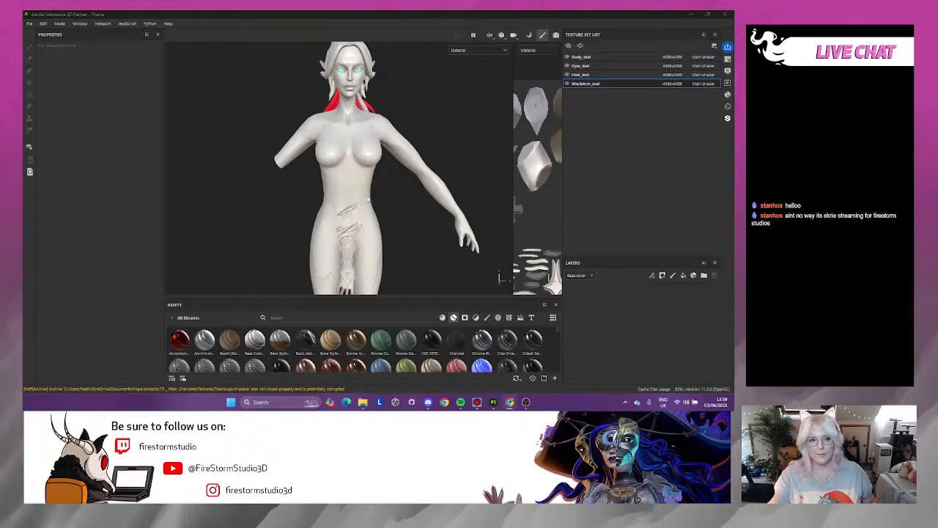
{"action": "scroll", "coordinate": [426, 144], "scroll_direction": "up", "scroll_amount": 2}
{"action": "scroll", "coordinate": [425, 144], "scroll_direction": "down", "scroll_amount": 5}
{"action": "scroll", "coordinate": [424, 145], "scroll_direction": "down", "scroll_amount": 1}
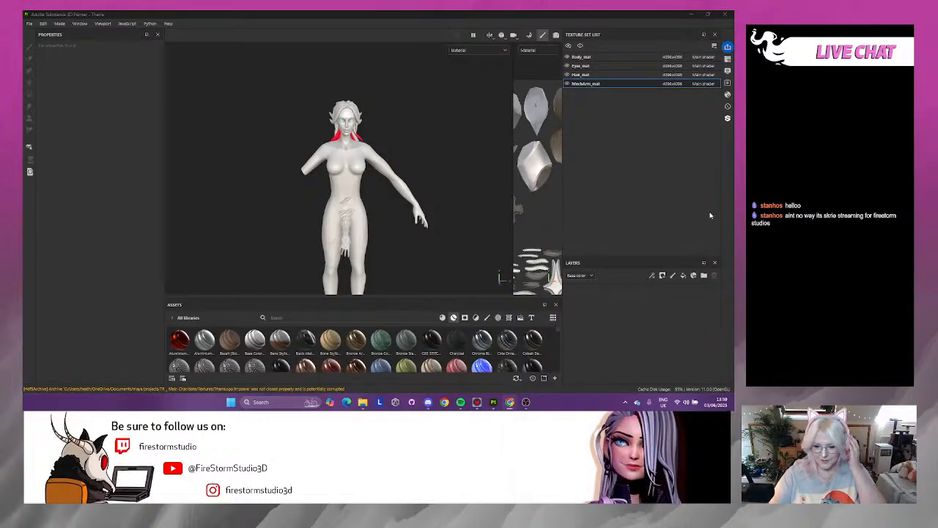
{"action": "key", "text": "XF86AudioLowerVolume"}
{"action": "key", "text": "XF86AudioLowerVolume"}
{"action": "key", "text": "XF86AudioLowerVolume"}
{"action": "key", "text": "XF86AudioLowerVolume"}
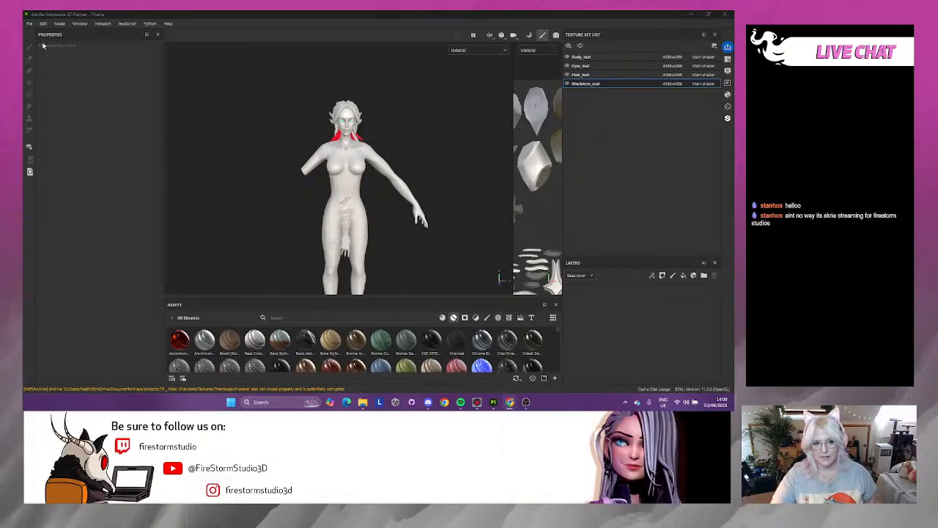
- Save a copy of the project as Thana.1001.spp in the Textures folder
{"action": "left_click", "coordinate": [29, 24]}
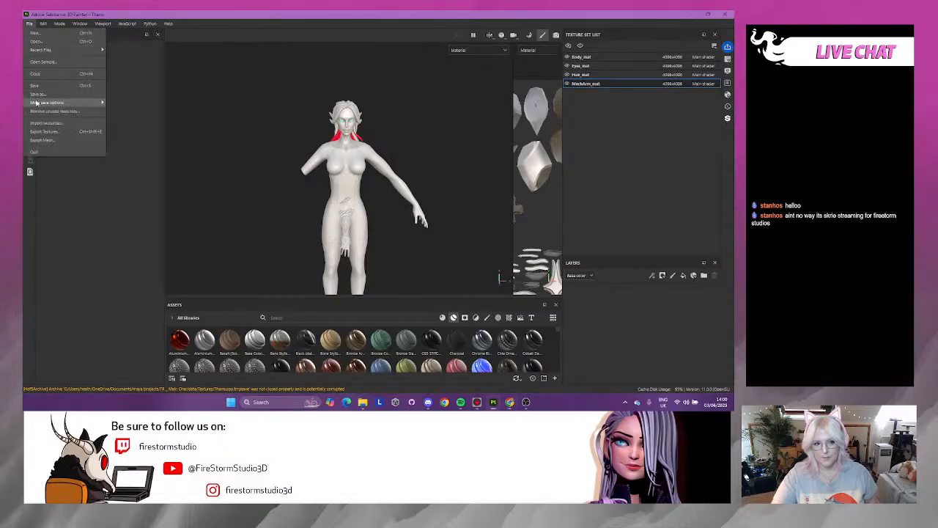
{"action": "left_click", "coordinate": [40, 96]}
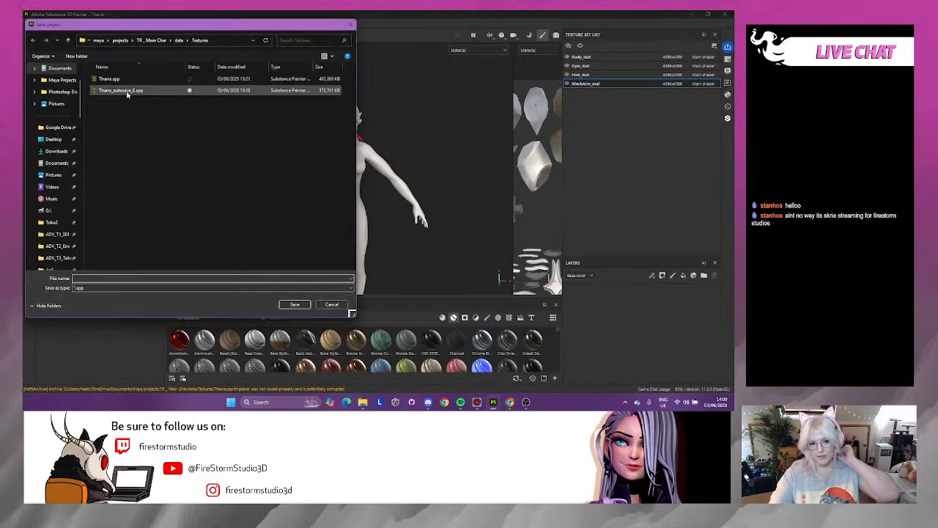
{"action": "left_click", "coordinate": [110, 78]}
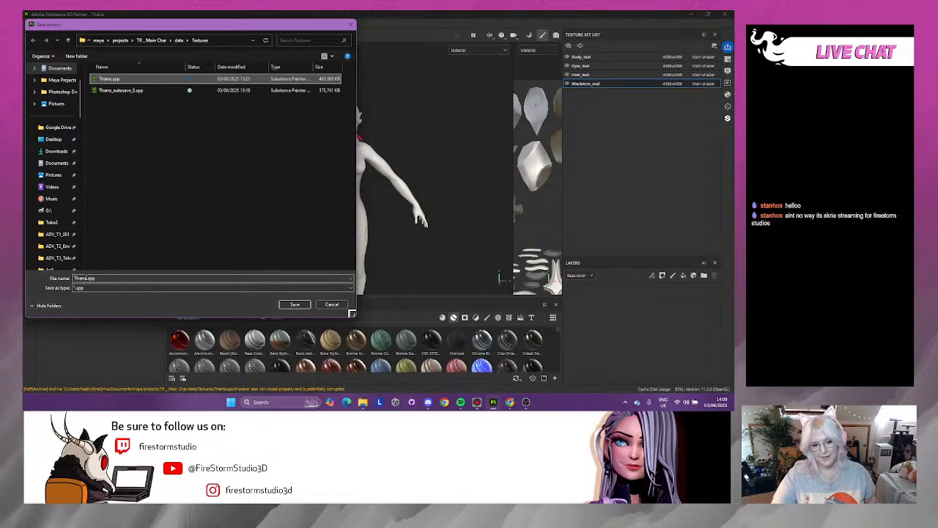
{"action": "left_click", "coordinate": [93, 279]}
{"action": "left_click", "coordinate": [85, 279]}
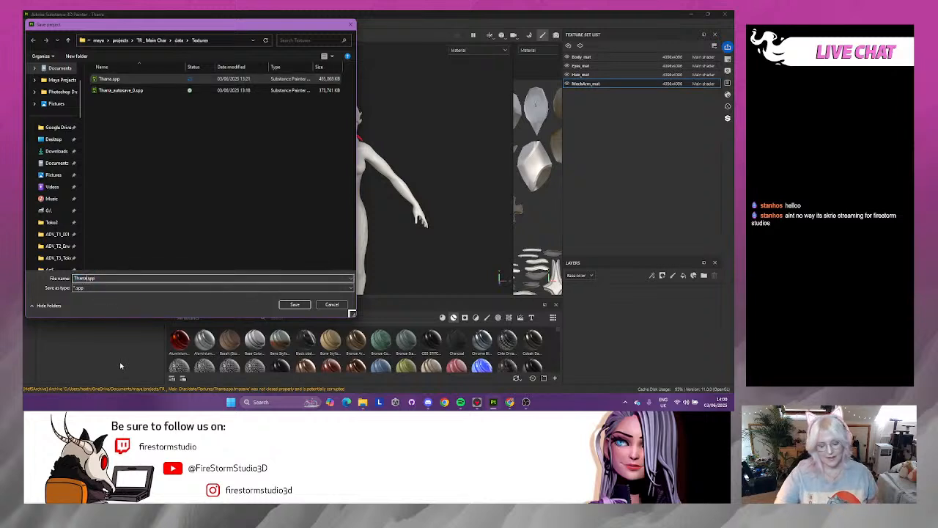
{"action": "type", "text": "_New"}
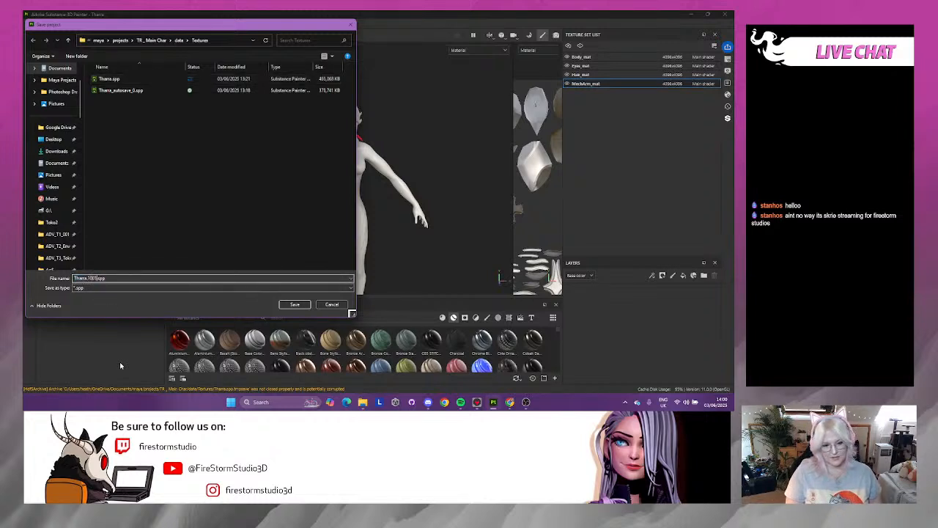
{"action": "key", "text": "Return"}
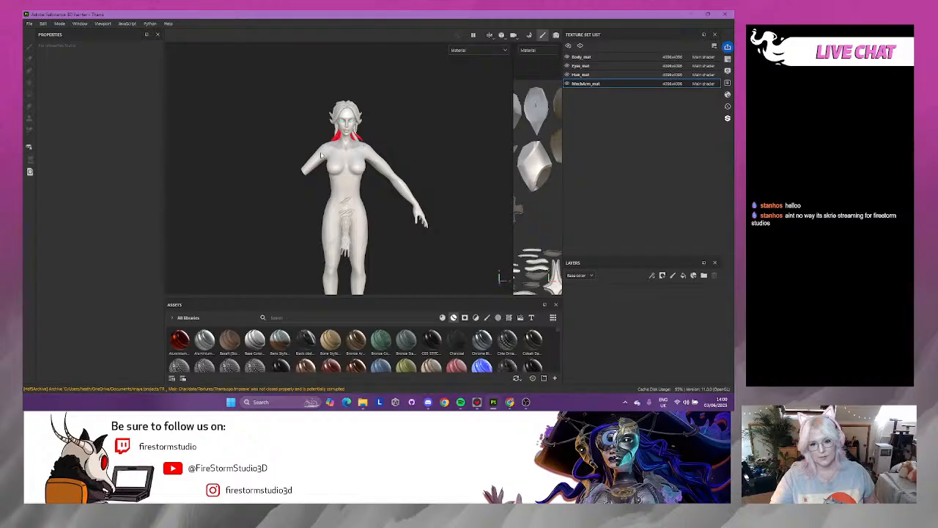
- Open the log for the archive warning, then close Substance 3D Painter and discard the unsaved changes
{"action": "scroll", "coordinate": [320, 150], "scroll_direction": "up", "scroll_amount": 3}
{"action": "right_click_drag", "start_coordinate": [320, 150], "coordinate": [272, 165], "text": "alt"}
{"action": "left_click_drag", "start_coordinate": [272, 166], "coordinate": [326, 168], "text": "alt"}
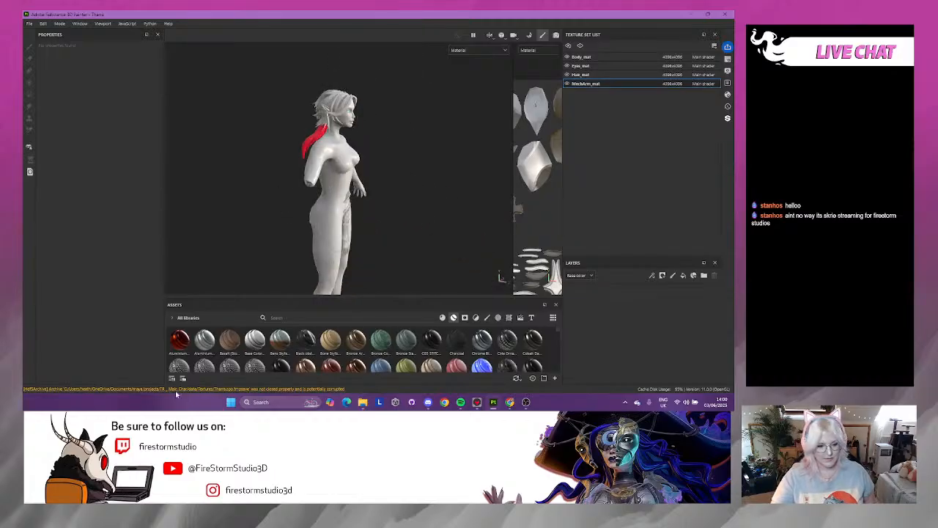
{"action": "left_click", "coordinate": [143, 390]}
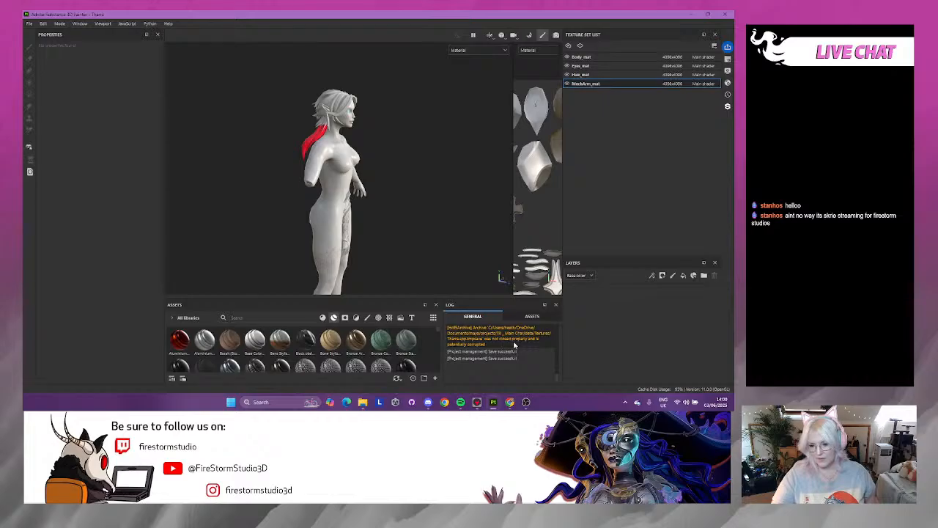
{"action": "left_click", "coordinate": [725, 13]}
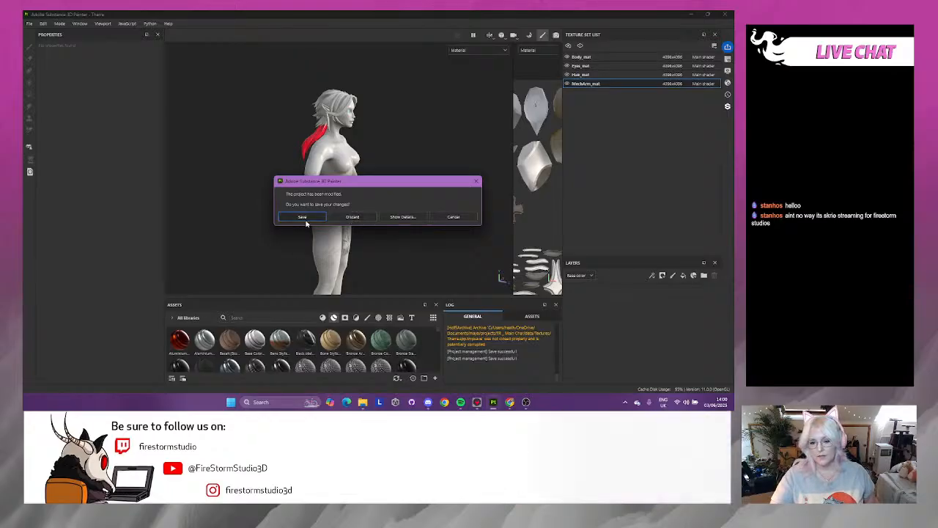
{"action": "left_click", "coordinate": [352, 217]}
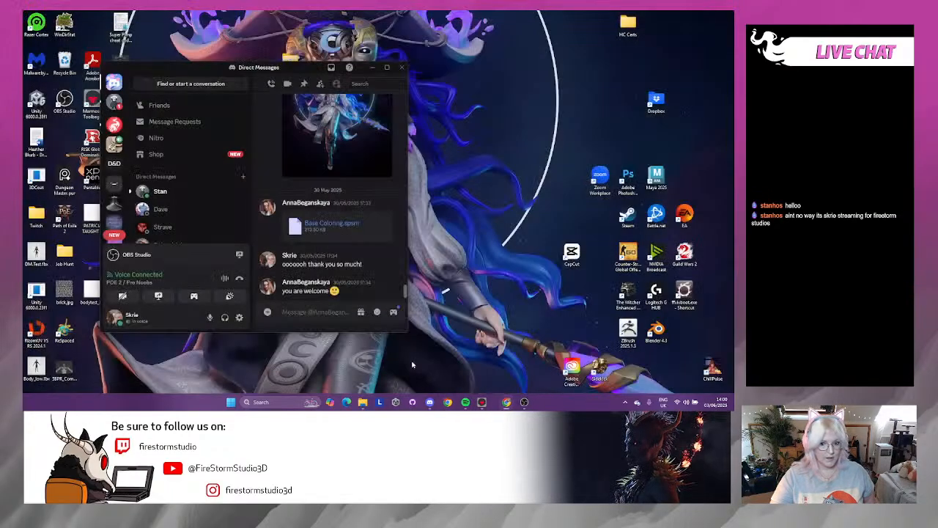
- Move the Discord window off this screen so the desktop is clear
{"action": "left_click", "coordinate": [372, 67]}
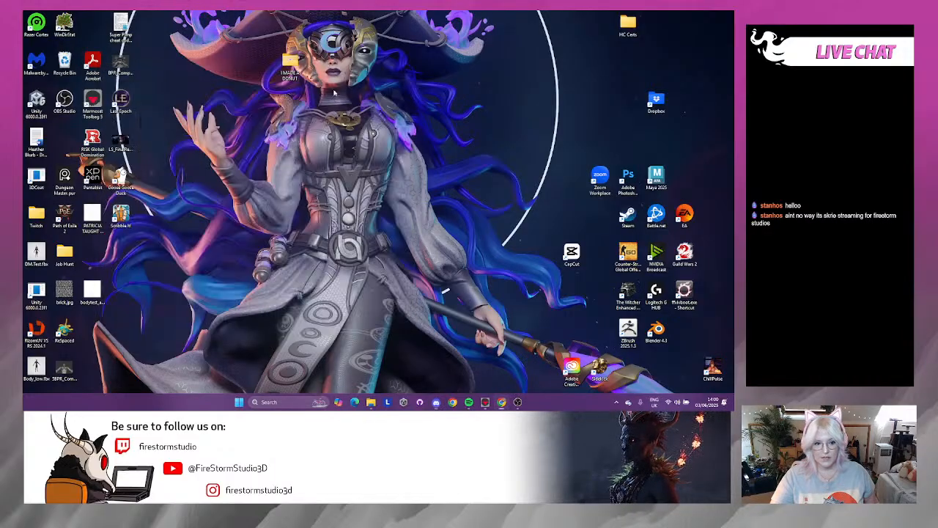
{"action": "left_click", "coordinate": [437, 402]}
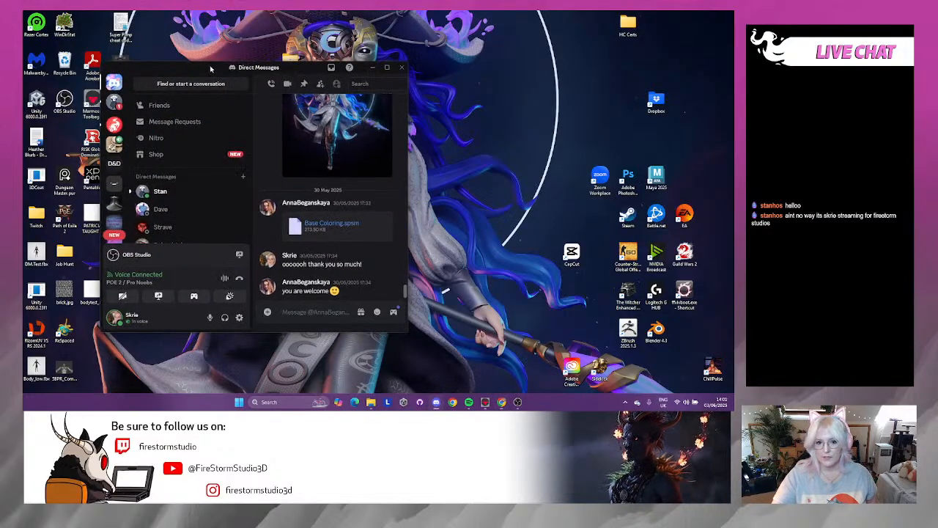
{"action": "left_click_drag", "start_coordinate": [212, 67], "coordinate": [734, 95]}
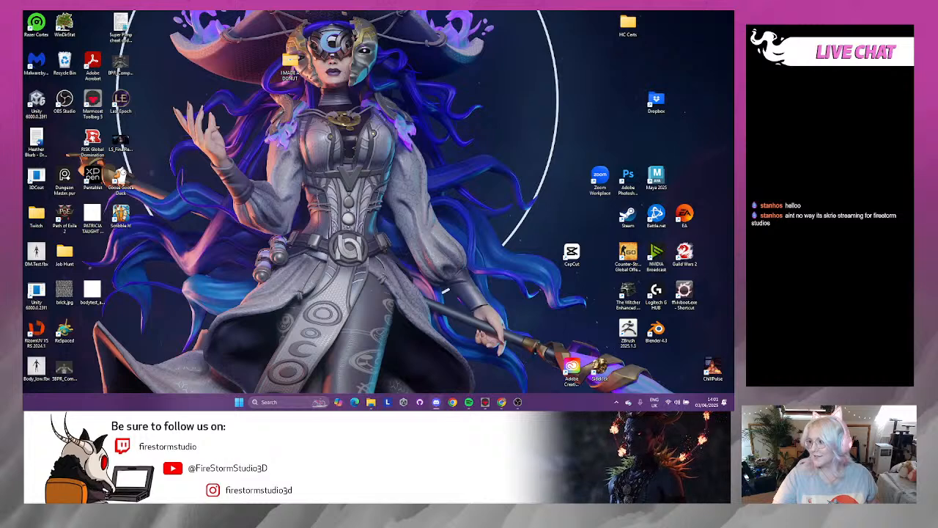
- Open Thana.1001.spp from the TR_ Main Char project's data/Textures folder in File Explorer and dismiss Painter's home screen
{"action": "left_click", "coordinate": [371, 401]}
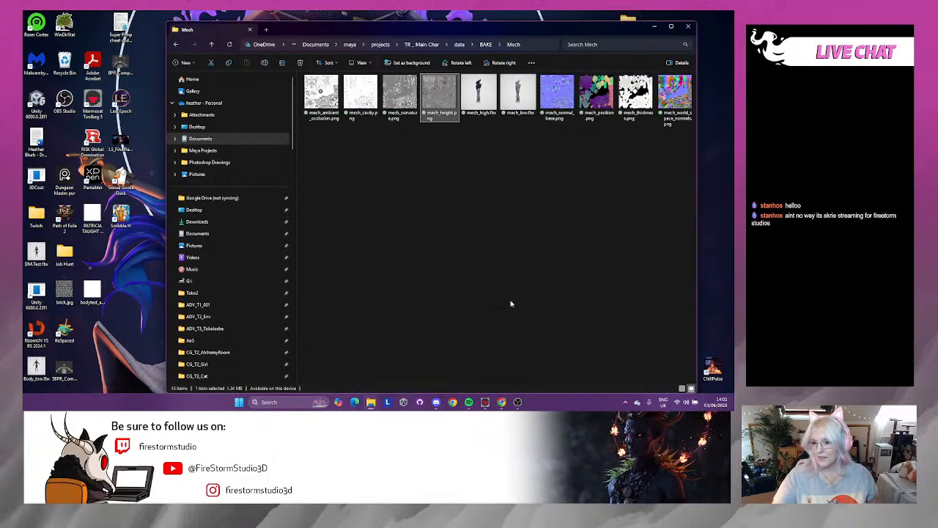
{"action": "left_click", "coordinate": [655, 27]}
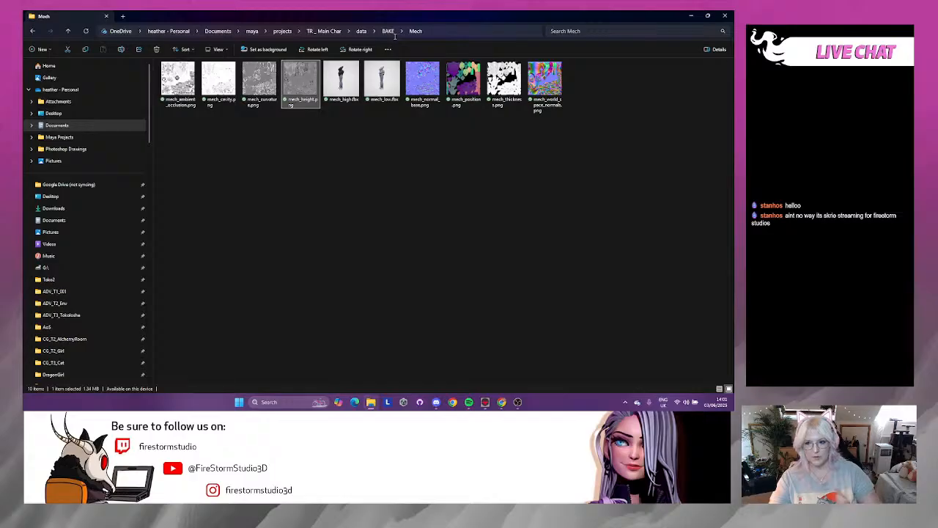
{"action": "left_click", "coordinate": [332, 32]}
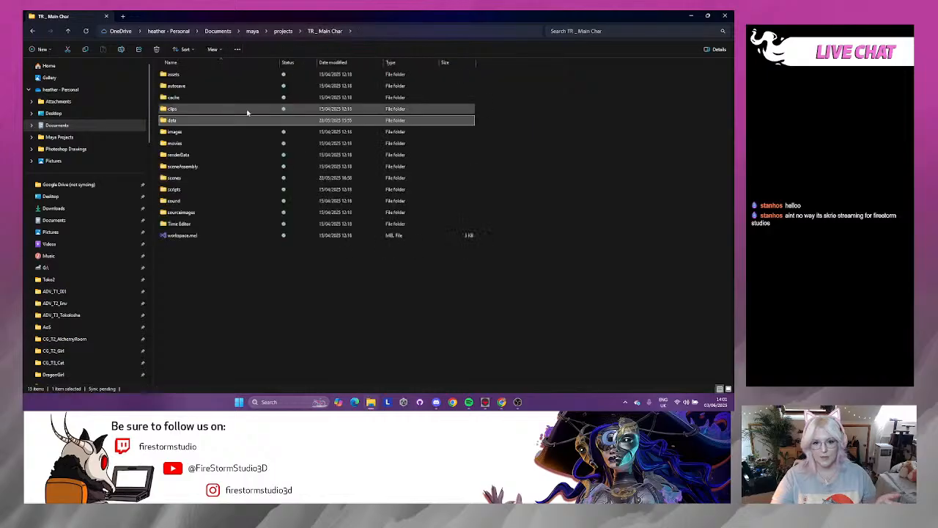
{"action": "double_click", "coordinate": [187, 121]}
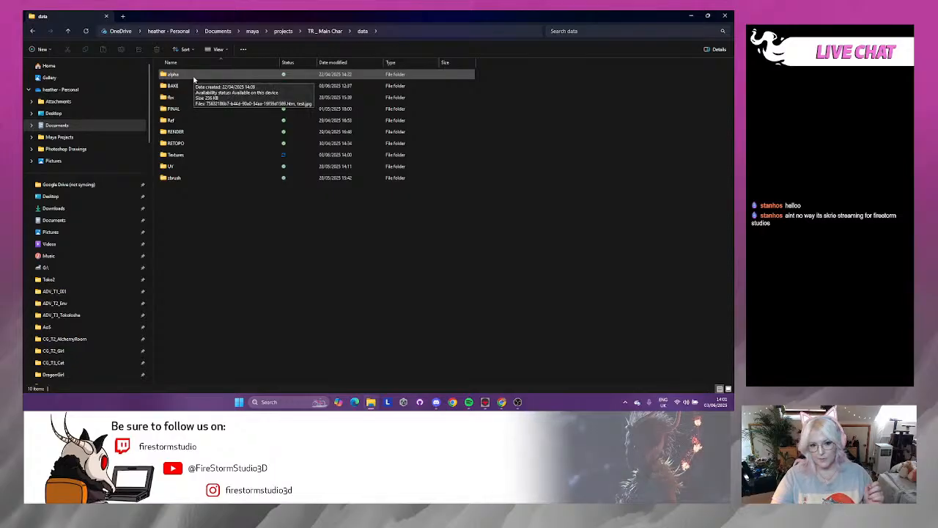
{"action": "double_click", "coordinate": [199, 155]}
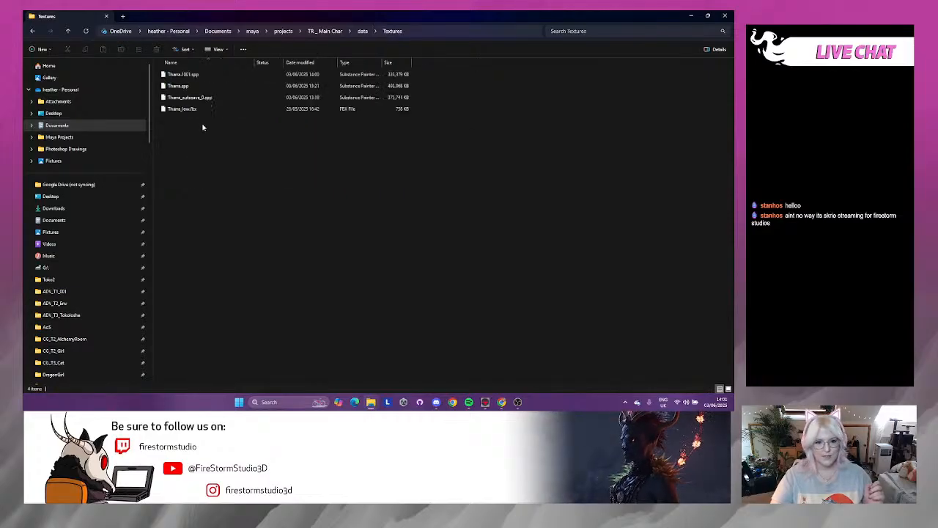
{"action": "double_click", "coordinate": [192, 75]}
{"action": "left_click", "coordinate": [469, 402]}
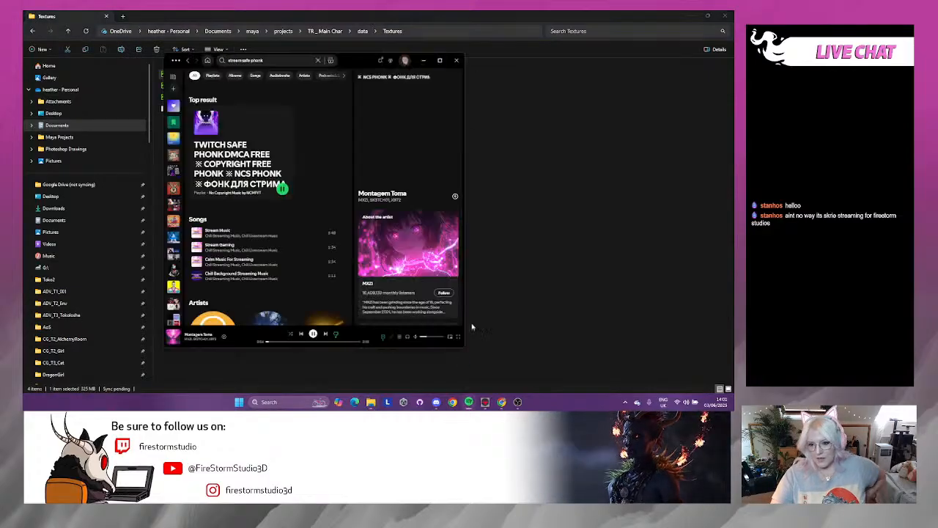
{"action": "left_click", "coordinate": [469, 402]}
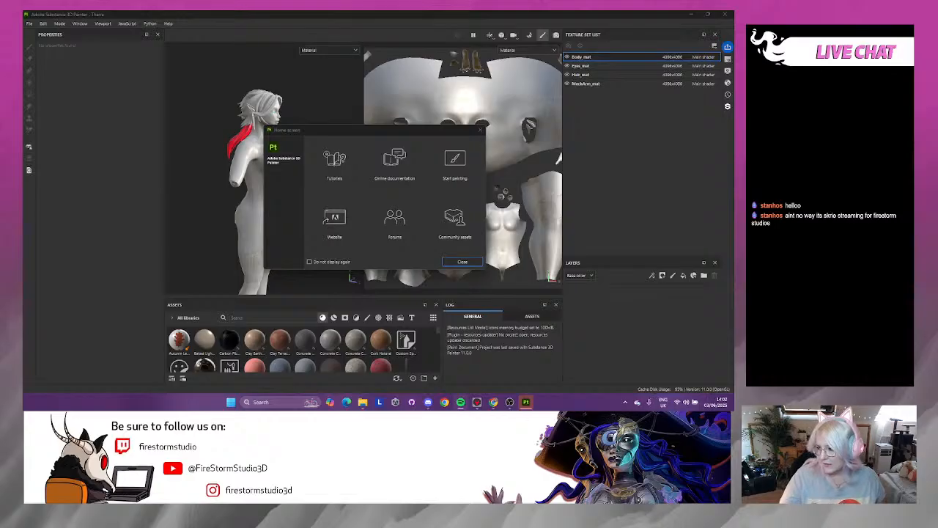
{"action": "left_click", "coordinate": [478, 262]}
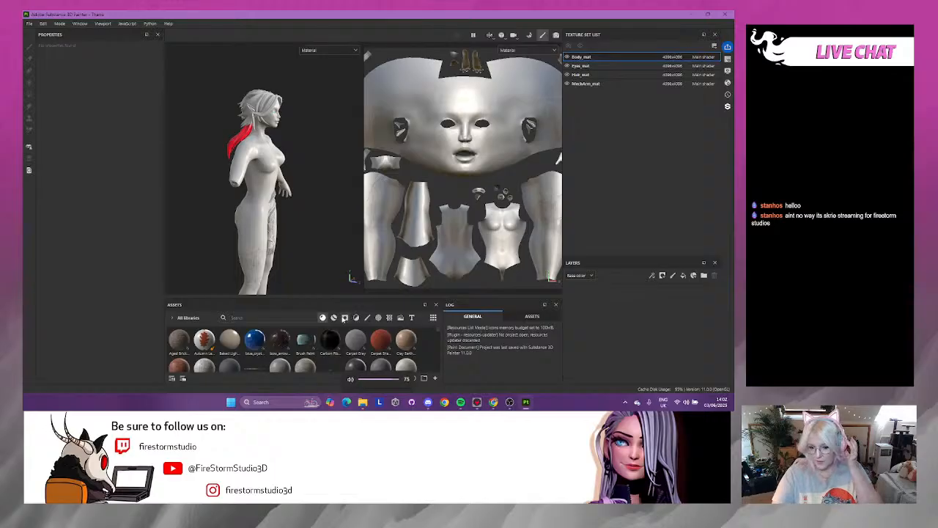
- Widen the 3D viewport and add the Base Coloring smart material to the Body_mat texture set's layer stack
{"action": "left_click", "coordinate": [334, 318]}
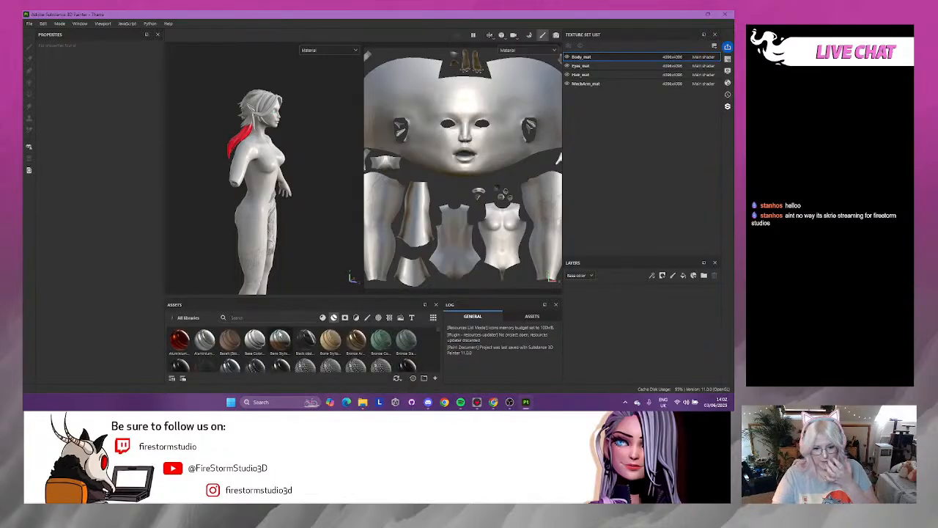
{"action": "left_click_drag", "start_coordinate": [173, 202], "coordinate": [249, 188], "text": "alt"}
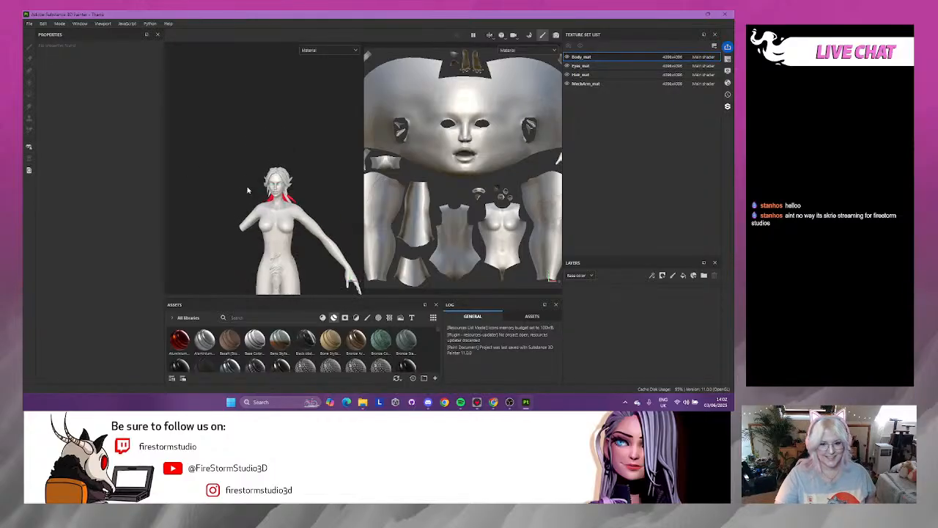
{"action": "scroll", "coordinate": [249, 188], "scroll_direction": "up", "scroll_amount": 6}
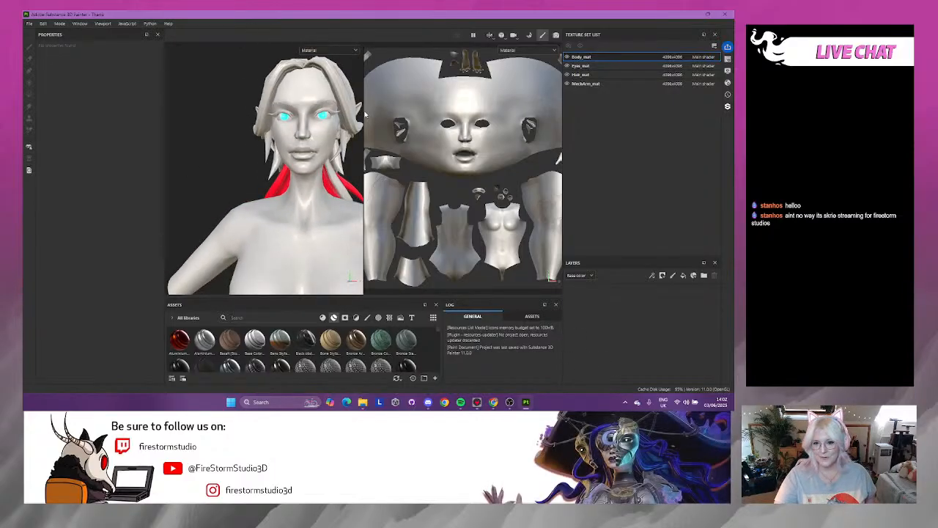
{"action": "left_click_drag", "start_coordinate": [362, 110], "coordinate": [475, 129]}
{"action": "left_click_drag", "start_coordinate": [305, 182], "coordinate": [205, 180], "text": "alt"}
{"action": "scroll", "coordinate": [205, 180], "scroll_direction": "up", "scroll_amount": 3}
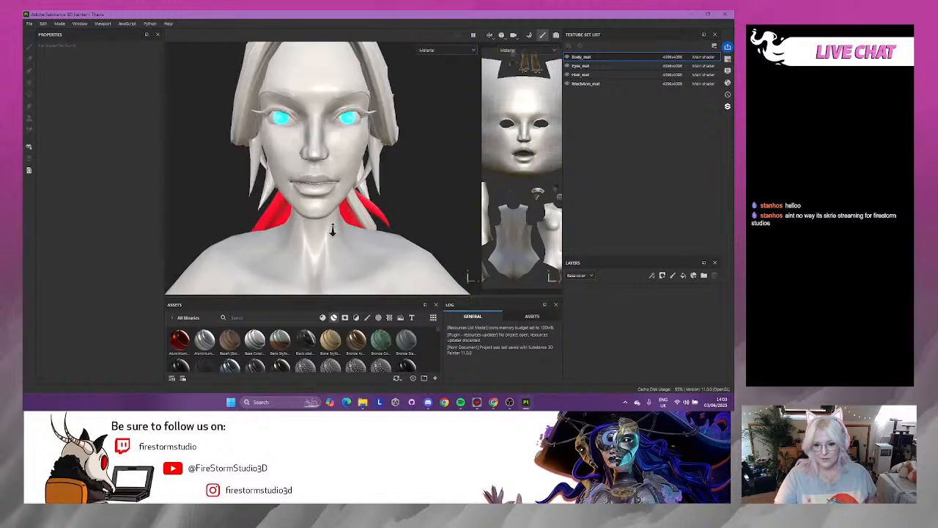
{"action": "left_click_drag", "start_coordinate": [259, 343], "coordinate": [579, 303]}
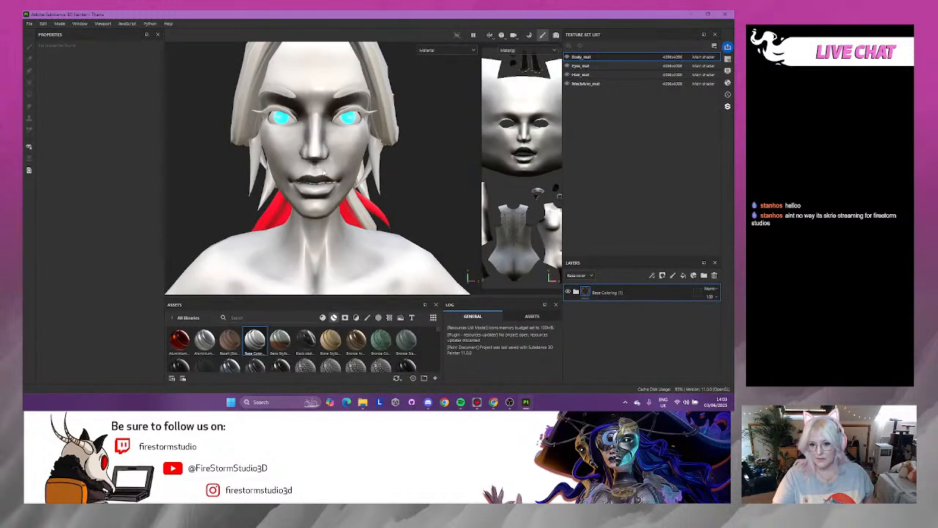
- Inspect the shaded body, expand the Base Coloring group and enlarge the layer stack area
{"action": "scroll", "coordinate": [324, 173], "scroll_direction": "down", "scroll_amount": 5}
{"action": "left_click_drag", "start_coordinate": [287, 220], "coordinate": [247, 211], "text": "alt"}
{"action": "left_click_drag", "start_coordinate": [286, 244], "coordinate": [306, 122], "text": "alt"}
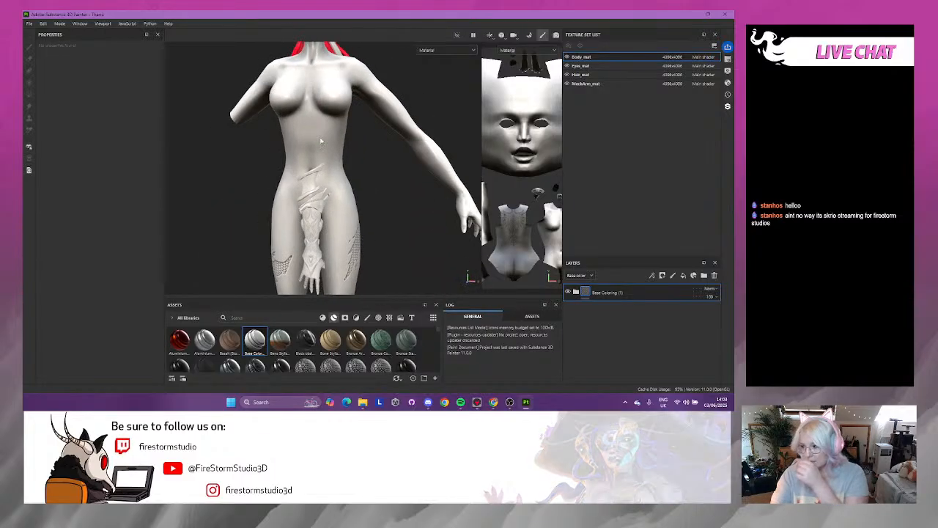
{"action": "left_click_drag", "start_coordinate": [342, 242], "coordinate": [400, 229], "text": "alt"}
{"action": "middle_click_drag", "start_coordinate": [275, 192], "coordinate": [327, 250], "text": "alt"}
{"action": "left_click", "coordinate": [576, 292]}
{"action": "left_click_drag", "start_coordinate": [633, 257], "coordinate": [630, 140]}
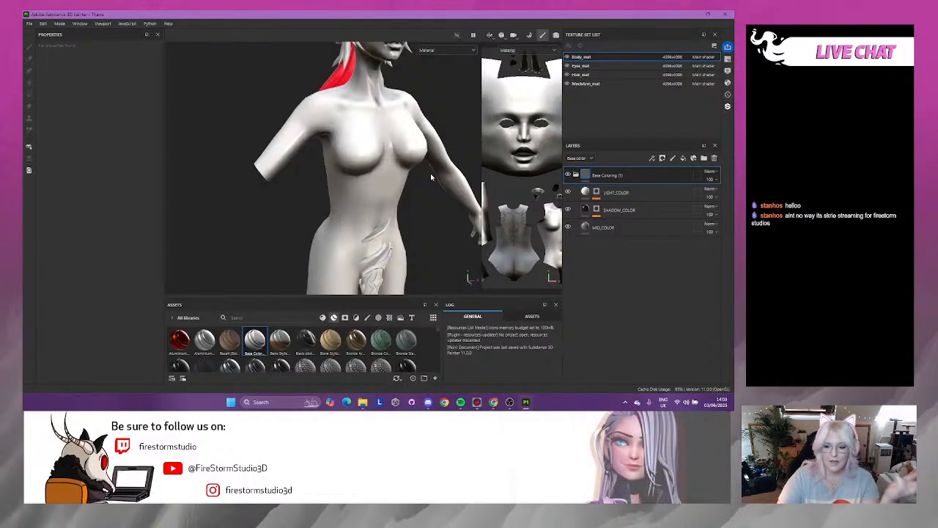
- Hide the MechArm_mat texture set and examine the bare torso, shoulders and face
{"action": "left_click", "coordinate": [568, 84]}
{"action": "left_click_drag", "start_coordinate": [251, 150], "coordinate": [230, 132], "text": "alt"}
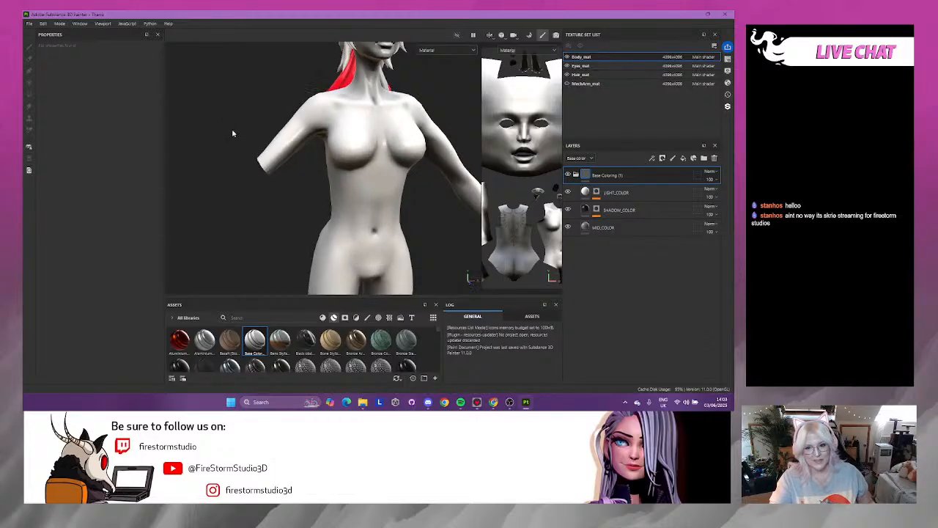
{"action": "middle_click_drag", "start_coordinate": [242, 131], "coordinate": [295, 225], "text": "alt"}
{"action": "left_click_drag", "start_coordinate": [293, 222], "coordinate": [206, 200], "text": "alt"}
{"action": "right_click_drag", "start_coordinate": [205, 201], "coordinate": [316, 245], "text": "alt"}
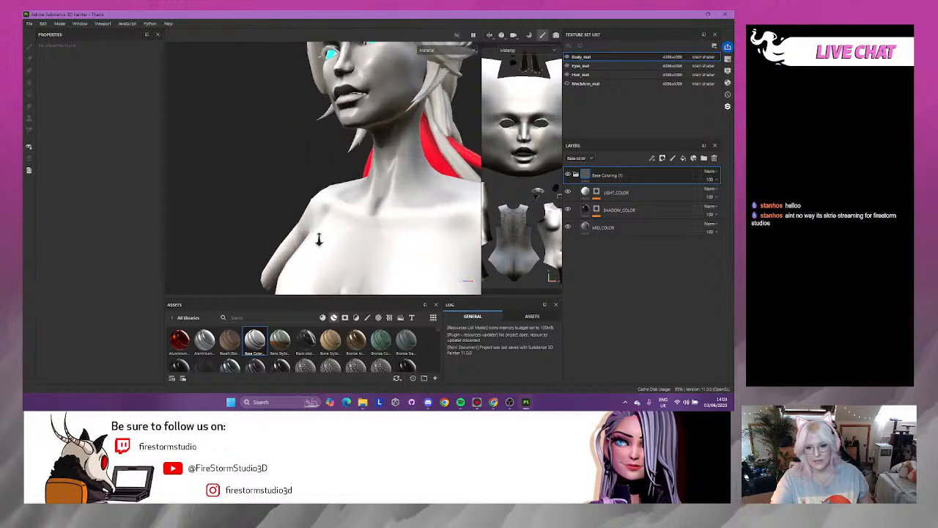
{"action": "middle_click_drag", "start_coordinate": [316, 245], "coordinate": [279, 233], "text": "alt"}
{"action": "left_click_drag", "start_coordinate": [261, 207], "coordinate": [379, 265], "text": "alt"}
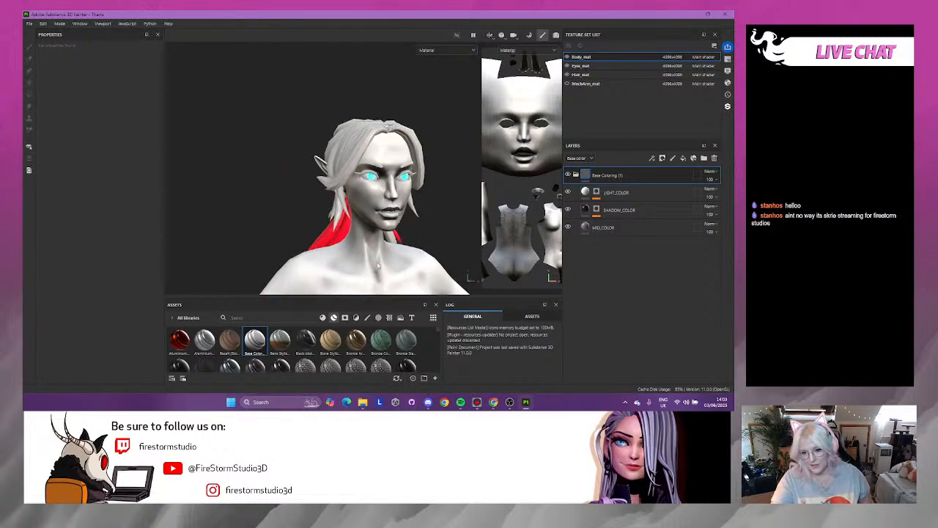
- Select the MID_COLOR layer, then open TR_Main.pur from the project's data/Ref folder in File Explorer
{"action": "left_click", "coordinate": [579, 229]}
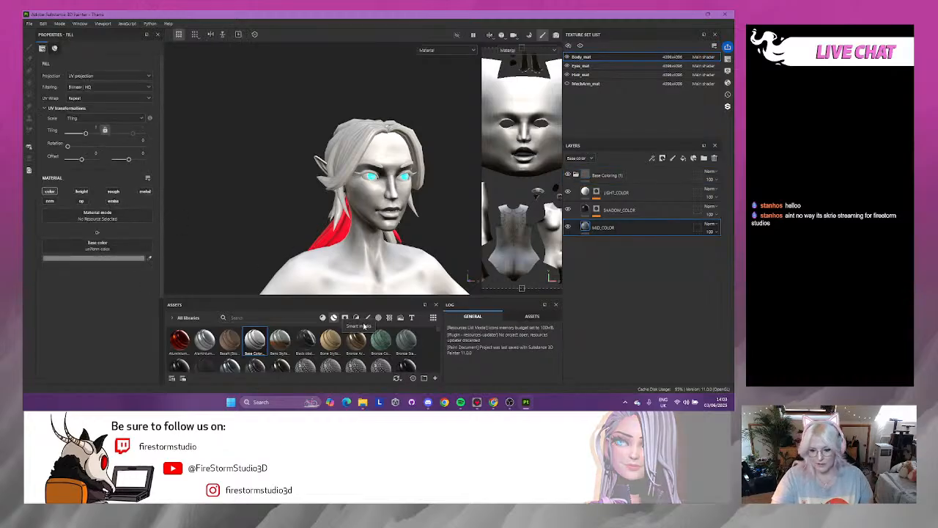
{"action": "left_click", "coordinate": [362, 402]}
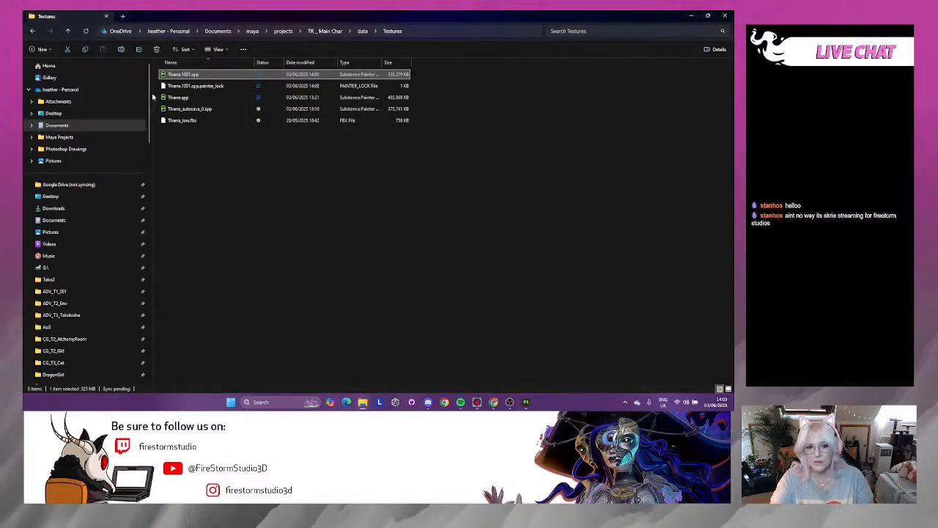
{"action": "left_click", "coordinate": [348, 31]}
{"action": "left_click", "coordinate": [325, 31]}
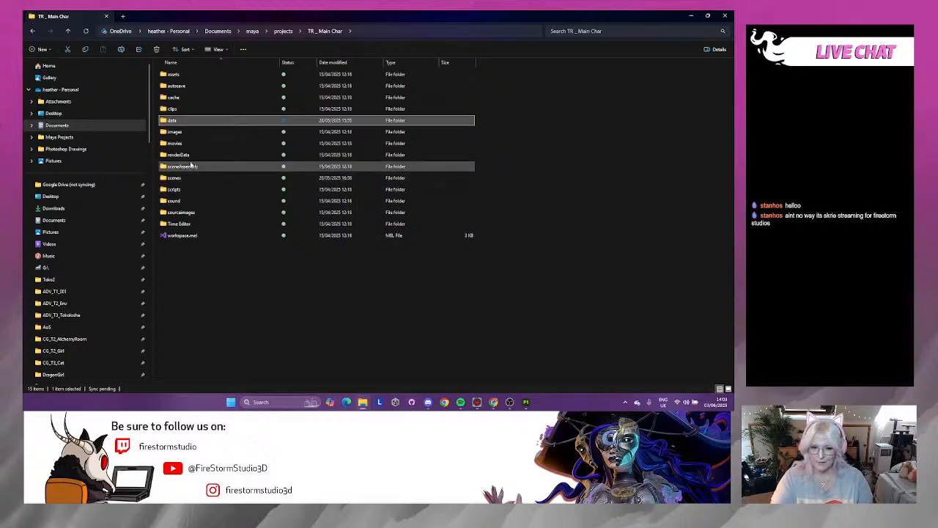
{"action": "double_click", "coordinate": [192, 121]}
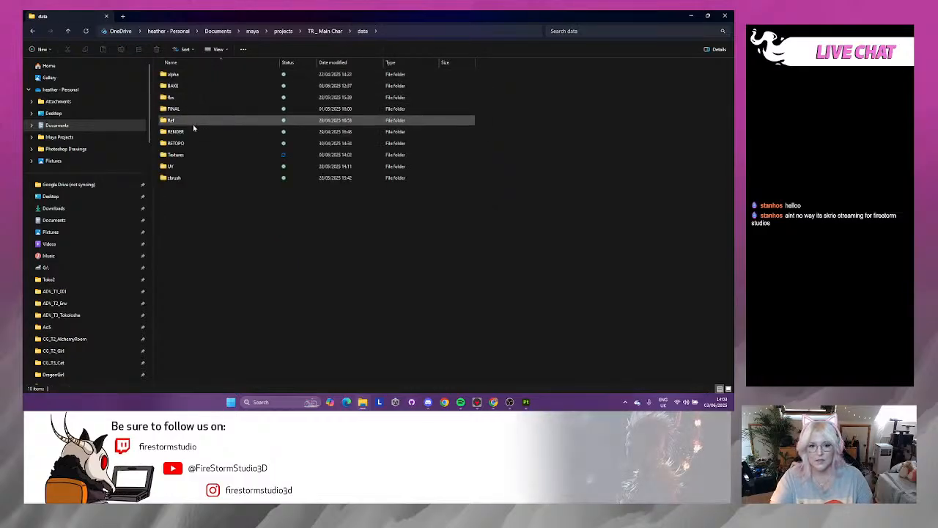
{"action": "double_click", "coordinate": [192, 122]}
{"action": "left_click", "coordinate": [225, 85]}
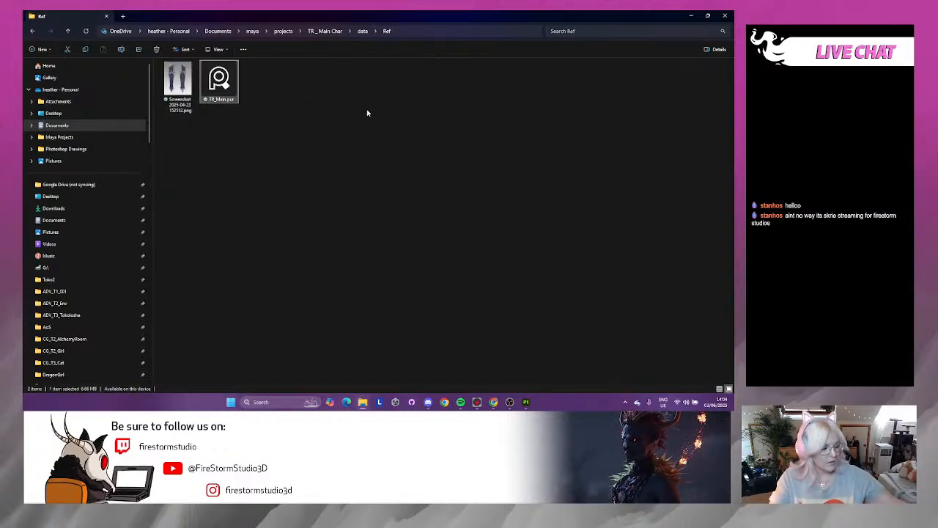
{"action": "key", "text": "Return"}
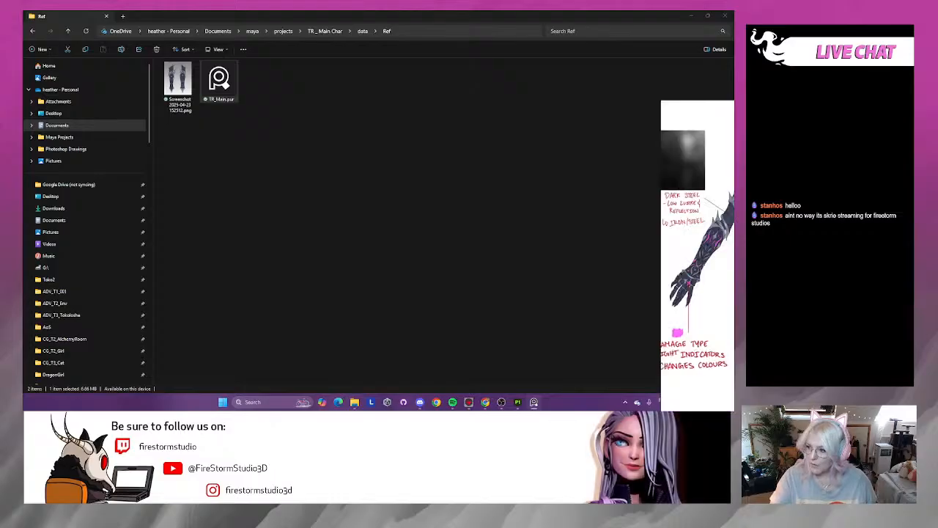
- Enlarge the character concept on the reference board and move the board off the working screen
{"action": "scroll", "coordinate": [462, 184], "scroll_direction": "up", "scroll_amount": 5}
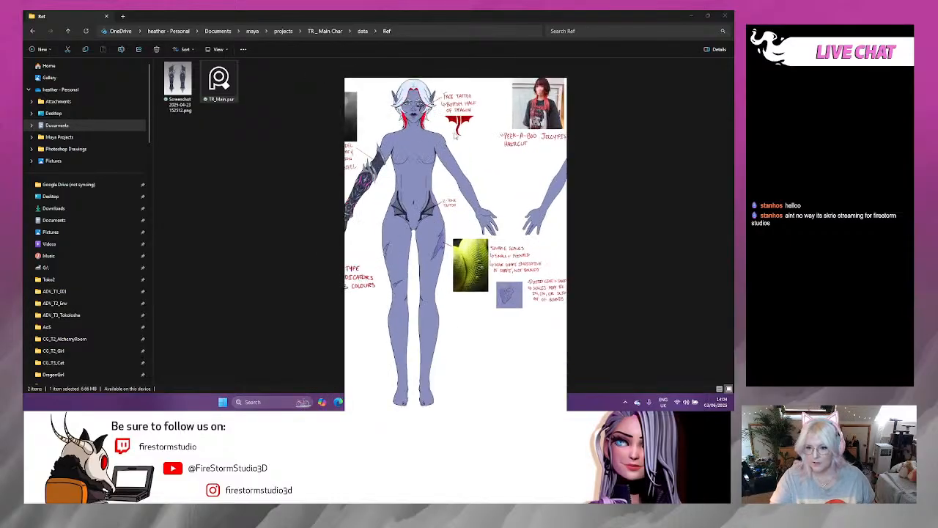
{"action": "scroll", "coordinate": [471, 211], "scroll_direction": "up", "scroll_amount": 2}
{"action": "middle_click_drag", "start_coordinate": [467, 195], "coordinate": [522, 195]}
{"action": "right_click_drag", "start_coordinate": [522, 195], "coordinate": [733, 117]}
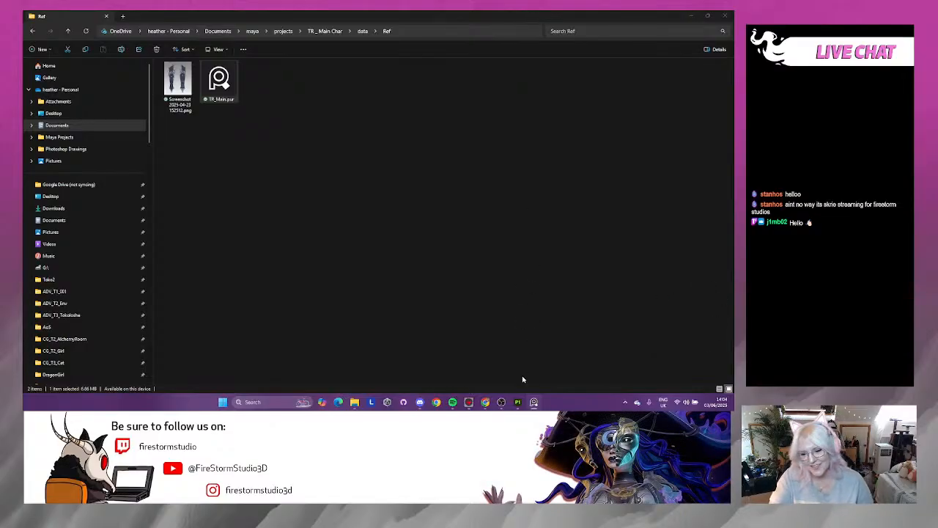
- Switch back to Substance 3D Painter, sample the concept's lavender skin as MID_COLOR's base color, and hide the LIGHT_COLOR and SHADOW_COLOR layers
{"action": "left_click", "coordinate": [519, 402]}
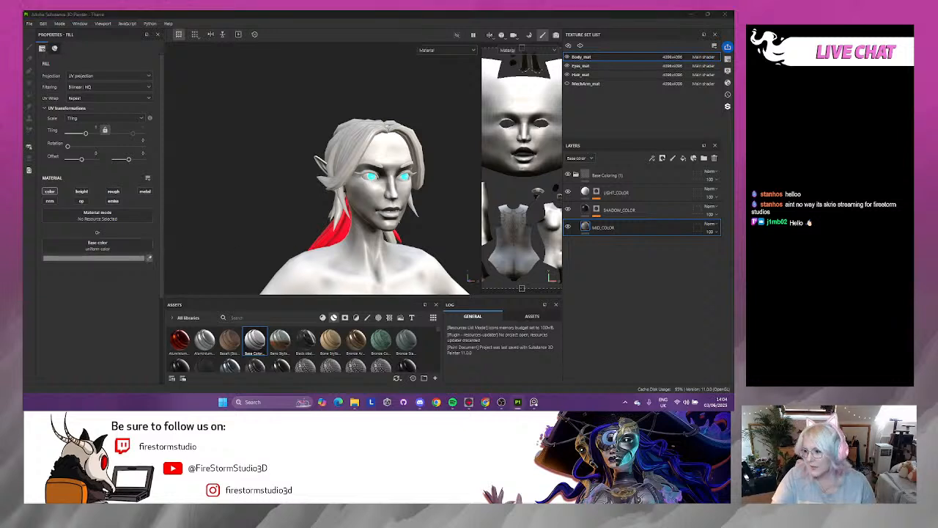
{"action": "scroll", "coordinate": [362, 228], "scroll_direction": "up", "scroll_amount": 5}
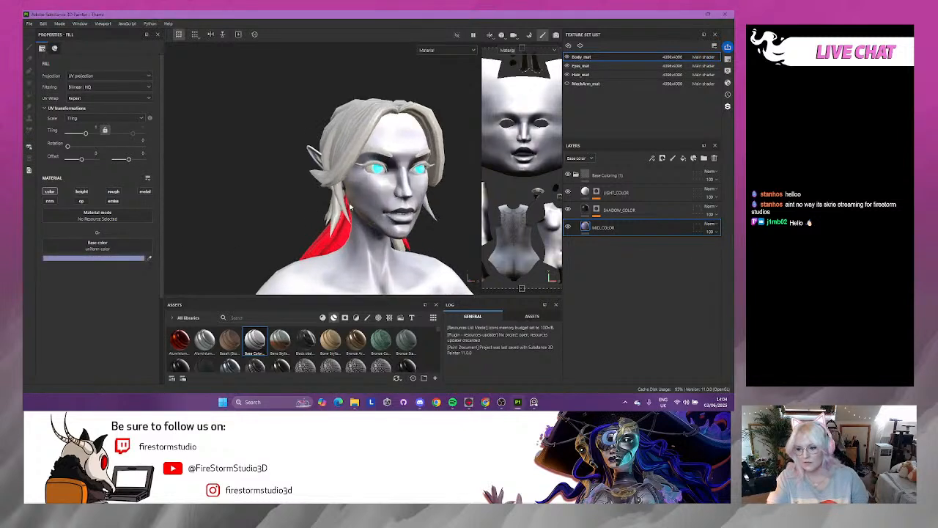
{"action": "left_click", "coordinate": [567, 192]}
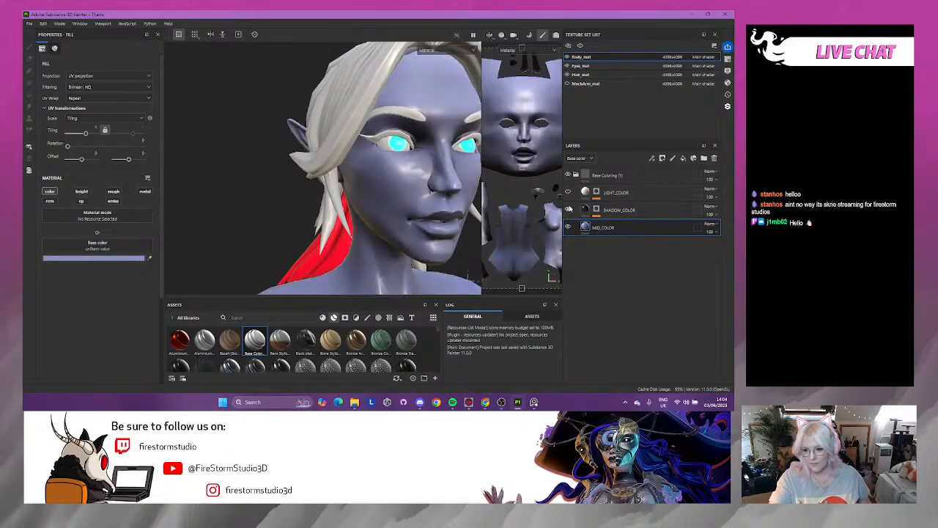
{"action": "left_click", "coordinate": [568, 209]}
{"action": "scroll", "coordinate": [378, 201], "scroll_direction": "down", "scroll_amount": 3}
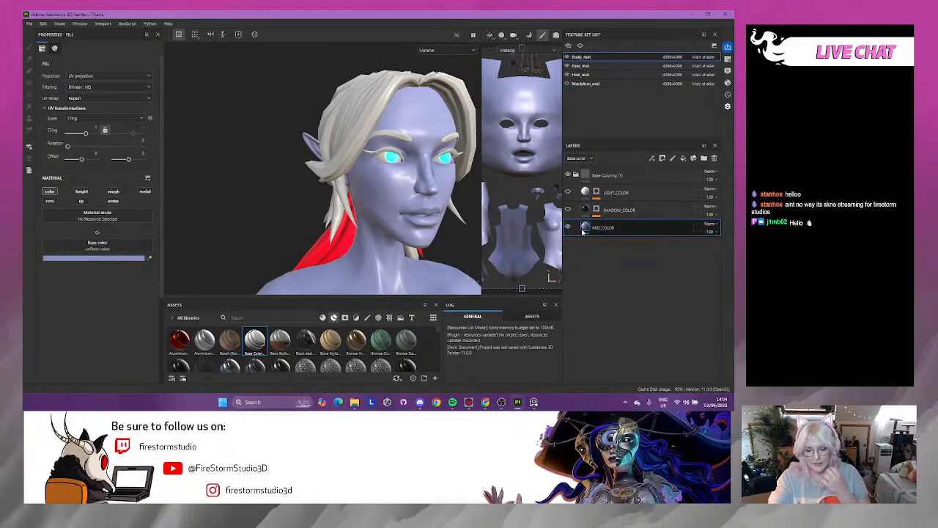
- Enable the roughness channel on MID_COLOR, raise it to about 0.477, and check the sheen on the face
{"action": "left_click", "coordinate": [113, 191]}
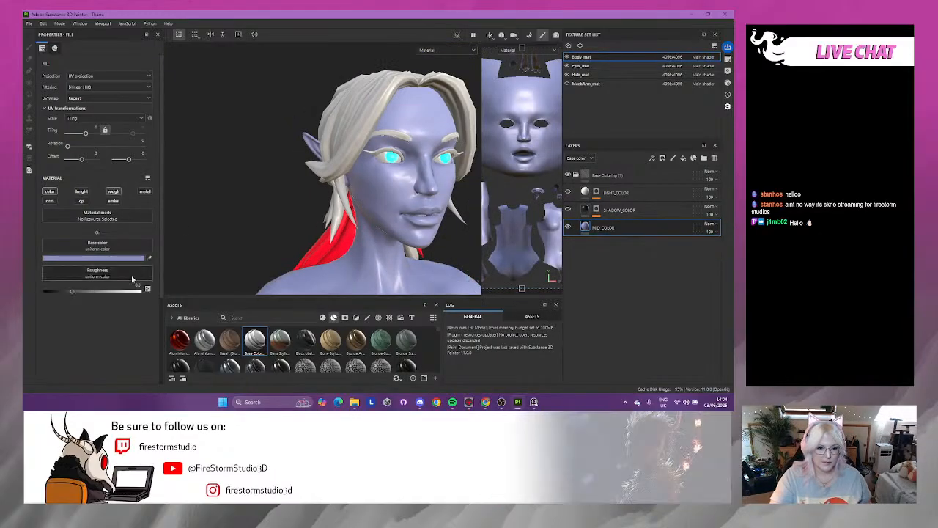
{"action": "left_click", "coordinate": [89, 292]}
{"action": "left_click_drag", "start_coordinate": [360, 192], "coordinate": [296, 186], "text": "alt"}
{"action": "scroll", "coordinate": [359, 218], "scroll_direction": "up", "scroll_amount": 6}
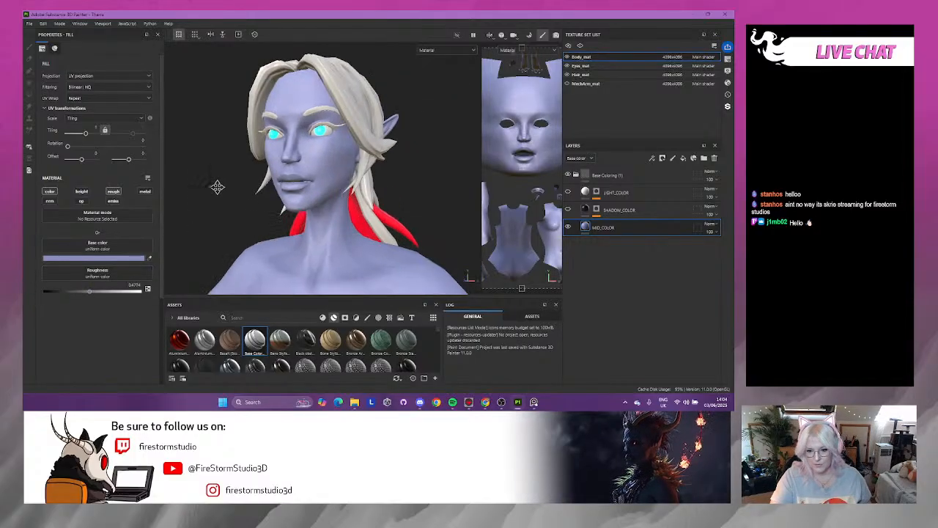
{"action": "mouse_move", "coordinate": [360, 219]}
{"action": "left_mouse_down", "text": "alt"}
{"action": "mouse_move", "coordinate": [369, 242]}
{"action": "mouse_move", "coordinate": [404, 217]}
{"action": "mouse_move", "coordinate": [338, 216]}
{"action": "mouse_move", "coordinate": [318, 132]}
{"action": "mouse_move", "coordinate": [367, 205]}
{"action": "left_mouse_up", "text": "alt"}
{"action": "scroll", "coordinate": [342, 205], "scroll_direction": "down", "scroll_amount": 2}
{"action": "right_click_drag", "start_coordinate": [367, 205], "coordinate": [492, 300], "text": "alt"}
{"action": "left_click_drag", "start_coordinate": [346, 163], "coordinate": [440, 213], "text": "alt"}
{"action": "left_click_drag", "start_coordinate": [497, 249], "coordinate": [411, 176], "text": "alt"}
- Show the SHADOW_COLOR layer and set its base color by sampling the MID_COLOR layer's thumbnail
{"action": "left_click", "coordinate": [568, 209]}
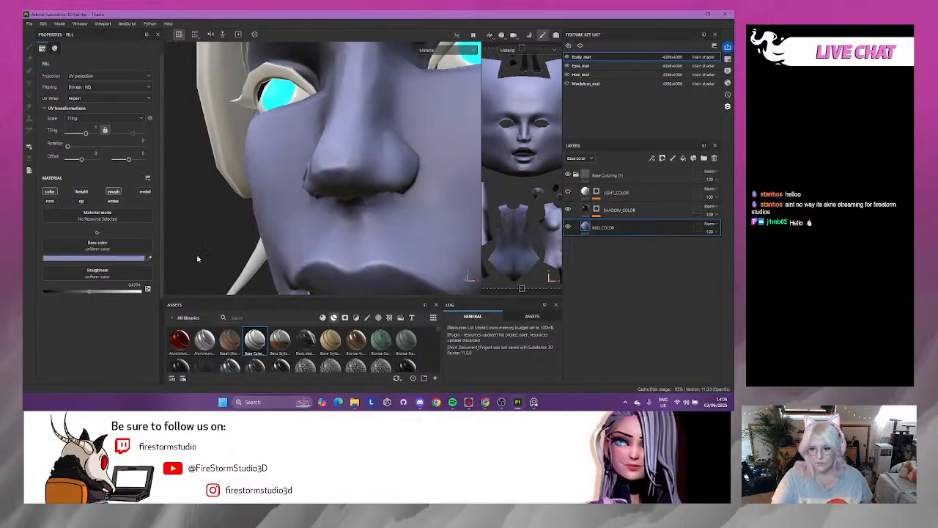
{"action": "left_click", "coordinate": [587, 210]}
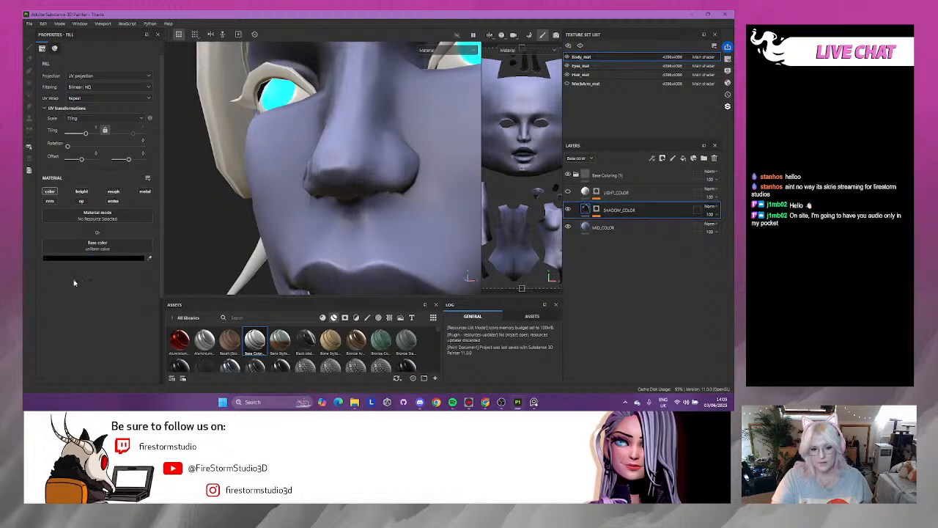
{"action": "left_click", "coordinate": [149, 259]}
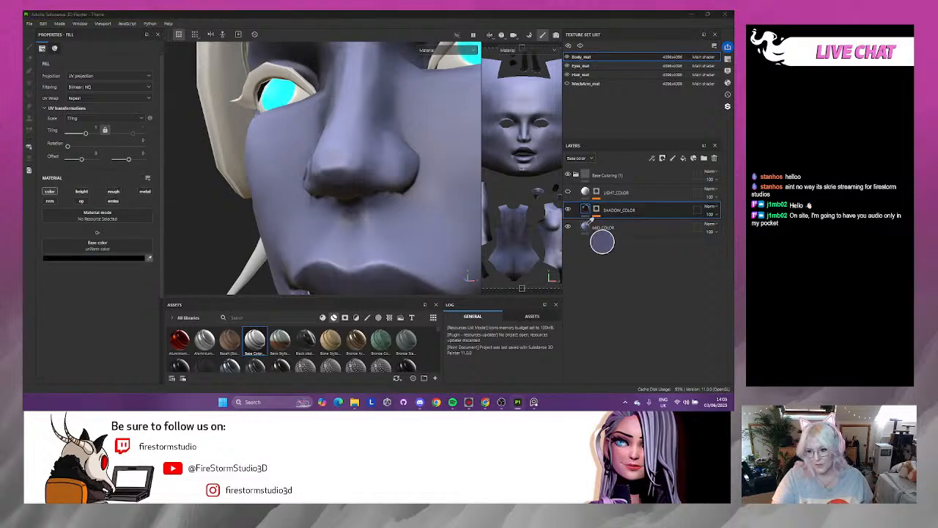
{"action": "left_click", "coordinate": [587, 227]}
{"action": "scroll", "coordinate": [314, 176], "scroll_direction": "down", "scroll_amount": 3}
{"action": "scroll", "coordinate": [314, 177], "scroll_direction": "down", "scroll_amount": 5}
{"action": "left_click_drag", "start_coordinate": [314, 177], "coordinate": [383, 272], "text": "alt"}
{"action": "scroll", "coordinate": [383, 272], "scroll_direction": "up", "scroll_amount": 3}
- Try purple and blue hues for SHADOW_COLOR's base color and settle on a more saturated dark blue
{"action": "left_click", "coordinate": [110, 258]}
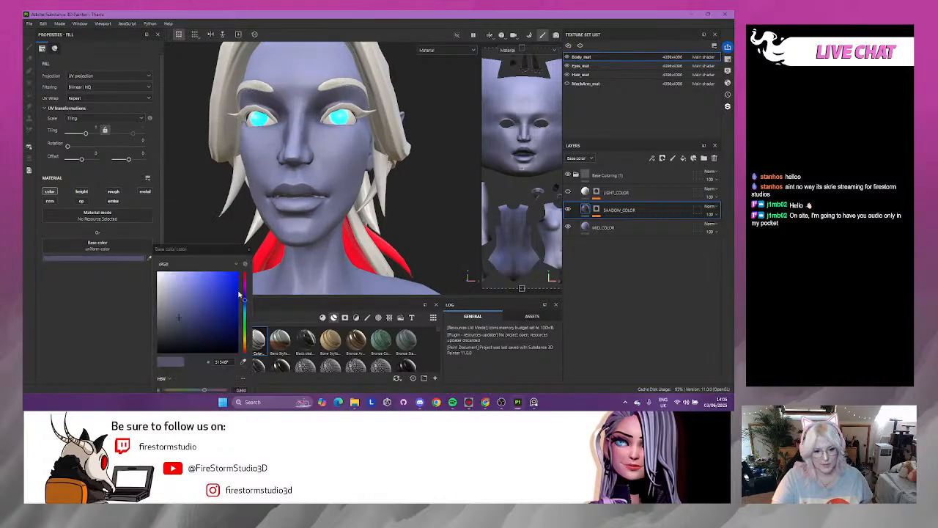
{"action": "left_click_drag", "start_coordinate": [246, 302], "coordinate": [244, 293]}
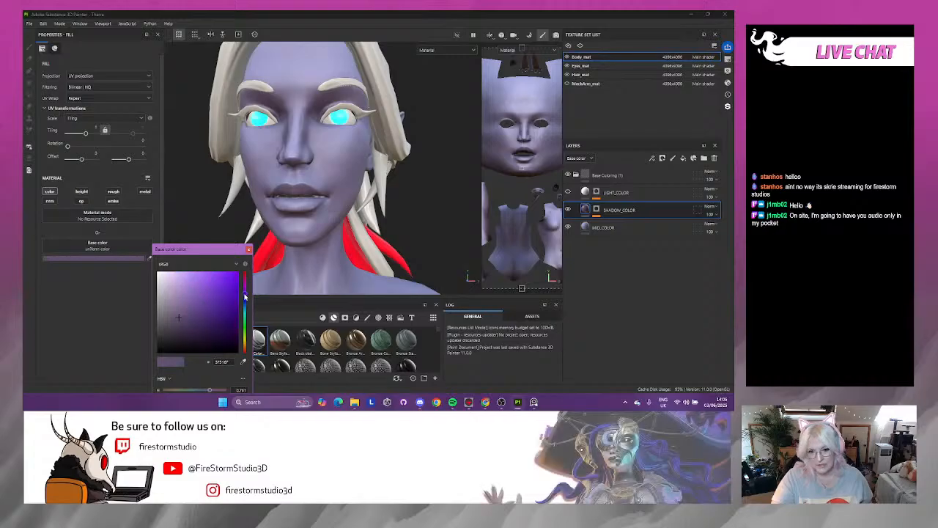
{"action": "left_click_drag", "start_coordinate": [244, 294], "coordinate": [245, 304]}
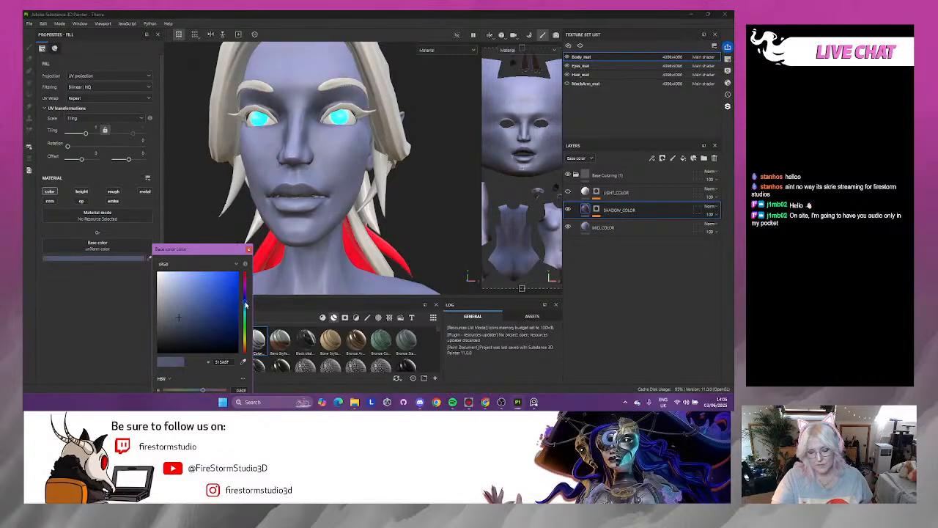
{"action": "left_click", "coordinate": [196, 320]}
{"action": "left_click_drag", "start_coordinate": [197, 318], "coordinate": [201, 317]}
{"action": "scroll", "coordinate": [346, 246], "scroll_direction": "down", "scroll_amount": 4}
{"action": "mouse_move", "coordinate": [341, 248]}
{"action": "left_mouse_down", "text": "alt"}
{"action": "mouse_move", "coordinate": [421, 253]}
{"action": "mouse_move", "coordinate": [295, 249]}
{"action": "mouse_move", "coordinate": [308, 236]}
{"action": "left_mouse_up", "text": "alt"}
{"action": "right_click_drag", "start_coordinate": [344, 222], "coordinate": [340, 222], "text": "shift"}
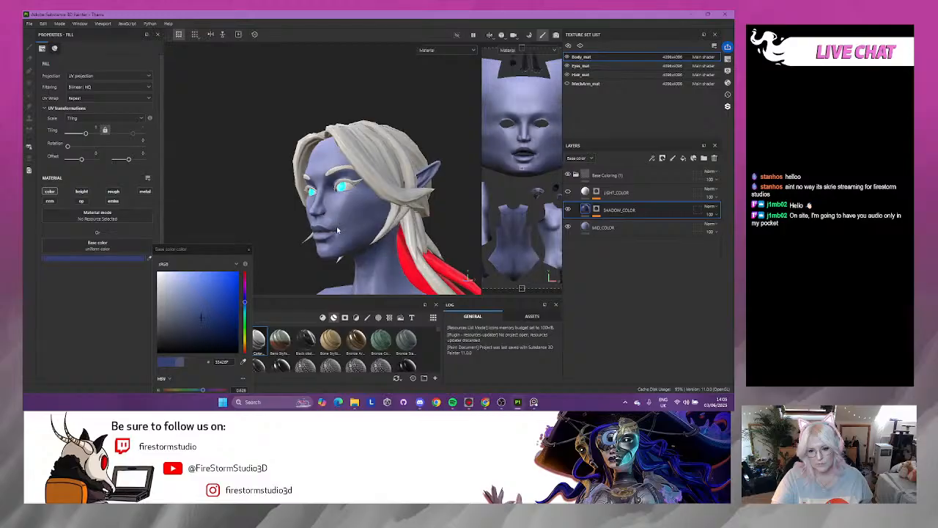
{"action": "left_click_drag", "start_coordinate": [337, 229], "coordinate": [366, 226], "text": "alt"}
{"action": "right_click_drag", "start_coordinate": [366, 225], "coordinate": [469, 257], "text": "alt"}
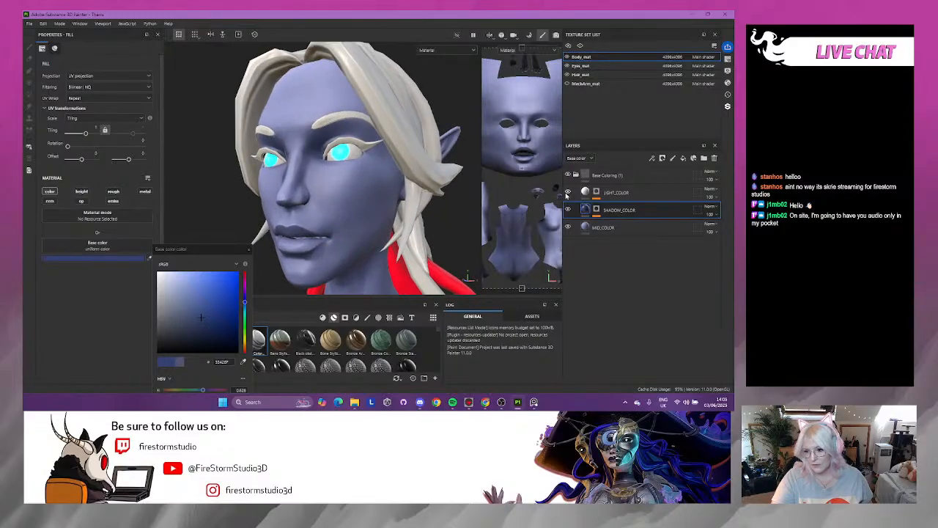
- Show the LIGHT_COLOR layer, sample MID_COLOR's thumbnail for its base color, then brighten it and shift the hue to purple
{"action": "left_click", "coordinate": [569, 192]}
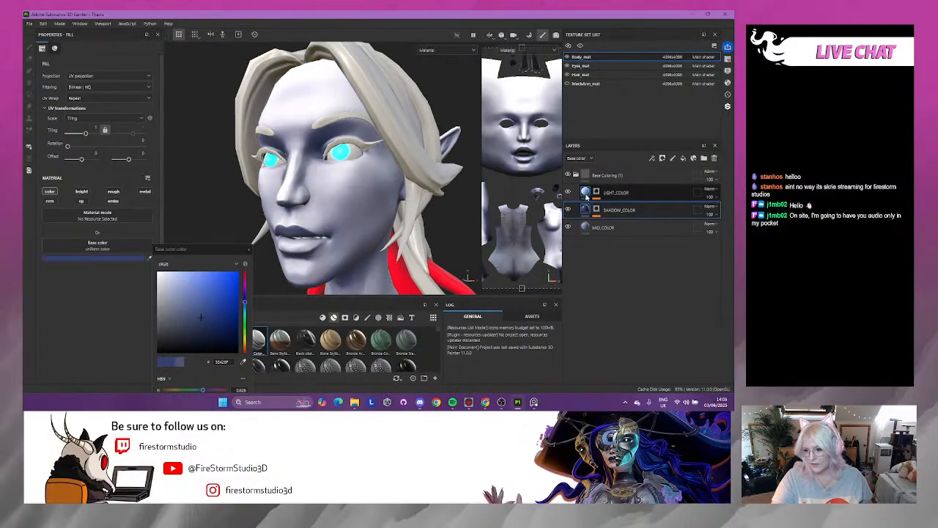
{"action": "left_click", "coordinate": [585, 227]}
{"action": "left_click", "coordinate": [122, 258]}
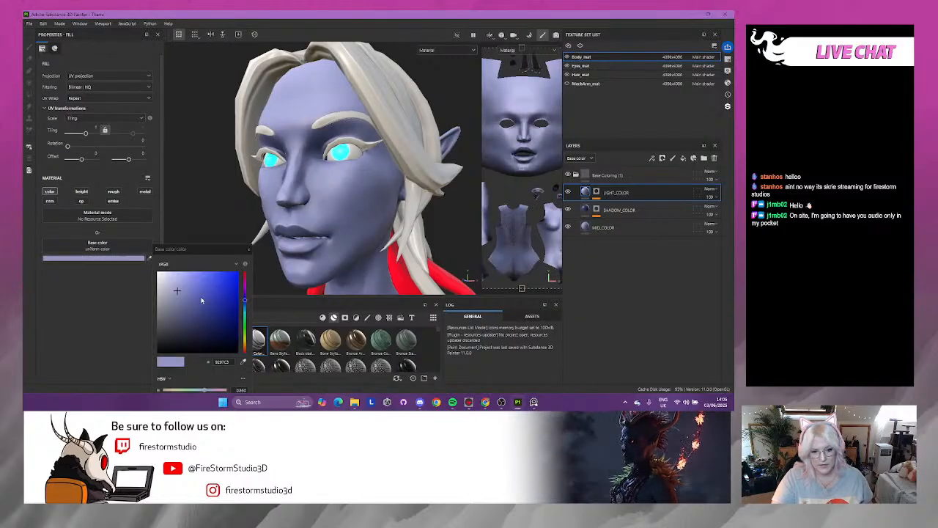
{"action": "left_click", "coordinate": [177, 284]}
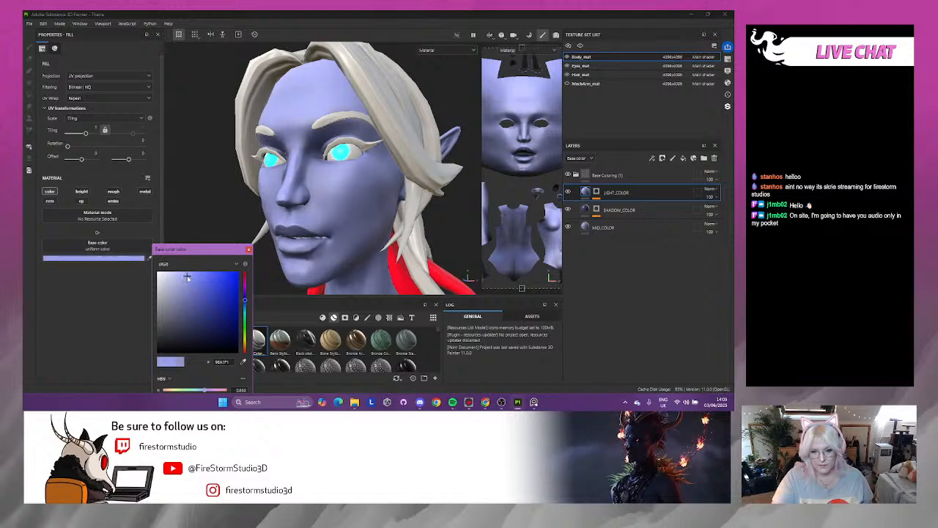
{"action": "left_click", "coordinate": [246, 294]}
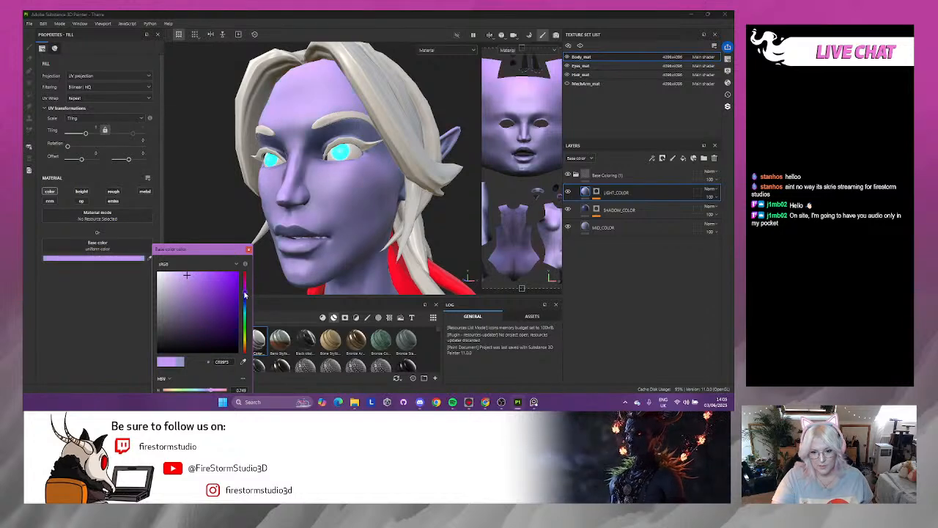
- Darken LIGHT_COLOR's base color to a muted purple while checking it on the face and torso, and close the color picker
{"action": "left_click", "coordinate": [302, 217]}
{"action": "mouse_move", "coordinate": [301, 217]}
{"action": "left_mouse_down", "text": "alt"}
{"action": "mouse_move", "coordinate": [184, 280]}
{"action": "mouse_move", "coordinate": [176, 303]}
{"action": "left_mouse_up", "text": "alt"}
{"action": "scroll", "coordinate": [282, 225], "scroll_direction": "down", "scroll_amount": 5}
{"action": "left_click_drag", "start_coordinate": [282, 227], "coordinate": [293, 243], "text": "alt"}
{"action": "scroll", "coordinate": [293, 243], "scroll_direction": "down", "scroll_amount": 4}
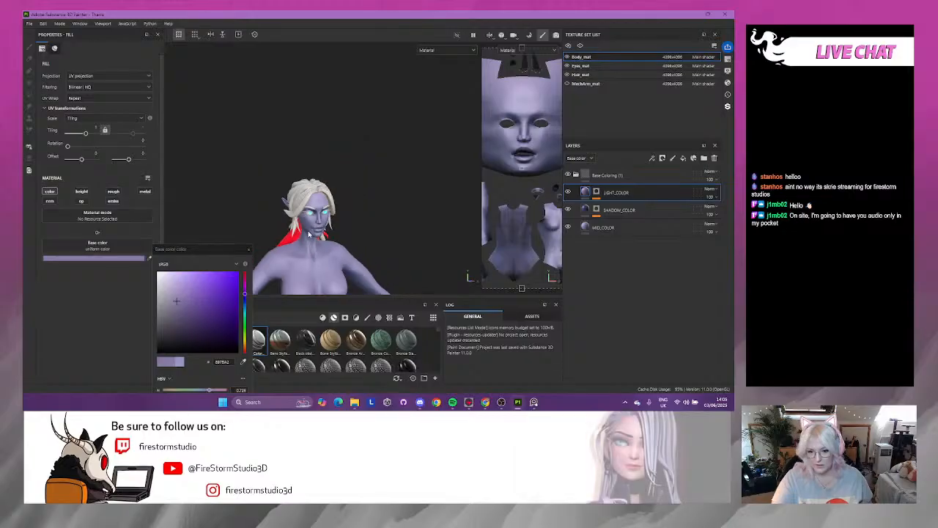
{"action": "middle_click_drag", "start_coordinate": [295, 243], "coordinate": [307, 100], "text": "alt"}
{"action": "left_click_drag", "start_coordinate": [306, 100], "coordinate": [268, 126], "text": "alt"}
{"action": "right_click_drag", "start_coordinate": [268, 125], "coordinate": [509, 214], "text": "alt"}
{"action": "left_click_drag", "start_coordinate": [320, 188], "coordinate": [244, 233], "text": "alt"}
{"action": "left_click_drag", "start_coordinate": [182, 304], "coordinate": [183, 309]}
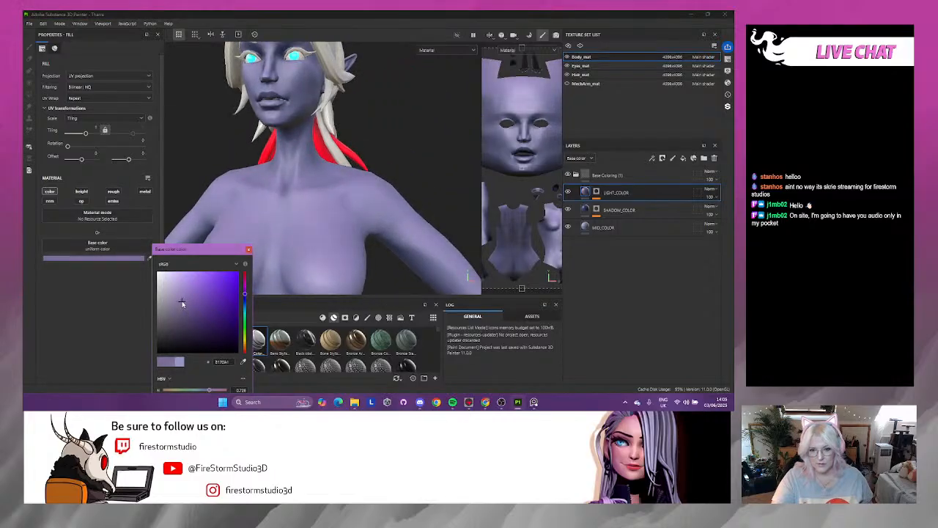
{"action": "left_click", "coordinate": [249, 250]}
- Check the blended skin colors over the full body and collapse the Base Coloring group
{"action": "right_click_drag", "start_coordinate": [306, 237], "coordinate": [281, 252], "text": "alt"}
{"action": "middle_click_drag", "start_coordinate": [282, 251], "coordinate": [253, 77], "text": "alt"}
{"action": "left_click_drag", "start_coordinate": [253, 77], "coordinate": [300, 140], "text": "alt"}
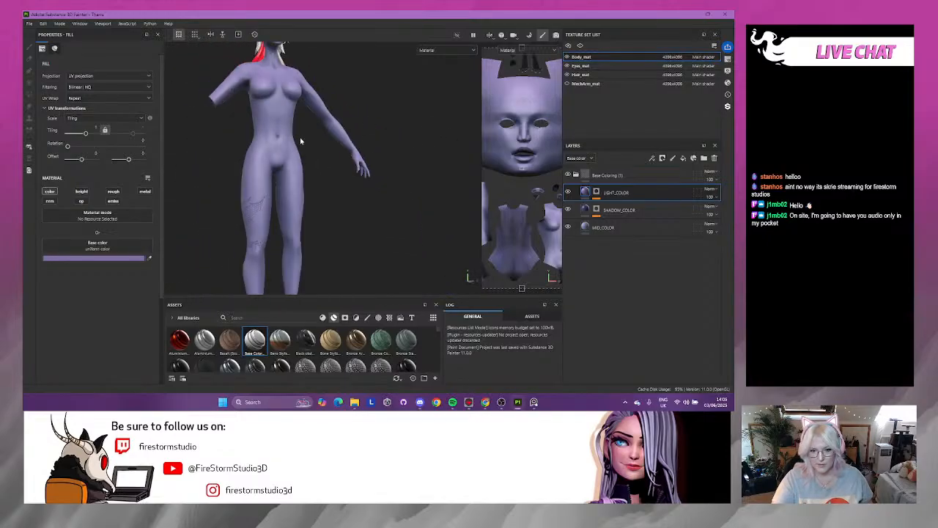
{"action": "middle_click_drag", "start_coordinate": [302, 143], "coordinate": [328, 263], "text": "alt"}
{"action": "right_click_drag", "start_coordinate": [328, 265], "coordinate": [317, 201], "text": "alt"}
{"action": "left_click_drag", "start_coordinate": [319, 202], "coordinate": [344, 213], "text": "alt"}
{"action": "left_click", "coordinate": [576, 174]}
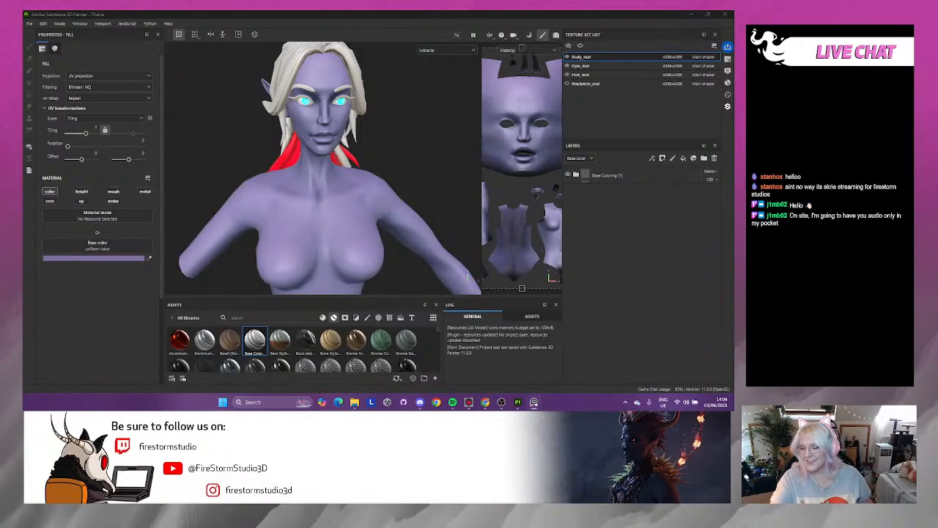
- Examine the skin coloring on the chest, shoulders and face from several angles
{"action": "left_click_drag", "start_coordinate": [392, 133], "coordinate": [413, 147], "text": "alt"}
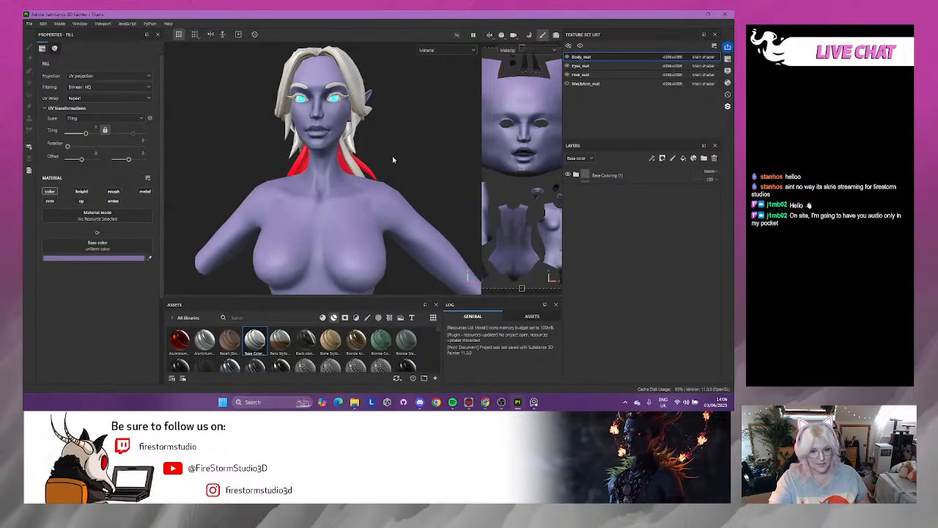
{"action": "left_click_drag", "start_coordinate": [394, 159], "coordinate": [330, 176], "text": "alt"}
{"action": "right_click_drag", "start_coordinate": [330, 176], "coordinate": [610, 256], "text": "alt"}
{"action": "middle_click_drag", "start_coordinate": [347, 173], "coordinate": [265, 286], "text": "alt"}
{"action": "left_click_drag", "start_coordinate": [323, 194], "coordinate": [422, 187], "text": "alt"}
{"action": "right_click_drag", "start_coordinate": [422, 187], "coordinate": [359, 205], "text": "alt"}
{"action": "middle_click_drag", "start_coordinate": [360, 206], "coordinate": [379, 189], "text": "alt"}
{"action": "mouse_move", "coordinate": [378, 188]}
{"action": "left_mouse_down", "text": "alt"}
{"action": "mouse_move", "coordinate": [428, 176]}
{"action": "mouse_move", "coordinate": [277, 166]}
{"action": "mouse_move", "coordinate": [335, 157]}
{"action": "mouse_move", "coordinate": [416, 171]}
{"action": "mouse_move", "coordinate": [342, 177]}
{"action": "mouse_move", "coordinate": [366, 176]}
{"action": "left_mouse_up", "text": "alt"}
- Add a paint layer above the Base Coloring group and name it Red
{"action": "left_click", "coordinate": [674, 173]}
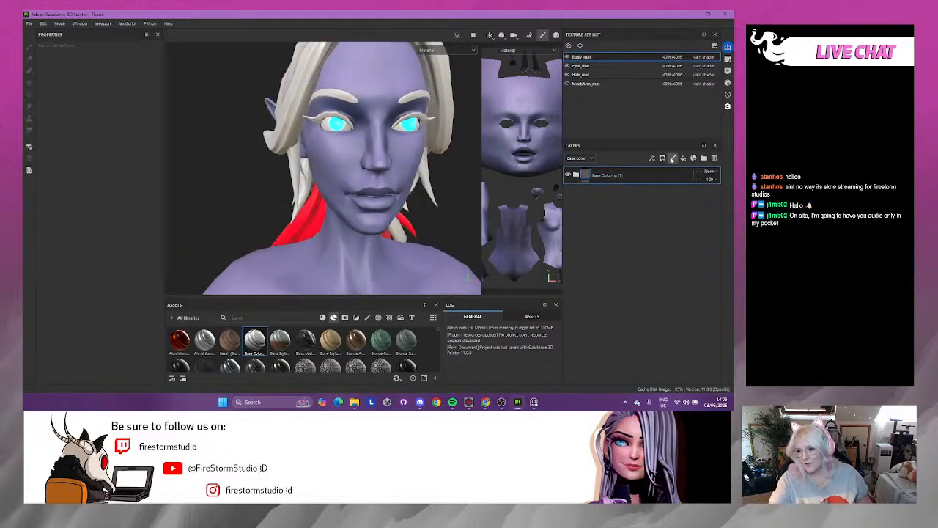
{"action": "left_click", "coordinate": [674, 157]}
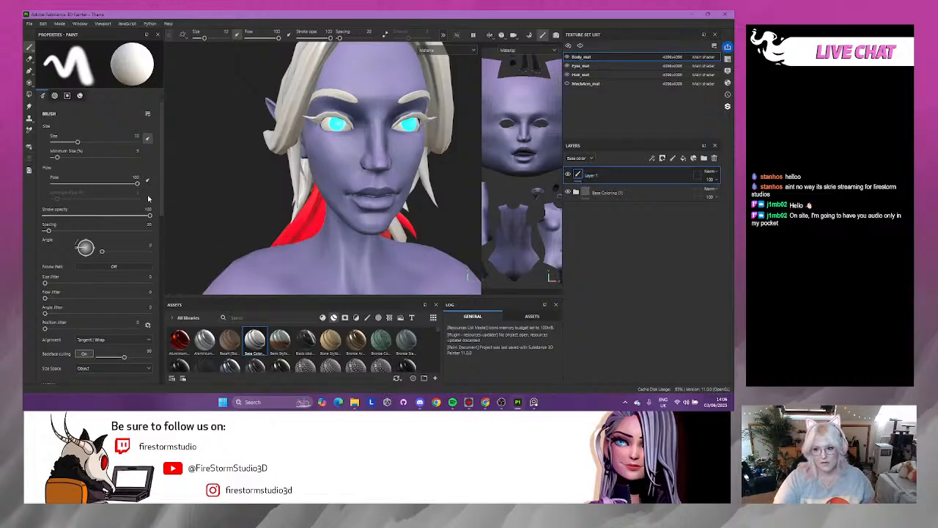
{"action": "scroll", "coordinate": [103, 220], "scroll_direction": "down", "scroll_amount": 5}
{"action": "double_click", "coordinate": [592, 174]}
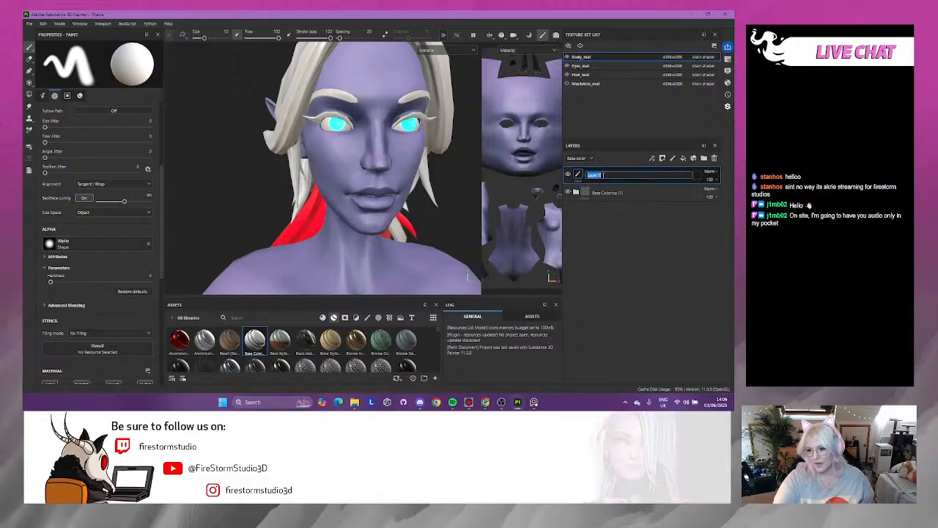
{"action": "type", "text": "s"}
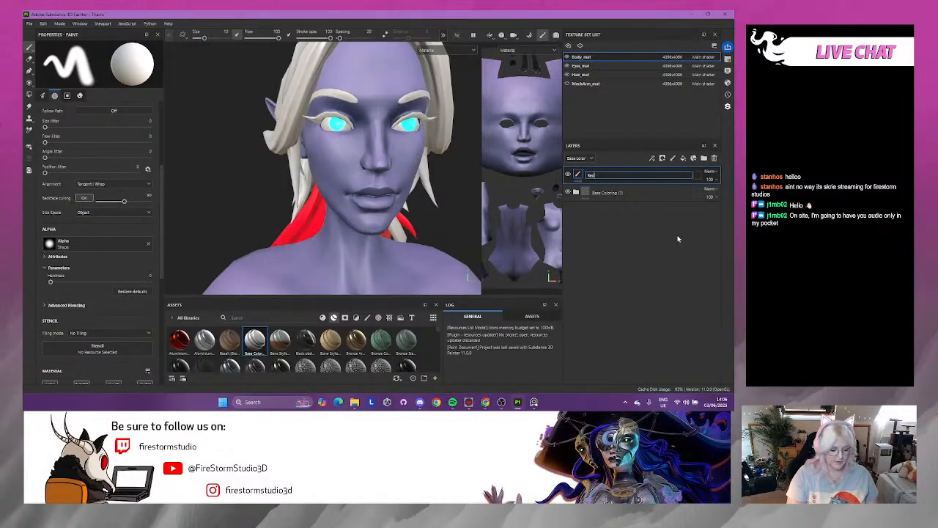
{"action": "key", "text": "Return"}
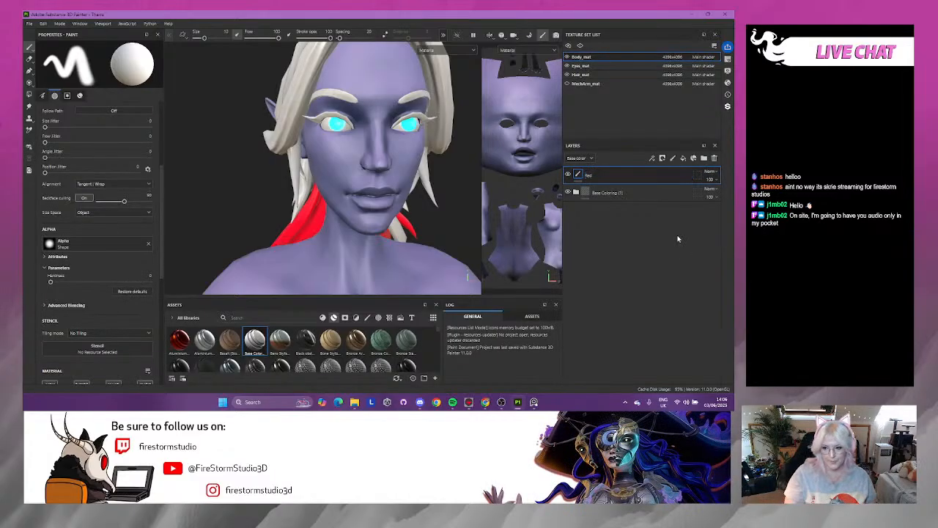
- Add two more paint layers above the Red layer, named Blue and Yellow
{"action": "left_click", "coordinate": [673, 157]}
{"action": "double_click", "coordinate": [604, 175]}
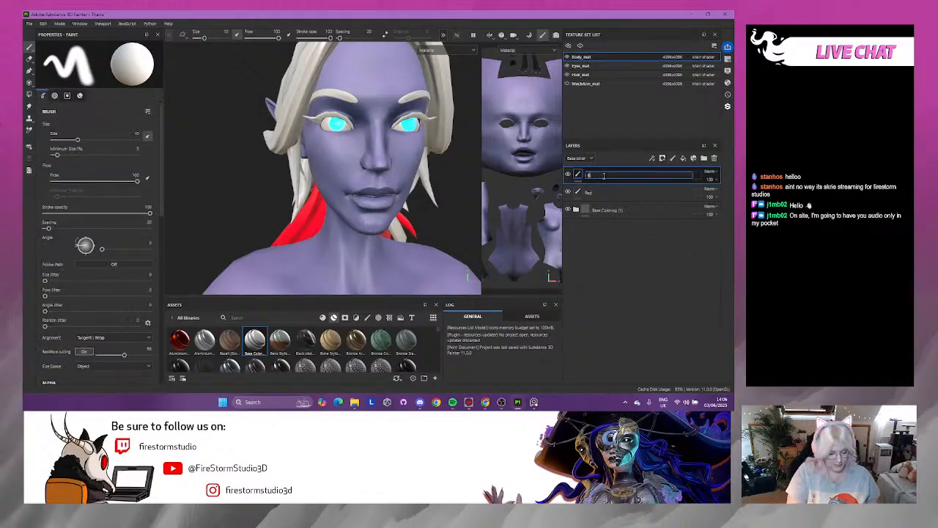
{"action": "key", "text": "Return"}
{"action": "left_click", "coordinate": [673, 158]}
{"action": "double_click", "coordinate": [591, 175]}
{"action": "type", "text": "Yellow"}
{"action": "key", "text": "Return"}
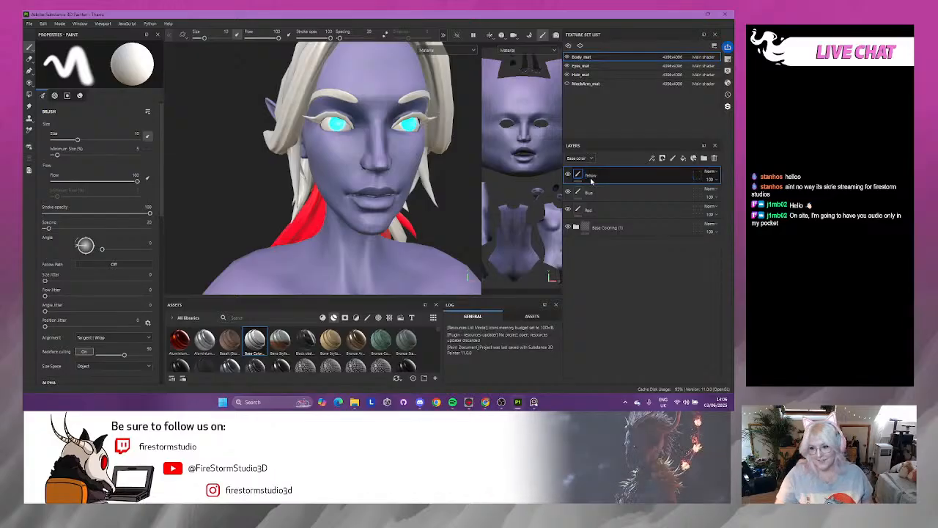
- Group the Yellow, Blue and Red layers into a folder named Clown Paint and collapse it
{"action": "left_click", "coordinate": [608, 211], "text": "shift"}
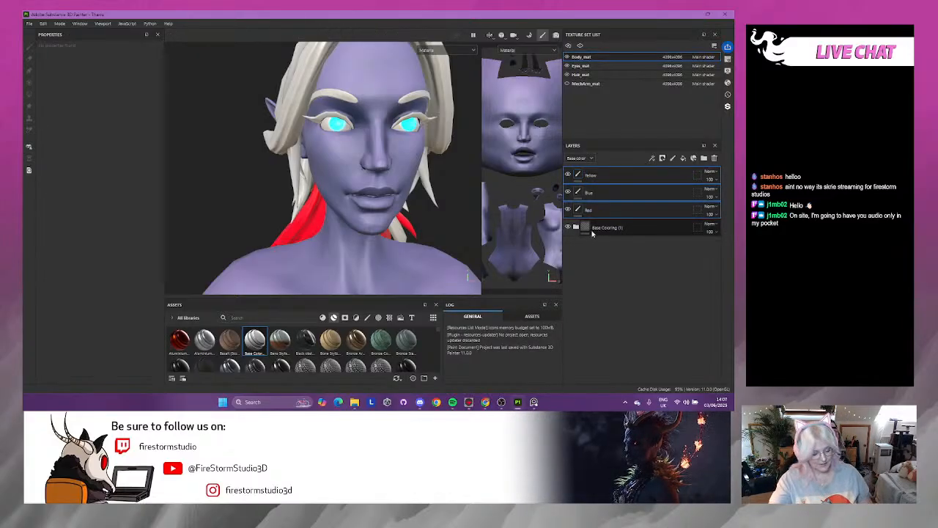
{"action": "key", "text": "ctrl+g"}
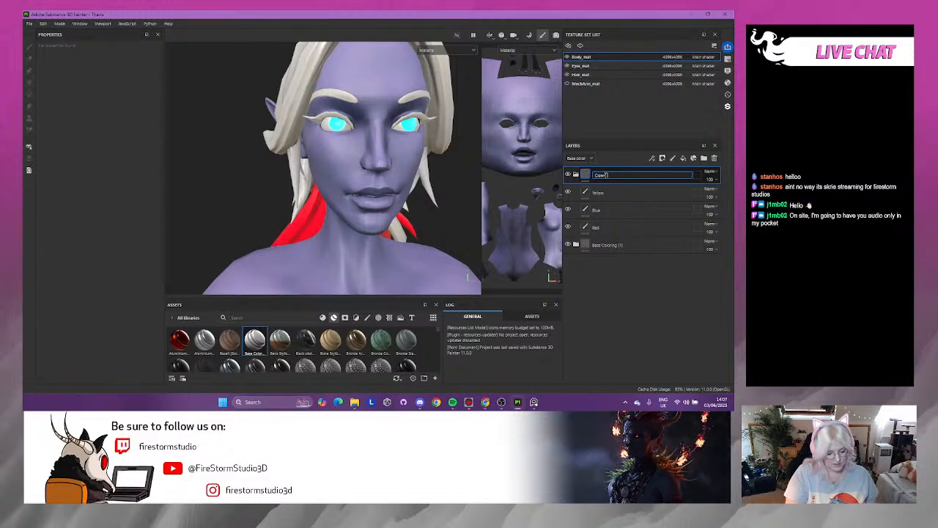
{"action": "type", "text": "Clown Paint"}
{"action": "key", "text": "Return"}
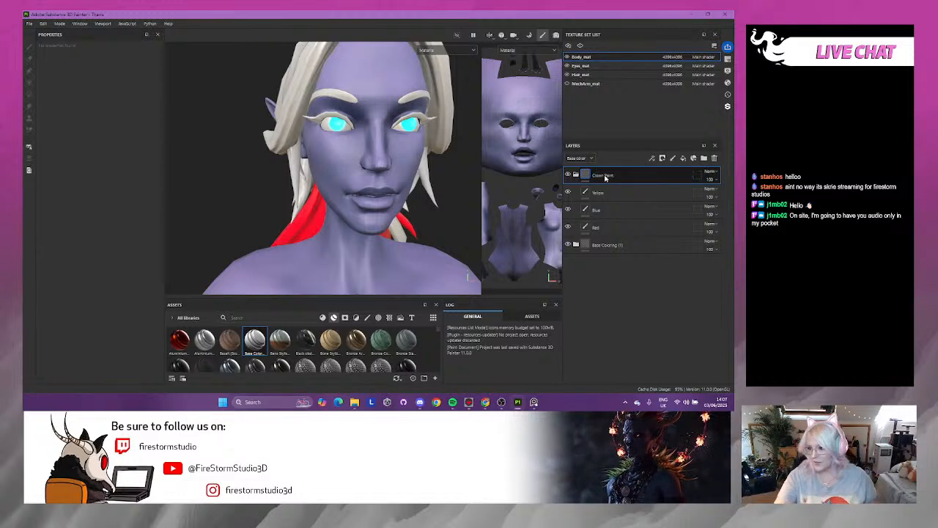
{"action": "left_click", "coordinate": [576, 174]}
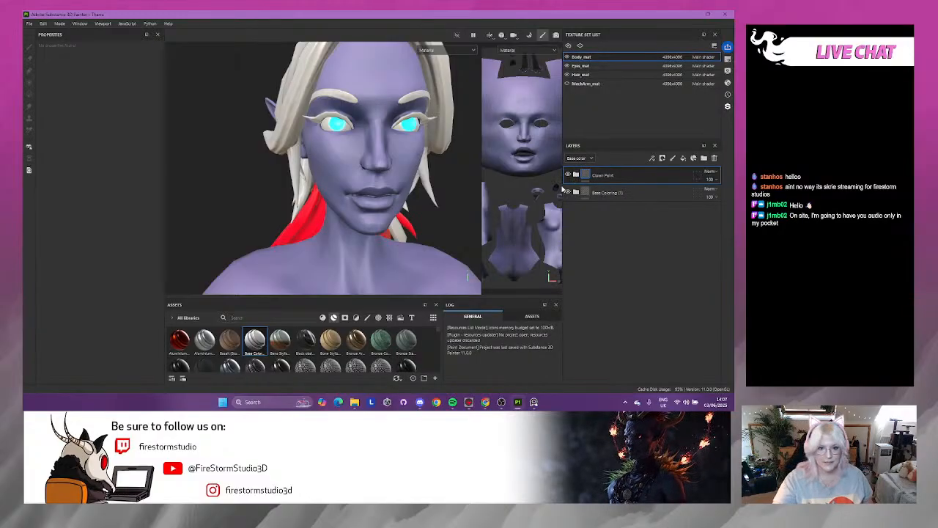
- Set up the brush material for the Red layer with only the color channel enabled and a pure red base color
{"action": "left_click", "coordinate": [576, 176]}
{"action": "left_click", "coordinate": [608, 228]}
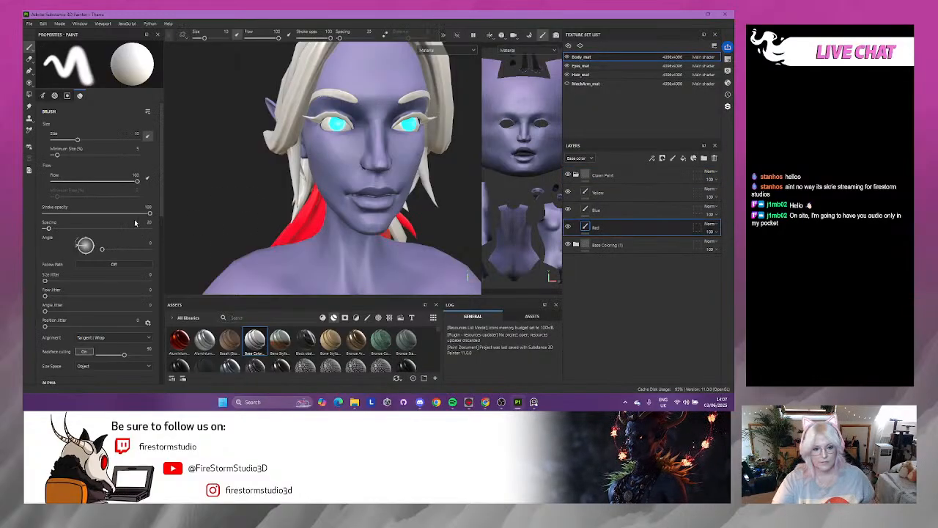
{"action": "scroll", "coordinate": [88, 238], "scroll_direction": "down", "scroll_amount": 5}
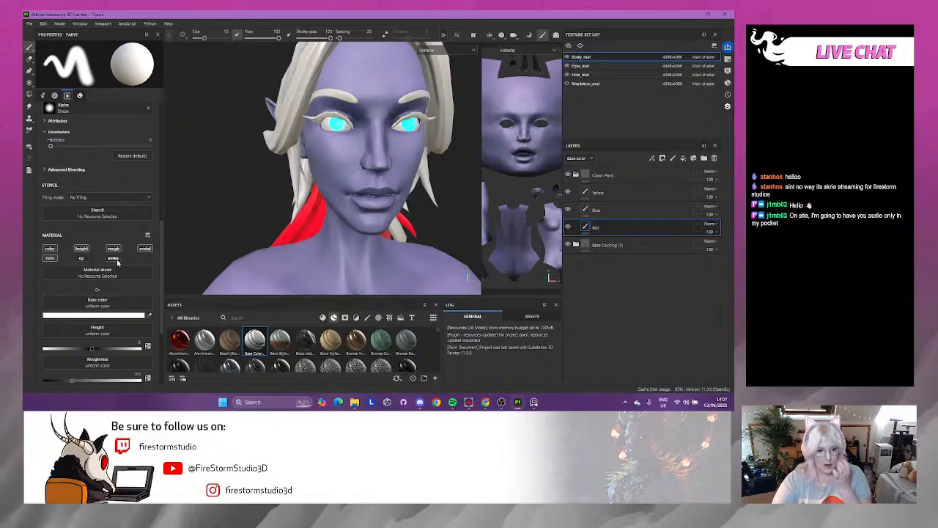
{"action": "left_click", "coordinate": [51, 249]}
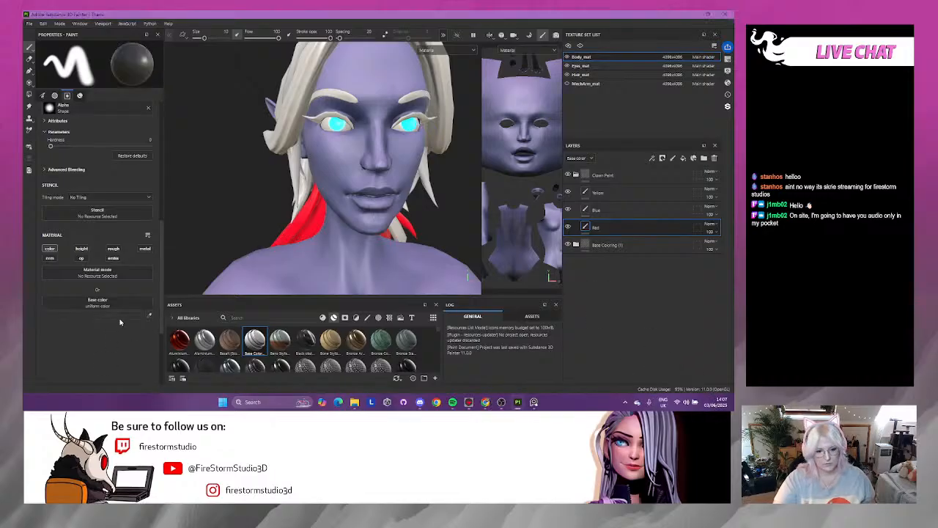
{"action": "left_click", "coordinate": [95, 316]}
{"action": "left_click", "coordinate": [229, 286]}
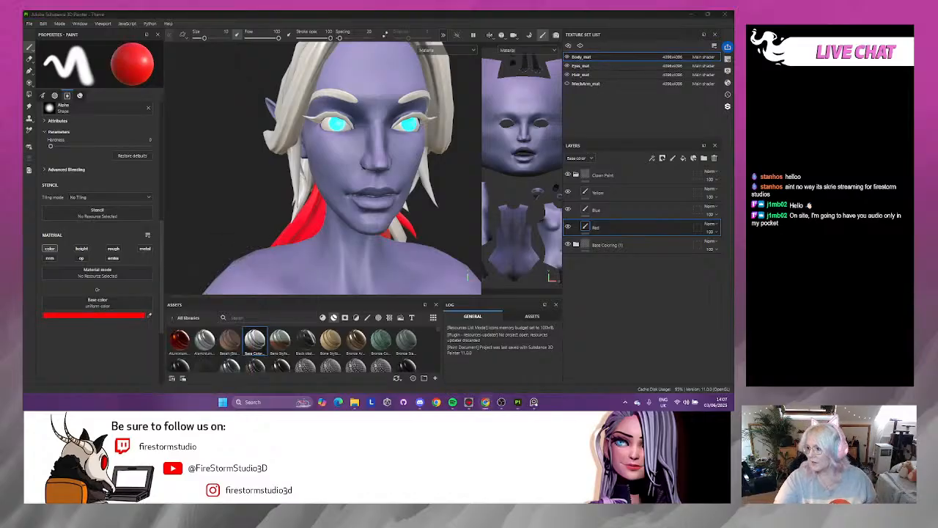
- Switch to Chrome and search for images of "facial colour zones"
{"action": "mouse_move", "coordinate": [733, 198]}
{"action": "left_mouse_down"}
{"action": "mouse_move", "coordinate": [464, 174]}
{"action": "mouse_move", "coordinate": [270, 57]}
{"action": "left_mouse_up"}
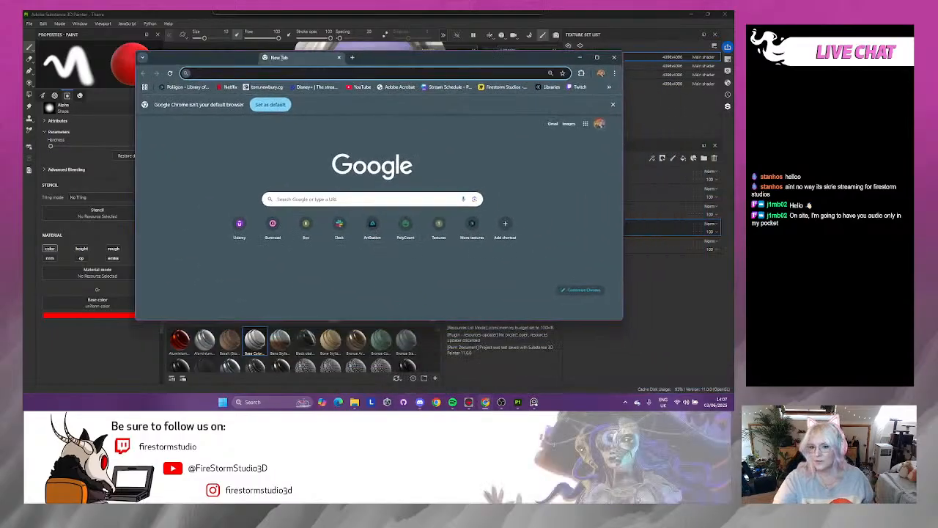
{"action": "type", "text": "fac"}
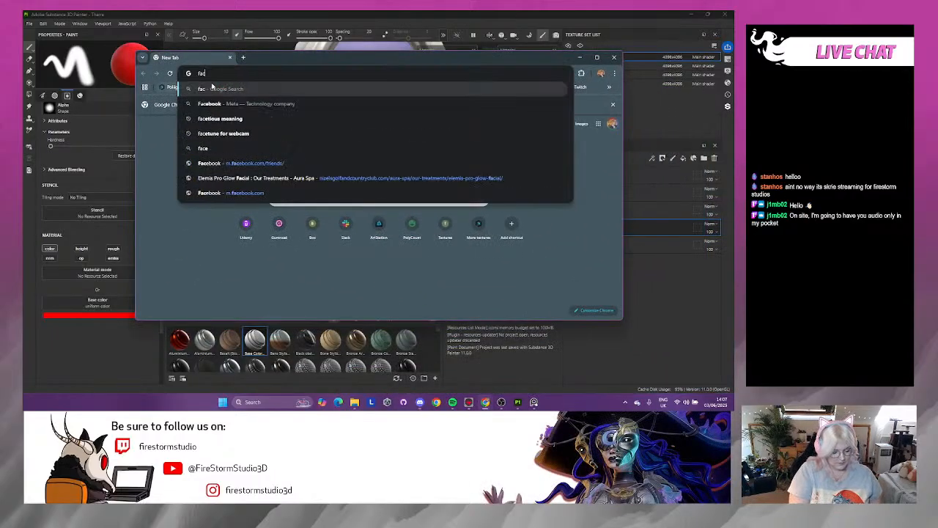
{"action": "type", "text": "ial colo"}
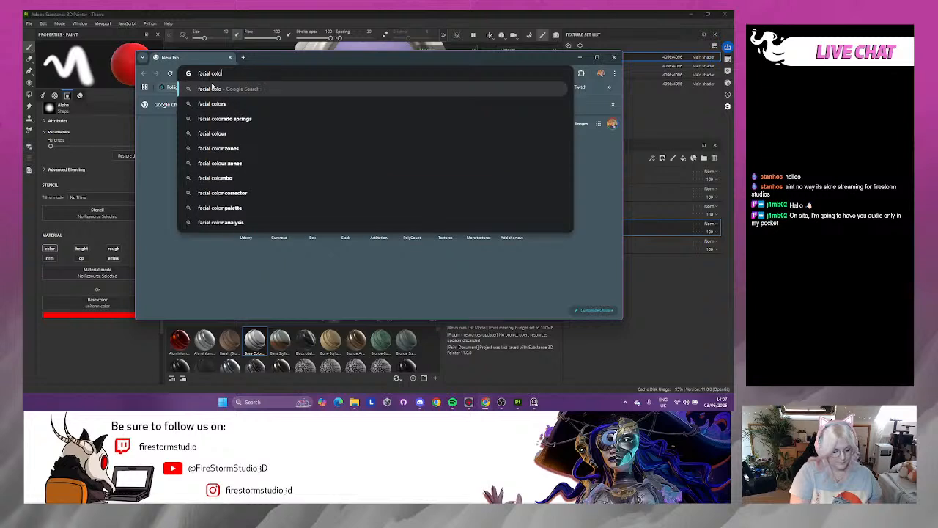
{"action": "type", "text": "ur zones"}
{"action": "key", "text": "Return"}
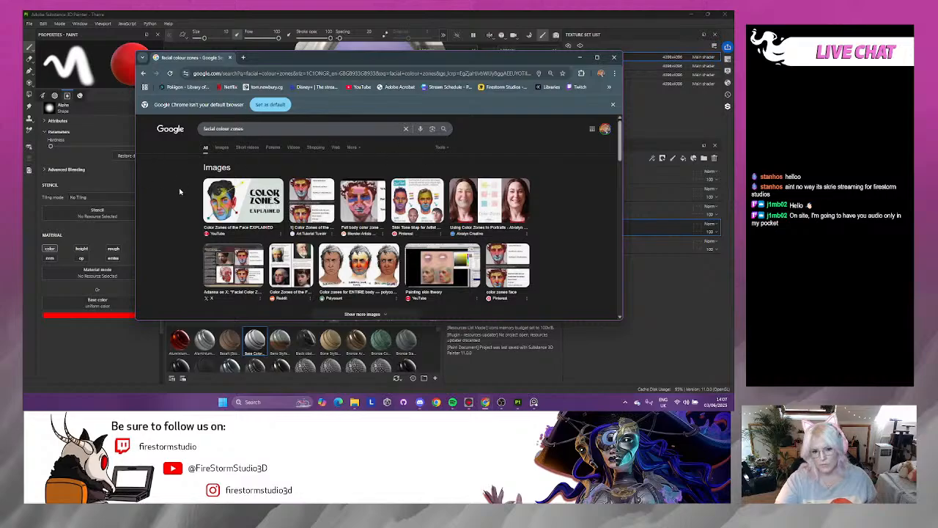
{"action": "left_click", "coordinate": [221, 146]}
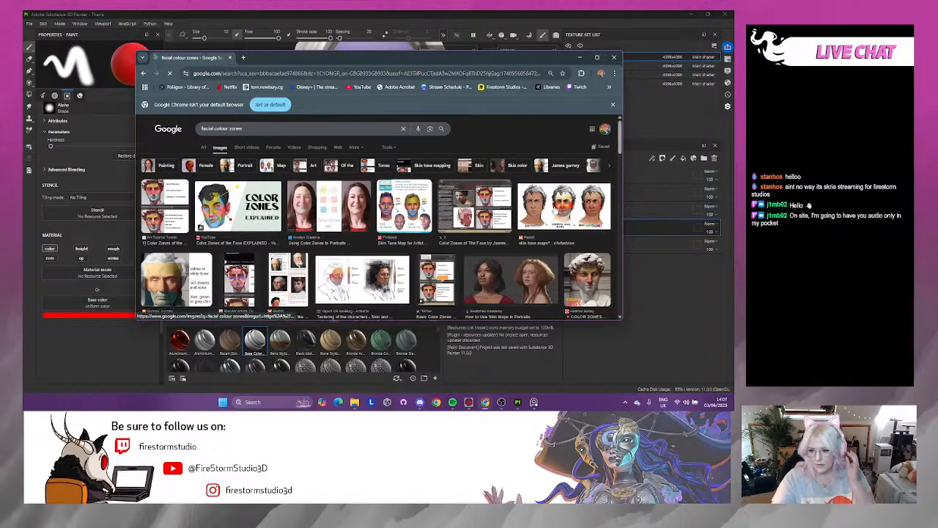
- Refine the image search to "facial colour zones female"
{"action": "left_click", "coordinate": [255, 132]}
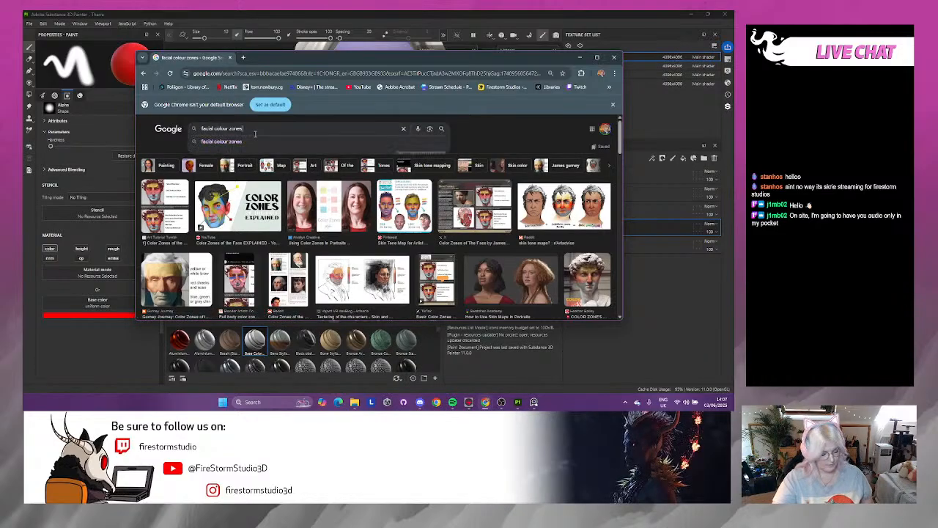
{"action": "type", "text": "fa"}
{"action": "type", "text": "male"}
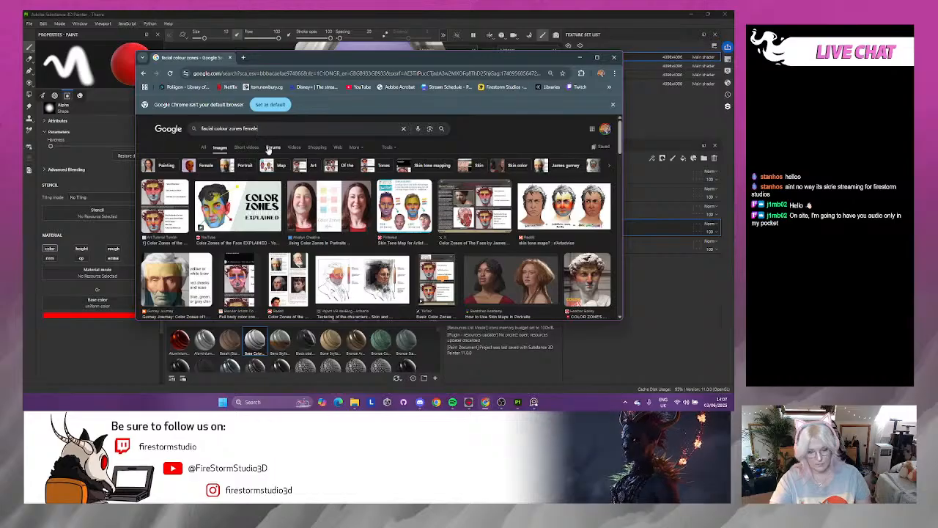
{"action": "key", "text": "Return"}
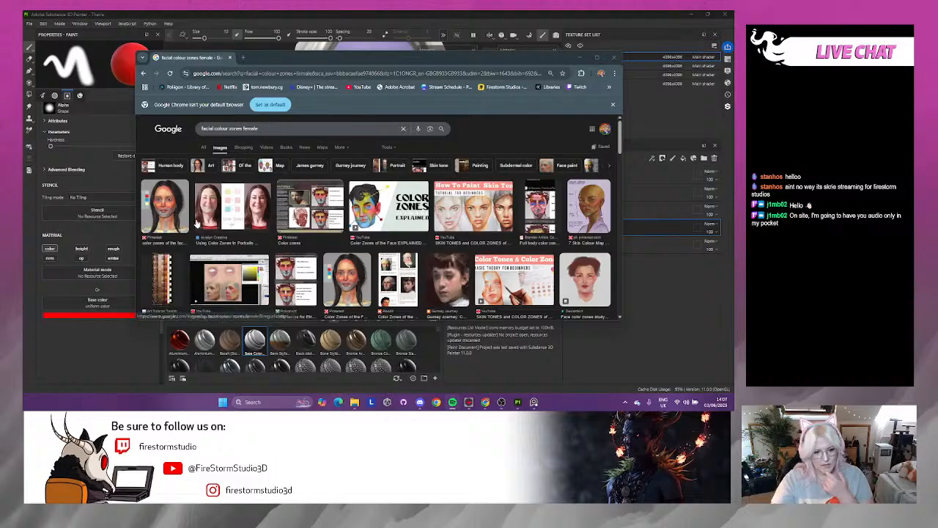
- Browse the image results, open the "Color Zones of the Face" portrait, then shrink the browser window and move it off the painting workspace
{"action": "scroll", "coordinate": [226, 236], "scroll_direction": "down", "scroll_amount": 2}
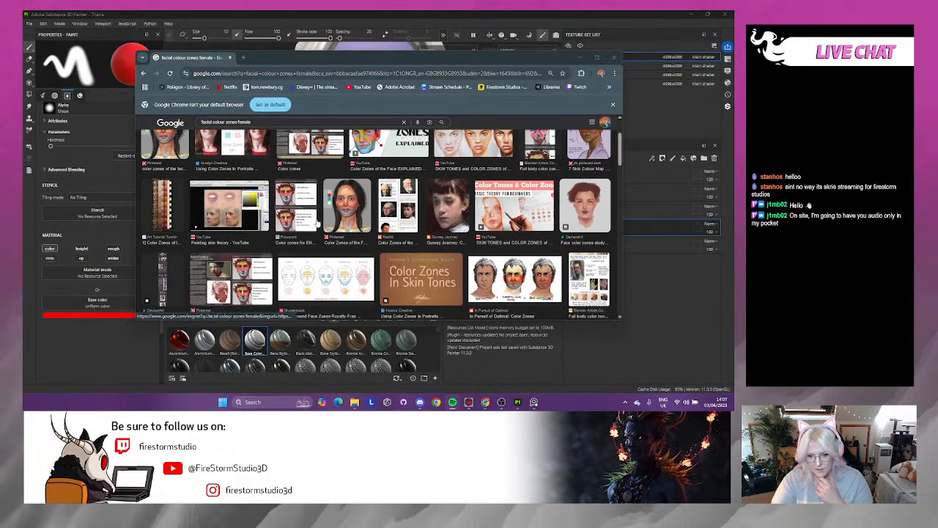
{"action": "scroll", "coordinate": [326, 289], "scroll_direction": "down", "scroll_amount": 1}
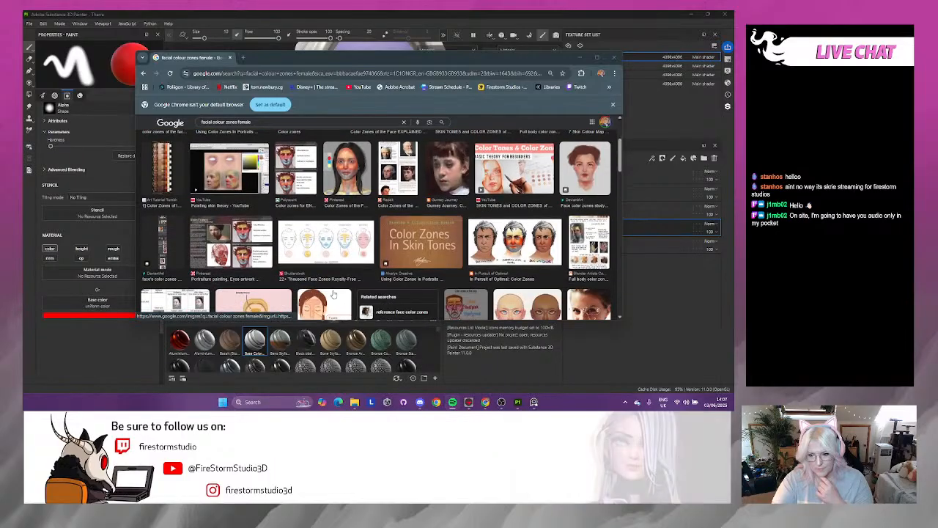
{"action": "scroll", "coordinate": [371, 294], "scroll_direction": "down", "scroll_amount": 2}
{"action": "scroll", "coordinate": [356, 253], "scroll_direction": "up", "scroll_amount": 4}
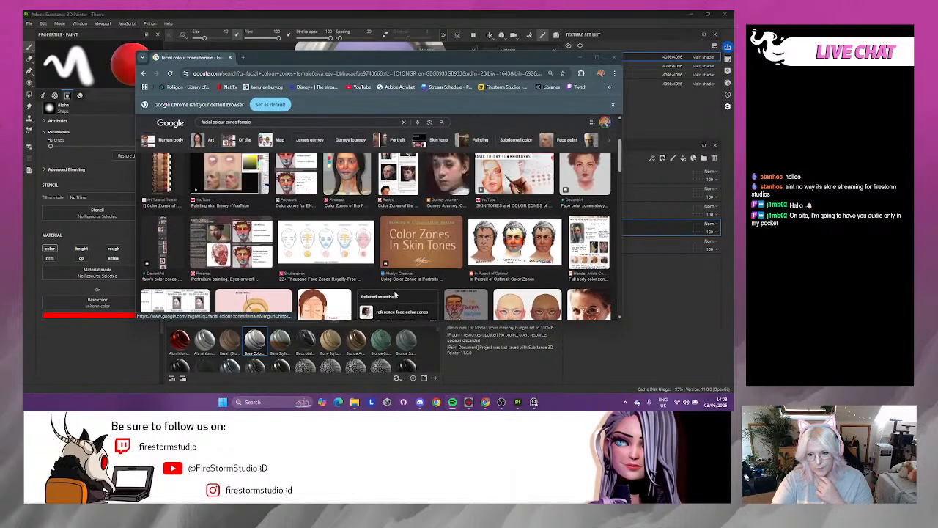
{"action": "left_click", "coordinate": [352, 248]}
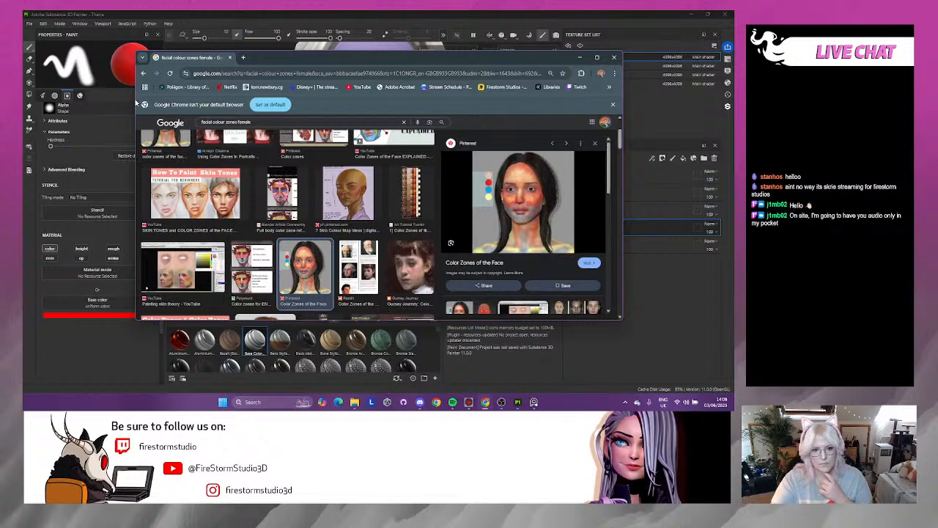
{"action": "left_click_drag", "start_coordinate": [134, 99], "coordinate": [439, 114]}
{"action": "left_click_drag", "start_coordinate": [559, 59], "coordinate": [734, 119]}
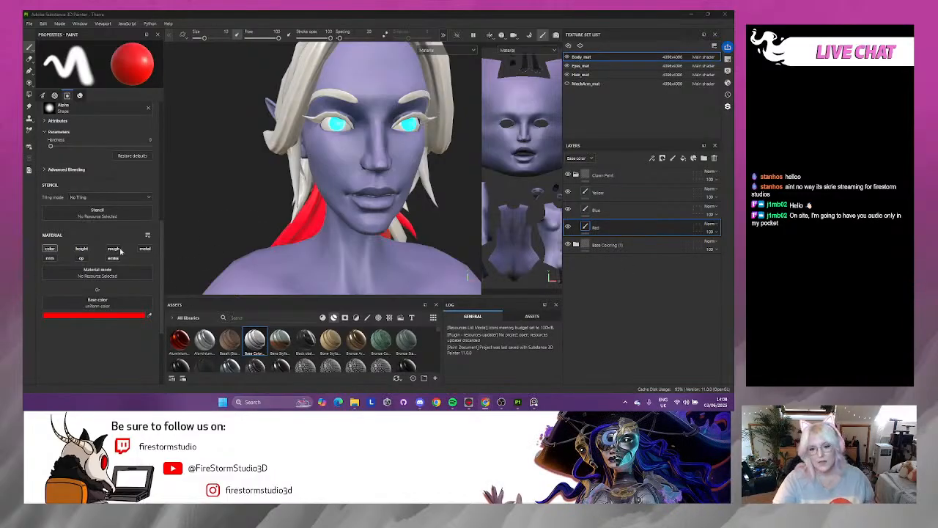
- Bring the character's face concept over the workspace, examine its skin and hair colors, and move it away again
{"action": "scroll", "coordinate": [375, 141], "scroll_direction": "up", "scroll_amount": 2}
{"action": "left_click_drag", "start_coordinate": [238, 135], "coordinate": [219, 110], "text": "alt"}
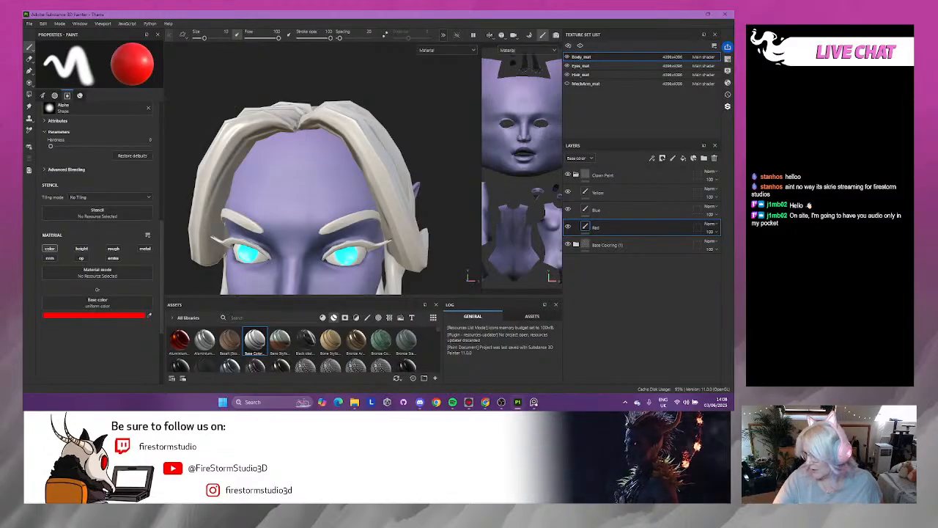
{"action": "mouse_move", "coordinate": [734, 215]}
{"action": "right_mouse_down"}
{"action": "mouse_move", "coordinate": [482, 174]}
{"action": "mouse_move", "coordinate": [474, 206]}
{"action": "right_mouse_up"}
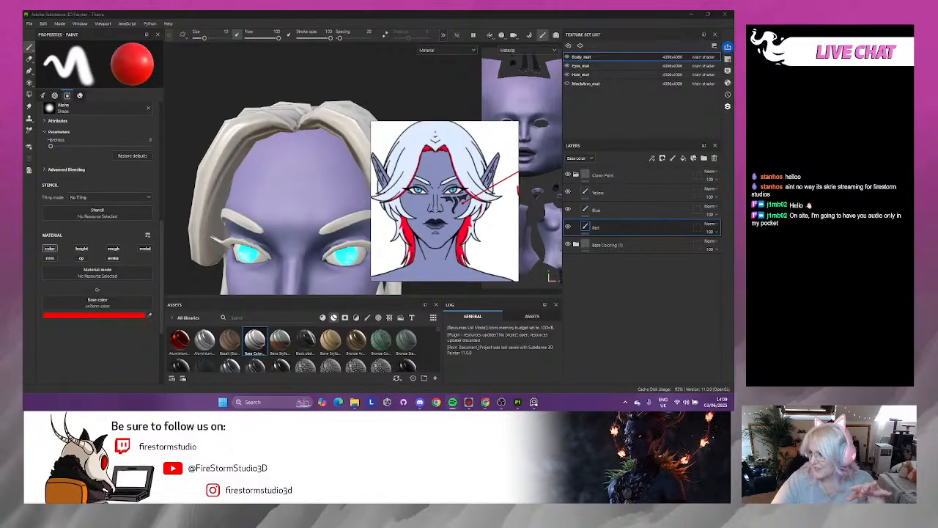
{"action": "key", "text": "alt+Tab"}
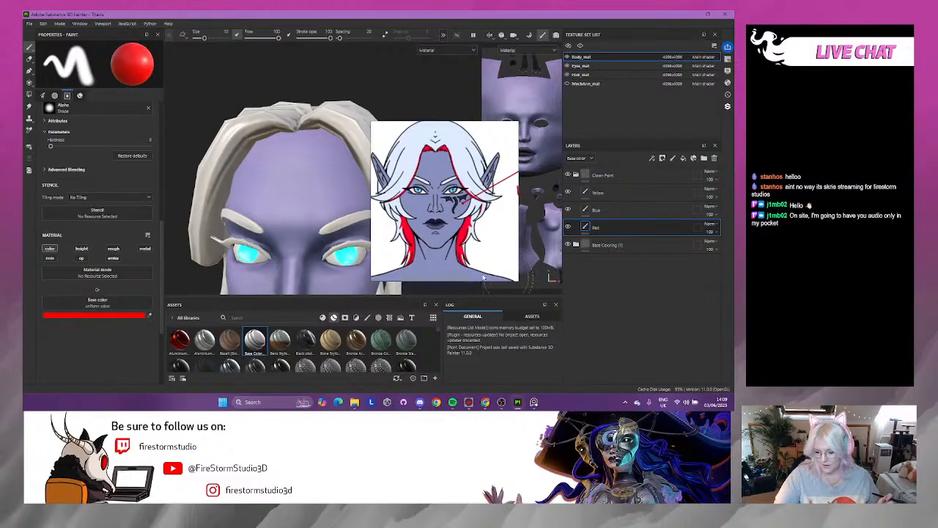
{"action": "mouse_move", "coordinate": [440, 209]}
{"action": "right_mouse_down"}
{"action": "mouse_move", "coordinate": [236, 369]}
{"action": "mouse_move", "coordinate": [734, 80]}
{"action": "right_mouse_up"}
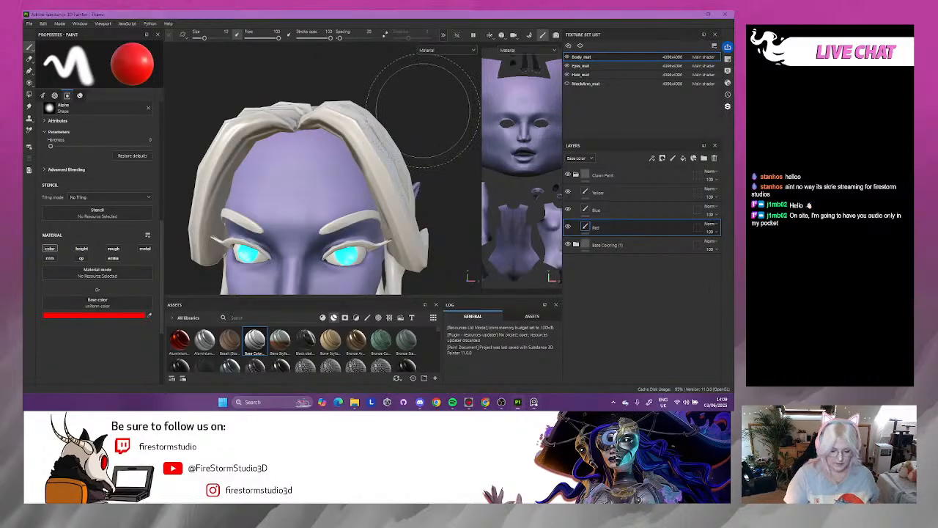
- Reduce the brush size and paint a red band across the upper forehead along the hairline on the Red layer
{"action": "left_click_drag", "start_coordinate": [429, 107], "coordinate": [377, 115], "text": "alt"}
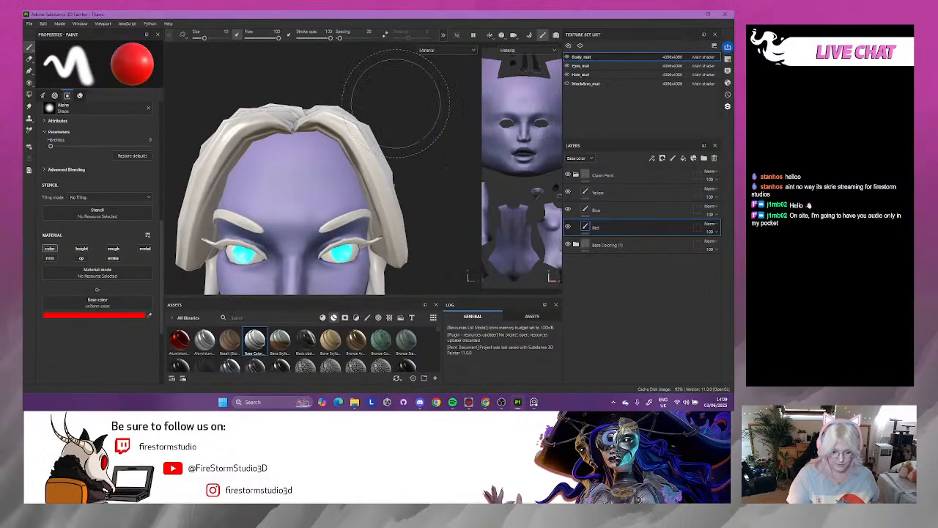
{"action": "left_click_drag", "start_coordinate": [205, 37], "coordinate": [203, 41]}
{"action": "mouse_move", "coordinate": [255, 143]}
{"action": "left_mouse_down"}
{"action": "mouse_move", "coordinate": [321, 141]}
{"action": "mouse_move", "coordinate": [256, 152]}
{"action": "mouse_move", "coordinate": [338, 150]}
{"action": "mouse_move", "coordinate": [250, 162]}
{"action": "mouse_move", "coordinate": [346, 166]}
{"action": "left_mouse_up"}
- Check the mouth area and the whole face, then hide the Eyes_mat texture set
{"action": "left_click_drag", "start_coordinate": [414, 136], "coordinate": [433, 176], "text": "alt"}
{"action": "left_click_drag", "start_coordinate": [467, 284], "coordinate": [442, 299], "text": "alt"}
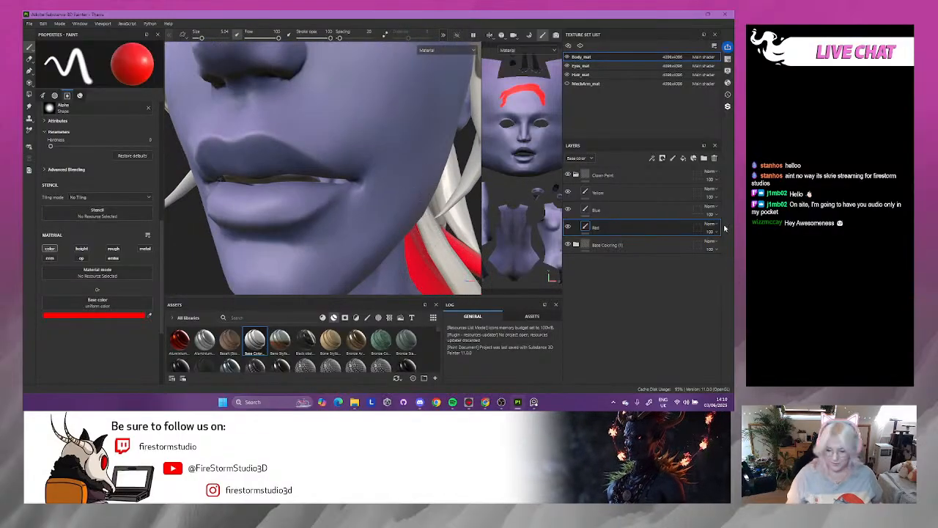
{"action": "right_click_drag", "start_coordinate": [308, 172], "coordinate": [310, 147], "text": "alt"}
{"action": "middle_click_drag", "start_coordinate": [250, 150], "coordinate": [241, 213], "text": "alt"}
{"action": "left_click_drag", "start_coordinate": [241, 213], "coordinate": [282, 210], "text": "alt"}
{"action": "left_click", "coordinate": [567, 65]}
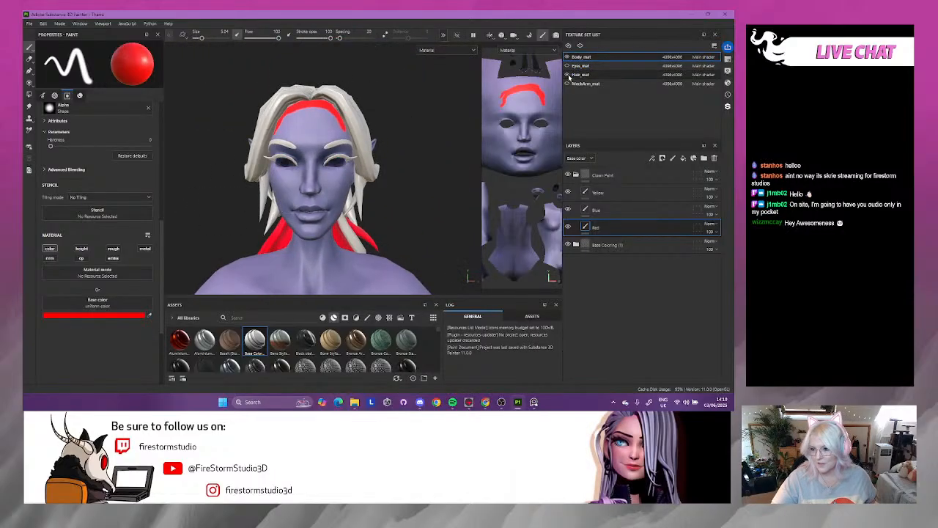
- Hide the Hair_mat texture set and paint curved red strokes across both cheeks on the Red layer
{"action": "left_click", "coordinate": [567, 74]}
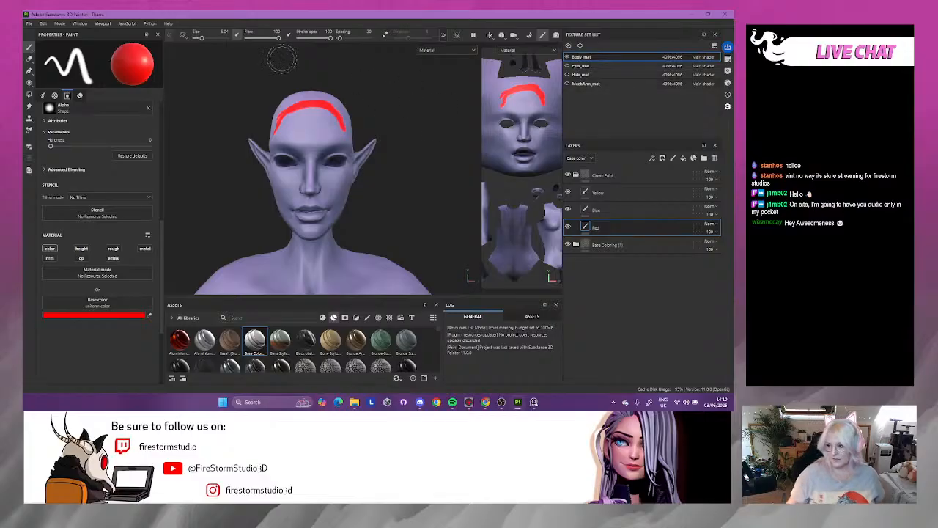
{"action": "left_click_drag", "start_coordinate": [411, 195], "coordinate": [372, 193], "text": "alt"}
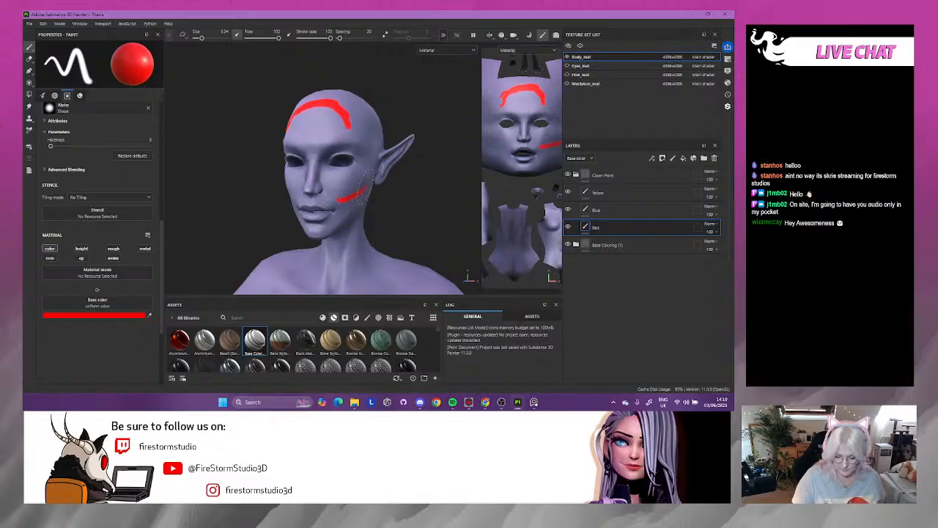
{"action": "left_click_drag", "start_coordinate": [363, 183], "coordinate": [377, 197], "text": "alt"}
{"action": "left_click_drag", "start_coordinate": [252, 170], "coordinate": [283, 195]}
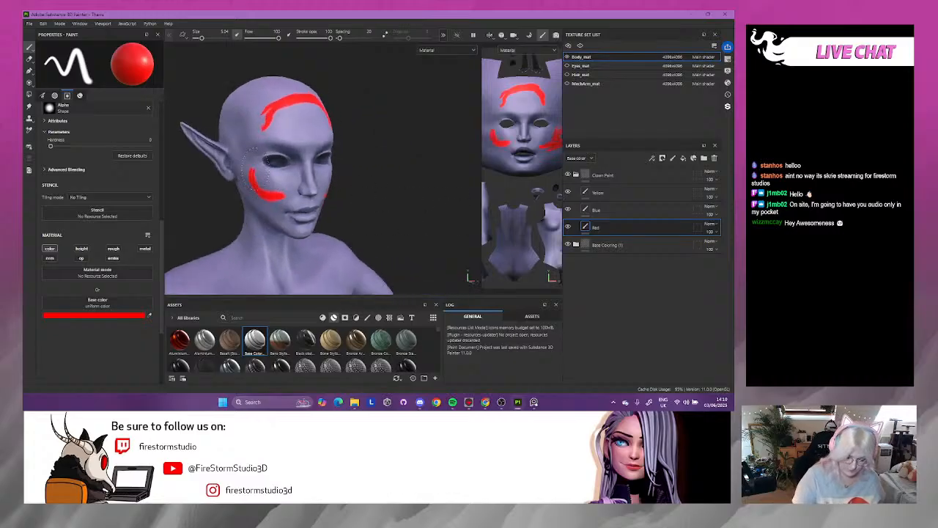
{"action": "left_click_drag", "start_coordinate": [383, 191], "coordinate": [411, 198], "text": "alt"}
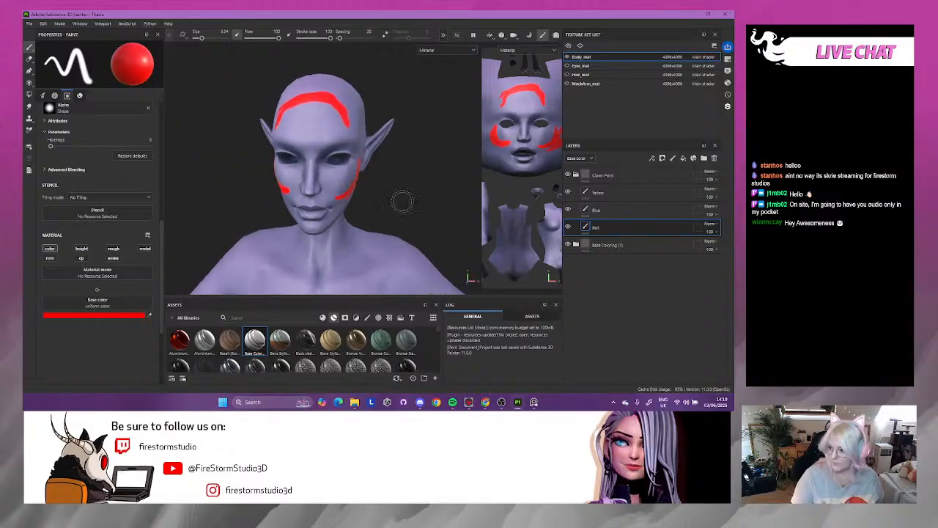
- Paint the tip of the nose red and thicken the red band across the forehead
{"action": "left_click", "coordinate": [310, 187]}
{"action": "mouse_move", "coordinate": [388, 157]}
{"action": "left_mouse_down", "text": "alt"}
{"action": "mouse_move", "coordinate": [404, 144]}
{"action": "mouse_move", "coordinate": [435, 216]}
{"action": "mouse_move", "coordinate": [325, 212]}
{"action": "mouse_move", "coordinate": [434, 140]}
{"action": "mouse_move", "coordinate": [404, 162]}
{"action": "mouse_move", "coordinate": [397, 205]}
{"action": "left_mouse_up", "text": "alt"}
{"action": "left_click_drag", "start_coordinate": [268, 121], "coordinate": [323, 104]}
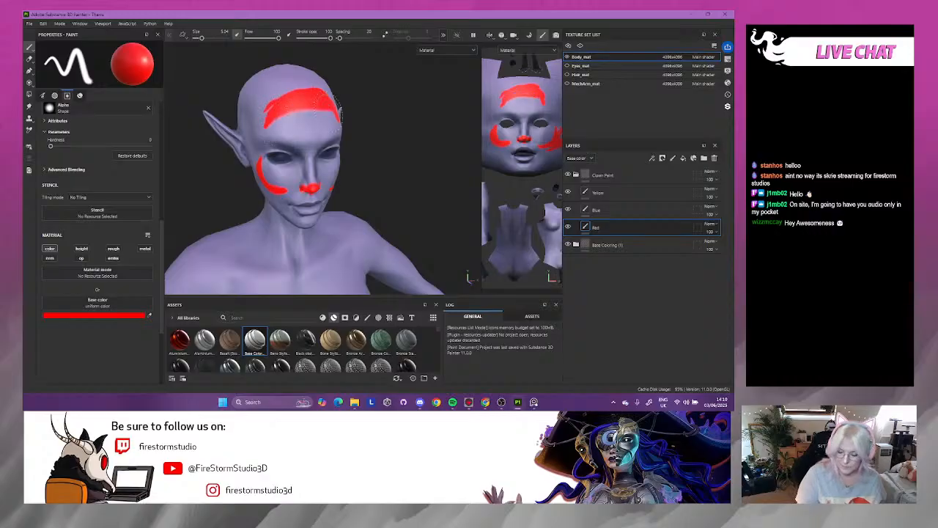
{"action": "left_click_drag", "start_coordinate": [405, 145], "coordinate": [393, 110], "text": "alt"}
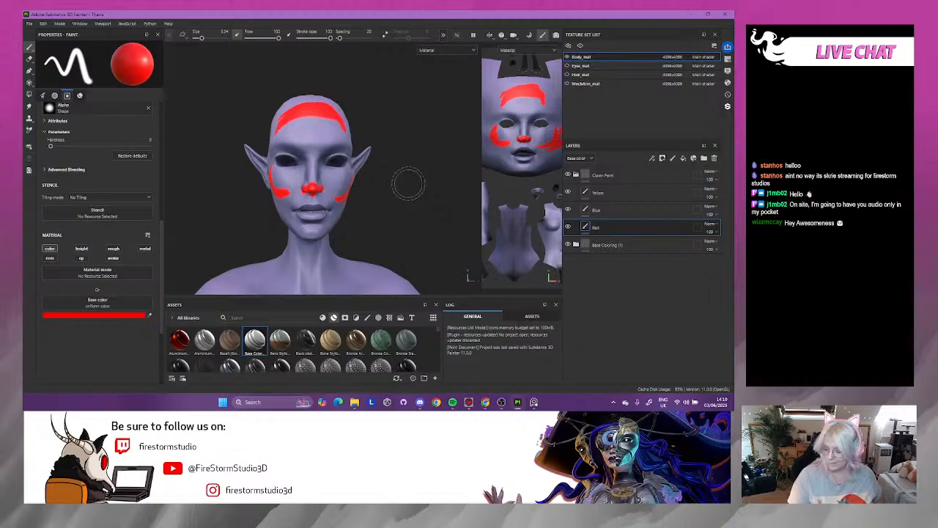
- Paint vertical red strips down both sides of the neck
{"action": "left_click_drag", "start_coordinate": [329, 239], "coordinate": [325, 286]}
{"action": "left_click_drag", "start_coordinate": [292, 225], "coordinate": [298, 284]}
{"action": "left_click_drag", "start_coordinate": [351, 233], "coordinate": [447, 191], "text": "alt"}
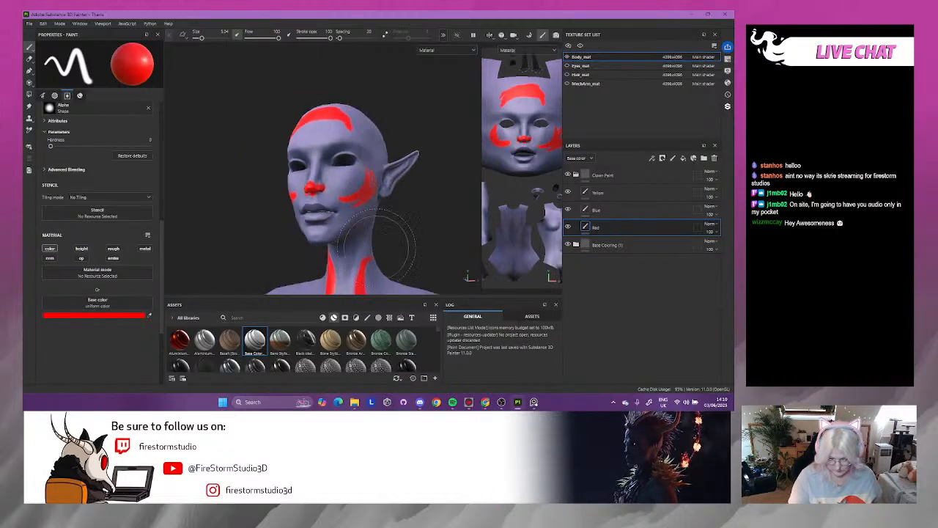
{"action": "left_click_drag", "start_coordinate": [415, 242], "coordinate": [374, 218], "text": "alt"}
{"action": "left_click_drag", "start_coordinate": [396, 223], "coordinate": [390, 257]}
- Paint the ears red and add red along the temples to join the forehead band to the cheek strokes
{"action": "mouse_move", "coordinate": [450, 210]}
{"action": "left_mouse_down", "text": "alt"}
{"action": "mouse_move", "coordinate": [443, 131]}
{"action": "mouse_move", "coordinate": [433, 192]}
{"action": "left_mouse_up", "text": "alt"}
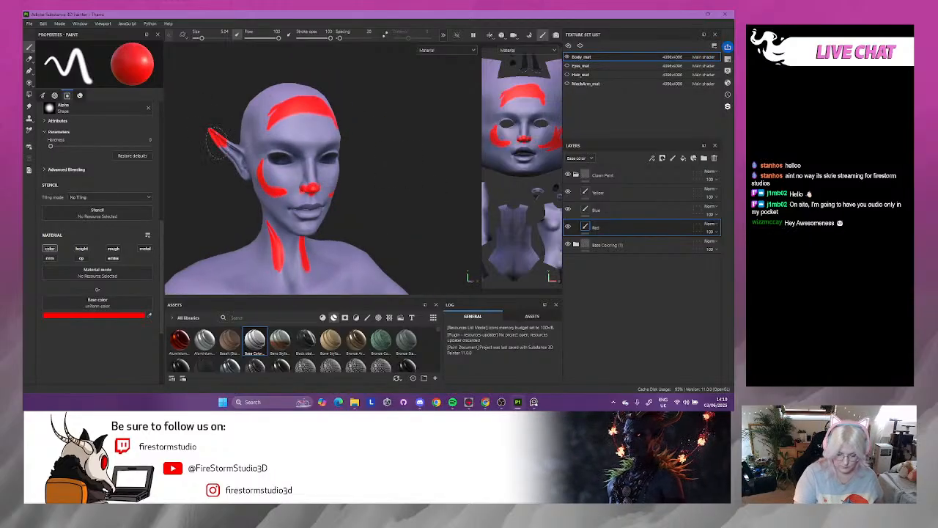
{"action": "mouse_move", "coordinate": [409, 205]}
{"action": "left_mouse_down", "text": "alt"}
{"action": "mouse_move", "coordinate": [372, 203]}
{"action": "mouse_move", "coordinate": [422, 204]}
{"action": "mouse_move", "coordinate": [406, 212]}
{"action": "mouse_move", "coordinate": [454, 201]}
{"action": "mouse_move", "coordinate": [410, 193]}
{"action": "mouse_move", "coordinate": [358, 117]}
{"action": "mouse_move", "coordinate": [378, 163]}
{"action": "left_mouse_up", "text": "alt"}
{"action": "mouse_move", "coordinate": [434, 210]}
{"action": "left_mouse_down", "text": "alt"}
{"action": "mouse_move", "coordinate": [415, 209]}
{"action": "mouse_move", "coordinate": [433, 193]}
{"action": "left_mouse_up", "text": "alt"}
{"action": "mouse_move", "coordinate": [274, 121]}
{"action": "left_mouse_down"}
{"action": "mouse_move", "coordinate": [246, 143]}
{"action": "mouse_move", "coordinate": [256, 183]}
{"action": "left_mouse_up"}
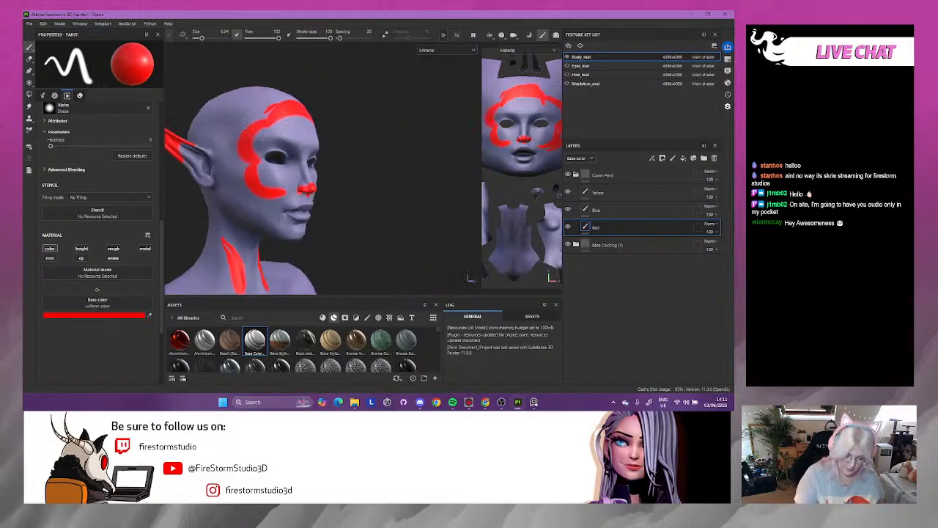
{"action": "left_click_drag", "start_coordinate": [383, 197], "coordinate": [370, 197], "text": "alt"}
- Select the Blue layer, set the brush's base color to pure blue, and paint a spot at the inner corner of one eye
{"action": "left_click", "coordinate": [583, 210]}
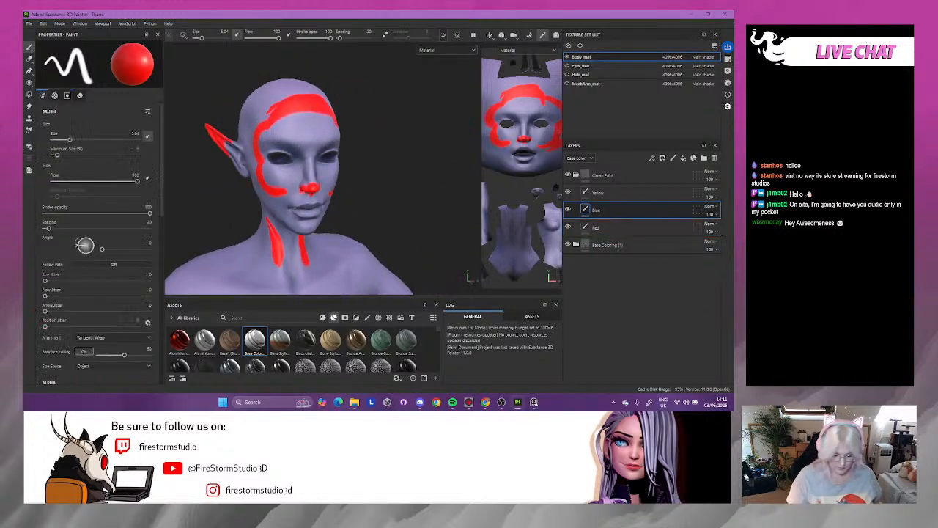
{"action": "scroll", "coordinate": [132, 293], "scroll_direction": "down", "scroll_amount": 10}
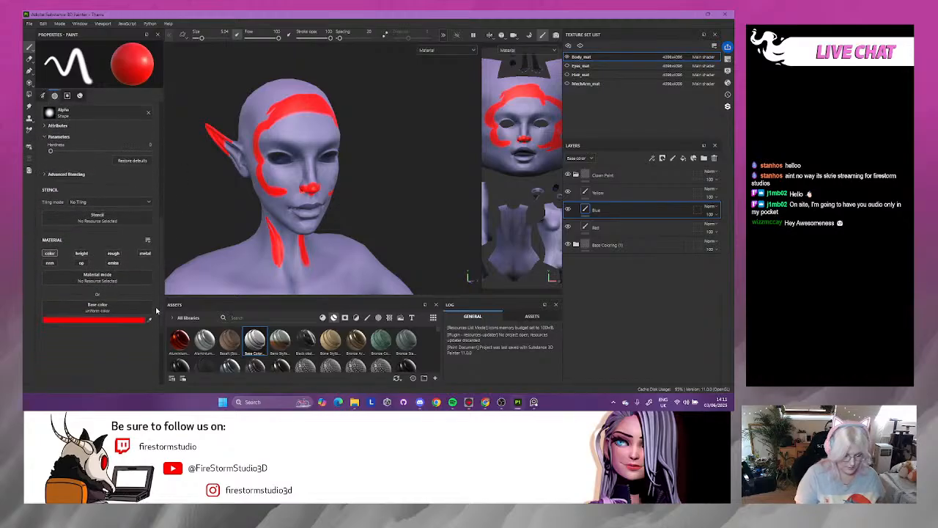
{"action": "left_click", "coordinate": [146, 308]}
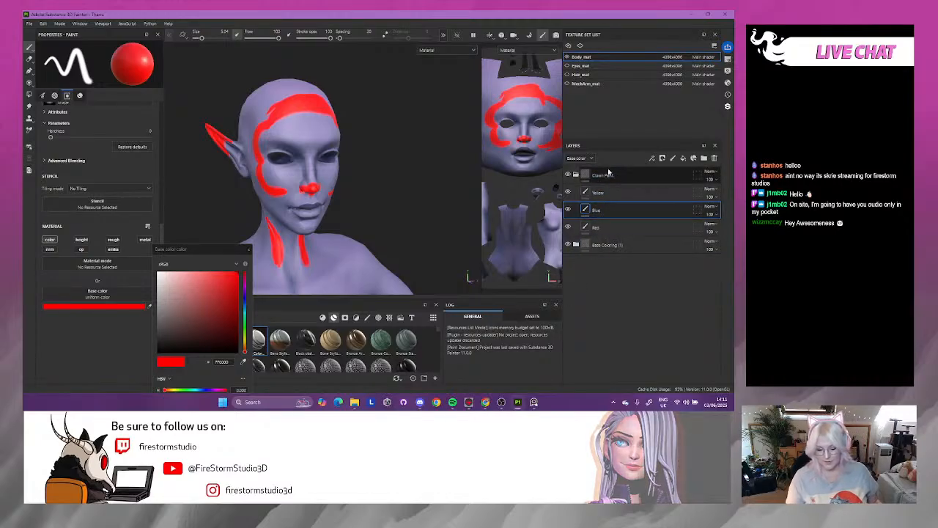
{"action": "left_click", "coordinate": [568, 228]}
{"action": "left_click", "coordinate": [568, 228]}
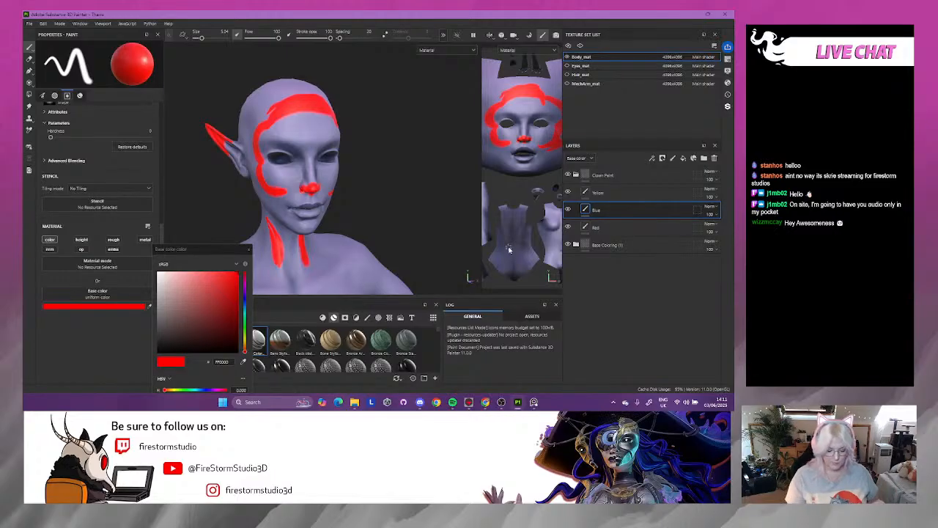
{"action": "left_click", "coordinate": [245, 300]}
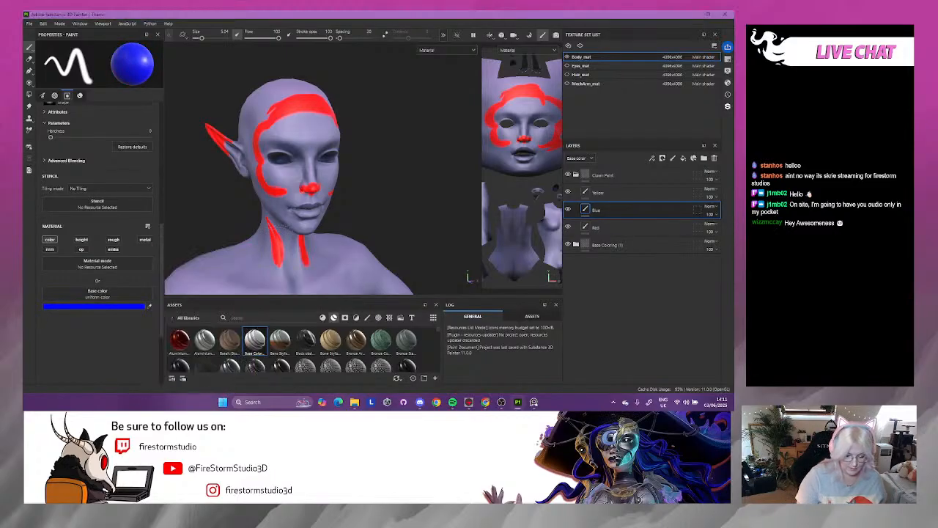
{"action": "left_click_drag", "start_coordinate": [398, 201], "coordinate": [330, 226], "text": "alt"}
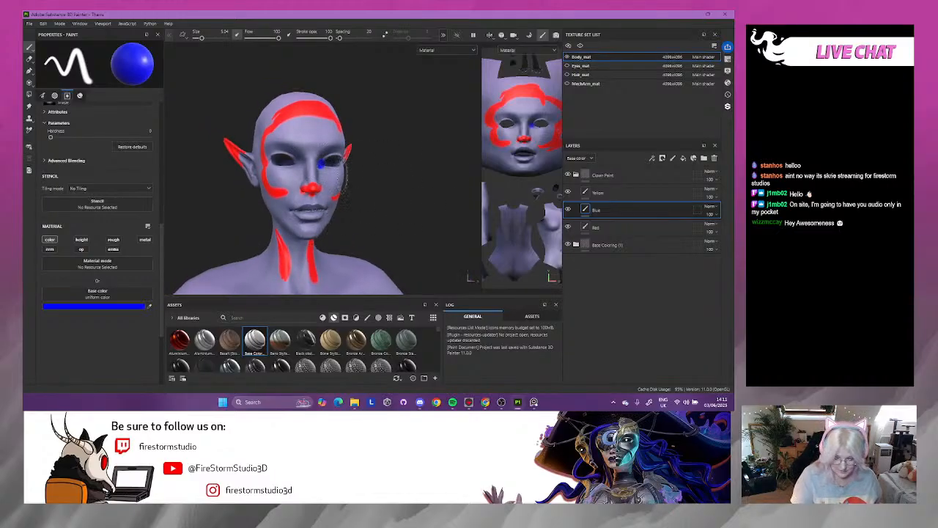
{"action": "mouse_move", "coordinate": [423, 124]}
{"action": "left_mouse_down", "text": "alt"}
{"action": "mouse_move", "coordinate": [404, 149]}
{"action": "mouse_move", "coordinate": [425, 151]}
{"action": "left_mouse_up", "text": "alt"}
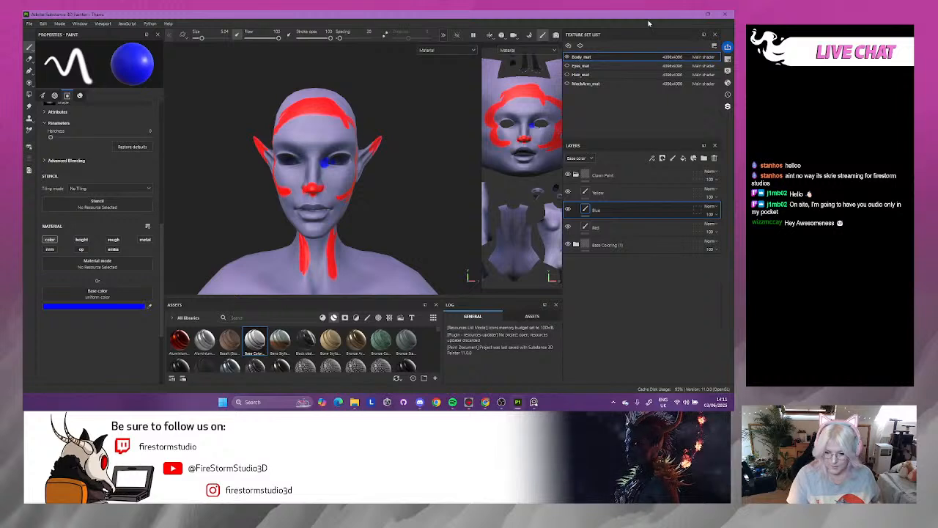
- Enlarge the 2D view, narrow the layers side of the workspace to expose more brush options, and turn on symmetry painting
{"action": "left_click", "coordinate": [491, 37]}
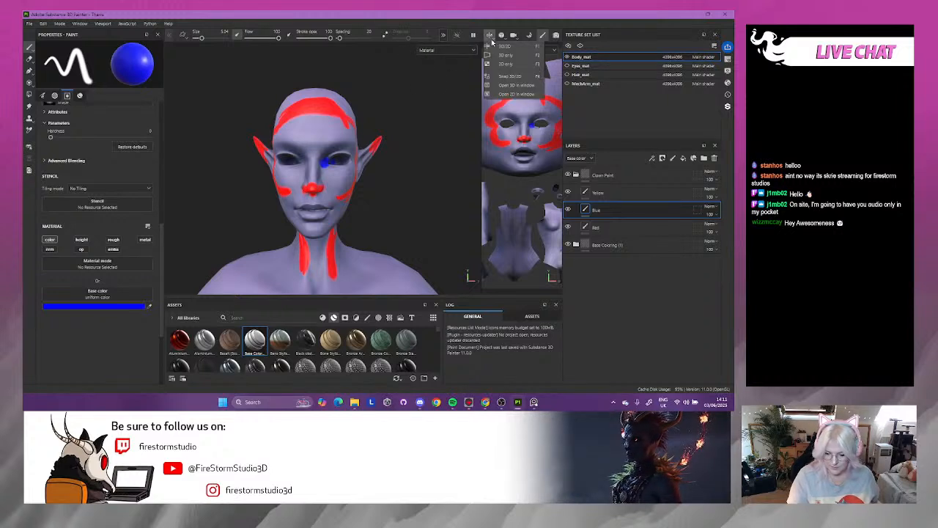
{"action": "left_click", "coordinate": [437, 129]}
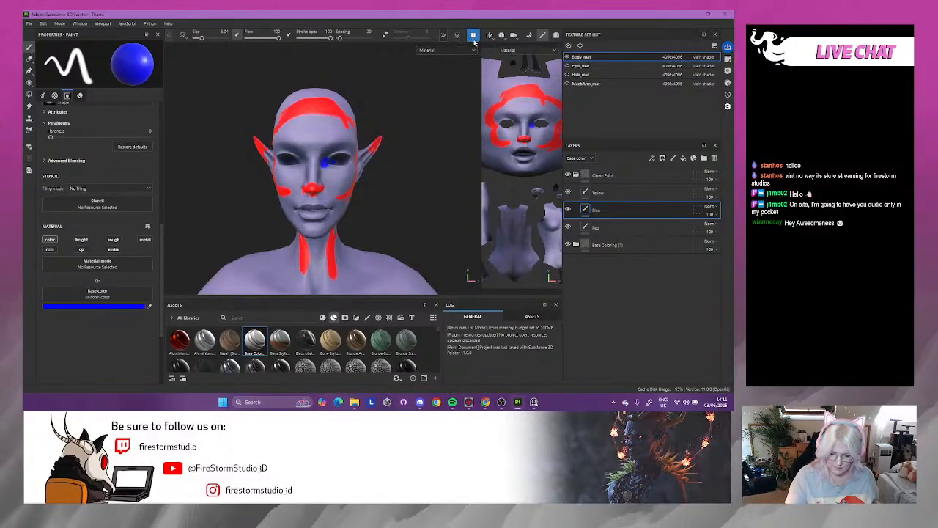
{"action": "mouse_move", "coordinate": [421, 155]}
{"action": "left_mouse_down", "text": "alt"}
{"action": "mouse_move", "coordinate": [425, 169]}
{"action": "mouse_move", "coordinate": [426, 143]}
{"action": "mouse_move", "coordinate": [426, 151]}
{"action": "left_mouse_up", "text": "alt"}
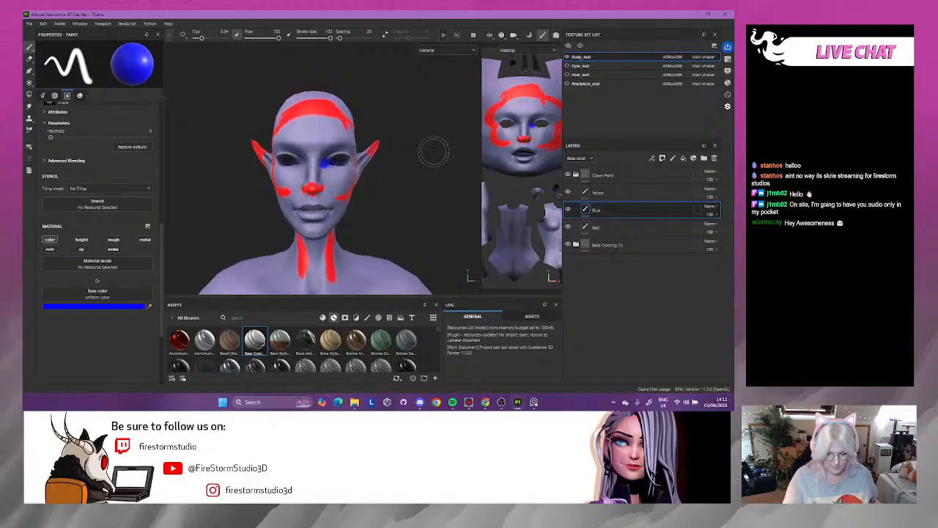
{"action": "left_click_drag", "start_coordinate": [481, 139], "coordinate": [373, 153]}
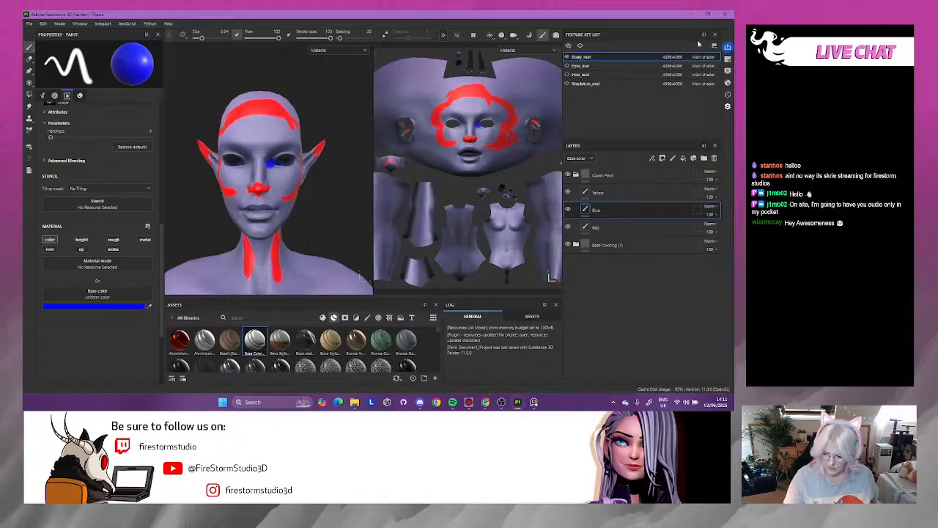
{"action": "left_click_drag", "start_coordinate": [562, 93], "coordinate": [614, 92]}
{"action": "left_click", "coordinate": [451, 36]}
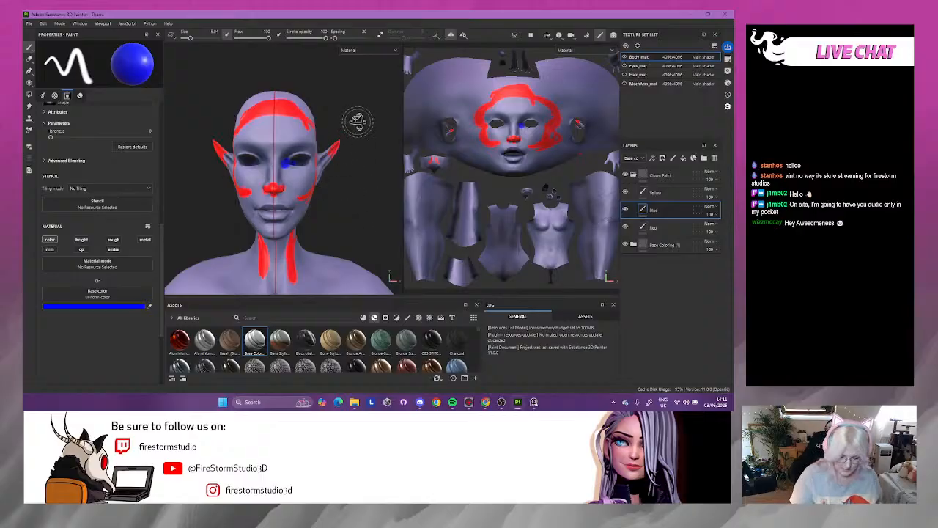
- Paint mirrored blue patches at the inner eye corners and around the chin on the Blue layer
{"action": "left_click_drag", "start_coordinate": [356, 122], "coordinate": [250, 160], "text": "alt"}
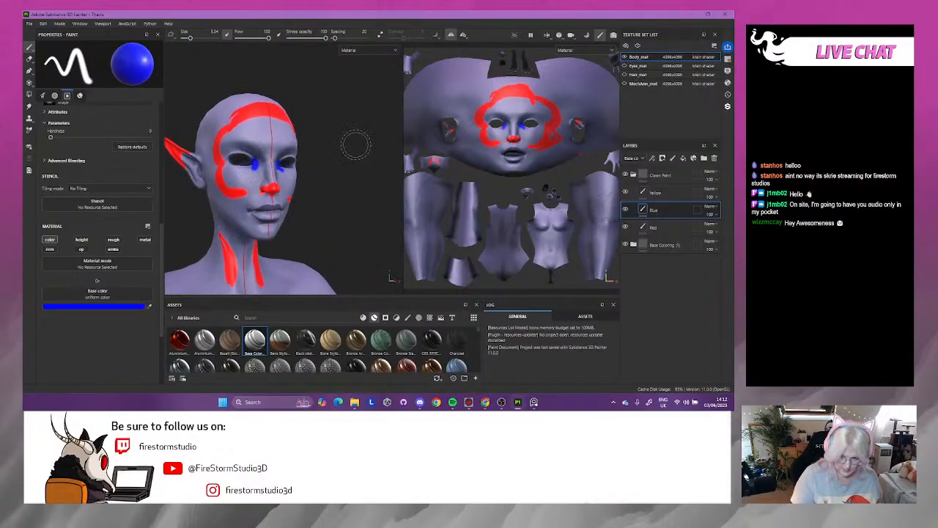
{"action": "left_click_drag", "start_coordinate": [327, 148], "coordinate": [336, 138], "text": "alt"}
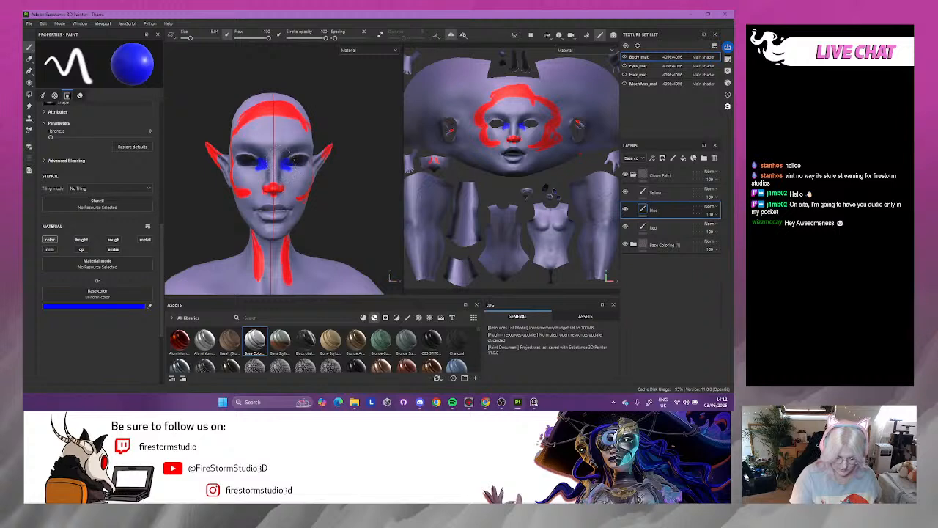
{"action": "left_click_drag", "start_coordinate": [361, 162], "coordinate": [344, 169], "text": "alt"}
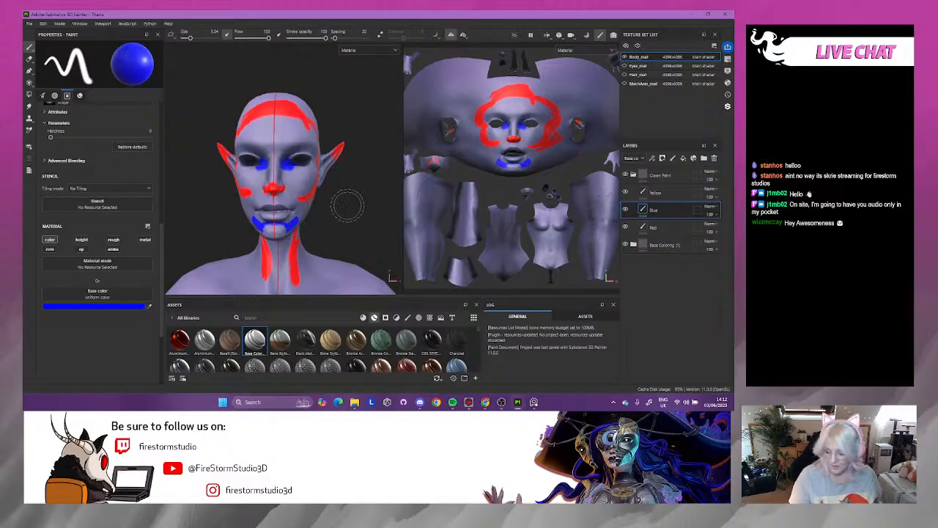
- Try a blue band along the jawline, undo it, and extend the blue beneath both eyes
{"action": "mouse_move", "coordinate": [345, 206]}
{"action": "left_mouse_down", "text": "alt"}
{"action": "mouse_move", "coordinate": [311, 214]}
{"action": "mouse_move", "coordinate": [344, 187]}
{"action": "left_mouse_up", "text": "alt"}
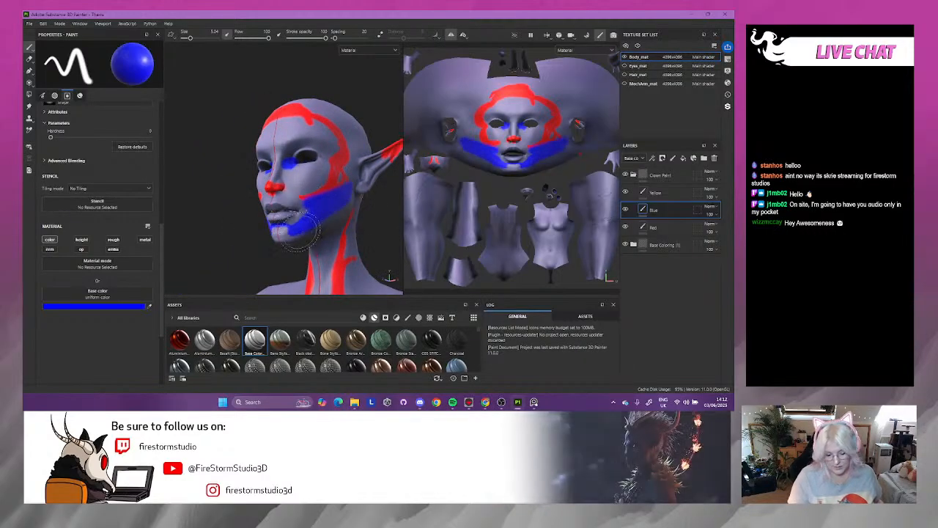
{"action": "key", "text": "ctrl+z"}
{"action": "left_click_drag", "start_coordinate": [375, 220], "coordinate": [373, 213], "text": "alt"}
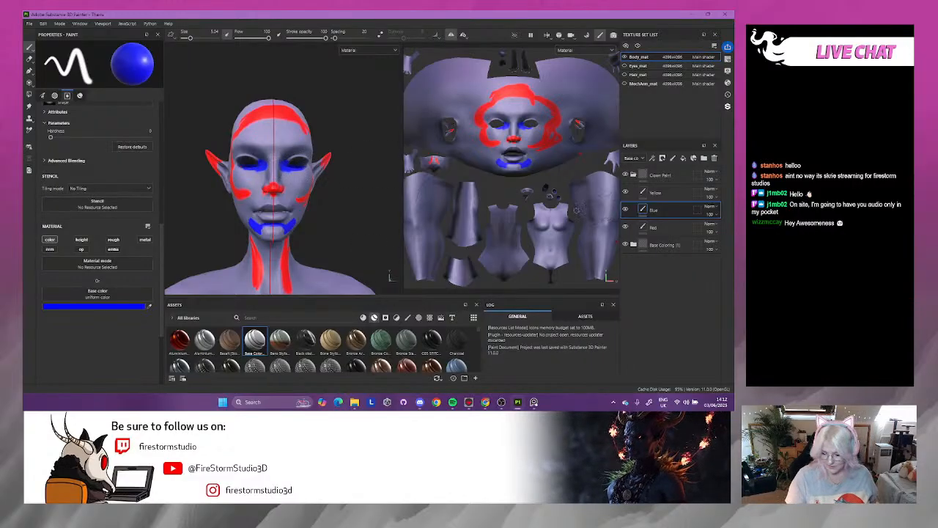
- On the Red layer, sample the red from the forehead band and paint the lips and the inner cheeks
{"action": "left_click", "coordinate": [660, 227]}
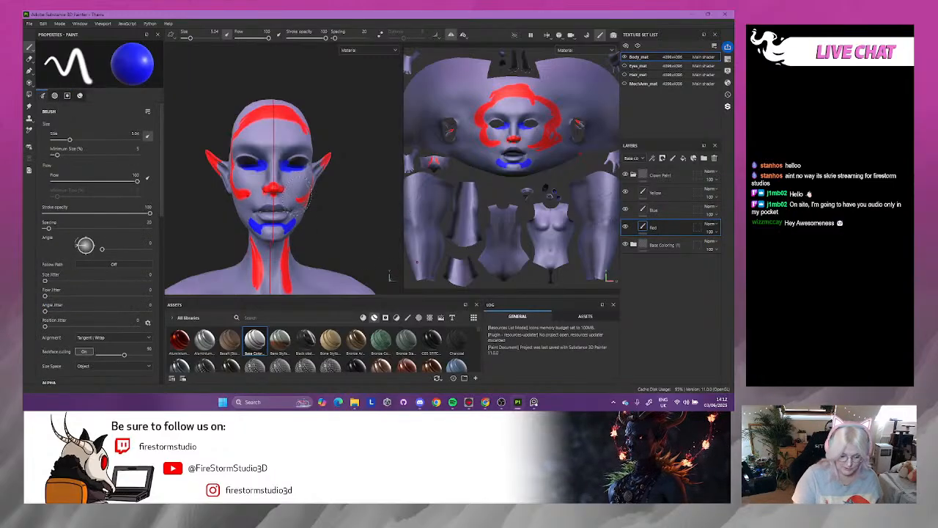
{"action": "left_click_drag", "start_coordinate": [162, 192], "coordinate": [154, 324]}
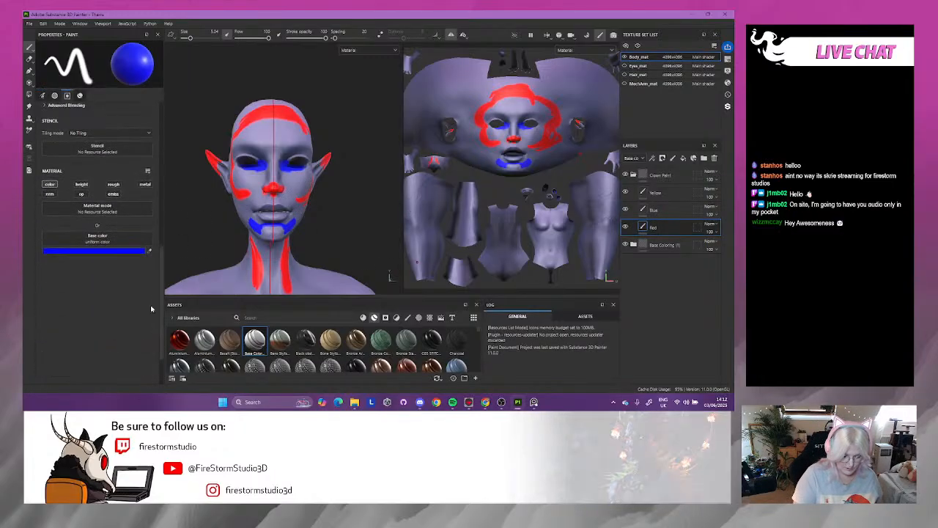
{"action": "left_click", "coordinate": [150, 251]}
{"action": "left_click", "coordinate": [299, 131]}
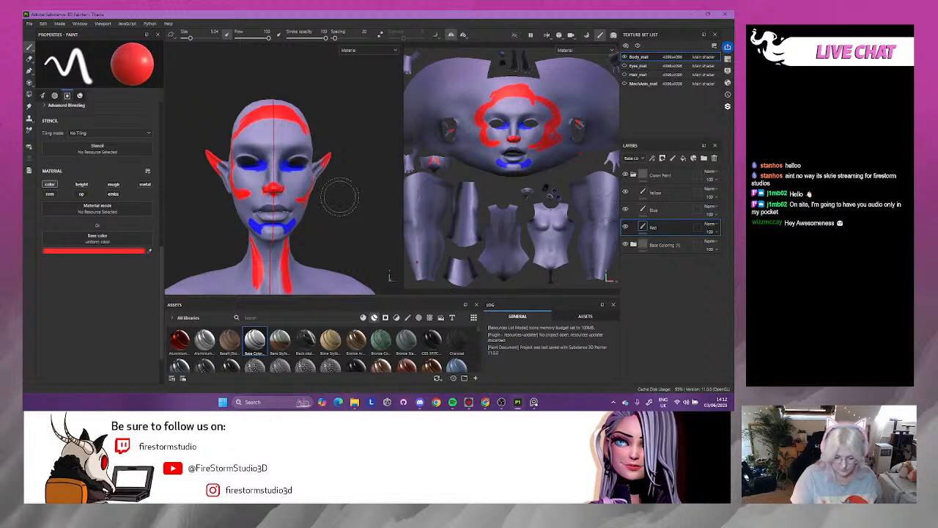
{"action": "left_click_drag", "start_coordinate": [357, 193], "coordinate": [323, 192], "text": "alt"}
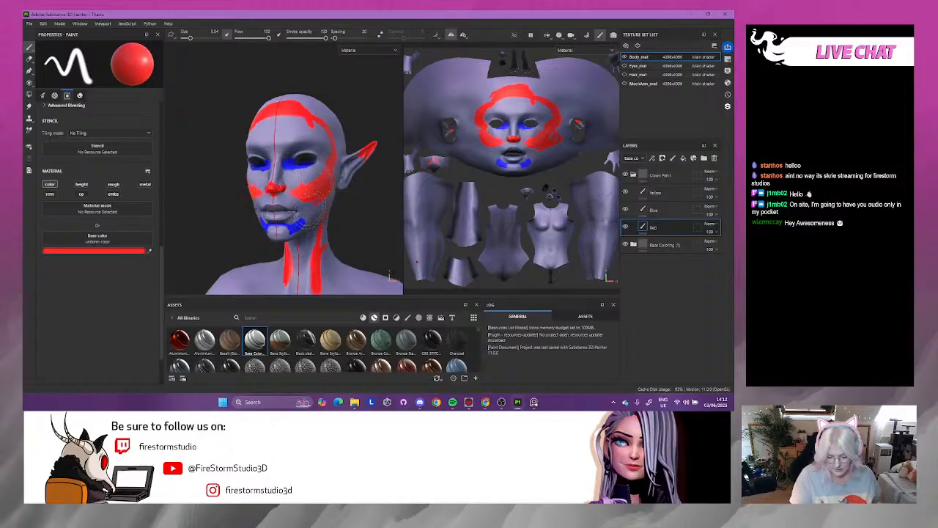
{"action": "left_click_drag", "start_coordinate": [303, 208], "coordinate": [357, 208], "text": "alt"}
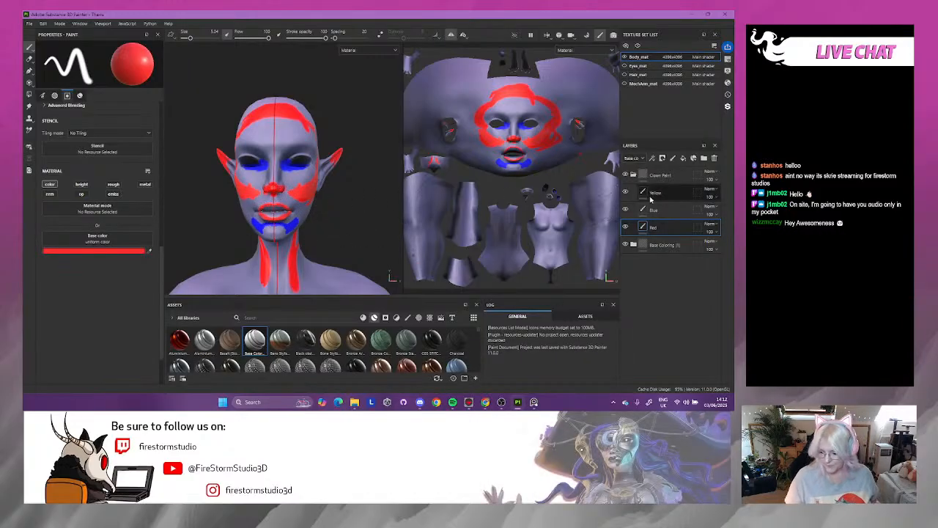
- Select the Yellow layer, set the base color to a warm yellow, and paint the nose bridge and the areas below both eyes
{"action": "left_click", "coordinate": [654, 194]}
{"action": "scroll", "coordinate": [154, 234], "scroll_direction": "down", "scroll_amount": 6}
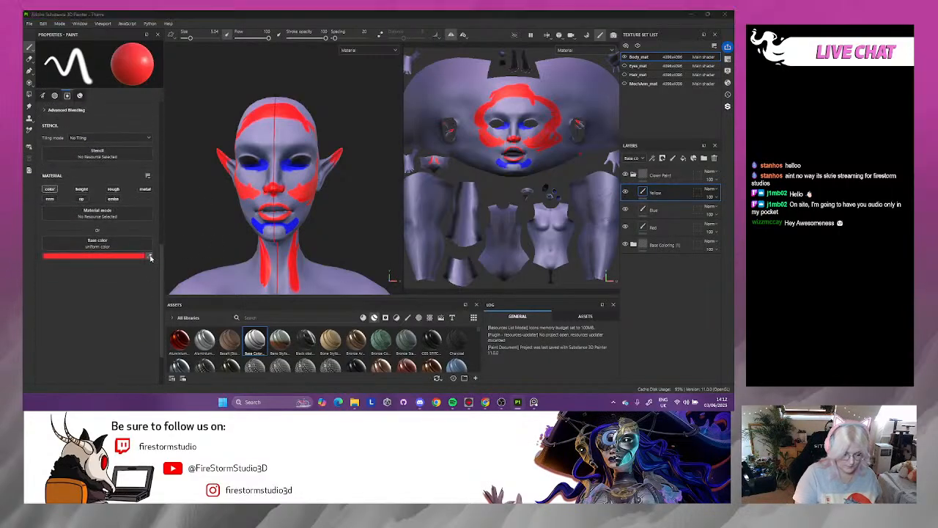
{"action": "left_click", "coordinate": [139, 256]}
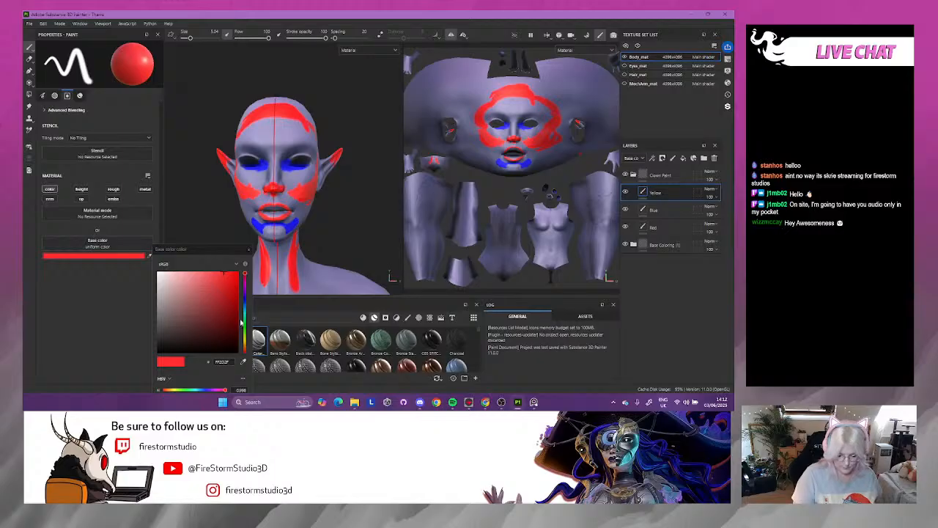
{"action": "left_click_drag", "start_coordinate": [246, 344], "coordinate": [247, 345]}
{"action": "left_click_drag", "start_coordinate": [230, 275], "coordinate": [237, 274]}
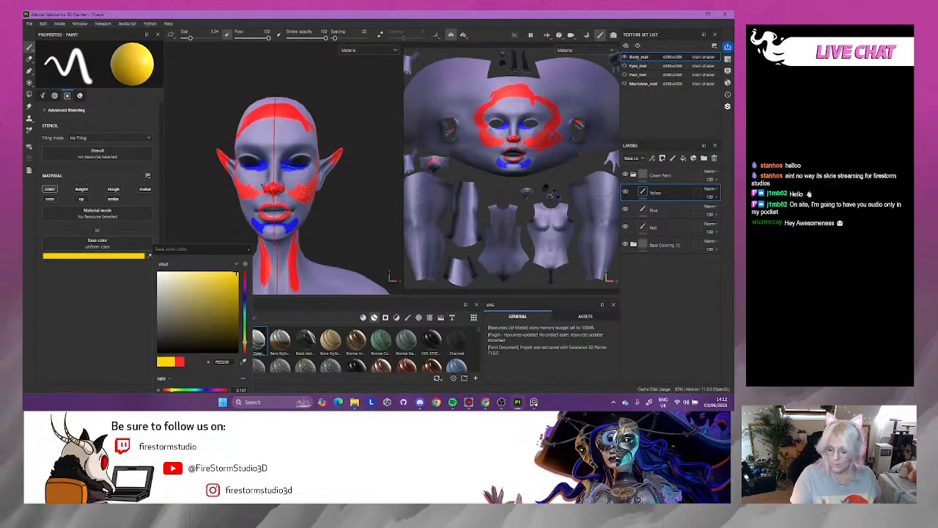
{"action": "mouse_move", "coordinate": [274, 164]}
{"action": "left_mouse_down"}
{"action": "mouse_move", "coordinate": [274, 176]}
{"action": "mouse_move", "coordinate": [305, 177]}
{"action": "left_mouse_up"}
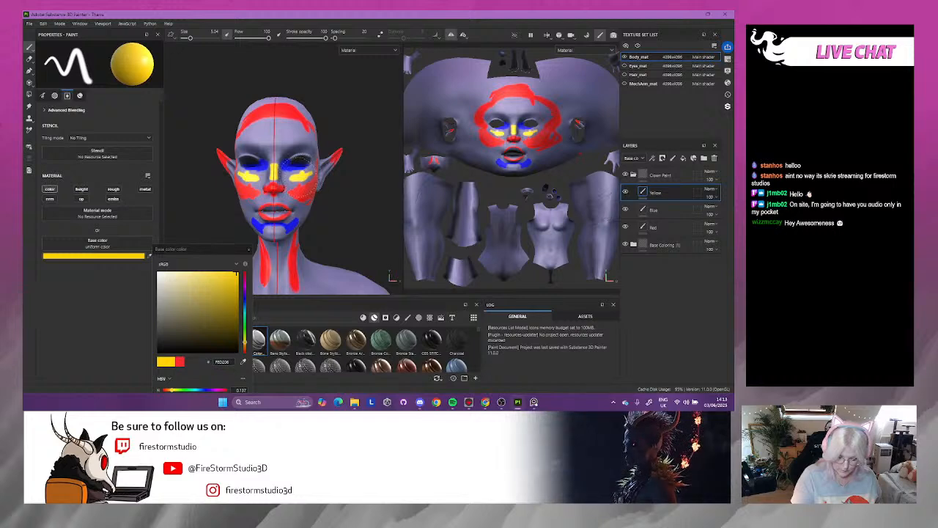
- Paint yellow across the center of the forehead, along the brows and on the lower ears on the Yellow layer
{"action": "mouse_move", "coordinate": [272, 124]}
{"action": "left_mouse_down"}
{"action": "mouse_move", "coordinate": [252, 134]}
{"action": "mouse_move", "coordinate": [297, 135]}
{"action": "left_mouse_up"}
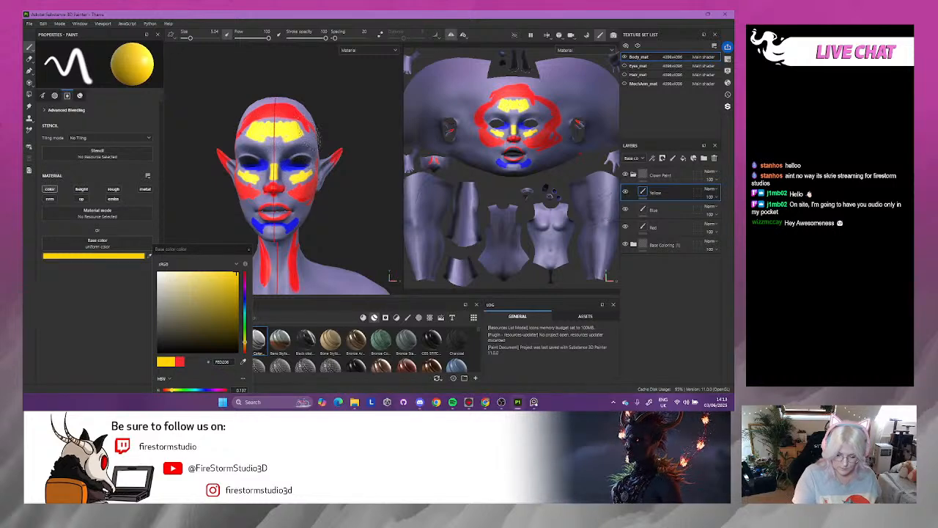
{"action": "mouse_move", "coordinate": [357, 203]}
{"action": "left_mouse_down", "text": "alt"}
{"action": "mouse_move", "coordinate": [355, 183]}
{"action": "mouse_move", "coordinate": [370, 175]}
{"action": "left_mouse_up", "text": "alt"}
{"action": "mouse_move", "coordinate": [377, 216]}
{"action": "left_mouse_down", "text": "alt"}
{"action": "mouse_move", "coordinate": [352, 219]}
{"action": "mouse_move", "coordinate": [432, 219]}
{"action": "left_mouse_up", "text": "alt"}
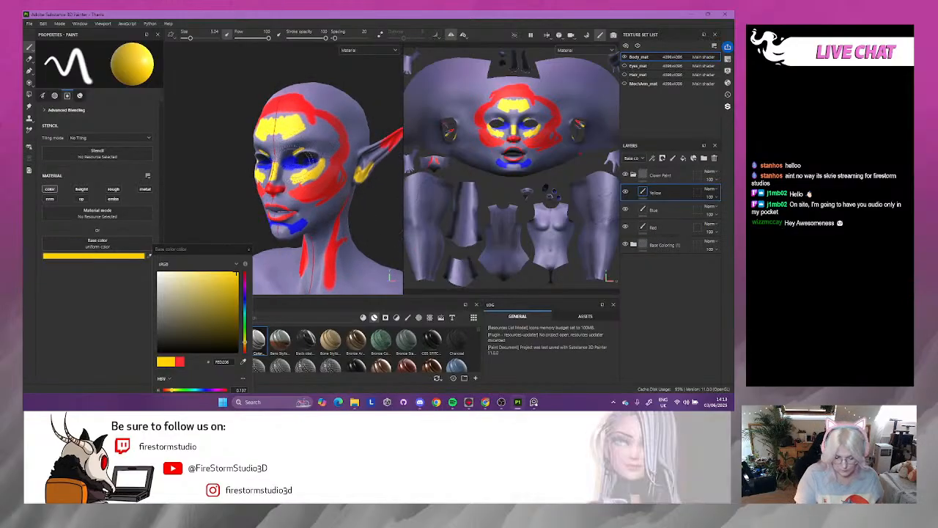
{"action": "left_click_drag", "start_coordinate": [385, 209], "coordinate": [402, 214], "text": "alt"}
- Select the Red layer and set the paint's base color to a saturated red
{"action": "left_click", "coordinate": [652, 227]}
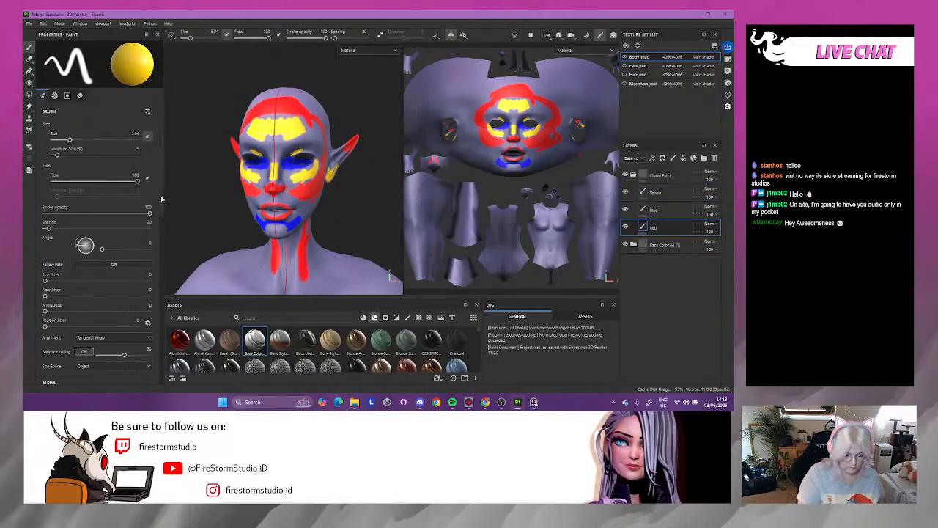
{"action": "scroll", "coordinate": [158, 234], "scroll_direction": "down", "scroll_amount": 5}
{"action": "scroll", "coordinate": [158, 264], "scroll_direction": "down", "scroll_amount": 4}
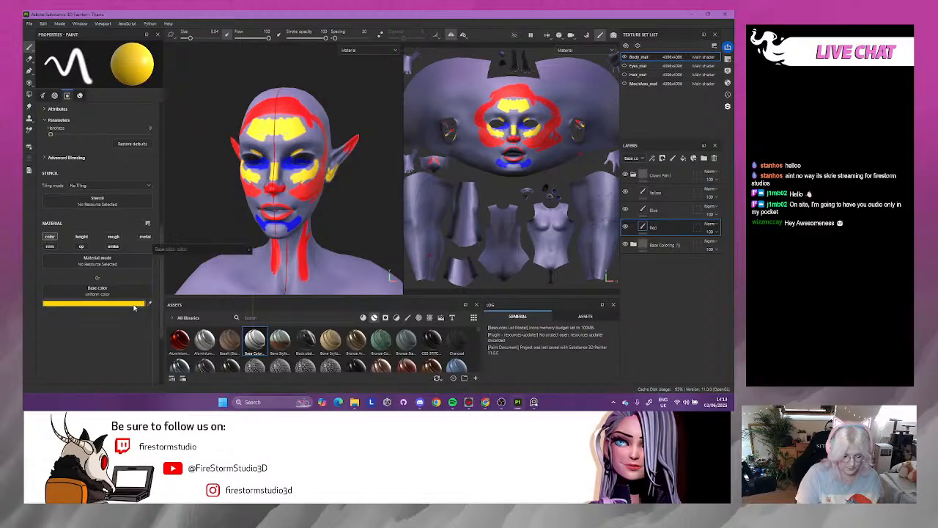
{"action": "left_click", "coordinate": [139, 303]}
{"action": "left_click_drag", "start_coordinate": [244, 279], "coordinate": [245, 273]}
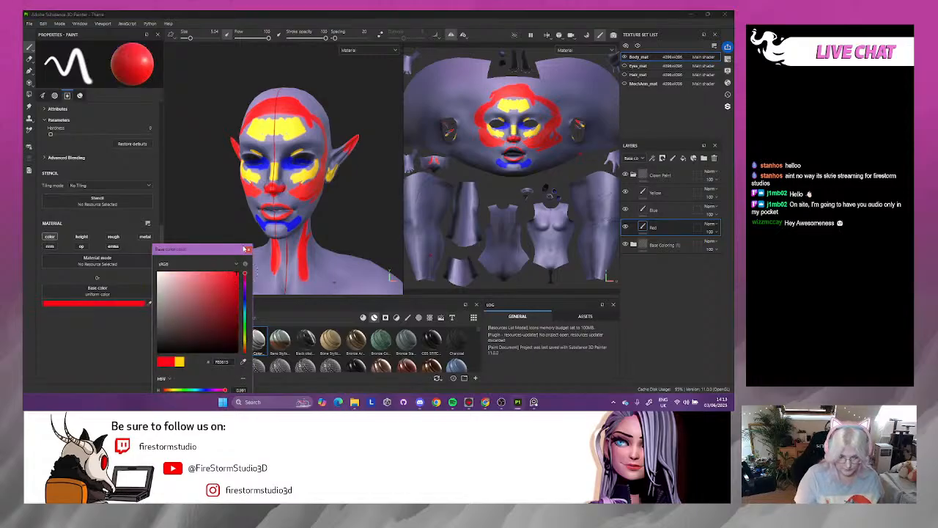
{"action": "left_click", "coordinate": [247, 250]}
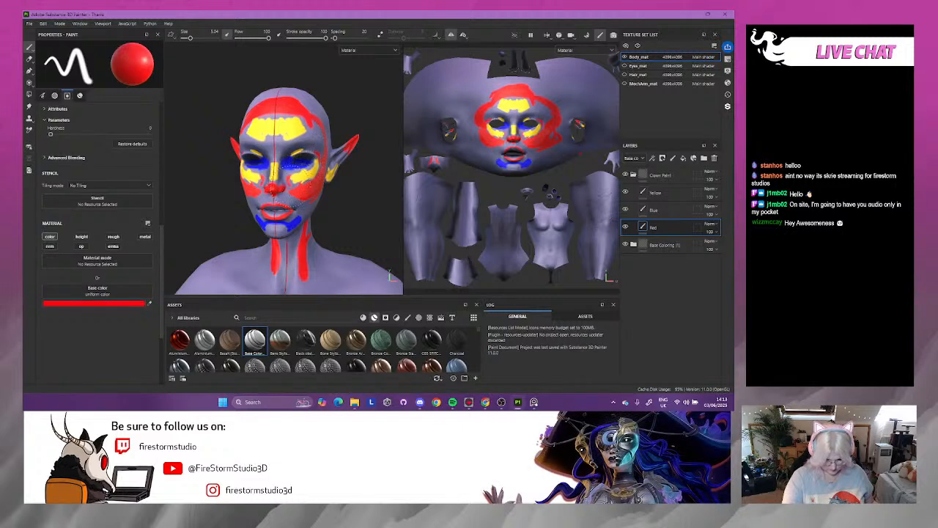
{"action": "mouse_move", "coordinate": [357, 195]}
{"action": "left_mouse_down", "text": "alt"}
{"action": "mouse_move", "coordinate": [330, 199]}
{"action": "mouse_move", "coordinate": [360, 205]}
{"action": "left_mouse_up", "text": "alt"}
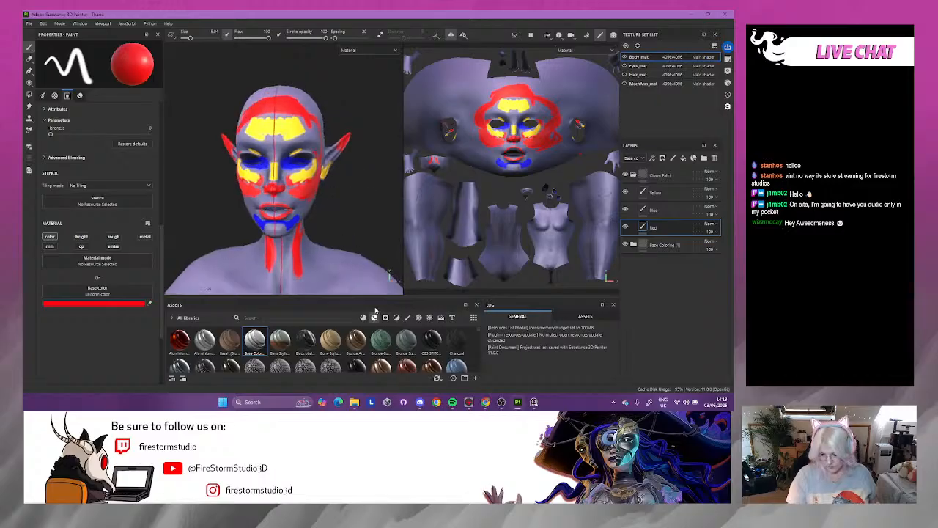
- On the Blue layer, sample the blue from the eye area and extend it around the upper and outer eyes
{"action": "left_click", "coordinate": [659, 213]}
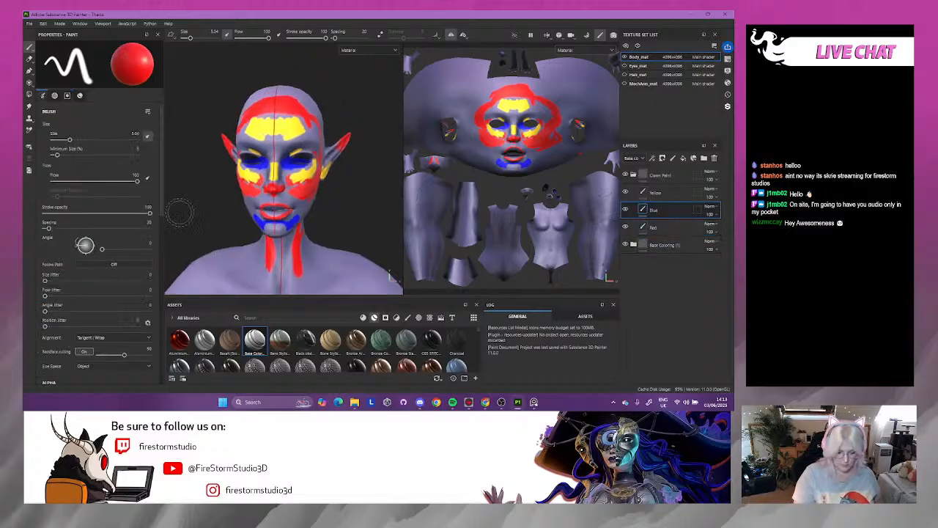
{"action": "scroll", "coordinate": [162, 220], "scroll_direction": "down", "scroll_amount": 5}
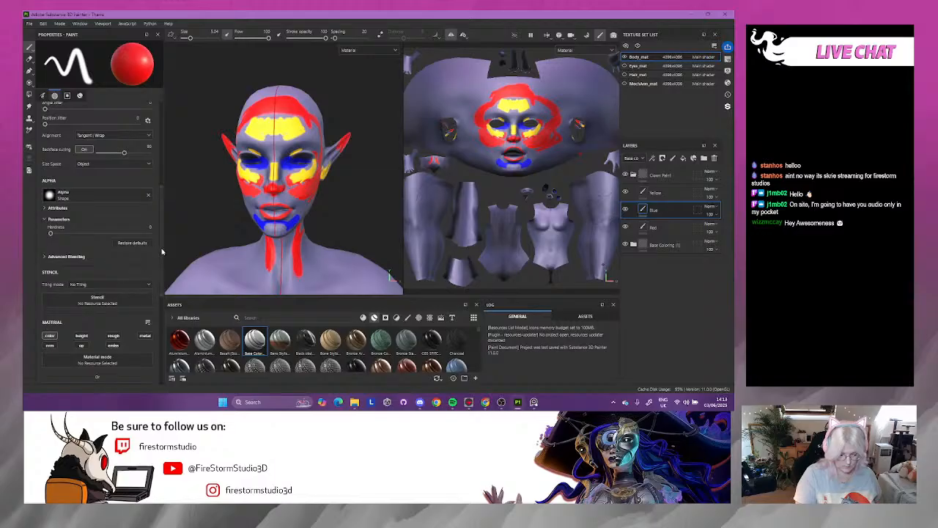
{"action": "scroll", "coordinate": [162, 254], "scroll_direction": "down", "scroll_amount": 3}
{"action": "left_click", "coordinate": [287, 165]}
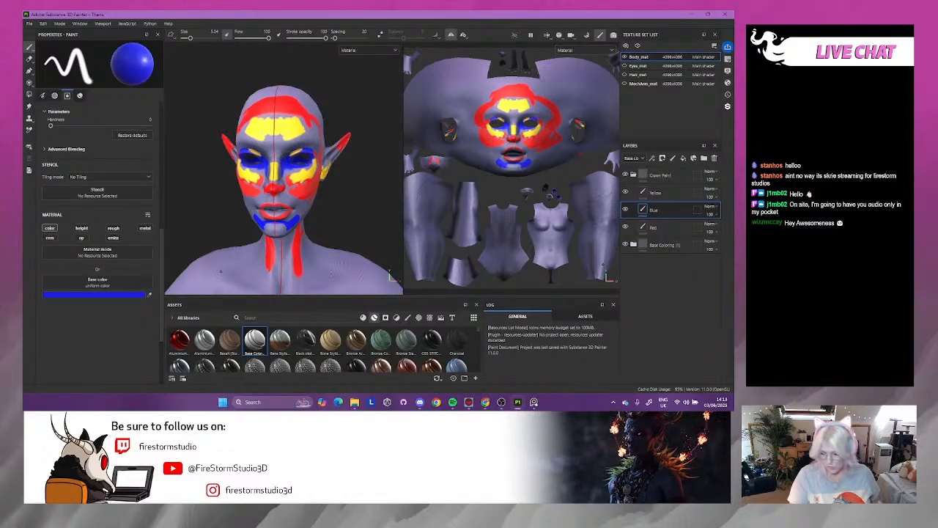
- Lower the Clown Paint group's opacity and add a Blur filter to it with an intensity of about 10
{"action": "left_click", "coordinate": [713, 179]}
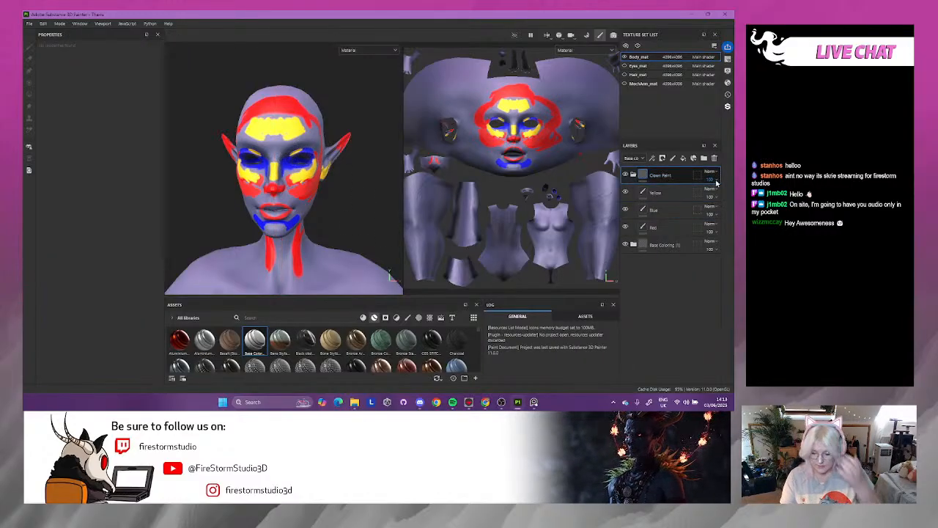
{"action": "left_click_drag", "start_coordinate": [729, 193], "coordinate": [707, 195]}
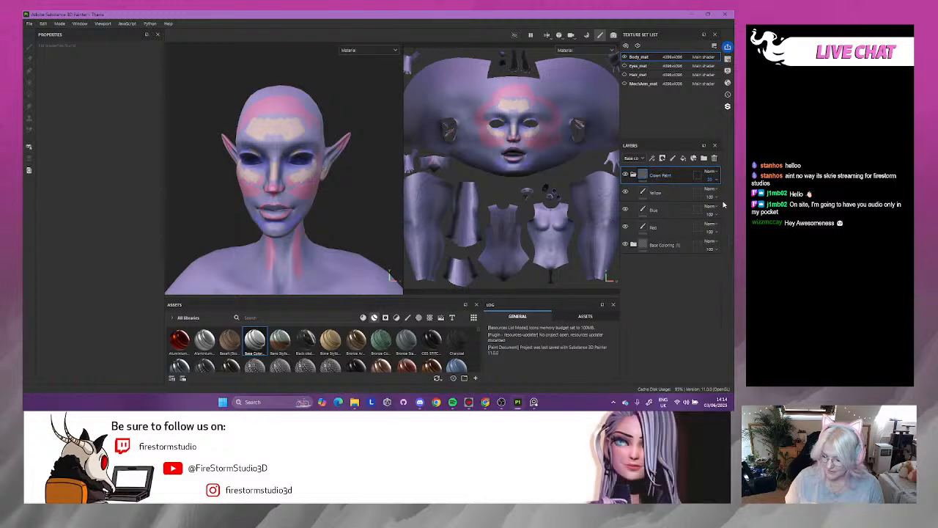
{"action": "right_click", "coordinate": [675, 170]}
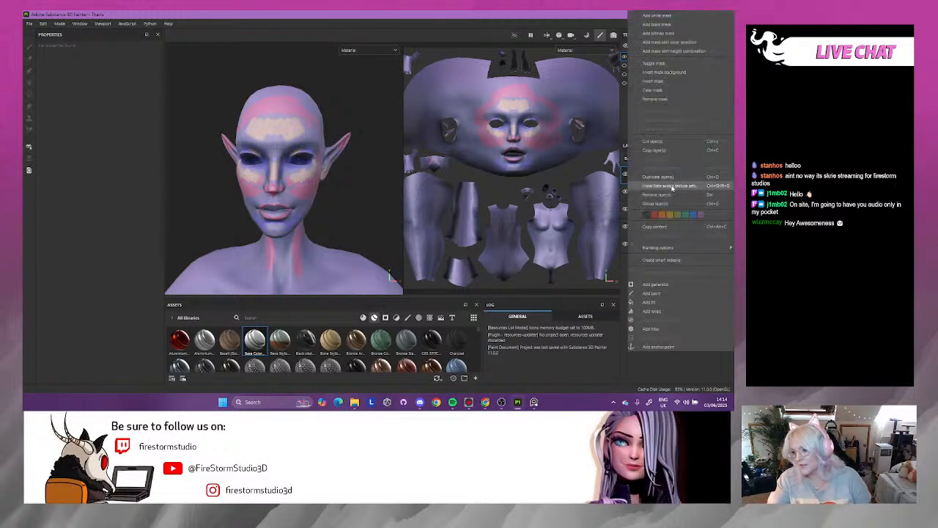
{"action": "left_click", "coordinate": [652, 329]}
{"action": "left_click", "coordinate": [100, 90]}
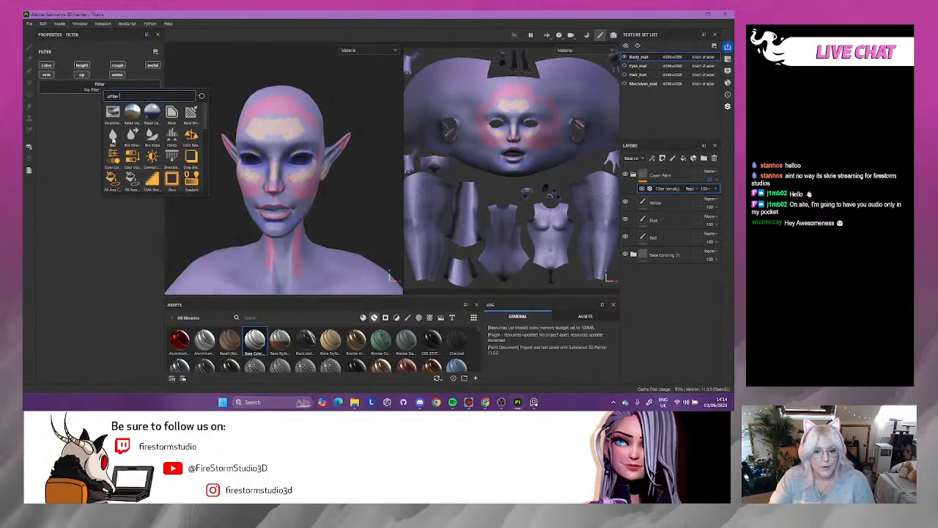
{"action": "left_click", "coordinate": [112, 136]}
{"action": "left_click_drag", "start_coordinate": [66, 129], "coordinate": [117, 130]}
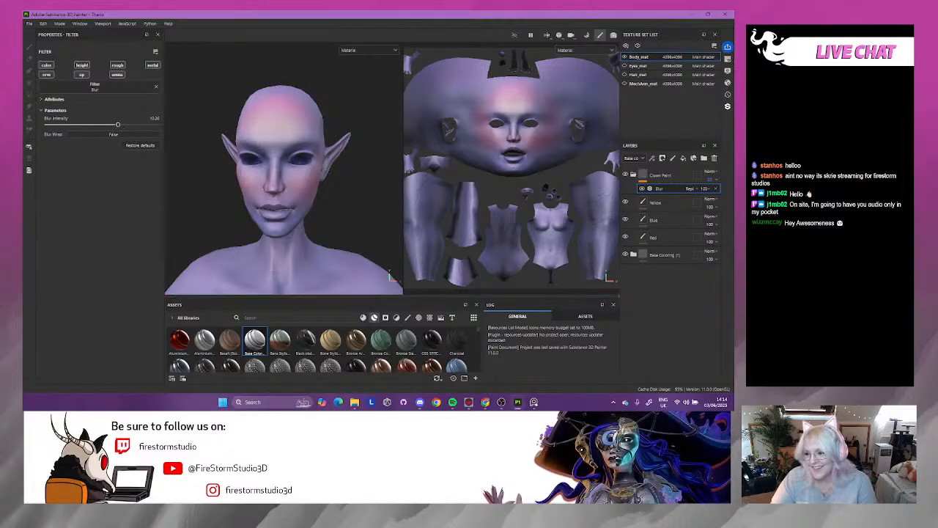
- Reduce the Clown Paint group's opacity to 5, check the face from the side, and settle on 7
{"action": "left_click_drag", "start_coordinate": [715, 193], "coordinate": [705, 192]}
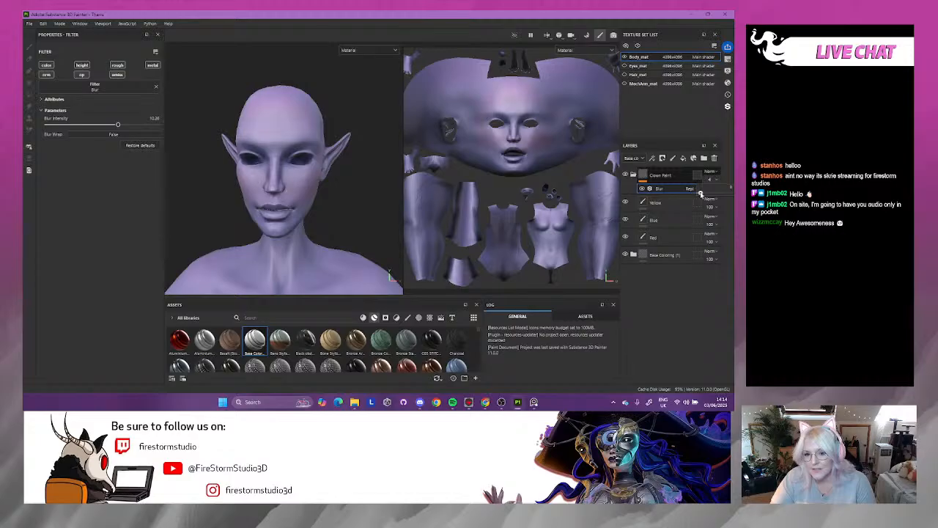
{"action": "left_click_drag", "start_coordinate": [701, 193], "coordinate": [699, 194]}
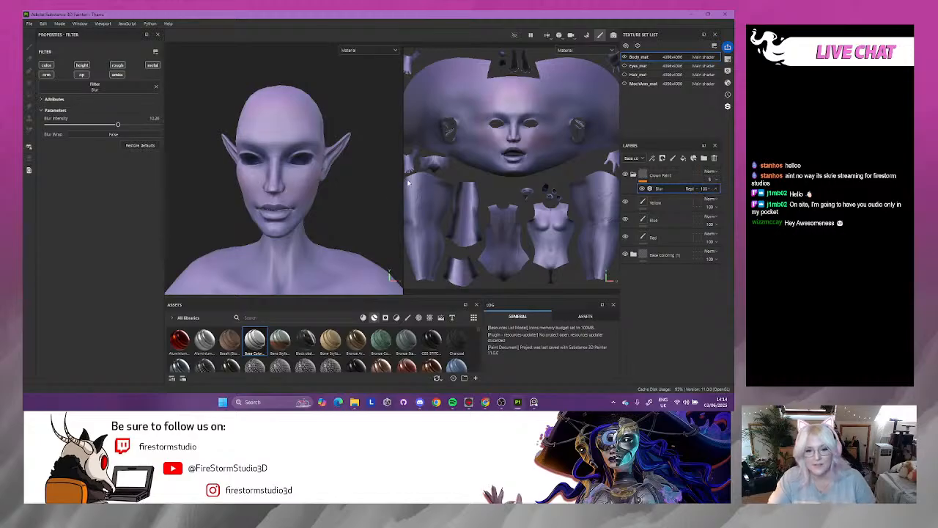
{"action": "left_click_drag", "start_coordinate": [337, 197], "coordinate": [404, 197], "text": "alt"}
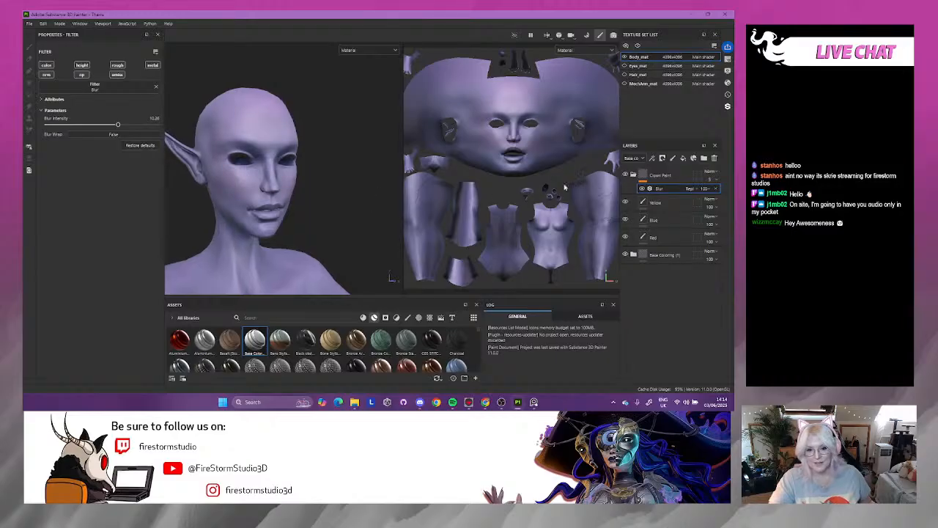
{"action": "mouse_move", "coordinate": [321, 195]}
{"action": "left_mouse_down", "text": "alt"}
{"action": "mouse_move", "coordinate": [330, 199]}
{"action": "mouse_move", "coordinate": [296, 212]}
{"action": "mouse_move", "coordinate": [308, 202]}
{"action": "left_mouse_up", "text": "alt"}
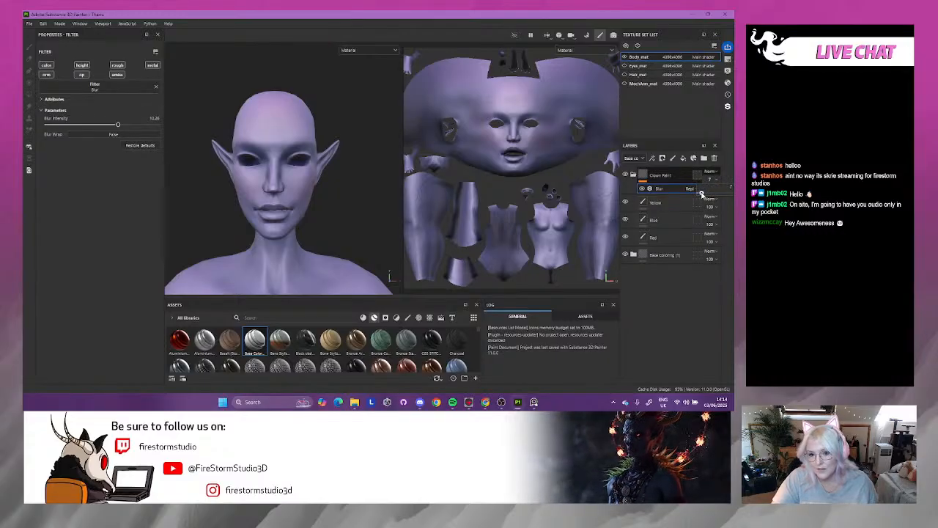
{"action": "left_click", "coordinate": [701, 195]}
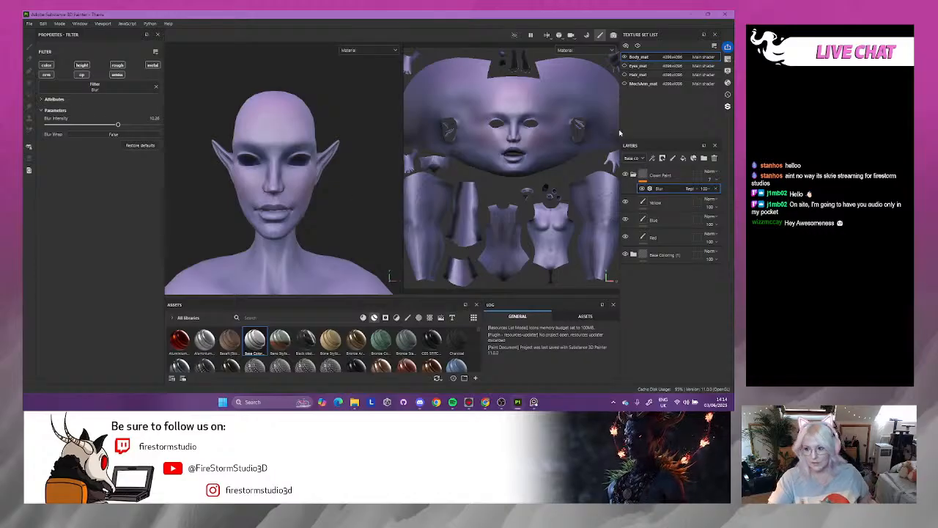
- Show the hair briefly, hide it again, and examine the blurred skin tones on the face from several angles
{"action": "left_click", "coordinate": [625, 74]}
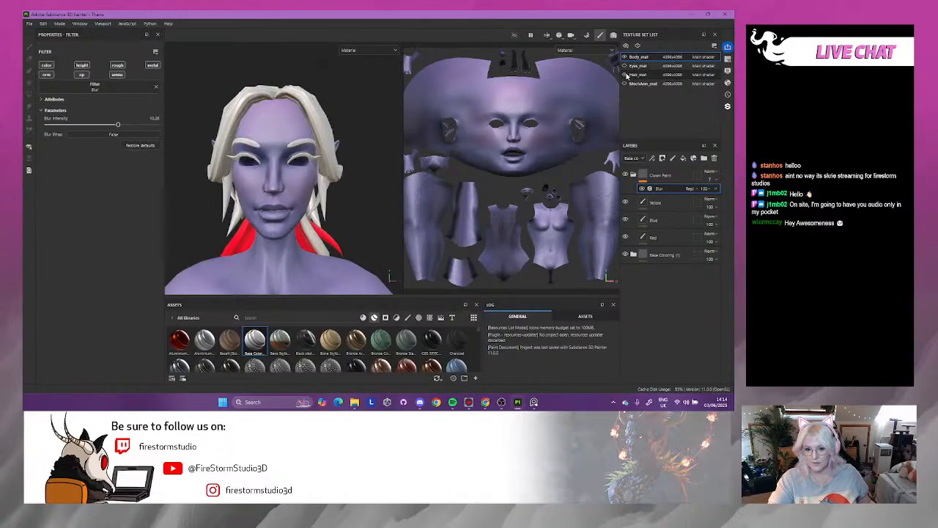
{"action": "left_click", "coordinate": [626, 74]}
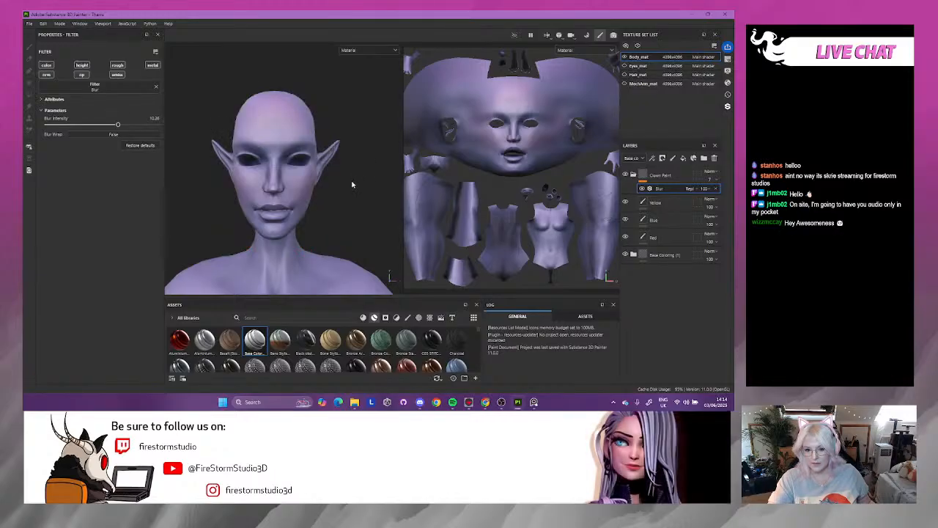
{"action": "mouse_move", "coordinate": [352, 199]}
{"action": "left_mouse_down", "text": "alt"}
{"action": "mouse_move", "coordinate": [298, 193]}
{"action": "mouse_move", "coordinate": [345, 209]}
{"action": "left_mouse_up", "text": "alt"}
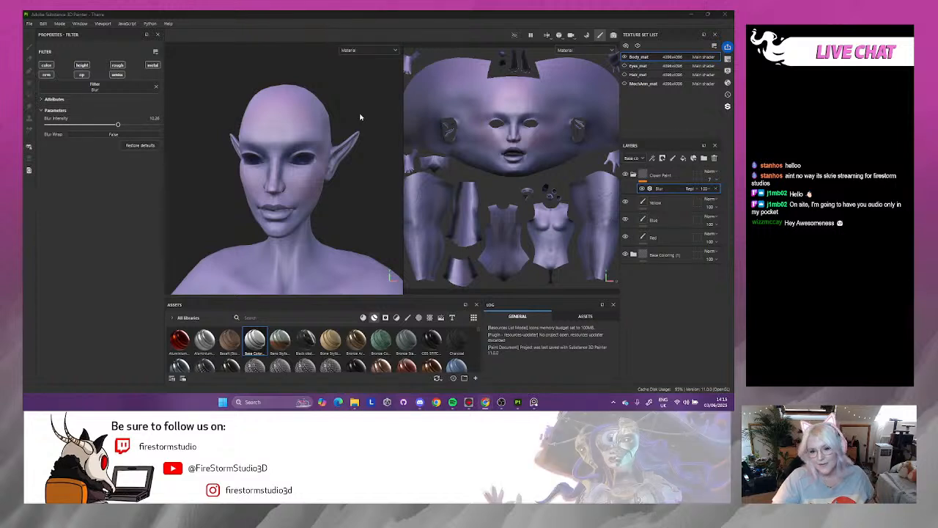
{"action": "left_click_drag", "start_coordinate": [363, 107], "coordinate": [329, 100], "text": "alt"}
{"action": "left_click_drag", "start_coordinate": [234, 82], "coordinate": [383, 203], "text": "alt"}
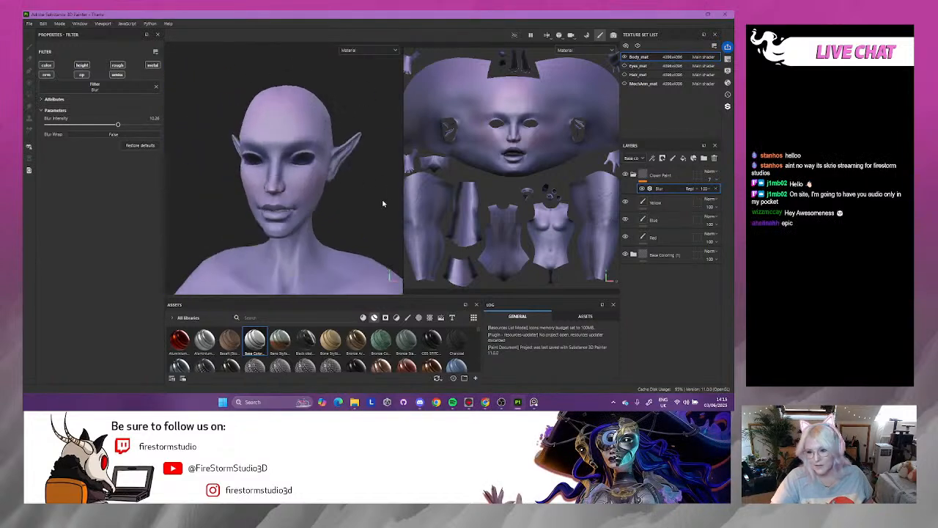
- Collapse the Clown Paint group and add a fill layer named "fake SSS" above it
{"action": "left_click", "coordinate": [634, 175]}
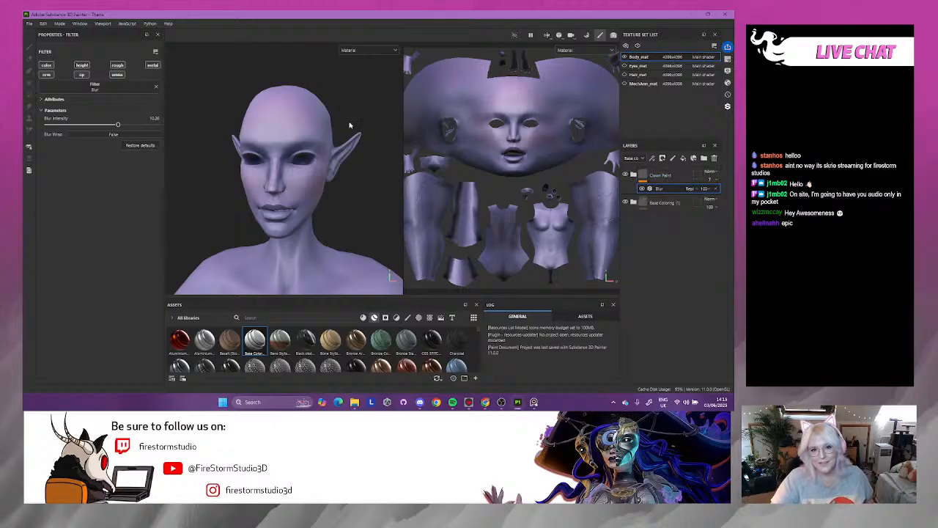
{"action": "mouse_move", "coordinate": [349, 119]}
{"action": "left_mouse_down", "text": "alt"}
{"action": "mouse_move", "coordinate": [360, 114]}
{"action": "mouse_move", "coordinate": [325, 95]}
{"action": "mouse_move", "coordinate": [363, 118]}
{"action": "left_mouse_up", "text": "alt"}
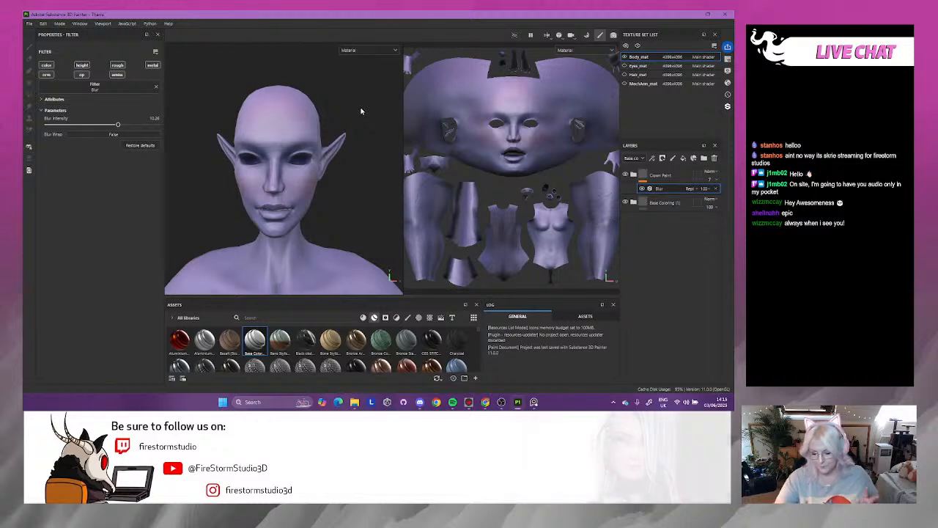
{"action": "left_click", "coordinate": [671, 175]}
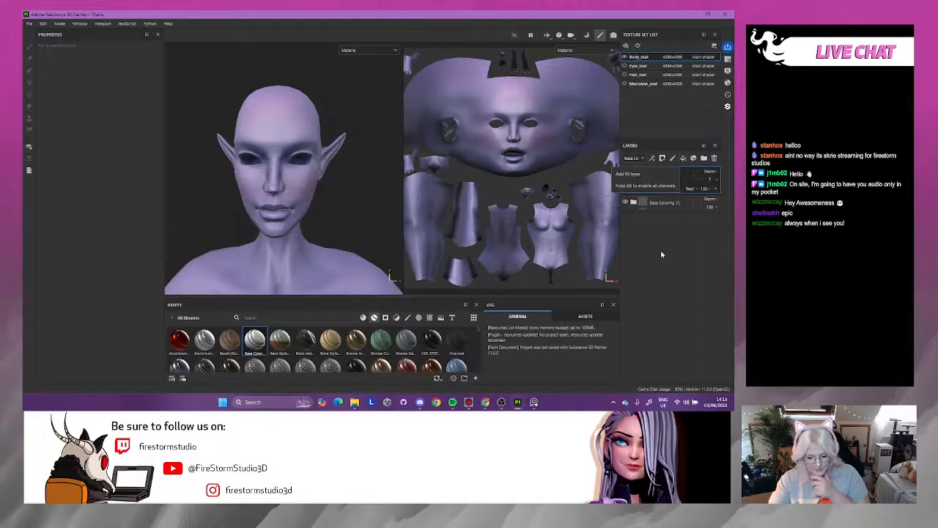
{"action": "left_click", "coordinate": [682, 157]}
{"action": "double_click", "coordinate": [655, 175]}
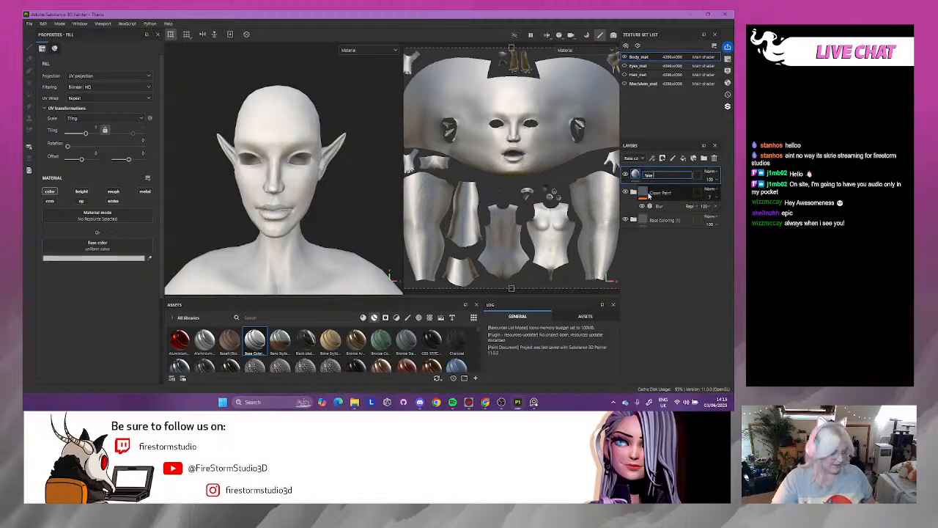
{"action": "type", "text": "SSS"}
{"action": "key", "text": "Return"}
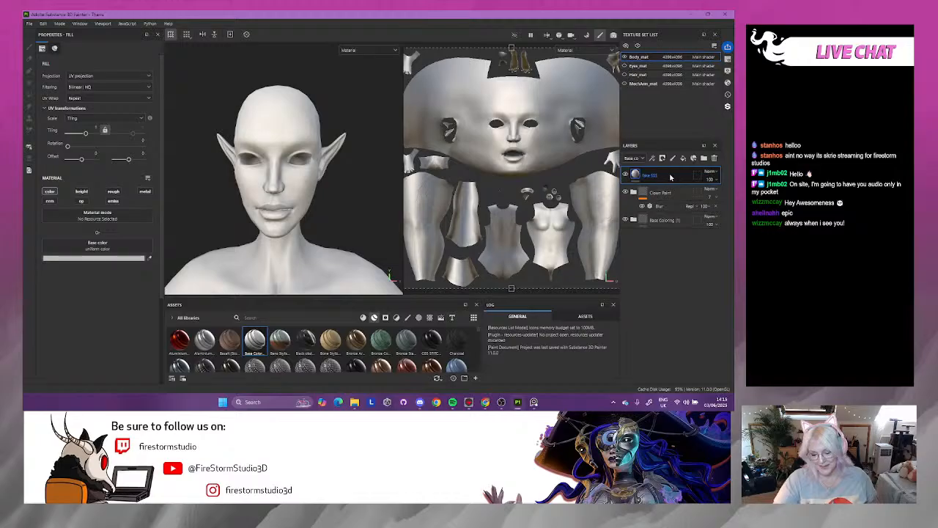
- Add a black mask to the fake SSS fill layer and set its base color to a light orange
{"action": "right_click", "coordinate": [670, 177]}
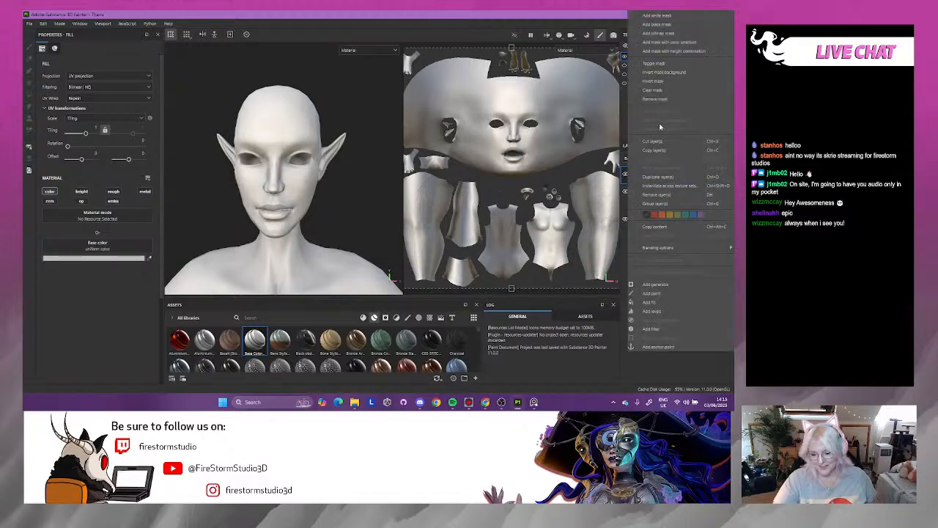
{"action": "left_click", "coordinate": [657, 25]}
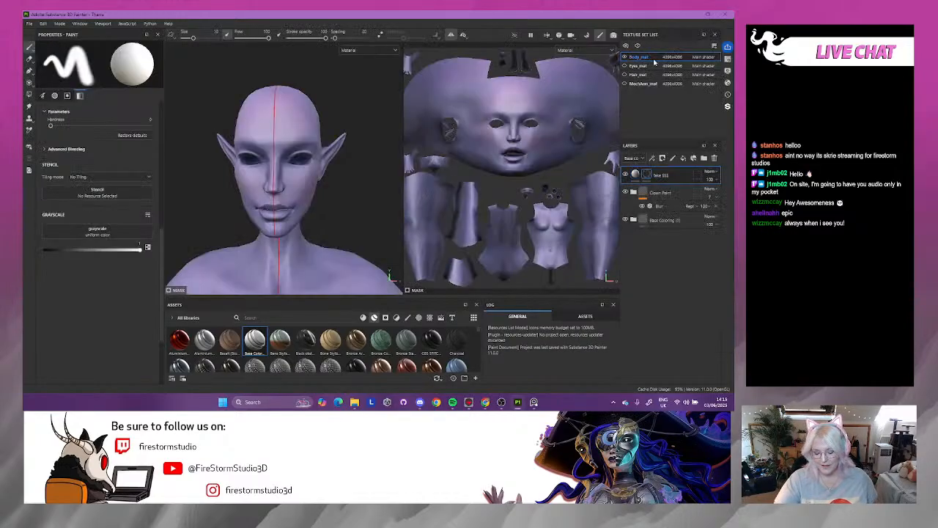
{"action": "left_click", "coordinate": [635, 175]}
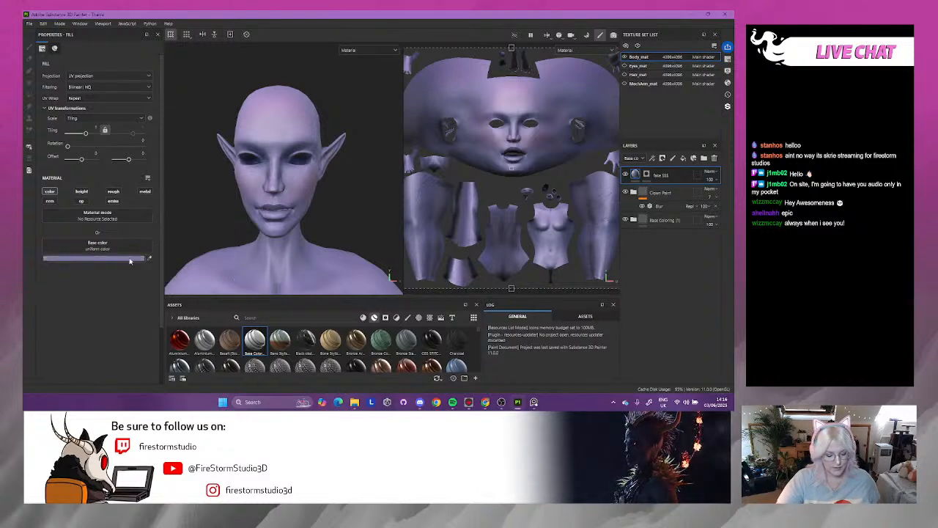
{"action": "left_click", "coordinate": [136, 260]}
{"action": "left_click", "coordinate": [244, 328]}
{"action": "left_click_drag", "start_coordinate": [244, 328], "coordinate": [244, 350]}
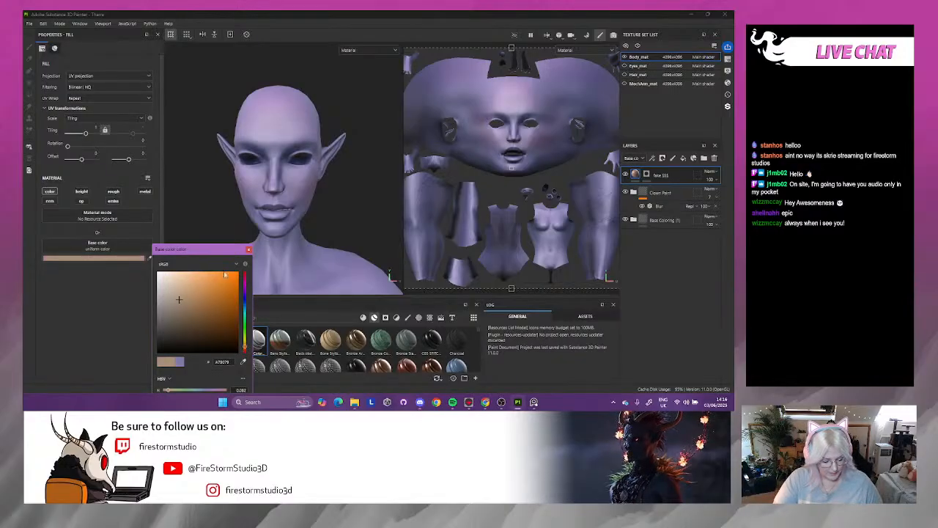
{"action": "left_click_drag", "start_coordinate": [217, 277], "coordinate": [211, 273]}
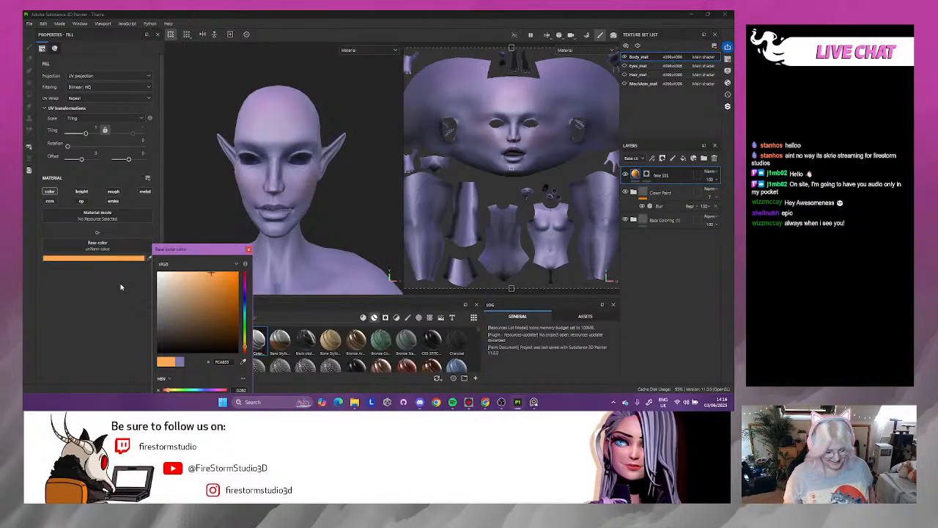
{"action": "left_click", "coordinate": [253, 244]}
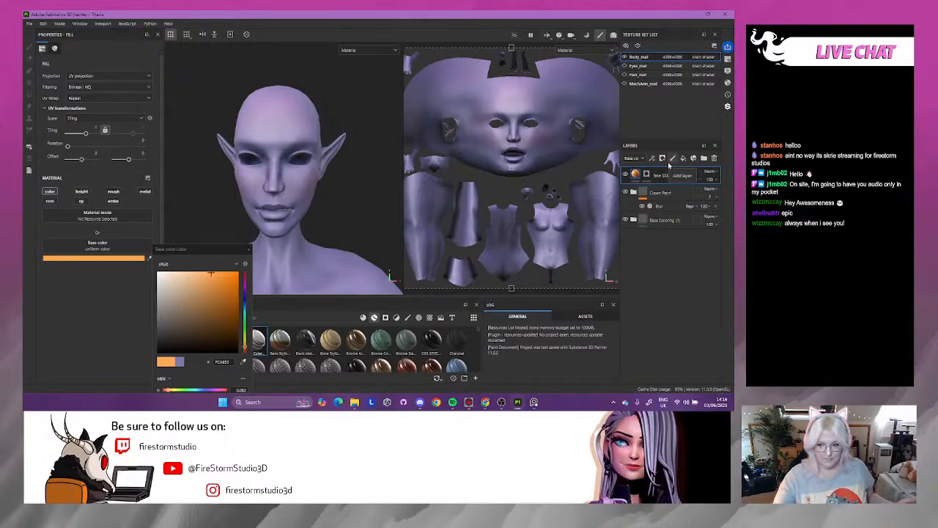
- Add a paint effect to the black mask of the fake SSS layer
{"action": "left_click", "coordinate": [646, 175]}
{"action": "right_click", "coordinate": [647, 176]}
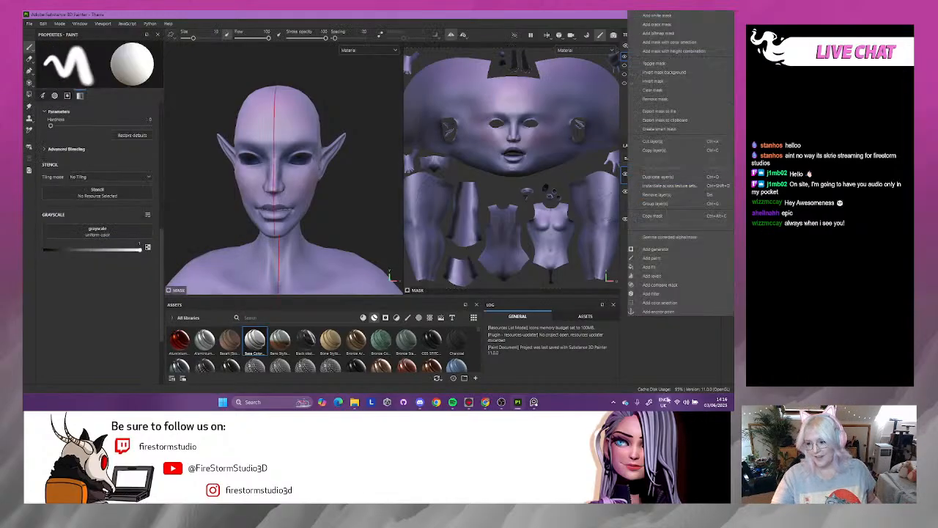
{"action": "left_click", "coordinate": [688, 354]}
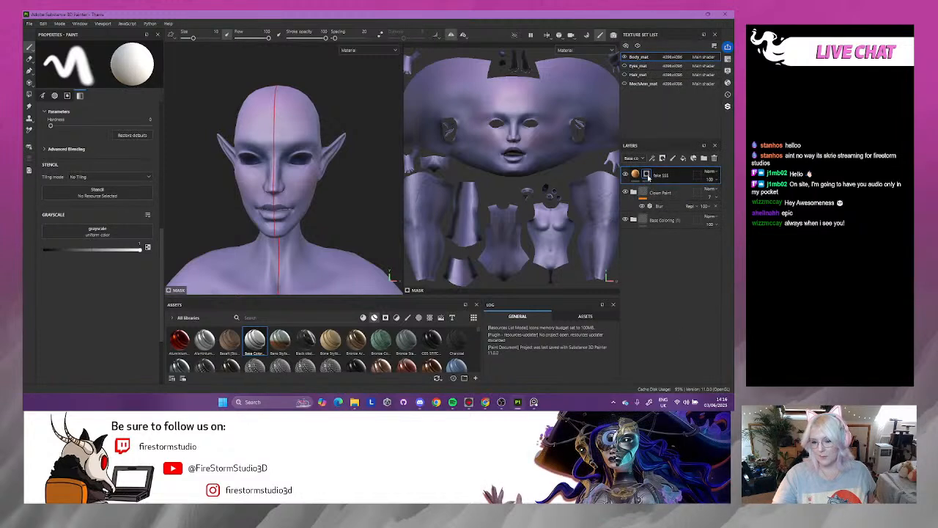
{"action": "right_click", "coordinate": [648, 176]}
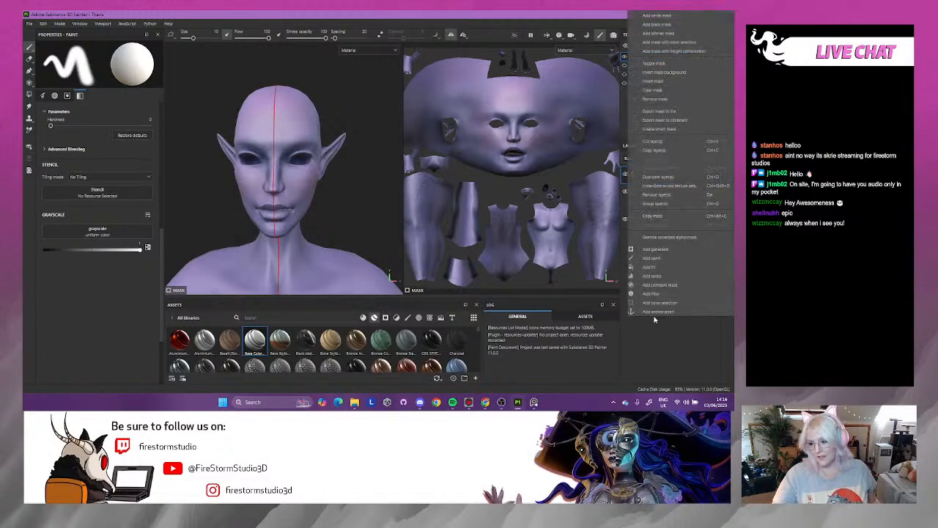
{"action": "left_click", "coordinate": [662, 260]}
- Search the brush alphas for "kyle" and assign a textured Kyle Brush Presets alpha to the brush
{"action": "scroll", "coordinate": [99, 260], "scroll_direction": "down", "scroll_amount": 5}
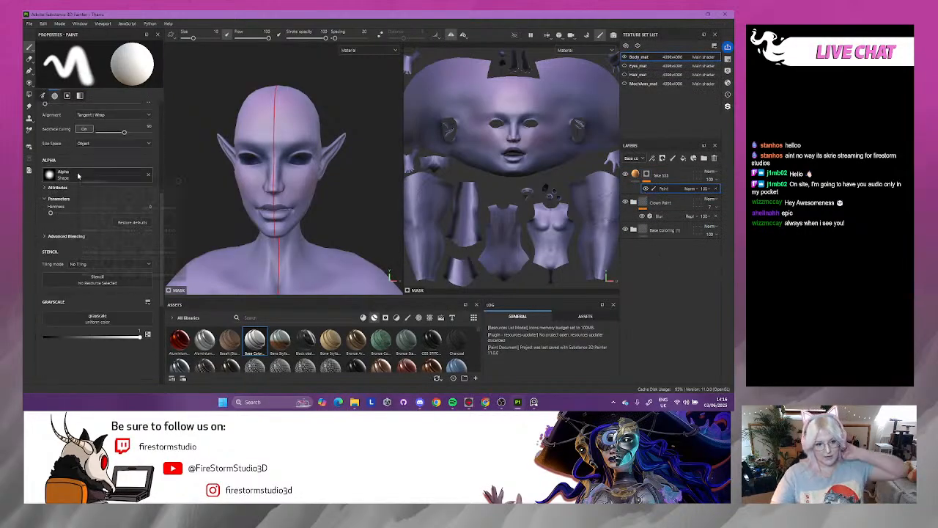
{"action": "left_click", "coordinate": [79, 175]}
{"action": "left_click_drag", "start_coordinate": [116, 183], "coordinate": [81, 183]}
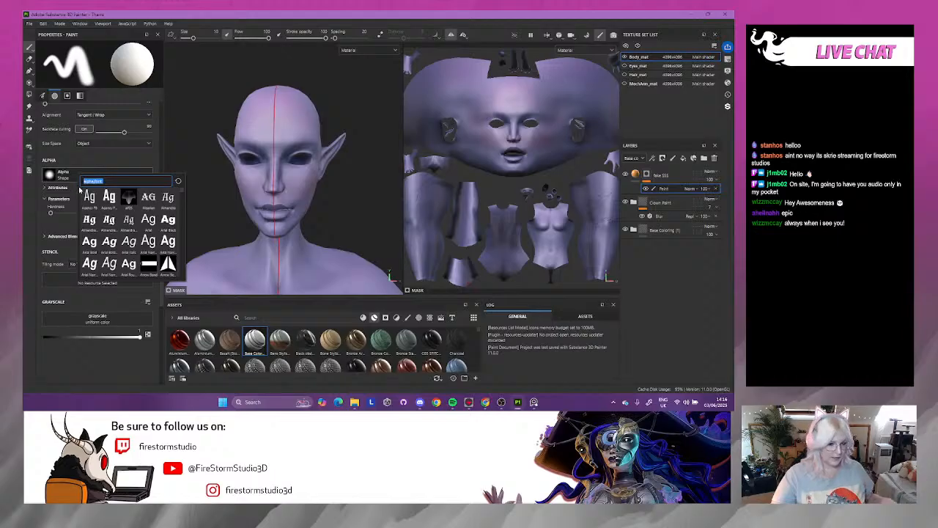
{"action": "key", "text": "BackSpace"}
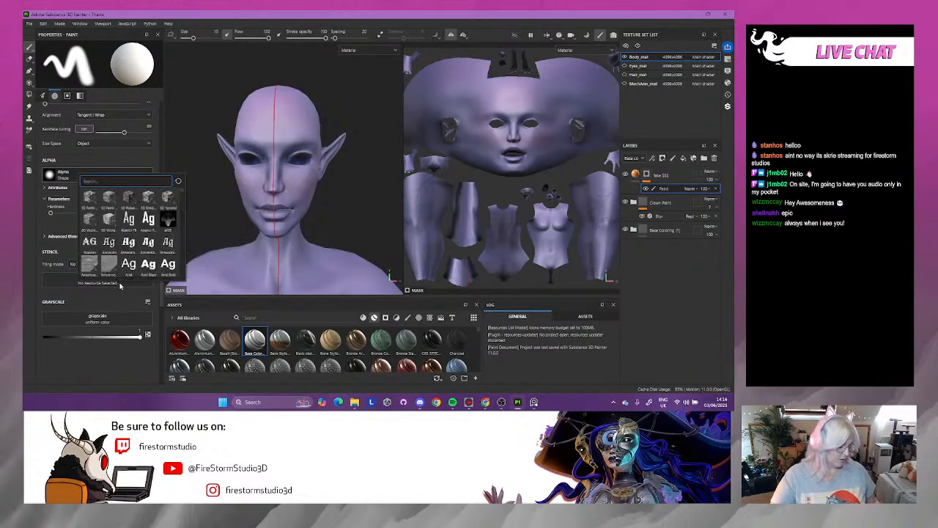
{"action": "type", "text": "kyle"}
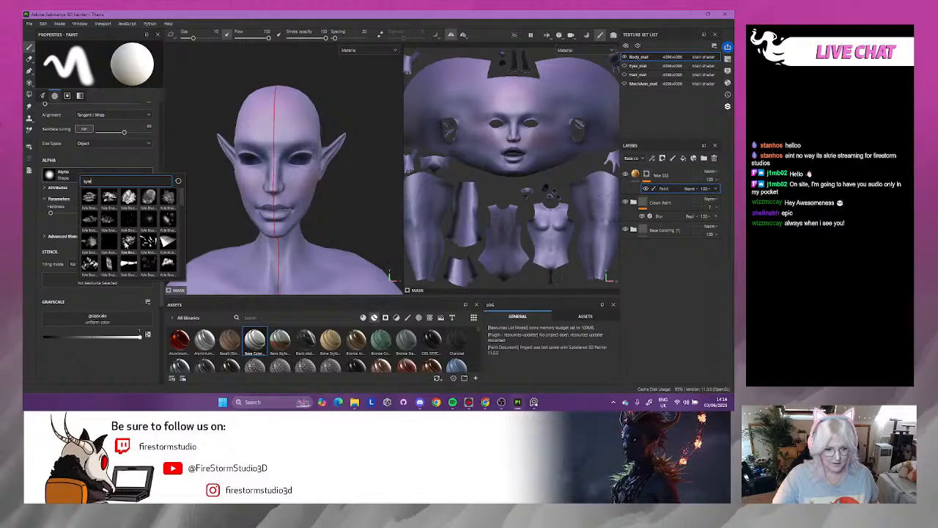
{"action": "scroll", "coordinate": [128, 245], "scroll_direction": "down", "scroll_amount": 5}
{"action": "mouse_move", "coordinate": [94, 239]}
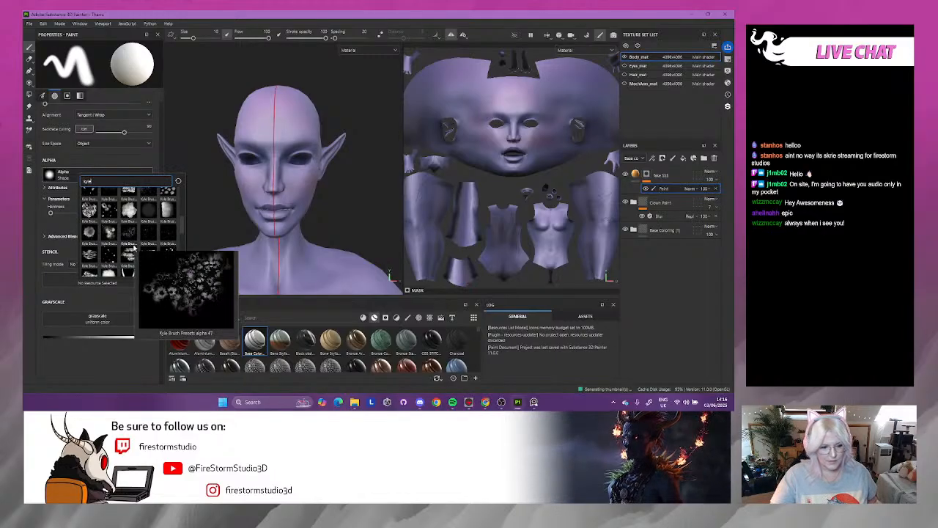
{"action": "mouse_move", "coordinate": [149, 255]}
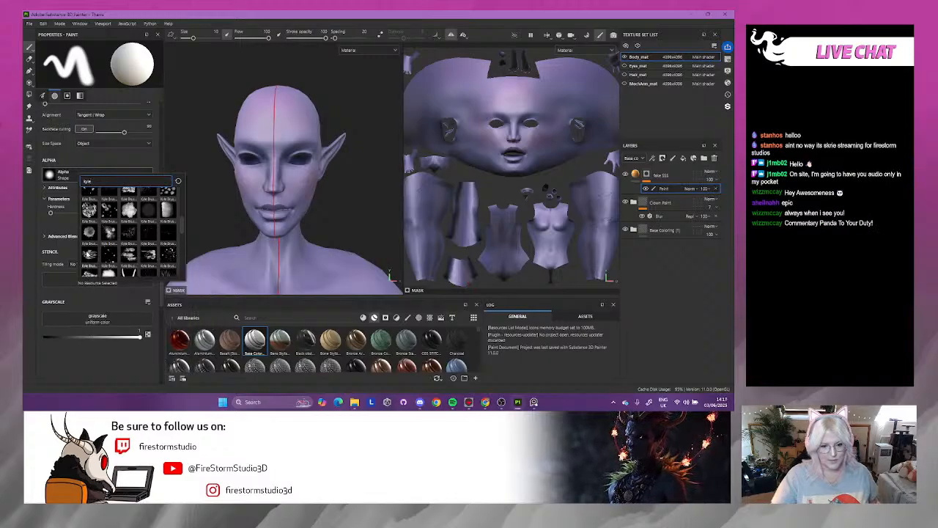
{"action": "left_click", "coordinate": [88, 254]}
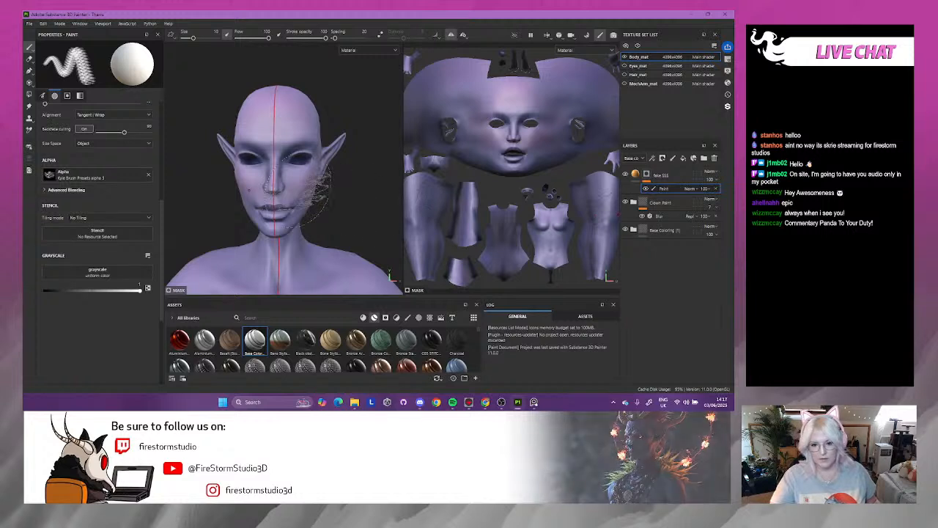
- Test the textured brush across the cheeks and nose, undo the stroke, and make the brush slightly smaller
{"action": "left_click_drag", "start_coordinate": [319, 187], "coordinate": [249, 199]}
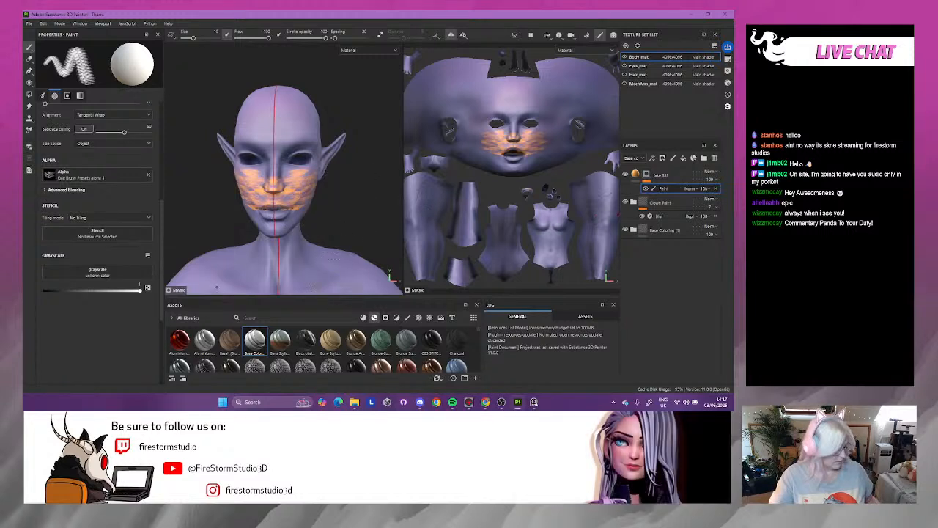
{"action": "key", "text": "ctrl+z"}
{"action": "left_click_drag", "start_coordinate": [194, 35], "coordinate": [188, 40]}
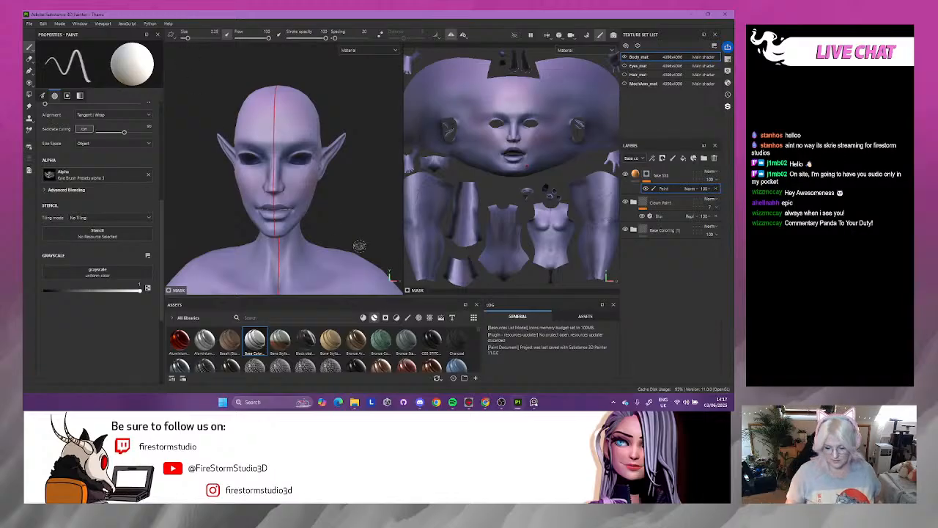
{"action": "left_click_drag", "start_coordinate": [358, 193], "coordinate": [349, 217], "text": "alt"}
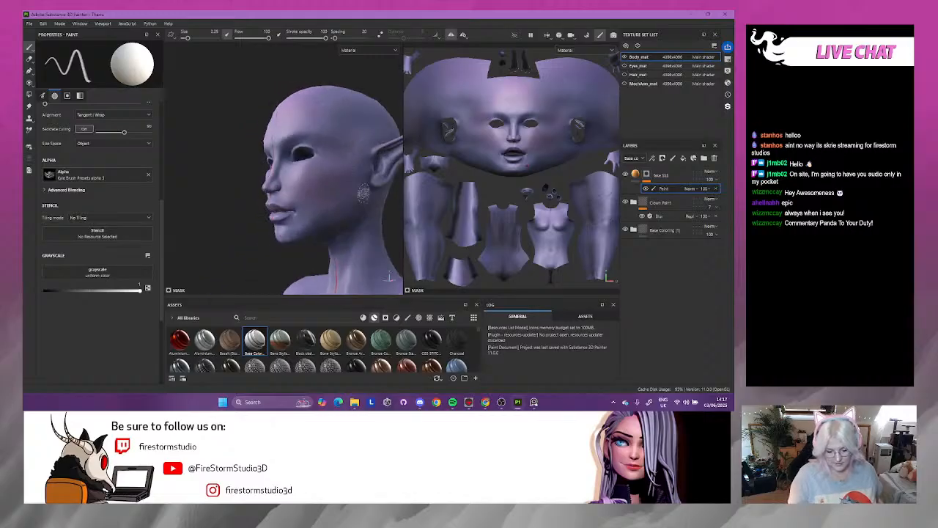
{"action": "key", "text": "ctrl+z"}
{"action": "left_click_drag", "start_coordinate": [188, 40], "coordinate": [192, 40]}
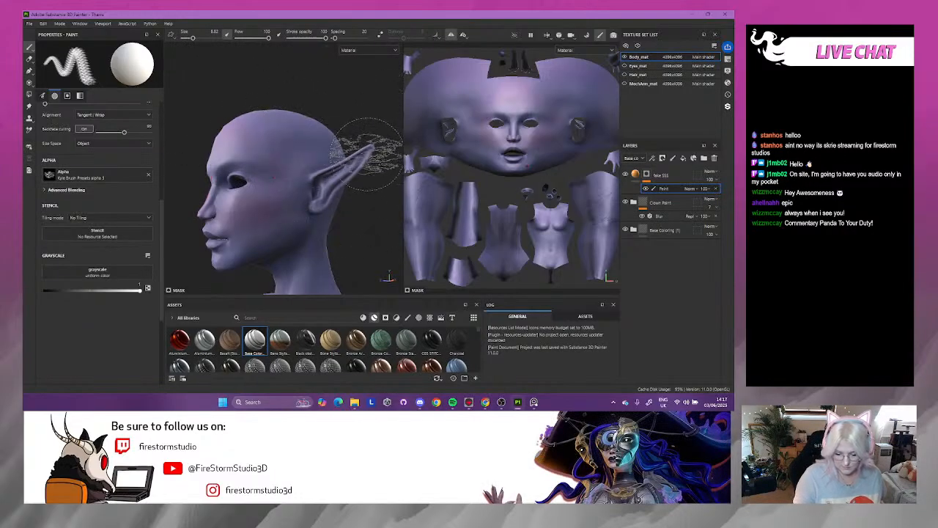
- Paint the fake SSS mask over the front and back of the pointed ear tips
{"action": "left_click_drag", "start_coordinate": [362, 150], "coordinate": [363, 157]}
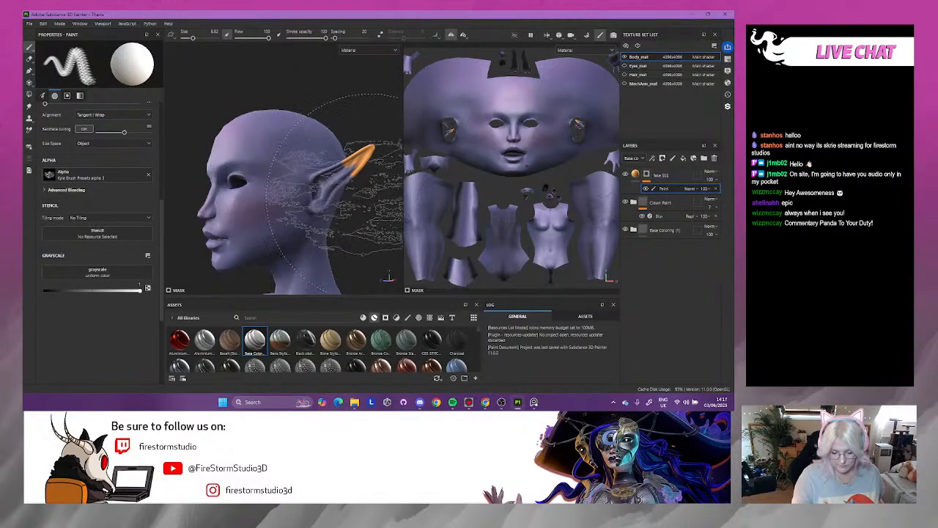
{"action": "mouse_move", "coordinate": [376, 225]}
{"action": "left_mouse_down", "text": "alt"}
{"action": "mouse_move", "coordinate": [370, 241]}
{"action": "mouse_move", "coordinate": [348, 225]}
{"action": "left_mouse_up", "text": "alt"}
{"action": "left_click_drag", "start_coordinate": [302, 192], "coordinate": [140, 209], "text": "alt"}
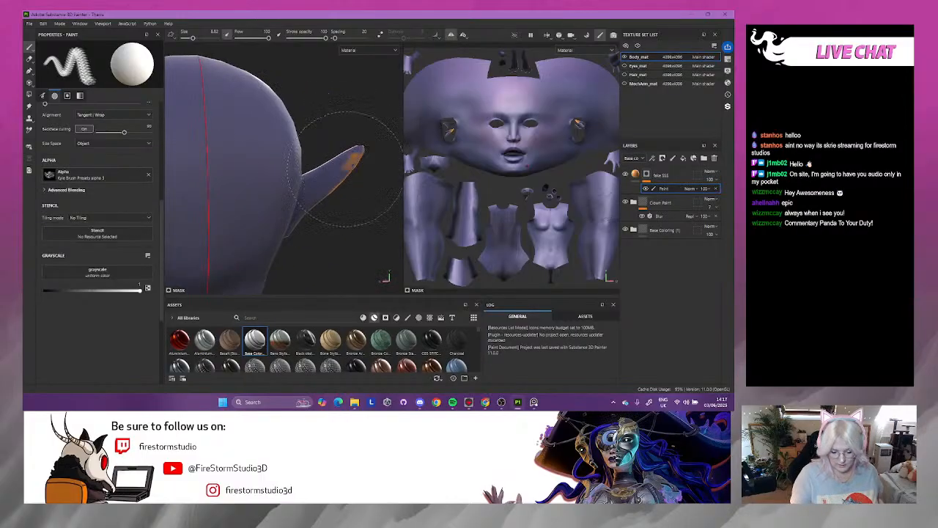
{"action": "mouse_move", "coordinate": [351, 165]}
{"action": "left_mouse_down", "text": "alt"}
{"action": "mouse_move", "coordinate": [360, 226]}
{"action": "mouse_move", "coordinate": [256, 224]}
{"action": "mouse_move", "coordinate": [283, 213]}
{"action": "left_mouse_up", "text": "alt"}
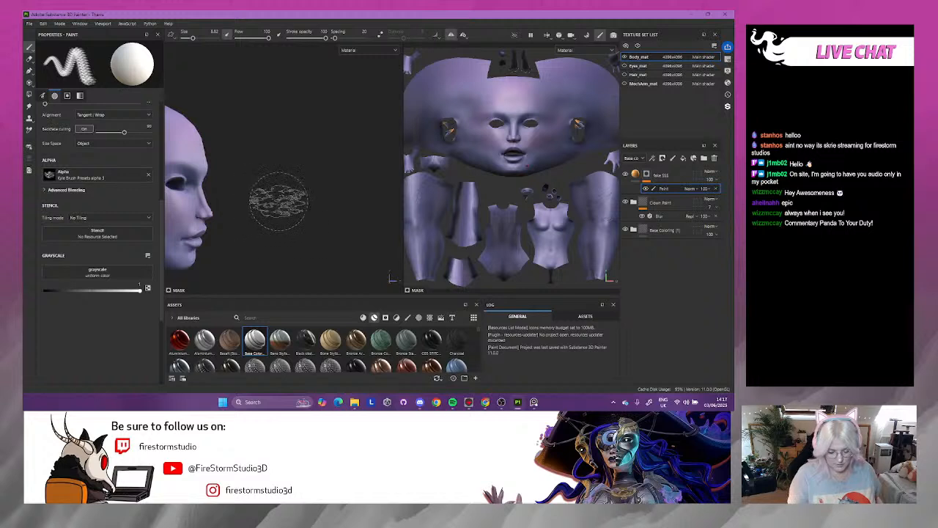
- Paint the fake SSS mask over the tip of the nose and check it from the front
{"action": "middle_click_drag", "start_coordinate": [261, 204], "coordinate": [342, 184], "text": "alt"}
{"action": "middle_click_drag", "start_coordinate": [356, 224], "coordinate": [345, 195], "text": "alt"}
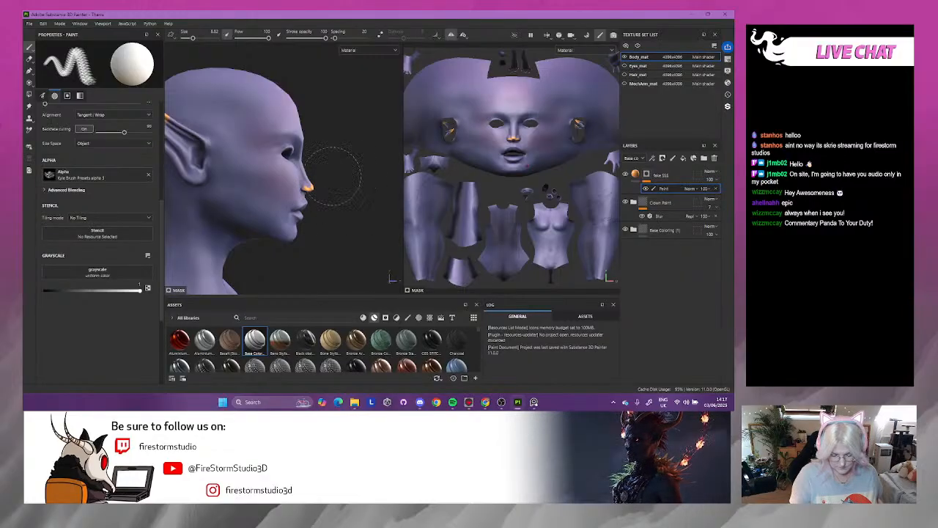
{"action": "left_click_drag", "start_coordinate": [315, 216], "coordinate": [308, 185], "text": "alt"}
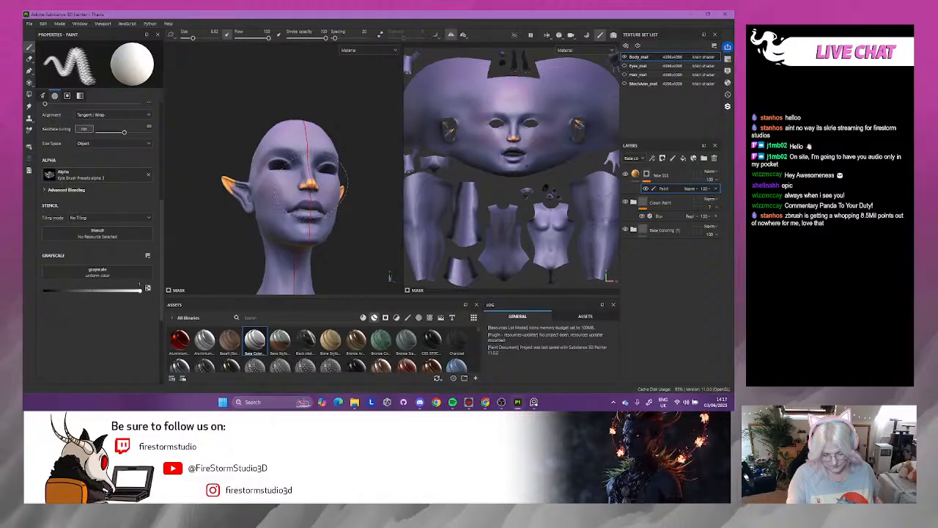
{"action": "mouse_move", "coordinate": [370, 214]}
{"action": "left_mouse_down", "text": "alt"}
{"action": "mouse_move", "coordinate": [366, 234]}
{"action": "mouse_move", "coordinate": [353, 229]}
{"action": "left_mouse_up", "text": "alt"}
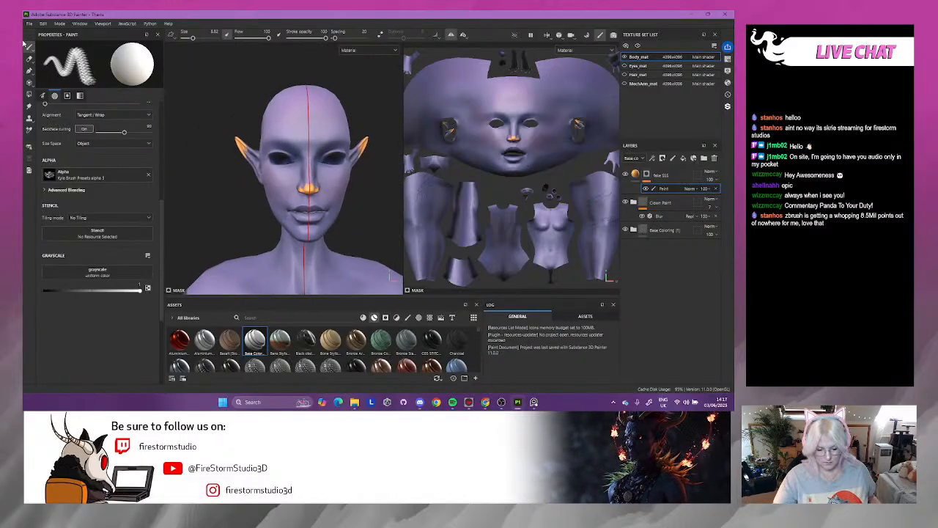
- Paint the fake SSS mask into the webbing between the fingers and thumb on the back of the hand
{"action": "scroll", "coordinate": [233, 174], "scroll_direction": "down", "scroll_amount": 2}
{"action": "scroll", "coordinate": [233, 173], "scroll_direction": "down", "scroll_amount": 3}
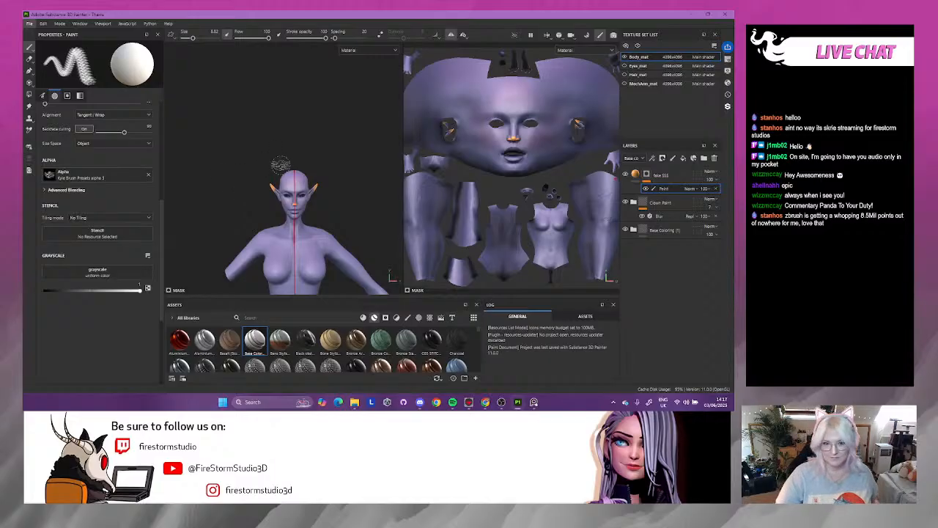
{"action": "scroll", "coordinate": [237, 210], "scroll_direction": "down", "scroll_amount": 3}
{"action": "middle_click_drag", "start_coordinate": [238, 211], "coordinate": [228, 98]}
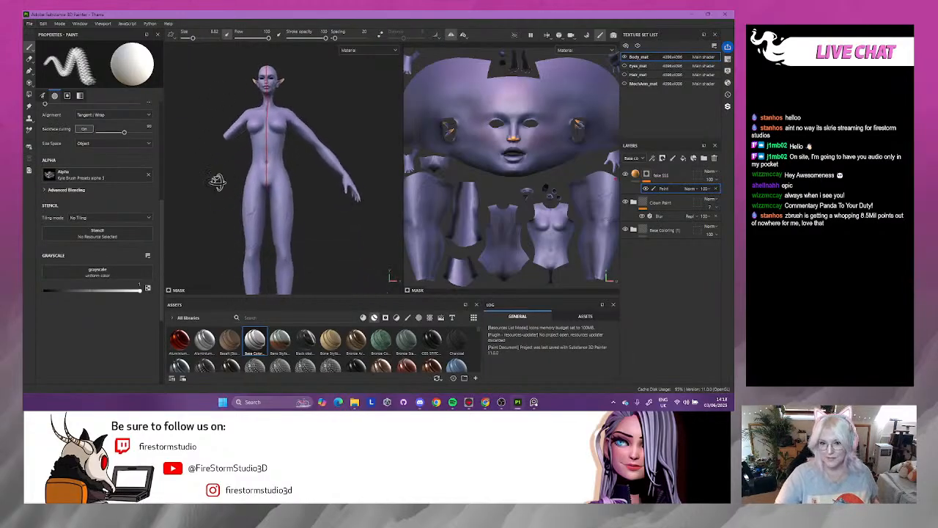
{"action": "left_click_drag", "start_coordinate": [221, 182], "coordinate": [157, 192], "text": "alt"}
{"action": "scroll", "coordinate": [305, 233], "scroll_direction": "up", "scroll_amount": 2}
{"action": "middle_click_drag", "start_coordinate": [320, 239], "coordinate": [299, 223], "text": "alt"}
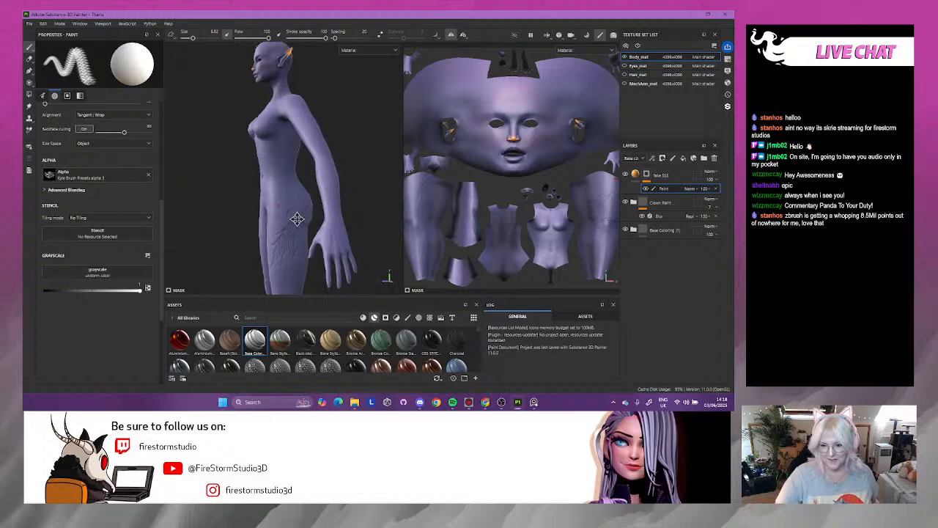
{"action": "scroll", "coordinate": [299, 222], "scroll_direction": "up", "scroll_amount": 6}
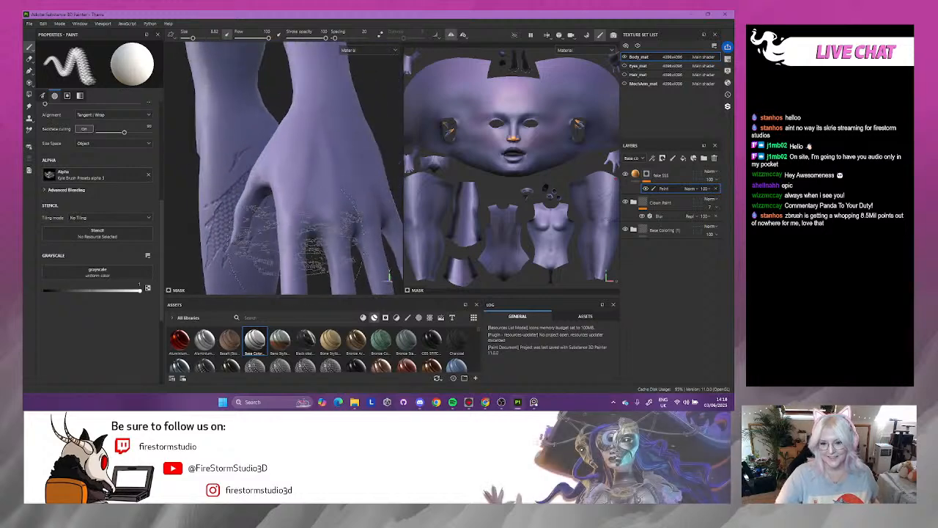
{"action": "scroll", "coordinate": [308, 238], "scroll_direction": "up", "scroll_amount": 2}
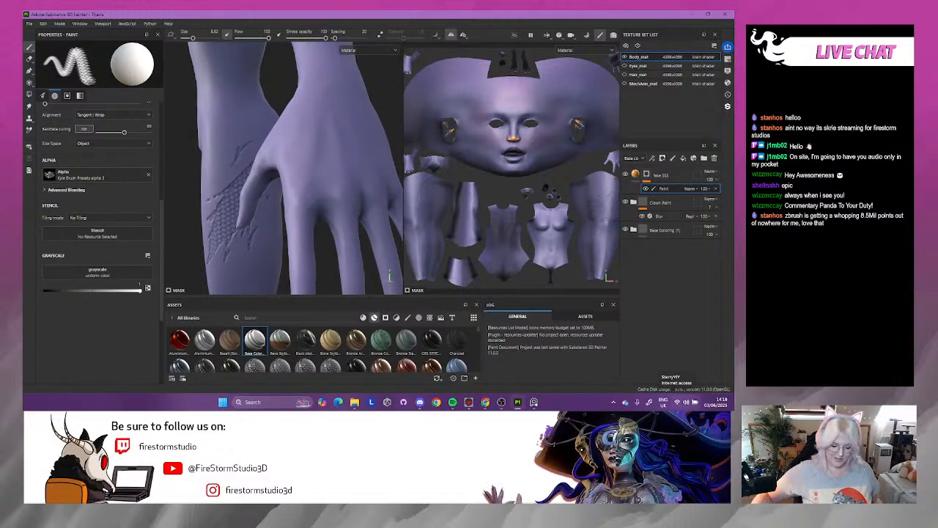
{"action": "left_click_drag", "start_coordinate": [318, 219], "coordinate": [328, 217]}
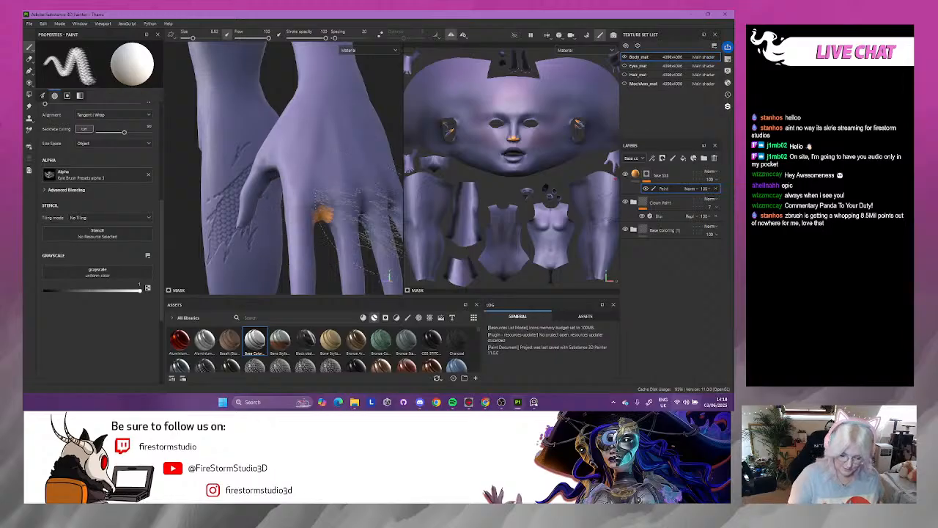
{"action": "left_click_drag", "start_coordinate": [347, 251], "coordinate": [285, 258], "text": "alt"}
{"action": "left_click_drag", "start_coordinate": [369, 221], "coordinate": [375, 218]}
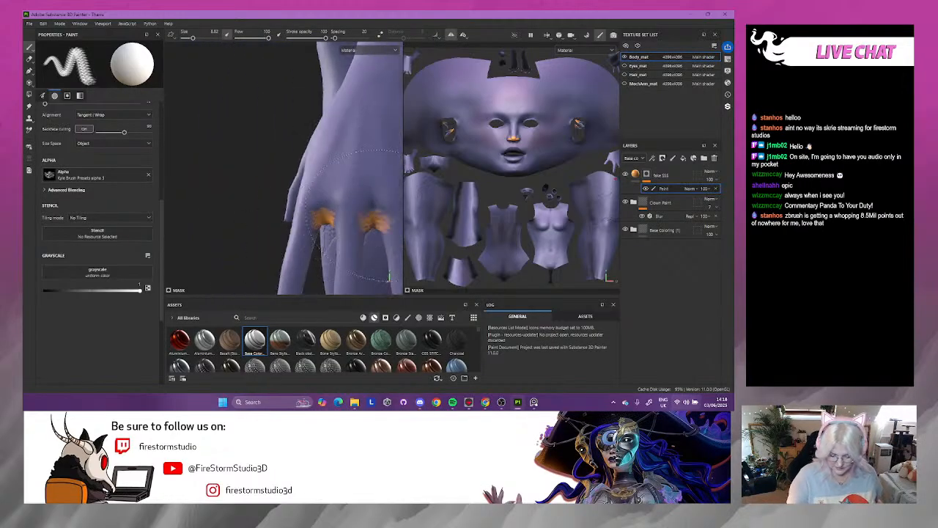
{"action": "left_click_drag", "start_coordinate": [223, 249], "coordinate": [191, 249], "text": "alt"}
{"action": "left_click", "coordinate": [250, 168]}
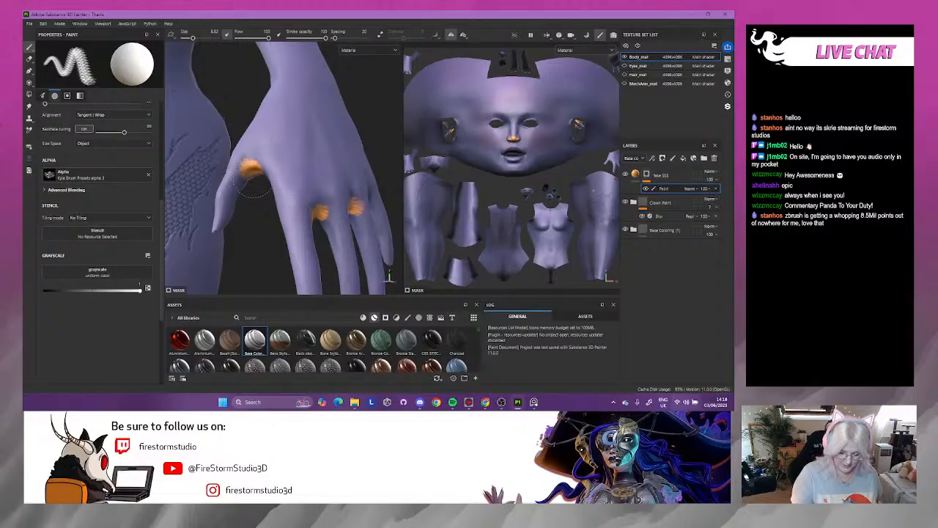
{"action": "left_click_drag", "start_coordinate": [264, 210], "coordinate": [122, 135], "text": "alt"}
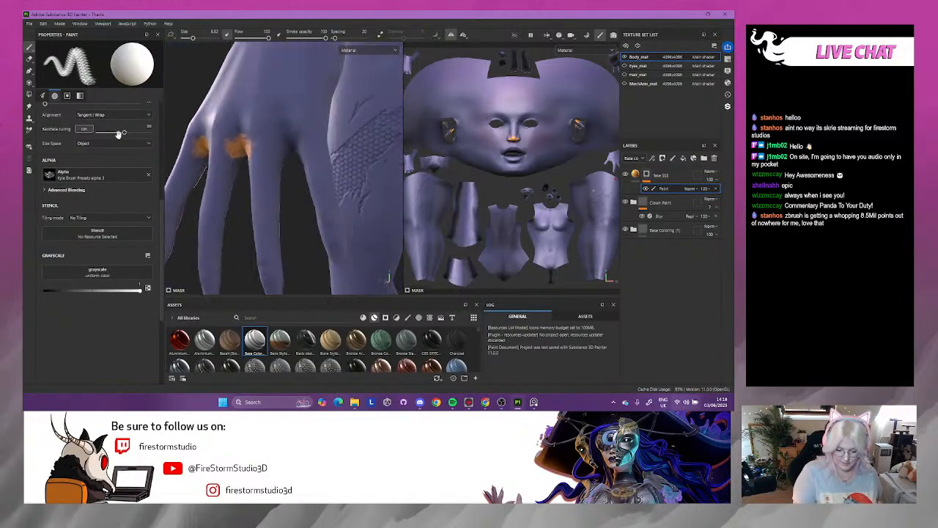
{"action": "left_click_drag", "start_coordinate": [285, 148], "coordinate": [295, 150]}
- Paint the fake SSS mask over the fingertips, covering both the nail side and the pads
{"action": "mouse_move", "coordinate": [300, 222]}
{"action": "left_mouse_down", "text": "alt"}
{"action": "mouse_move", "coordinate": [279, 251]}
{"action": "mouse_move", "coordinate": [258, 201]}
{"action": "mouse_move", "coordinate": [237, 273]}
{"action": "left_mouse_up", "text": "alt"}
{"action": "left_click_drag", "start_coordinate": [315, 279], "coordinate": [316, 253]}
{"action": "mouse_move", "coordinate": [261, 289]}
{"action": "left_mouse_down"}
{"action": "mouse_move", "coordinate": [256, 270]}
{"action": "mouse_move", "coordinate": [300, 265]}
{"action": "left_mouse_up"}
{"action": "mouse_move", "coordinate": [232, 279]}
{"action": "left_mouse_down"}
{"action": "mouse_move", "coordinate": [228, 247]}
{"action": "mouse_move", "coordinate": [280, 261]}
{"action": "left_mouse_up"}
{"action": "mouse_move", "coordinate": [186, 275]}
{"action": "left_mouse_down"}
{"action": "mouse_move", "coordinate": [185, 250]}
{"action": "mouse_move", "coordinate": [181, 259]}
{"action": "left_mouse_up"}
{"action": "mouse_move", "coordinate": [347, 191]}
{"action": "left_mouse_down", "text": "alt"}
{"action": "mouse_move", "coordinate": [368, 168]}
{"action": "mouse_move", "coordinate": [347, 170]}
{"action": "mouse_move", "coordinate": [322, 212]}
{"action": "left_mouse_up", "text": "alt"}
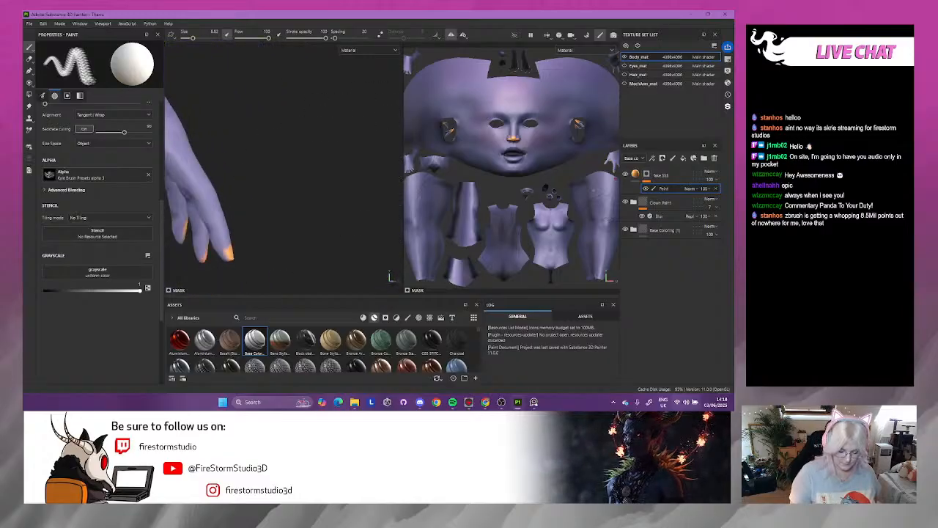
{"action": "middle_click_drag", "start_coordinate": [257, 227], "coordinate": [337, 168], "text": "alt"}
{"action": "mouse_move", "coordinate": [299, 180]}
{"action": "left_mouse_down"}
{"action": "mouse_move", "coordinate": [309, 187]}
{"action": "mouse_move", "coordinate": [244, 187]}
{"action": "left_mouse_up"}
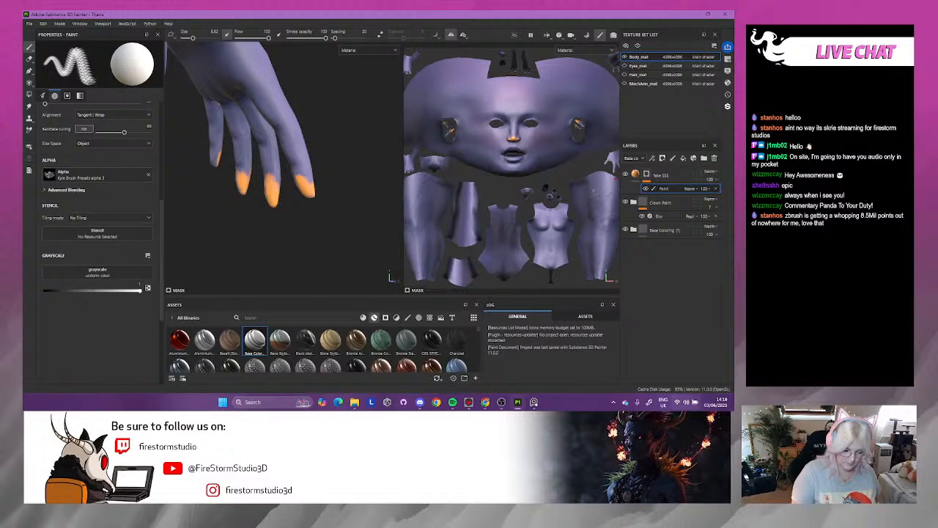
- Paint the fake SSS mask at the finger bases on the palm side and over the thumb tip
{"action": "left_click_drag", "start_coordinate": [336, 86], "coordinate": [287, 89], "text": "alt"}
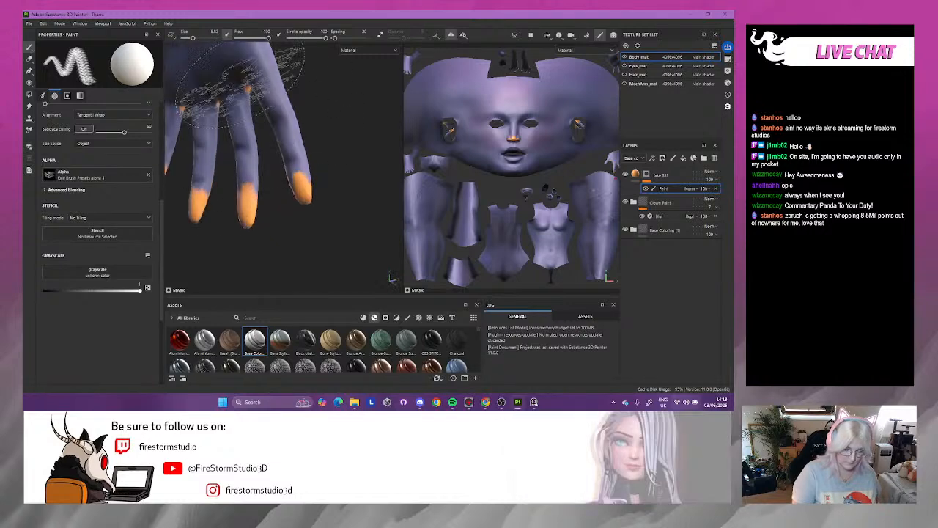
{"action": "left_click_drag", "start_coordinate": [218, 89], "coordinate": [182, 104]}
{"action": "mouse_move", "coordinate": [290, 92]}
{"action": "left_mouse_down", "text": "alt"}
{"action": "mouse_move", "coordinate": [330, 103]}
{"action": "mouse_move", "coordinate": [256, 168]}
{"action": "mouse_move", "coordinate": [341, 212]}
{"action": "mouse_move", "coordinate": [323, 132]}
{"action": "mouse_move", "coordinate": [302, 232]}
{"action": "left_mouse_up", "text": "alt"}
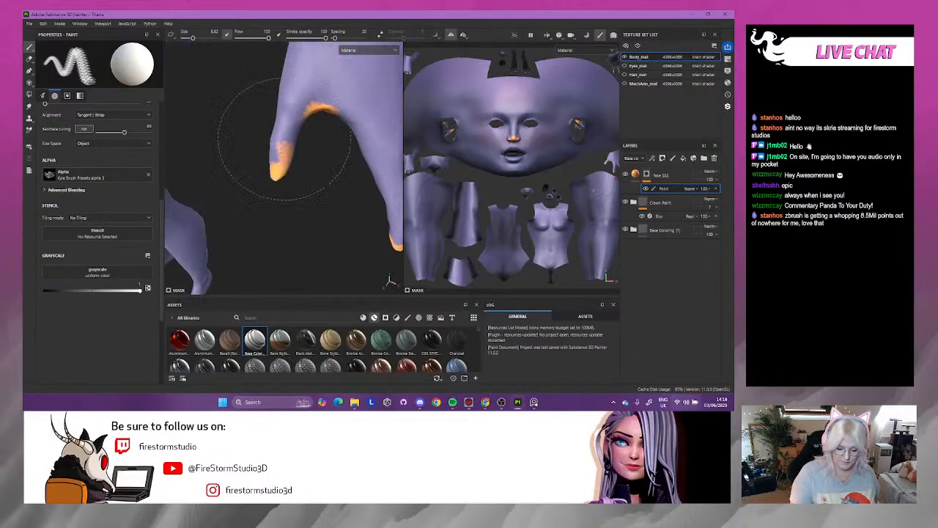
{"action": "left_click_drag", "start_coordinate": [305, 193], "coordinate": [346, 199], "text": "alt"}
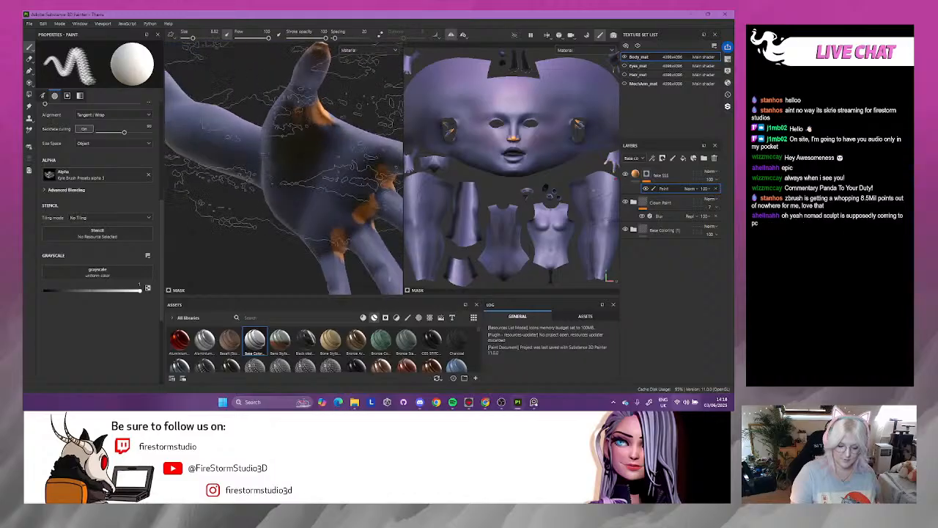
{"action": "left_click_drag", "start_coordinate": [321, 35], "coordinate": [318, 46], "text": "ctrl+alt"}
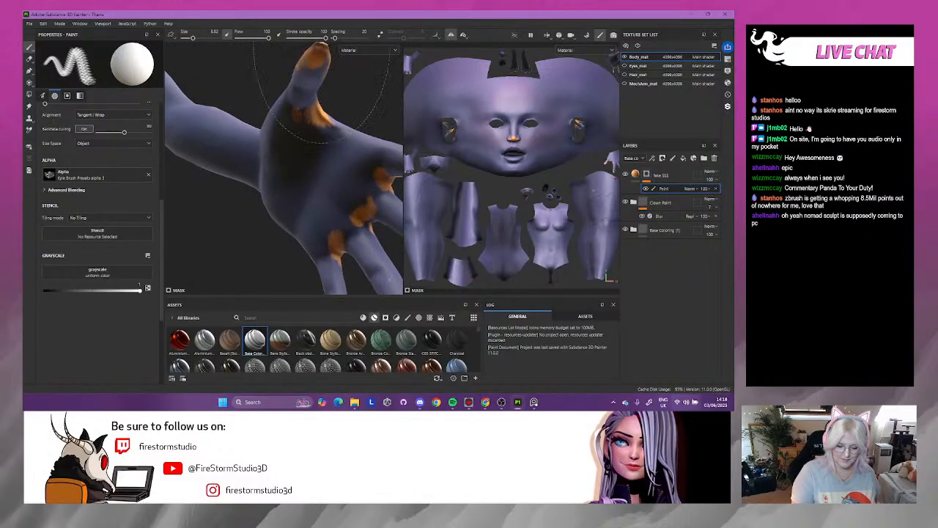
- Lower the opacity of the fake SSS layer while the whole body is in view
{"action": "mouse_move", "coordinate": [301, 143]}
{"action": "left_mouse_down", "text": "alt"}
{"action": "mouse_move", "coordinate": [297, 197]}
{"action": "mouse_move", "coordinate": [335, 199]}
{"action": "mouse_move", "coordinate": [326, 200]}
{"action": "left_mouse_up", "text": "alt"}
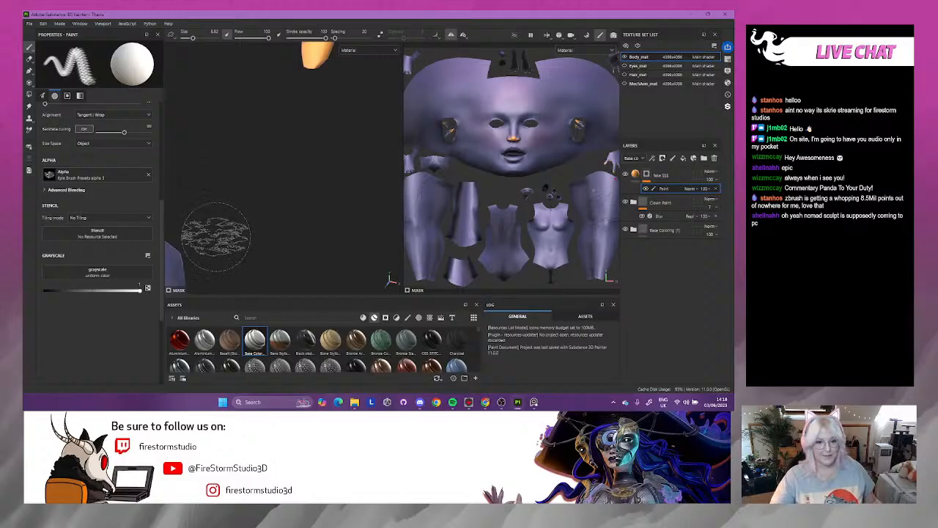
{"action": "scroll", "coordinate": [277, 164], "scroll_direction": "down", "scroll_amount": 10}
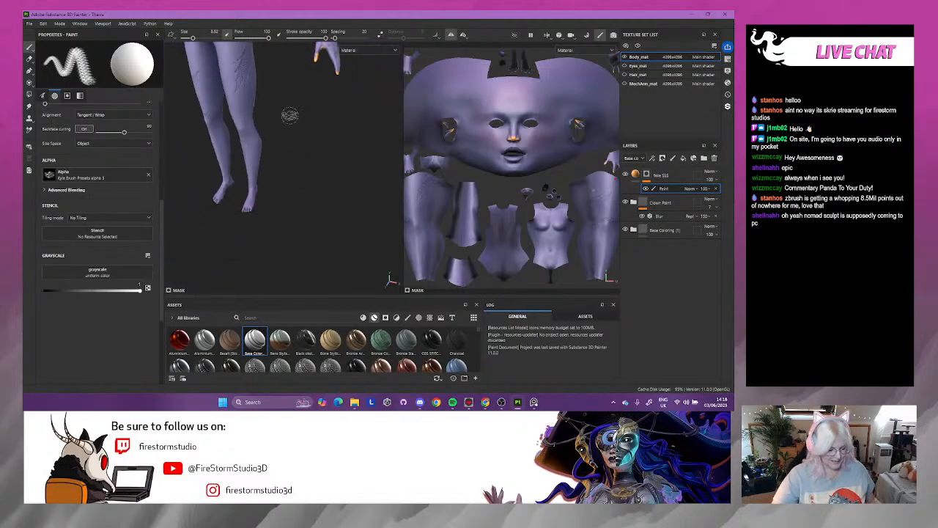
{"action": "middle_click_drag", "start_coordinate": [290, 115], "coordinate": [311, 292], "text": "alt"}
{"action": "left_click_drag", "start_coordinate": [284, 242], "coordinate": [327, 175], "text": "alt"}
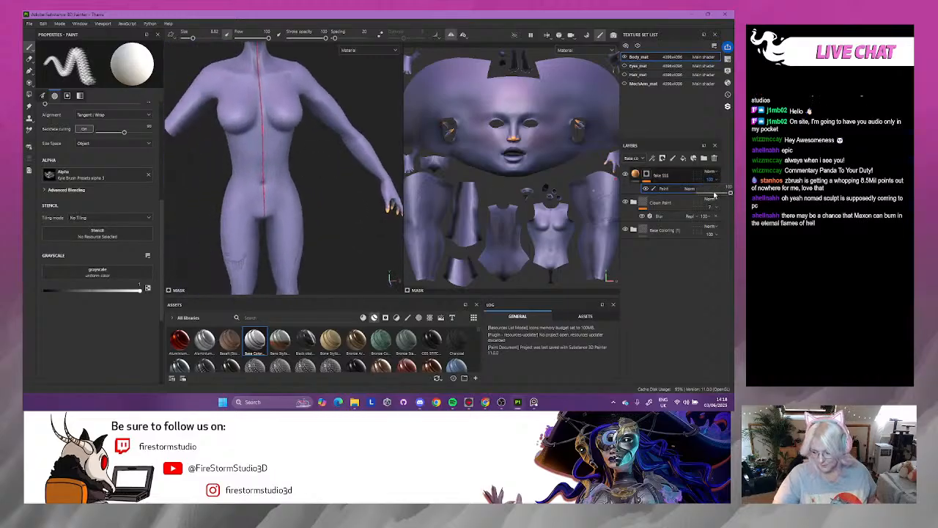
{"action": "left_click_drag", "start_coordinate": [716, 195], "coordinate": [710, 194]}
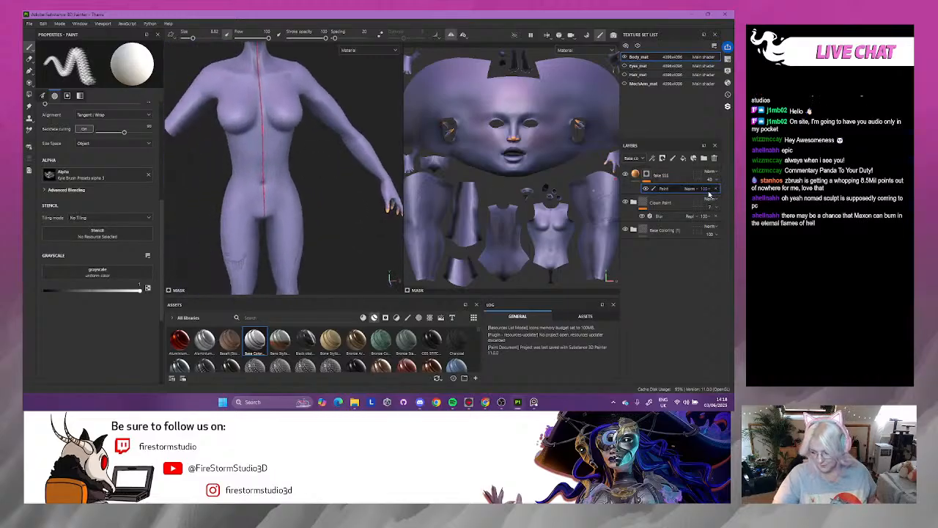
- Add a Blur filter above the Paint effect on the fake SSS mask and raise its blur intensity
{"action": "right_click", "coordinate": [659, 188]}
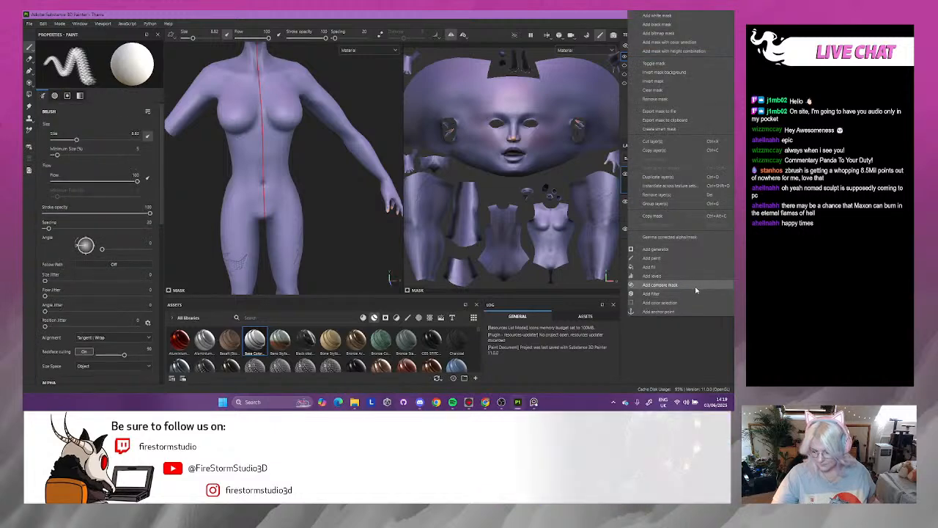
{"action": "left_click", "coordinate": [697, 293]}
{"action": "left_click", "coordinate": [135, 72]}
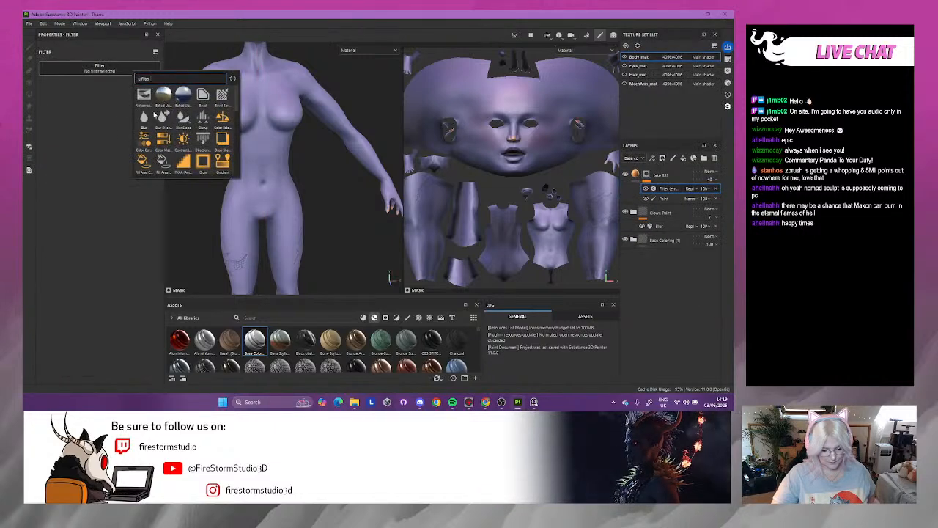
{"action": "left_click", "coordinate": [145, 116]}
{"action": "left_click_drag", "start_coordinate": [51, 107], "coordinate": [67, 107]}
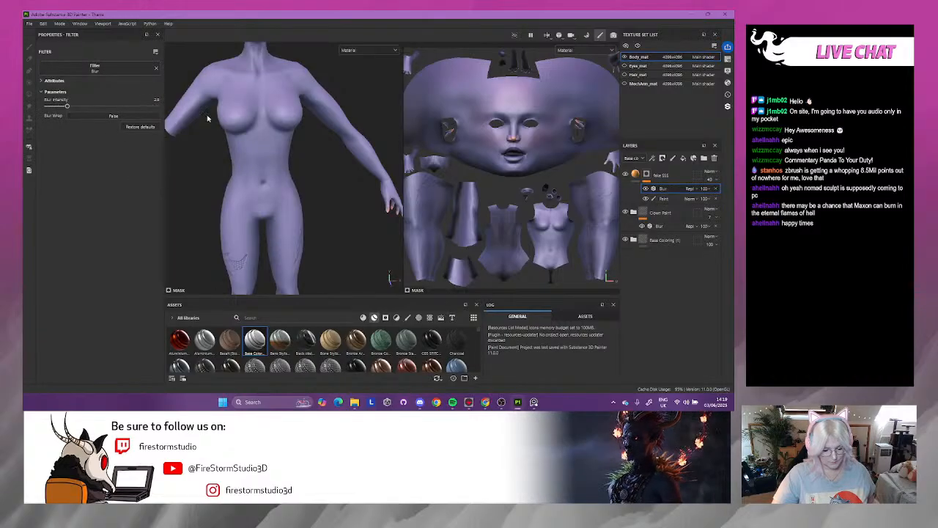
- Increase the fake SSS blur intensity to about 5.2, judging the softness on the nose and ear
{"action": "middle_click_drag", "start_coordinate": [268, 113], "coordinate": [243, 268], "text": "alt"}
{"action": "left_click_drag", "start_coordinate": [243, 209], "coordinate": [219, 189], "text": "alt"}
{"action": "right_click_drag", "start_coordinate": [257, 209], "coordinate": [350, 239], "text": "alt"}
{"action": "middle_click_drag", "start_coordinate": [266, 157], "coordinate": [273, 180], "text": "alt"}
{"action": "left_click_drag", "start_coordinate": [273, 180], "coordinate": [293, 177], "text": "alt"}
{"action": "right_click_drag", "start_coordinate": [275, 164], "coordinate": [290, 168], "text": "alt"}
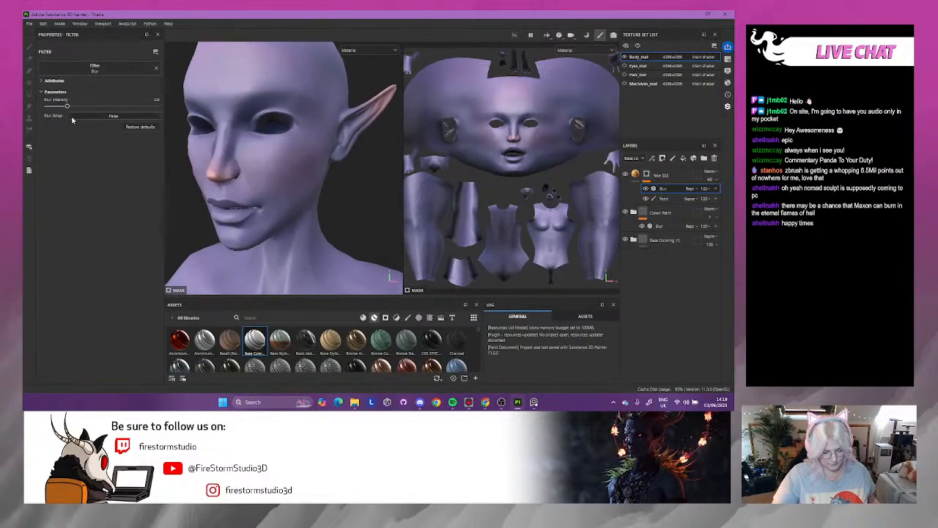
{"action": "left_click_drag", "start_coordinate": [68, 108], "coordinate": [75, 108]}
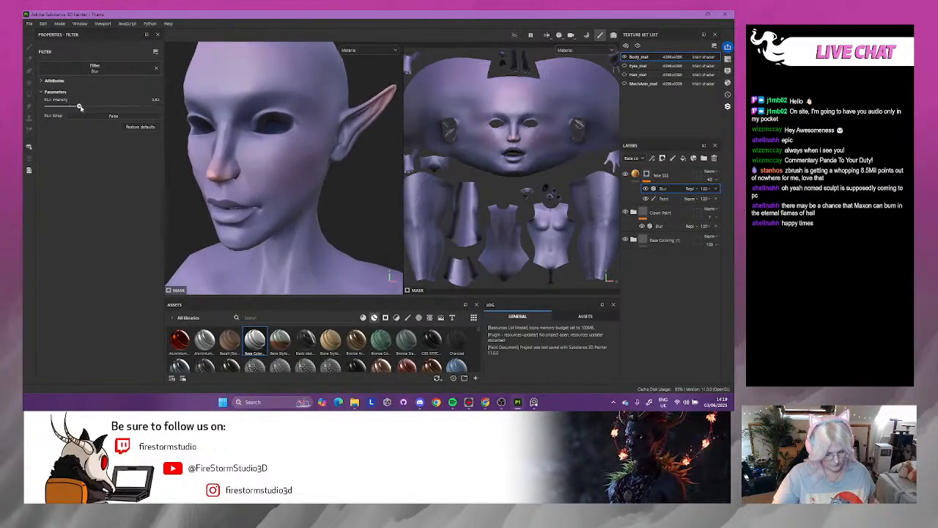
- Examine the blurred fake SSS tint on the head, upper body and back of the hand
{"action": "right_click_drag", "start_coordinate": [311, 201], "coordinate": [246, 180], "text": "alt"}
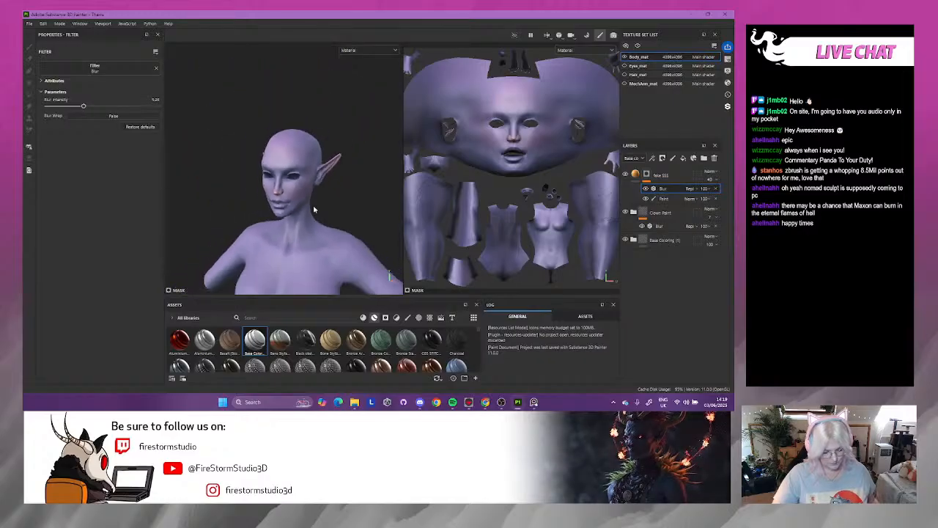
{"action": "right_click_drag", "start_coordinate": [352, 183], "coordinate": [322, 169], "text": "alt"}
{"action": "middle_click_drag", "start_coordinate": [359, 163], "coordinate": [340, 199], "text": "alt"}
{"action": "right_click_drag", "start_coordinate": [340, 199], "coordinate": [310, 214], "text": "alt"}
{"action": "middle_click_drag", "start_coordinate": [310, 213], "coordinate": [304, 119], "text": "alt"}
{"action": "left_click_drag", "start_coordinate": [303, 120], "coordinate": [250, 119], "text": "alt"}
{"action": "middle_click_drag", "start_coordinate": [250, 120], "coordinate": [308, 173], "text": "alt"}
{"action": "right_click_drag", "start_coordinate": [308, 172], "coordinate": [332, 183], "text": "alt"}
{"action": "middle_click_drag", "start_coordinate": [332, 184], "coordinate": [308, 125], "text": "alt"}
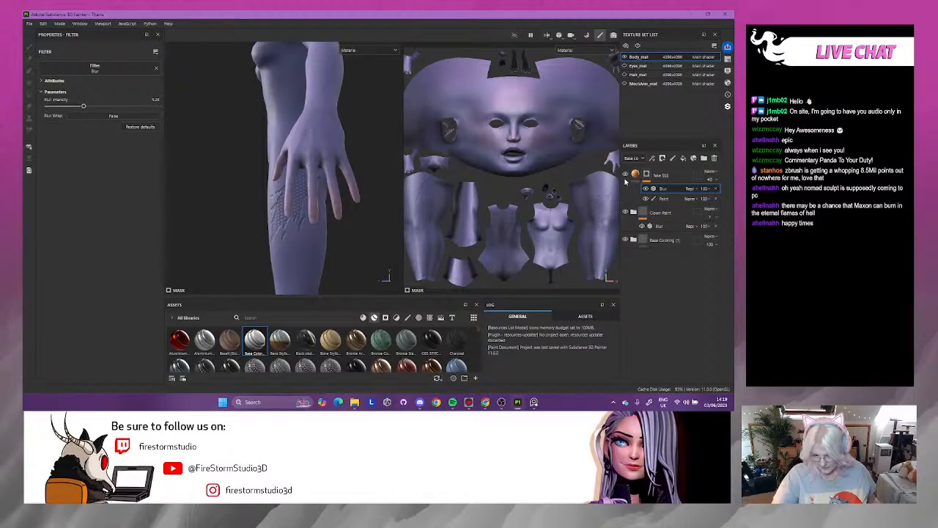
- Try a yellower, less saturated tan base color on the fake SSS fill, checking it on the fingers
{"action": "left_click", "coordinate": [634, 176]}
{"action": "left_click", "coordinate": [120, 260]}
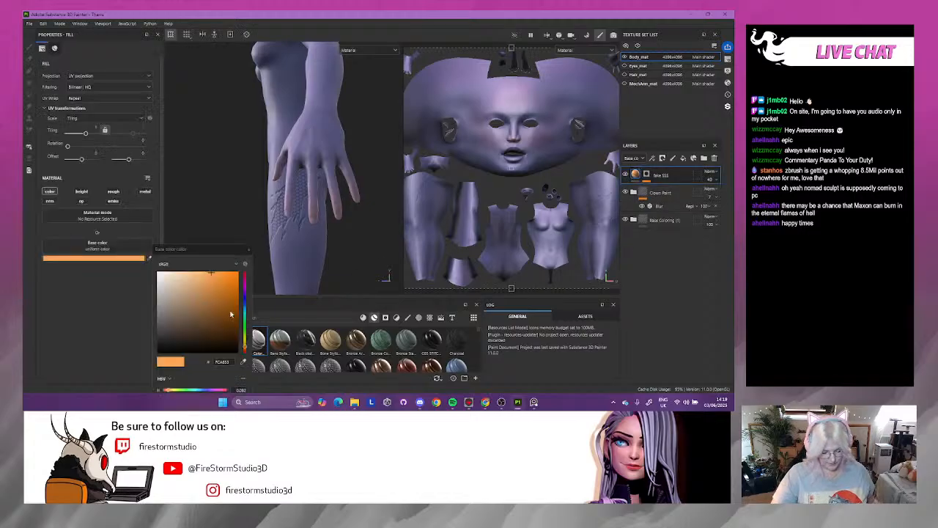
{"action": "left_click_drag", "start_coordinate": [246, 346], "coordinate": [245, 345]}
{"action": "mouse_move", "coordinate": [328, 222]}
{"action": "left_mouse_down", "text": "alt"}
{"action": "mouse_move", "coordinate": [367, 225]}
{"action": "mouse_move", "coordinate": [333, 222]}
{"action": "left_mouse_up", "text": "alt"}
{"action": "right_click_drag", "start_coordinate": [333, 223], "coordinate": [332, 288], "text": "alt"}
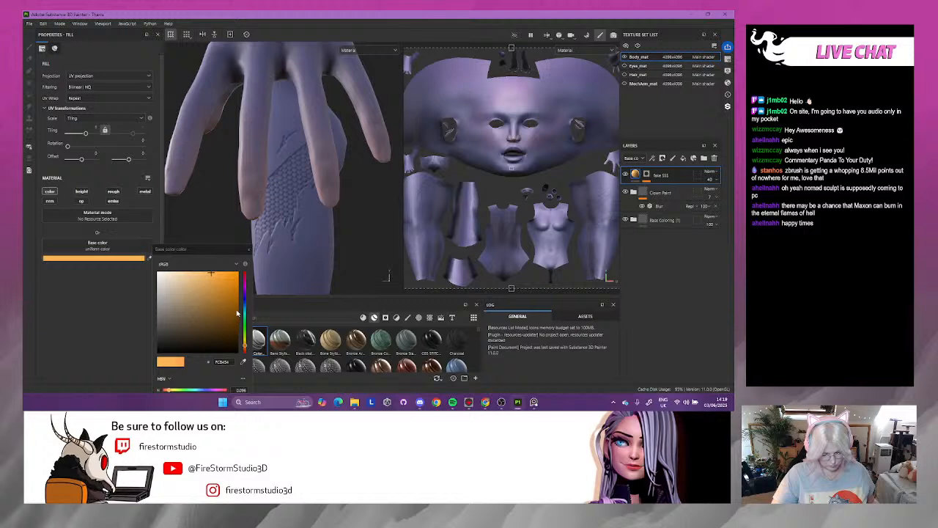
{"action": "left_click", "coordinate": [193, 286]}
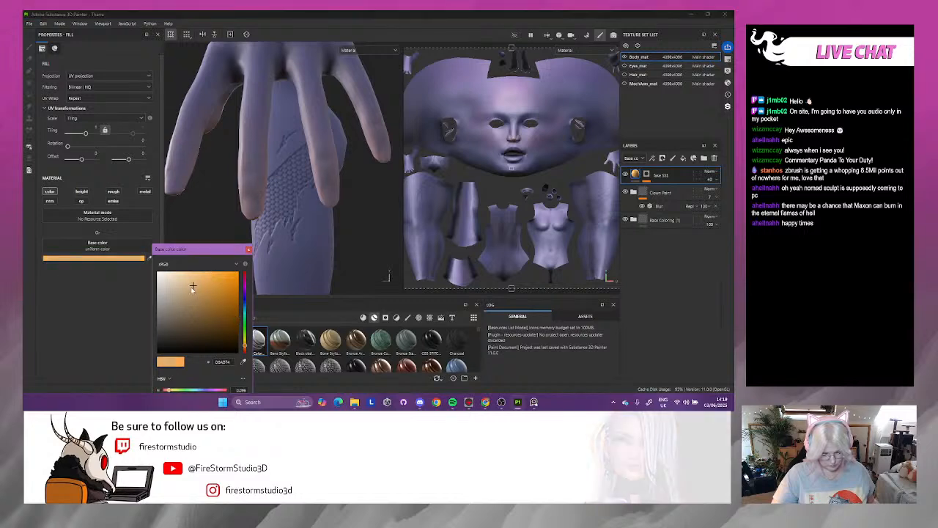
- Try a purple hue for the fake SSS base color, and return it to the orange FCA754
{"action": "right_click_drag", "start_coordinate": [375, 275], "coordinate": [347, 225], "text": "alt"}
{"action": "left_click_drag", "start_coordinate": [310, 209], "coordinate": [401, 228], "text": "alt"}
{"action": "middle_click_drag", "start_coordinate": [302, 198], "coordinate": [330, 292], "text": "alt"}
{"action": "left_click_drag", "start_coordinate": [340, 224], "coordinate": [449, 236], "text": "alt"}
{"action": "left_click_drag", "start_coordinate": [291, 145], "coordinate": [272, 122], "text": "alt"}
{"action": "right_click_drag", "start_coordinate": [272, 122], "coordinate": [379, 193], "text": "alt"}
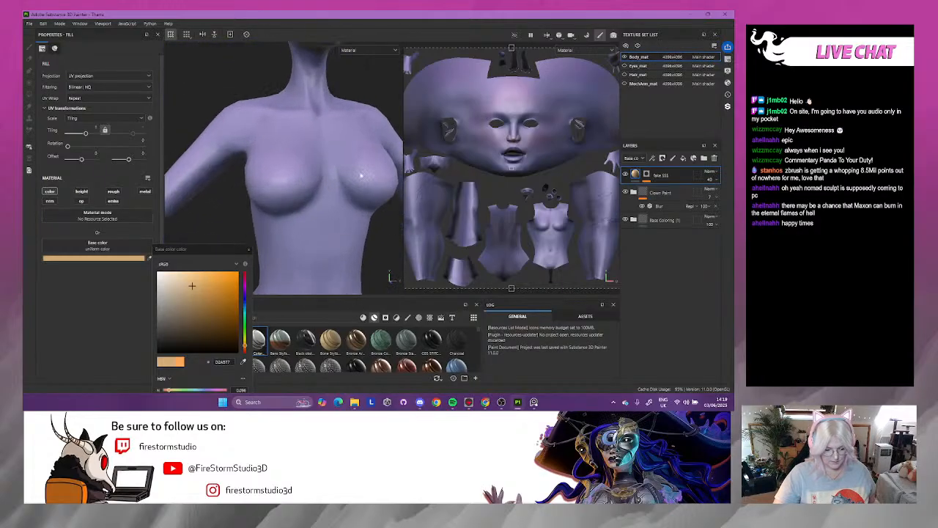
{"action": "middle_click_drag", "start_coordinate": [319, 197], "coordinate": [314, 244], "text": "alt"}
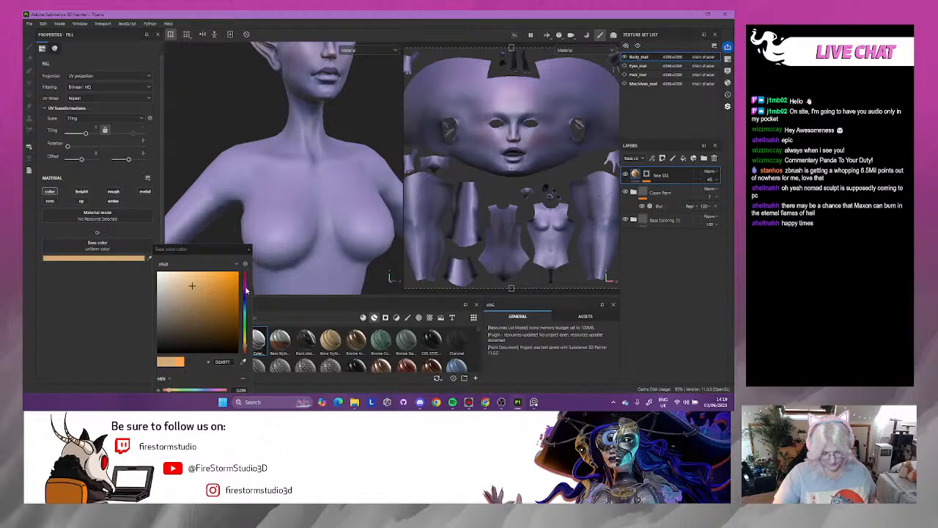
{"action": "left_click", "coordinate": [245, 287]}
{"action": "right_click_drag", "start_coordinate": [322, 182], "coordinate": [292, 218], "text": "alt"}
{"action": "middle_click_drag", "start_coordinate": [297, 161], "coordinate": [283, 238], "text": "alt"}
{"action": "left_click_drag", "start_coordinate": [282, 237], "coordinate": [233, 272], "text": "alt"}
{"action": "left_click", "coordinate": [179, 363]}
- Reduce the fake SSS layer's opacity to 20 and check the face from both sides and the front
{"action": "left_click_drag", "start_coordinate": [297, 222], "coordinate": [288, 165], "text": "alt"}
{"action": "right_click_drag", "start_coordinate": [288, 165], "coordinate": [392, 253], "text": "alt"}
{"action": "middle_click_drag", "start_coordinate": [331, 173], "coordinate": [356, 237], "text": "alt"}
{"action": "left_click", "coordinate": [717, 180]}
{"action": "left_click_drag", "start_coordinate": [720, 194], "coordinate": [706, 194]}
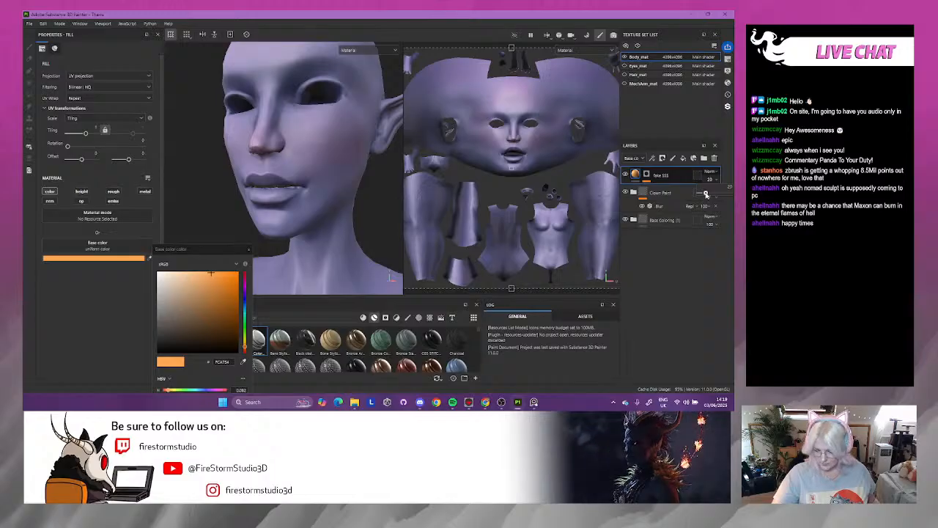
{"action": "right_click_drag", "start_coordinate": [381, 173], "coordinate": [364, 178], "text": "alt"}
{"action": "middle_click_drag", "start_coordinate": [365, 178], "coordinate": [308, 199], "text": "alt"}
{"action": "left_click_drag", "start_coordinate": [309, 199], "coordinate": [317, 182], "text": "alt"}
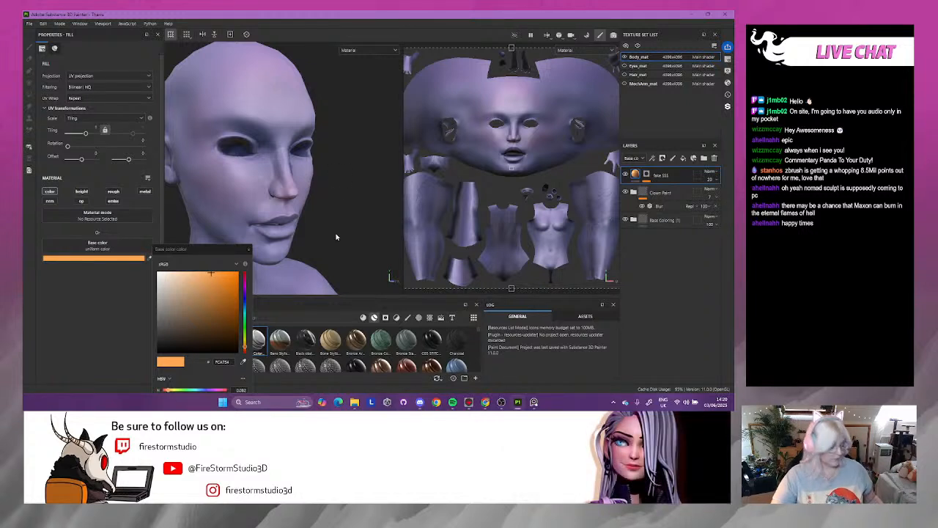
{"action": "left_click_drag", "start_coordinate": [362, 209], "coordinate": [308, 203], "text": "alt"}
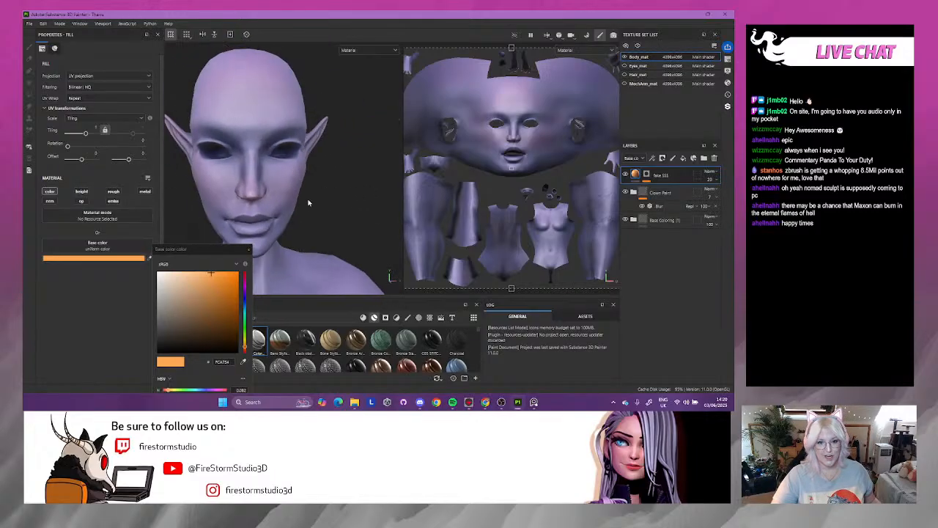
- Add a fill layer named "contour face" above the fake SSS layer and give it a black mask
{"action": "left_click", "coordinate": [683, 157]}
{"action": "double_click", "coordinate": [653, 176]}
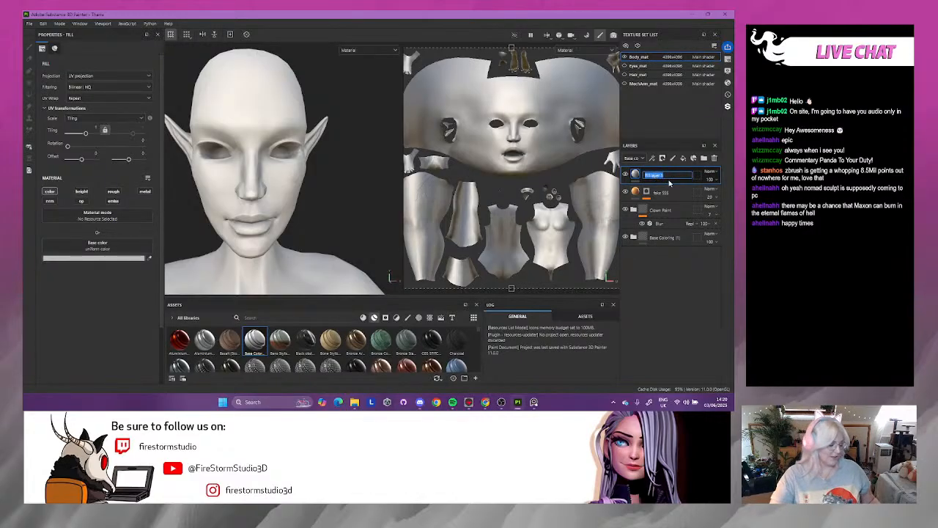
{"action": "type", "text": "contour face"}
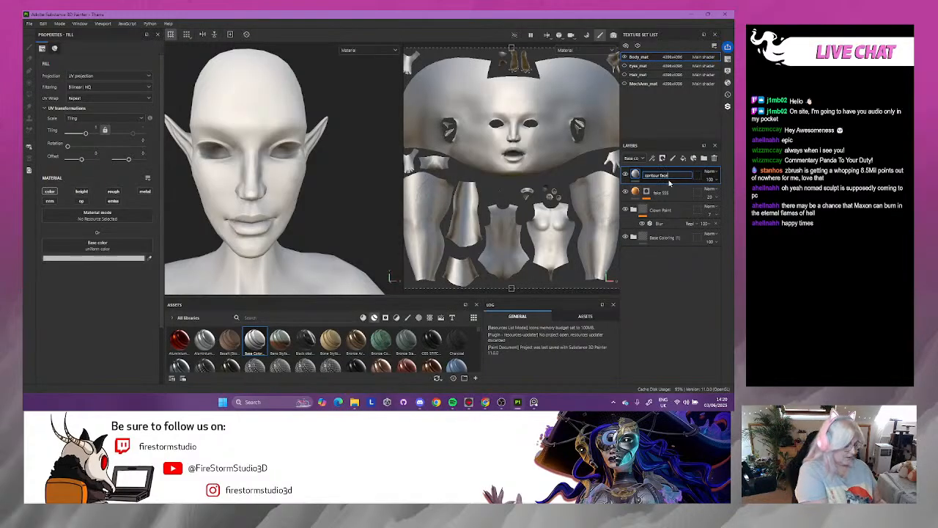
{"action": "key", "text": "Return"}
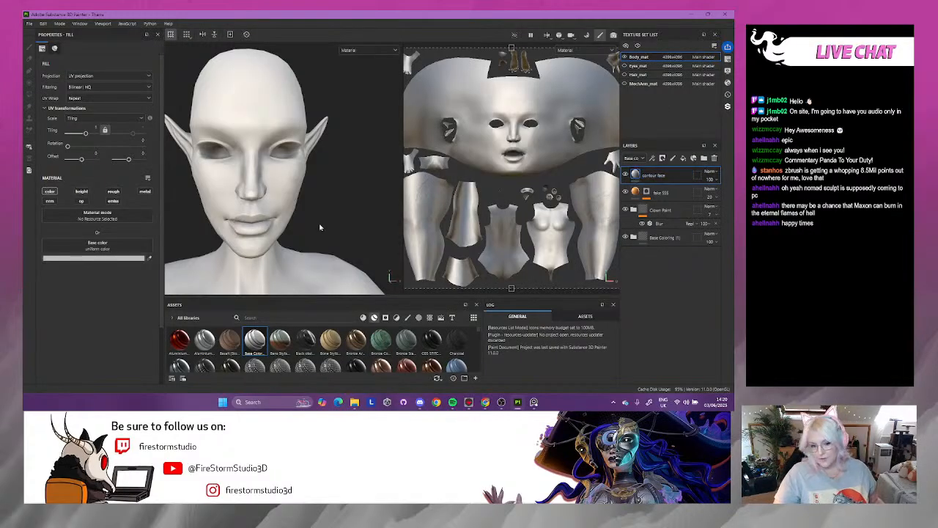
{"action": "right_click", "coordinate": [660, 176]}
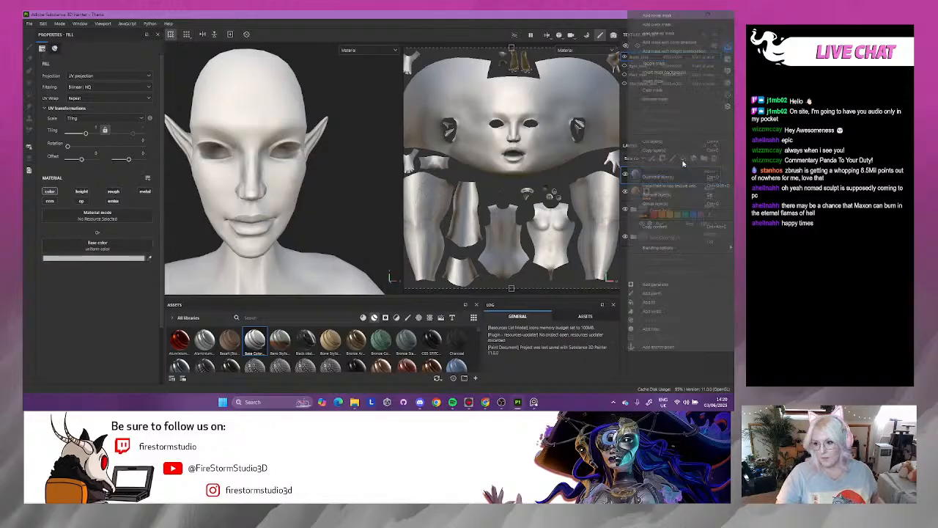
{"action": "left_click", "coordinate": [660, 24]}
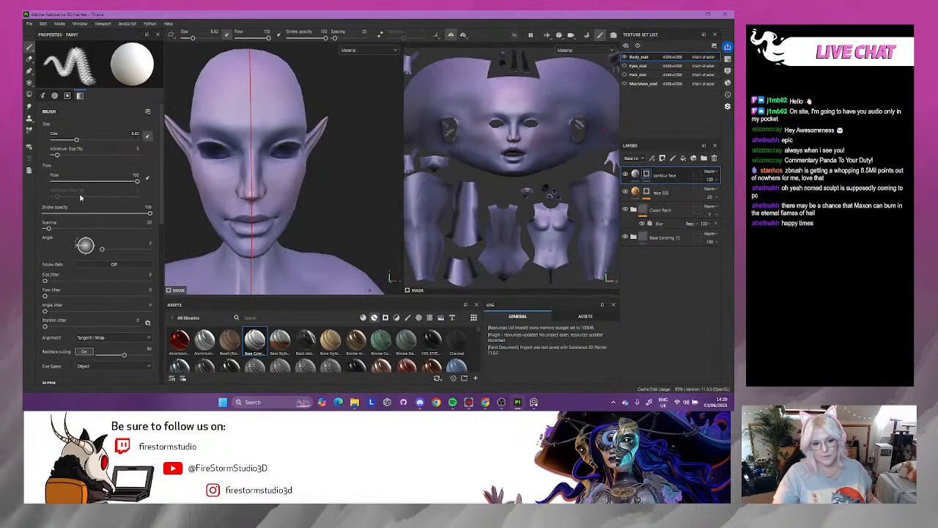
- Set the base color of the contour face fill to a very dark navy blue
{"action": "scroll", "coordinate": [81, 198], "scroll_direction": "down", "scroll_amount": 8}
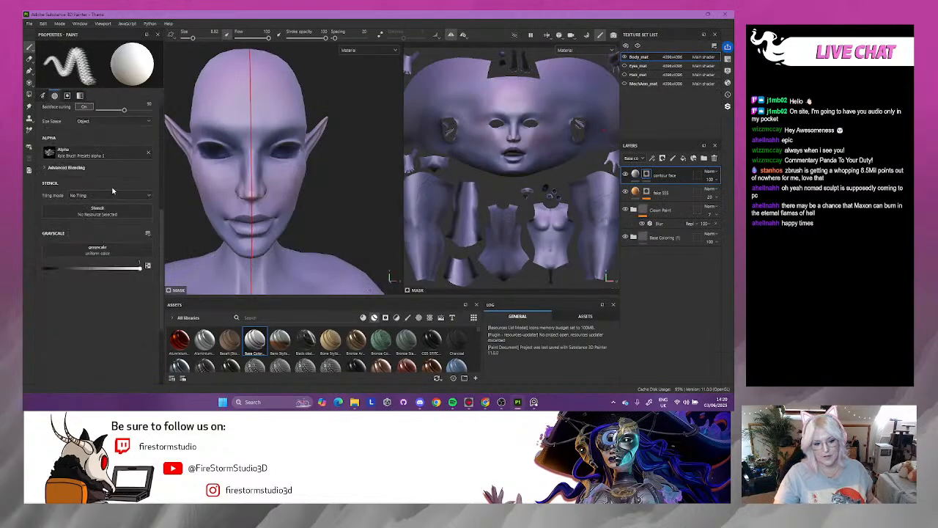
{"action": "left_click", "coordinate": [635, 174]}
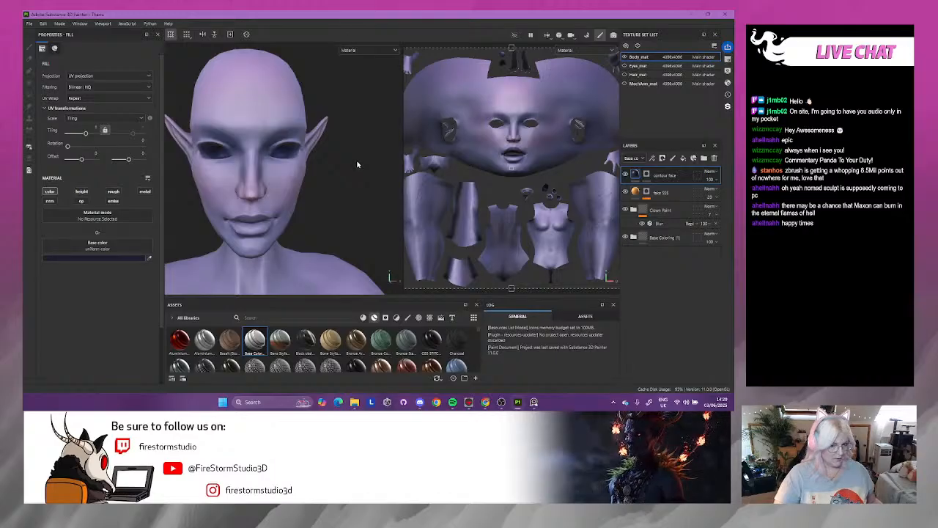
{"action": "left_click_drag", "start_coordinate": [351, 167], "coordinate": [316, 169], "text": "alt"}
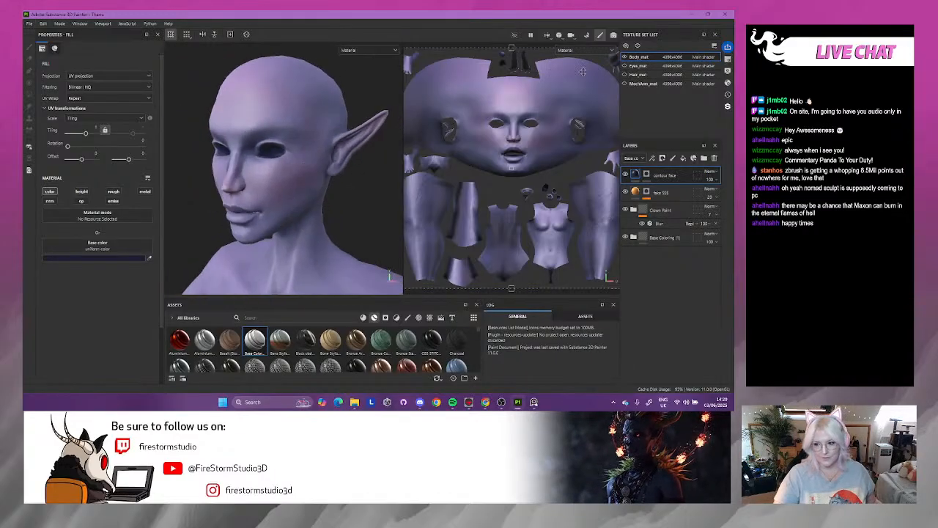
- Show the Hair_mat texture set and examine the face framed by the hair, brows and lashes
{"action": "left_click", "coordinate": [624, 74]}
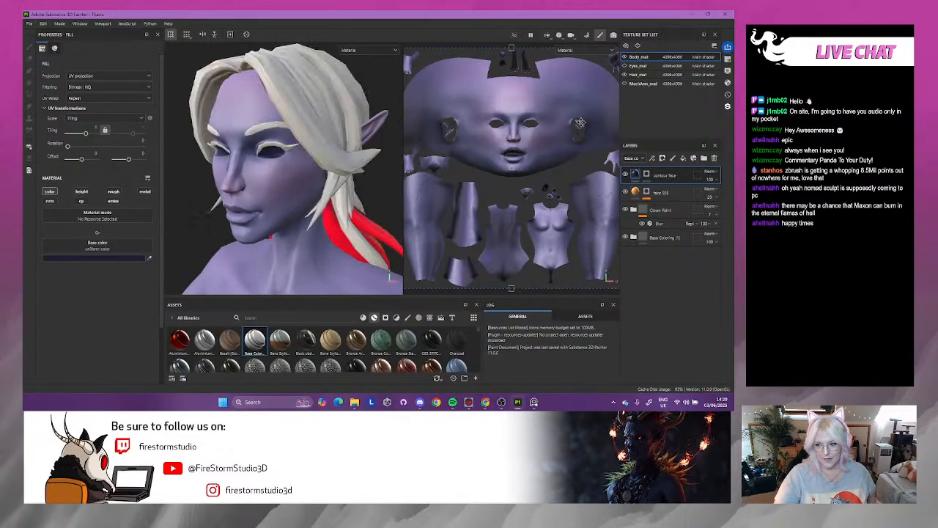
{"action": "left_click_drag", "start_coordinate": [237, 162], "coordinate": [369, 161], "text": "alt"}
{"action": "scroll", "coordinate": [274, 155], "scroll_direction": "up", "scroll_amount": 4}
{"action": "scroll", "coordinate": [298, 187], "scroll_direction": "up", "scroll_amount": 2}
{"action": "left_click_drag", "start_coordinate": [298, 188], "coordinate": [233, 213], "text": "alt"}
{"action": "scroll", "coordinate": [256, 183], "scroll_direction": "down", "scroll_amount": 5}
{"action": "left_click_drag", "start_coordinate": [247, 162], "coordinate": [237, 198], "text": "alt"}
{"action": "left_click_drag", "start_coordinate": [283, 179], "coordinate": [290, 161], "text": "alt"}
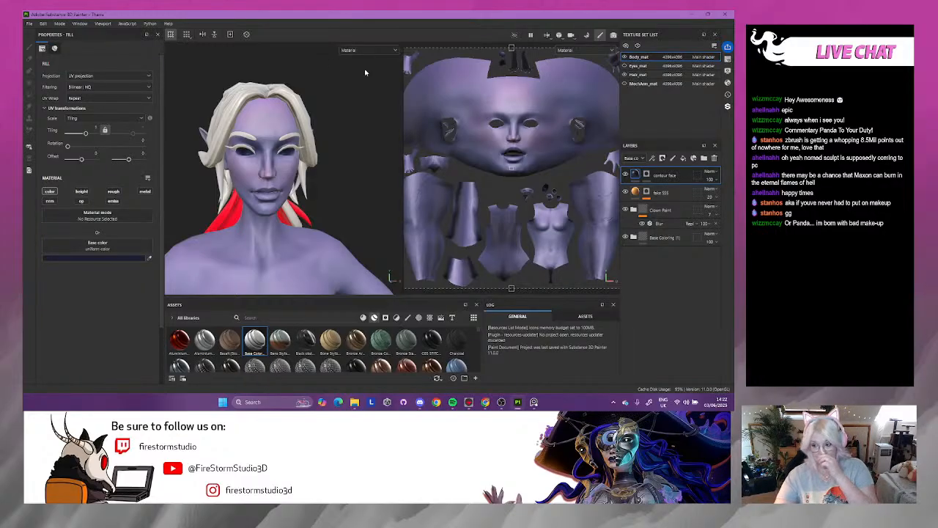
- Add a Paint effect to the contour face layer's mask
{"action": "left_click", "coordinate": [646, 174]}
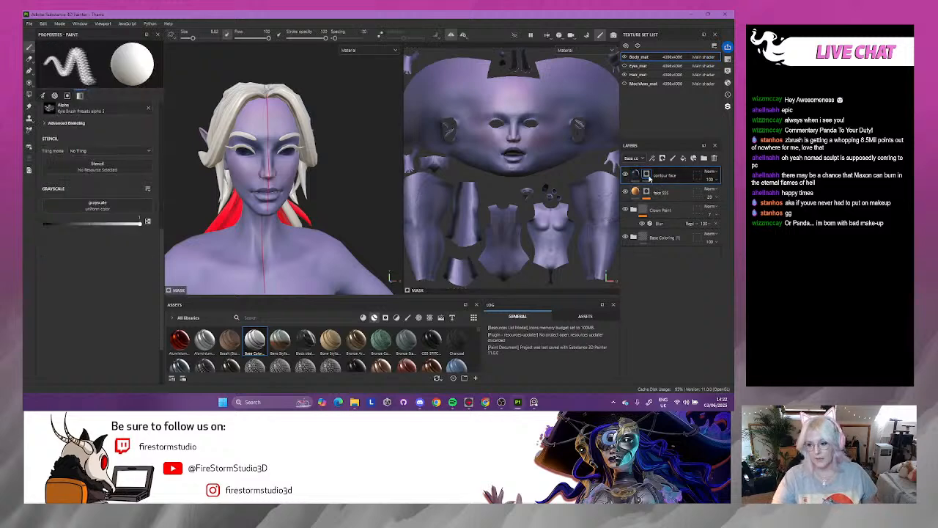
{"action": "right_click", "coordinate": [638, 179]}
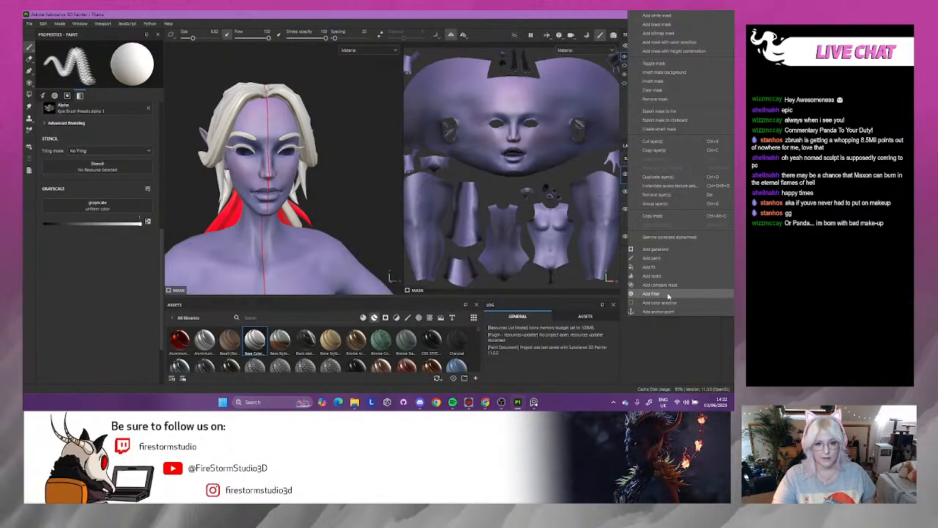
{"action": "left_click", "coordinate": [653, 258]}
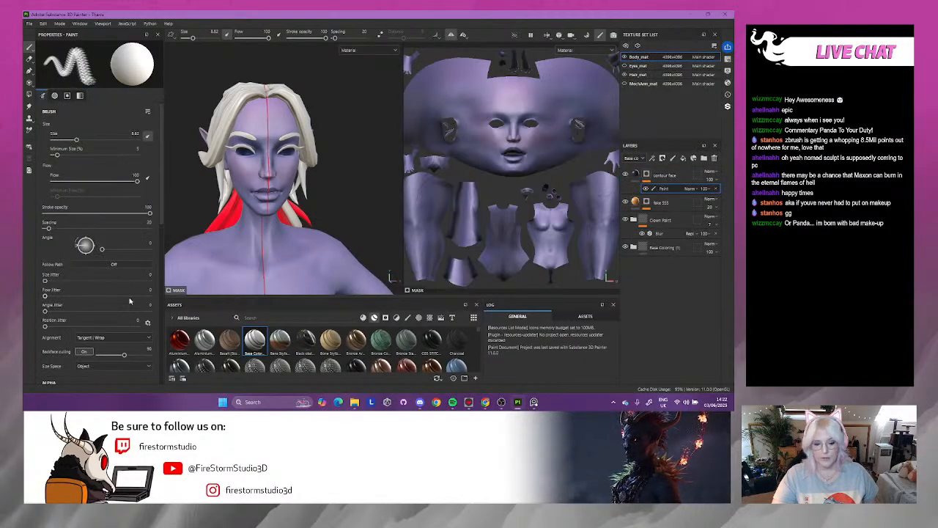
- Try dark contour strokes across the cheeks on the contour face mask with the textured brush, then undo them
{"action": "scroll", "coordinate": [89, 282], "scroll_direction": "down", "scroll_amount": 3}
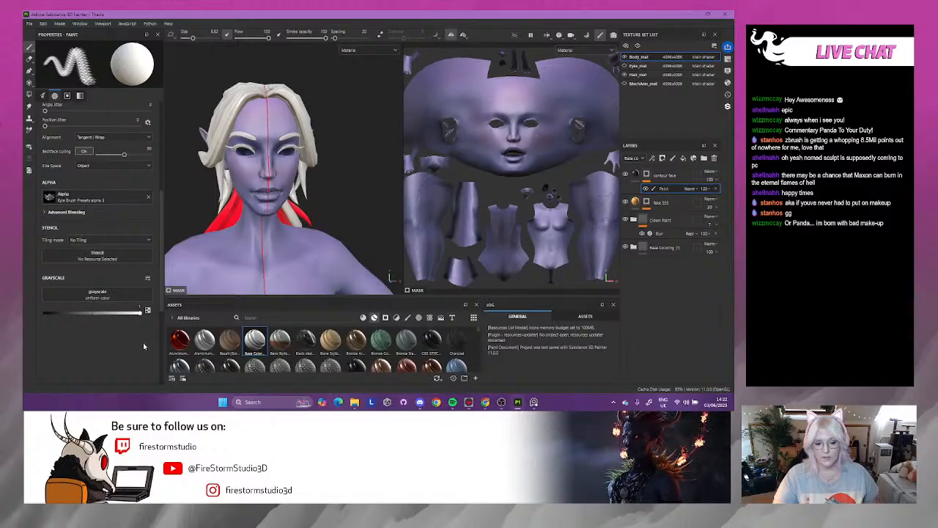
{"action": "scroll", "coordinate": [142, 348], "scroll_direction": "up", "scroll_amount": 1}
{"action": "scroll", "coordinate": [338, 197], "scroll_direction": "up", "scroll_amount": 3}
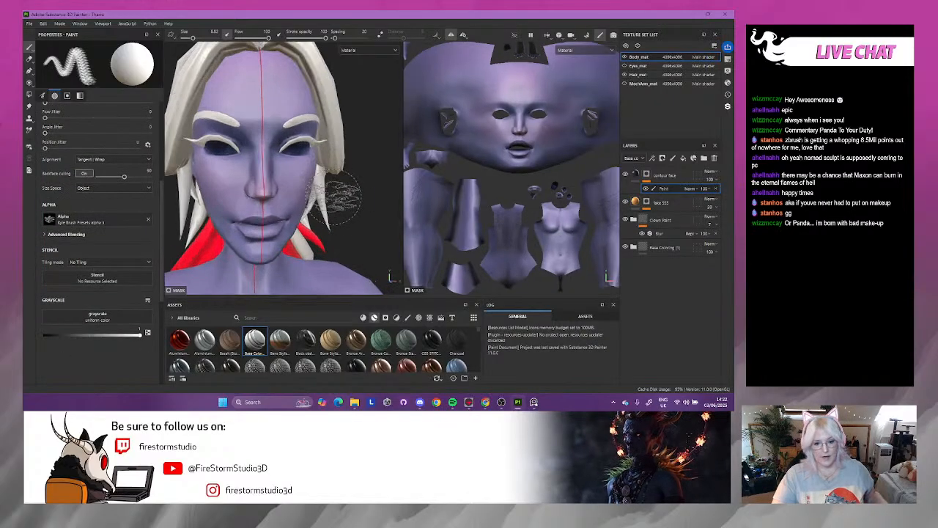
{"action": "mouse_move", "coordinate": [336, 196]}
{"action": "left_mouse_down", "text": "alt"}
{"action": "mouse_move", "coordinate": [331, 206]}
{"action": "mouse_move", "coordinate": [341, 187]}
{"action": "mouse_move", "coordinate": [316, 212]}
{"action": "mouse_move", "coordinate": [334, 192]}
{"action": "left_mouse_up", "text": "alt"}
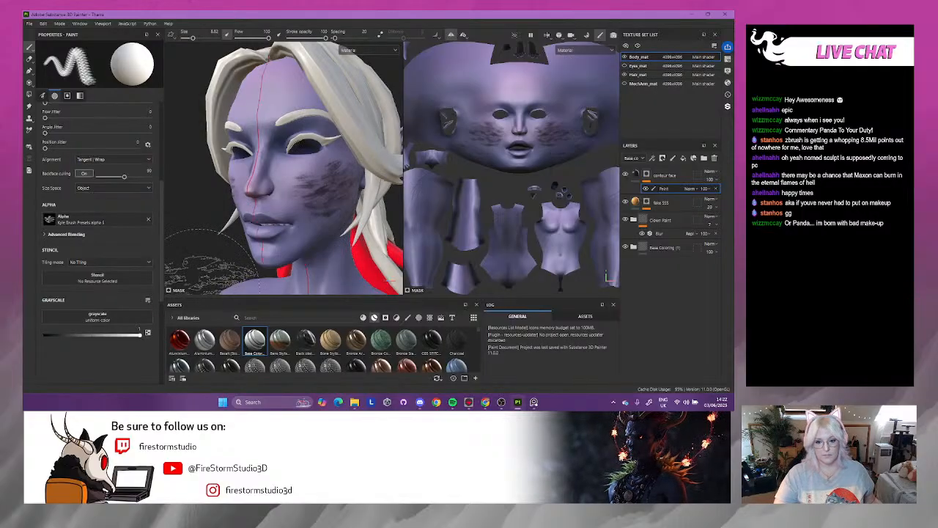
{"action": "key", "text": "ctrl+z"}
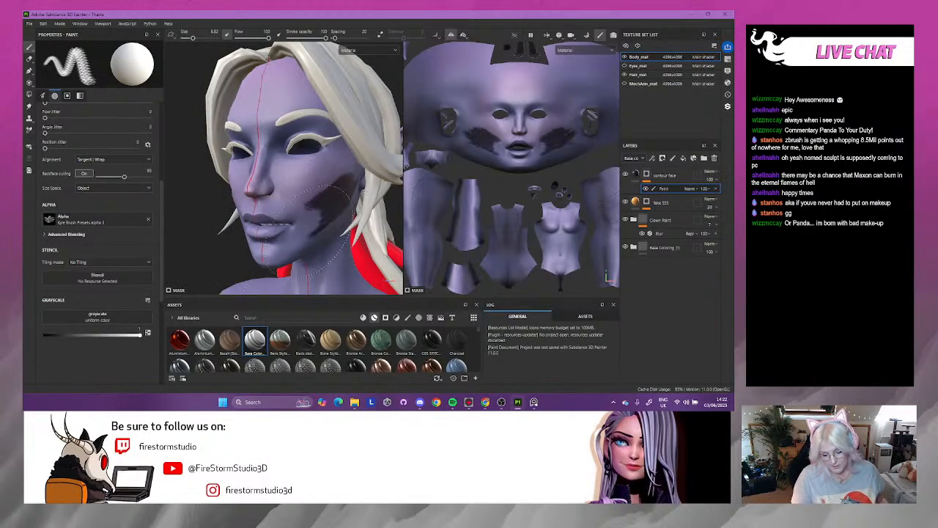
{"action": "left_click_drag", "start_coordinate": [198, 244], "coordinate": [236, 246], "text": "alt"}
{"action": "key", "text": "ctrl+z"}
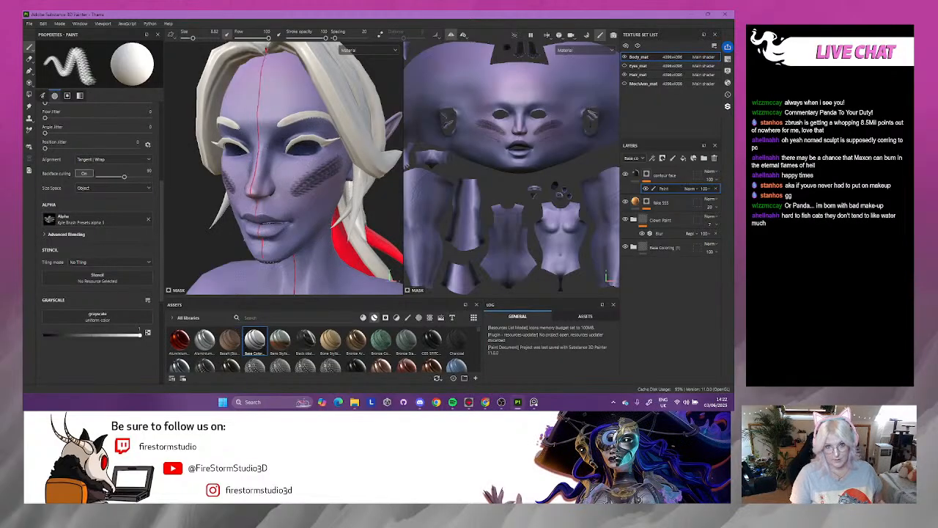
{"action": "key", "text": "ctrl+z"}
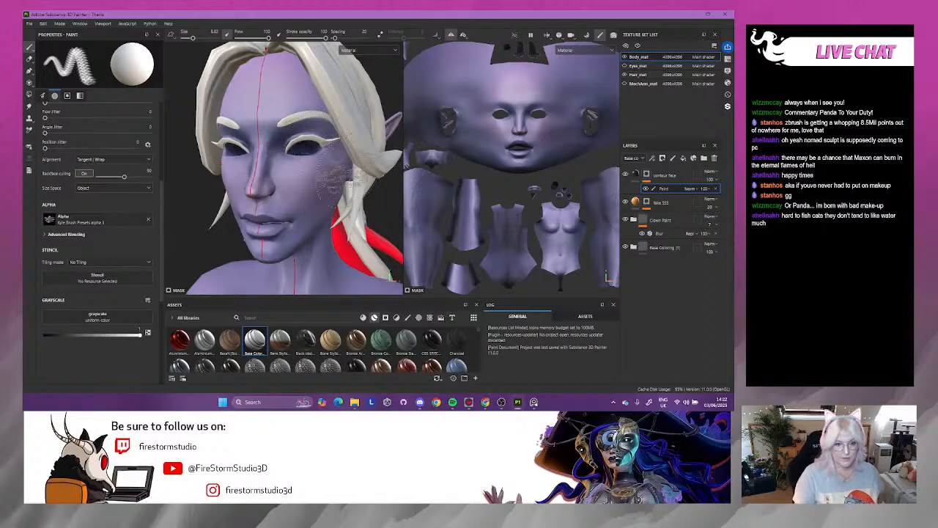
- Hide the Hair_mat texture set and paint dark contour strokes under the cheekbones and along the jawline
{"action": "left_click_drag", "start_coordinate": [387, 202], "coordinate": [311, 181], "text": "alt"}
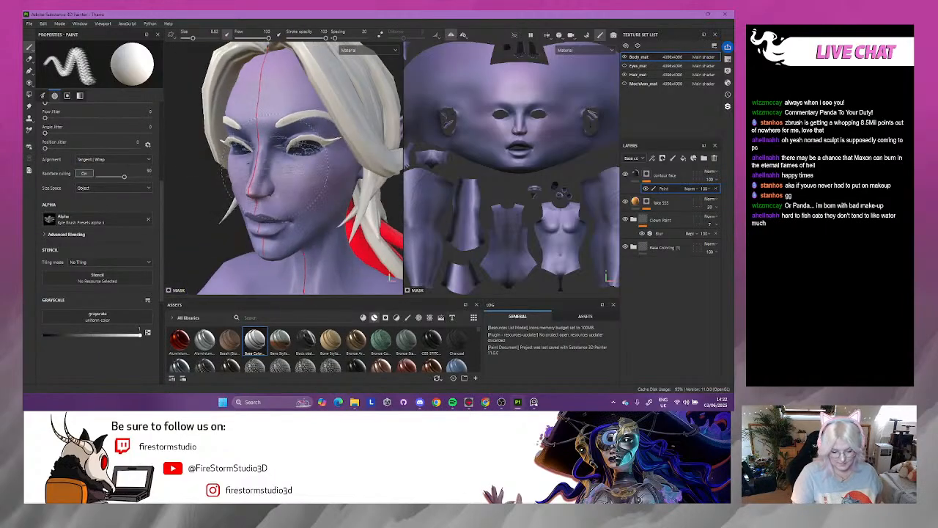
{"action": "left_click_drag", "start_coordinate": [378, 199], "coordinate": [279, 162], "text": "alt"}
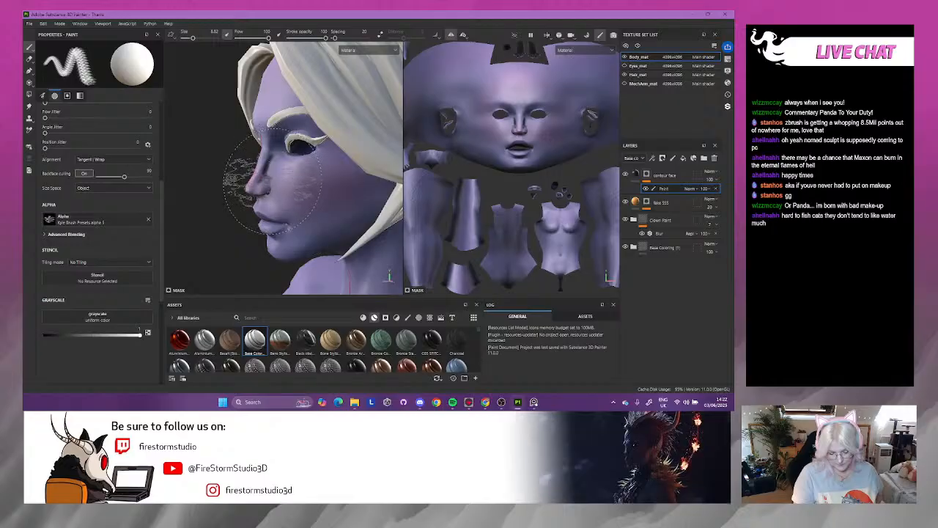
{"action": "left_click_drag", "start_coordinate": [287, 251], "coordinate": [280, 239], "text": "alt"}
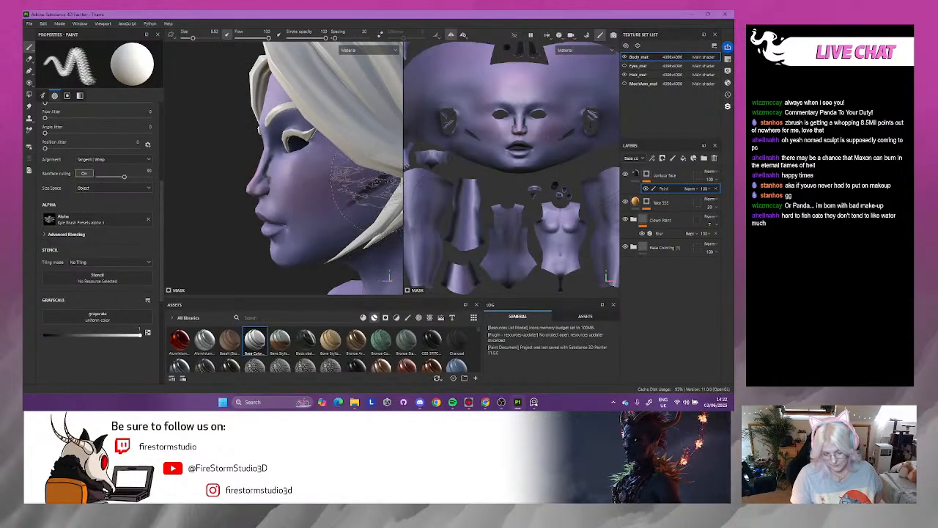
{"action": "left_click", "coordinate": [624, 75]}
{"action": "mouse_move", "coordinate": [246, 209]}
{"action": "left_mouse_down", "text": "alt"}
{"action": "mouse_move", "coordinate": [199, 183]}
{"action": "mouse_move", "coordinate": [180, 187]}
{"action": "left_mouse_up", "text": "alt"}
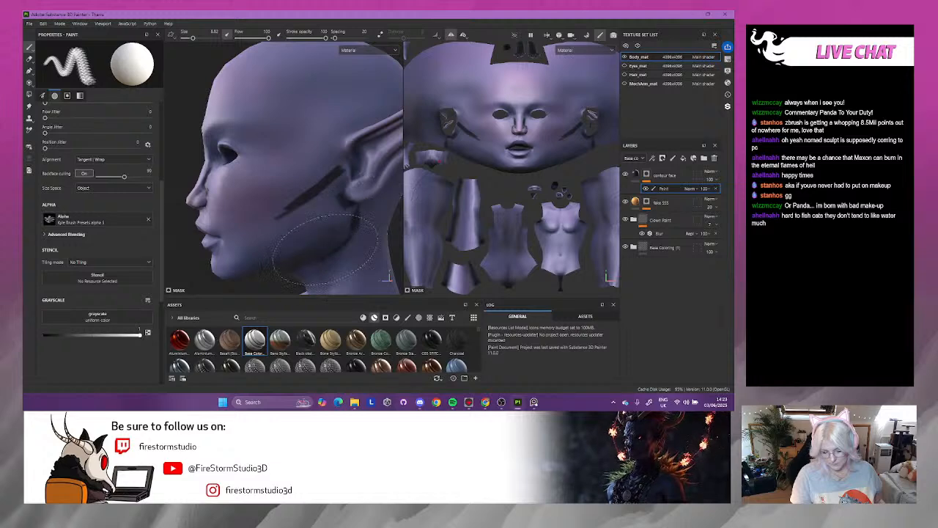
- Continue the dark contour along the underside of the jaw and chin, checking it on both sides of the head
{"action": "mouse_move", "coordinate": [344, 253]}
{"action": "left_mouse_down", "text": "alt"}
{"action": "mouse_move", "coordinate": [271, 271]}
{"action": "mouse_move", "coordinate": [315, 220]}
{"action": "mouse_move", "coordinate": [360, 111]}
{"action": "mouse_move", "coordinate": [264, 106]}
{"action": "left_mouse_up", "text": "alt"}
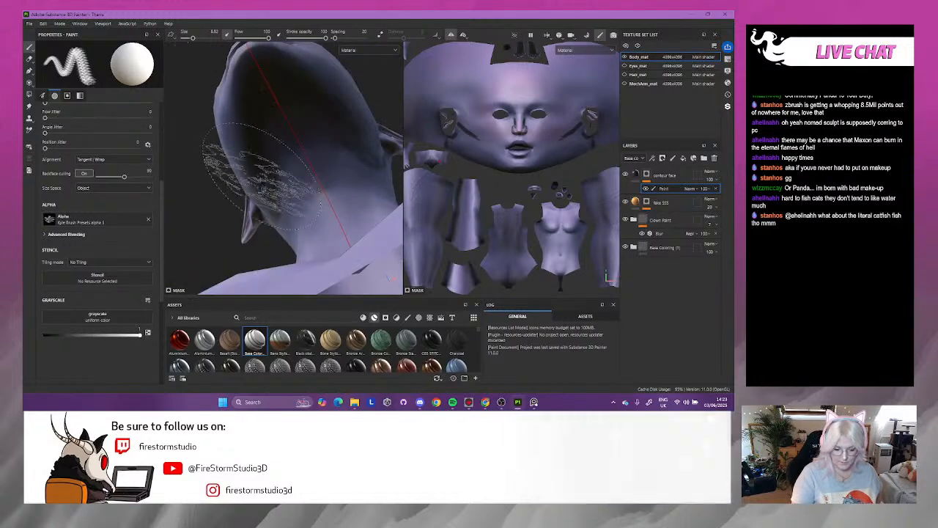
{"action": "mouse_move", "coordinate": [315, 224]}
{"action": "left_mouse_down", "text": "alt"}
{"action": "mouse_move", "coordinate": [255, 261]}
{"action": "mouse_move", "coordinate": [195, 169]}
{"action": "mouse_move", "coordinate": [313, 247]}
{"action": "left_mouse_up", "text": "alt"}
{"action": "middle_click_drag", "start_coordinate": [312, 247], "coordinate": [328, 146], "text": "alt"}
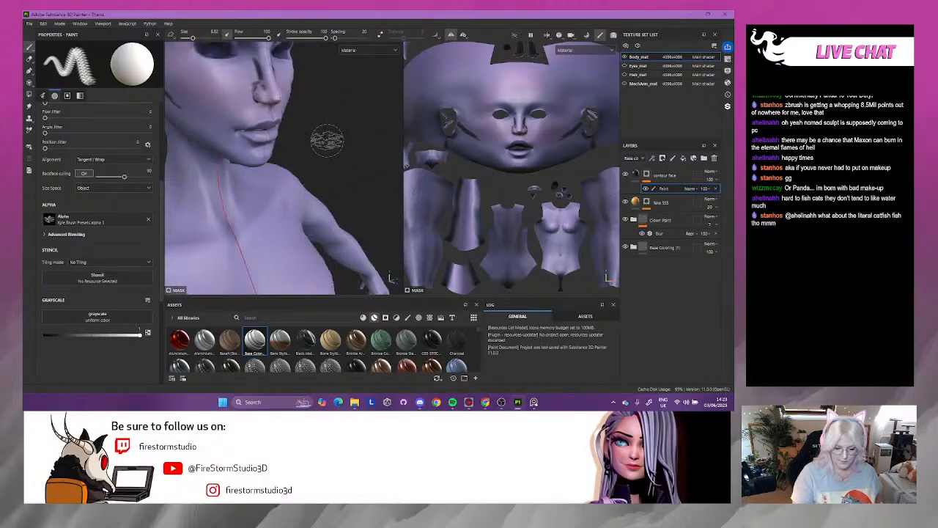
{"action": "left_click_drag", "start_coordinate": [319, 121], "coordinate": [374, 251], "text": "alt"}
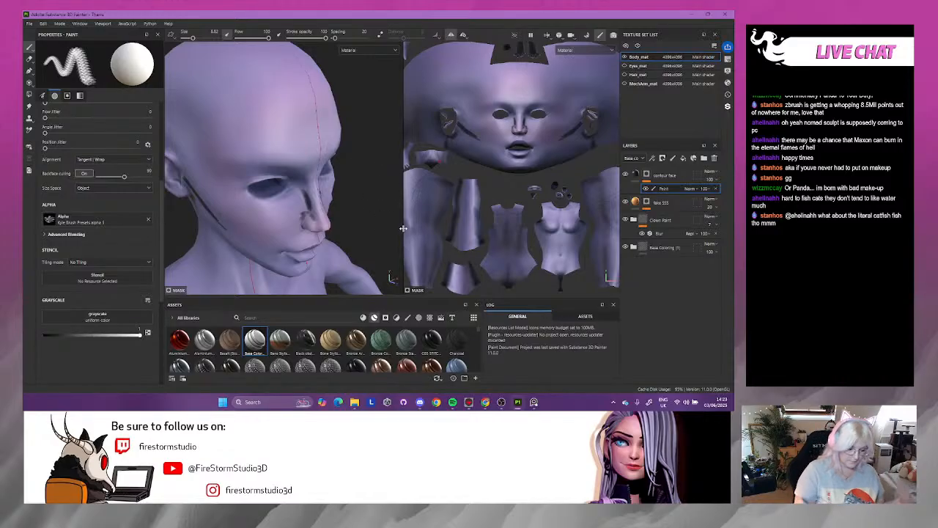
{"action": "left_click_drag", "start_coordinate": [359, 167], "coordinate": [418, 140], "text": "alt"}
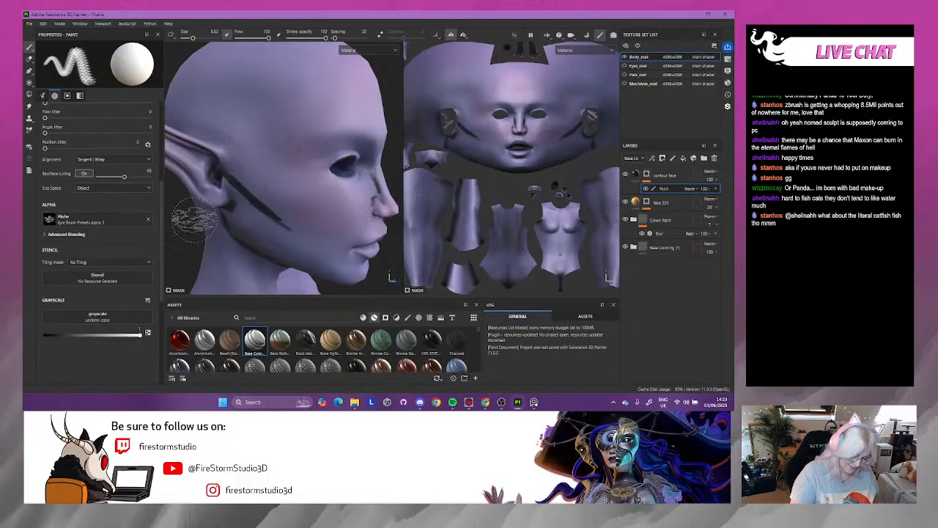
{"action": "scroll", "coordinate": [218, 150], "scroll_direction": "up", "scroll_amount": 2}
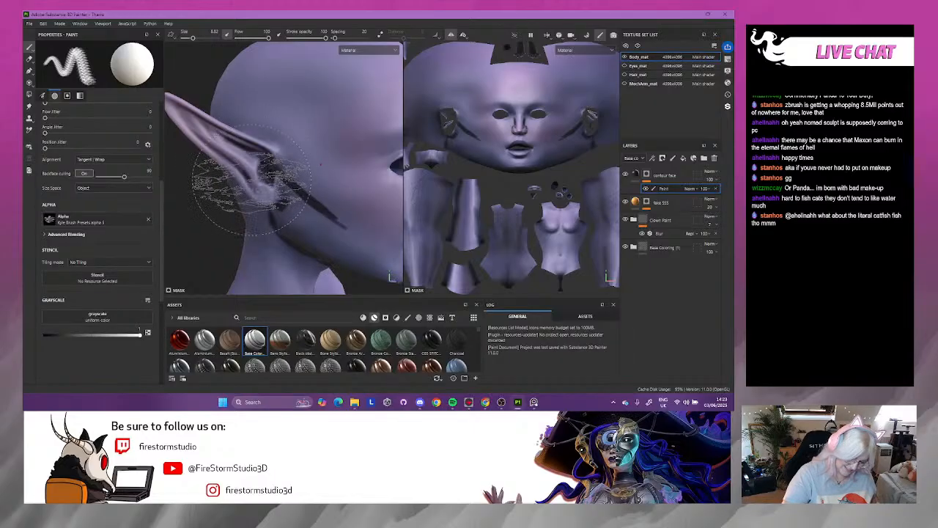
{"action": "scroll", "coordinate": [213, 236], "scroll_direction": "down", "scroll_amount": 3}
{"action": "left_click_drag", "start_coordinate": [230, 242], "coordinate": [158, 163], "text": "alt"}
{"action": "mouse_move", "coordinate": [368, 165]}
{"action": "left_mouse_down", "text": "alt"}
{"action": "mouse_move", "coordinate": [303, 115]}
{"action": "mouse_move", "coordinate": [255, 129]}
{"action": "mouse_move", "coordinate": [311, 131]}
{"action": "mouse_move", "coordinate": [327, 119]}
{"action": "left_mouse_up", "text": "alt"}
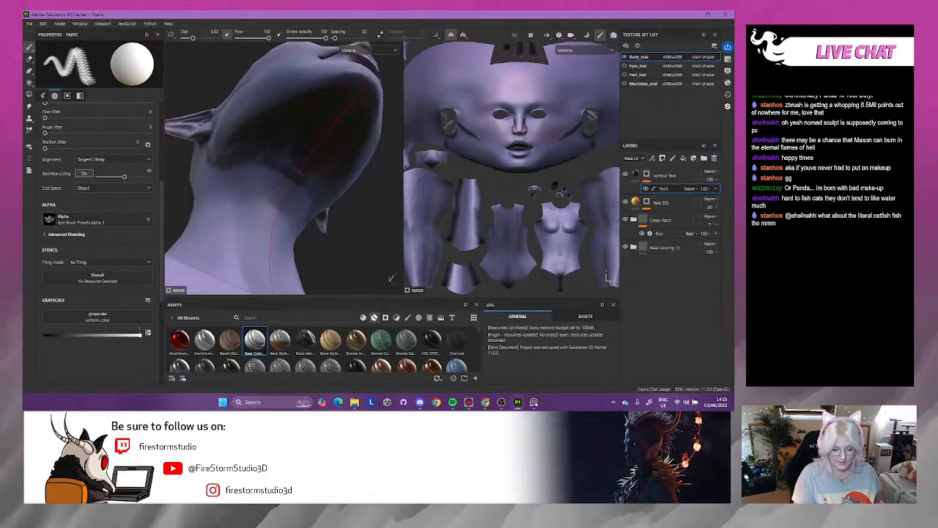
{"action": "left_click_drag", "start_coordinate": [288, 150], "coordinate": [392, 150], "text": "alt"}
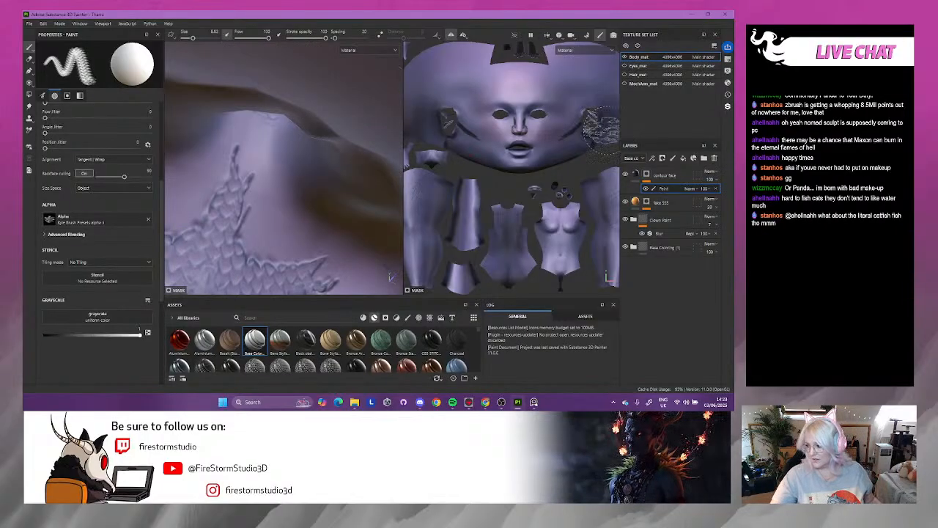
- Extend the cheekbone contour with a stroke running from the ear toward the corner of the mouth
{"action": "scroll", "coordinate": [560, 119], "scroll_direction": "down", "scroll_amount": 3}
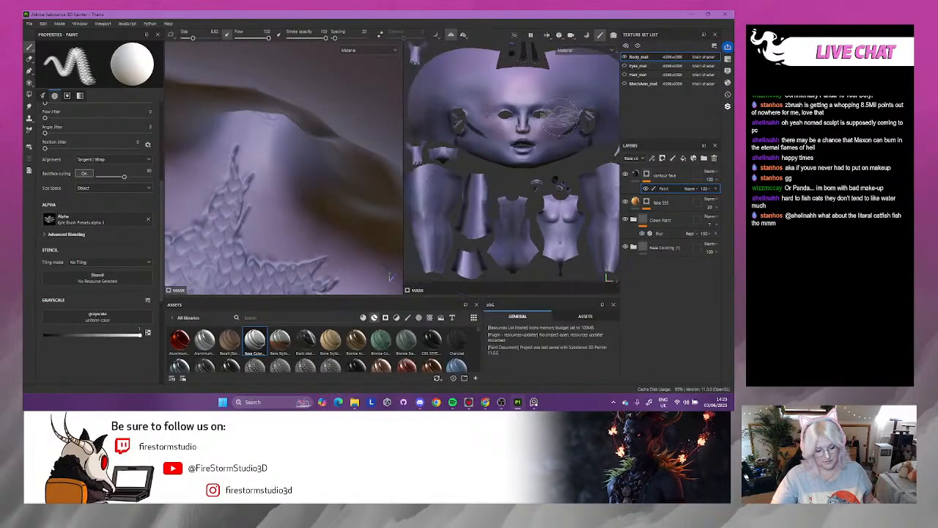
{"action": "scroll", "coordinate": [314, 127], "scroll_direction": "down", "scroll_amount": 2}
{"action": "scroll", "coordinate": [294, 141], "scroll_direction": "up", "scroll_amount": 6}
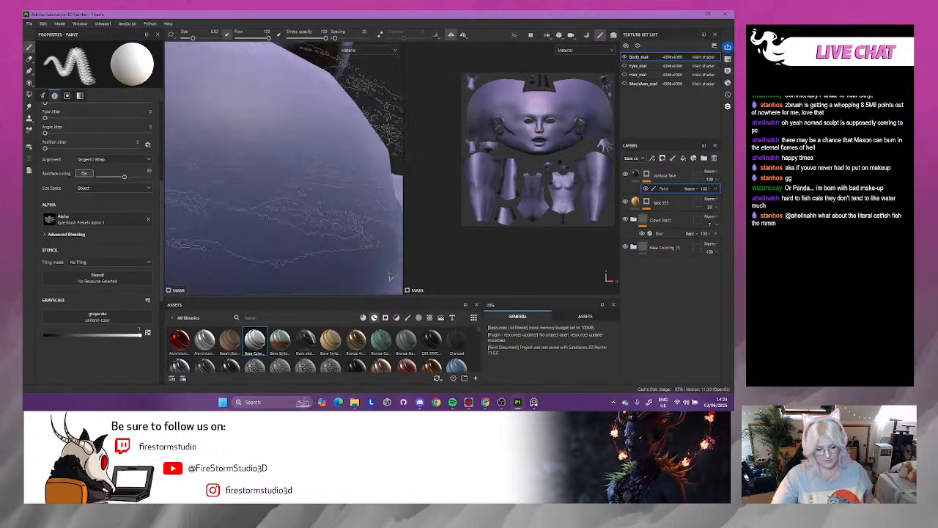
{"action": "left_click_drag", "start_coordinate": [293, 141], "coordinate": [216, 253], "text": "alt"}
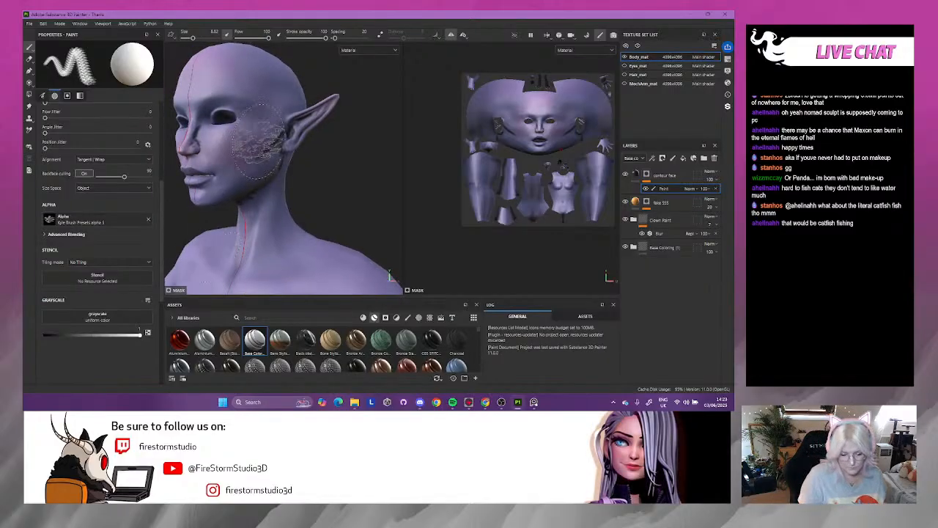
{"action": "mouse_move", "coordinate": [271, 156]}
{"action": "left_mouse_down"}
{"action": "mouse_move", "coordinate": [238, 163]}
{"action": "mouse_move", "coordinate": [249, 168]}
{"action": "left_mouse_up"}
{"action": "left_click_drag", "start_coordinate": [317, 169], "coordinate": [334, 111], "text": "alt"}
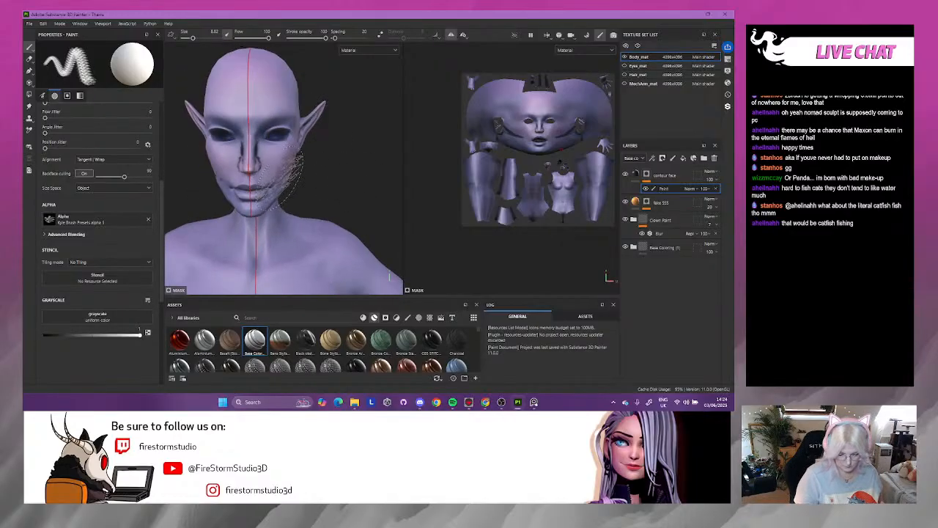
{"action": "mouse_move", "coordinate": [329, 174]}
{"action": "left_mouse_down", "text": "alt"}
{"action": "mouse_move", "coordinate": [342, 168]}
{"action": "mouse_move", "coordinate": [322, 167]}
{"action": "left_mouse_up", "text": "alt"}
- Paint dark contour strokes down the front of the neck, along the collarbones and on the upper chest
{"action": "left_click_drag", "start_coordinate": [267, 204], "coordinate": [253, 244]}
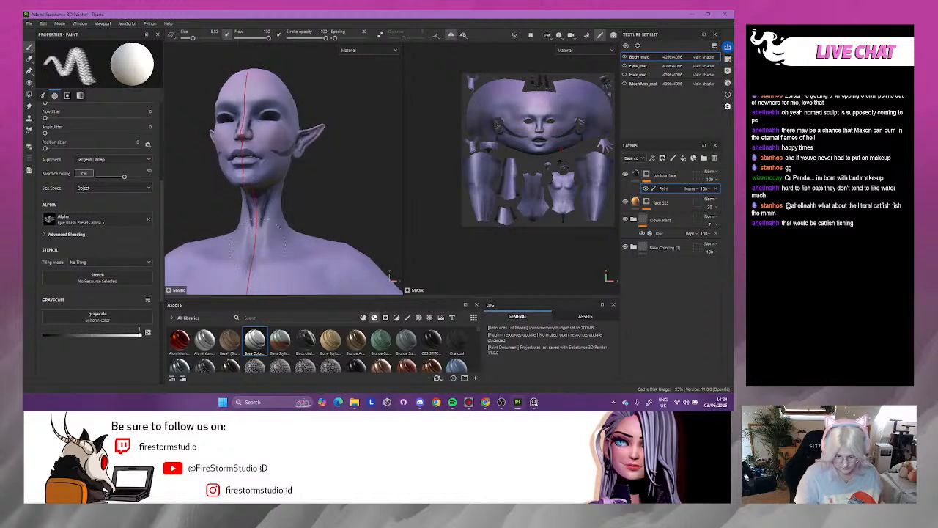
{"action": "mouse_move", "coordinate": [346, 156]}
{"action": "left_mouse_down", "text": "alt"}
{"action": "mouse_move", "coordinate": [335, 210]}
{"action": "mouse_move", "coordinate": [367, 209]}
{"action": "mouse_move", "coordinate": [387, 165]}
{"action": "left_mouse_up", "text": "alt"}
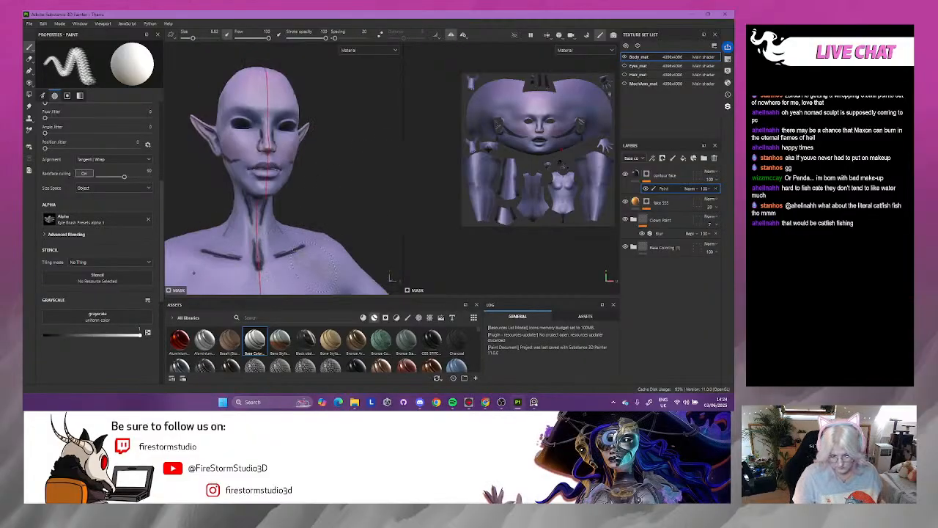
{"action": "mouse_move", "coordinate": [312, 253]}
{"action": "left_mouse_down", "text": "alt"}
{"action": "mouse_move", "coordinate": [373, 210]}
{"action": "mouse_move", "coordinate": [358, 218]}
{"action": "mouse_move", "coordinate": [350, 157]}
{"action": "mouse_move", "coordinate": [364, 157]}
{"action": "mouse_move", "coordinate": [338, 170]}
{"action": "left_mouse_up", "text": "alt"}
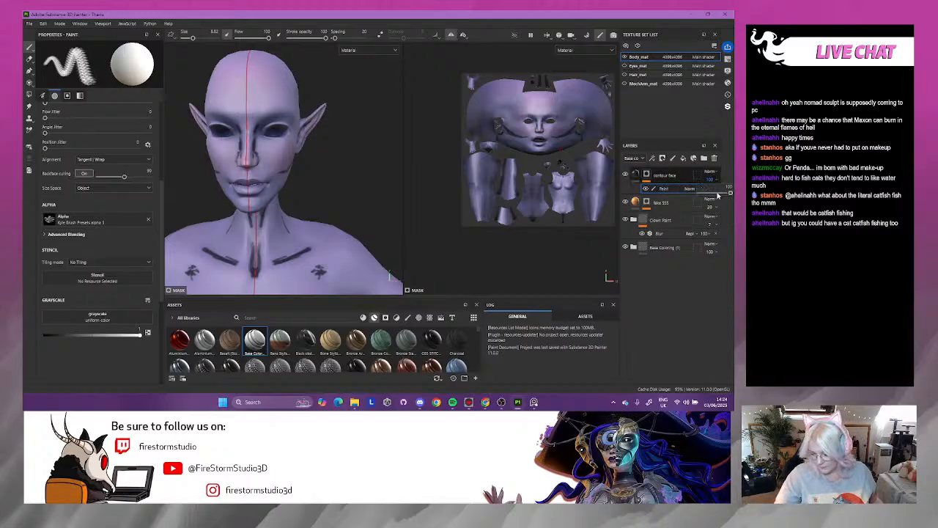
- Lower the contour face layer's opacity to just under 50 and add a Blur filter to its mask with intensity about 2.4
{"action": "left_click", "coordinate": [713, 194]}
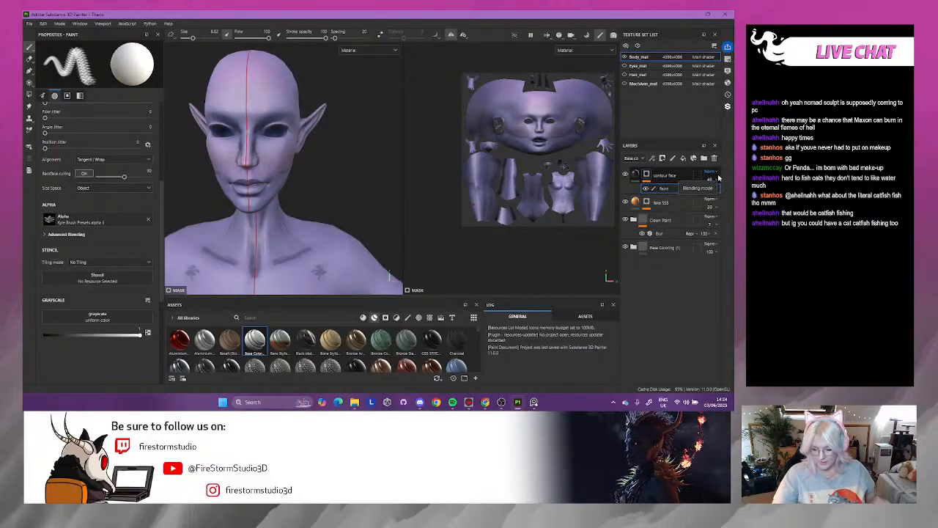
{"action": "right_click", "coordinate": [646, 177]}
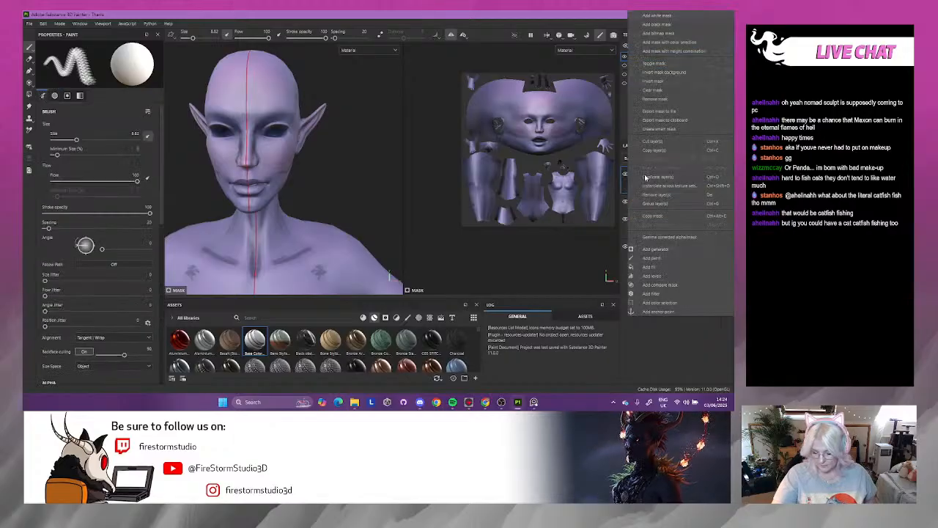
{"action": "left_click", "coordinate": [651, 294]}
{"action": "left_click", "coordinate": [100, 69]}
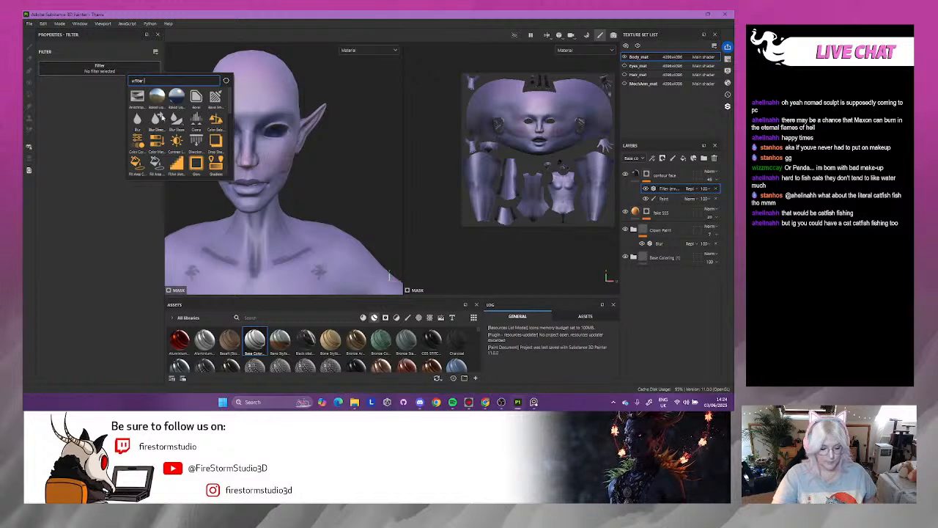
{"action": "left_click", "coordinate": [137, 121]}
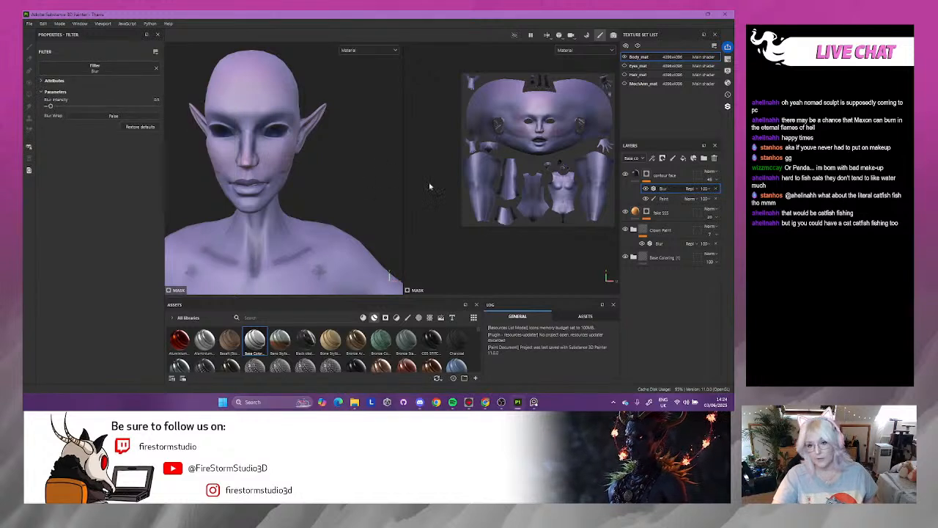
{"action": "left_click_drag", "start_coordinate": [48, 108], "coordinate": [60, 108]}
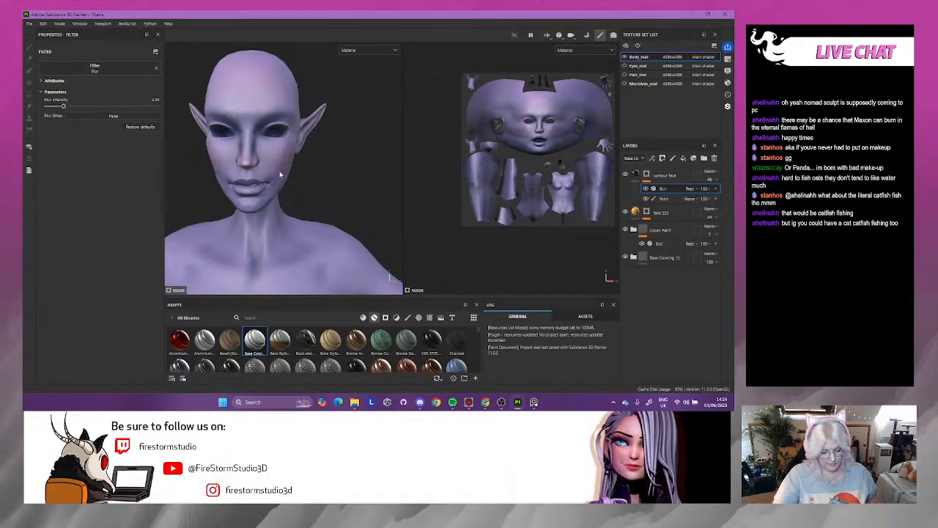
- Lighten the contour face fill's base color from dark navy to a medium muted blue
{"action": "left_click_drag", "start_coordinate": [253, 177], "coordinate": [352, 241], "text": "alt"}
{"action": "left_click_drag", "start_coordinate": [298, 225], "coordinate": [283, 231], "text": "alt"}
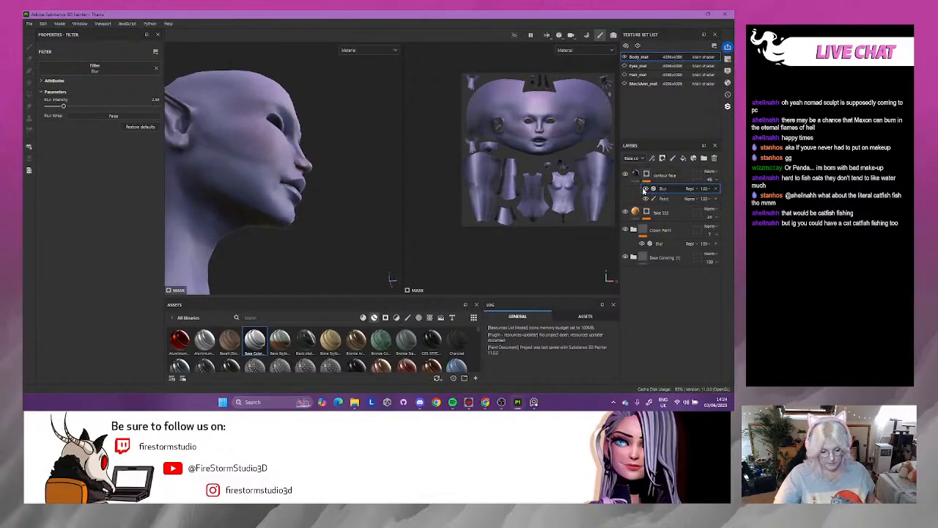
{"action": "left_click_drag", "start_coordinate": [390, 190], "coordinate": [203, 222], "text": "alt"}
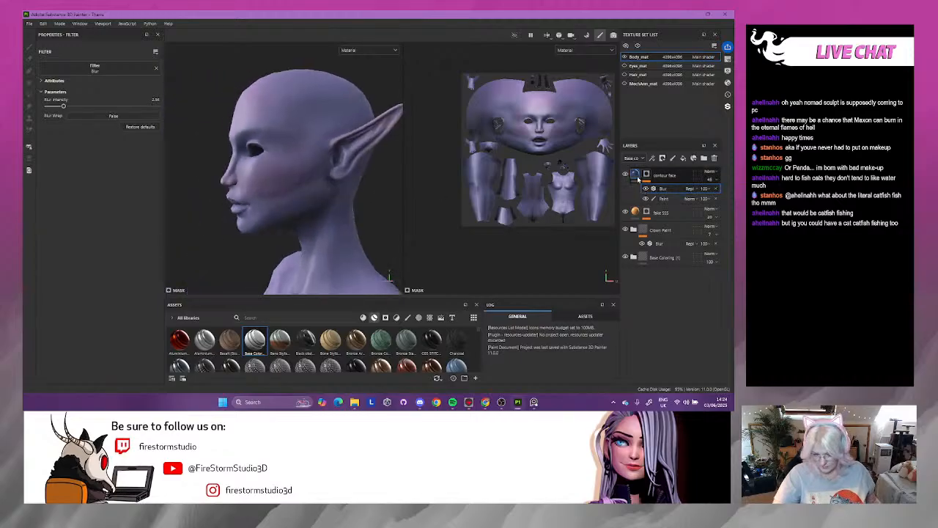
{"action": "left_click", "coordinate": [635, 175]}
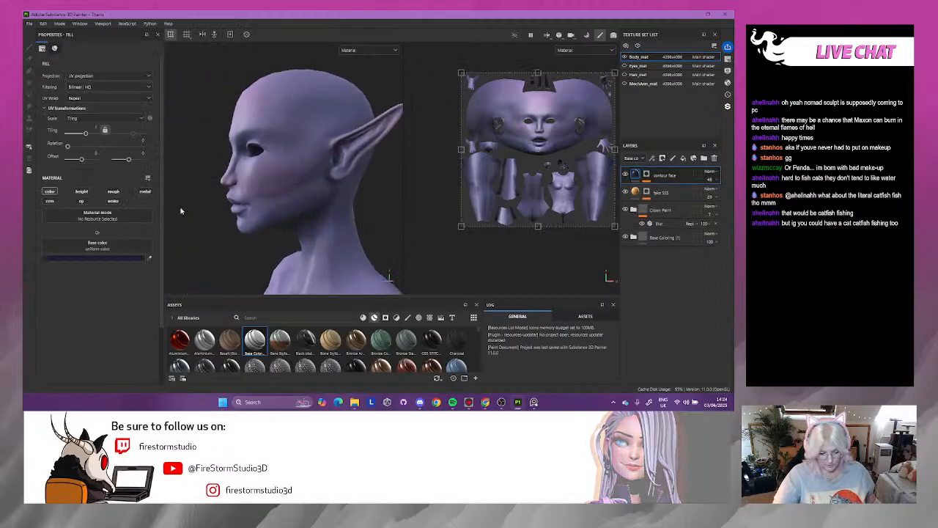
{"action": "left_click", "coordinate": [95, 257]}
{"action": "left_click", "coordinate": [197, 335]}
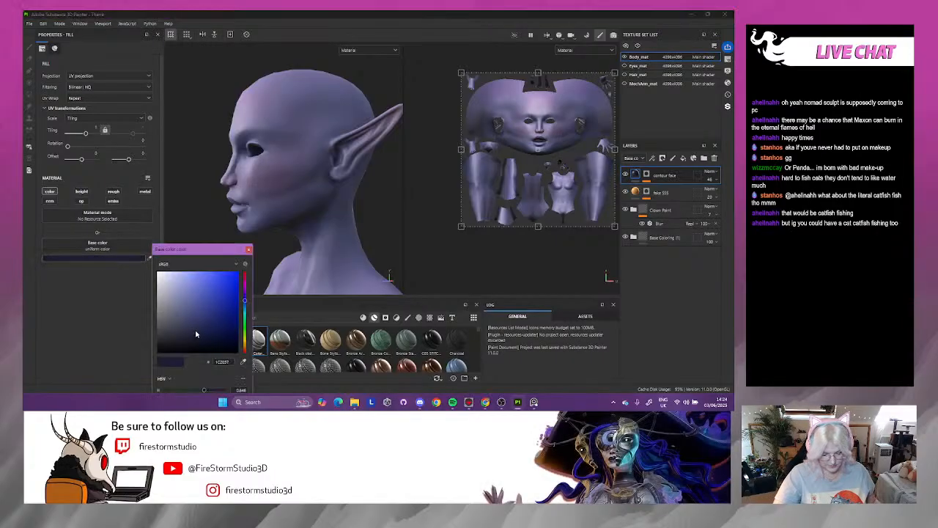
{"action": "left_click_drag", "start_coordinate": [192, 324], "coordinate": [191, 316]}
{"action": "left_click", "coordinate": [249, 250]}
{"action": "left_click_drag", "start_coordinate": [290, 271], "coordinate": [344, 209], "text": "alt"}
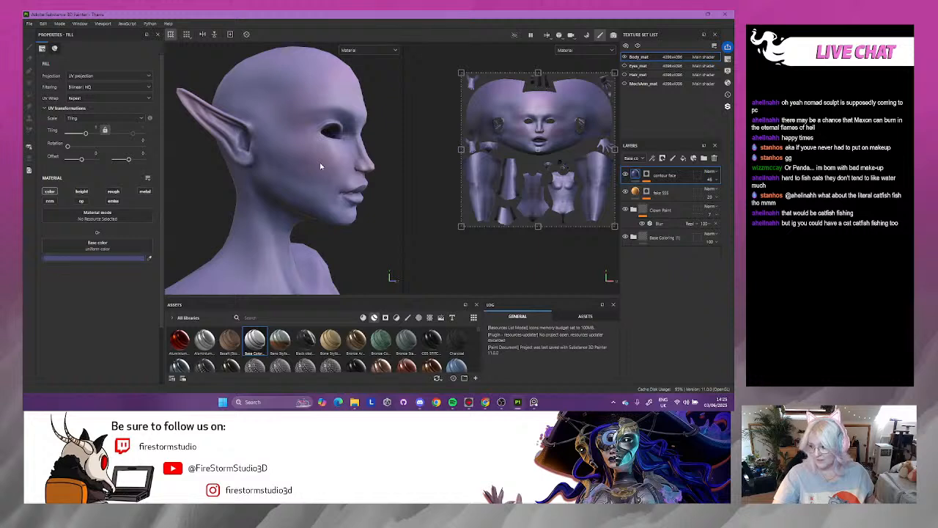
- Lower the contour face layer's opacity to about 29 and review the softened contours around the head and shoulders
{"action": "middle_click_drag", "start_coordinate": [323, 166], "coordinate": [345, 132], "text": "alt"}
{"action": "left_click_drag", "start_coordinate": [716, 193], "coordinate": [708, 194]}
{"action": "scroll", "coordinate": [283, 177], "scroll_direction": "down", "scroll_amount": 3}
{"action": "left_click_drag", "start_coordinate": [283, 176], "coordinate": [228, 184], "text": "alt"}
{"action": "right_click_drag", "start_coordinate": [228, 184], "coordinate": [363, 226], "text": "alt"}
{"action": "right_click_drag", "start_coordinate": [291, 181], "coordinate": [241, 192], "text": "shift"}
{"action": "left_click_drag", "start_coordinate": [241, 191], "coordinate": [390, 165], "text": "alt"}
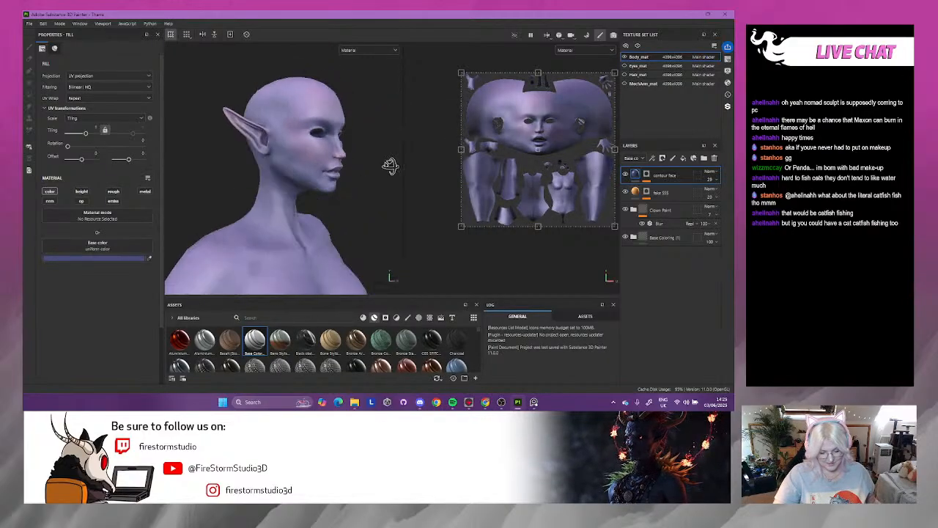
- Lower the contour face layer's opacity to 13 and check the softened contours on the face and body
{"action": "right_click_drag", "start_coordinate": [369, 140], "coordinate": [382, 165], "text": "alt"}
{"action": "left_click", "coordinate": [715, 181]}
{"action": "left_click_drag", "start_coordinate": [710, 192], "coordinate": [707, 193]}
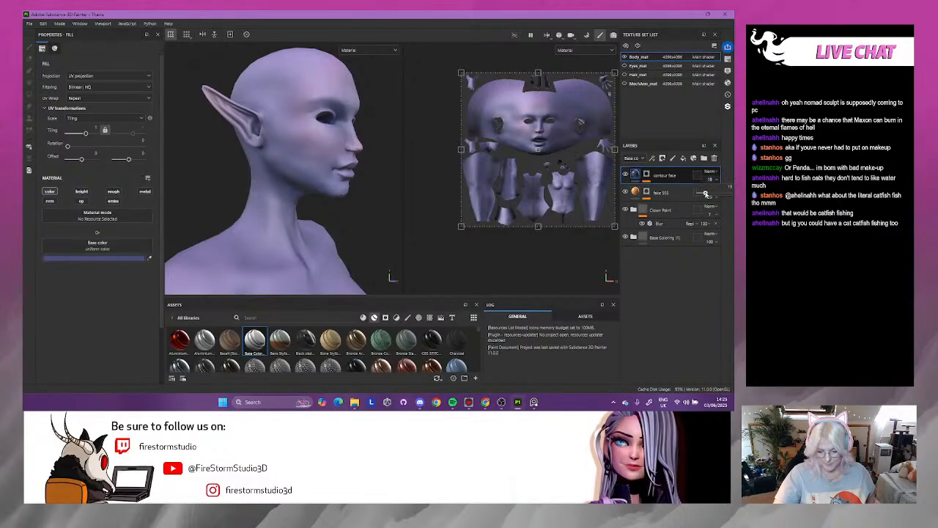
{"action": "left_click_drag", "start_coordinate": [357, 203], "coordinate": [317, 159], "text": "alt"}
{"action": "scroll", "coordinate": [340, 200], "scroll_direction": "down", "scroll_amount": 6}
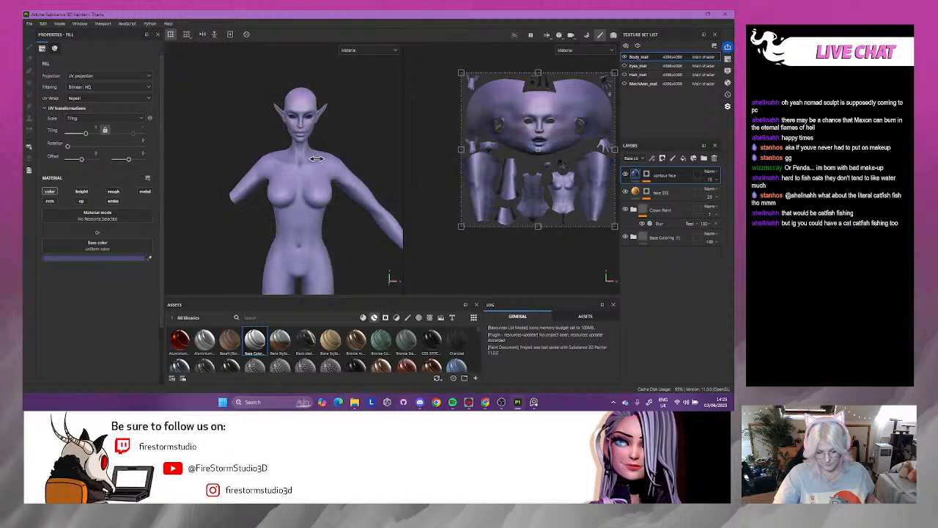
{"action": "scroll", "coordinate": [283, 206], "scroll_direction": "up", "scroll_amount": 10}
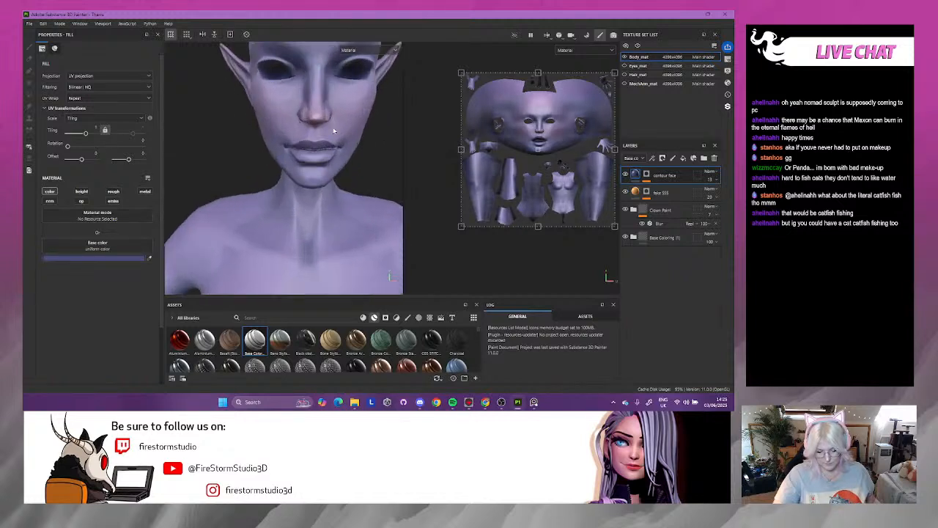
- Lower the fake SSS layer's opacity to 17
{"action": "left_click_drag", "start_coordinate": [333, 184], "coordinate": [331, 169], "text": "alt"}
{"action": "left_click", "coordinate": [717, 197]}
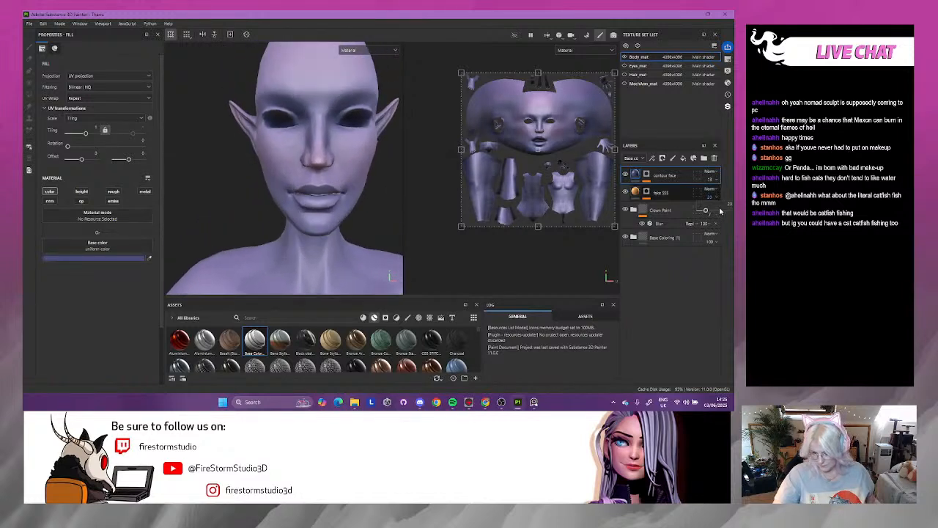
{"action": "left_click_drag", "start_coordinate": [707, 212], "coordinate": [706, 212]}
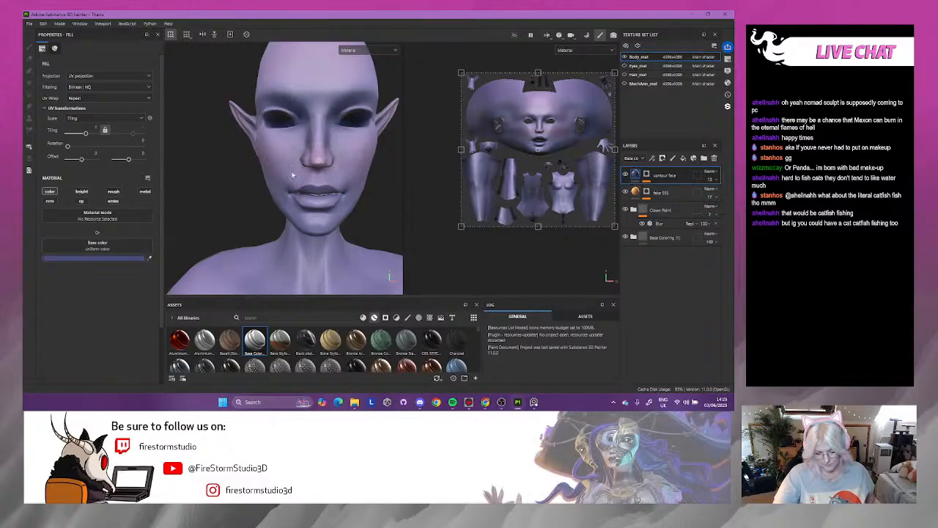
- Examine the skin tint and contours across the whole body, face, neck and chest from several angles and lighting directions
{"action": "scroll", "coordinate": [271, 178], "scroll_direction": "down", "scroll_amount": 4}
{"action": "left_click_drag", "start_coordinate": [270, 178], "coordinate": [245, 168], "text": "alt"}
{"action": "right_click_drag", "start_coordinate": [268, 177], "coordinate": [269, 177], "text": "shift"}
{"action": "scroll", "coordinate": [269, 179], "scroll_direction": "down", "scroll_amount": 4}
{"action": "middle_click_drag", "start_coordinate": [271, 223], "coordinate": [252, 140], "text": "alt"}
{"action": "left_click_drag", "start_coordinate": [293, 176], "coordinate": [253, 184], "text": "alt"}
{"action": "scroll", "coordinate": [318, 201], "scroll_direction": "down", "scroll_amount": 4}
{"action": "middle_click_drag", "start_coordinate": [253, 184], "coordinate": [299, 178], "text": "alt"}
{"action": "left_click_drag", "start_coordinate": [300, 178], "coordinate": [321, 189], "text": "alt"}
{"action": "middle_click_drag", "start_coordinate": [304, 164], "coordinate": [312, 180], "text": "alt"}
{"action": "right_click_drag", "start_coordinate": [312, 180], "coordinate": [331, 164], "text": "alt"}
{"action": "middle_click_drag", "start_coordinate": [332, 163], "coordinate": [372, 228], "text": "alt"}
{"action": "right_click_drag", "start_coordinate": [293, 168], "coordinate": [335, 184], "text": "alt"}
{"action": "middle_click_drag", "start_coordinate": [327, 175], "coordinate": [364, 214], "text": "alt"}
{"action": "right_click_drag", "start_coordinate": [287, 170], "coordinate": [394, 247], "text": "alt"}
{"action": "middle_click_drag", "start_coordinate": [286, 188], "coordinate": [284, 163], "text": "alt"}
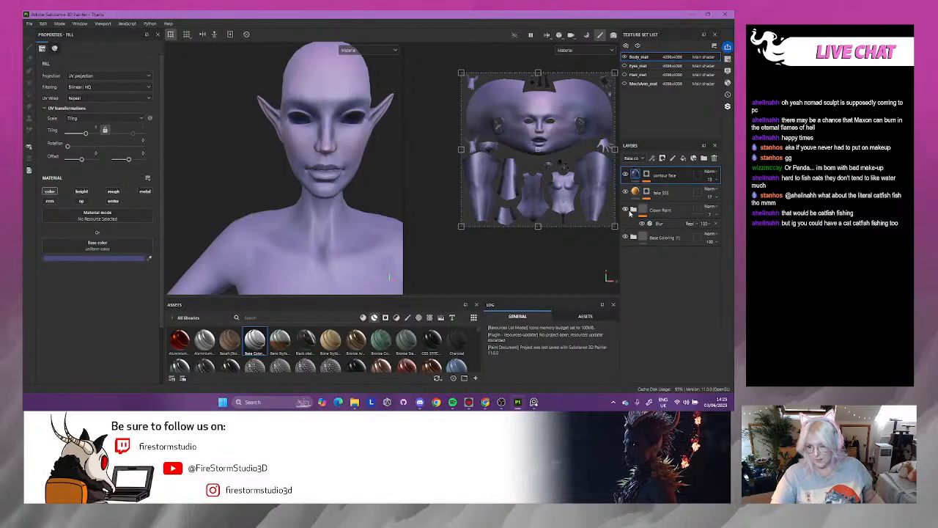
- Raise the Clown Paint group's Blur intensity to about 11 and lower the group's opacity to 4
{"action": "left_click", "coordinate": [718, 216]}
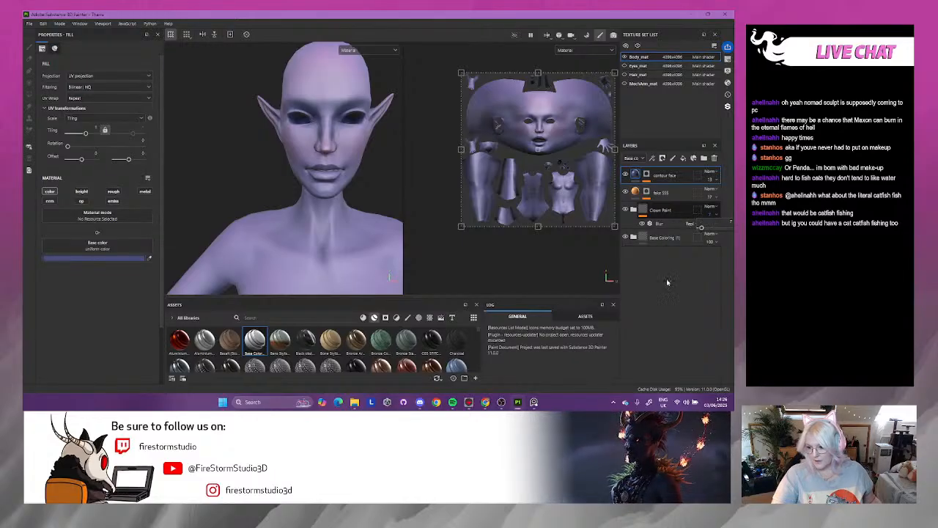
{"action": "left_click", "coordinate": [664, 224]}
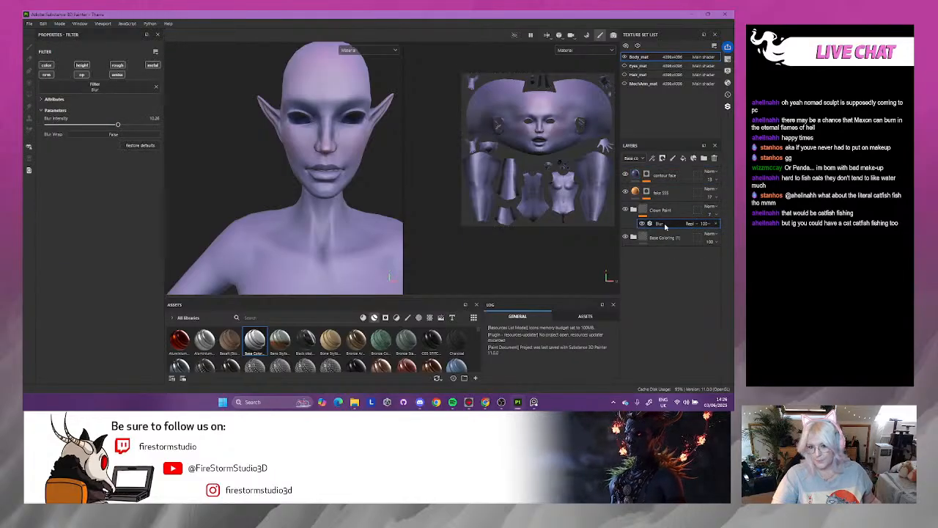
{"action": "left_click", "coordinate": [702, 224]}
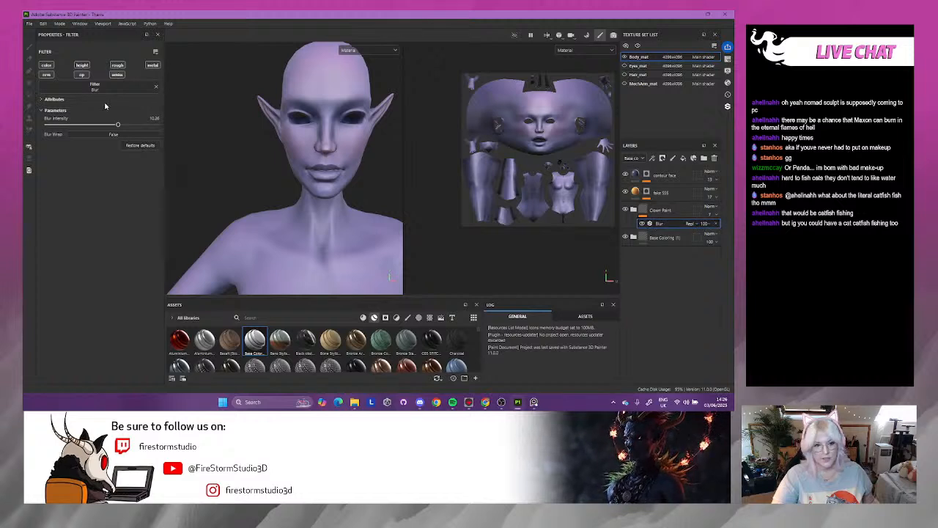
{"action": "left_click_drag", "start_coordinate": [120, 127], "coordinate": [124, 126]}
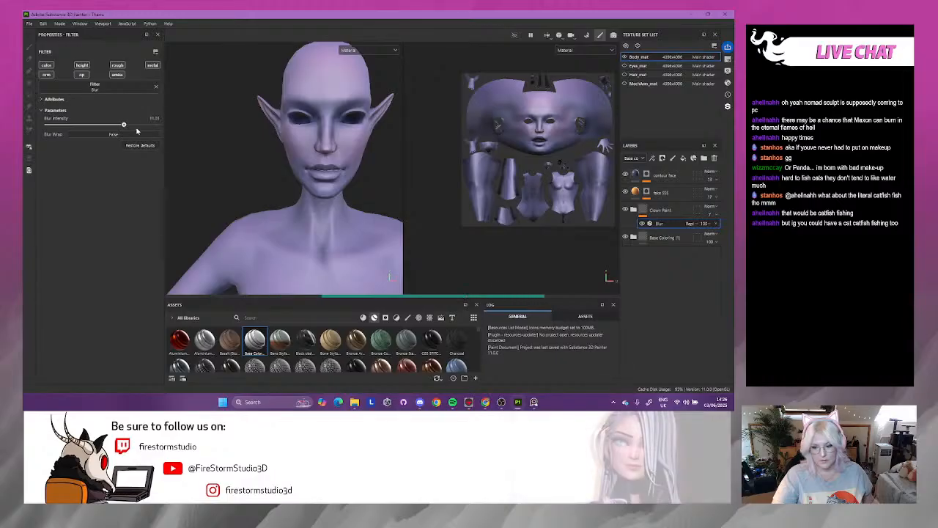
{"action": "left_click", "coordinate": [715, 223]}
{"action": "left_click_drag", "start_coordinate": [704, 227], "coordinate": [701, 228]}
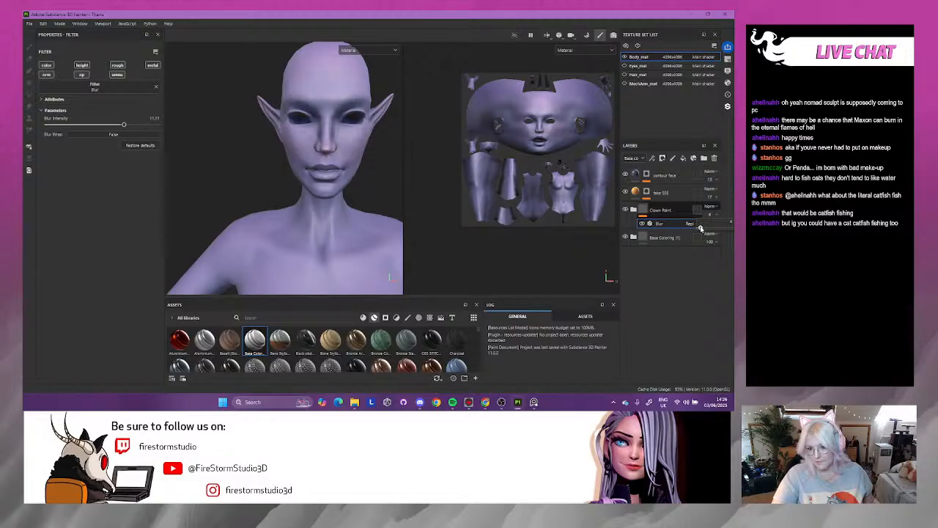
{"action": "left_click_drag", "start_coordinate": [372, 202], "coordinate": [318, 174], "text": "alt"}
{"action": "scroll", "coordinate": [317, 174], "scroll_direction": "up", "scroll_amount": 1}
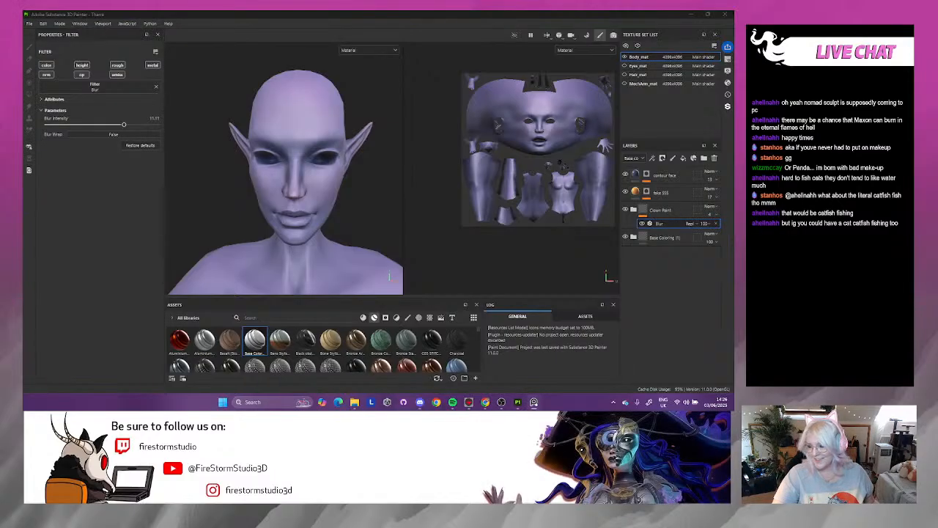
{"action": "scroll", "coordinate": [254, 174], "scroll_direction": "down", "scroll_amount": 2}
{"action": "left_click", "coordinate": [197, 128]}
{"action": "left_click_drag", "start_coordinate": [197, 128], "coordinate": [298, 160], "text": "alt"}
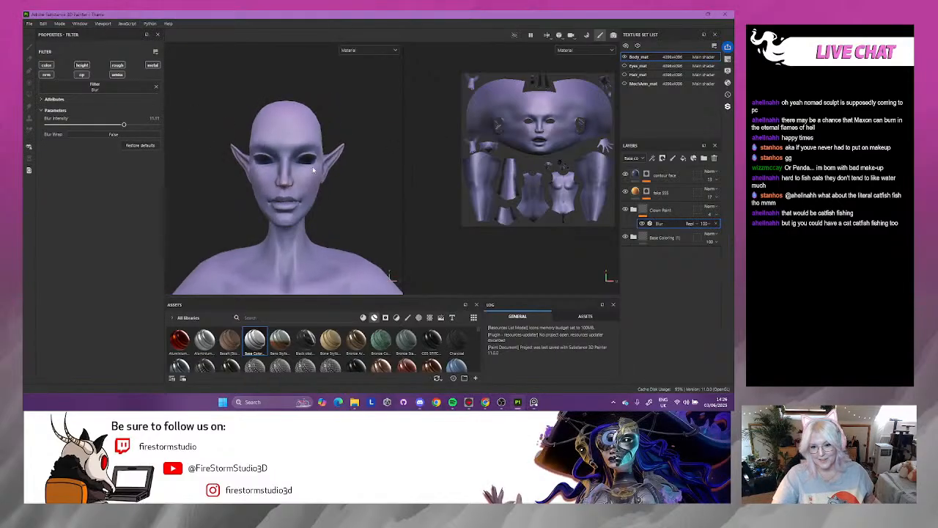
- Add a fill layer above the contour face layer and name it "dark fills"
{"action": "left_click", "coordinate": [683, 175]}
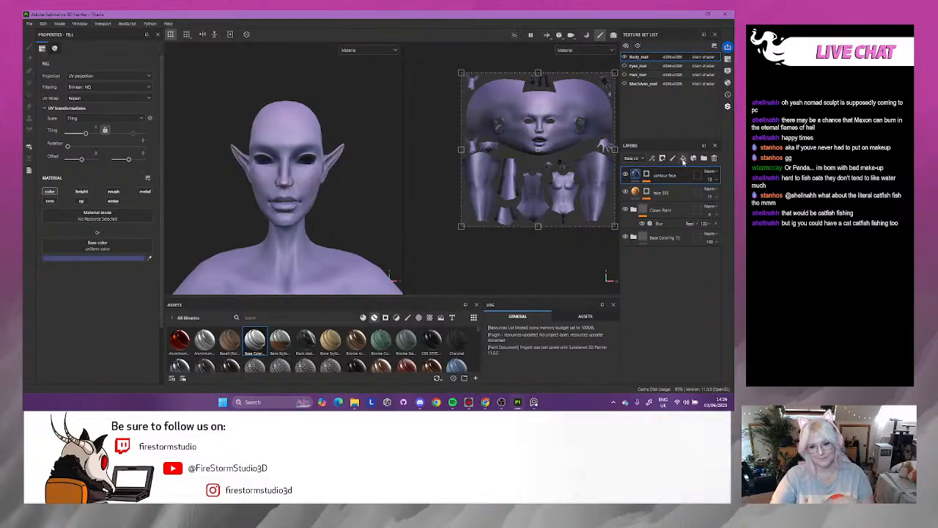
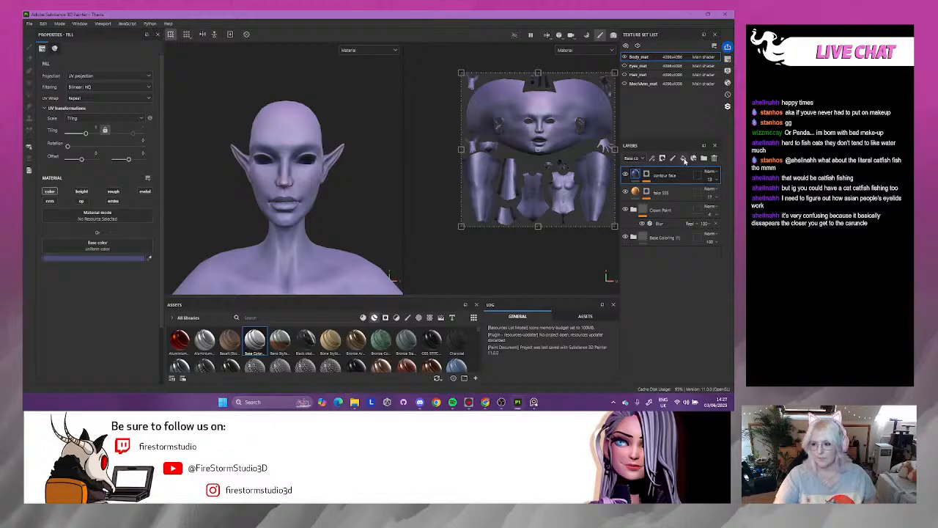
{"action": "left_click", "coordinate": [683, 158]}
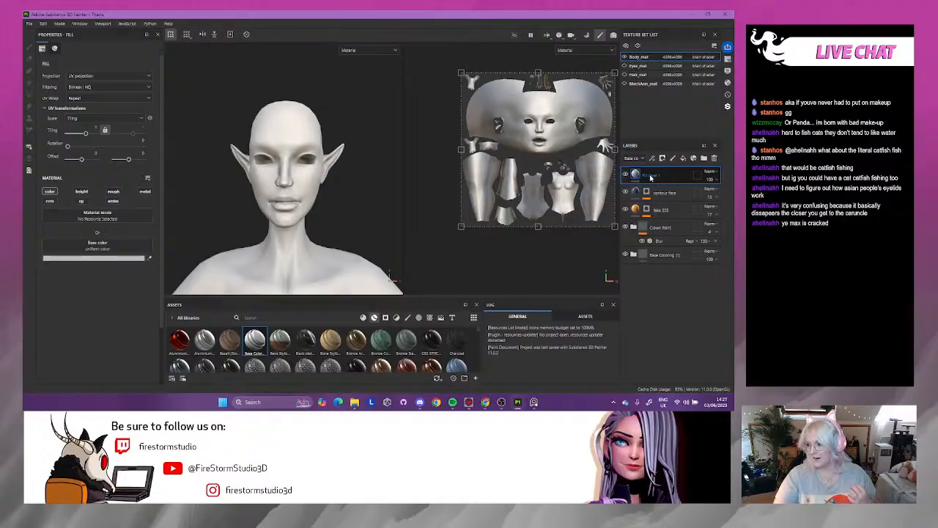
{"action": "double_click", "coordinate": [651, 175]}
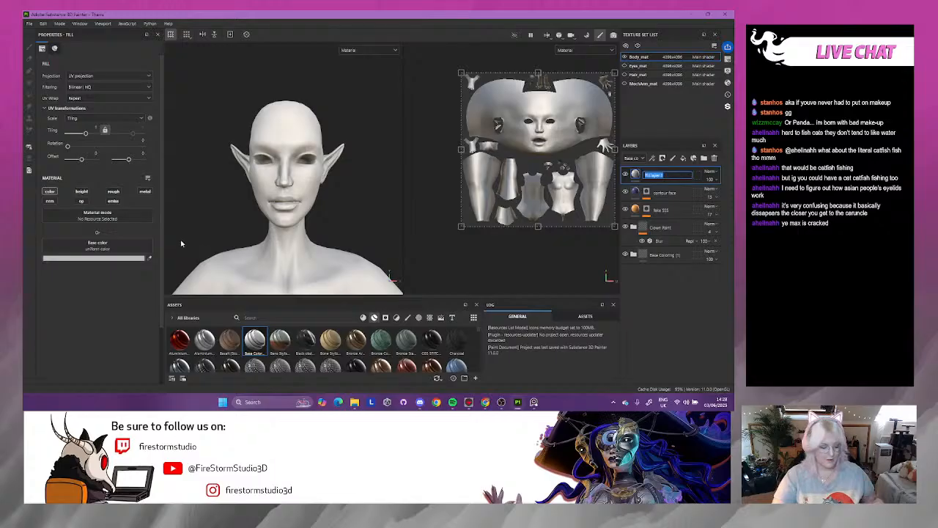
{"action": "type", "text": "dark"}
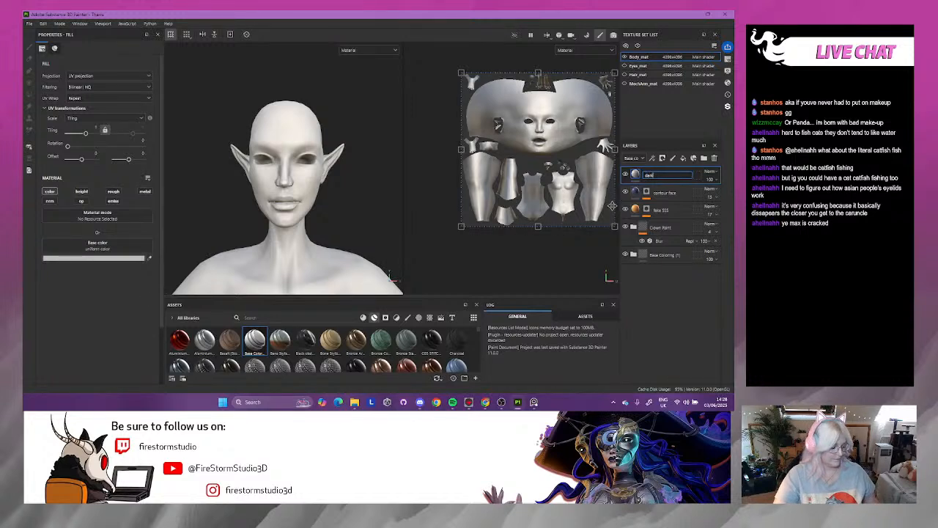
{"action": "type", "text": " fill"}
{"action": "key", "text": "Return"}
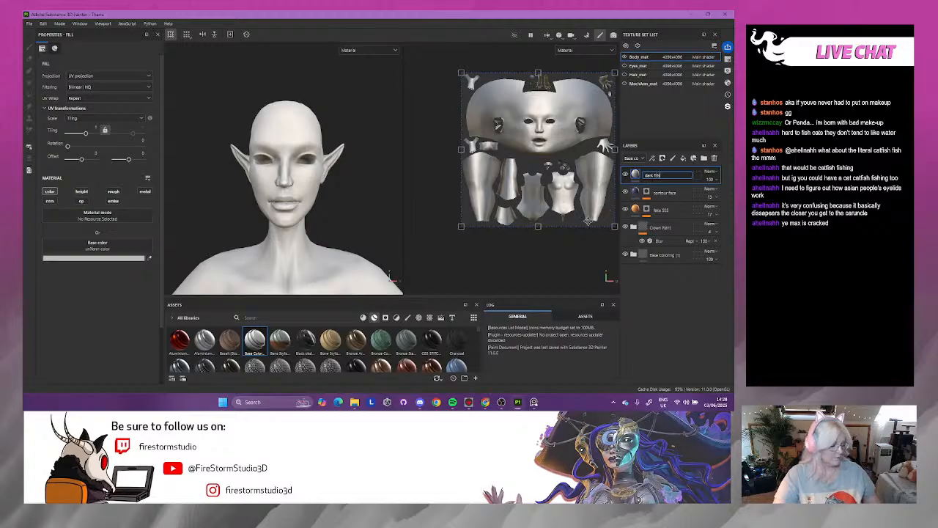
- Give the dark fills layer a black mask and set its base color to a very dark navy blue
{"action": "right_click", "coordinate": [648, 176]}
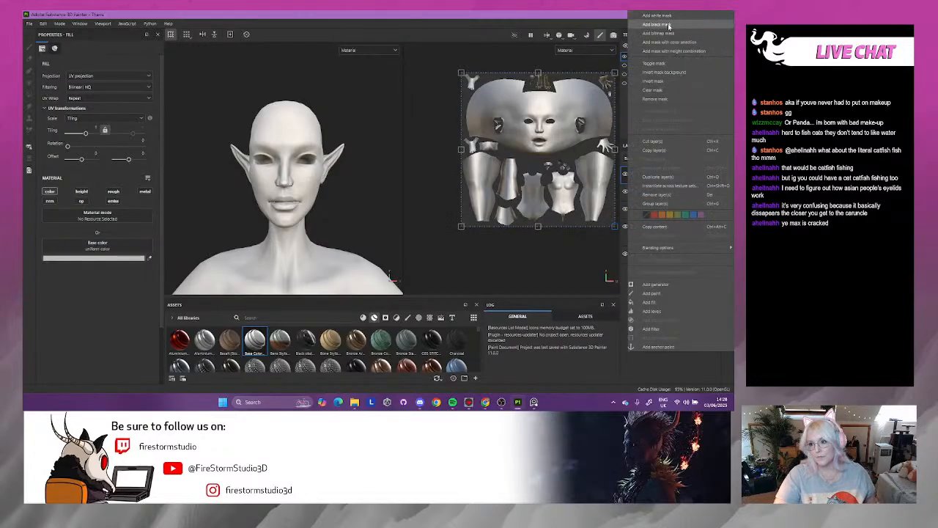
{"action": "left_click", "coordinate": [664, 26]}
{"action": "left_click", "coordinate": [635, 175]}
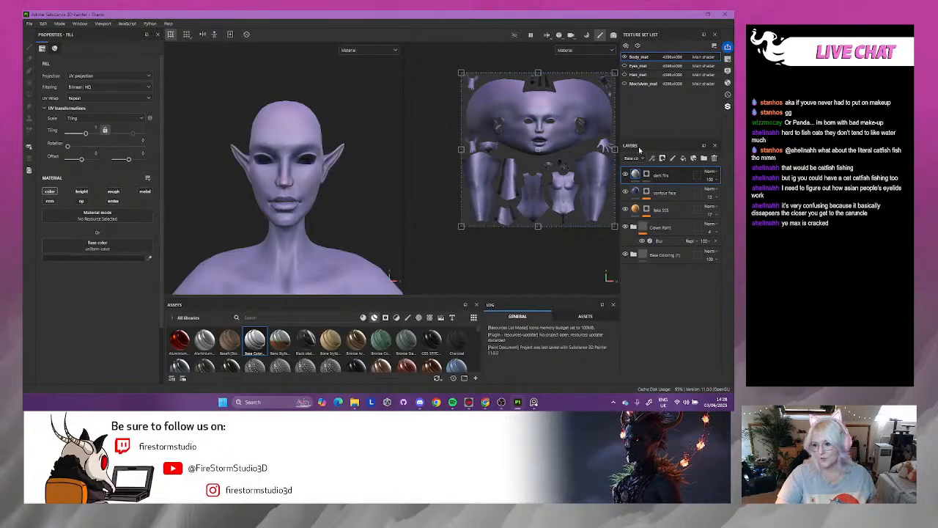
{"action": "left_click", "coordinate": [137, 257]}
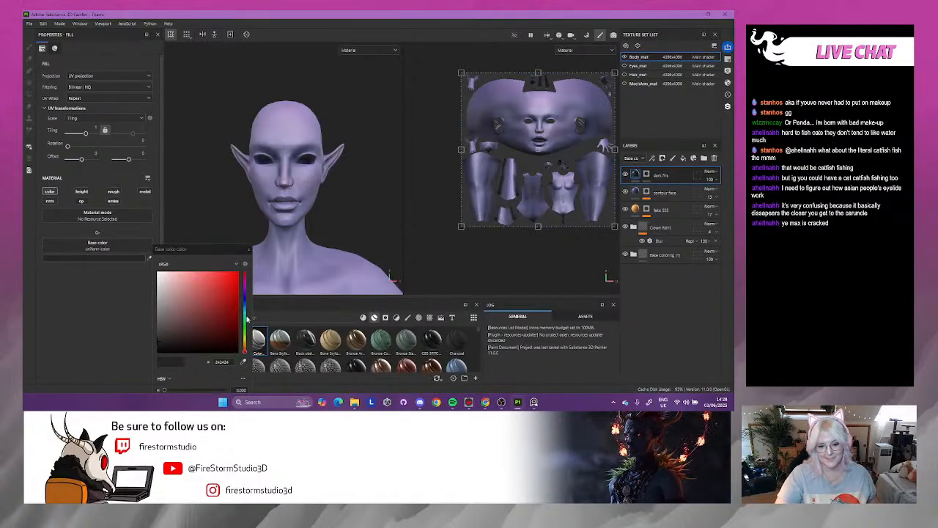
{"action": "left_click_drag", "start_coordinate": [245, 325], "coordinate": [245, 300]}
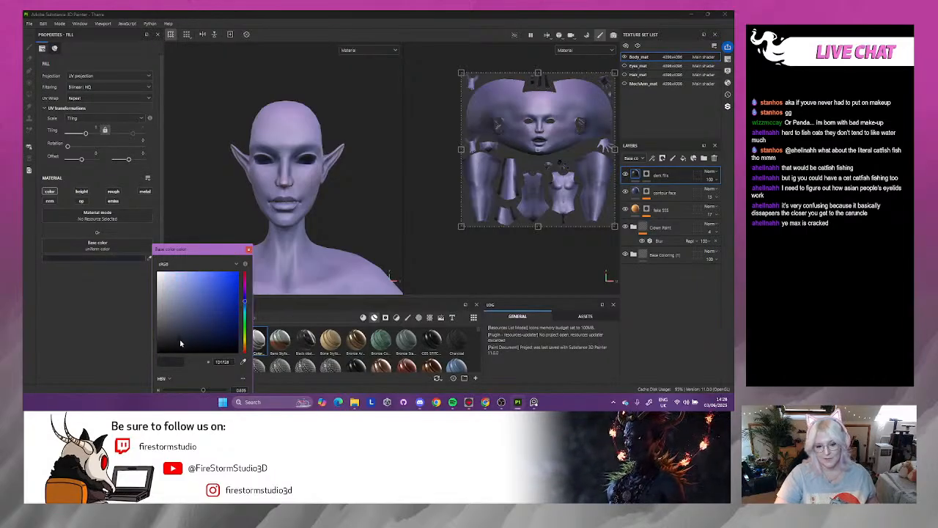
{"action": "left_click_drag", "start_coordinate": [245, 302], "coordinate": [245, 298]}
{"action": "left_click", "coordinate": [249, 249]}
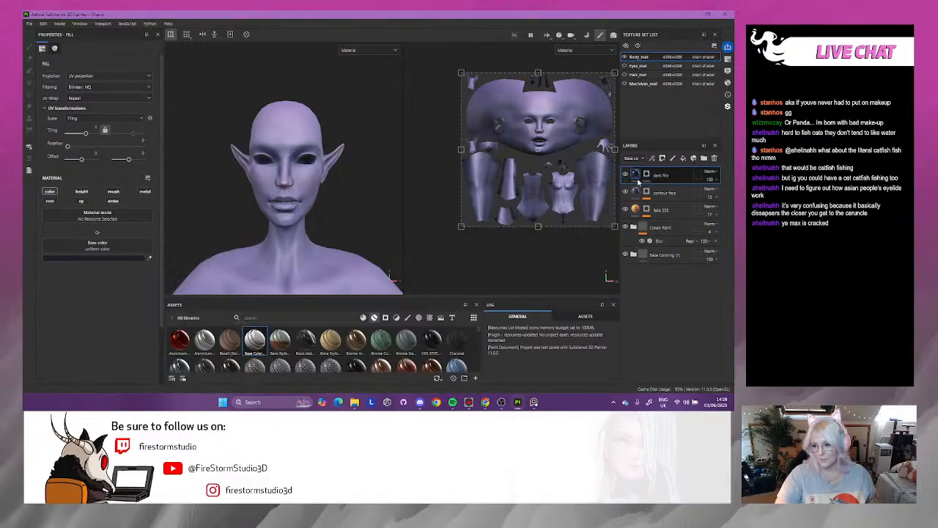
{"action": "right_click", "coordinate": [646, 175]}
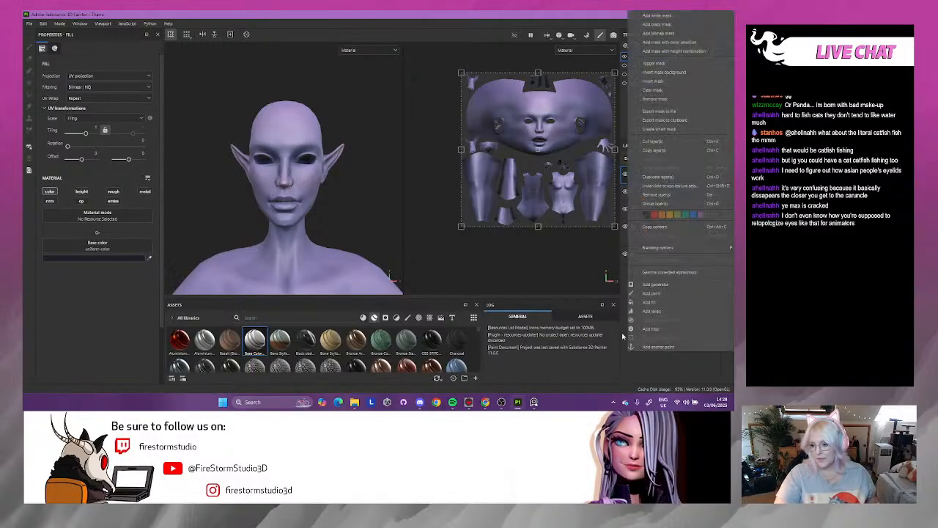
{"action": "left_click", "coordinate": [654, 294]}
{"action": "scroll", "coordinate": [323, 177], "scroll_direction": "up", "scroll_amount": 5}
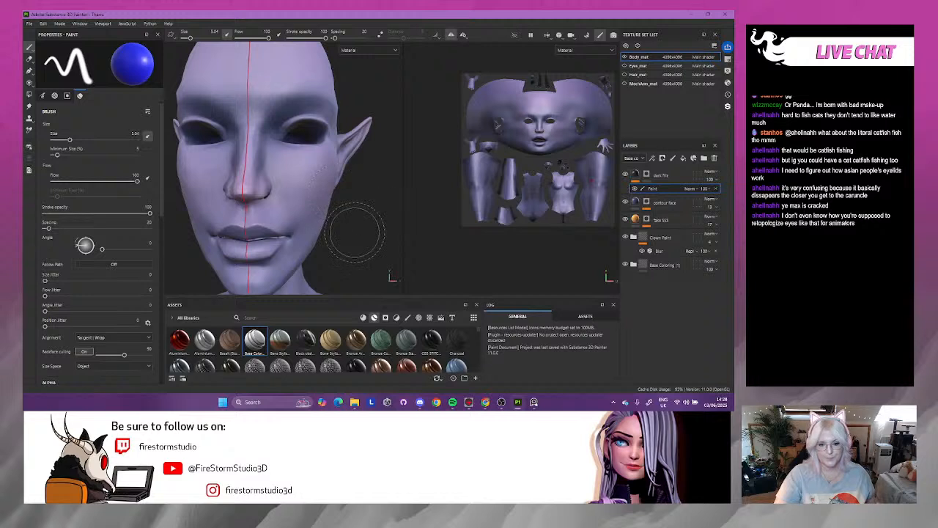
{"action": "left_click_drag", "start_coordinate": [351, 213], "coordinate": [371, 257], "text": "alt"}
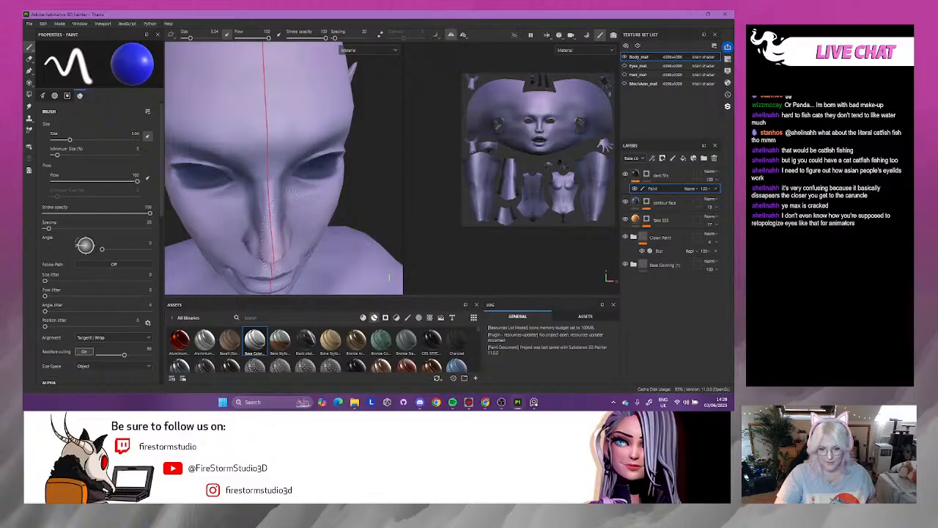
{"action": "left_click_drag", "start_coordinate": [377, 184], "coordinate": [409, 89], "text": "alt"}
{"action": "left_click_drag", "start_coordinate": [371, 114], "coordinate": [296, 94], "text": "alt"}
{"action": "left_click_drag", "start_coordinate": [355, 163], "coordinate": [374, 120], "text": "alt"}
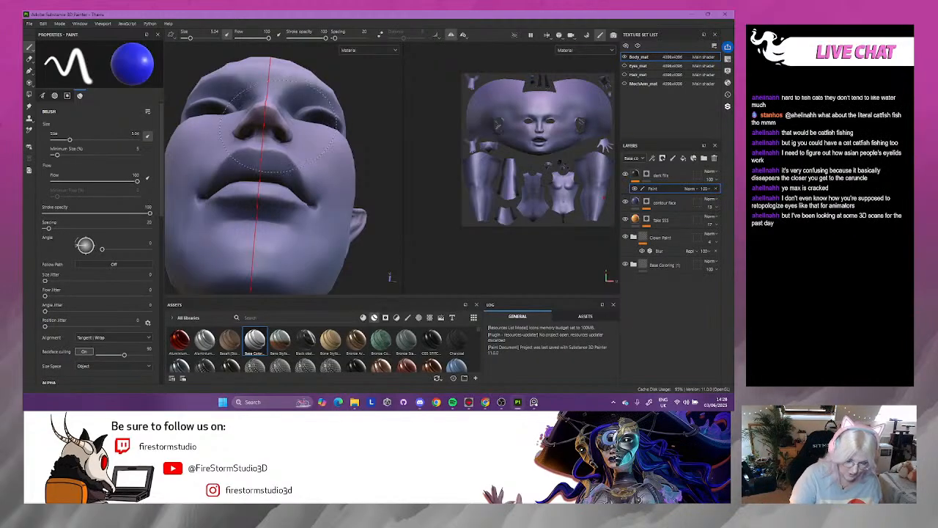
{"action": "mouse_move", "coordinate": [359, 132]}
{"action": "left_mouse_down", "text": "alt"}
{"action": "mouse_move", "coordinate": [355, 213]}
{"action": "mouse_move", "coordinate": [357, 189]}
{"action": "mouse_move", "coordinate": [367, 226]}
{"action": "left_mouse_up", "text": "alt"}
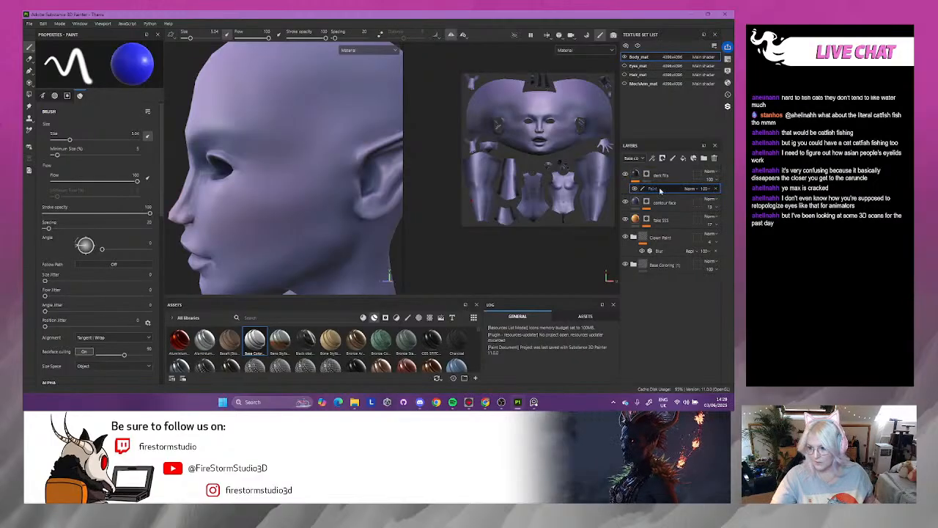
{"action": "key", "text": "Delete"}
- Add a Paint effect to the dark fills layer's mask and rotate the environment lighting around the underside of the nose
{"action": "right_click", "coordinate": [655, 179]}
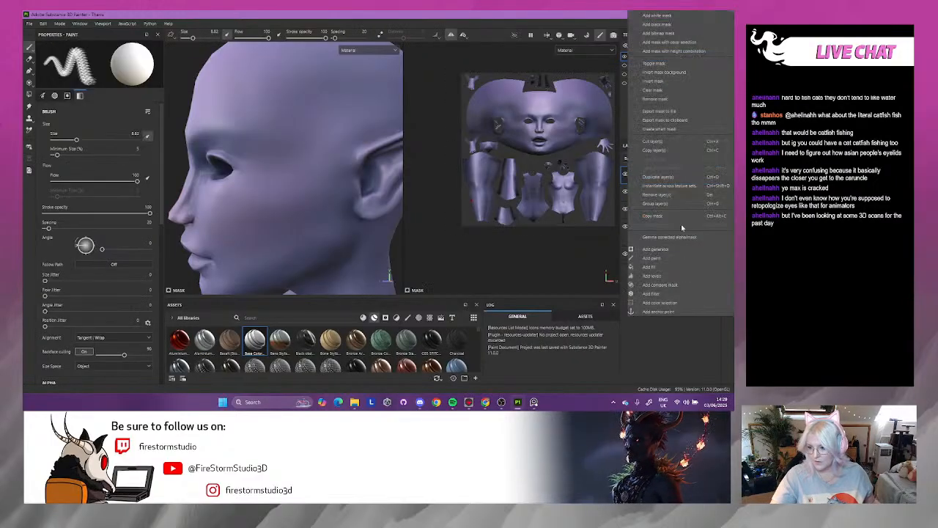
{"action": "left_click", "coordinate": [668, 261]}
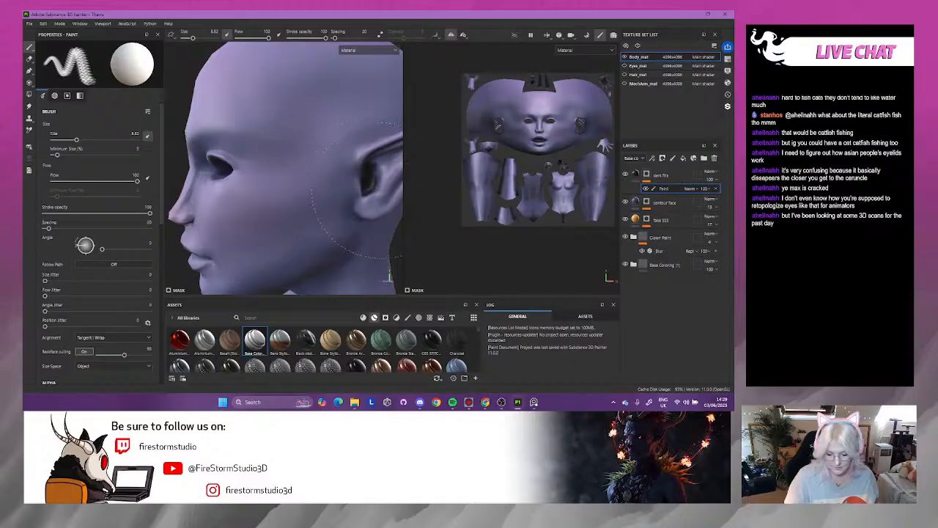
{"action": "left_click_drag", "start_coordinate": [213, 233], "coordinate": [227, 241]}
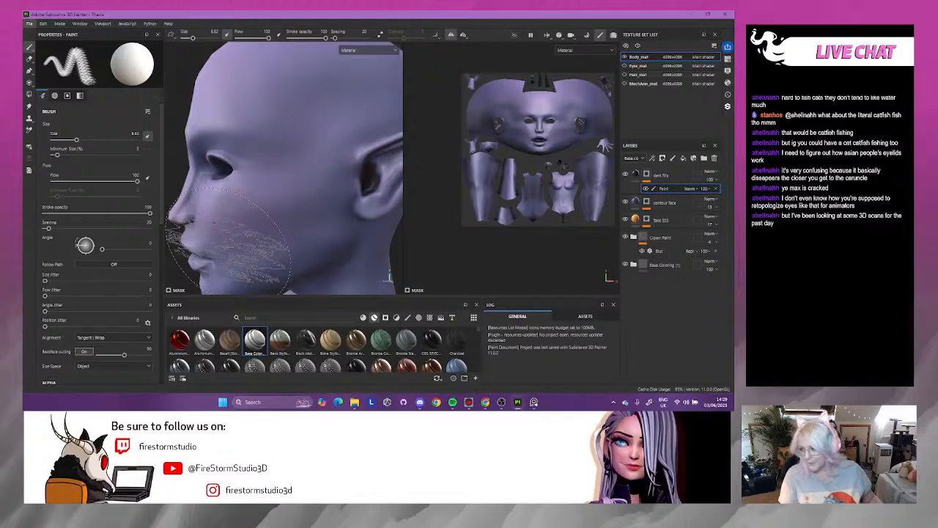
{"action": "left_click_drag", "start_coordinate": [248, 246], "coordinate": [344, 80], "text": "alt"}
{"action": "middle_click_drag", "start_coordinate": [343, 80], "coordinate": [385, 141], "text": "alt"}
{"action": "left_click_drag", "start_coordinate": [386, 141], "coordinate": [379, 113], "text": "alt"}
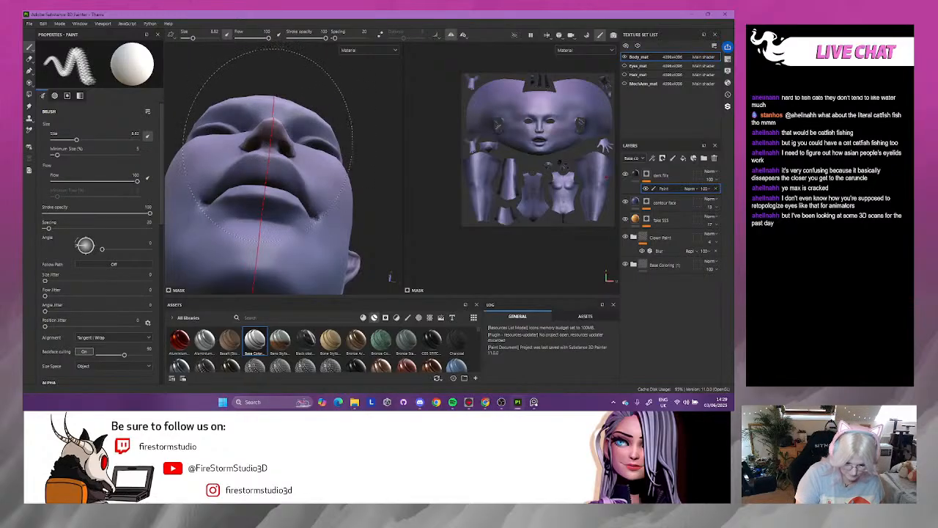
{"action": "left_click_drag", "start_coordinate": [350, 108], "coordinate": [328, 145], "text": "alt"}
{"action": "mouse_move", "coordinate": [369, 190]}
{"action": "left_mouse_down", "text": "alt"}
{"action": "mouse_move", "coordinate": [400, 111]}
{"action": "mouse_move", "coordinate": [412, 110]}
{"action": "left_mouse_up", "text": "alt"}
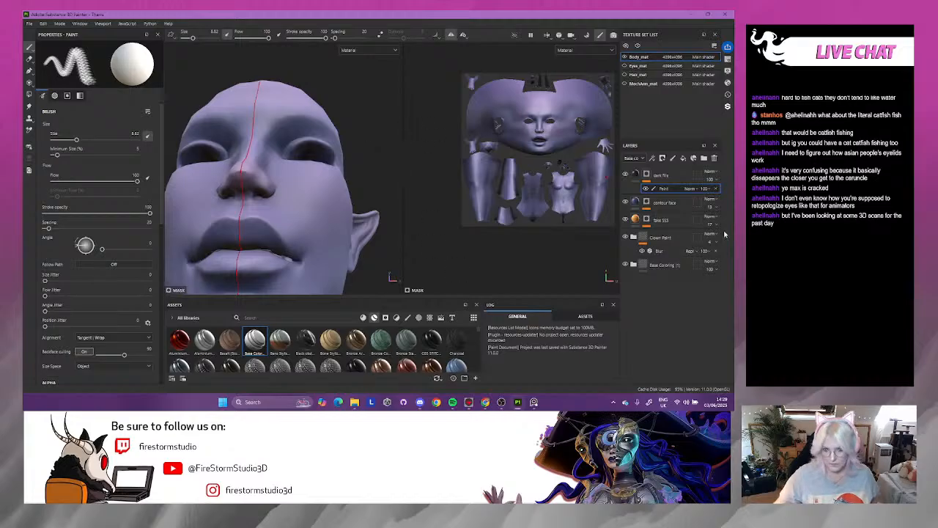
{"action": "mouse_move", "coordinate": [288, 178]}
{"action": "left_mouse_down", "text": "alt"}
{"action": "mouse_move", "coordinate": [381, 189]}
{"action": "mouse_move", "coordinate": [308, 152]}
{"action": "left_mouse_up", "text": "alt"}
{"action": "mouse_move", "coordinate": [308, 151]}
{"action": "right_mouse_down", "text": "shift"}
{"action": "mouse_move", "coordinate": [295, 152]}
{"action": "mouse_move", "coordinate": [306, 151]}
{"action": "right_mouse_up", "text": "shift"}
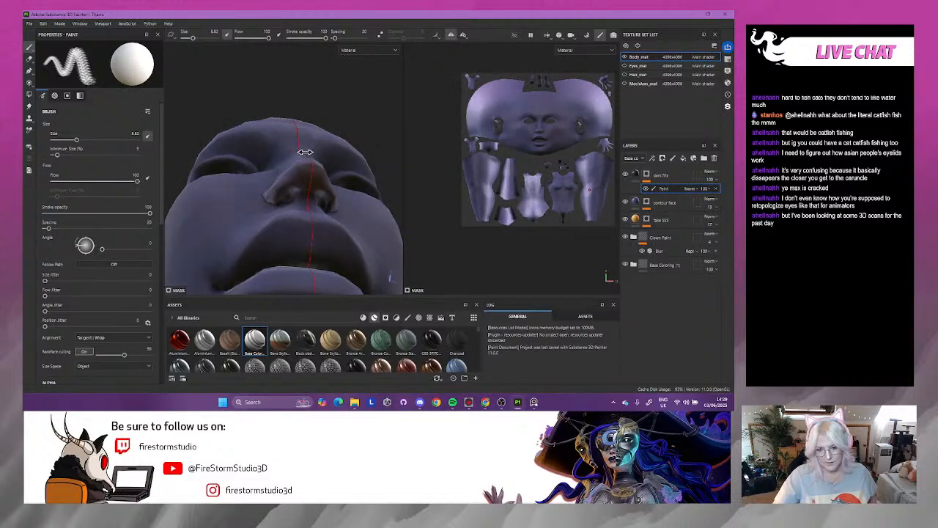
- Paint dark fill into the nose recesses and the inside of the ear on the dark fills mask
{"action": "left_click_drag", "start_coordinate": [299, 163], "coordinate": [271, 152], "text": "alt"}
{"action": "right_click_drag", "start_coordinate": [271, 152], "coordinate": [314, 154], "text": "shift"}
{"action": "left_click_drag", "start_coordinate": [315, 153], "coordinate": [287, 208], "text": "alt"}
{"action": "right_click_drag", "start_coordinate": [288, 208], "coordinate": [327, 156], "text": "alt"}
{"action": "middle_click_drag", "start_coordinate": [326, 156], "coordinate": [227, 185], "text": "alt"}
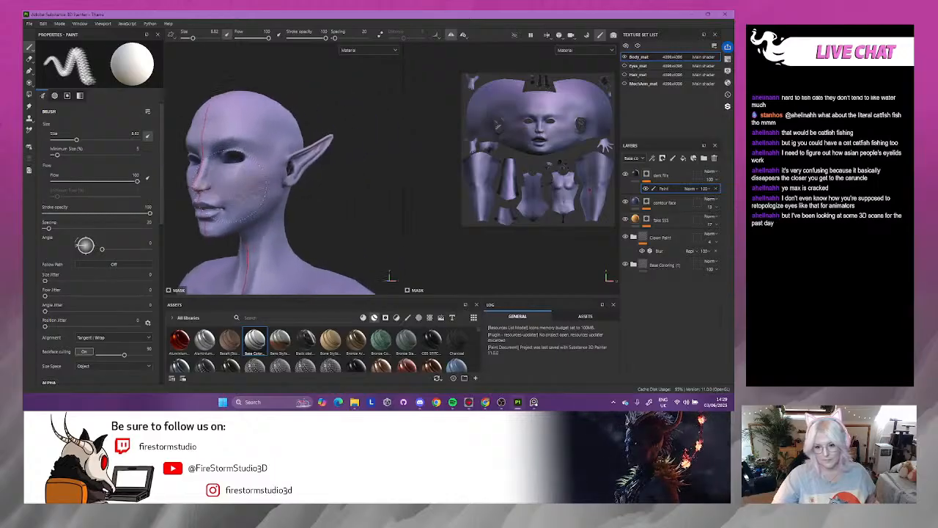
{"action": "left_click_drag", "start_coordinate": [228, 185], "coordinate": [180, 183], "text": "alt"}
{"action": "right_click_drag", "start_coordinate": [180, 183], "coordinate": [322, 163], "text": "alt"}
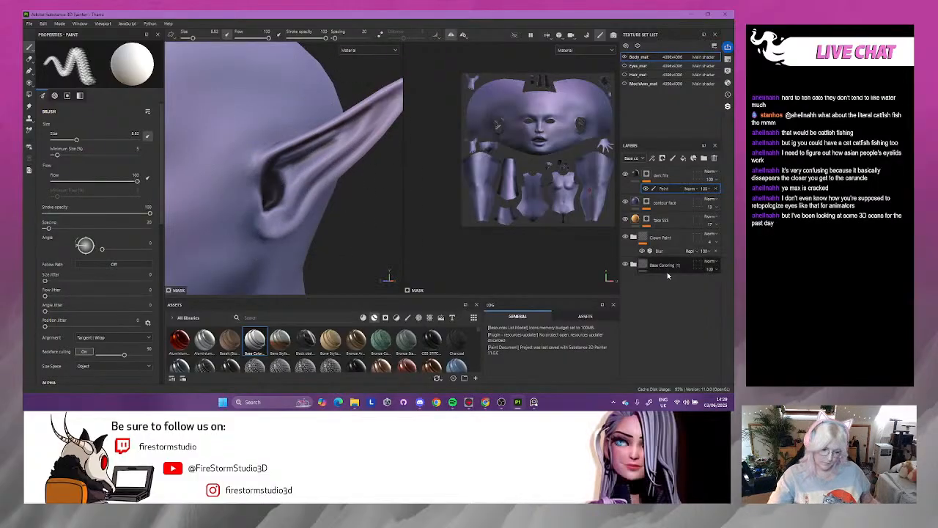
- Add a Blur filter to the dark fills layer's mask and check the softened shading on the ears and face
{"action": "right_click", "coordinate": [636, 188]}
{"action": "left_click", "coordinate": [659, 336]}
{"action": "left_click", "coordinate": [99, 67]}
{"action": "left_click", "coordinate": [118, 118]}
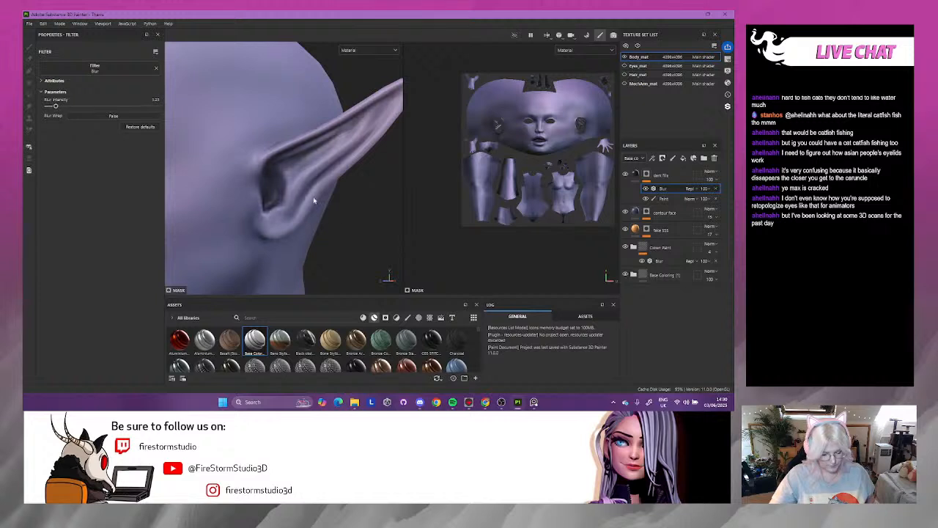
{"action": "scroll", "coordinate": [297, 186], "scroll_direction": "down", "scroll_amount": 5}
{"action": "mouse_move", "coordinate": [329, 227]}
{"action": "left_mouse_down", "text": "alt"}
{"action": "mouse_move", "coordinate": [406, 216]}
{"action": "mouse_move", "coordinate": [321, 210]}
{"action": "left_mouse_up", "text": "alt"}
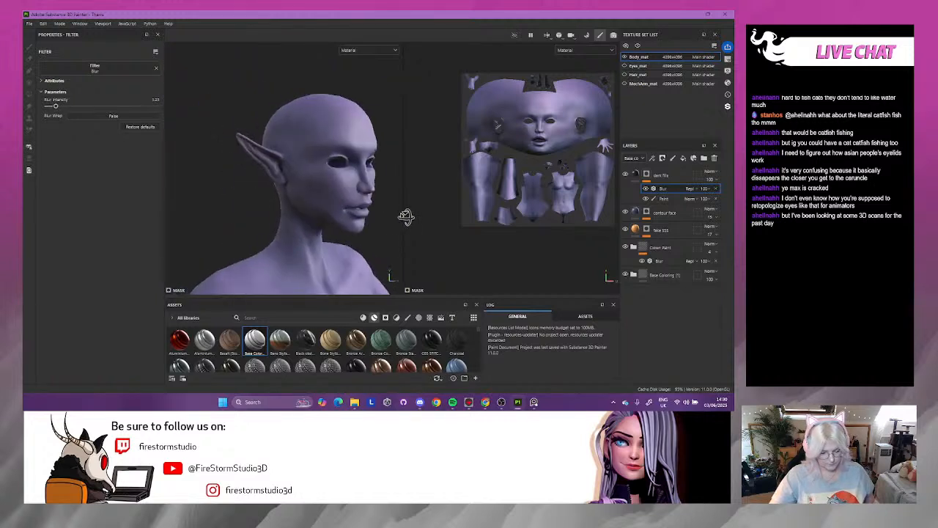
{"action": "right_click_drag", "start_coordinate": [321, 210], "coordinate": [446, 261], "text": "alt"}
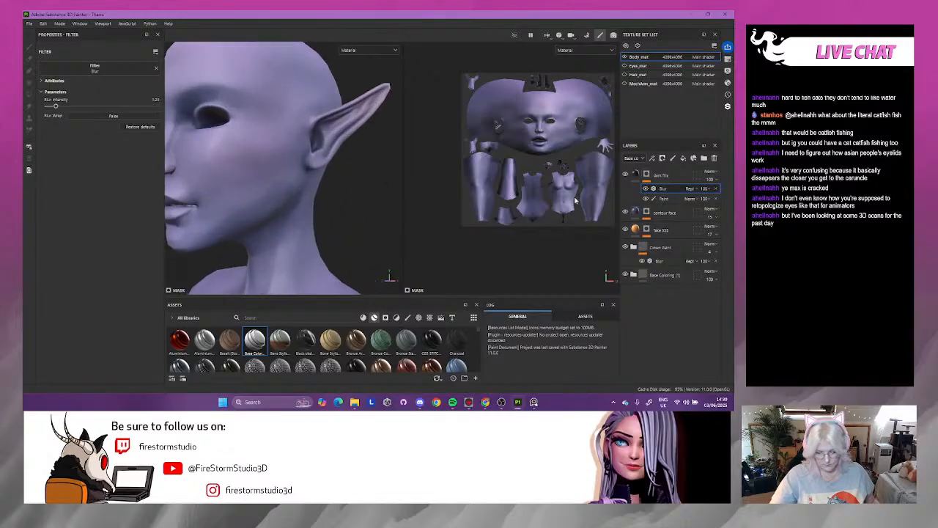
{"action": "scroll", "coordinate": [313, 138], "scroll_direction": "up", "scroll_amount": 4}
{"action": "scroll", "coordinate": [308, 139], "scroll_direction": "down", "scroll_amount": 5}
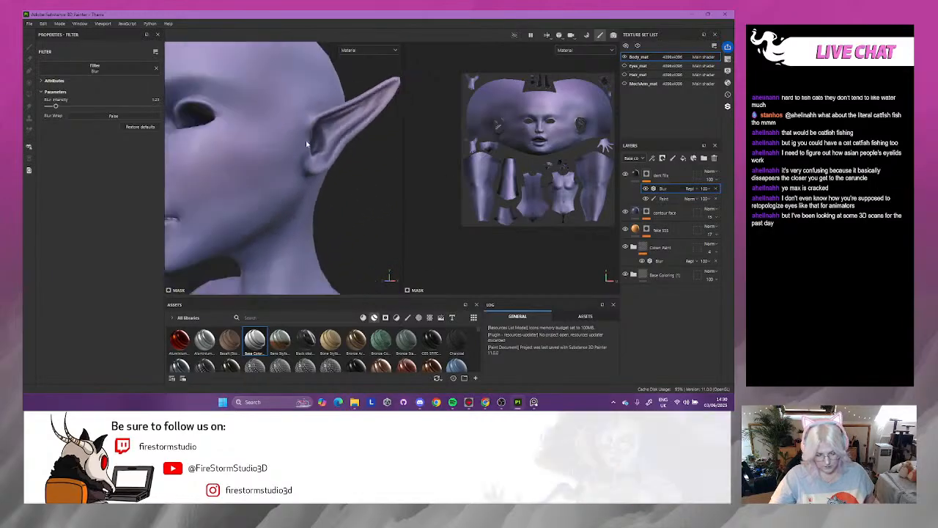
{"action": "left_click_drag", "start_coordinate": [247, 170], "coordinate": [301, 166], "text": "alt"}
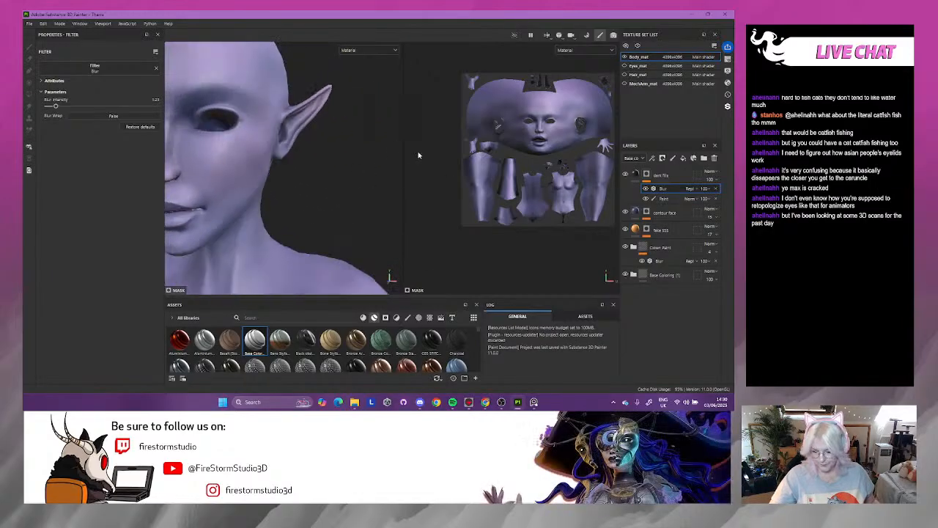
- Select the dark fills layer, show the Hair_mat texture set and inspect where the scalp shows through the hair
{"action": "left_click", "coordinate": [676, 174]}
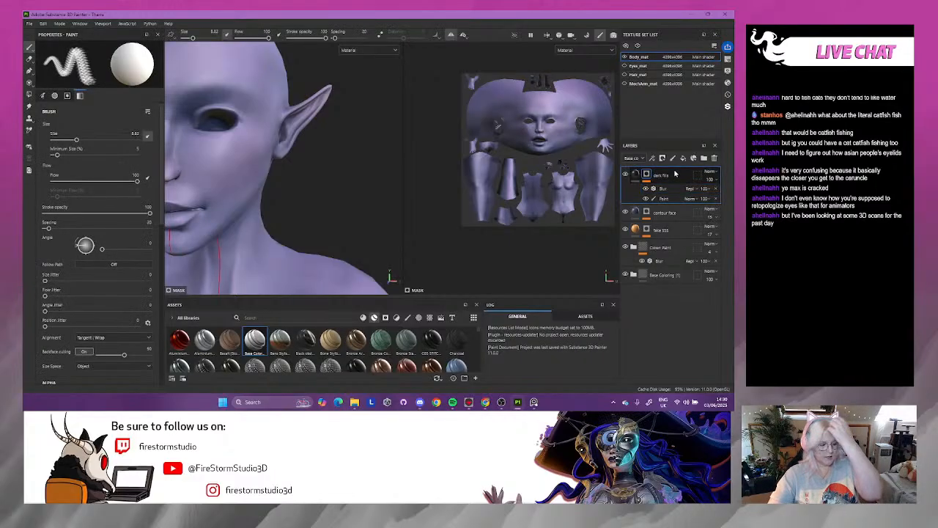
{"action": "left_click", "coordinate": [626, 75]}
{"action": "left_click_drag", "start_coordinate": [316, 118], "coordinate": [403, 220], "text": "alt"}
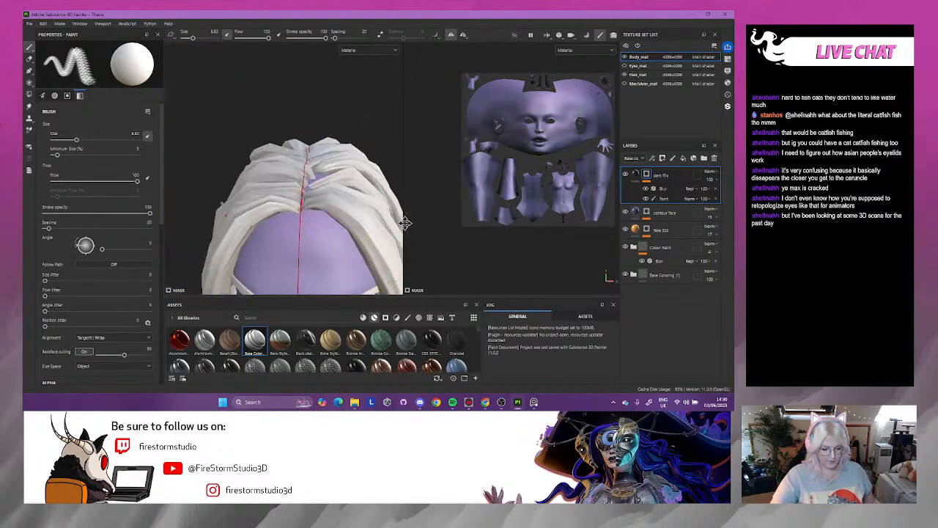
{"action": "left_click_drag", "start_coordinate": [327, 171], "coordinate": [233, 213], "text": "alt"}
{"action": "left_click_drag", "start_coordinate": [351, 153], "coordinate": [334, 119], "text": "alt"}
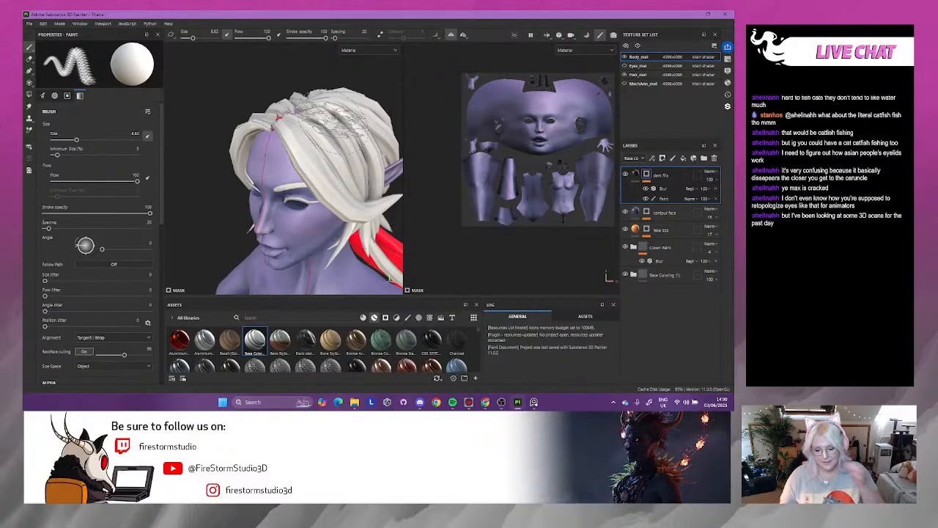
- Add a fill layer above dark fills, name it "hair fix" and give it a black mask
{"action": "left_click", "coordinate": [684, 159]}
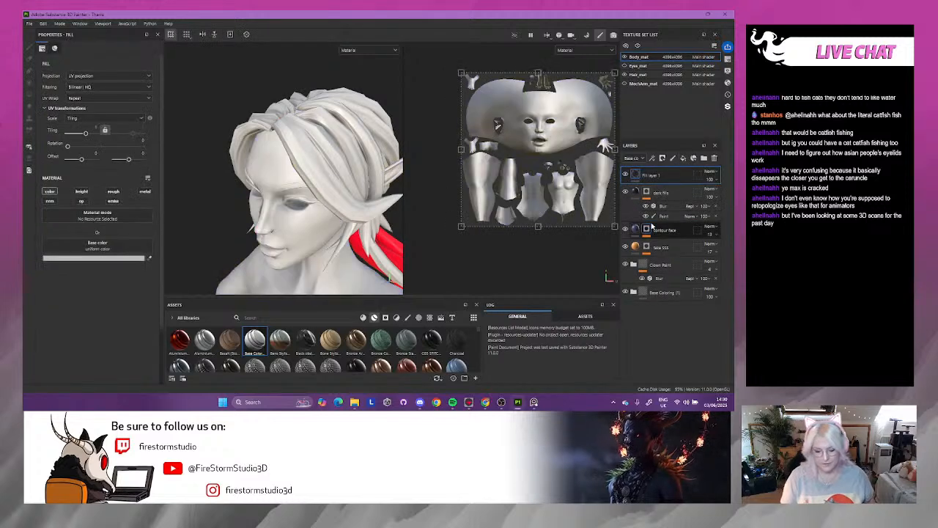
{"action": "double_click", "coordinate": [651, 177]}
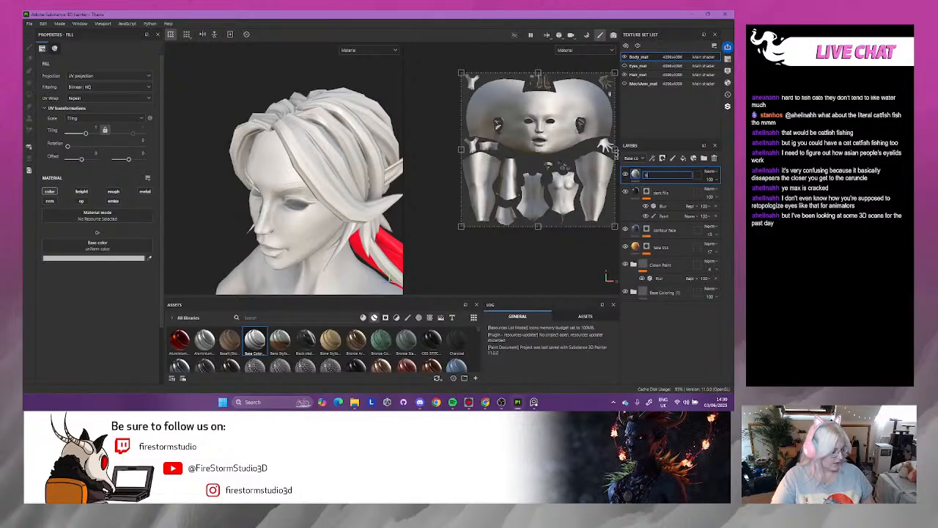
{"action": "type", "text": "hair fill"}
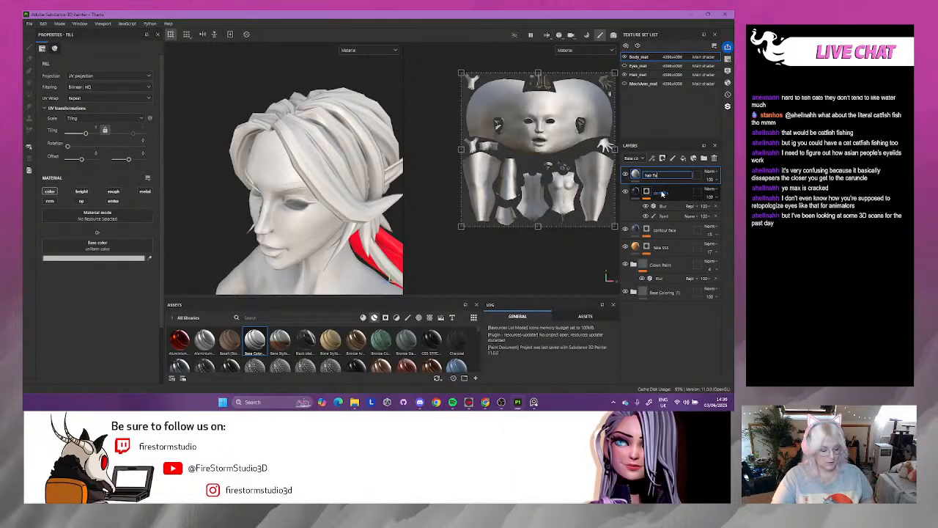
{"action": "key", "text": "Return"}
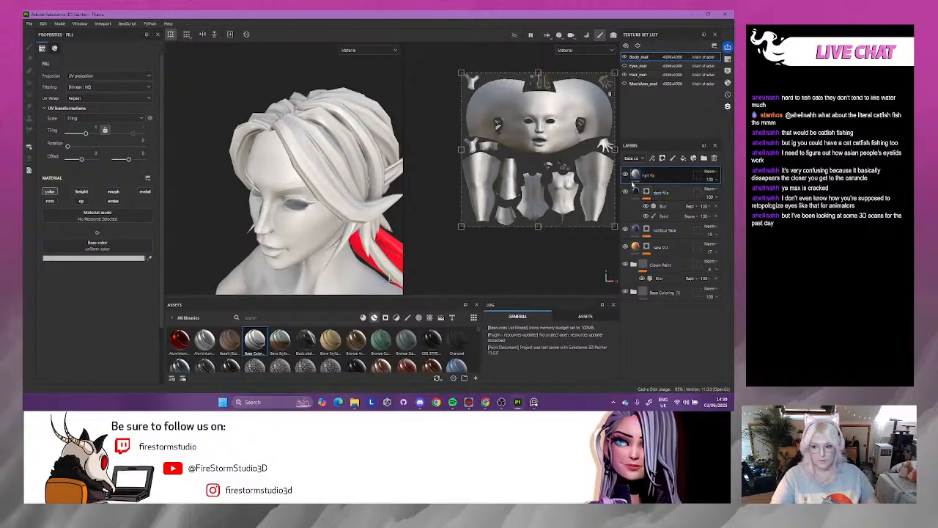
{"action": "left_click_drag", "start_coordinate": [281, 123], "coordinate": [315, 124], "text": "alt"}
{"action": "right_click", "coordinate": [655, 178]}
{"action": "left_click", "coordinate": [664, 25]}
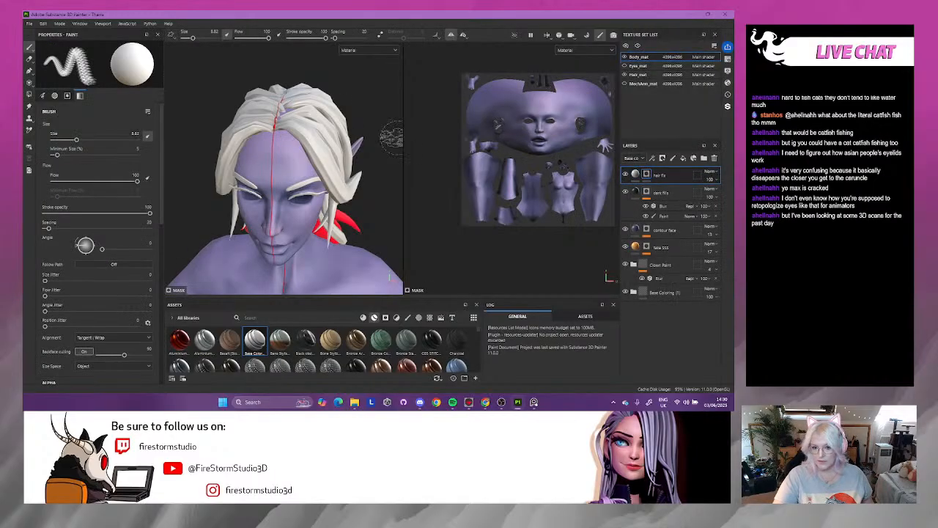
- Paint the scalp's top and back white in the hair fix mask, hiding the Hair_mat texture set to reach the skin
{"action": "left_click_drag", "start_coordinate": [359, 125], "coordinate": [345, 176], "text": "alt"}
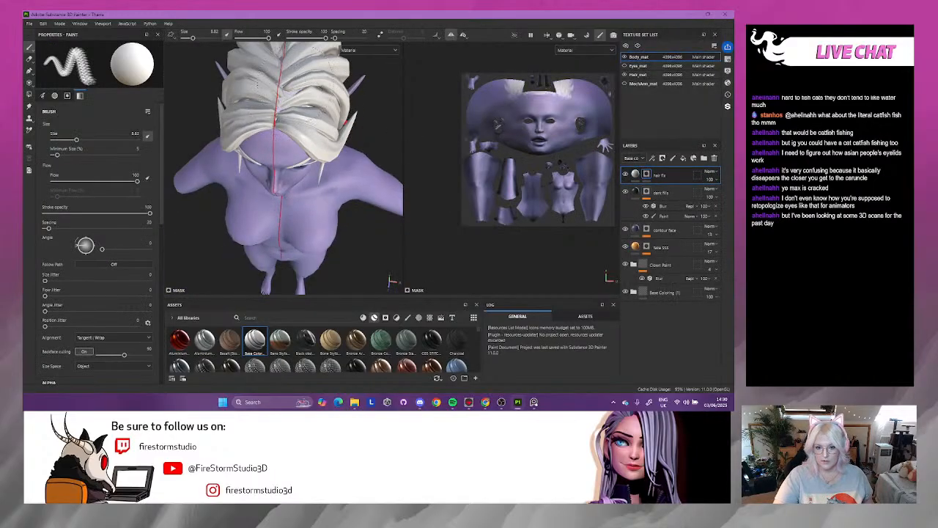
{"action": "left_click_drag", "start_coordinate": [345, 125], "coordinate": [237, 108], "text": "alt"}
{"action": "middle_click_drag", "start_coordinate": [374, 170], "coordinate": [304, 126], "text": "alt"}
{"action": "left_click_drag", "start_coordinate": [317, 86], "coordinate": [324, 135], "text": "alt"}
{"action": "left_click", "coordinate": [626, 75]}
{"action": "left_click_drag", "start_coordinate": [322, 172], "coordinate": [304, 175]}
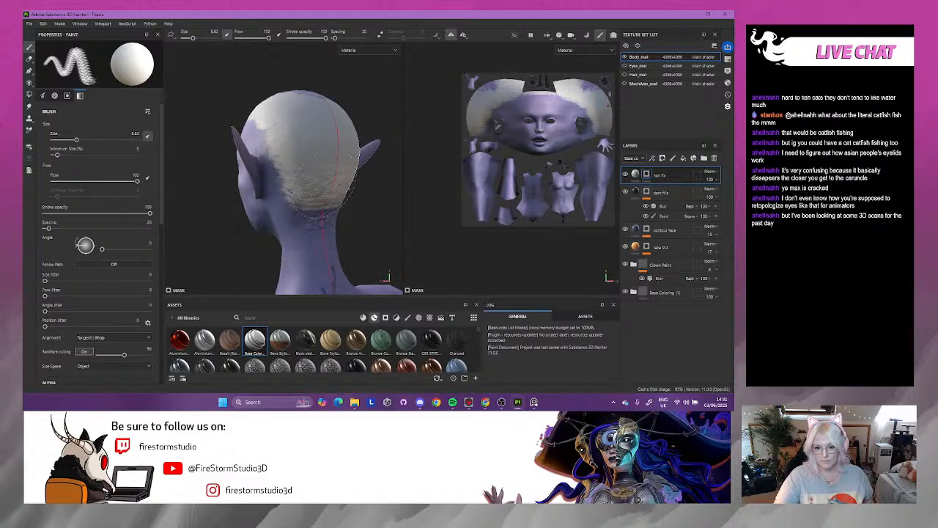
- Rotate the brush angle to about 78 and extend the white hair colour along the hairline above the ear
{"action": "left_click_drag", "start_coordinate": [328, 174], "coordinate": [393, 185], "text": "alt"}
{"action": "scroll", "coordinate": [292, 139], "scroll_direction": "up", "scroll_amount": 3}
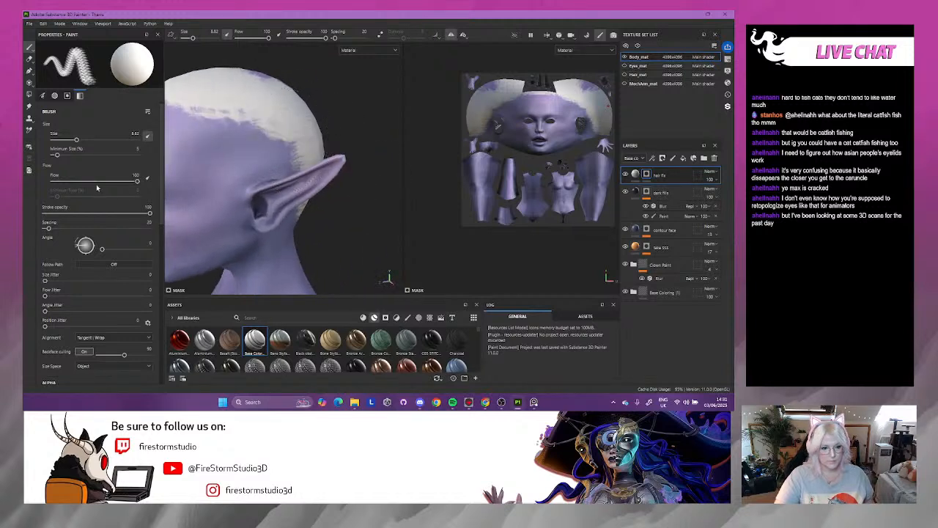
{"action": "scroll", "coordinate": [92, 198], "scroll_direction": "down", "scroll_amount": 3}
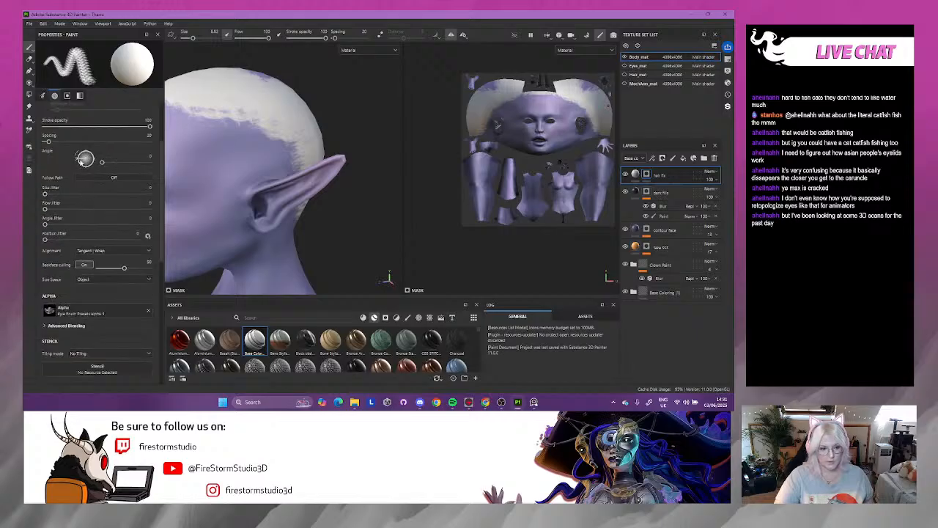
{"action": "left_click_drag", "start_coordinate": [85, 159], "coordinate": [147, 136]}
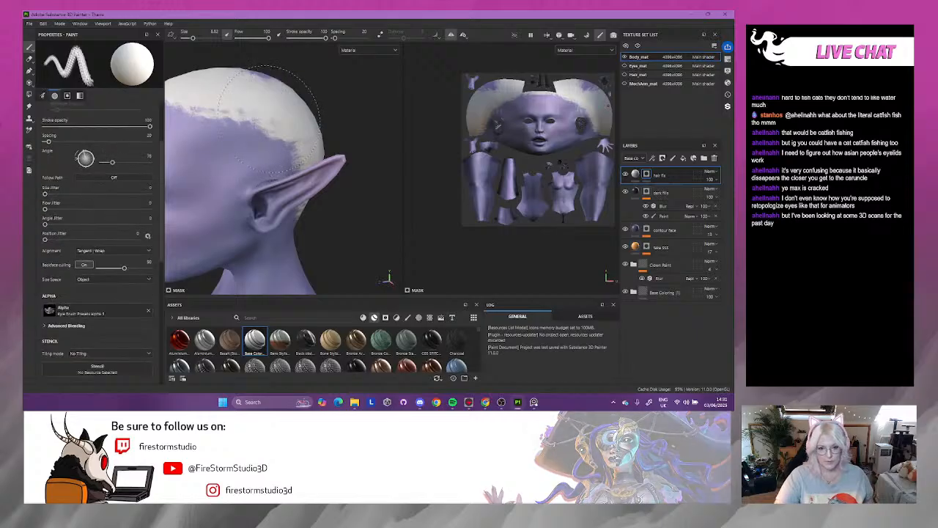
{"action": "mouse_move", "coordinate": [249, 112]}
{"action": "left_mouse_down"}
{"action": "mouse_move", "coordinate": [227, 110]}
{"action": "mouse_move", "coordinate": [366, 137]}
{"action": "mouse_move", "coordinate": [370, 171]}
{"action": "left_mouse_up"}
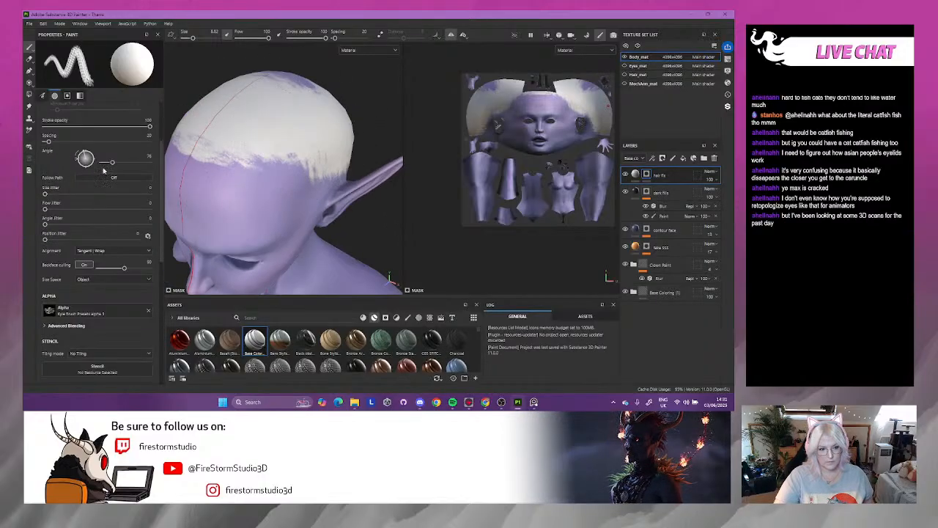
- Adjust the brush angle to about 77 and paint strand-like strokes along the forehead hairline in the hair fix mask
{"action": "left_click_drag", "start_coordinate": [85, 158], "coordinate": [86, 159]}
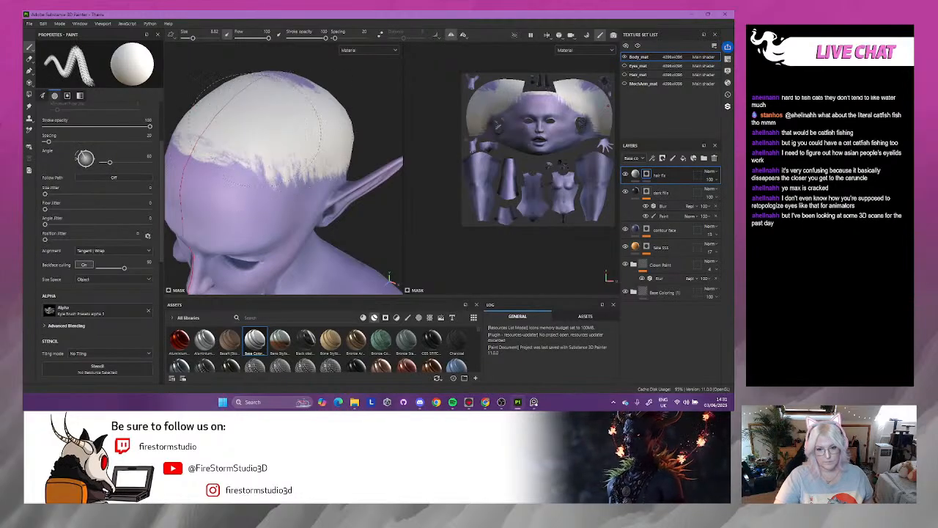
{"action": "left_click_drag", "start_coordinate": [289, 137], "coordinate": [311, 151], "text": "alt"}
{"action": "mouse_move", "coordinate": [258, 208]}
{"action": "left_mouse_down", "text": "alt"}
{"action": "mouse_move", "coordinate": [297, 121]}
{"action": "mouse_move", "coordinate": [296, 89]}
{"action": "left_mouse_up", "text": "alt"}
{"action": "left_click_drag", "start_coordinate": [246, 162], "coordinate": [246, 148], "text": "ctrl"}
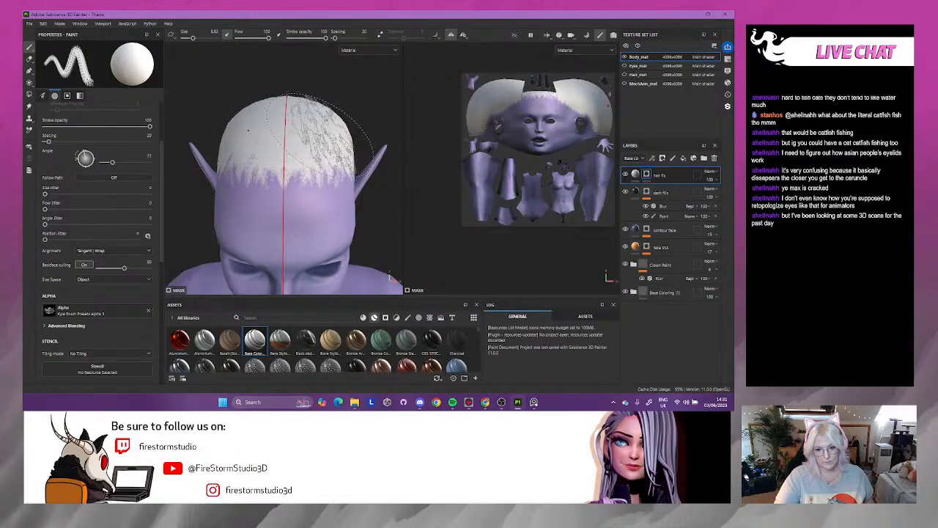
- Shape the hairline behind the ears and at the nape, alternating white and black strokes in the hair fix mask
{"action": "mouse_move", "coordinate": [322, 134]}
{"action": "left_mouse_down", "text": "alt"}
{"action": "mouse_move", "coordinate": [299, 141]}
{"action": "mouse_move", "coordinate": [301, 129]}
{"action": "mouse_move", "coordinate": [265, 117]}
{"action": "left_mouse_up", "text": "alt"}
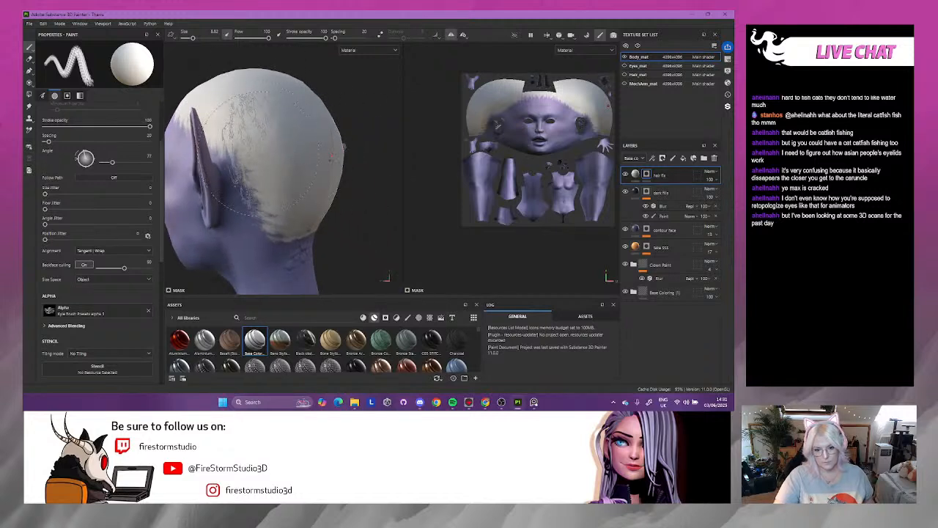
{"action": "mouse_move", "coordinate": [281, 189]}
{"action": "left_mouse_down", "text": "alt"}
{"action": "mouse_move", "coordinate": [267, 187]}
{"action": "mouse_move", "coordinate": [293, 189]}
{"action": "mouse_move", "coordinate": [264, 183]}
{"action": "mouse_move", "coordinate": [280, 193]}
{"action": "left_mouse_up", "text": "alt"}
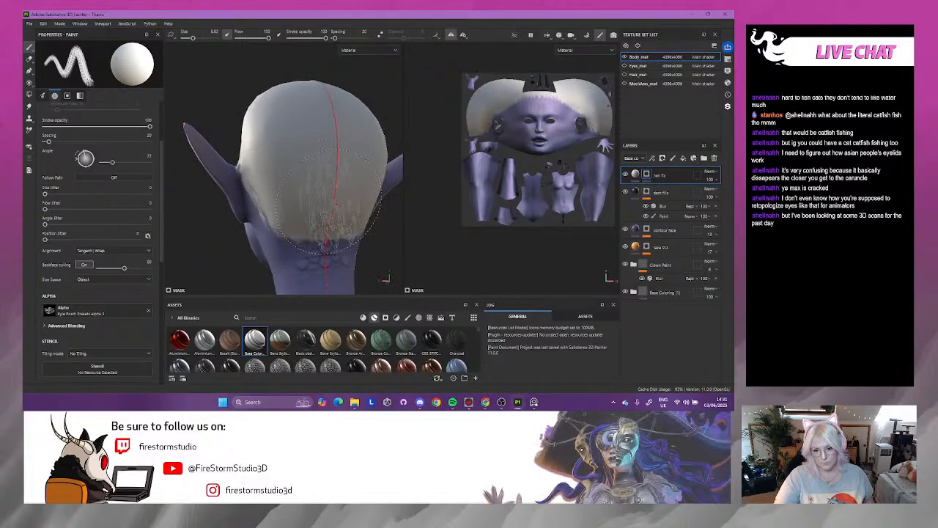
{"action": "left_click_drag", "start_coordinate": [329, 202], "coordinate": [311, 173], "text": "alt"}
{"action": "key", "text": "x"}
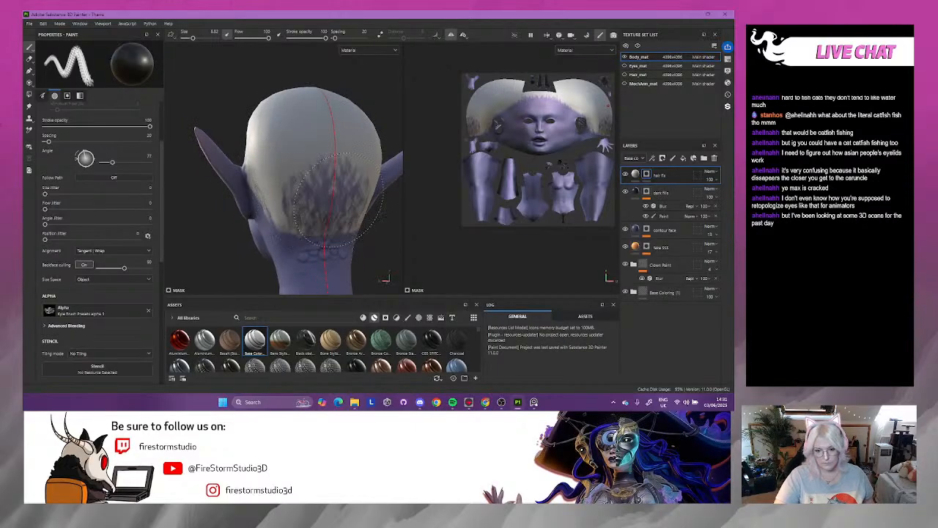
{"action": "key", "text": "x"}
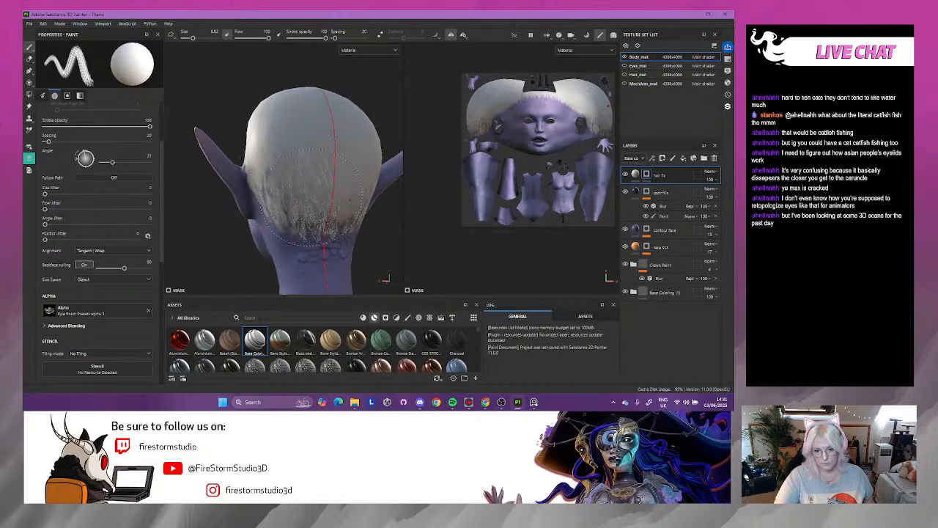
{"action": "mouse_move", "coordinate": [329, 228]}
{"action": "left_mouse_down", "text": "alt"}
{"action": "mouse_move", "coordinate": [272, 213]}
{"action": "mouse_move", "coordinate": [303, 183]}
{"action": "left_mouse_up", "text": "alt"}
{"action": "mouse_move", "coordinate": [250, 215]}
{"action": "left_mouse_down", "text": "alt"}
{"action": "mouse_move", "coordinate": [325, 189]}
{"action": "mouse_move", "coordinate": [320, 198]}
{"action": "left_mouse_up", "text": "alt"}
- Reduce the brush size slightly and refine the strand-like hairline edge at the nape and behind the ear
{"action": "left_click_drag", "start_coordinate": [193, 39], "coordinate": [191, 40]}
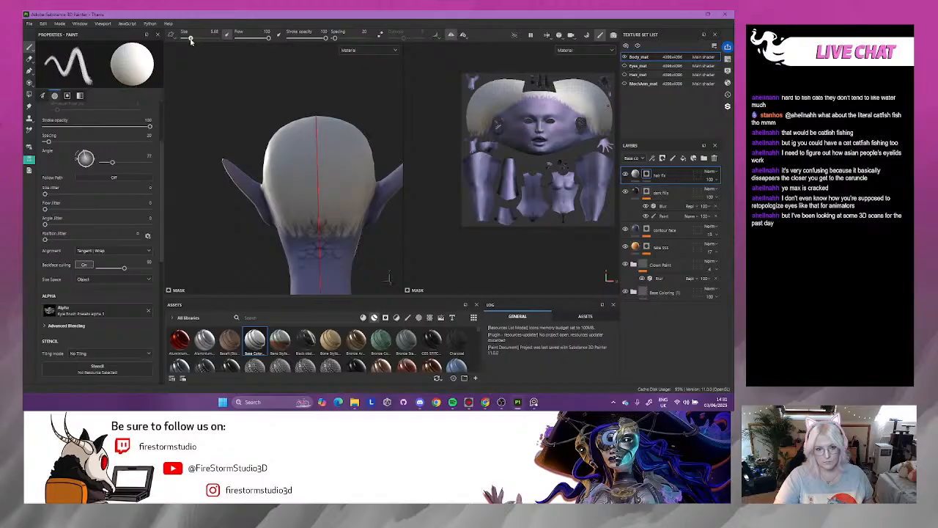
{"action": "scroll", "coordinate": [302, 179], "scroll_direction": "up", "scroll_amount": 5}
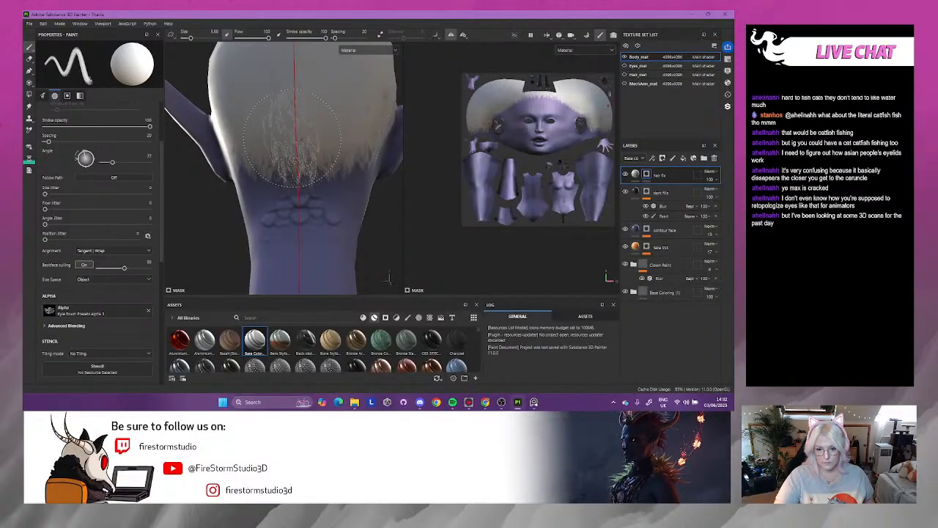
{"action": "left_click_drag", "start_coordinate": [319, 231], "coordinate": [200, 227], "text": "alt"}
{"action": "scroll", "coordinate": [205, 171], "scroll_direction": "down", "scroll_amount": 2}
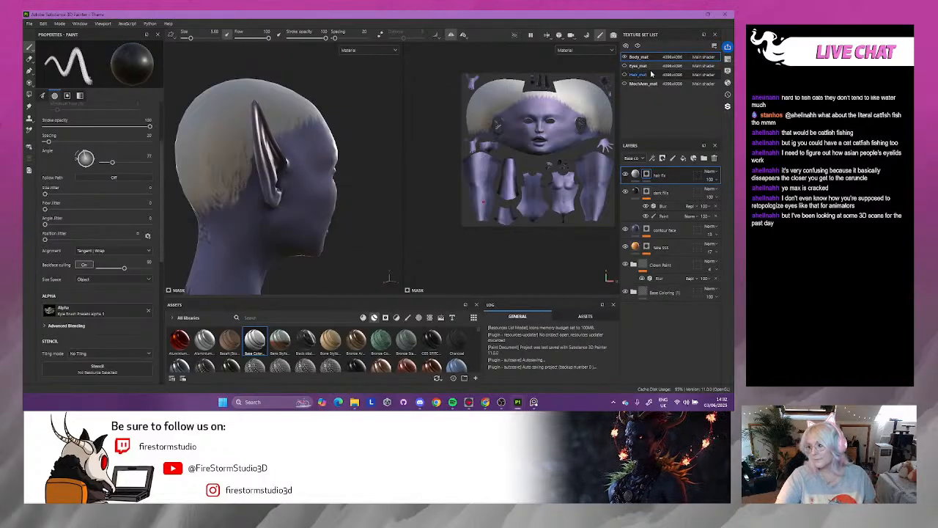
- Show the Hair_mat texture set and examine the scalp colour beneath the hair from the sides, underneath and front
{"action": "left_click", "coordinate": [624, 74]}
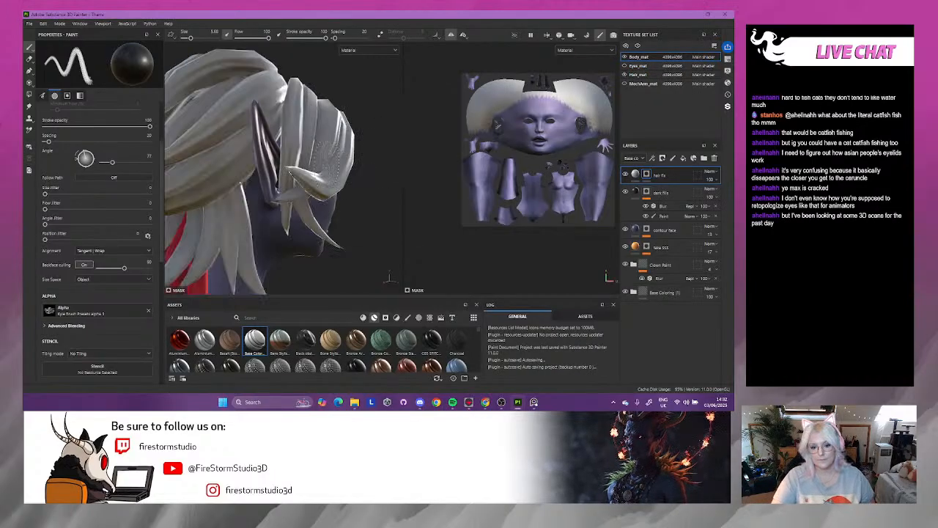
{"action": "left_click_drag", "start_coordinate": [317, 153], "coordinate": [294, 275], "text": "alt"}
{"action": "right_click_drag", "start_coordinate": [295, 275], "coordinate": [344, 270], "text": "alt"}
{"action": "mouse_move", "coordinate": [345, 270]}
{"action": "middle_mouse_down", "text": "alt"}
{"action": "mouse_move", "coordinate": [341, 241]}
{"action": "mouse_move", "coordinate": [307, 188]}
{"action": "mouse_move", "coordinate": [260, 195]}
{"action": "middle_mouse_up", "text": "alt"}
{"action": "mouse_move", "coordinate": [260, 195]}
{"action": "left_mouse_down", "text": "alt"}
{"action": "mouse_move", "coordinate": [287, 186]}
{"action": "mouse_move", "coordinate": [276, 150]}
{"action": "mouse_move", "coordinate": [268, 186]}
{"action": "mouse_move", "coordinate": [227, 197]}
{"action": "mouse_move", "coordinate": [281, 228]}
{"action": "mouse_move", "coordinate": [291, 262]}
{"action": "mouse_move", "coordinate": [237, 220]}
{"action": "left_mouse_up", "text": "alt"}
{"action": "key", "text": "x"}
{"action": "key", "text": "x"}
{"action": "right_click_drag", "start_coordinate": [237, 220], "coordinate": [275, 192], "text": "alt"}
{"action": "mouse_move", "coordinate": [275, 192]}
{"action": "left_mouse_down", "text": "alt"}
{"action": "mouse_move", "coordinate": [239, 86]}
{"action": "mouse_move", "coordinate": [226, 95]}
{"action": "mouse_move", "coordinate": [233, 103]}
{"action": "left_mouse_up", "text": "alt"}
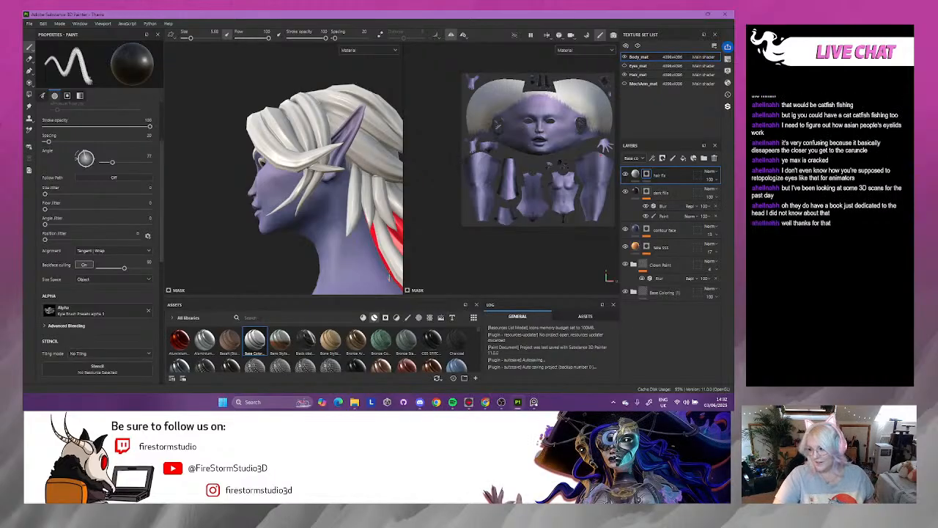
{"action": "left_click_drag", "start_coordinate": [330, 172], "coordinate": [162, 139], "text": "alt"}
{"action": "left_click_drag", "start_coordinate": [293, 159], "coordinate": [385, 189], "text": "alt"}
{"action": "scroll", "coordinate": [314, 199], "scroll_direction": "down", "scroll_amount": 3}
{"action": "left_click_drag", "start_coordinate": [283, 178], "coordinate": [325, 188], "text": "alt"}
{"action": "middle_click_drag", "start_coordinate": [325, 188], "coordinate": [373, 201], "text": "alt"}
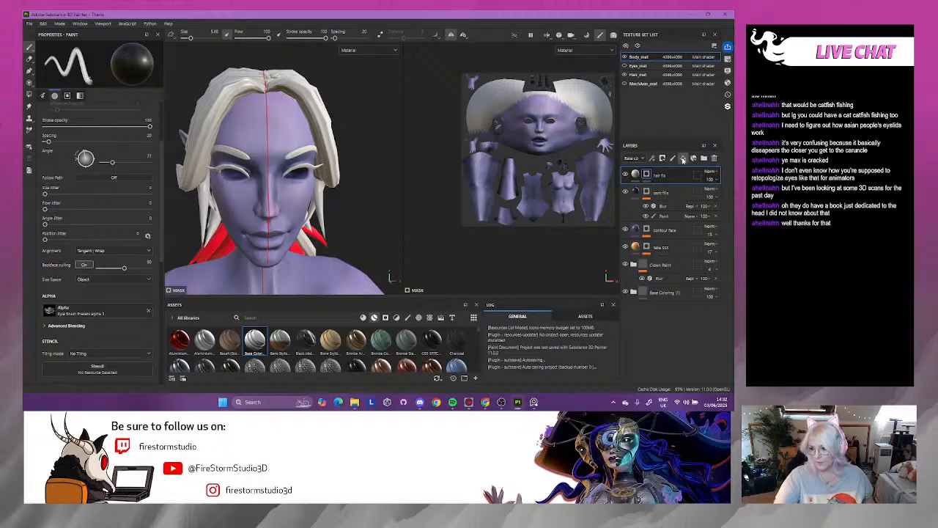
- Add a fill layer above hair fix with a black mask and a paint effect in that mask
{"action": "left_click", "coordinate": [683, 159]}
{"action": "right_click", "coordinate": [658, 179]}
{"action": "left_click", "coordinate": [657, 25]}
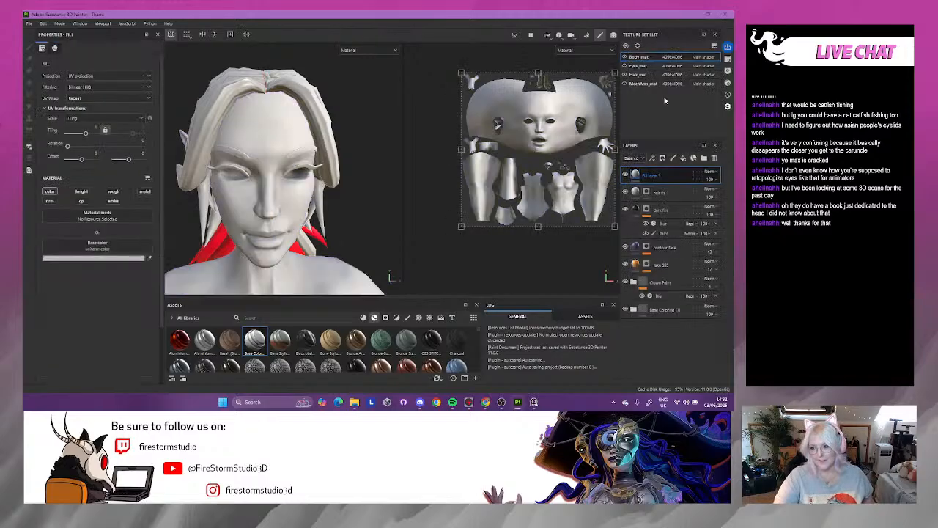
{"action": "right_click", "coordinate": [652, 177]}
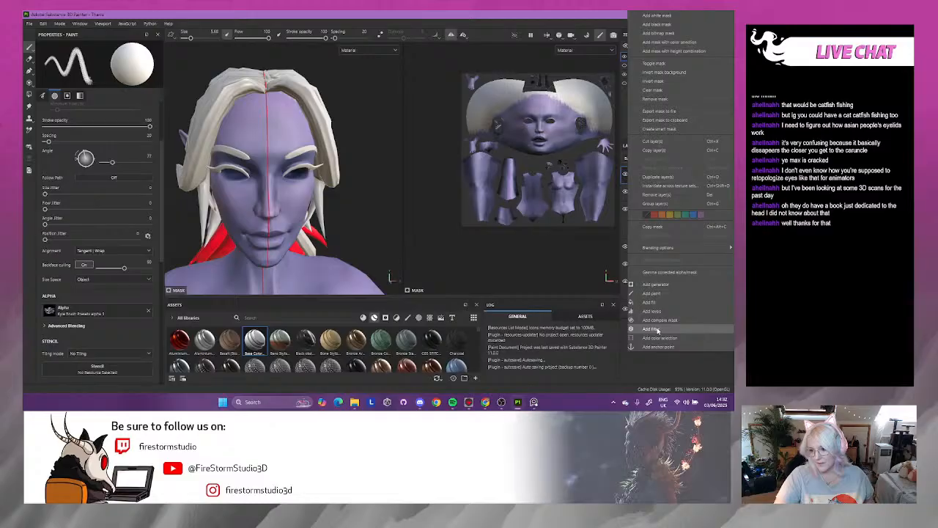
{"action": "left_click", "coordinate": [666, 294]}
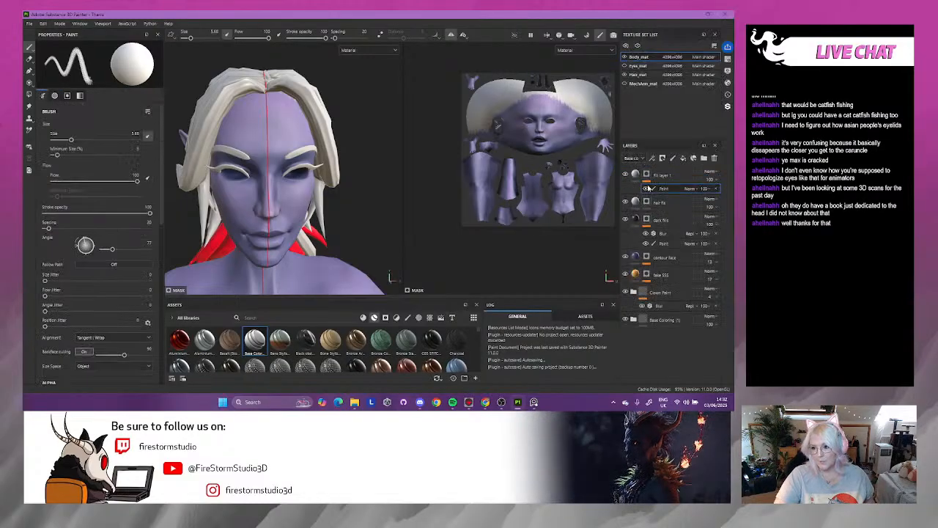
- Rename the new masked fill layer as hair shadow
{"action": "double_click", "coordinate": [663, 177]}
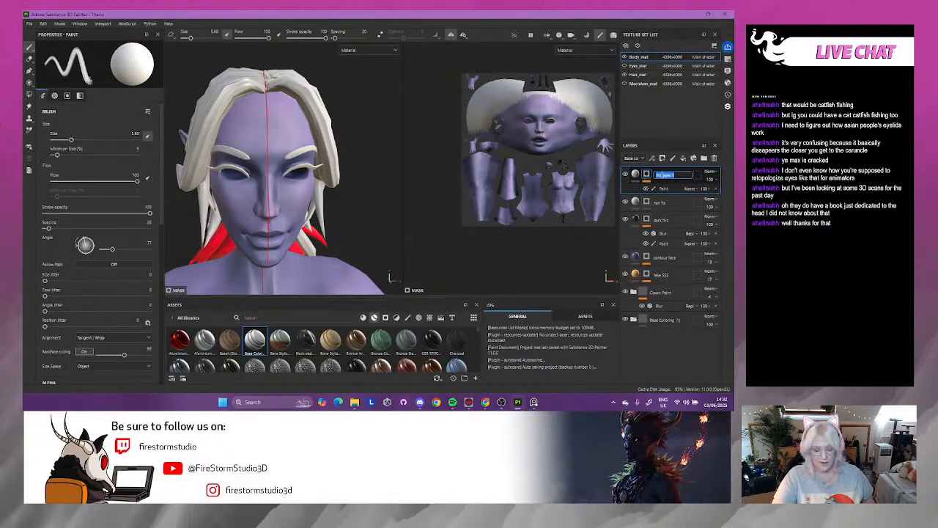
{"action": "type", "text": "hai"}
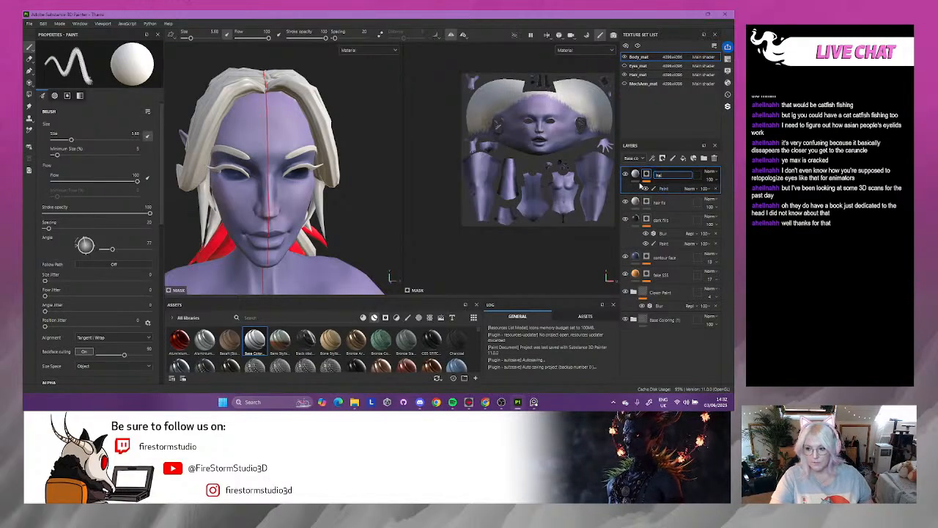
{"action": "left_click", "coordinate": [677, 189]}
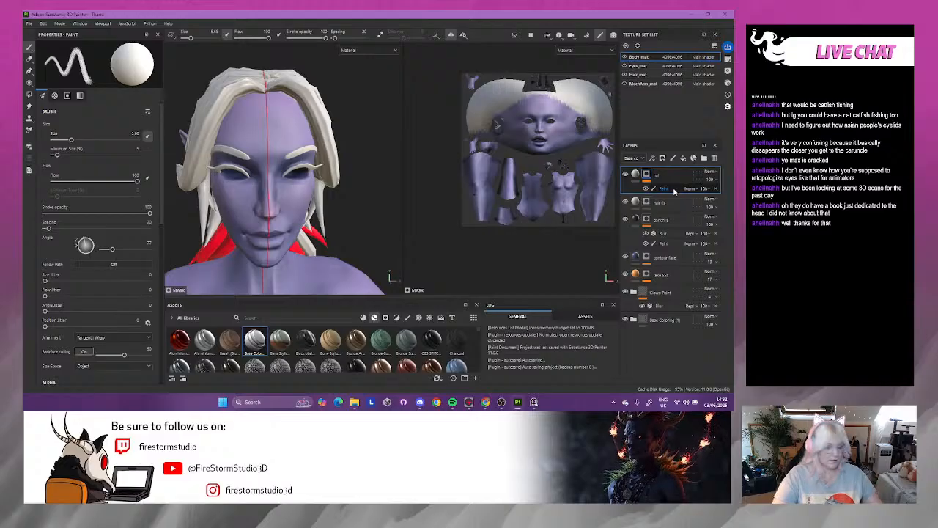
{"action": "key", "text": "Delete"}
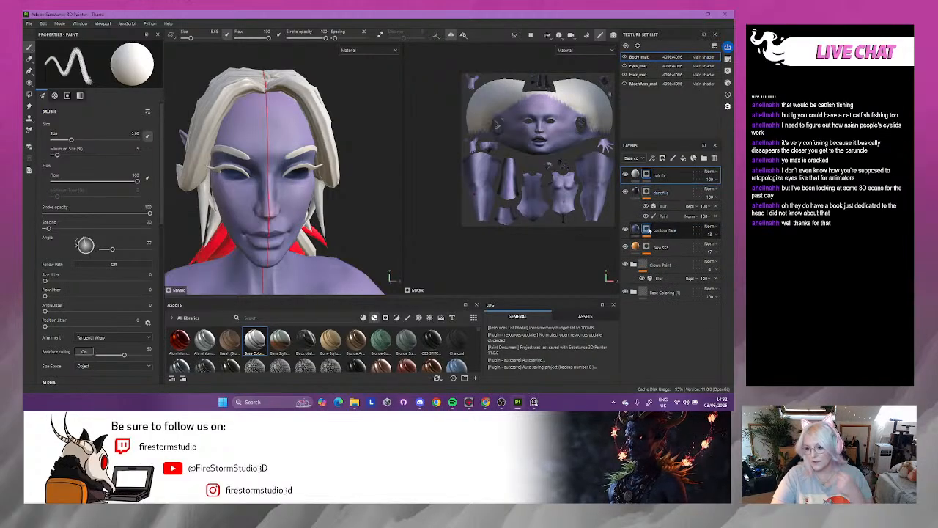
{"action": "left_click", "coordinate": [647, 216]}
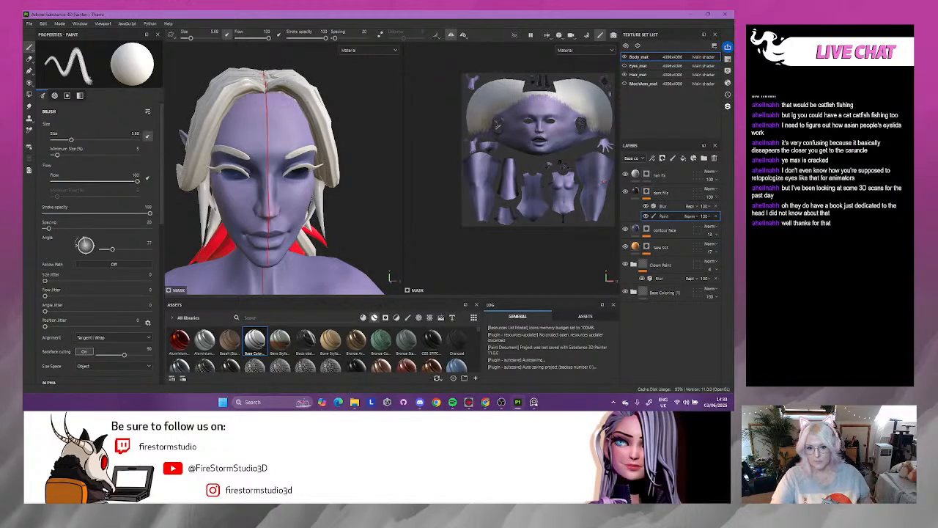
{"action": "left_click", "coordinate": [671, 181]}
{"action": "key", "text": "ctrl+v"}
{"action": "double_click", "coordinate": [667, 177]}
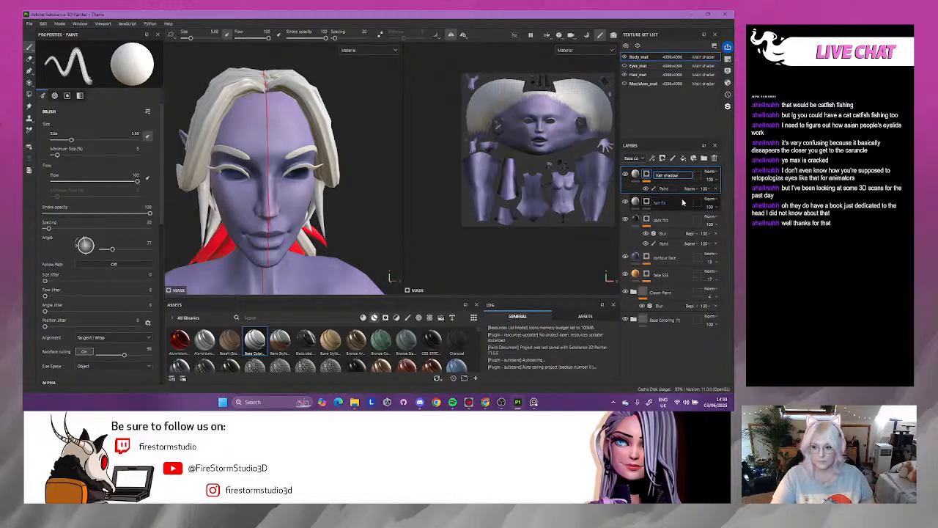
{"action": "key", "text": "Return"}
- Sample the dark blue-violet from the character's shaded eye area as the hair shadow layer's base colour
{"action": "left_click", "coordinate": [636, 174]}
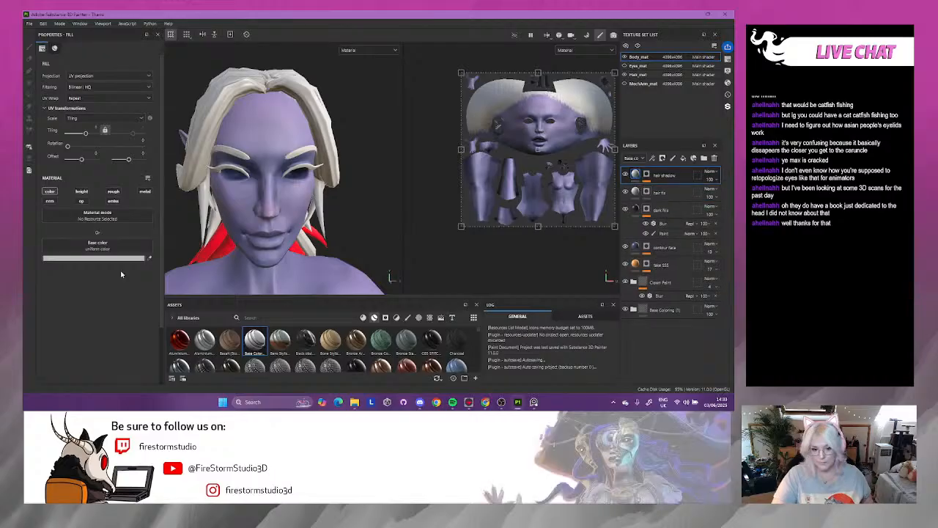
{"action": "left_click", "coordinate": [150, 258]}
{"action": "left_click", "coordinate": [250, 171]}
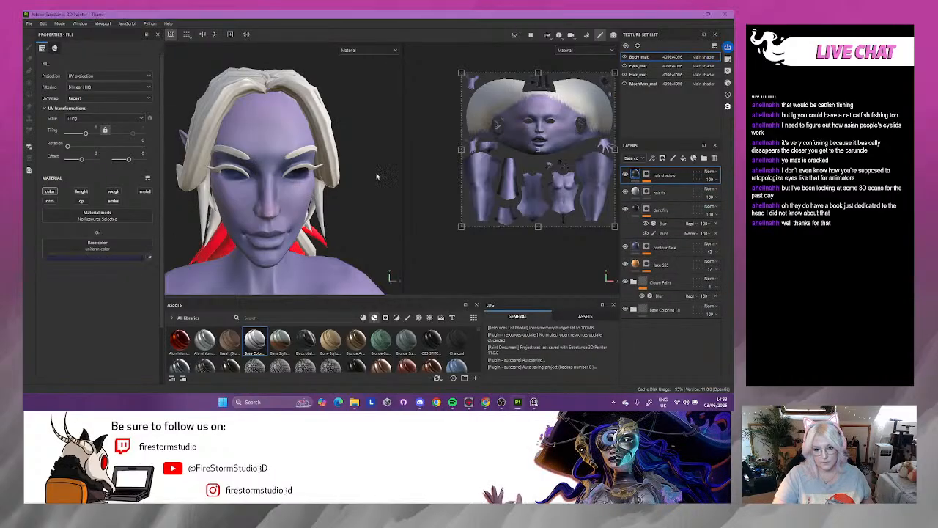
{"action": "right_click", "coordinate": [637, 175]}
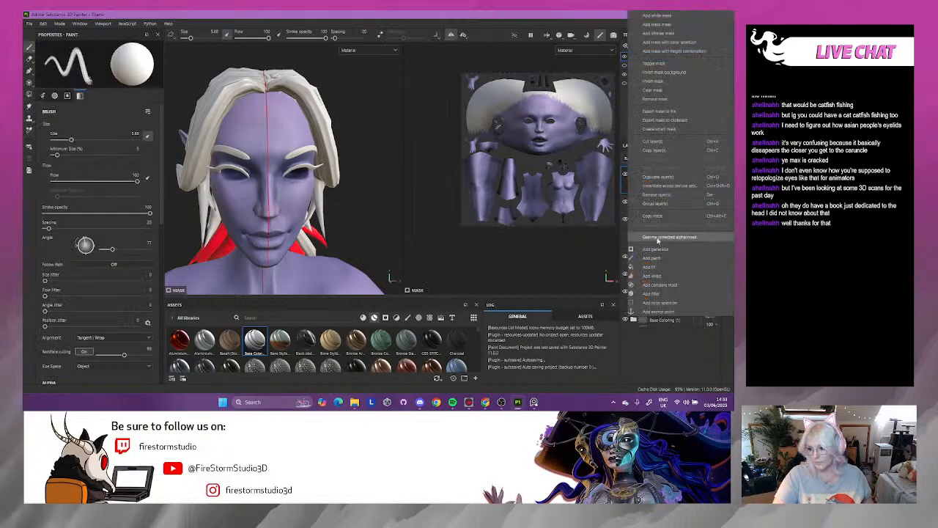
{"action": "left_click", "coordinate": [654, 276]}
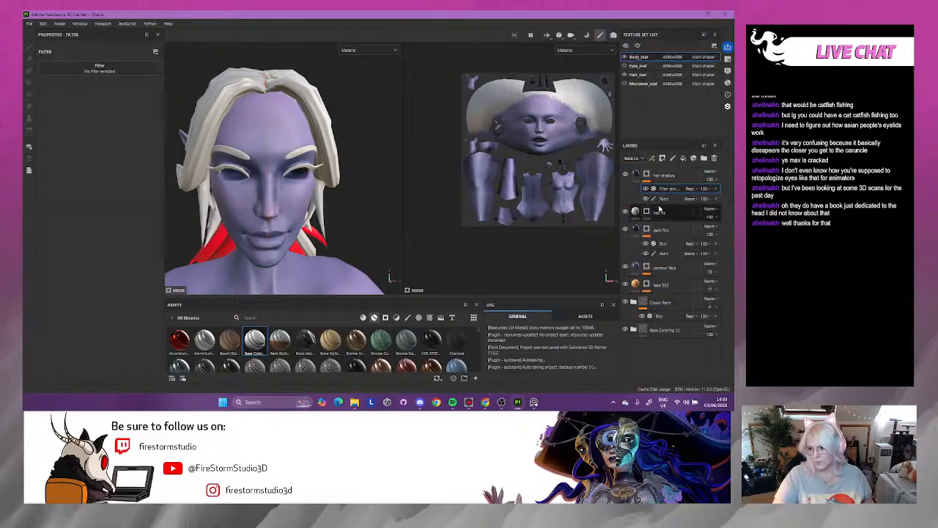
{"action": "right_click", "coordinate": [638, 189]}
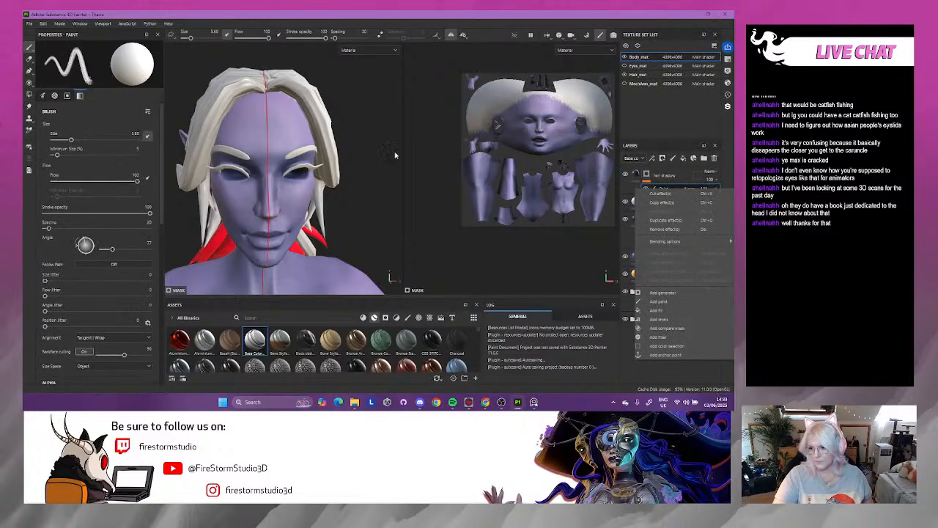
- Paint the dark hair shadow along the forehead hairline and temples in the hair shadow mask
{"action": "left_click", "coordinate": [264, 93]}
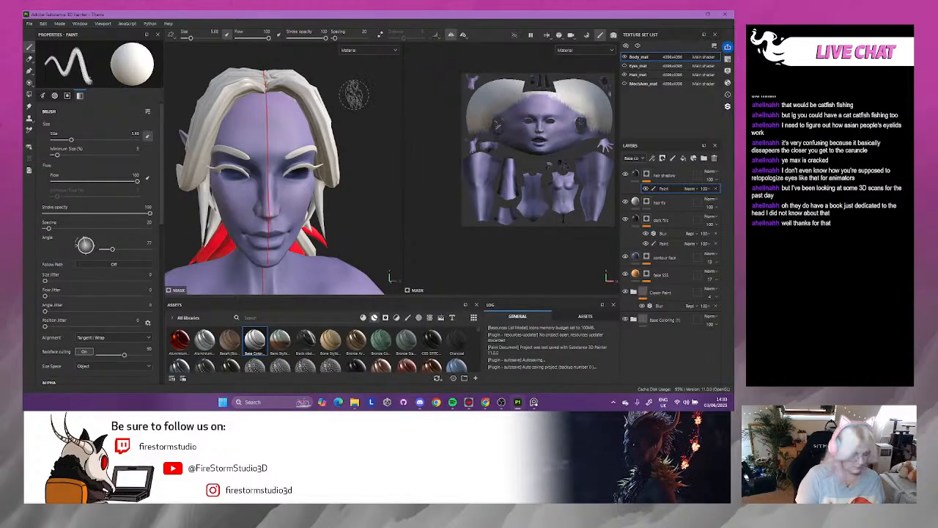
{"action": "left_click_drag", "start_coordinate": [359, 88], "coordinate": [352, 117], "text": "alt"}
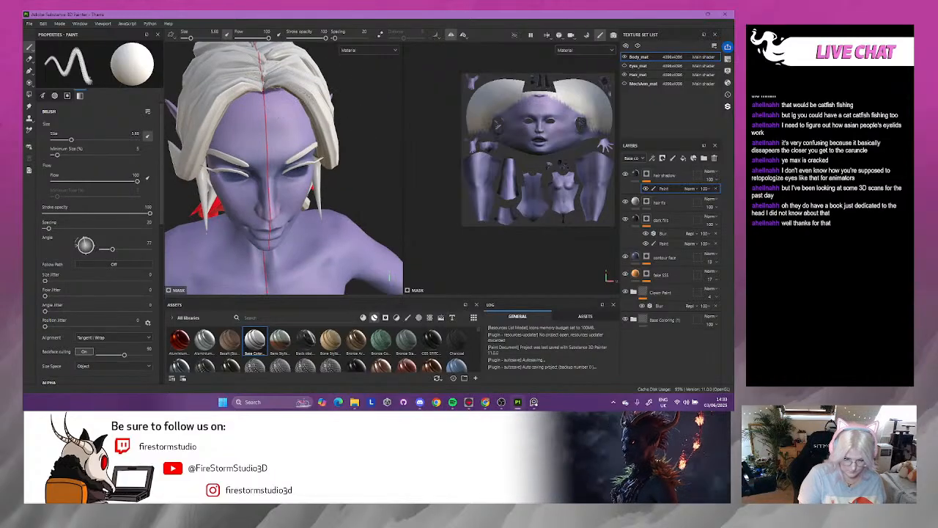
{"action": "left_click_drag", "start_coordinate": [378, 129], "coordinate": [350, 109], "text": "alt"}
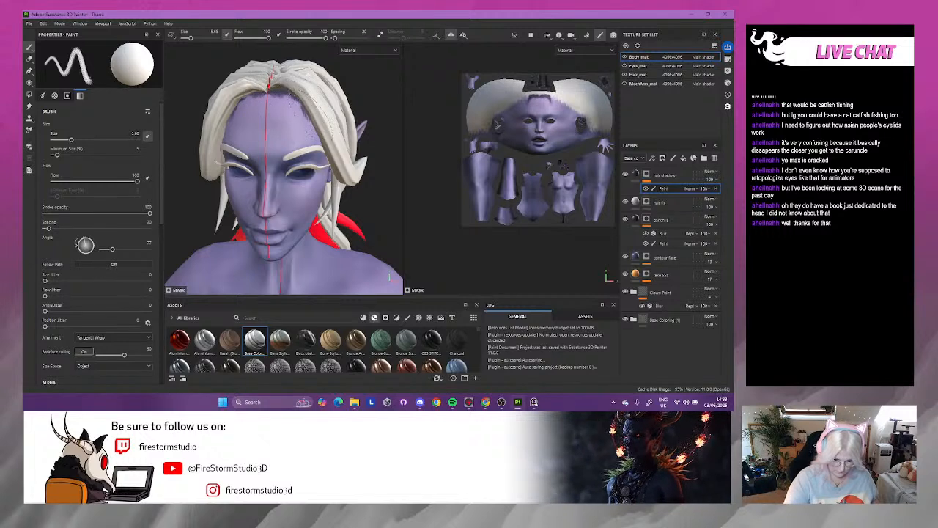
{"action": "left_click_drag", "start_coordinate": [384, 123], "coordinate": [396, 143], "text": "alt"}
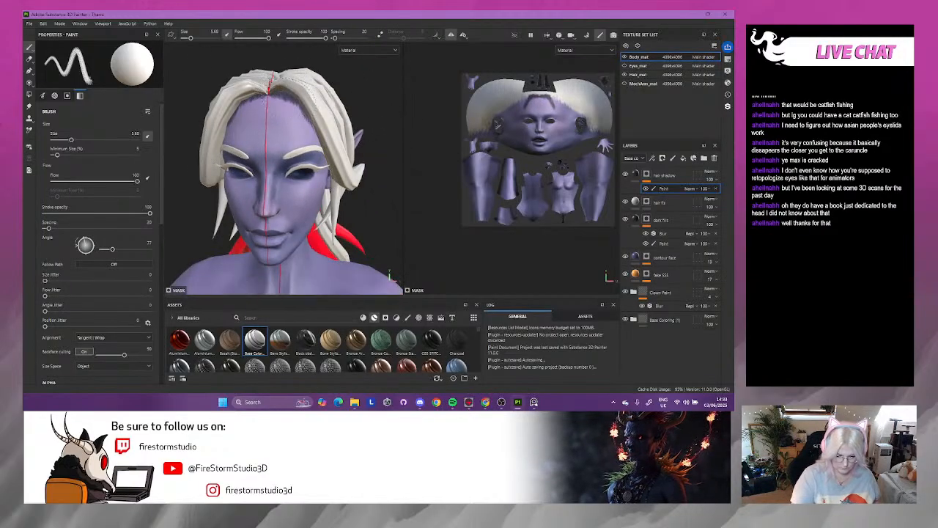
{"action": "left_click_drag", "start_coordinate": [390, 96], "coordinate": [317, 91], "text": "alt"}
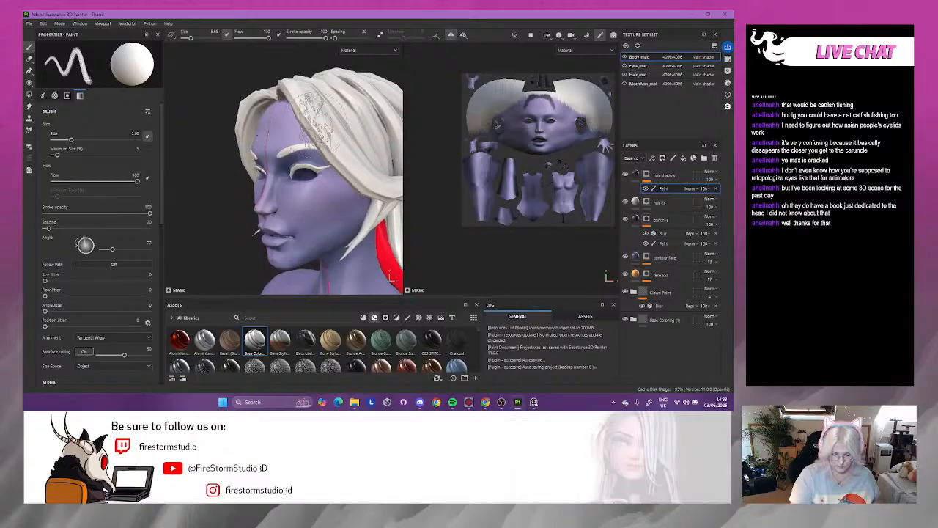
- Extend the painted hair shadow along the sides of the head and behind the ear
{"action": "left_click_drag", "start_coordinate": [209, 175], "coordinate": [79, 179], "text": "alt"}
{"action": "left_click_drag", "start_coordinate": [384, 140], "coordinate": [339, 180], "text": "alt"}
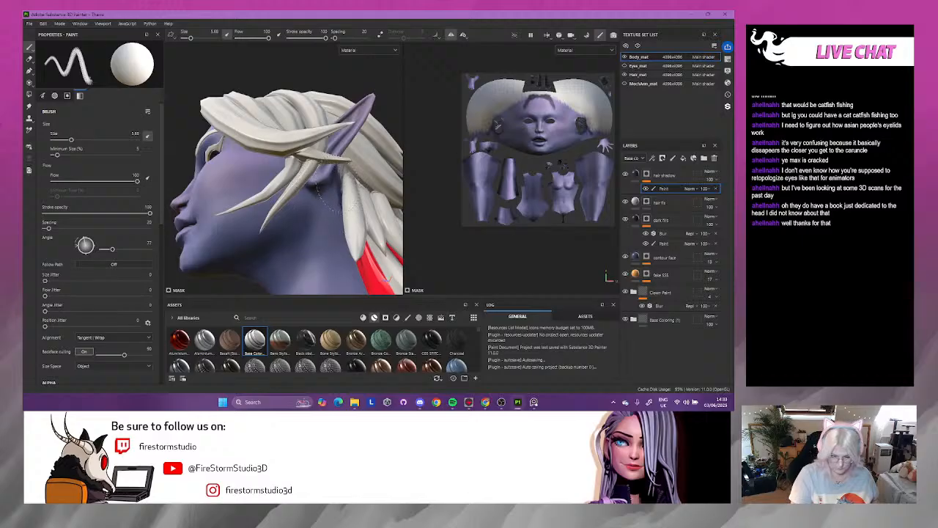
{"action": "left_click_drag", "start_coordinate": [367, 187], "coordinate": [396, 156], "text": "alt"}
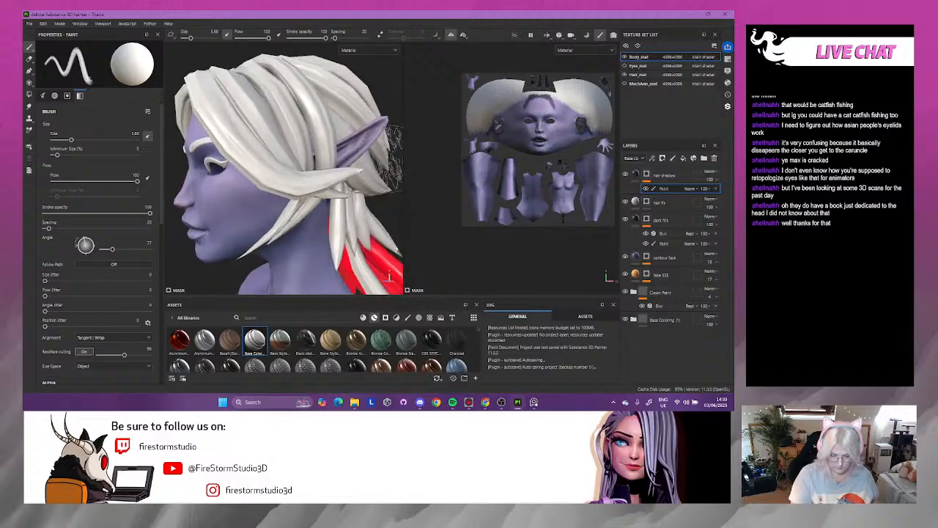
{"action": "left_click_drag", "start_coordinate": [399, 208], "coordinate": [368, 143], "text": "alt"}
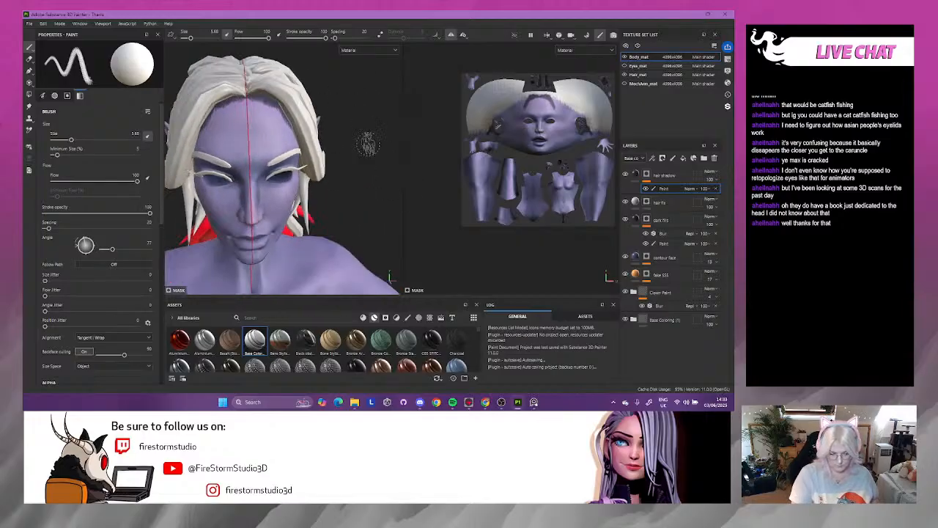
- Lower the hair shadow layer's opacity to about half and add a Blur filter to its mask
{"action": "left_click", "coordinate": [709, 189]}
{"action": "left_click_drag", "start_coordinate": [729, 193], "coordinate": [712, 194]}
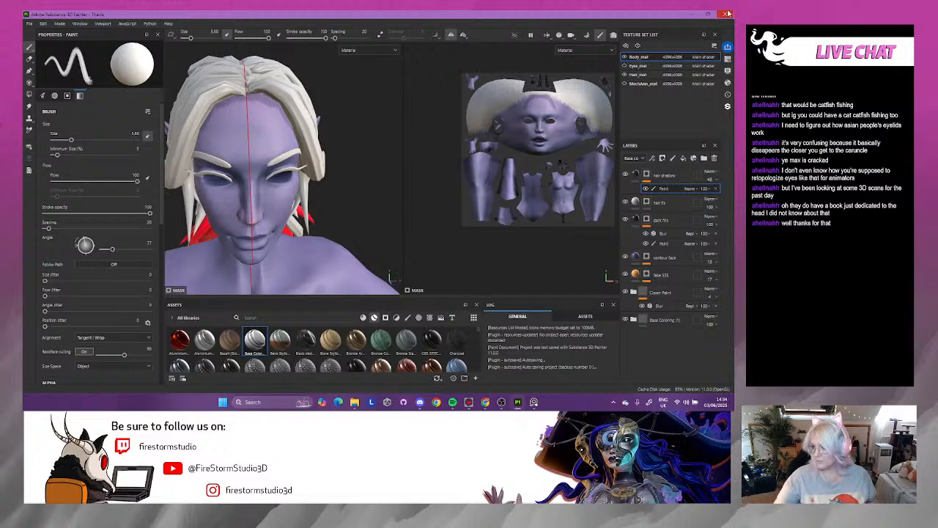
{"action": "right_click", "coordinate": [636, 180]}
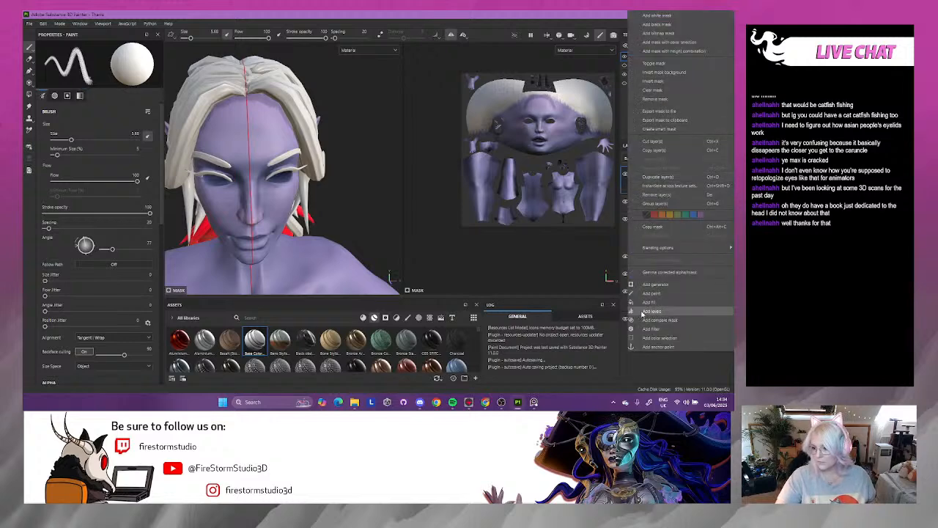
{"action": "left_click", "coordinate": [653, 328]}
{"action": "left_click", "coordinate": [99, 67]}
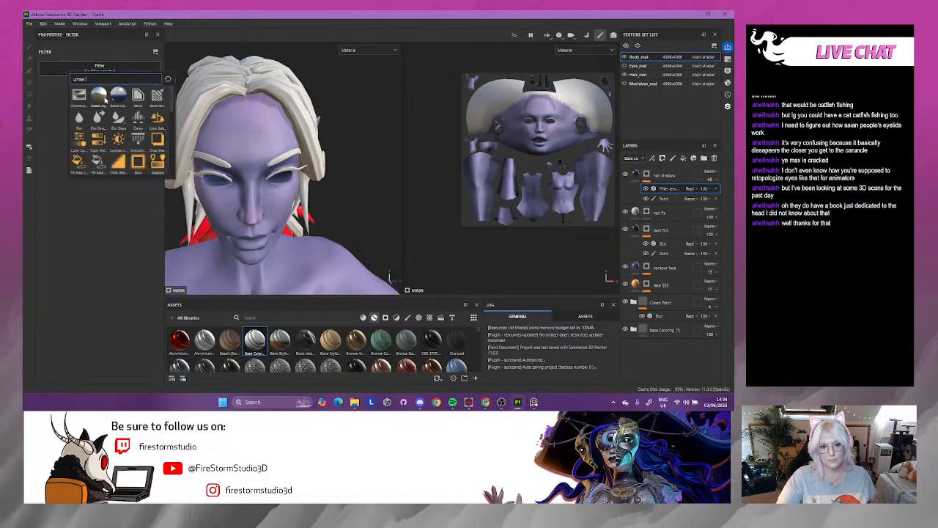
{"action": "left_click", "coordinate": [78, 119]}
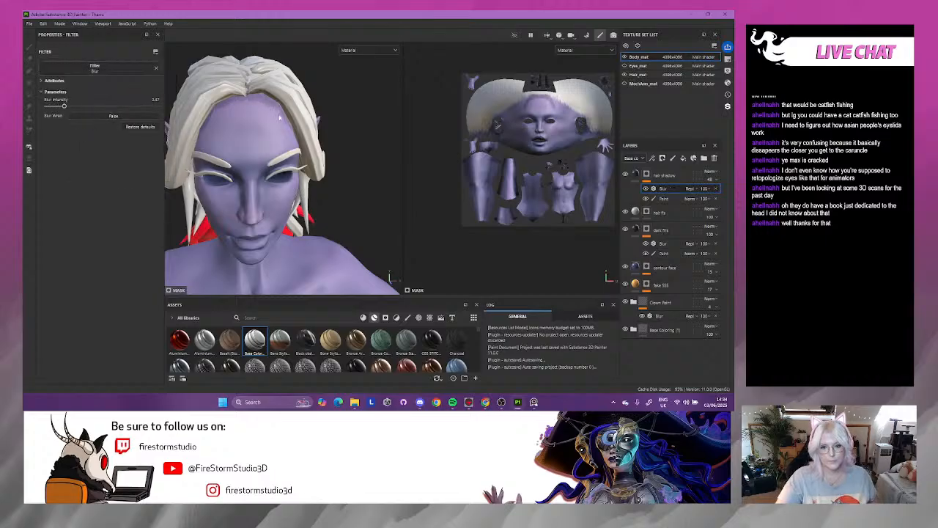
- Raise the hair shadow layer's opacity to about 73 and slightly increase its mask's blur intensity
{"action": "right_click_drag", "start_coordinate": [278, 118], "coordinate": [238, 117], "text": "alt"}
{"action": "left_click_drag", "start_coordinate": [264, 129], "coordinate": [297, 140], "text": "alt"}
{"action": "right_click_drag", "start_coordinate": [344, 165], "coordinate": [447, 242], "text": "alt"}
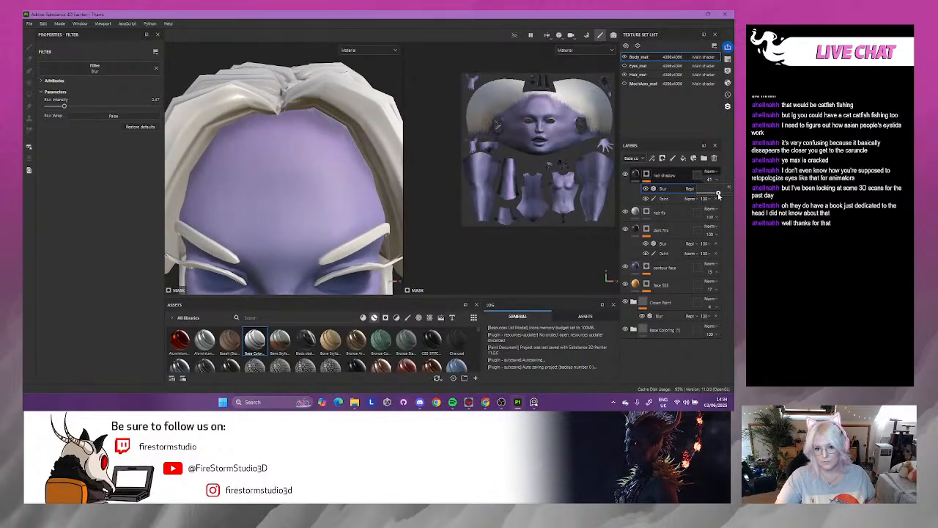
{"action": "left_click_drag", "start_coordinate": [64, 106], "coordinate": [71, 108]}
{"action": "right_click_drag", "start_coordinate": [355, 132], "coordinate": [270, 136], "text": "alt"}
{"action": "left_click_drag", "start_coordinate": [270, 136], "coordinate": [299, 132], "text": "alt"}
- Change the hair shadow layer's base colour to a more saturated dark violet
{"action": "left_click", "coordinate": [697, 179]}
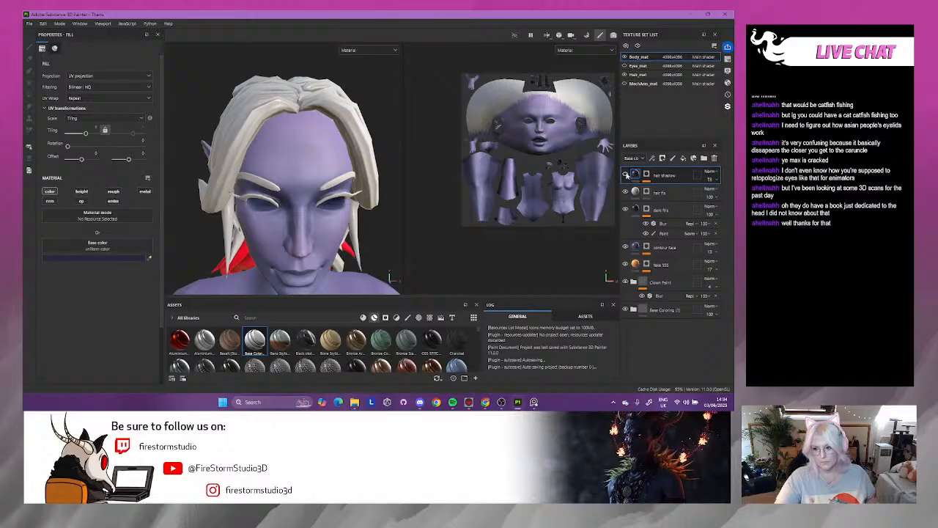
{"action": "left_click", "coordinate": [77, 259]}
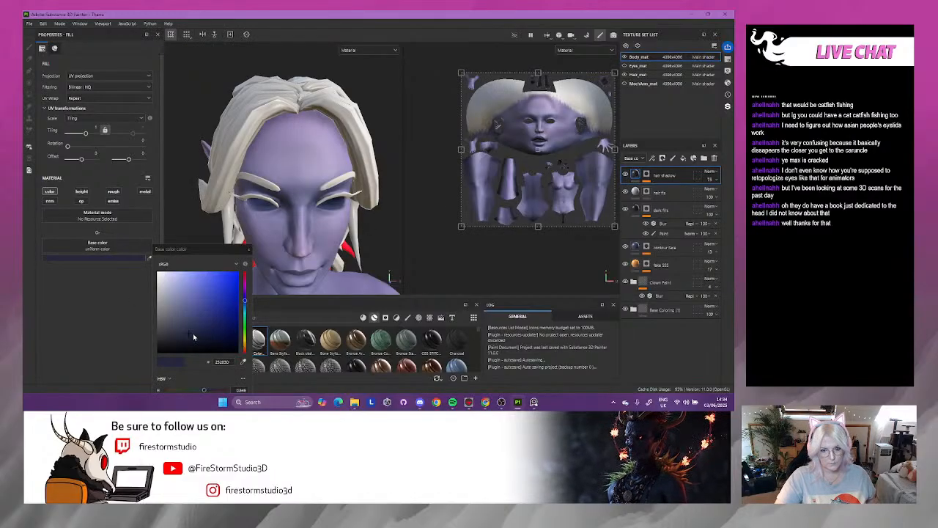
{"action": "left_click_drag", "start_coordinate": [214, 323], "coordinate": [216, 323]}
{"action": "left_click", "coordinate": [246, 302]}
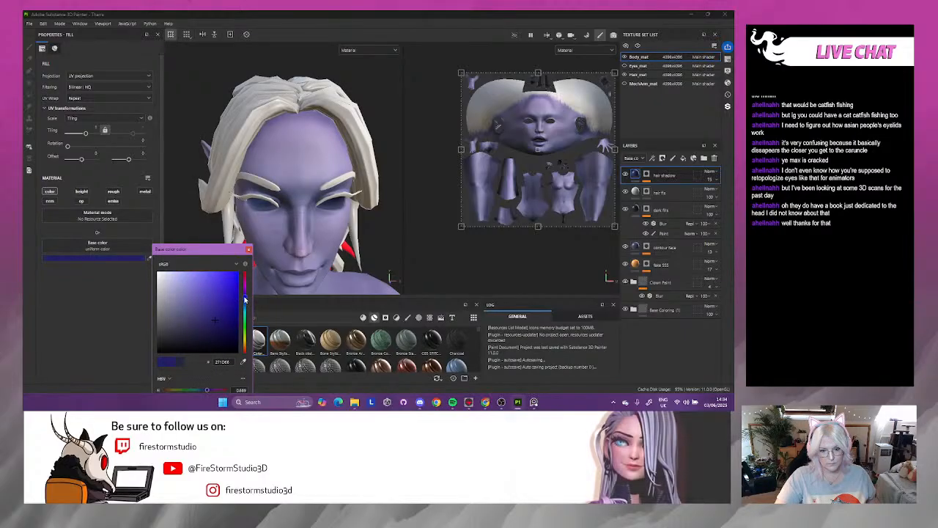
{"action": "left_click_drag", "start_coordinate": [286, 227], "coordinate": [255, 158], "text": "alt"}
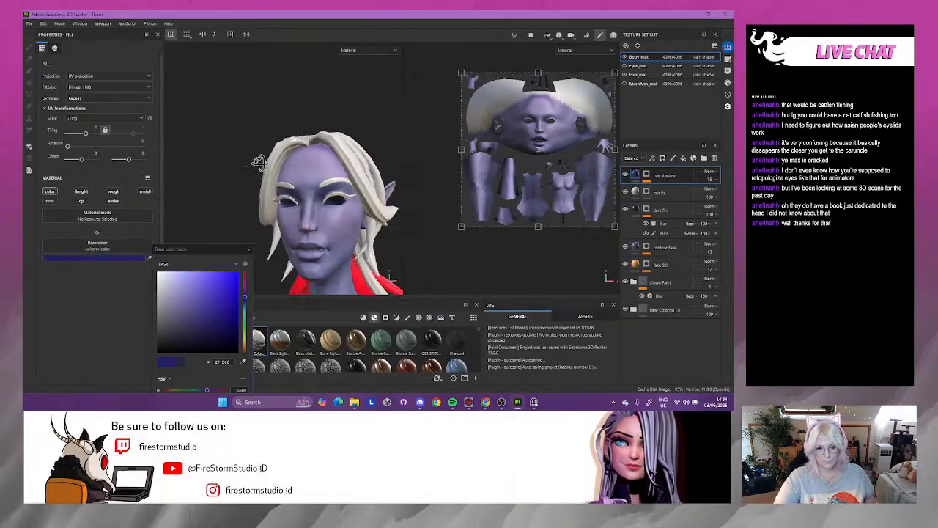
{"action": "left_click", "coordinate": [246, 292]}
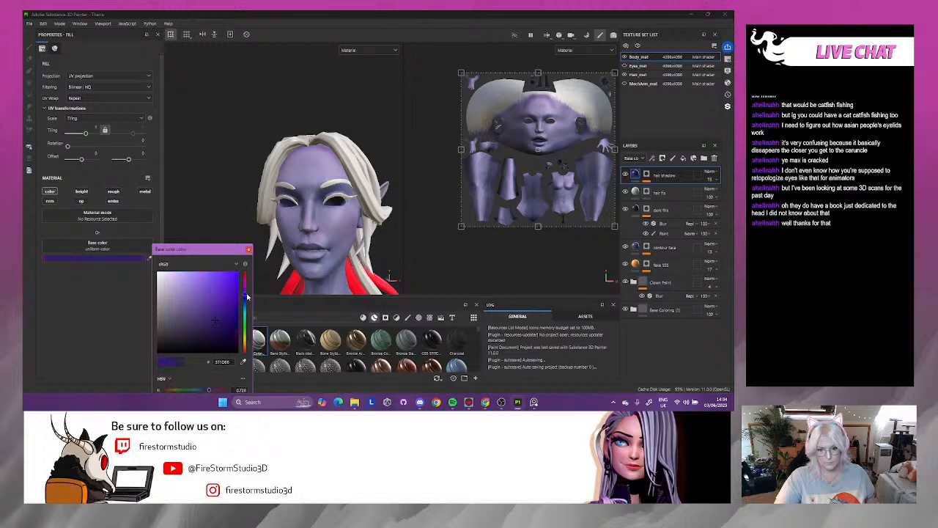
{"action": "left_click_drag", "start_coordinate": [229, 327], "coordinate": [226, 328]}
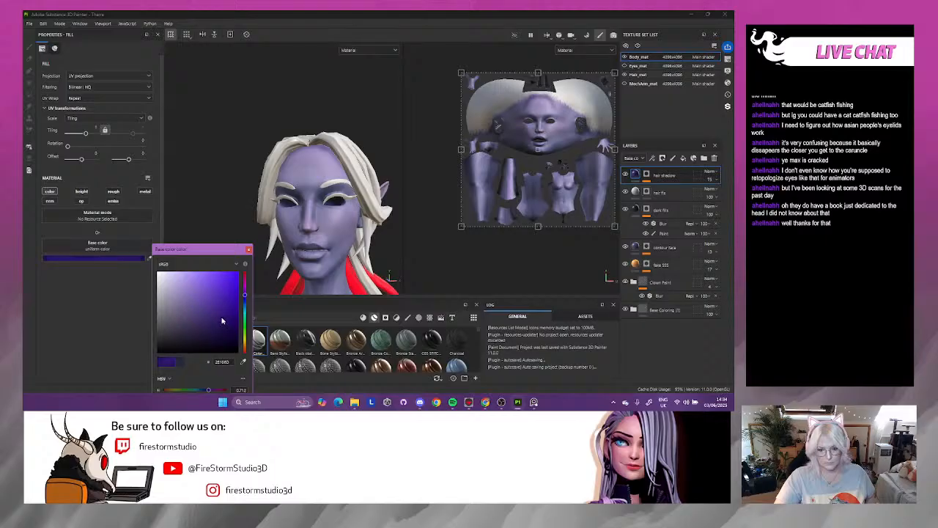
- Increase the blur intensity of the hair shadow mask to about 5
{"action": "left_click", "coordinate": [646, 176]}
{"action": "left_click", "coordinate": [662, 189]}
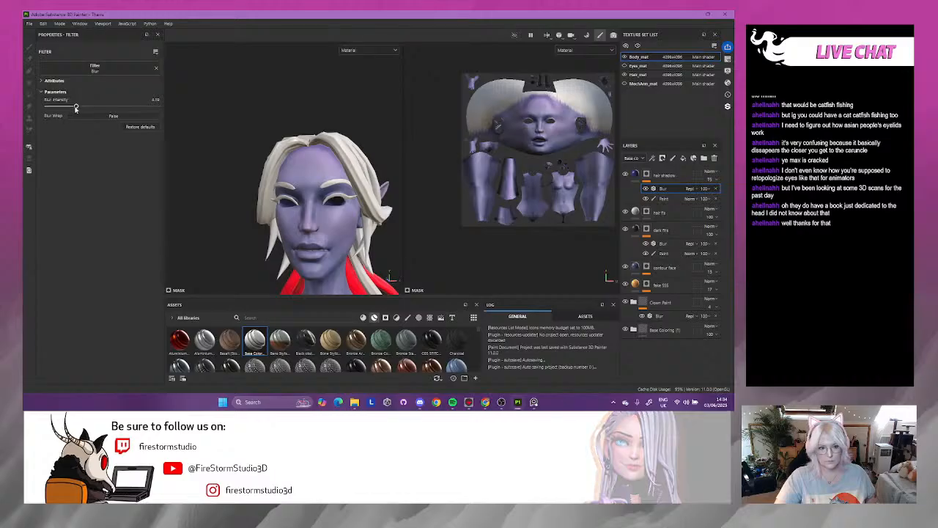
{"action": "left_click_drag", "start_coordinate": [80, 108], "coordinate": [81, 107]}
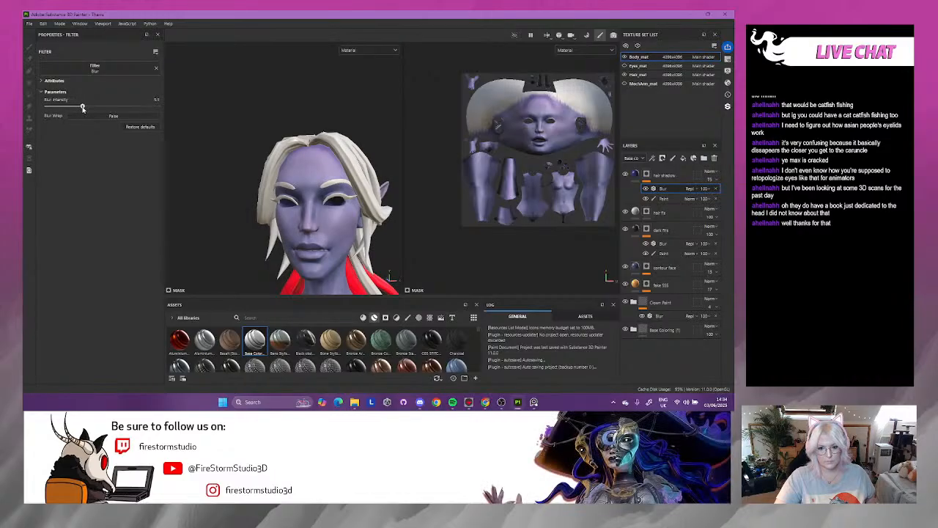
- Make the Eyes_mat texture set visible and examine the face's skin shading up close
{"action": "left_click_drag", "start_coordinate": [204, 139], "coordinate": [279, 191], "text": "alt"}
{"action": "left_click", "coordinate": [625, 66]}
{"action": "scroll", "coordinate": [326, 215], "scroll_direction": "down", "scroll_amount": 2}
{"action": "middle_click_drag", "start_coordinate": [302, 248], "coordinate": [297, 180], "text": "alt"}
{"action": "scroll", "coordinate": [269, 180], "scroll_direction": "down", "scroll_amount": 4}
{"action": "mouse_move", "coordinate": [256, 196]}
{"action": "left_mouse_down", "text": "alt"}
{"action": "mouse_move", "coordinate": [200, 195]}
{"action": "mouse_move", "coordinate": [239, 202]}
{"action": "left_mouse_up", "text": "alt"}
{"action": "right_click_drag", "start_coordinate": [238, 201], "coordinate": [498, 251], "text": "alt"}
{"action": "mouse_move", "coordinate": [286, 211]}
{"action": "left_mouse_down", "text": "alt"}
{"action": "mouse_move", "coordinate": [245, 208]}
{"action": "mouse_move", "coordinate": [277, 206]}
{"action": "left_mouse_up", "text": "alt"}
{"action": "middle_click_drag", "start_coordinate": [277, 206], "coordinate": [257, 174], "text": "alt"}
{"action": "right_click_drag", "start_coordinate": [256, 174], "coordinate": [440, 298], "text": "alt"}
{"action": "middle_click_drag", "start_coordinate": [272, 195], "coordinate": [258, 173], "text": "alt"}
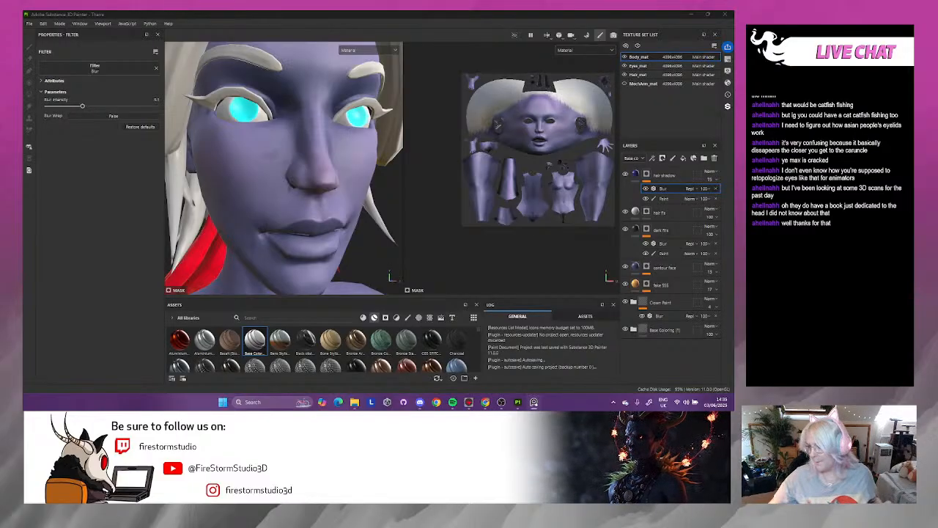
- Add a fill layer above the hair shadow layer and name it lipstick
{"action": "left_click", "coordinate": [681, 181]}
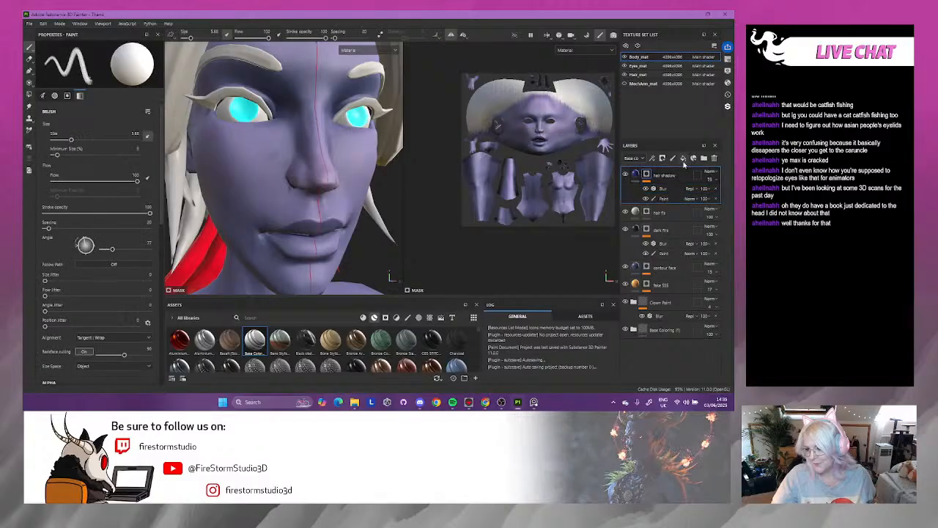
{"action": "left_click", "coordinate": [683, 158]}
{"action": "double_click", "coordinate": [654, 176]}
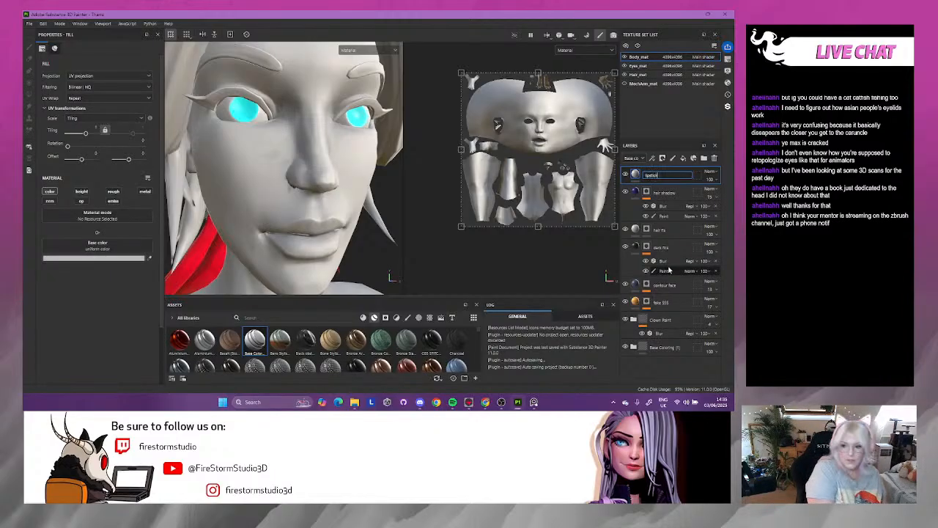
{"action": "key", "text": "Return"}
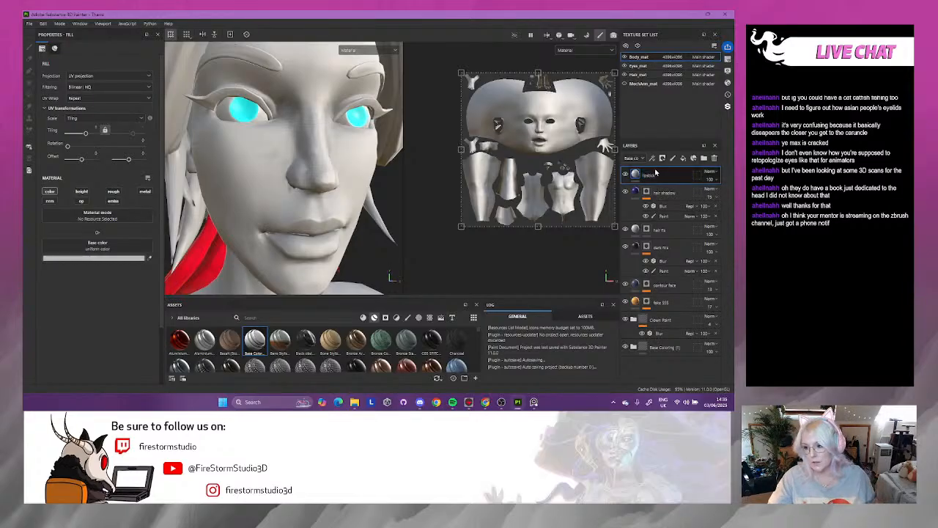
- Group all layers from hair shadow down to Base Coloring into a folder named Skin and give it a red colour tag
{"action": "left_click", "coordinate": [677, 192]}
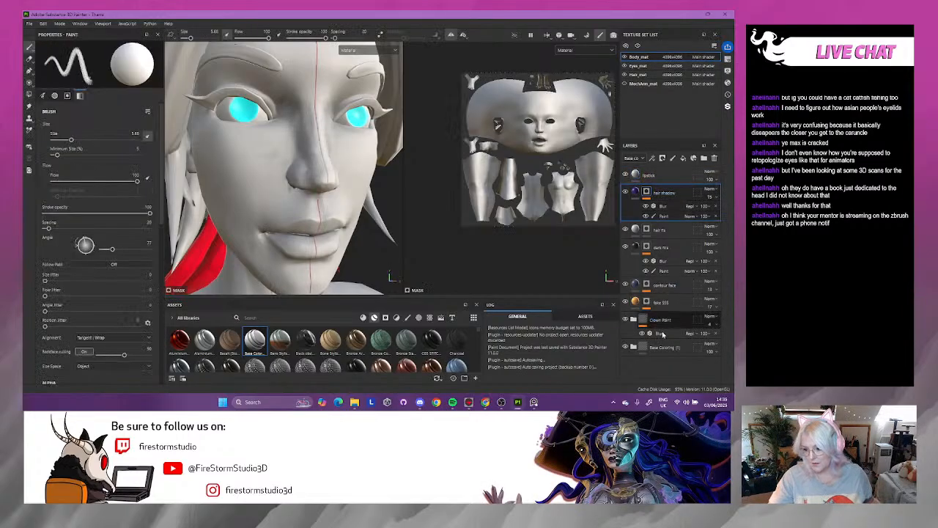
{"action": "left_click", "coordinate": [668, 351], "text": "shift"}
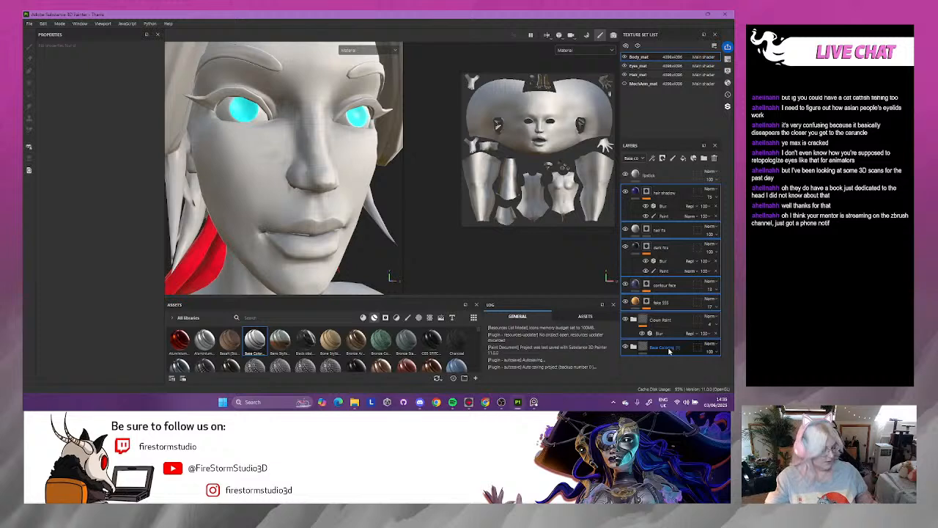
{"action": "key", "text": "ctrl+g"}
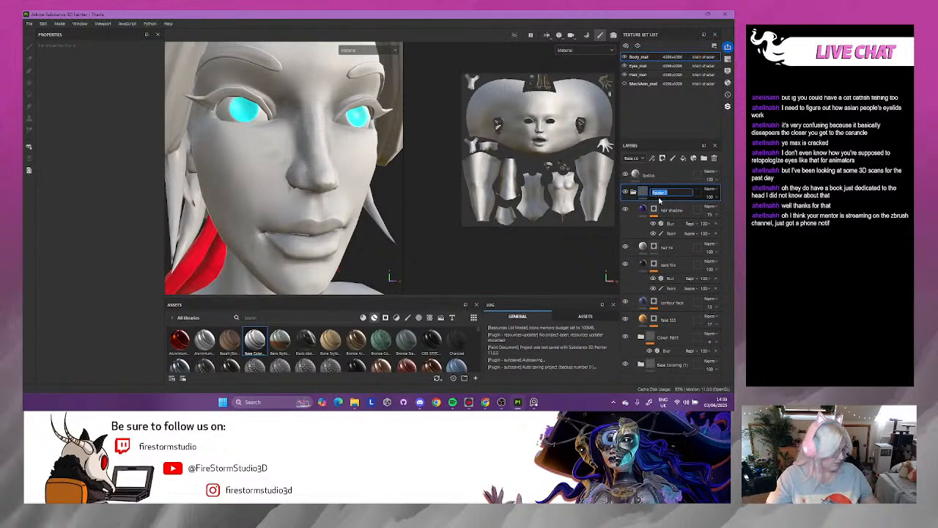
{"action": "type", "text": "S"}
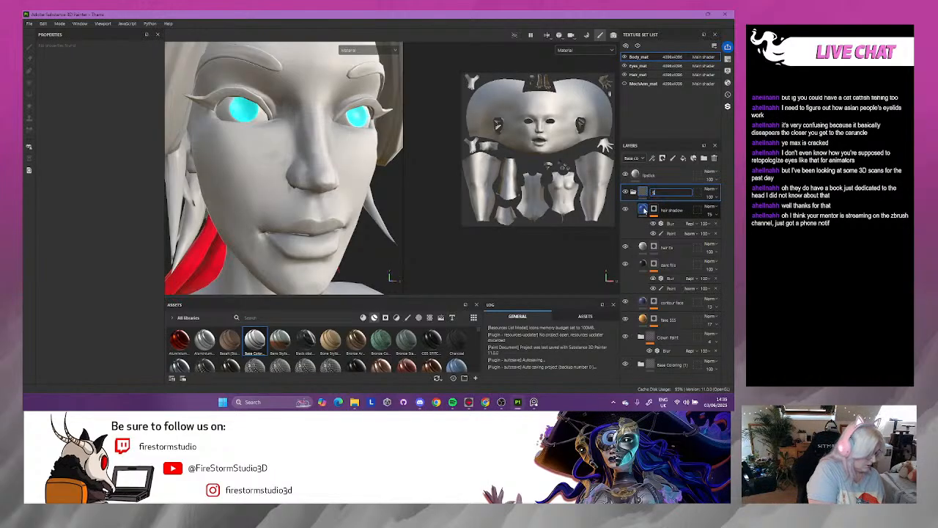
{"action": "type", "text": "kin"}
{"action": "key", "text": "Return"}
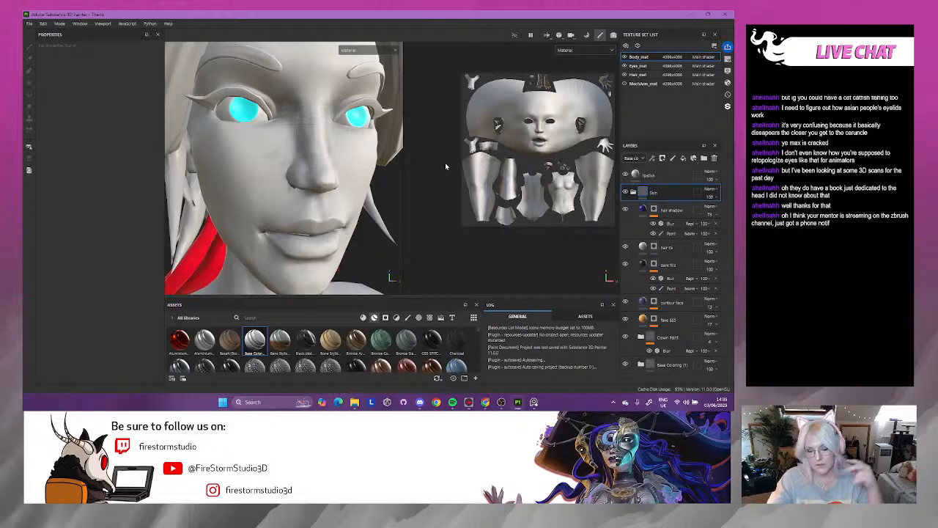
{"action": "right_click", "coordinate": [670, 193]}
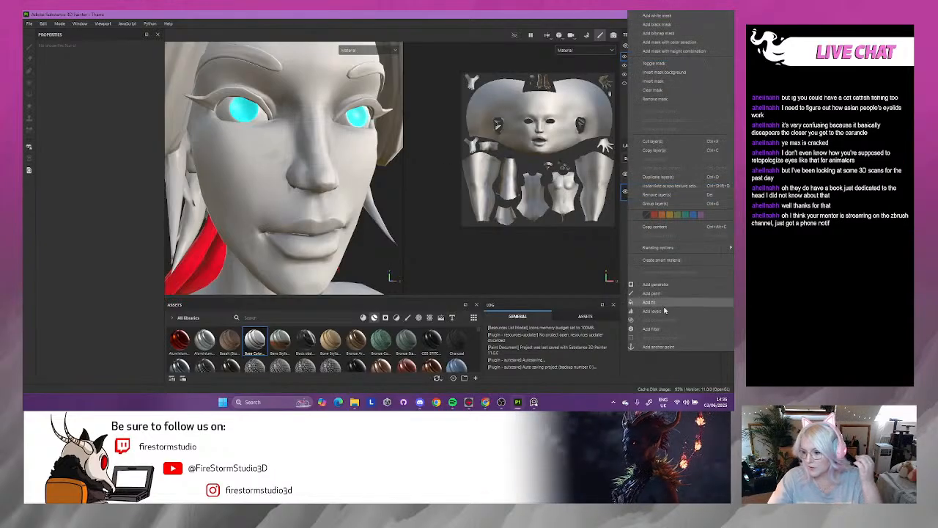
{"action": "left_click", "coordinate": [654, 215]}
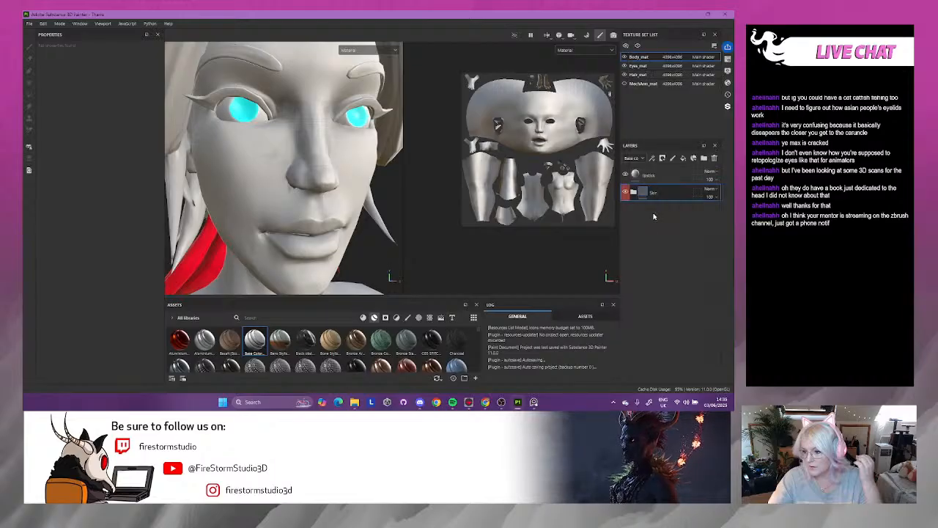
- Group the lipstick layer into its own folder named Make Up
{"action": "left_click", "coordinate": [673, 176]}
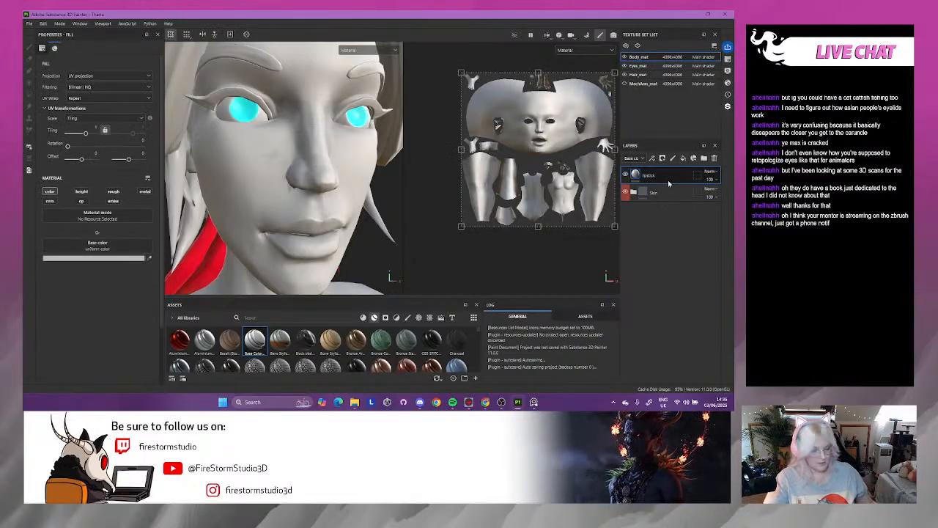
{"action": "key", "text": "ctrl+g"}
{"action": "double_click", "coordinate": [659, 176]}
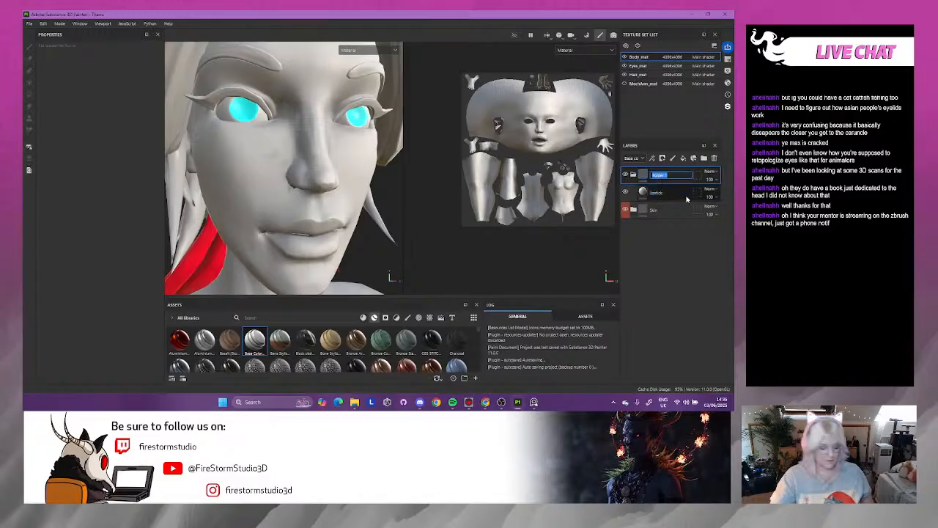
{"action": "type", "text": "Make Up"}
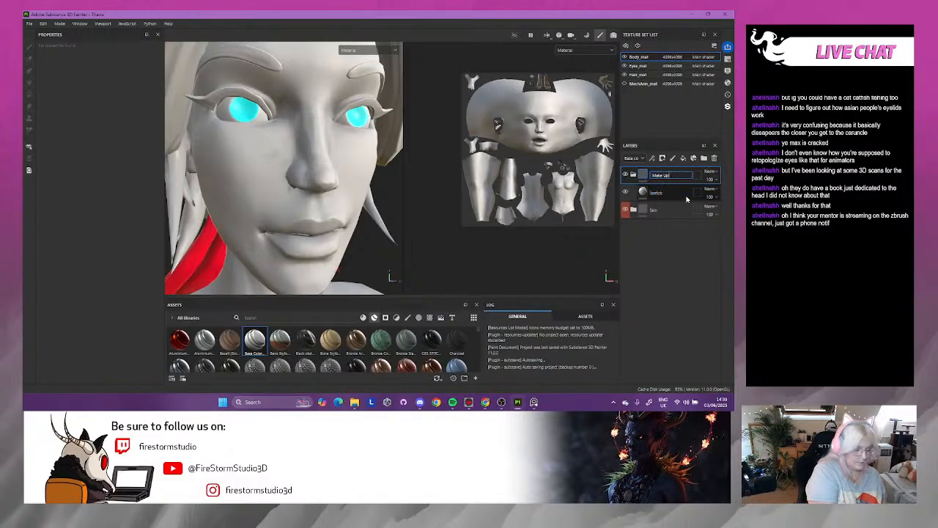
- Confirm Make Up as the name of the folder above the Lipstick layer and give that folder an orange colour tag
{"action": "key", "text": "Return"}
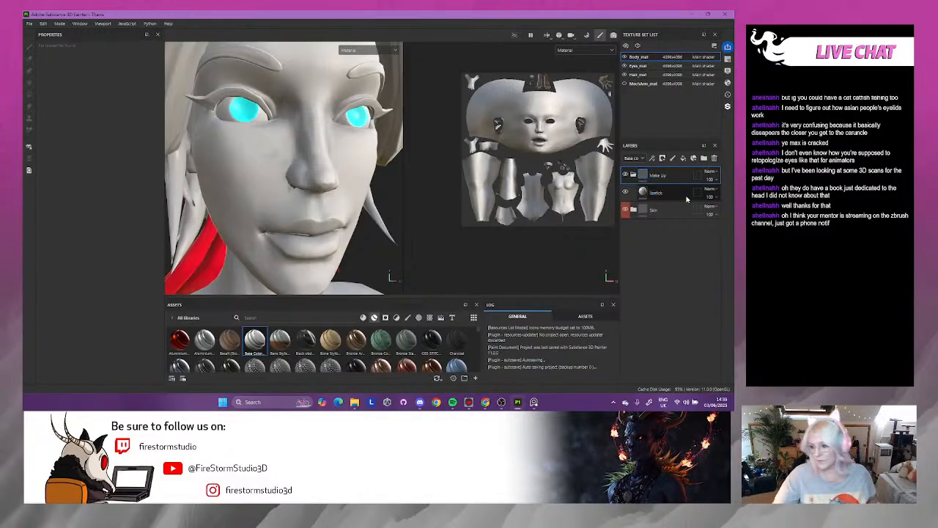
{"action": "right_click", "coordinate": [640, 190]}
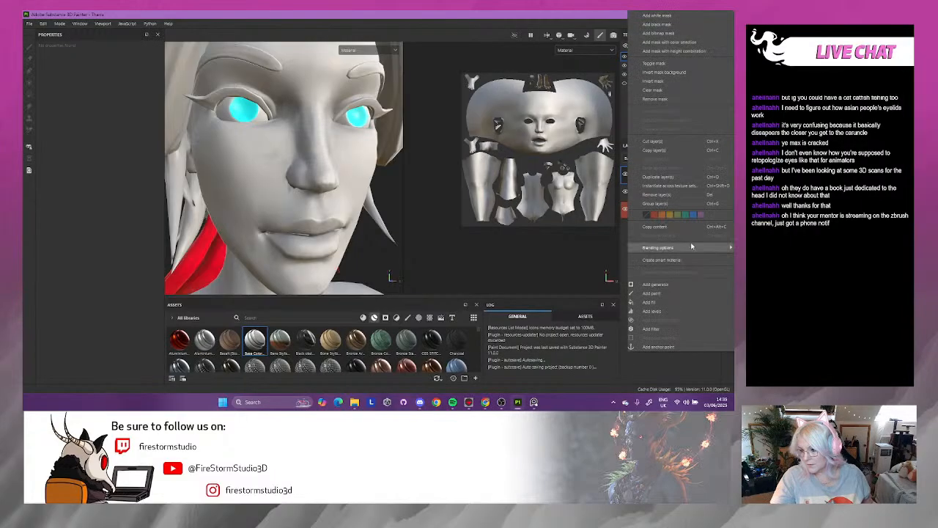
{"action": "left_click", "coordinate": [661, 215]}
- Add a black mask to the Lipstick fill layer
{"action": "left_click", "coordinate": [633, 196]}
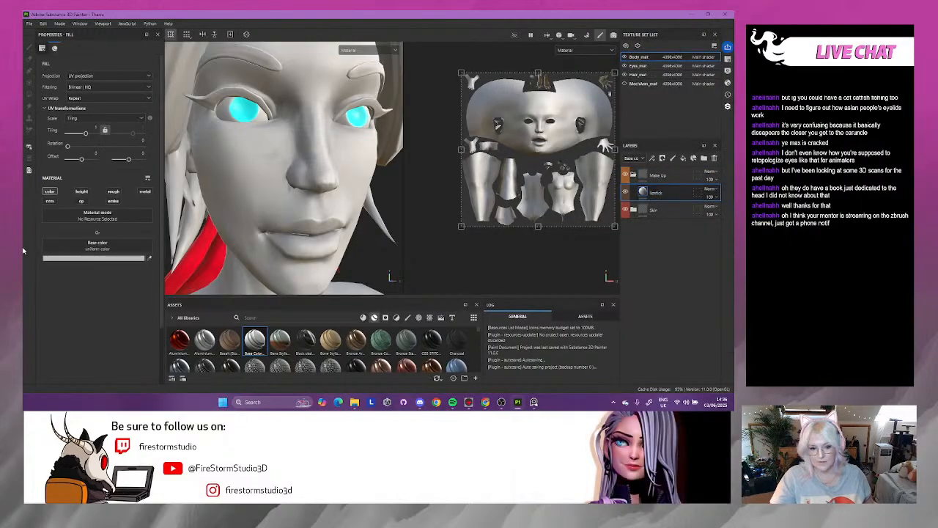
{"action": "right_click", "coordinate": [658, 194]}
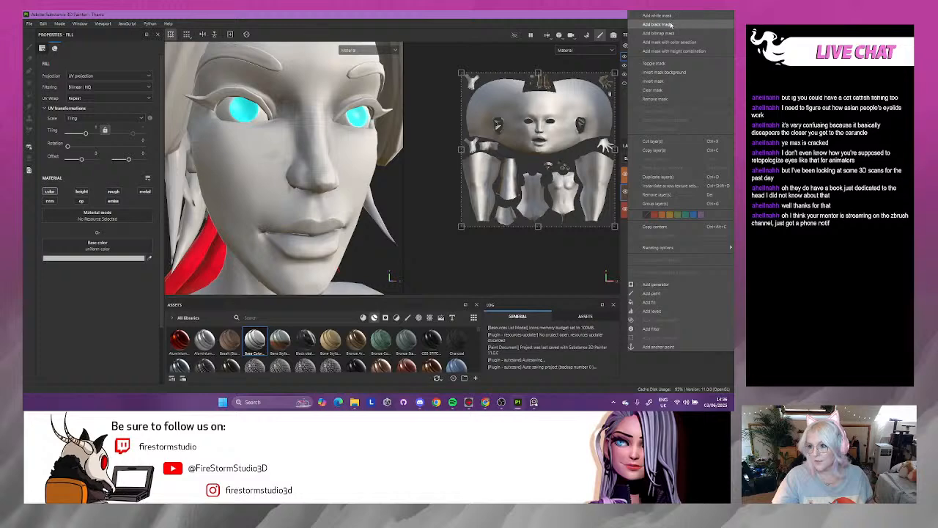
{"action": "left_click", "coordinate": [671, 25]}
{"action": "scroll", "coordinate": [327, 153], "scroll_direction": "down", "scroll_amount": 6}
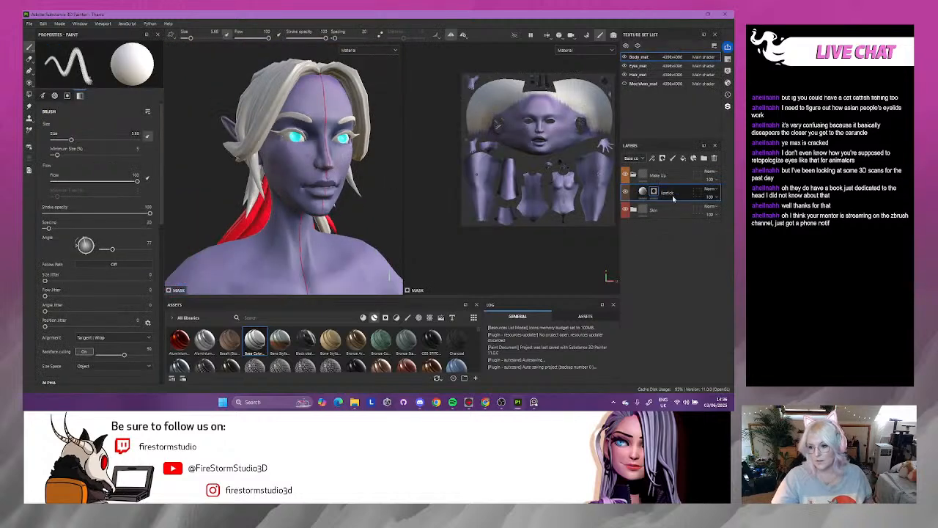
- Set the Lipstick layer's base color to a dark purple
{"action": "left_click", "coordinate": [642, 193]}
{"action": "left_click_drag", "start_coordinate": [272, 208], "coordinate": [247, 198], "text": "alt"}
{"action": "right_click_drag", "start_coordinate": [247, 198], "coordinate": [242, 273], "text": "alt"}
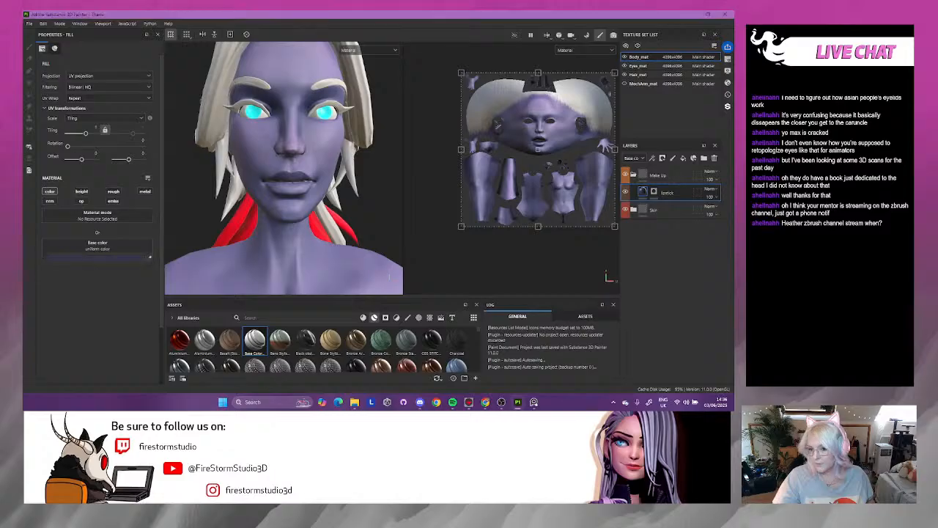
- Add a paint effect to the Lipstick layer's mask and choose the soft round Shape alpha for the brush
{"action": "right_click", "coordinate": [658, 195]}
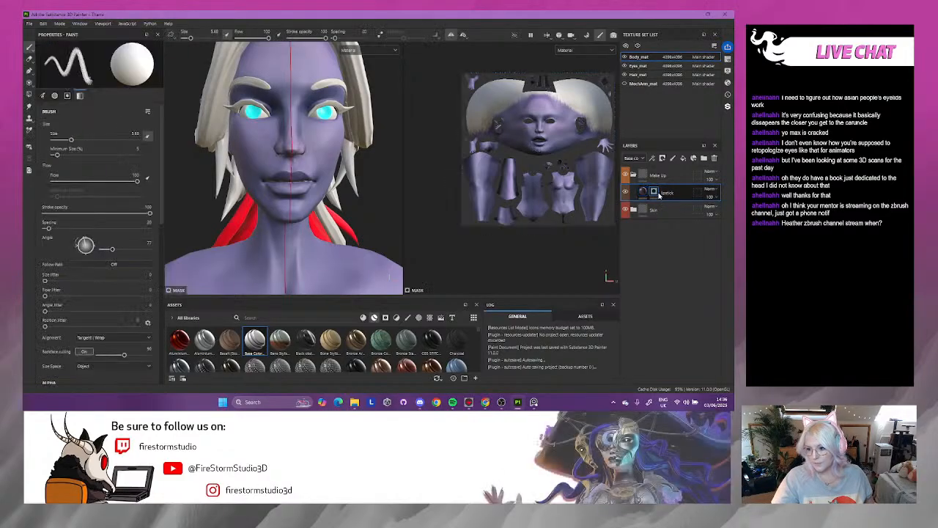
{"action": "left_click", "coordinate": [658, 263]}
{"action": "scroll", "coordinate": [111, 276], "scroll_direction": "down", "scroll_amount": 5}
{"action": "left_click", "coordinate": [98, 199]}
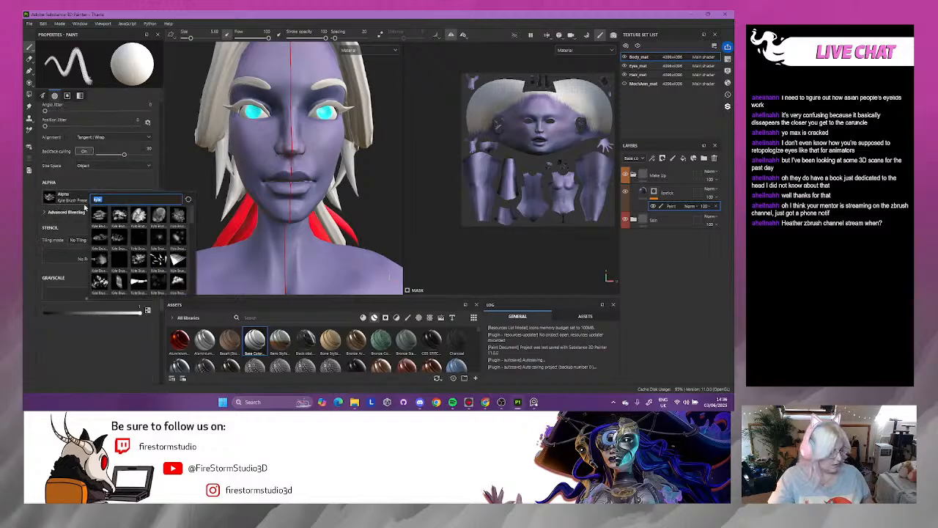
{"action": "type", "text": "shape"}
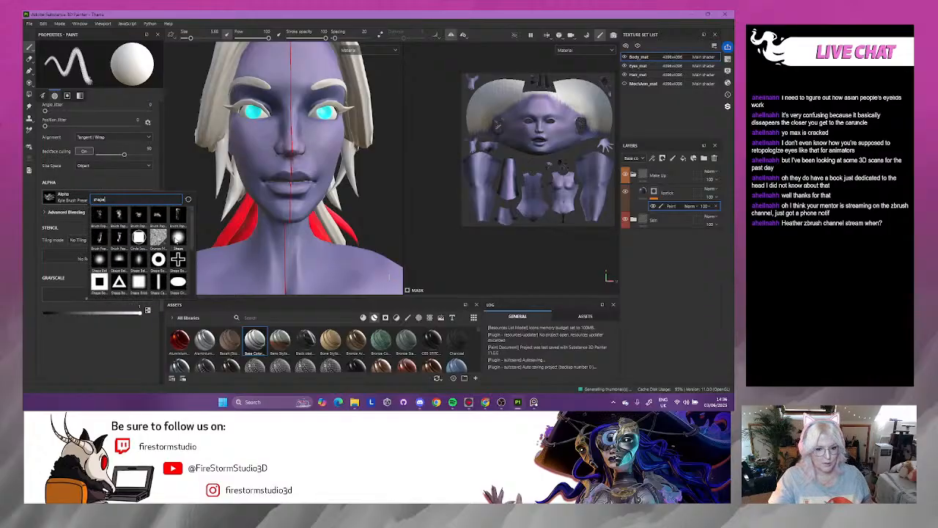
{"action": "left_click", "coordinate": [176, 237]}
- Reduce the brush size to 1.34 and paint the upper and lower lips into the Lipstick mask with symmetry on
{"action": "scroll", "coordinate": [286, 169], "scroll_direction": "up", "scroll_amount": 3}
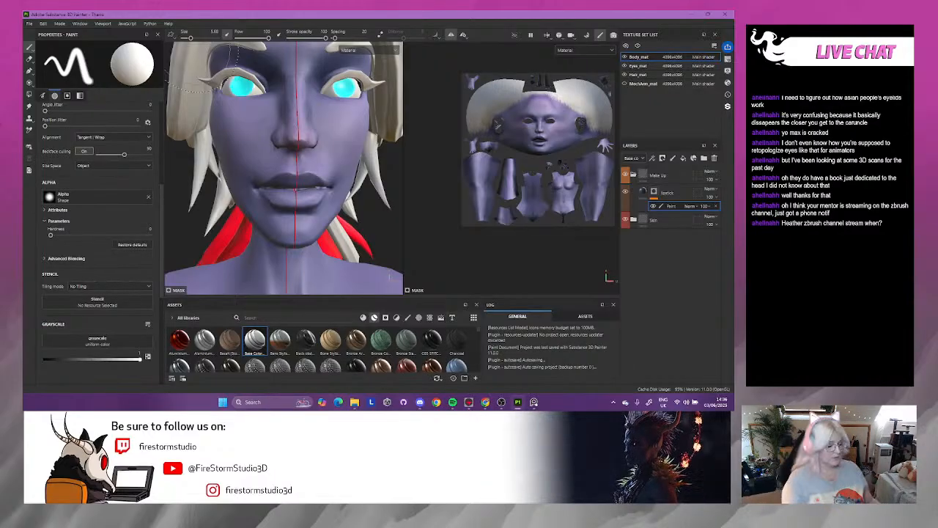
{"action": "left_click_drag", "start_coordinate": [191, 38], "coordinate": [186, 38]}
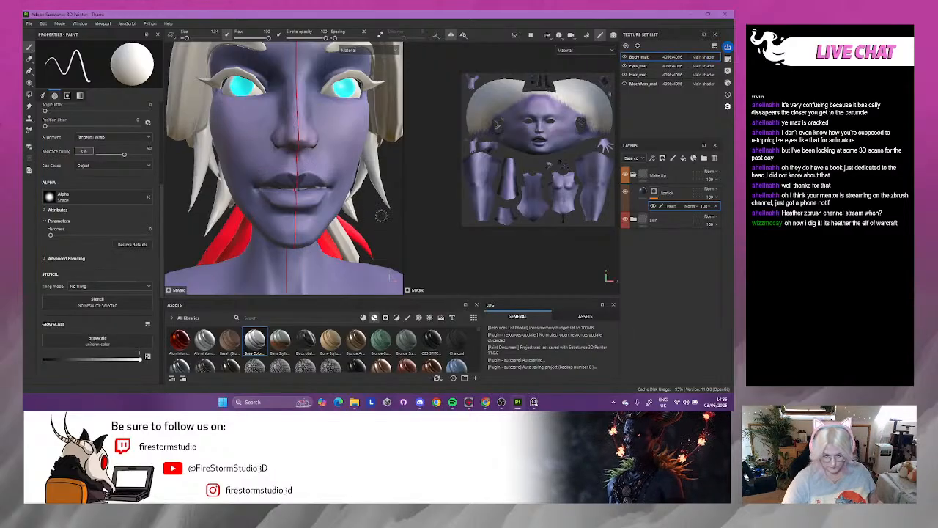
{"action": "left_click_drag", "start_coordinate": [382, 216], "coordinate": [372, 209], "text": "alt+shift"}
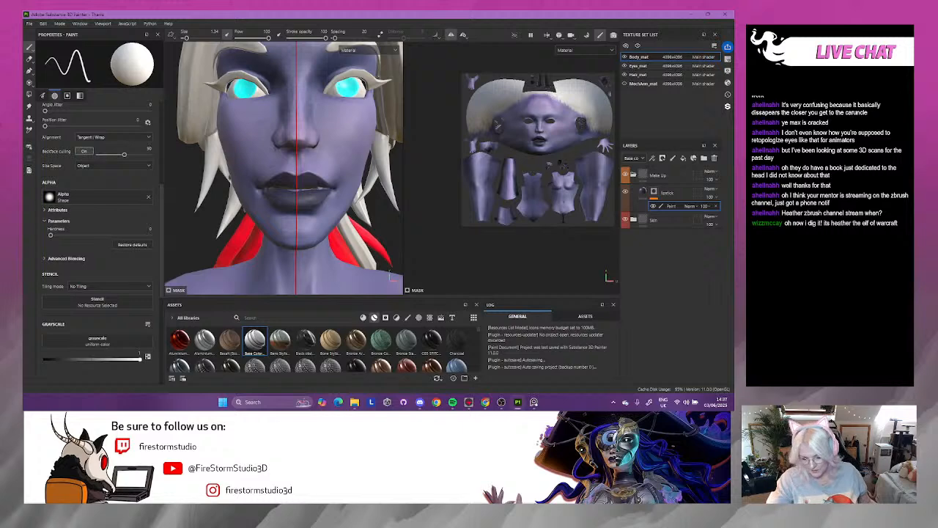
- Group the Make Up and Skin folders into a new folder named Body
{"action": "left_click", "coordinate": [663, 176]}
{"action": "left_click", "coordinate": [674, 223], "text": "shift"}
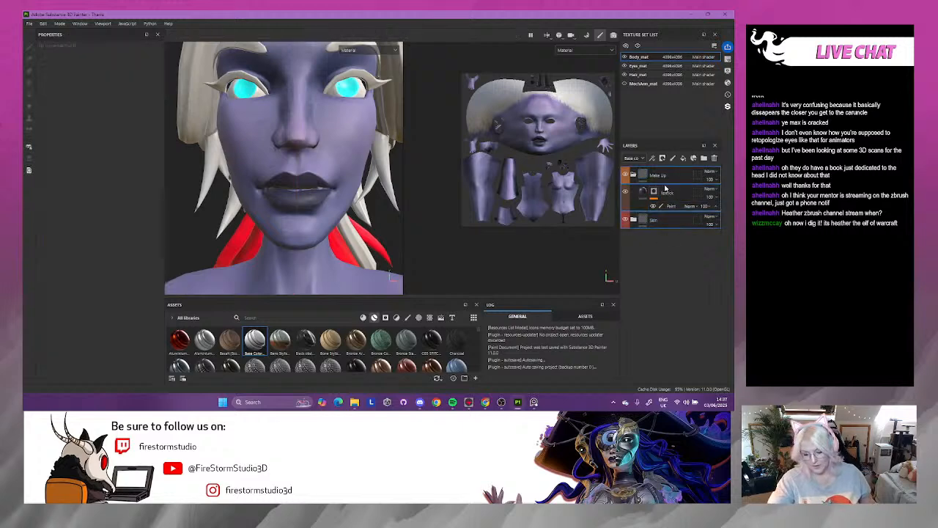
{"action": "key", "text": "ctrl+g"}
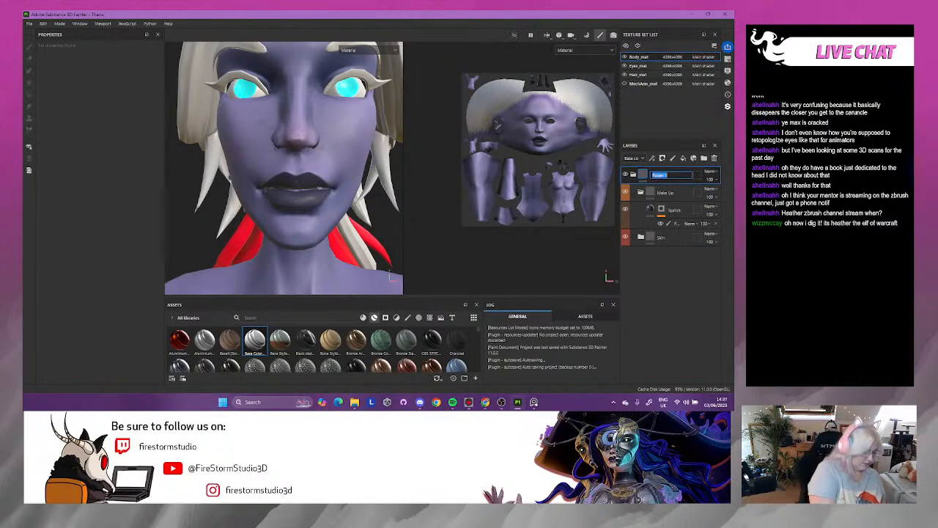
{"action": "key", "text": "Return"}
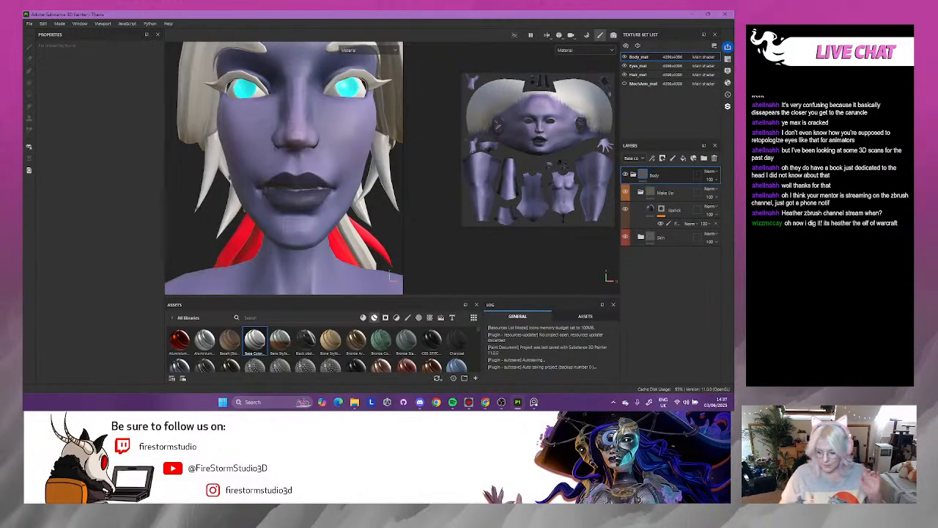
- Add a black mask to the Body folder and reveal the body mesh on it using Polygon Fill in mesh fill mode
{"action": "right_click", "coordinate": [674, 176]}
{"action": "left_click", "coordinate": [660, 16]}
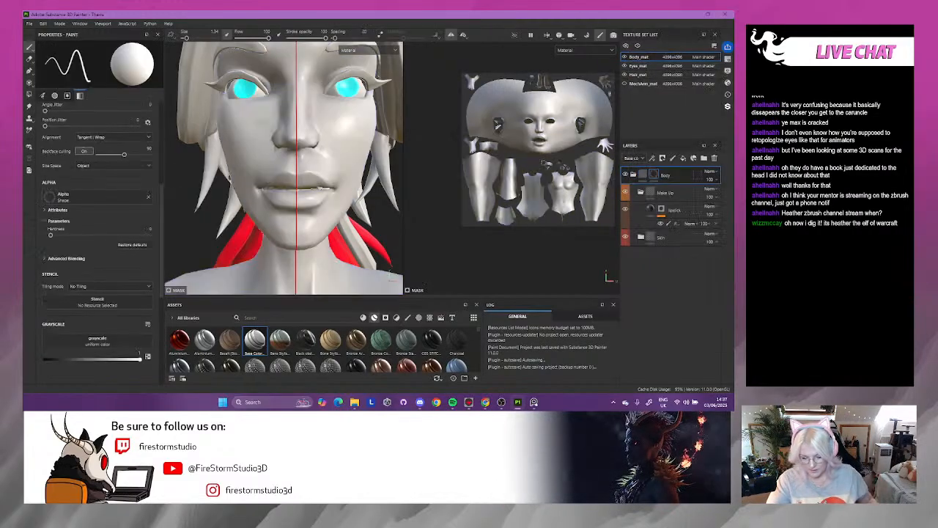
{"action": "scroll", "coordinate": [513, 187], "scroll_direction": "up", "scroll_amount": 4}
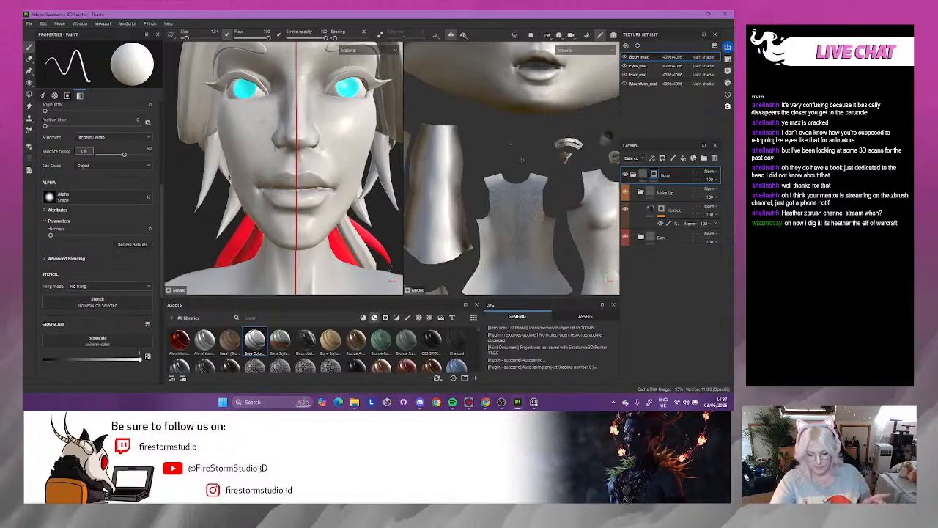
{"action": "left_click", "coordinate": [30, 95]}
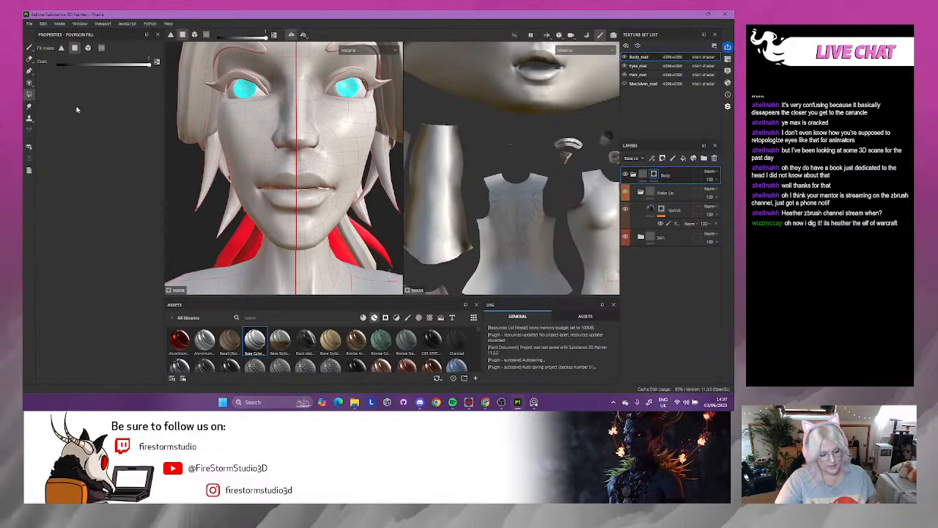
{"action": "left_click", "coordinate": [88, 48]}
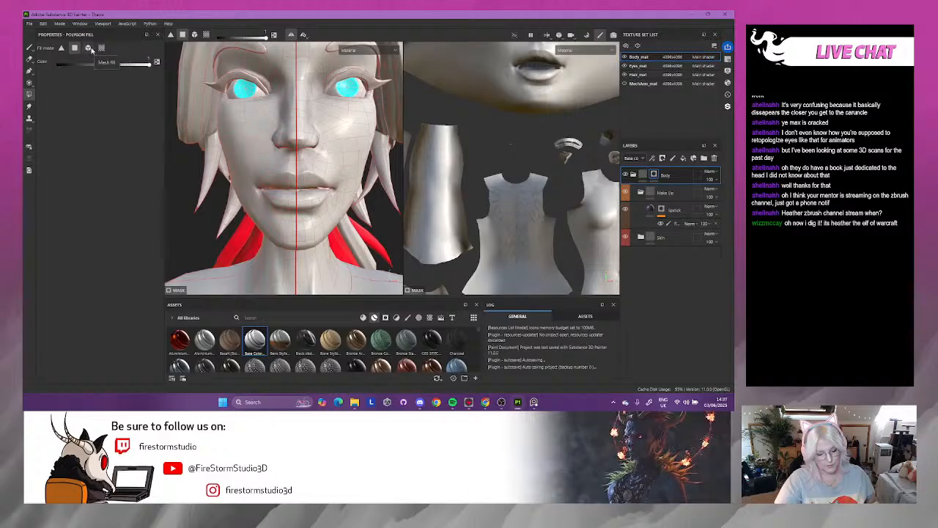
{"action": "left_click", "coordinate": [253, 138]}
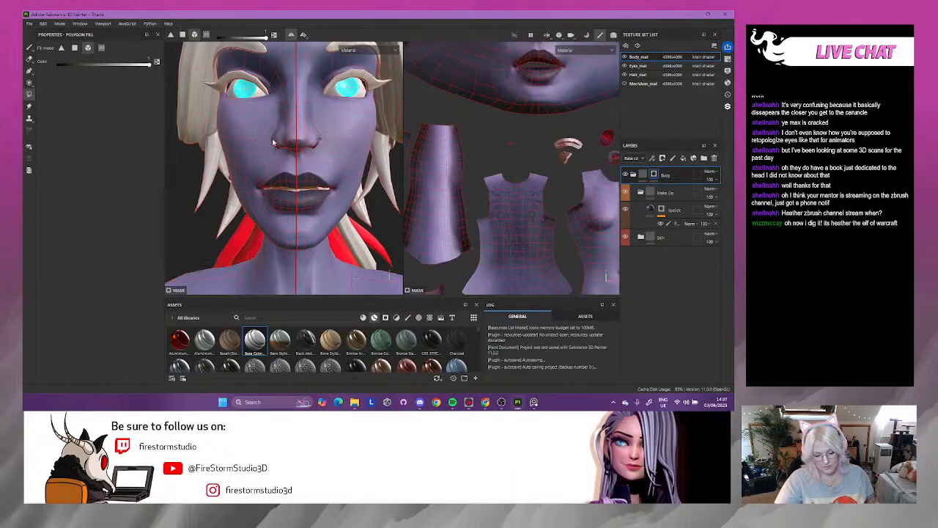
- Examine the mask coverage and skin on the face, chest and UV layout
{"action": "scroll", "coordinate": [286, 143], "scroll_direction": "down", "scroll_amount": 6}
{"action": "scroll", "coordinate": [506, 177], "scroll_direction": "down", "scroll_amount": 5}
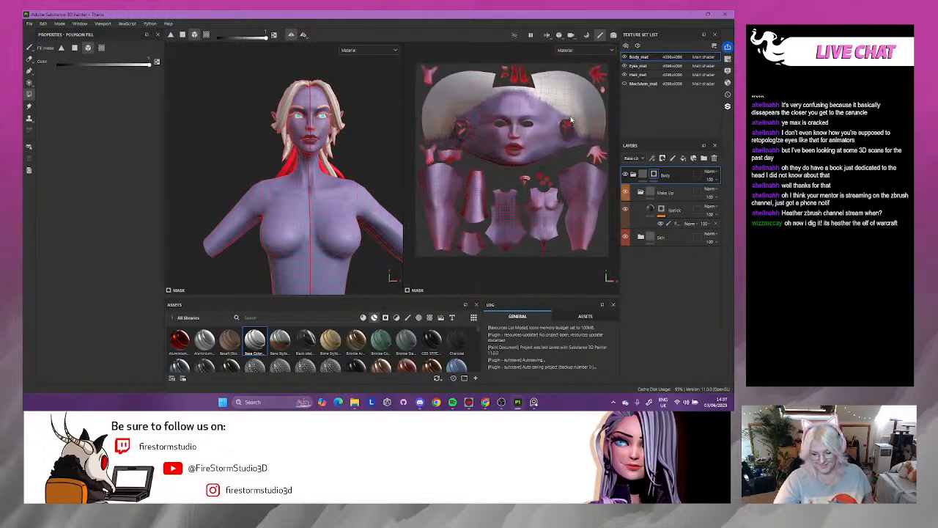
{"action": "scroll", "coordinate": [571, 119], "scroll_direction": "up", "scroll_amount": 8}
{"action": "scroll", "coordinate": [533, 132], "scroll_direction": "down", "scroll_amount": 4}
{"action": "scroll", "coordinate": [311, 125], "scroll_direction": "up", "scroll_amount": 5}
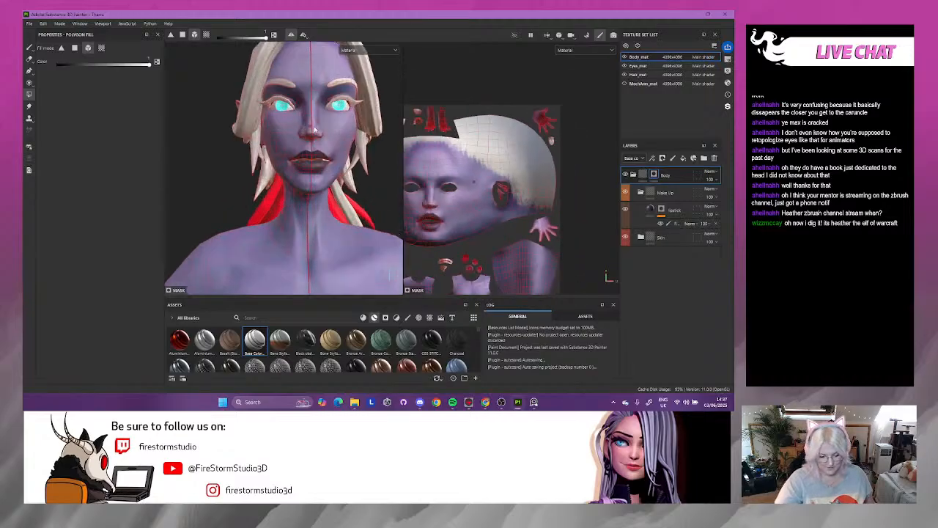
{"action": "scroll", "coordinate": [311, 124], "scroll_direction": "up", "scroll_amount": 5}
{"action": "mouse_move", "coordinate": [311, 124]}
{"action": "left_mouse_down", "text": "alt"}
{"action": "mouse_move", "coordinate": [196, 154]}
{"action": "mouse_move", "coordinate": [266, 151]}
{"action": "mouse_move", "coordinate": [328, 216]}
{"action": "mouse_move", "coordinate": [270, 231]}
{"action": "mouse_move", "coordinate": [279, 242]}
{"action": "mouse_move", "coordinate": [349, 226]}
{"action": "mouse_move", "coordinate": [425, 231]}
{"action": "mouse_move", "coordinate": [449, 242]}
{"action": "mouse_move", "coordinate": [300, 171]}
{"action": "mouse_move", "coordinate": [318, 161]}
{"action": "mouse_move", "coordinate": [278, 153]}
{"action": "mouse_move", "coordinate": [111, 193]}
{"action": "mouse_move", "coordinate": [224, 154]}
{"action": "mouse_move", "coordinate": [210, 149]}
{"action": "mouse_move", "coordinate": [235, 150]}
{"action": "mouse_move", "coordinate": [224, 161]}
{"action": "mouse_move", "coordinate": [294, 126]}
{"action": "mouse_move", "coordinate": [295, 99]}
{"action": "mouse_move", "coordinate": [230, 115]}
{"action": "mouse_move", "coordinate": [189, 137]}
{"action": "mouse_move", "coordinate": [271, 130]}
{"action": "mouse_move", "coordinate": [300, 97]}
{"action": "mouse_move", "coordinate": [314, 107]}
{"action": "left_mouse_up", "text": "alt"}
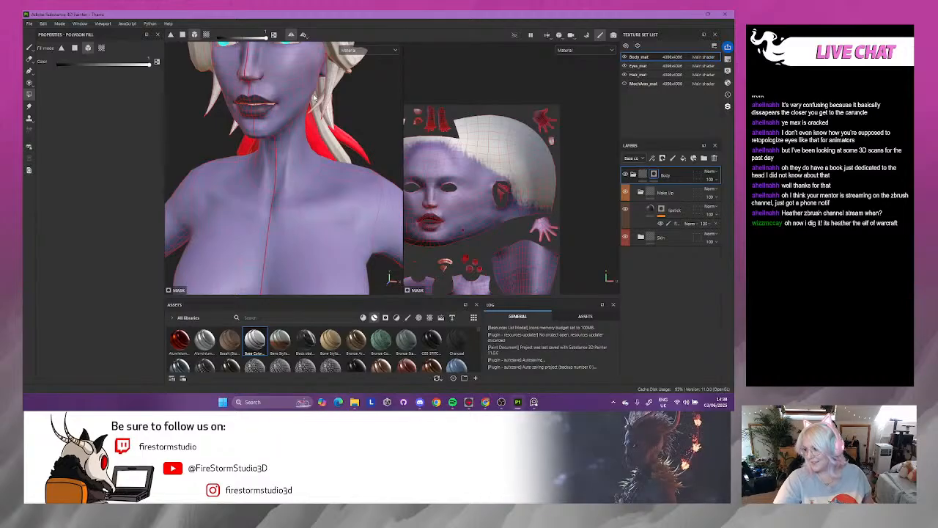
{"action": "left_click_drag", "start_coordinate": [314, 98], "coordinate": [317, 168], "text": "alt"}
{"action": "right_click_drag", "start_coordinate": [317, 168], "coordinate": [398, 220], "text": "alt"}
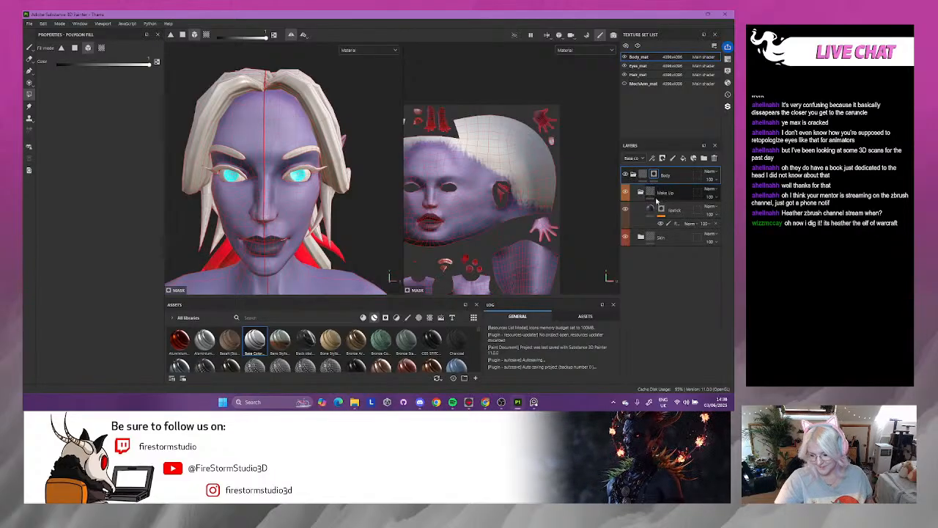
- Select the paint effect on the Lipstick mask and switch back to the Paint tool, framing the mouth closely
{"action": "left_click", "coordinate": [673, 225]}
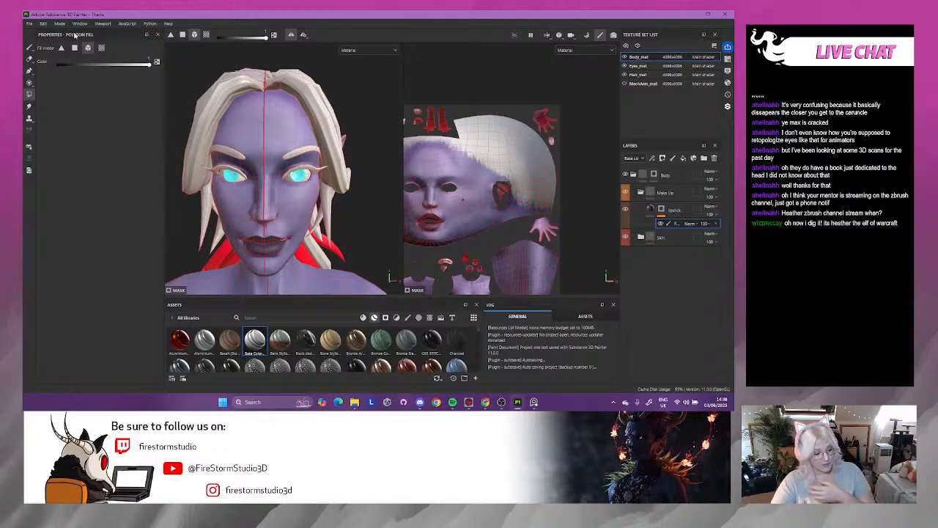
{"action": "left_click", "coordinate": [30, 48]}
{"action": "scroll", "coordinate": [293, 191], "scroll_direction": "up", "scroll_amount": 4}
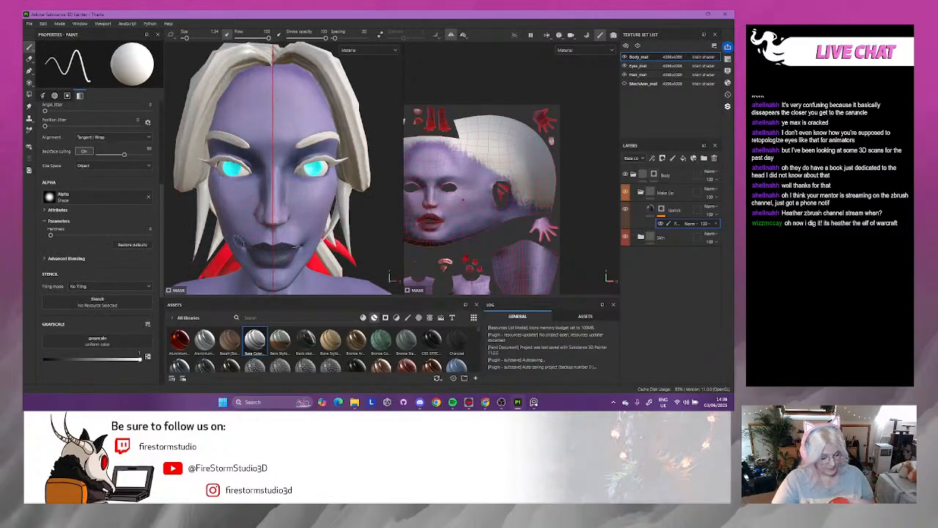
{"action": "middle_click_drag", "start_coordinate": [313, 220], "coordinate": [297, 166], "text": "alt"}
{"action": "left_click_drag", "start_coordinate": [296, 166], "coordinate": [302, 150], "text": "alt"}
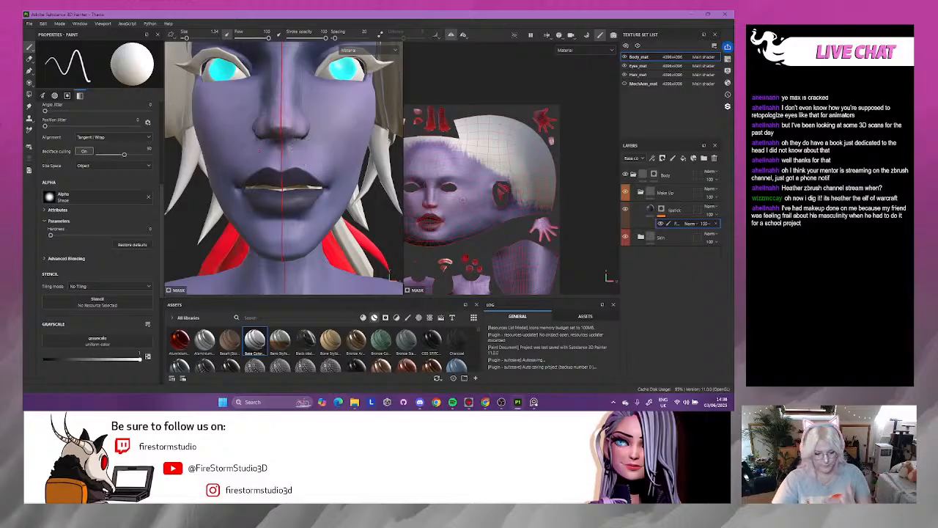
{"action": "left_click", "coordinate": [572, 35]}
{"action": "left_click", "coordinate": [572, 38]}
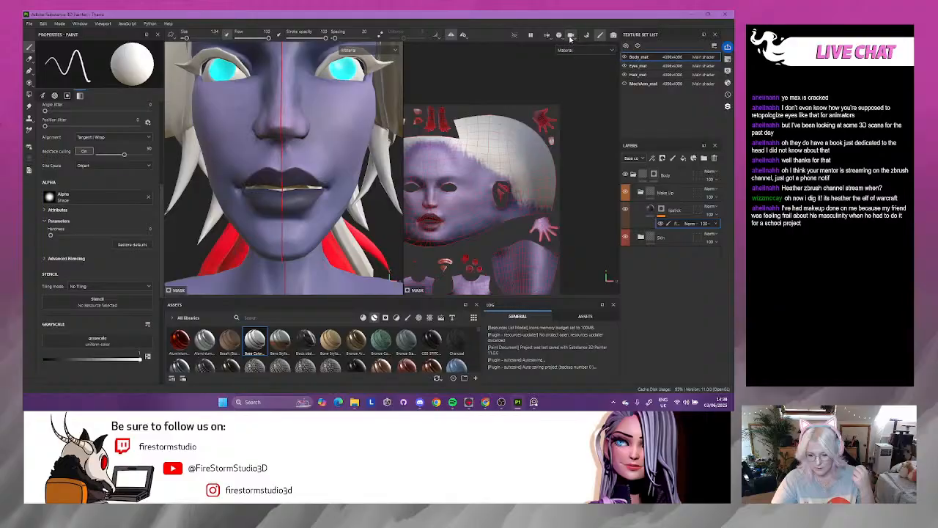
{"action": "left_click", "coordinate": [547, 36]}
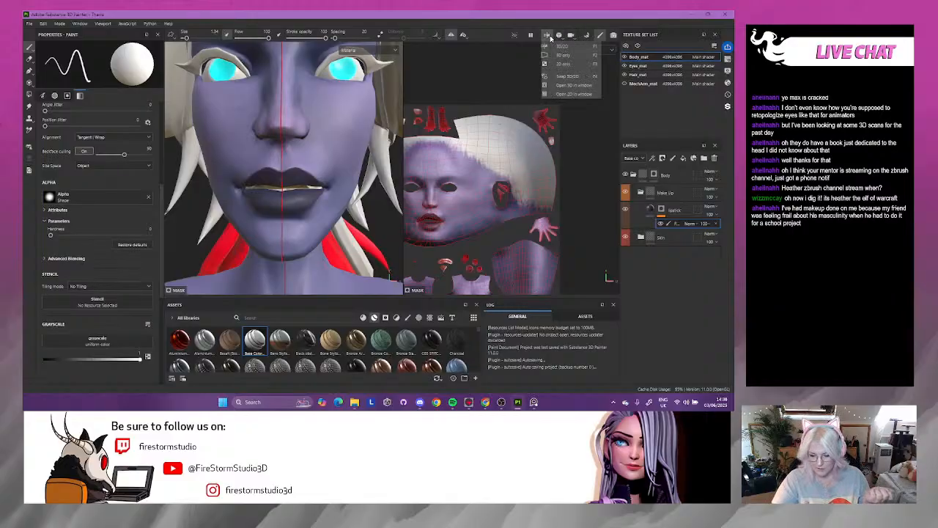
{"action": "left_click", "coordinate": [543, 38]}
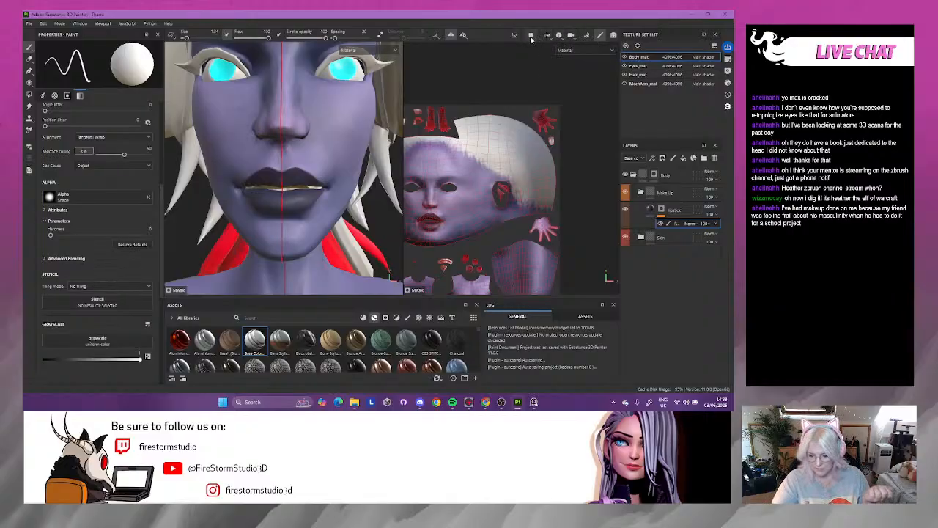
- Refine the lipstick mask around the lips from several angles, alternating between revealing and hiding paint
{"action": "left_click_drag", "start_coordinate": [283, 173], "coordinate": [255, 175], "text": "alt"}
{"action": "right_click_drag", "start_coordinate": [256, 175], "coordinate": [301, 202], "text": "alt"}
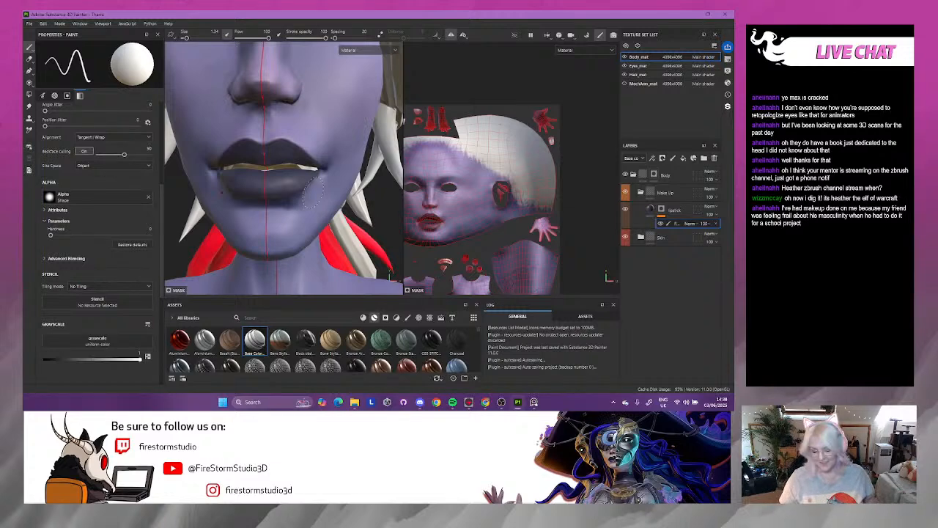
{"action": "mouse_move", "coordinate": [386, 216]}
{"action": "left_mouse_down", "text": "alt"}
{"action": "mouse_move", "coordinate": [352, 210]}
{"action": "mouse_move", "coordinate": [304, 171]}
{"action": "mouse_move", "coordinate": [300, 189]}
{"action": "left_mouse_up", "text": "alt"}
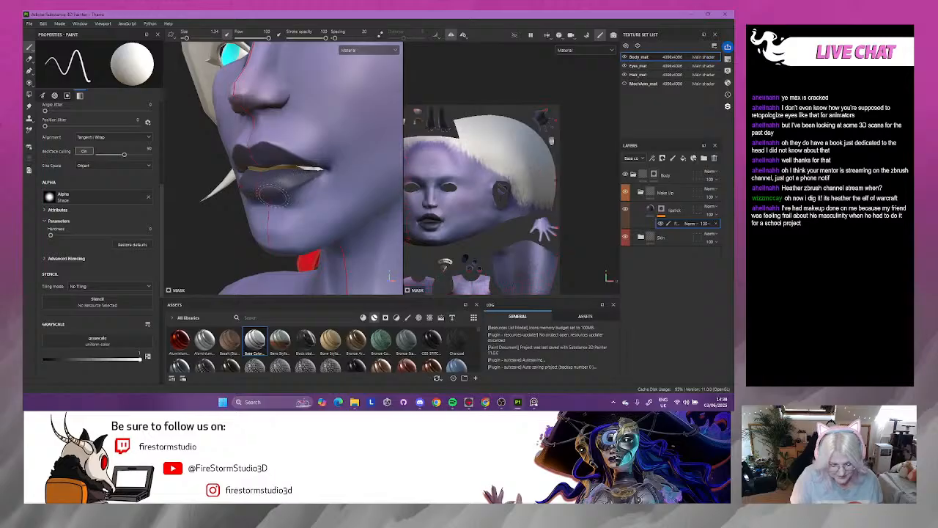
{"action": "left_click_drag", "start_coordinate": [209, 231], "coordinate": [242, 184], "text": "alt"}
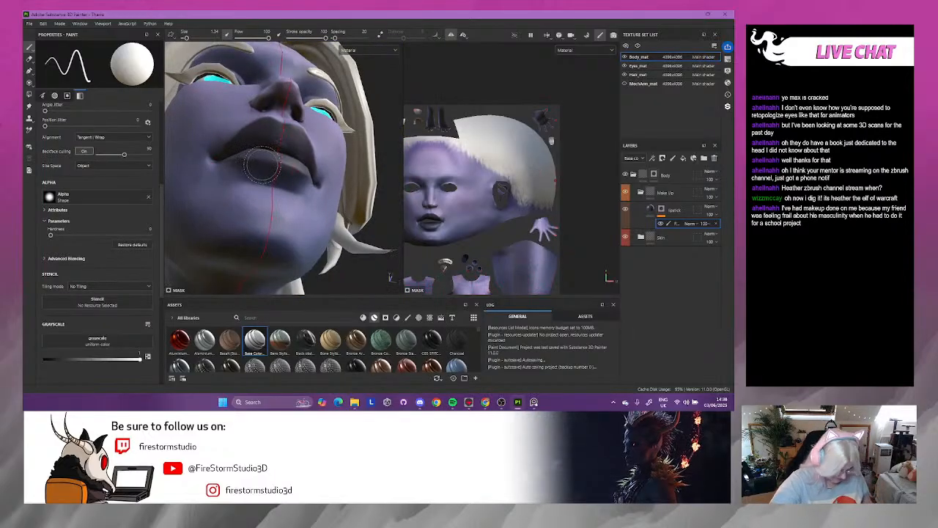
{"action": "key", "text": "x"}
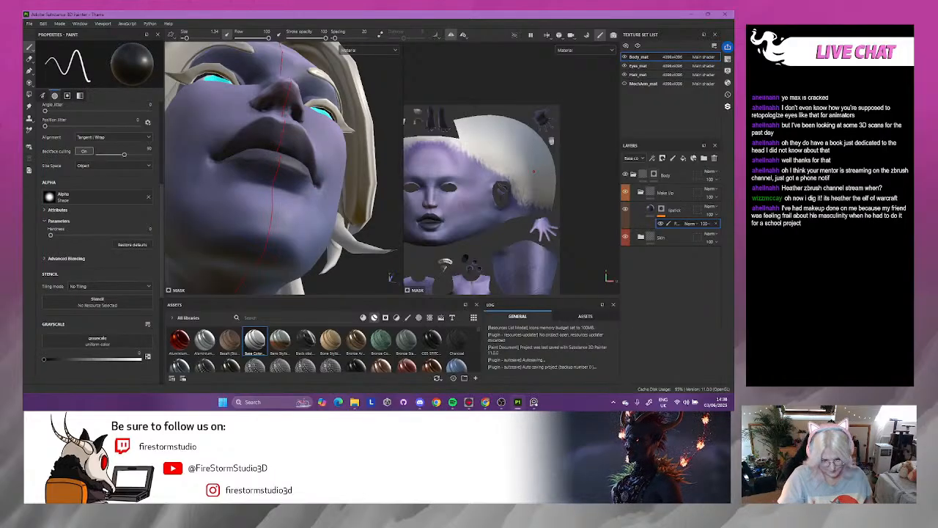
{"action": "left_click_drag", "start_coordinate": [279, 176], "coordinate": [278, 140], "text": "alt"}
{"action": "key", "text": "x"}
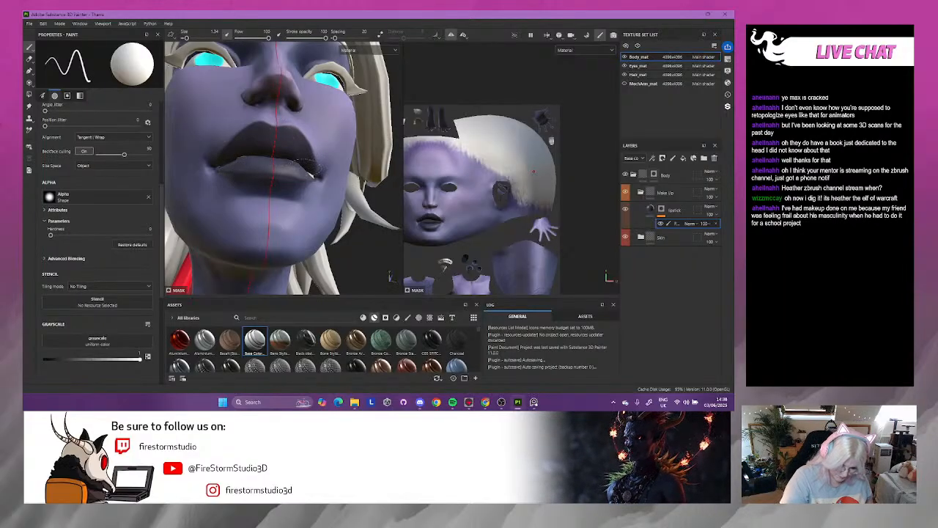
{"action": "left_click_drag", "start_coordinate": [293, 176], "coordinate": [316, 156], "text": "alt"}
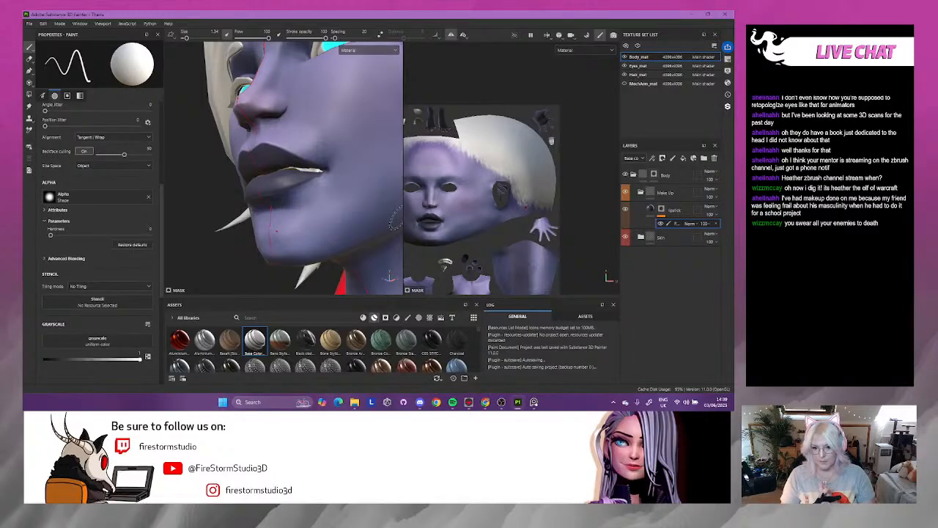
- Set the lipstick fill layer's base colour to a slightly lighter muted blue-purple and check it on the face
{"action": "left_click", "coordinate": [675, 209]}
{"action": "left_click", "coordinate": [96, 256]}
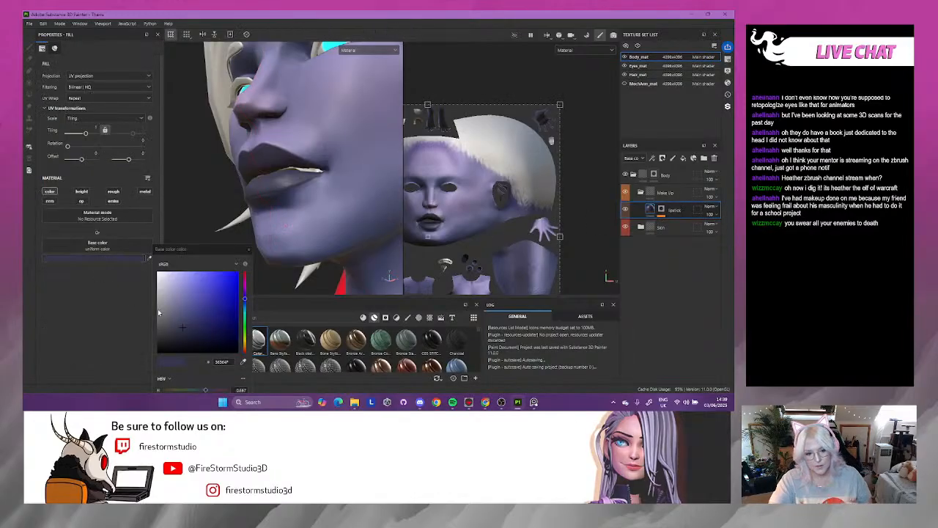
{"action": "left_click", "coordinate": [183, 326]}
{"action": "left_click_drag", "start_coordinate": [186, 328], "coordinate": [185, 325]}
{"action": "left_click_drag", "start_coordinate": [300, 123], "coordinate": [344, 181], "text": "alt"}
{"action": "right_click_drag", "start_coordinate": [345, 182], "coordinate": [376, 248], "text": "alt"}
{"action": "left_click_drag", "start_coordinate": [376, 247], "coordinate": [305, 209], "text": "alt"}
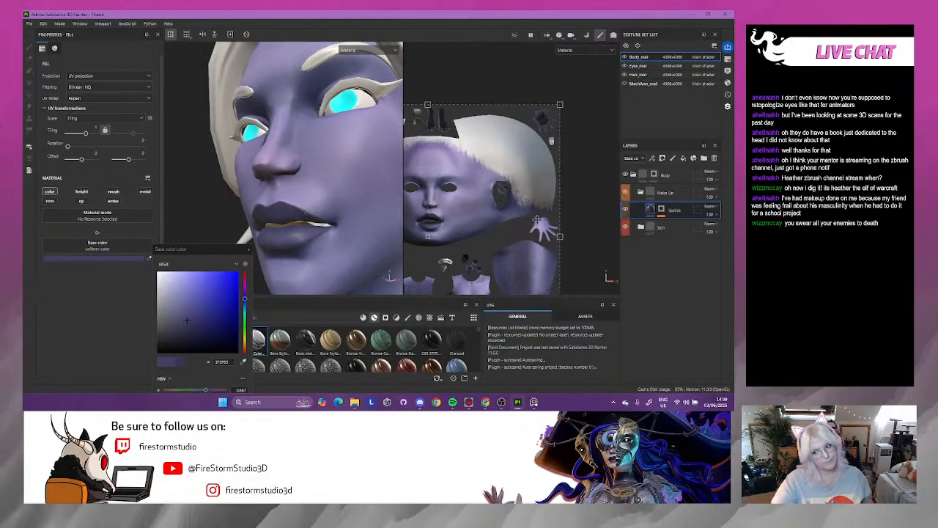
- Try softening the lipstick fill with a Blur filter on the layer's content, adjusting its intensity, and remove the filter
{"action": "right_click", "coordinate": [674, 213]}
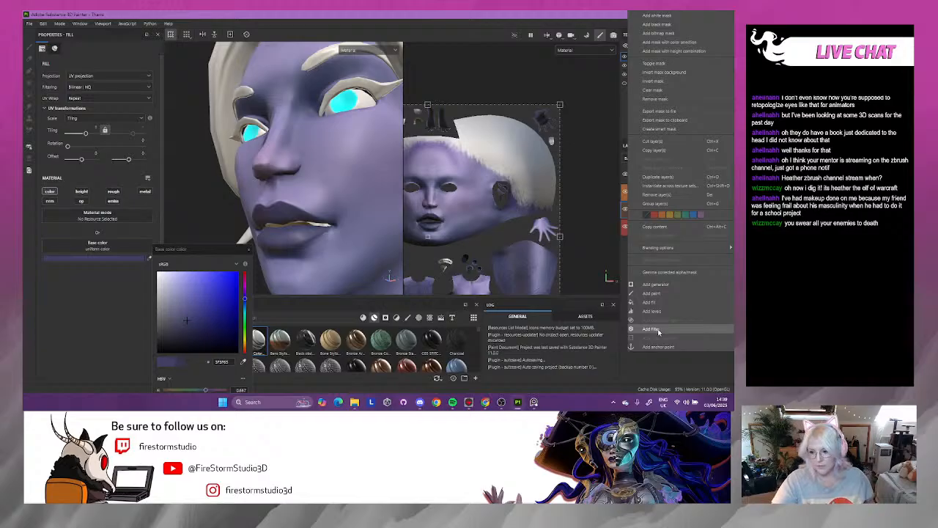
{"action": "left_click", "coordinate": [658, 331]}
{"action": "left_click", "coordinate": [76, 88]}
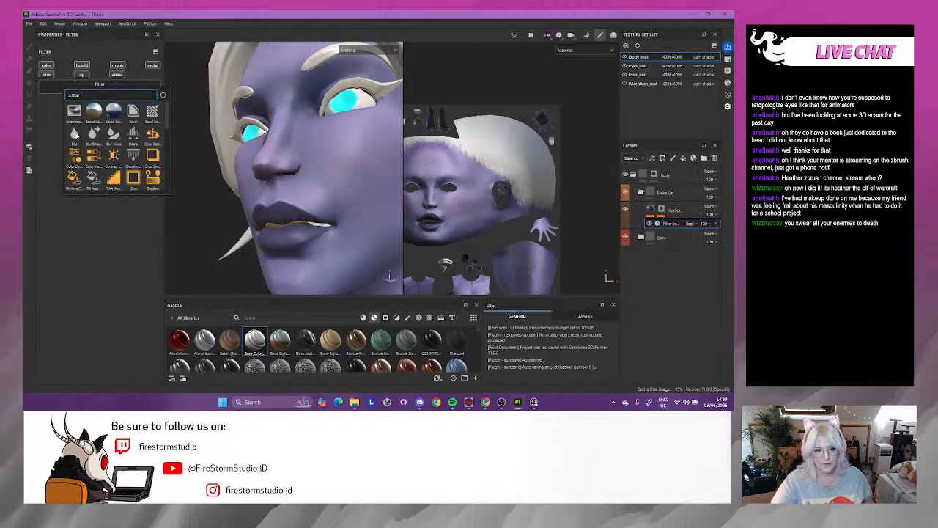
{"action": "left_click", "coordinate": [76, 135]}
{"action": "scroll", "coordinate": [266, 215], "scroll_direction": "up", "scroll_amount": 3}
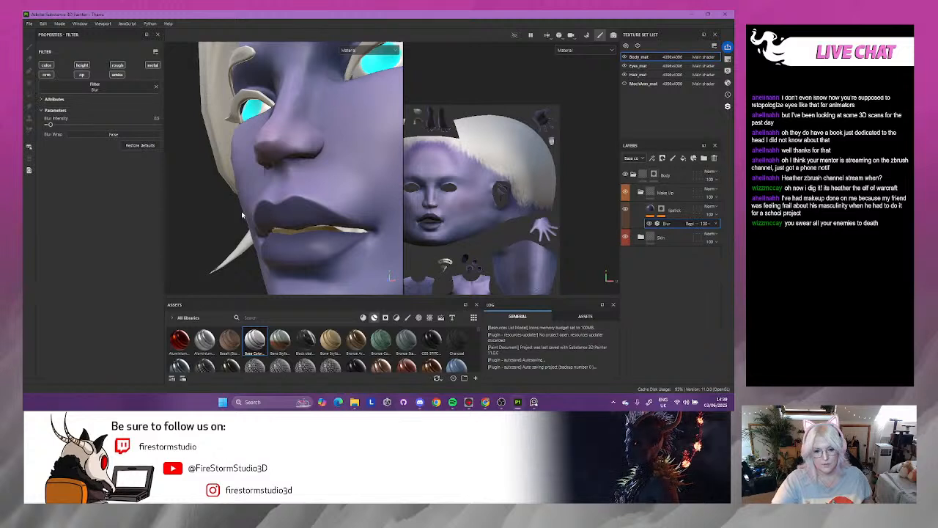
{"action": "scroll", "coordinate": [243, 215], "scroll_direction": "up", "scroll_amount": 4}
{"action": "mouse_move", "coordinate": [59, 127]}
{"action": "left_mouse_down"}
{"action": "mouse_move", "coordinate": [83, 125]}
{"action": "mouse_move", "coordinate": [52, 126]}
{"action": "left_mouse_up"}
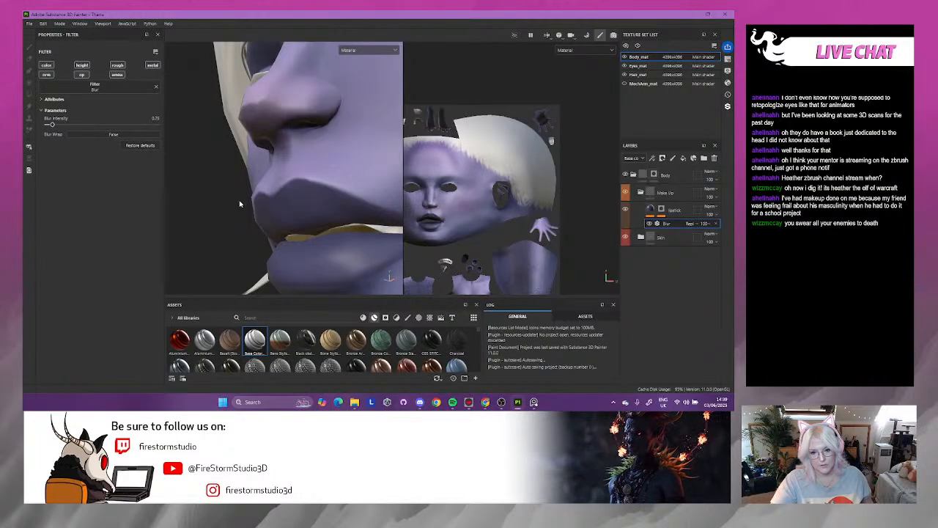
{"action": "left_click_drag", "start_coordinate": [240, 203], "coordinate": [297, 212], "text": "alt"}
{"action": "right_click_drag", "start_coordinate": [252, 203], "coordinate": [258, 233], "text": "alt"}
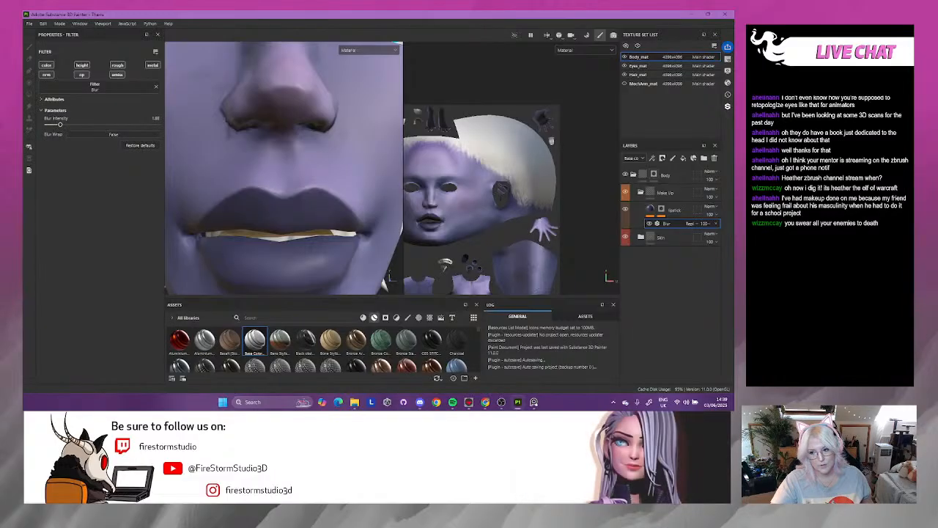
{"action": "left_click", "coordinate": [716, 224]}
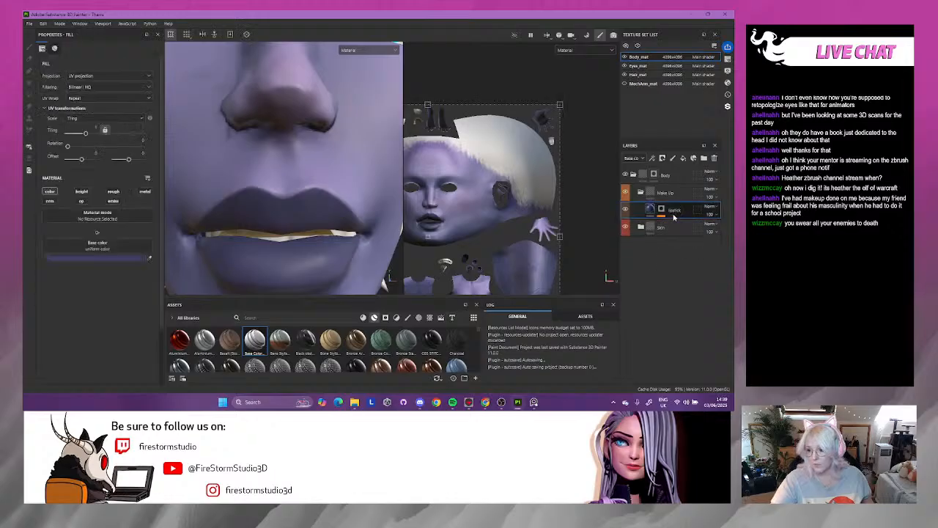
- Add a Blur filter to the lipstick layer's mask, check the softened lip edges, and reselect the mask's paint effect
{"action": "right_click", "coordinate": [665, 211]}
{"action": "left_click", "coordinate": [671, 283]}
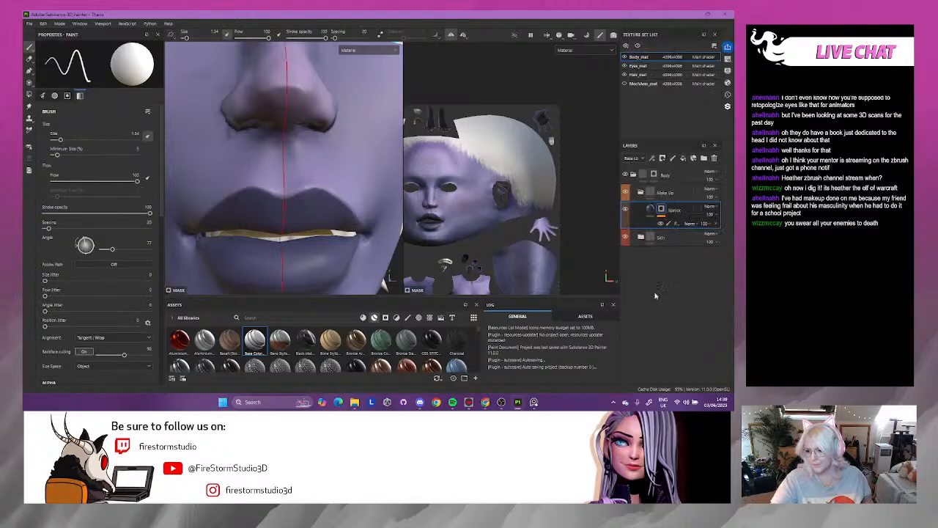
{"action": "left_click", "coordinate": [100, 68]}
{"action": "left_click", "coordinate": [133, 147]}
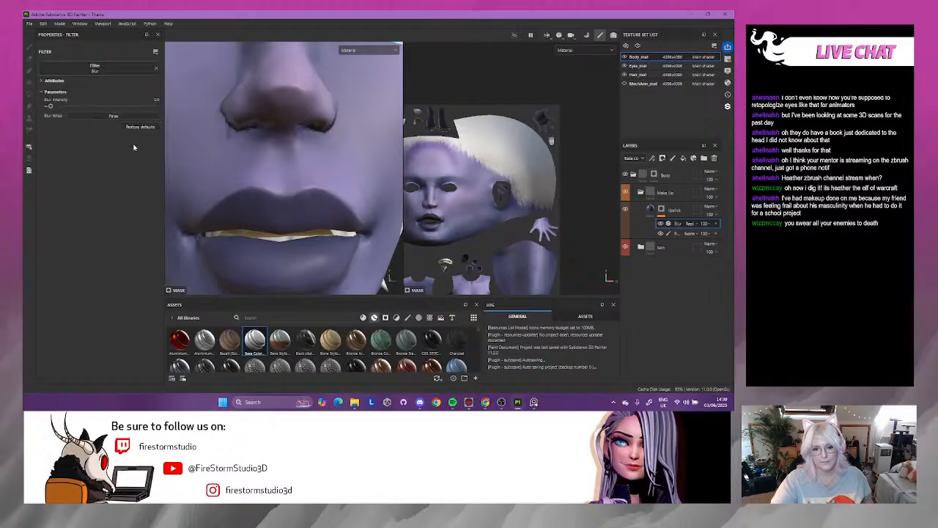
{"action": "left_click_drag", "start_coordinate": [293, 192], "coordinate": [233, 204], "text": "alt"}
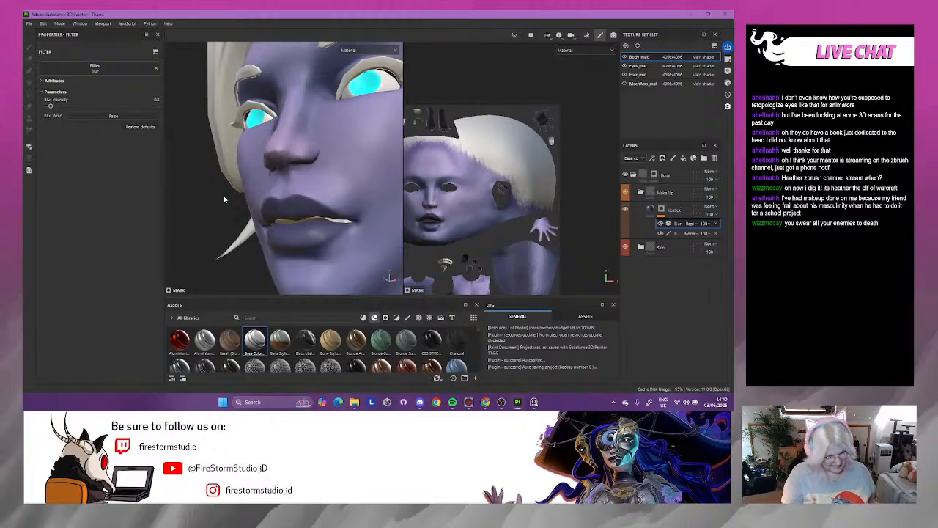
{"action": "mouse_move", "coordinate": [229, 272]}
{"action": "left_mouse_down", "text": "alt"}
{"action": "mouse_move", "coordinate": [276, 275]}
{"action": "mouse_move", "coordinate": [273, 257]}
{"action": "left_mouse_up", "text": "alt"}
{"action": "left_click", "coordinate": [686, 233]}
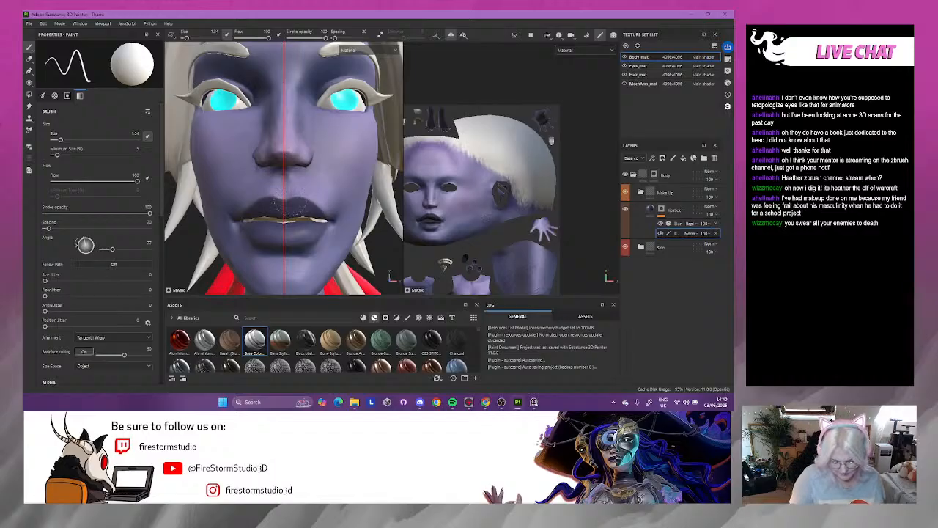
{"action": "mouse_move", "coordinate": [370, 268]}
{"action": "left_mouse_down", "text": "alt"}
{"action": "mouse_move", "coordinate": [404, 271]}
{"action": "mouse_move", "coordinate": [323, 274]}
{"action": "mouse_move", "coordinate": [352, 274]}
{"action": "mouse_move", "coordinate": [377, 257]}
{"action": "left_mouse_up", "text": "alt"}
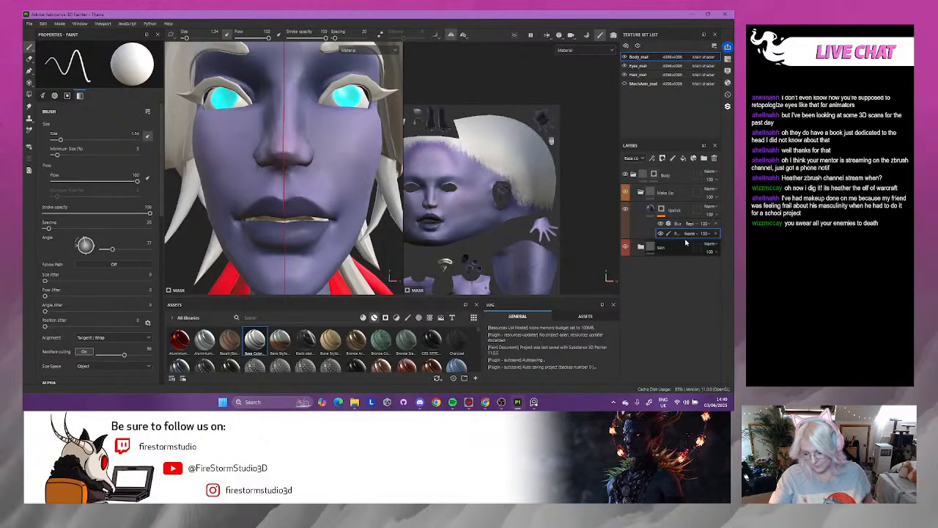
- Rename the lipstick layer as lipstick base
{"action": "double_click", "coordinate": [678, 211]}
{"action": "left_click", "coordinate": [686, 210]}
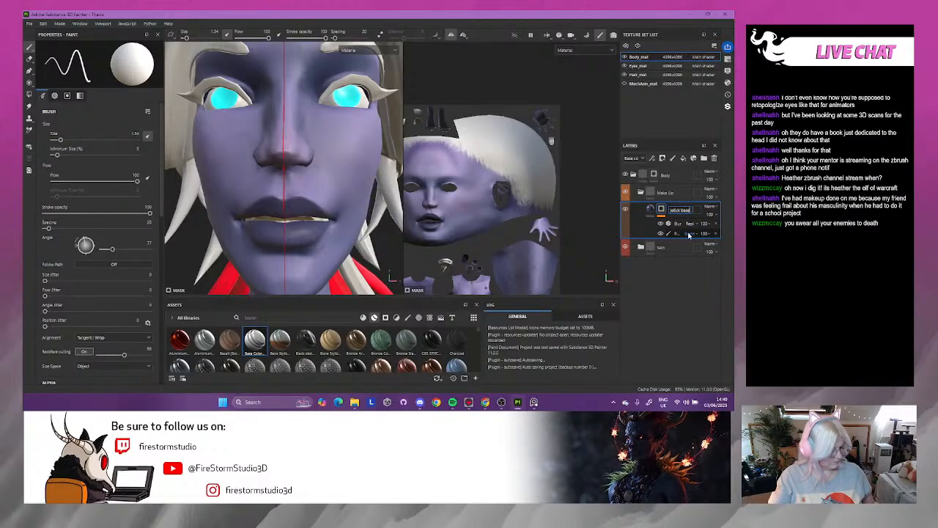
{"action": "key", "text": "Return"}
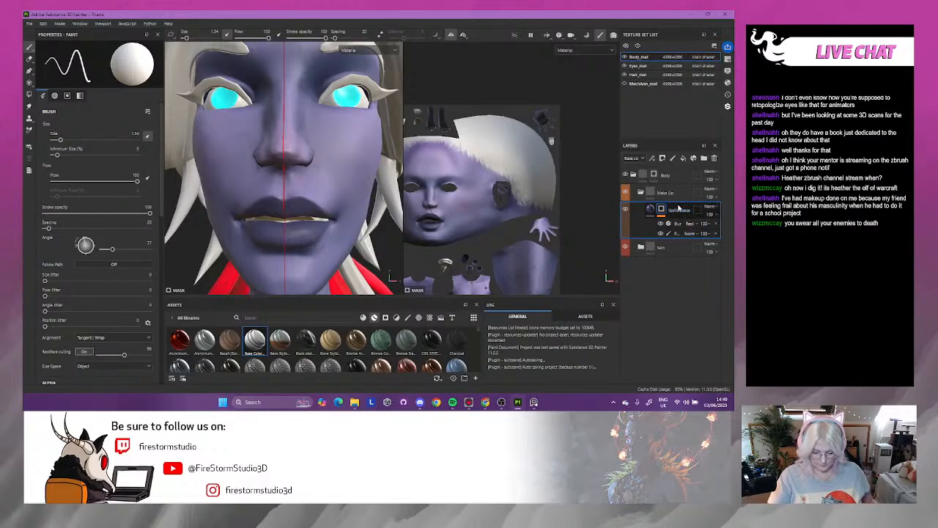
- Duplicate the lipstick base layer, clear the copy's mask and give that mask a new paint effect
{"action": "key", "text": "ctrl+d"}
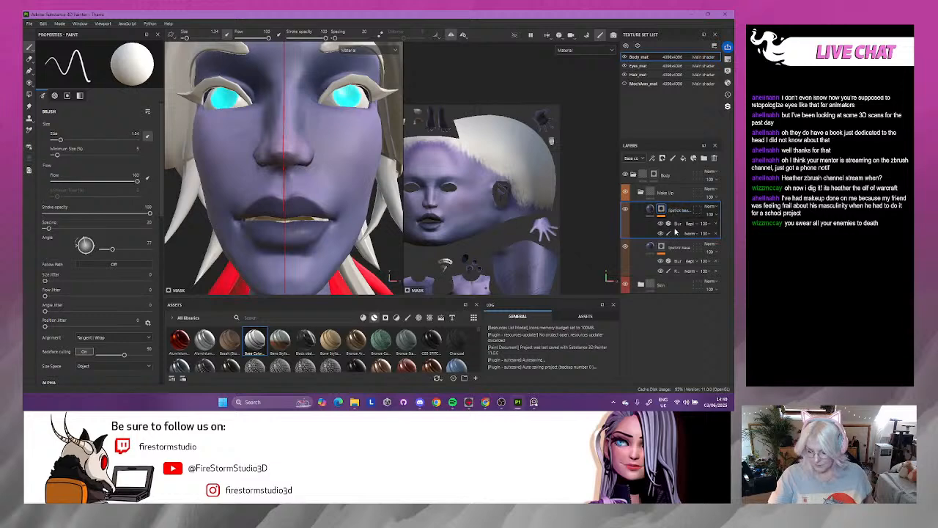
{"action": "right_click", "coordinate": [651, 210]}
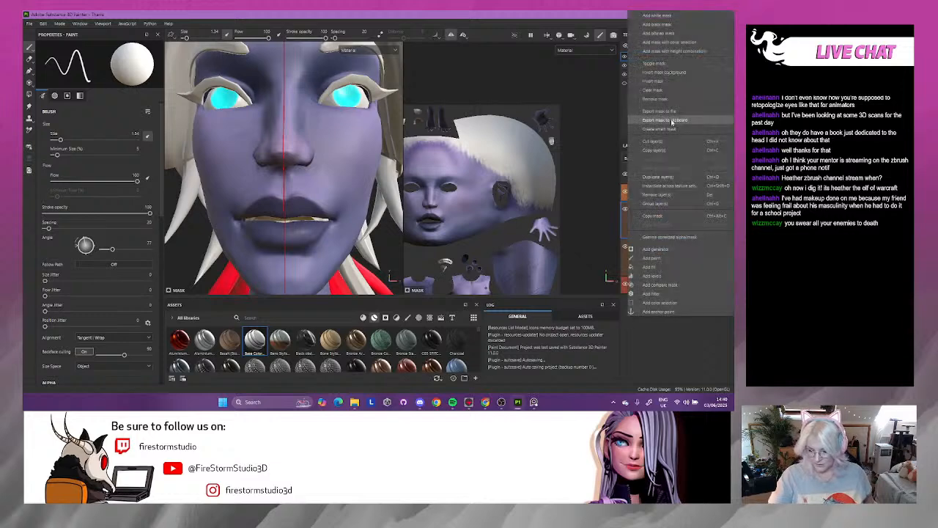
{"action": "left_click", "coordinate": [662, 89]}
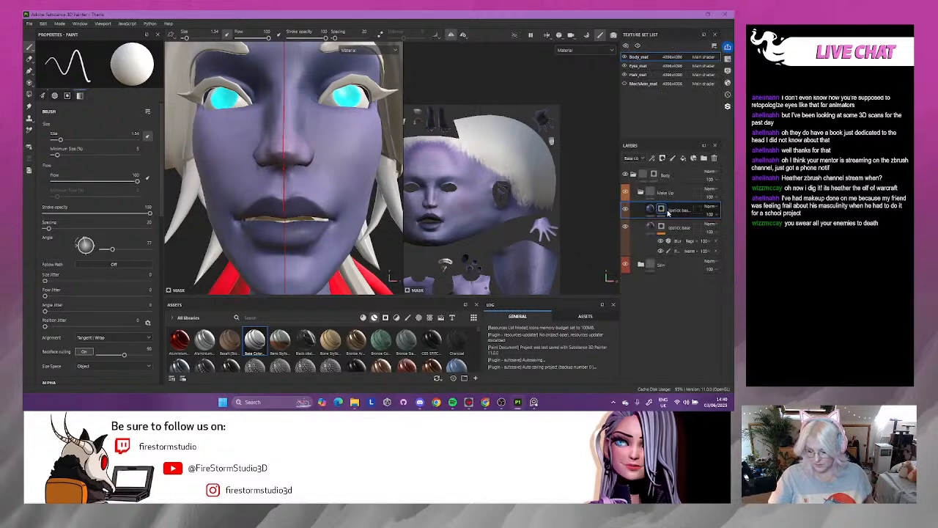
{"action": "right_click", "coordinate": [663, 207]}
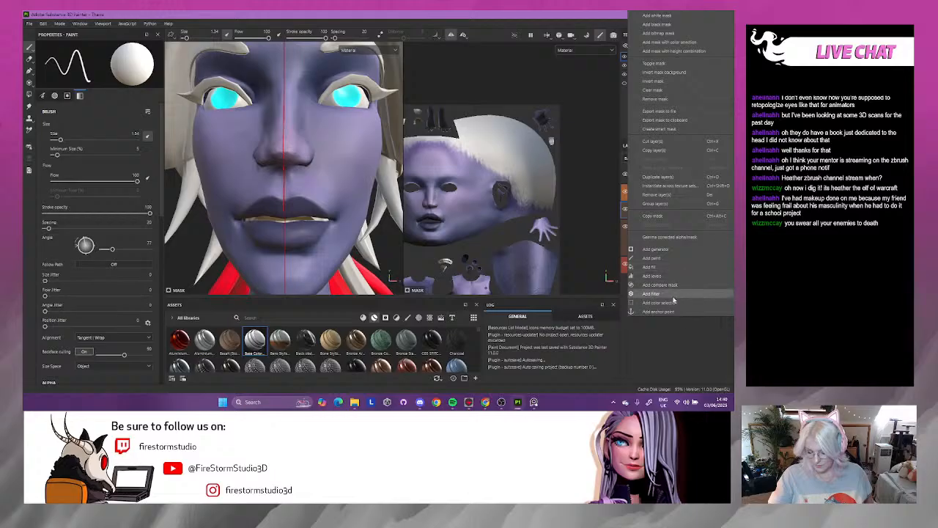
{"action": "left_click", "coordinate": [651, 258]}
- Rename the duplicated lipstick layer as lipstick dark
{"action": "double_click", "coordinate": [679, 209]}
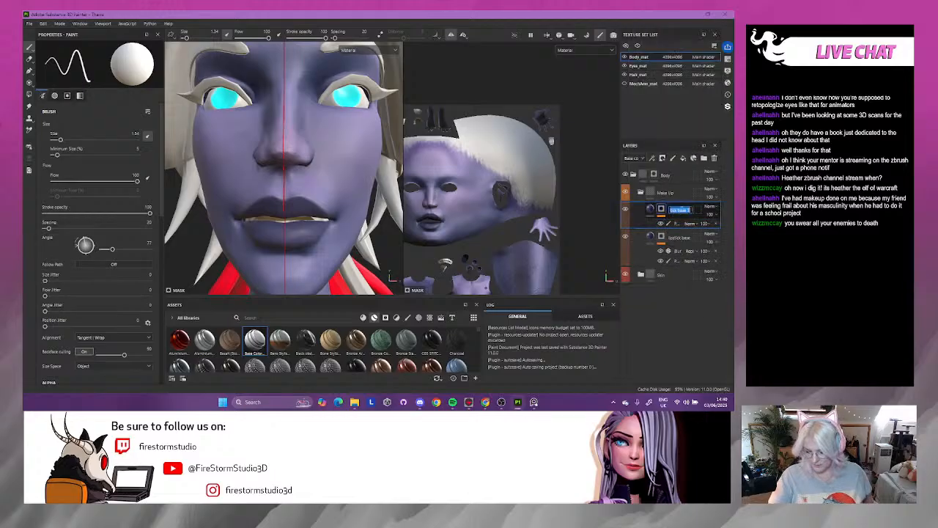
{"action": "left_click", "coordinate": [669, 210]}
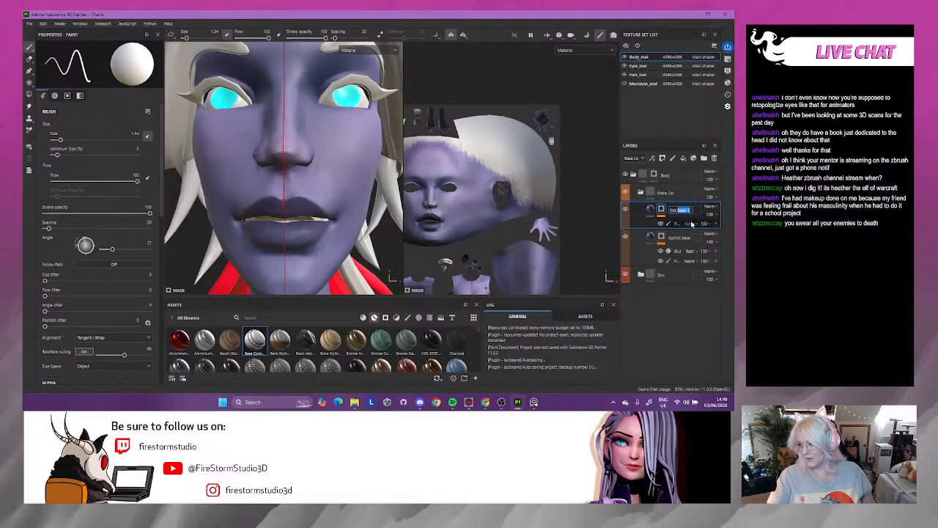
{"action": "type", "text": "dar"}
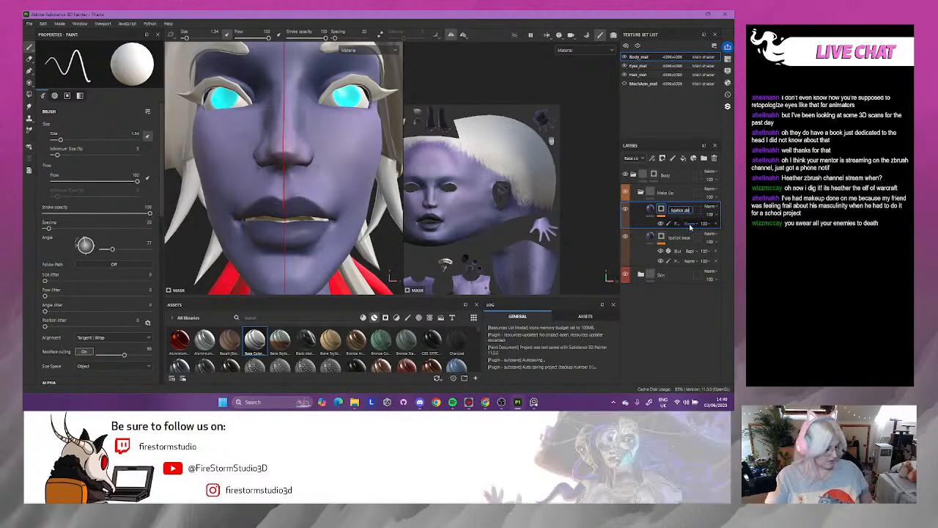
{"action": "type", "text": "k"}
{"action": "key", "text": "Return"}
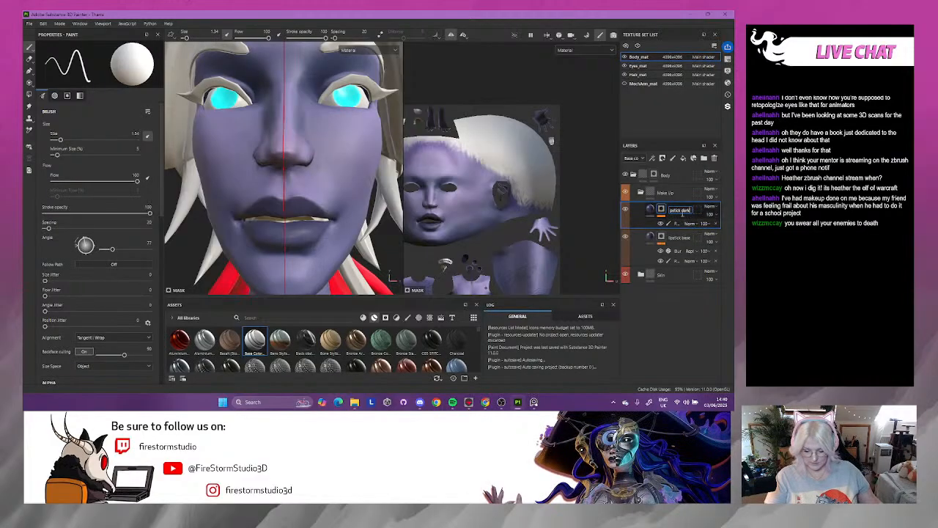
- Set the lipstick dark layer's base colour to a very dark navy purple
{"action": "left_click", "coordinate": [680, 212]}
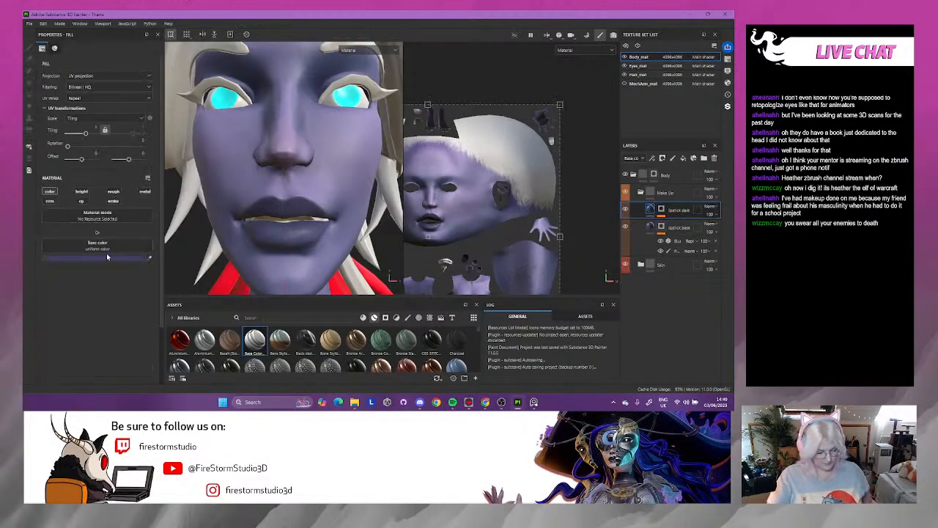
{"action": "left_click", "coordinate": [107, 259]}
{"action": "left_click", "coordinate": [194, 337]}
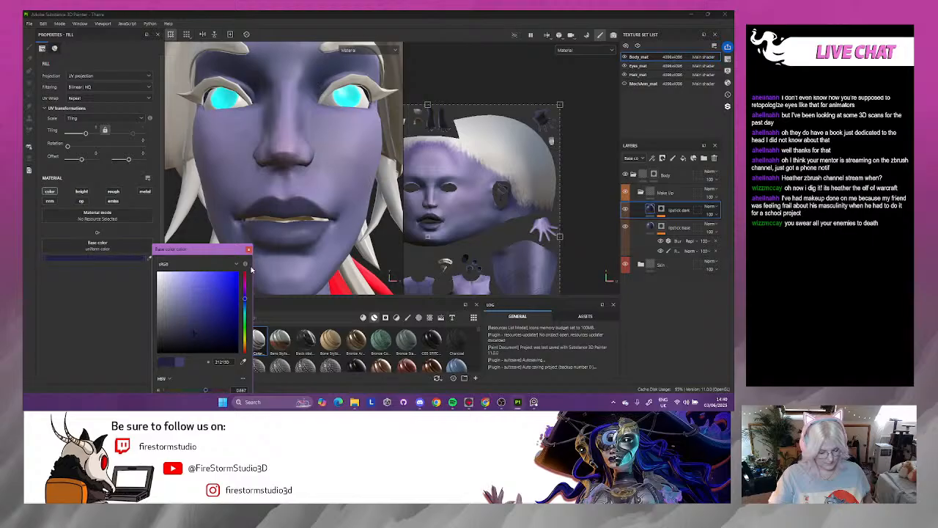
{"action": "left_click", "coordinate": [249, 250]}
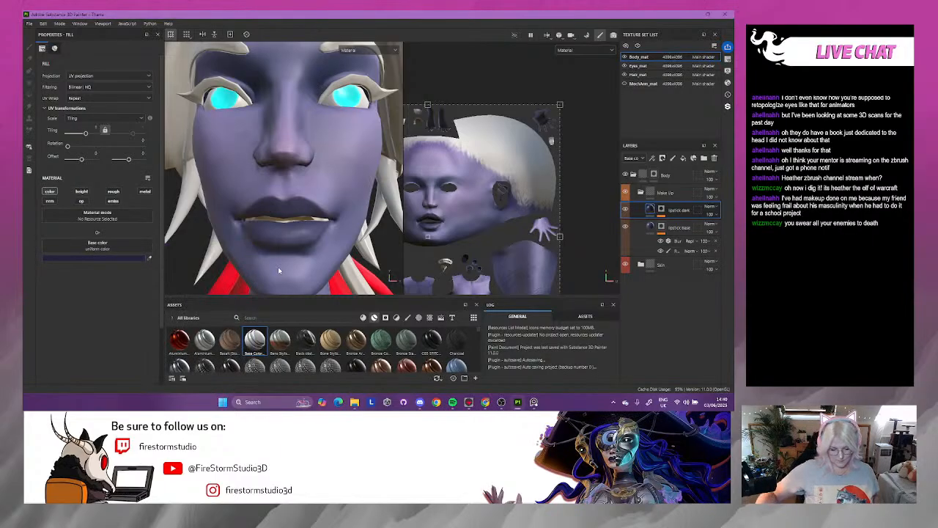
{"action": "left_click_drag", "start_coordinate": [389, 243], "coordinate": [393, 222], "text": "alt"}
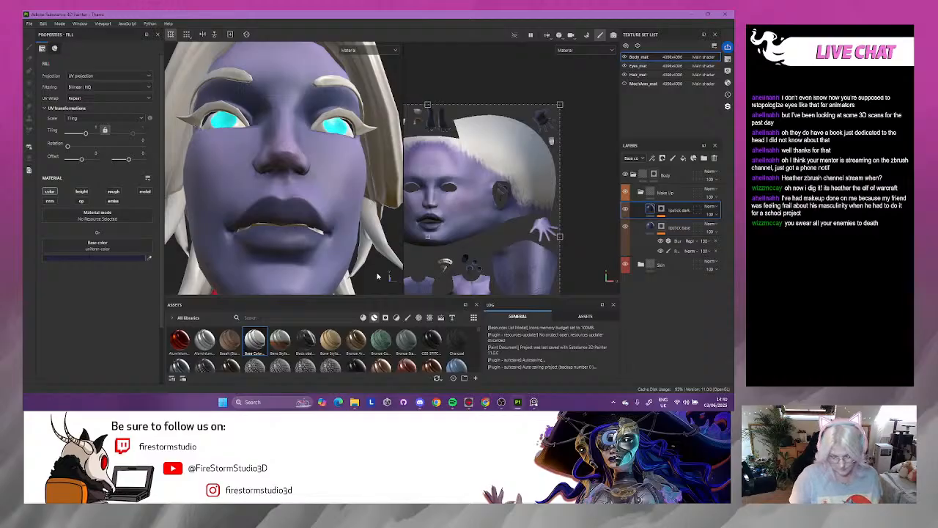
- Paint the lipstick dark mask along the outer edges and corners of the upper and lower lips with symmetrical strokes
{"action": "left_click", "coordinate": [660, 213]}
{"action": "left_click", "coordinate": [674, 223]}
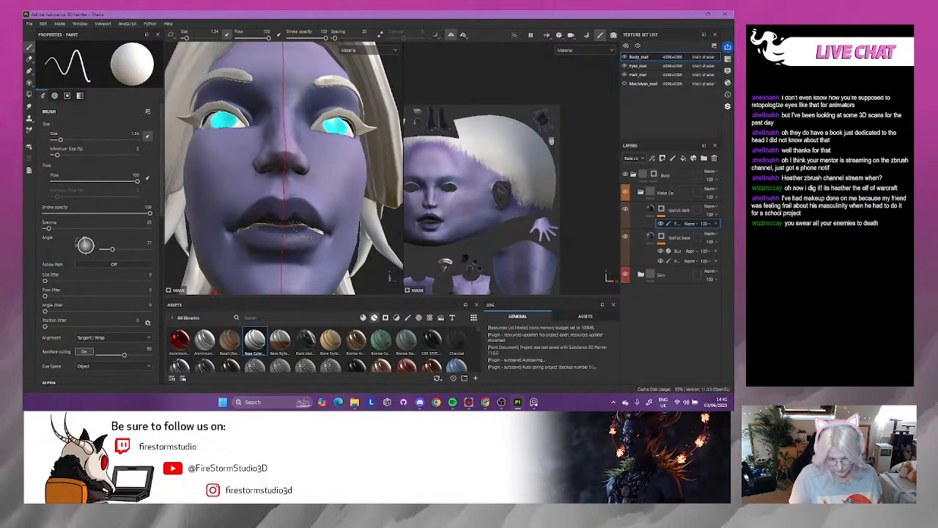
{"action": "mouse_move", "coordinate": [308, 227]}
{"action": "left_mouse_down", "text": "alt"}
{"action": "mouse_move", "coordinate": [297, 220]}
{"action": "mouse_move", "coordinate": [314, 226]}
{"action": "left_mouse_up", "text": "alt"}
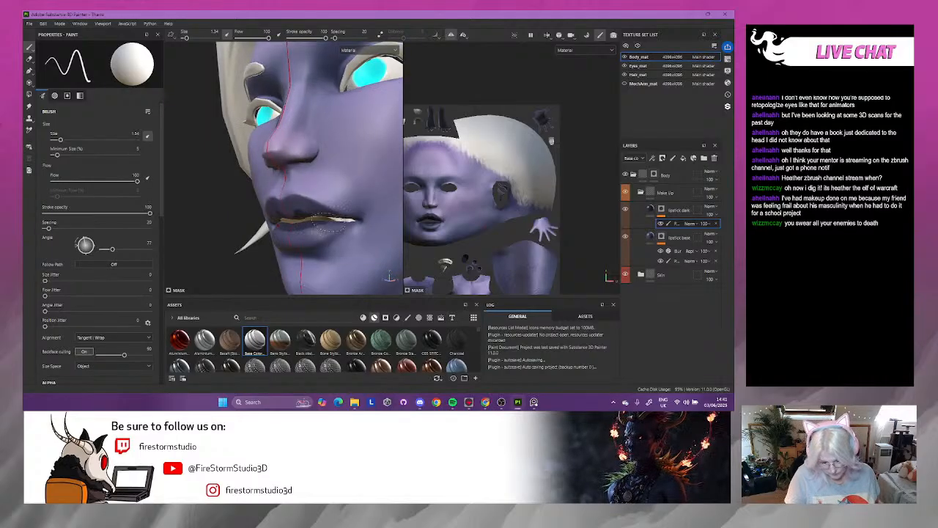
{"action": "left_click_drag", "start_coordinate": [333, 220], "coordinate": [258, 220], "text": "alt"}
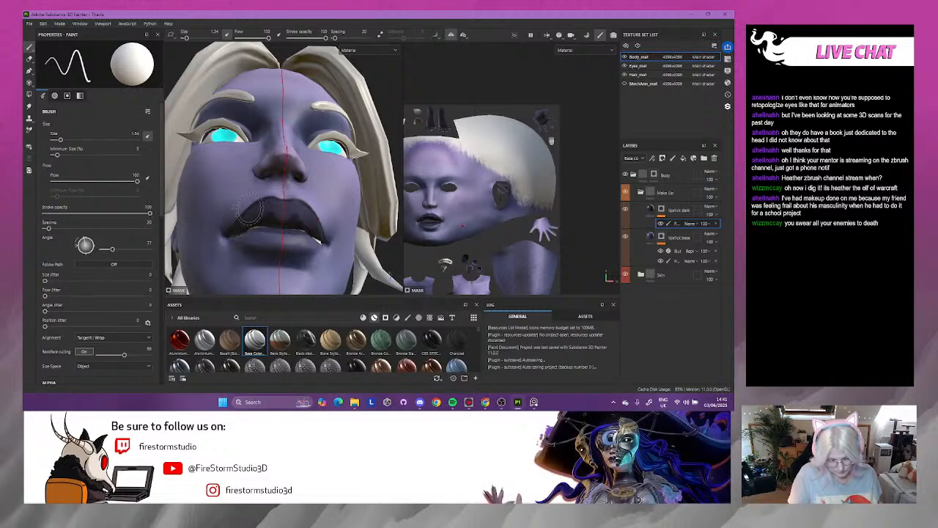
{"action": "left_click_drag", "start_coordinate": [307, 260], "coordinate": [286, 208], "text": "alt"}
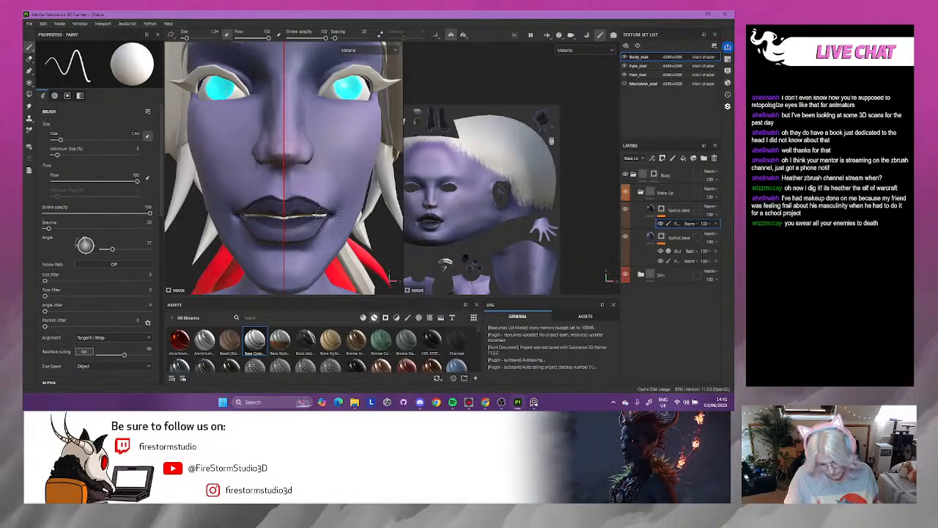
{"action": "left_click_drag", "start_coordinate": [315, 234], "coordinate": [326, 236], "text": "alt"}
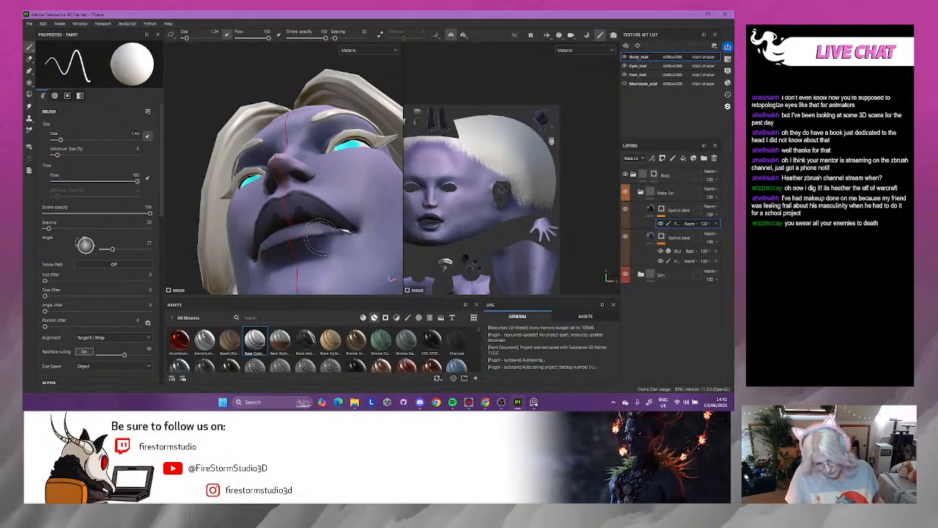
- Soften the lipstick dark mask with a Blur filter and lower the layer's opacity to 64
{"action": "right_click", "coordinate": [664, 209]}
{"action": "left_click", "coordinate": [653, 293]}
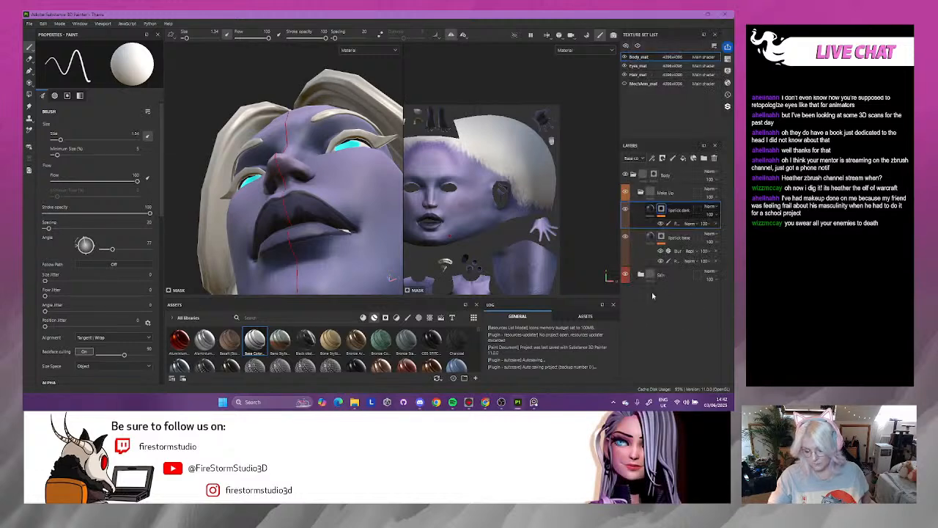
{"action": "left_click", "coordinate": [100, 67]}
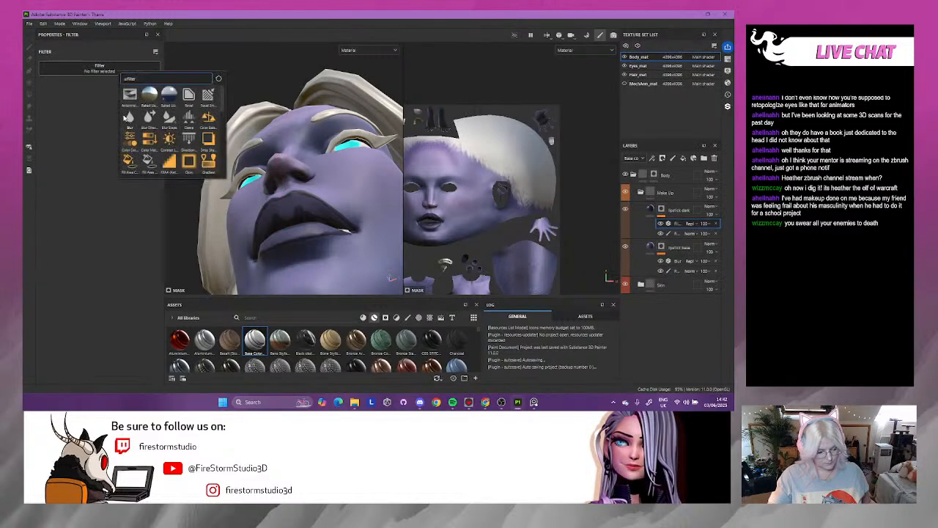
{"action": "left_click", "coordinate": [129, 117]}
{"action": "left_click_drag", "start_coordinate": [286, 183], "coordinate": [273, 238], "text": "alt"}
{"action": "left_click_drag", "start_coordinate": [230, 178], "coordinate": [289, 193], "text": "alt"}
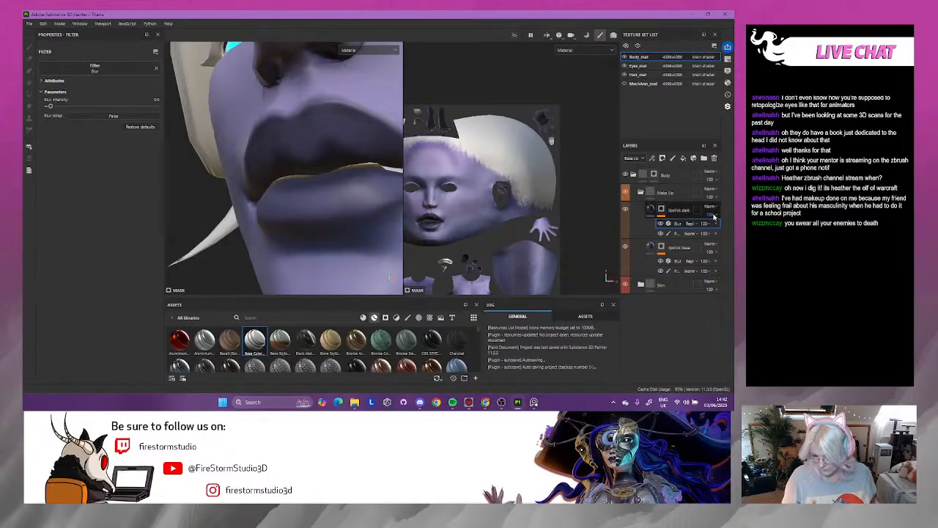
{"action": "left_click", "coordinate": [717, 219]}
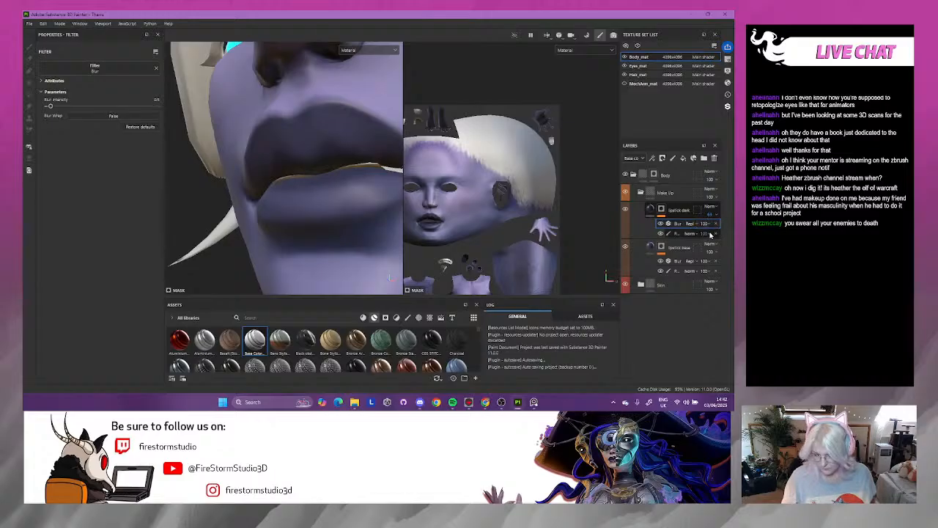
- Duplicate the lipstick dark layer and rename the copy as lipstick light
{"action": "left_click", "coordinate": [681, 233]}
{"action": "key", "text": "ctrl+d"}
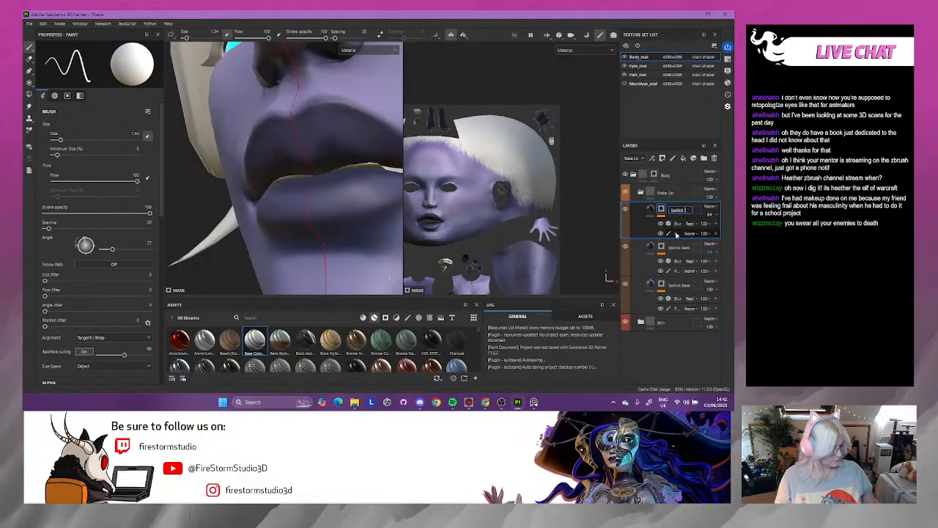
{"action": "type", "text": "ight"}
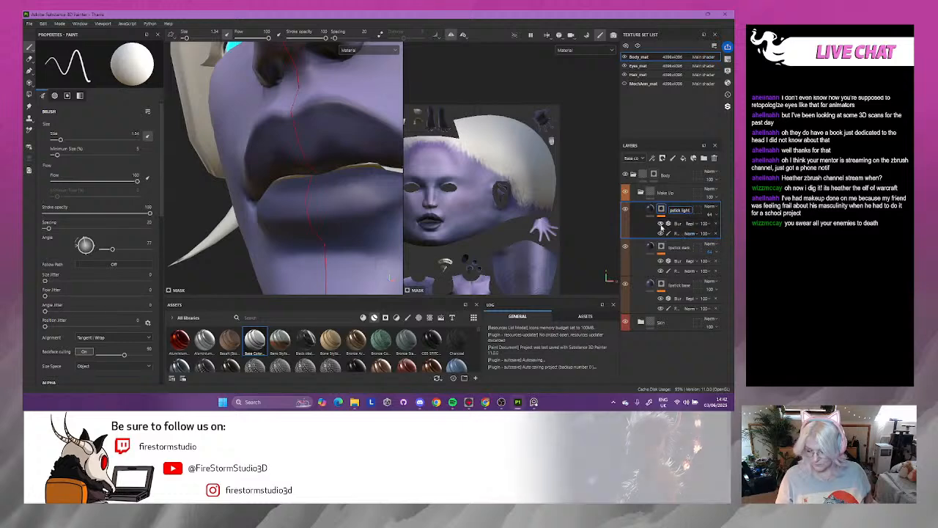
{"action": "key", "text": "Return"}
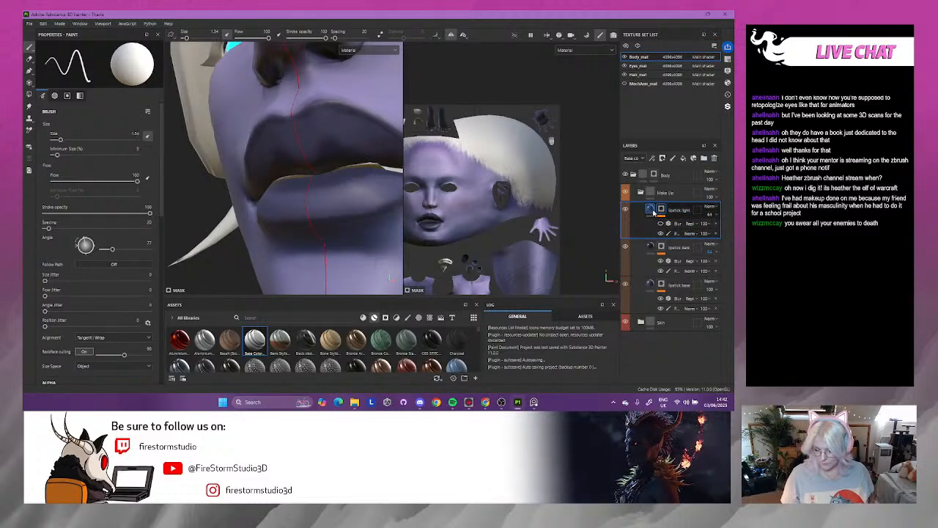
- Clear the lipstick light layer's mask and add a new paint effect to it
{"action": "left_click", "coordinate": [650, 209]}
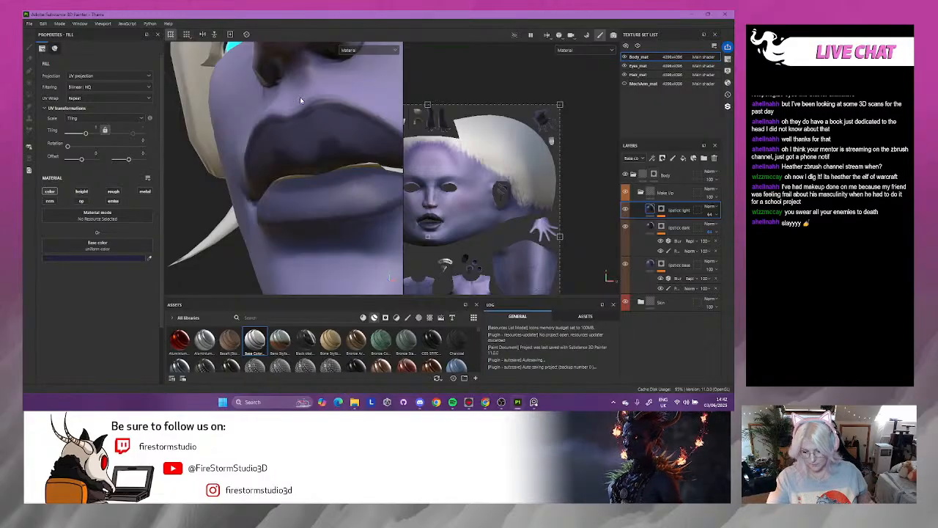
{"action": "right_click", "coordinate": [663, 210]}
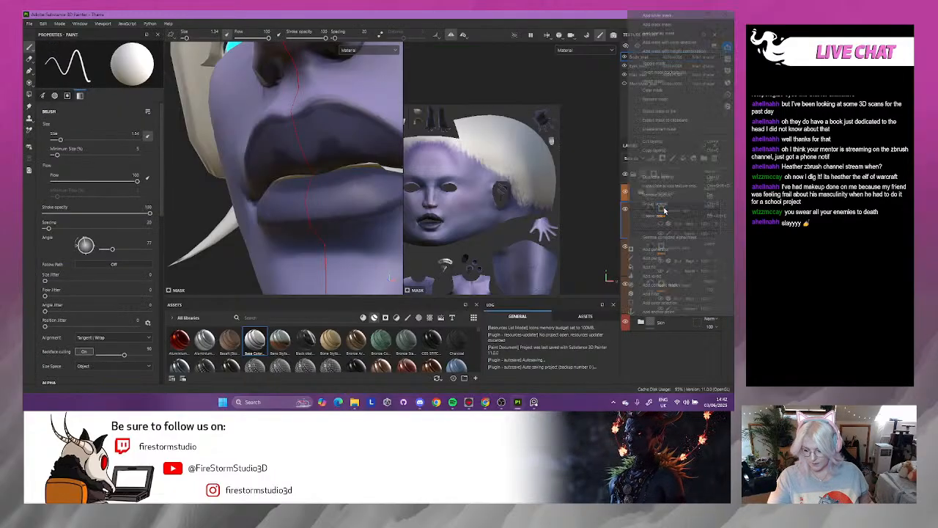
{"action": "left_click", "coordinate": [663, 365]}
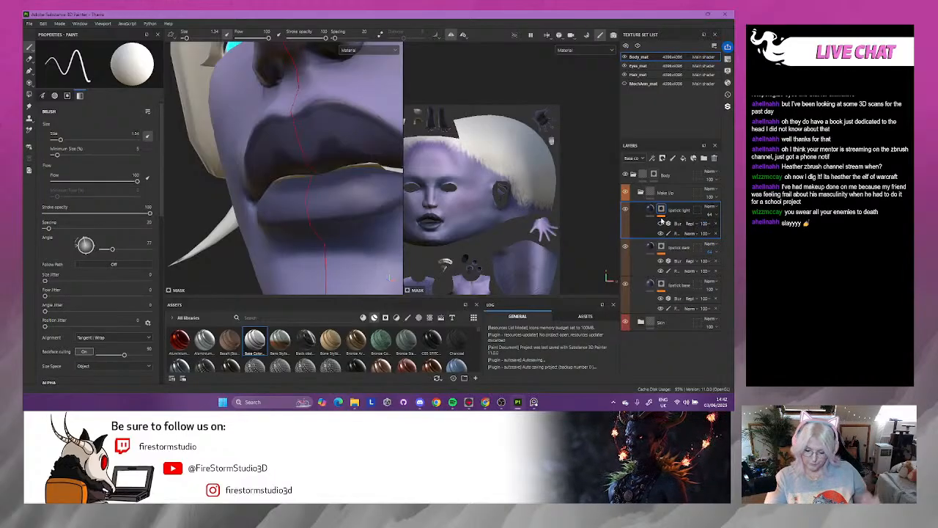
{"action": "right_click", "coordinate": [662, 211]}
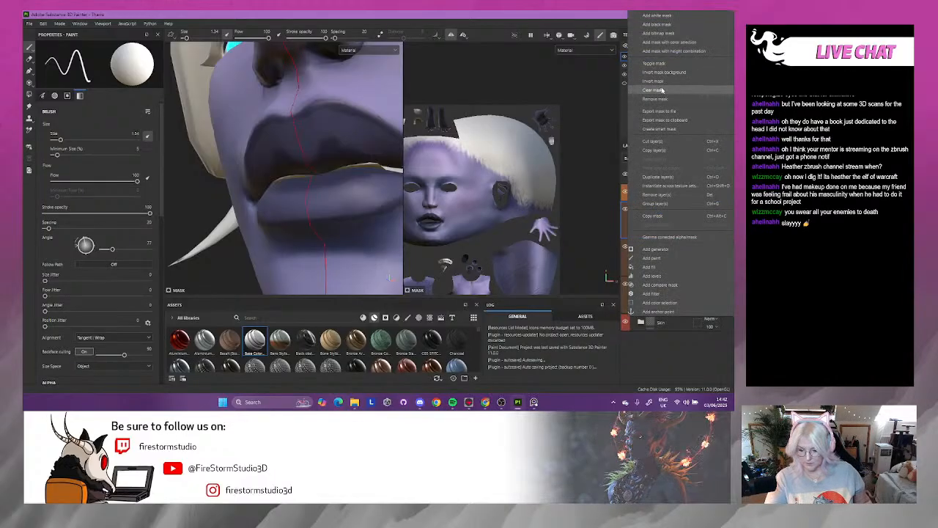
{"action": "left_click", "coordinate": [662, 89]}
{"action": "right_click", "coordinate": [656, 210]}
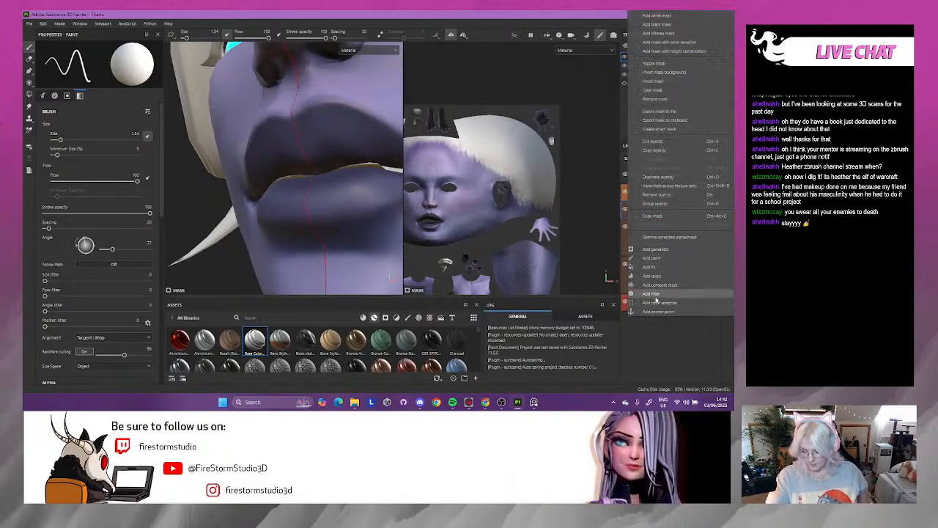
{"action": "left_click", "coordinate": [656, 258]}
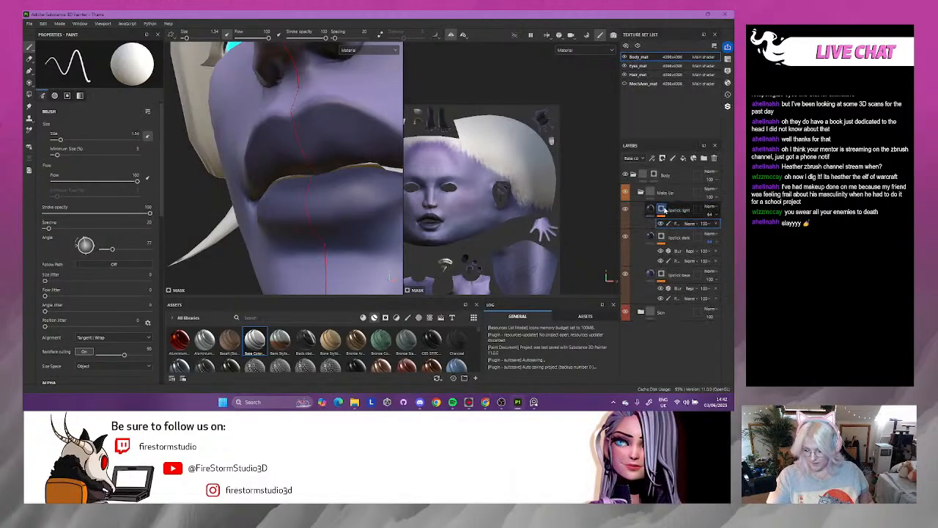
- Set the lipstick light base colour to a pale lavender sampled from the skin, brightened to a value of about 0.73
{"action": "left_click", "coordinate": [651, 210]}
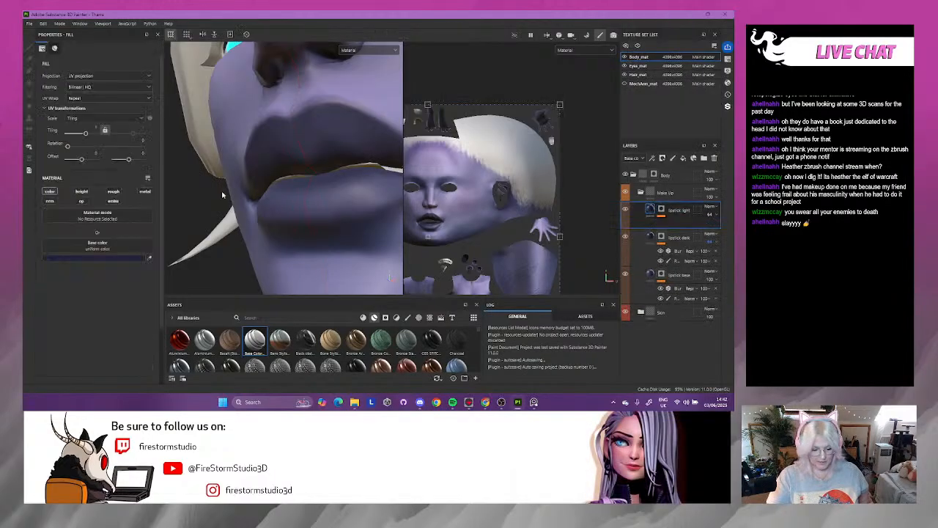
{"action": "left_click", "coordinate": [151, 259]}
{"action": "left_click", "coordinate": [305, 270]}
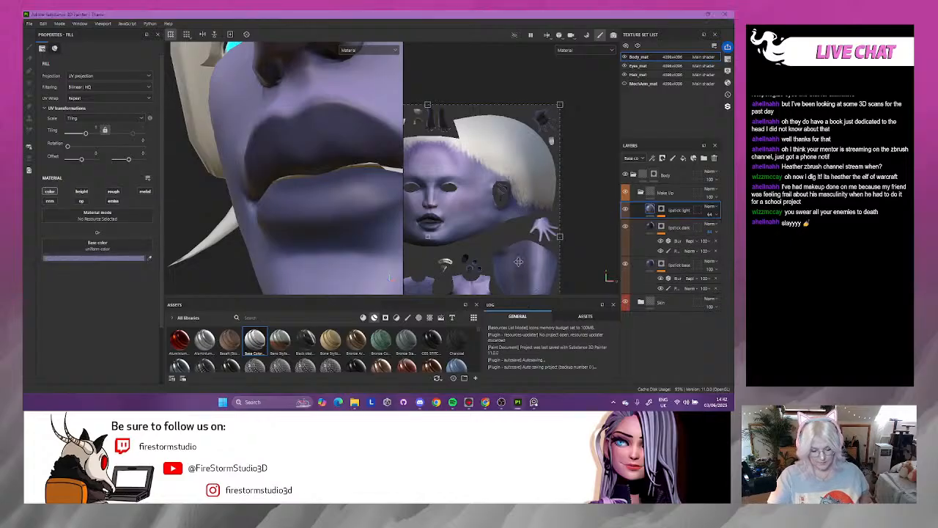
{"action": "left_click", "coordinate": [136, 257]}
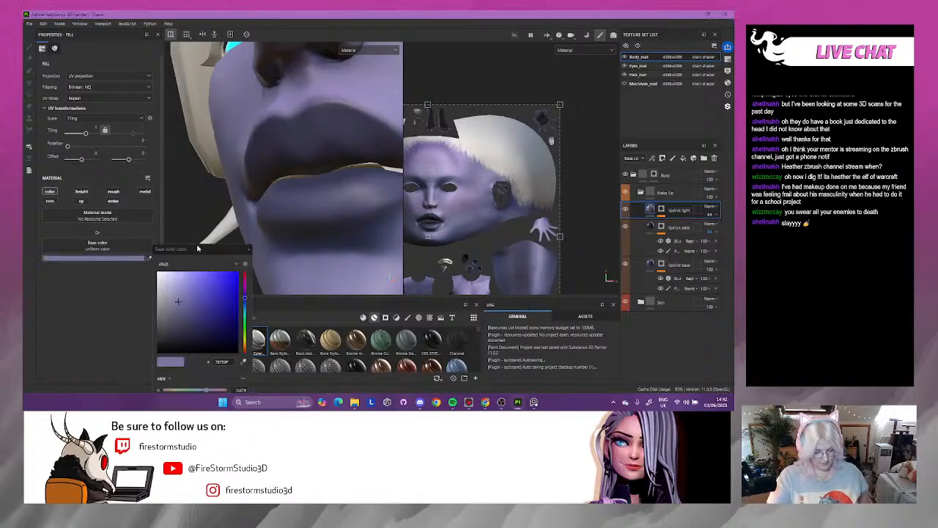
{"action": "left_click_drag", "start_coordinate": [216, 257], "coordinate": [142, 84]}
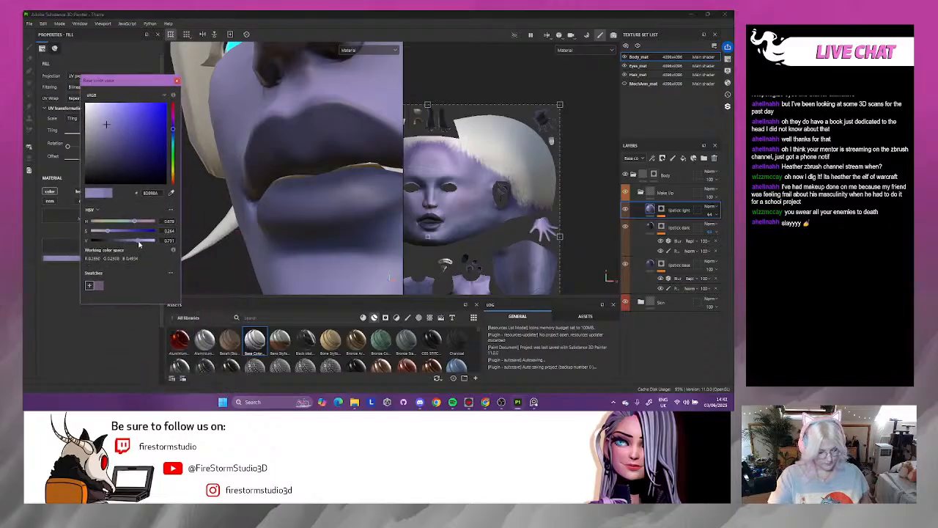
{"action": "left_click", "coordinate": [177, 81]}
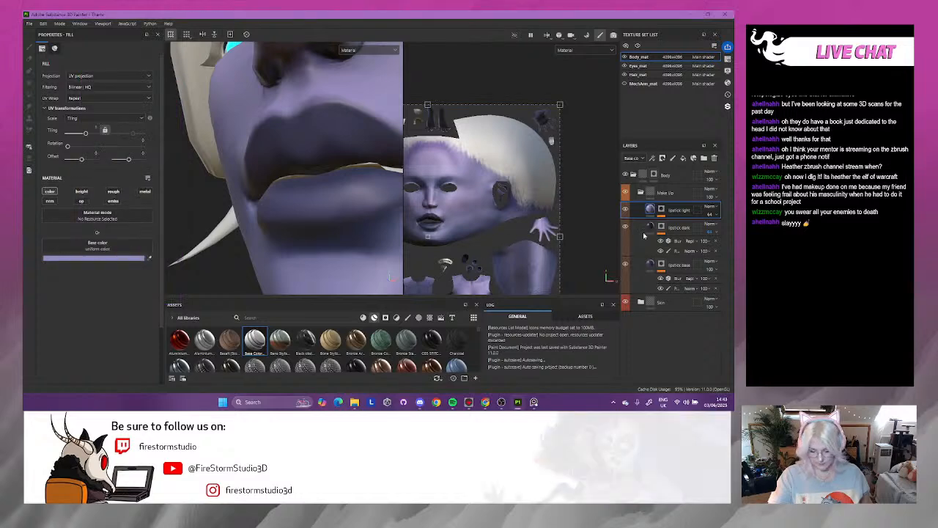
- Paint symmetrical highlights on the lipstick light mask across the centre of the upper lip and both sides of the lower lip
{"action": "left_click", "coordinate": [660, 209]}
{"action": "right_click", "coordinate": [661, 209]}
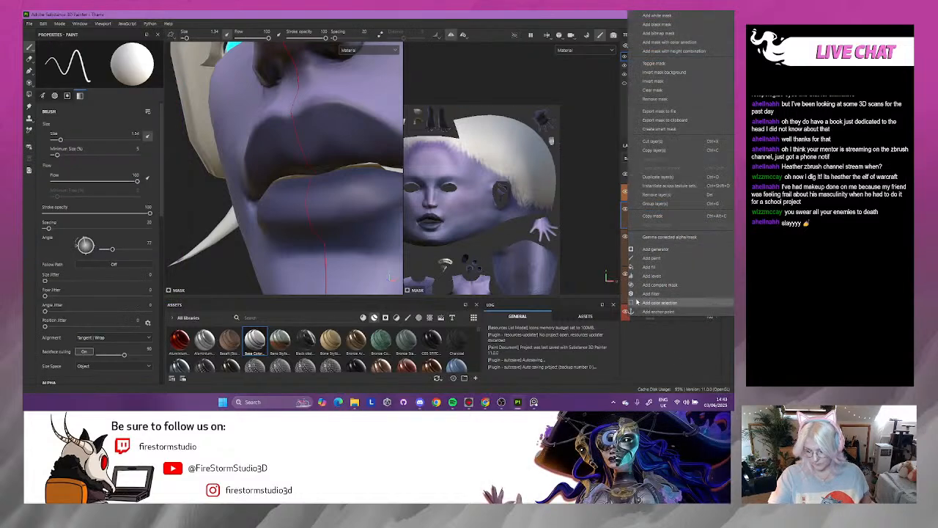
{"action": "left_click", "coordinate": [650, 267]}
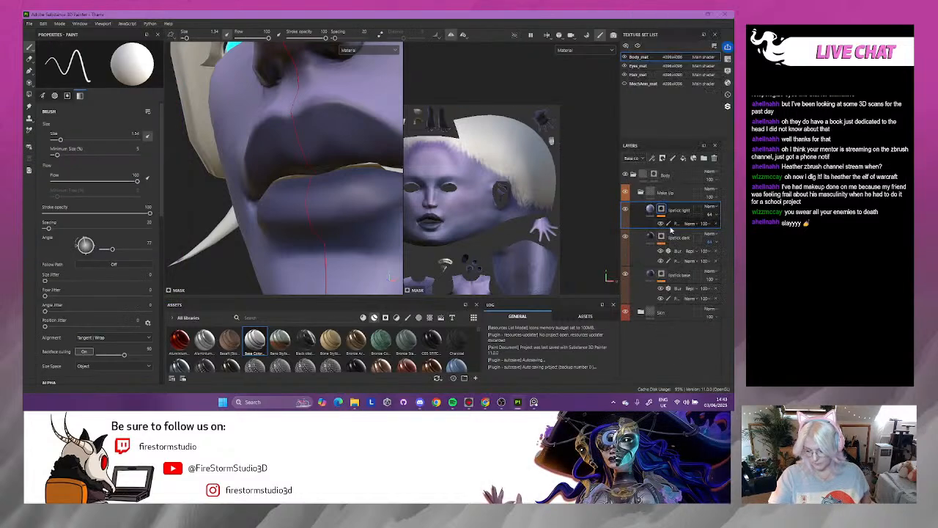
{"action": "mouse_move", "coordinate": [332, 201]}
{"action": "left_mouse_down"}
{"action": "mouse_move", "coordinate": [290, 203]}
{"action": "mouse_move", "coordinate": [305, 217]}
{"action": "mouse_move", "coordinate": [308, 207]}
{"action": "left_mouse_up"}
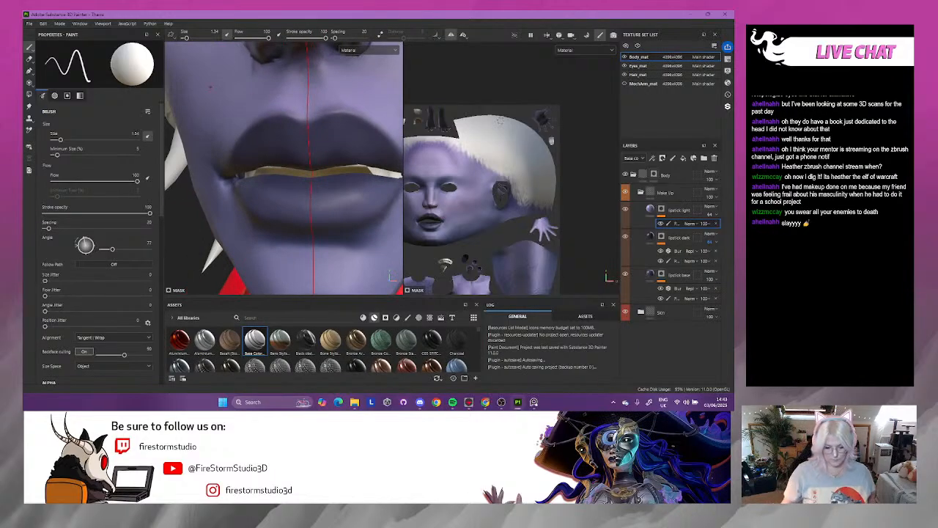
{"action": "left_click_drag", "start_coordinate": [324, 141], "coordinate": [347, 136]}
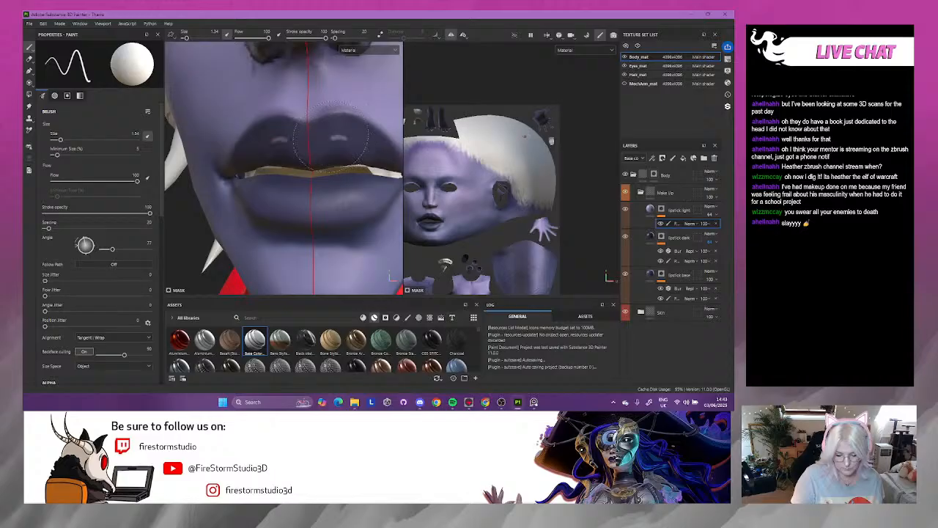
{"action": "left_click_drag", "start_coordinate": [296, 151], "coordinate": [309, 146]}
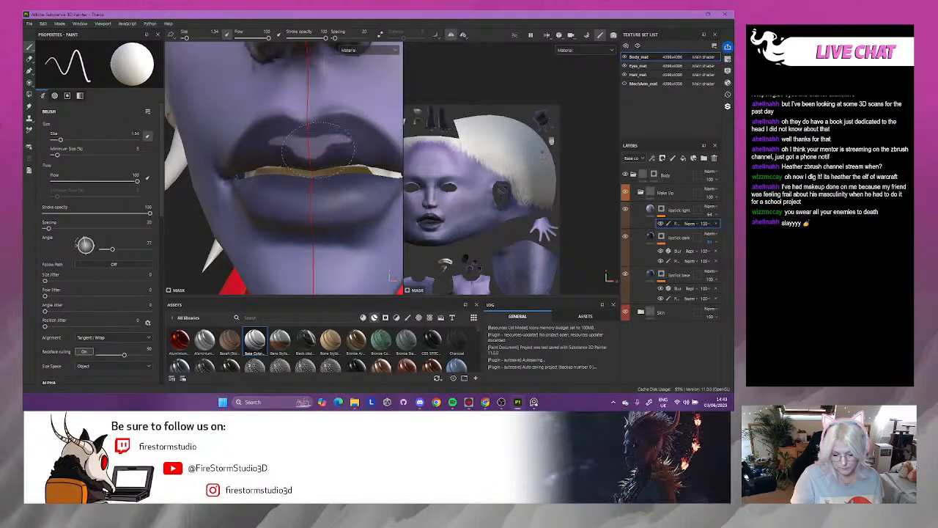
{"action": "left_click_drag", "start_coordinate": [327, 139], "coordinate": [343, 137]}
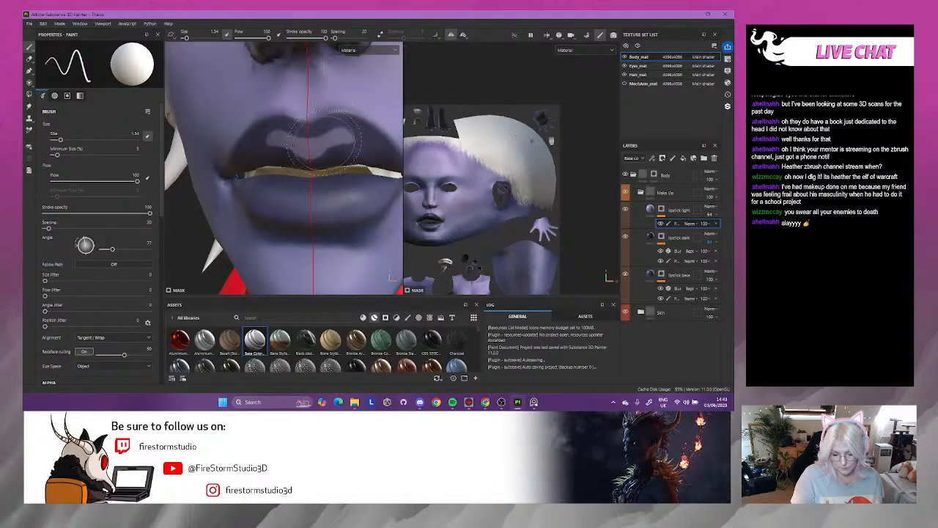
{"action": "left_click_drag", "start_coordinate": [332, 203], "coordinate": [357, 197]}
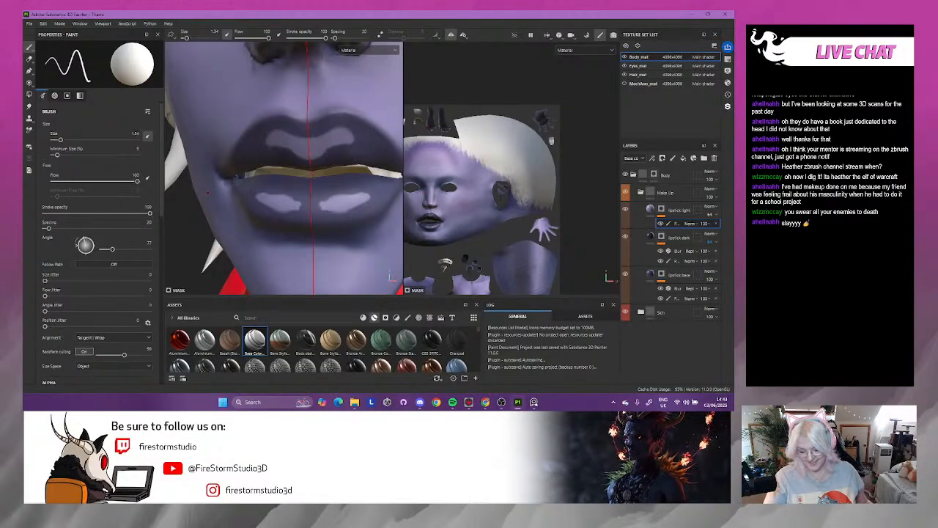
- Add a Blur filter to the lipstick light mask to soften the painted highlights
{"action": "right_click", "coordinate": [671, 225]}
{"action": "right_click", "coordinate": [674, 210]}
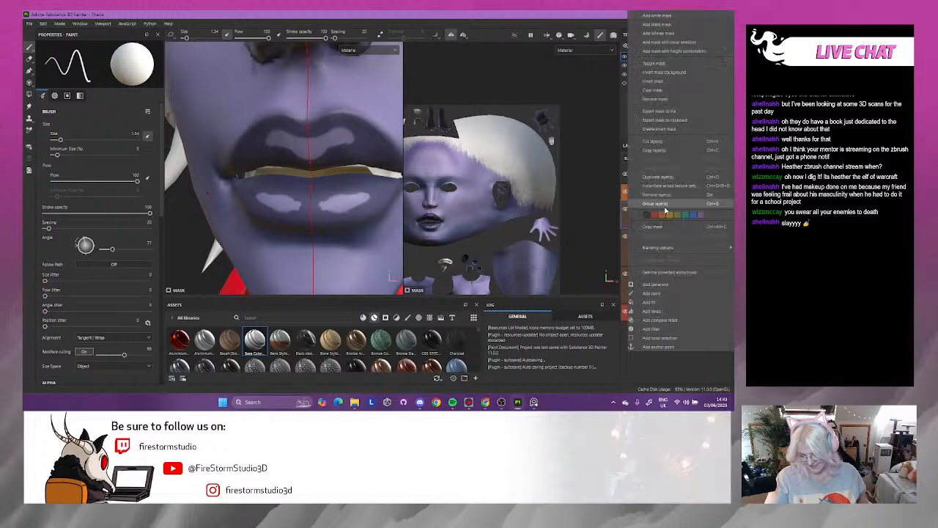
{"action": "left_click", "coordinate": [660, 327]}
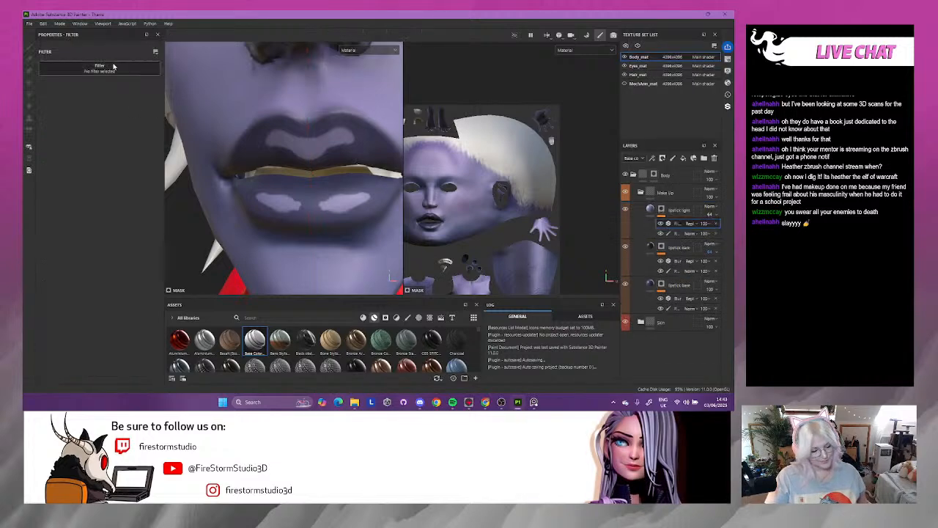
{"action": "left_click", "coordinate": [99, 69]}
{"action": "left_click", "coordinate": [126, 110]}
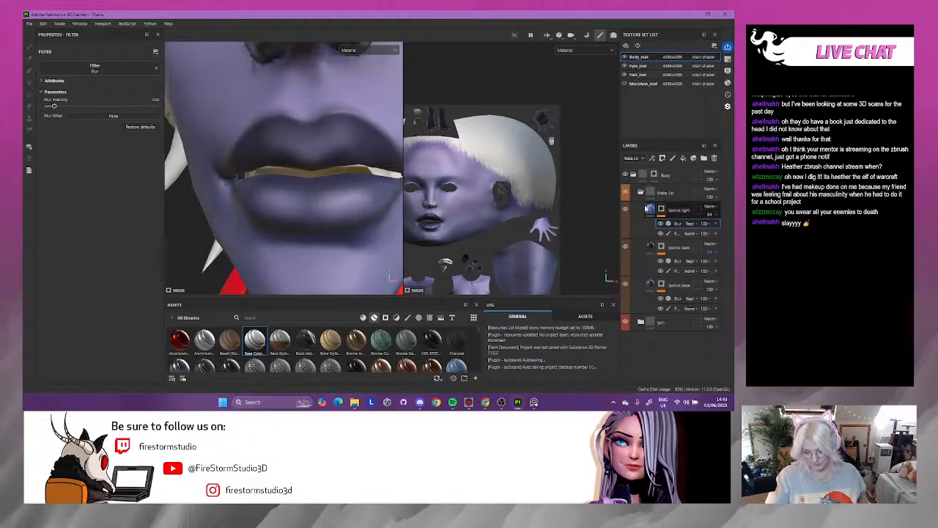
- Set the lipstick light base colour to a darker, muted purple with a hue of about 0.71 and a value of about 0.52
{"action": "left_click", "coordinate": [648, 208]}
{"action": "left_click", "coordinate": [71, 258]}
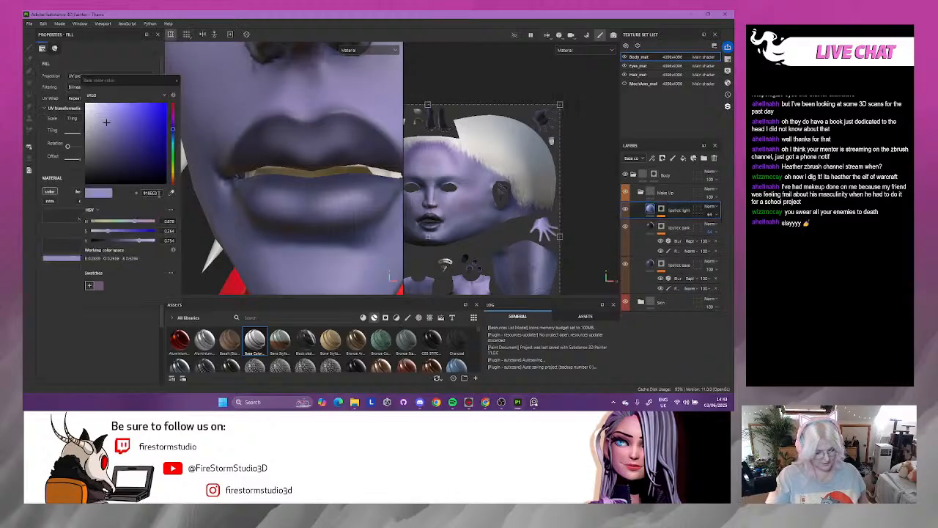
{"action": "left_click", "coordinate": [174, 129]}
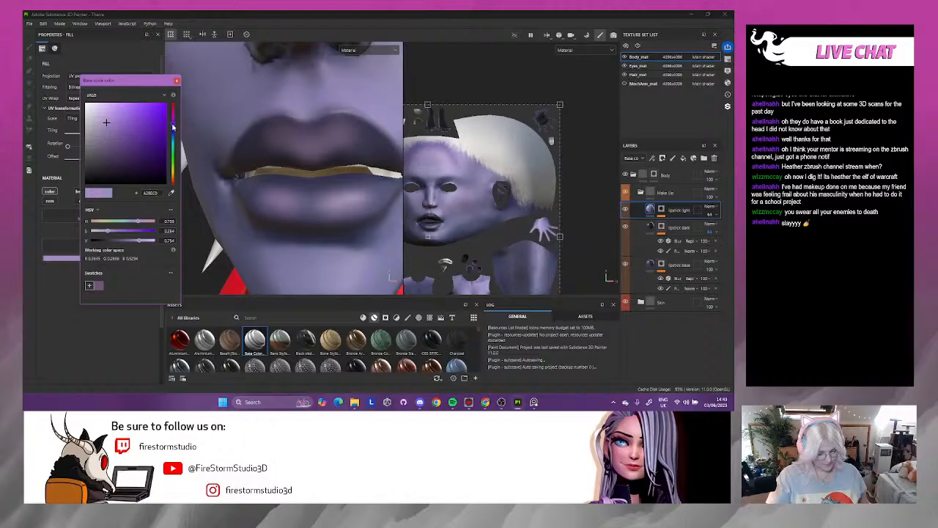
{"action": "right_click_drag", "start_coordinate": [312, 153], "coordinate": [295, 182], "text": "alt"}
{"action": "left_click_drag", "start_coordinate": [302, 183], "coordinate": [284, 191], "text": "alt"}
{"action": "right_click_drag", "start_coordinate": [284, 190], "coordinate": [394, 254], "text": "alt"}
{"action": "middle_click_drag", "start_coordinate": [308, 154], "coordinate": [242, 193], "text": "alt"}
{"action": "left_click_drag", "start_coordinate": [279, 192], "coordinate": [239, 159], "text": "alt"}
{"action": "left_click_drag", "start_coordinate": [108, 126], "coordinate": [103, 144]}
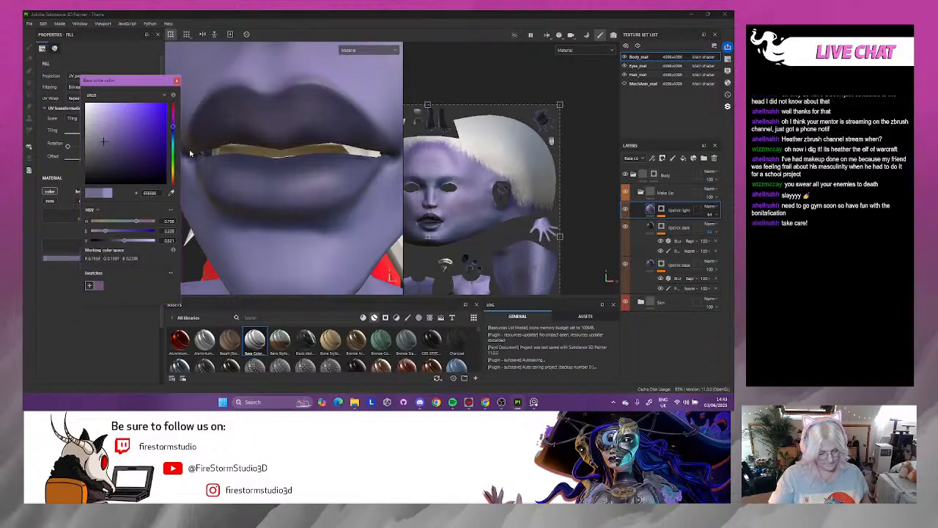
- Examine the lipstick on the whole face from a distance and from a lower angle
{"action": "right_click_drag", "start_coordinate": [330, 167], "coordinate": [290, 175], "text": "alt"}
{"action": "mouse_move", "coordinate": [314, 189]}
{"action": "left_mouse_down", "text": "alt"}
{"action": "mouse_move", "coordinate": [282, 189]}
{"action": "mouse_move", "coordinate": [313, 196]}
{"action": "left_mouse_up", "text": "alt"}
{"action": "scroll", "coordinate": [313, 196], "scroll_direction": "down", "scroll_amount": 5}
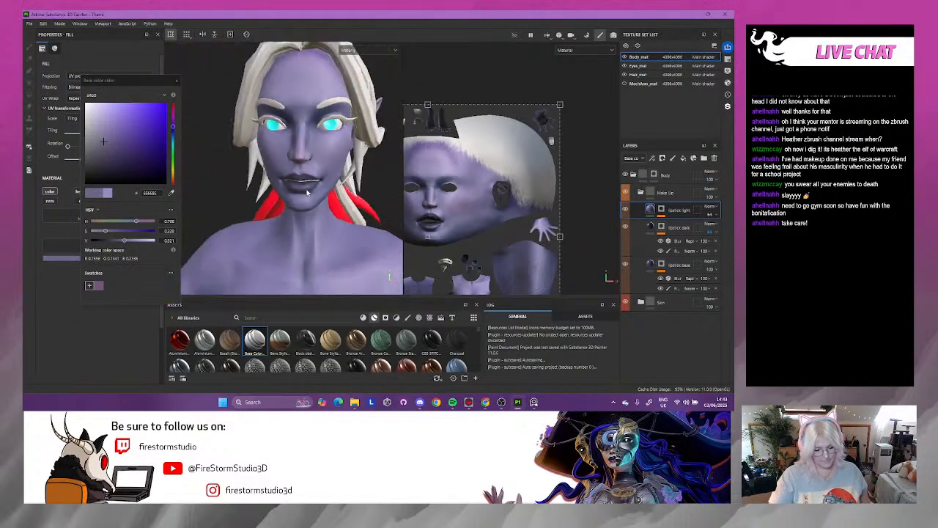
{"action": "right_click_drag", "start_coordinate": [317, 198], "coordinate": [309, 196], "text": "shift"}
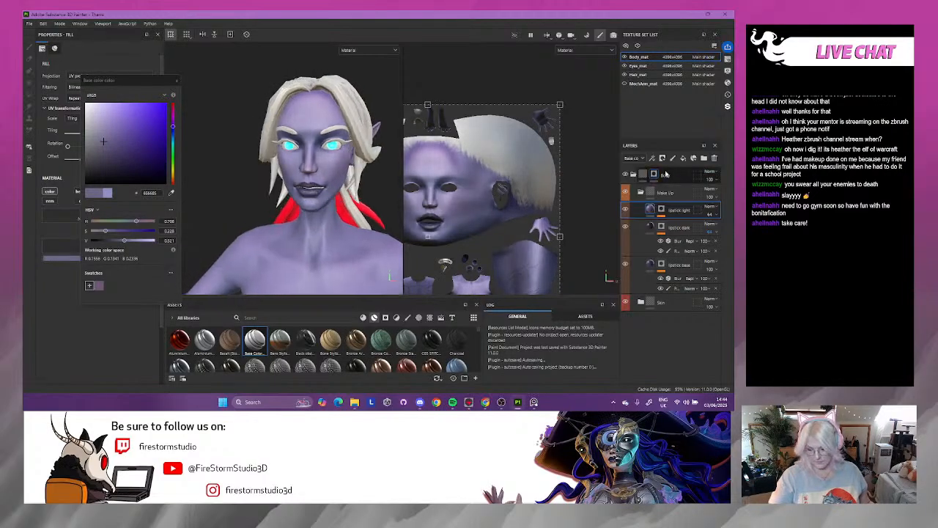
{"action": "left_click", "coordinate": [633, 174]}
{"action": "mouse_move", "coordinate": [274, 140]}
{"action": "left_mouse_down", "text": "alt"}
{"action": "mouse_move", "coordinate": [230, 119]}
{"action": "mouse_move", "coordinate": [277, 139]}
{"action": "left_mouse_up", "text": "alt"}
{"action": "scroll", "coordinate": [281, 171], "scroll_direction": "up", "scroll_amount": 5}
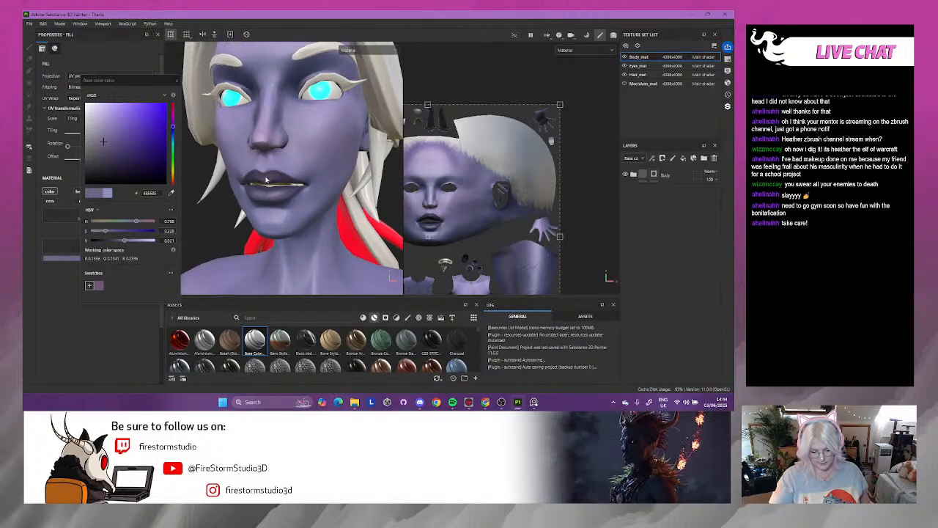
{"action": "left_click_drag", "start_coordinate": [270, 173], "coordinate": [275, 155], "text": "alt"}
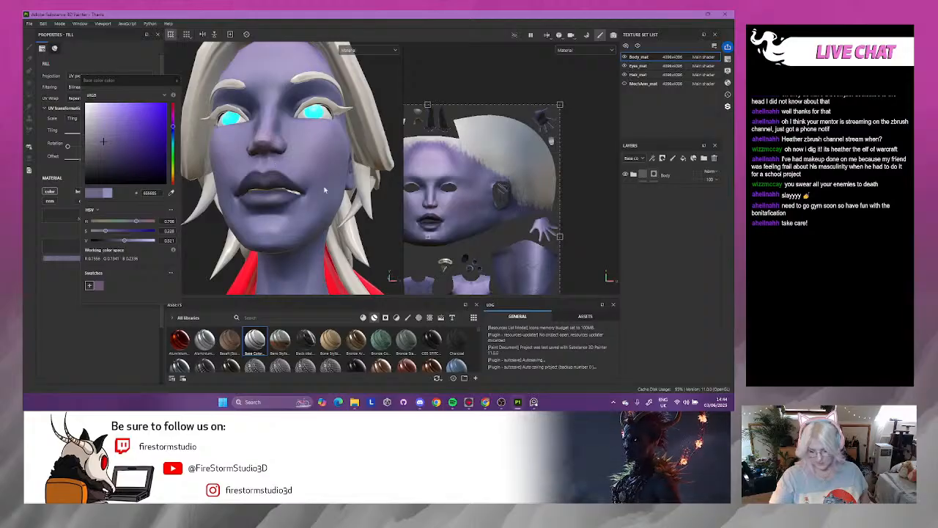
{"action": "left_click", "coordinate": [633, 174]}
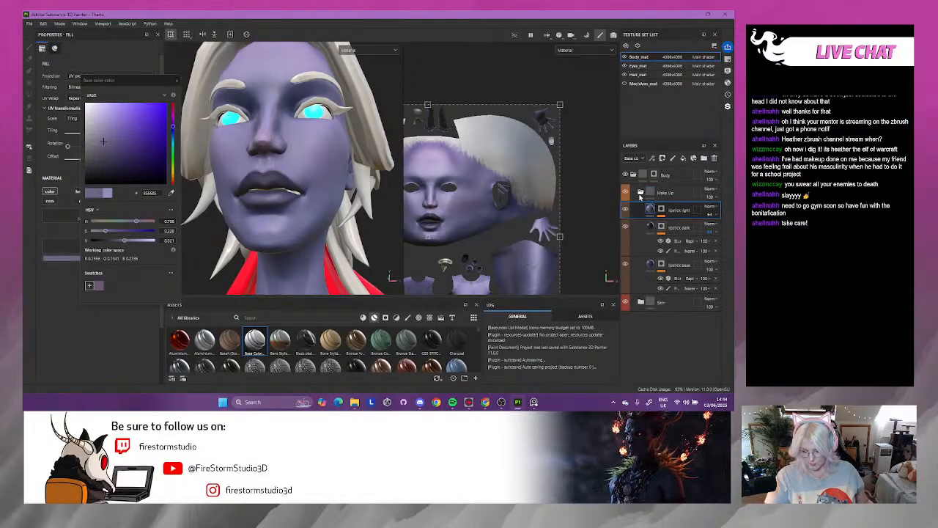
{"action": "left_click", "coordinate": [640, 193]}
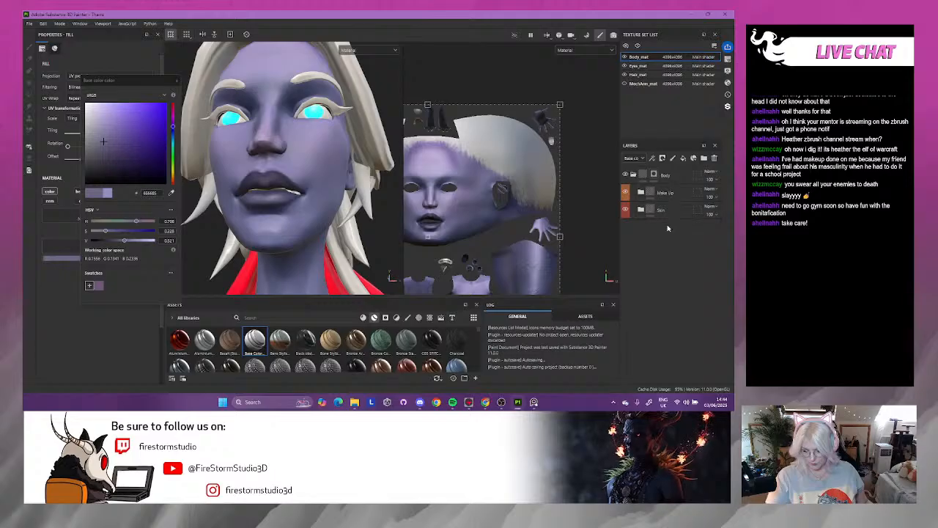
{"action": "left_click", "coordinate": [641, 193]}
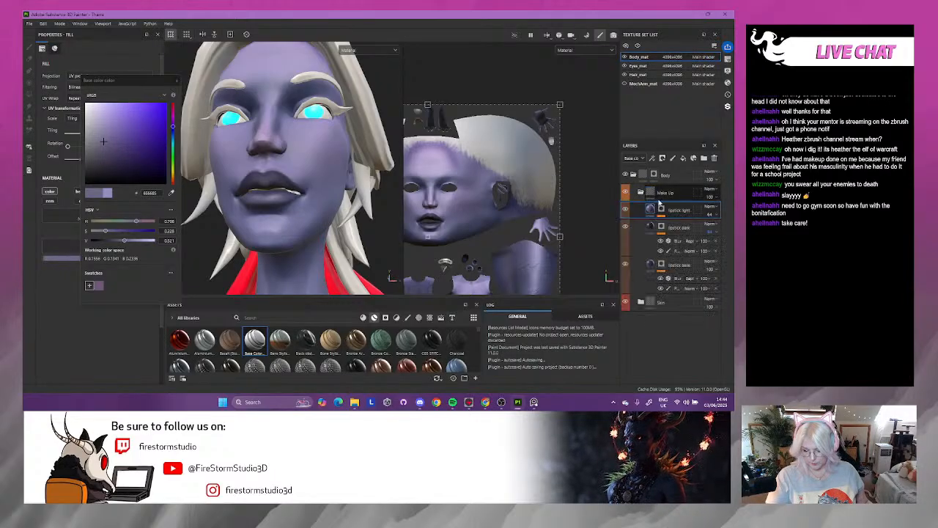
- Add a fill layer at the head of the Make Up folder, give it a black mask and name it eyeliner
{"action": "left_click", "coordinate": [685, 158]}
{"action": "right_click", "coordinate": [670, 210]}
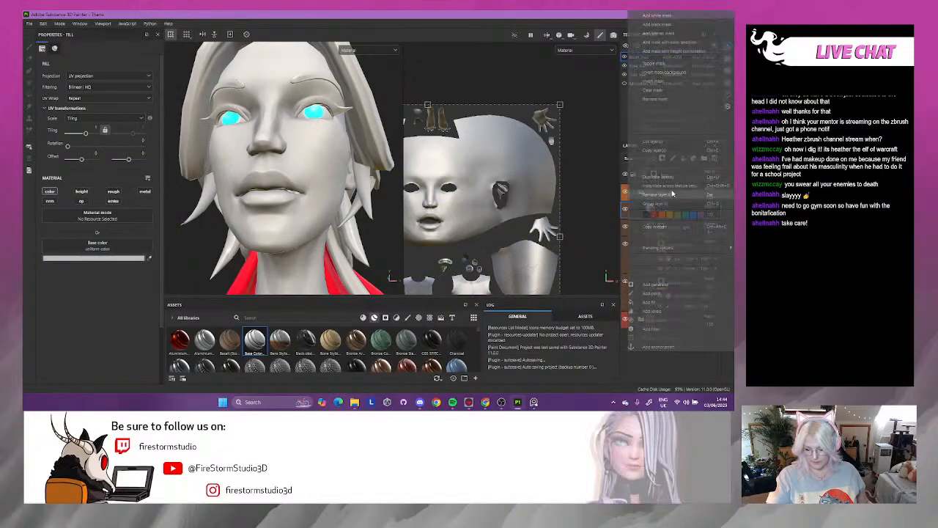
{"action": "left_click", "coordinate": [665, 26]}
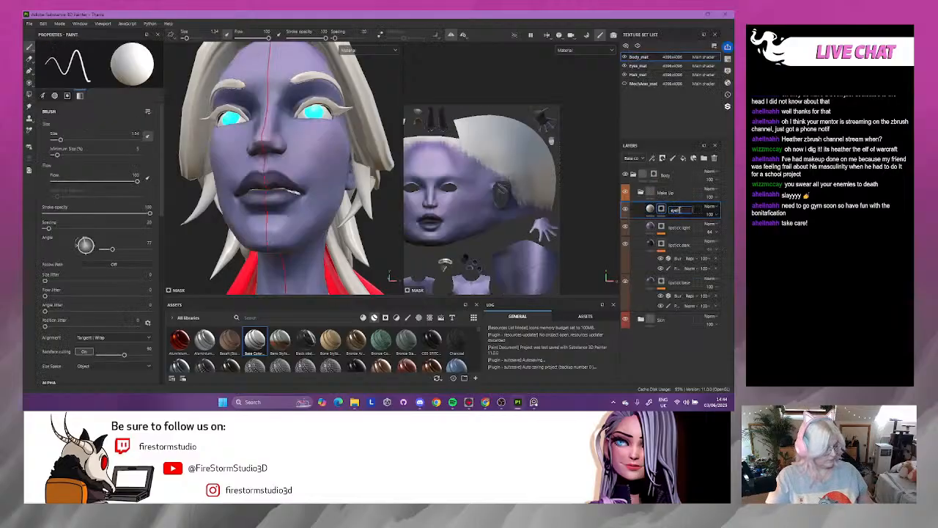
{"action": "key", "text": "Return"}
- Set the eyeliner base colour to a dark shade sampled from the lips and add a paint effect to its mask
{"action": "left_click", "coordinate": [650, 210]}
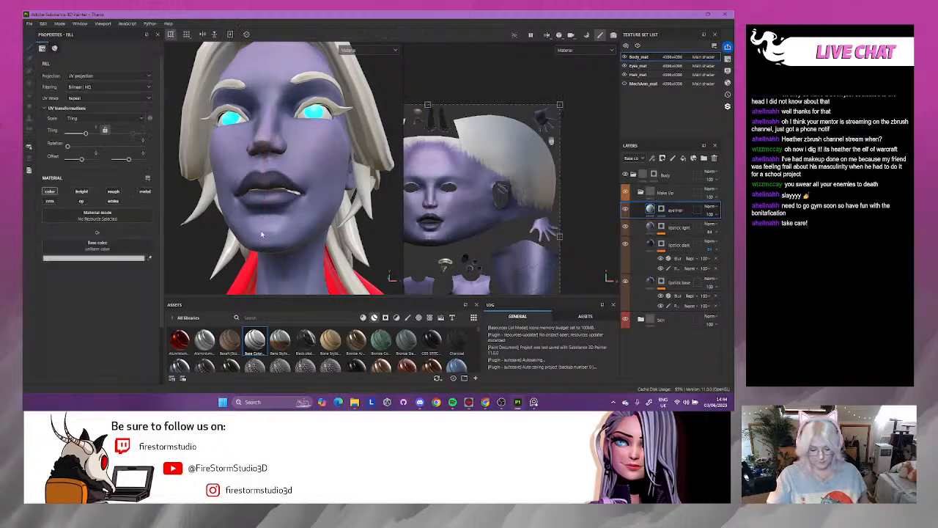
{"action": "left_click", "coordinate": [283, 209]}
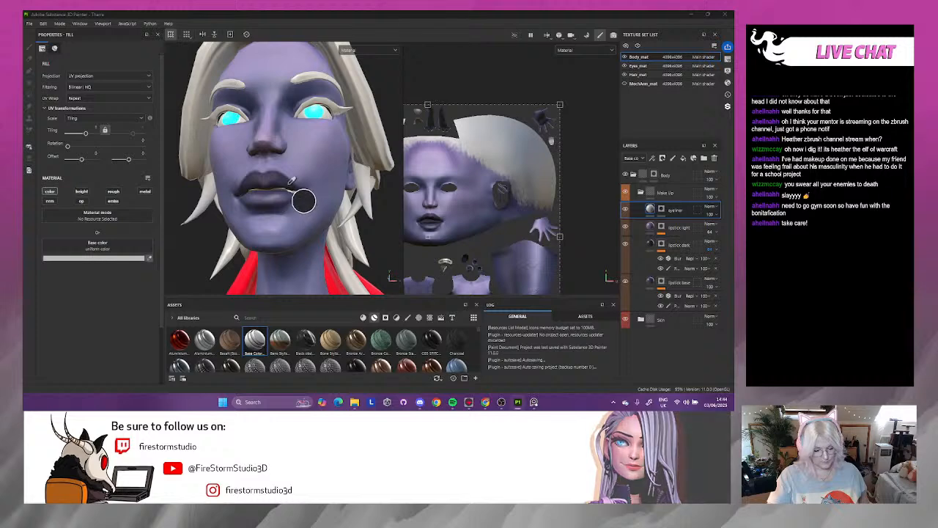
{"action": "right_click", "coordinate": [663, 210]}
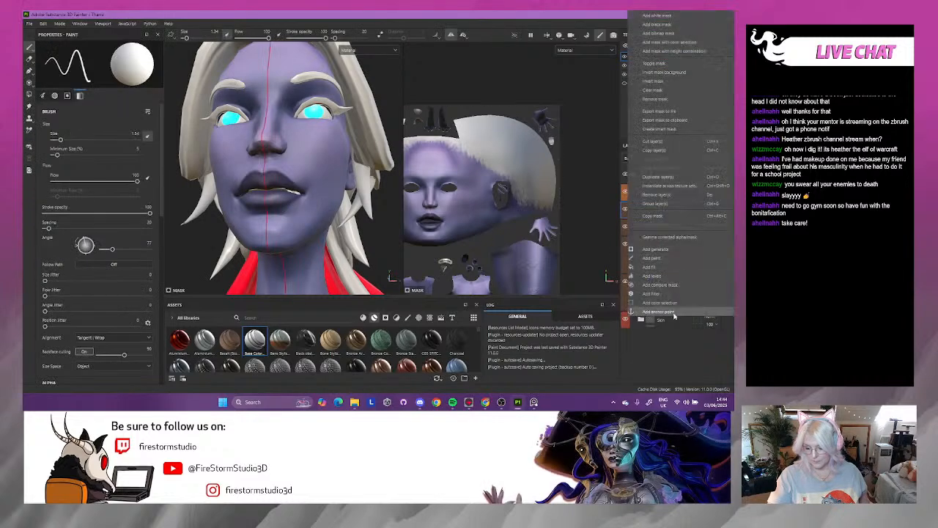
{"action": "left_click", "coordinate": [661, 263]}
- Hide the Eyes_mat and Hair_mat texture sets to expose the eyelids for painting
{"action": "left_click_drag", "start_coordinate": [315, 184], "coordinate": [322, 235], "text": "alt"}
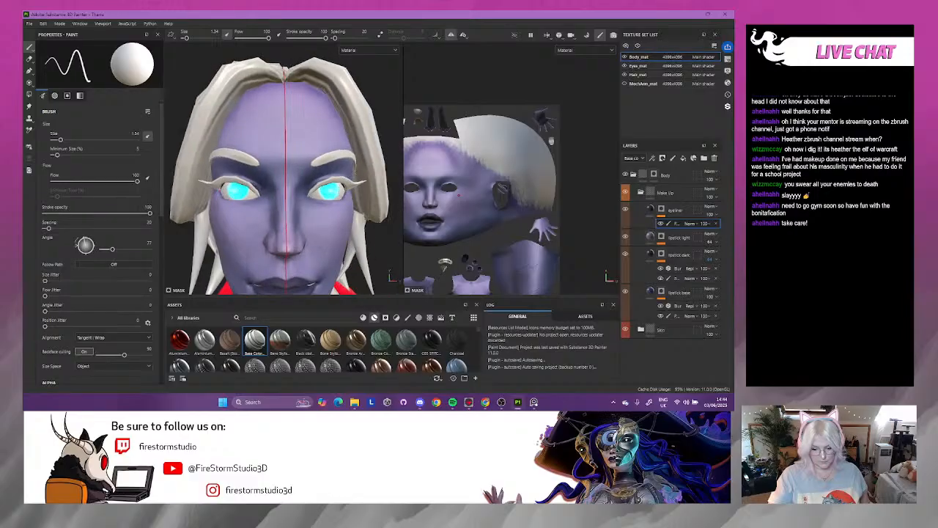
{"action": "left_click", "coordinate": [625, 66]}
{"action": "left_click", "coordinate": [625, 74]}
{"action": "scroll", "coordinate": [320, 167], "scroll_direction": "up", "scroll_amount": 6}
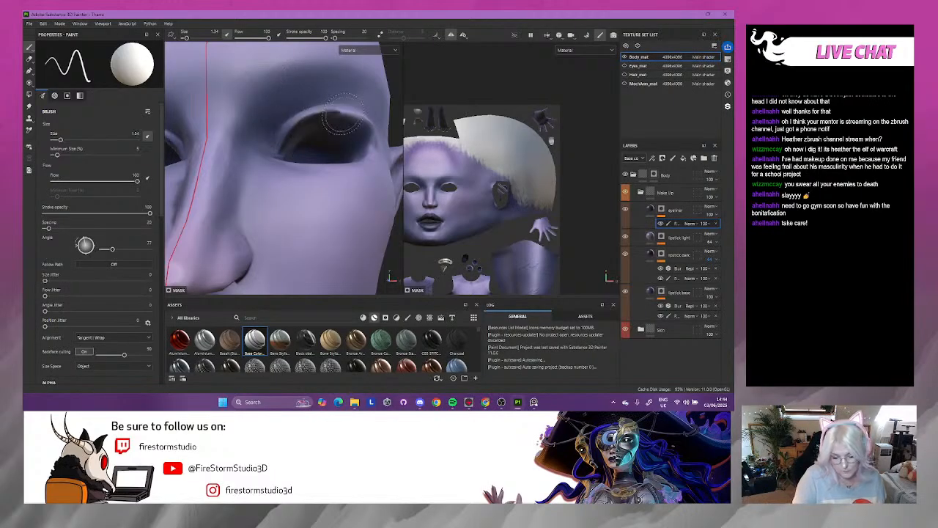
- Paint symmetrical eyeliner on the mask around the upper and lower eyelid rims, tapering it to a point at the outer corner
{"action": "mouse_move", "coordinate": [378, 110]}
{"action": "left_mouse_down", "text": "alt"}
{"action": "mouse_move", "coordinate": [363, 104]}
{"action": "mouse_move", "coordinate": [394, 122]}
{"action": "mouse_move", "coordinate": [334, 132]}
{"action": "left_mouse_up", "text": "alt"}
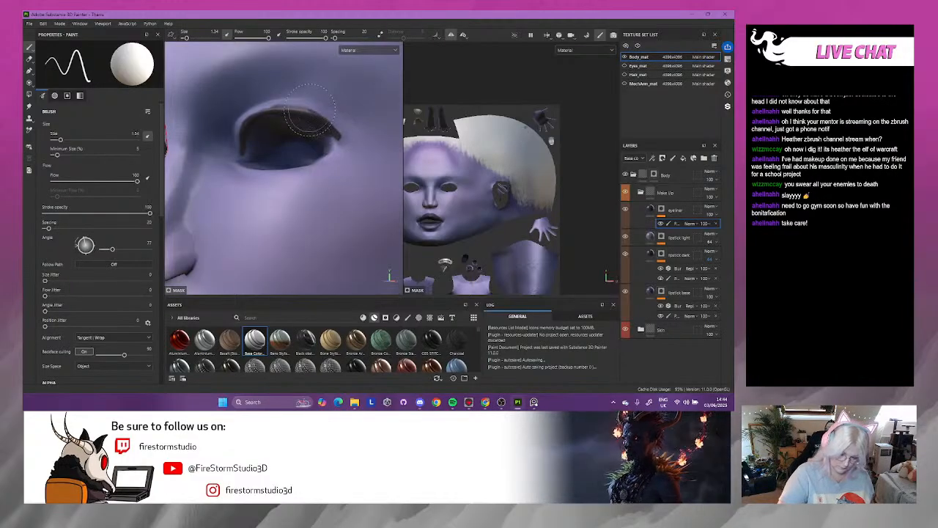
{"action": "left_click_drag", "start_coordinate": [327, 153], "coordinate": [340, 139]}
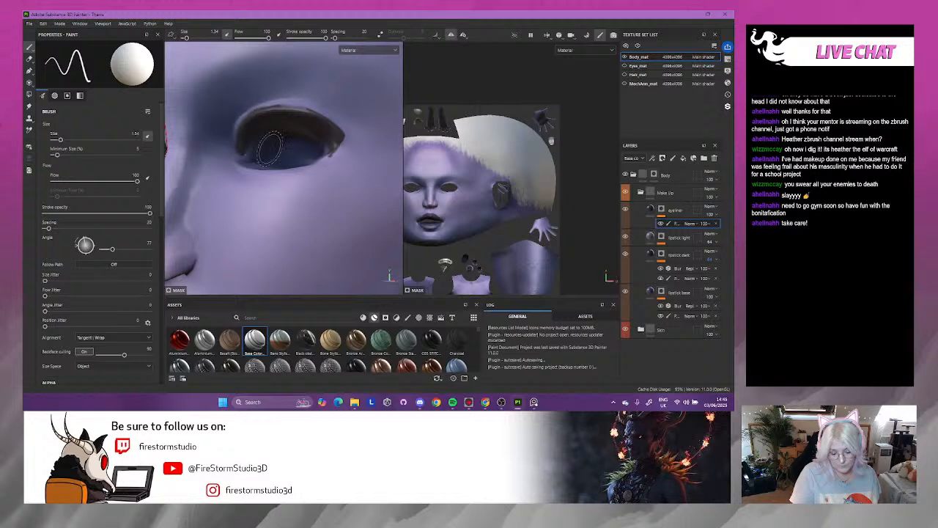
{"action": "left_click_drag", "start_coordinate": [288, 156], "coordinate": [429, 134], "text": "alt"}
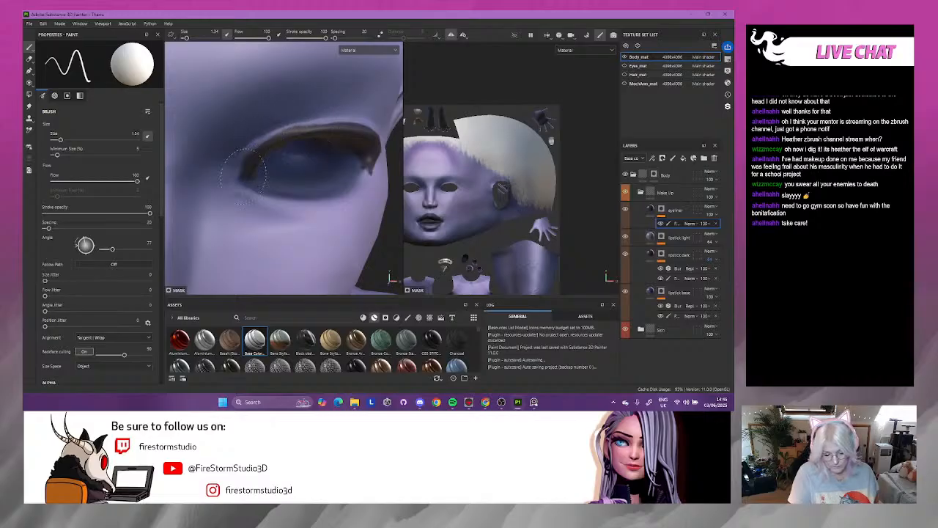
{"action": "mouse_move", "coordinate": [250, 167]}
{"action": "left_mouse_down"}
{"action": "mouse_move", "coordinate": [273, 193]}
{"action": "mouse_move", "coordinate": [336, 189]}
{"action": "mouse_move", "coordinate": [350, 176]}
{"action": "left_mouse_up"}
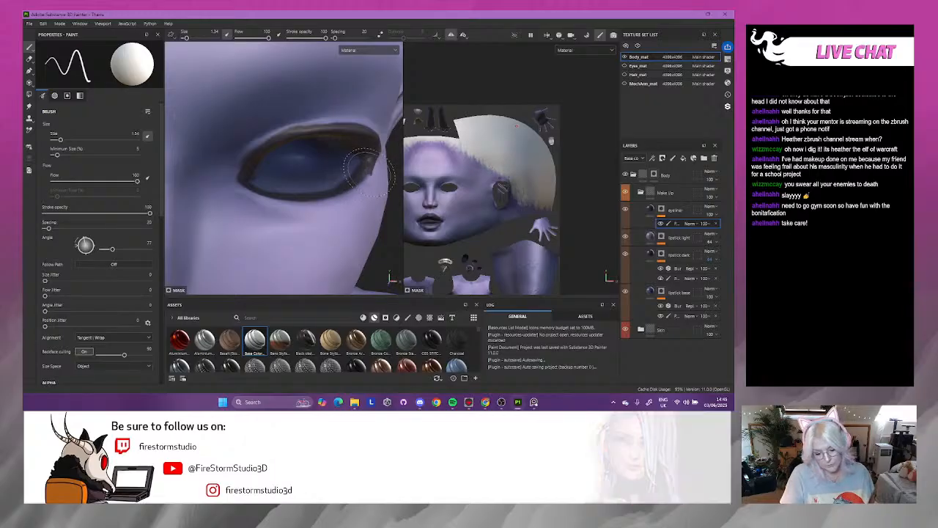
{"action": "left_click_drag", "start_coordinate": [395, 230], "coordinate": [354, 231], "text": "alt"}
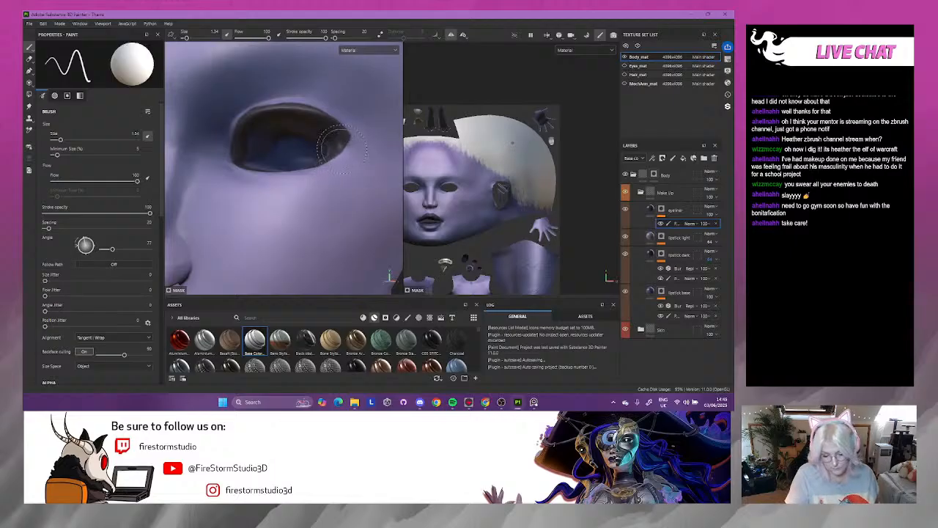
{"action": "key", "text": "x"}
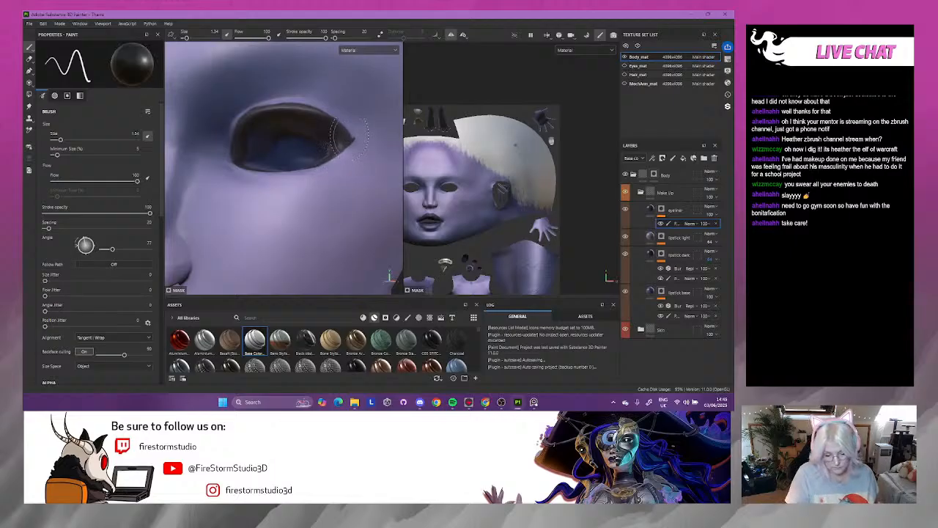
{"action": "key", "text": "x"}
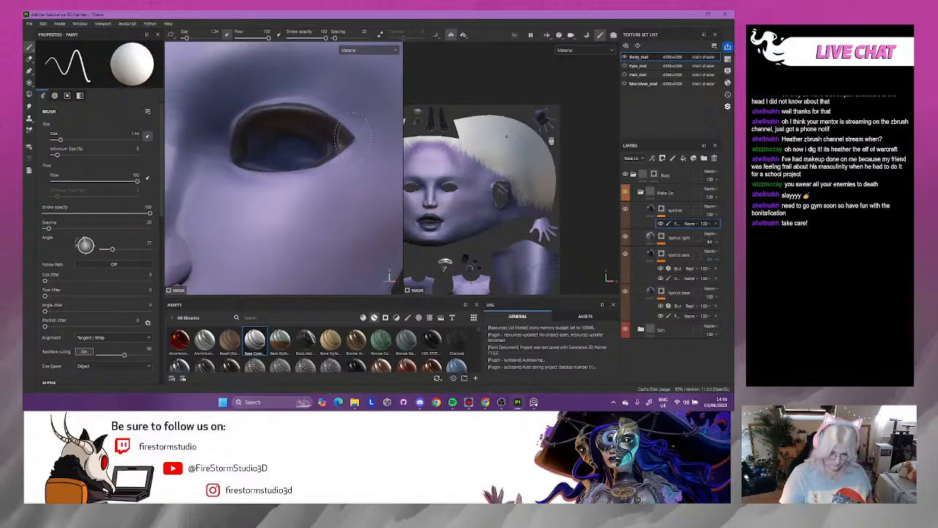
- Show the Eyes_mat texture set and refine the eyeliner mask along the upper lid and outer corner, alternating between adding and erasing
{"action": "left_click", "coordinate": [626, 66]}
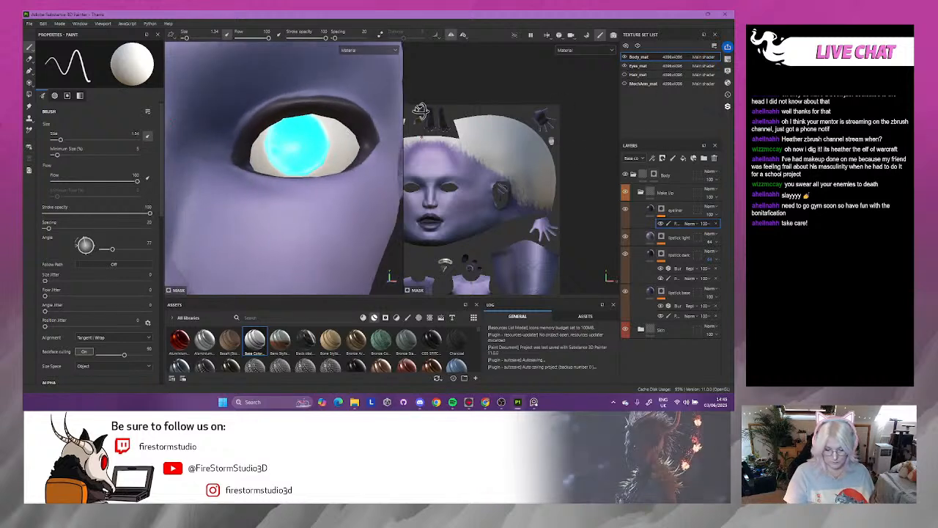
{"action": "left_click_drag", "start_coordinate": [420, 111], "coordinate": [428, 115], "text": "alt"}
{"action": "key", "text": "x"}
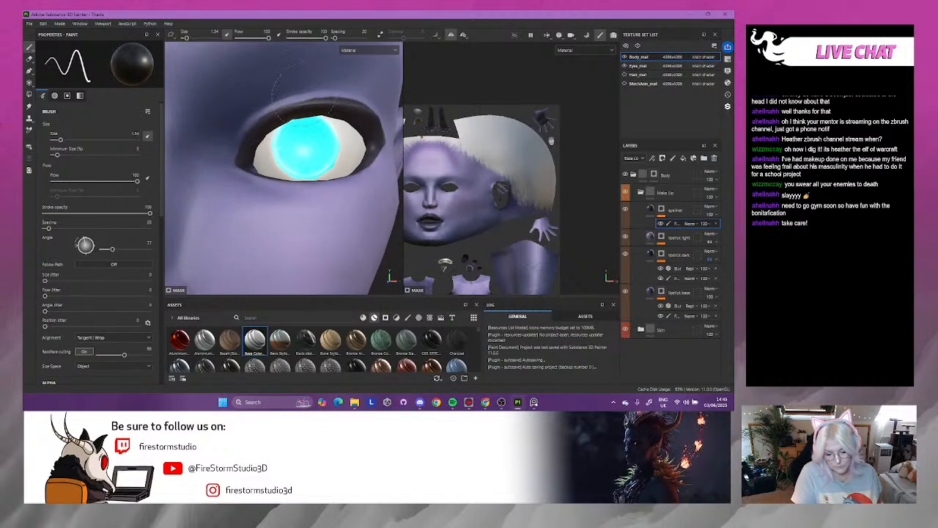
{"action": "key", "text": "x"}
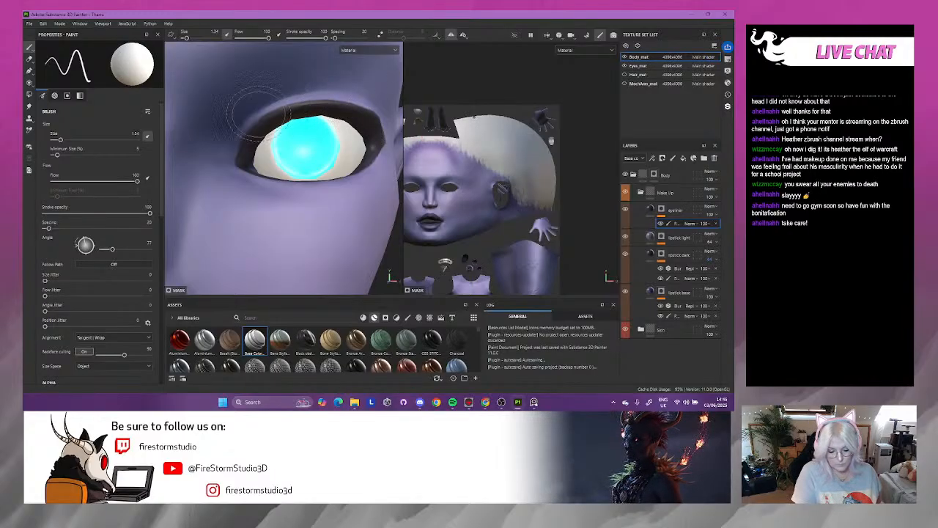
{"action": "key", "text": "x"}
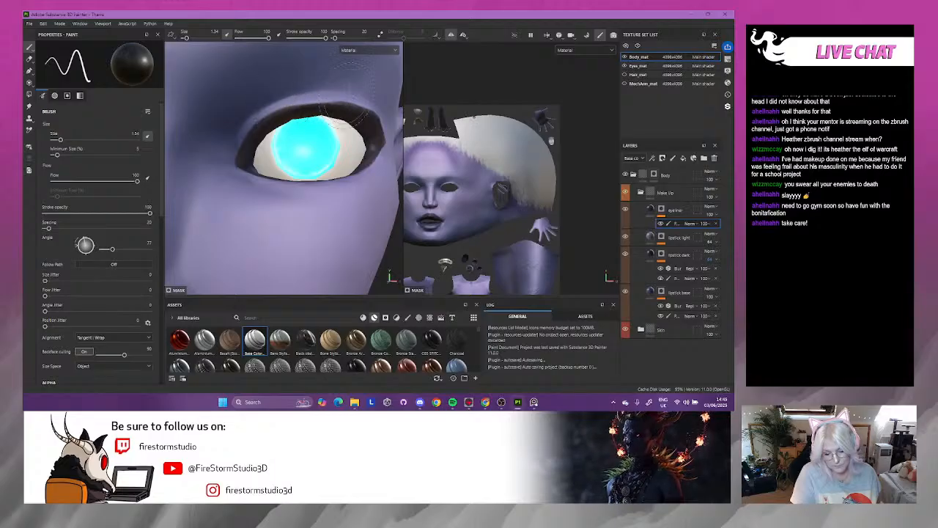
{"action": "left_click_drag", "start_coordinate": [398, 236], "coordinate": [353, 240], "text": "alt"}
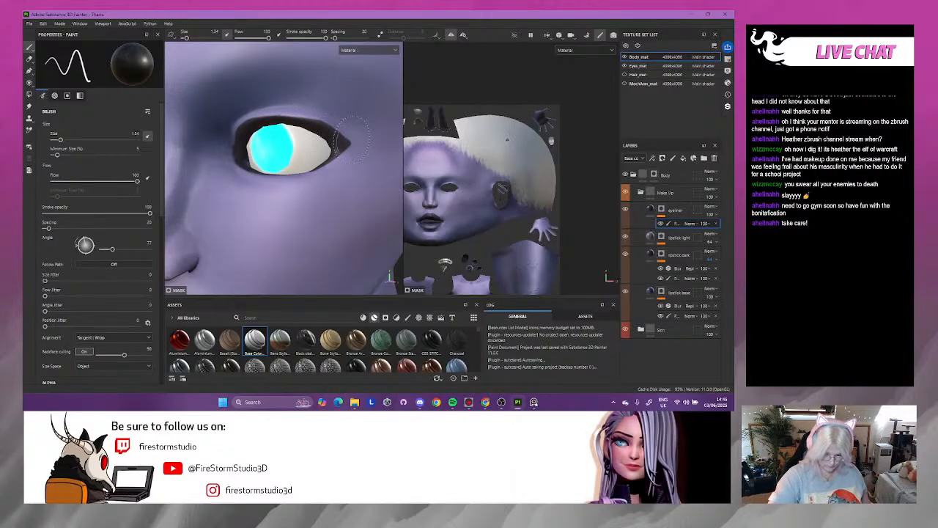
{"action": "left_click", "coordinate": [624, 75]}
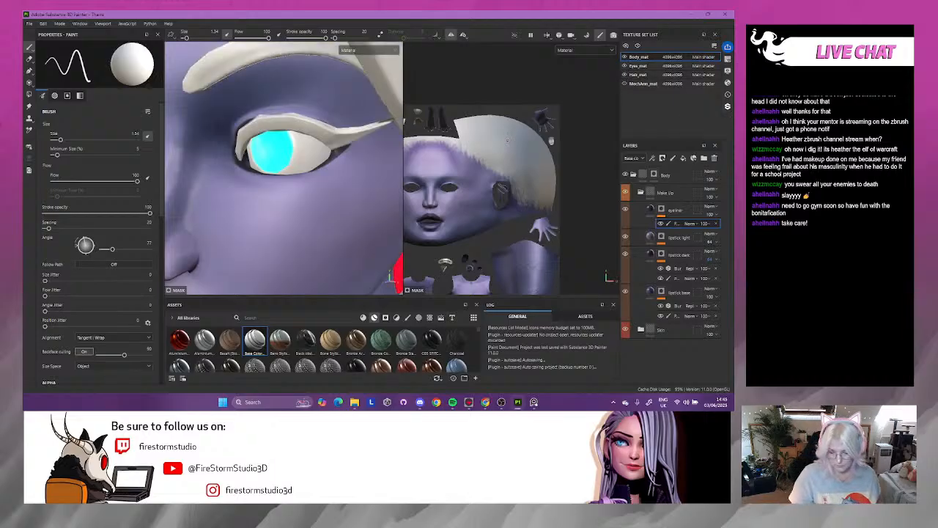
{"action": "left_click", "coordinate": [625, 76]}
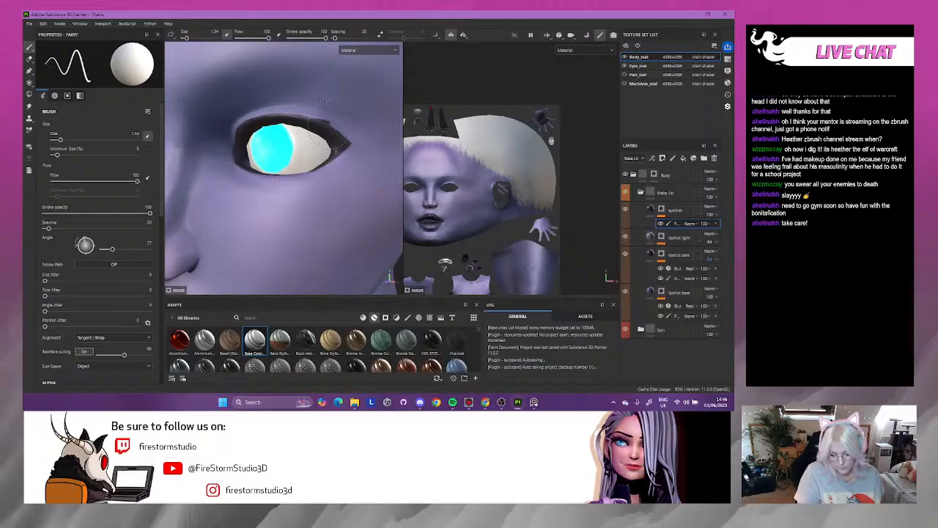
{"action": "key", "text": "x"}
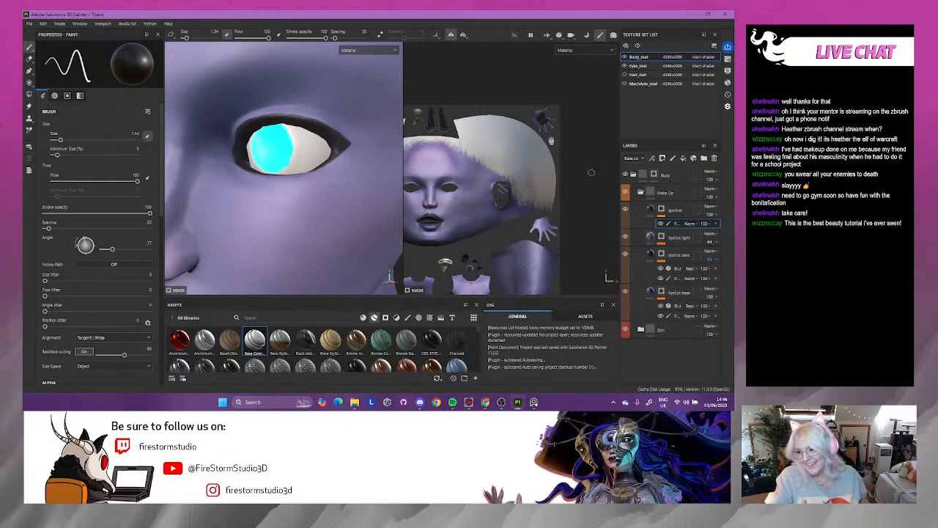
- Add a Blur filter to the eyeliner mask with an intensity of 0.5
{"action": "right_click", "coordinate": [652, 223]}
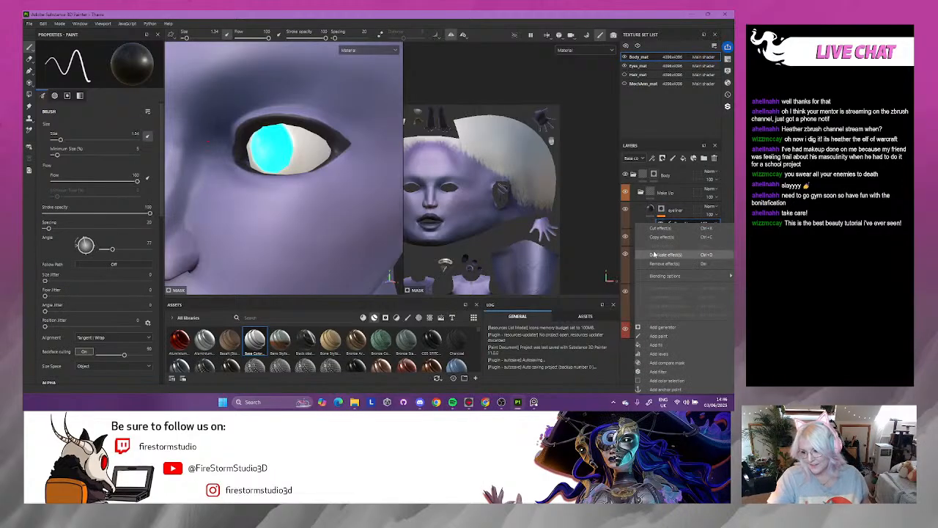
{"action": "left_click", "coordinate": [659, 372]}
{"action": "left_click", "coordinate": [87, 69]}
{"action": "left_click", "coordinate": [100, 118]}
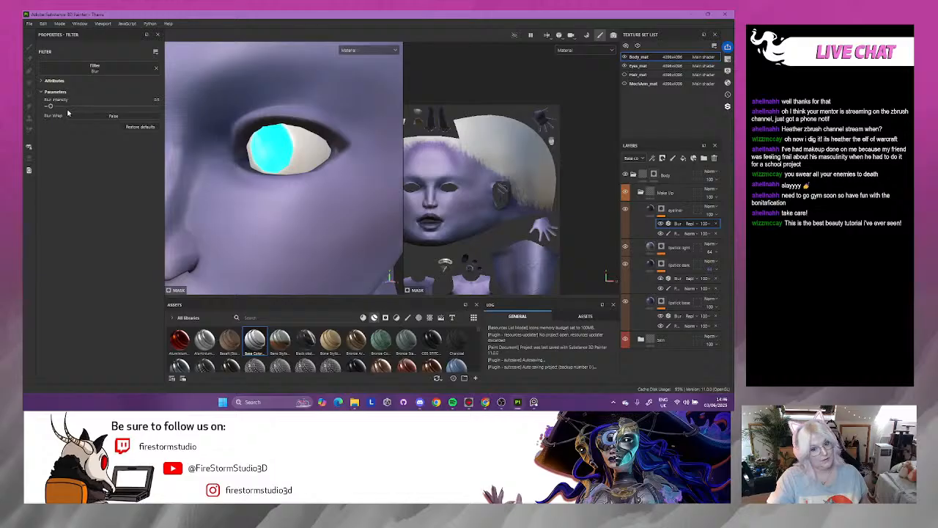
{"action": "left_click", "coordinate": [673, 210]}
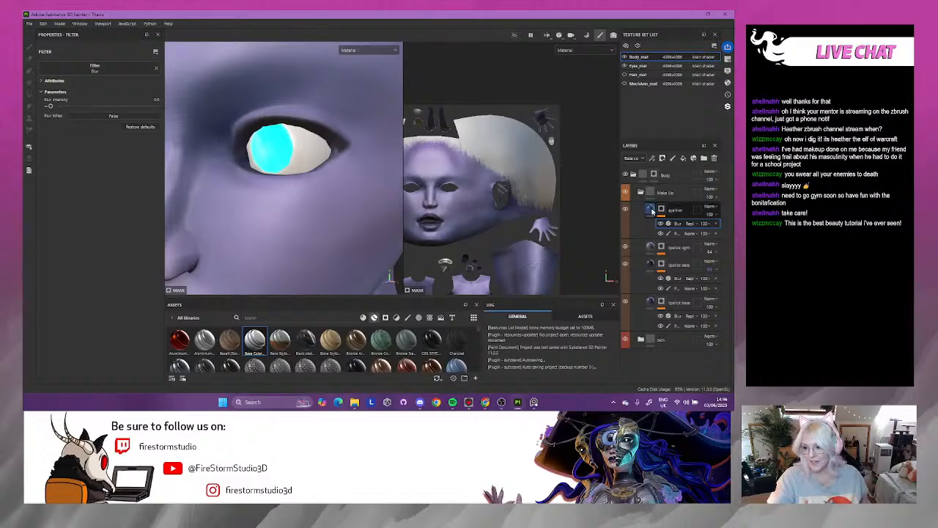
- Darken the eyeliner fill layer's base color to a near-black indigo
{"action": "left_click", "coordinate": [129, 265]}
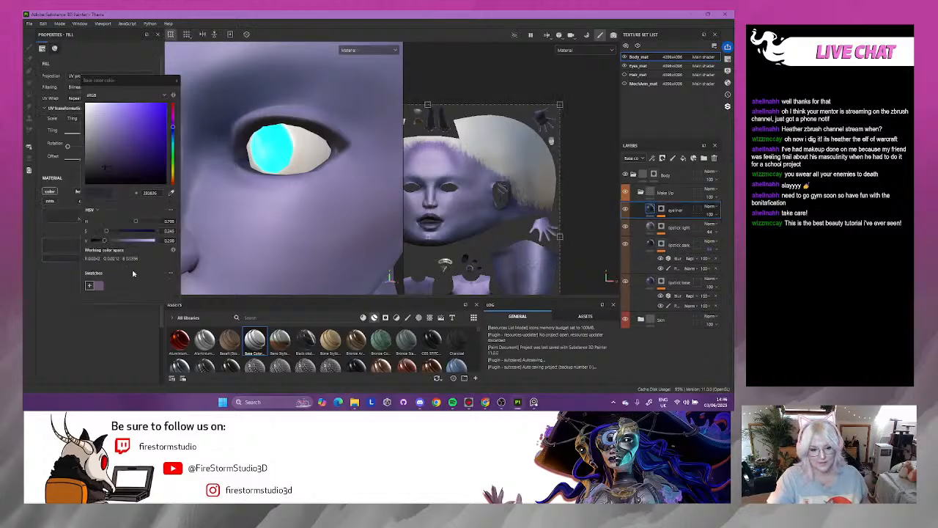
{"action": "left_click", "coordinate": [131, 178]}
{"action": "left_click", "coordinate": [177, 81]}
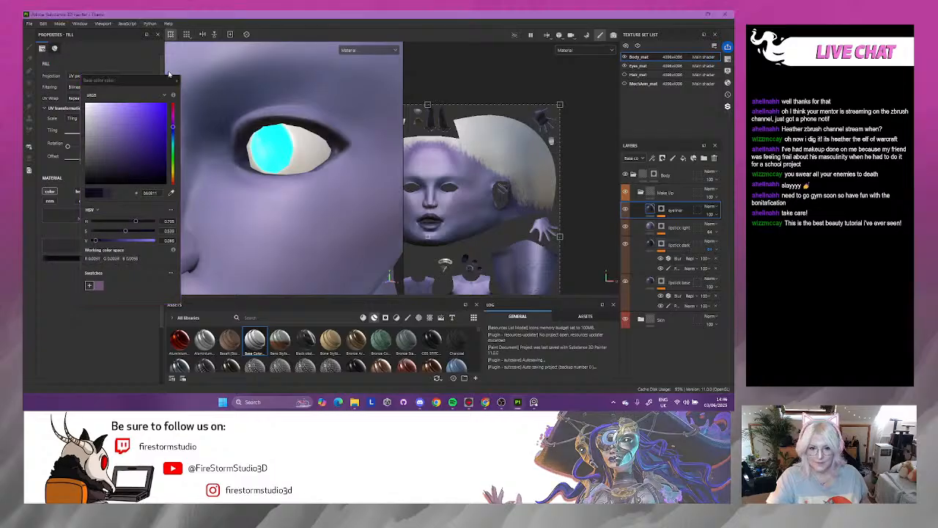
{"action": "scroll", "coordinate": [280, 179], "scroll_direction": "down", "scroll_amount": 2}
{"action": "scroll", "coordinate": [280, 180], "scroll_direction": "down", "scroll_amount": 3}
{"action": "left_click_drag", "start_coordinate": [281, 180], "coordinate": [261, 205], "text": "alt"}
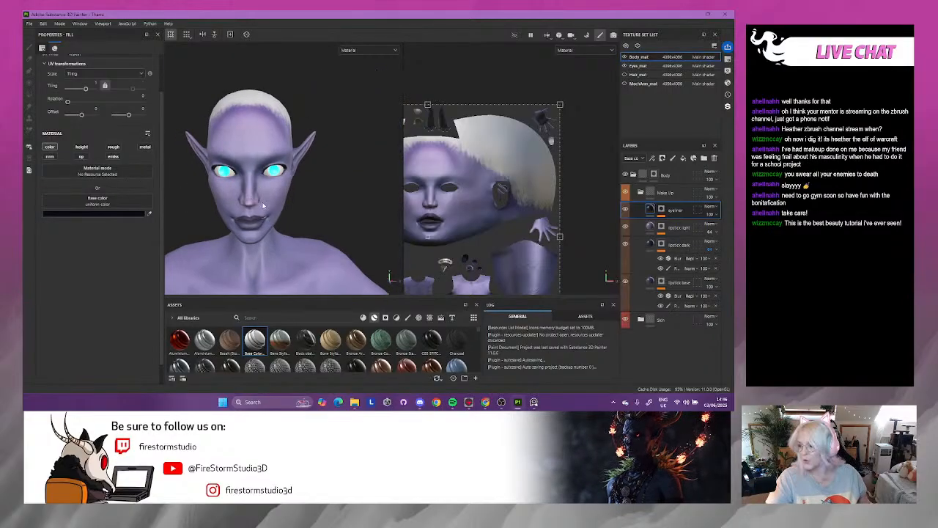
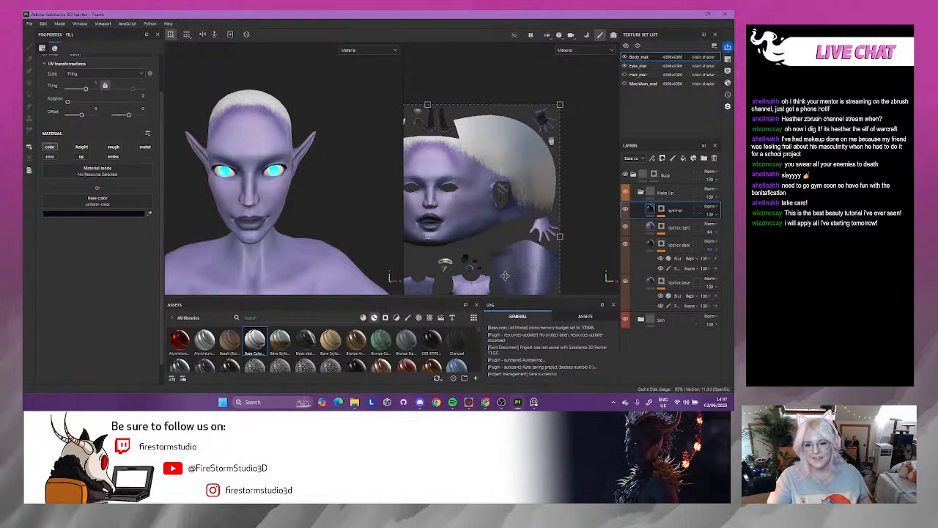
- Show the Hair_mat texture set and add a fill layer with a black mask above its red fill layer
{"action": "left_click", "coordinate": [625, 75]}
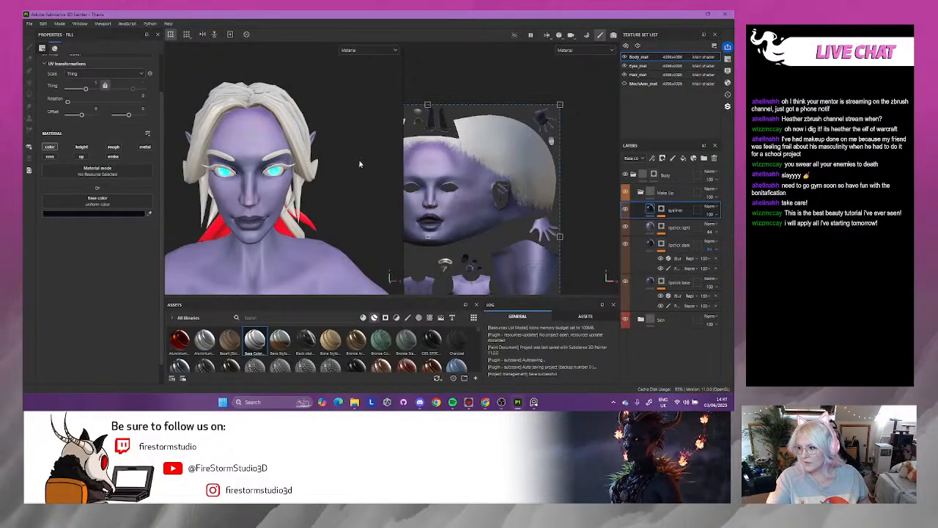
{"action": "left_click", "coordinate": [641, 74]}
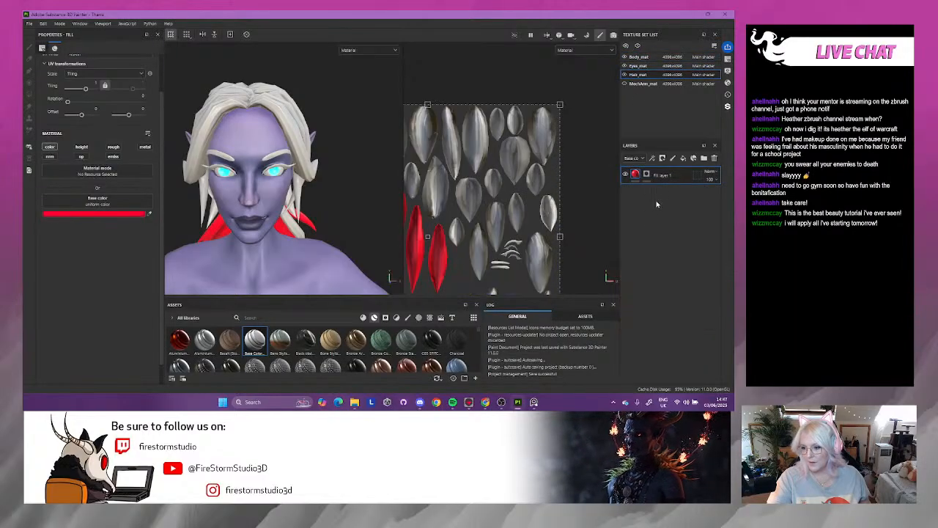
{"action": "right_click", "coordinate": [657, 208]}
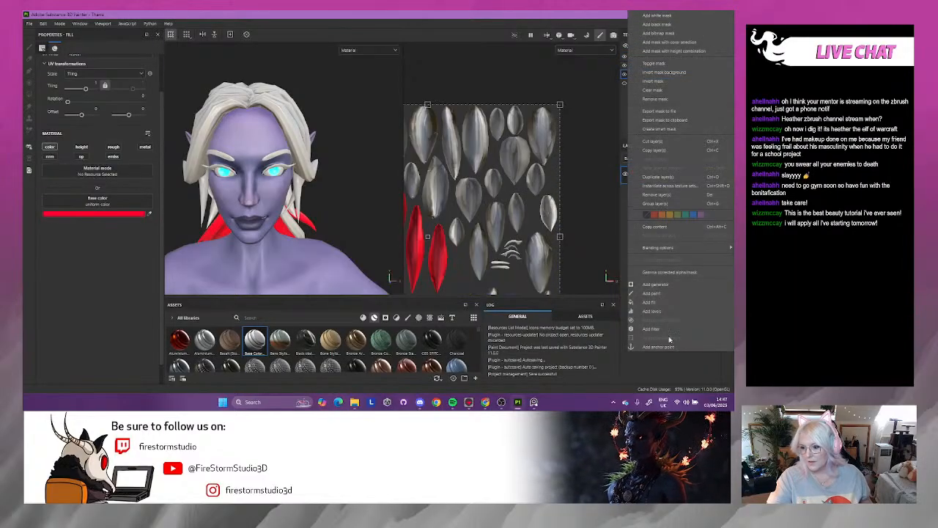
{"action": "left_click", "coordinate": [650, 302]}
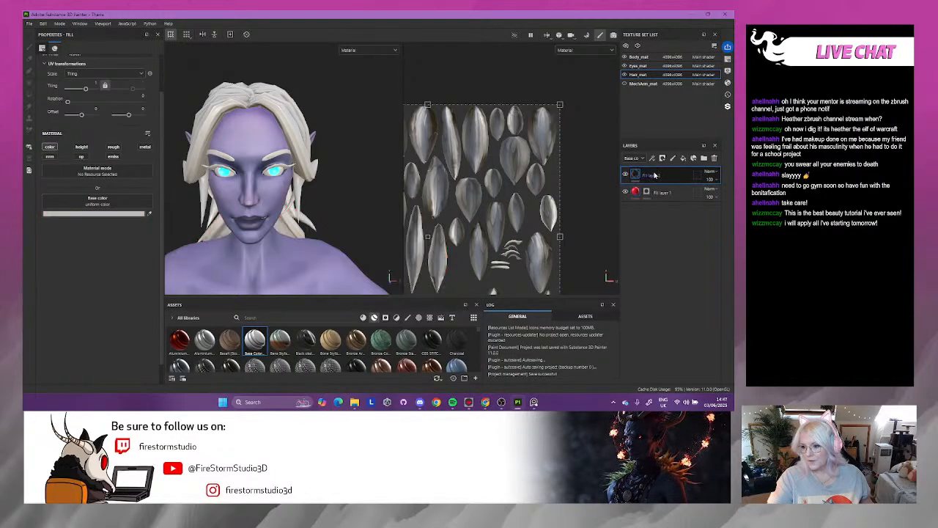
{"action": "right_click", "coordinate": [656, 175]}
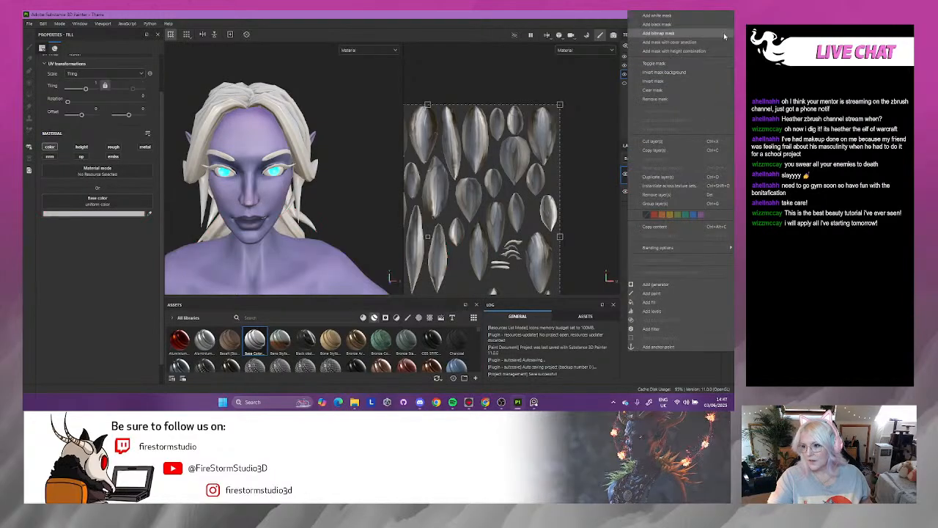
{"action": "left_click", "coordinate": [658, 25]}
{"action": "right_click", "coordinate": [664, 175]}
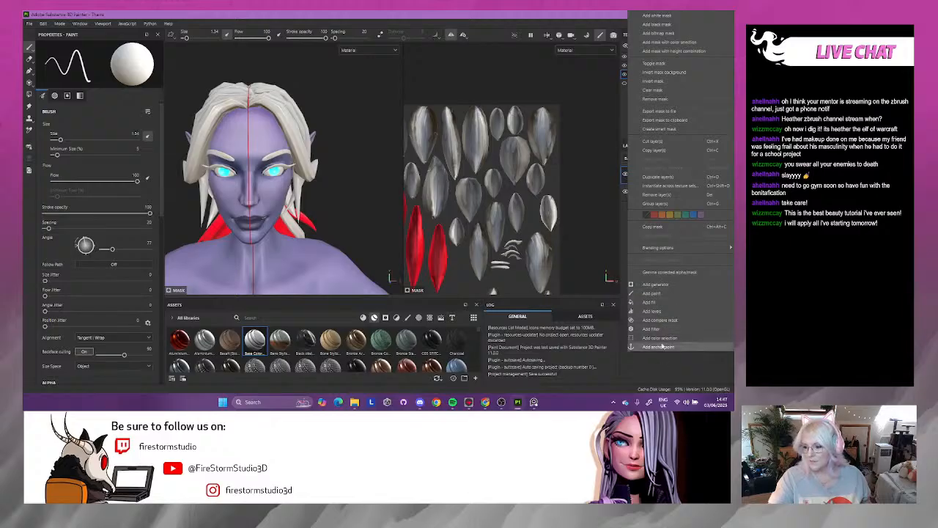
{"action": "left_click", "coordinate": [649, 302]}
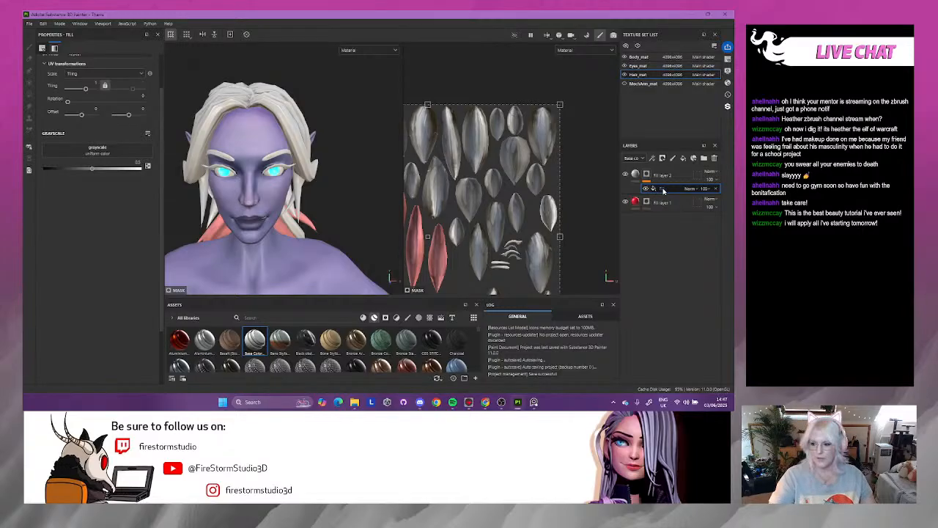
{"action": "key", "text": "Delete"}
- Add a paint effect to the new hair fill layer's mask and sample a dark navy base color from the face make-up
{"action": "right_click", "coordinate": [649, 178]}
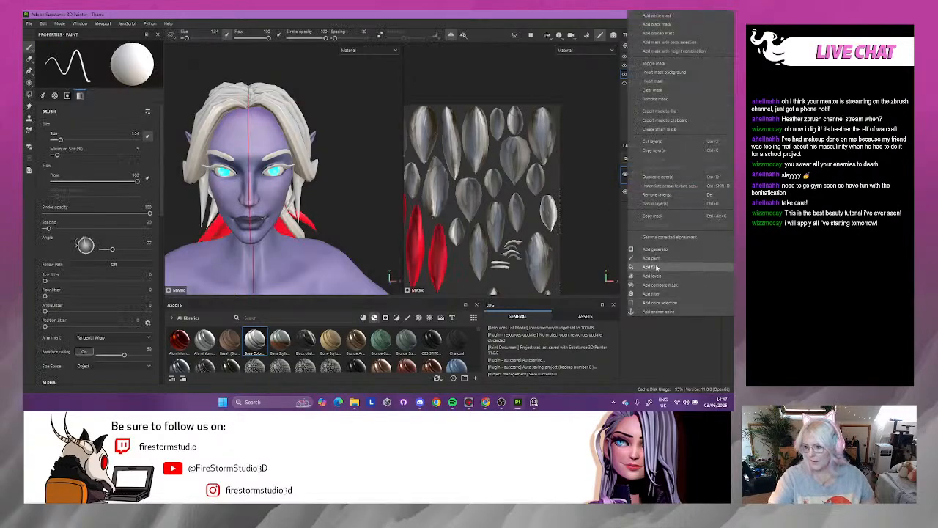
{"action": "left_click", "coordinate": [651, 258]}
{"action": "left_click", "coordinate": [636, 176]}
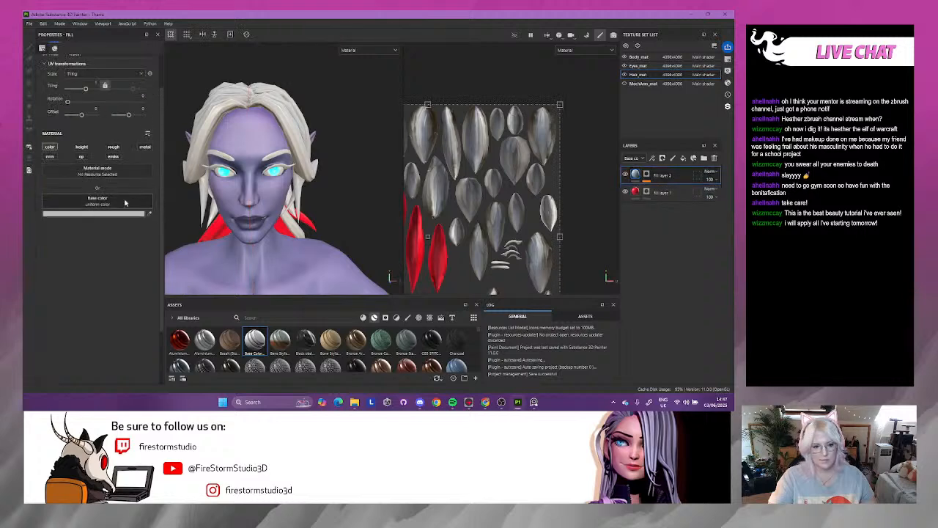
{"action": "left_click", "coordinate": [148, 213]}
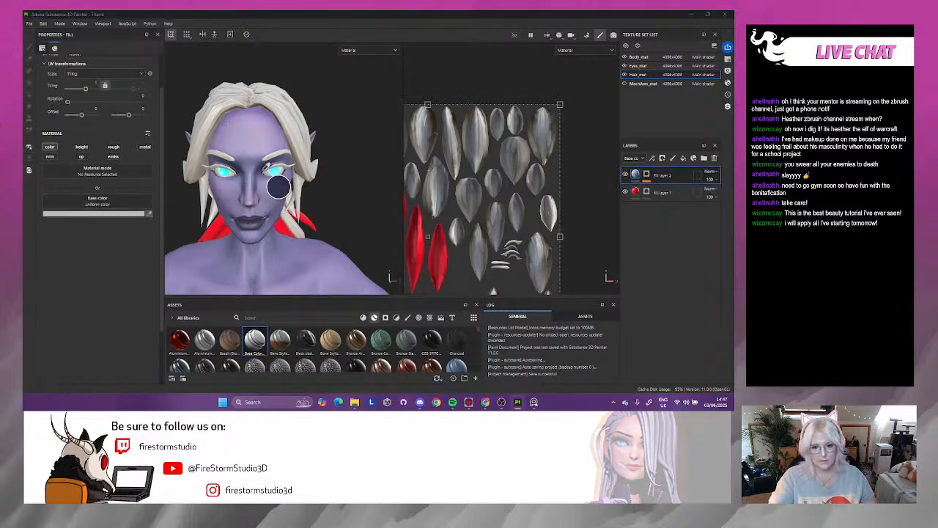
{"action": "left_click", "coordinate": [274, 225]}
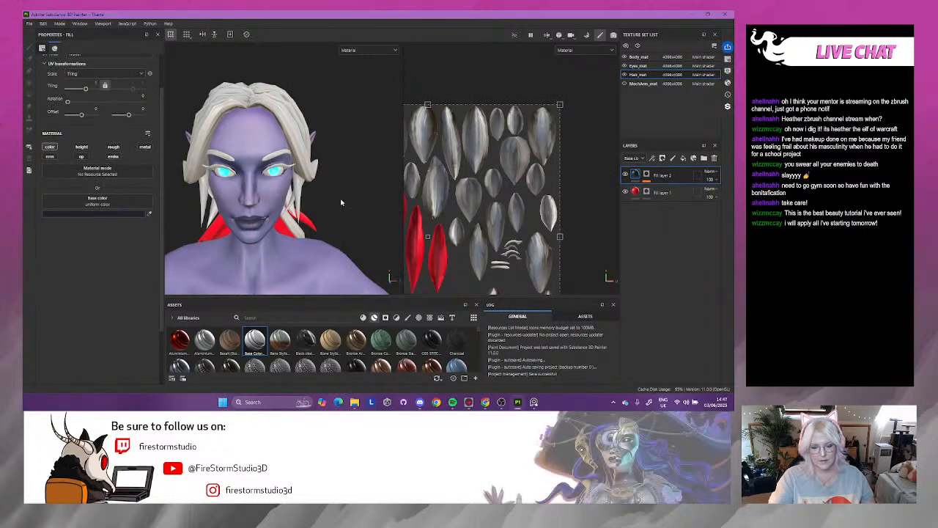
- Fill the eyelashes on the new layer's mask using Polygon Fill in UV chunk mode with symmetry
{"action": "left_click", "coordinate": [645, 175]}
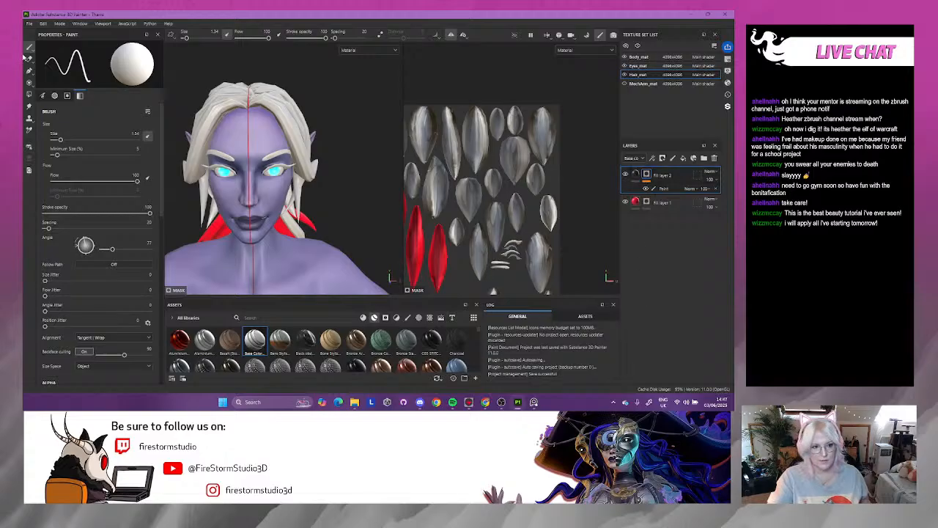
{"action": "left_click", "coordinate": [666, 189]}
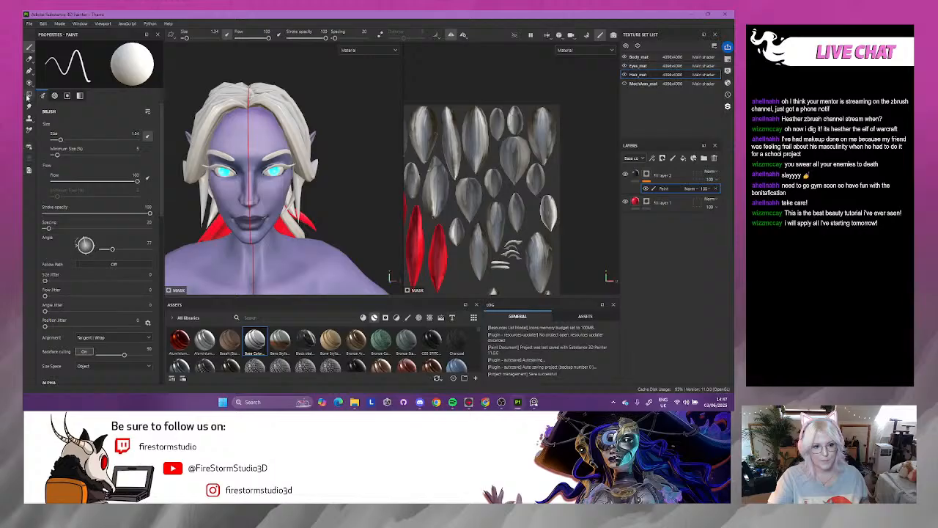
{"action": "left_click", "coordinate": [29, 95]}
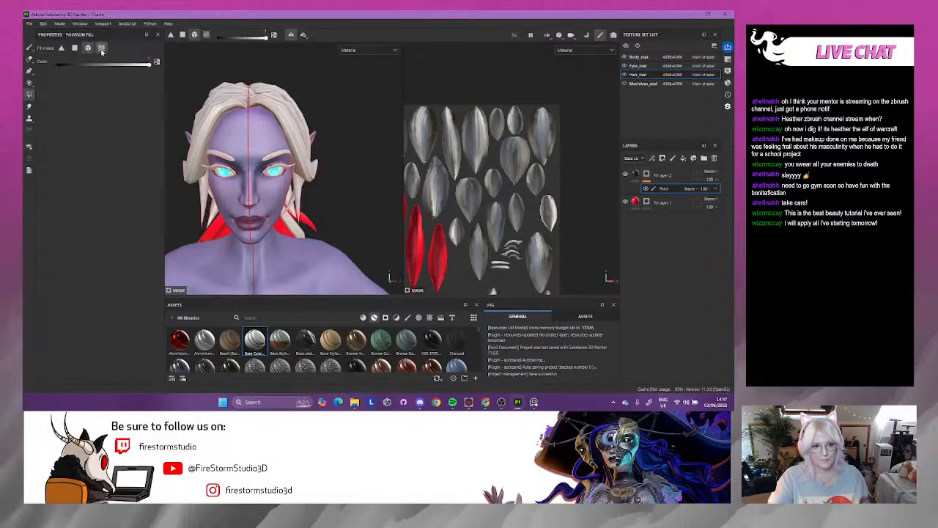
{"action": "left_click", "coordinate": [102, 48]}
{"action": "scroll", "coordinate": [328, 171], "scroll_direction": "up", "scroll_amount": 6}
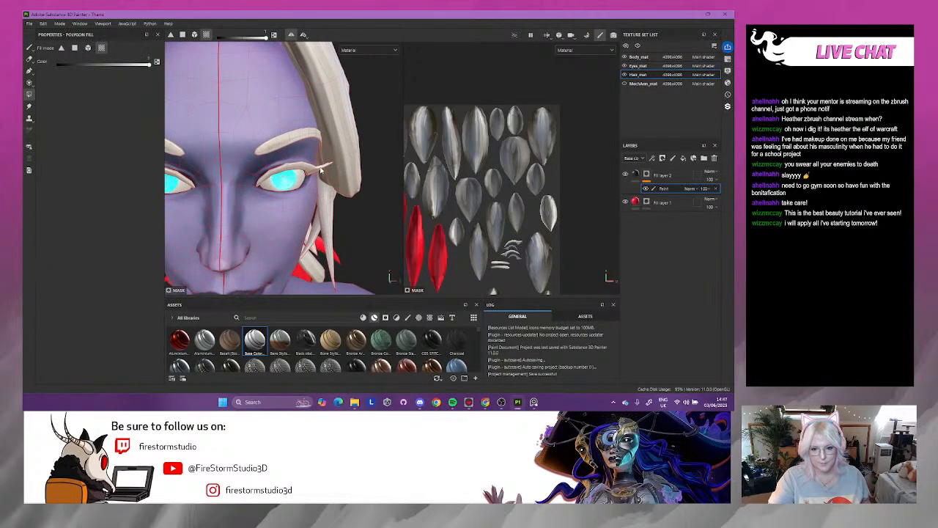
{"action": "left_click", "coordinate": [320, 170]}
{"action": "left_click_drag", "start_coordinate": [301, 192], "coordinate": [311, 153], "text": "alt"}
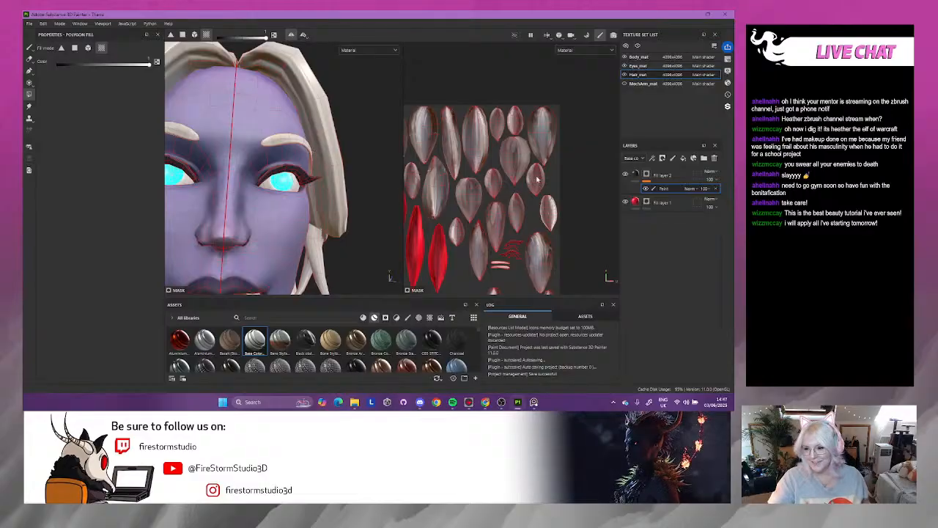
- Select the Body_mat texture set and examine the eyelashes and eyeliner up close from several angles
{"action": "left_click", "coordinate": [640, 57]}
{"action": "left_click_drag", "start_coordinate": [242, 192], "coordinate": [291, 176], "text": "alt"}
{"action": "right_click_drag", "start_coordinate": [291, 175], "coordinate": [273, 180], "text": "alt"}
{"action": "left_click_drag", "start_coordinate": [253, 187], "coordinate": [275, 192], "text": "alt"}
{"action": "right_click_drag", "start_coordinate": [275, 192], "coordinate": [277, 158], "text": "alt"}
{"action": "middle_click_drag", "start_coordinate": [277, 157], "coordinate": [241, 207], "text": "alt"}
{"action": "right_click_drag", "start_coordinate": [242, 207], "coordinate": [354, 225], "text": "alt"}
{"action": "left_click_drag", "start_coordinate": [354, 224], "coordinate": [373, 245], "text": "alt"}
{"action": "middle_click_drag", "start_coordinate": [373, 245], "coordinate": [272, 223], "text": "alt"}
{"action": "left_click_drag", "start_coordinate": [272, 223], "coordinate": [240, 186], "text": "alt"}
{"action": "left_click_drag", "start_coordinate": [324, 197], "coordinate": [286, 179], "text": "alt"}
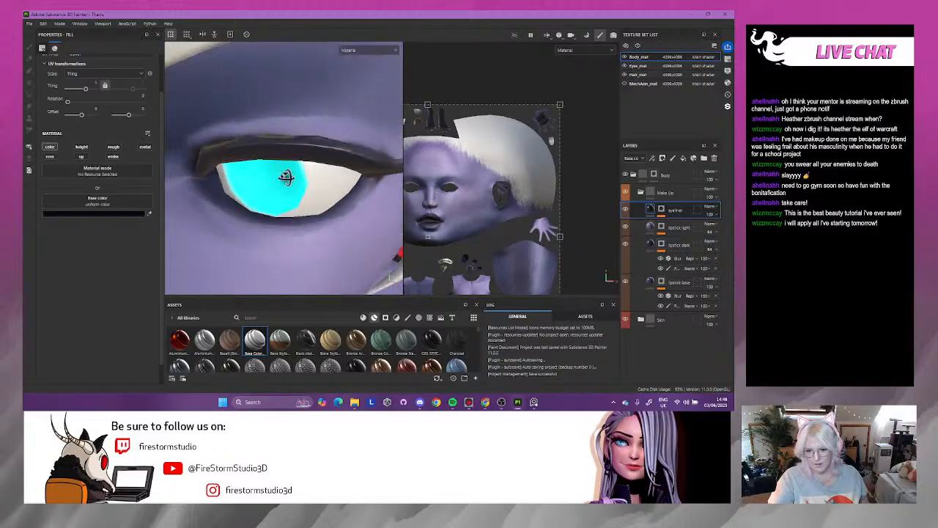
{"action": "right_click_drag", "start_coordinate": [287, 178], "coordinate": [259, 155], "text": "alt"}
{"action": "left_click_drag", "start_coordinate": [260, 155], "coordinate": [247, 191], "text": "alt"}
{"action": "middle_click_drag", "start_coordinate": [248, 190], "coordinate": [371, 168], "text": "alt"}
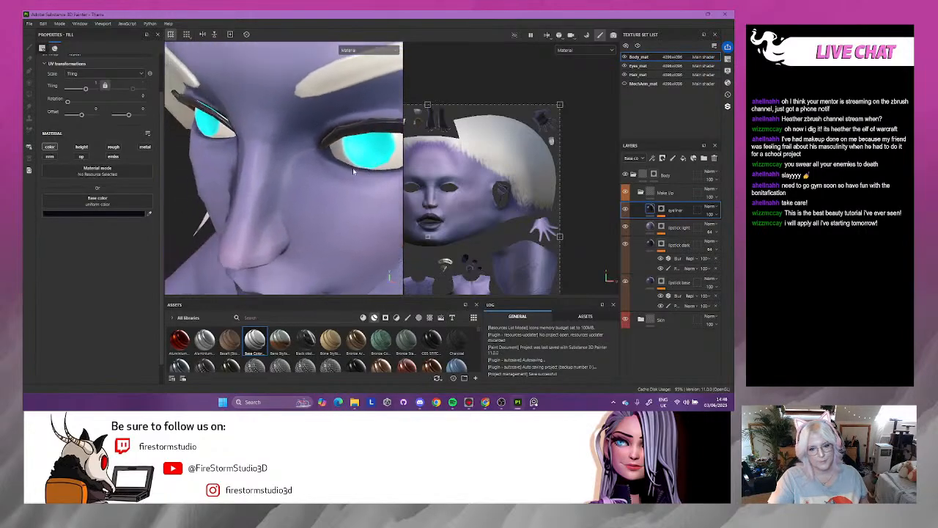
{"action": "right_click_drag", "start_coordinate": [370, 168], "coordinate": [260, 163], "text": "alt"}
{"action": "left_click_drag", "start_coordinate": [260, 163], "coordinate": [277, 189], "text": "alt"}
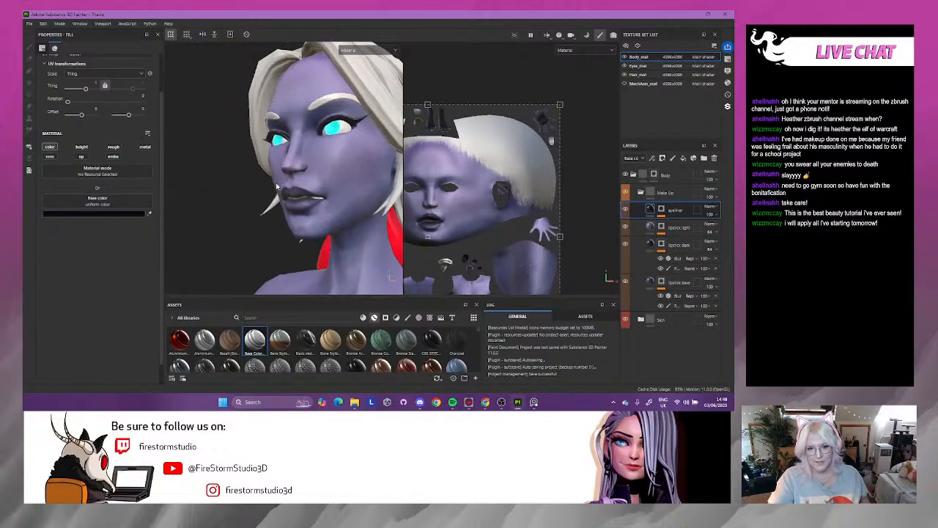
- Enable the roughness channel on the Hair_mat eyelash fill layer and set it to about 0.45
{"action": "left_click", "coordinate": [641, 192]}
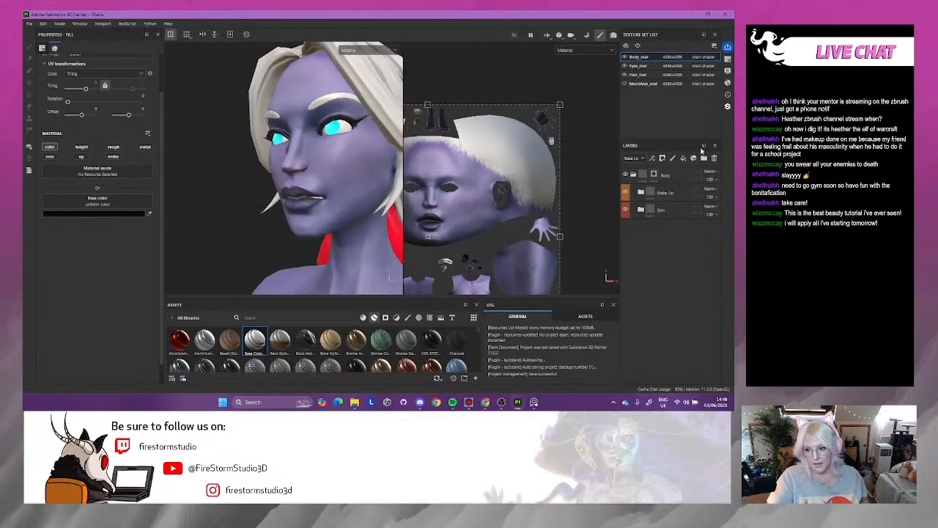
{"action": "left_click", "coordinate": [645, 75]}
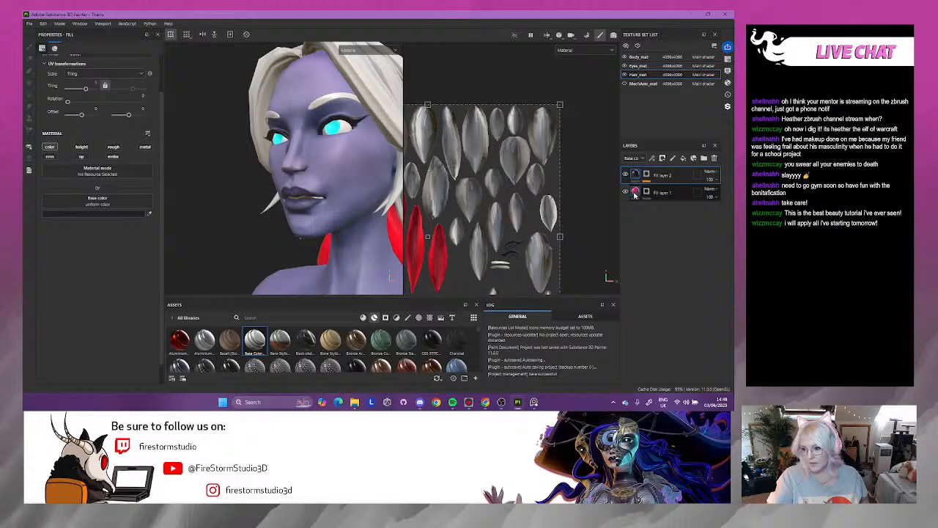
{"action": "left_click", "coordinate": [112, 148]}
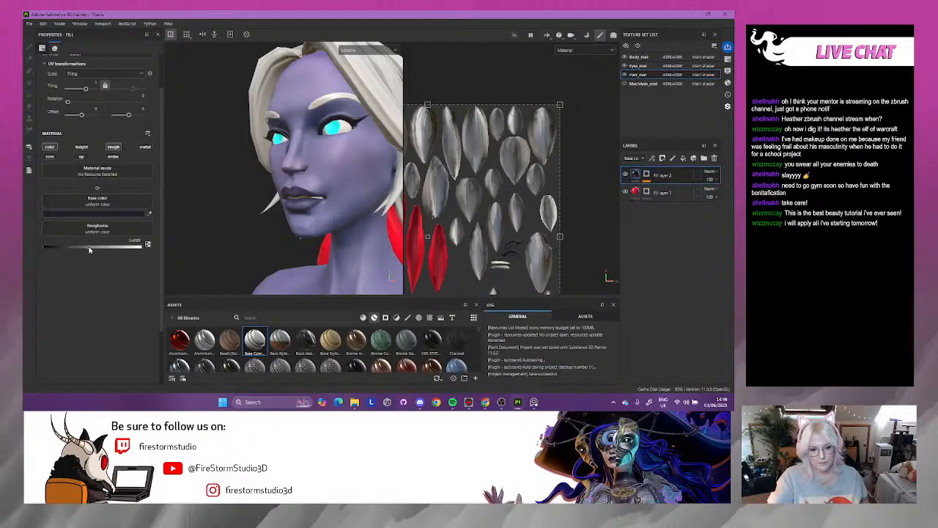
{"action": "left_click_drag", "start_coordinate": [267, 167], "coordinate": [338, 186], "text": "alt"}
{"action": "right_click_drag", "start_coordinate": [337, 186], "coordinate": [376, 243], "text": "alt"}
{"action": "left_click_drag", "start_coordinate": [375, 244], "coordinate": [308, 223], "text": "alt"}
{"action": "left_click_drag", "start_coordinate": [62, 251], "coordinate": [51, 249]}
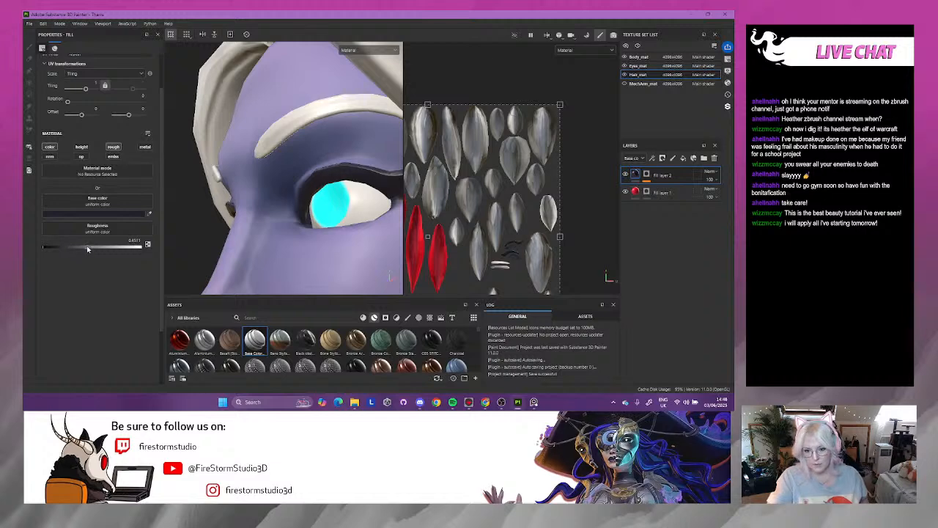
- Rotate the environment lighting around the character's head and widen the 3D viewport
{"action": "mouse_move", "coordinate": [312, 159]}
{"action": "left_mouse_down", "text": "alt"}
{"action": "mouse_move", "coordinate": [212, 178]}
{"action": "mouse_move", "coordinate": [297, 182]}
{"action": "mouse_move", "coordinate": [291, 241]}
{"action": "mouse_move", "coordinate": [288, 199]}
{"action": "mouse_move", "coordinate": [316, 176]}
{"action": "left_mouse_up", "text": "alt"}
{"action": "scroll", "coordinate": [289, 198], "scroll_direction": "down", "scroll_amount": 5}
{"action": "middle_click_drag", "start_coordinate": [315, 176], "coordinate": [352, 168], "text": "alt"}
{"action": "scroll", "coordinate": [333, 165], "scroll_direction": "down", "scroll_amount": 3}
{"action": "left_click_drag", "start_coordinate": [331, 164], "coordinate": [355, 187], "text": "alt"}
{"action": "right_click_drag", "start_coordinate": [350, 192], "coordinate": [306, 196], "text": "shift"}
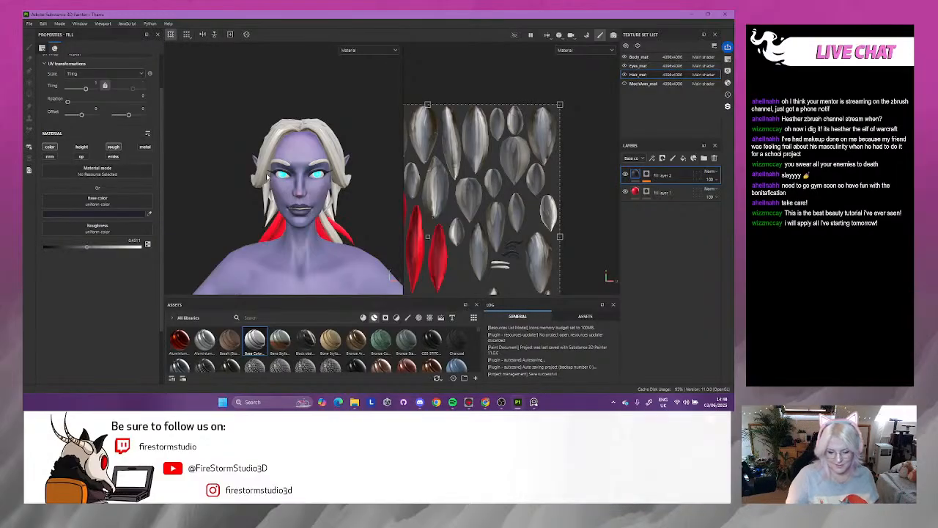
{"action": "left_click_drag", "start_coordinate": [402, 89], "coordinate": [535, 90]}
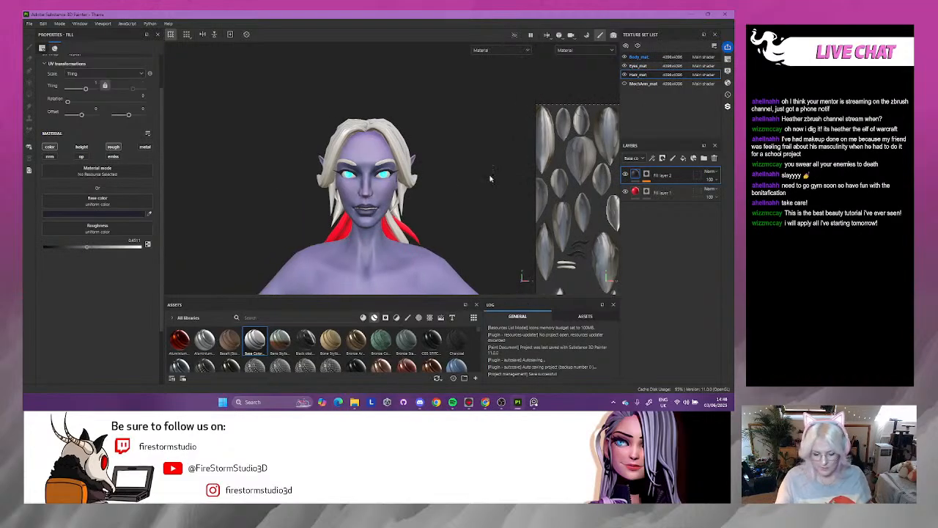
- Select the Body_mat texture set and compare the eye up close with the eyeliner layer hidden and shown
{"action": "left_click_drag", "start_coordinate": [478, 257], "coordinate": [467, 177], "text": "alt"}
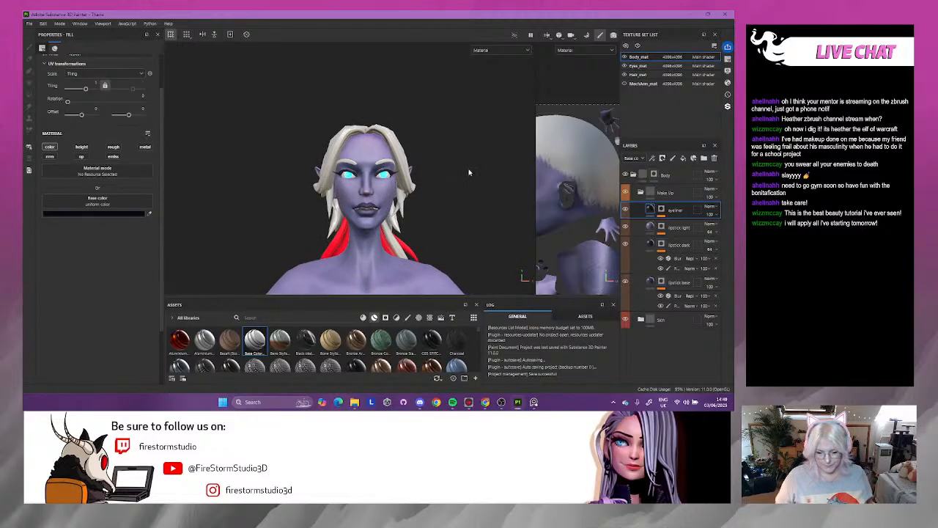
{"action": "scroll", "coordinate": [383, 167], "scroll_direction": "up", "scroll_amount": 10}
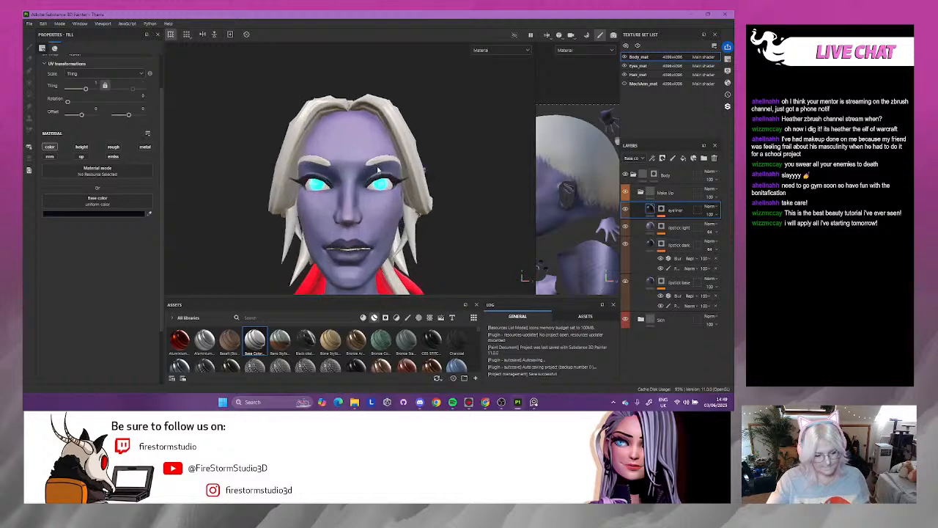
{"action": "left_click_drag", "start_coordinate": [368, 191], "coordinate": [337, 217], "text": "alt"}
{"action": "scroll", "coordinate": [354, 242], "scroll_direction": "up", "scroll_amount": 5}
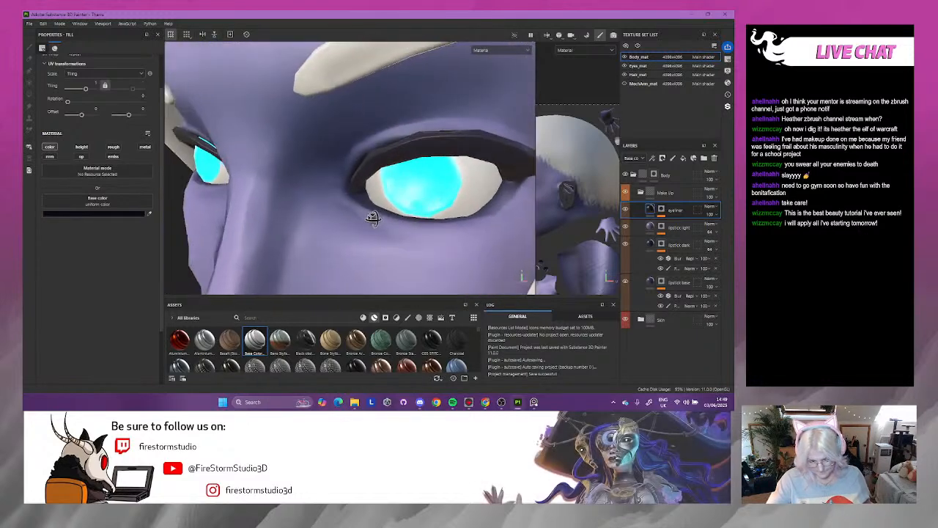
{"action": "left_click", "coordinate": [625, 209]}
{"action": "left_click", "coordinate": [624, 210]}
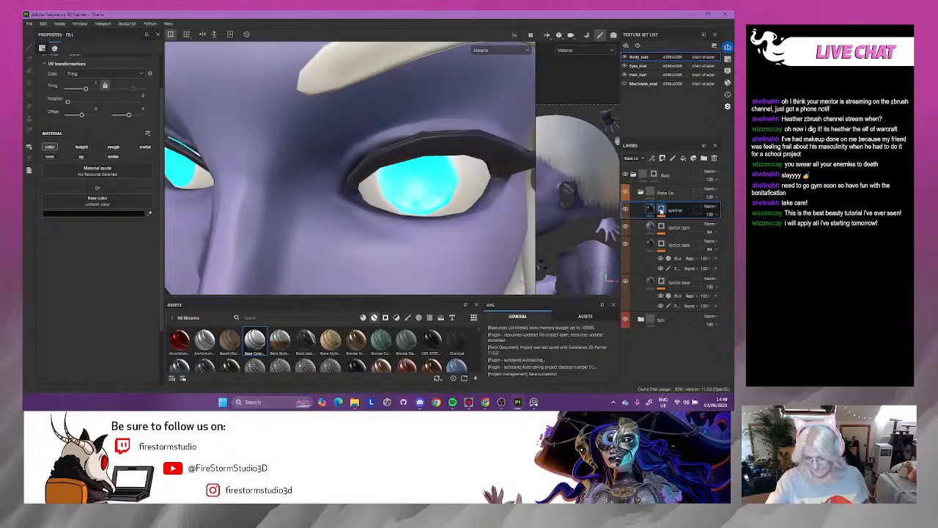
- Paint the eyeliner layer's mask with the brush to extend the eyeliner at the inner and outer corners of the eye
{"action": "left_click", "coordinate": [662, 210]}
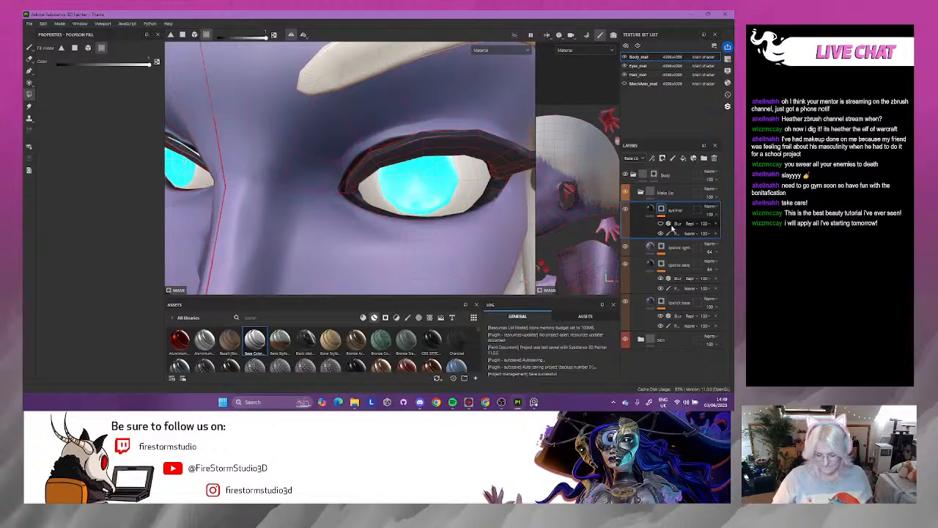
{"action": "left_click", "coordinate": [675, 233]}
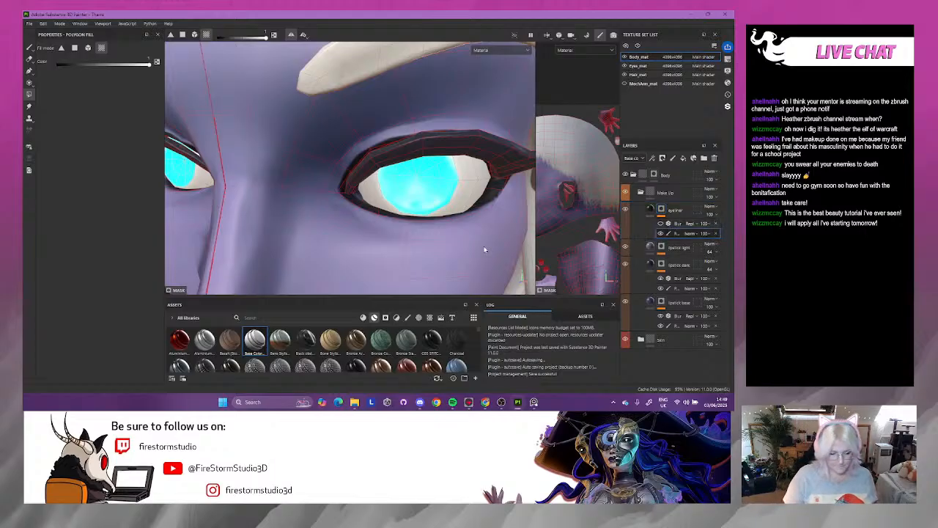
{"action": "left_click", "coordinate": [29, 47]}
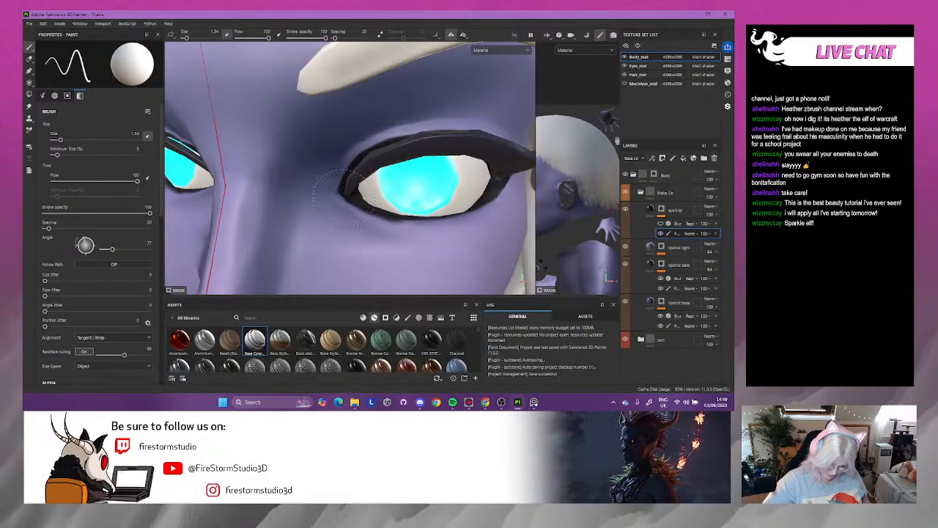
{"action": "mouse_move", "coordinate": [369, 208]}
{"action": "left_mouse_down"}
{"action": "mouse_move", "coordinate": [459, 212]}
{"action": "mouse_move", "coordinate": [490, 183]}
{"action": "mouse_move", "coordinate": [501, 191]}
{"action": "left_mouse_up"}
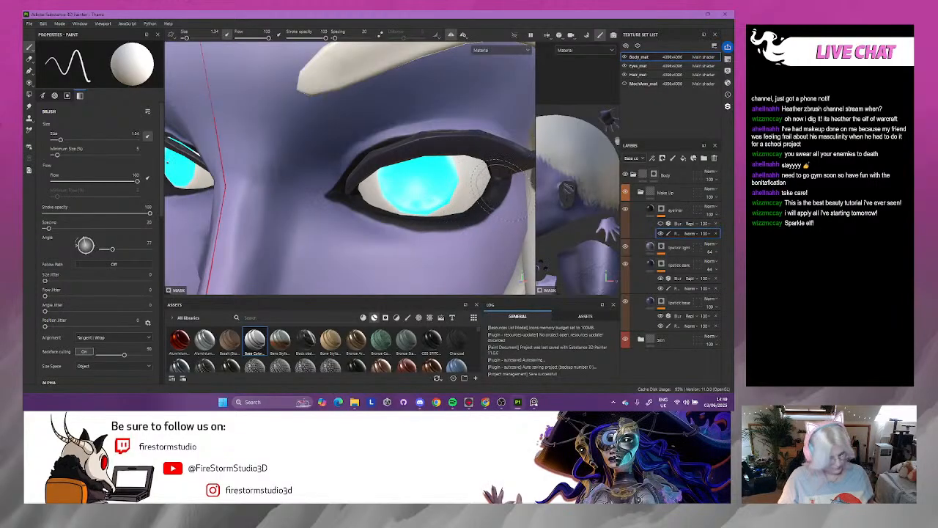
- Trim and repaint the eyeliner edge at the outer eye corner, and re-enable the Blur filter on the eyeliner mask
{"action": "key", "text": "x"}
{"action": "mouse_move", "coordinate": [517, 194]}
{"action": "left_mouse_down"}
{"action": "mouse_move", "coordinate": [513, 178]}
{"action": "mouse_move", "coordinate": [505, 188]}
{"action": "left_mouse_up"}
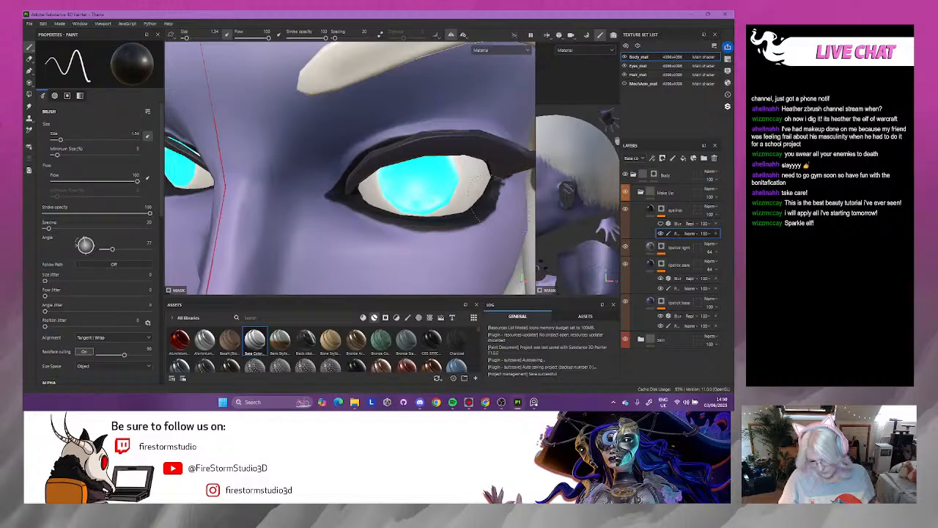
{"action": "key", "text": "x"}
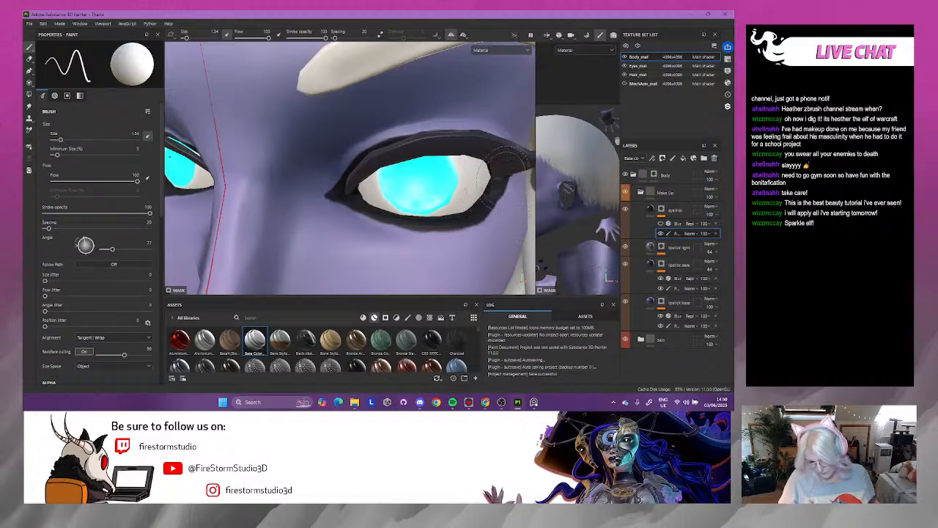
{"action": "left_click_drag", "start_coordinate": [512, 177], "coordinate": [484, 204]}
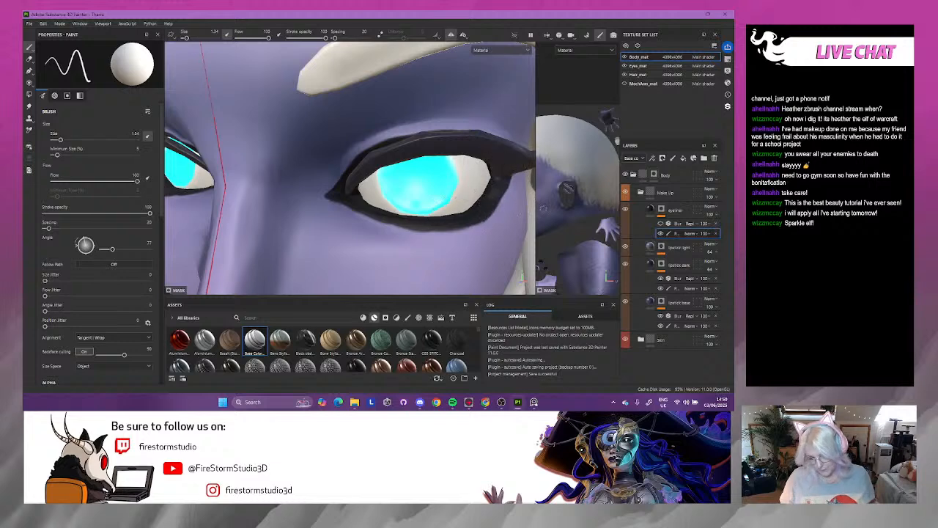
{"action": "left_click", "coordinate": [661, 224]}
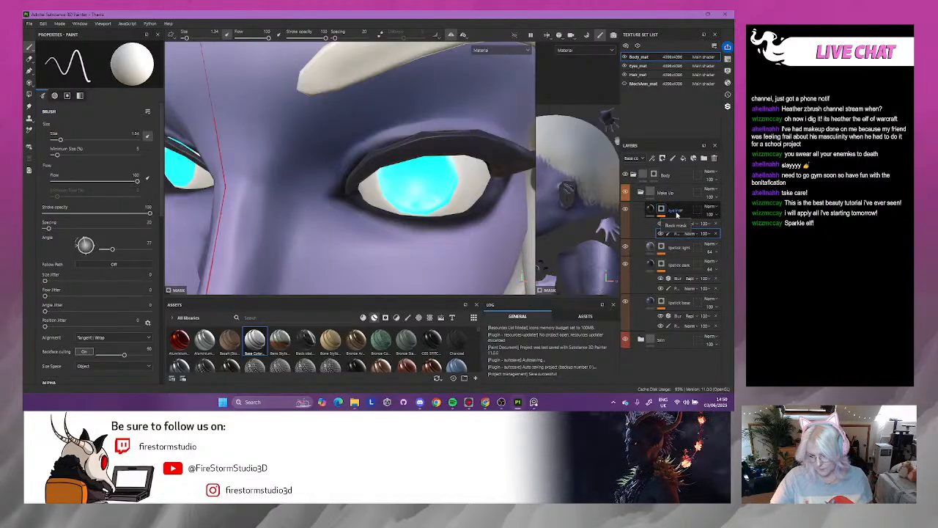
- Add a fill layer named "eye shadow" above the eyeliner layer and give it a black mask
{"action": "left_click", "coordinate": [684, 158]}
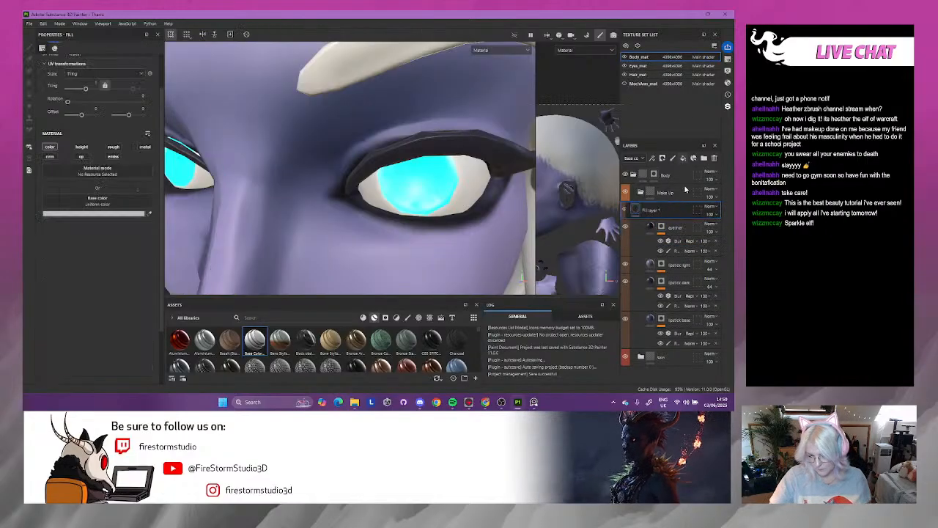
{"action": "double_click", "coordinate": [668, 210]}
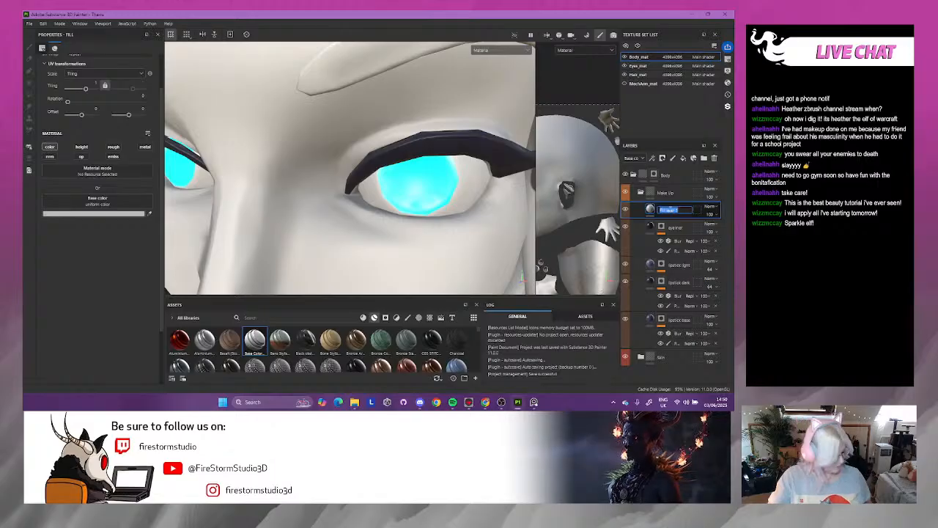
{"action": "type", "text": "l"}
{"action": "type", "text": "ye sha"}
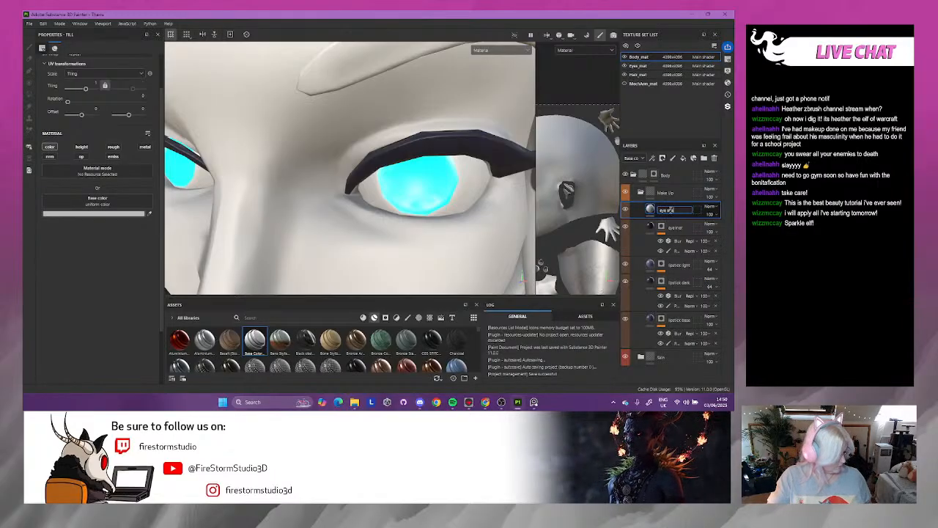
{"action": "type", "text": "dow"}
{"action": "key", "text": "Return"}
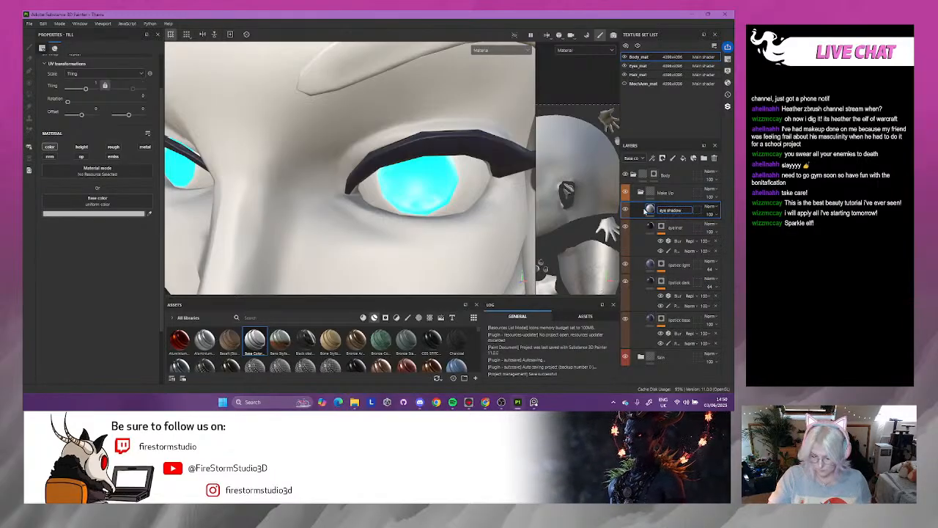
{"action": "right_click", "coordinate": [672, 210]}
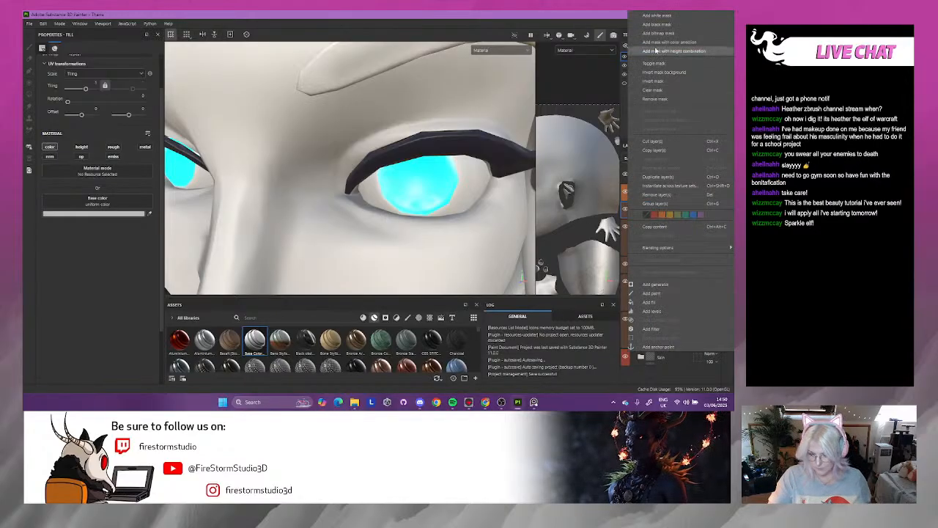
{"action": "left_click", "coordinate": [679, 26]}
- Set the eye shadow layer's base color to a more saturated blue-violet, with saturation about 0.6
{"action": "left_click", "coordinate": [650, 210]}
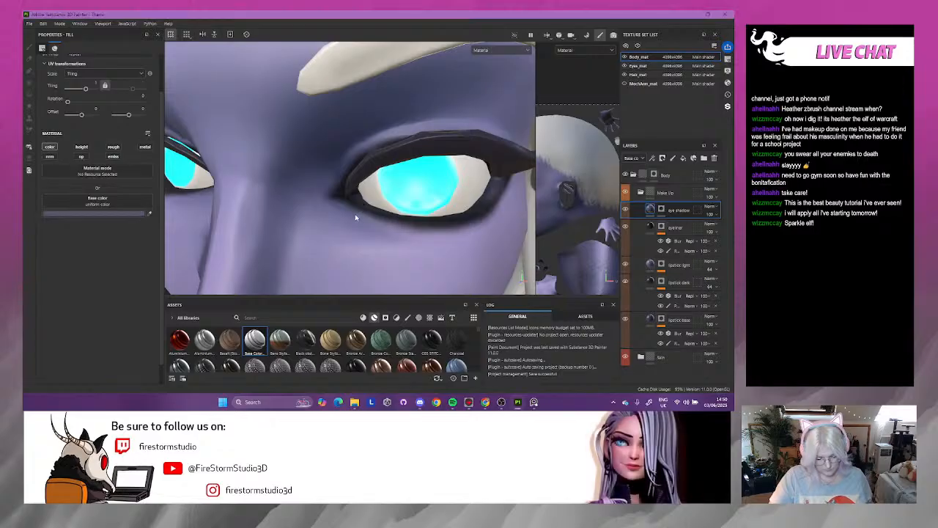
{"action": "left_click", "coordinate": [97, 213]}
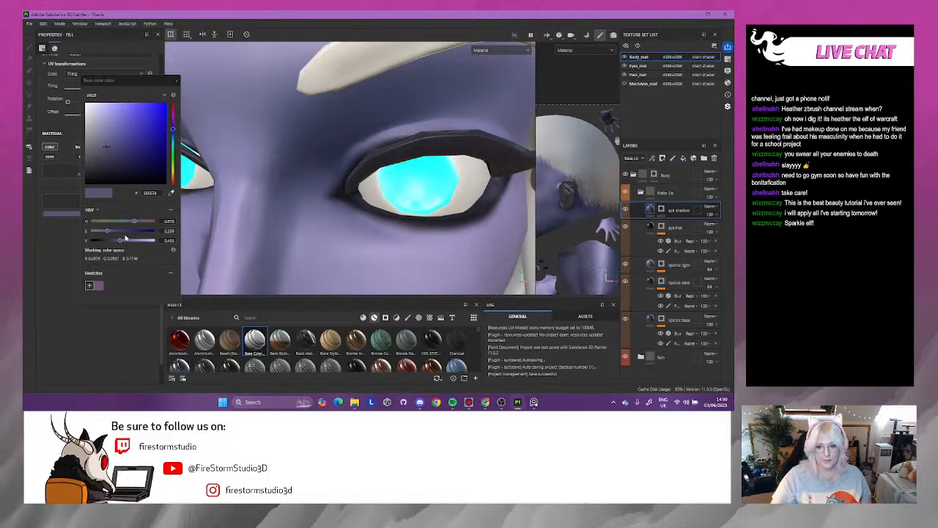
{"action": "left_click_drag", "start_coordinate": [126, 233], "coordinate": [130, 233]}
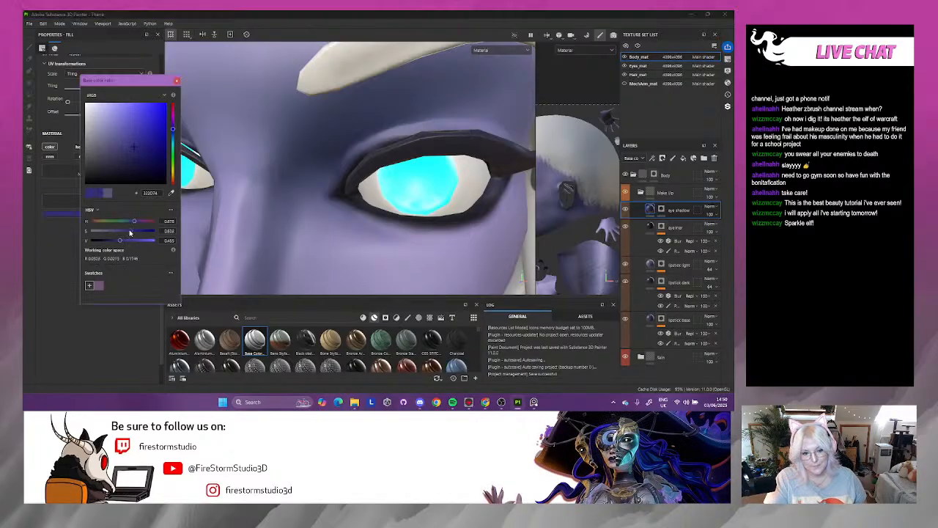
{"action": "left_click", "coordinate": [177, 80]}
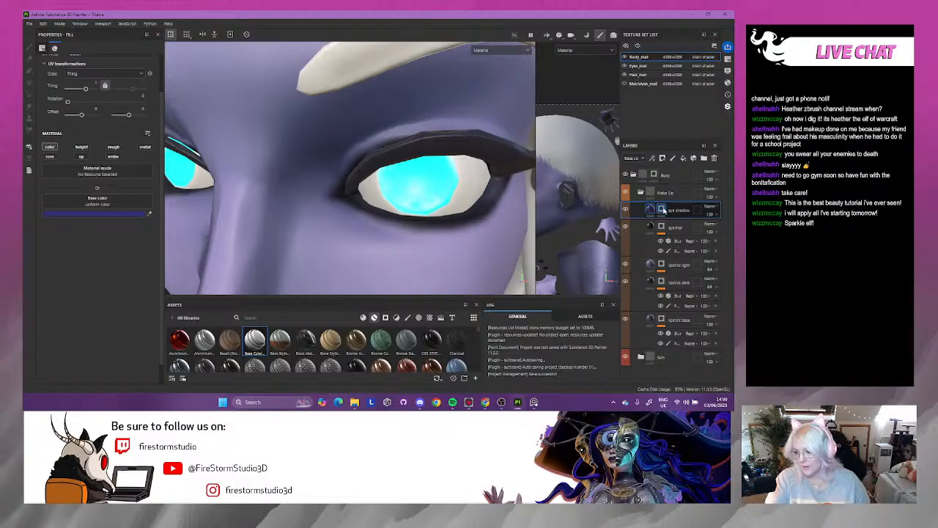
- Add a paint effect to the eye shadow layer's mask
{"action": "left_click", "coordinate": [664, 210]}
{"action": "right_click", "coordinate": [664, 210]}
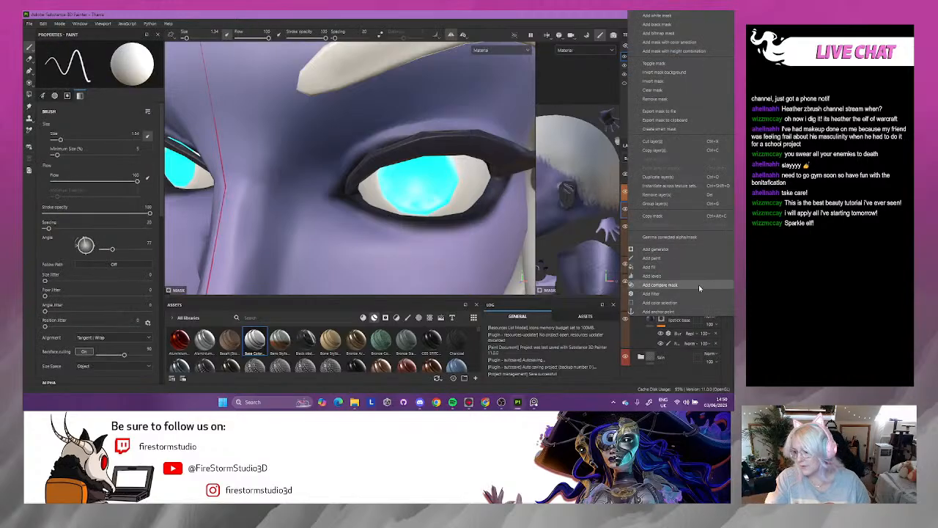
{"action": "left_click", "coordinate": [659, 259]}
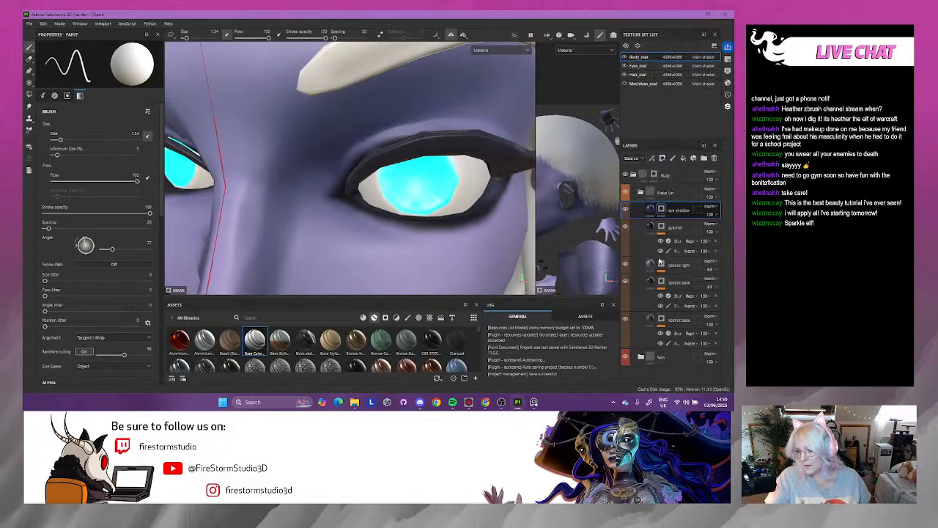
- Hide the Hair_mat texture set and paint eye shadow across the upper eyelid, with a pointed wing beyond the outer corner
{"action": "left_click", "coordinate": [625, 74]}
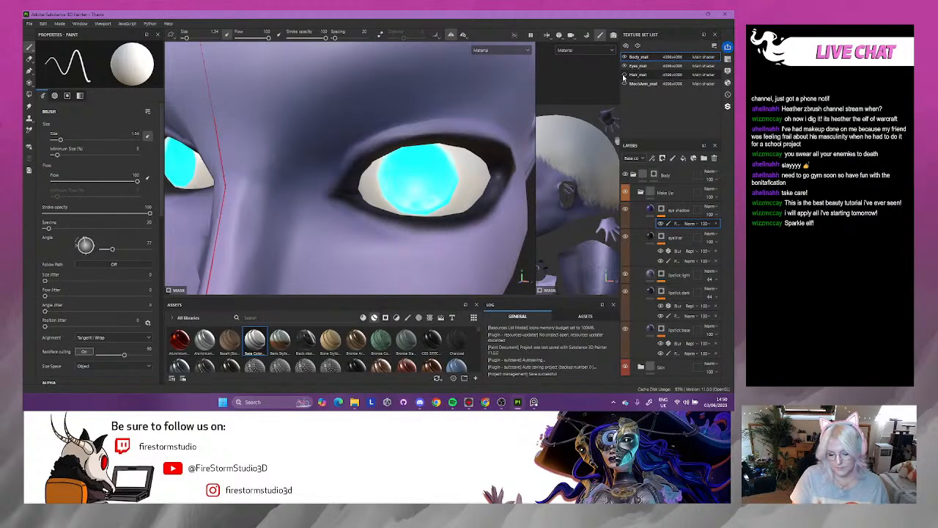
{"action": "mouse_move", "coordinate": [528, 251]}
{"action": "left_mouse_down", "text": "alt"}
{"action": "mouse_move", "coordinate": [482, 260]}
{"action": "mouse_move", "coordinate": [498, 262]}
{"action": "mouse_move", "coordinate": [507, 262]}
{"action": "mouse_move", "coordinate": [426, 248]}
{"action": "left_mouse_up", "text": "alt"}
{"action": "left_click_drag", "start_coordinate": [391, 121], "coordinate": [437, 153]}
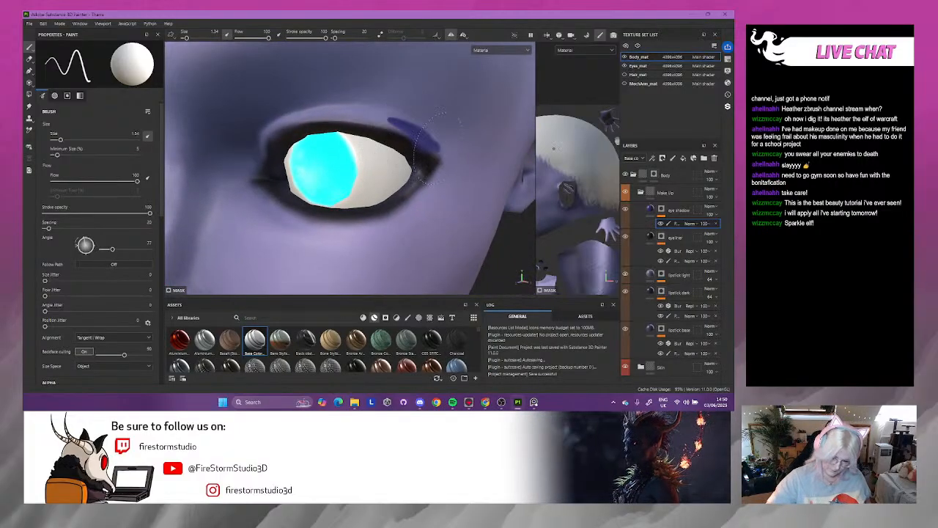
{"action": "mouse_move", "coordinate": [440, 117]}
{"action": "left_mouse_down"}
{"action": "mouse_move", "coordinate": [338, 114]}
{"action": "mouse_move", "coordinate": [276, 132]}
{"action": "mouse_move", "coordinate": [399, 116]}
{"action": "left_mouse_up"}
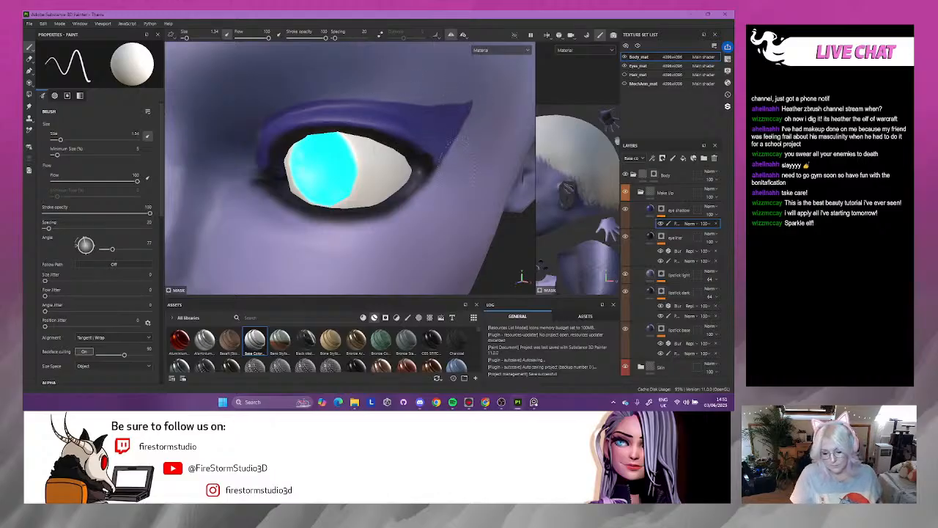
- Examine the painted eye shadow shape on the face from near and far and from several angles
{"action": "right_click_drag", "start_coordinate": [481, 220], "coordinate": [381, 139], "text": "alt"}
{"action": "left_click_drag", "start_coordinate": [381, 140], "coordinate": [393, 161], "text": "alt"}
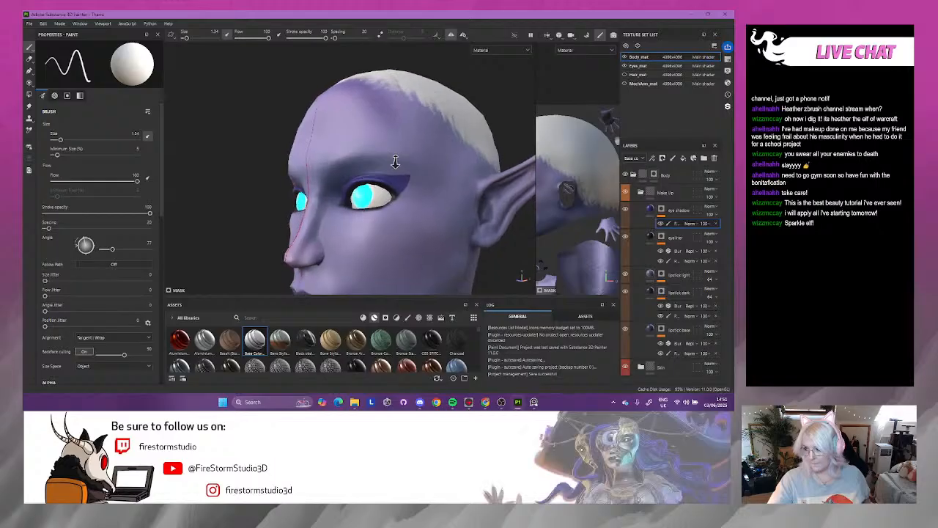
{"action": "right_click_drag", "start_coordinate": [392, 162], "coordinate": [481, 249], "text": "alt"}
{"action": "right_click_drag", "start_coordinate": [396, 198], "coordinate": [459, 258], "text": "alt"}
{"action": "left_click_drag", "start_coordinate": [459, 257], "coordinate": [473, 253], "text": "alt"}
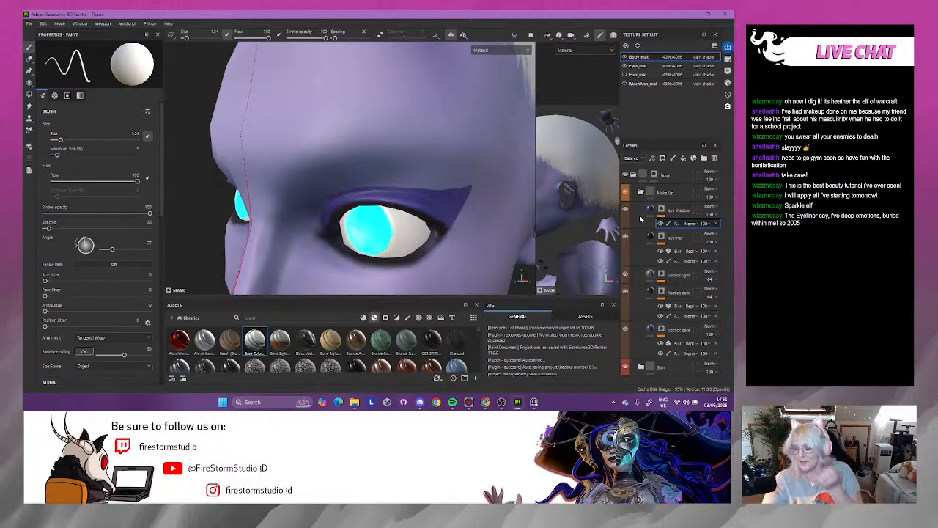
{"action": "right_click_drag", "start_coordinate": [463, 192], "coordinate": [429, 174], "text": "alt"}
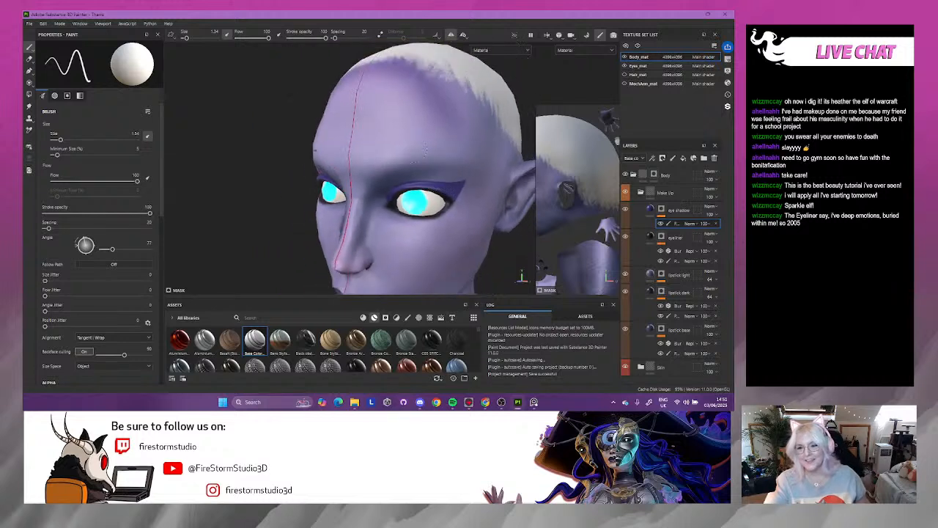
{"action": "left_click_drag", "start_coordinate": [429, 141], "coordinate": [377, 139], "text": "alt"}
{"action": "right_click_drag", "start_coordinate": [377, 140], "coordinate": [400, 143], "text": "alt"}
{"action": "left_click_drag", "start_coordinate": [400, 139], "coordinate": [387, 122], "text": "alt"}
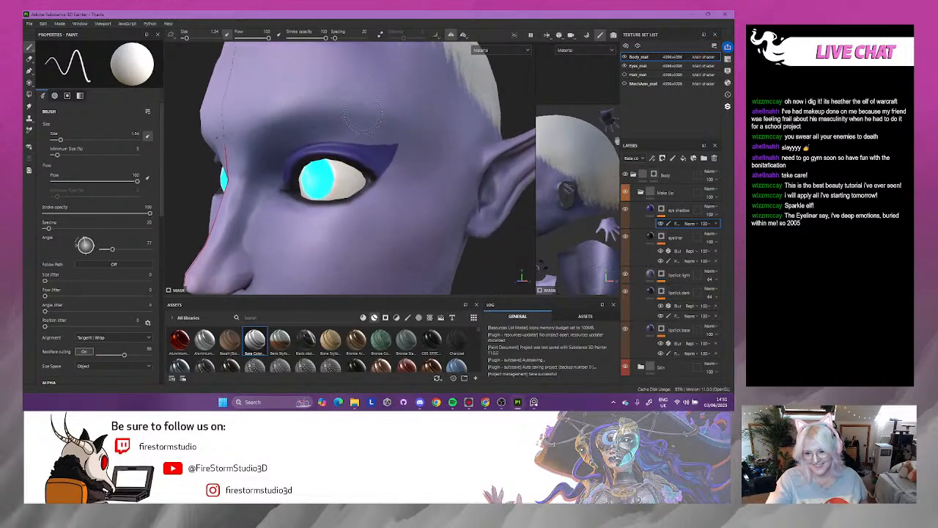
- Add a Blur filter to the eye shadow mask and set its blur intensity to about 1.8
{"action": "right_click", "coordinate": [650, 222]}
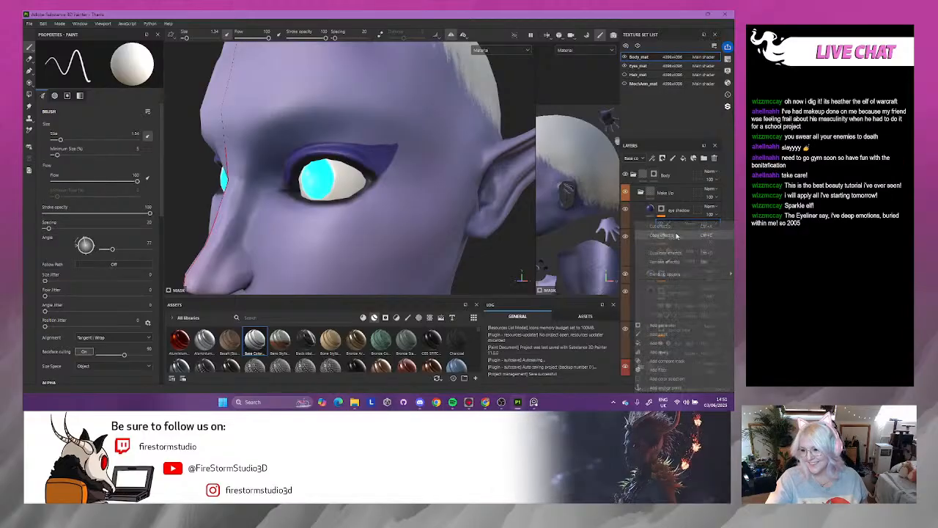
{"action": "left_click", "coordinate": [679, 370]}
{"action": "left_click", "coordinate": [105, 78]}
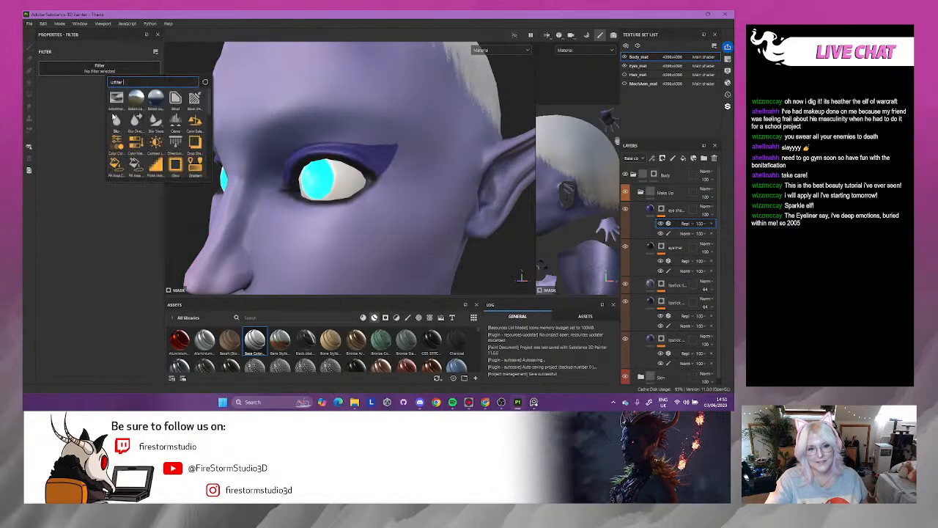
{"action": "left_click", "coordinate": [159, 159]}
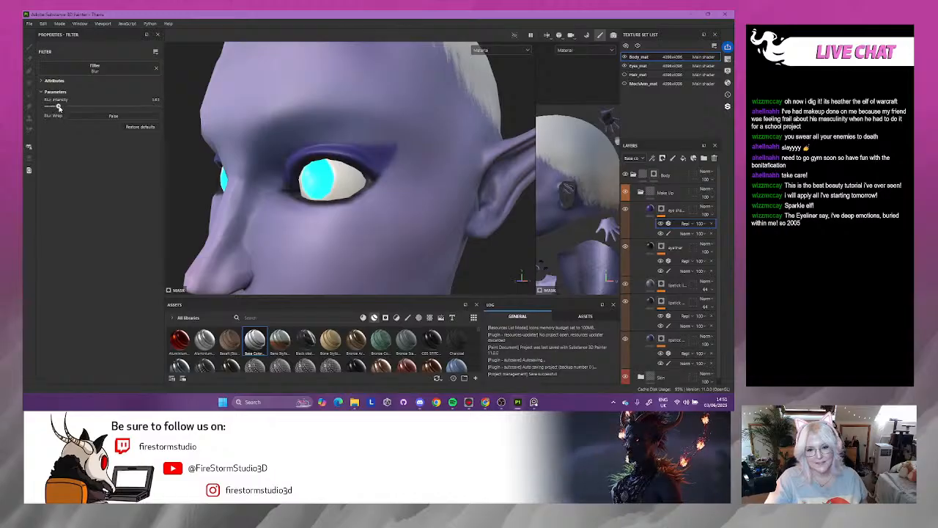
{"action": "left_click_drag", "start_coordinate": [58, 107], "coordinate": [60, 107]}
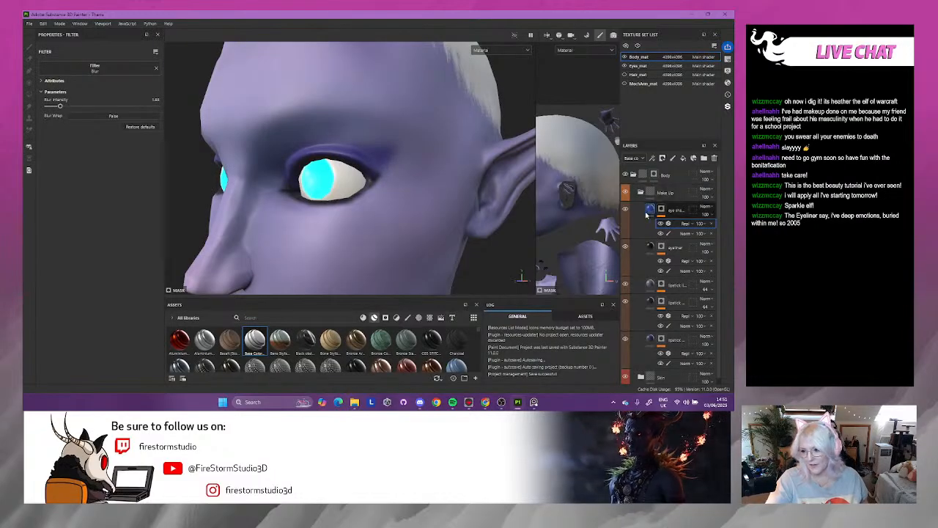
- Show the Hair_mat texture set again and examine the eye make-up with the lashes and hair from several angles
{"action": "left_click", "coordinate": [625, 76]}
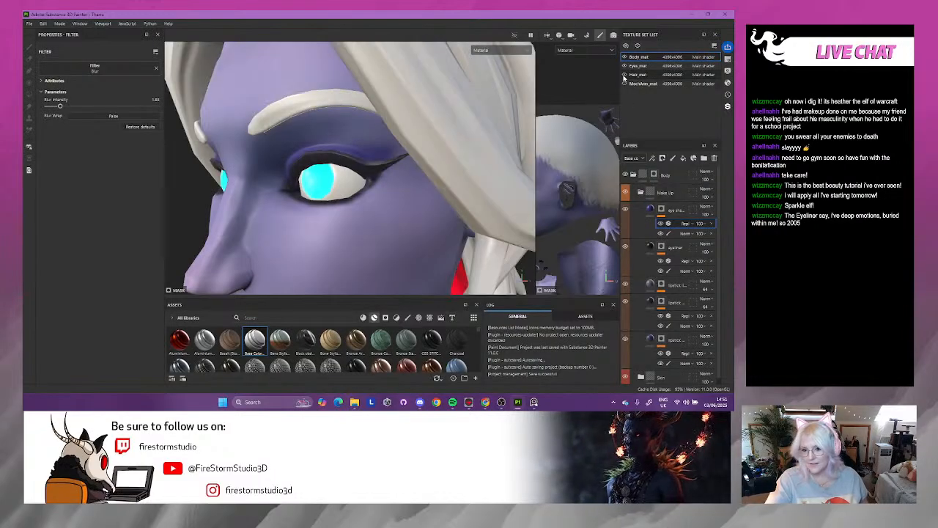
{"action": "left_click_drag", "start_coordinate": [383, 143], "coordinate": [406, 168], "text": "alt"}
{"action": "right_click_drag", "start_coordinate": [406, 167], "coordinate": [293, 173], "text": "alt"}
{"action": "left_click_drag", "start_coordinate": [294, 173], "coordinate": [239, 166], "text": "alt"}
{"action": "right_click_drag", "start_coordinate": [239, 166], "coordinate": [388, 203], "text": "alt"}
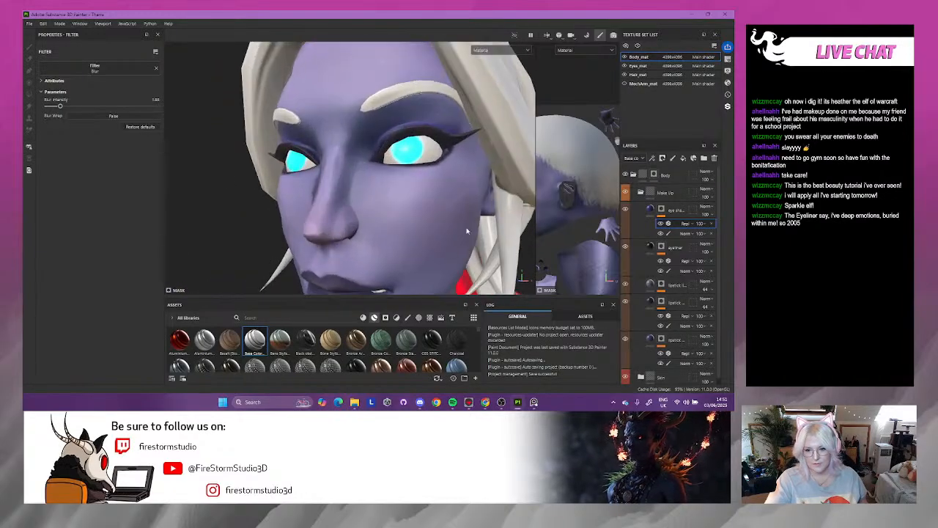
{"action": "middle_click_drag", "start_coordinate": [389, 203], "coordinate": [350, 207], "text": "alt"}
{"action": "left_click_drag", "start_coordinate": [350, 208], "coordinate": [273, 173], "text": "alt"}
{"action": "right_click_drag", "start_coordinate": [273, 173], "coordinate": [464, 239], "text": "alt"}
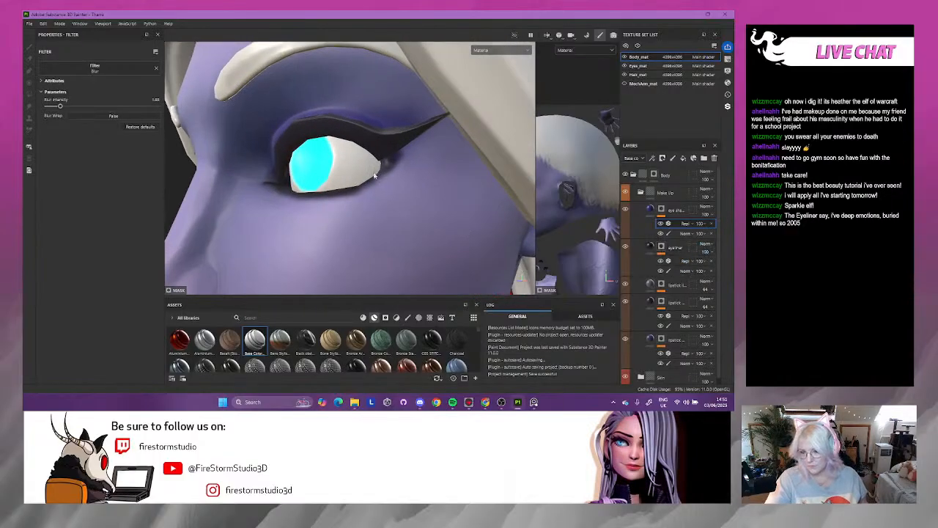
- Select the paint effect on the eyeliner mask and frame the whole character in the 3D view
{"action": "left_click", "coordinate": [682, 271]}
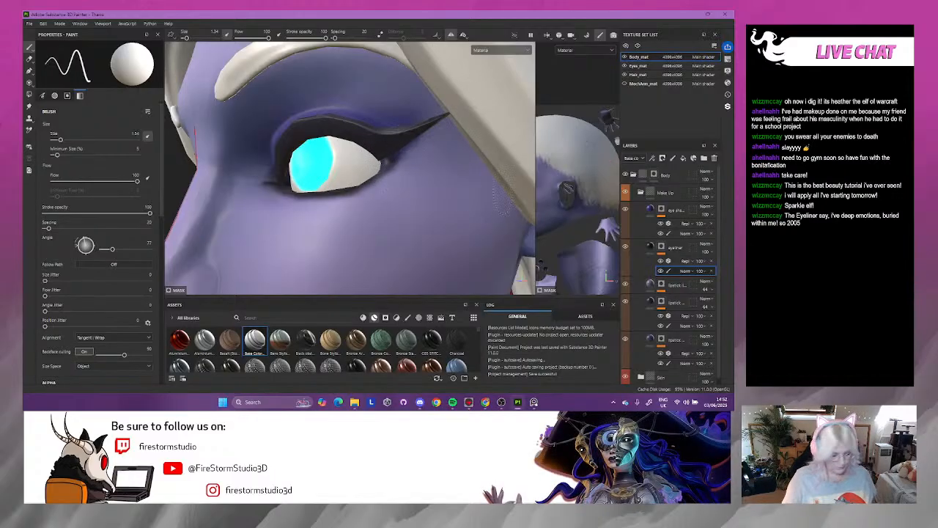
{"action": "key", "text": "f"}
{"action": "left_click_drag", "start_coordinate": [465, 224], "coordinate": [516, 229], "text": "alt"}
{"action": "middle_click_drag", "start_coordinate": [460, 157], "coordinate": [464, 248], "text": "alt"}
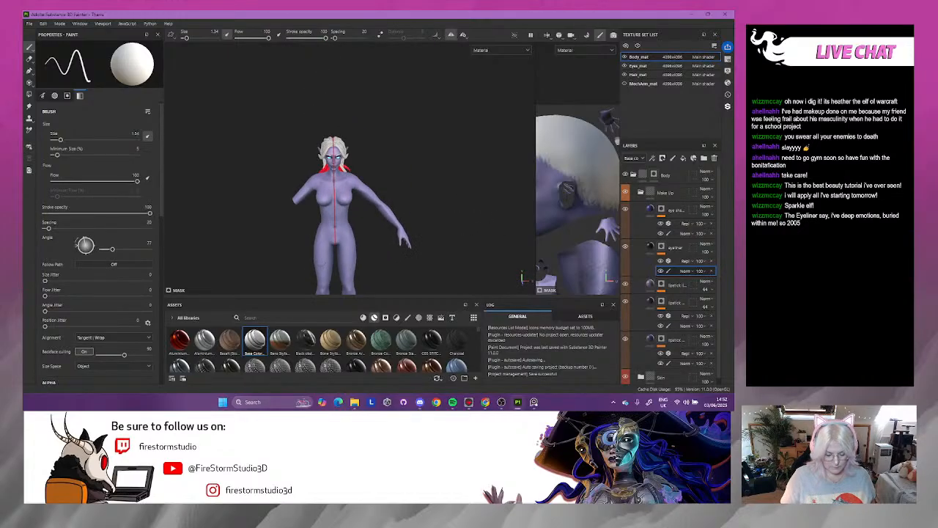
- Frame the character's head in the 3D view and widen the 2D view to show the full UV layout
{"action": "scroll", "coordinate": [297, 115], "scroll_direction": "up", "scroll_amount": 6}
{"action": "left_click_drag", "start_coordinate": [297, 115], "coordinate": [455, 176], "text": "alt"}
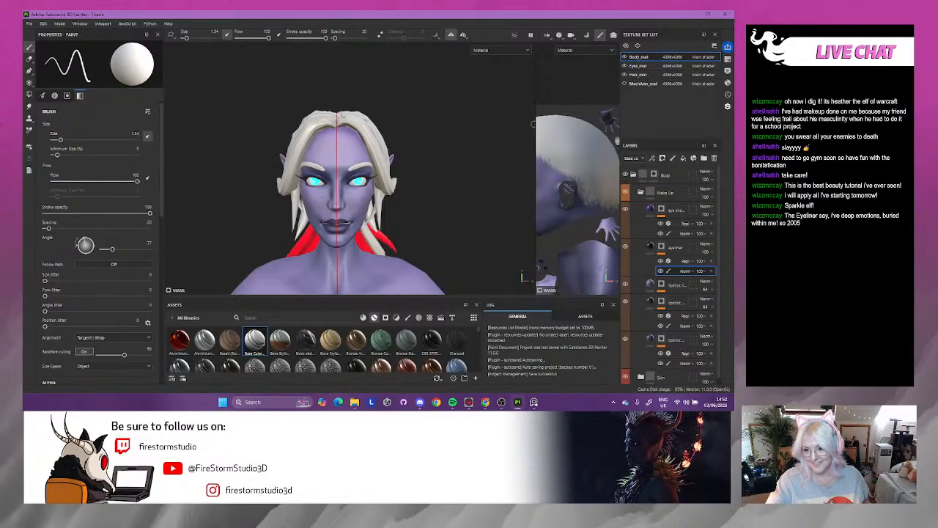
{"action": "left_click_drag", "start_coordinate": [537, 124], "coordinate": [310, 110]}
{"action": "scroll", "coordinate": [389, 168], "scroll_direction": "down", "scroll_amount": 1}
{"action": "middle_click_drag", "start_coordinate": [389, 168], "coordinate": [465, 105], "text": "alt"}
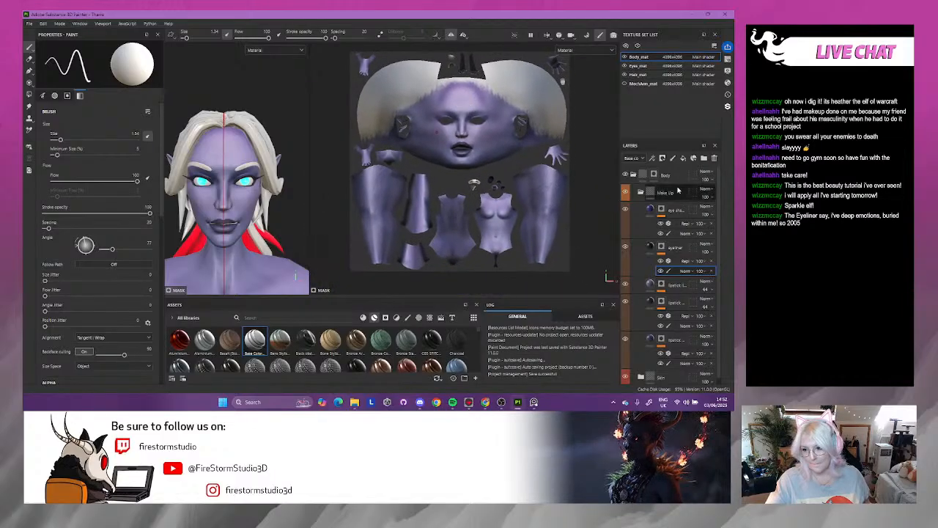
- Collapse the Make Up folder and add a fill layer named "tongue" with a black mask above the Body folder
{"action": "left_click", "coordinate": [648, 192]}
{"action": "left_click", "coordinate": [656, 175]}
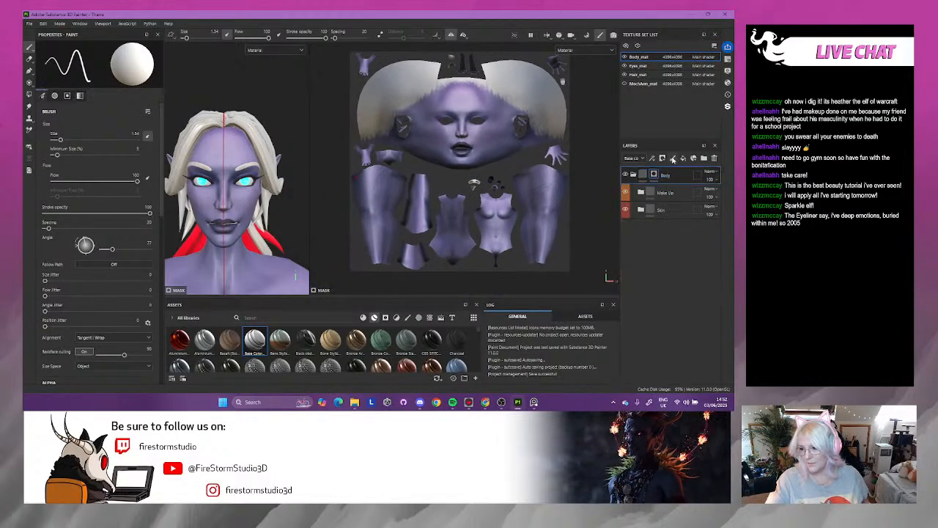
{"action": "left_click", "coordinate": [683, 159]}
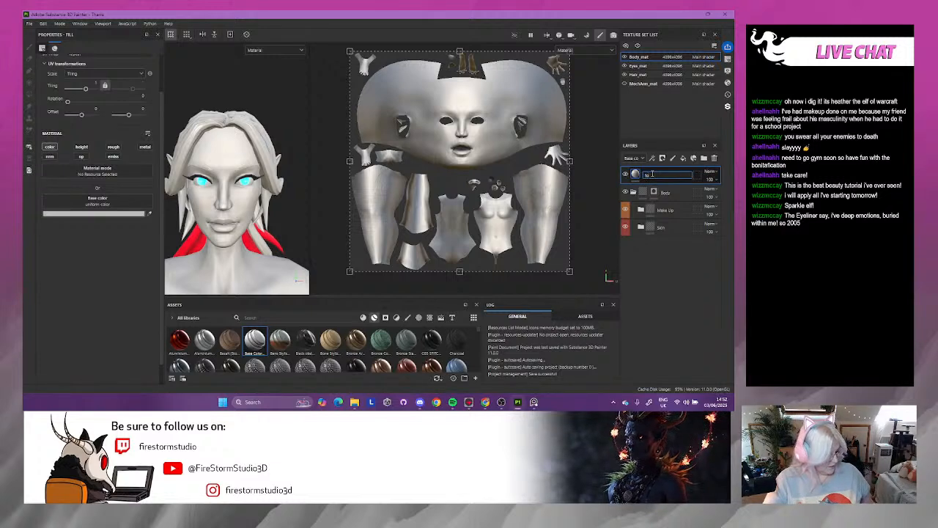
{"action": "type", "text": "tongu"}
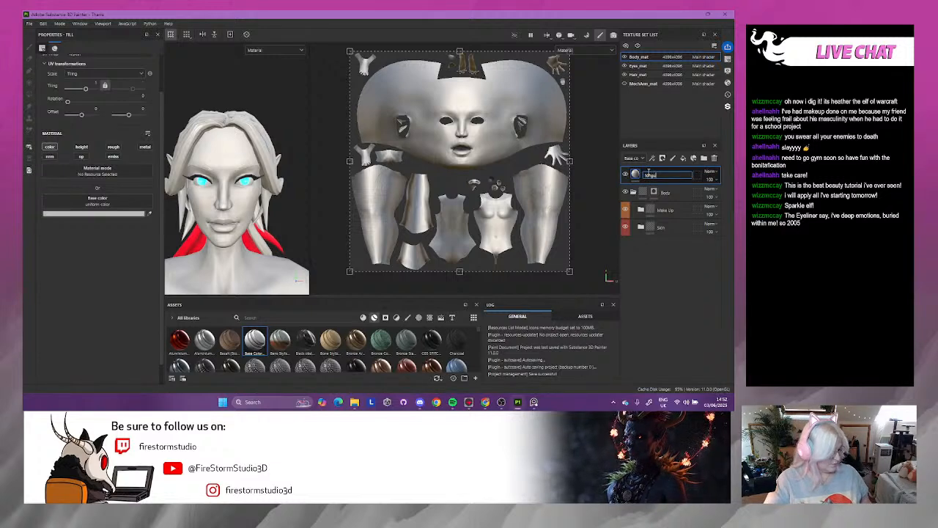
{"action": "type", "text": "e"}
{"action": "left_click", "coordinate": [658, 254]}
{"action": "right_click", "coordinate": [647, 177]}
{"action": "left_click", "coordinate": [656, 33]}
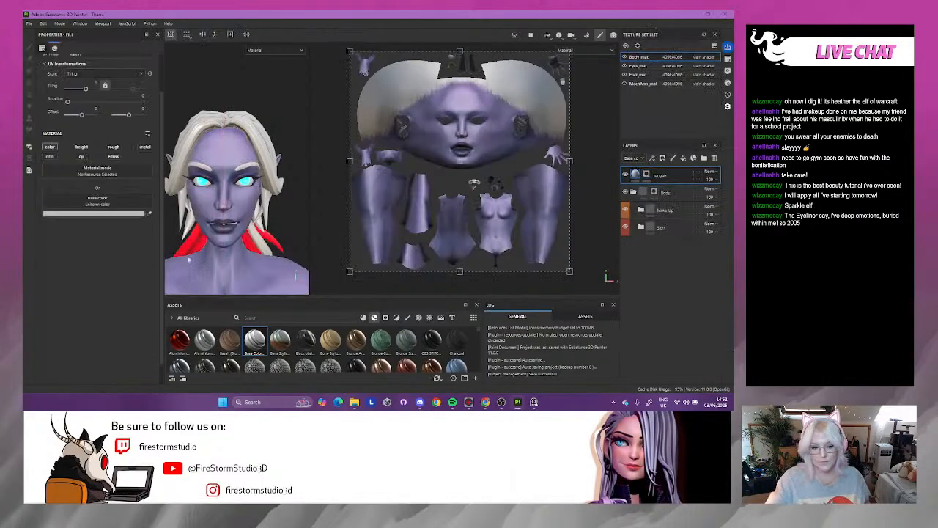
- Change the tongue layer's base color to a soft, slightly darkened pink
{"action": "left_click", "coordinate": [148, 214]}
{"action": "left_click", "coordinate": [198, 248]}
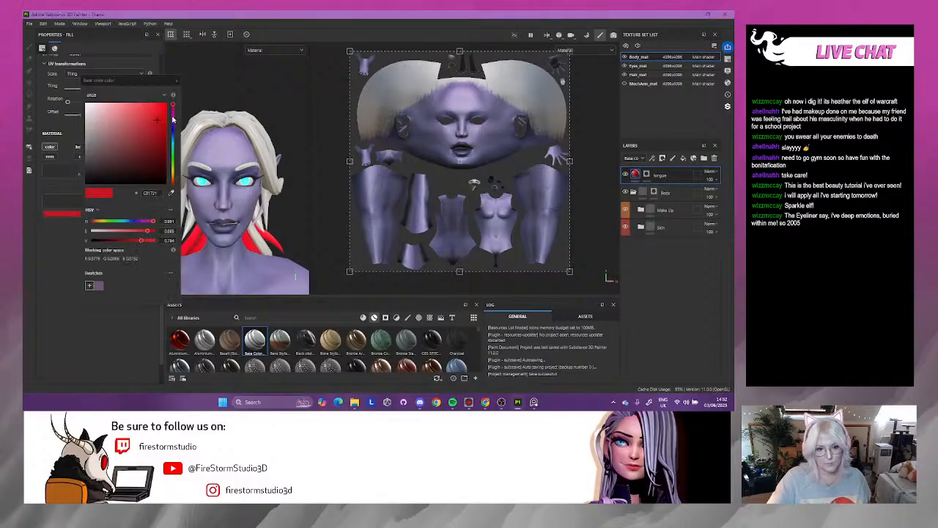
{"action": "left_click_drag", "start_coordinate": [173, 116], "coordinate": [110, 107]}
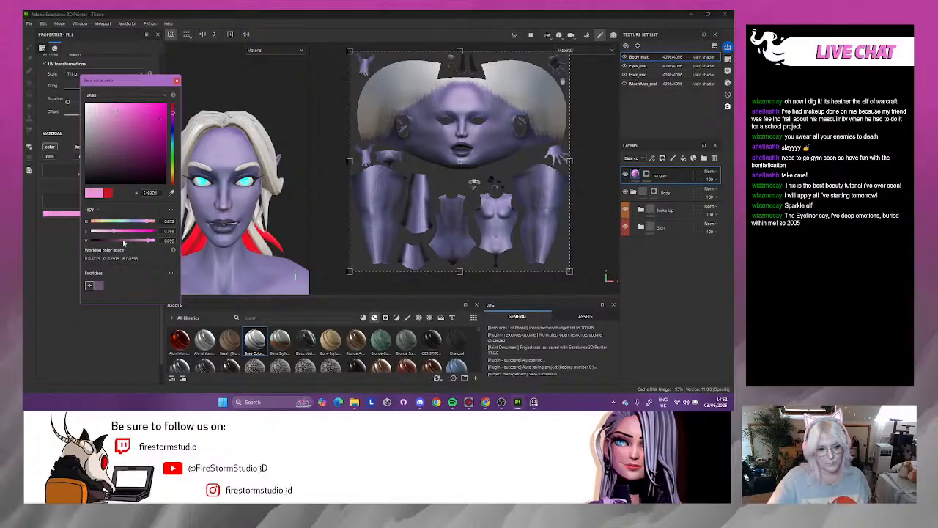
{"action": "left_click_drag", "start_coordinate": [129, 242], "coordinate": [135, 243]}
- Select the tongue mask, set Polygon Fill to mesh fill, and check the mouth on the UV layout and the model
{"action": "left_click", "coordinate": [647, 176]}
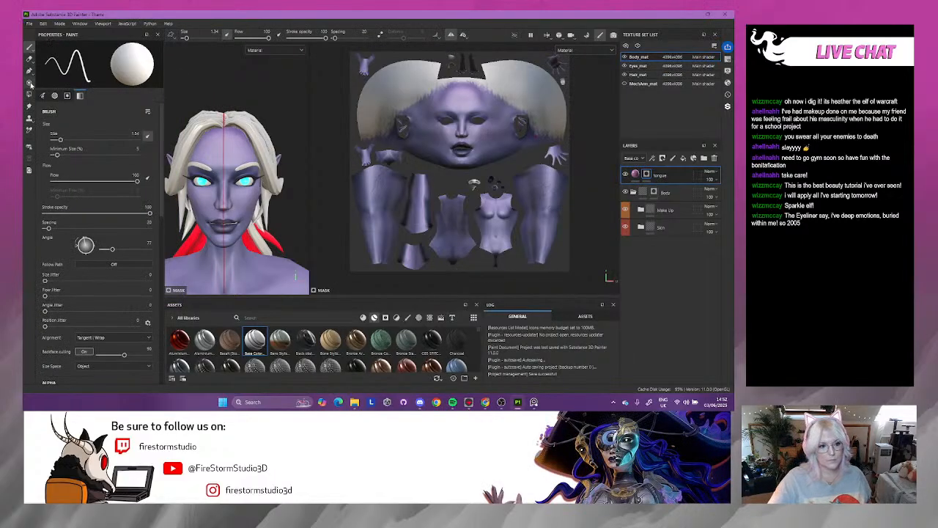
{"action": "left_click", "coordinate": [29, 96]}
{"action": "scroll", "coordinate": [561, 73], "scroll_direction": "up", "scroll_amount": 2}
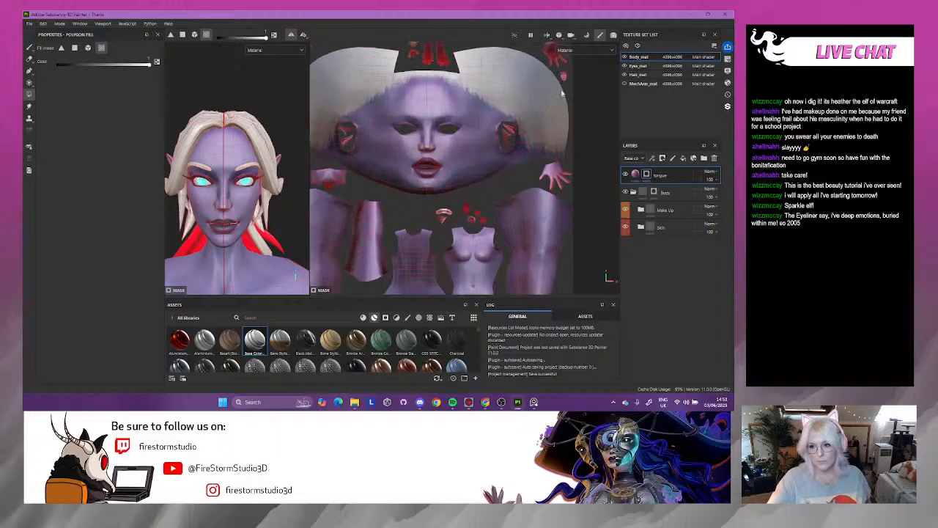
{"action": "scroll", "coordinate": [389, 202], "scroll_direction": "up", "scroll_amount": 4}
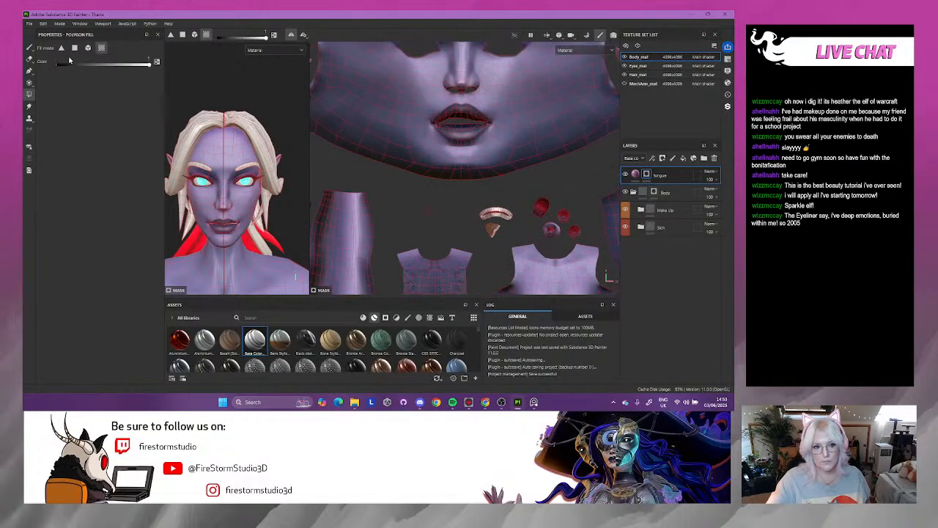
{"action": "left_click", "coordinate": [89, 49]}
{"action": "scroll", "coordinate": [520, 115], "scroll_direction": "down", "scroll_amount": 4}
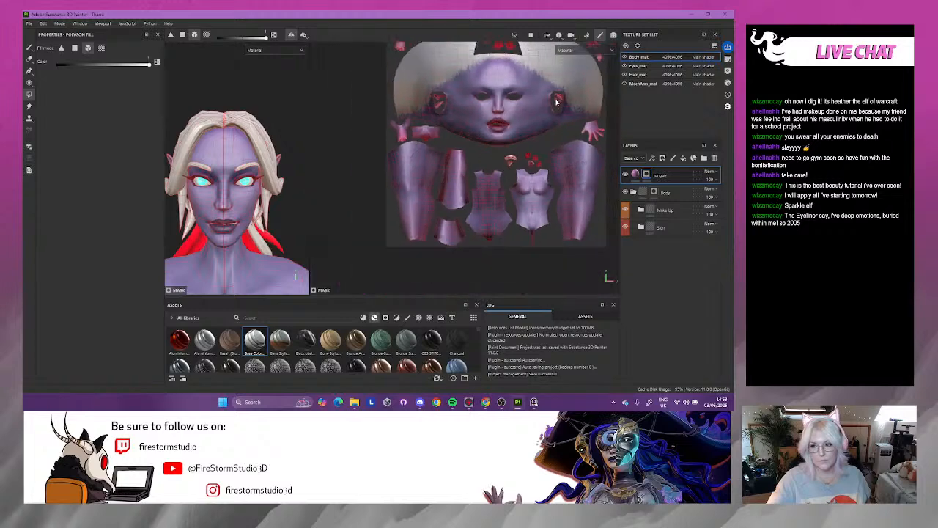
{"action": "middle_click_drag", "start_coordinate": [546, 110], "coordinate": [512, 127]}
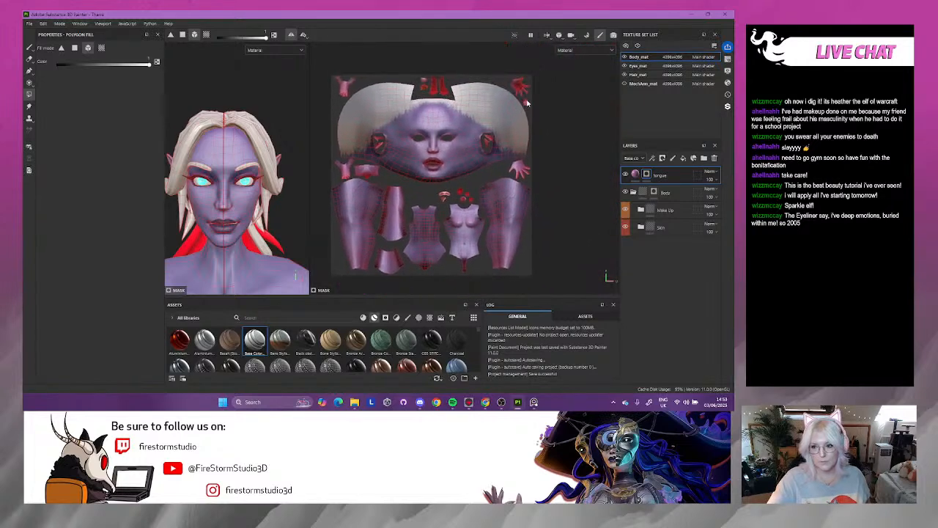
{"action": "scroll", "coordinate": [238, 229], "scroll_direction": "up", "scroll_amount": 5}
{"action": "left_click_drag", "start_coordinate": [238, 228], "coordinate": [403, 170], "text": "alt"}
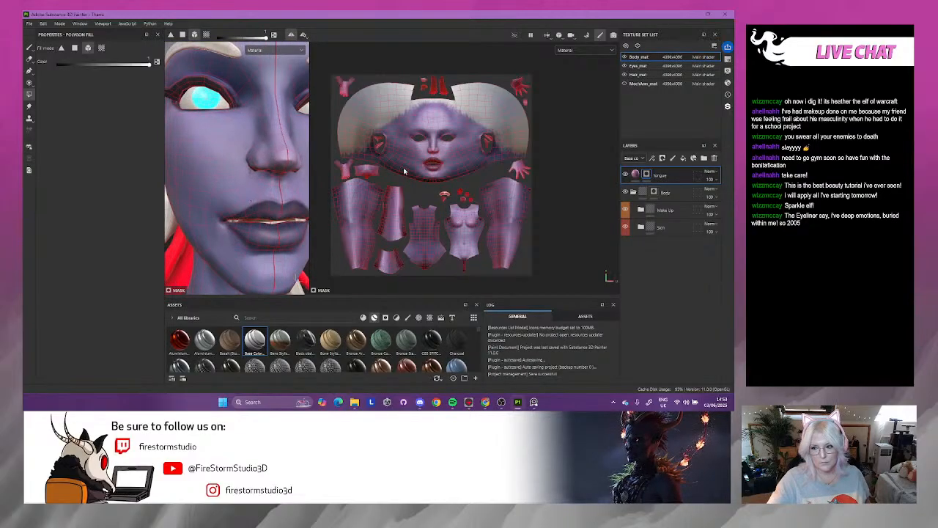
- Add a fill layer above the tongue layer and name it "teeth"
{"action": "left_click", "coordinate": [683, 162]}
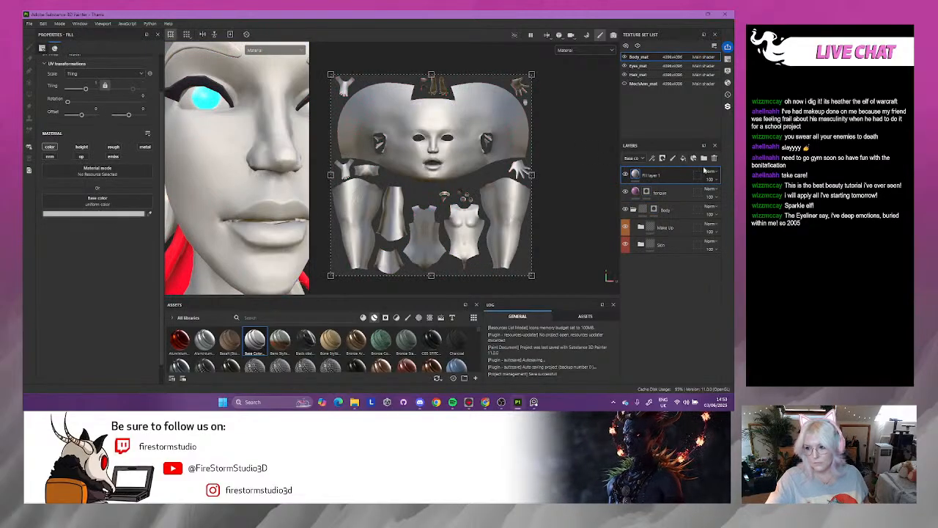
{"action": "double_click", "coordinate": [652, 175]}
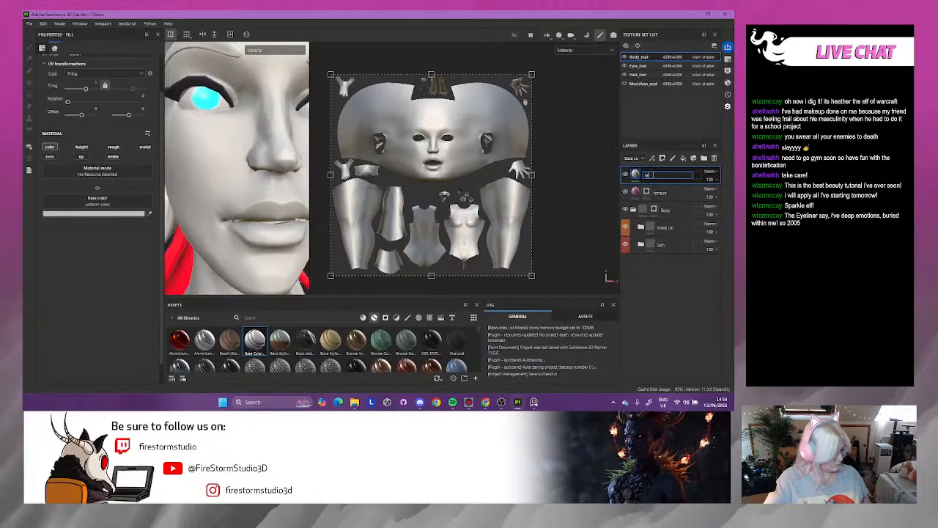
{"action": "type", "text": "teeth"}
{"action": "key", "text": "Return"}
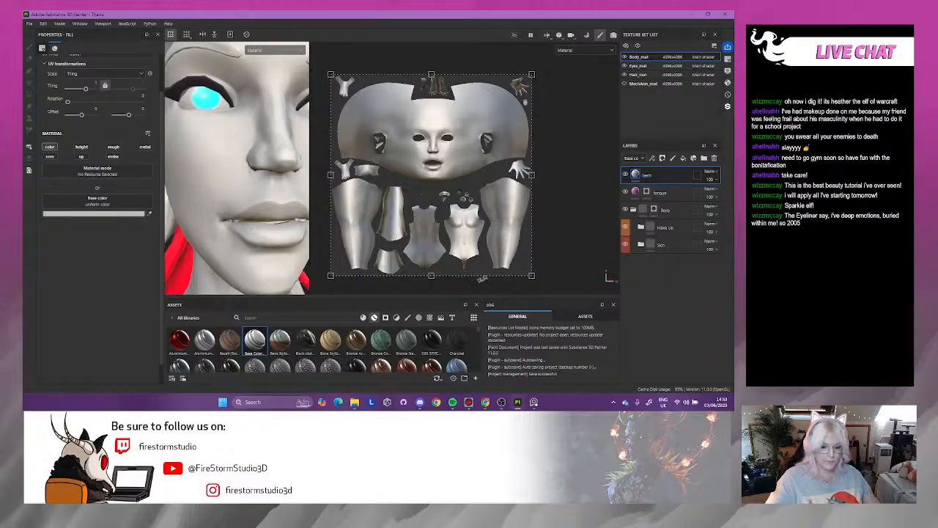
- Try the Bone Stylized smart material between the teeth and tongue layers, expand its folder, and delete it
{"action": "left_click_drag", "start_coordinate": [330, 338], "coordinate": [668, 188]}
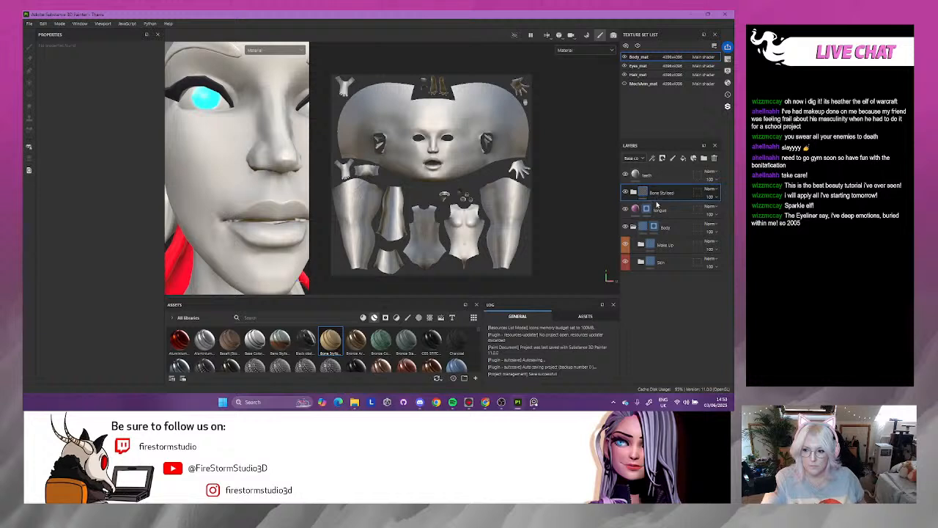
{"action": "double_click", "coordinate": [663, 193]}
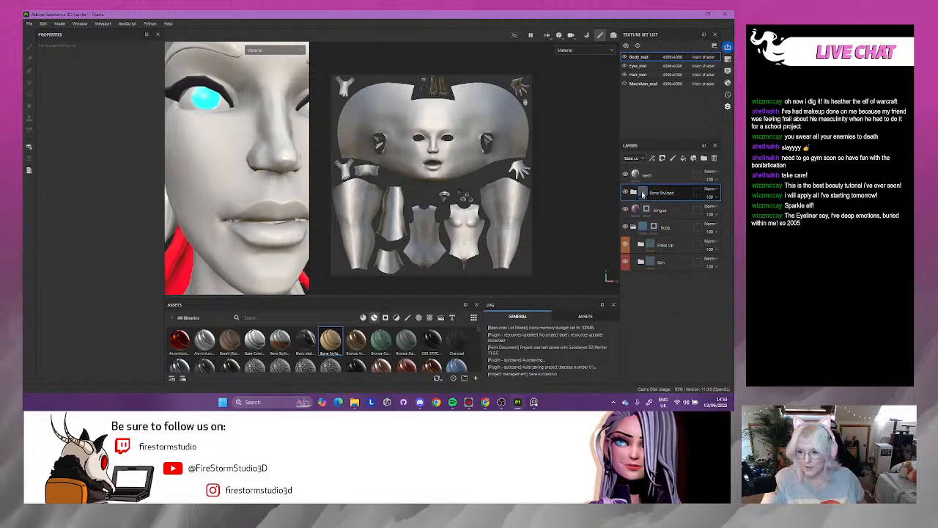
{"action": "left_click", "coordinate": [634, 193]}
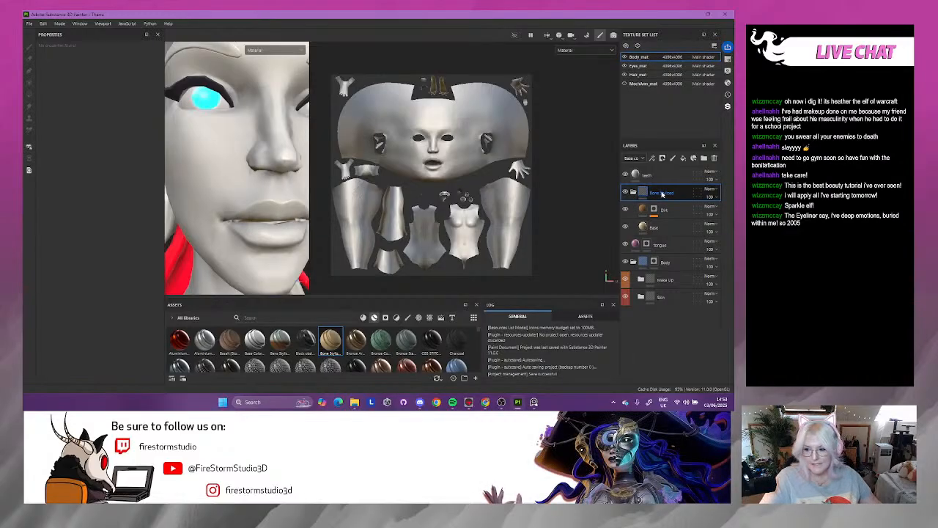
{"action": "key", "text": "Delete"}
- Set the teeth layer's base color to a light cream, starting from the tan sampled off the Bone Stylized material preview
{"action": "left_click", "coordinate": [647, 176]}
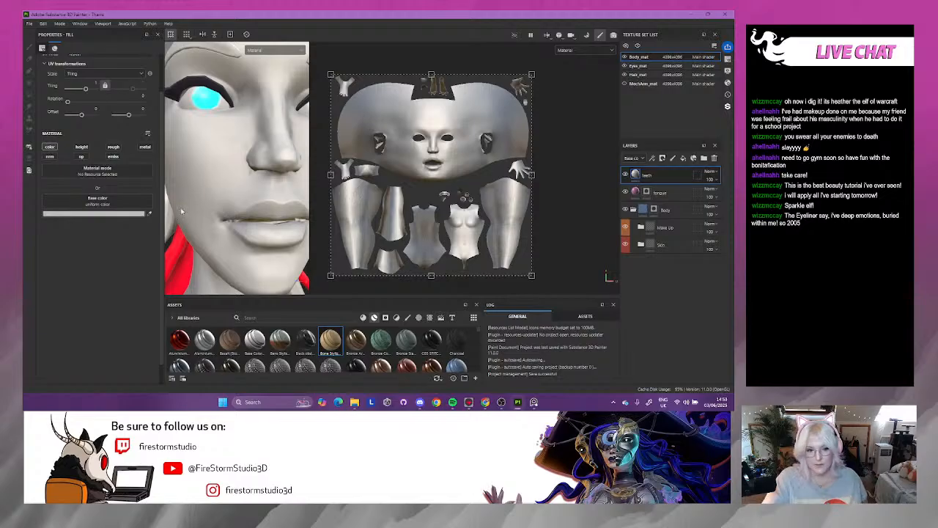
{"action": "left_click", "coordinate": [150, 214]}
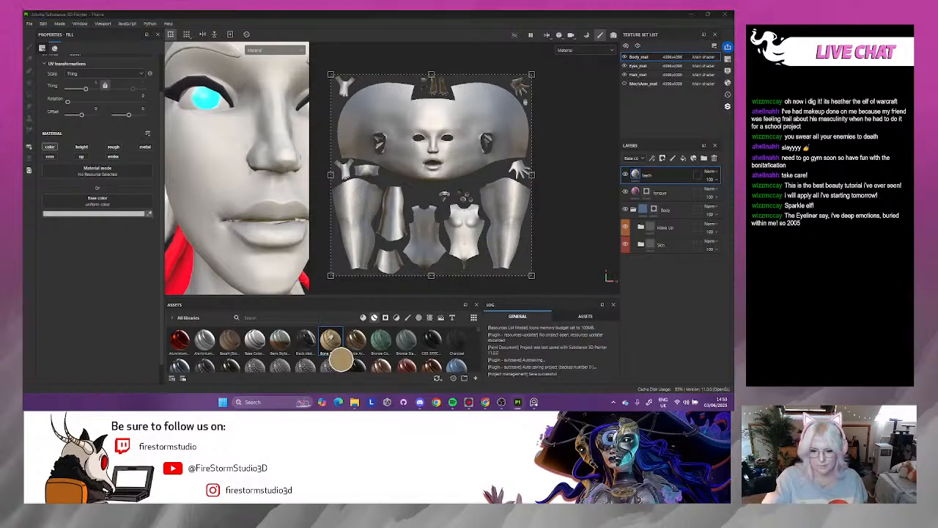
{"action": "left_click", "coordinate": [330, 339]}
{"action": "left_click", "coordinate": [107, 215]}
{"action": "left_click_drag", "start_coordinate": [114, 119], "coordinate": [93, 105]}
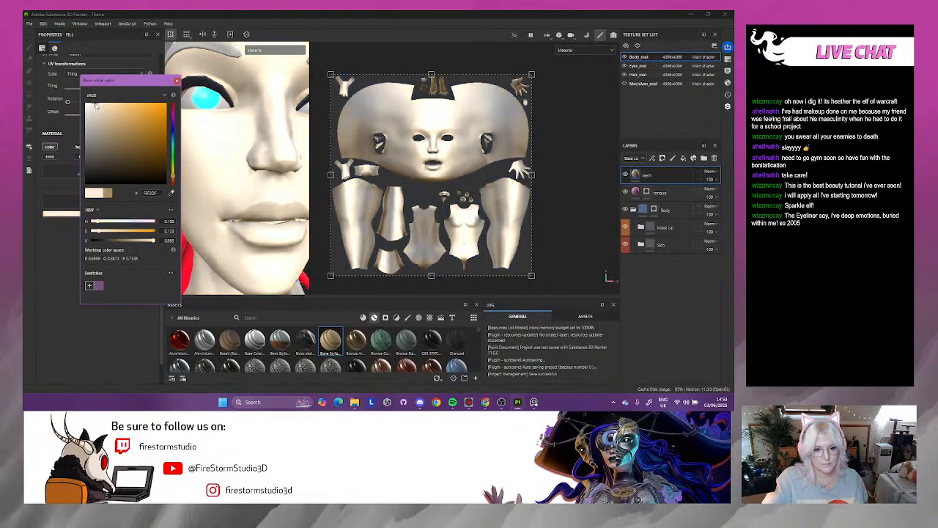
{"action": "left_click", "coordinate": [177, 80]}
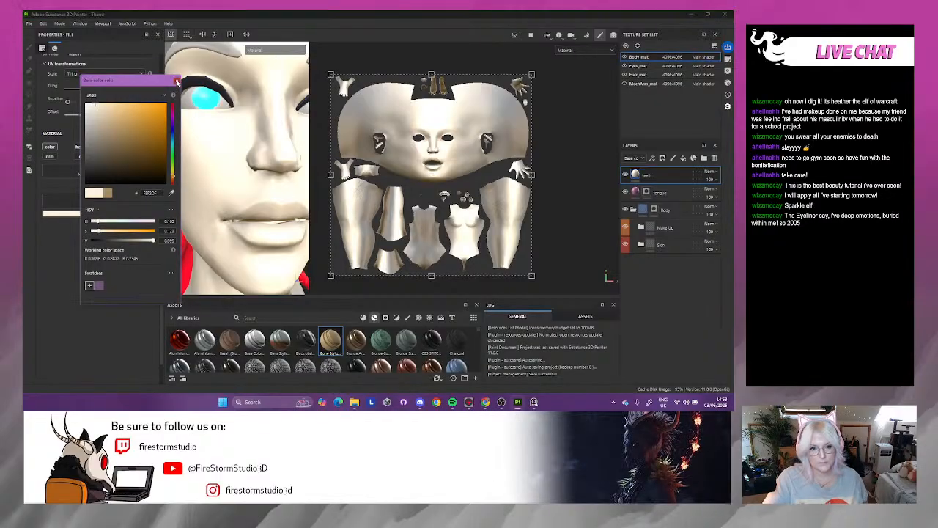
- Add a black mask to the teeth layer and inspect the row of teeth in the UV layout
{"action": "right_click", "coordinate": [649, 176]}
{"action": "left_click", "coordinate": [660, 20]}
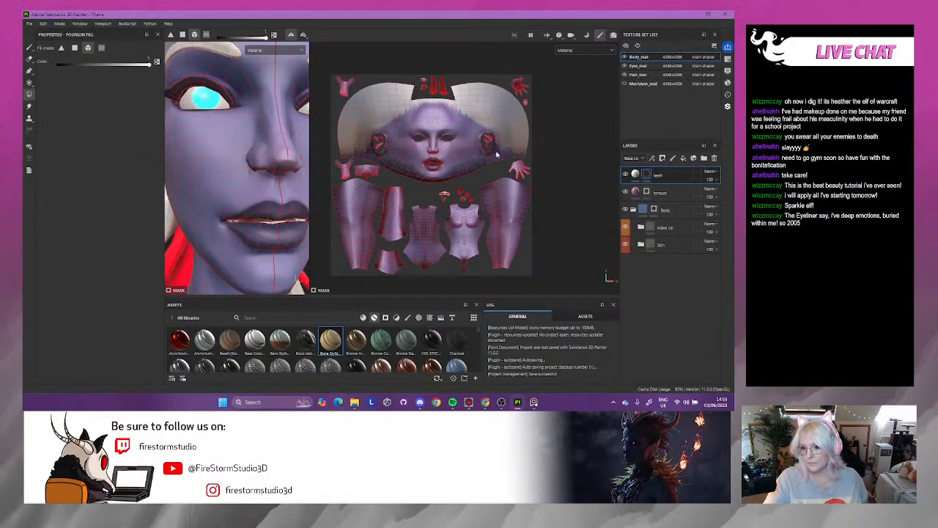
{"action": "scroll", "coordinate": [455, 213], "scroll_direction": "up", "scroll_amount": 10}
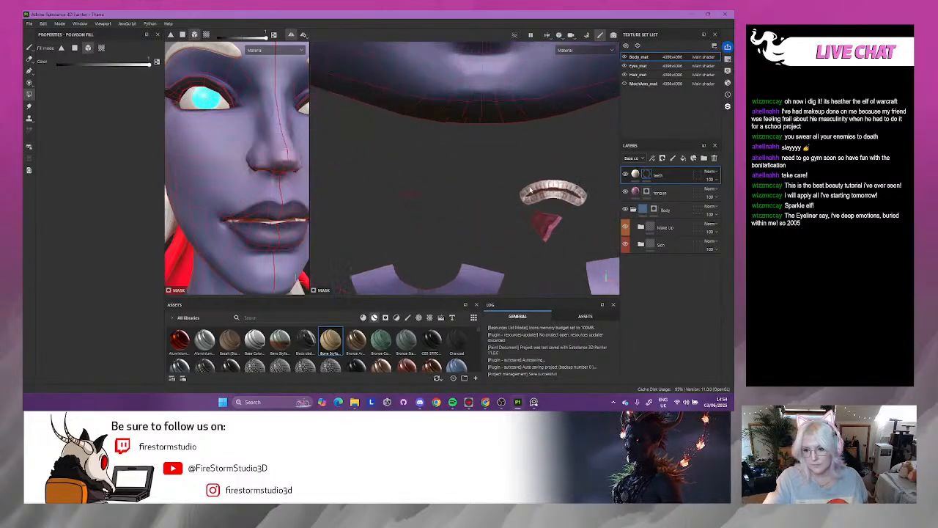
{"action": "scroll", "coordinate": [543, 186], "scroll_direction": "up", "scroll_amount": 3}
{"action": "scroll", "coordinate": [452, 214], "scroll_direction": "down", "scroll_amount": 6}
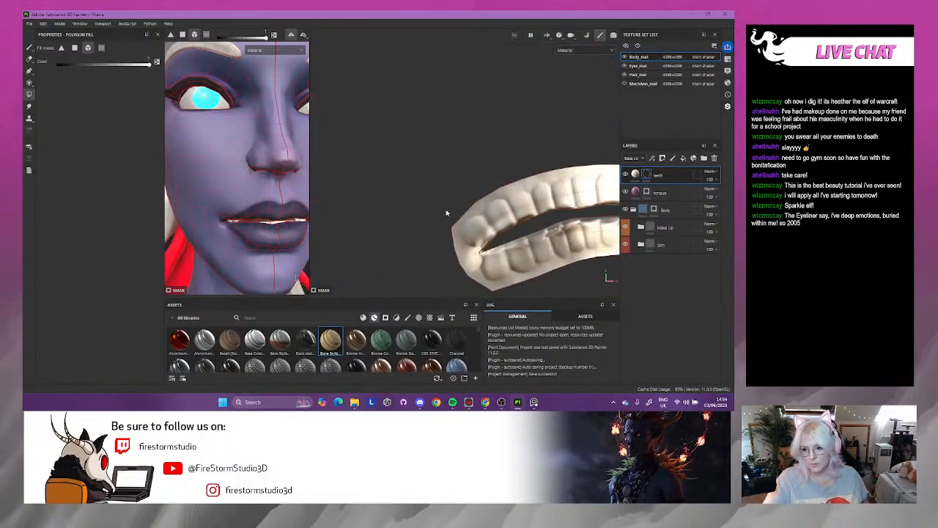
{"action": "scroll", "coordinate": [469, 154], "scroll_direction": "down", "scroll_amount": 4}
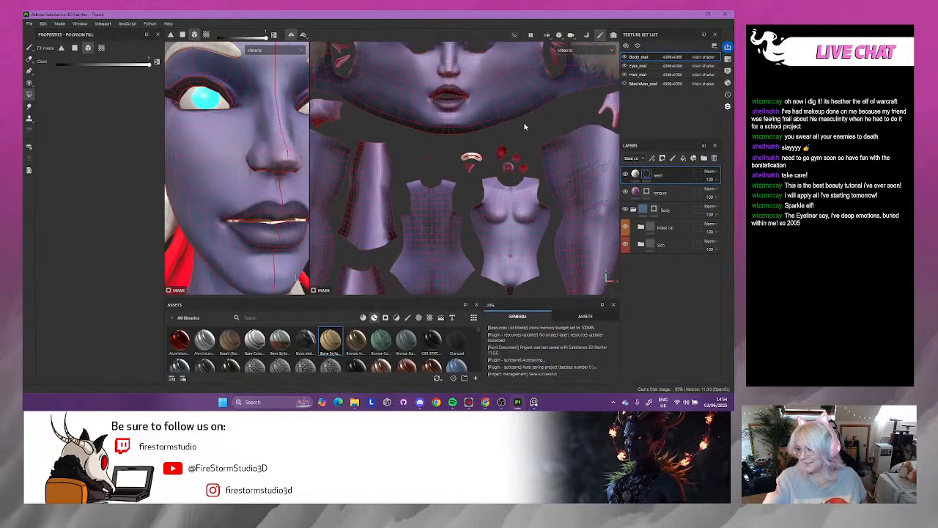
- Try a mesh fill on the small curved mouth island beside the feet in the teeth mask, and undo it
{"action": "scroll", "coordinate": [523, 121], "scroll_direction": "down", "scroll_amount": 2}
{"action": "middle_click_drag", "start_coordinate": [512, 119], "coordinate": [460, 228], "text": "alt"}
{"action": "scroll", "coordinate": [394, 115], "scroll_direction": "up", "scroll_amount": 8}
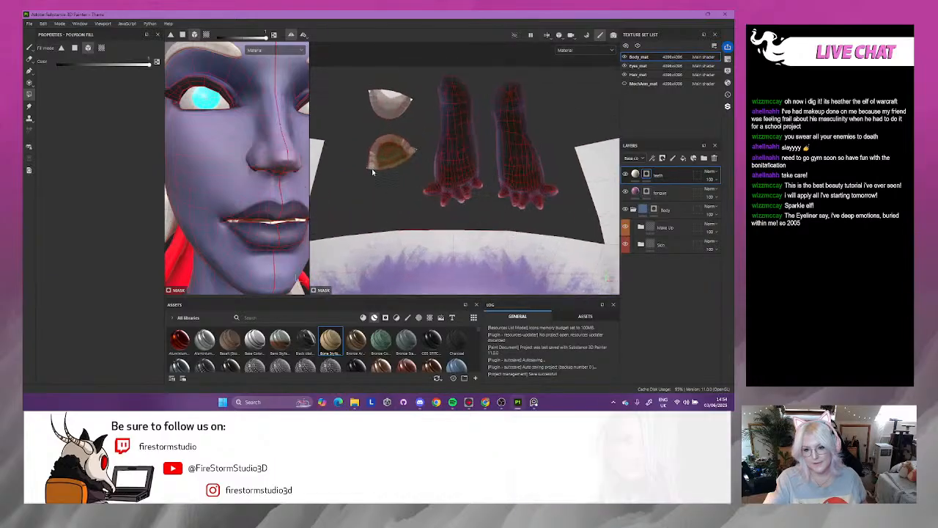
{"action": "scroll", "coordinate": [372, 173], "scroll_direction": "up", "scroll_amount": 3}
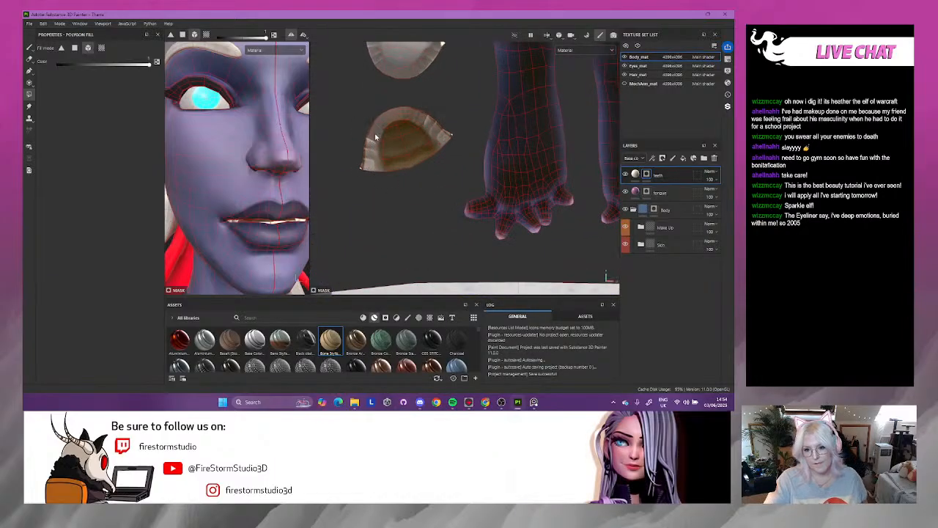
{"action": "left_click", "coordinate": [393, 55]}
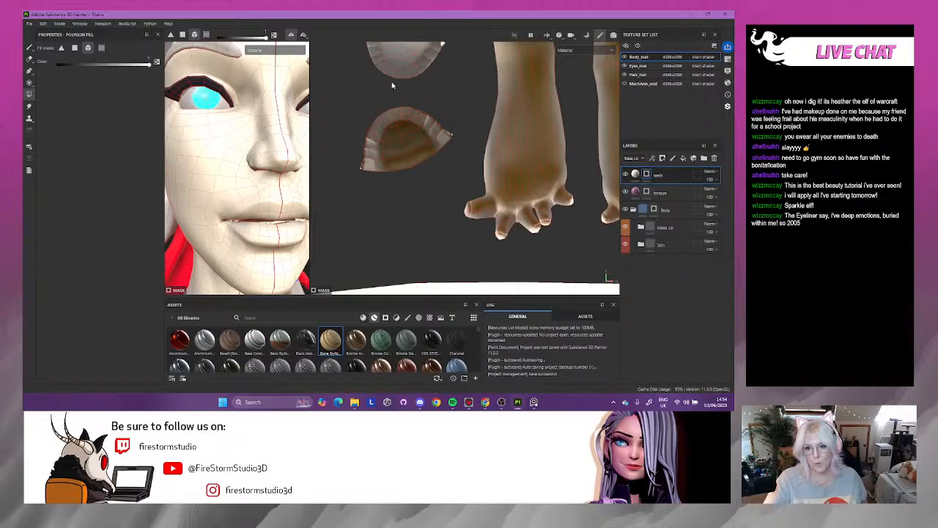
{"action": "key", "text": "ctrl+z"}
- Switch the polygon fill to UV chunk mode and examine the teeth and mouth islands across the body's UV layout
{"action": "left_click", "coordinate": [101, 47]}
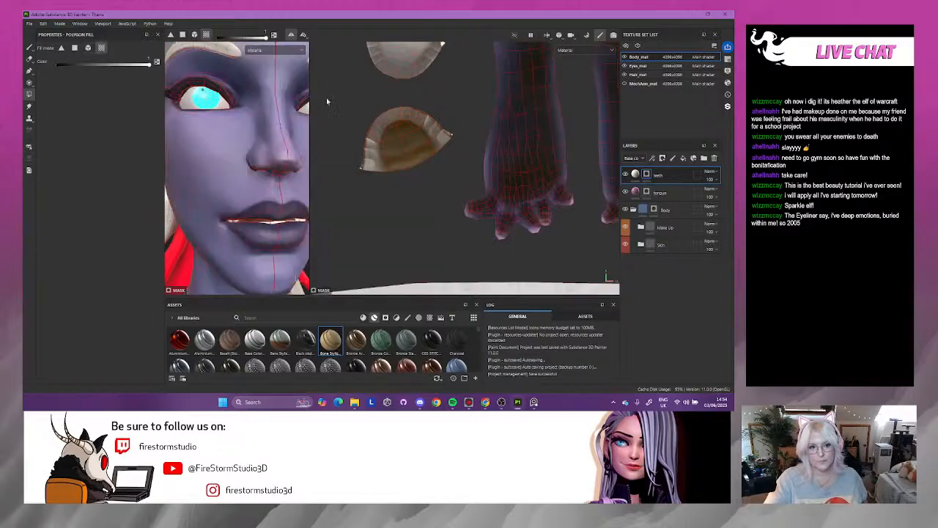
{"action": "scroll", "coordinate": [401, 97], "scroll_direction": "down", "scroll_amount": 3}
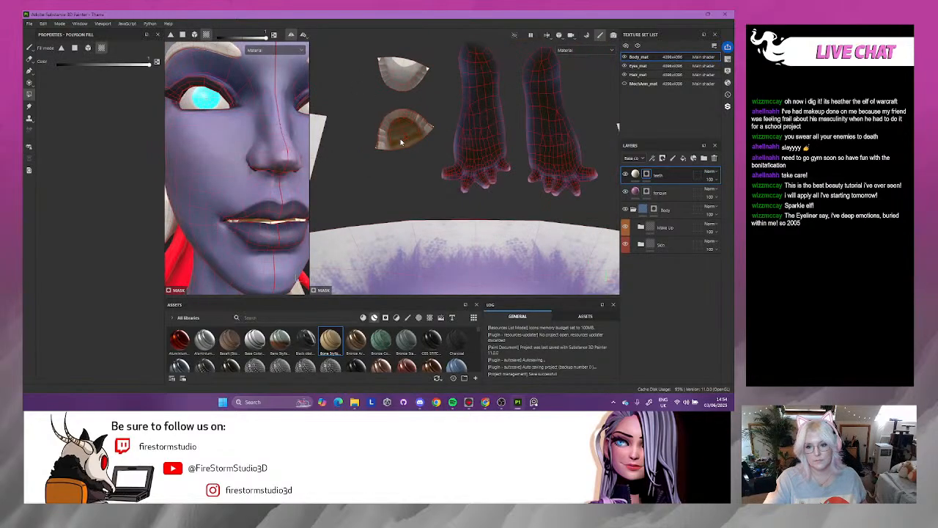
{"action": "scroll", "coordinate": [401, 140], "scroll_direction": "down", "scroll_amount": 3}
{"action": "middle_click_drag", "start_coordinate": [403, 228], "coordinate": [401, 61], "text": "alt"}
{"action": "scroll", "coordinate": [396, 92], "scroll_direction": "down", "scroll_amount": 3}
{"action": "middle_click_drag", "start_coordinate": [396, 205], "coordinate": [374, 124], "text": "alt"}
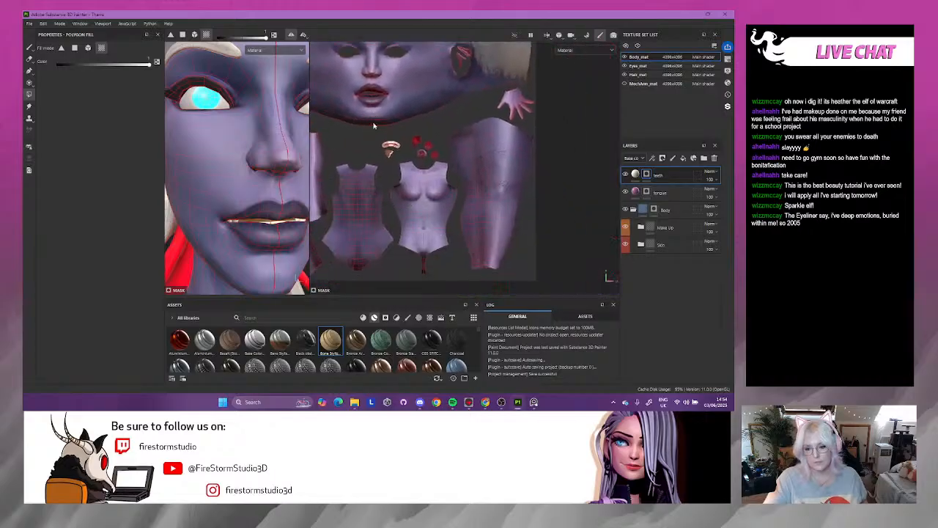
{"action": "scroll", "coordinate": [388, 143], "scroll_direction": "up", "scroll_amount": 5}
{"action": "scroll", "coordinate": [440, 152], "scroll_direction": "up", "scroll_amount": 5}
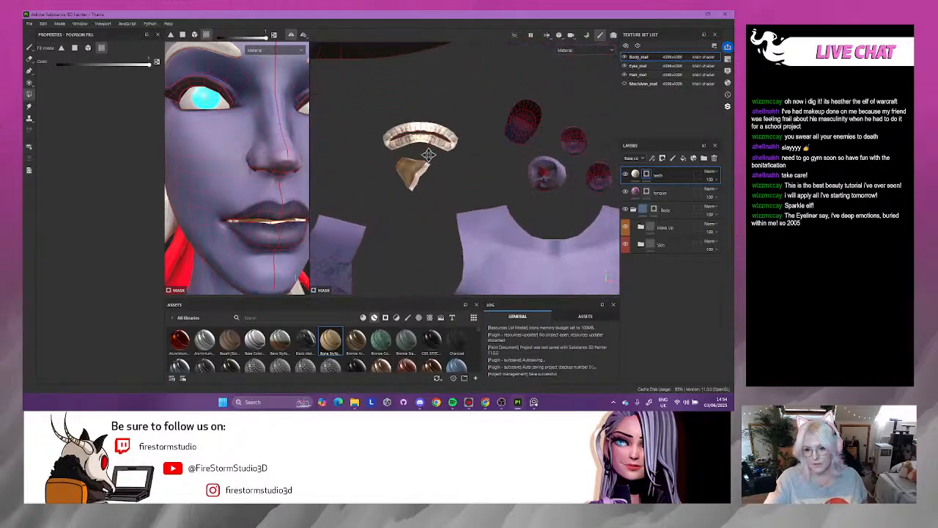
{"action": "scroll", "coordinate": [402, 201], "scroll_direction": "up", "scroll_amount": 5}
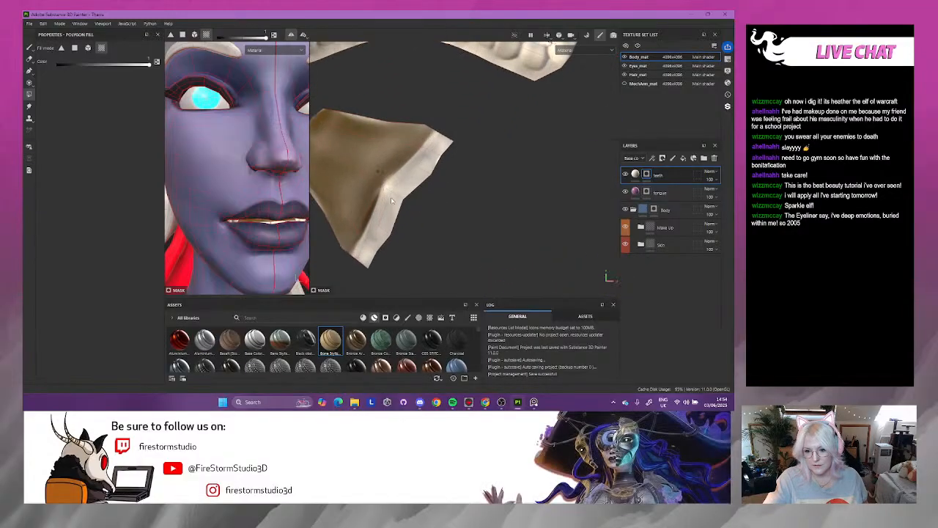
{"action": "scroll", "coordinate": [420, 169], "scroll_direction": "down", "scroll_amount": 10}
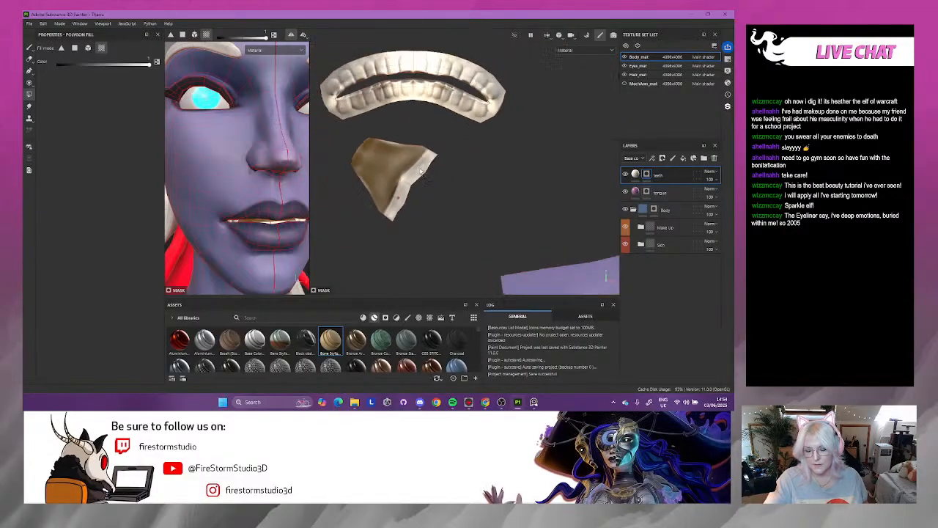
{"action": "scroll", "coordinate": [453, 128], "scroll_direction": "down", "scroll_amount": 5}
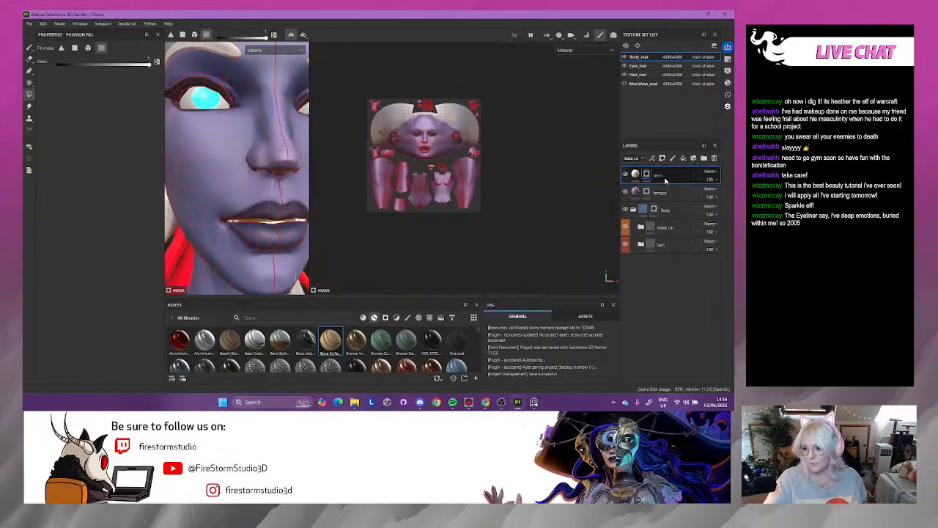
- Move the teeth and tongue layers below the Body folder, with tongue above teeth
{"action": "left_click_drag", "start_coordinate": [666, 174], "coordinate": [649, 265]}
{"action": "left_click_drag", "start_coordinate": [659, 184], "coordinate": [660, 274]}
{"action": "mouse_move", "coordinate": [254, 200]}
{"action": "left_mouse_down", "text": "alt"}
{"action": "mouse_move", "coordinate": [241, 196]}
{"action": "mouse_move", "coordinate": [250, 195]}
{"action": "left_mouse_up", "text": "alt"}
{"action": "scroll", "coordinate": [433, 228], "scroll_direction": "down", "scroll_amount": 1}
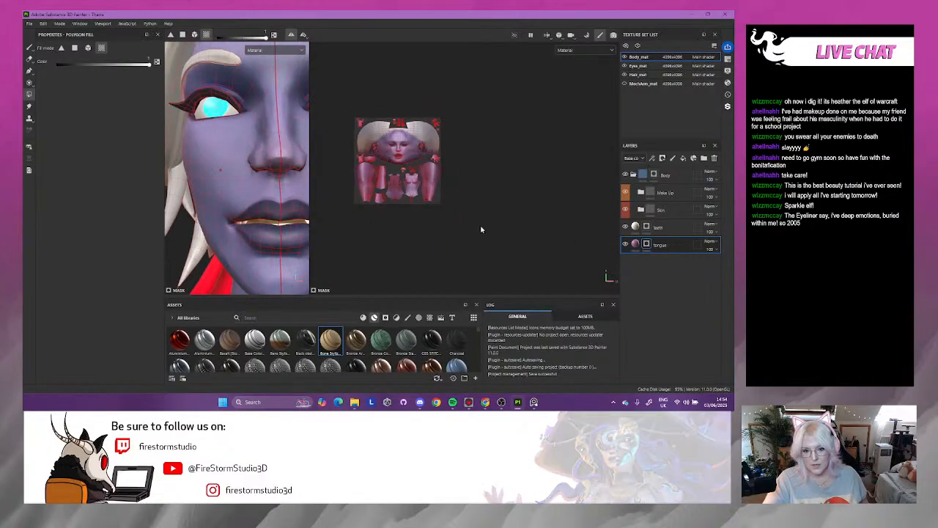
{"action": "left_click_drag", "start_coordinate": [660, 246], "coordinate": [669, 223]}
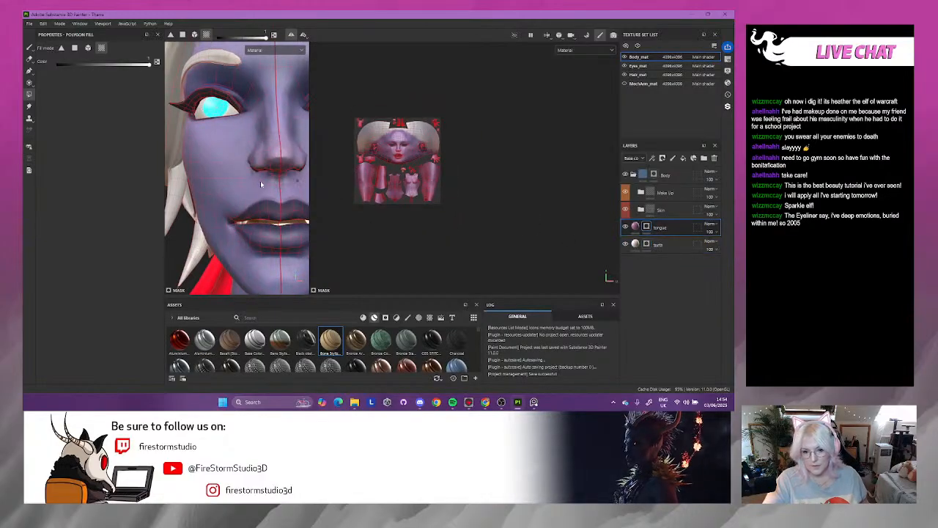
- Switch to the Paint tool and inspect the character from face to full body, ending close on the sculpted scale patch on the thigh
{"action": "left_click_drag", "start_coordinate": [264, 184], "coordinate": [236, 195], "text": "alt"}
{"action": "middle_click_drag", "start_coordinate": [268, 176], "coordinate": [272, 191], "text": "alt"}
{"action": "scroll", "coordinate": [294, 196], "scroll_direction": "up", "scroll_amount": 2}
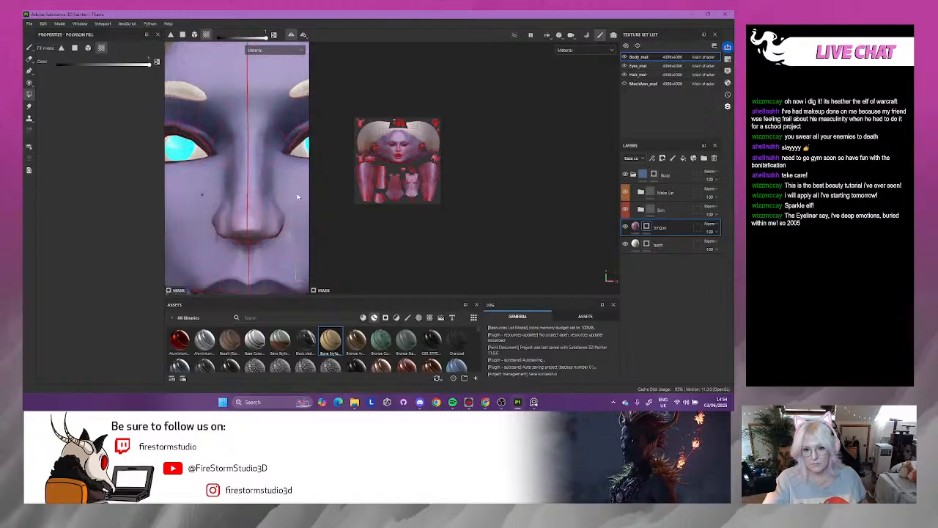
{"action": "scroll", "coordinate": [305, 188], "scroll_direction": "down", "scroll_amount": 5}
{"action": "scroll", "coordinate": [314, 180], "scroll_direction": "down", "scroll_amount": 7}
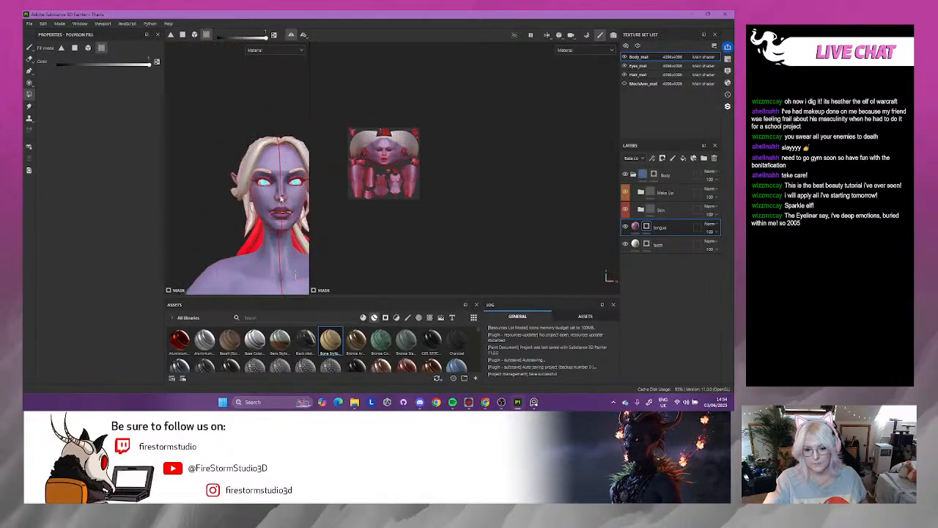
{"action": "middle_click_drag", "start_coordinate": [260, 268], "coordinate": [235, 95], "text": "alt"}
{"action": "scroll", "coordinate": [234, 95], "scroll_direction": "down", "scroll_amount": 3}
{"action": "key", "text": "1"}
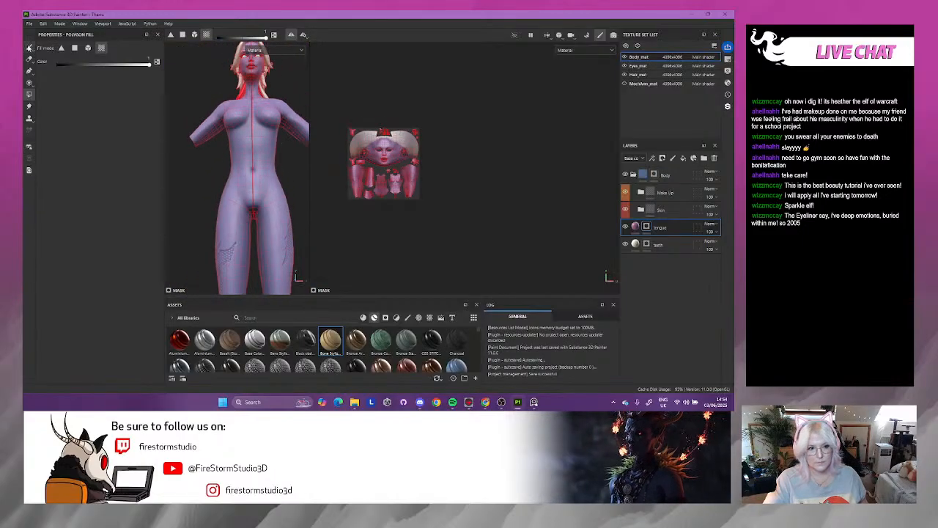
{"action": "scroll", "coordinate": [235, 147], "scroll_direction": "down", "scroll_amount": 3}
{"action": "left_click_drag", "start_coordinate": [257, 180], "coordinate": [187, 170], "text": "alt"}
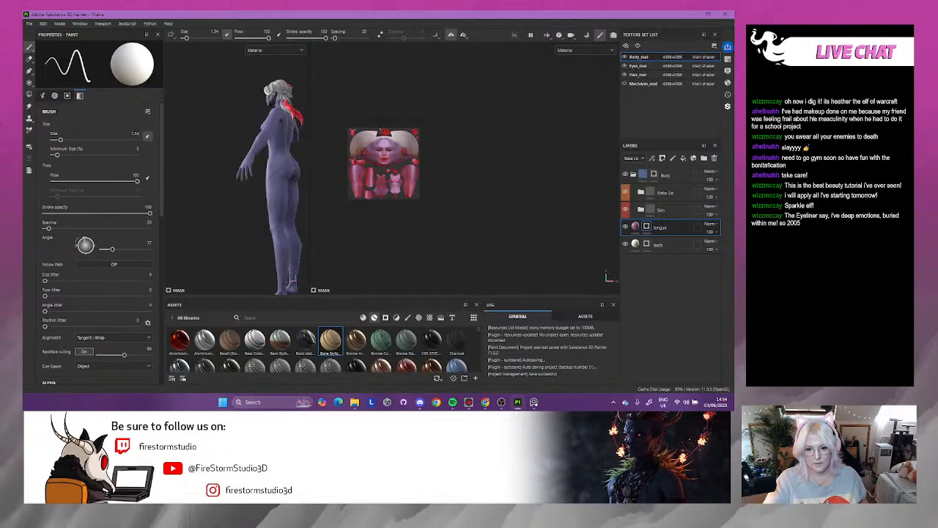
{"action": "right_click_drag", "start_coordinate": [220, 190], "coordinate": [396, 250], "text": "alt"}
{"action": "middle_click_drag", "start_coordinate": [222, 233], "coordinate": [143, 226], "text": "alt"}
{"action": "right_click_drag", "start_coordinate": [143, 226], "coordinate": [276, 155], "text": "alt"}
{"action": "left_click_drag", "start_coordinate": [275, 156], "coordinate": [177, 181], "text": "alt"}
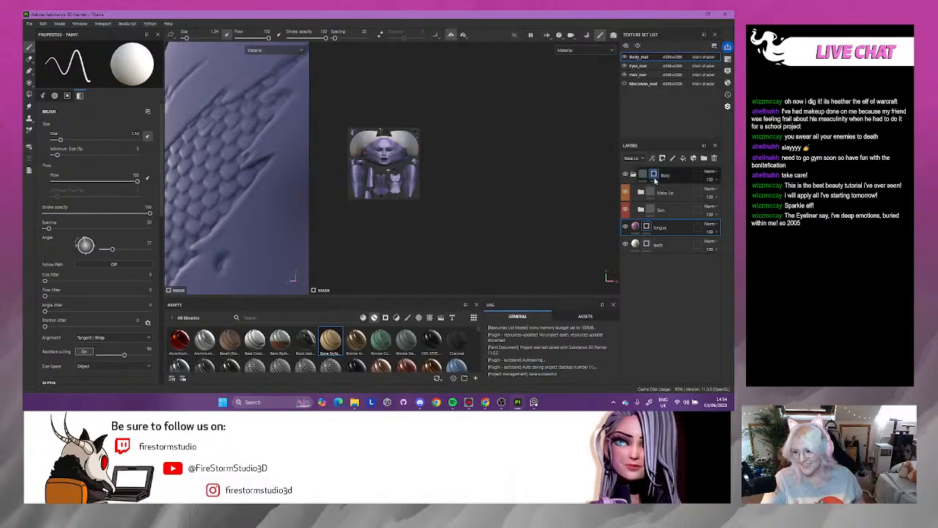
- Expand the Skin folder and add a fill layer with a black mask above the Make Up folder inside Body
{"action": "left_click", "coordinate": [654, 177]}
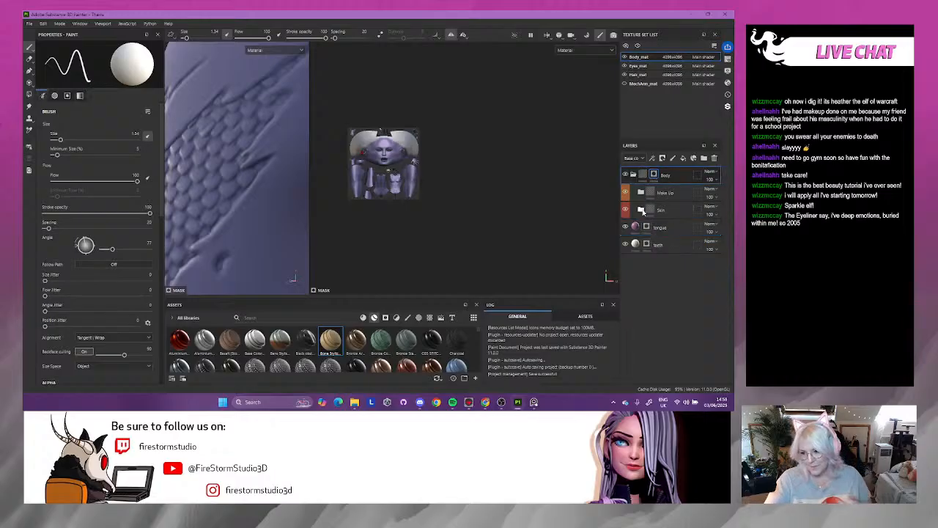
{"action": "left_click", "coordinate": [643, 211]}
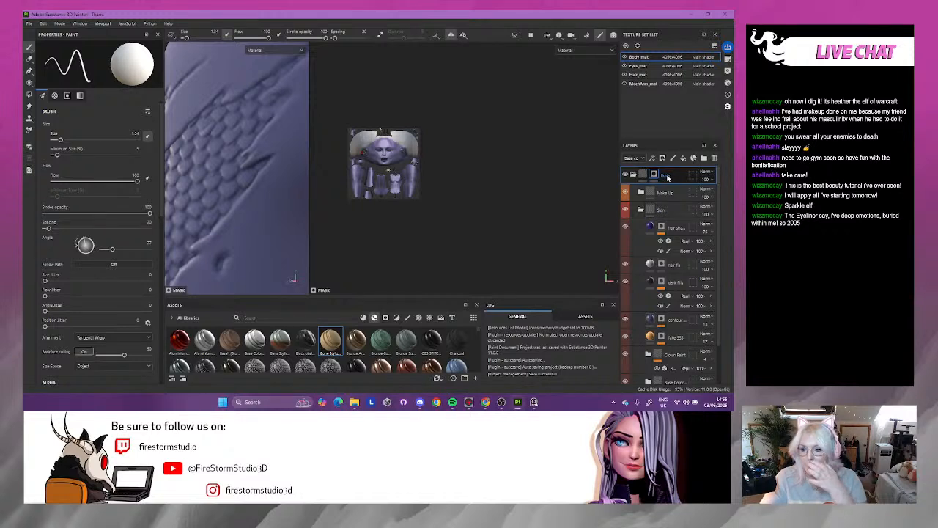
{"action": "left_click", "coordinate": [669, 191]}
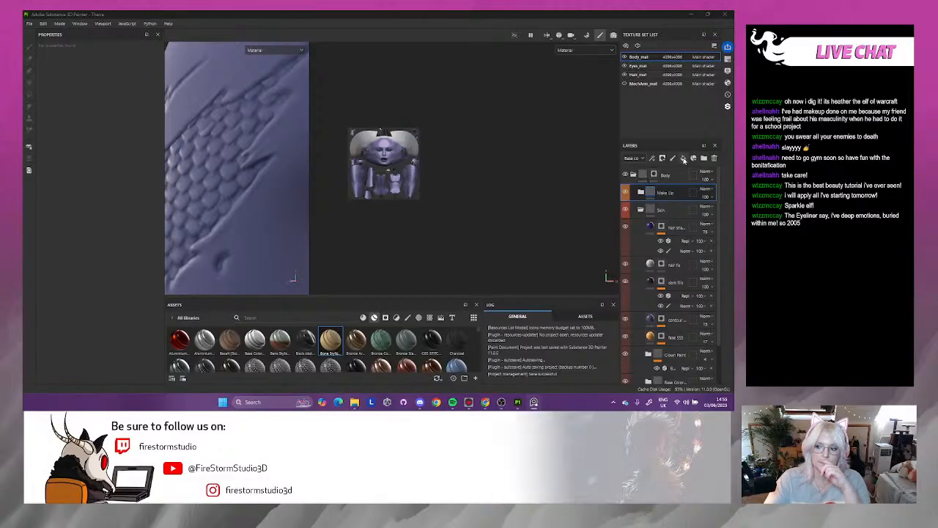
{"action": "left_click", "coordinate": [683, 158]}
{"action": "right_click", "coordinate": [671, 193]}
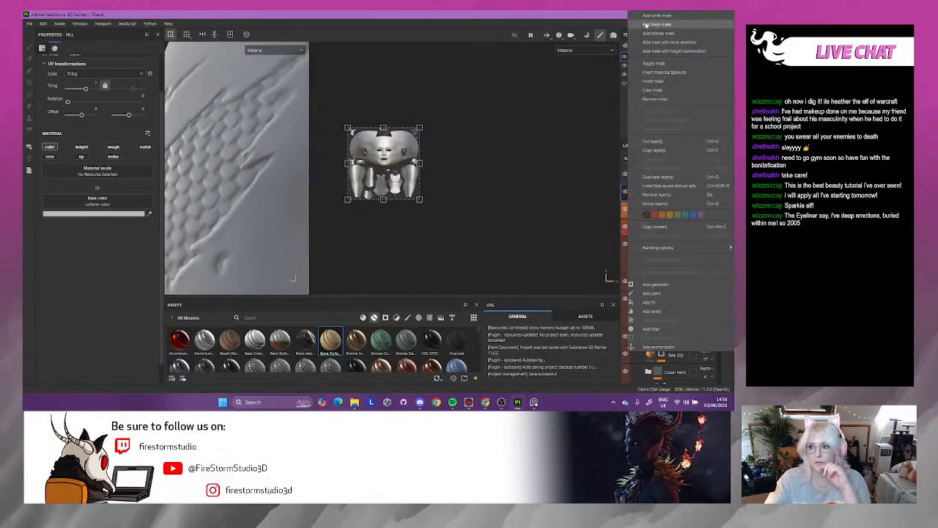
{"action": "left_click", "coordinate": [660, 22]}
- Rename the new masked fill layer "scales" and give it a yellow color label
{"action": "double_click", "coordinate": [671, 193]}
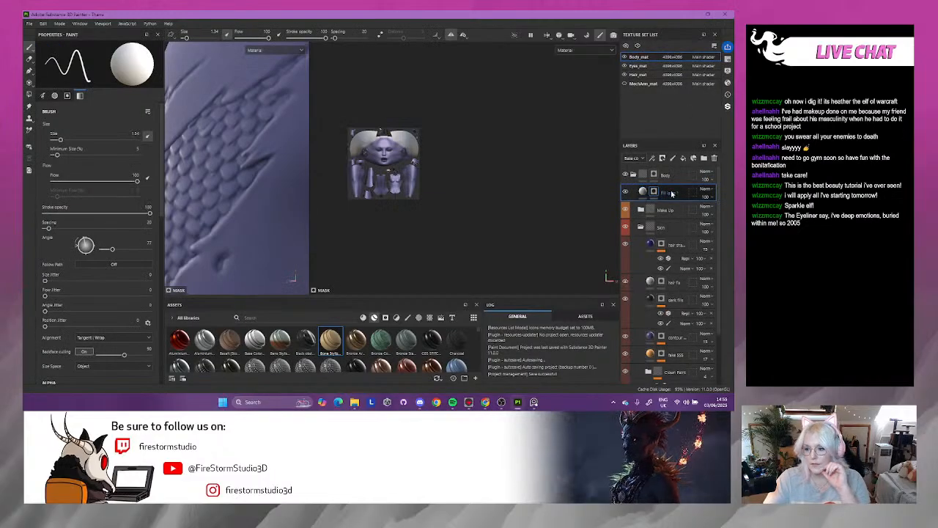
{"action": "type", "text": "scl"}
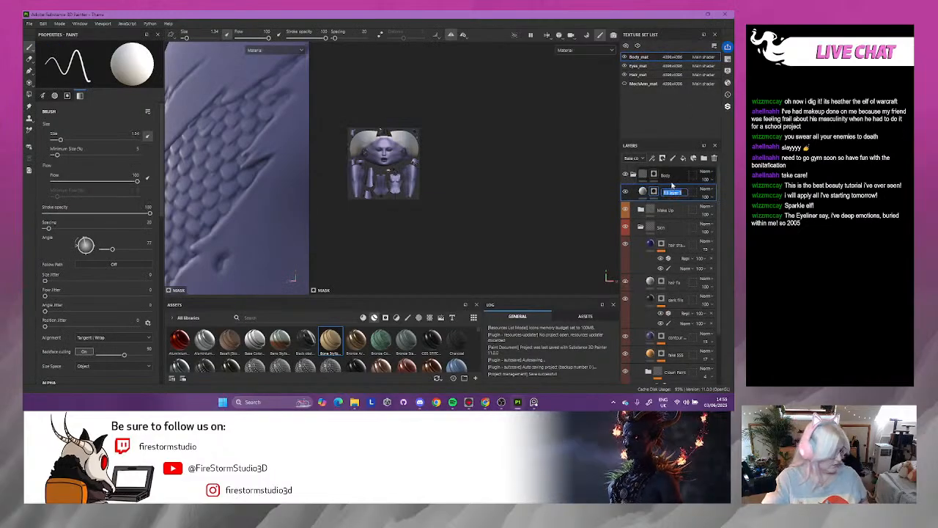
{"action": "type", "text": "les"}
{"action": "key", "text": "Return"}
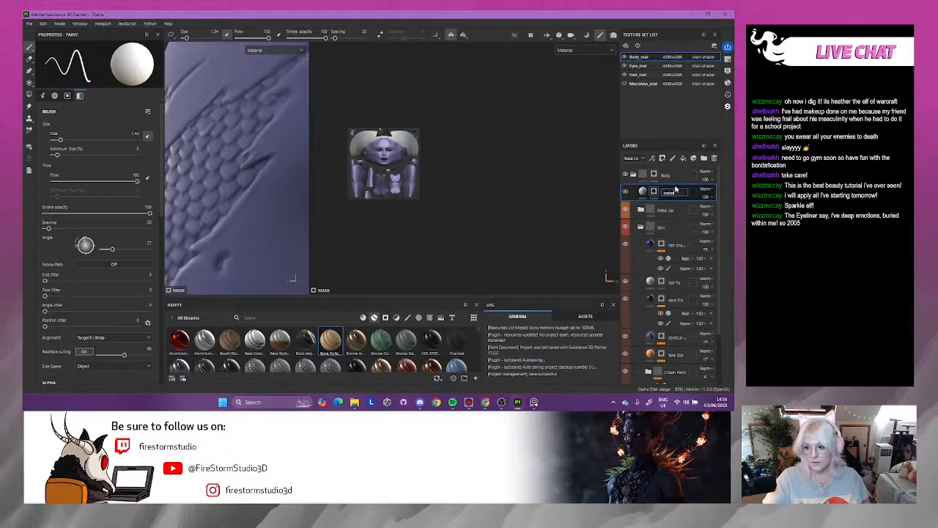
{"action": "right_click", "coordinate": [632, 194]}
{"action": "left_click", "coordinate": [624, 194]}
{"action": "right_click", "coordinate": [633, 195]}
{"action": "left_click", "coordinate": [663, 214]}
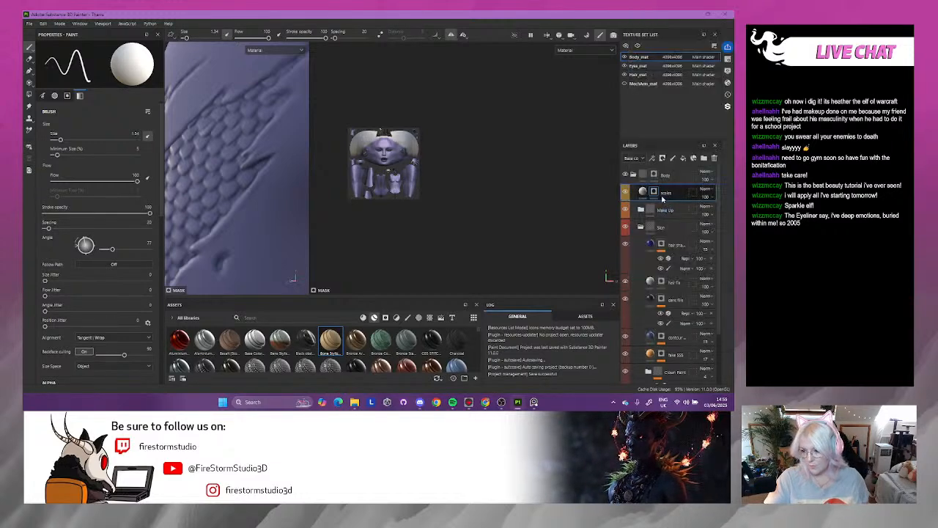
- Add a paint effect to the scales layer's black mask
{"action": "right_click", "coordinate": [657, 193]}
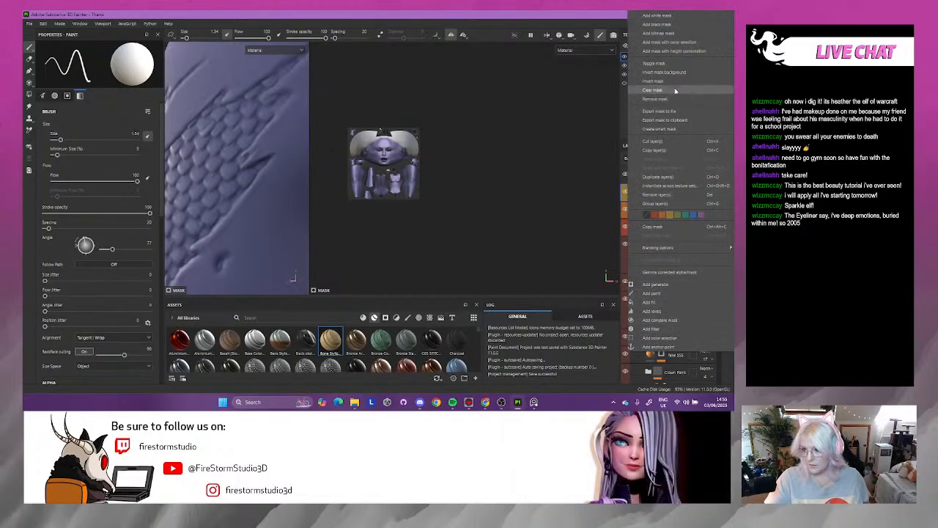
{"action": "left_click", "coordinate": [624, 127]}
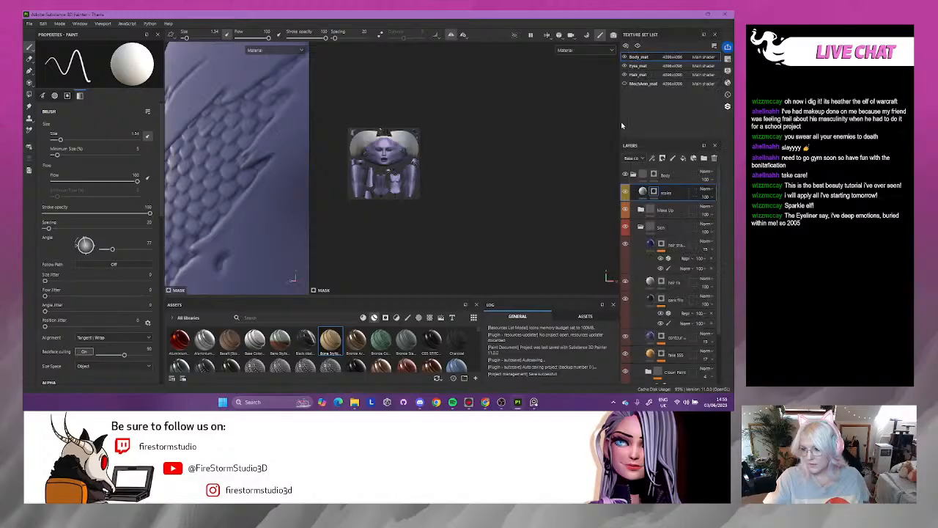
{"action": "right_click", "coordinate": [673, 196]}
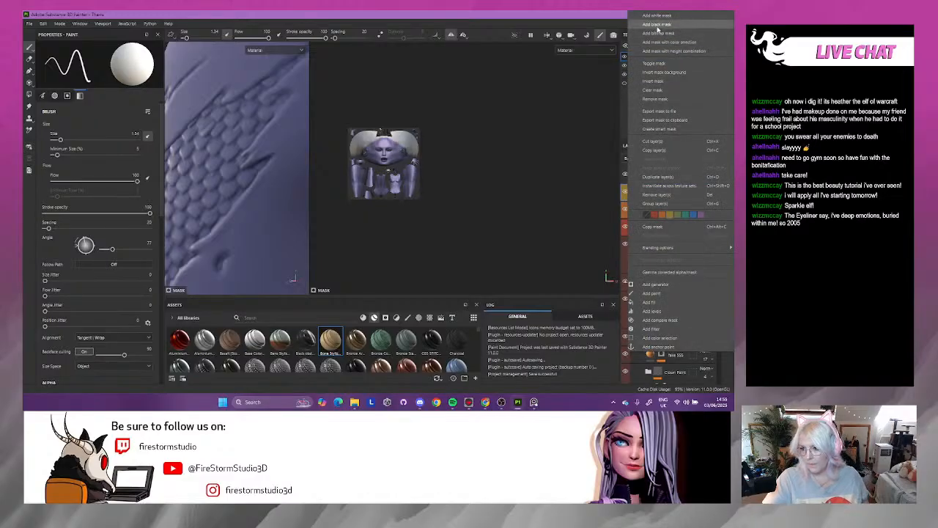
{"action": "left_click", "coordinate": [657, 25]}
{"action": "double_click", "coordinate": [664, 194]}
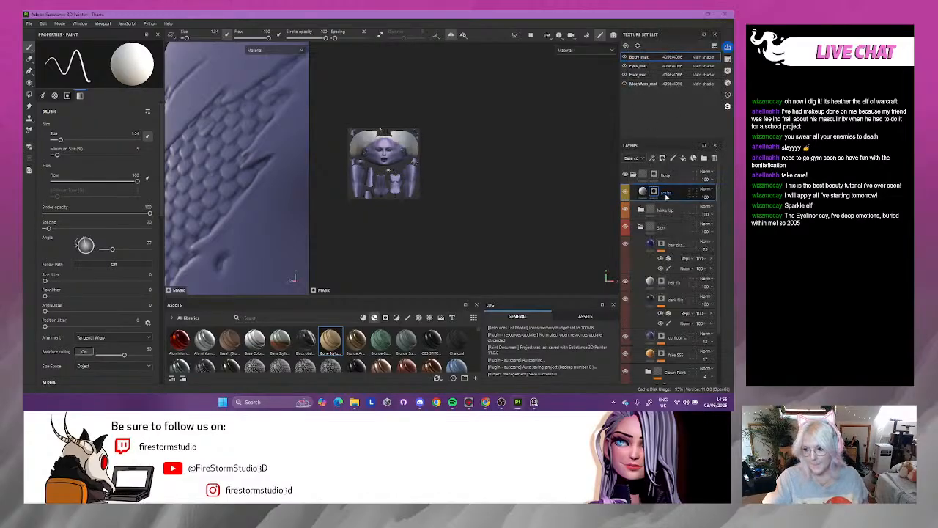
{"action": "right_click", "coordinate": [665, 195]}
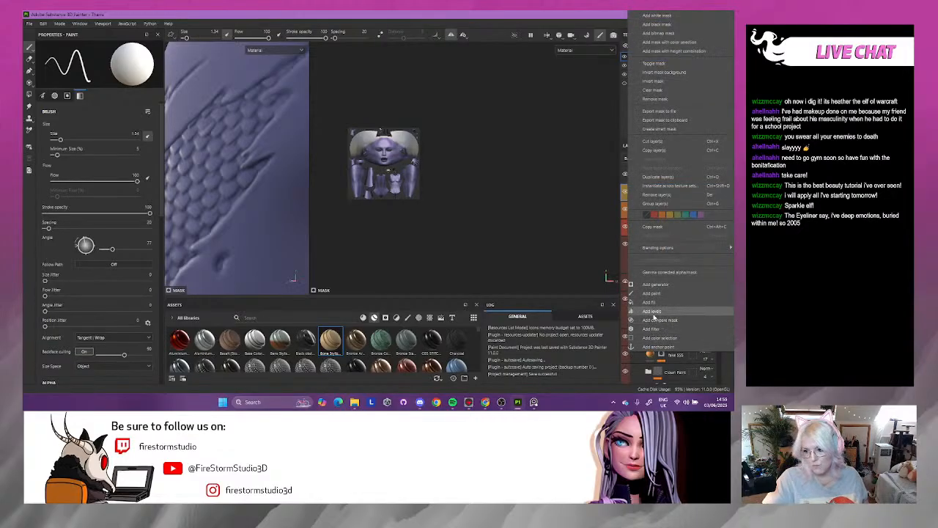
{"action": "left_click", "coordinate": [652, 293]}
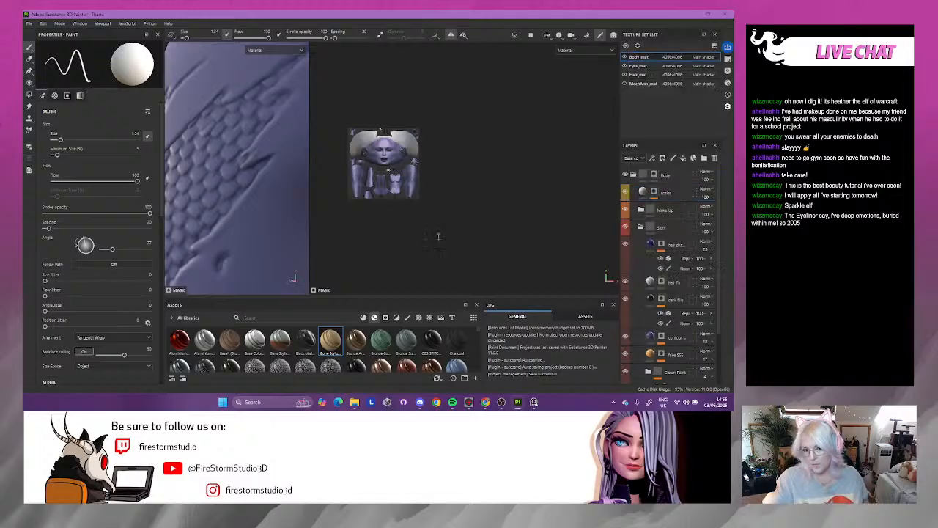
- Paint the scales mask along the front jagged edge and lower tip of the thigh's scale patch
{"action": "left_click_drag", "start_coordinate": [254, 185], "coordinate": [220, 174], "text": "alt"}
{"action": "scroll", "coordinate": [262, 177], "scroll_direction": "down", "scroll_amount": 3}
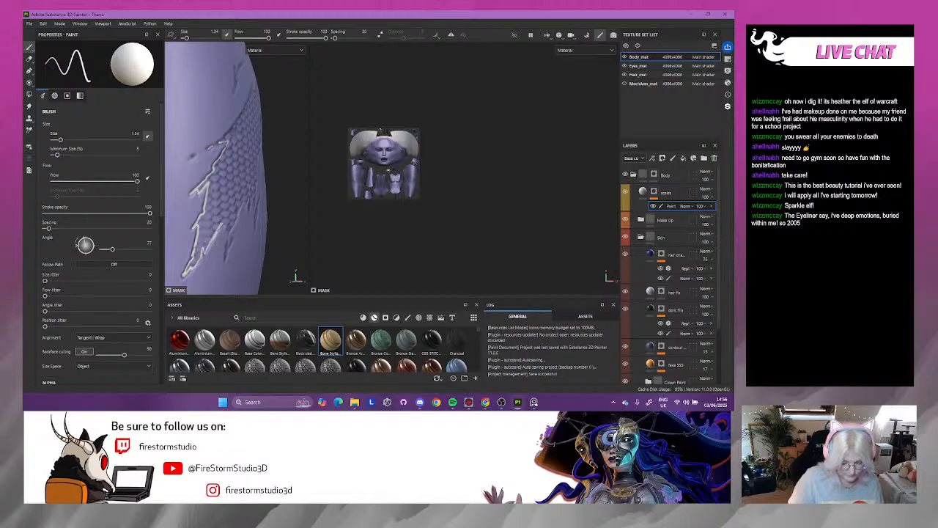
{"action": "left_click_drag", "start_coordinate": [206, 249], "coordinate": [216, 231]}
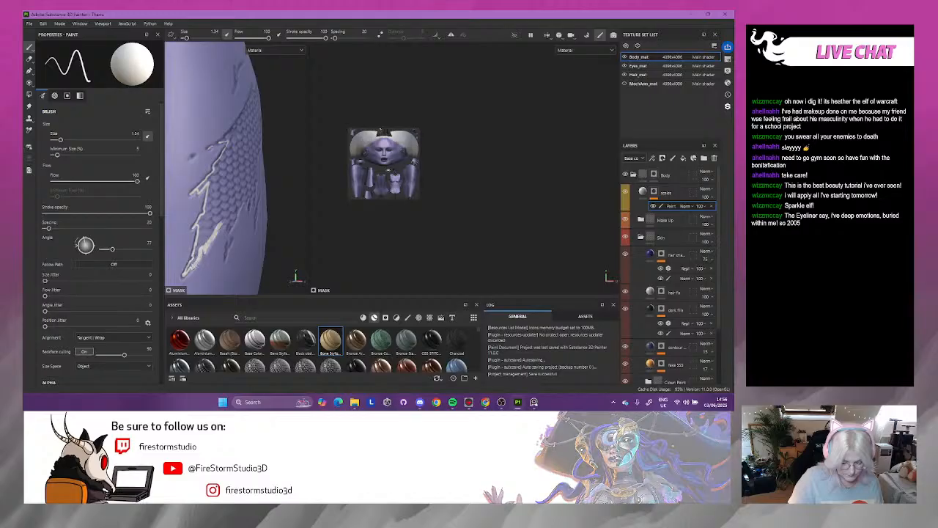
{"action": "left_click_drag", "start_coordinate": [276, 157], "coordinate": [229, 145], "text": "alt"}
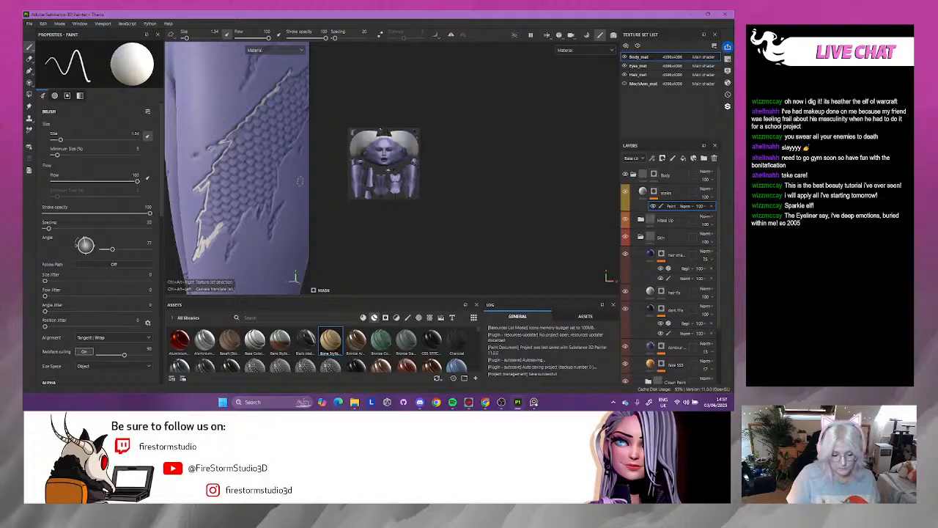
- Widen the 3D view and paint the scales mask over the small gouge above the thigh patch and along its rear jagged edge
{"action": "left_click_drag", "start_coordinate": [309, 204], "coordinate": [579, 200]}
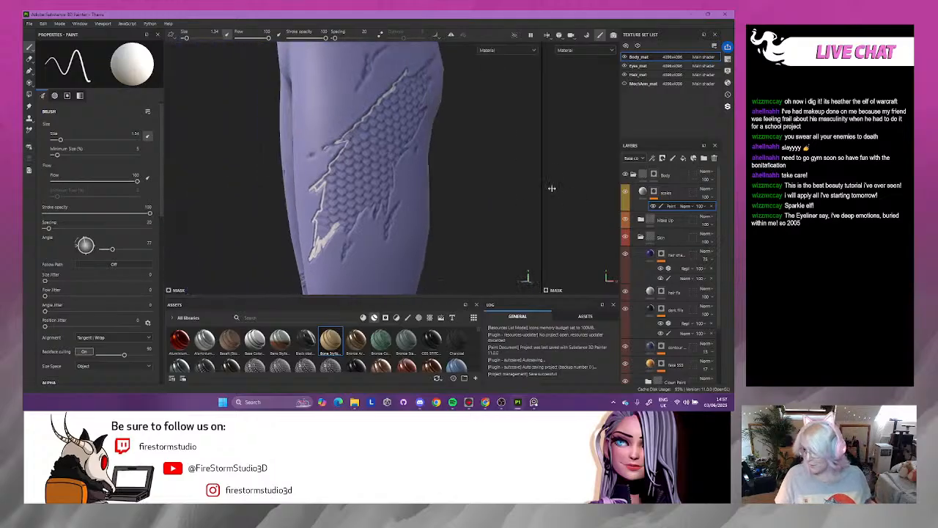
{"action": "mouse_move", "coordinate": [522, 159]}
{"action": "left_mouse_down", "text": "alt"}
{"action": "mouse_move", "coordinate": [496, 131]}
{"action": "mouse_move", "coordinate": [475, 172]}
{"action": "left_mouse_up", "text": "alt"}
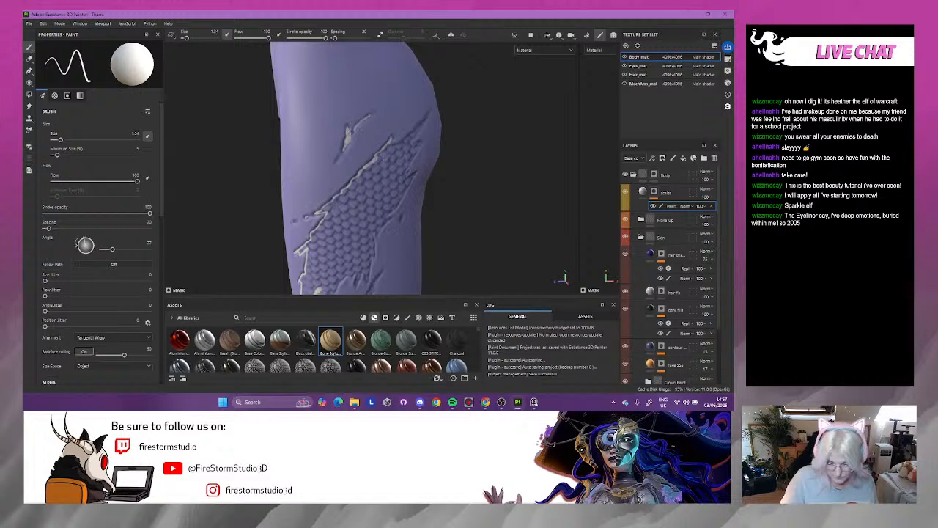
{"action": "left_click_drag", "start_coordinate": [338, 156], "coordinate": [335, 163]}
{"action": "left_click_drag", "start_coordinate": [494, 159], "coordinate": [438, 134], "text": "alt"}
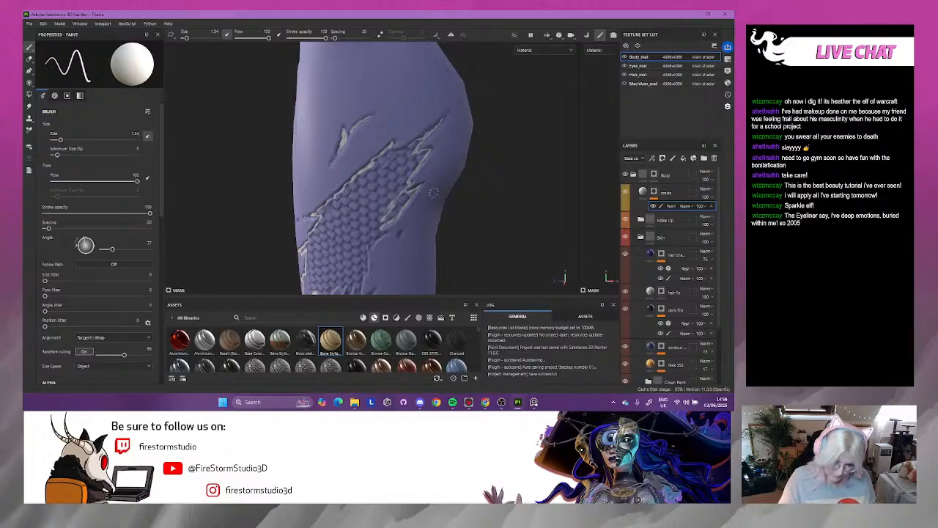
{"action": "left_click_drag", "start_coordinate": [413, 198], "coordinate": [385, 211], "text": "alt"}
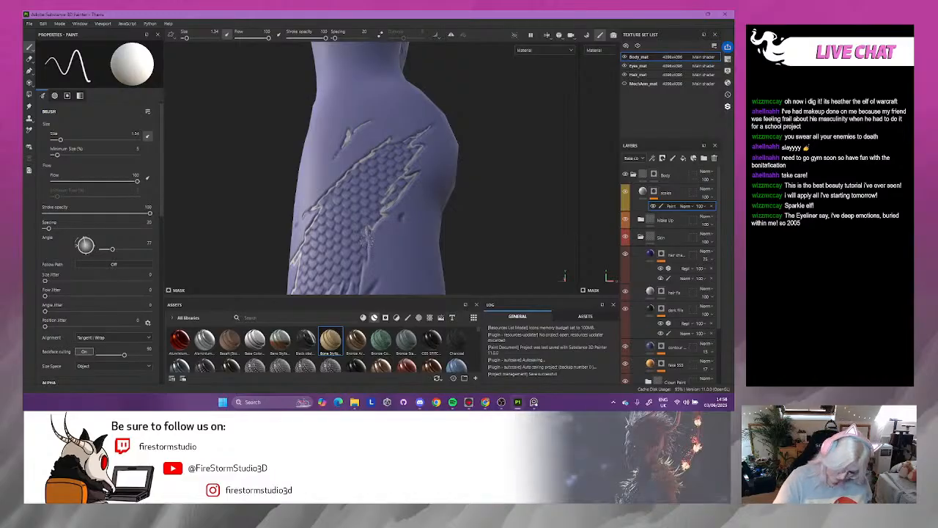
{"action": "mouse_move", "coordinate": [487, 201]}
{"action": "left_mouse_down", "text": "alt"}
{"action": "mouse_move", "coordinate": [492, 217]}
{"action": "mouse_move", "coordinate": [477, 220]}
{"action": "left_mouse_up", "text": "alt"}
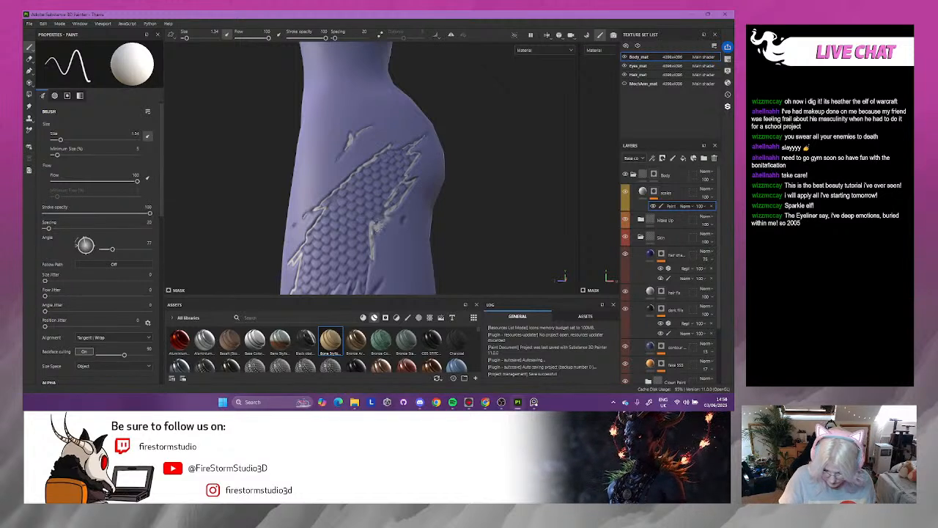
- Fill in the scales mask across the interior of the thigh's scale patch, from the upper end down toward the lower tip
{"action": "left_click_drag", "start_coordinate": [373, 222], "coordinate": [411, 181]}
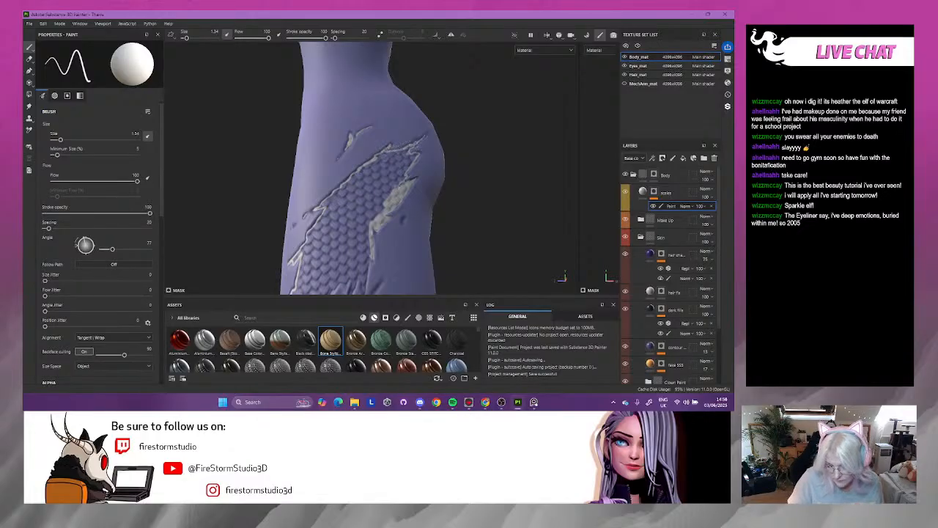
{"action": "left_click_drag", "start_coordinate": [390, 151], "coordinate": [380, 155]}
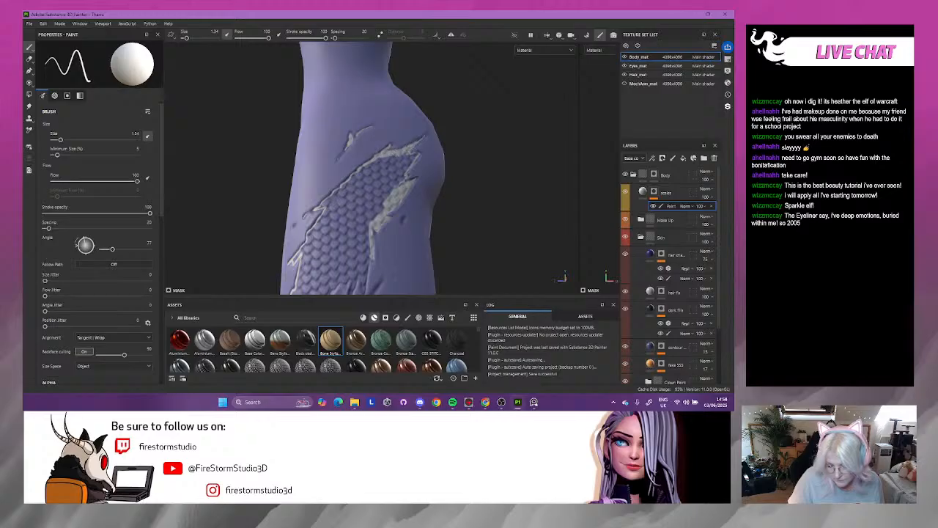
{"action": "mouse_move", "coordinate": [416, 155]}
{"action": "left_mouse_down"}
{"action": "mouse_move", "coordinate": [340, 243]}
{"action": "mouse_move", "coordinate": [343, 191]}
{"action": "mouse_move", "coordinate": [377, 160]}
{"action": "mouse_move", "coordinate": [357, 172]}
{"action": "left_mouse_up"}
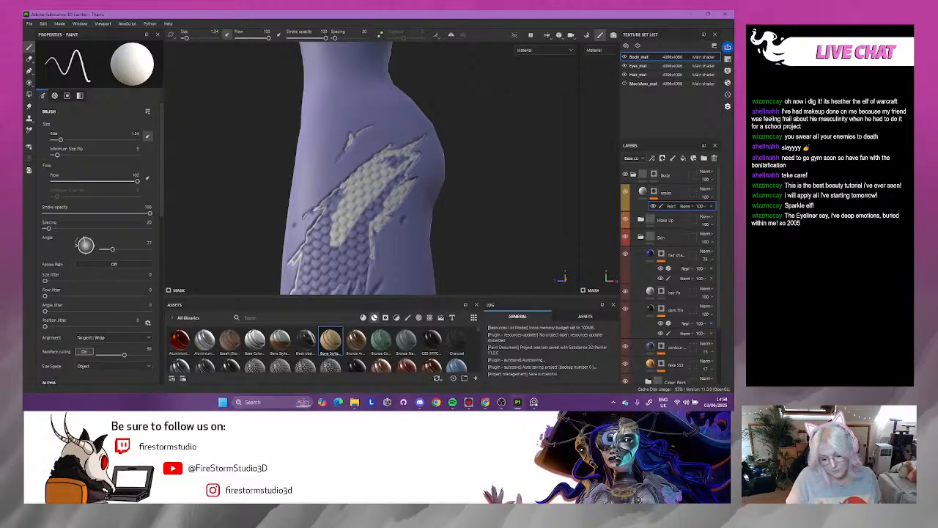
{"action": "mouse_move", "coordinate": [338, 191]}
{"action": "left_mouse_down"}
{"action": "mouse_move", "coordinate": [316, 223]}
{"action": "mouse_move", "coordinate": [339, 198]}
{"action": "mouse_move", "coordinate": [320, 229]}
{"action": "mouse_move", "coordinate": [329, 226]}
{"action": "mouse_move", "coordinate": [324, 249]}
{"action": "mouse_move", "coordinate": [361, 214]}
{"action": "mouse_move", "coordinate": [345, 235]}
{"action": "mouse_move", "coordinate": [358, 239]}
{"action": "mouse_move", "coordinate": [377, 219]}
{"action": "mouse_move", "coordinate": [387, 229]}
{"action": "left_mouse_up"}
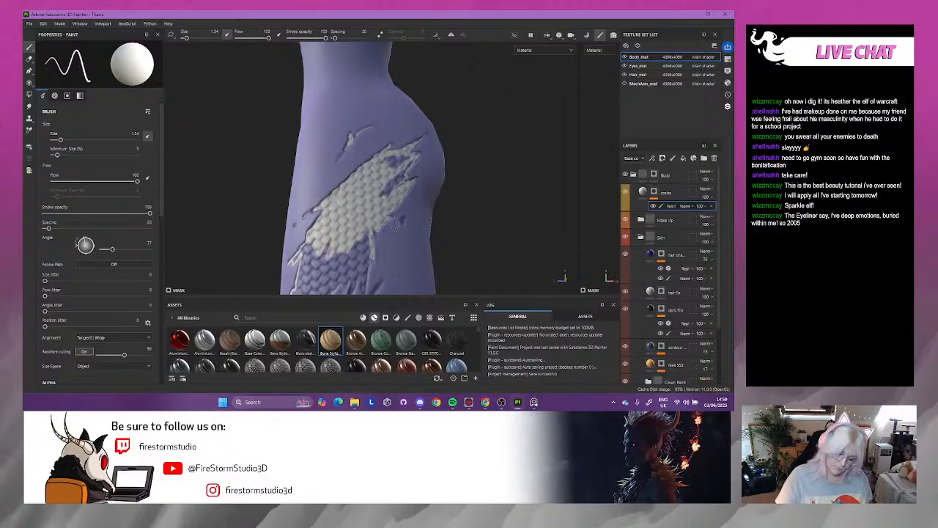
{"action": "middle_click_drag", "start_coordinate": [467, 235], "coordinate": [486, 94], "text": "alt"}
{"action": "mouse_move", "coordinate": [407, 110]}
{"action": "left_mouse_down"}
{"action": "mouse_move", "coordinate": [384, 132]}
{"action": "mouse_move", "coordinate": [343, 147]}
{"action": "mouse_move", "coordinate": [335, 176]}
{"action": "mouse_move", "coordinate": [361, 174]}
{"action": "mouse_move", "coordinate": [367, 156]}
{"action": "left_mouse_up"}
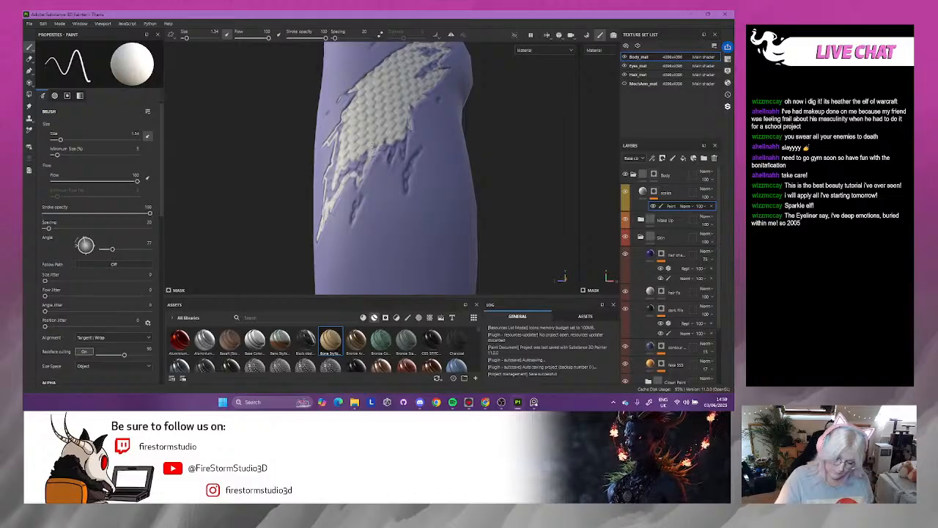
- Refine the patch's lower edges, alternating painting and erasing, and mask the detached lower slivers and the gaps at its upper rear end
{"action": "mouse_move", "coordinate": [486, 127]}
{"action": "left_mouse_down", "text": "alt"}
{"action": "mouse_move", "coordinate": [525, 153]}
{"action": "mouse_move", "coordinate": [478, 159]}
{"action": "left_mouse_up", "text": "alt"}
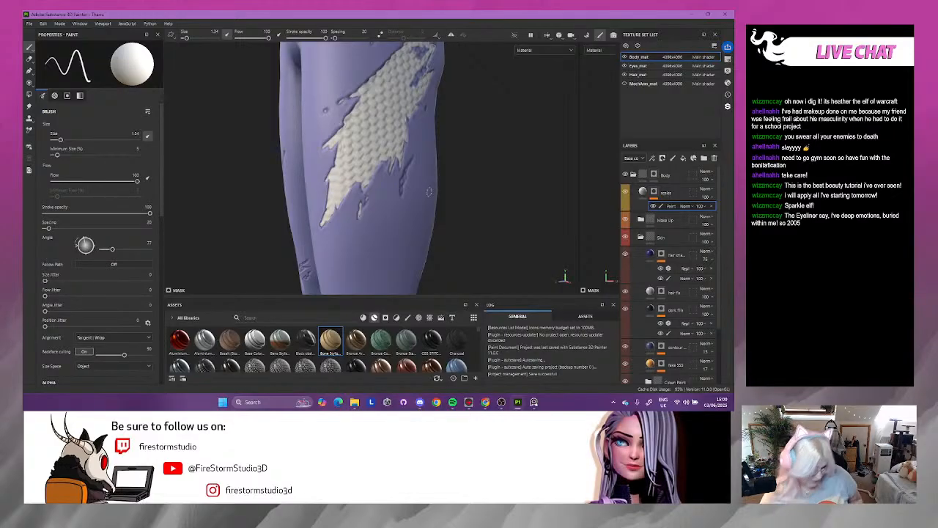
{"action": "key", "text": "x"}
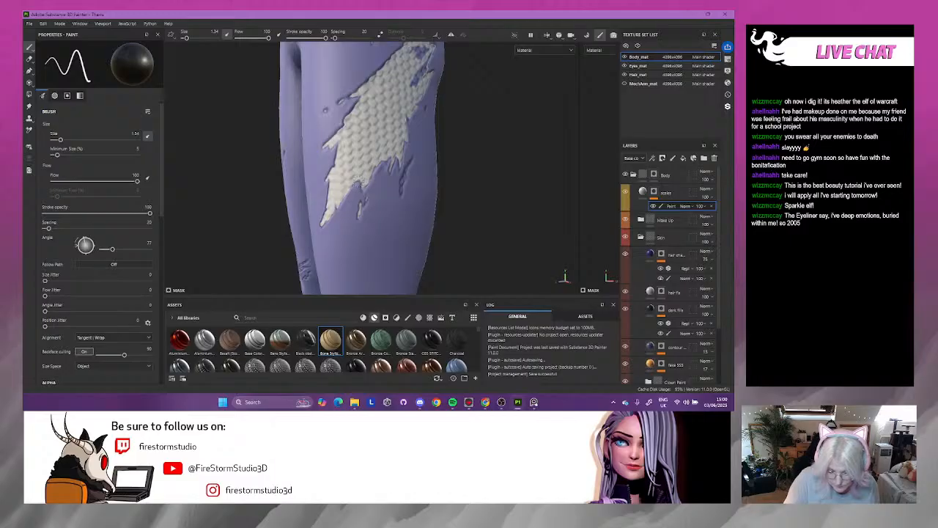
{"action": "key", "text": "x"}
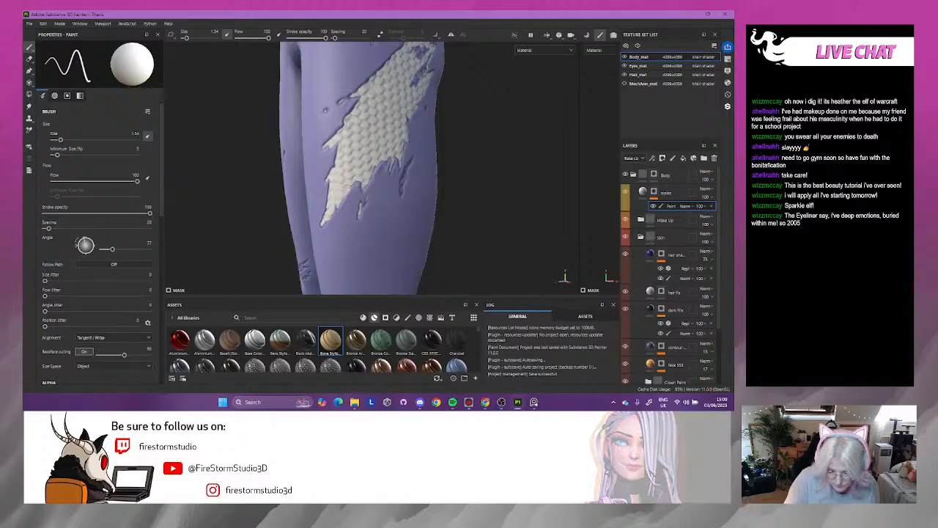
{"action": "key", "text": "x"}
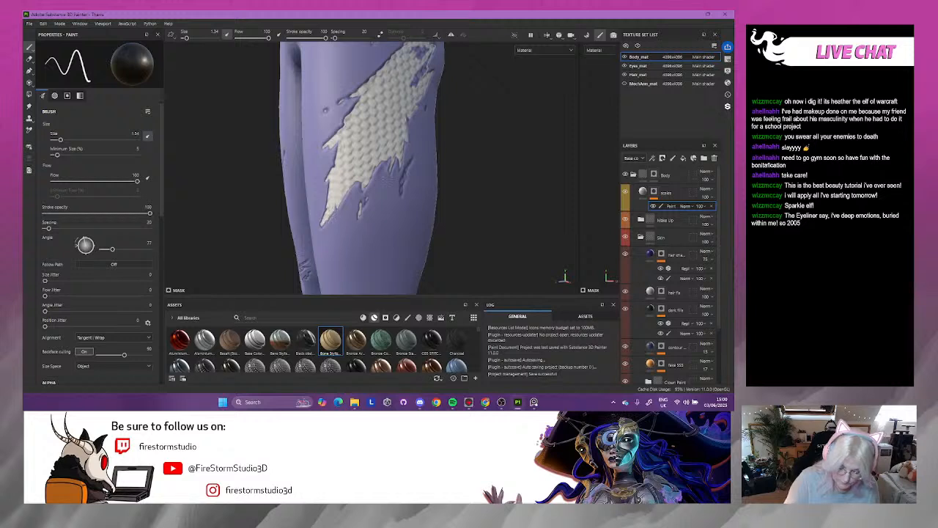
{"action": "left_click_drag", "start_coordinate": [509, 181], "coordinate": [412, 173], "text": "alt"}
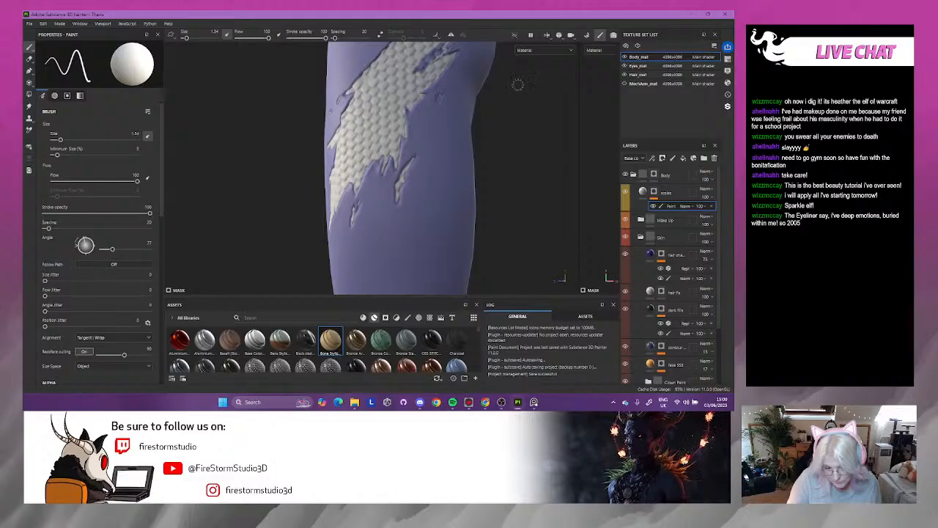
{"action": "left_click_drag", "start_coordinate": [518, 97], "coordinate": [515, 117], "text": "alt"}
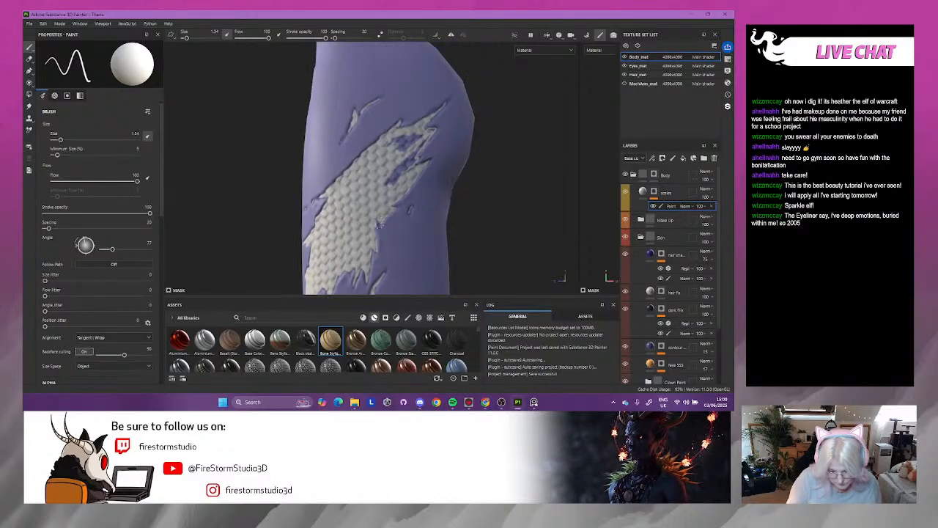
{"action": "key", "text": "x"}
{"action": "key", "text": "x"}
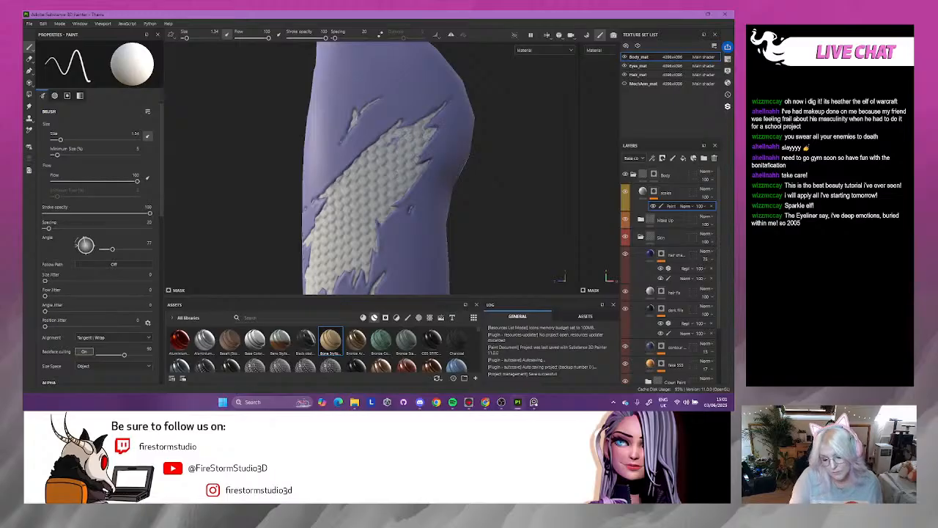
- Touch up the scales mask at the patch's pointed upper rear tip and undo the stray dab on the hip
{"action": "left_click_drag", "start_coordinate": [541, 138], "coordinate": [528, 191], "text": "alt"}
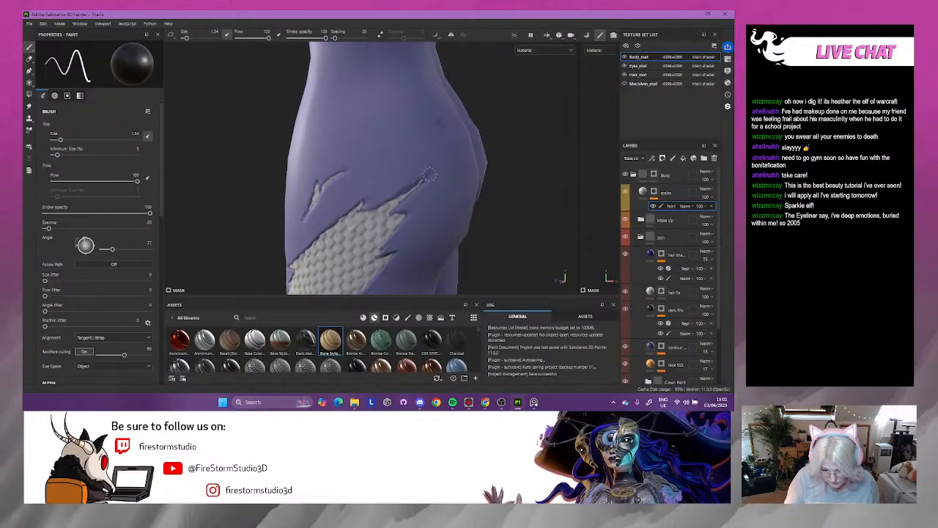
{"action": "left_click_drag", "start_coordinate": [536, 148], "coordinate": [413, 140], "text": "alt"}
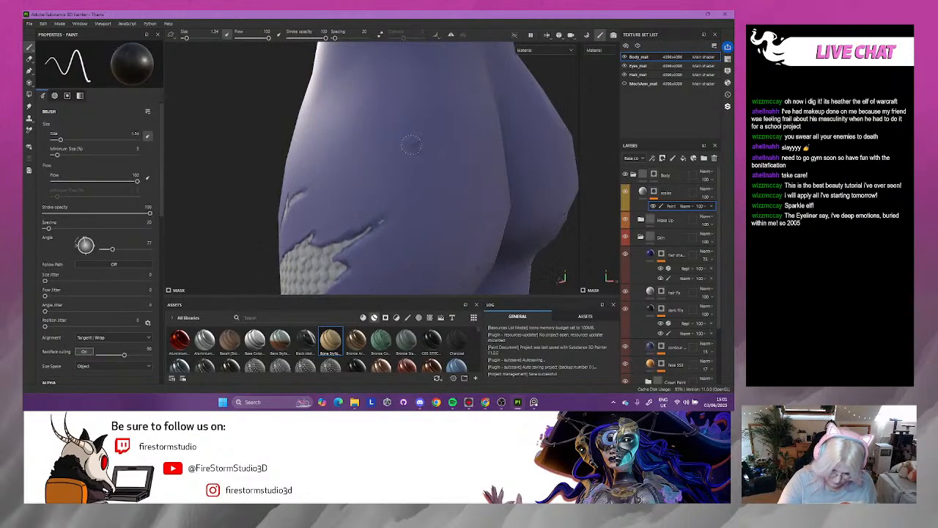
{"action": "left_click", "coordinate": [411, 143]}
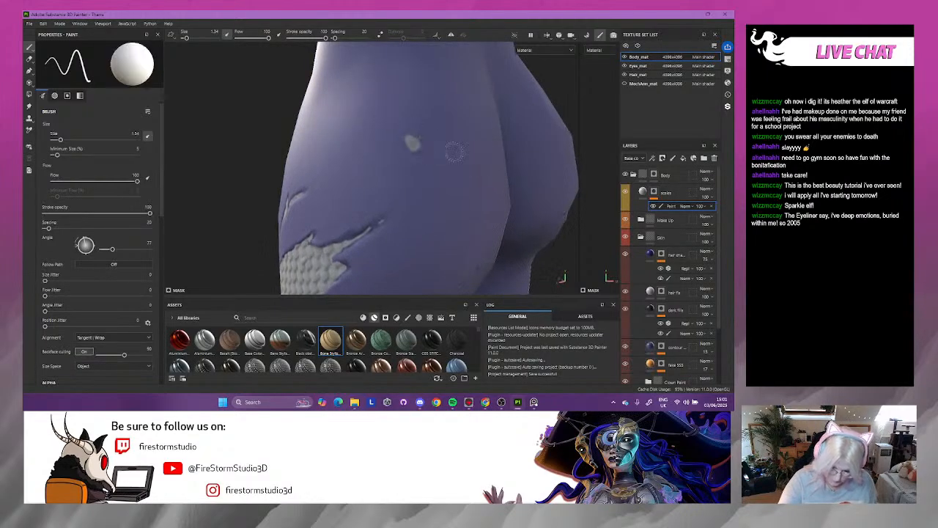
{"action": "key", "text": "ctrl+z"}
- Paint the scales mask over the jagged spikes along the inner edge of the other leg's scale patch
{"action": "mouse_move", "coordinate": [574, 254]}
{"action": "left_mouse_down", "text": "alt"}
{"action": "mouse_move", "coordinate": [550, 233]}
{"action": "mouse_move", "coordinate": [366, 212]}
{"action": "mouse_move", "coordinate": [212, 174]}
{"action": "mouse_move", "coordinate": [182, 13]}
{"action": "left_mouse_up", "text": "alt"}
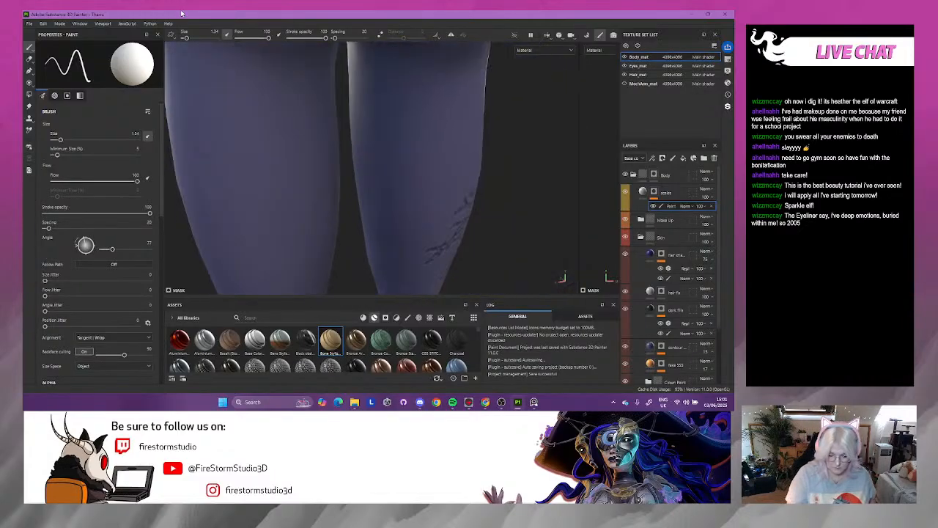
{"action": "middle_click_drag", "start_coordinate": [530, 228], "coordinate": [522, 119], "text": "alt"}
{"action": "right_click_drag", "start_coordinate": [521, 119], "coordinate": [480, 113], "text": "alt"}
{"action": "left_click_drag", "start_coordinate": [479, 113], "coordinate": [467, 128], "text": "alt"}
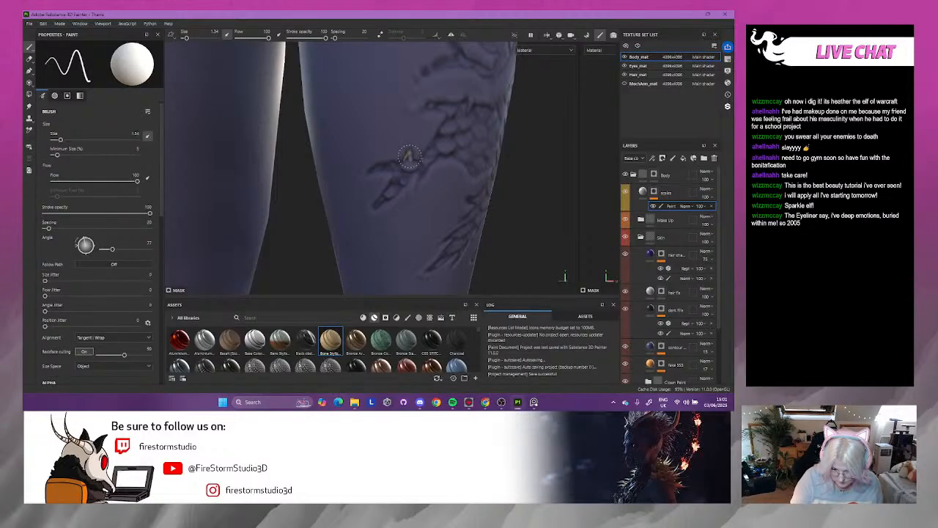
{"action": "mouse_move", "coordinate": [409, 156]}
{"action": "left_mouse_down"}
{"action": "mouse_move", "coordinate": [379, 169]}
{"action": "mouse_move", "coordinate": [387, 187]}
{"action": "mouse_move", "coordinate": [376, 209]}
{"action": "mouse_move", "coordinate": [414, 169]}
{"action": "mouse_move", "coordinate": [389, 168]}
{"action": "mouse_move", "coordinate": [388, 192]}
{"action": "mouse_move", "coordinate": [417, 155]}
{"action": "mouse_move", "coordinate": [382, 165]}
{"action": "mouse_move", "coordinate": [393, 173]}
{"action": "left_mouse_up"}
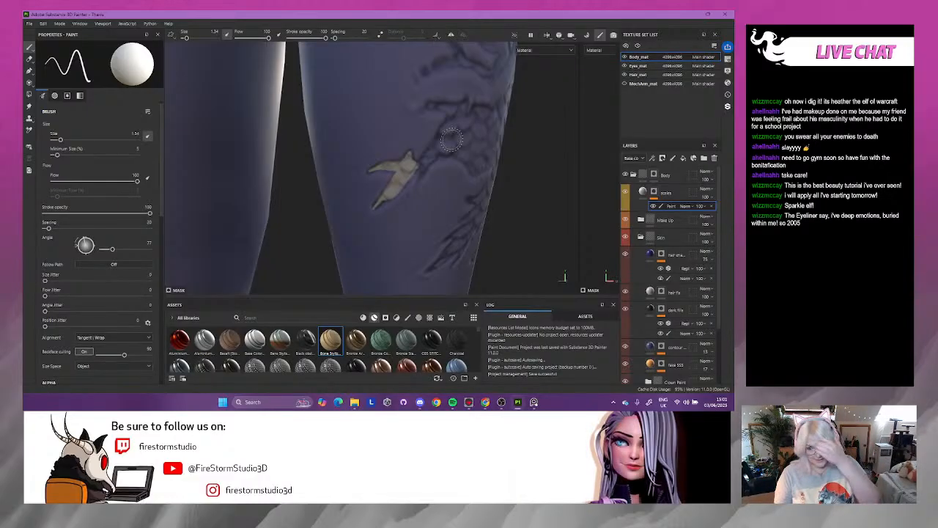
{"action": "left_click_drag", "start_coordinate": [381, 201], "coordinate": [396, 192]}
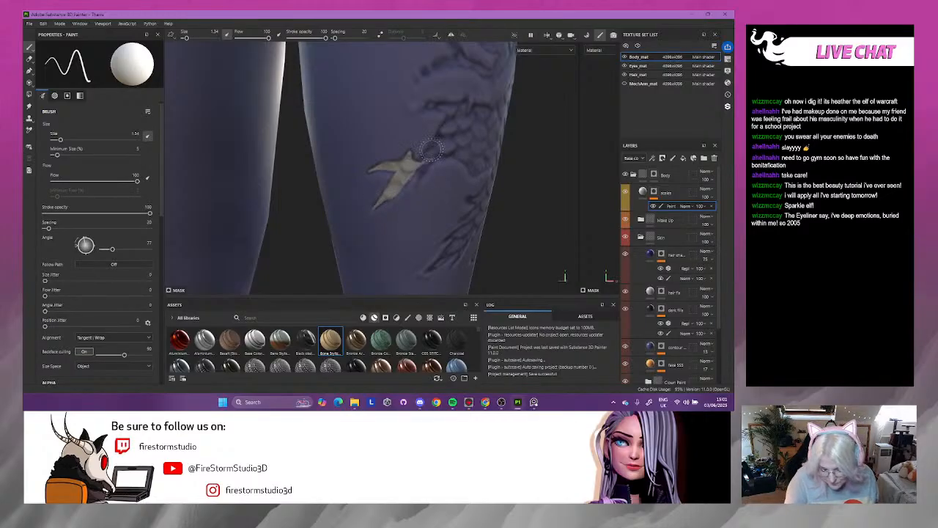
{"action": "mouse_move", "coordinate": [445, 123]}
{"action": "left_mouse_down"}
{"action": "mouse_move", "coordinate": [420, 163]}
{"action": "mouse_move", "coordinate": [442, 129]}
{"action": "left_mouse_up"}
{"action": "mouse_move", "coordinate": [530, 176]}
{"action": "left_mouse_down", "text": "alt"}
{"action": "mouse_move", "coordinate": [501, 155]}
{"action": "mouse_move", "coordinate": [549, 174]}
{"action": "left_mouse_up", "text": "alt"}
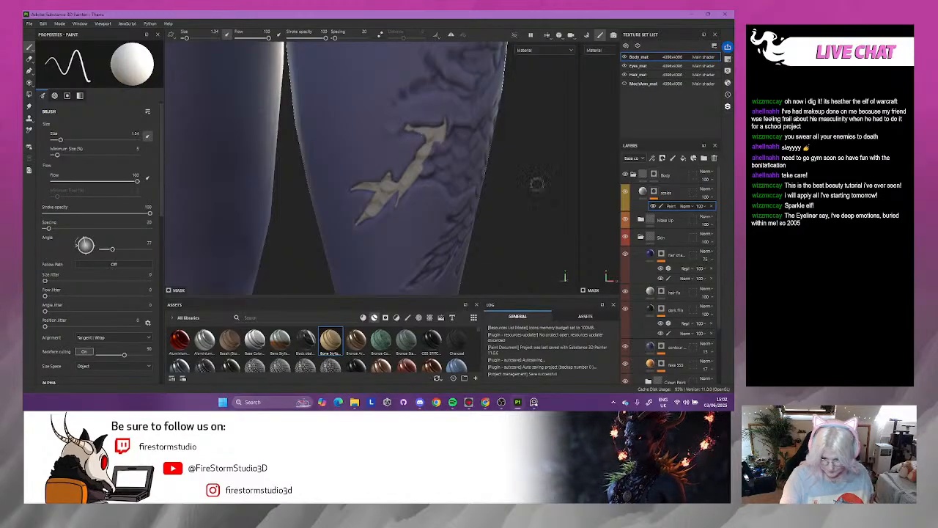
- Outline the lower jagged border of the other leg's scale patch in the scales mask, down to its bottom point
{"action": "left_click_drag", "start_coordinate": [520, 176], "coordinate": [511, 166], "text": "alt"}
{"action": "mouse_move", "coordinate": [321, 71]}
{"action": "left_mouse_down"}
{"action": "mouse_move", "coordinate": [276, 140]}
{"action": "mouse_move", "coordinate": [279, 161]}
{"action": "mouse_move", "coordinate": [335, 176]}
{"action": "mouse_move", "coordinate": [349, 195]}
{"action": "mouse_move", "coordinate": [424, 170]}
{"action": "mouse_move", "coordinate": [357, 241]}
{"action": "left_mouse_up"}
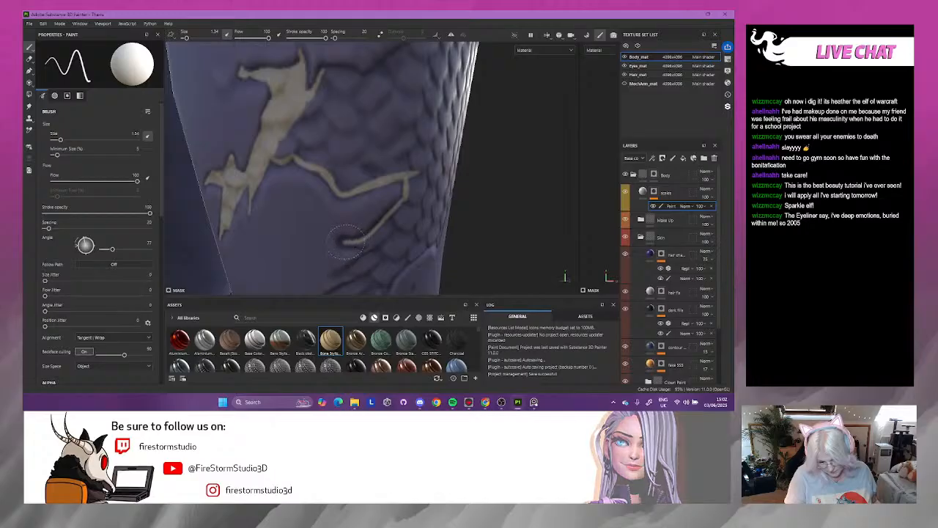
{"action": "mouse_move", "coordinate": [481, 250]}
{"action": "left_mouse_down", "text": "alt"}
{"action": "mouse_move", "coordinate": [494, 118]}
{"action": "mouse_move", "coordinate": [496, 210]}
{"action": "mouse_move", "coordinate": [486, 147]}
{"action": "left_mouse_up", "text": "alt"}
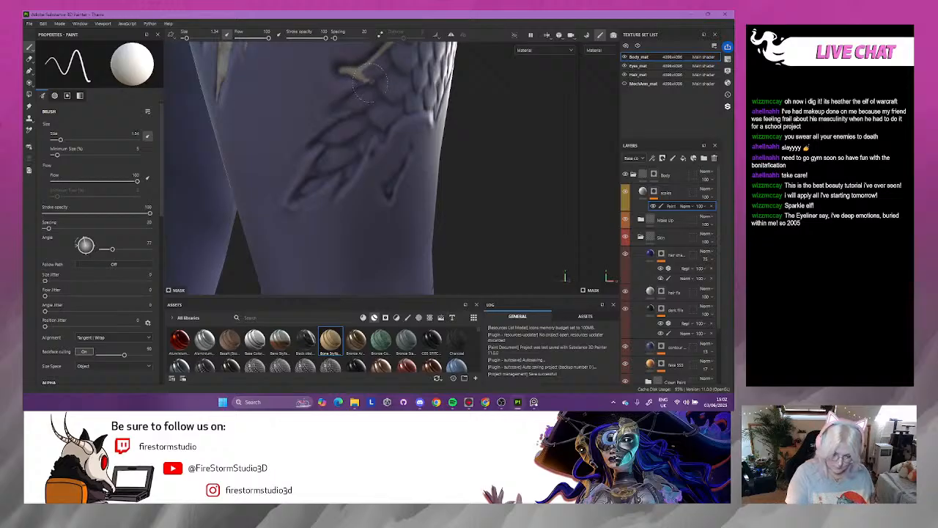
{"action": "mouse_move", "coordinate": [353, 95]}
{"action": "left_mouse_down"}
{"action": "mouse_move", "coordinate": [336, 109]}
{"action": "mouse_move", "coordinate": [353, 118]}
{"action": "mouse_move", "coordinate": [328, 134]}
{"action": "left_mouse_up"}
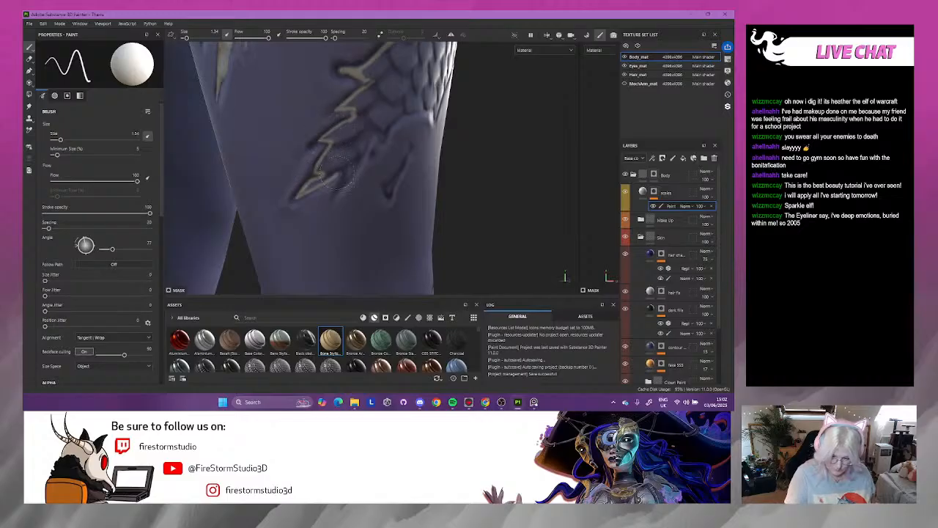
- Fill in the scales mask over the individual scales at the lower tip of the other leg's patch
{"action": "left_click_drag", "start_coordinate": [355, 156], "coordinate": [304, 193]}
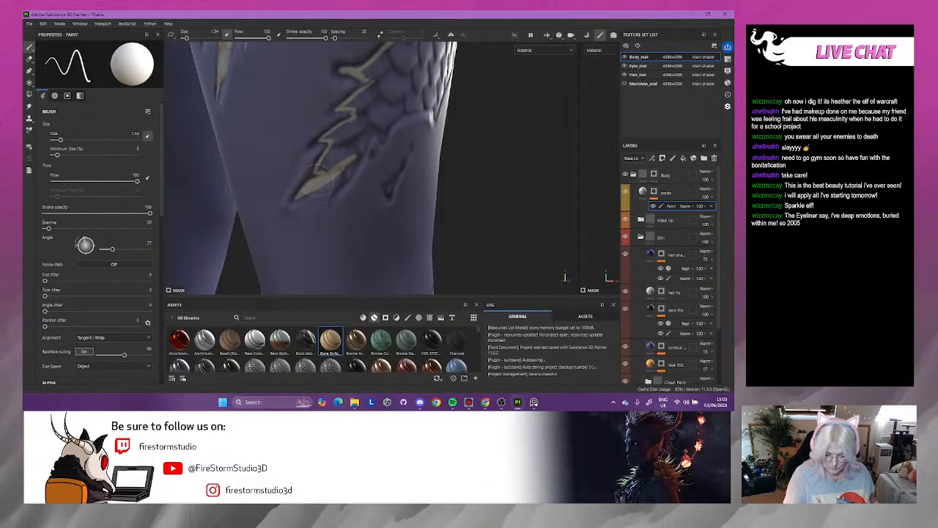
{"action": "mouse_move", "coordinate": [336, 150]}
{"action": "left_mouse_down"}
{"action": "mouse_move", "coordinate": [322, 166]}
{"action": "mouse_move", "coordinate": [353, 151]}
{"action": "mouse_move", "coordinate": [341, 132]}
{"action": "left_mouse_up"}
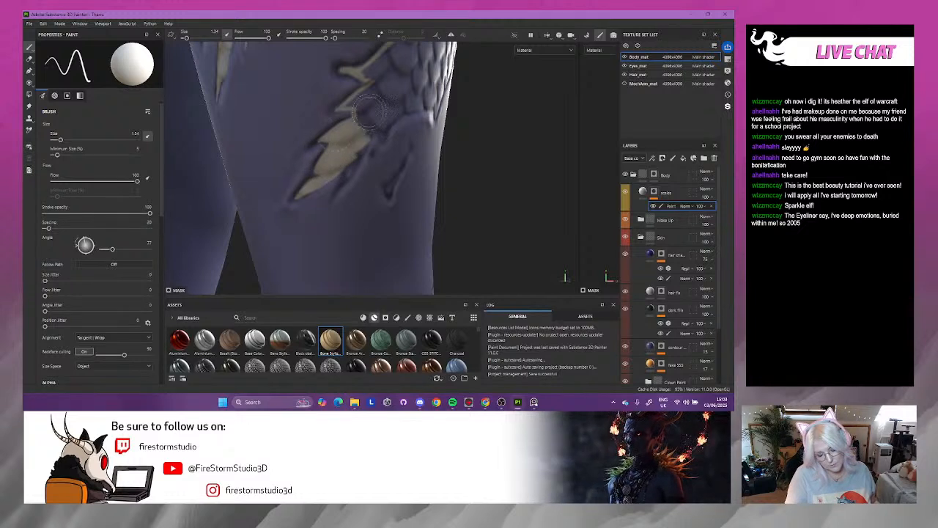
{"action": "mouse_move", "coordinate": [516, 132]}
{"action": "left_mouse_down", "text": "alt"}
{"action": "mouse_move", "coordinate": [493, 123]}
{"action": "mouse_move", "coordinate": [523, 137]}
{"action": "left_mouse_up", "text": "alt"}
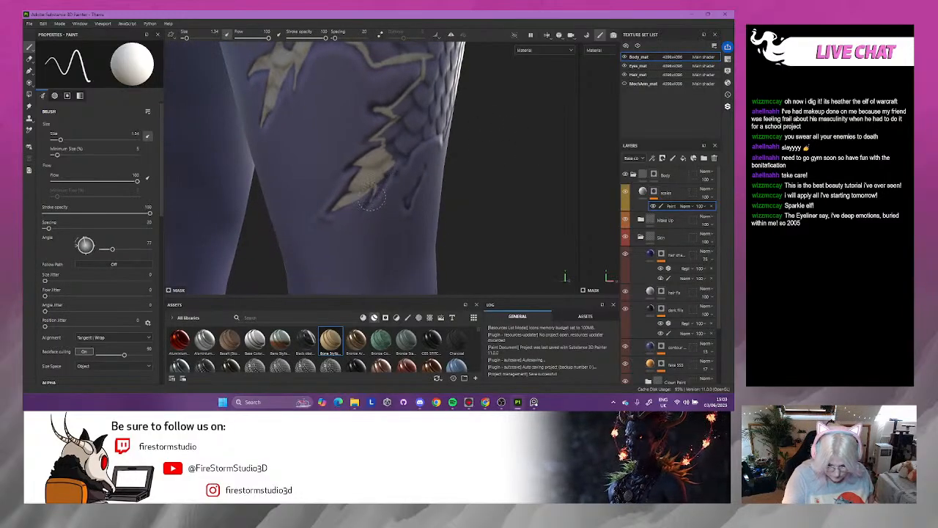
{"action": "mouse_move", "coordinate": [389, 174]}
{"action": "left_mouse_down"}
{"action": "mouse_move", "coordinate": [400, 153]}
{"action": "mouse_move", "coordinate": [390, 170]}
{"action": "mouse_move", "coordinate": [389, 160]}
{"action": "left_mouse_up"}
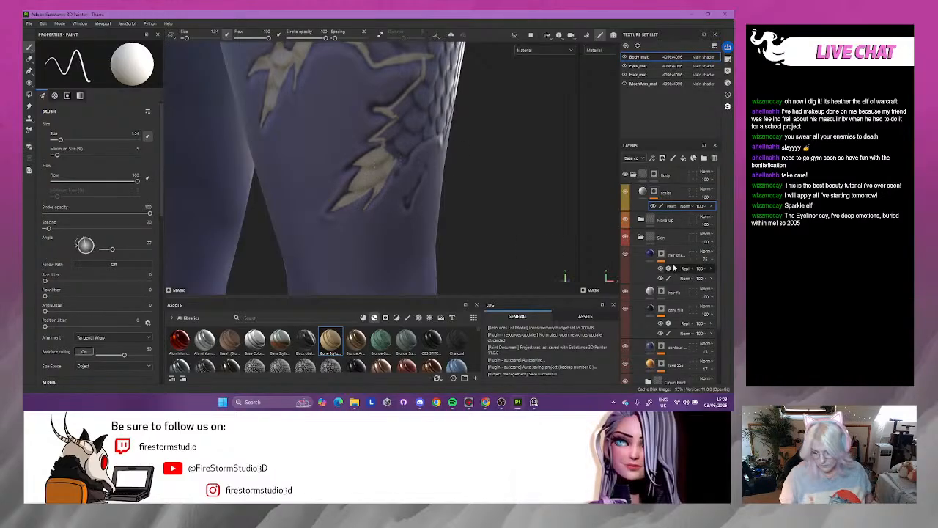
- Set the scales fill layer's base color to a medium purple
{"action": "left_click", "coordinate": [642, 193]}
{"action": "left_click", "coordinate": [139, 214]}
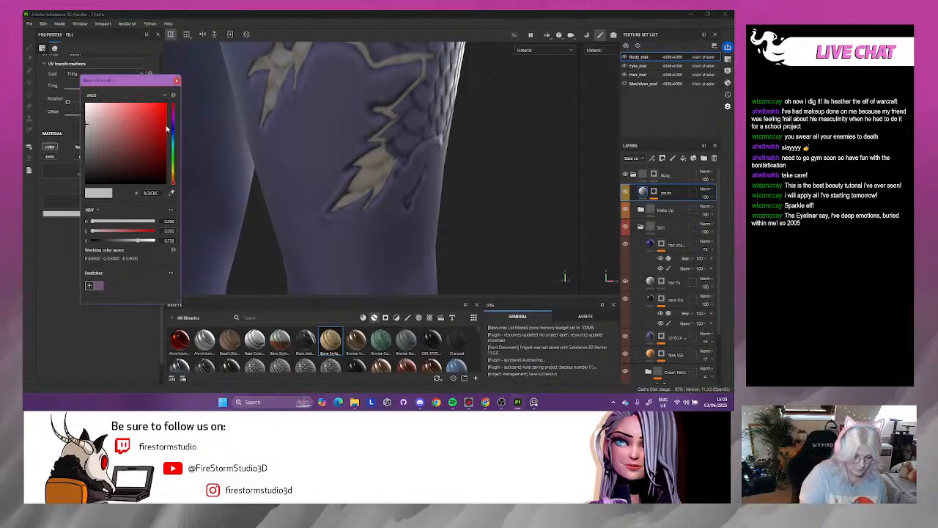
{"action": "left_click", "coordinate": [172, 126]}
{"action": "left_click", "coordinate": [116, 118]}
{"action": "left_click", "coordinate": [129, 123]}
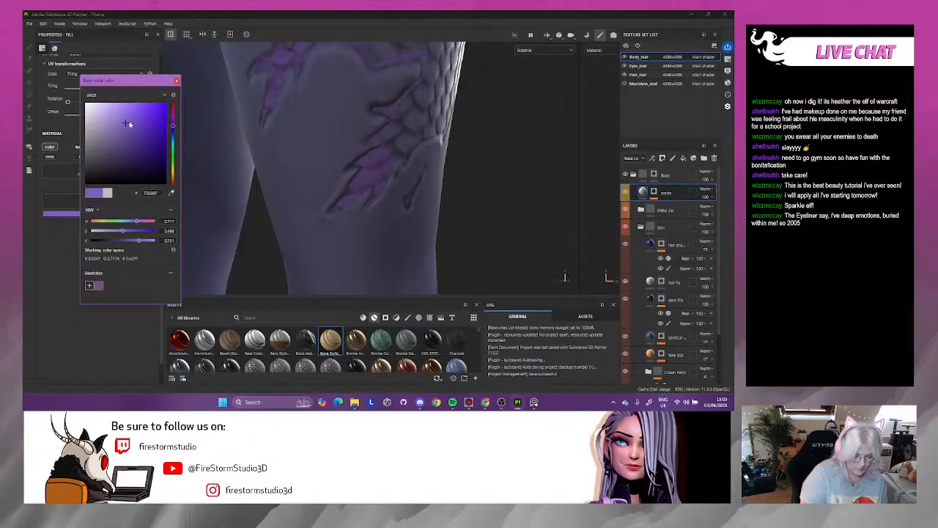
{"action": "left_click", "coordinate": [177, 82]}
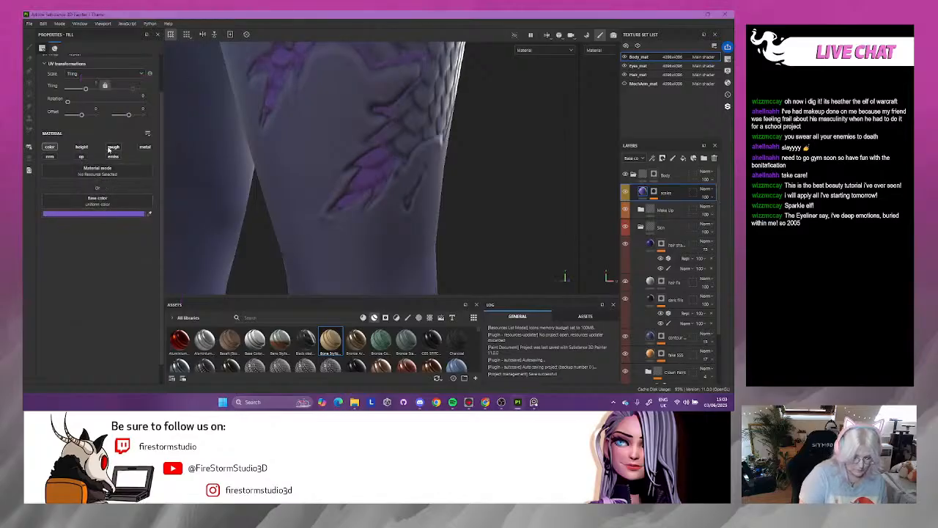
- Enable the scales fill layer's roughness and metallic channels, with roughness about 0.12 and metallic about 0.73
{"action": "left_click", "coordinate": [114, 147]}
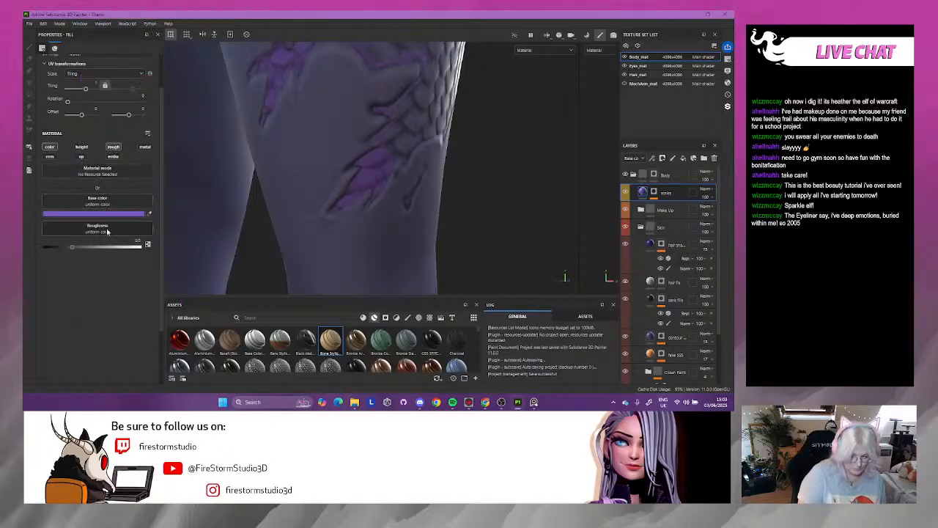
{"action": "left_click", "coordinate": [53, 247]}
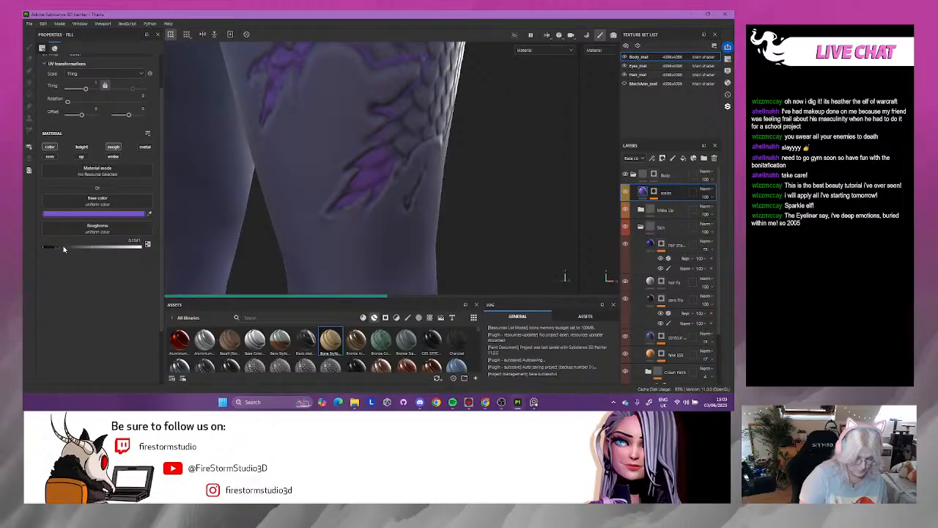
{"action": "left_click", "coordinate": [144, 147]}
{"action": "left_click", "coordinate": [114, 280]}
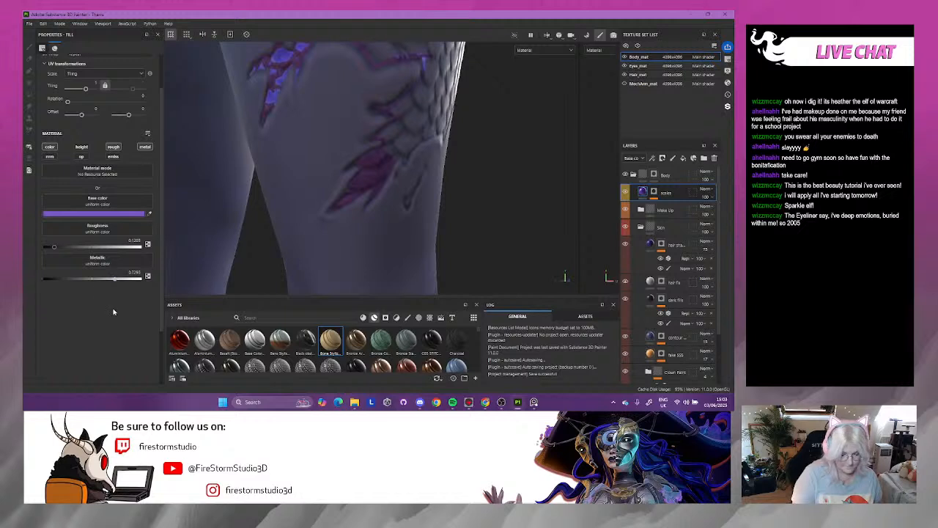
{"action": "mouse_move", "coordinate": [477, 192]}
{"action": "left_mouse_down", "text": "alt"}
{"action": "mouse_move", "coordinate": [499, 188]}
{"action": "mouse_move", "coordinate": [478, 176]}
{"action": "left_mouse_up", "text": "alt"}
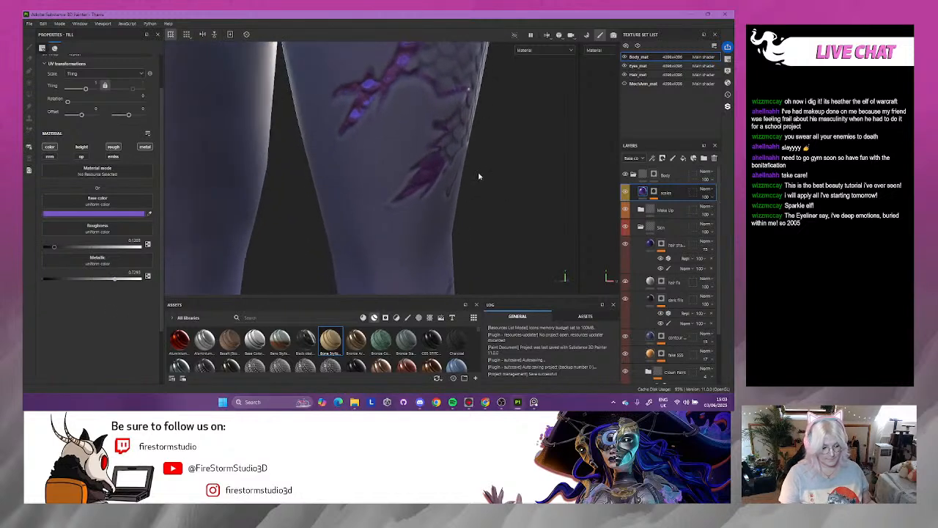
- Set the scales layer's roughness to about 0.31 and enable its emissive channel
{"action": "left_click", "coordinate": [114, 147]}
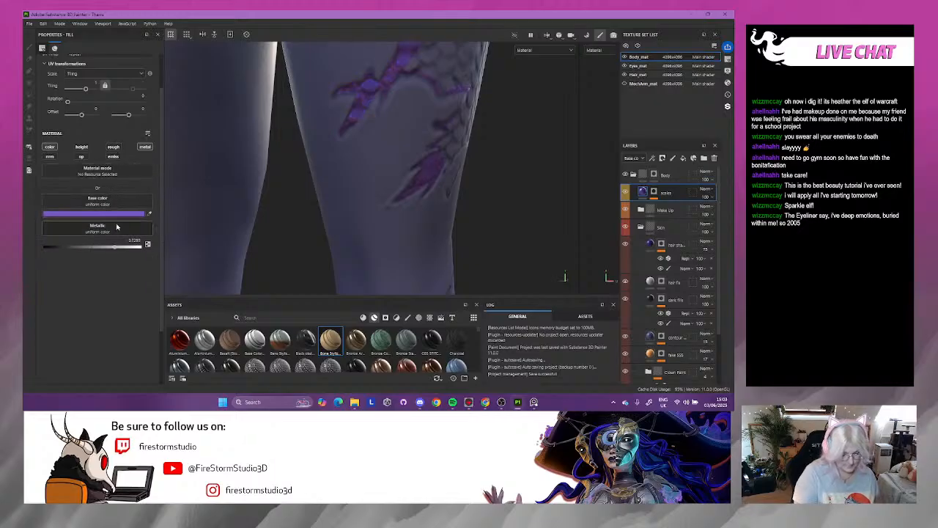
{"action": "left_click", "coordinate": [115, 148]}
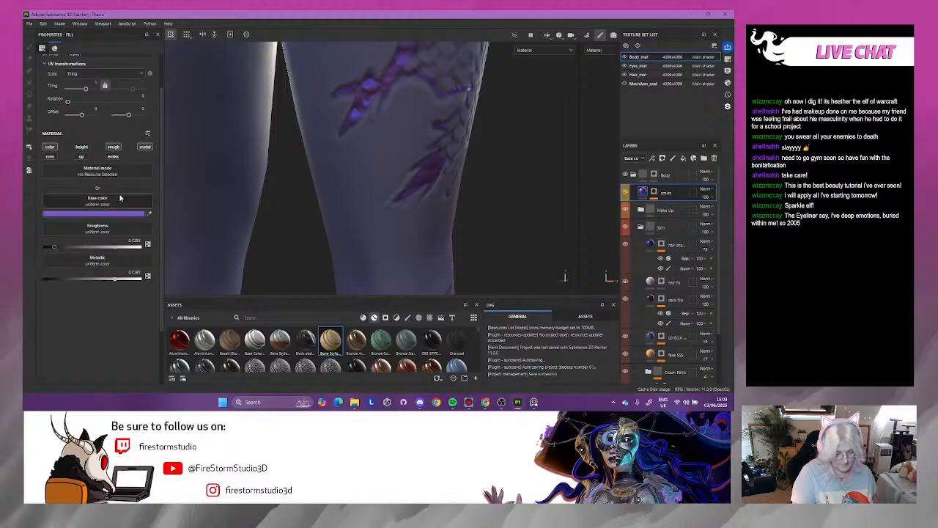
{"action": "left_click_drag", "start_coordinate": [71, 246], "coordinate": [75, 253]}
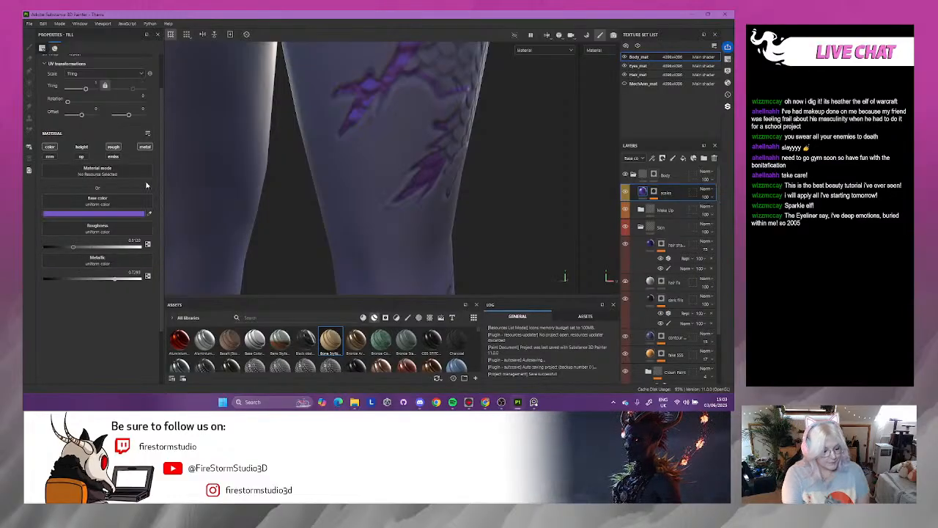
{"action": "left_click", "coordinate": [113, 157]}
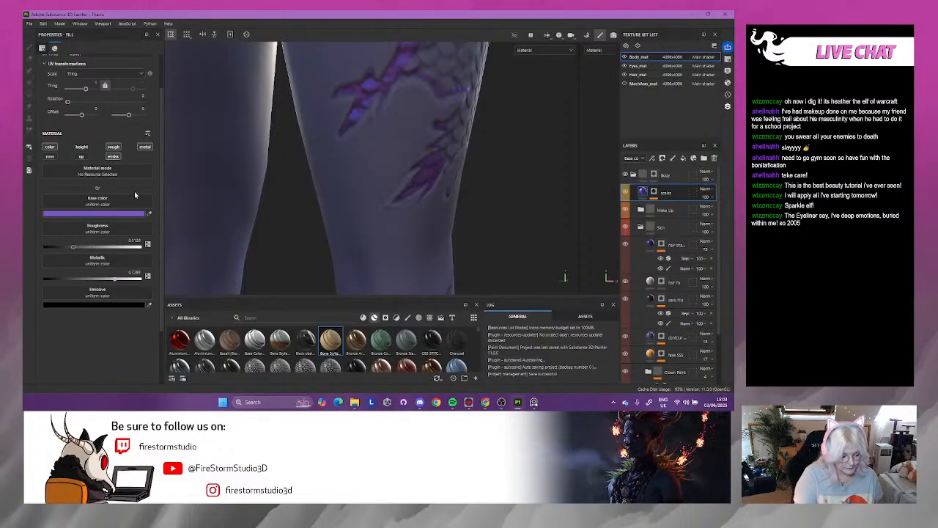
- Try the scales layer's opacity channel at reduced values of about 0.57 and 0.65
{"action": "left_click", "coordinate": [82, 157]}
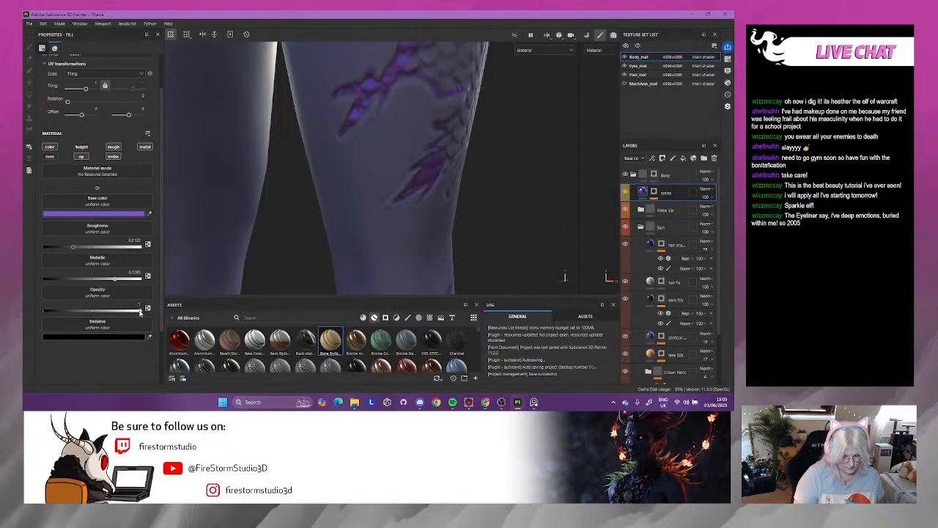
{"action": "left_click_drag", "start_coordinate": [117, 316], "coordinate": [97, 314]}
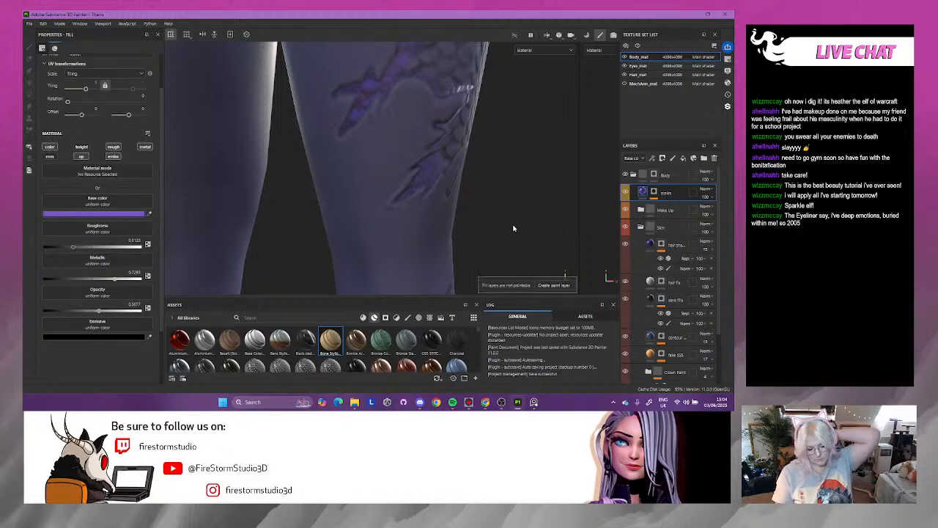
{"action": "left_click_drag", "start_coordinate": [510, 228], "coordinate": [491, 216], "text": "alt"}
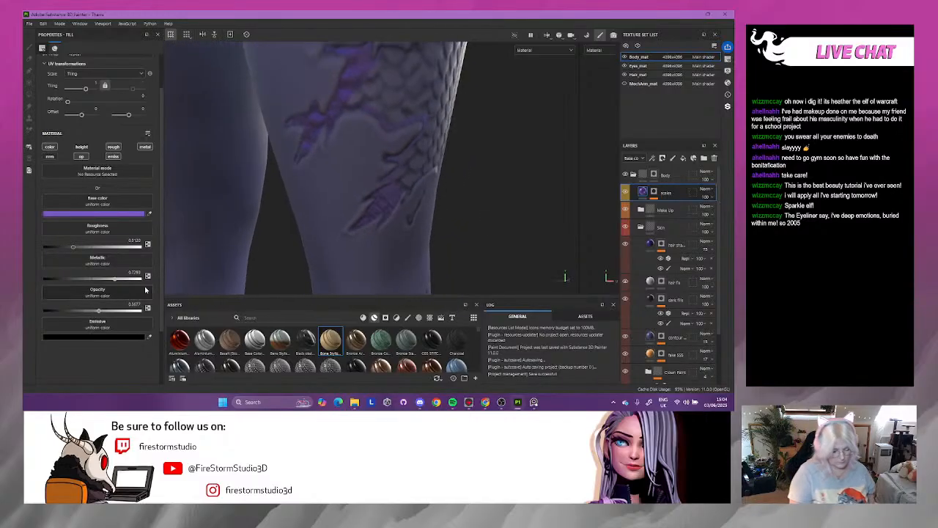
{"action": "left_click", "coordinate": [118, 312]}
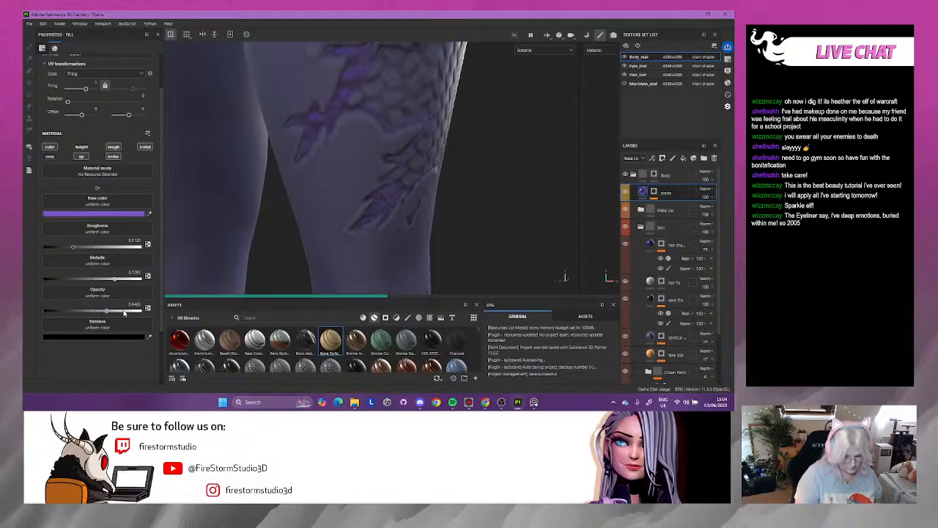
{"action": "left_click", "coordinate": [82, 157]}
- Set the scales layer's metallic to about 0.65 and change its base color to a darker, more muted purple
{"action": "left_click_drag", "start_coordinate": [500, 226], "coordinate": [529, 217], "text": "alt"}
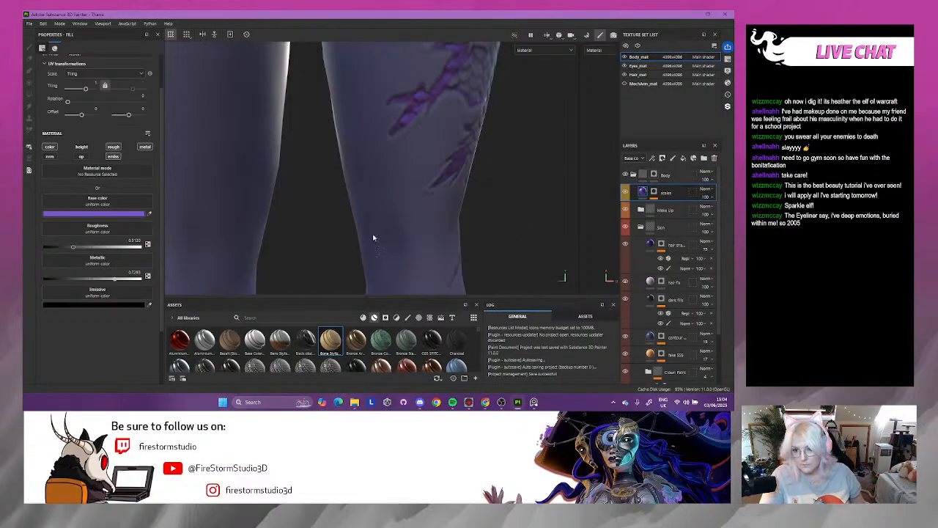
{"action": "scroll", "coordinate": [379, 104], "scroll_direction": "down", "scroll_amount": 8}
{"action": "middle_click_drag", "start_coordinate": [364, 86], "coordinate": [356, 262], "text": "alt"}
{"action": "left_click_drag", "start_coordinate": [357, 262], "coordinate": [690, 185], "text": "alt"}
{"action": "middle_click_drag", "start_coordinate": [384, 224], "coordinate": [357, 11], "text": "alt"}
{"action": "left_click_drag", "start_coordinate": [337, 92], "coordinate": [245, 120], "text": "alt"}
{"action": "middle_click_drag", "start_coordinate": [245, 119], "coordinate": [256, 181], "text": "alt"}
{"action": "right_click_drag", "start_coordinate": [256, 181], "coordinate": [569, 291], "text": "alt"}
{"action": "mouse_move", "coordinate": [371, 139]}
{"action": "middle_mouse_down", "text": "alt"}
{"action": "mouse_move", "coordinate": [379, 157]}
{"action": "mouse_move", "coordinate": [376, 129]}
{"action": "middle_mouse_up", "text": "alt"}
{"action": "right_click_drag", "start_coordinate": [375, 129], "coordinate": [258, 184], "text": "alt"}
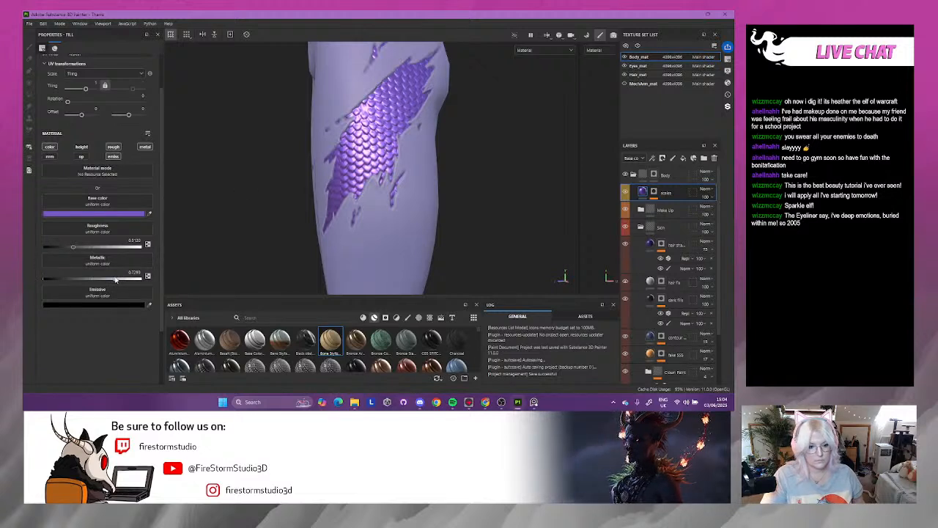
{"action": "left_click_drag", "start_coordinate": [109, 280], "coordinate": [108, 281]}
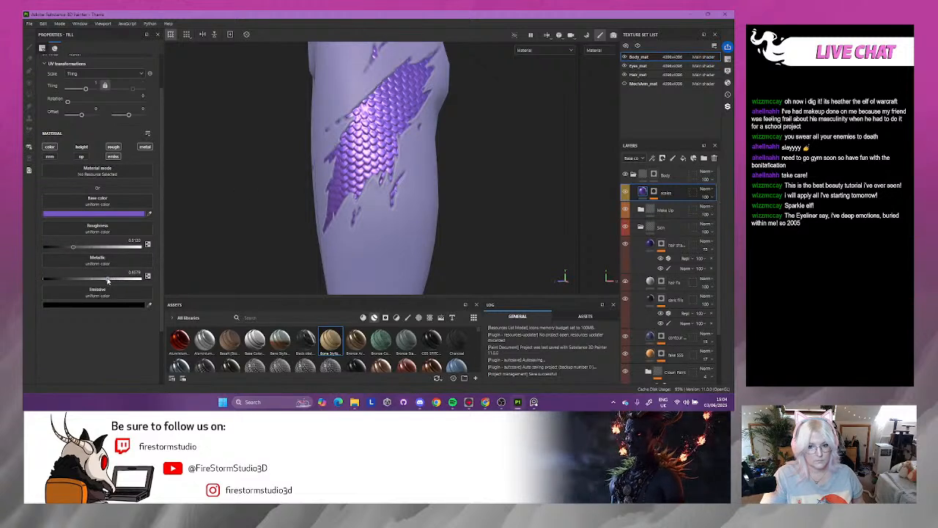
{"action": "left_click", "coordinate": [117, 216]}
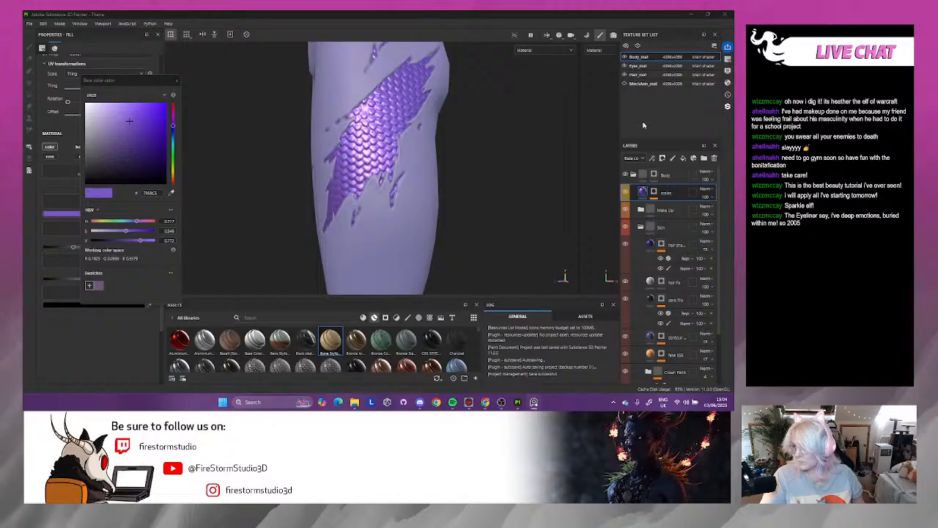
{"action": "left_click", "coordinate": [113, 146]}
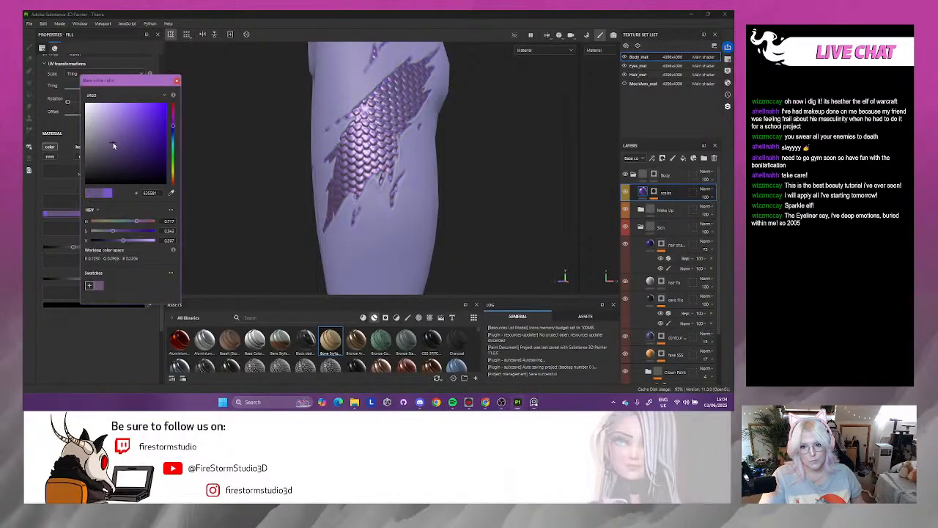
{"action": "left_click", "coordinate": [119, 144]}
{"action": "left_click", "coordinate": [177, 81]}
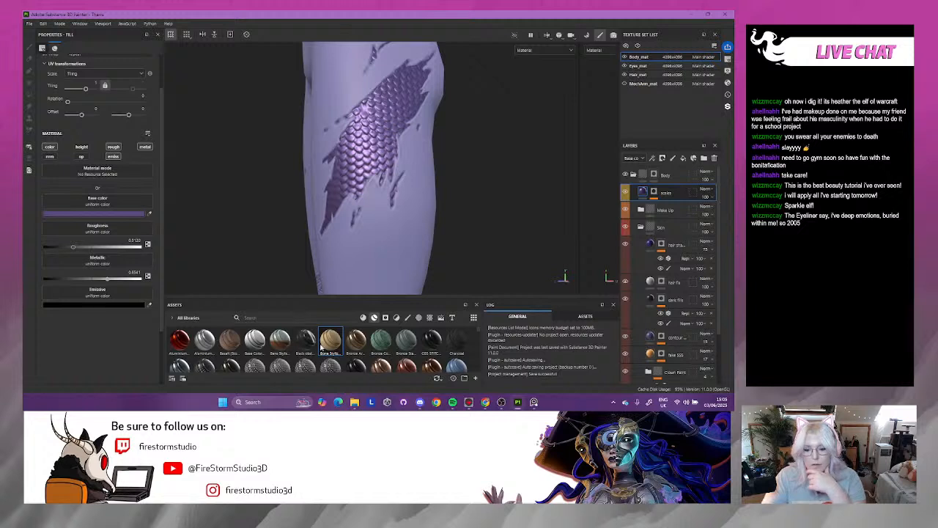
- Search the texture assets for perlin and assign Perlin Noise to the scales layer's metallic channel
{"action": "left_click", "coordinate": [364, 318]}
{"action": "left_click", "coordinate": [320, 317]}
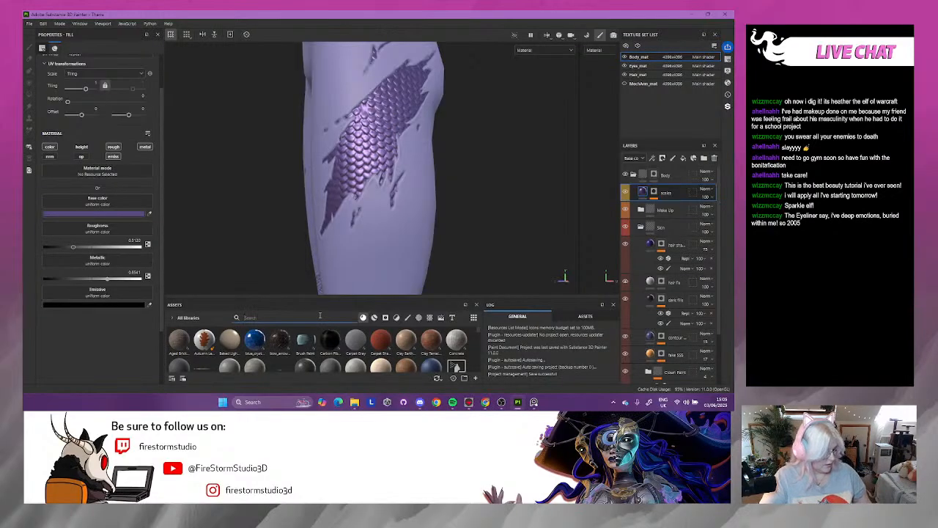
{"action": "type", "text": "pen"}
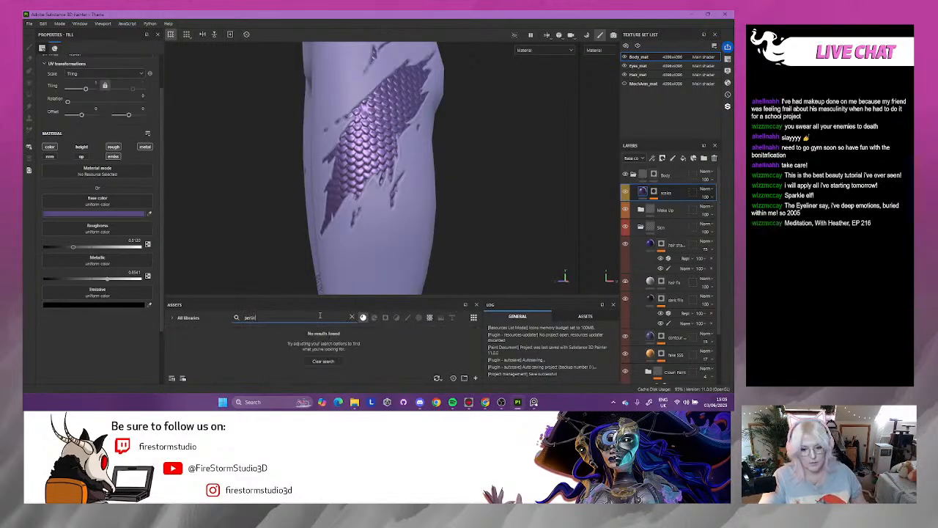
{"action": "left_click", "coordinate": [429, 319]}
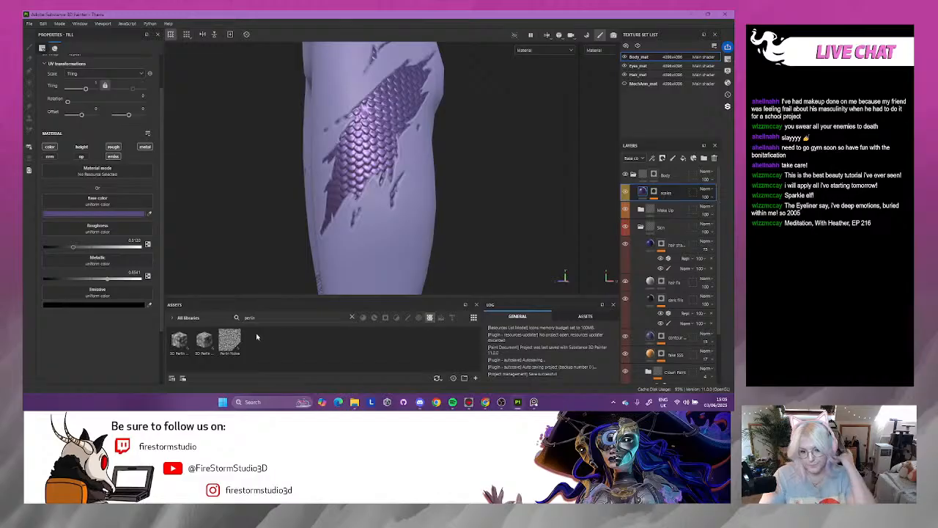
{"action": "left_click_drag", "start_coordinate": [238, 341], "coordinate": [119, 264]}
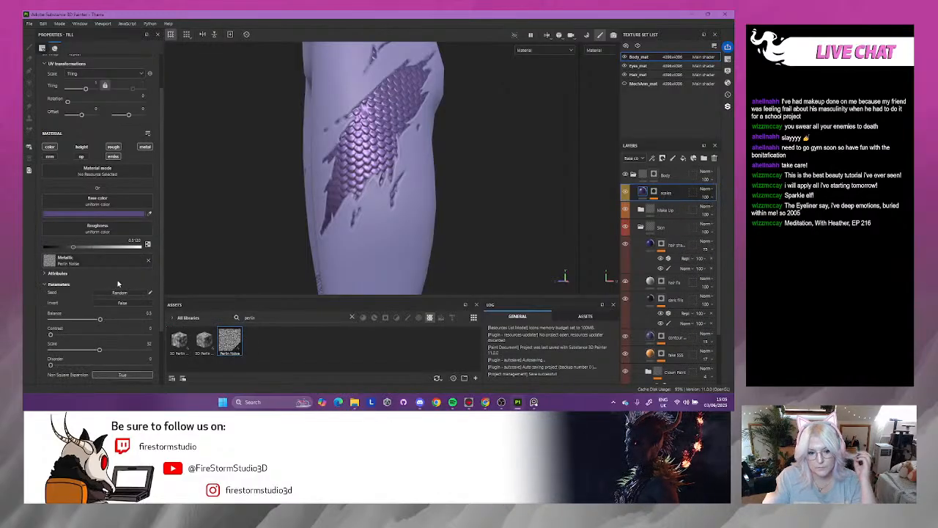
{"action": "scroll", "coordinate": [136, 255], "scroll_direction": "down", "scroll_amount": 2}
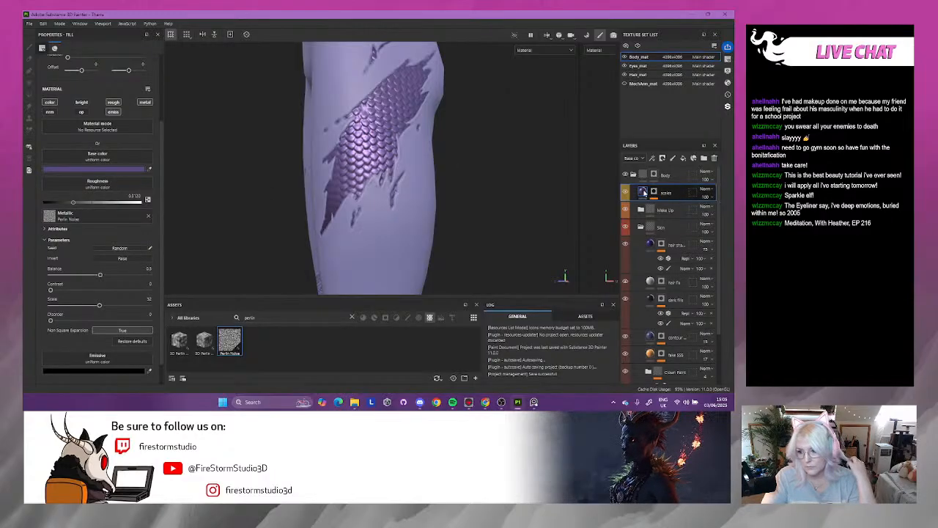
- Display only the metallic channel and set the Perlin Noise balance to 0.63, contrast to 0.24 and scale to 64
{"action": "left_click", "coordinate": [654, 193]}
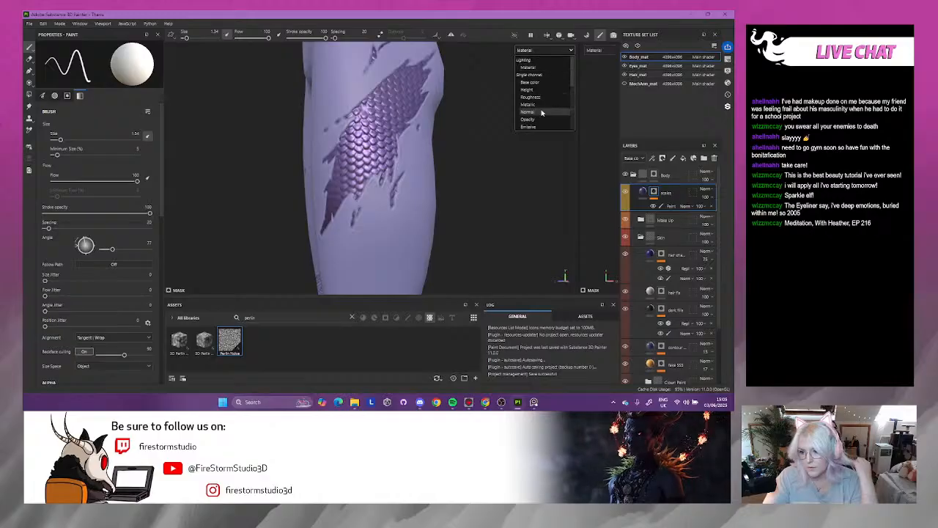
{"action": "left_click", "coordinate": [541, 99]}
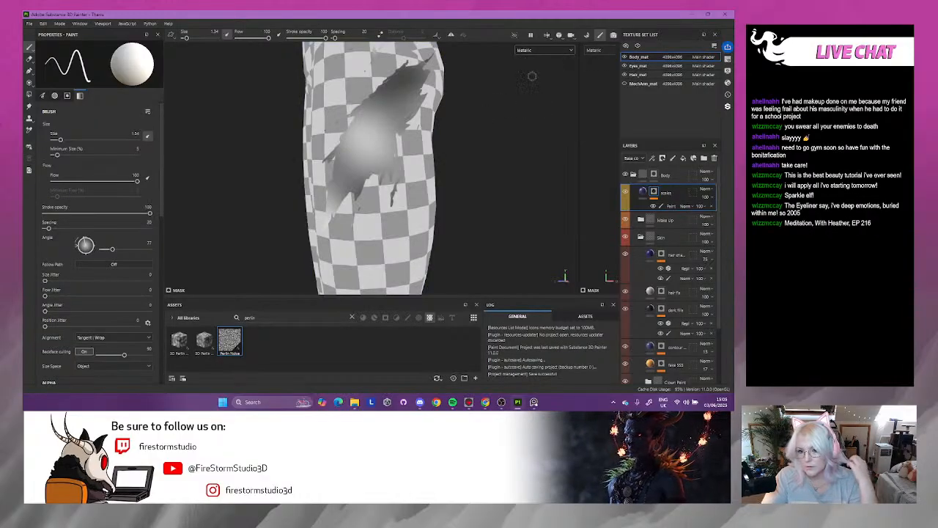
{"action": "scroll", "coordinate": [108, 211], "scroll_direction": "down", "scroll_amount": 5}
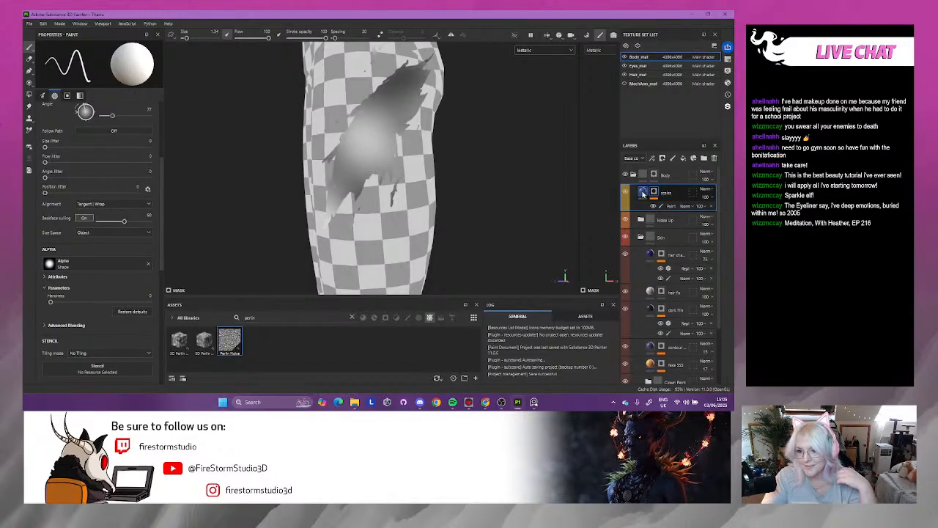
{"action": "left_click", "coordinate": [643, 192]}
{"action": "mouse_move", "coordinate": [101, 278]}
{"action": "left_mouse_down"}
{"action": "mouse_move", "coordinate": [125, 279]}
{"action": "mouse_move", "coordinate": [112, 279]}
{"action": "left_mouse_up"}
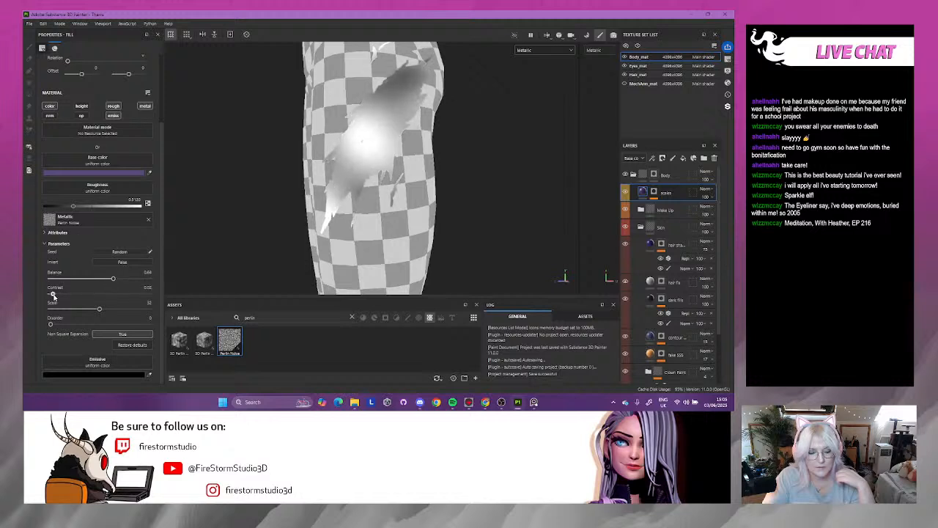
{"action": "left_click_drag", "start_coordinate": [66, 295], "coordinate": [158, 310]}
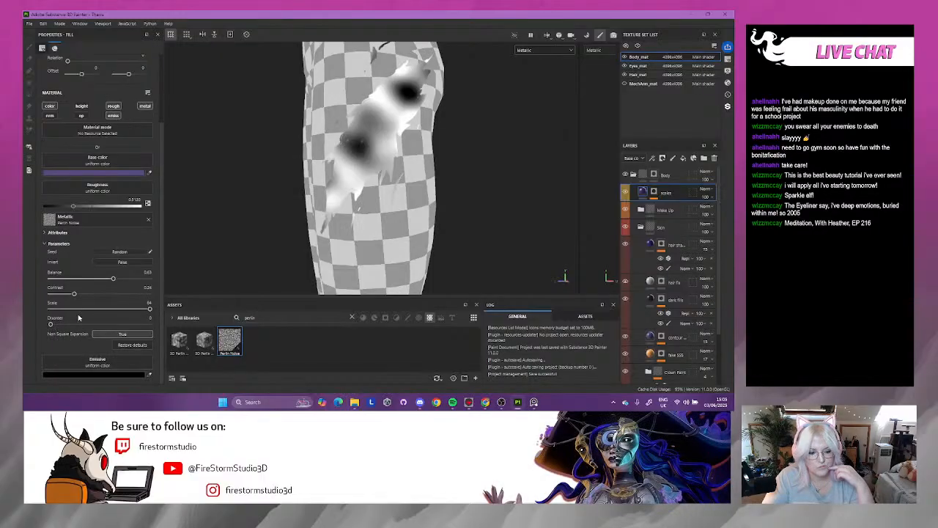
- Replace the scales layer's metallic map with 3D Perlin Noise Fractal and return the viewport to the full material display
{"action": "left_click_drag", "start_coordinate": [205, 342], "coordinate": [87, 221]}
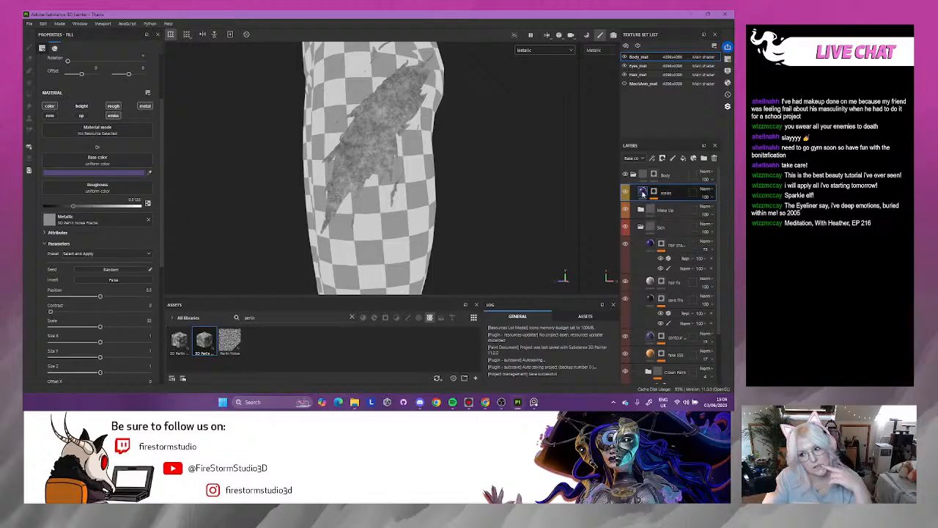
{"action": "left_click", "coordinate": [643, 192]}
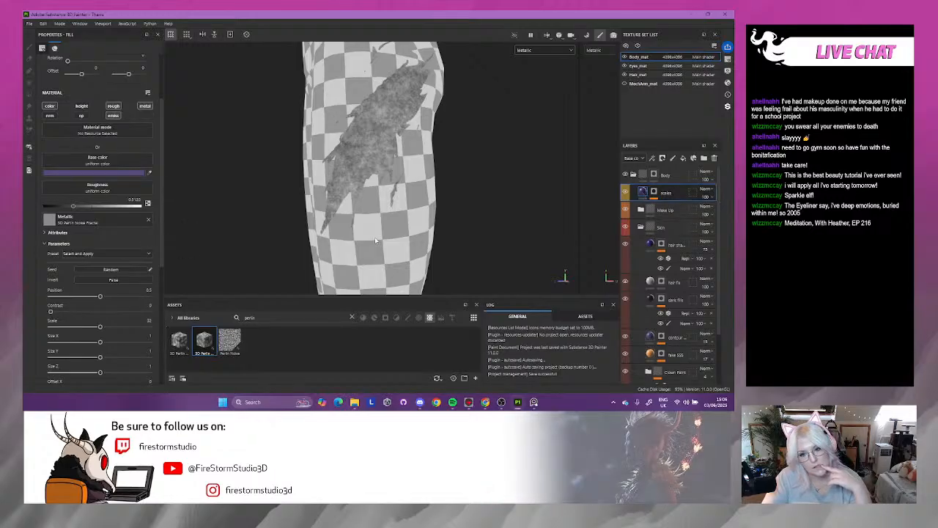
{"action": "left_click", "coordinate": [532, 51]}
{"action": "left_click", "coordinate": [534, 66]}
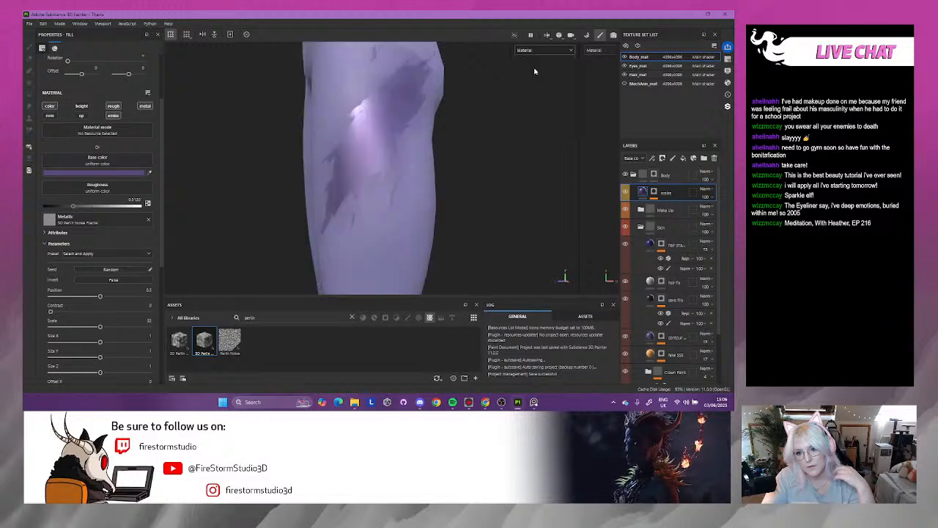
{"action": "right_click_drag", "start_coordinate": [418, 134], "coordinate": [416, 173], "text": "alt"}
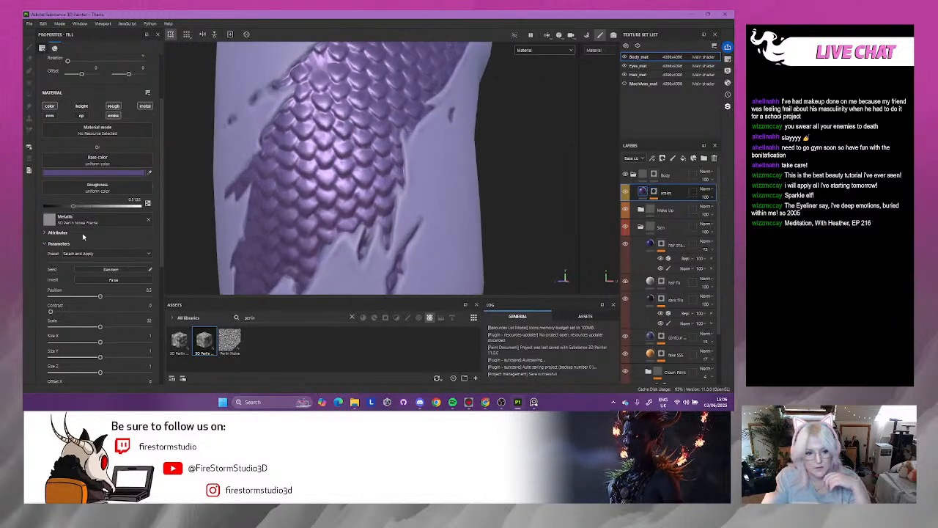
- Try two built-in presets on the scales layer's metallic 3D Perlin Noise Fractal, ending with Skin Grain
{"action": "scroll", "coordinate": [95, 288], "scroll_direction": "down", "scroll_amount": 1}
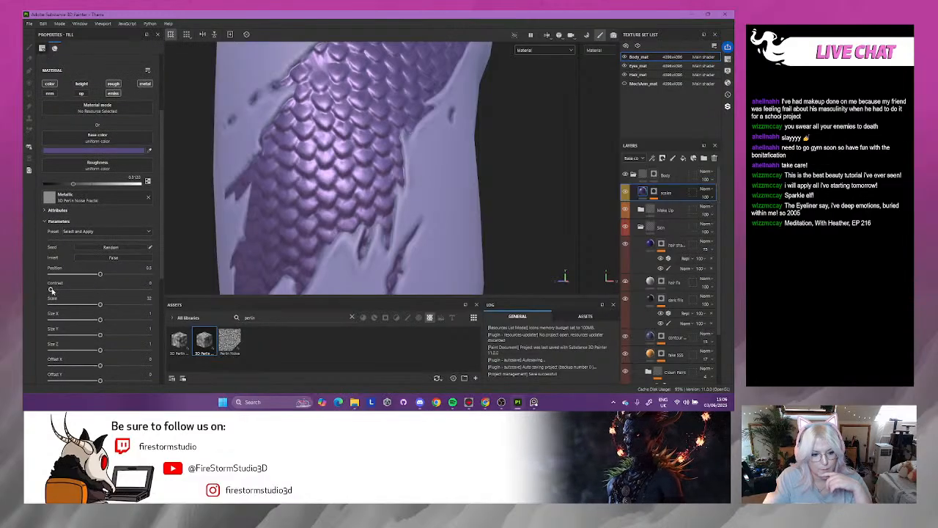
{"action": "mouse_move", "coordinate": [72, 291]}
{"action": "left_mouse_down"}
{"action": "mouse_move", "coordinate": [136, 290]}
{"action": "mouse_move", "coordinate": [56, 288]}
{"action": "left_mouse_up"}
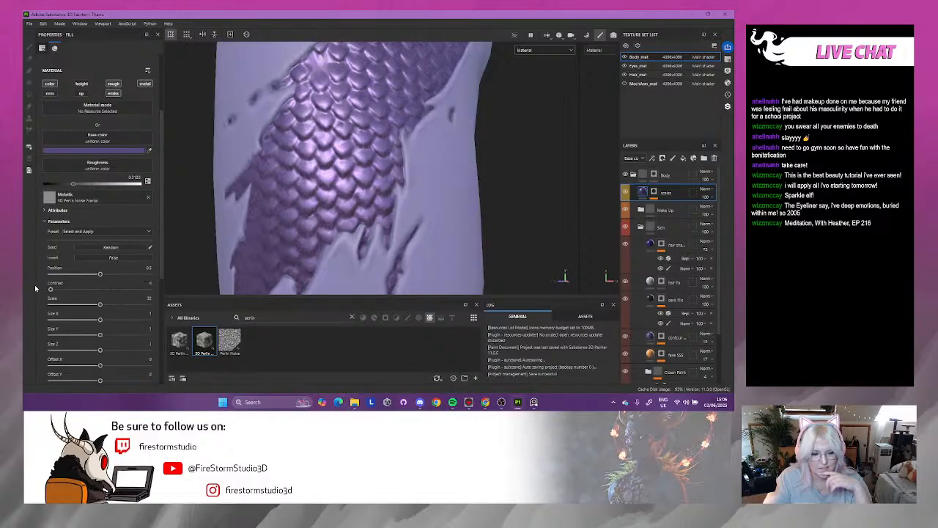
{"action": "scroll", "coordinate": [70, 249], "scroll_direction": "down", "scroll_amount": 2}
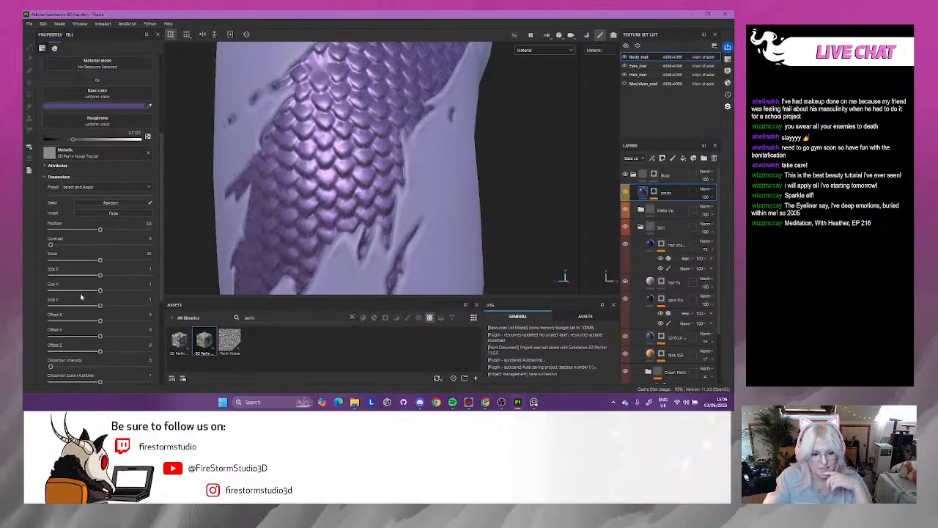
{"action": "left_click", "coordinate": [84, 187]}
{"action": "left_click", "coordinate": [85, 205]}
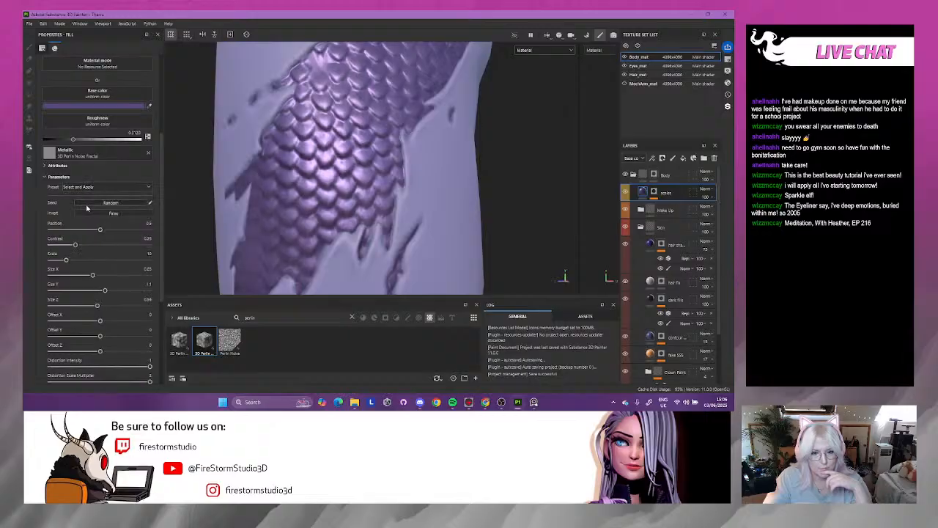
{"action": "left_click", "coordinate": [101, 187]}
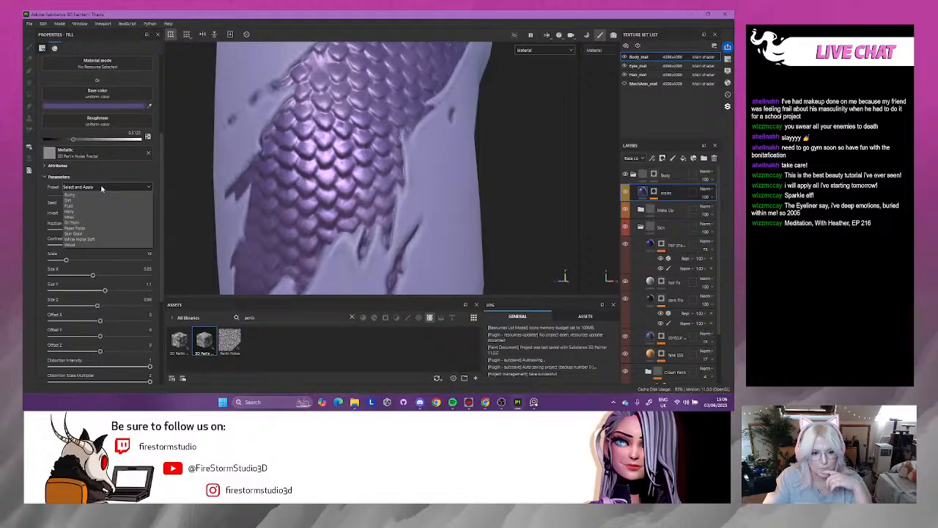
{"action": "left_click", "coordinate": [101, 235]}
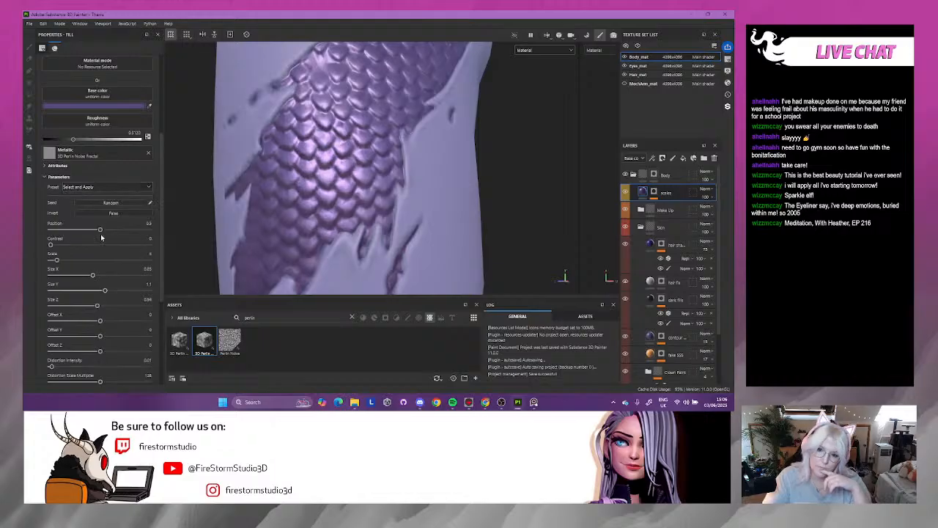
- Examine how the metallic noise looks on the thigh scales from several angles and distances
{"action": "scroll", "coordinate": [284, 199], "scroll_direction": "down", "scroll_amount": 8}
{"action": "scroll", "coordinate": [285, 199], "scroll_direction": "down", "scroll_amount": 4}
{"action": "scroll", "coordinate": [243, 230], "scroll_direction": "up", "scroll_amount": 8}
{"action": "left_click_drag", "start_coordinate": [246, 236], "coordinate": [247, 240], "text": "alt"}
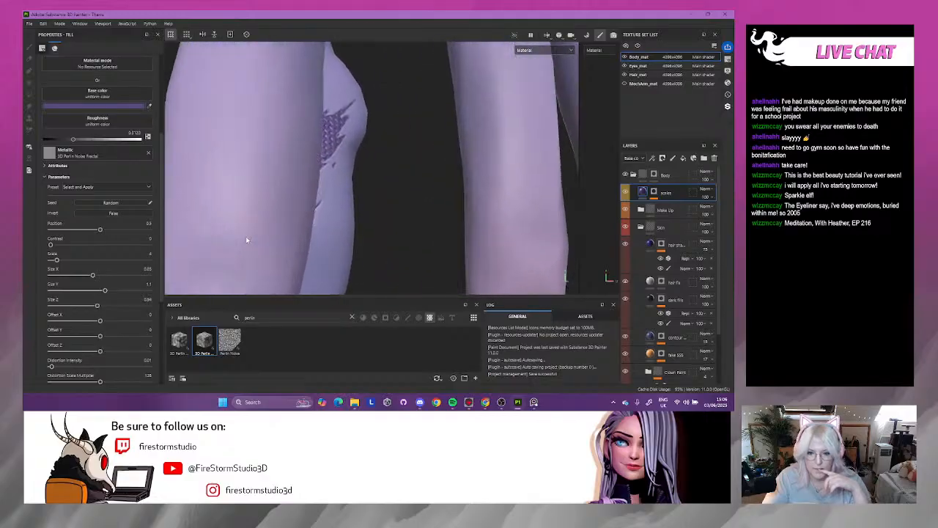
{"action": "scroll", "coordinate": [258, 237], "scroll_direction": "down", "scroll_amount": 6}
{"action": "left_click_drag", "start_coordinate": [275, 198], "coordinate": [230, 195], "text": "alt"}
{"action": "middle_click_drag", "start_coordinate": [231, 195], "coordinate": [366, 193], "text": "alt"}
{"action": "right_click_drag", "start_coordinate": [367, 193], "coordinate": [462, 266], "text": "alt"}
{"action": "mouse_move", "coordinate": [252, 213]}
{"action": "left_mouse_down", "text": "alt"}
{"action": "mouse_move", "coordinate": [302, 195]}
{"action": "mouse_move", "coordinate": [298, 212]}
{"action": "mouse_move", "coordinate": [267, 213]}
{"action": "left_mouse_up", "text": "alt"}
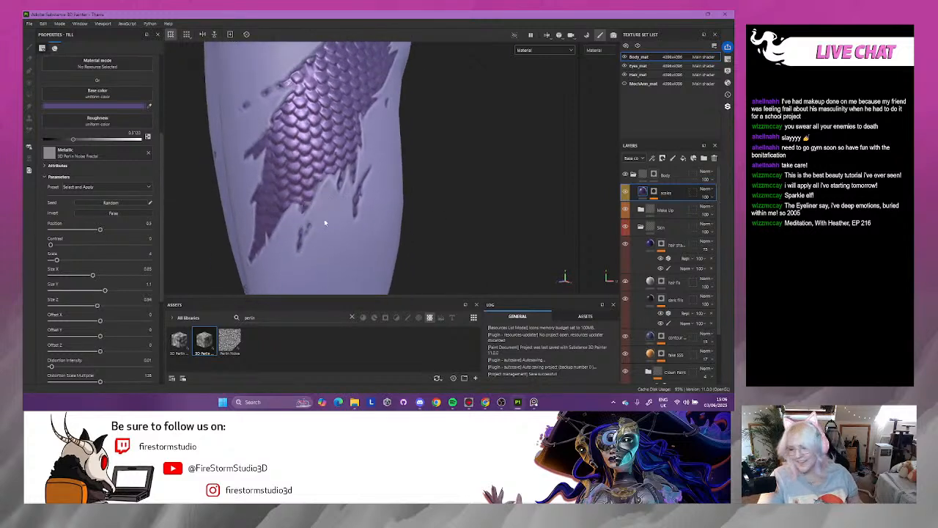
{"action": "mouse_move", "coordinate": [311, 185]}
{"action": "left_mouse_down", "text": "alt"}
{"action": "mouse_move", "coordinate": [273, 185]}
{"action": "mouse_move", "coordinate": [312, 198]}
{"action": "left_mouse_up", "text": "alt"}
{"action": "right_click_drag", "start_coordinate": [313, 199], "coordinate": [359, 222], "text": "alt"}
{"action": "left_click_drag", "start_coordinate": [359, 222], "coordinate": [325, 193], "text": "alt"}
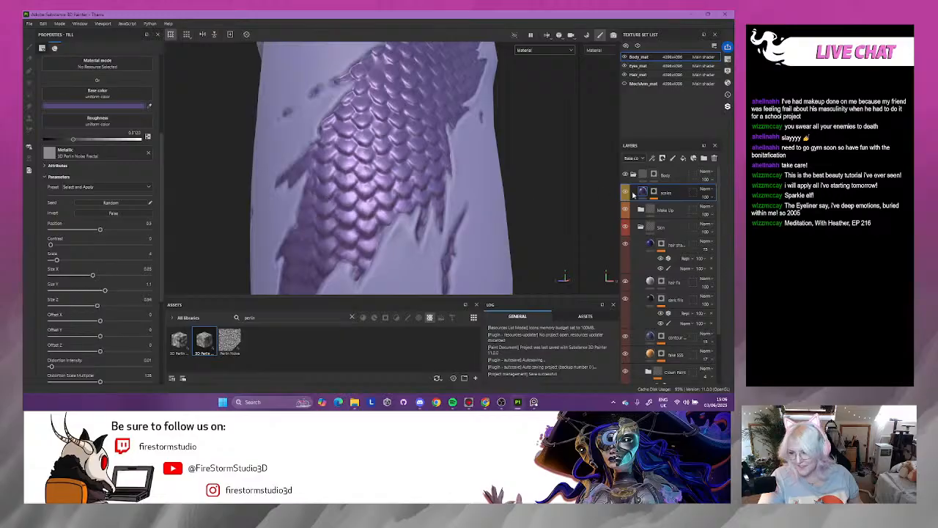
- Replace the scales layer's metallic map with 3D Voronoi Fractal and close the log
{"action": "left_click", "coordinate": [654, 193]}
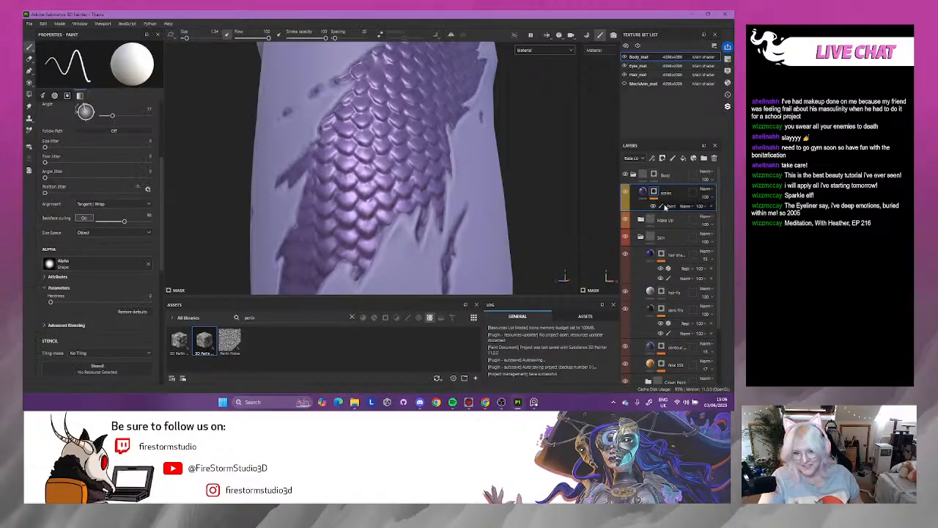
{"action": "left_click", "coordinate": [643, 191]}
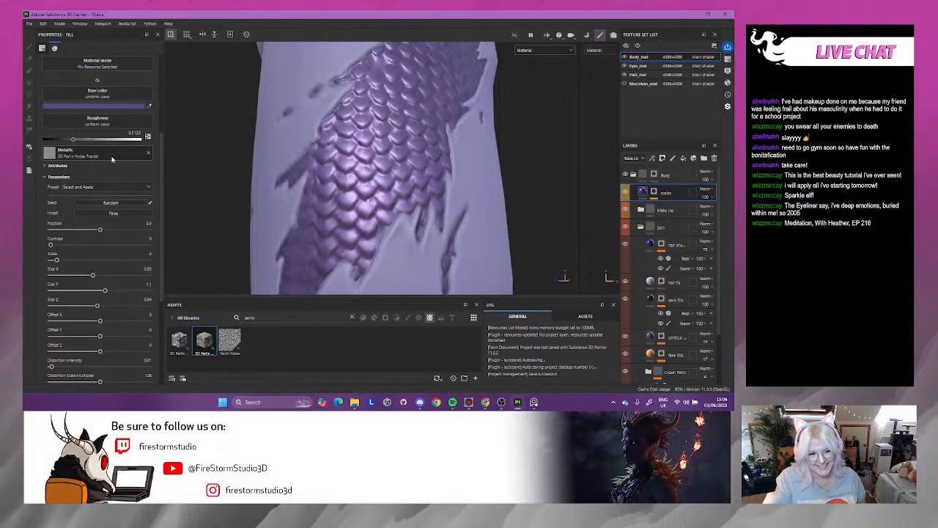
{"action": "scroll", "coordinate": [114, 246], "scroll_direction": "down", "scroll_amount": 2}
{"action": "scroll", "coordinate": [114, 250], "scroll_direction": "down", "scroll_amount": 3}
{"action": "scroll", "coordinate": [84, 253], "scroll_direction": "up", "scroll_amount": 4}
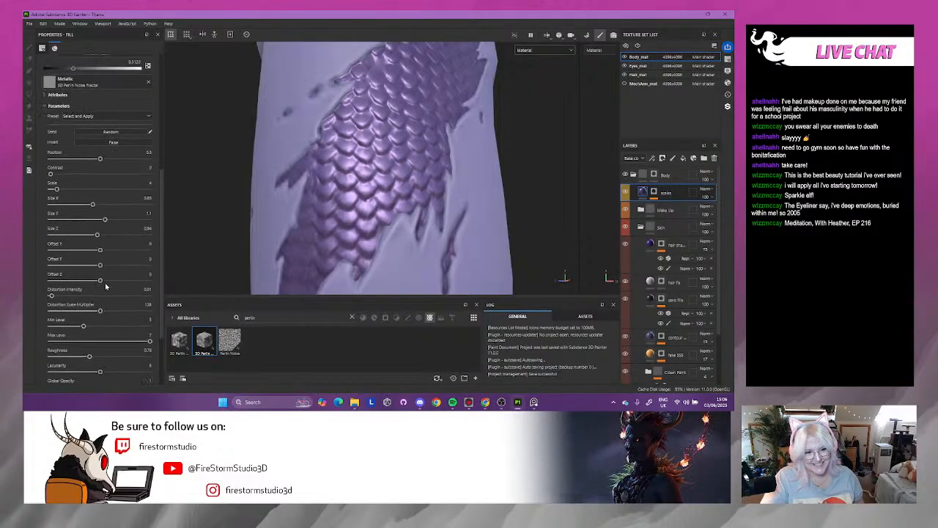
{"action": "left_click", "coordinate": [127, 129]}
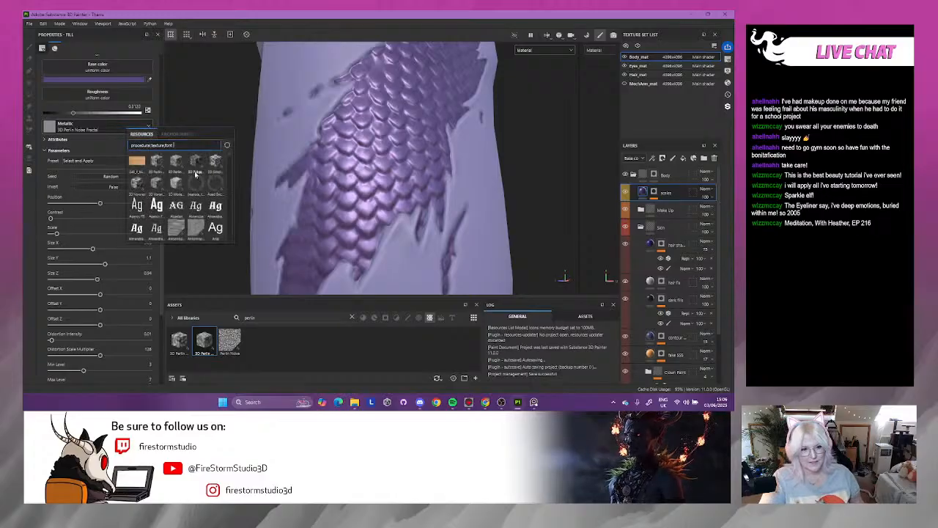
{"action": "left_click", "coordinate": [157, 187]}
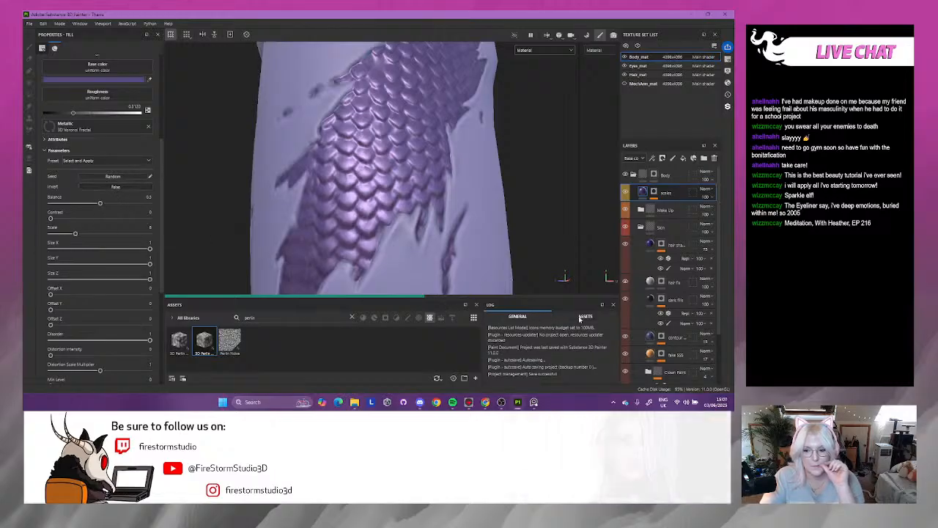
{"action": "left_click", "coordinate": [613, 307]}
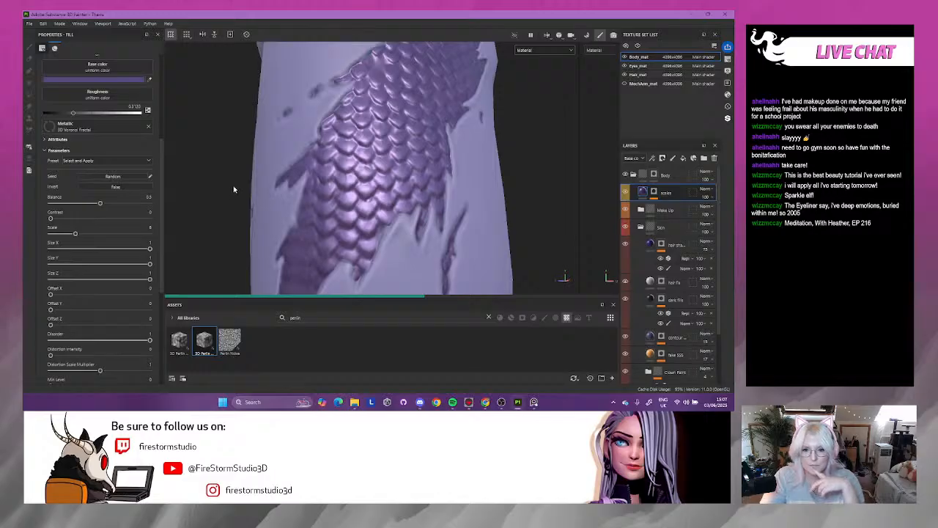
- Change the scales layer's base color to a lighter, greyer purple
{"action": "scroll", "coordinate": [269, 231], "scroll_direction": "down", "scroll_amount": 1}
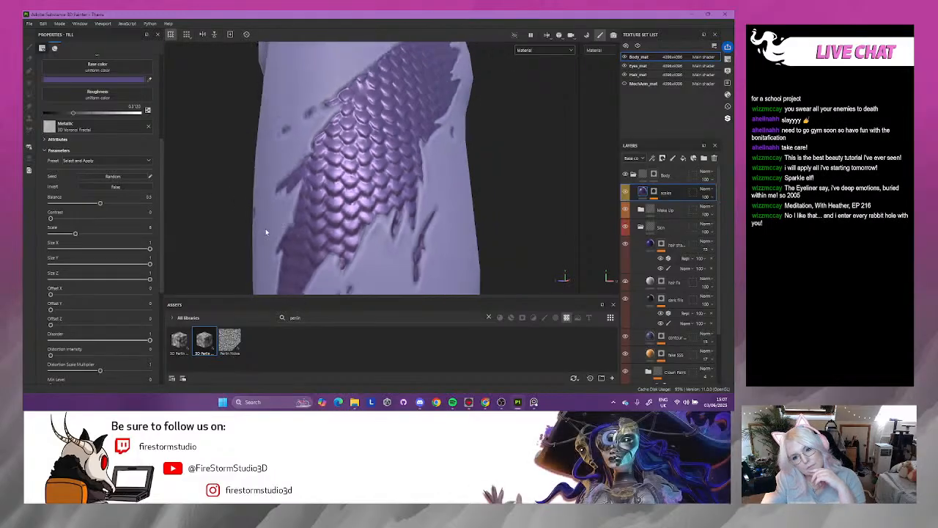
{"action": "scroll", "coordinate": [268, 231], "scroll_direction": "down", "scroll_amount": 3}
{"action": "scroll", "coordinate": [267, 231], "scroll_direction": "up", "scroll_amount": 3}
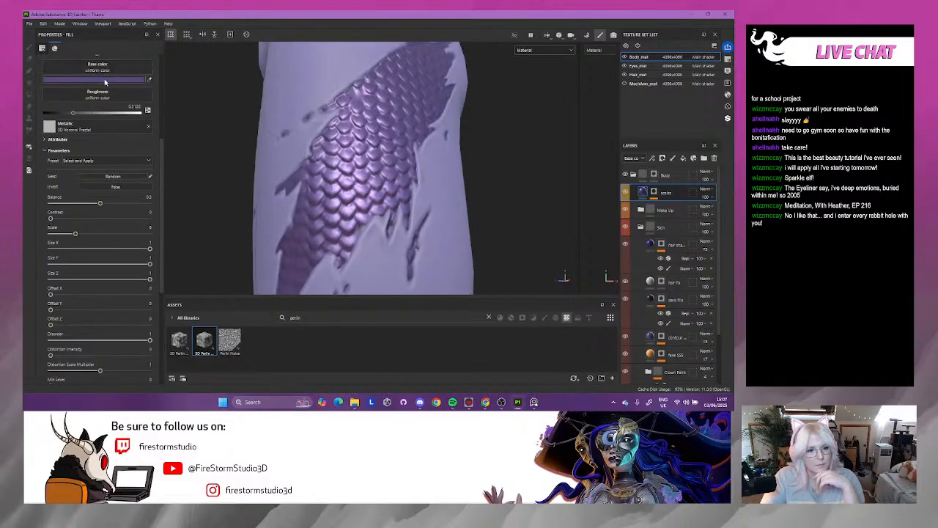
{"action": "left_click", "coordinate": [105, 81]}
{"action": "left_click_drag", "start_coordinate": [118, 145], "coordinate": [113, 138]}
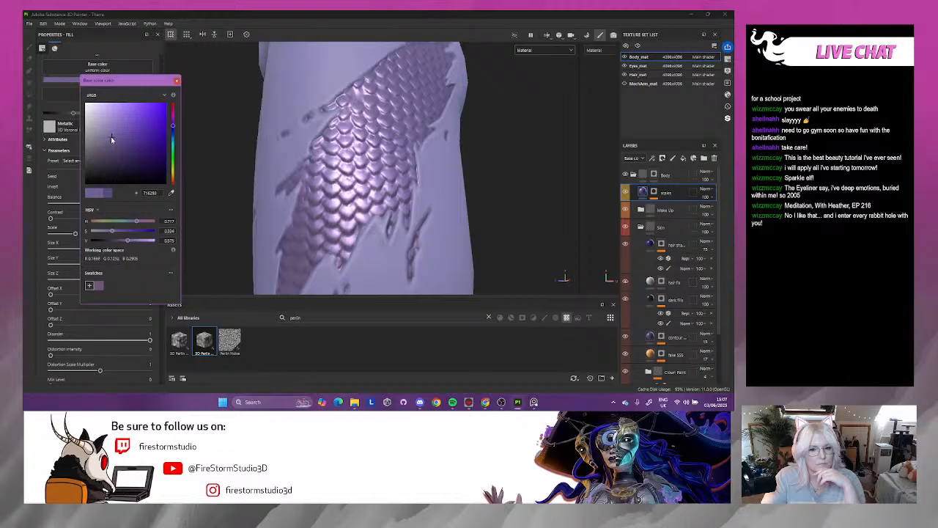
{"action": "left_click_drag", "start_coordinate": [110, 136], "coordinate": [105, 136]}
{"action": "left_click", "coordinate": [199, 100]}
{"action": "left_click", "coordinate": [177, 81]}
- Examine the scales from the side and back of the body, then the patches on the rear thigh that lack coverage
{"action": "scroll", "coordinate": [440, 198], "scroll_direction": "down", "scroll_amount": 10}
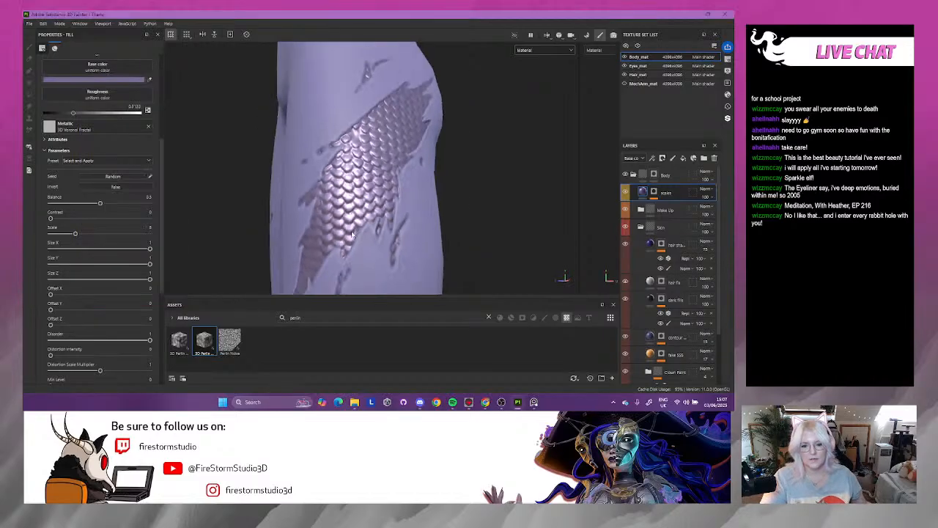
{"action": "left_click_drag", "start_coordinate": [550, 214], "coordinate": [302, 220], "text": "alt"}
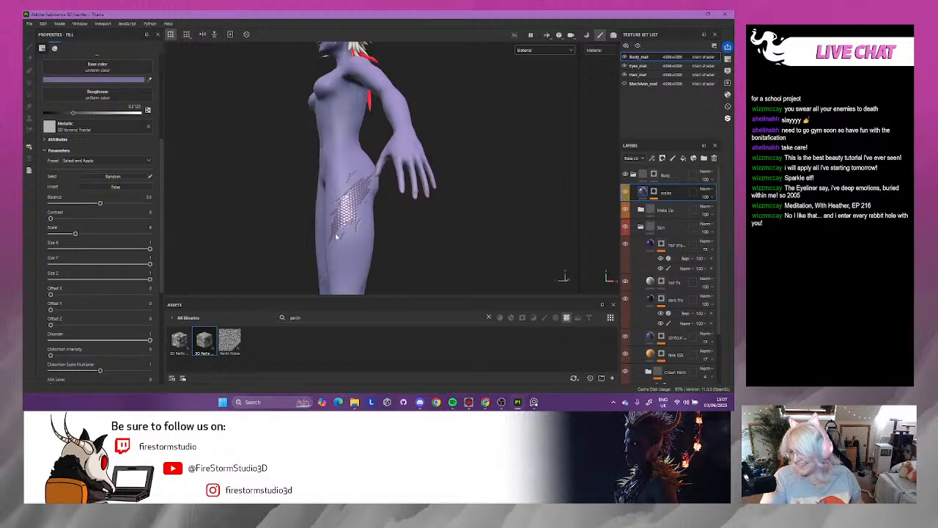
{"action": "left_click_drag", "start_coordinate": [338, 237], "coordinate": [192, 208], "text": "alt"}
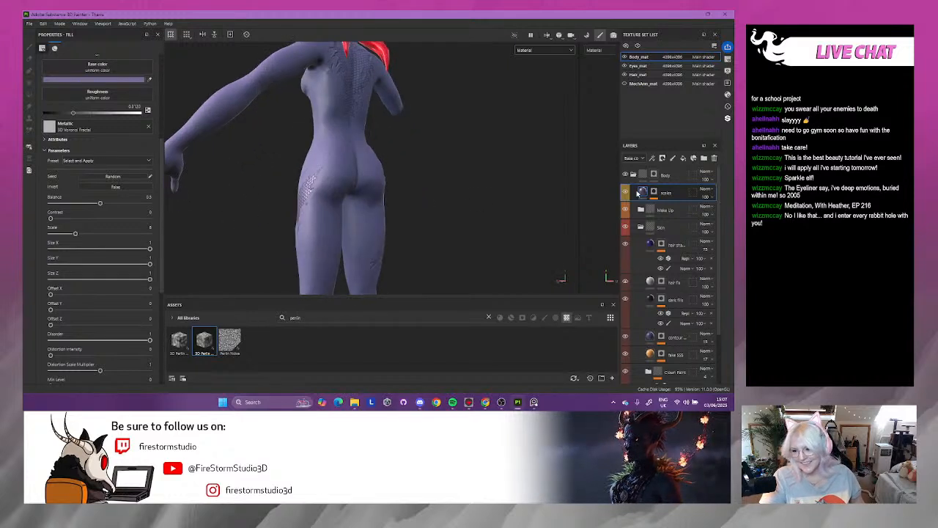
{"action": "left_click_drag", "start_coordinate": [253, 170], "coordinate": [379, 227], "text": "alt"}
{"action": "scroll", "coordinate": [416, 218], "scroll_direction": "up", "scroll_amount": 2}
{"action": "middle_click_drag", "start_coordinate": [413, 230], "coordinate": [335, 145], "text": "alt"}
{"action": "left_click_drag", "start_coordinate": [335, 144], "coordinate": [374, 210], "text": "alt"}
{"action": "scroll", "coordinate": [286, 177], "scroll_direction": "up", "scroll_amount": 8}
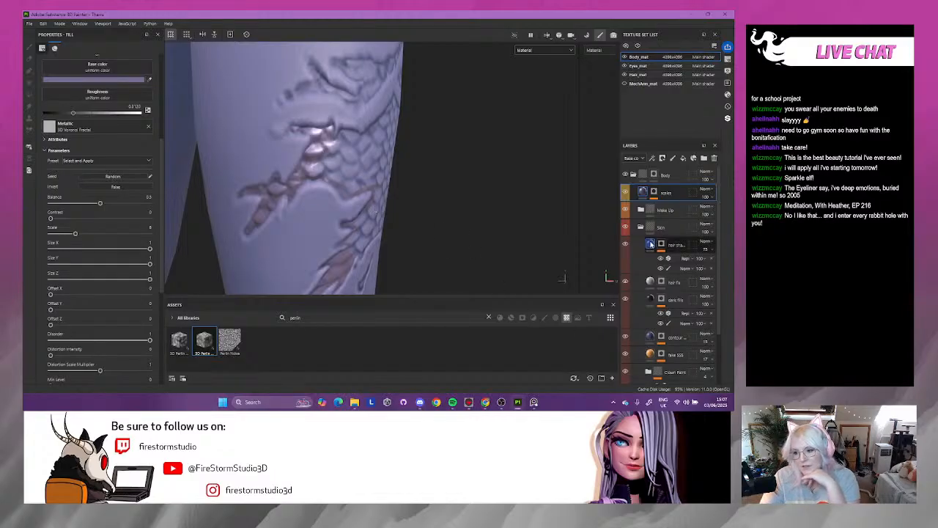
- Add a white mask to the Skin folder and undo the last two actions made while it is selected
{"action": "right_click", "coordinate": [628, 156]}
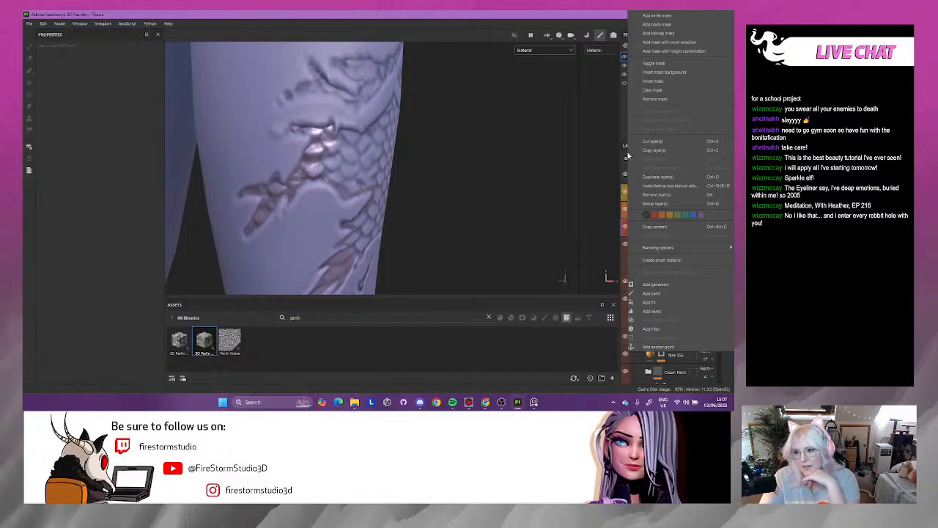
{"action": "left_click", "coordinate": [657, 15]}
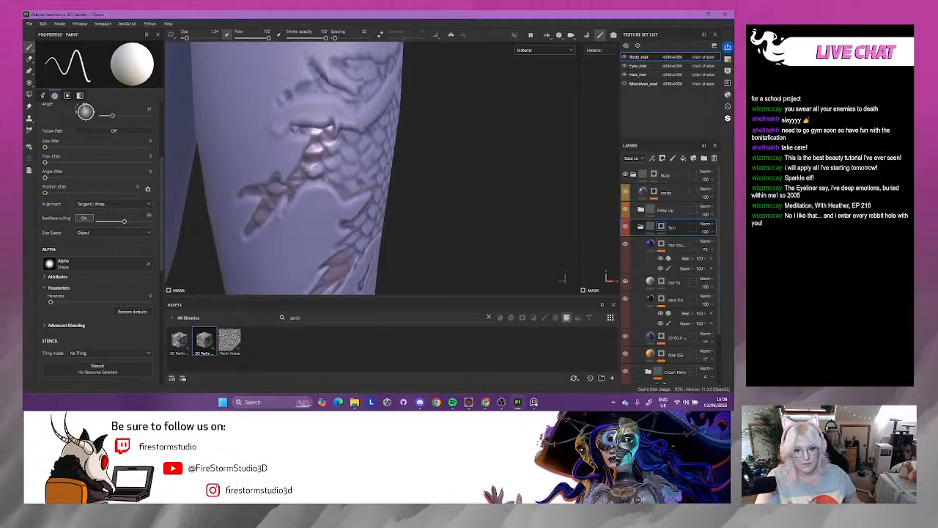
{"action": "mouse_move", "coordinate": [331, 148]}
{"action": "left_mouse_down", "text": "alt"}
{"action": "mouse_move", "coordinate": [313, 163]}
{"action": "mouse_move", "coordinate": [381, 165]}
{"action": "mouse_move", "coordinate": [369, 129]}
{"action": "mouse_move", "coordinate": [385, 109]}
{"action": "left_mouse_up", "text": "alt"}
{"action": "key", "text": "ctrl+z"}
{"action": "key", "text": "ctrl+z"}
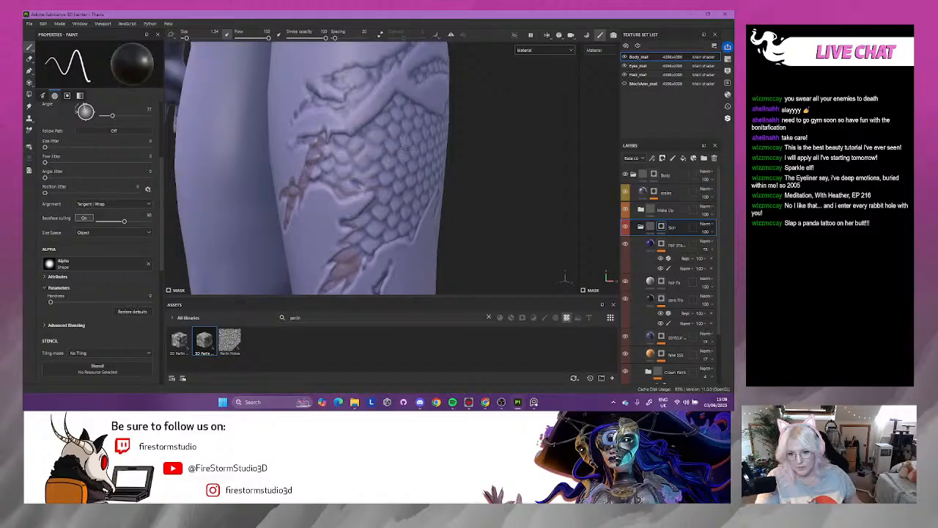
{"action": "left_click_drag", "start_coordinate": [422, 171], "coordinate": [455, 184], "text": "alt"}
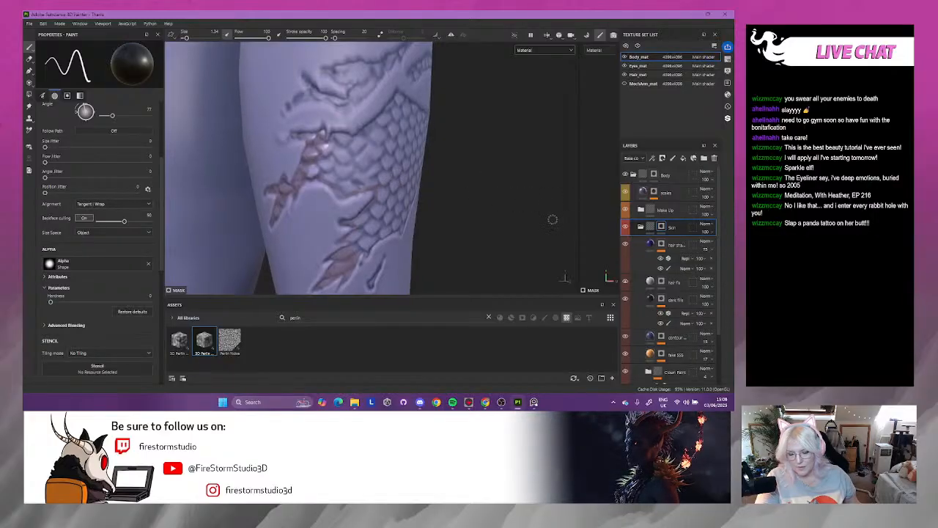
{"action": "left_click_drag", "start_coordinate": [462, 212], "coordinate": [487, 203], "text": "alt"}
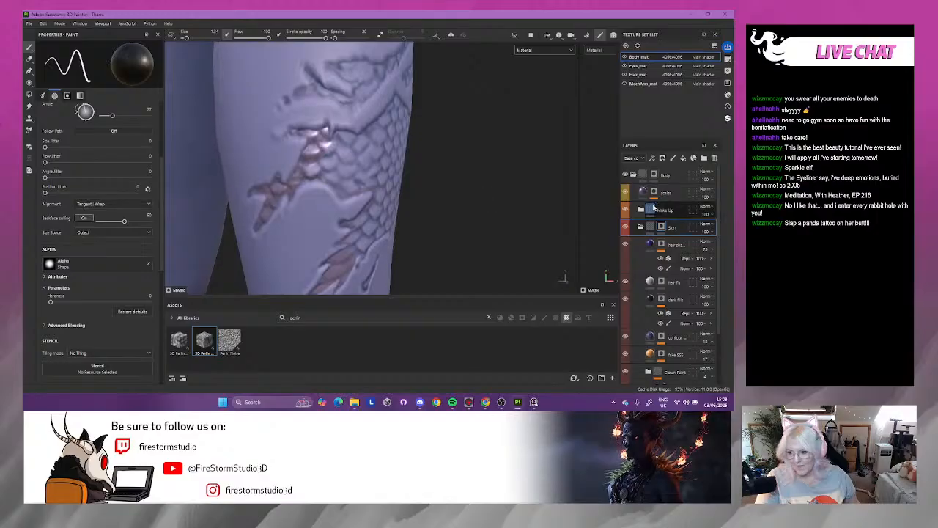
- Select the scales layer's mask and paint coverage over the bare patches on the rear of the thigh
{"action": "left_click", "coordinate": [651, 195]}
{"action": "left_click", "coordinate": [651, 194]}
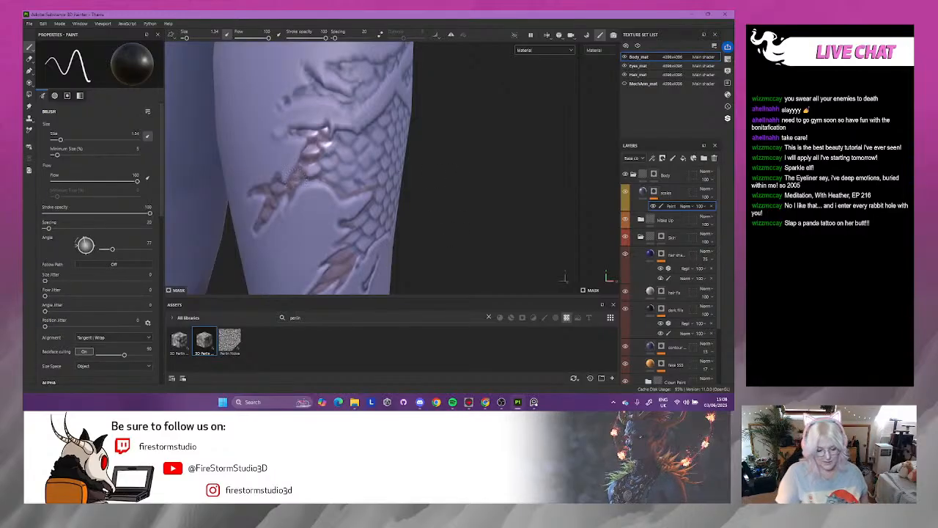
{"action": "left_click_drag", "start_coordinate": [447, 235], "coordinate": [444, 173], "text": "alt"}
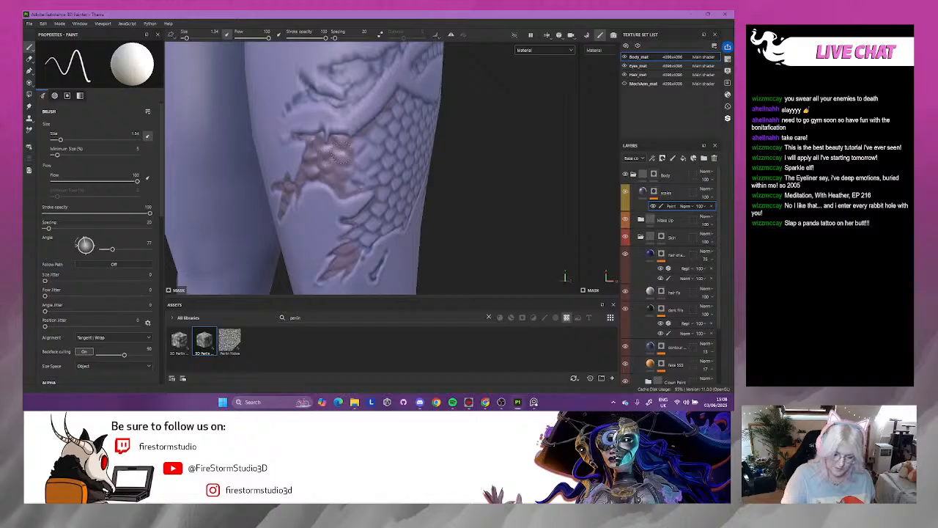
{"action": "left_click_drag", "start_coordinate": [492, 160], "coordinate": [434, 154], "text": "alt"}
{"action": "mouse_move", "coordinate": [399, 91]}
{"action": "left_mouse_down"}
{"action": "mouse_move", "coordinate": [394, 143]}
{"action": "mouse_move", "coordinate": [357, 168]}
{"action": "mouse_move", "coordinate": [389, 123]}
{"action": "mouse_move", "coordinate": [397, 163]}
{"action": "mouse_move", "coordinate": [378, 229]}
{"action": "left_mouse_up"}
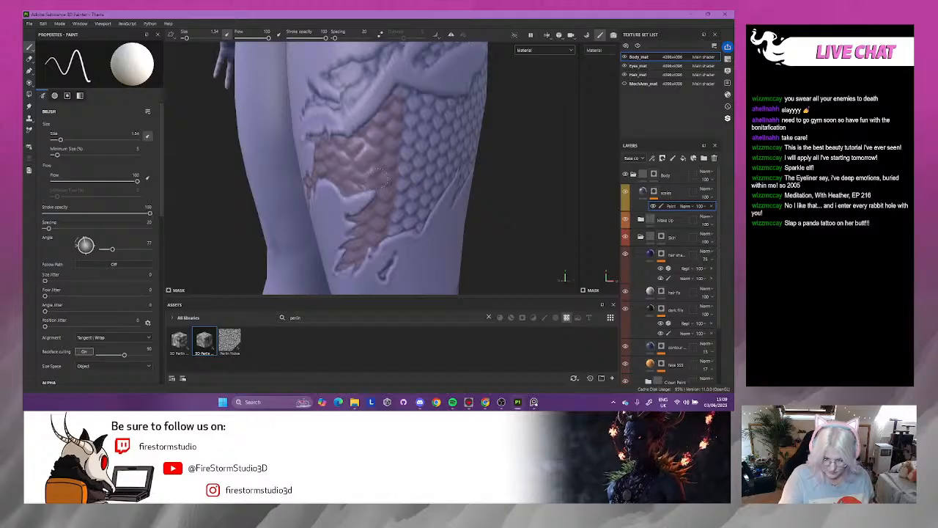
- Paint the scales mask across the large scale patch on the outer thigh, down to its ragged lower edge
{"action": "left_click_drag", "start_coordinate": [479, 114], "coordinate": [503, 195], "text": "alt"}
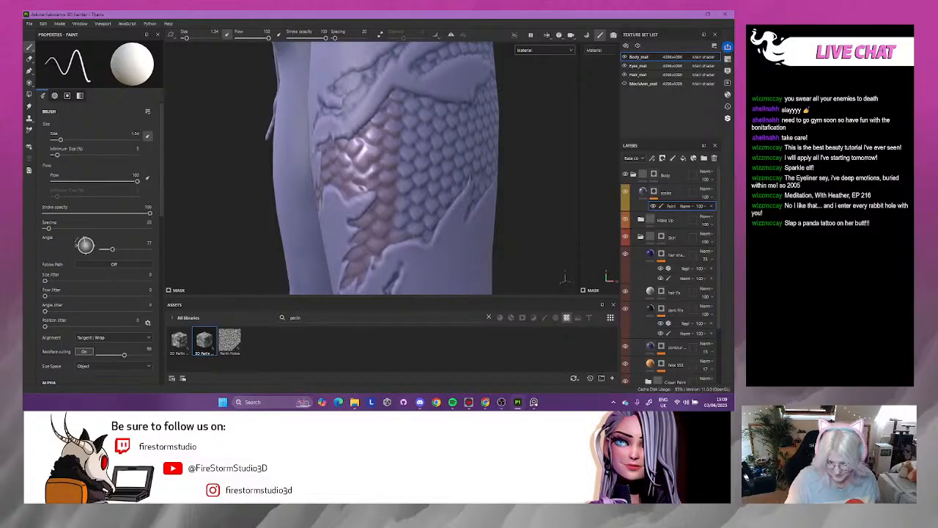
{"action": "left_click_drag", "start_coordinate": [510, 203], "coordinate": [486, 175], "text": "alt"}
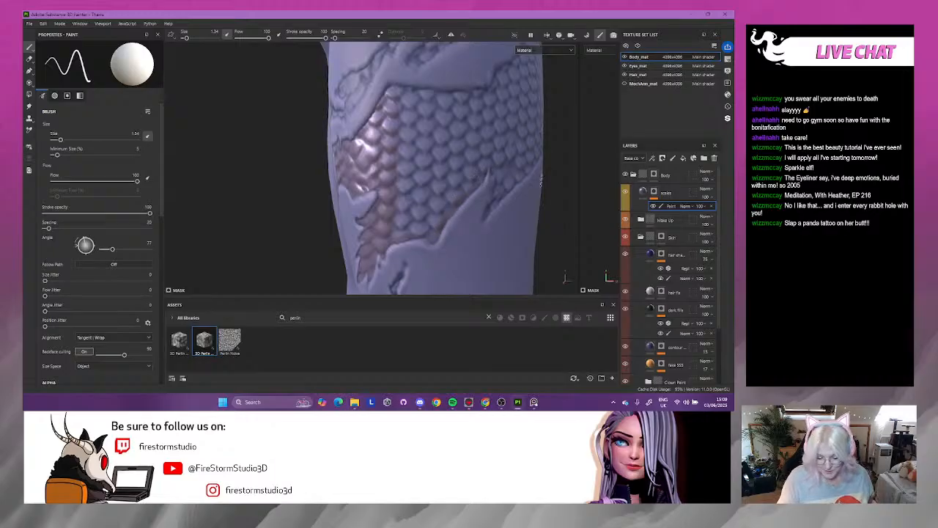
{"action": "left_click_drag", "start_coordinate": [571, 181], "coordinate": [555, 180], "text": "alt"}
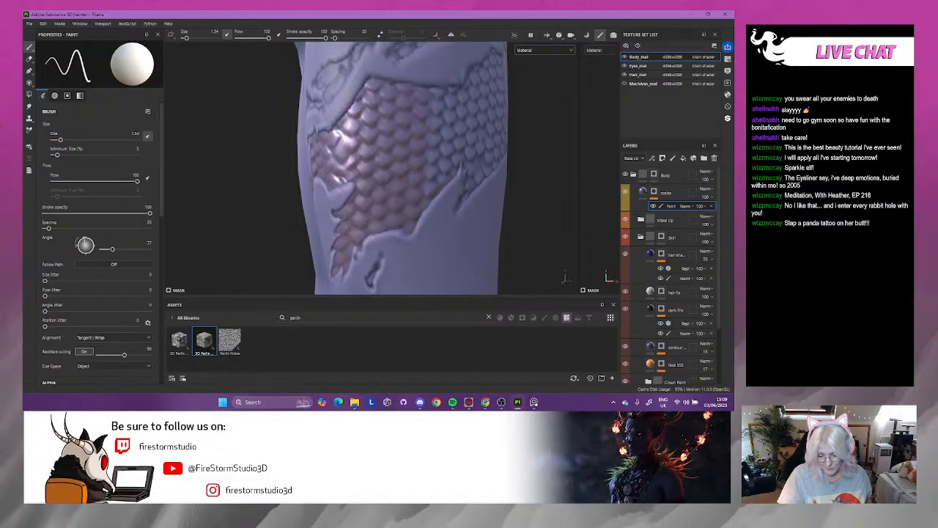
{"action": "left_click_drag", "start_coordinate": [533, 174], "coordinate": [512, 178], "text": "alt"}
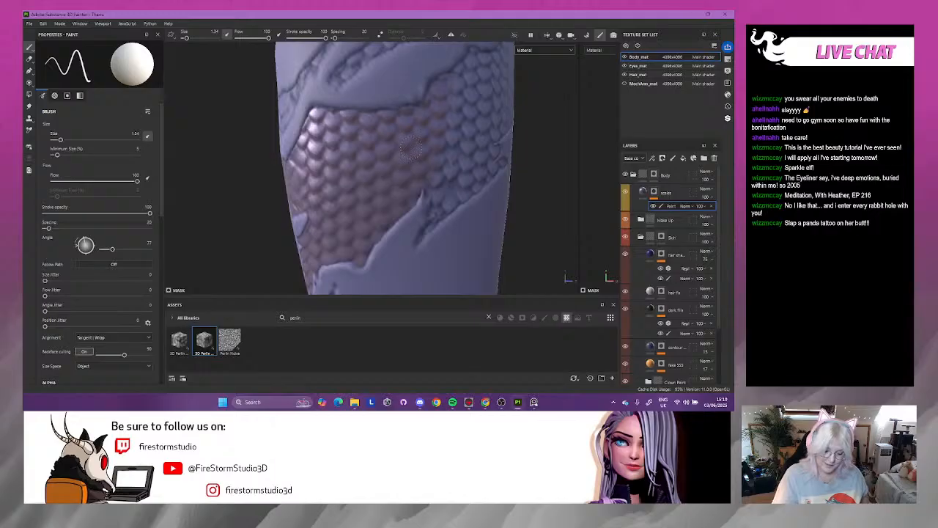
{"action": "left_click_drag", "start_coordinate": [546, 163], "coordinate": [433, 184], "text": "alt"}
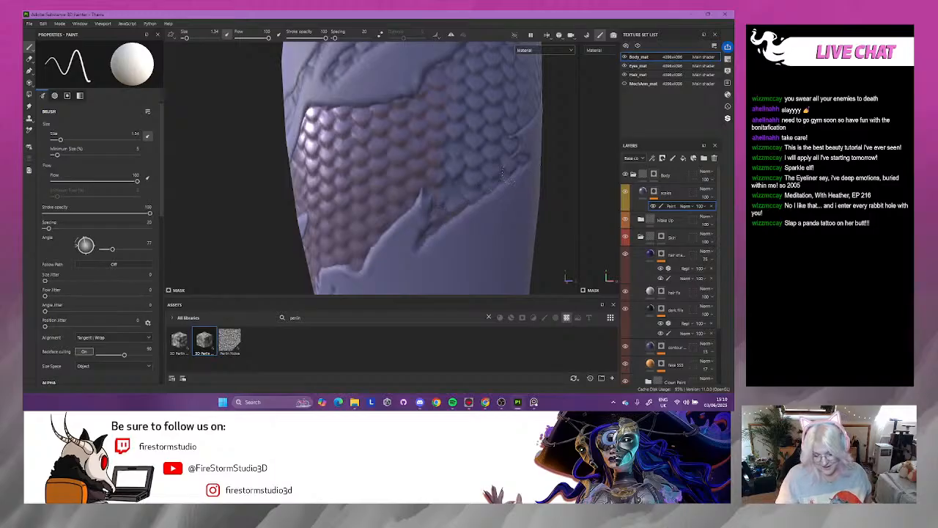
{"action": "left_click_drag", "start_coordinate": [508, 177], "coordinate": [482, 179], "text": "alt"}
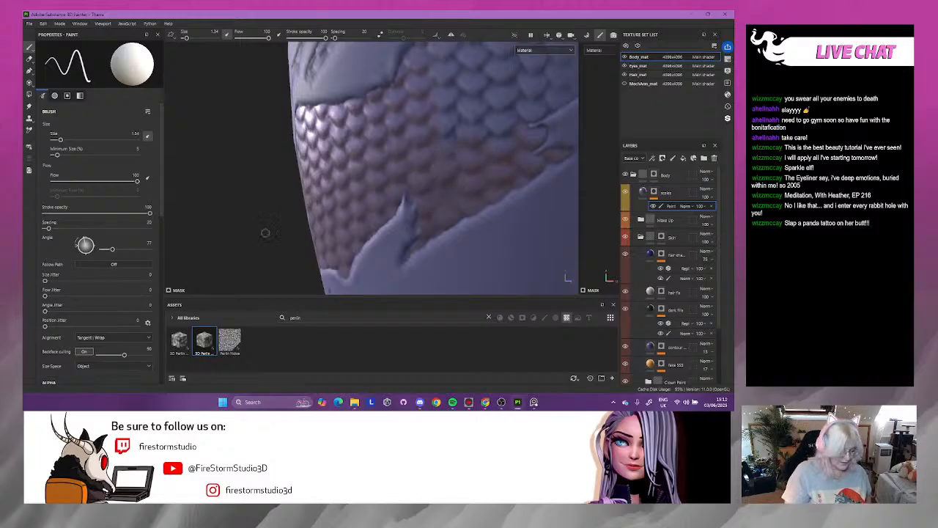
- Extend the scales mask over the upper part of the large thigh patch, up to the raised skin edge above it
{"action": "mouse_move", "coordinate": [254, 171]}
{"action": "middle_mouse_down", "text": "alt"}
{"action": "mouse_move", "coordinate": [220, 180]}
{"action": "mouse_move", "coordinate": [185, 209]}
{"action": "middle_mouse_up", "text": "alt"}
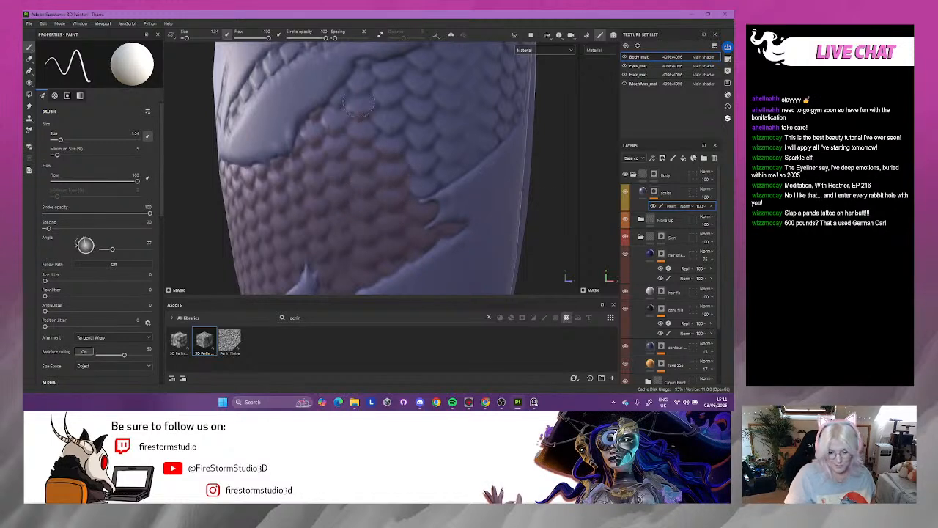
{"action": "left_click_drag", "start_coordinate": [532, 145], "coordinate": [553, 133], "text": "alt"}
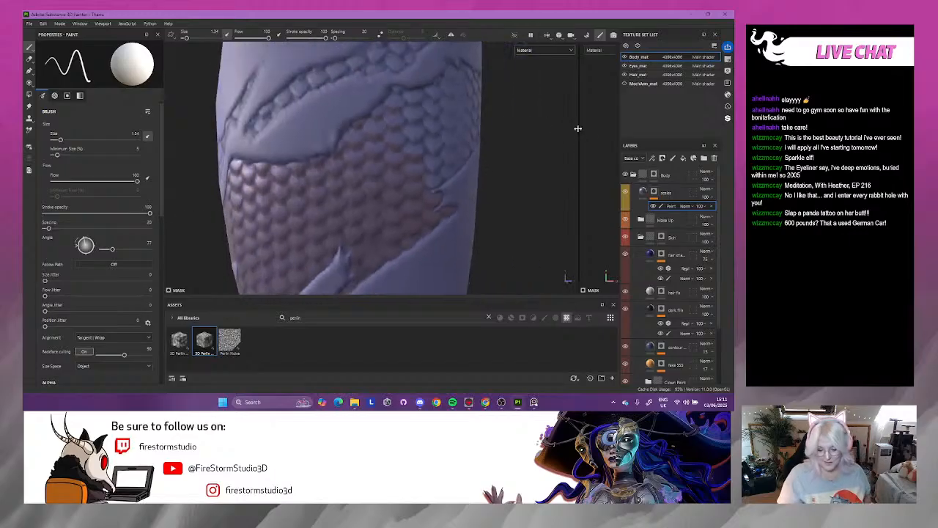
{"action": "middle_click_drag", "start_coordinate": [537, 122], "coordinate": [520, 196], "text": "alt"}
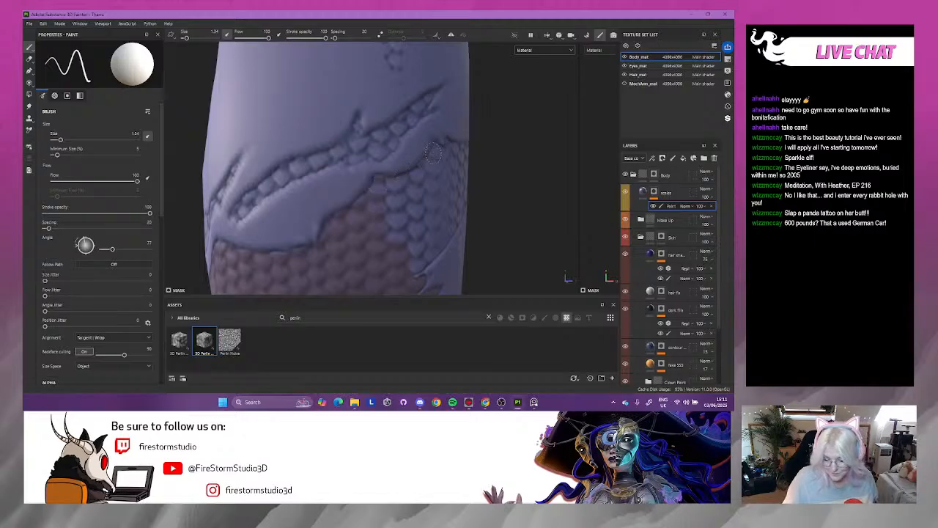
{"action": "middle_click_drag", "start_coordinate": [360, 208], "coordinate": [532, 145], "text": "alt"}
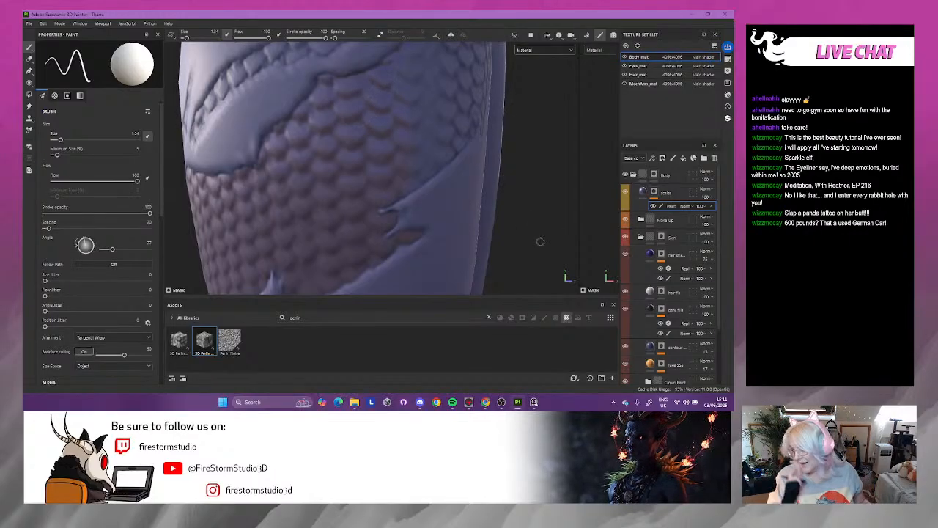
{"action": "mouse_move", "coordinate": [540, 236]}
{"action": "left_mouse_down", "text": "alt"}
{"action": "mouse_move", "coordinate": [538, 142]}
{"action": "mouse_move", "coordinate": [557, 190]}
{"action": "mouse_move", "coordinate": [556, 204]}
{"action": "mouse_move", "coordinate": [534, 197]}
{"action": "left_mouse_up", "text": "alt"}
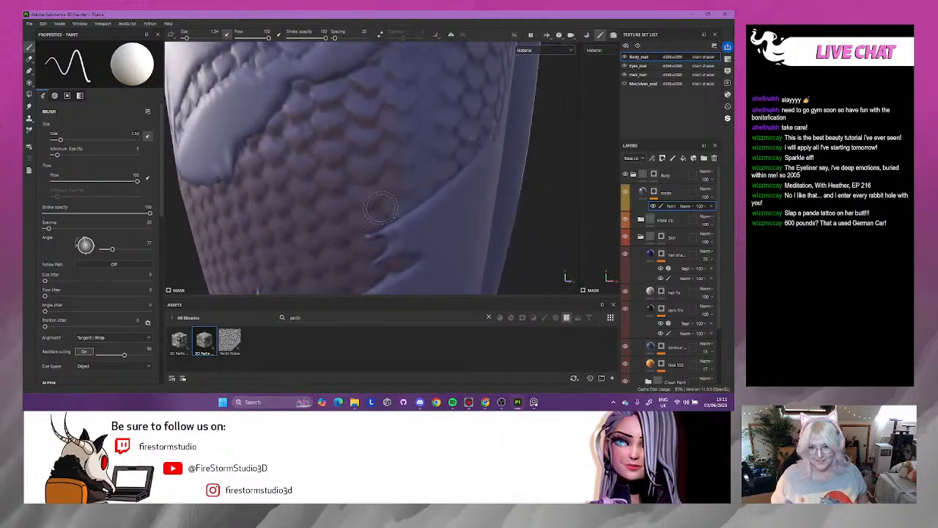
- Paint the scales mask over the front end of the large thigh patch, out to its pointed tip
{"action": "mouse_move", "coordinate": [355, 213]}
{"action": "left_mouse_down", "text": "alt"}
{"action": "mouse_move", "coordinate": [376, 187]}
{"action": "mouse_move", "coordinate": [365, 211]}
{"action": "left_mouse_up", "text": "alt"}
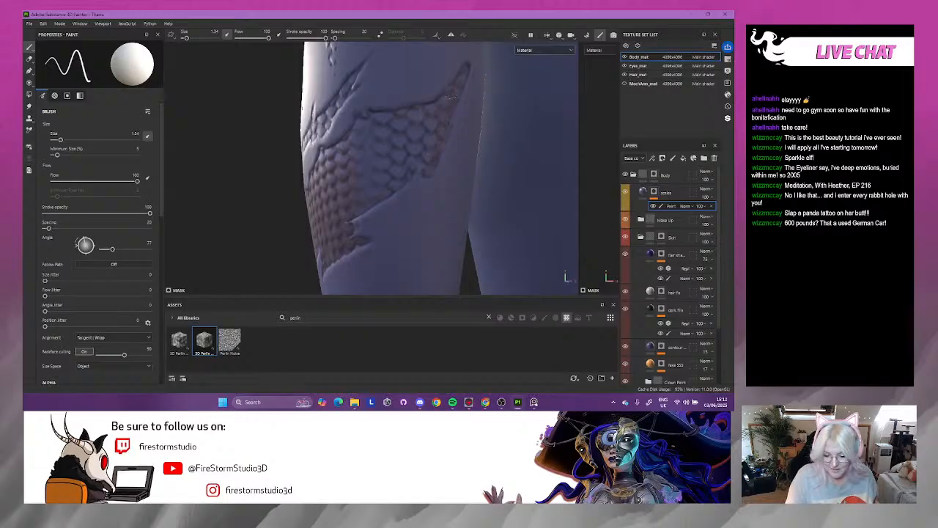
{"action": "key", "text": "alt"}
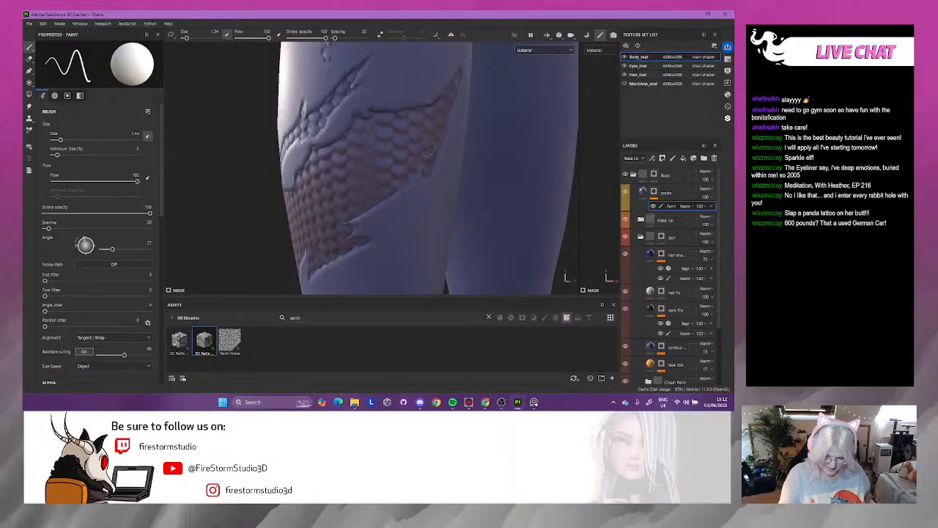
{"action": "left_click_drag", "start_coordinate": [268, 240], "coordinate": [239, 245], "text": "alt"}
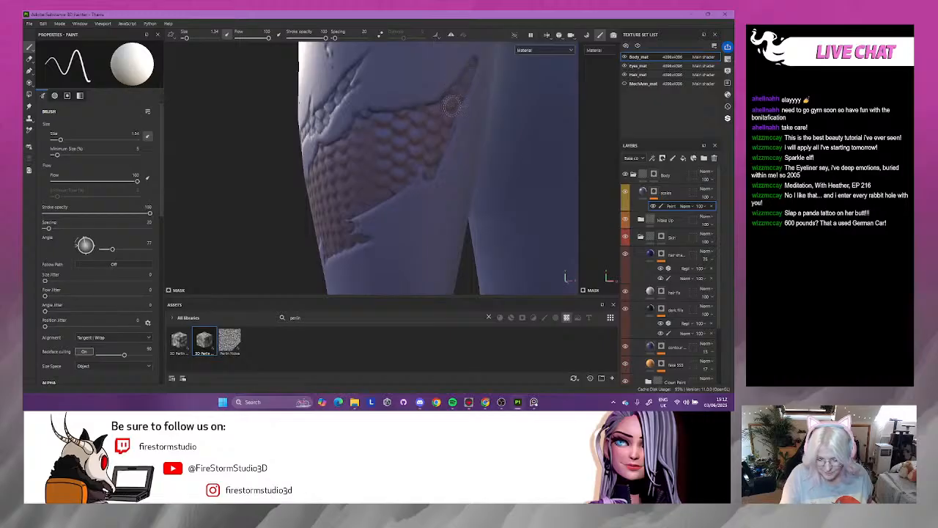
{"action": "left_click_drag", "start_coordinate": [249, 211], "coordinate": [314, 215], "text": "alt"}
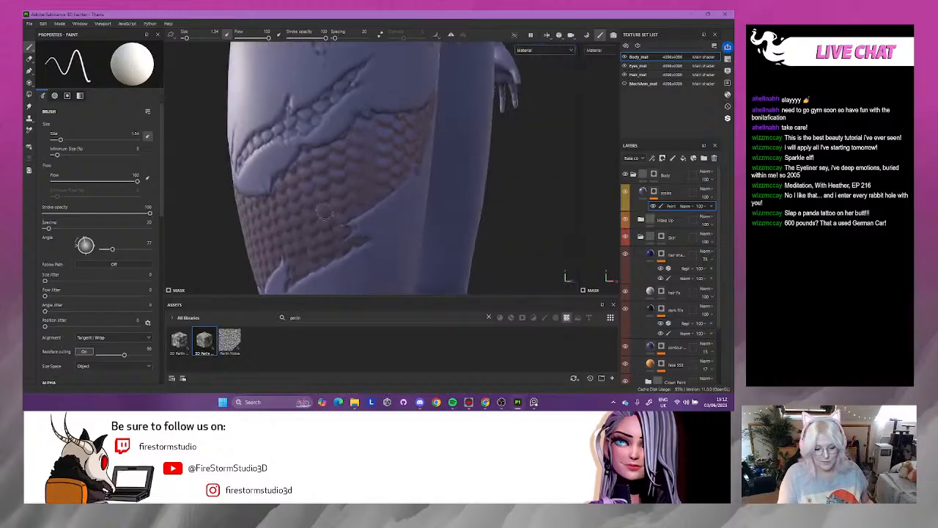
- Paint the scales mask along the narrow diagonal strip of scales above the large thigh patch
{"action": "mouse_move", "coordinate": [541, 157]}
{"action": "left_mouse_down", "text": "alt"}
{"action": "mouse_move", "coordinate": [522, 224]}
{"action": "mouse_move", "coordinate": [551, 171]}
{"action": "left_mouse_up", "text": "alt"}
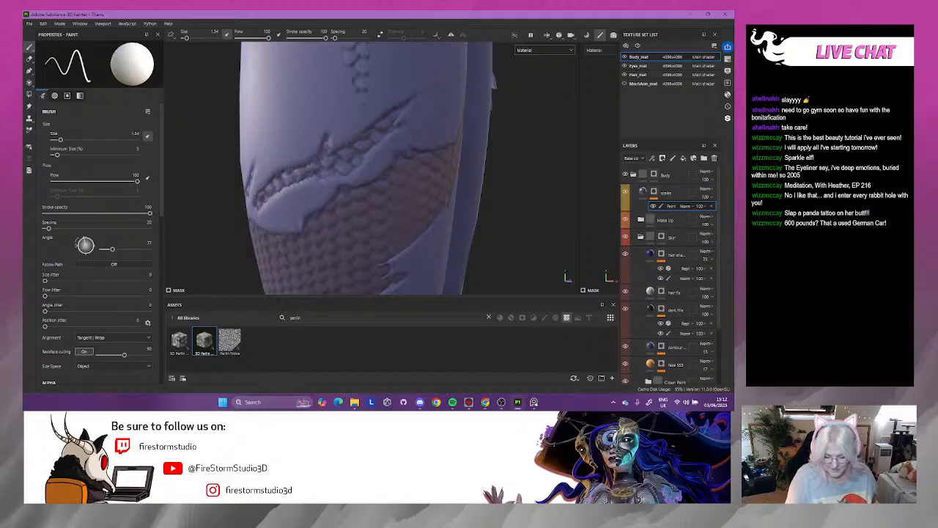
{"action": "scroll", "coordinate": [499, 173], "scroll_direction": "up", "scroll_amount": 4}
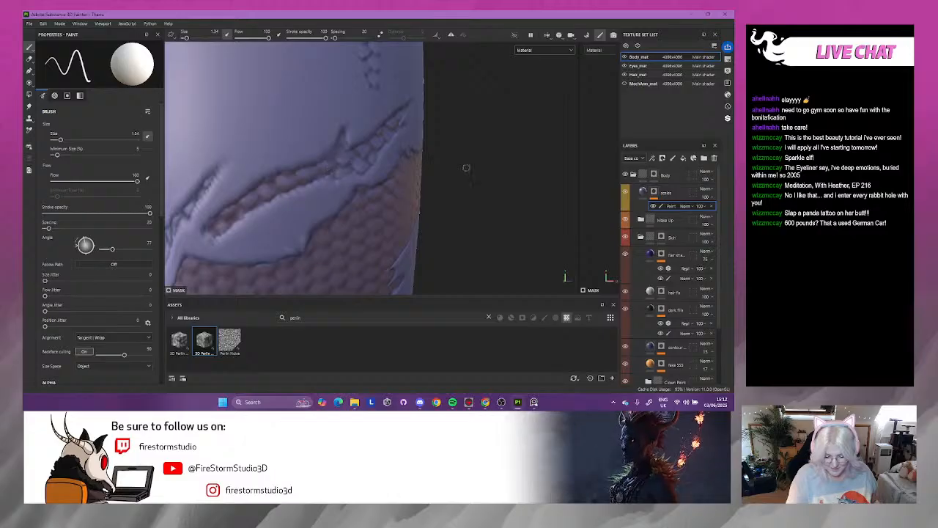
{"action": "left_click_drag", "start_coordinate": [465, 166], "coordinate": [419, 174], "text": "alt"}
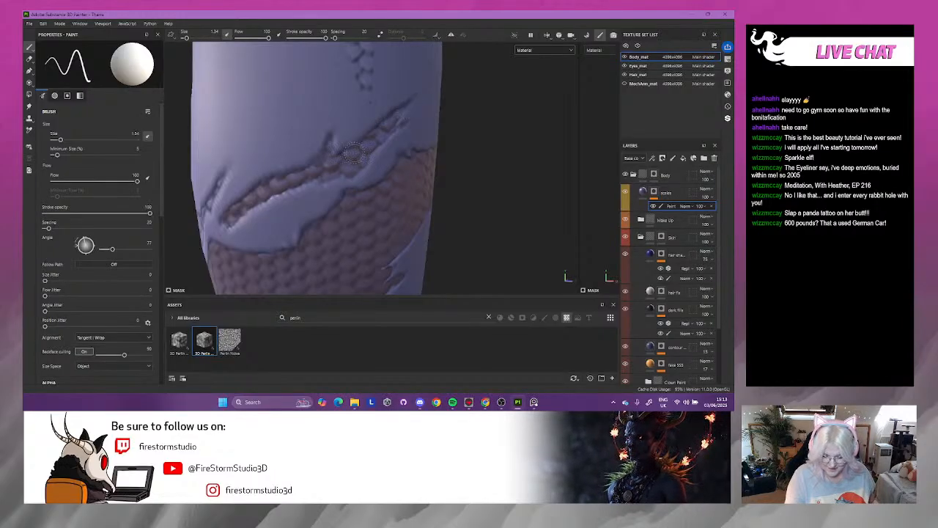
{"action": "left_click_drag", "start_coordinate": [465, 140], "coordinate": [539, 136], "text": "alt"}
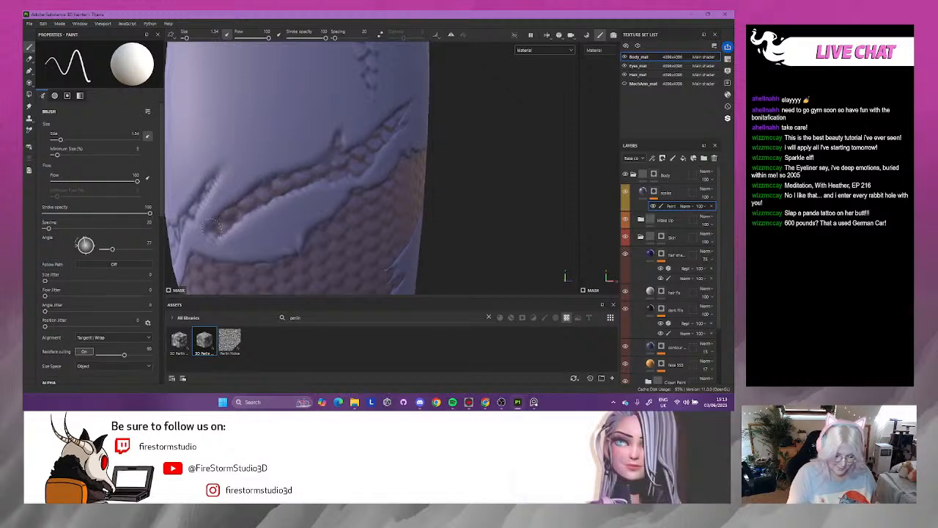
{"action": "left_click_drag", "start_coordinate": [469, 183], "coordinate": [511, 186], "text": "alt"}
- Paint the scales mask along the narrow band of scales at the outer side of the knee
{"action": "mouse_move", "coordinate": [459, 254]}
{"action": "left_mouse_down", "text": "alt"}
{"action": "mouse_move", "coordinate": [527, 125]}
{"action": "mouse_move", "coordinate": [490, 184]}
{"action": "mouse_move", "coordinate": [540, 213]}
{"action": "left_mouse_up", "text": "alt"}
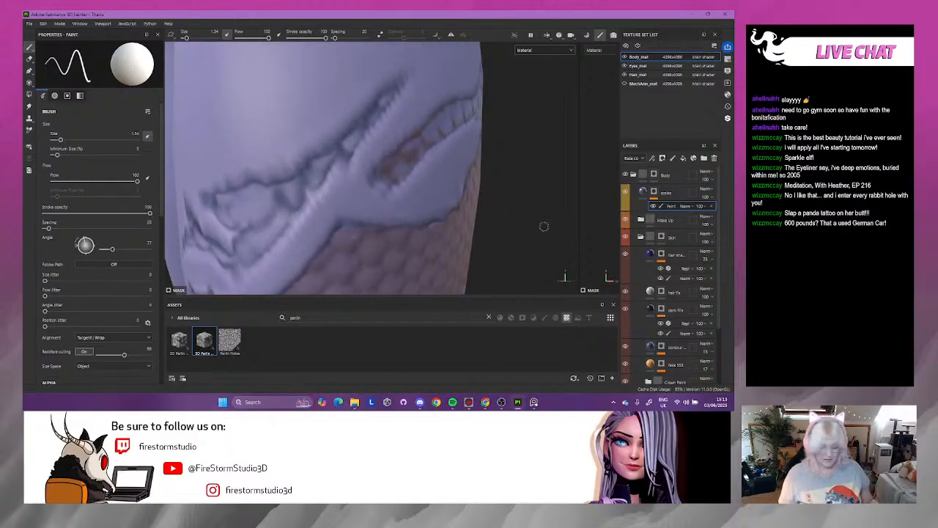
{"action": "right_click_drag", "start_coordinate": [496, 246], "coordinate": [440, 212], "text": "alt"}
{"action": "left_click_drag", "start_coordinate": [469, 213], "coordinate": [477, 165], "text": "alt"}
{"action": "left_click_drag", "start_coordinate": [391, 126], "coordinate": [362, 112], "text": "alt"}
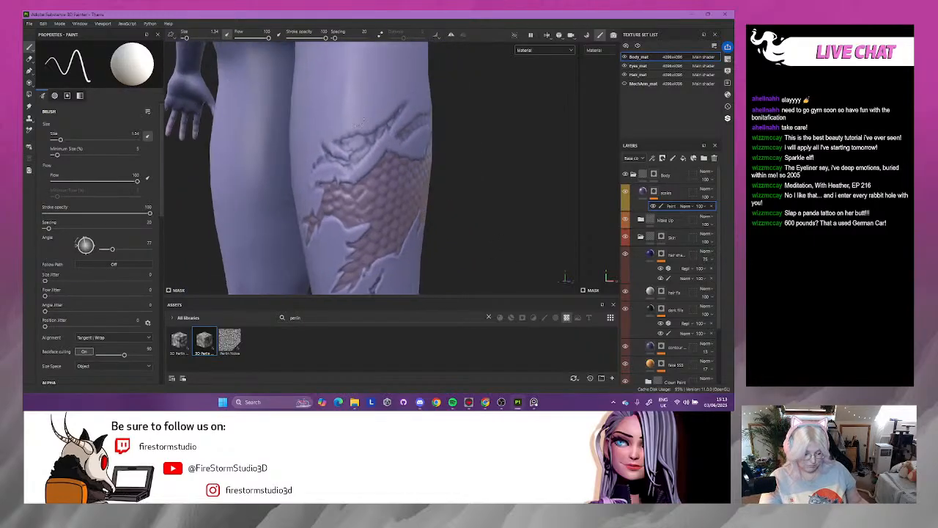
{"action": "left_click_drag", "start_coordinate": [331, 214], "coordinate": [327, 130], "text": "alt"}
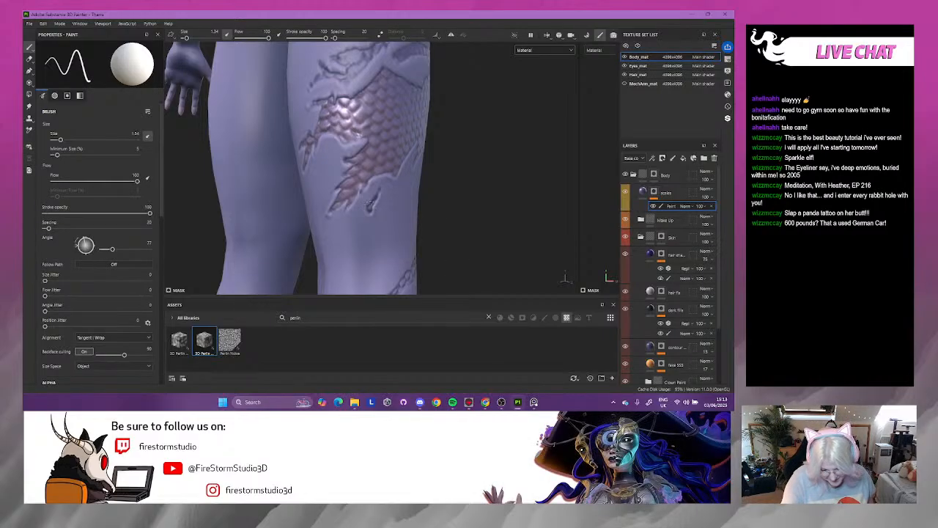
{"action": "left_click_drag", "start_coordinate": [467, 262], "coordinate": [453, 225], "text": "alt"}
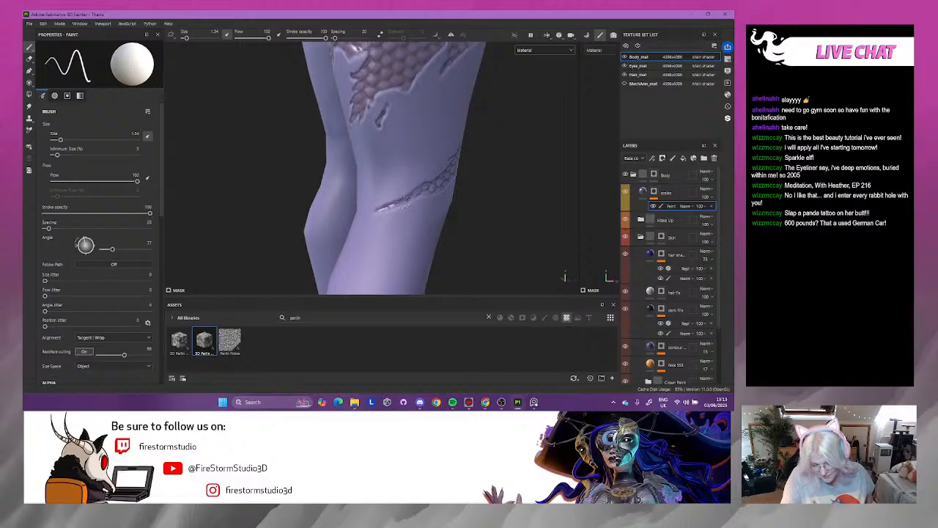
{"action": "mouse_move", "coordinate": [514, 174]}
{"action": "left_mouse_down", "text": "alt"}
{"action": "mouse_move", "coordinate": [480, 172]}
{"action": "mouse_move", "coordinate": [492, 179]}
{"action": "mouse_move", "coordinate": [465, 192]}
{"action": "left_mouse_up", "text": "alt"}
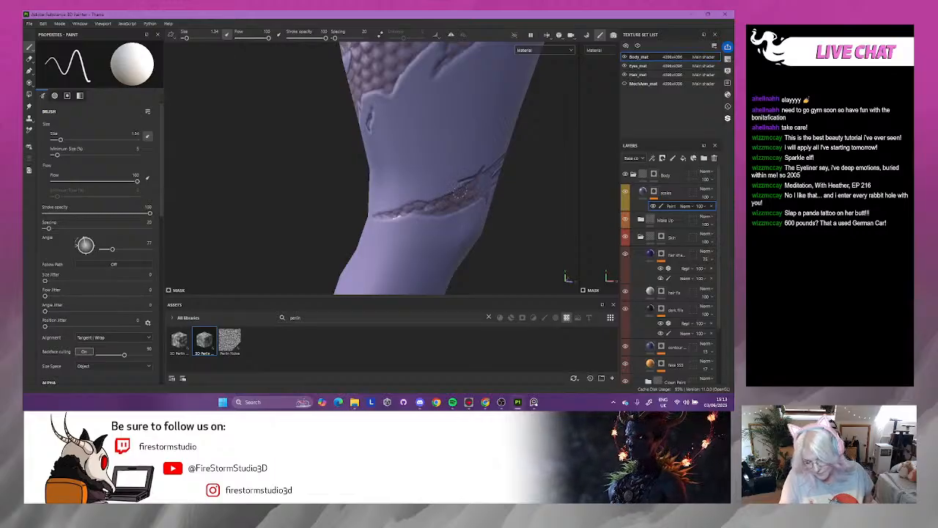
{"action": "left_click_drag", "start_coordinate": [518, 209], "coordinate": [550, 199], "text": "alt"}
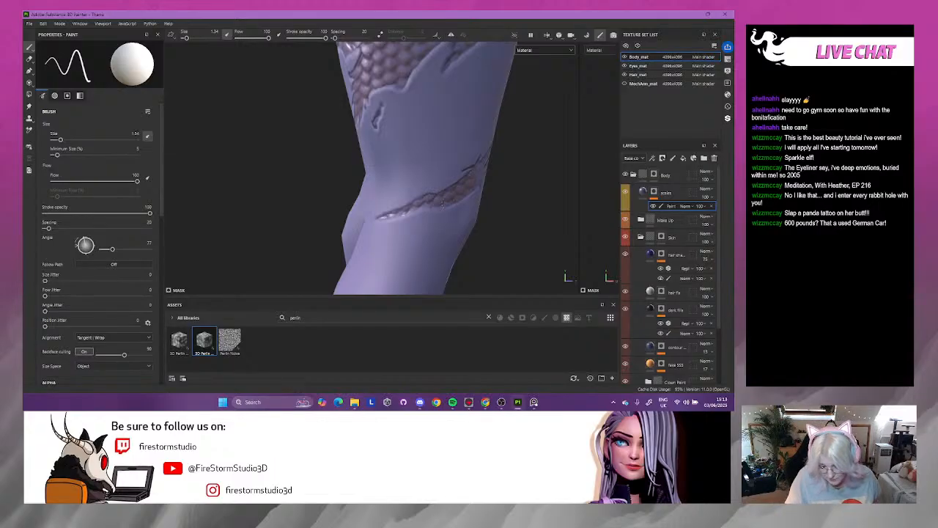
{"action": "left_click_drag", "start_coordinate": [520, 178], "coordinate": [473, 177], "text": "alt"}
- Continue the scales mask around the front of the knee, covering the star-shaped tear and the torn openings beyond it
{"action": "left_click_drag", "start_coordinate": [543, 222], "coordinate": [235, 183], "text": "alt"}
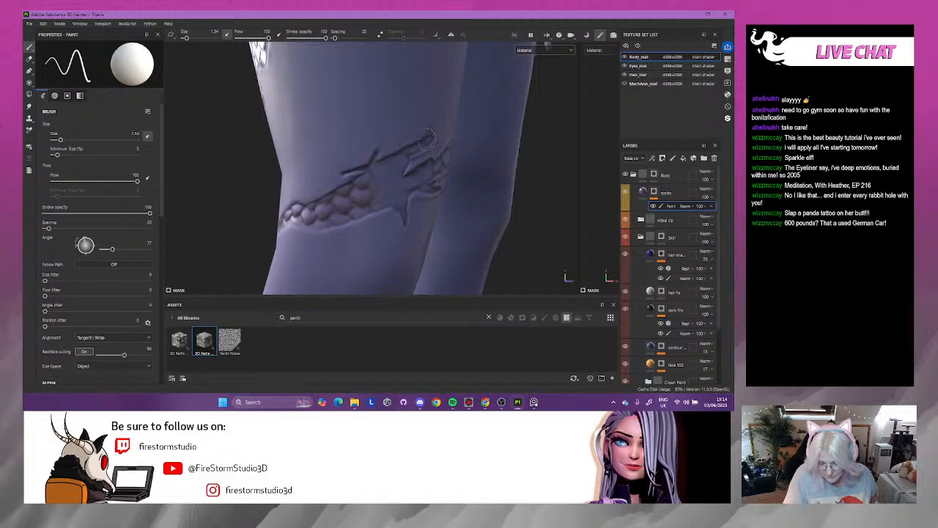
{"action": "left_click_drag", "start_coordinate": [488, 168], "coordinate": [441, 205], "text": "alt"}
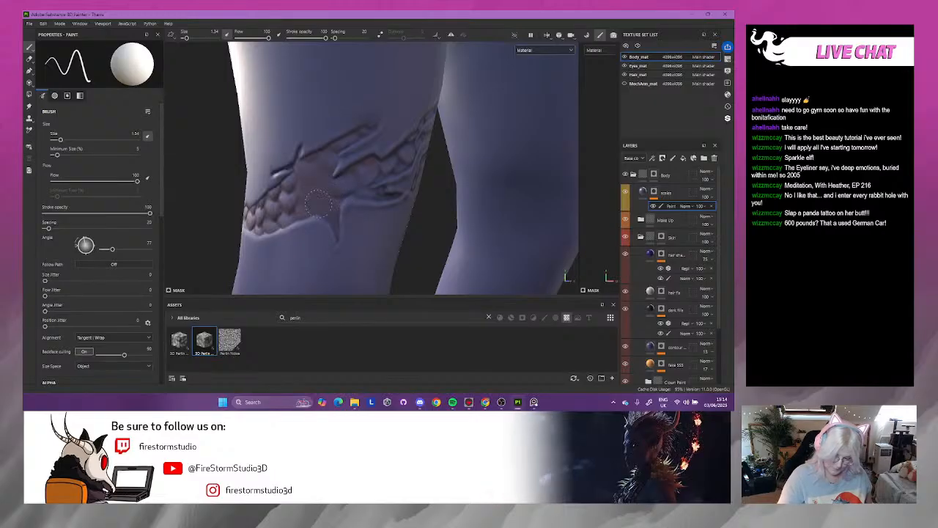
{"action": "left_click_drag", "start_coordinate": [444, 202], "coordinate": [423, 192], "text": "alt"}
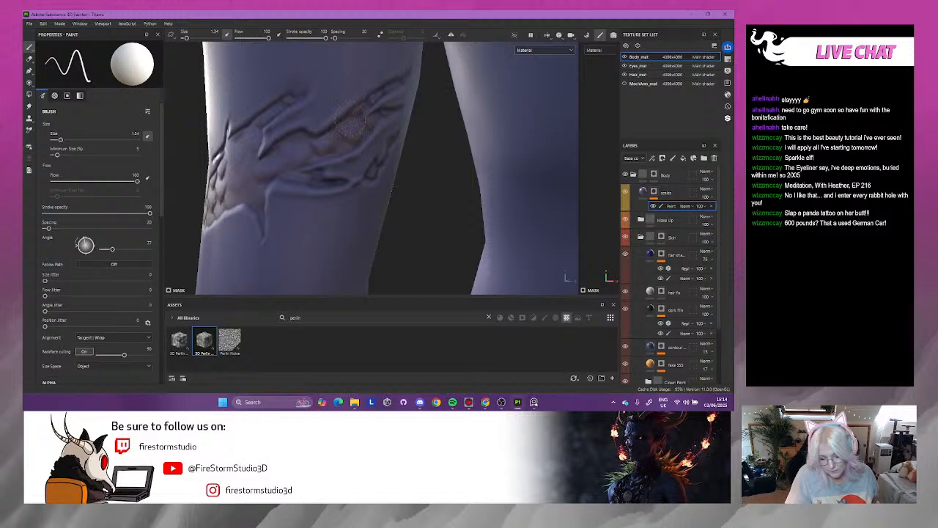
{"action": "scroll", "coordinate": [442, 174], "scroll_direction": "up", "scroll_amount": 2}
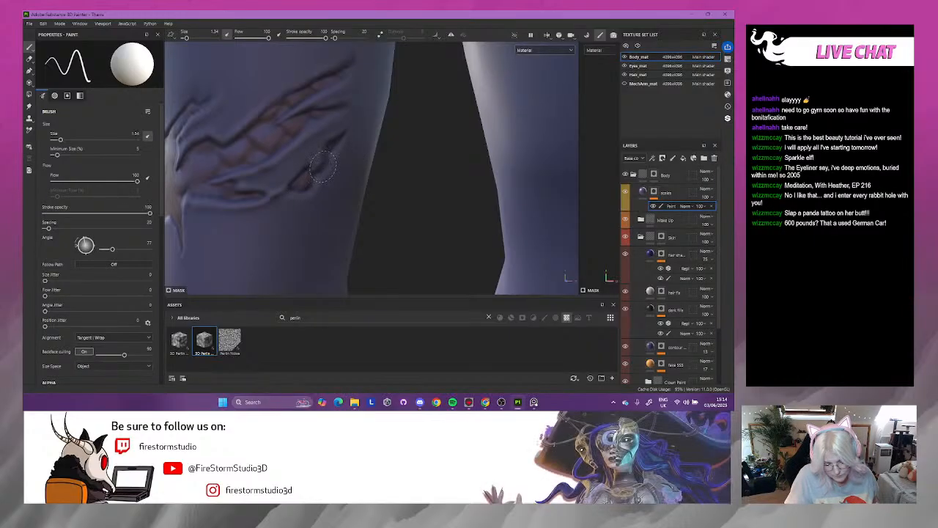
{"action": "left_click_drag", "start_coordinate": [424, 206], "coordinate": [481, 284], "text": "alt"}
{"action": "left_click_drag", "start_coordinate": [551, 238], "coordinate": [502, 203], "text": "alt"}
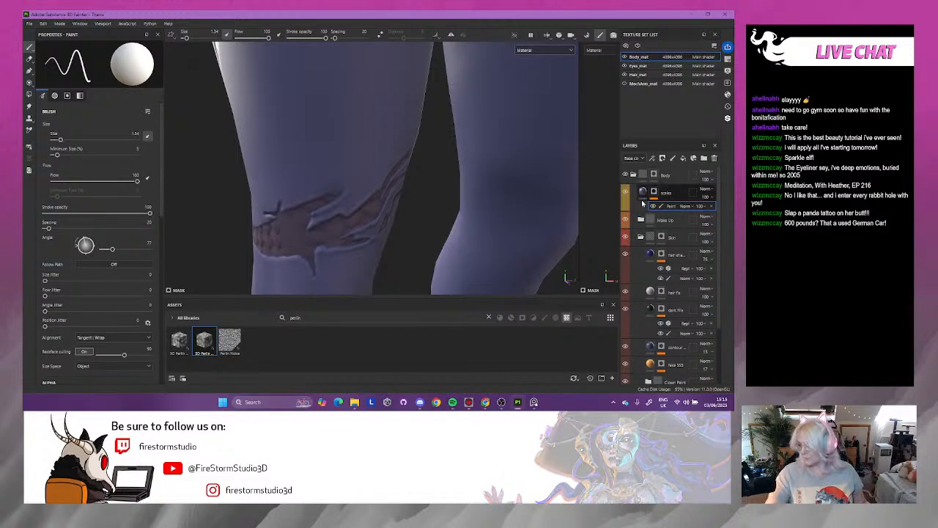
- Examine the painted scales on the character's legs and back from several angles
{"action": "scroll", "coordinate": [525, 120], "scroll_direction": "down", "scroll_amount": 10}
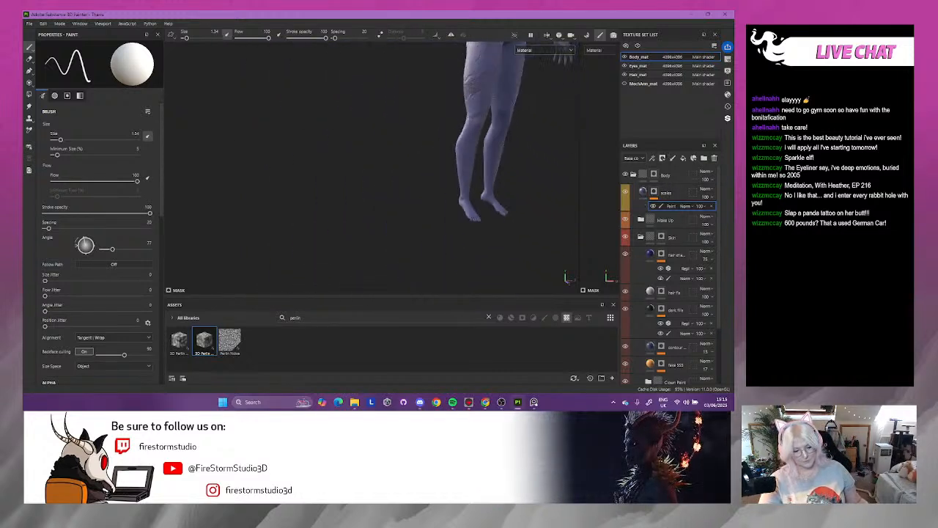
{"action": "left_click_drag", "start_coordinate": [470, 121], "coordinate": [341, 131], "text": "alt"}
{"action": "middle_click_drag", "start_coordinate": [495, 137], "coordinate": [449, 238], "text": "alt"}
{"action": "left_click_drag", "start_coordinate": [447, 202], "coordinate": [158, 200], "text": "alt"}
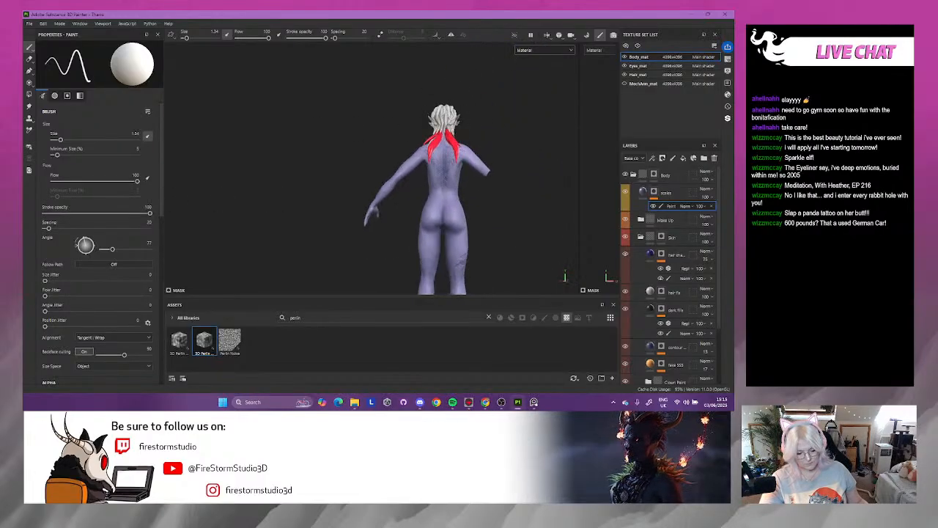
{"action": "left_click_drag", "start_coordinate": [419, 218], "coordinate": [272, 220], "text": "alt"}
{"action": "middle_click_drag", "start_coordinate": [412, 237], "coordinate": [367, 143], "text": "alt"}
{"action": "left_click_drag", "start_coordinate": [341, 174], "coordinate": [443, 177], "text": "alt"}
{"action": "right_click_drag", "start_coordinate": [495, 245], "coordinate": [587, 261], "text": "alt"}
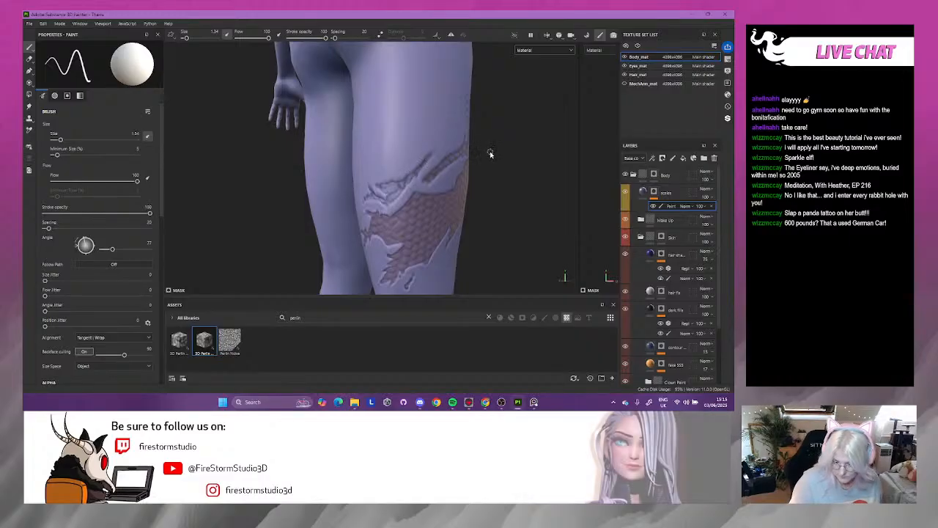
{"action": "left_click_drag", "start_coordinate": [493, 164], "coordinate": [539, 152], "text": "alt"}
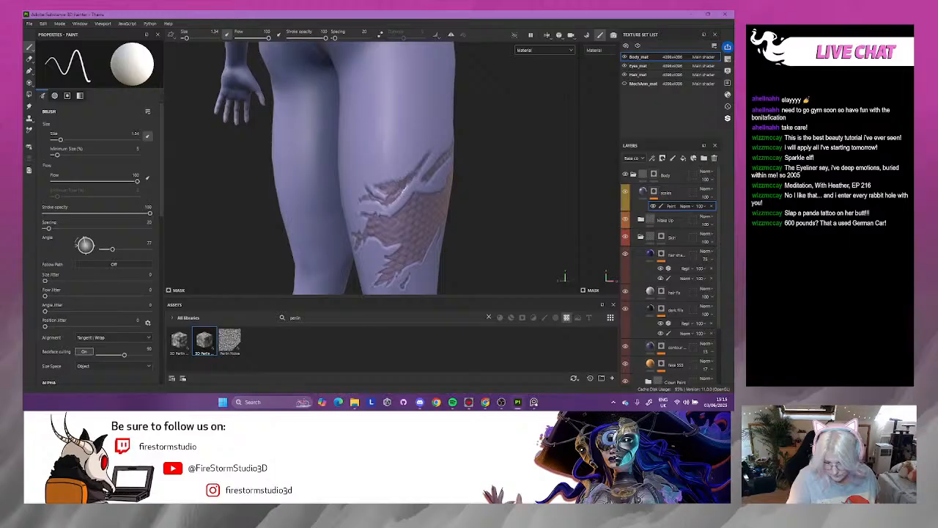
- Hide the eyes and hair texture sets to expose the scales on the upper back
{"action": "left_click_drag", "start_coordinate": [463, 181], "coordinate": [459, 274], "text": "alt"}
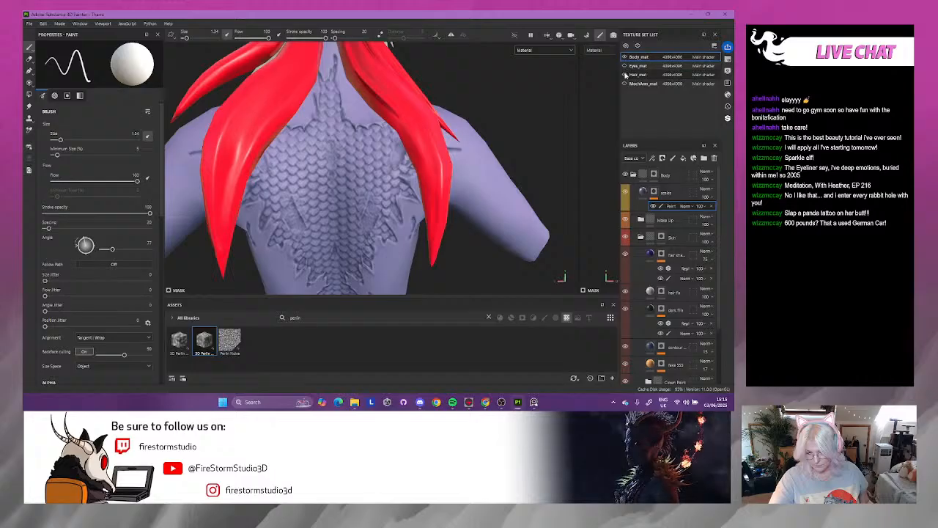
{"action": "left_click", "coordinate": [624, 74]}
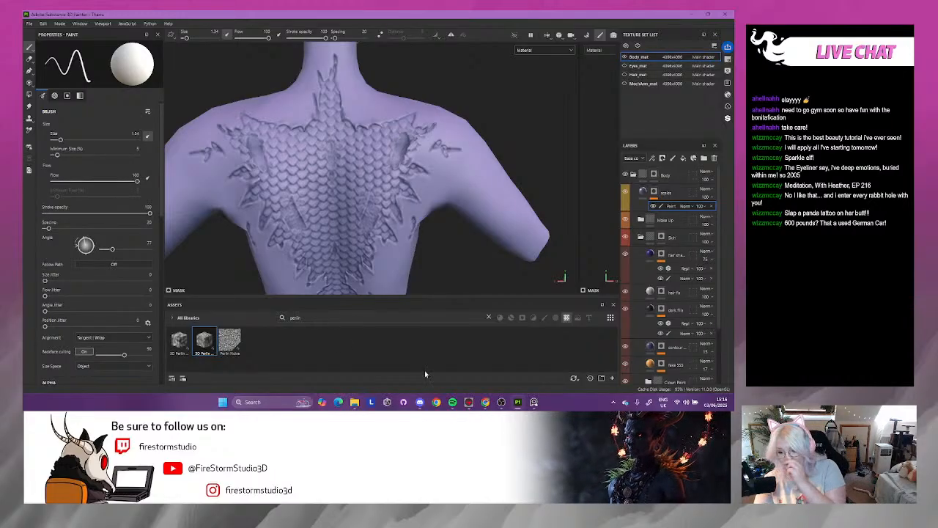
- Switch to Marmoset Toolbag and inspect the scales on the back of the body mesh
{"action": "left_click", "coordinate": [470, 401]}
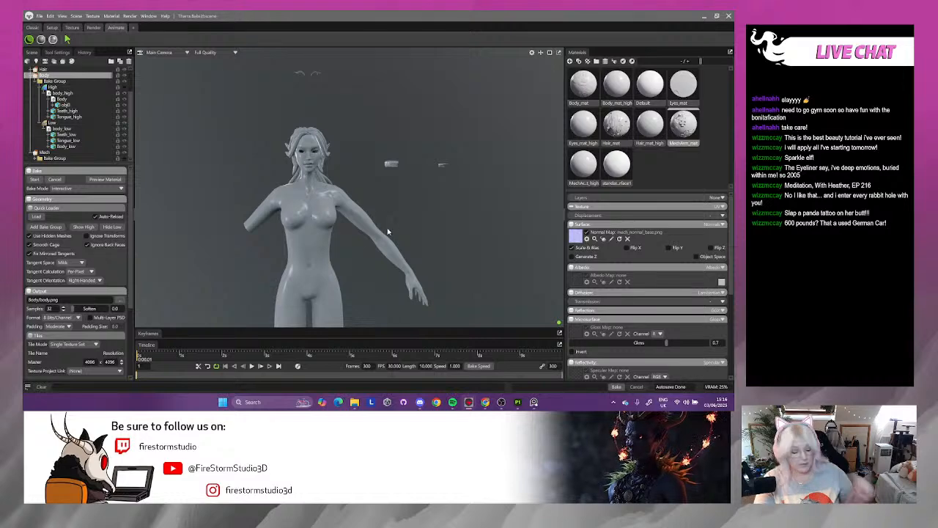
{"action": "left_click_drag", "start_coordinate": [385, 224], "coordinate": [203, 212]}
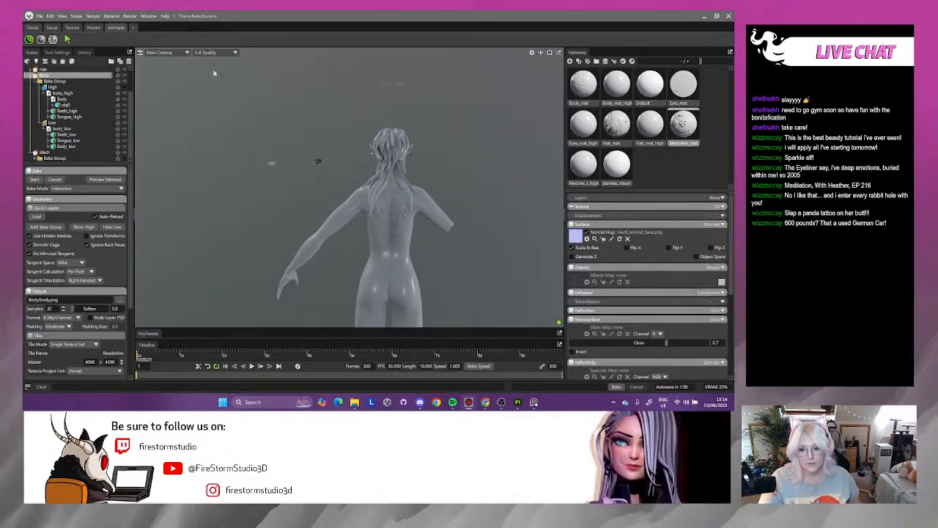
{"action": "left_click_drag", "start_coordinate": [465, 211], "coordinate": [368, 227]}
{"action": "right_click_drag", "start_coordinate": [369, 227], "coordinate": [453, 241]}
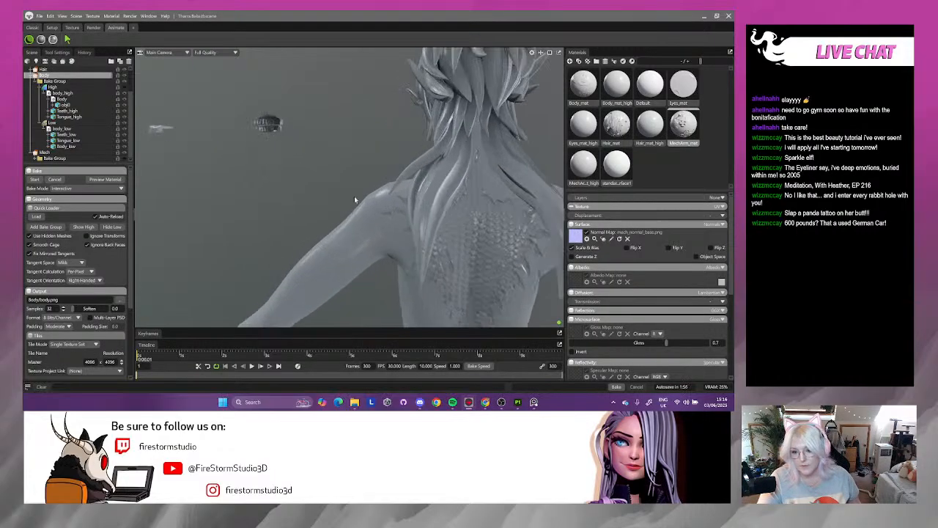
{"action": "middle_click_drag", "start_coordinate": [387, 214], "coordinate": [234, 113]}
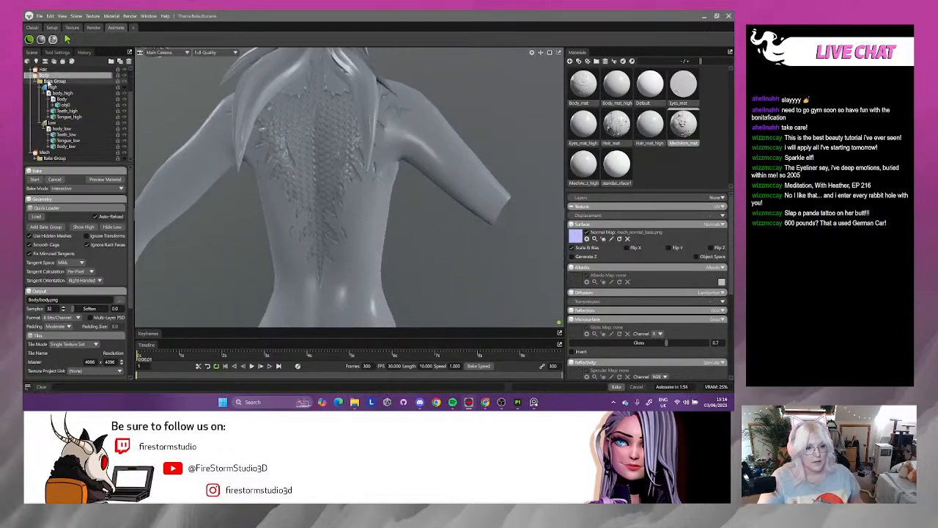
- Select the Low group of the Body bake project and open its cage offset painting over the buttocks
{"action": "left_click", "coordinate": [55, 123]}
{"action": "left_click_drag", "start_coordinate": [249, 196], "coordinate": [276, 259]}
{"action": "middle_click_drag", "start_coordinate": [275, 259], "coordinate": [344, 182]}
{"action": "right_click_drag", "start_coordinate": [344, 183], "coordinate": [391, 275]}
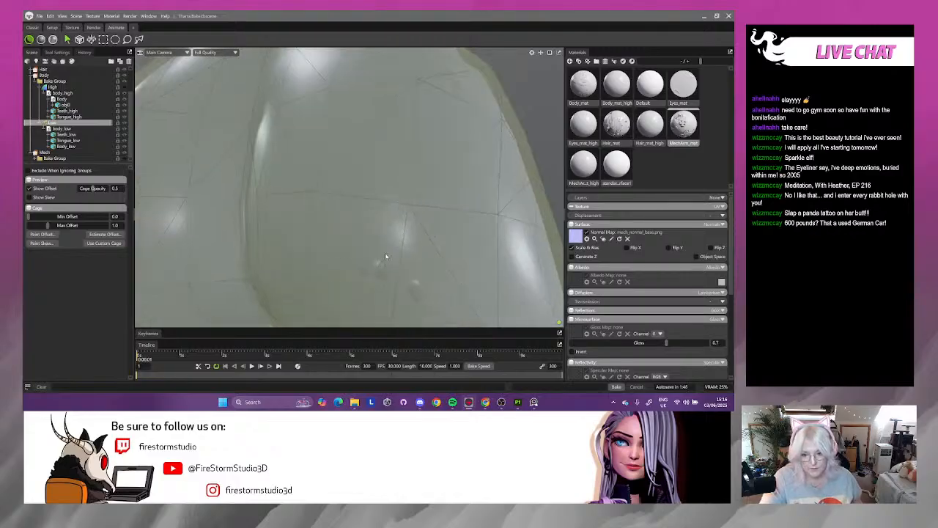
{"action": "left_click", "coordinate": [42, 234]}
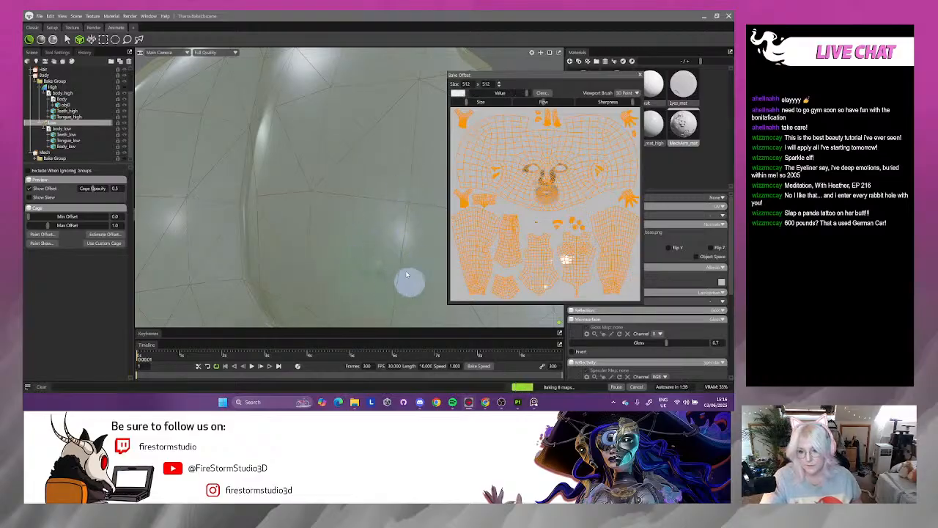
- Pause the running bake and paint extra cage offset onto the buttocks
{"action": "scroll", "coordinate": [408, 264], "scroll_direction": "down", "scroll_amount": 3}
{"action": "left_click_drag", "start_coordinate": [427, 283], "coordinate": [356, 252], "text": "alt"}
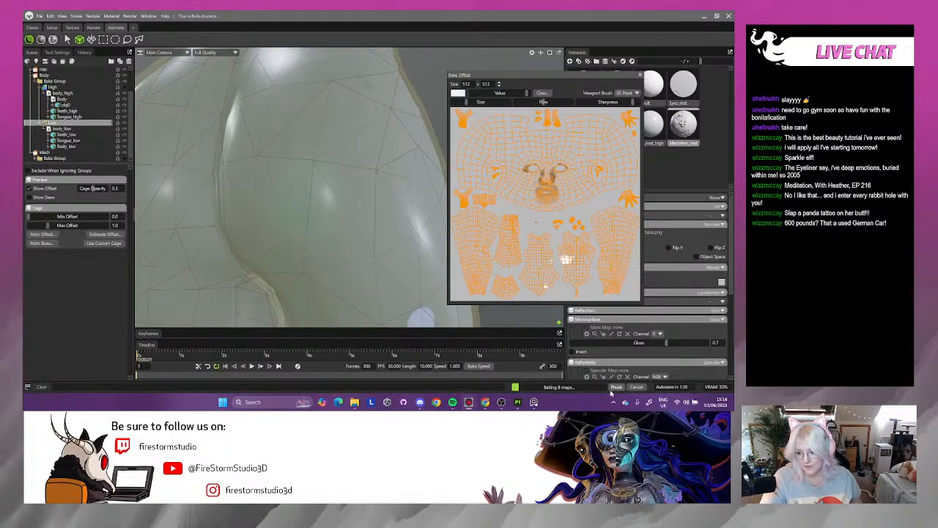
{"action": "scroll", "coordinate": [331, 232], "scroll_direction": "down", "scroll_amount": 2}
{"action": "middle_click_drag", "start_coordinate": [352, 261], "coordinate": [350, 211], "text": "alt"}
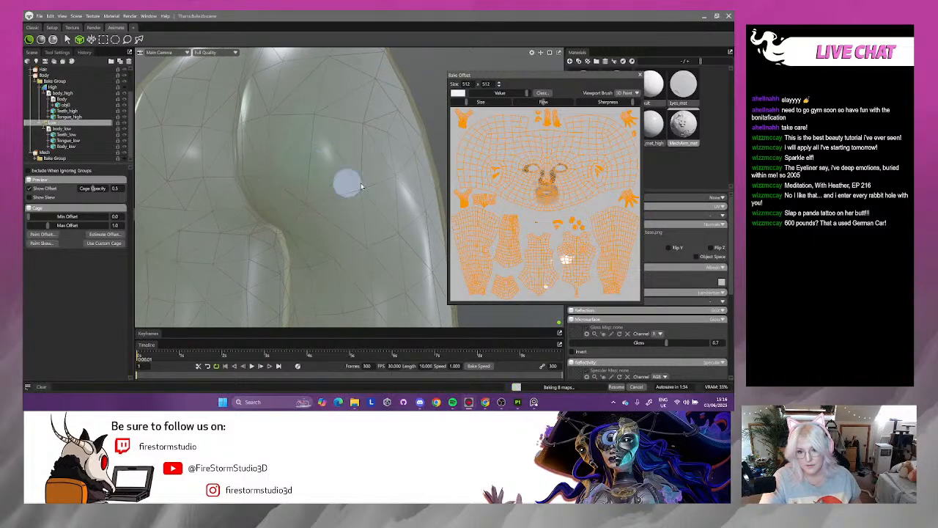
{"action": "left_click_drag", "start_coordinate": [318, 139], "coordinate": [302, 79]}
{"action": "middle_click_drag", "start_coordinate": [327, 93], "coordinate": [328, 206], "text": "alt"}
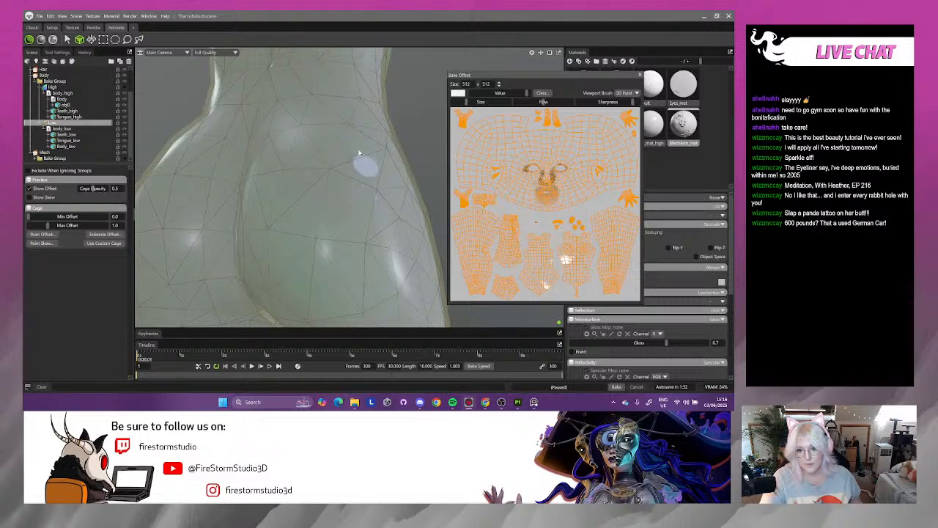
- Paint extra cage offset over the scaled area of the back
{"action": "middle_click_drag", "start_coordinate": [354, 121], "coordinate": [394, 295], "text": "alt"}
{"action": "mouse_move", "coordinate": [291, 141]}
{"action": "left_mouse_down", "text": "alt"}
{"action": "mouse_move", "coordinate": [322, 165]}
{"action": "mouse_move", "coordinate": [257, 114]}
{"action": "mouse_move", "coordinate": [356, 91]}
{"action": "left_mouse_up", "text": "alt"}
{"action": "middle_click_drag", "start_coordinate": [328, 103], "coordinate": [325, 254], "text": "alt"}
{"action": "mouse_move", "coordinate": [324, 254]}
{"action": "left_mouse_down"}
{"action": "mouse_move", "coordinate": [207, 162]}
{"action": "mouse_move", "coordinate": [323, 110]}
{"action": "mouse_move", "coordinate": [350, 151]}
{"action": "left_mouse_up"}
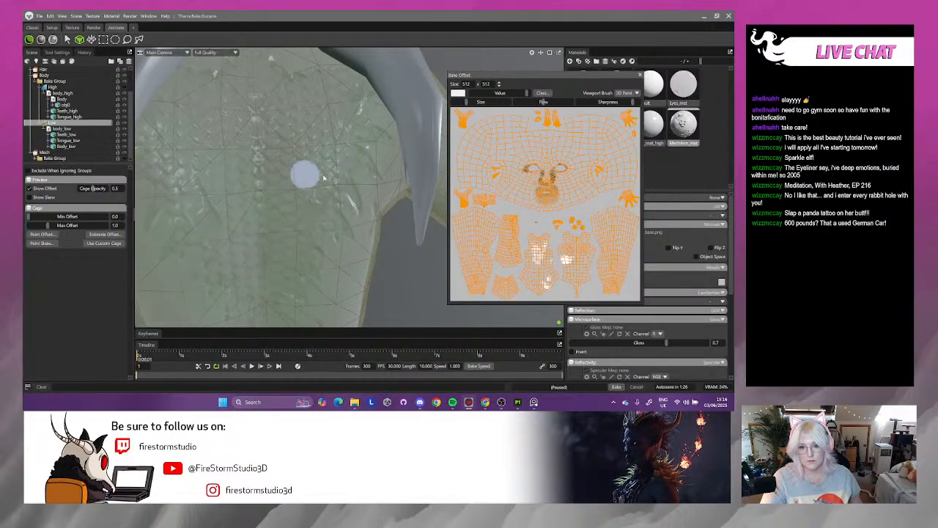
{"action": "left_click_drag", "start_coordinate": [239, 165], "coordinate": [205, 134], "text": "alt"}
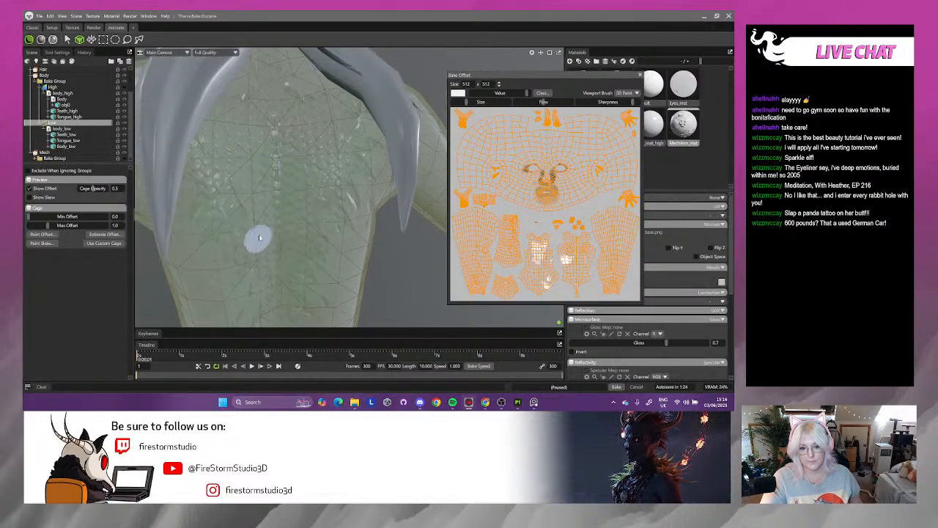
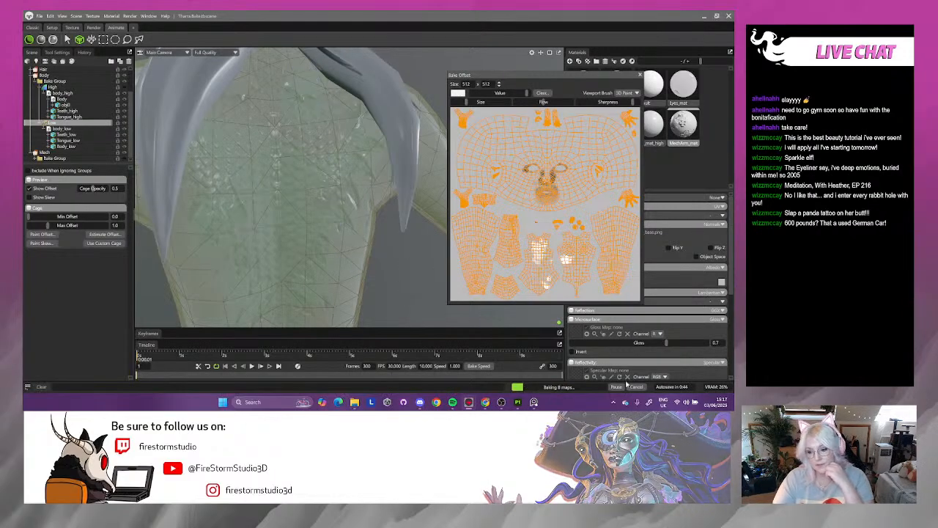
- Pause the running bake and hide the Hair bake project
{"action": "left_click", "coordinate": [616, 387]}
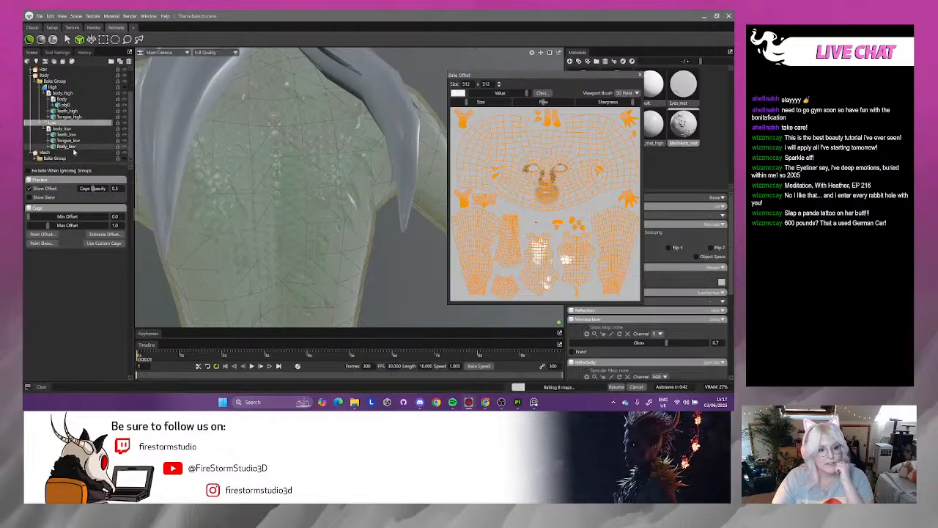
{"action": "scroll", "coordinate": [117, 124], "scroll_direction": "up", "scroll_amount": 3}
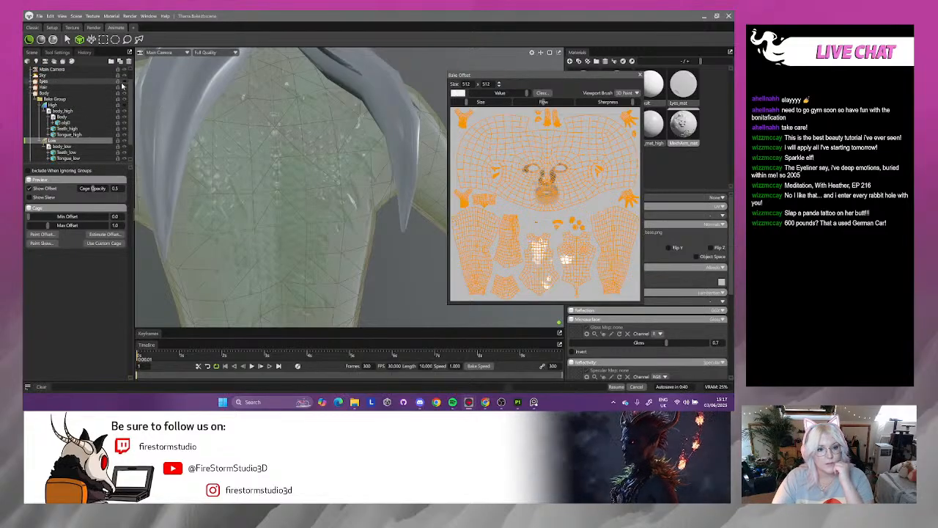
{"action": "left_click", "coordinate": [125, 87]}
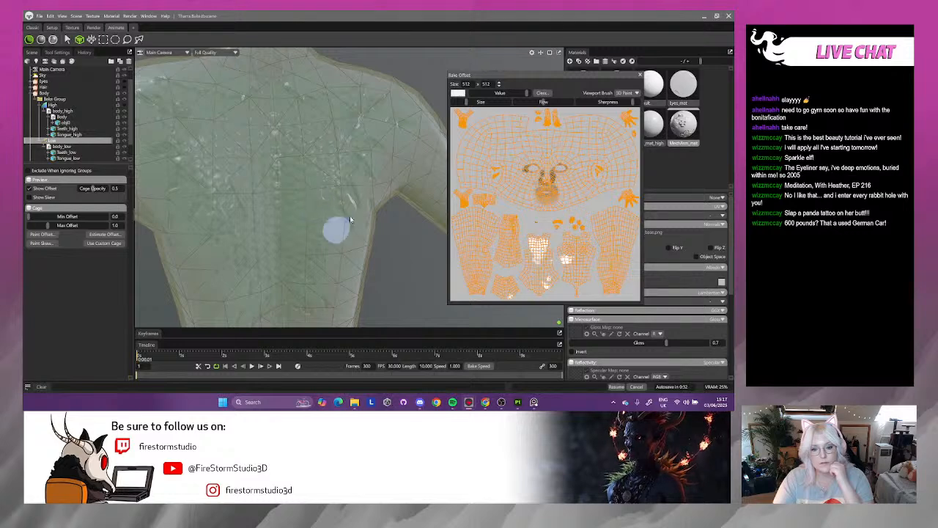
- Paint extra cage offset over the nape of the neck
{"action": "scroll", "coordinate": [313, 178], "scroll_direction": "down", "scroll_amount": 2}
{"action": "middle_click_drag", "start_coordinate": [297, 132], "coordinate": [287, 245]}
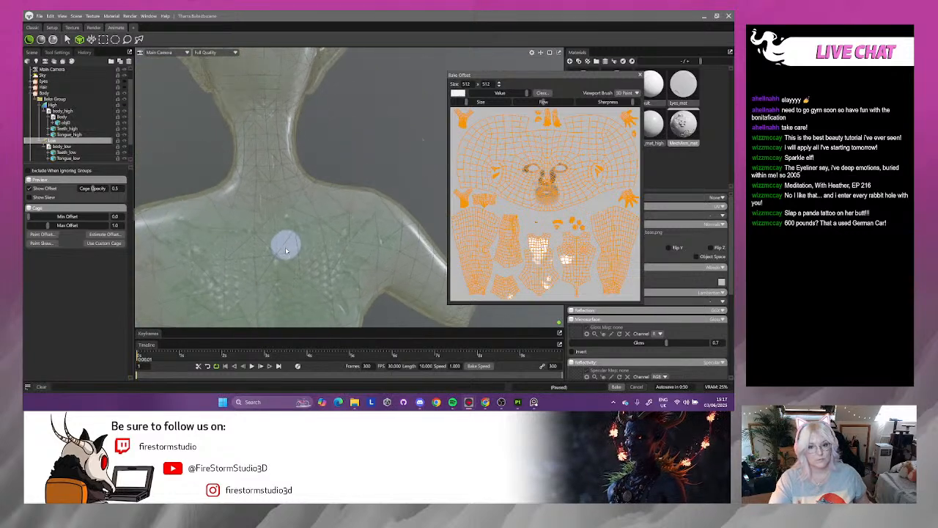
{"action": "left_click_drag", "start_coordinate": [263, 71], "coordinate": [263, 88]}
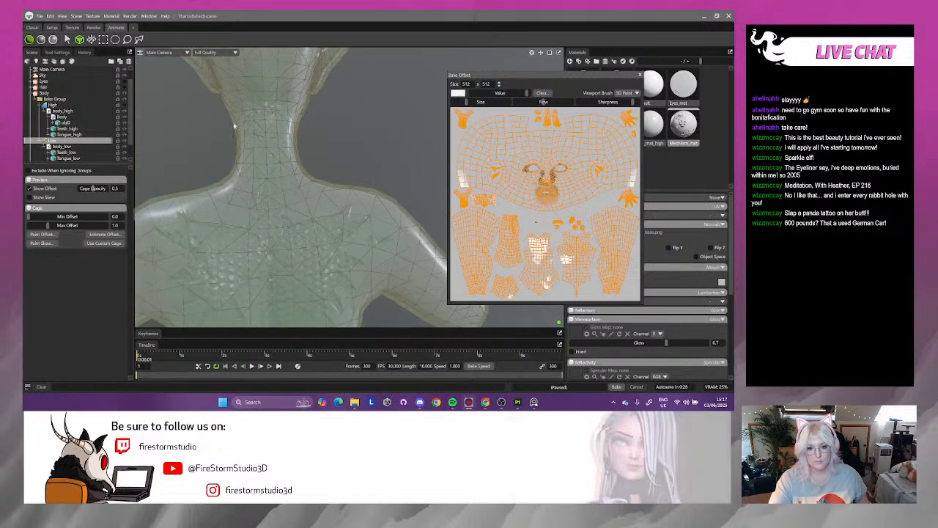
- Try painting the back of the neck with a lower cage offset value, and undo the stroke
{"action": "scroll", "coordinate": [257, 158], "scroll_direction": "up", "scroll_amount": 4}
{"action": "middle_click_drag", "start_coordinate": [264, 167], "coordinate": [373, 264]}
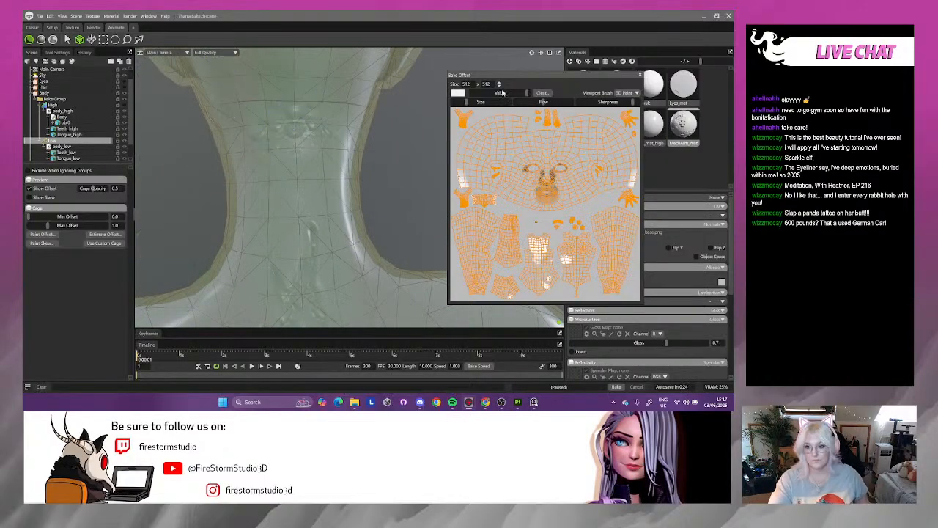
{"action": "mouse_move", "coordinate": [304, 100]}
{"action": "left_mouse_down"}
{"action": "mouse_move", "coordinate": [276, 149]}
{"action": "mouse_move", "coordinate": [309, 105]}
{"action": "mouse_move", "coordinate": [330, 188]}
{"action": "mouse_move", "coordinate": [308, 208]}
{"action": "mouse_move", "coordinate": [292, 183]}
{"action": "mouse_move", "coordinate": [296, 118]}
{"action": "left_mouse_up"}
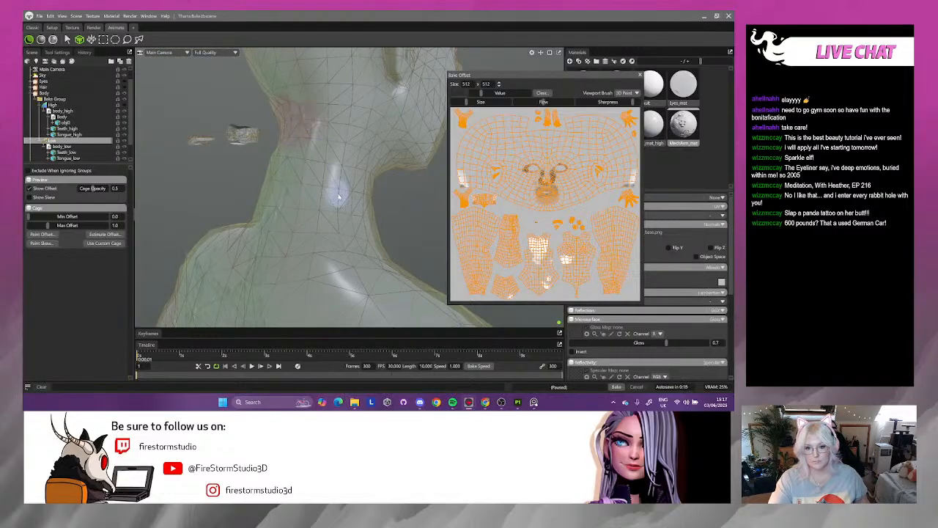
{"action": "left_click_drag", "start_coordinate": [320, 195], "coordinate": [393, 213], "text": "alt"}
{"action": "key", "text": "ctrl+z"}
- Bake the body maps with the painted offset and inspect the cage around the neck
{"action": "left_click", "coordinate": [611, 388]}
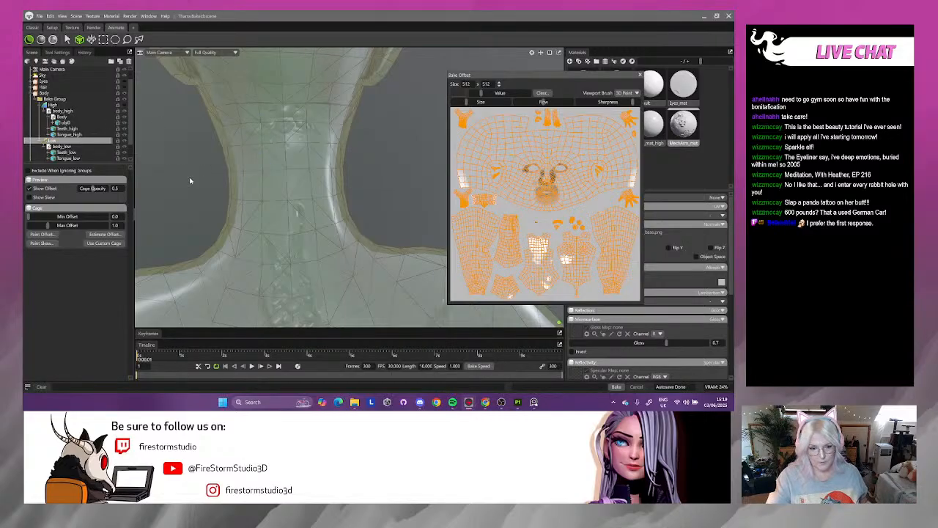
{"action": "left_click_drag", "start_coordinate": [184, 177], "coordinate": [259, 178], "text": "alt"}
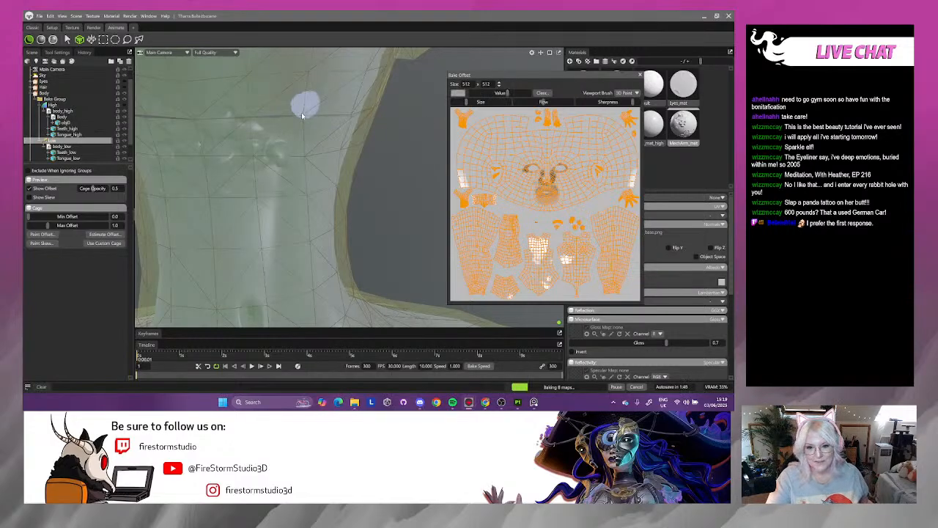
{"action": "left_click_drag", "start_coordinate": [342, 131], "coordinate": [282, 126], "text": "alt"}
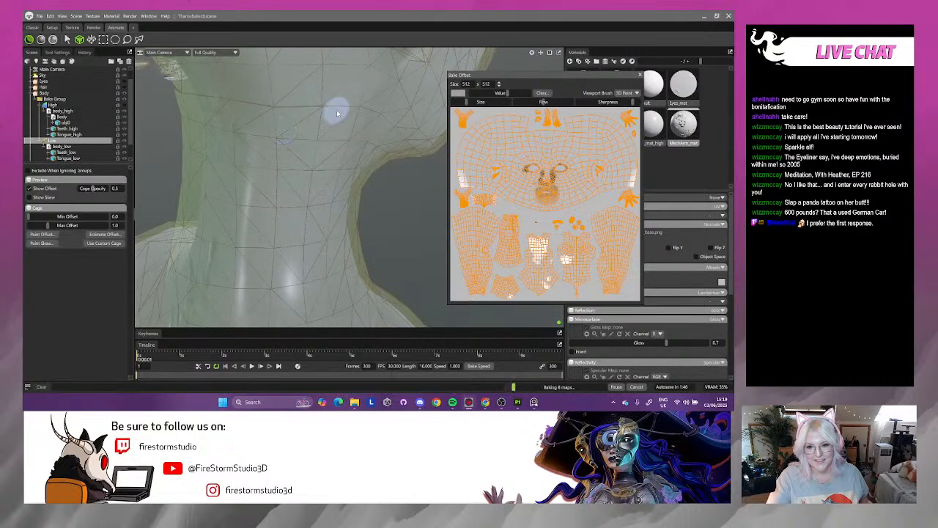
{"action": "mouse_move", "coordinate": [196, 155]}
{"action": "left_mouse_down", "text": "alt"}
{"action": "mouse_move", "coordinate": [247, 161]}
{"action": "mouse_move", "coordinate": [218, 184]}
{"action": "mouse_move", "coordinate": [247, 201]}
{"action": "mouse_move", "coordinate": [257, 268]}
{"action": "mouse_move", "coordinate": [262, 239]}
{"action": "left_mouse_up", "text": "alt"}
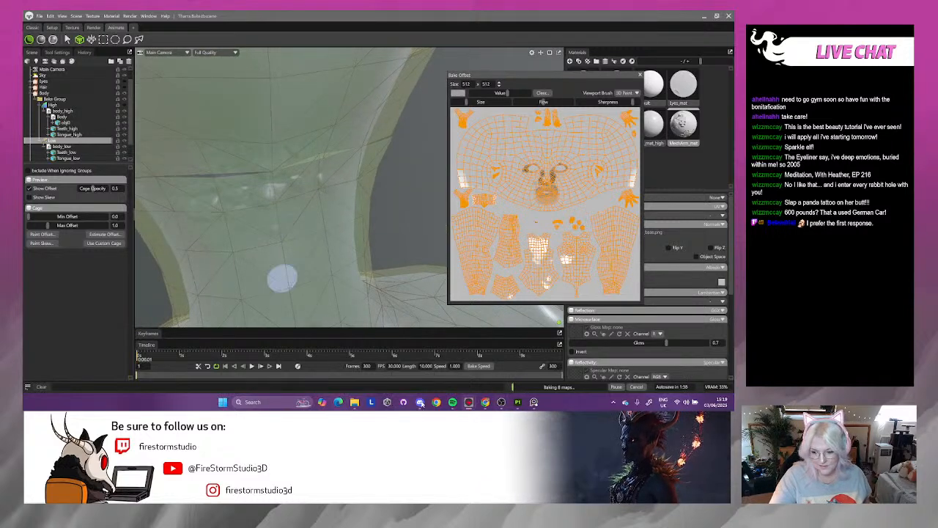
- Switch to File Explorer and open the character project's data folder
{"action": "left_click", "coordinate": [355, 402]}
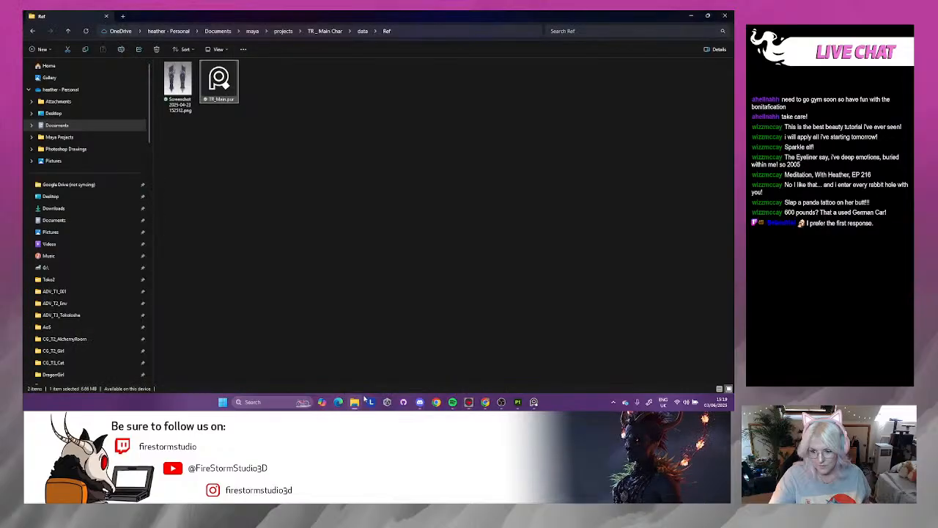
{"action": "left_click", "coordinate": [361, 32]}
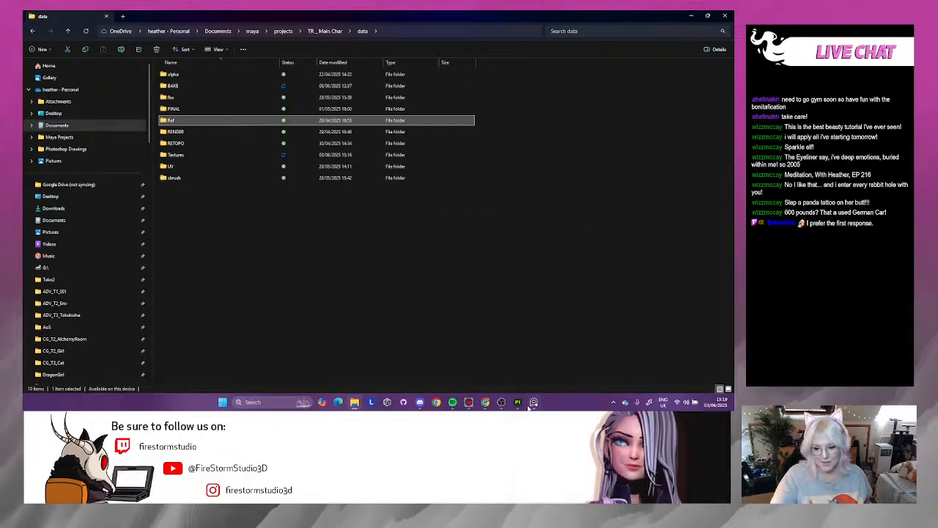
- Check the scales on the back in Substance 3D Painter, and return to Marmoset Toolbag
{"action": "mouse_move", "coordinate": [519, 404]}
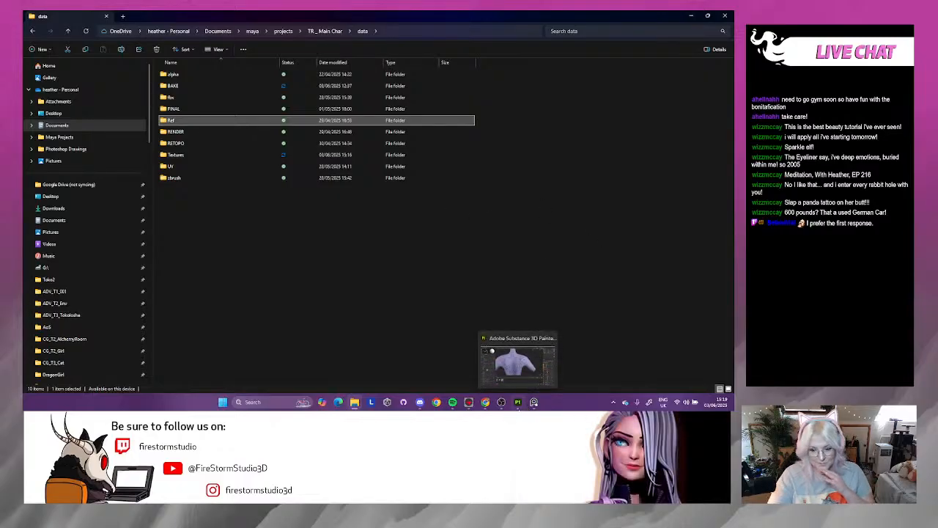
{"action": "left_click", "coordinate": [519, 404]}
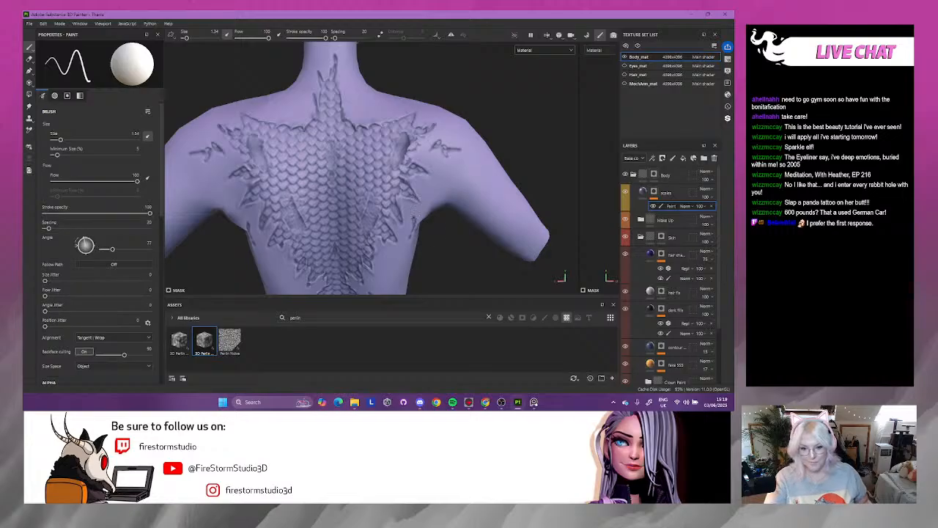
{"action": "mouse_move", "coordinate": [484, 403]}
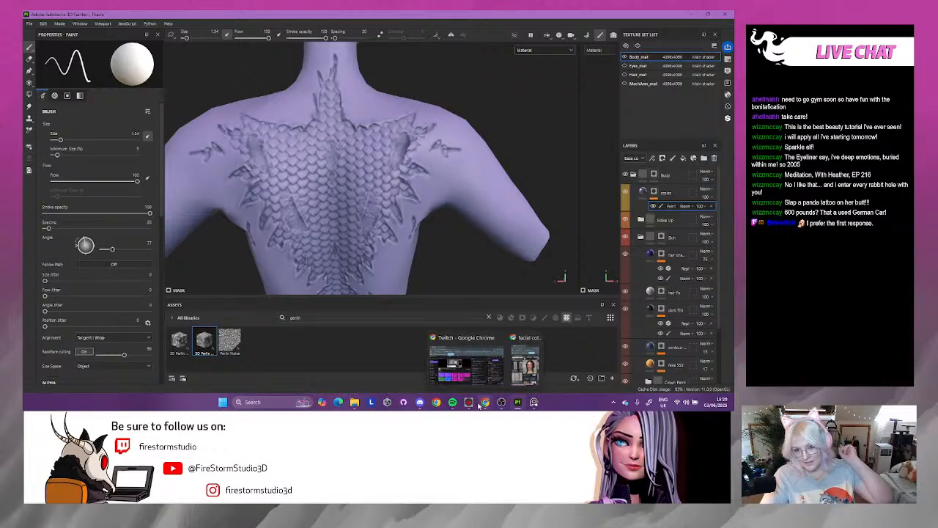
{"action": "left_click", "coordinate": [469, 402]}
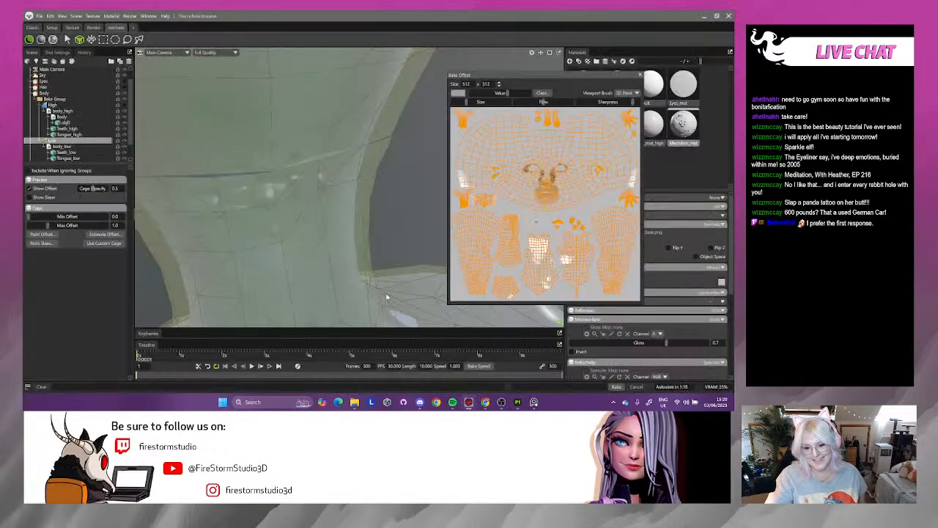
- Check the cage over the scales on the back, raise the brush's cage offset value and start baking the body maps
{"action": "scroll", "coordinate": [271, 183], "scroll_direction": "down", "scroll_amount": 2}
{"action": "scroll", "coordinate": [294, 181], "scroll_direction": "down", "scroll_amount": 3}
{"action": "left_click_drag", "start_coordinate": [335, 180], "coordinate": [280, 213], "text": "alt"}
{"action": "middle_click_drag", "start_coordinate": [281, 214], "coordinate": [277, 126], "text": "alt"}
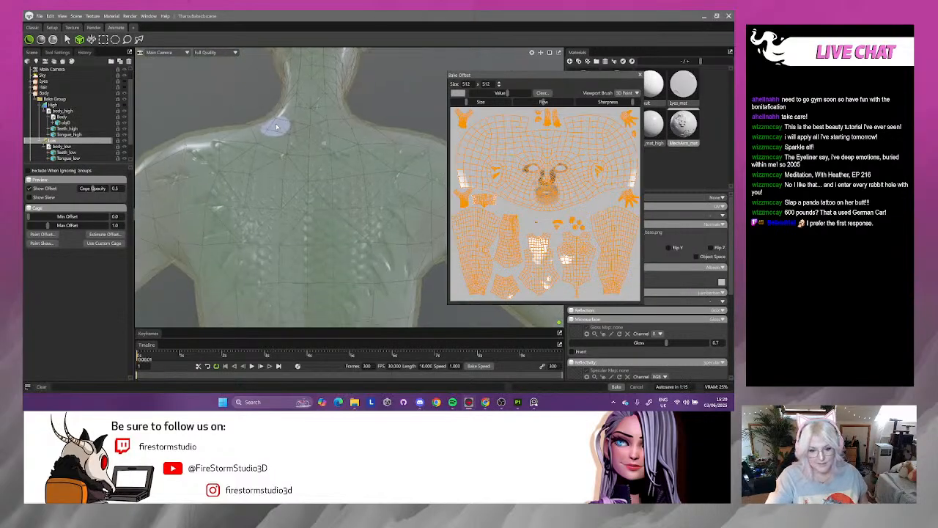
{"action": "mouse_move", "coordinate": [283, 182]}
{"action": "left_mouse_down", "text": "alt"}
{"action": "mouse_move", "coordinate": [262, 157]}
{"action": "mouse_move", "coordinate": [272, 179]}
{"action": "left_mouse_up", "text": "alt"}
{"action": "middle_click_drag", "start_coordinate": [298, 221], "coordinate": [280, 139], "text": "alt"}
{"action": "mouse_move", "coordinate": [276, 173]}
{"action": "left_mouse_down", "text": "alt"}
{"action": "mouse_move", "coordinate": [294, 180]}
{"action": "mouse_move", "coordinate": [250, 220]}
{"action": "mouse_move", "coordinate": [260, 223]}
{"action": "mouse_move", "coordinate": [254, 214]}
{"action": "left_mouse_up", "text": "alt"}
{"action": "key", "text": "ctrl+b"}
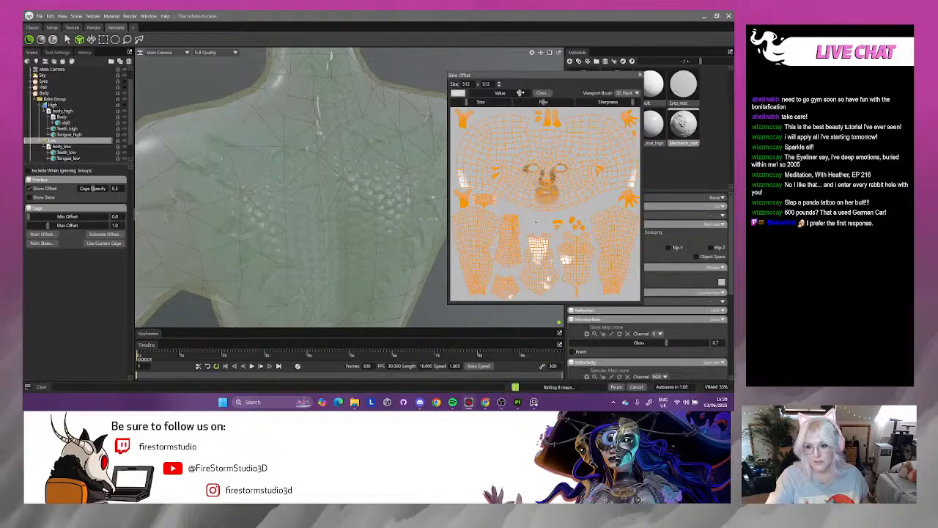
- Paint the raised cage offset over the back of the neck
{"action": "scroll", "coordinate": [328, 240], "scroll_direction": "down", "scroll_amount": 5}
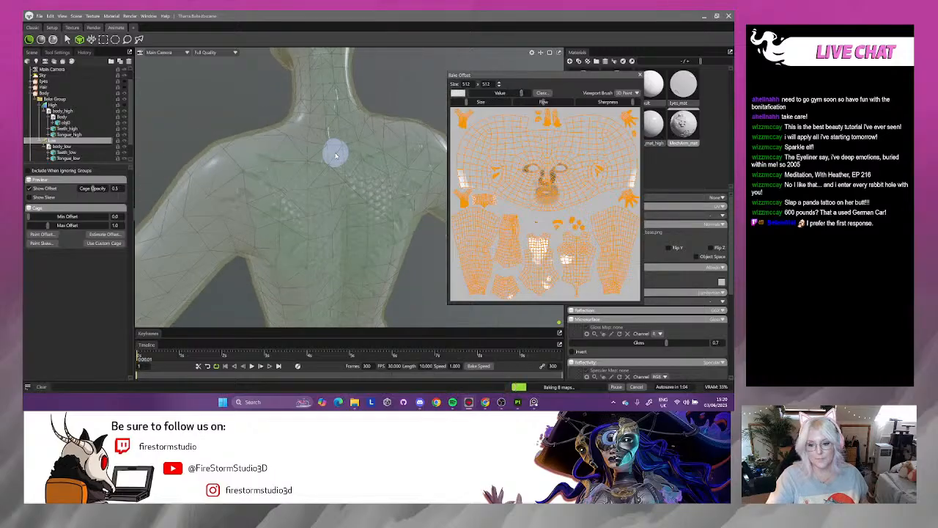
{"action": "middle_click_drag", "start_coordinate": [374, 119], "coordinate": [360, 237], "text": "alt"}
{"action": "mouse_move", "coordinate": [315, 169]}
{"action": "left_mouse_down"}
{"action": "mouse_move", "coordinate": [318, 178]}
{"action": "mouse_move", "coordinate": [303, 183]}
{"action": "left_mouse_up"}
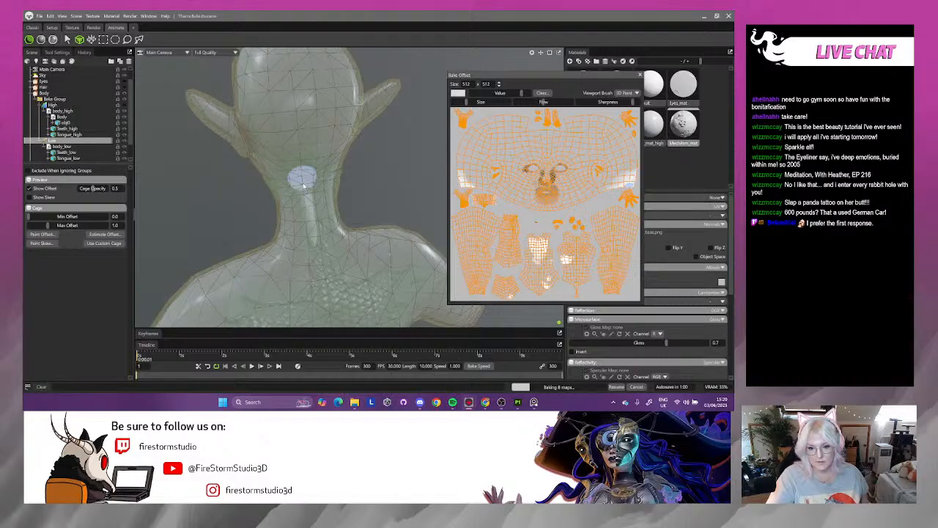
{"action": "left_click_drag", "start_coordinate": [362, 203], "coordinate": [260, 196], "text": "alt"}
{"action": "scroll", "coordinate": [268, 263], "scroll_direction": "up", "scroll_amount": 2}
{"action": "middle_click_drag", "start_coordinate": [268, 263], "coordinate": [286, 210], "text": "alt"}
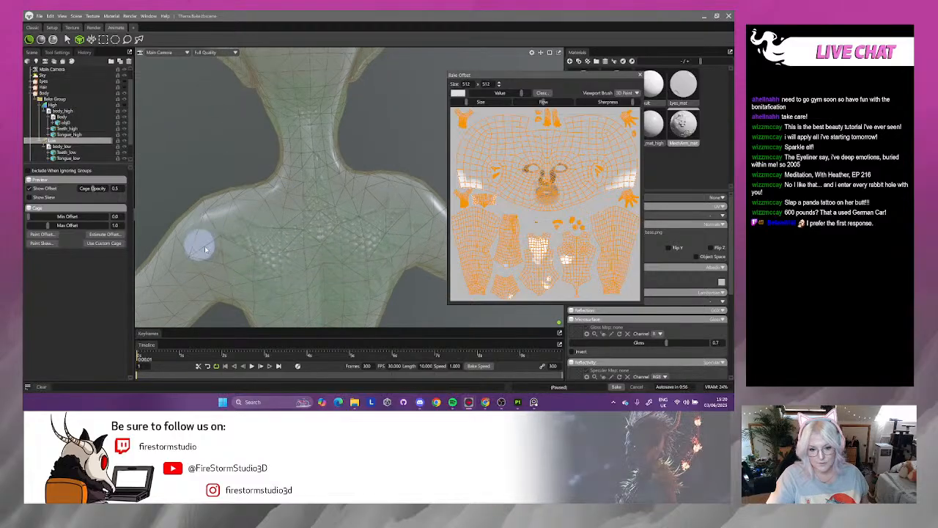
- Paint the raised cage offset over the scales on the buttocks
{"action": "scroll", "coordinate": [345, 275], "scroll_direction": "down", "scroll_amount": 4}
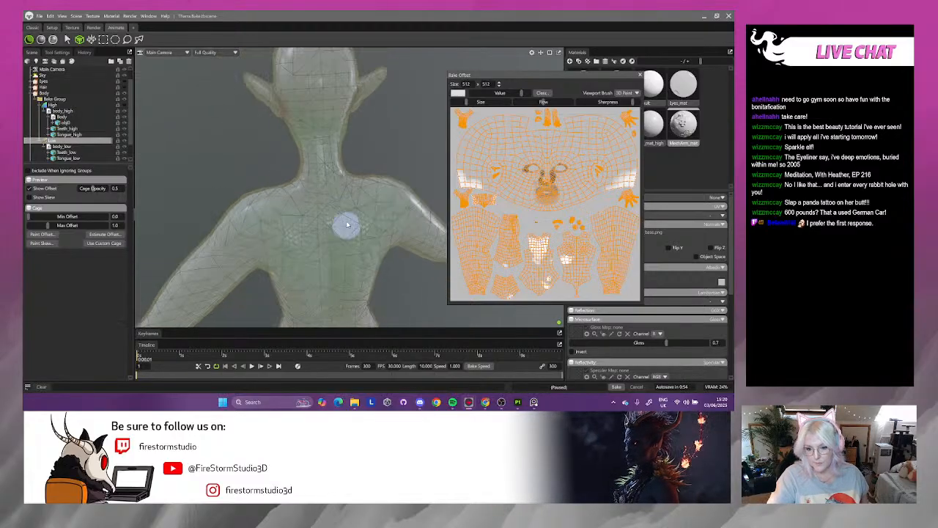
{"action": "middle_click_drag", "start_coordinate": [301, 195], "coordinate": [352, 95], "text": "alt"}
{"action": "right_click_drag", "start_coordinate": [254, 96], "coordinate": [410, 265], "text": "alt"}
{"action": "mouse_move", "coordinate": [253, 192]}
{"action": "left_mouse_down", "text": "alt"}
{"action": "mouse_move", "coordinate": [305, 205]}
{"action": "mouse_move", "coordinate": [281, 215]}
{"action": "left_mouse_up", "text": "alt"}
{"action": "middle_click_drag", "start_coordinate": [221, 215], "coordinate": [296, 147], "text": "alt"}
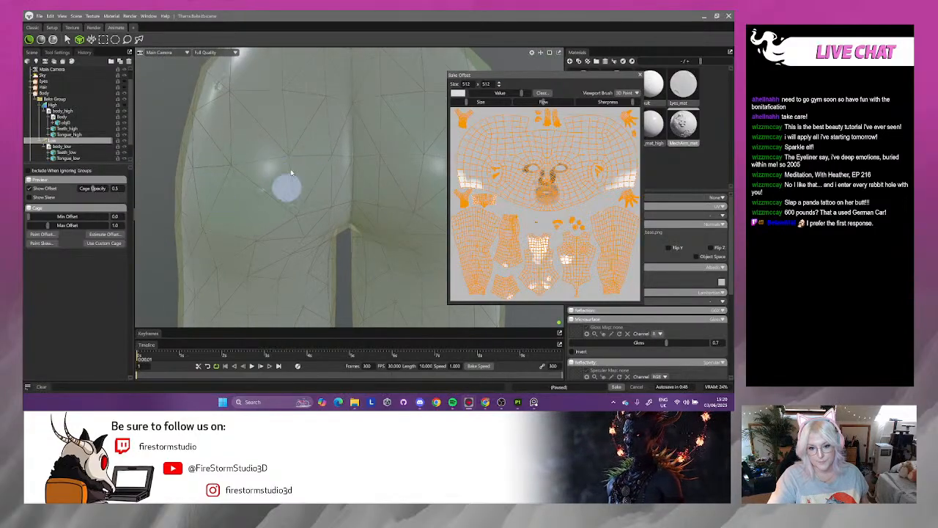
{"action": "mouse_move", "coordinate": [274, 105]}
{"action": "left_mouse_down", "text": "alt"}
{"action": "mouse_move", "coordinate": [245, 137]}
{"action": "mouse_move", "coordinate": [326, 122]}
{"action": "mouse_move", "coordinate": [301, 189]}
{"action": "mouse_move", "coordinate": [279, 176]}
{"action": "mouse_move", "coordinate": [297, 108]}
{"action": "mouse_move", "coordinate": [290, 134]}
{"action": "mouse_move", "coordinate": [325, 141]}
{"action": "mouse_move", "coordinate": [308, 185]}
{"action": "mouse_move", "coordinate": [242, 92]}
{"action": "mouse_move", "coordinate": [220, 169]}
{"action": "mouse_move", "coordinate": [268, 115]}
{"action": "mouse_move", "coordinate": [266, 213]}
{"action": "mouse_move", "coordinate": [394, 66]}
{"action": "mouse_move", "coordinate": [329, 168]}
{"action": "mouse_move", "coordinate": [329, 103]}
{"action": "left_mouse_up", "text": "alt"}
{"action": "left_click_drag", "start_coordinate": [300, 147], "coordinate": [226, 262], "text": "alt"}
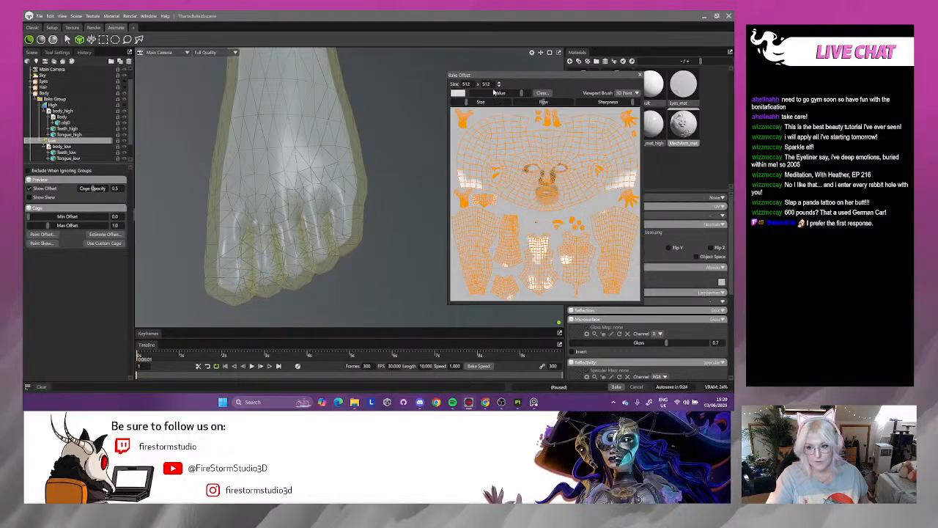
- Examine the cage around the foot, lower legs and knees
{"action": "scroll", "coordinate": [355, 121], "scroll_direction": "down", "scroll_amount": 4}
{"action": "middle_click_drag", "start_coordinate": [354, 124], "coordinate": [353, 194], "text": "alt"}
{"action": "scroll", "coordinate": [297, 130], "scroll_direction": "down", "scroll_amount": 5}
{"action": "middle_click_drag", "start_coordinate": [291, 139], "coordinate": [287, 218], "text": "alt"}
{"action": "left_click_drag", "start_coordinate": [287, 218], "coordinate": [230, 70], "text": "alt"}
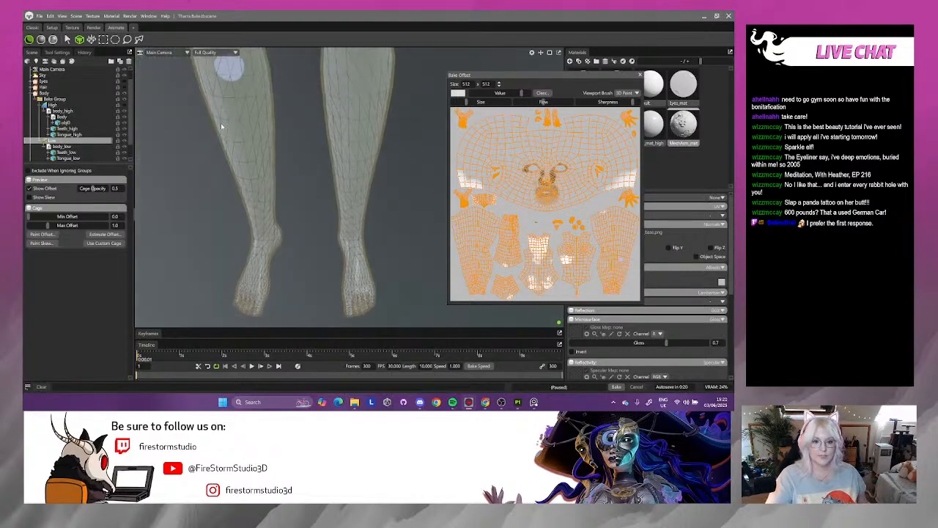
{"action": "middle_click_drag", "start_coordinate": [244, 113], "coordinate": [228, 254], "text": "alt"}
{"action": "left_click_drag", "start_coordinate": [228, 254], "coordinate": [173, 186], "text": "alt"}
{"action": "middle_click_drag", "start_coordinate": [193, 132], "coordinate": [221, 238], "text": "alt"}
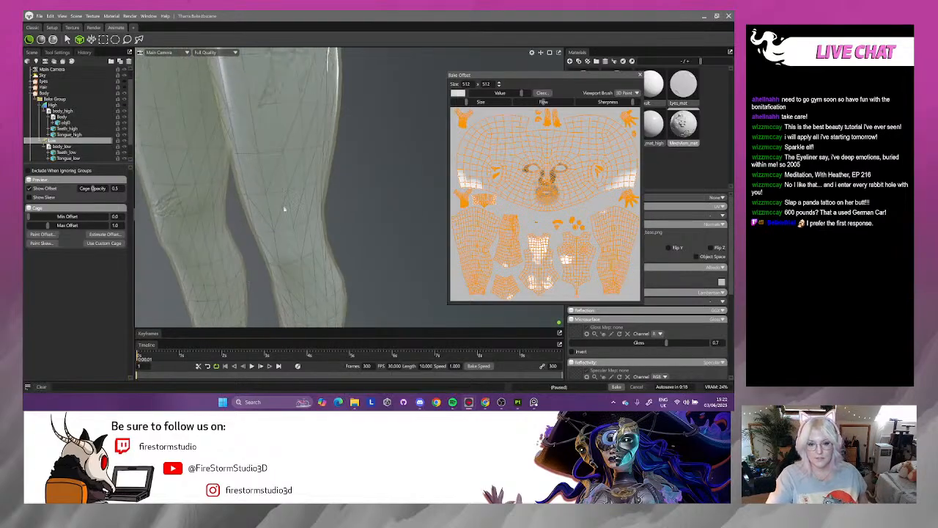
- Raise the brush's cage offset value further and paint it over the scales on the thigh
{"action": "left_click_drag", "start_coordinate": [246, 174], "coordinate": [308, 149], "text": "alt"}
{"action": "middle_click_drag", "start_coordinate": [308, 149], "coordinate": [202, 159], "text": "alt"}
{"action": "scroll", "coordinate": [201, 159], "scroll_direction": "up", "scroll_amount": 3}
{"action": "left_click_drag", "start_coordinate": [201, 159], "coordinate": [257, 144], "text": "alt"}
{"action": "scroll", "coordinate": [258, 142], "scroll_direction": "down", "scroll_amount": 3}
{"action": "middle_click_drag", "start_coordinate": [259, 141], "coordinate": [188, 199], "text": "alt"}
{"action": "left_click_drag", "start_coordinate": [188, 198], "coordinate": [224, 144], "text": "alt"}
{"action": "scroll", "coordinate": [223, 146], "scroll_direction": "up", "scroll_amount": 3}
{"action": "right_click_drag", "start_coordinate": [219, 147], "coordinate": [179, 132], "text": "alt"}
{"action": "left_click_drag", "start_coordinate": [210, 135], "coordinate": [299, 151], "text": "alt"}
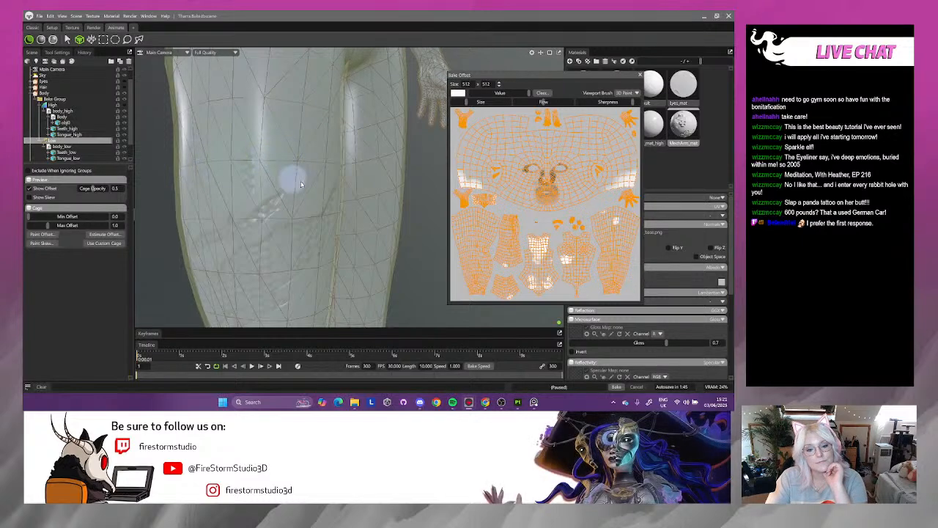
- Examine the cage along the thighs, the backs of the knees and the pelvis
{"action": "scroll", "coordinate": [296, 179], "scroll_direction": "down", "scroll_amount": 5}
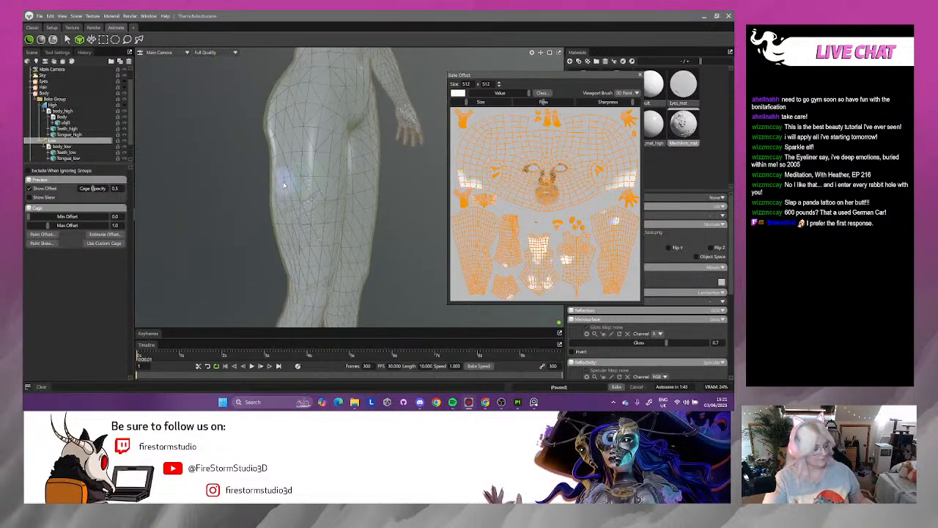
{"action": "left_click_drag", "start_coordinate": [307, 174], "coordinate": [224, 159], "text": "alt"}
{"action": "middle_click_drag", "start_coordinate": [226, 203], "coordinate": [271, 139], "text": "alt"}
{"action": "scroll", "coordinate": [292, 222], "scroll_direction": "up", "scroll_amount": 5}
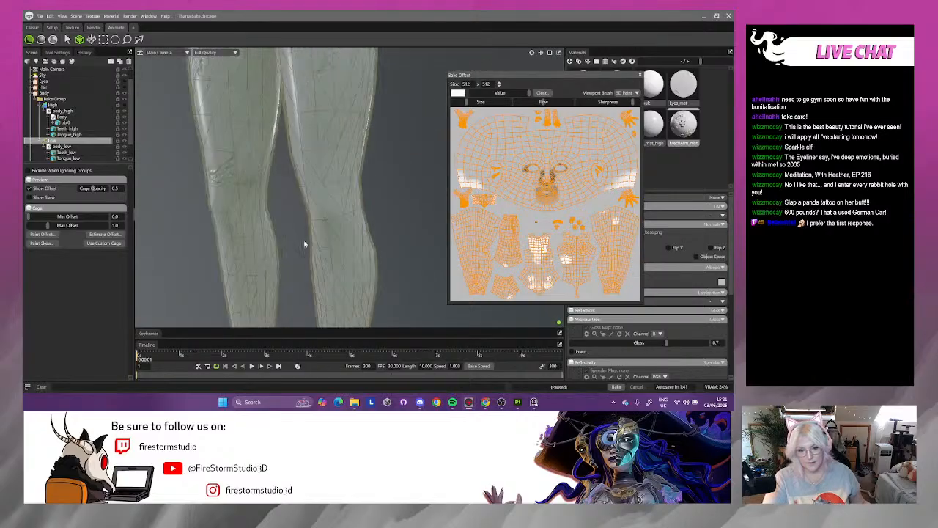
{"action": "middle_click_drag", "start_coordinate": [291, 245], "coordinate": [306, 125], "text": "alt"}
{"action": "left_click_drag", "start_coordinate": [305, 125], "coordinate": [332, 125], "text": "alt"}
{"action": "scroll", "coordinate": [337, 121], "scroll_direction": "down", "scroll_amount": 2}
{"action": "middle_click_drag", "start_coordinate": [347, 98], "coordinate": [299, 286], "text": "alt"}
{"action": "scroll", "coordinate": [312, 172], "scroll_direction": "down", "scroll_amount": 2}
{"action": "middle_click_drag", "start_coordinate": [278, 137], "coordinate": [296, 239], "text": "alt"}
{"action": "scroll", "coordinate": [296, 246], "scroll_direction": "down", "scroll_amount": 2}
{"action": "left_click_drag", "start_coordinate": [295, 249], "coordinate": [329, 242], "text": "alt"}
{"action": "middle_click_drag", "start_coordinate": [328, 242], "coordinate": [312, 97], "text": "alt"}
{"action": "scroll", "coordinate": [330, 284], "scroll_direction": "down", "scroll_amount": 2}
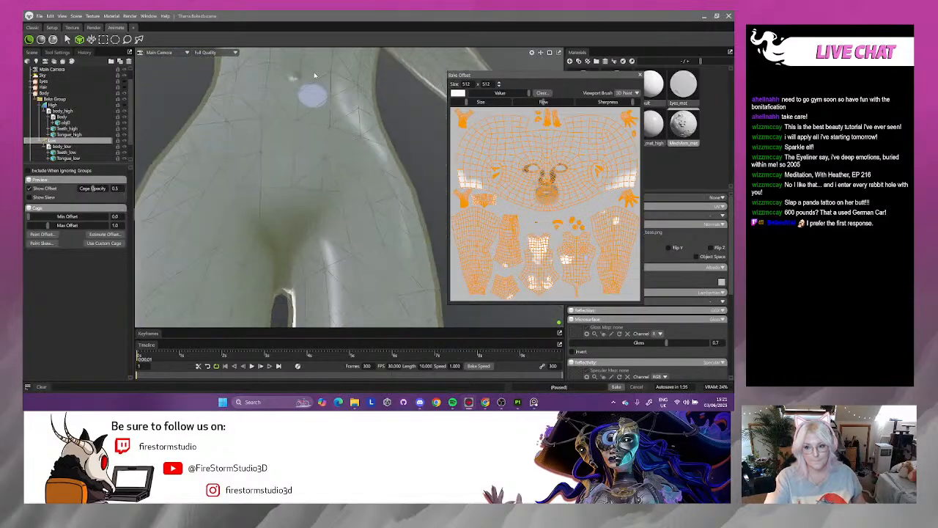
- Examine the cage along the side of the hip and around the hand
{"action": "scroll", "coordinate": [312, 98], "scroll_direction": "down", "scroll_amount": 3}
{"action": "left_click_drag", "start_coordinate": [312, 99], "coordinate": [330, 150], "text": "alt"}
{"action": "scroll", "coordinate": [352, 268], "scroll_direction": "down", "scroll_amount": 3}
{"action": "middle_click_drag", "start_coordinate": [352, 268], "coordinate": [295, 149], "text": "alt"}
{"action": "left_click_drag", "start_coordinate": [296, 148], "coordinate": [288, 138], "text": "alt"}
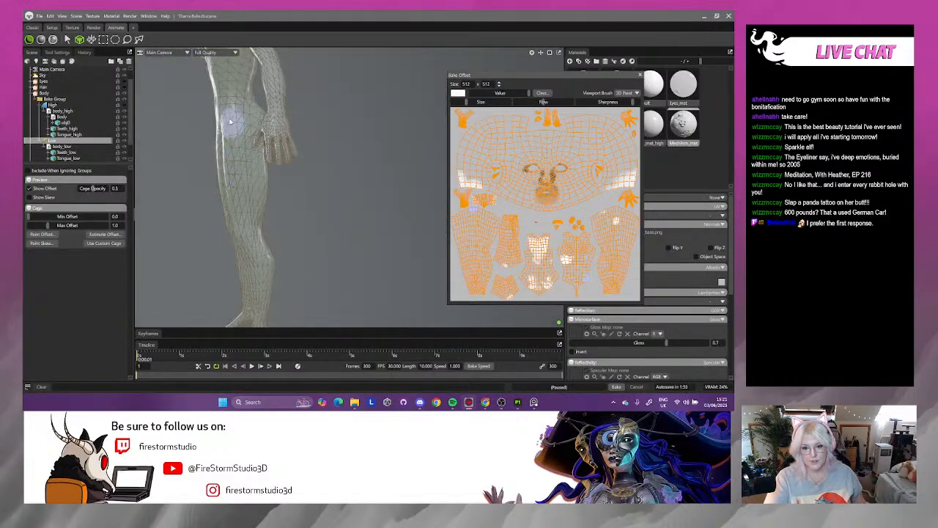
{"action": "scroll", "coordinate": [311, 181], "scroll_direction": "up", "scroll_amount": 3}
{"action": "middle_click_drag", "start_coordinate": [311, 180], "coordinate": [414, 228], "text": "alt"}
{"action": "left_click_drag", "start_coordinate": [414, 228], "coordinate": [384, 237], "text": "alt"}
{"action": "scroll", "coordinate": [384, 237], "scroll_direction": "down", "scroll_amount": 1}
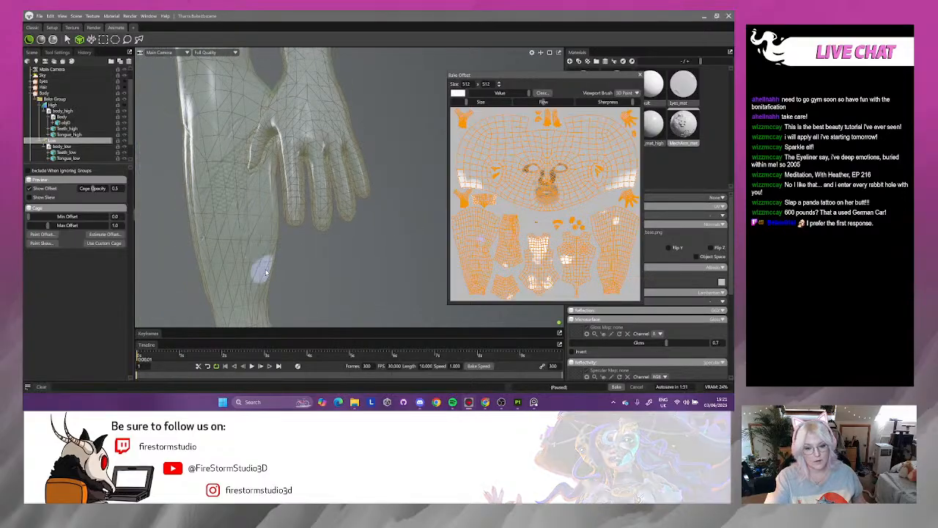
- Lower the brush's cage offset value and paint it over the toes to tighten the cage between them
{"action": "scroll", "coordinate": [260, 268], "scroll_direction": "down", "scroll_amount": 3}
{"action": "middle_click_drag", "start_coordinate": [260, 268], "coordinate": [299, 199], "text": "alt"}
{"action": "middle_click_drag", "start_coordinate": [282, 291], "coordinate": [306, 222], "text": "alt"}
{"action": "left_click_drag", "start_coordinate": [305, 221], "coordinate": [259, 210], "text": "alt"}
{"action": "middle_click_drag", "start_coordinate": [259, 210], "coordinate": [300, 208], "text": "alt"}
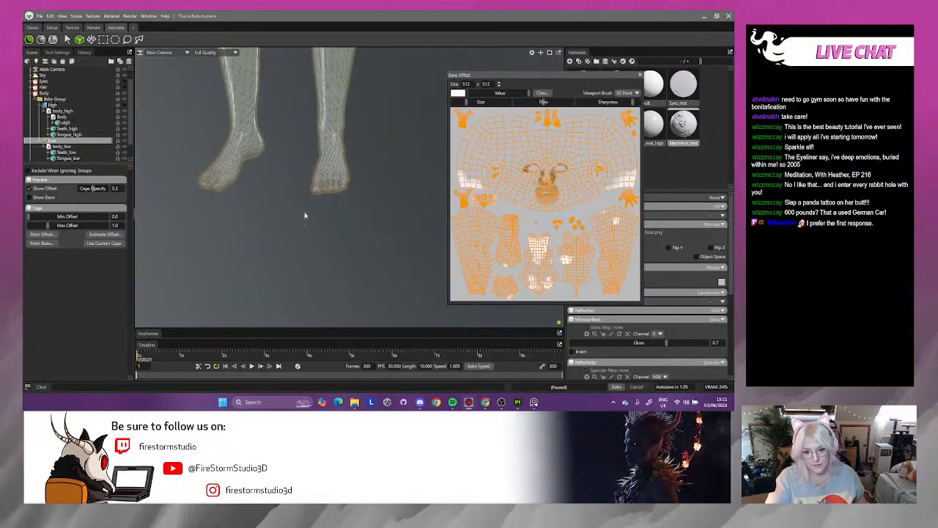
{"action": "right_click_drag", "start_coordinate": [299, 207], "coordinate": [473, 302], "text": "alt"}
{"action": "left_click_drag", "start_coordinate": [371, 263], "coordinate": [318, 266], "text": "alt"}
{"action": "middle_click_drag", "start_coordinate": [318, 266], "coordinate": [388, 262], "text": "alt"}
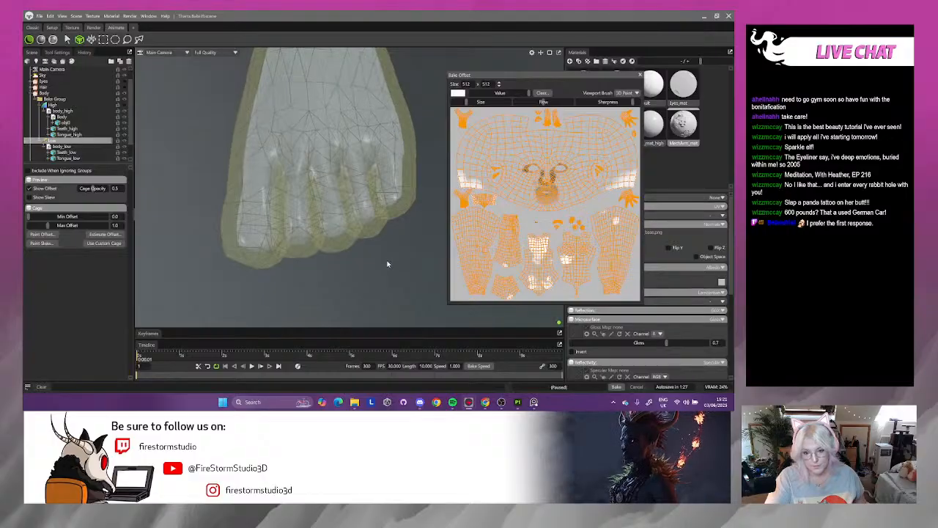
{"action": "left_click_drag", "start_coordinate": [388, 262], "coordinate": [391, 270], "text": "alt"}
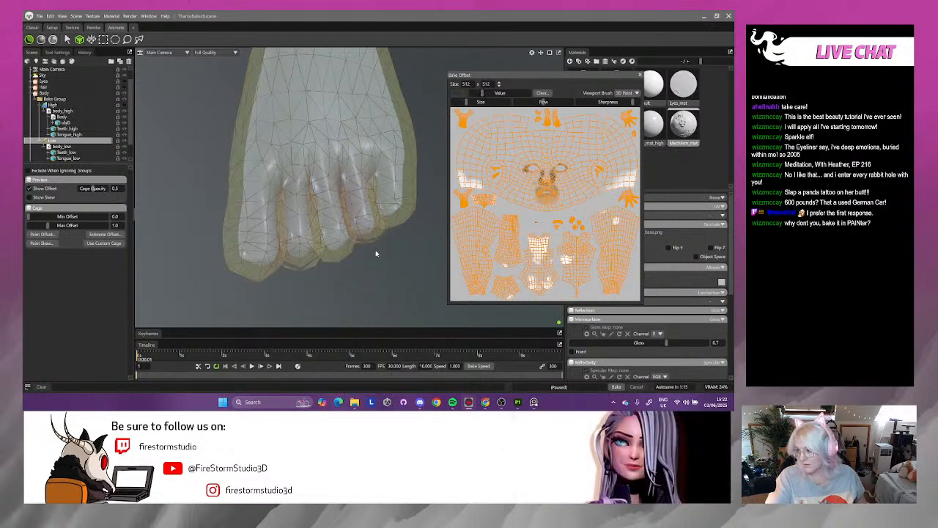
{"action": "left_click_drag", "start_coordinate": [337, 236], "coordinate": [343, 260]}
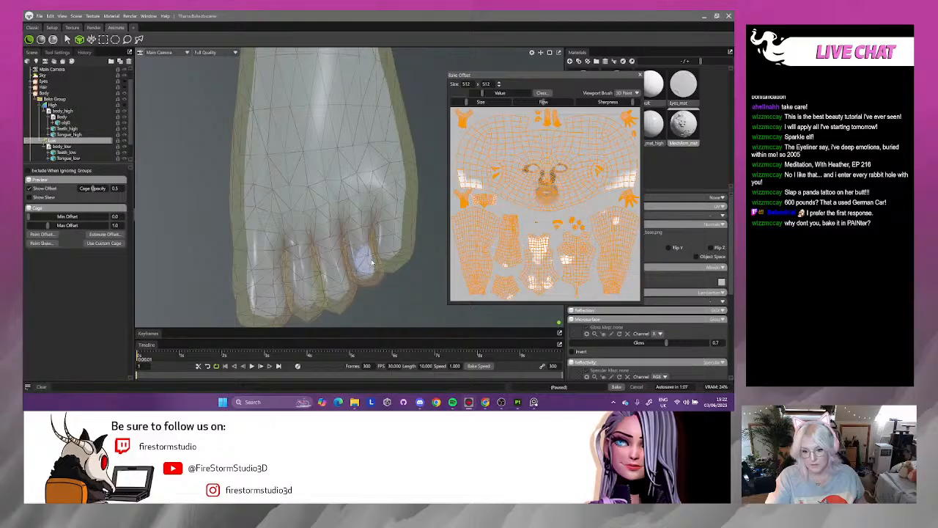
{"action": "left_click_drag", "start_coordinate": [378, 288], "coordinate": [374, 99]}
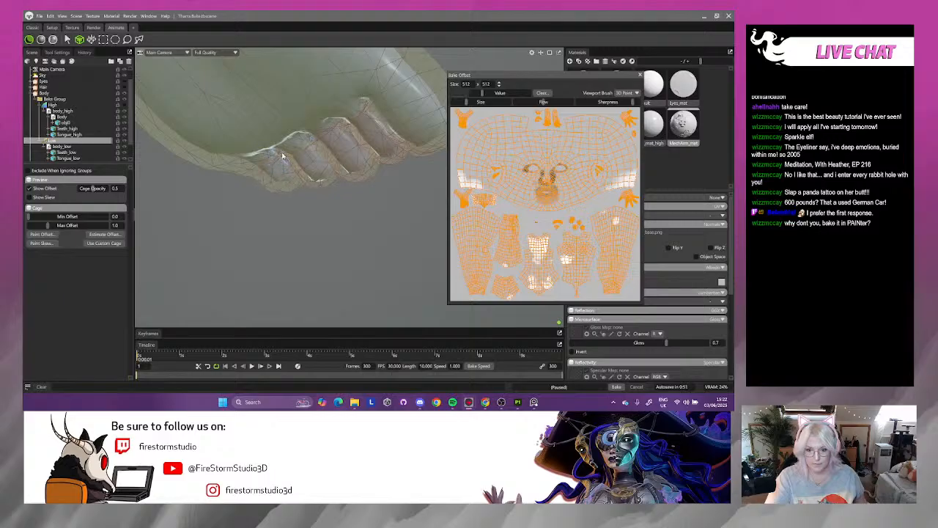
- Enlarge the brush, reduce its offset value further and repaint the cage around the tips of the toes
{"action": "left_click_drag", "start_coordinate": [292, 199], "coordinate": [319, 166], "text": "alt"}
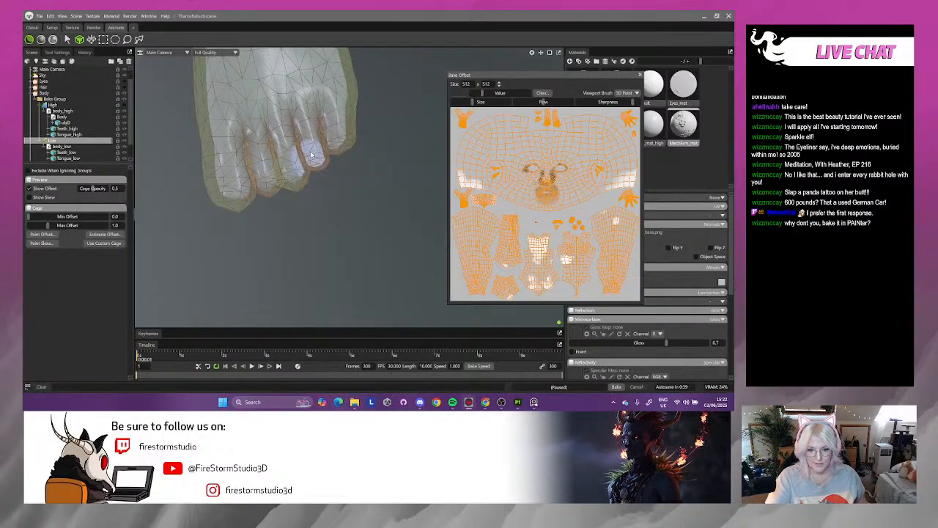
{"action": "scroll", "coordinate": [269, 176], "scroll_direction": "up", "scroll_amount": 3}
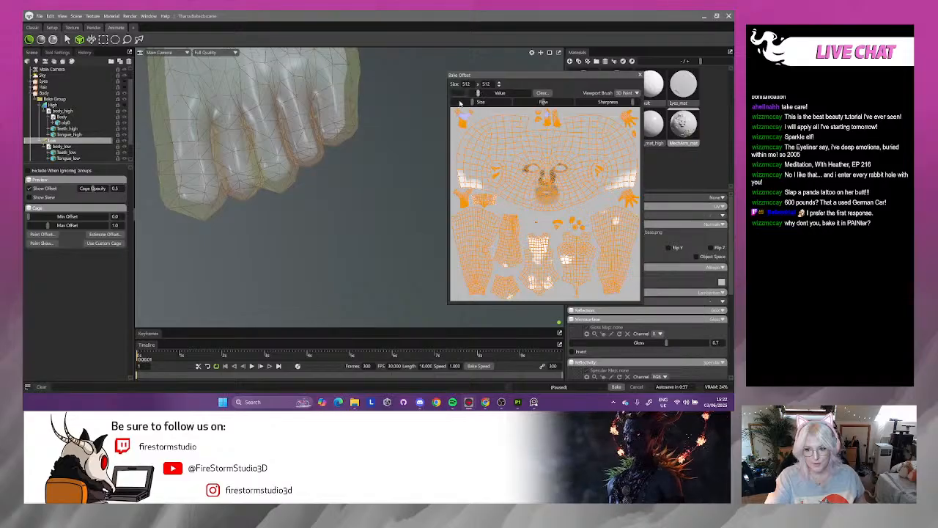
{"action": "left_click", "coordinate": [258, 170]}
{"action": "left_click_drag", "start_coordinate": [258, 170], "coordinate": [263, 187], "text": "alt"}
{"action": "mouse_move", "coordinate": [264, 186]}
{"action": "left_mouse_down"}
{"action": "mouse_move", "coordinate": [245, 181]}
{"action": "mouse_move", "coordinate": [293, 235]}
{"action": "mouse_move", "coordinate": [236, 222]}
{"action": "mouse_move", "coordinate": [270, 250]}
{"action": "left_mouse_up"}
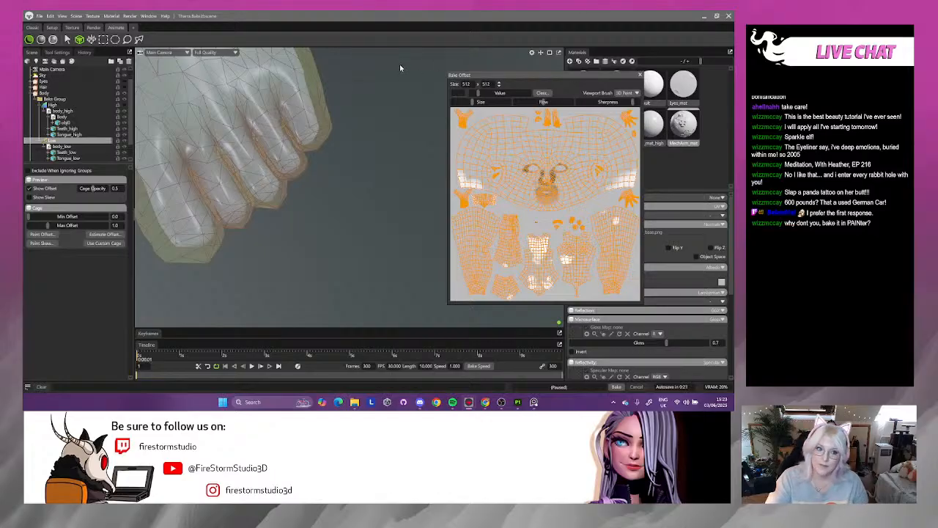
- Bake the body maps with the repainted cage offset and select the Body bake project
{"action": "mouse_move", "coordinate": [517, 405]}
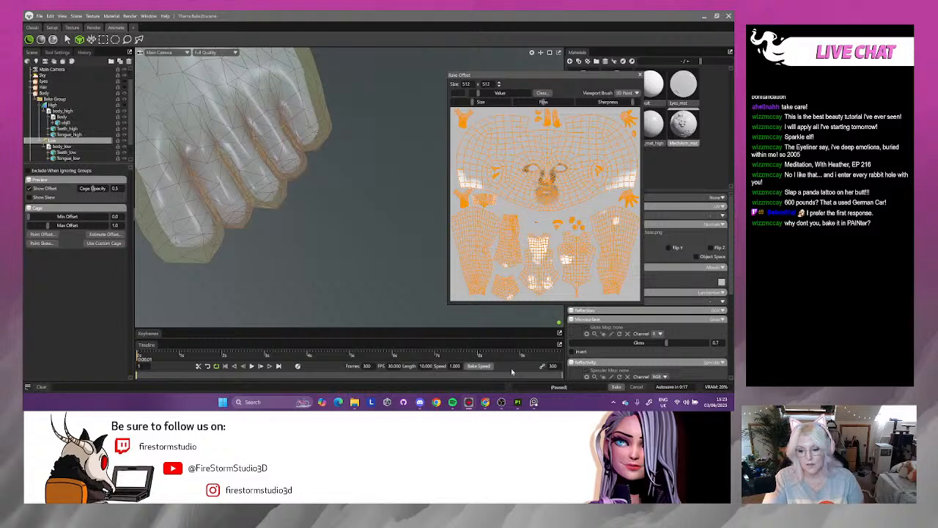
{"action": "left_click", "coordinate": [616, 387]}
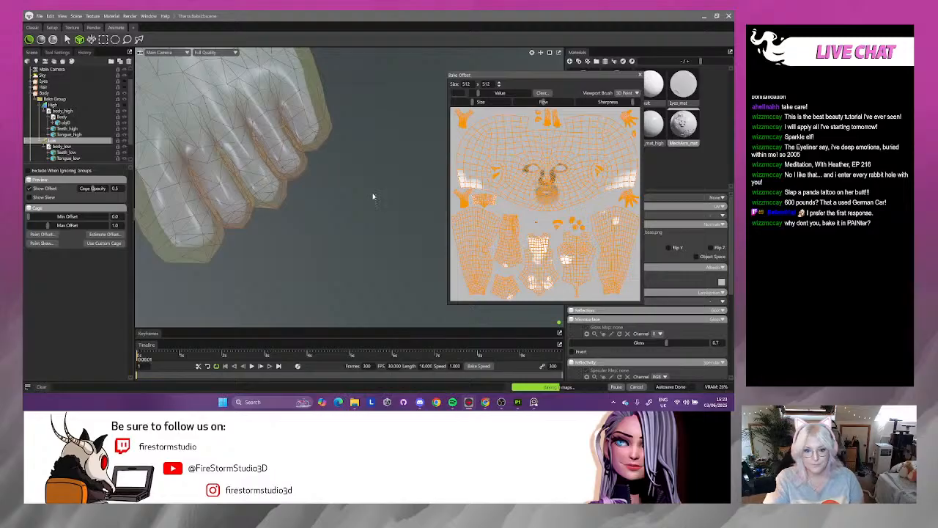
{"action": "left_click", "coordinate": [63, 93]}
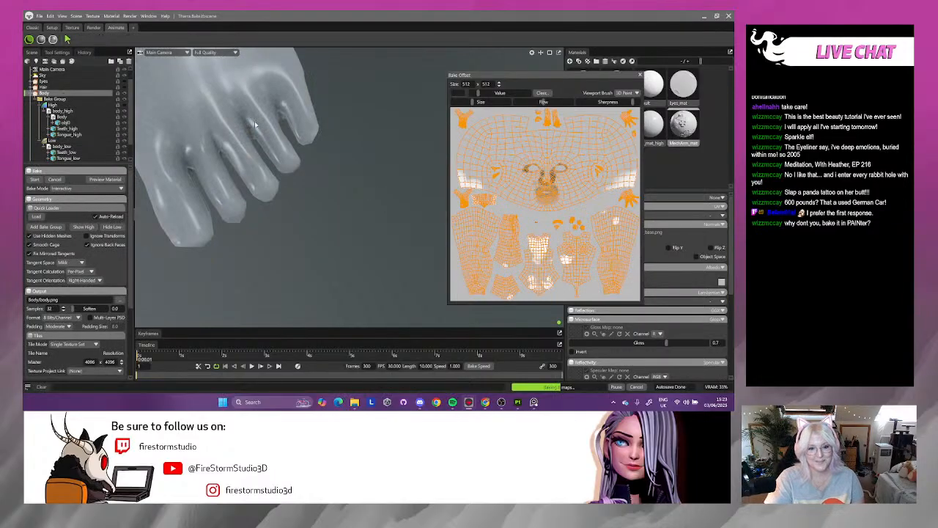
- Examine the baked feet, legs and back of the neck on the body, dismissing the desktop notifications
{"action": "right_click_drag", "start_coordinate": [285, 155], "coordinate": [264, 176]}
{"action": "left_click_drag", "start_coordinate": [264, 176], "coordinate": [314, 118]}
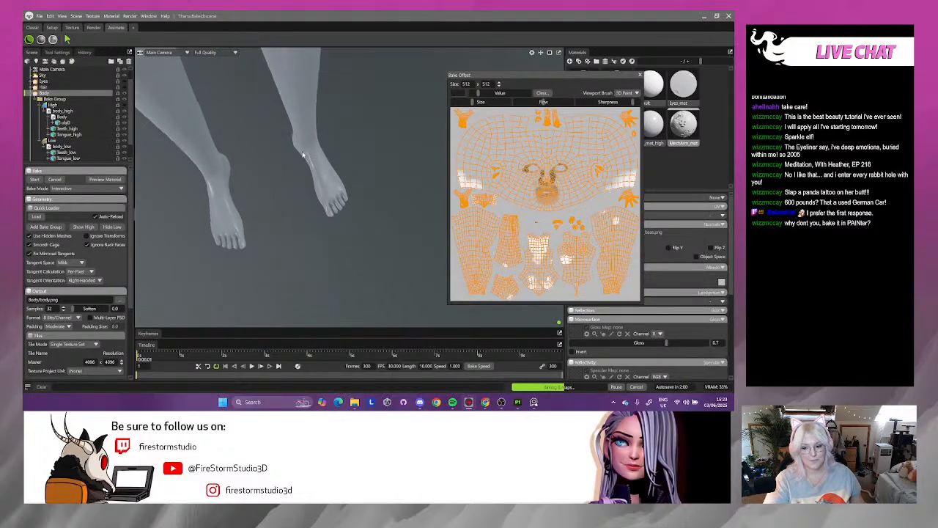
{"action": "middle_click_drag", "start_coordinate": [313, 118], "coordinate": [317, 185]}
{"action": "left_click_drag", "start_coordinate": [317, 185], "coordinate": [268, 92]}
{"action": "middle_click_drag", "start_coordinate": [269, 93], "coordinate": [287, 311]}
{"action": "left_click_drag", "start_coordinate": [220, 163], "coordinate": [342, 201]}
{"action": "middle_click_drag", "start_coordinate": [342, 201], "coordinate": [281, 227]}
{"action": "right_click_drag", "start_coordinate": [281, 227], "coordinate": [368, 218]}
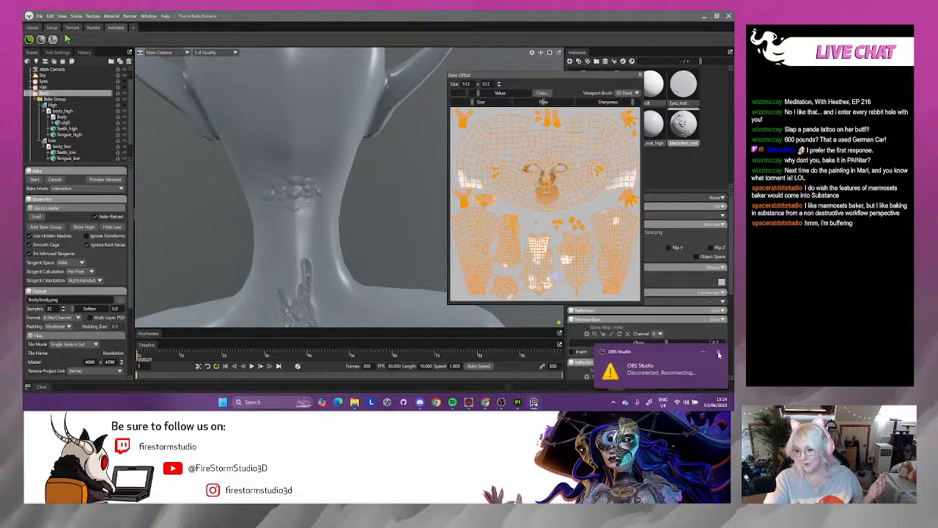
{"action": "left_click", "coordinate": [719, 354]}
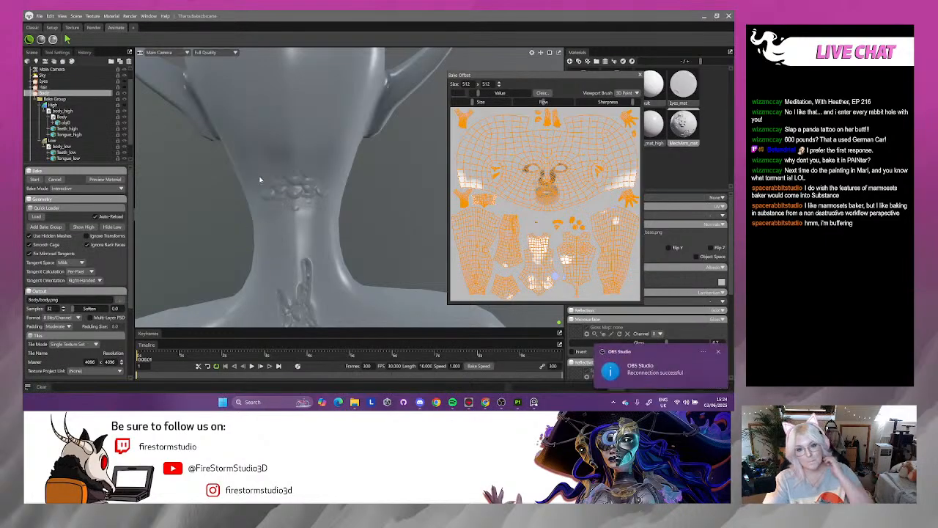
{"action": "left_click", "coordinate": [718, 354]}
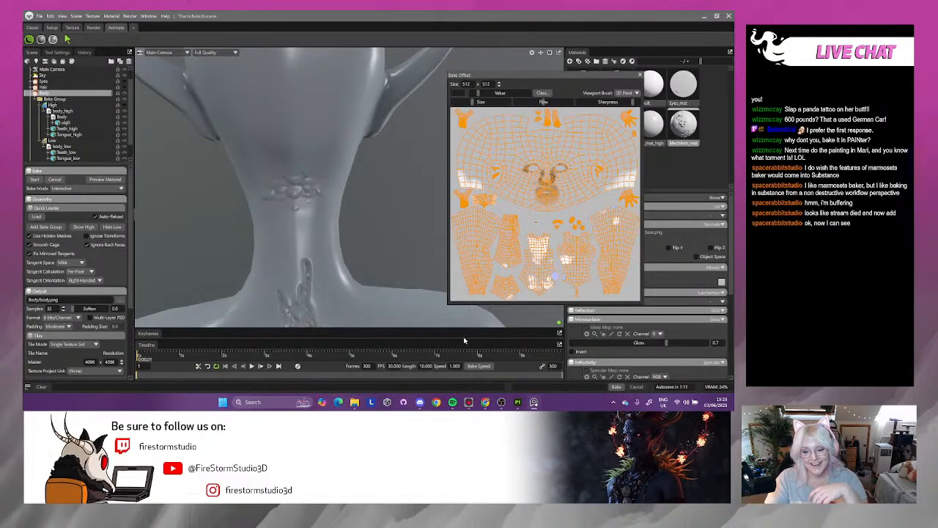
- Close the cage offset painting window and rebake the body maps
{"action": "mouse_move", "coordinate": [486, 402]}
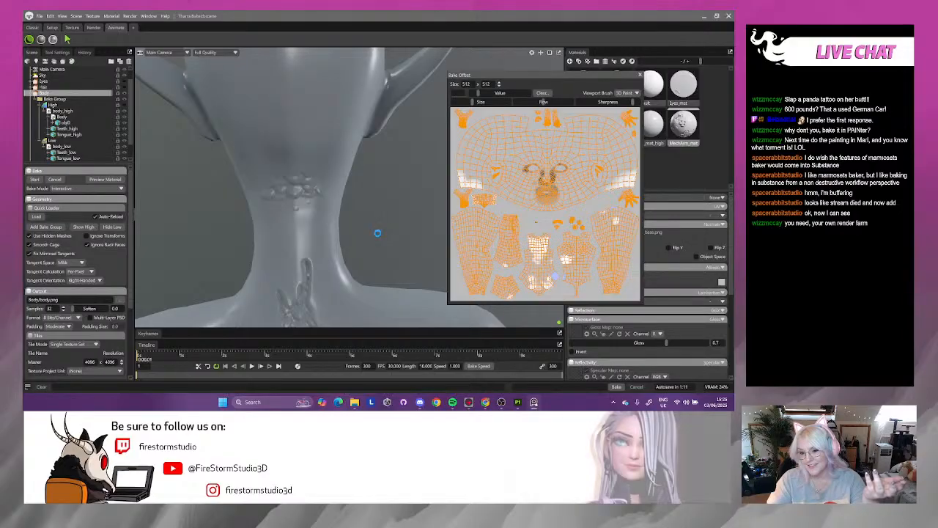
{"action": "left_click", "coordinate": [408, 265]}
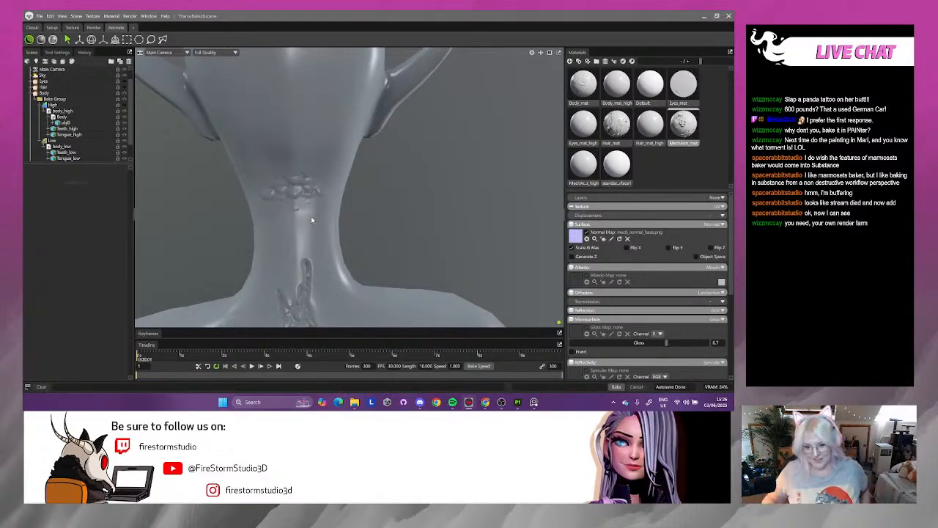
{"action": "scroll", "coordinate": [311, 216], "scroll_direction": "down", "scroll_amount": 5}
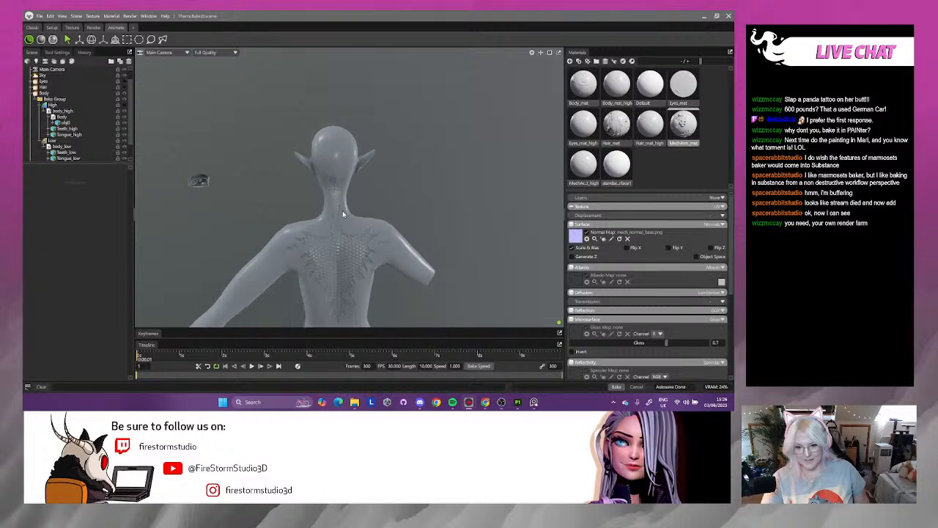
{"action": "scroll", "coordinate": [342, 210], "scroll_direction": "down", "scroll_amount": 3}
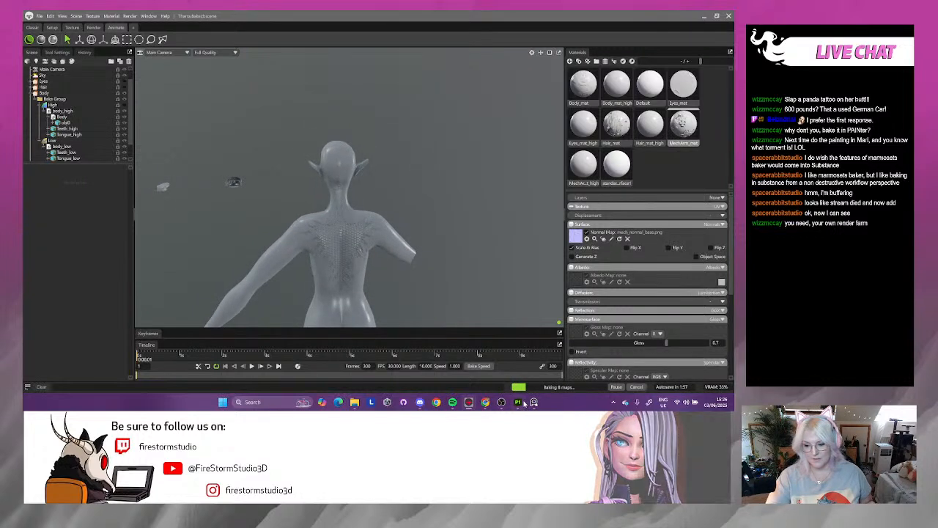
- Pause the running bake and switch to the character's project in Substance 3D Painter
{"action": "left_click", "coordinate": [615, 386]}
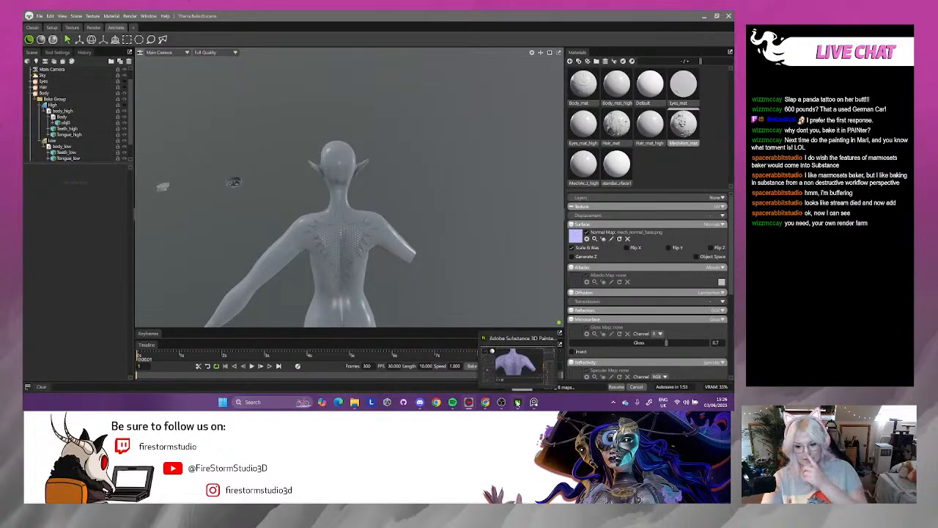
{"action": "left_click", "coordinate": [517, 402]}
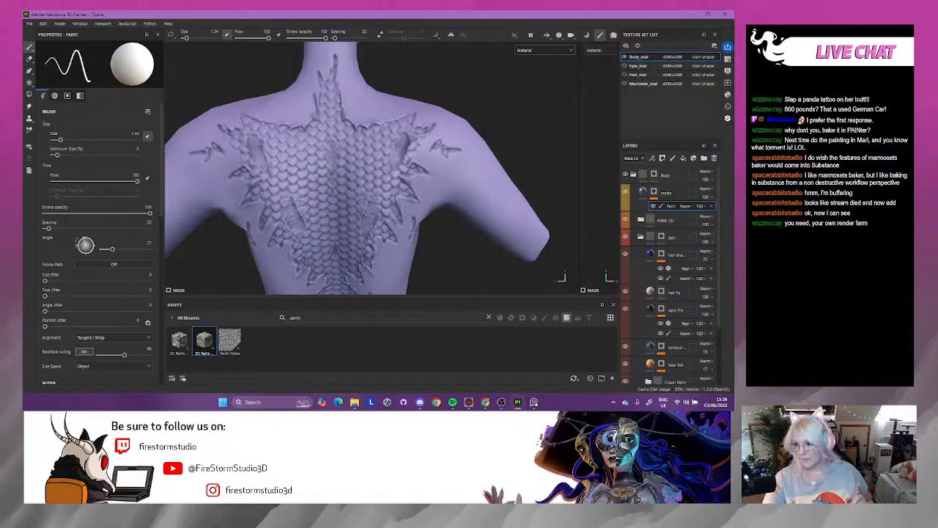
{"action": "left_click", "coordinate": [355, 402]}
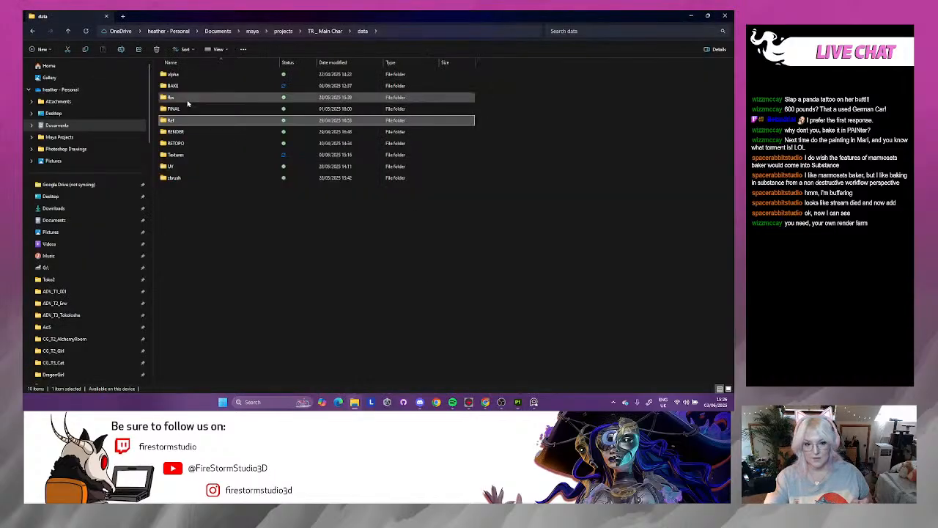
{"action": "left_click", "coordinate": [323, 32]}
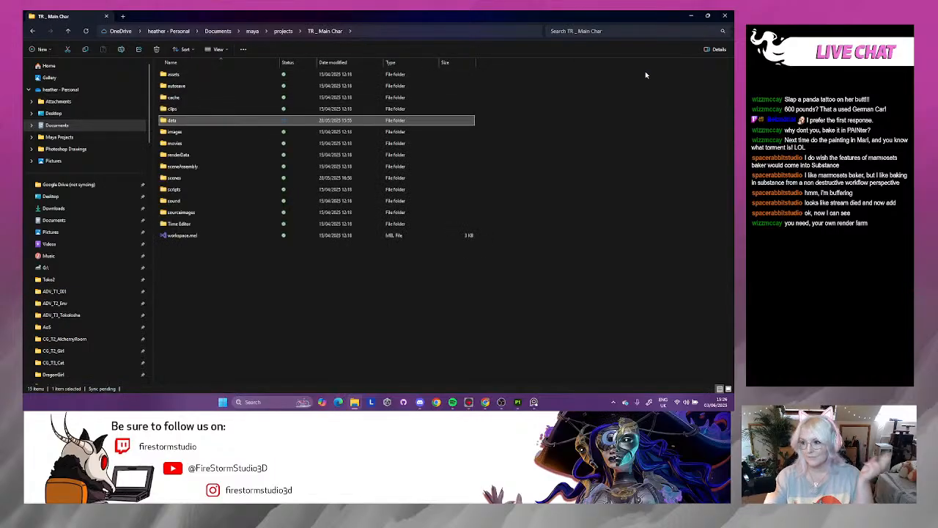
{"action": "left_click", "coordinate": [519, 401]}
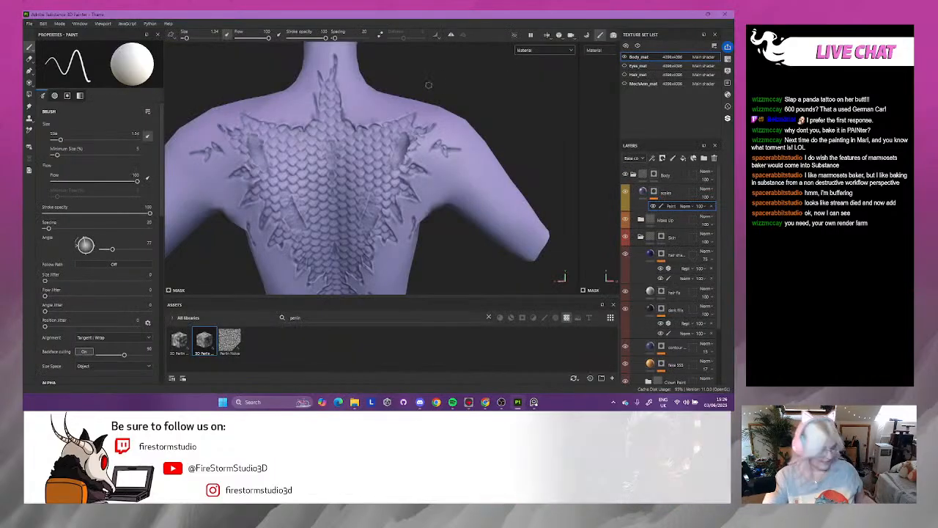
{"action": "key", "text": "ctrl"}
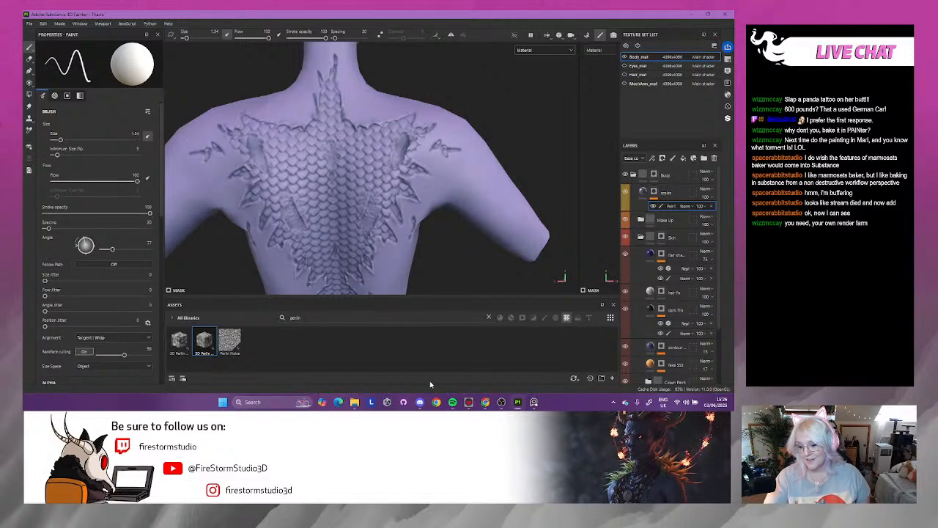
- Open the Body folder inside data > BAKE in File Explorer and shrink its window so Substance 3D Painter shows behind it
{"action": "left_click", "coordinate": [354, 402]}
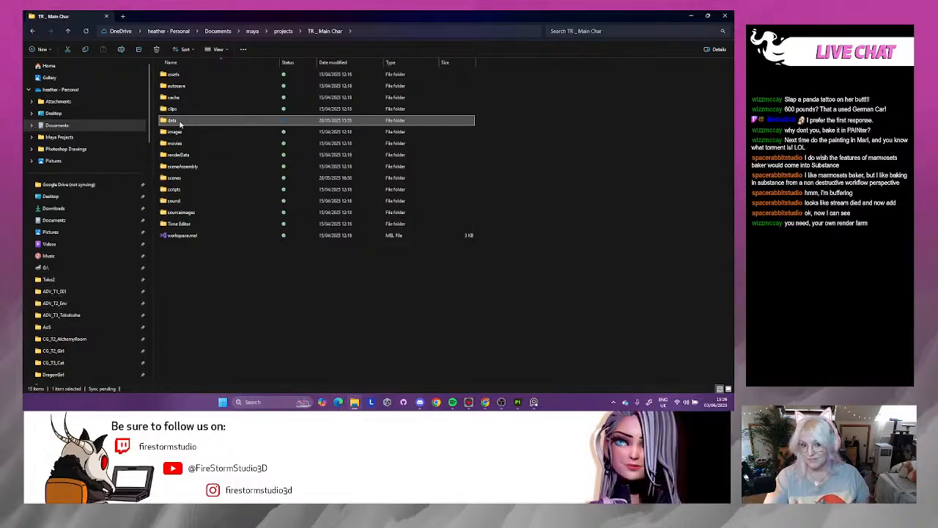
{"action": "double_click", "coordinate": [399, 121]}
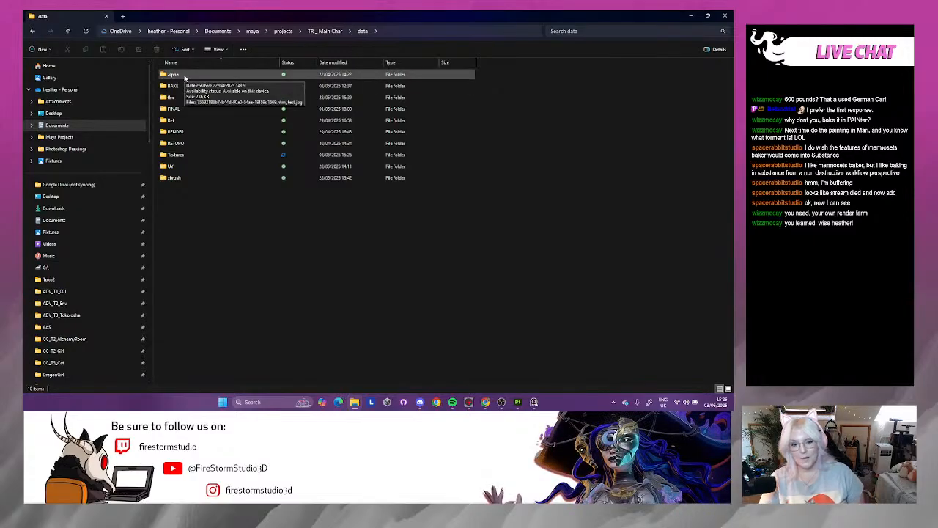
{"action": "left_click", "coordinate": [182, 86]}
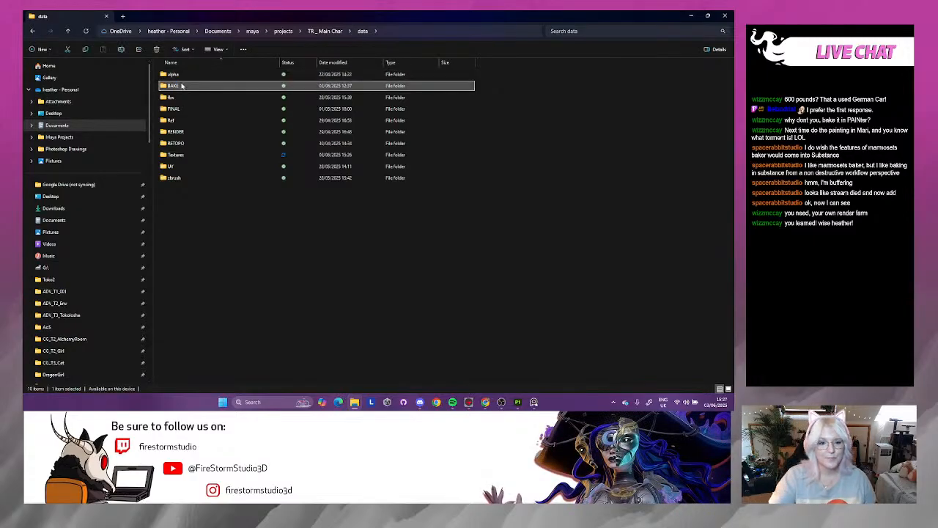
{"action": "double_click", "coordinate": [182, 85]}
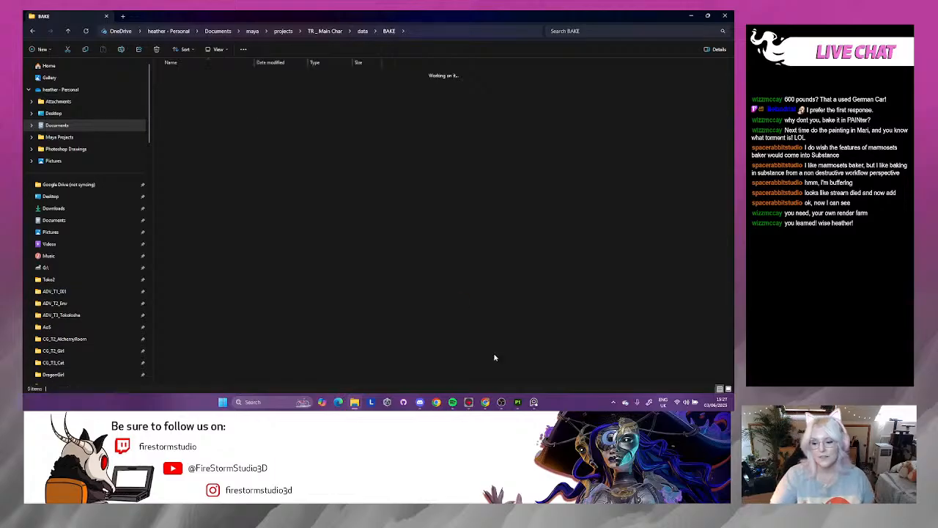
{"action": "left_click_drag", "start_coordinate": [434, 18], "coordinate": [289, 95]}
{"action": "left_click_drag", "start_coordinate": [519, 196], "coordinate": [339, 196]}
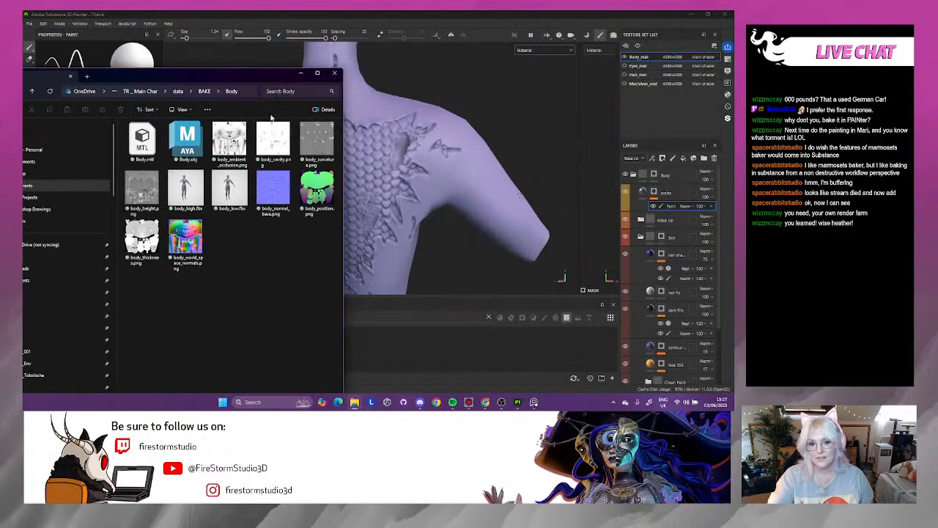
{"action": "mouse_move", "coordinate": [230, 81]}
{"action": "left_mouse_down"}
{"action": "mouse_move", "coordinate": [294, 52]}
{"action": "mouse_move", "coordinate": [237, 45]}
{"action": "left_mouse_up"}
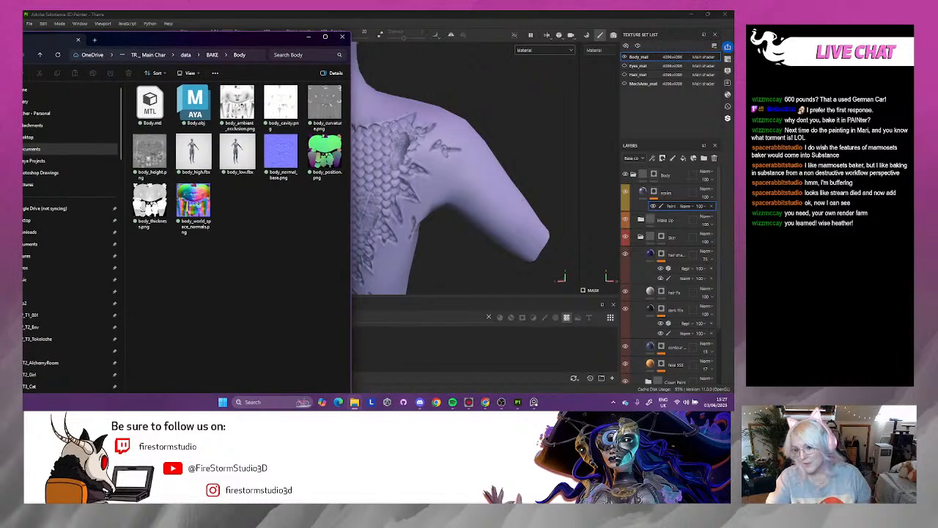
{"action": "mouse_move", "coordinate": [292, 37]}
{"action": "left_mouse_down"}
{"action": "mouse_move", "coordinate": [578, 162]}
{"action": "mouse_move", "coordinate": [622, 85]}
{"action": "left_mouse_up"}
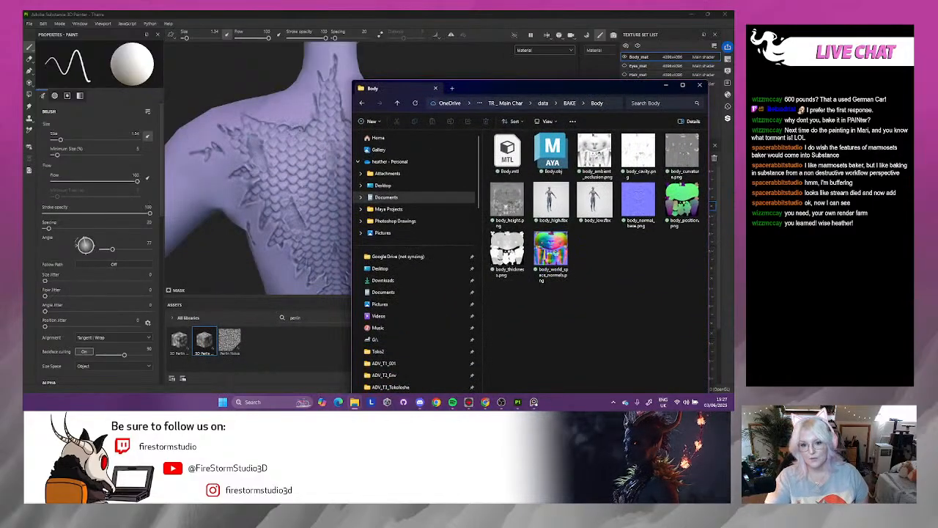
{"action": "left_click_drag", "start_coordinate": [499, 92], "coordinate": [229, 55]}
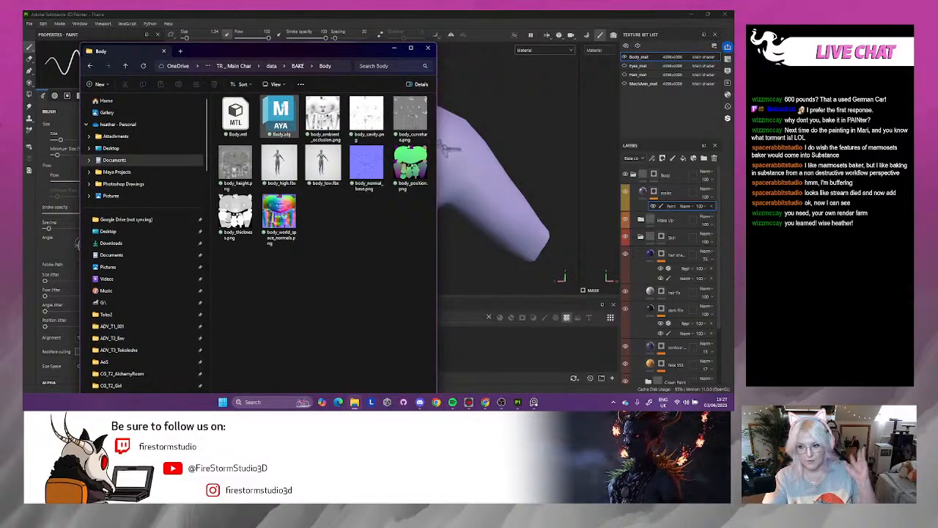
- Dock Body_mat's texture set settings between the texture set list and the layers, enlarged to show all mesh maps
{"action": "left_click", "coordinate": [731, 61]}
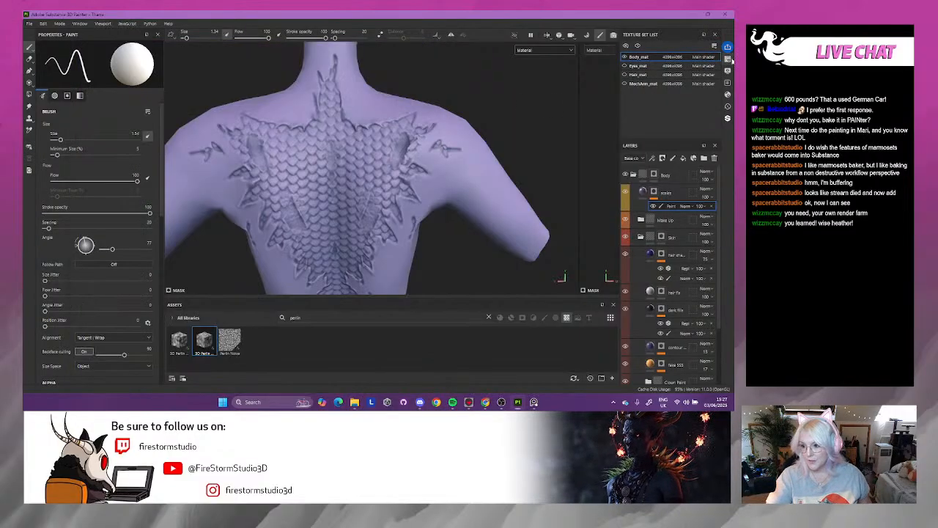
{"action": "left_click", "coordinate": [729, 59]}
{"action": "scroll", "coordinate": [605, 214], "scroll_direction": "down", "scroll_amount": 5}
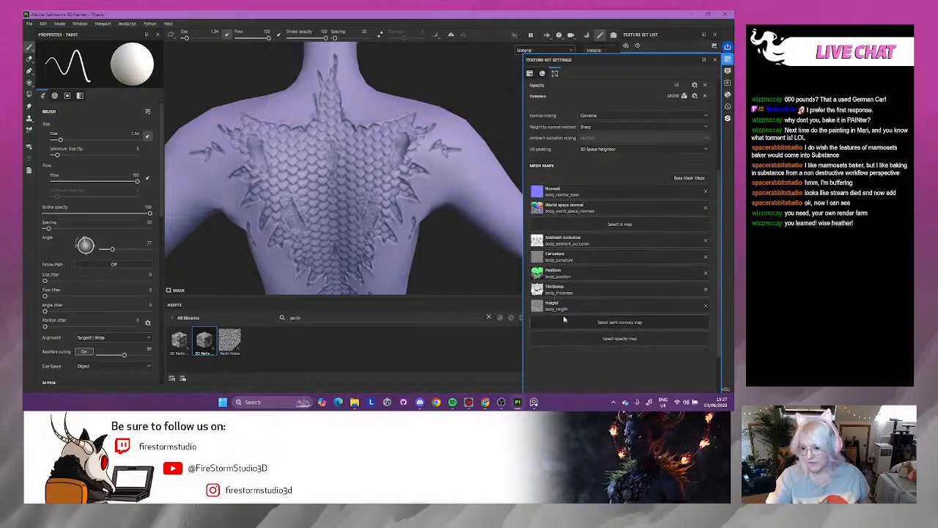
{"action": "left_click_drag", "start_coordinate": [616, 60], "coordinate": [622, 122]}
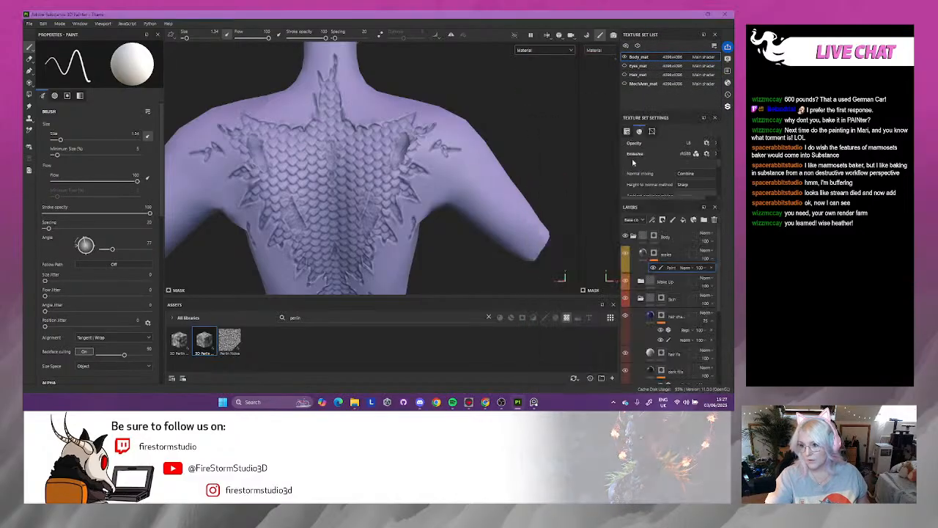
{"action": "left_click_drag", "start_coordinate": [620, 162], "coordinate": [478, 165]}
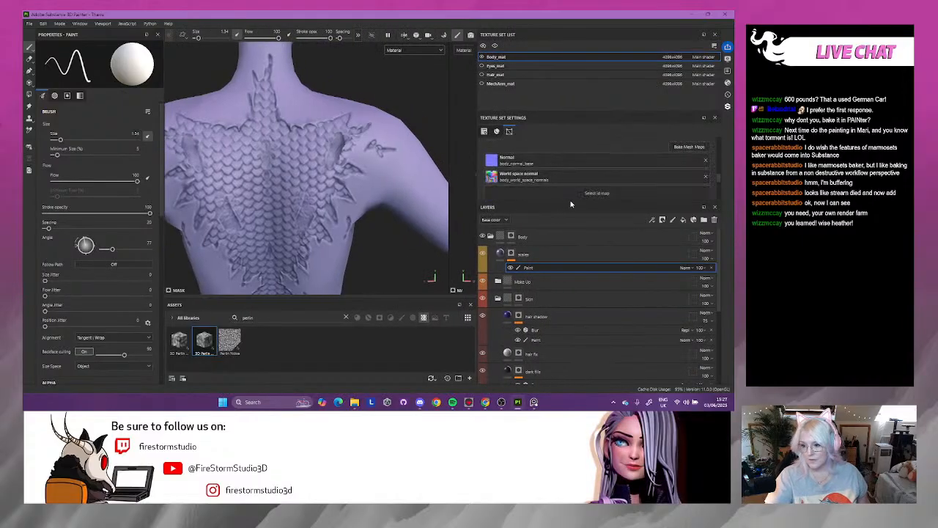
{"action": "left_click_drag", "start_coordinate": [573, 202], "coordinate": [573, 339]}
- Reassign Body_mat's Normal and World space normal mesh maps from body_normal_base.png and body_world_space_normals.png in the Body folder
{"action": "left_click", "coordinate": [354, 401]}
{"action": "left_click_drag", "start_coordinate": [366, 165], "coordinate": [564, 171]}
{"action": "left_click_drag", "start_coordinate": [332, 53], "coordinate": [335, 245]}
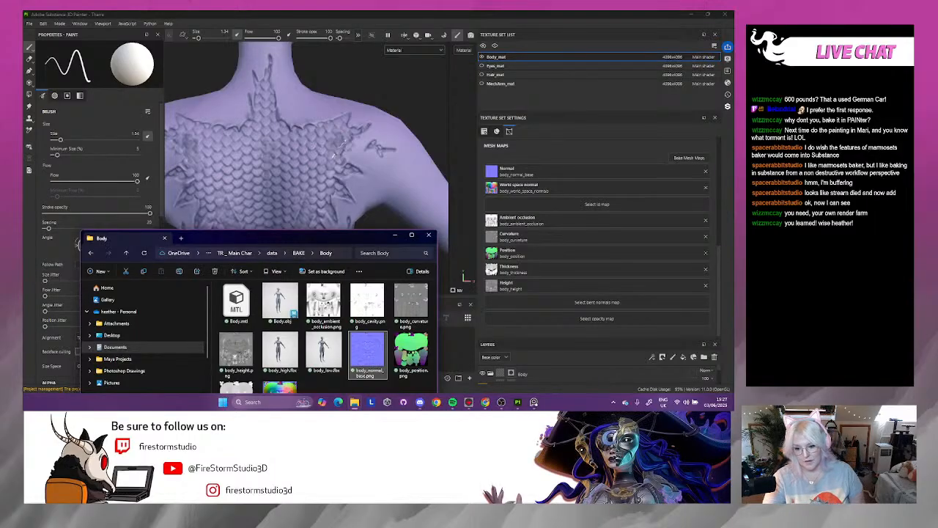
{"action": "left_click_drag", "start_coordinate": [352, 237], "coordinate": [326, 146]}
{"action": "left_click_drag", "start_coordinate": [255, 312], "coordinate": [506, 188]}
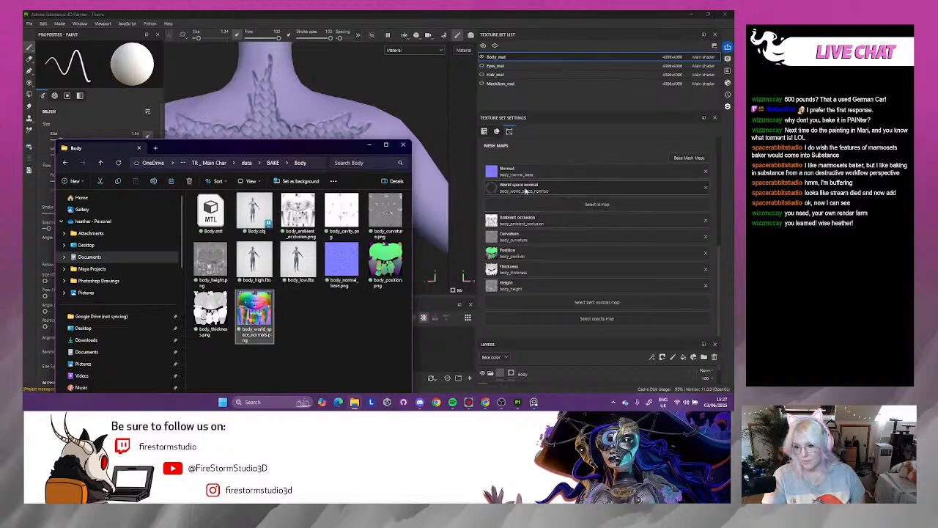
- Reassign the Ambient occlusion, Curvature, Position, Thickness and Height mesh maps from the matching Body folder images and minimize the folder
{"action": "left_click_drag", "start_coordinate": [299, 214], "coordinate": [525, 220]}
{"action": "left_click_drag", "start_coordinate": [387, 214], "coordinate": [566, 242]}
{"action": "left_click_drag", "start_coordinate": [386, 261], "coordinate": [507, 253]}
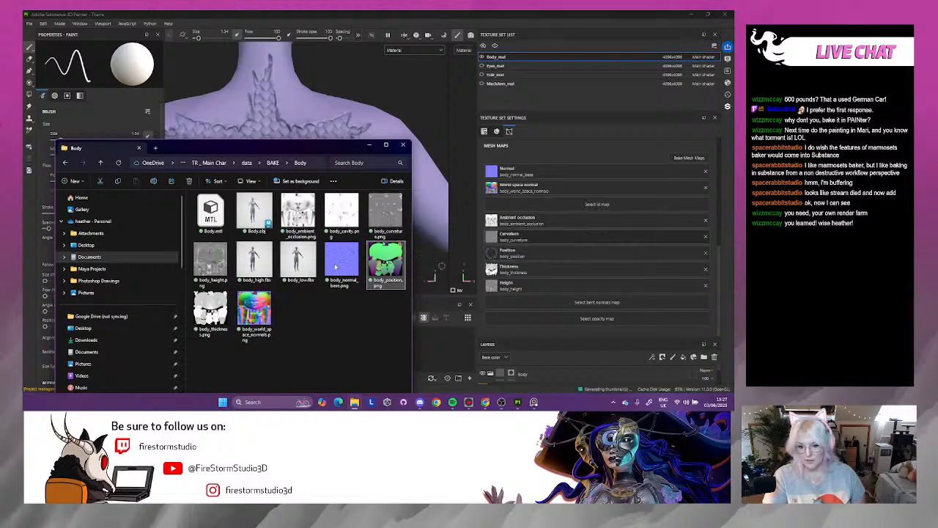
{"action": "left_click_drag", "start_coordinate": [210, 312], "coordinate": [522, 272]}
{"action": "left_click_drag", "start_coordinate": [211, 260], "coordinate": [528, 288]}
{"action": "left_click", "coordinate": [369, 144]}
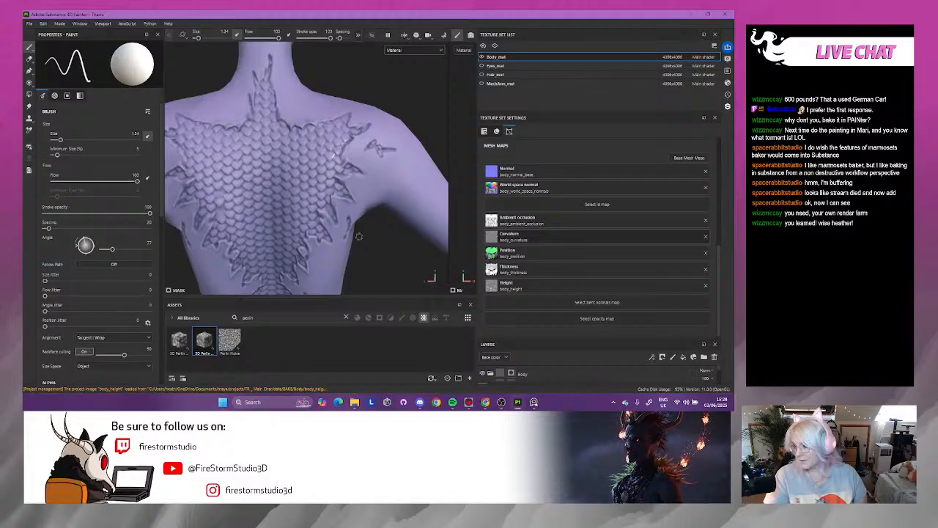
- Examine the scales on the back and neck with the reloaded maps, toggling Hair_mat's visibility off and on
{"action": "scroll", "coordinate": [251, 192], "scroll_direction": "down", "scroll_amount": 5}
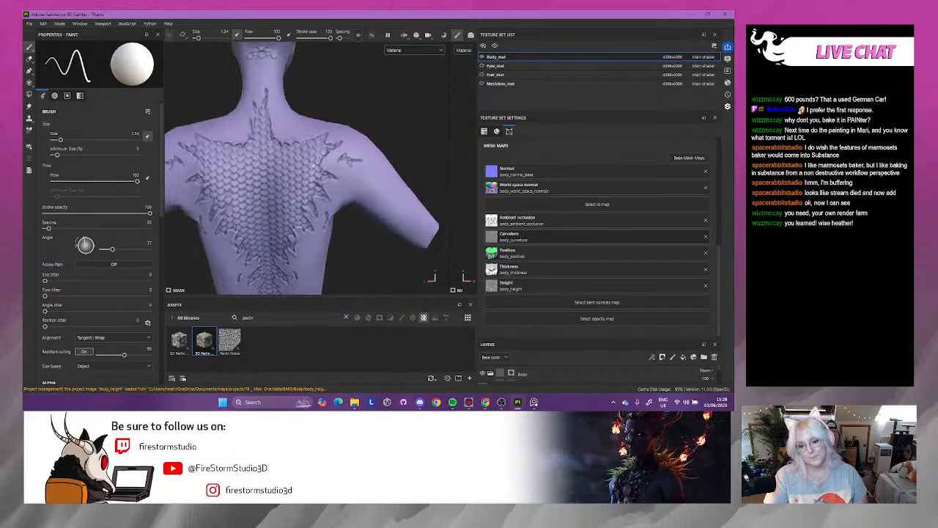
{"action": "left_click_drag", "start_coordinate": [286, 149], "coordinate": [336, 144], "text": "alt"}
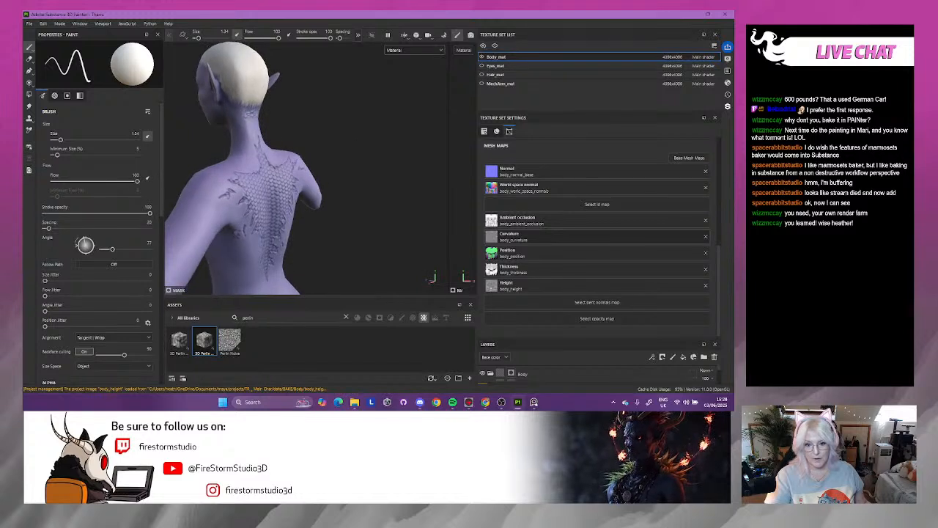
{"action": "left_click_drag", "start_coordinate": [279, 143], "coordinate": [266, 138], "text": "alt"}
{"action": "scroll", "coordinate": [266, 138], "scroll_direction": "up", "scroll_amount": 4}
{"action": "left_click", "coordinate": [482, 75]}
{"action": "left_click", "coordinate": [482, 75]}
{"action": "left_click_drag", "start_coordinate": [288, 128], "coordinate": [302, 149], "text": "alt"}
{"action": "right_click_drag", "start_coordinate": [302, 149], "coordinate": [475, 286], "text": "alt"}
{"action": "left_click_drag", "start_coordinate": [276, 202], "coordinate": [315, 220], "text": "alt"}
- Examine the character's neck and jaw in Marmoset Toolbag, and return to Substance 3D Painter
{"action": "left_click", "coordinate": [470, 402]}
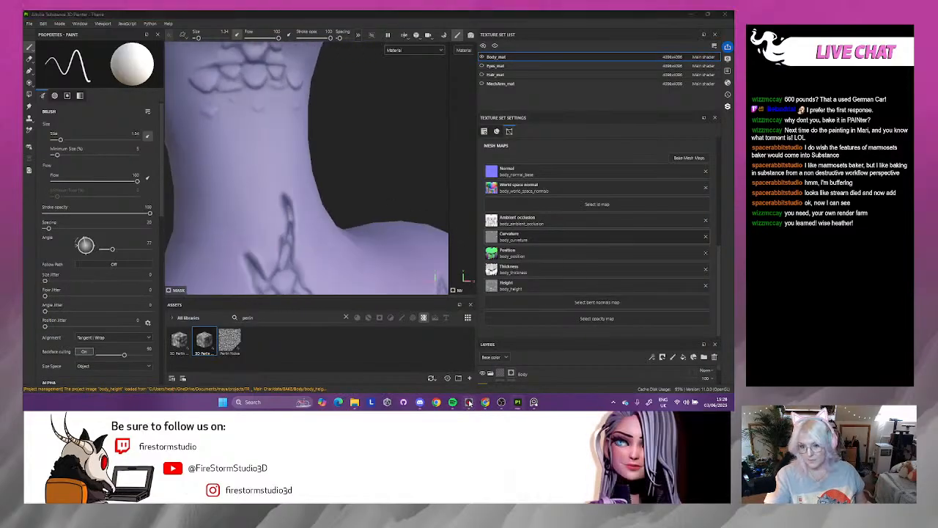
{"action": "scroll", "coordinate": [327, 195], "scroll_direction": "up", "scroll_amount": 5}
{"action": "scroll", "coordinate": [326, 194], "scroll_direction": "up", "scroll_amount": 5}
{"action": "left_click_drag", "start_coordinate": [238, 193], "coordinate": [409, 159]}
{"action": "scroll", "coordinate": [301, 212], "scroll_direction": "up", "scroll_amount": 5}
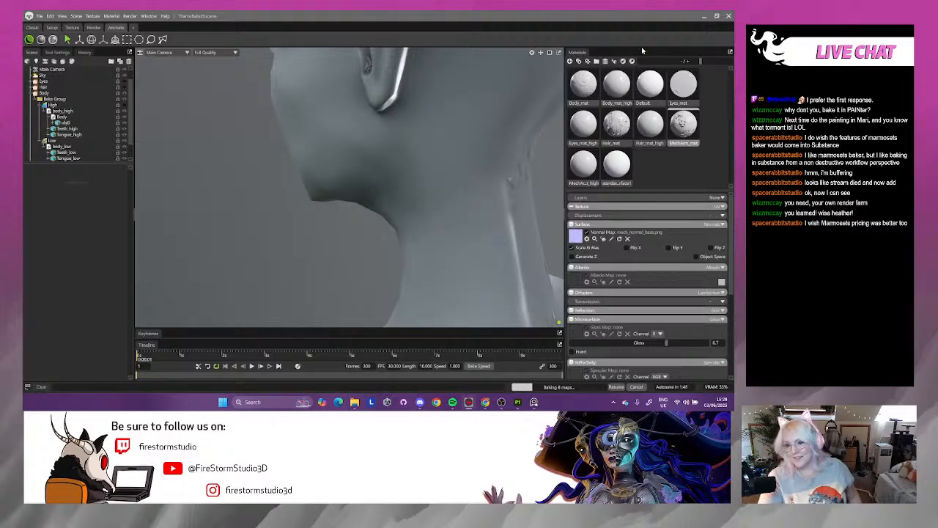
{"action": "left_click", "coordinate": [704, 18]}
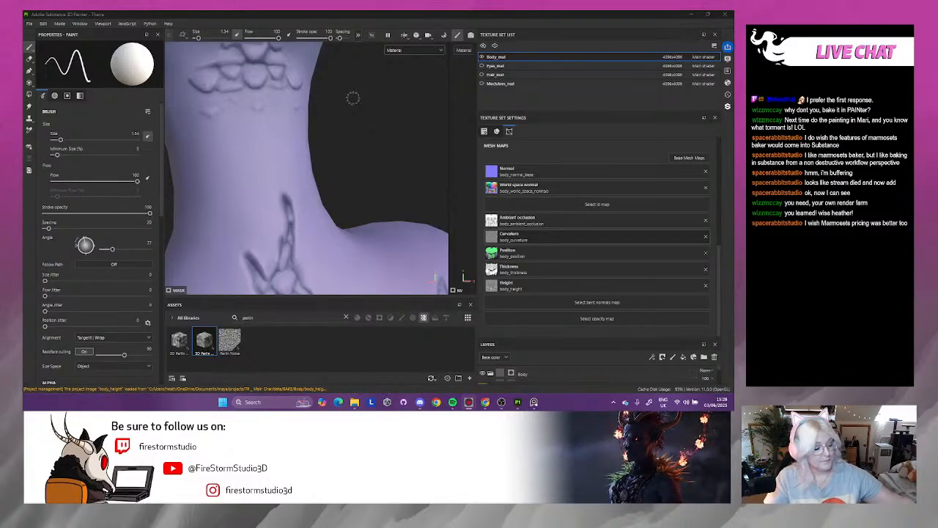
- Close the texture set settings, narrow the docked panels and enlarge the layer stack upward
{"action": "right_click_drag", "start_coordinate": [352, 99], "coordinate": [313, 133], "text": "alt"}
{"action": "left_click_drag", "start_coordinate": [327, 168], "coordinate": [287, 242], "text": "alt"}
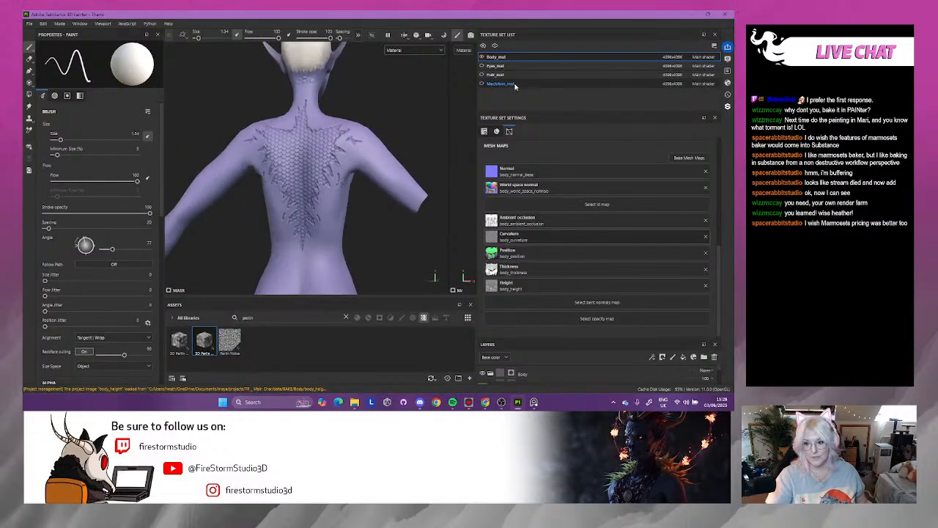
{"action": "left_click", "coordinate": [715, 118]}
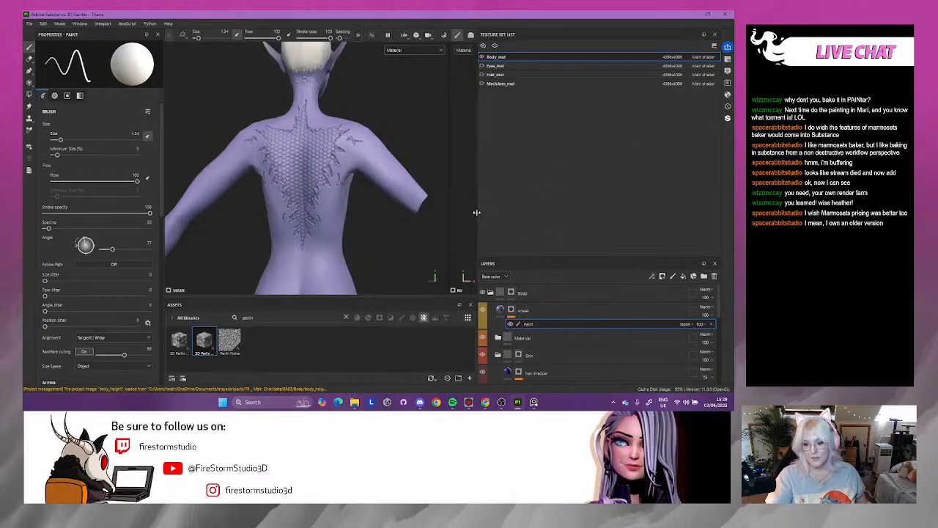
{"action": "left_click_drag", "start_coordinate": [477, 212], "coordinate": [555, 220]}
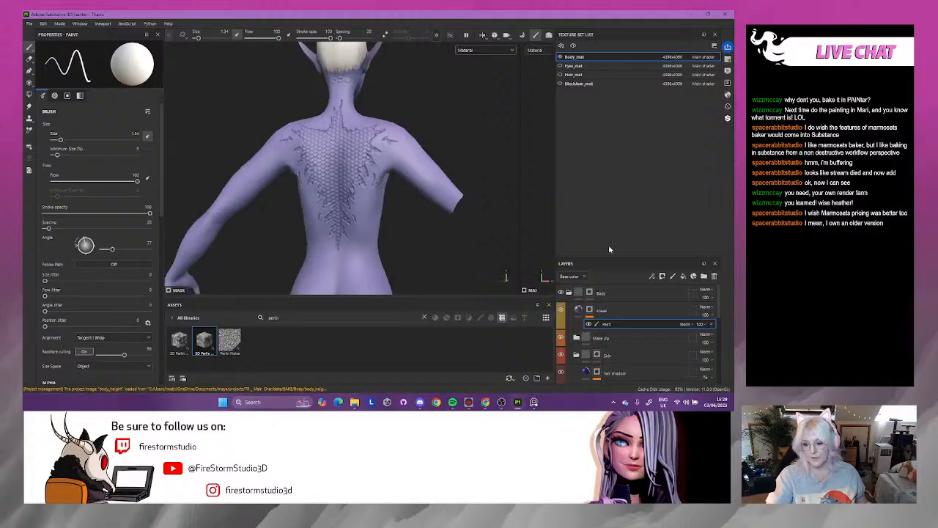
{"action": "left_click_drag", "start_coordinate": [608, 256], "coordinate": [607, 115]}
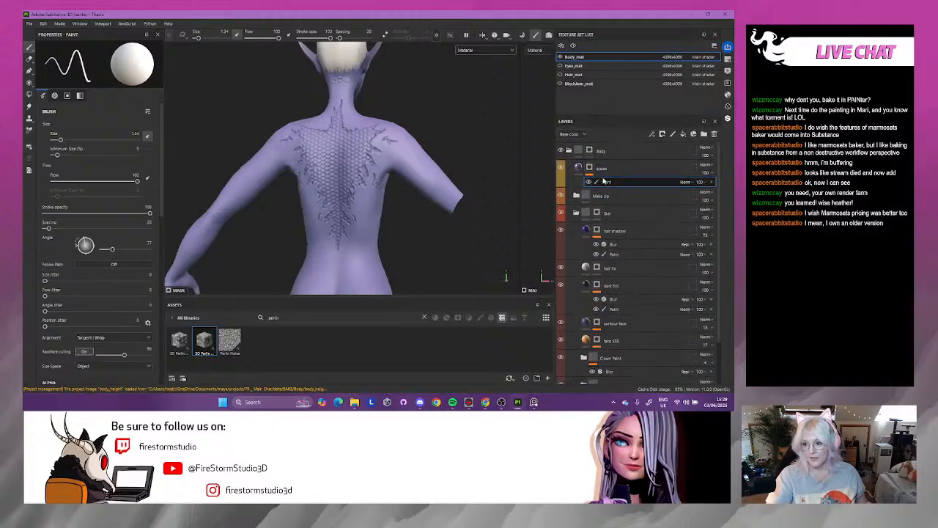
- Widen the viewport, then paint the scales layer's mask over the central back scales with mirror symmetry on
{"action": "scroll", "coordinate": [315, 138], "scroll_direction": "up", "scroll_amount": 3}
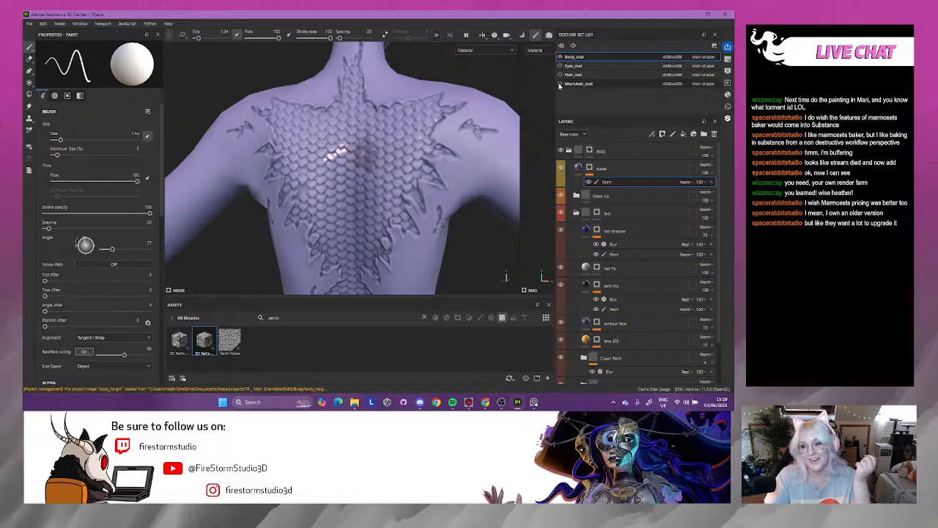
{"action": "left_click_drag", "start_coordinate": [561, 85], "coordinate": [622, 85]}
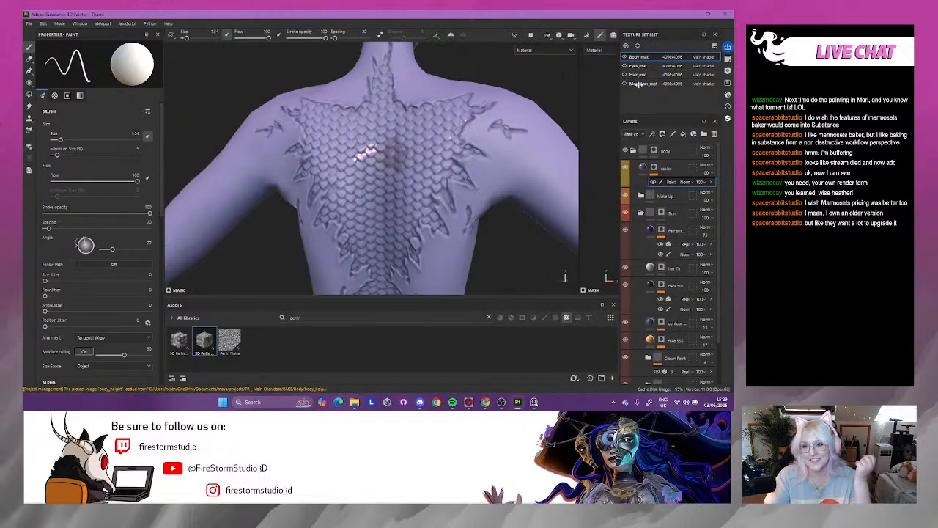
{"action": "left_click", "coordinate": [452, 34]}
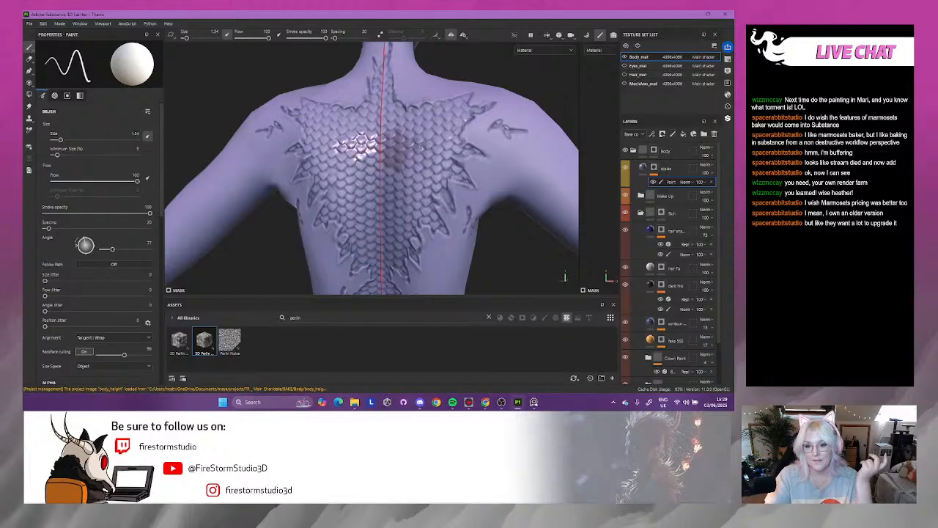
{"action": "mouse_move", "coordinate": [362, 156]}
{"action": "left_mouse_down"}
{"action": "mouse_move", "coordinate": [377, 173]}
{"action": "mouse_move", "coordinate": [368, 204]}
{"action": "mouse_move", "coordinate": [362, 176]}
{"action": "left_mouse_up"}
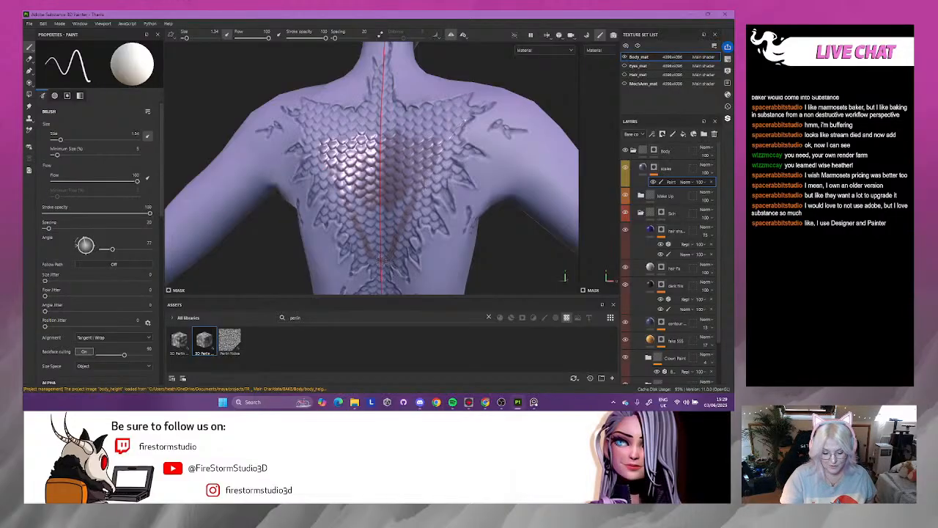
{"action": "left_click_drag", "start_coordinate": [382, 250], "coordinate": [382, 209]}
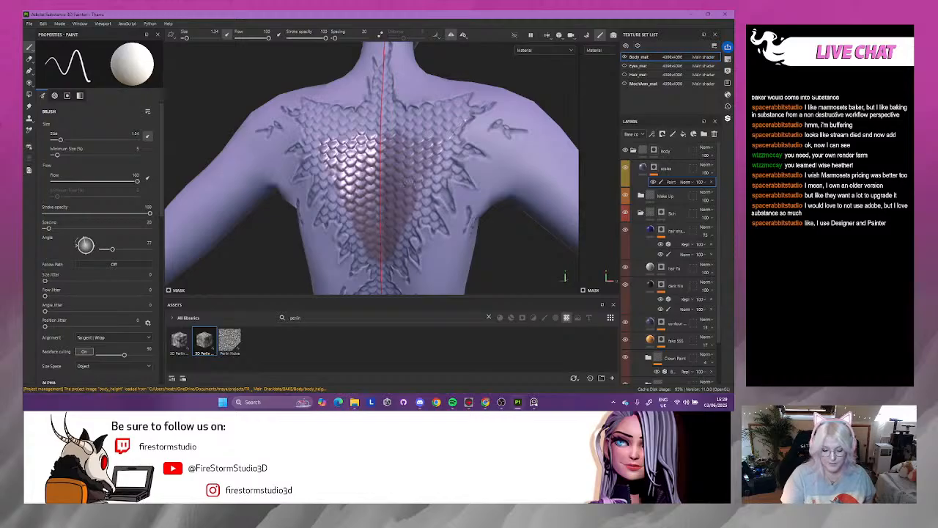
{"action": "mouse_move", "coordinate": [443, 133]}
{"action": "left_mouse_down"}
{"action": "mouse_move", "coordinate": [449, 125]}
{"action": "mouse_move", "coordinate": [382, 130]}
{"action": "mouse_move", "coordinate": [456, 110]}
{"action": "mouse_move", "coordinate": [385, 127]}
{"action": "mouse_move", "coordinate": [417, 144]}
{"action": "left_mouse_up"}
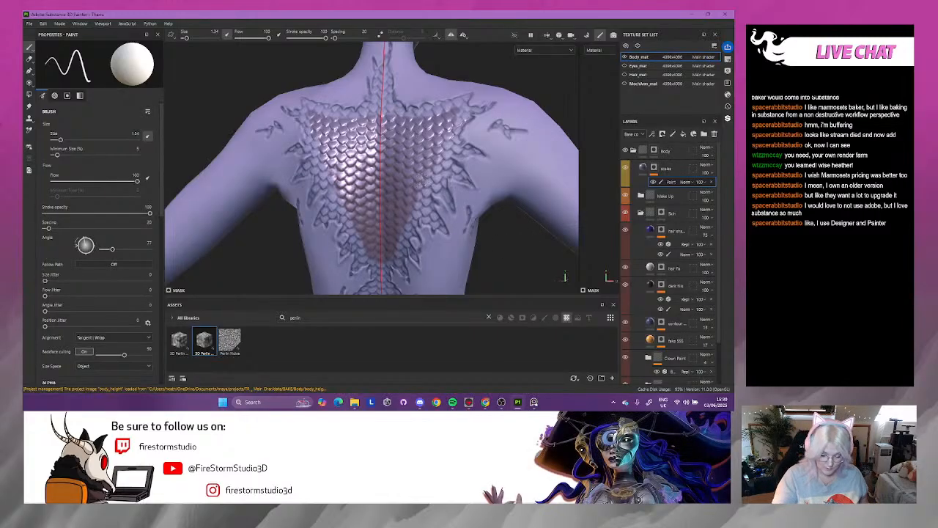
{"action": "mouse_move", "coordinate": [430, 195]}
{"action": "left_mouse_down"}
{"action": "mouse_move", "coordinate": [428, 208]}
{"action": "mouse_move", "coordinate": [409, 216]}
{"action": "left_mouse_up"}
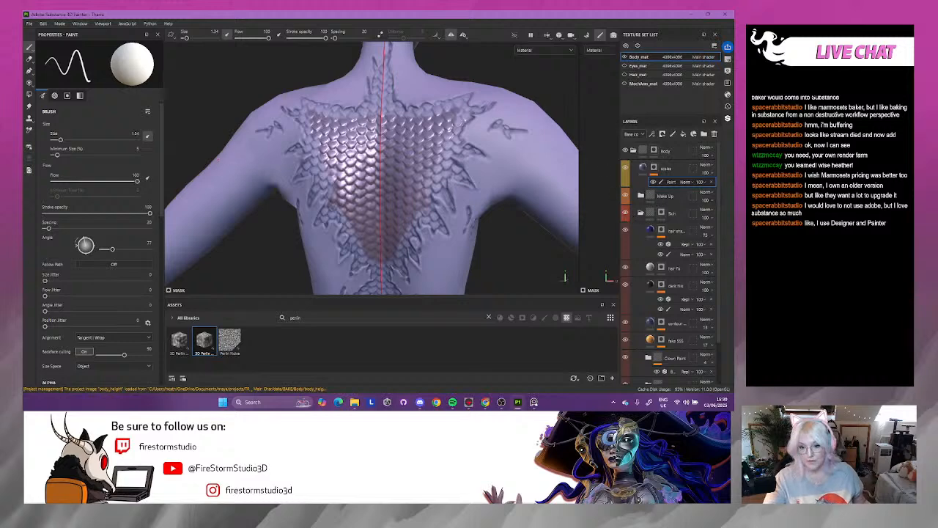
- Turn mirror symmetry off and paint the scales mask over the asymmetrical scales running up the nape of the neck
{"action": "scroll", "coordinate": [528, 135], "scroll_direction": "up", "scroll_amount": 4}
{"action": "left_click_drag", "start_coordinate": [455, 107], "coordinate": [472, 110], "text": "alt"}
{"action": "mouse_move", "coordinate": [472, 109]}
{"action": "middle_mouse_down", "text": "alt"}
{"action": "mouse_move", "coordinate": [494, 154]}
{"action": "mouse_move", "coordinate": [551, 223]}
{"action": "middle_mouse_up", "text": "alt"}
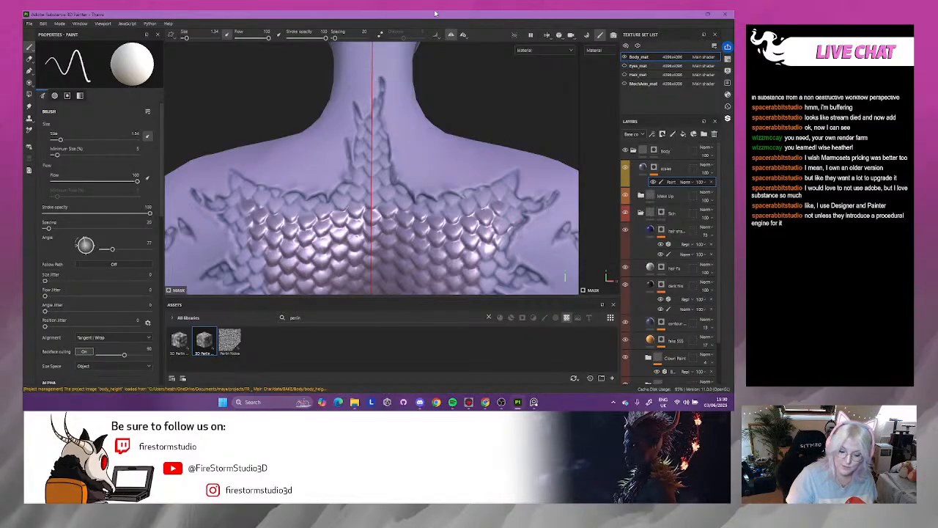
{"action": "left_click", "coordinate": [450, 38]}
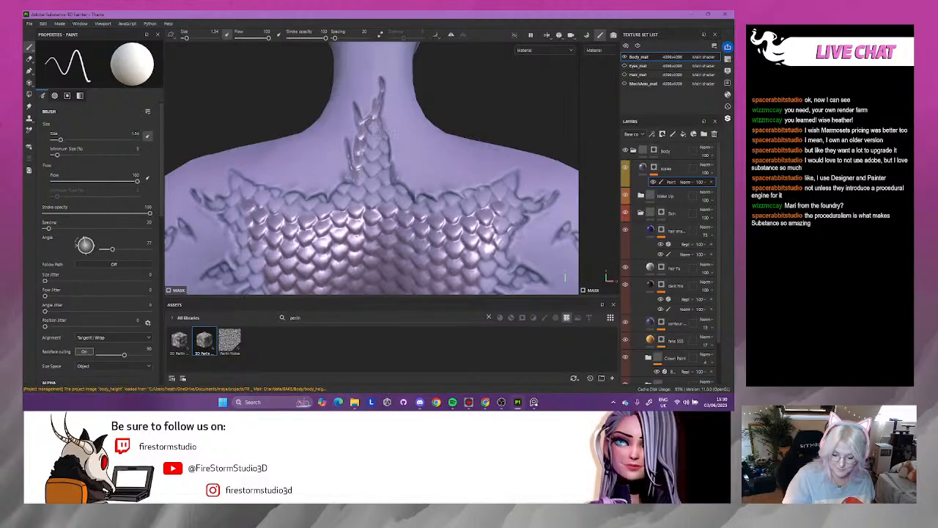
{"action": "mouse_move", "coordinate": [374, 127]}
{"action": "left_mouse_down"}
{"action": "mouse_move", "coordinate": [362, 169]}
{"action": "mouse_move", "coordinate": [368, 196]}
{"action": "mouse_move", "coordinate": [379, 143]}
{"action": "mouse_move", "coordinate": [380, 202]}
{"action": "mouse_move", "coordinate": [387, 173]}
{"action": "mouse_move", "coordinate": [390, 188]}
{"action": "mouse_move", "coordinate": [385, 154]}
{"action": "left_mouse_up"}
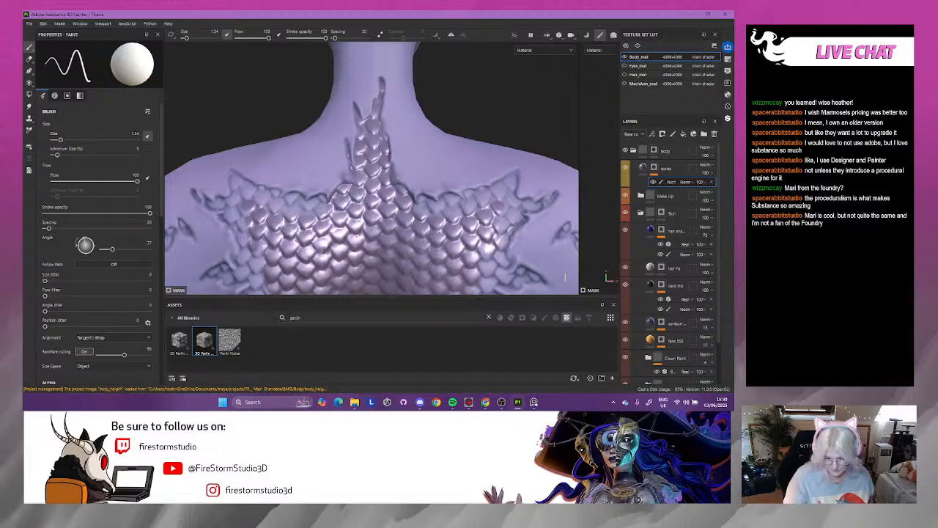
- Turn mirror symmetry back on and paint the scales mask over the shoulder edges and the pointed scales along both sides
{"action": "left_click", "coordinate": [451, 35]}
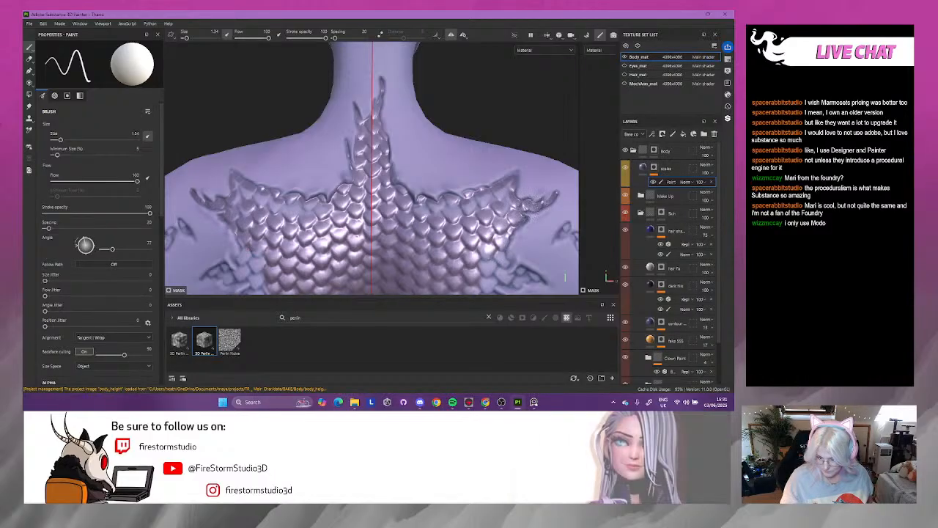
{"action": "mouse_move", "coordinate": [510, 192]}
{"action": "left_mouse_down"}
{"action": "mouse_move", "coordinate": [419, 209]}
{"action": "mouse_move", "coordinate": [503, 190]}
{"action": "left_mouse_up"}
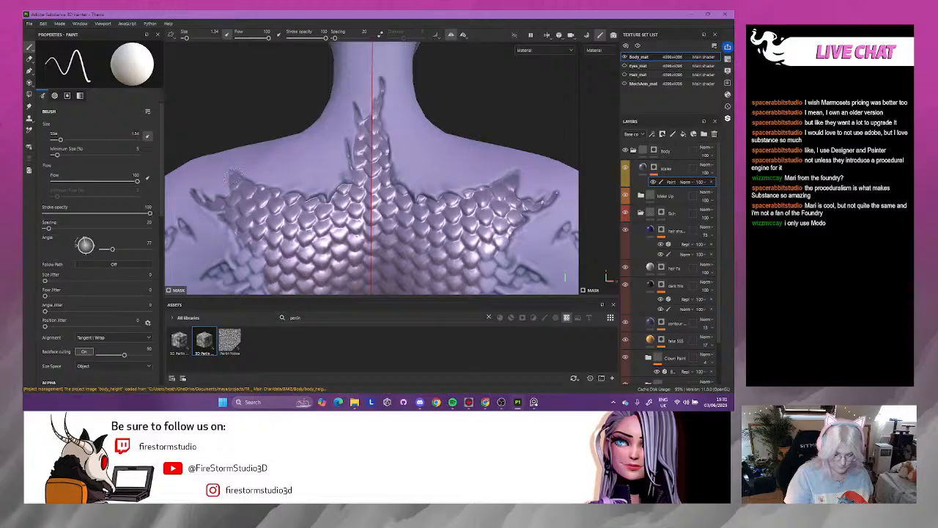
{"action": "middle_click_drag", "start_coordinate": [515, 100], "coordinate": [508, 30], "text": "alt"}
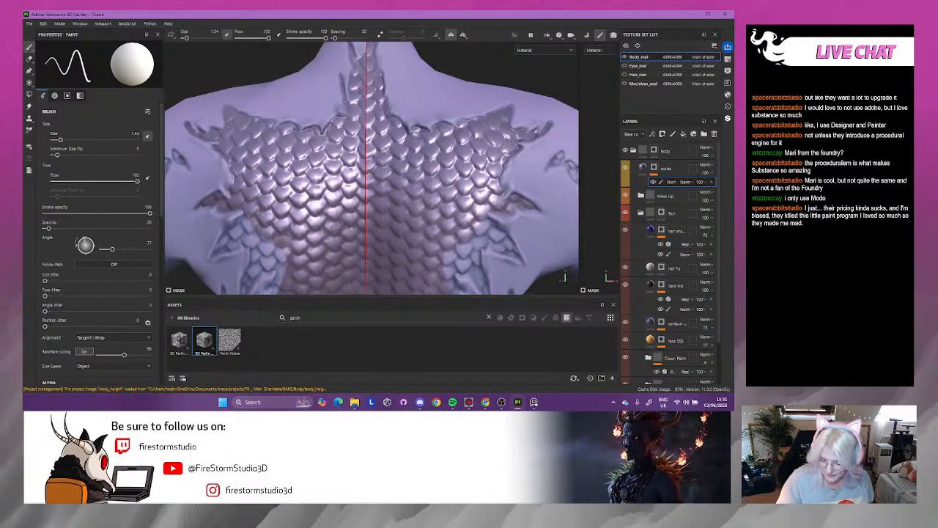
{"action": "mouse_move", "coordinate": [571, 96]}
{"action": "left_mouse_down", "text": "alt"}
{"action": "mouse_move", "coordinate": [549, 80]}
{"action": "mouse_move", "coordinate": [509, 152]}
{"action": "left_mouse_up", "text": "alt"}
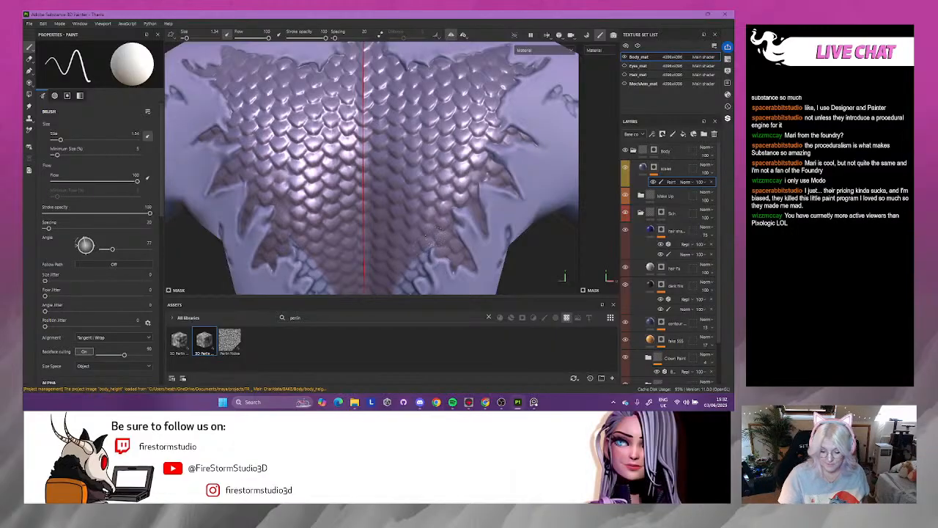
{"action": "middle_click_drag", "start_coordinate": [533, 246], "coordinate": [540, 214], "text": "alt"}
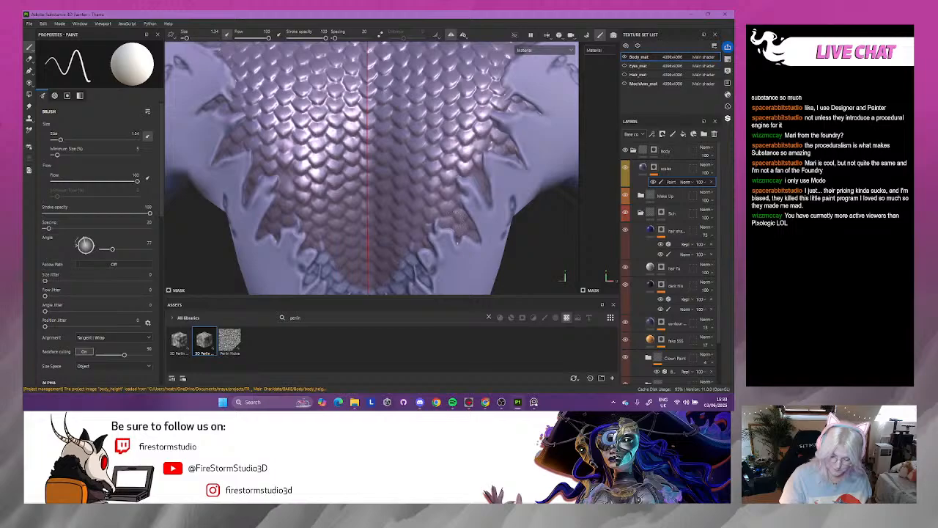
- Paint the scales mask down the lower back, covering the side tips and the narrow tail along the spine
{"action": "middle_click_drag", "start_coordinate": [525, 258], "coordinate": [530, 169], "text": "alt"}
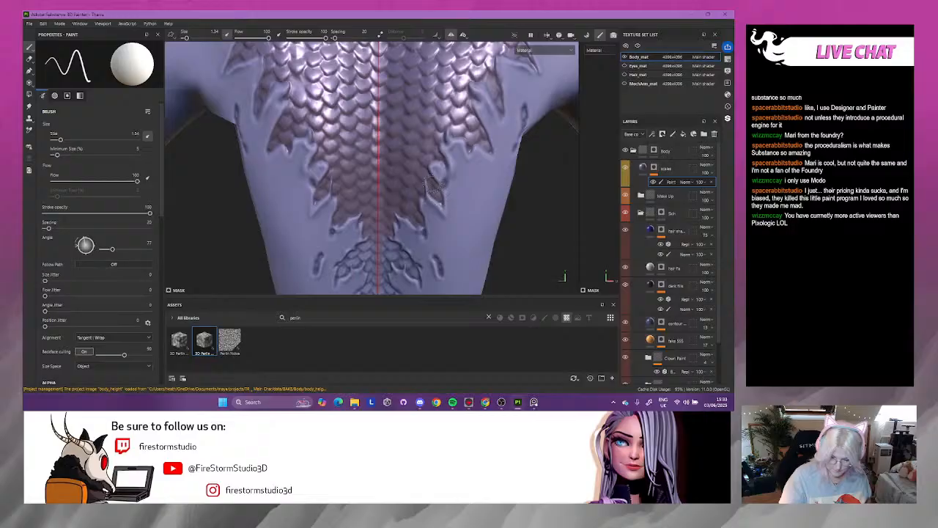
{"action": "scroll", "coordinate": [503, 227], "scroll_direction": "up", "scroll_amount": 2}
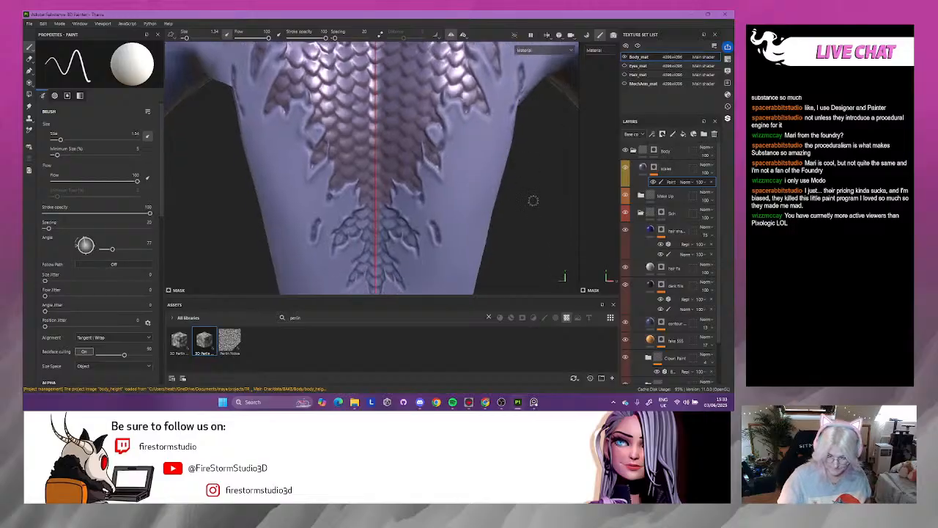
{"action": "scroll", "coordinate": [532, 201], "scroll_direction": "up", "scroll_amount": 2}
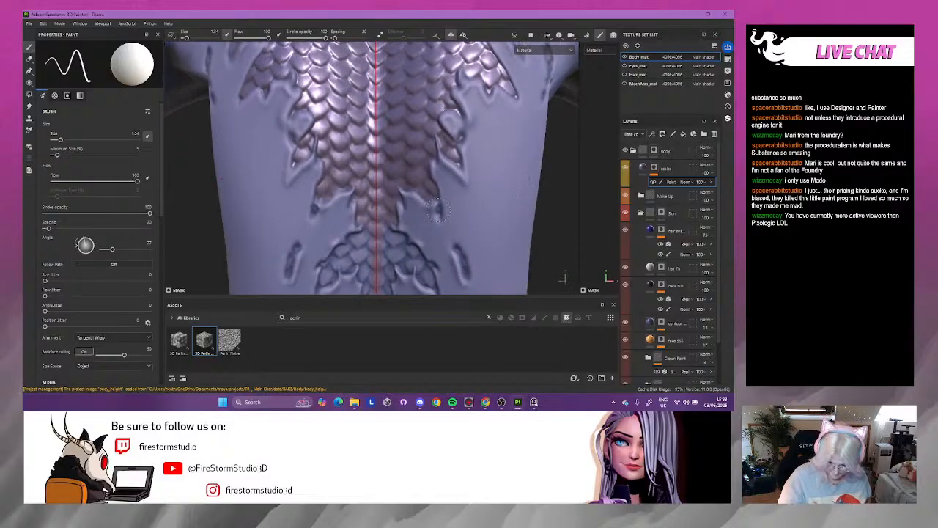
{"action": "left_click_drag", "start_coordinate": [546, 194], "coordinate": [545, 213], "text": "alt"}
{"action": "middle_click_drag", "start_coordinate": [537, 227], "coordinate": [538, 178], "text": "alt"}
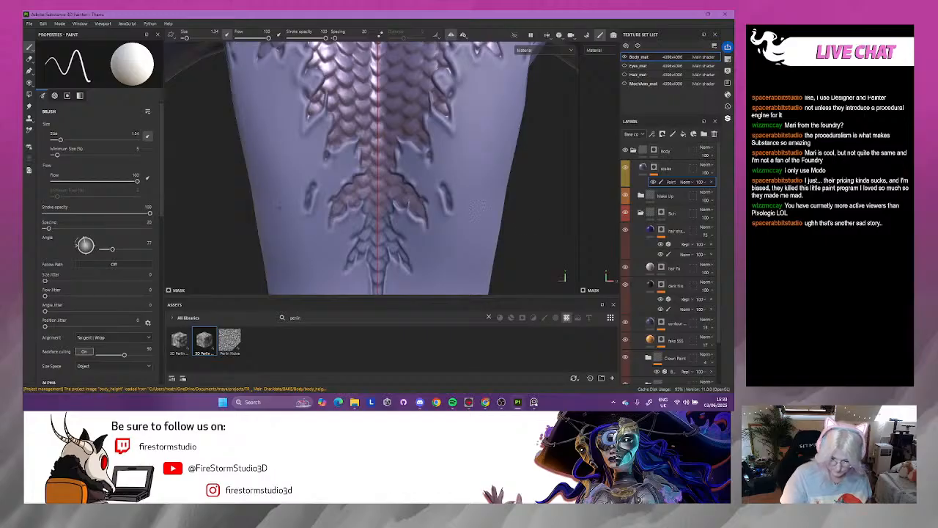
{"action": "scroll", "coordinate": [546, 198], "scroll_direction": "up", "scroll_amount": 2}
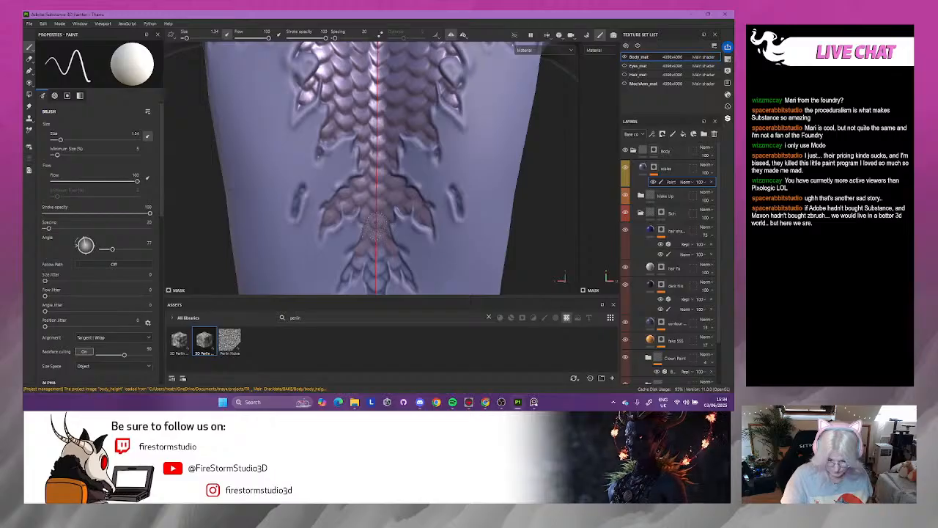
{"action": "middle_click_drag", "start_coordinate": [511, 173], "coordinate": [522, 95], "text": "alt"}
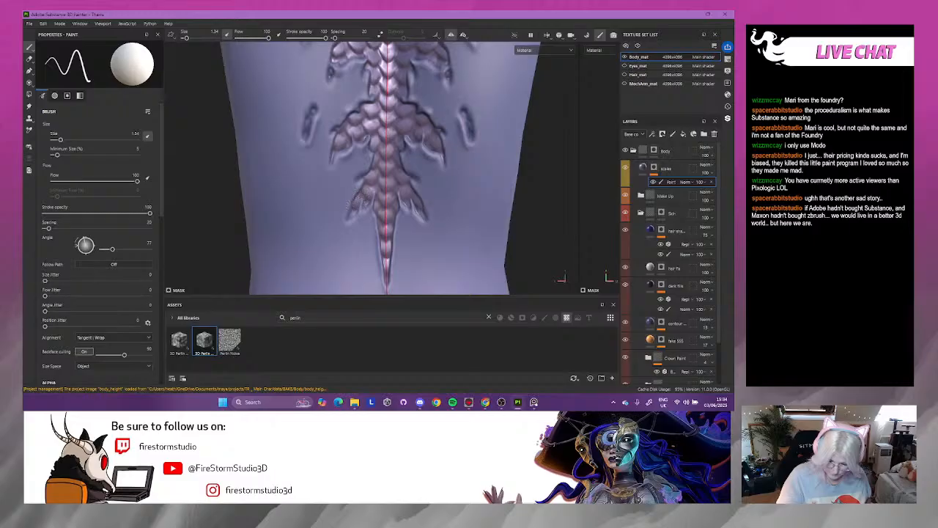
- Paint the scales mask over the small isolated scale patches beside the spine and below the armpit
{"action": "middle_click_drag", "start_coordinate": [541, 206], "coordinate": [513, 288], "text": "alt"}
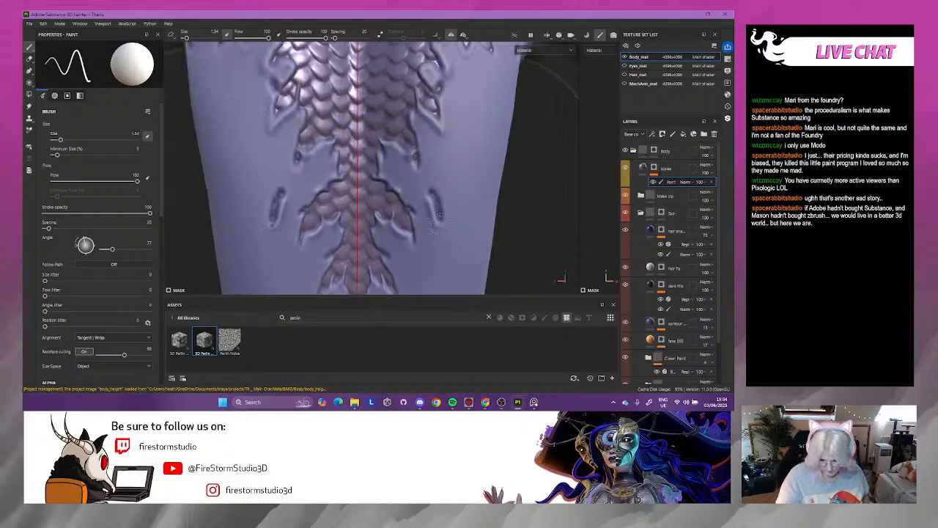
{"action": "middle_click_drag", "start_coordinate": [538, 175], "coordinate": [536, 236], "text": "alt"}
{"action": "left_click_drag", "start_coordinate": [536, 237], "coordinate": [543, 234], "text": "alt"}
{"action": "mouse_move", "coordinate": [543, 234]}
{"action": "right_mouse_down", "text": "alt"}
{"action": "mouse_move", "coordinate": [525, 246]}
{"action": "mouse_move", "coordinate": [522, 266]}
{"action": "right_mouse_up", "text": "alt"}
{"action": "mouse_move", "coordinate": [529, 209]}
{"action": "left_mouse_down", "text": "alt"}
{"action": "mouse_move", "coordinate": [502, 189]}
{"action": "mouse_move", "coordinate": [534, 210]}
{"action": "mouse_move", "coordinate": [518, 206]}
{"action": "left_mouse_up", "text": "alt"}
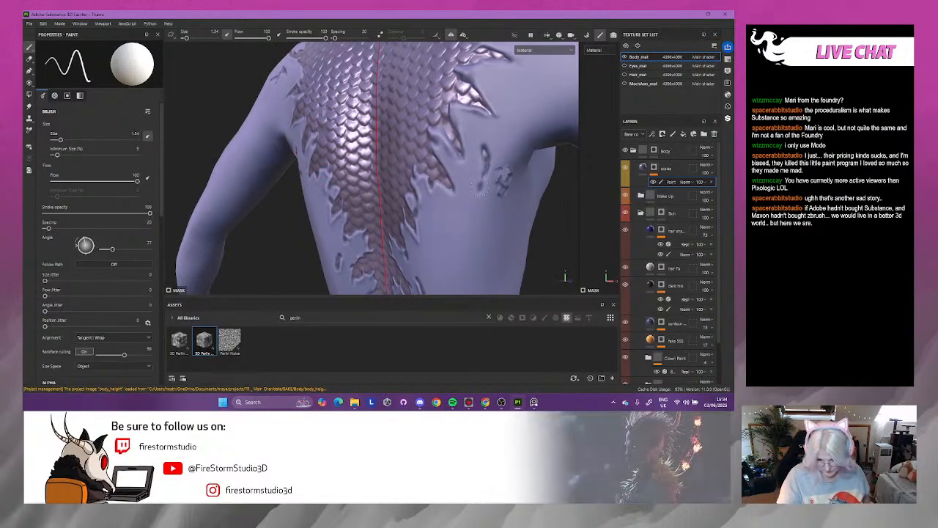
{"action": "left_click_drag", "start_coordinate": [478, 187], "coordinate": [547, 218], "text": "alt"}
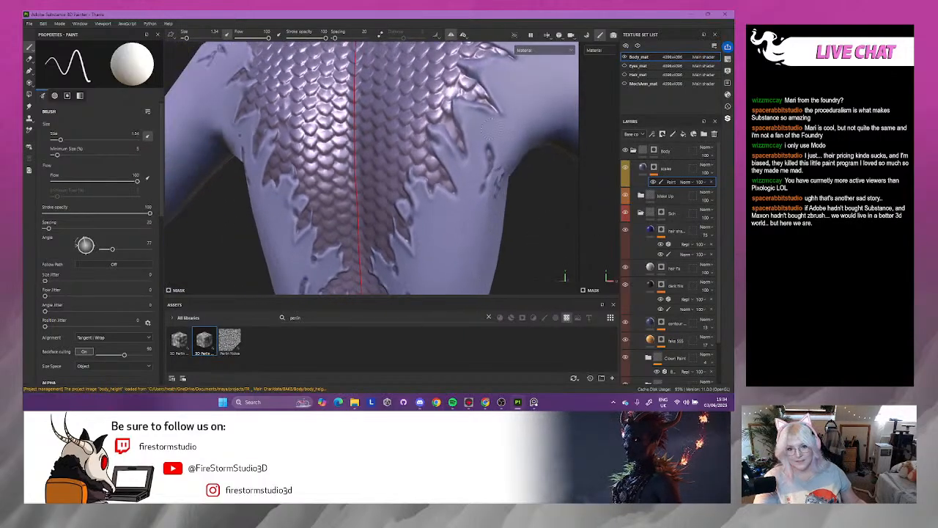
- Review the painted back from a distance, then switch to Marmoset Toolbag and examine the scales on the neck and back
{"action": "scroll", "coordinate": [489, 128], "scroll_direction": "down", "scroll_amount": 5}
{"action": "left_click_drag", "start_coordinate": [405, 163], "coordinate": [338, 213], "text": "alt"}
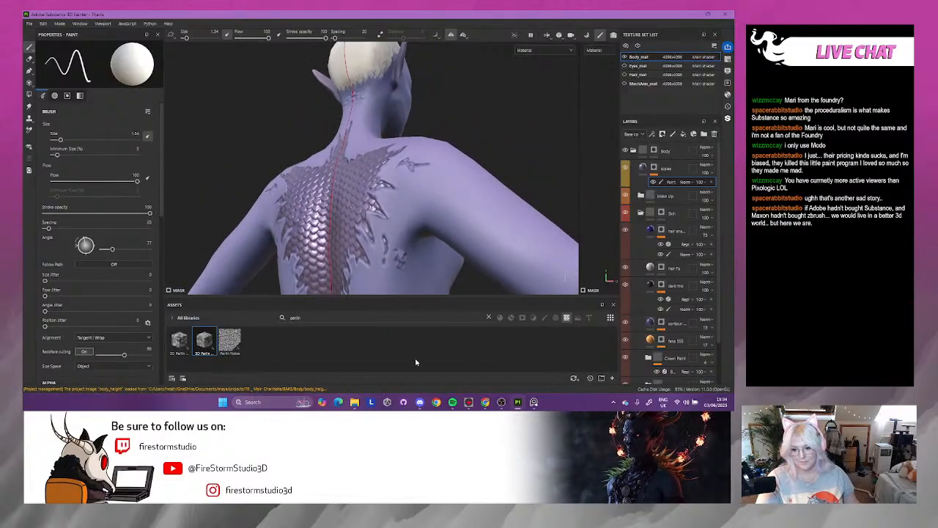
{"action": "left_click", "coordinate": [518, 402]}
{"action": "scroll", "coordinate": [403, 210], "scroll_direction": "down", "scroll_amount": 3}
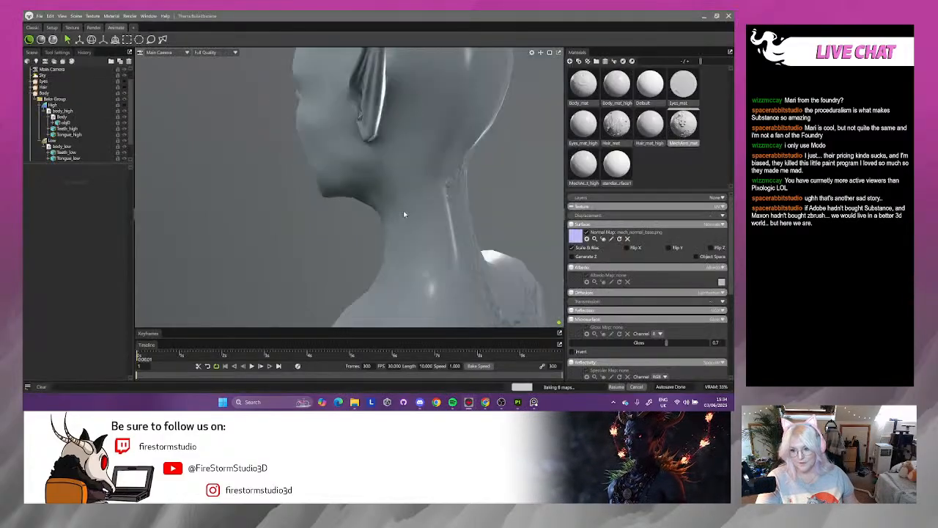
{"action": "left_click_drag", "start_coordinate": [397, 231], "coordinate": [315, 223]}
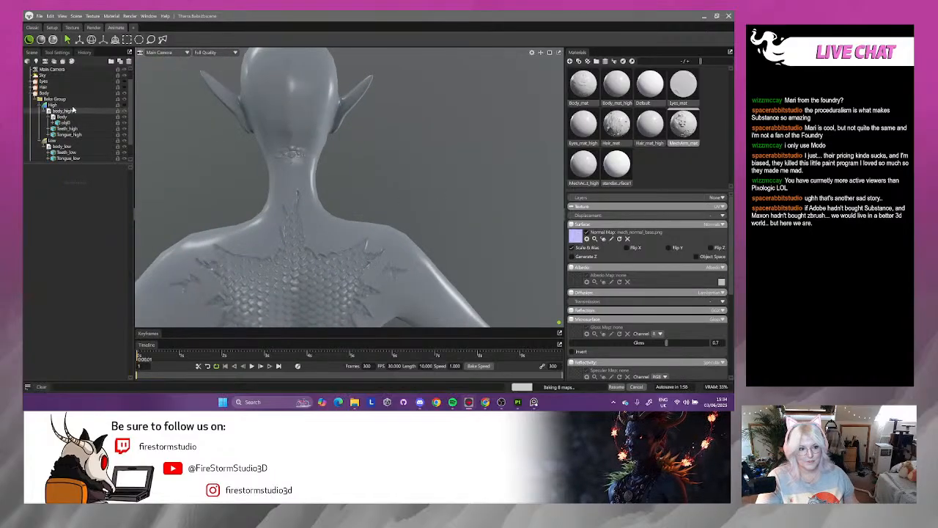
- Paint the Low group's bake offset around the back and side of the neck, and bake the maps
{"action": "left_click", "coordinate": [60, 141]}
{"action": "scroll", "coordinate": [196, 157], "scroll_direction": "up", "scroll_amount": 4}
{"action": "left_click_drag", "start_coordinate": [201, 160], "coordinate": [25, 169]}
{"action": "left_click_drag", "start_coordinate": [545, 148], "coordinate": [518, 176]}
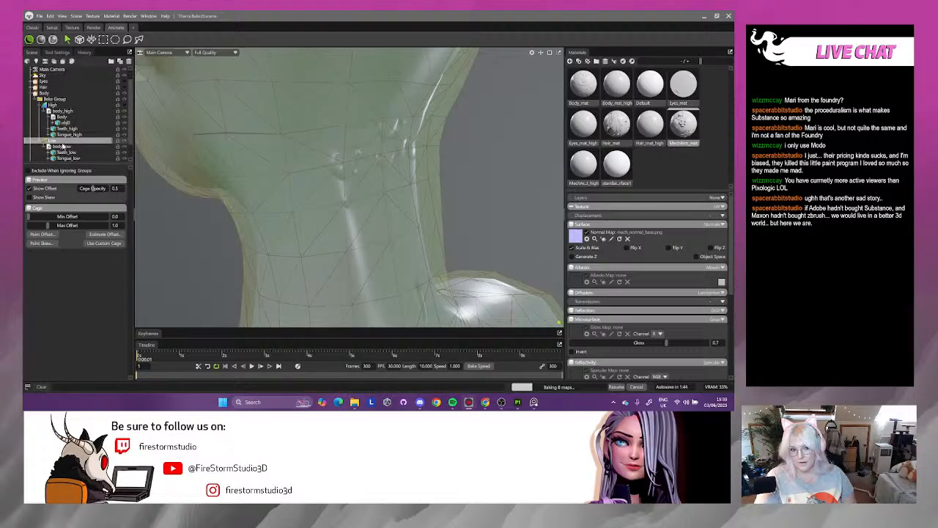
{"action": "left_click", "coordinate": [49, 234]}
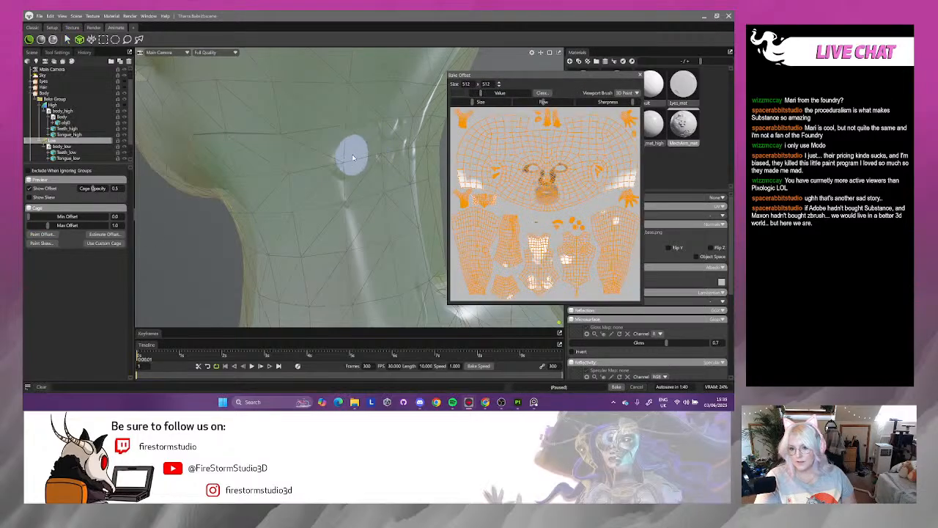
{"action": "mouse_move", "coordinate": [348, 186]}
{"action": "left_mouse_down"}
{"action": "mouse_move", "coordinate": [384, 137]}
{"action": "mouse_move", "coordinate": [411, 169]}
{"action": "mouse_move", "coordinate": [415, 220]}
{"action": "mouse_move", "coordinate": [337, 209]}
{"action": "left_mouse_up"}
{"action": "scroll", "coordinate": [382, 212], "scroll_direction": "down", "scroll_amount": 3}
{"action": "mouse_move", "coordinate": [235, 142]}
{"action": "left_mouse_down", "text": "alt"}
{"action": "mouse_move", "coordinate": [382, 161]}
{"action": "mouse_move", "coordinate": [272, 151]}
{"action": "left_mouse_up", "text": "alt"}
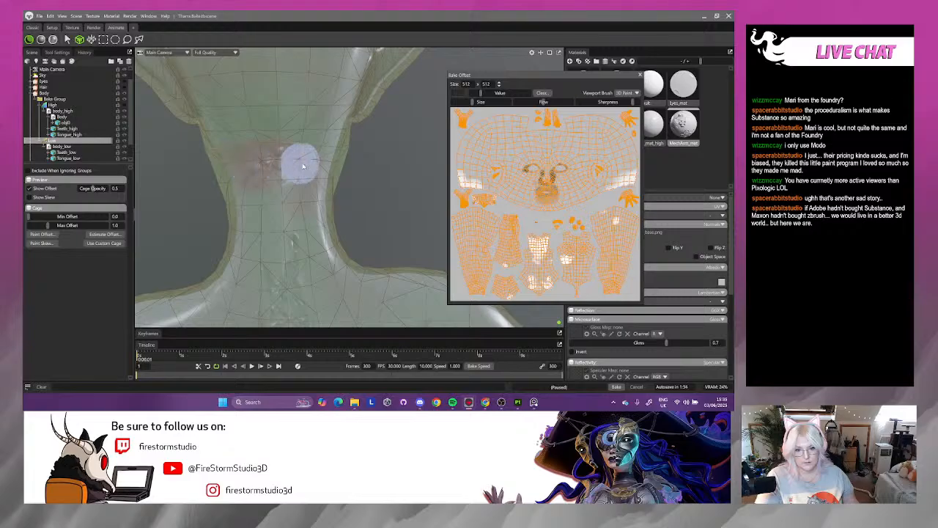
{"action": "mouse_move", "coordinate": [357, 207]}
{"action": "left_mouse_down", "text": "alt"}
{"action": "mouse_move", "coordinate": [387, 204]}
{"action": "mouse_move", "coordinate": [354, 204]}
{"action": "left_mouse_up", "text": "alt"}
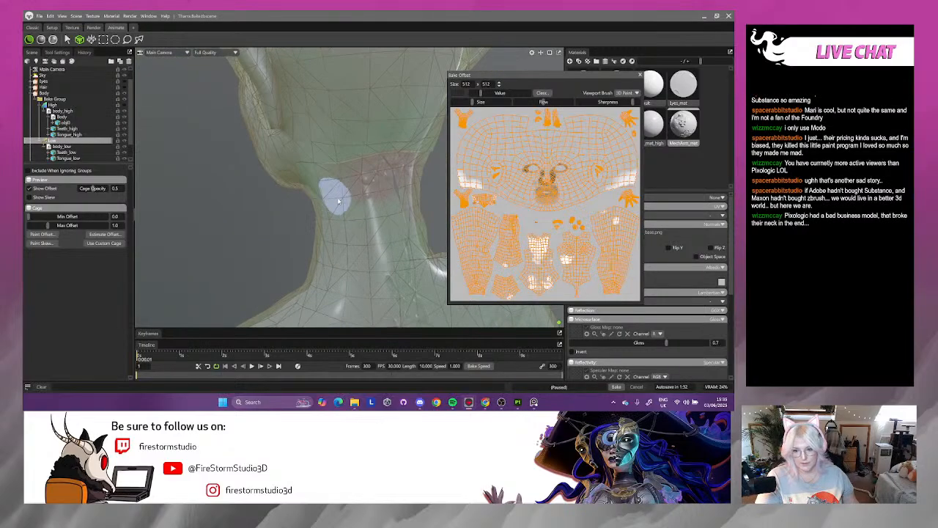
{"action": "left_click", "coordinate": [616, 386]}
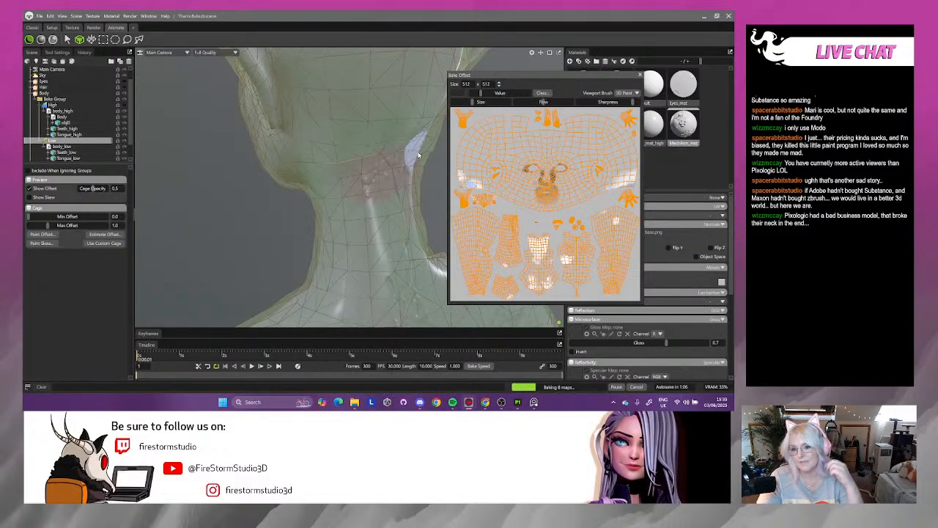
- Raise the offset brush's Value to its maximum and inspect the bake cage around the armpit, back and neck
{"action": "mouse_move", "coordinate": [409, 141]}
{"action": "left_mouse_down"}
{"action": "mouse_move", "coordinate": [364, 141]}
{"action": "mouse_move", "coordinate": [361, 158]}
{"action": "mouse_move", "coordinate": [399, 129]}
{"action": "mouse_move", "coordinate": [398, 154]}
{"action": "mouse_move", "coordinate": [411, 146]}
{"action": "left_mouse_up"}
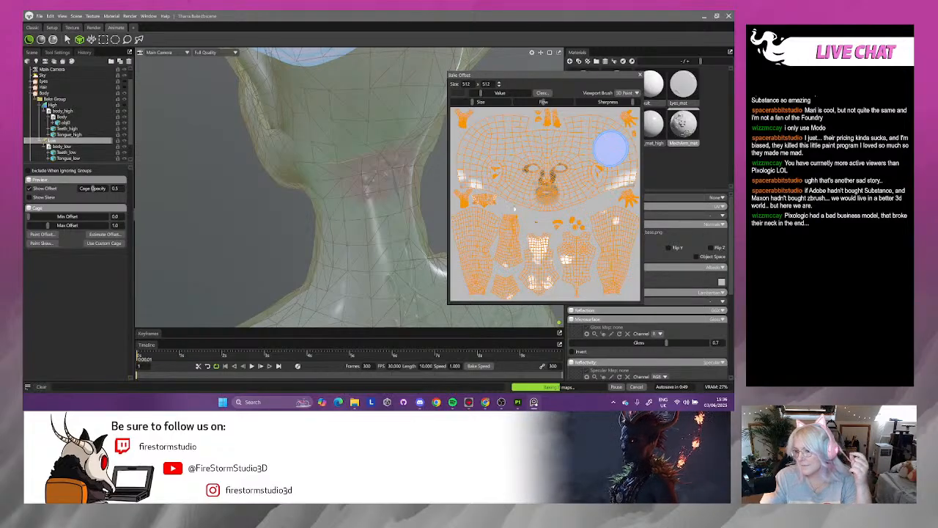
{"action": "mouse_move", "coordinate": [178, 210]}
{"action": "left_mouse_down"}
{"action": "mouse_move", "coordinate": [225, 92]}
{"action": "mouse_move", "coordinate": [281, 140]}
{"action": "mouse_move", "coordinate": [270, 241]}
{"action": "mouse_move", "coordinate": [321, 140]}
{"action": "mouse_move", "coordinate": [301, 148]}
{"action": "left_mouse_up"}
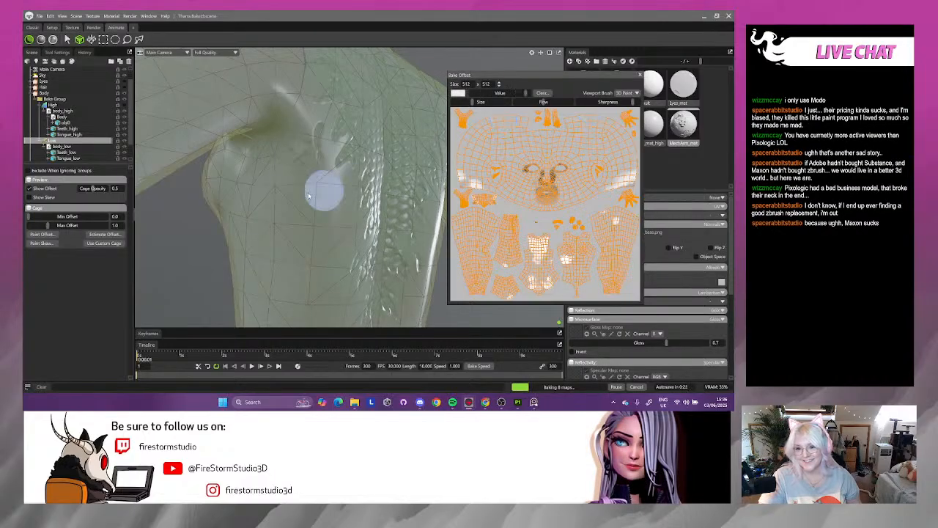
{"action": "left_click_drag", "start_coordinate": [302, 223], "coordinate": [195, 236], "text": "alt"}
{"action": "mouse_move", "coordinate": [271, 234]}
{"action": "left_mouse_down", "text": "alt"}
{"action": "mouse_move", "coordinate": [256, 229]}
{"action": "mouse_move", "coordinate": [256, 208]}
{"action": "mouse_move", "coordinate": [243, 308]}
{"action": "mouse_move", "coordinate": [306, 229]}
{"action": "mouse_move", "coordinate": [341, 237]}
{"action": "mouse_move", "coordinate": [317, 211]}
{"action": "mouse_move", "coordinate": [235, 226]}
{"action": "left_mouse_up", "text": "alt"}
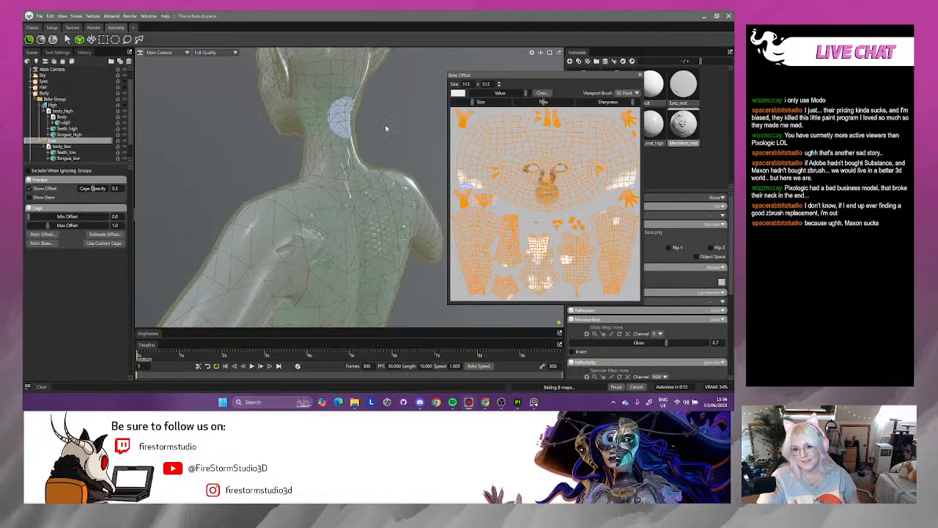
- Paint the Low group's bake offset over the upper back of the neck, around the scale detail below the hairline
{"action": "mouse_move", "coordinate": [386, 128]}
{"action": "left_mouse_down", "text": "alt"}
{"action": "mouse_move", "coordinate": [387, 119]}
{"action": "mouse_move", "coordinate": [355, 115]}
{"action": "left_mouse_up", "text": "alt"}
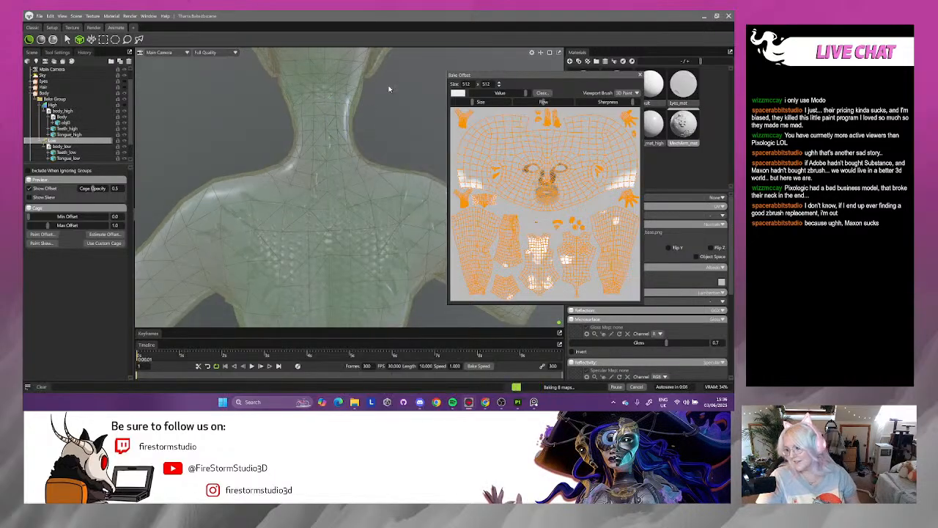
{"action": "scroll", "coordinate": [377, 159], "scroll_direction": "up", "scroll_amount": 5}
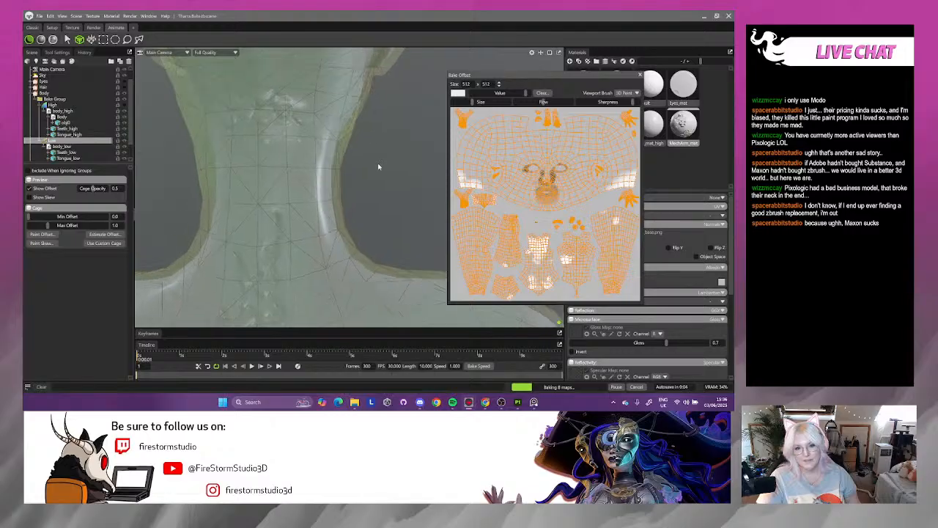
{"action": "left_click_drag", "start_coordinate": [379, 167], "coordinate": [385, 180], "text": "alt"}
{"action": "mouse_move", "coordinate": [289, 132]}
{"action": "left_mouse_down"}
{"action": "mouse_move", "coordinate": [299, 149]}
{"action": "mouse_move", "coordinate": [291, 124]}
{"action": "left_mouse_up"}
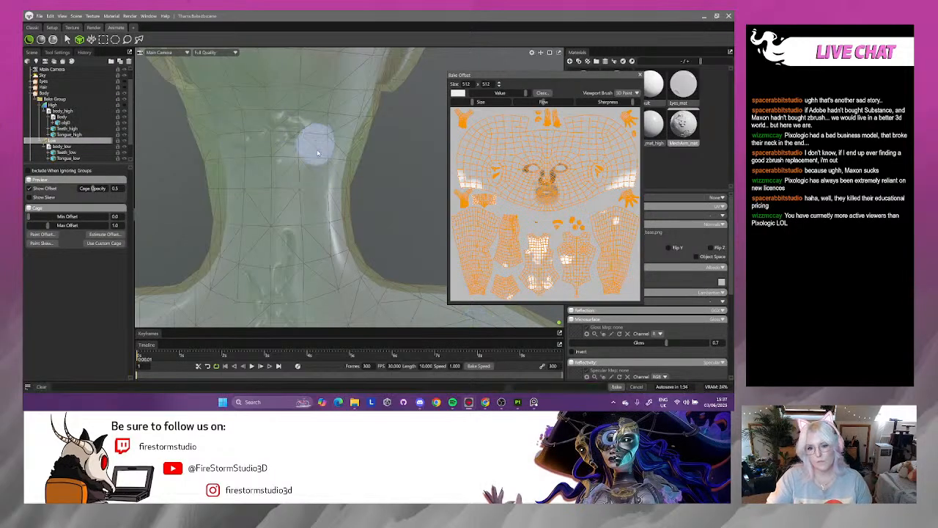
{"action": "mouse_move", "coordinate": [280, 124]}
{"action": "left_mouse_down"}
{"action": "mouse_move", "coordinate": [286, 134]}
{"action": "mouse_move", "coordinate": [272, 97]}
{"action": "left_mouse_up"}
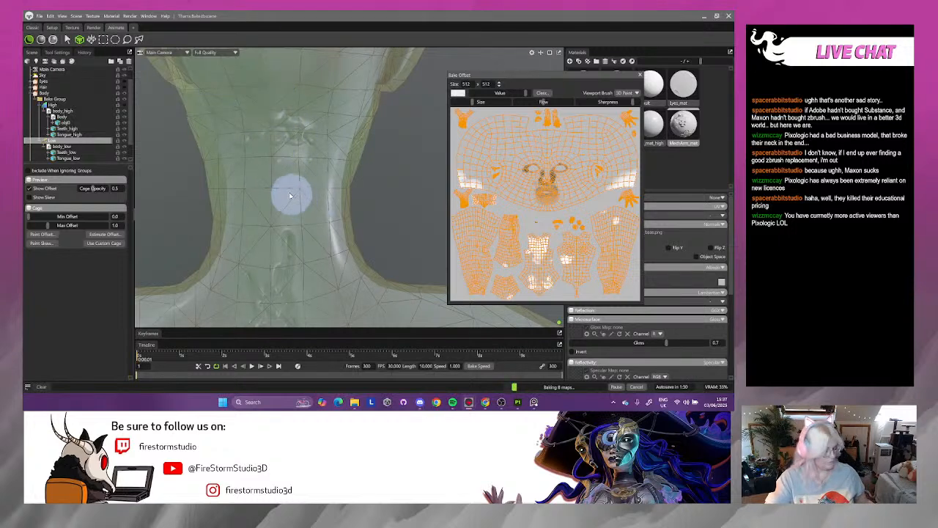
- Extend the painted bake offset toward the side of the neck and check the cage around the nape
{"action": "scroll", "coordinate": [284, 189], "scroll_direction": "down", "scroll_amount": 1}
{"action": "left_click_drag", "start_coordinate": [270, 188], "coordinate": [311, 199], "text": "alt"}
{"action": "mouse_move", "coordinate": [329, 135]}
{"action": "left_mouse_down"}
{"action": "mouse_move", "coordinate": [354, 132]}
{"action": "mouse_move", "coordinate": [343, 143]}
{"action": "left_mouse_up"}
{"action": "mouse_move", "coordinate": [330, 151]}
{"action": "left_mouse_down", "text": "alt"}
{"action": "mouse_move", "coordinate": [350, 167]}
{"action": "mouse_move", "coordinate": [367, 154]}
{"action": "left_mouse_up", "text": "alt"}
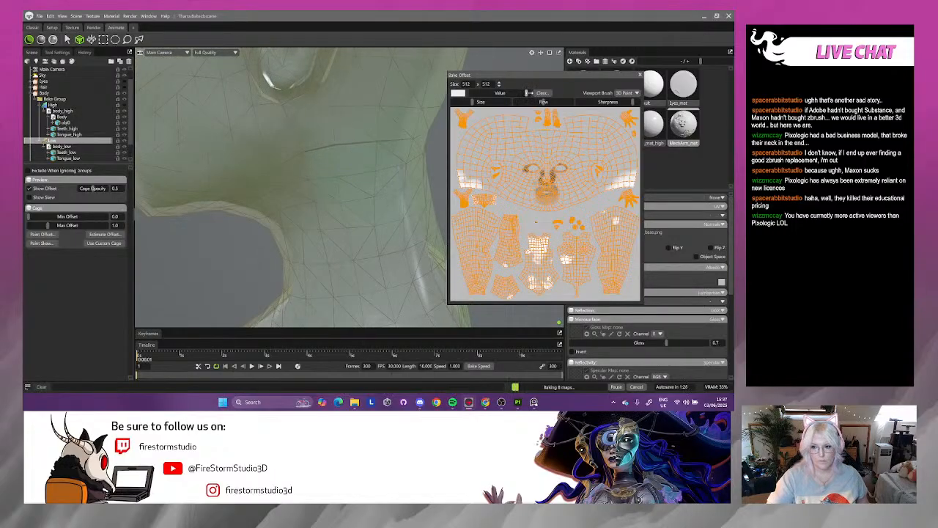
{"action": "left_click_drag", "start_coordinate": [357, 154], "coordinate": [332, 134], "text": "alt"}
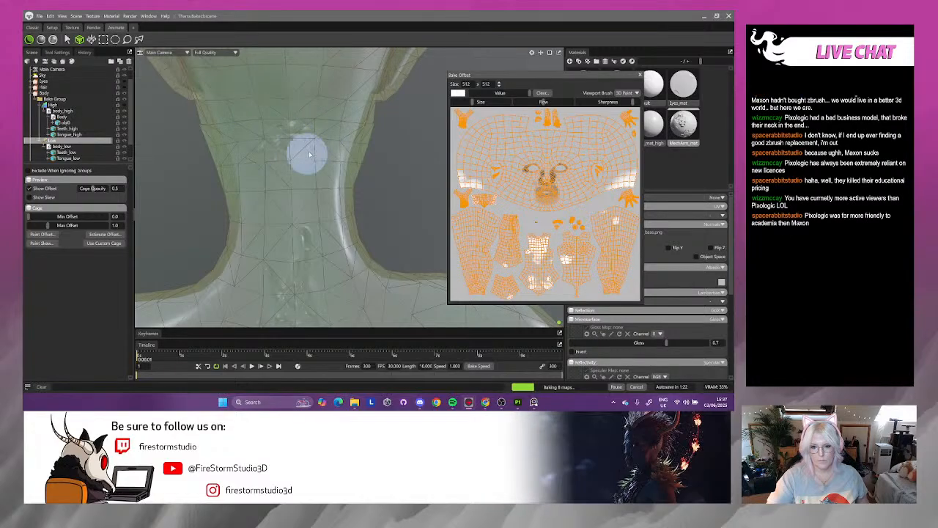
{"action": "left_click_drag", "start_coordinate": [290, 201], "coordinate": [293, 210], "text": "alt"}
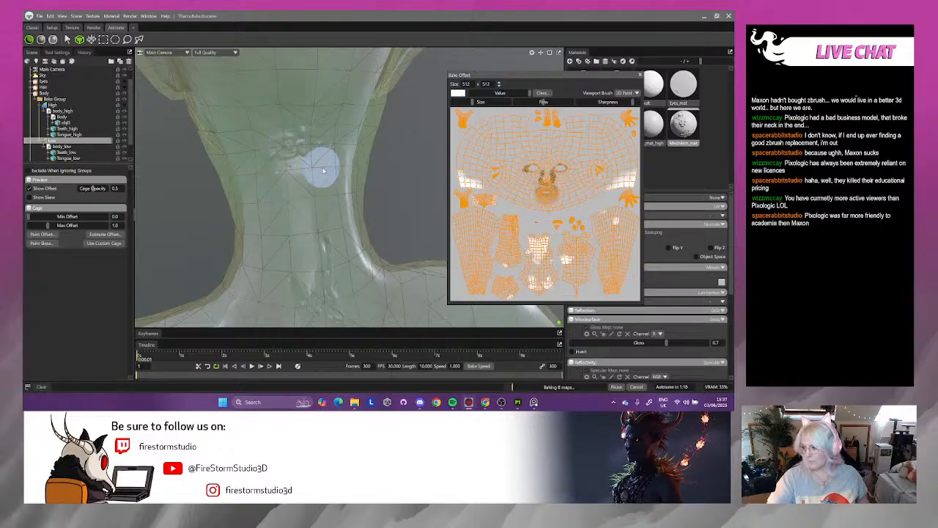
{"action": "left_click_drag", "start_coordinate": [320, 163], "coordinate": [310, 165], "text": "alt"}
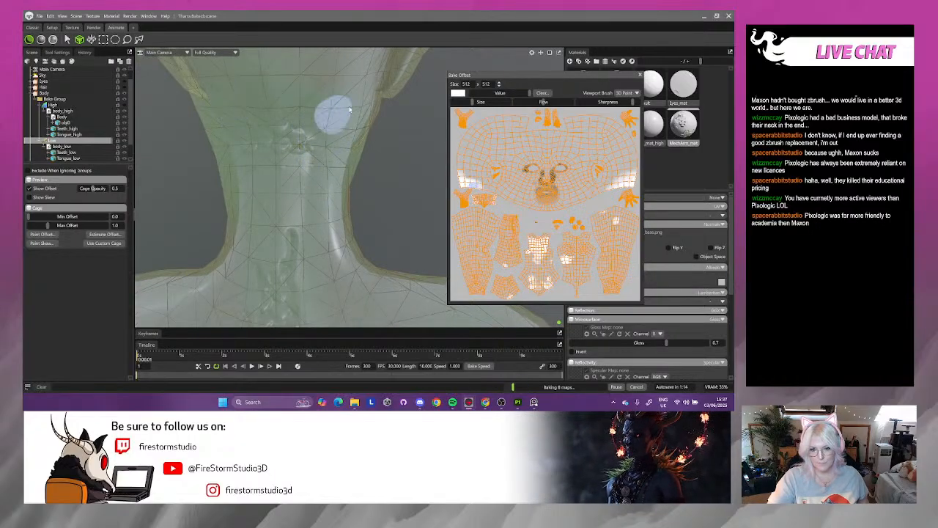
- Examine the Low group's skew directions around the neck, face, side of the head and nape
{"action": "mouse_move", "coordinate": [242, 98]}
{"action": "left_mouse_down", "text": "alt"}
{"action": "mouse_move", "coordinate": [300, 157]}
{"action": "mouse_move", "coordinate": [368, 174]}
{"action": "mouse_move", "coordinate": [372, 190]}
{"action": "mouse_move", "coordinate": [388, 183]}
{"action": "mouse_move", "coordinate": [376, 168]}
{"action": "mouse_move", "coordinate": [407, 111]}
{"action": "mouse_move", "coordinate": [404, 125]}
{"action": "mouse_move", "coordinate": [340, 162]}
{"action": "left_mouse_up", "text": "alt"}
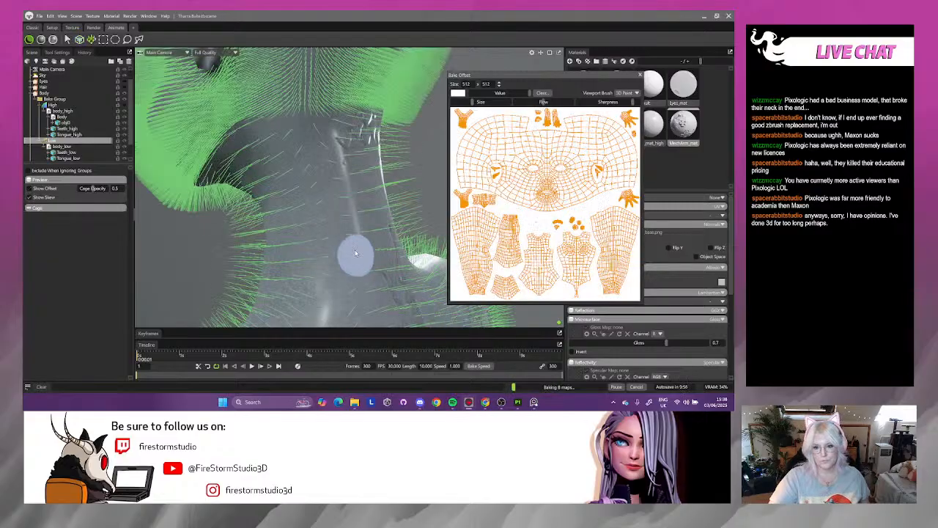
{"action": "mouse_move", "coordinate": [347, 242]}
{"action": "left_mouse_down", "text": "alt"}
{"action": "mouse_move", "coordinate": [178, 243]}
{"action": "mouse_move", "coordinate": [245, 256]}
{"action": "mouse_move", "coordinate": [276, 273]}
{"action": "mouse_move", "coordinate": [272, 312]}
{"action": "mouse_move", "coordinate": [334, 323]}
{"action": "mouse_move", "coordinate": [366, 257]}
{"action": "mouse_move", "coordinate": [348, 216]}
{"action": "mouse_move", "coordinate": [435, 233]}
{"action": "mouse_move", "coordinate": [400, 245]}
{"action": "mouse_move", "coordinate": [352, 222]}
{"action": "mouse_move", "coordinate": [310, 155]}
{"action": "mouse_move", "coordinate": [267, 273]}
{"action": "mouse_move", "coordinate": [391, 229]}
{"action": "left_mouse_up", "text": "alt"}
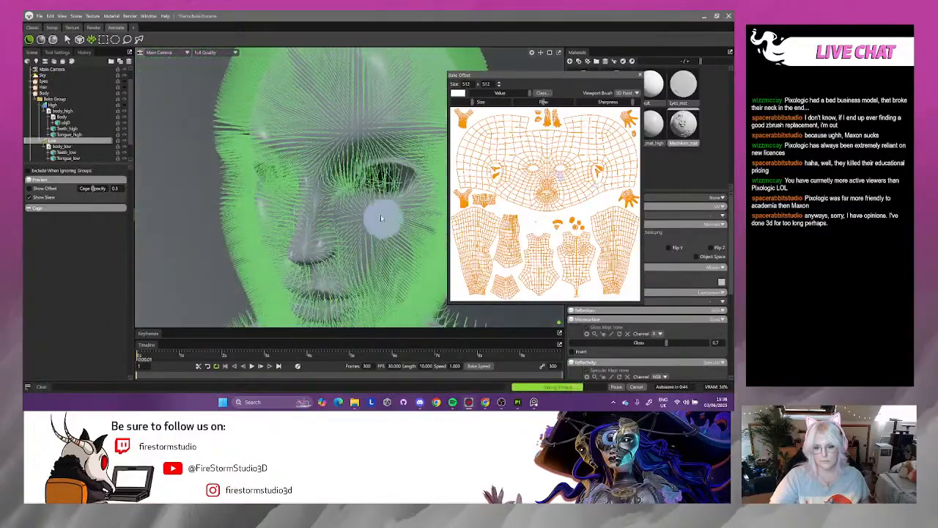
{"action": "mouse_move", "coordinate": [322, 170]}
{"action": "middle_mouse_down", "text": "alt"}
{"action": "mouse_move", "coordinate": [390, 175]}
{"action": "mouse_move", "coordinate": [289, 161]}
{"action": "middle_mouse_up", "text": "alt"}
{"action": "left_click_drag", "start_coordinate": [289, 162], "coordinate": [360, 119], "text": "alt"}
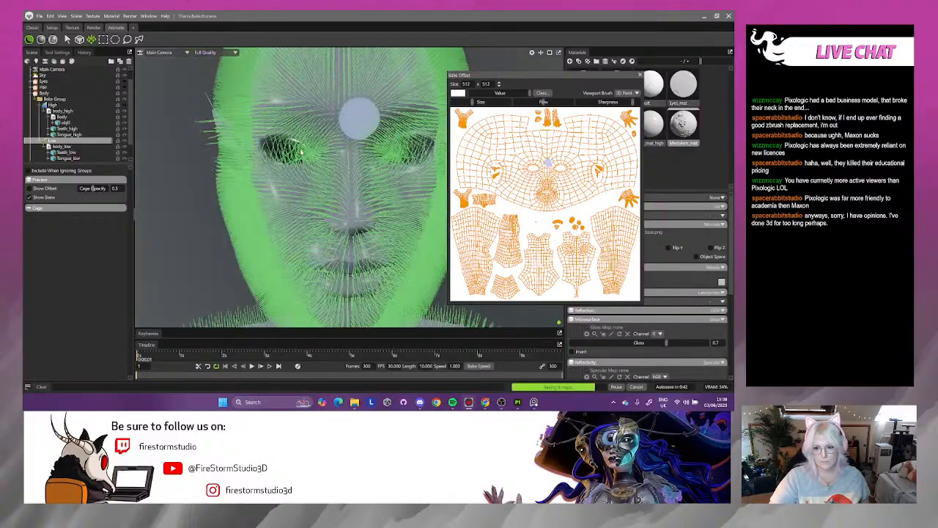
{"action": "left_click_drag", "start_coordinate": [308, 174], "coordinate": [237, 169], "text": "alt"}
{"action": "scroll", "coordinate": [238, 169], "scroll_direction": "down", "scroll_amount": 10}
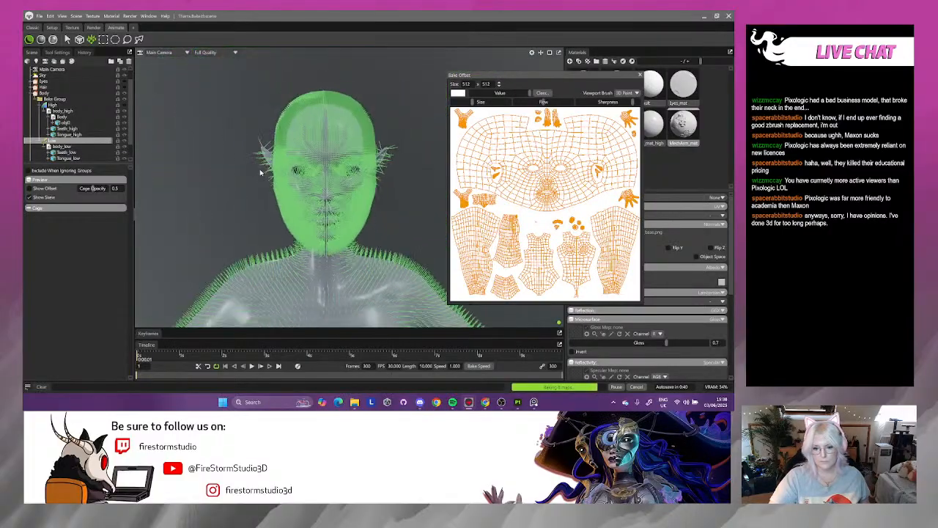
{"action": "mouse_move", "coordinate": [308, 217]}
{"action": "left_mouse_down", "text": "alt"}
{"action": "mouse_move", "coordinate": [262, 227]}
{"action": "mouse_move", "coordinate": [187, 223]}
{"action": "mouse_move", "coordinate": [204, 223]}
{"action": "left_mouse_up", "text": "alt"}
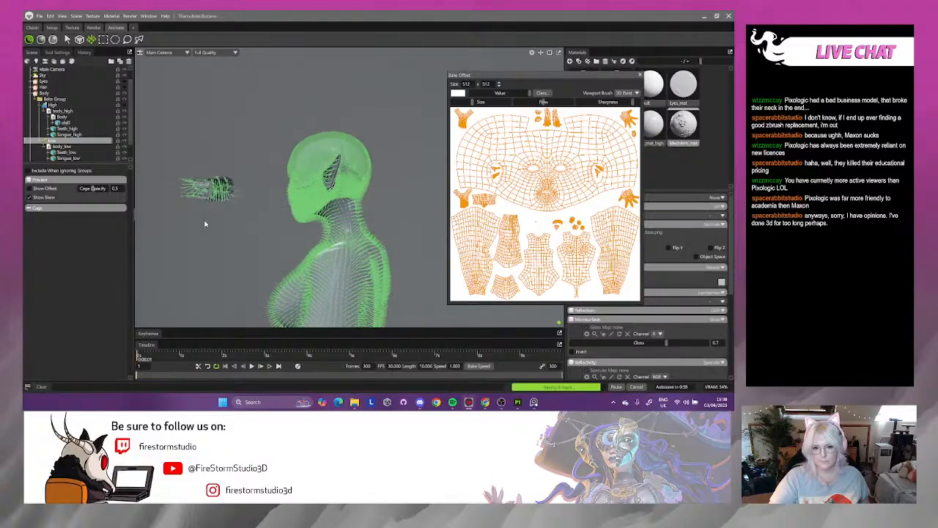
{"action": "scroll", "coordinate": [331, 164], "scroll_direction": "up", "scroll_amount": 5}
{"action": "mouse_move", "coordinate": [332, 165]}
{"action": "left_mouse_down", "text": "alt"}
{"action": "mouse_move", "coordinate": [387, 193]}
{"action": "mouse_move", "coordinate": [334, 209]}
{"action": "left_mouse_up", "text": "alt"}
{"action": "scroll", "coordinate": [387, 194], "scroll_direction": "up", "scroll_amount": 8}
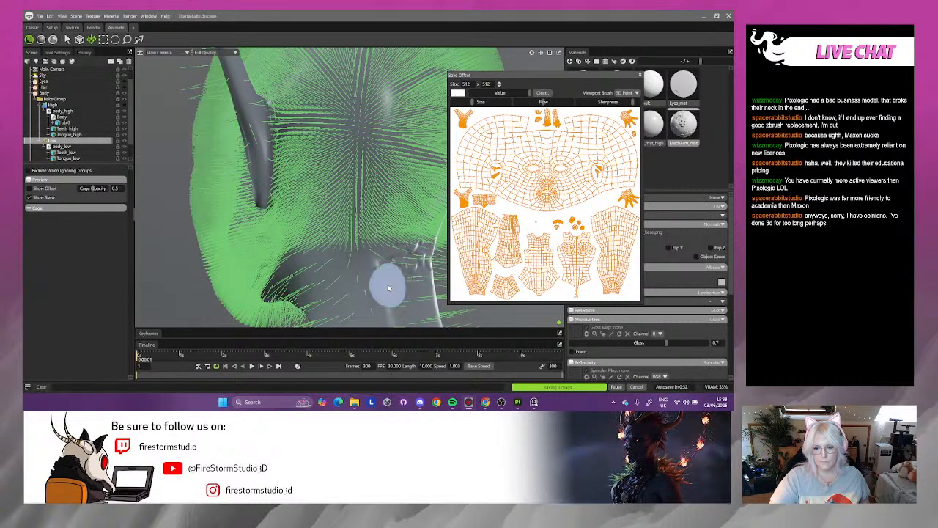
{"action": "left_click_drag", "start_coordinate": [397, 283], "coordinate": [399, 288], "text": "alt"}
{"action": "mouse_move", "coordinate": [353, 270]}
{"action": "left_mouse_down", "text": "alt"}
{"action": "mouse_move", "coordinate": [238, 222]}
{"action": "mouse_move", "coordinate": [247, 203]}
{"action": "left_mouse_up", "text": "alt"}
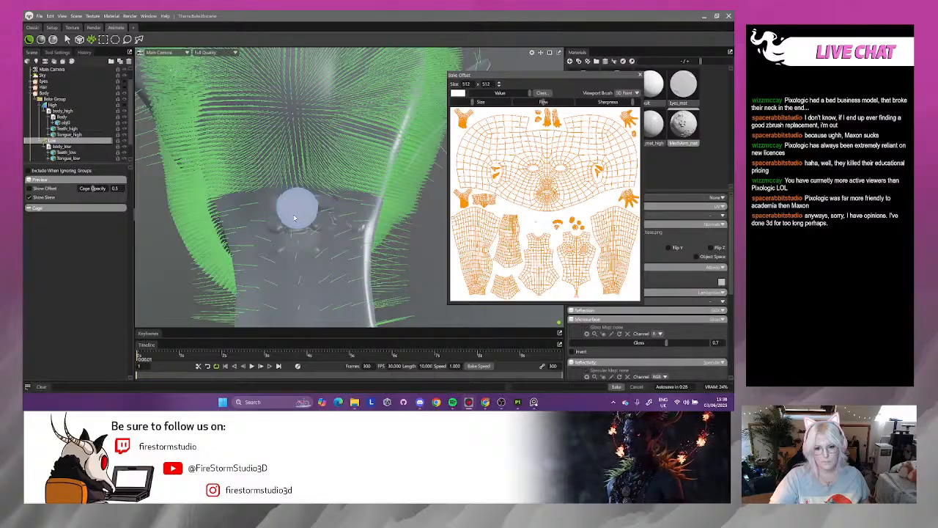
{"action": "mouse_move", "coordinate": [266, 254]}
{"action": "left_mouse_down", "text": "alt"}
{"action": "mouse_move", "coordinate": [253, 225]}
{"action": "mouse_move", "coordinate": [275, 188]}
{"action": "left_mouse_up", "text": "alt"}
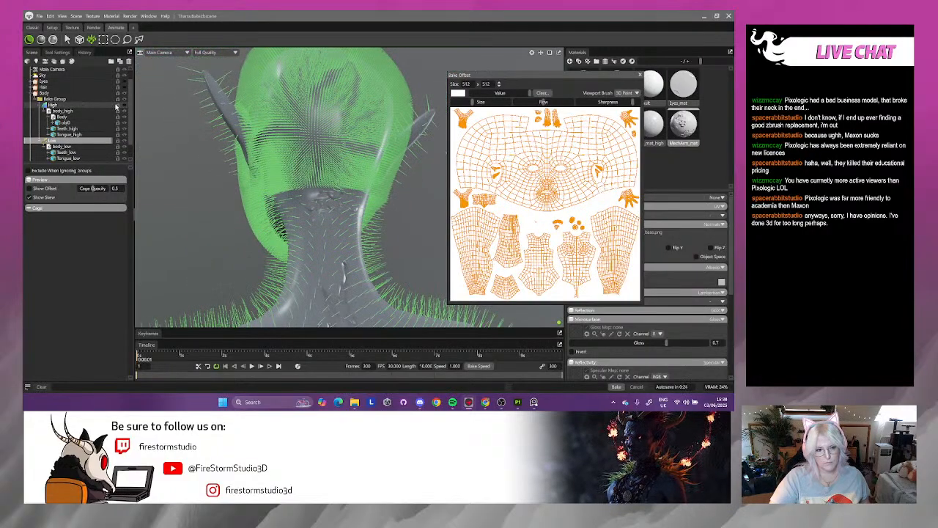
- Bake the Body maps again and inspect the scales on the neck, back and below the armpit
{"action": "left_click", "coordinate": [55, 99]}
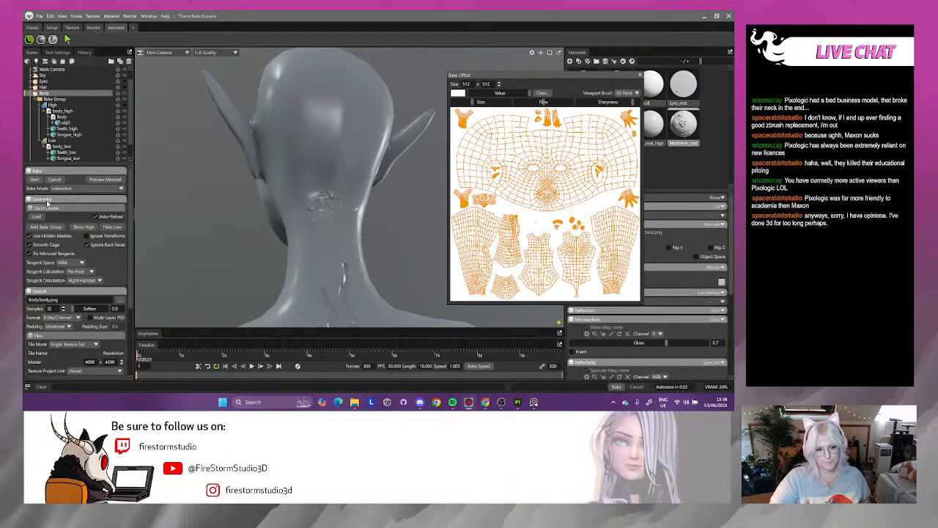
{"action": "left_click", "coordinate": [33, 180]}
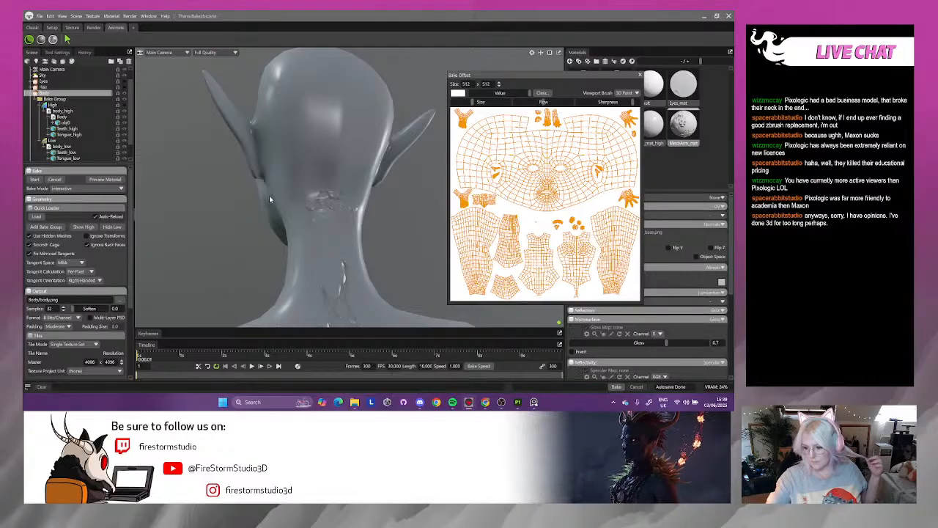
{"action": "right_click_drag", "start_coordinate": [389, 251], "coordinate": [311, 269], "text": "alt"}
{"action": "left_click_drag", "start_coordinate": [310, 266], "coordinate": [287, 167], "text": "alt"}
{"action": "right_click_drag", "start_coordinate": [288, 170], "coordinate": [387, 225], "text": "alt"}
{"action": "left_click_drag", "start_coordinate": [387, 225], "coordinate": [374, 209], "text": "alt"}
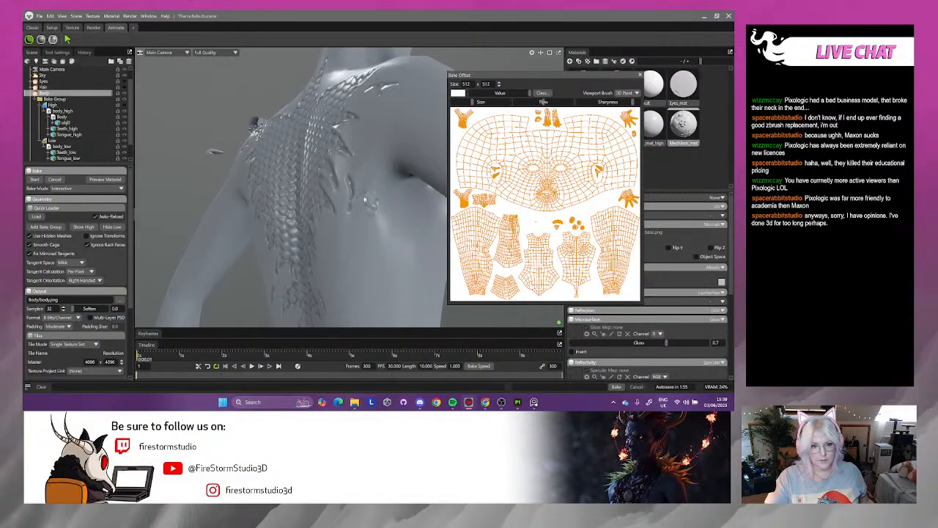
{"action": "left_click_drag", "start_coordinate": [315, 164], "coordinate": [260, 140], "text": "alt"}
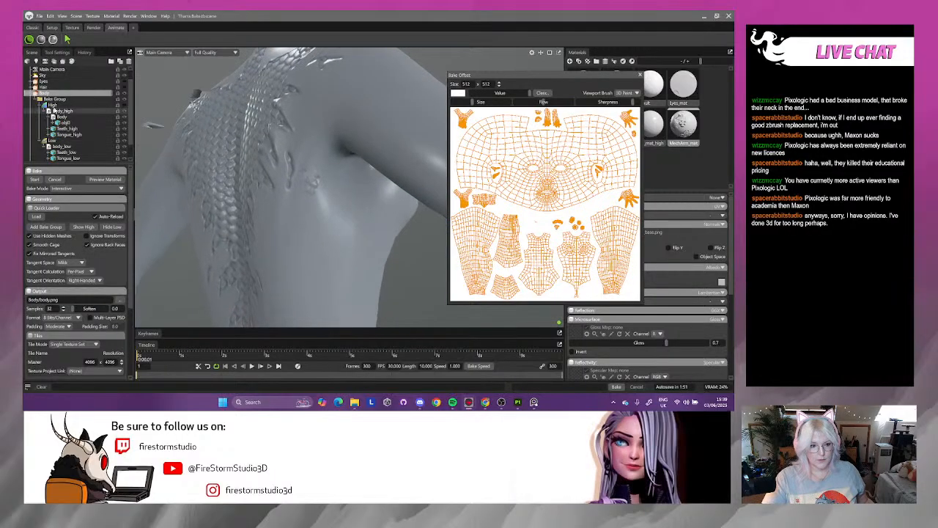
- Show the Low group's cage offset in the viewport and hide its skew preview
{"action": "left_click", "coordinate": [47, 140]}
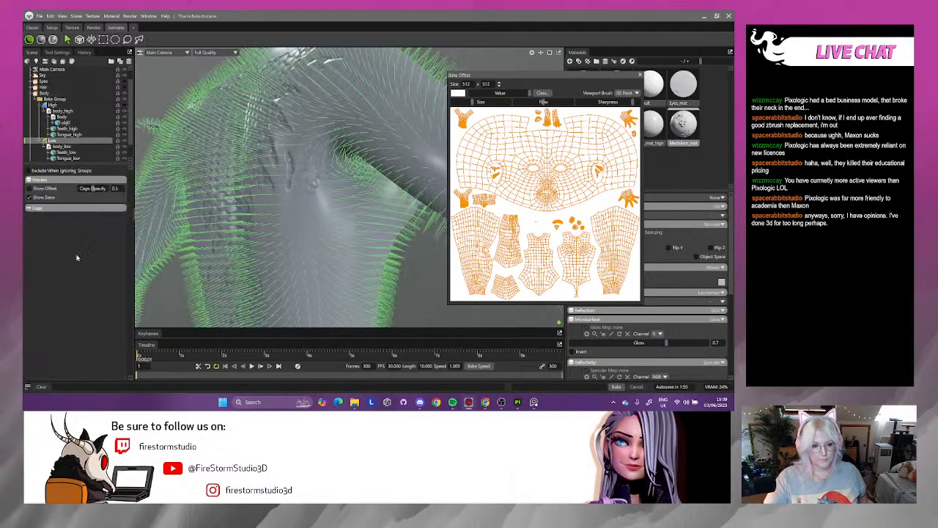
{"action": "left_click", "coordinate": [29, 189]}
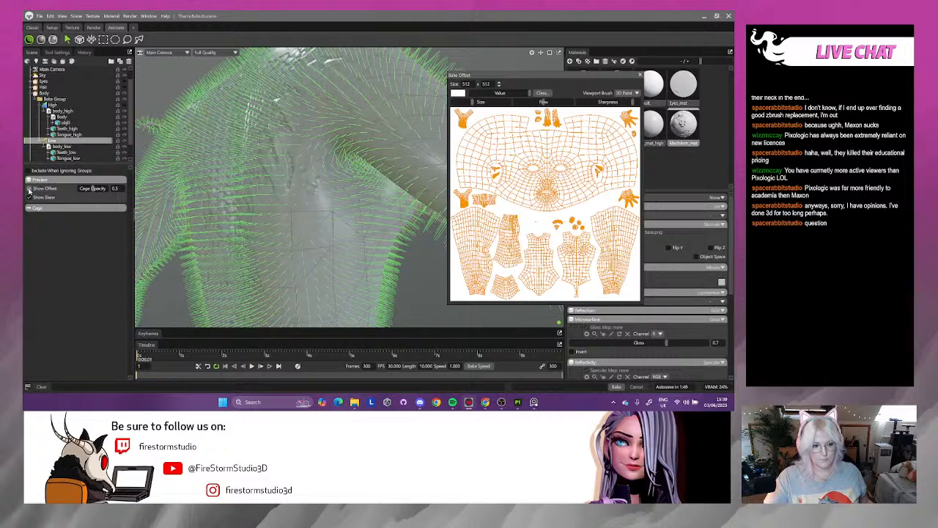
{"action": "left_click", "coordinate": [30, 198]}
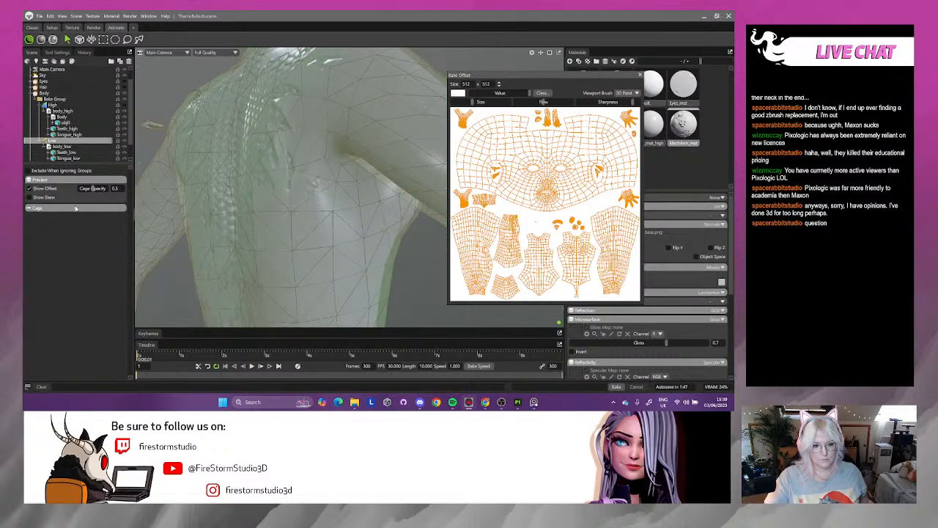
{"action": "left_click", "coordinate": [322, 189]}
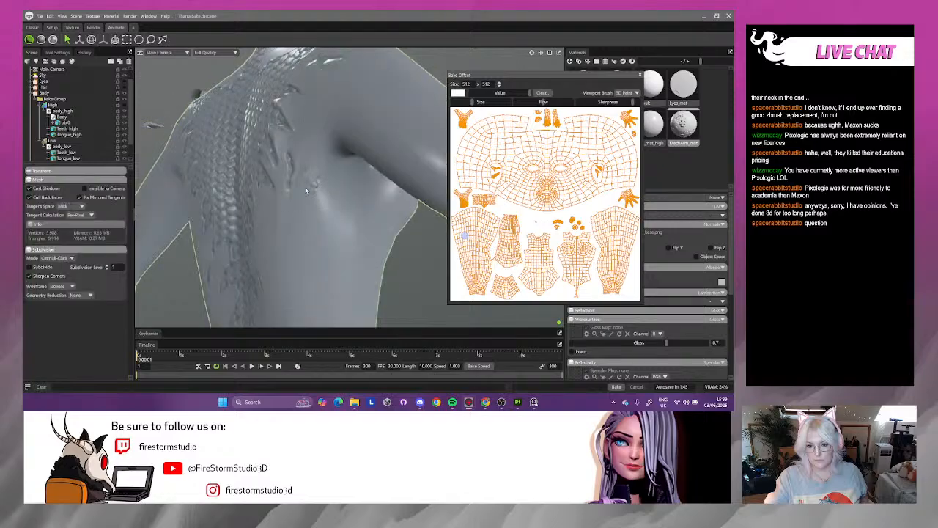
- Reopen the Low group's cage offset for painting beside the armpit, and return to the Body bake project
{"action": "left_click", "coordinate": [50, 141]}
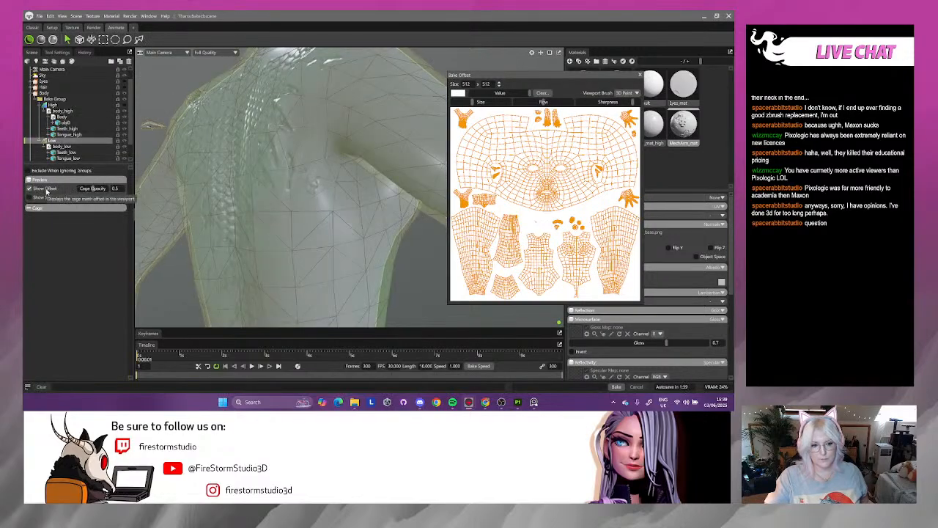
{"action": "left_click", "coordinate": [46, 208]}
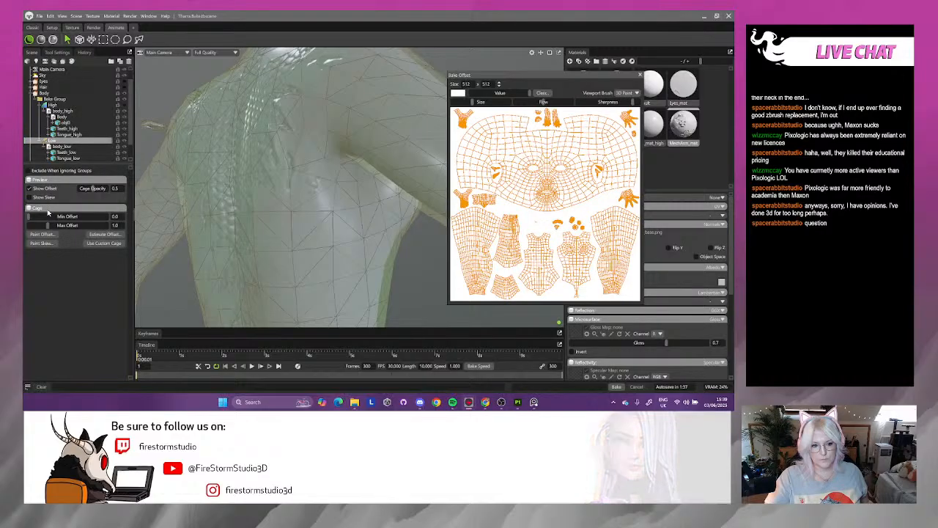
{"action": "left_click", "coordinate": [42, 243]}
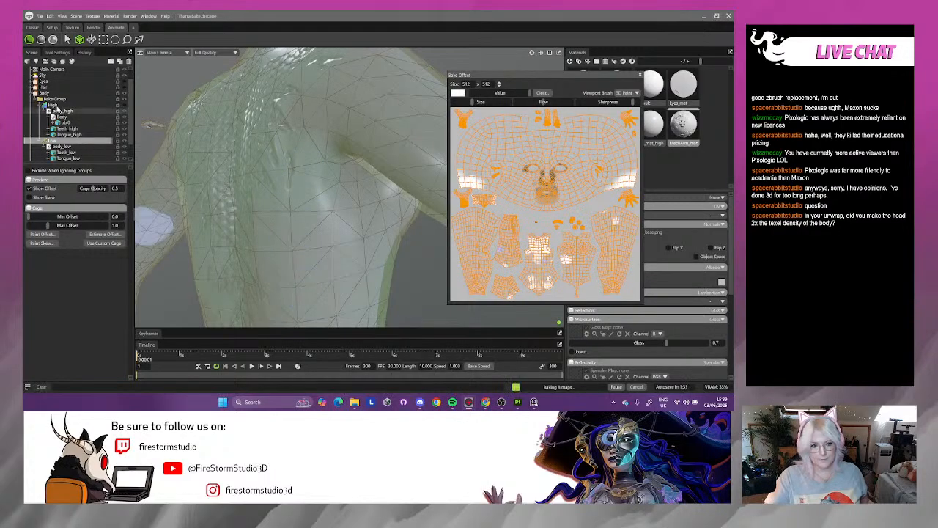
{"action": "left_click", "coordinate": [62, 100]}
{"action": "left_click", "coordinate": [56, 101]}
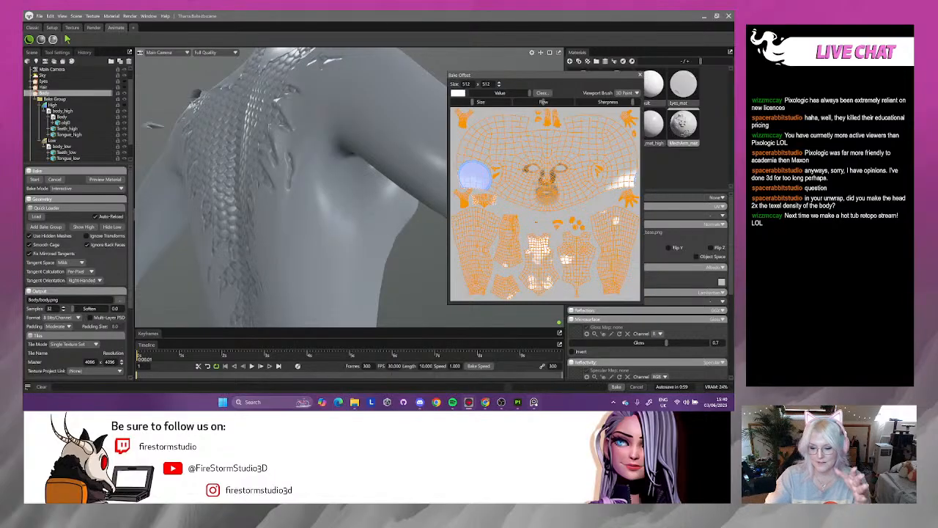
- Switch to Substance 3D Painter and dock the Texture Set Settings above the layers, showing the mesh maps
{"action": "left_click", "coordinate": [517, 402]}
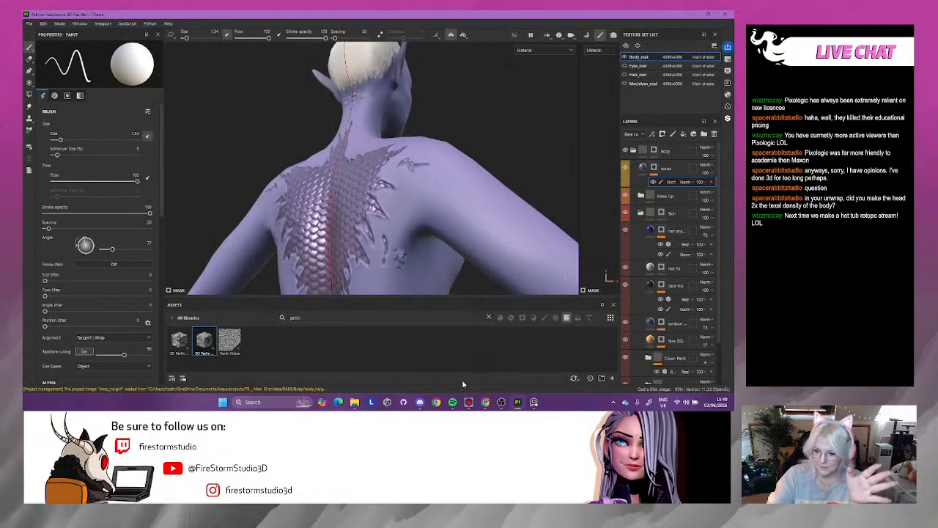
{"action": "left_click", "coordinate": [354, 403]}
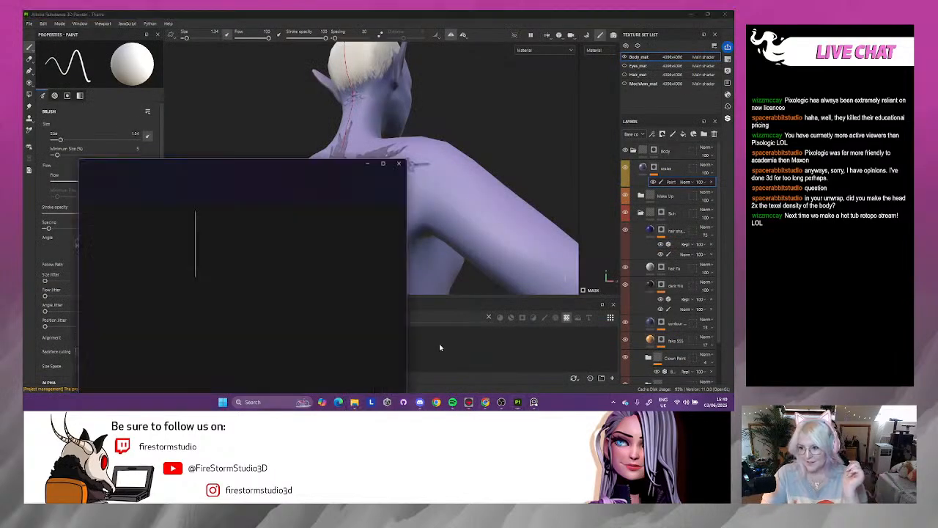
{"action": "left_click", "coordinate": [729, 59]}
{"action": "left_click_drag", "start_coordinate": [605, 60], "coordinate": [487, 139]}
{"action": "scroll", "coordinate": [606, 154], "scroll_direction": "down", "scroll_amount": 5}
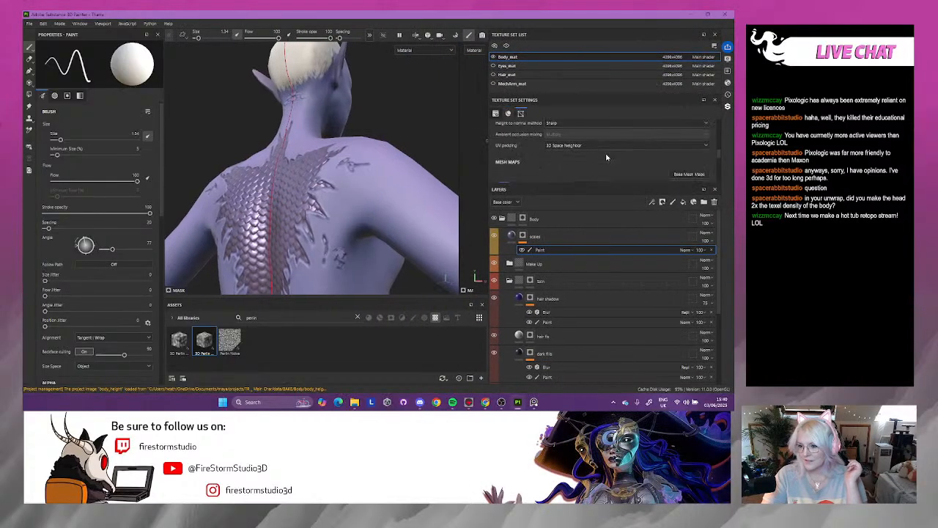
- Assign body_normal_base.png from the BAKE/Body folder as Body_mat's Normal mesh map
{"action": "left_click", "coordinate": [355, 401]}
{"action": "left_click_drag", "start_coordinate": [345, 265], "coordinate": [343, 294]}
{"action": "left_click_drag", "start_coordinate": [309, 152], "coordinate": [314, 42]}
{"action": "left_click_drag", "start_coordinate": [348, 156], "coordinate": [528, 144]}
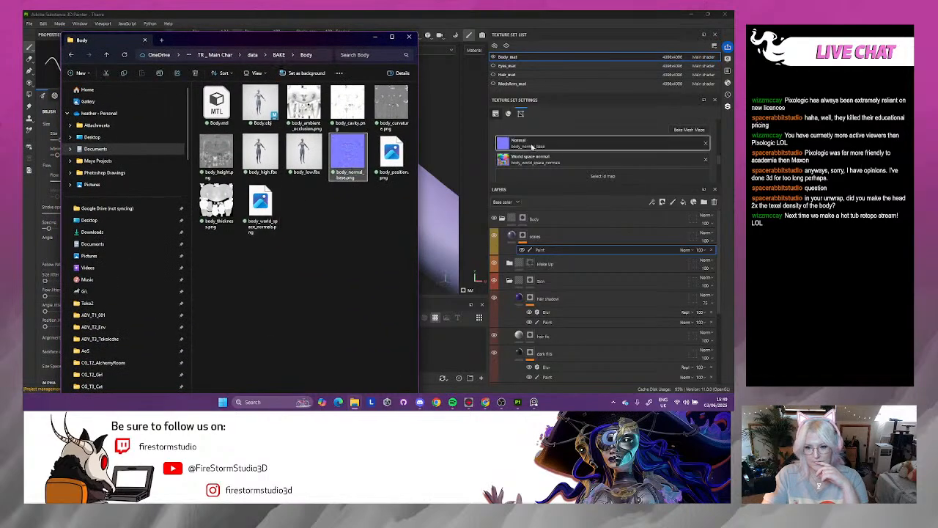
- Enlarge the mesh maps list and assign body_ambient_occlusion.png and body_curvature.png as the Ambient occlusion and Curvature maps
{"action": "left_click", "coordinate": [577, 184]}
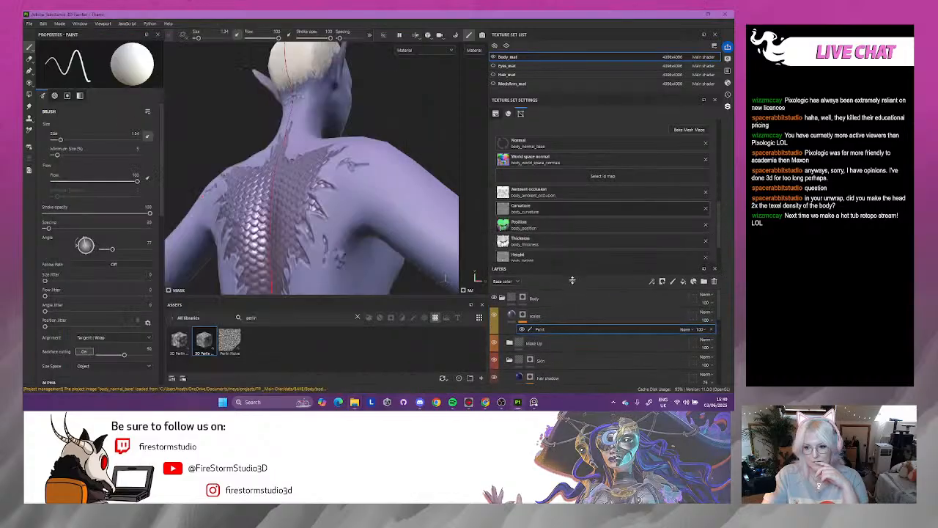
{"action": "left_click", "coordinate": [354, 402]}
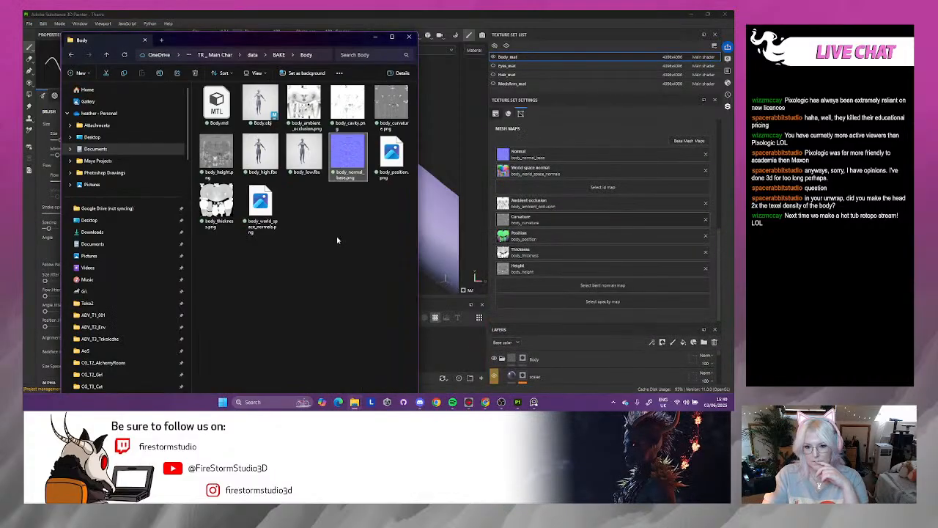
{"action": "mouse_move", "coordinate": [304, 106]}
{"action": "left_mouse_down"}
{"action": "mouse_move", "coordinate": [437, 180]}
{"action": "mouse_move", "coordinate": [583, 212]}
{"action": "left_mouse_up"}
{"action": "left_click_drag", "start_coordinate": [392, 107], "coordinate": [545, 219]}
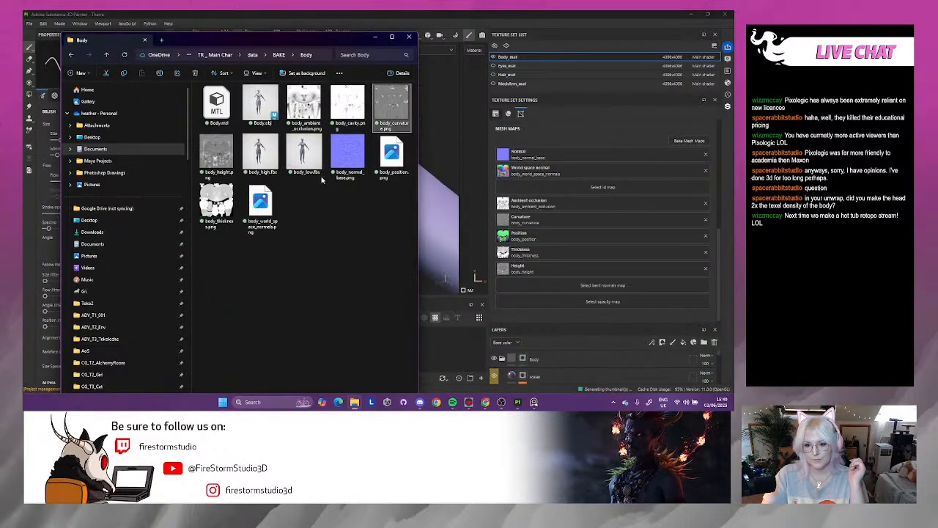
- Assign body_position.png, body_thickness.png and body_height.png as Body_mat's Position, Thickness and Height mesh maps, and put the file window away
{"action": "left_click_drag", "start_coordinate": [393, 158], "coordinate": [538, 236]}
{"action": "left_click_drag", "start_coordinate": [217, 207], "coordinate": [572, 253]}
{"action": "mouse_move", "coordinate": [217, 155]}
{"action": "left_mouse_down"}
{"action": "mouse_move", "coordinate": [398, 235]}
{"action": "mouse_move", "coordinate": [579, 269]}
{"action": "left_mouse_up"}
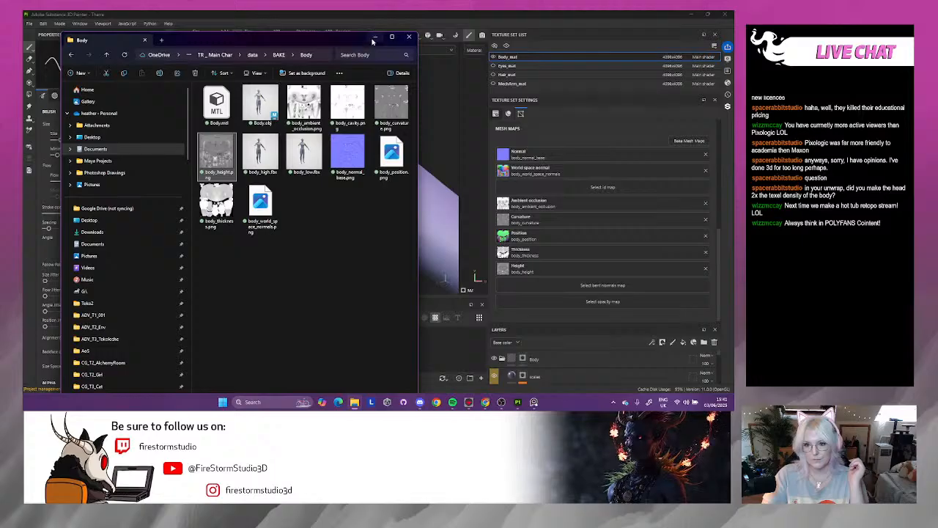
{"action": "left_click", "coordinate": [374, 37]}
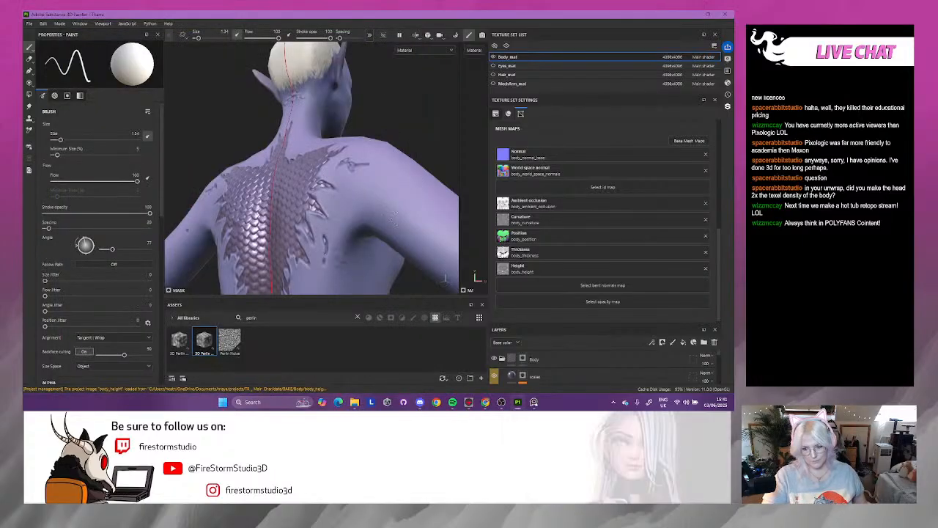
- Inspect the armpit shading up close, and switch to Marmoset Toolbag to touch up the body's cage offset below the armpit
{"action": "scroll", "coordinate": [340, 263], "scroll_direction": "up", "scroll_amount": 5}
{"action": "left_click_drag", "start_coordinate": [336, 269], "coordinate": [321, 210], "text": "alt"}
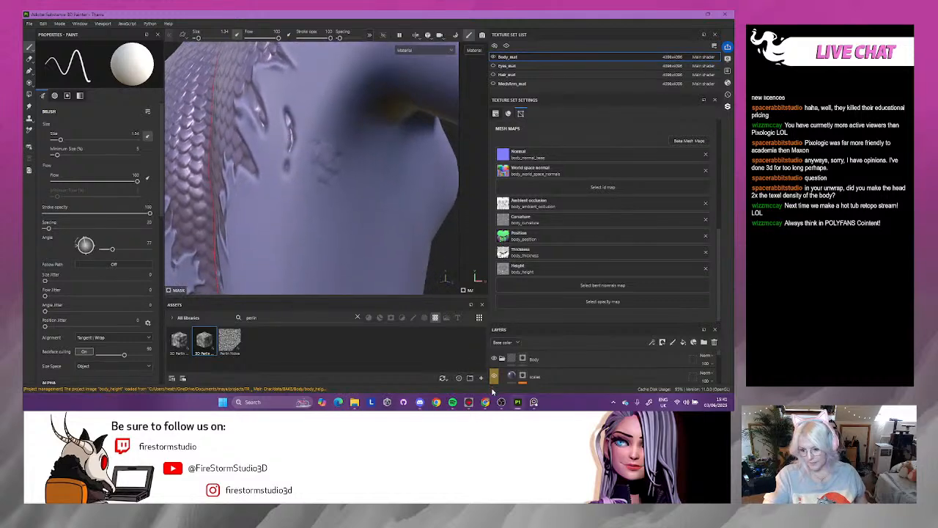
{"action": "left_click", "coordinate": [469, 402]}
{"action": "mouse_move", "coordinate": [328, 251]}
{"action": "left_mouse_down"}
{"action": "mouse_move", "coordinate": [310, 247]}
{"action": "mouse_move", "coordinate": [323, 265]}
{"action": "left_mouse_up"}
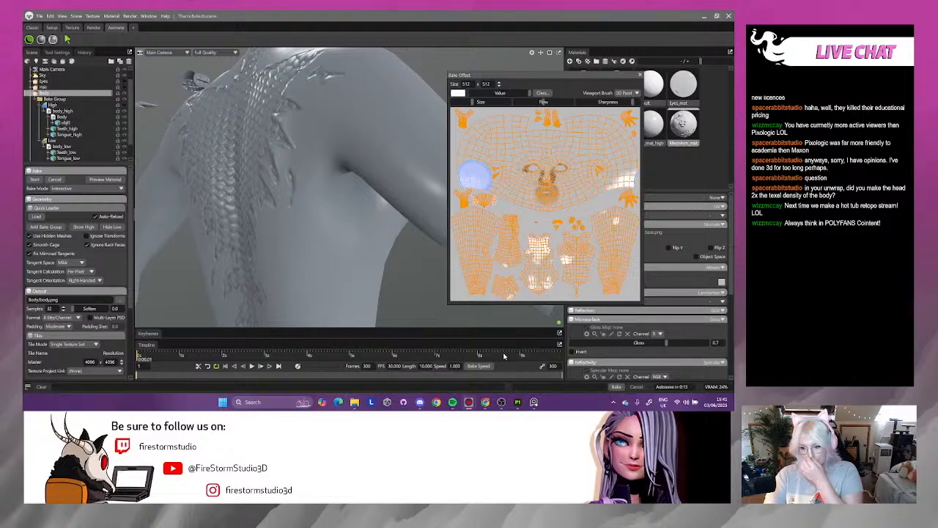
- Rebake the body maps, check the output files in the BAKE/Body folder, and stop the remaining bake
{"action": "left_click", "coordinate": [34, 179]}
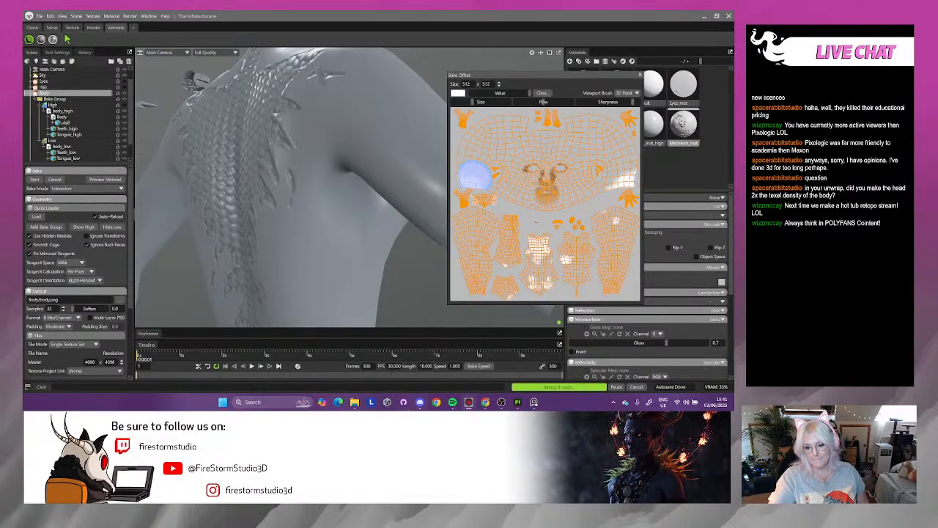
{"action": "left_click", "coordinate": [354, 402]}
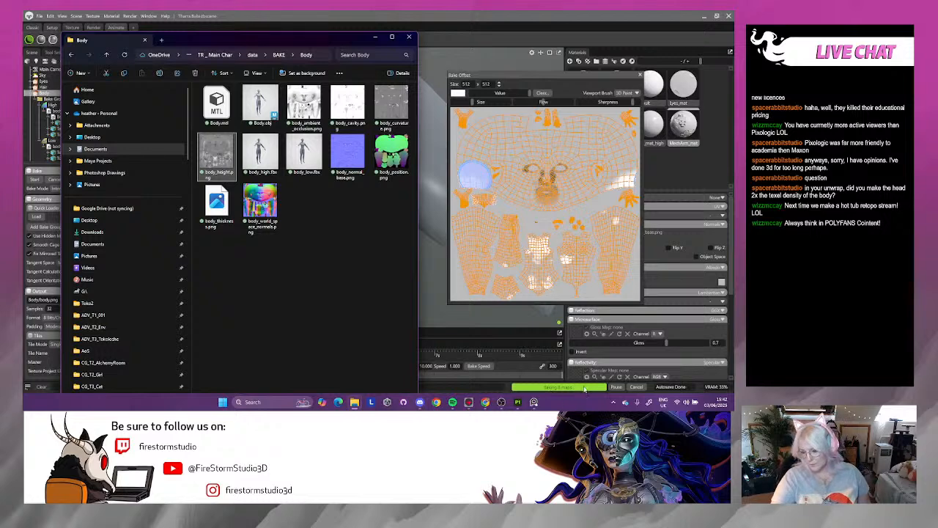
{"action": "left_click", "coordinate": [635, 388]}
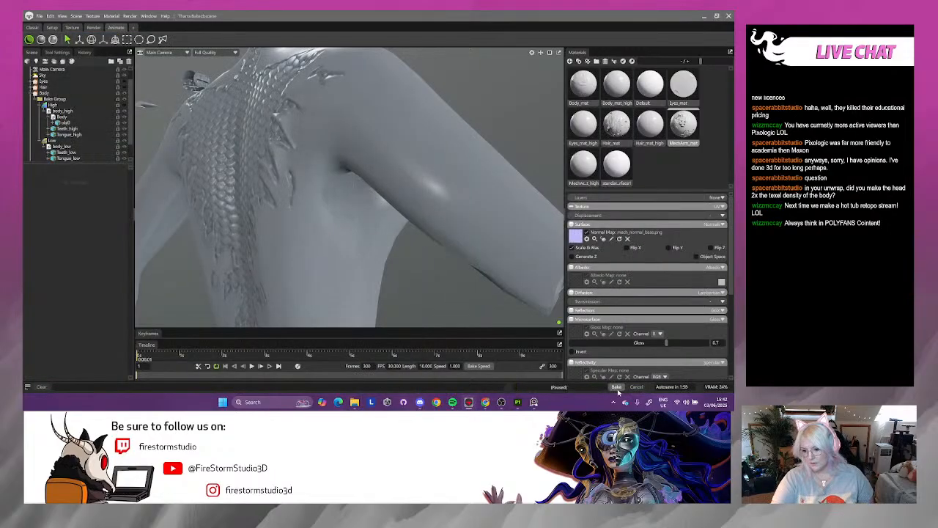
- Switch to Substance 3D Painter and reassign body_normal_base.png and body_world_space_normals.png as Body_mat's Normal and World space normal maps
{"action": "left_click", "coordinate": [518, 403]}
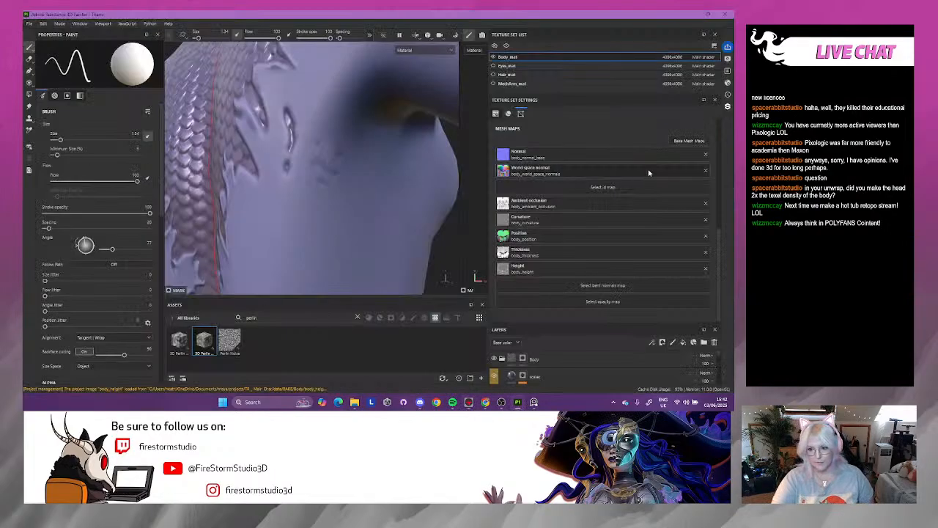
{"action": "left_click", "coordinate": [354, 402]}
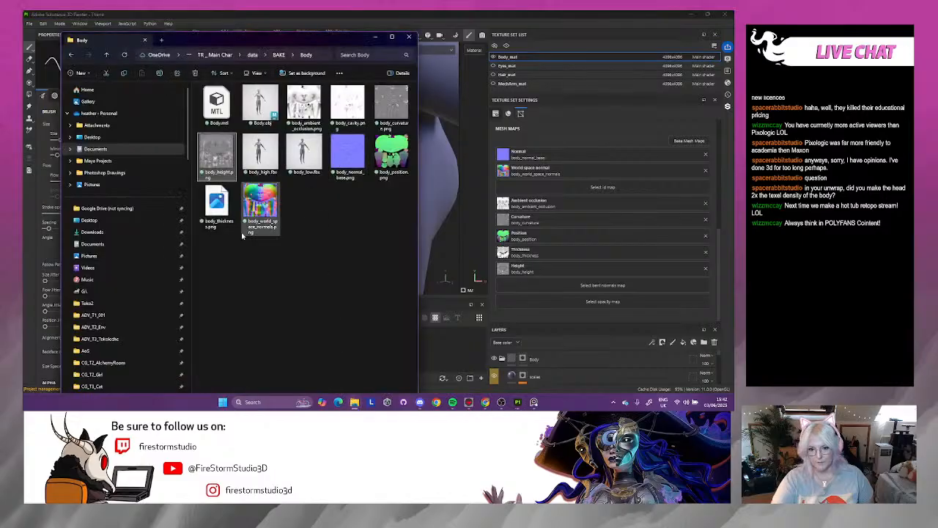
{"action": "mouse_move", "coordinate": [324, 39]}
{"action": "left_mouse_down"}
{"action": "mouse_move", "coordinate": [158, 109]}
{"action": "mouse_move", "coordinate": [320, 46]}
{"action": "left_mouse_up"}
{"action": "mouse_move", "coordinate": [343, 161]}
{"action": "left_mouse_down"}
{"action": "mouse_move", "coordinate": [577, 167]}
{"action": "mouse_move", "coordinate": [571, 158]}
{"action": "left_mouse_up"}
{"action": "left_click_drag", "start_coordinate": [255, 214], "coordinate": [550, 173]}
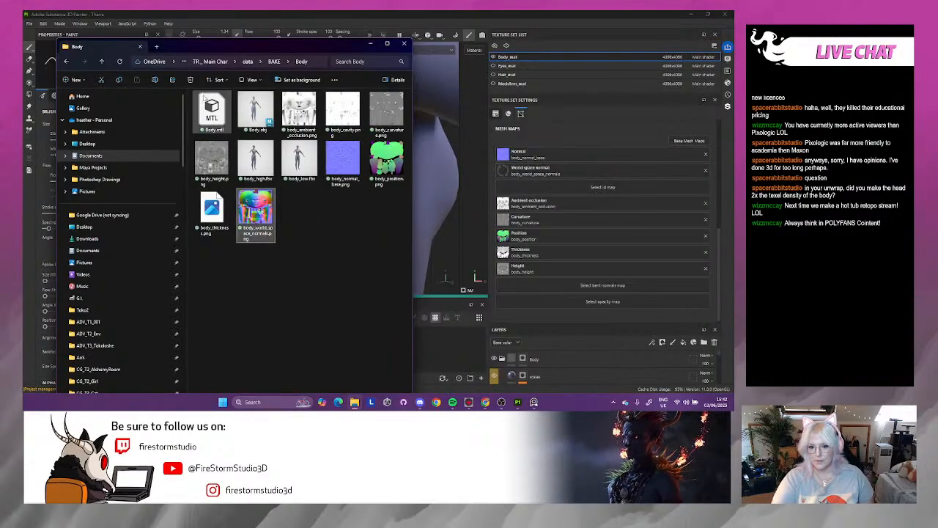
{"action": "left_click_drag", "start_coordinate": [323, 52], "coordinate": [384, 67]}
{"action": "left_click", "coordinate": [431, 59]}
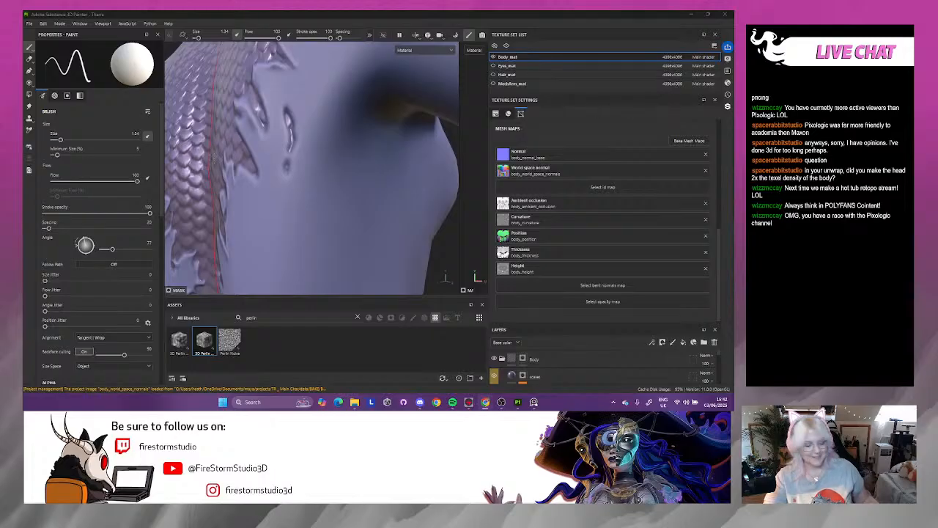
- Check the reloaded maps around the armpit and upper back, and close the Texture Set Settings
{"action": "scroll", "coordinate": [276, 179], "scroll_direction": "down", "scroll_amount": 5}
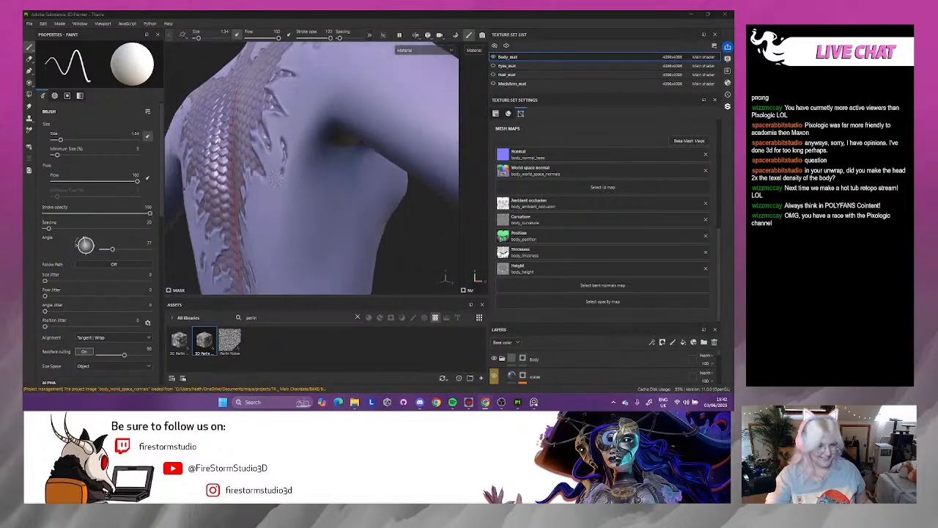
{"action": "left_click_drag", "start_coordinate": [277, 181], "coordinate": [330, 197], "text": "alt+shift"}
{"action": "scroll", "coordinate": [233, 183], "scroll_direction": "down", "scroll_amount": 2}
{"action": "scroll", "coordinate": [232, 184], "scroll_direction": "down", "scroll_amount": 2}
{"action": "middle_click_drag", "start_coordinate": [230, 185], "coordinate": [264, 275], "text": "alt"}
{"action": "scroll", "coordinate": [234, 270], "scroll_direction": "up", "scroll_amount": 2}
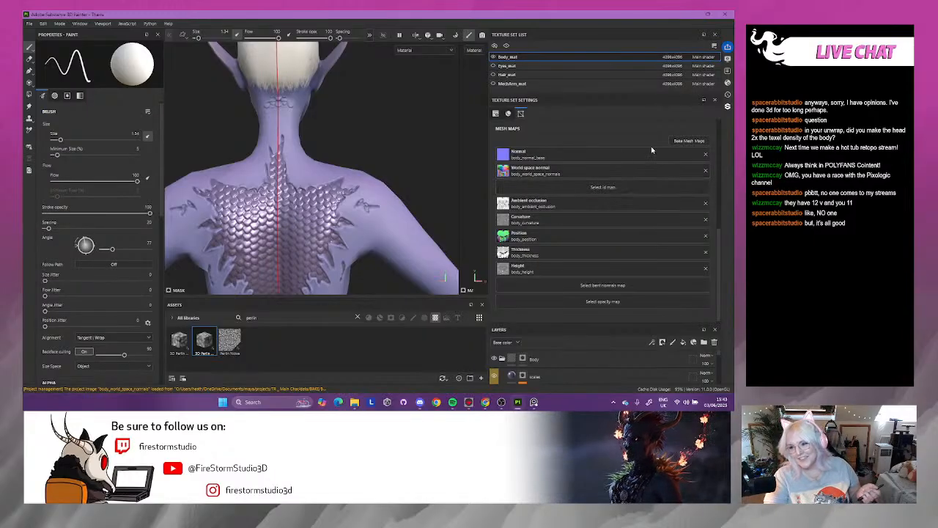
{"action": "left_click", "coordinate": [715, 99]}
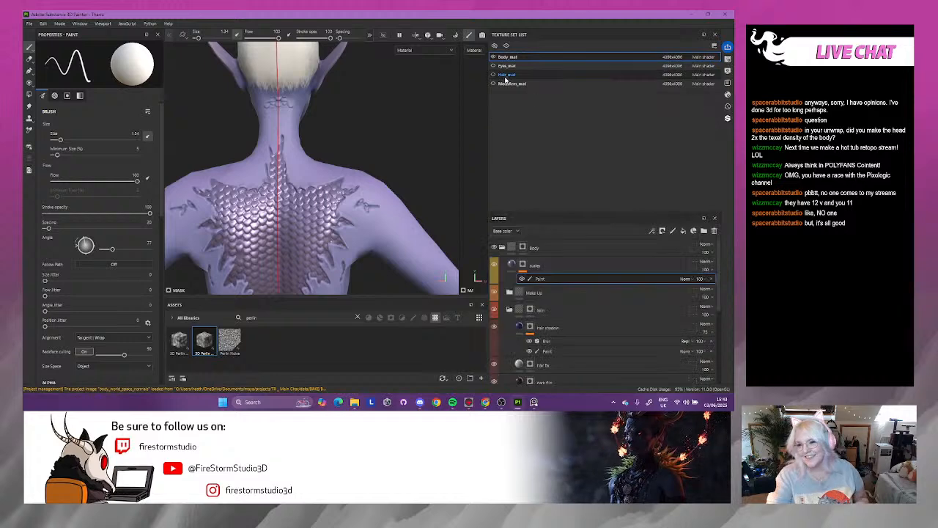
- Check the scales on the shoulder and back, and rename the scales layer as "scales base"
{"action": "scroll", "coordinate": [370, 205], "scroll_direction": "up", "scroll_amount": 6}
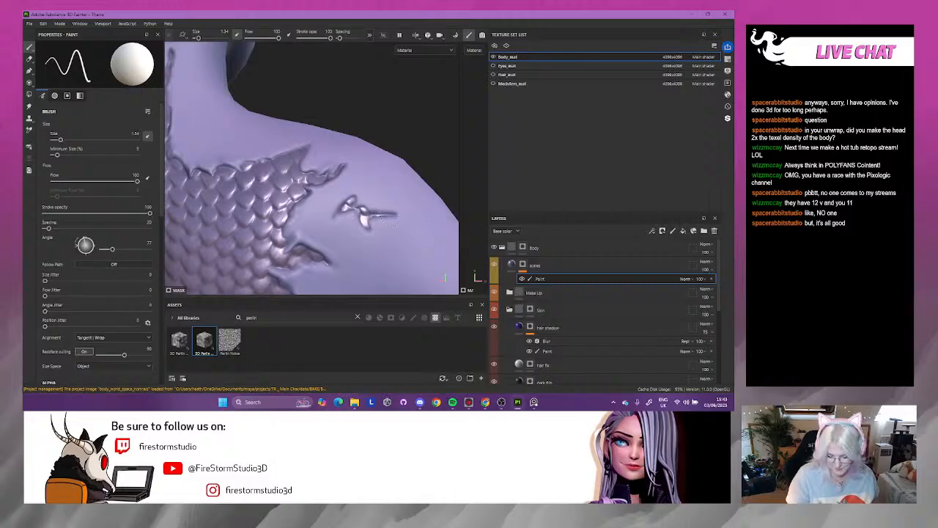
{"action": "left_click_drag", "start_coordinate": [427, 135], "coordinate": [394, 155], "text": "alt"}
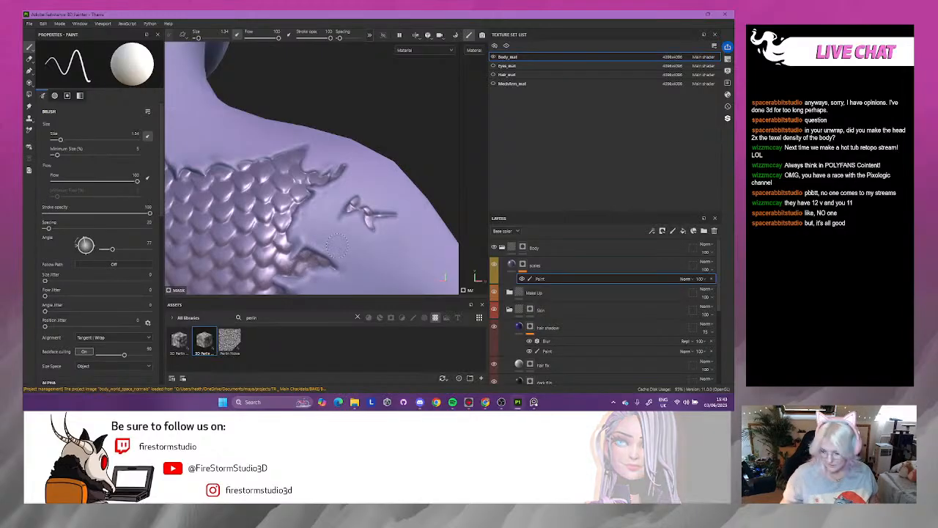
{"action": "scroll", "coordinate": [296, 153], "scroll_direction": "down", "scroll_amount": 10}
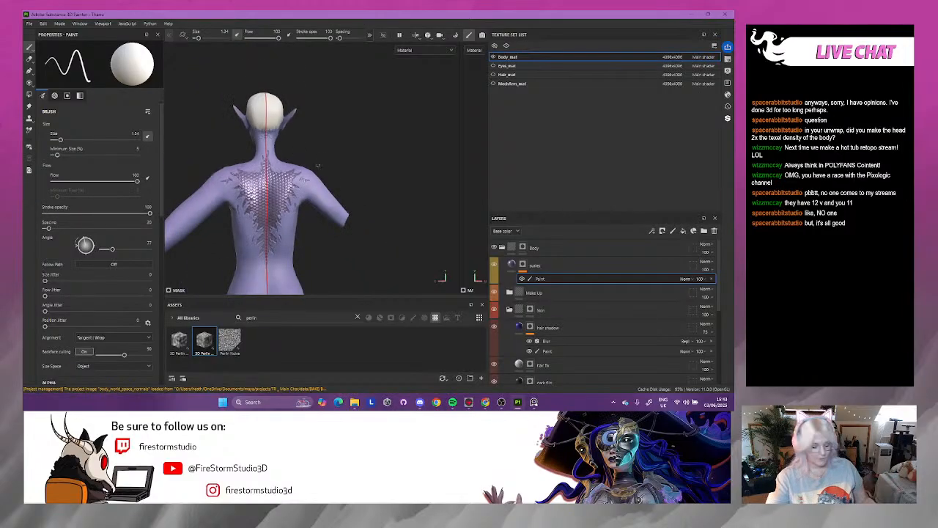
{"action": "middle_click_drag", "start_coordinate": [315, 227], "coordinate": [338, 109], "text": "alt"}
{"action": "left_click", "coordinate": [579, 274]}
{"action": "double_click", "coordinate": [559, 266]}
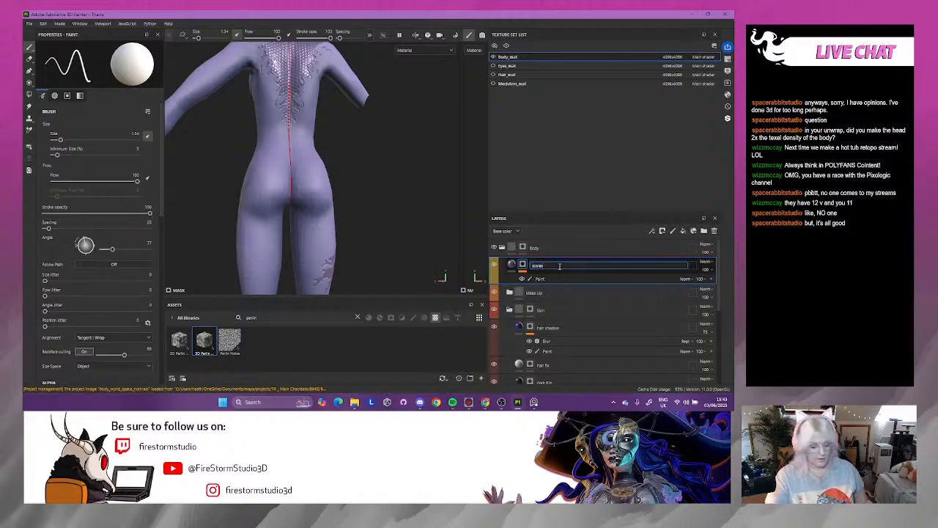
{"action": "type", "text": "base"}
{"action": "key", "text": "Return"}
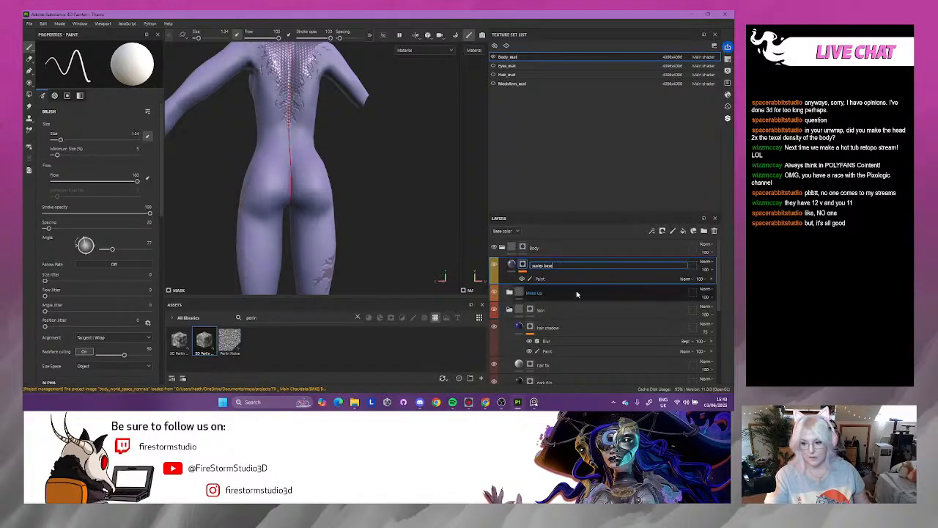
- Add a fill layer above scales base and give it a black mask
{"action": "left_click", "coordinate": [682, 231]}
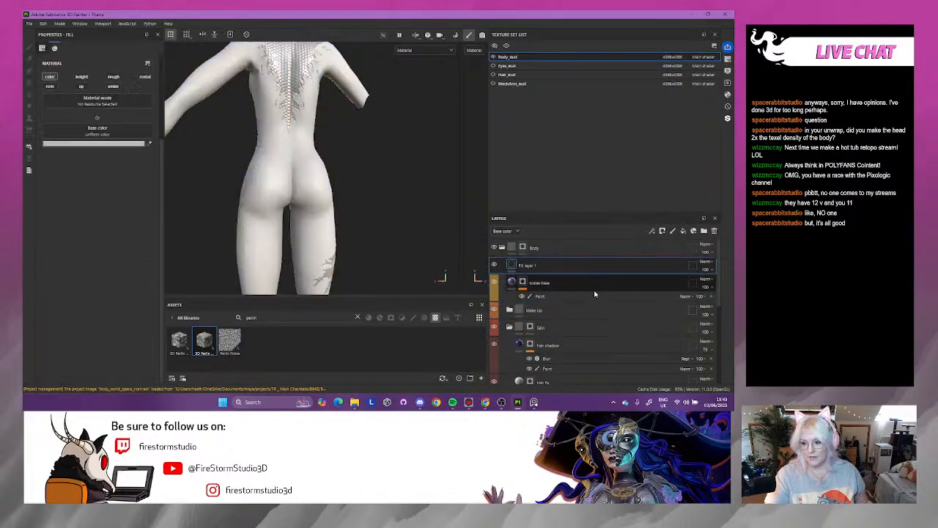
{"action": "right_click", "coordinate": [562, 266]}
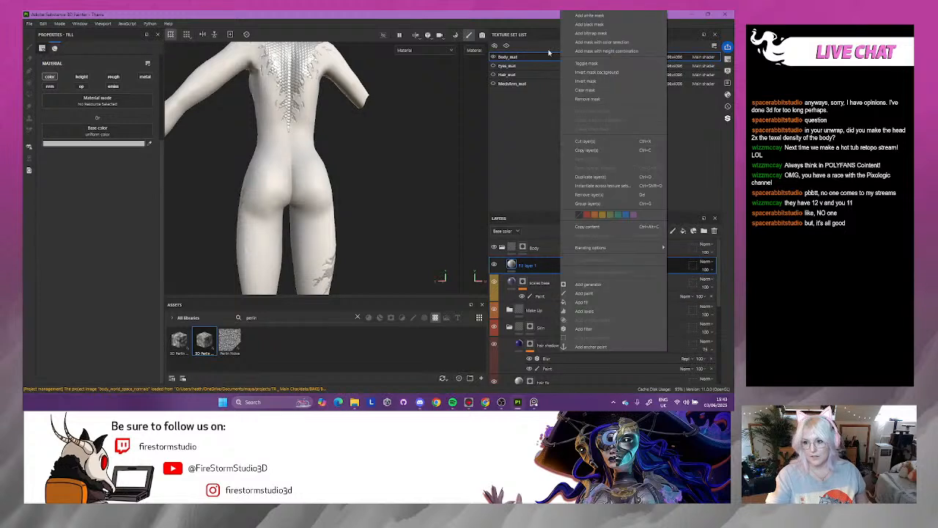
{"action": "left_click", "coordinate": [623, 26]}
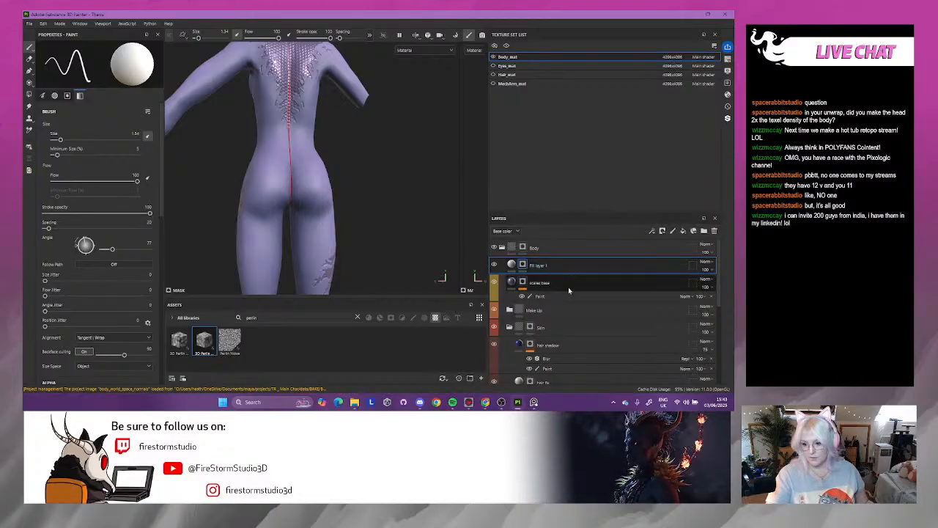
- Group the new fill layer with scales base in a folder and move that folder above the Body folder
{"action": "left_click", "coordinate": [568, 286]}
{"action": "left_click", "coordinate": [566, 268], "text": "shift"}
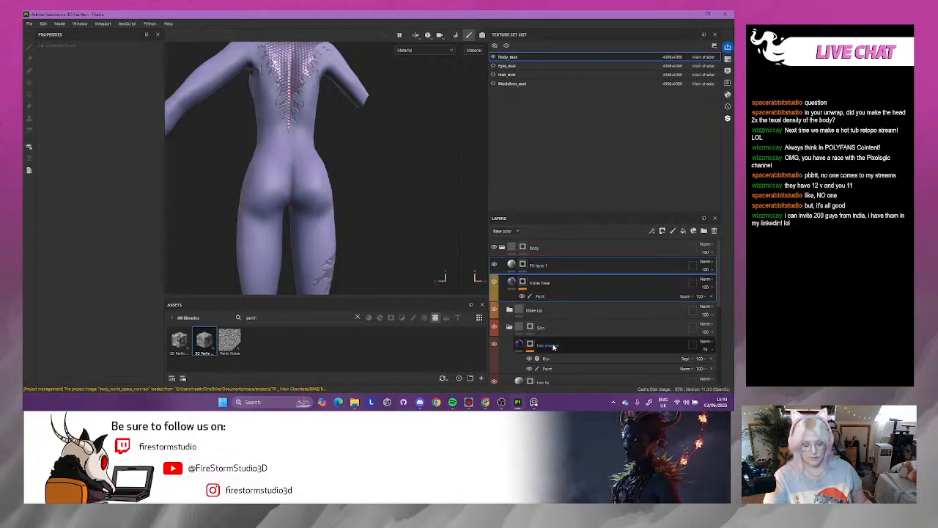
{"action": "key", "text": "ctrl+g"}
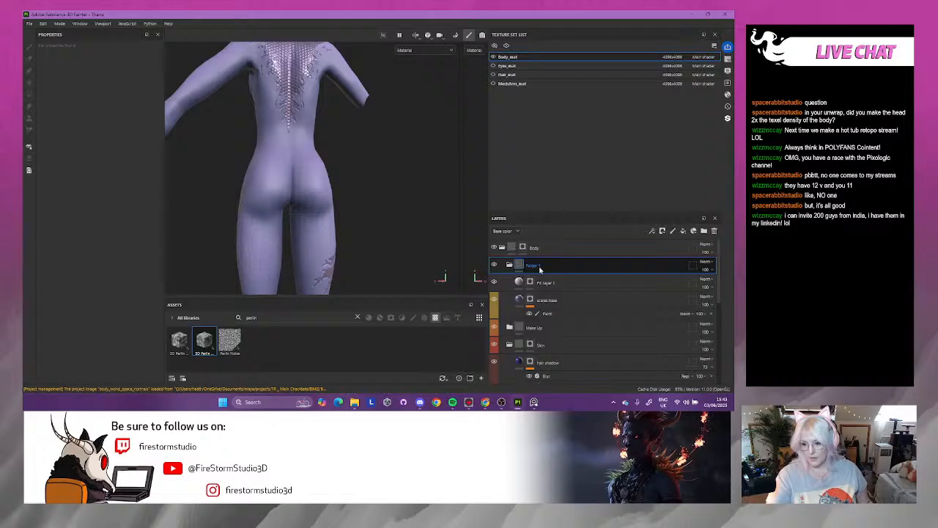
{"action": "left_click_drag", "start_coordinate": [544, 273], "coordinate": [536, 246]}
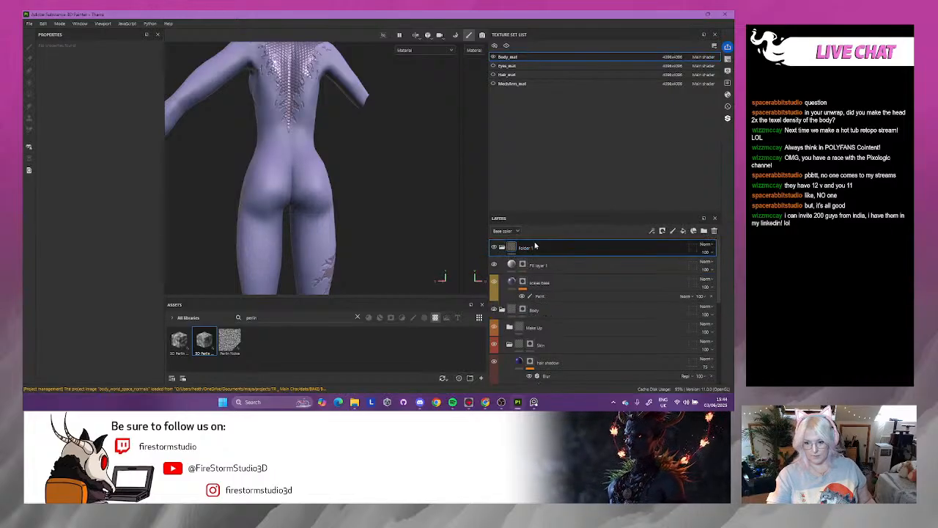
- Add a black mask to the new folder holding the scales layers
{"action": "double_click", "coordinate": [534, 248]}
{"action": "right_click", "coordinate": [535, 251]}
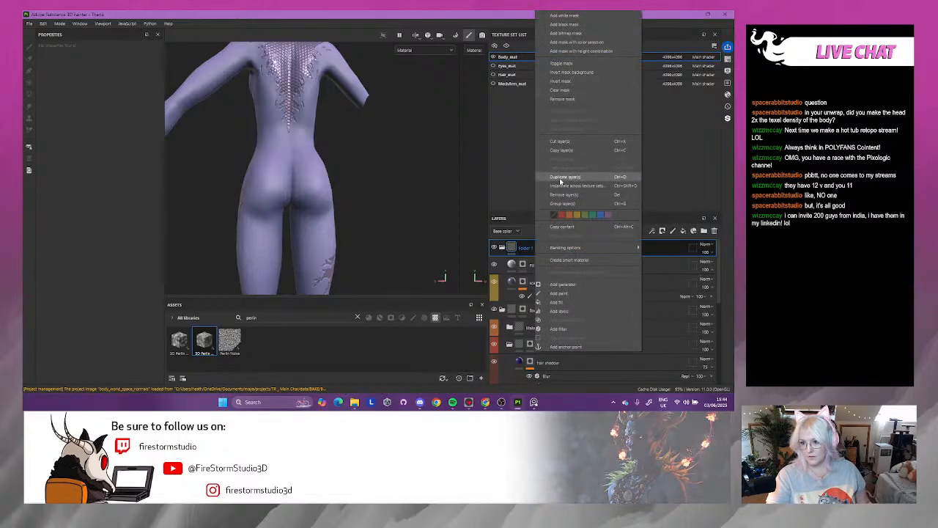
{"action": "left_click", "coordinate": [567, 25]}
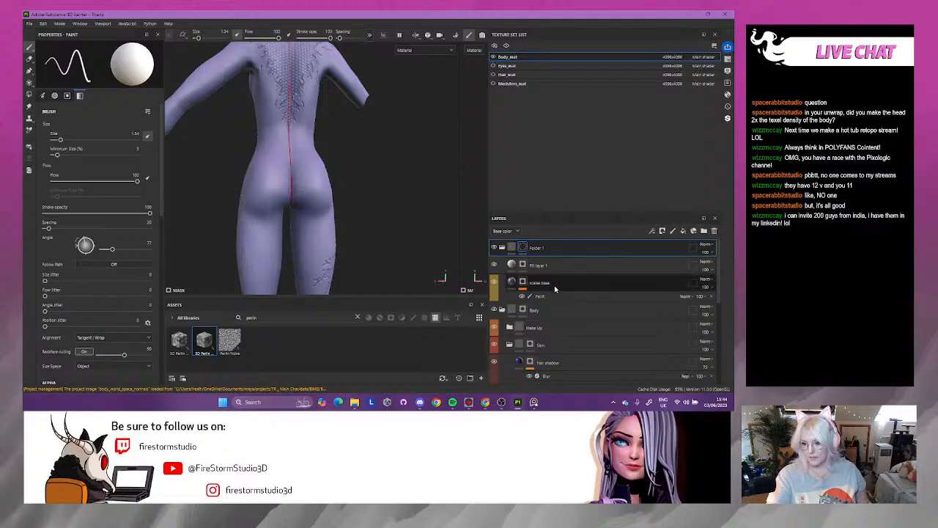
- Try adding an anchor point to the scales base layer's mask, and delete it again
{"action": "right_click", "coordinate": [523, 286]}
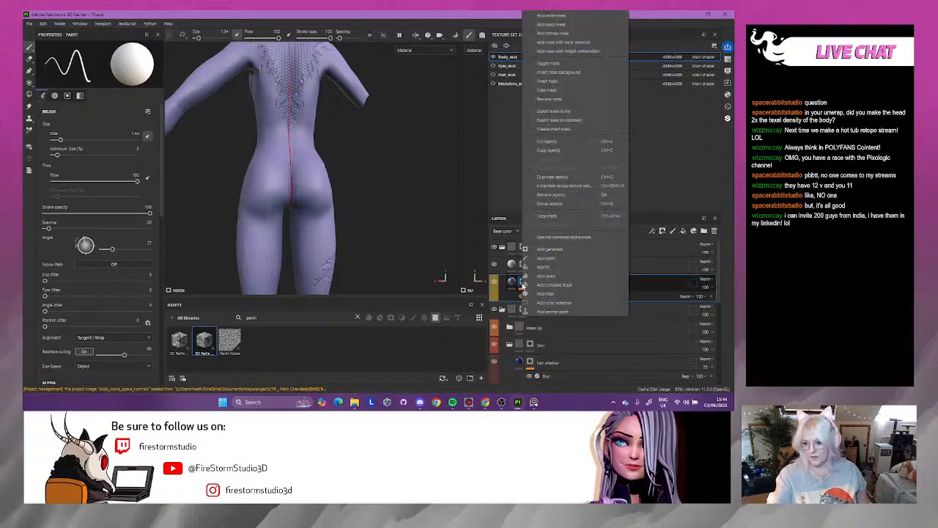
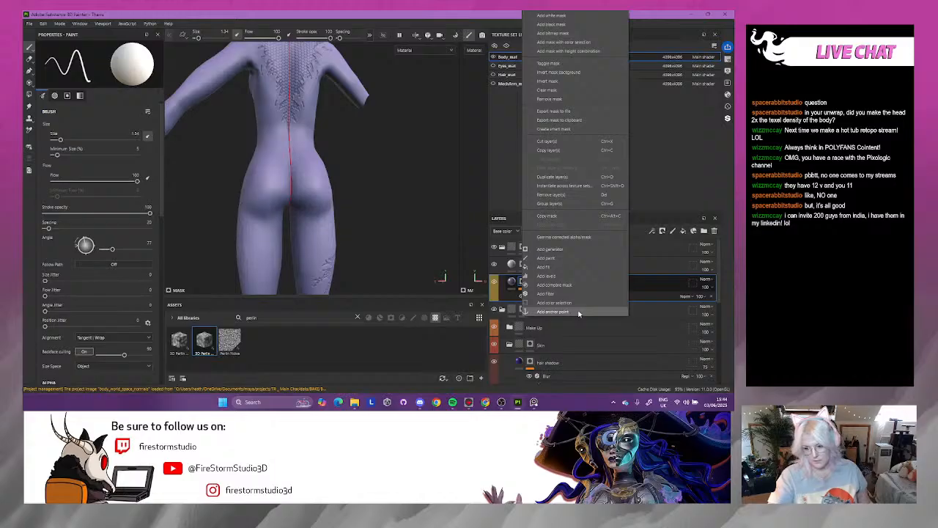
{"action": "left_click", "coordinate": [574, 312]}
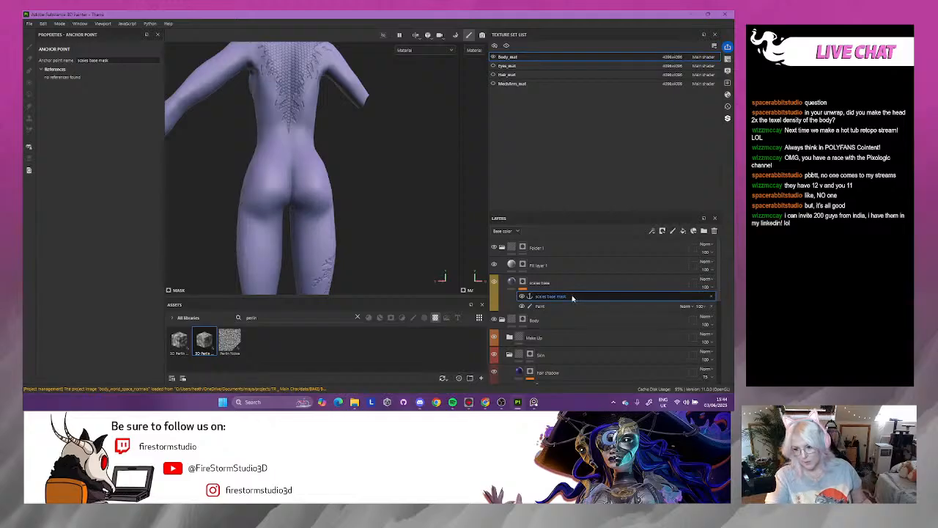
{"action": "key", "text": "Delete"}
- Hide Fill layer 1, copy the scales base layer's mask and paste it into the mask of Folder 1
{"action": "left_click", "coordinate": [494, 265]}
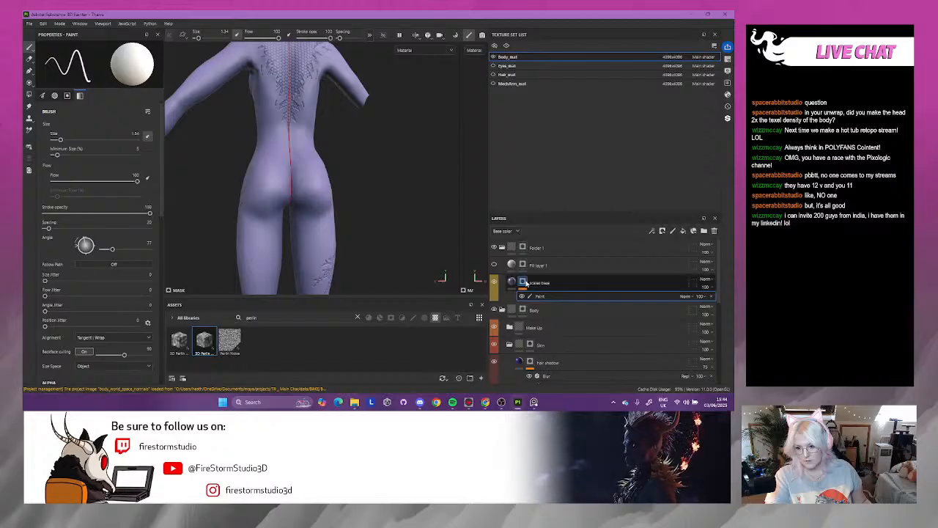
{"action": "right_click", "coordinate": [522, 250]}
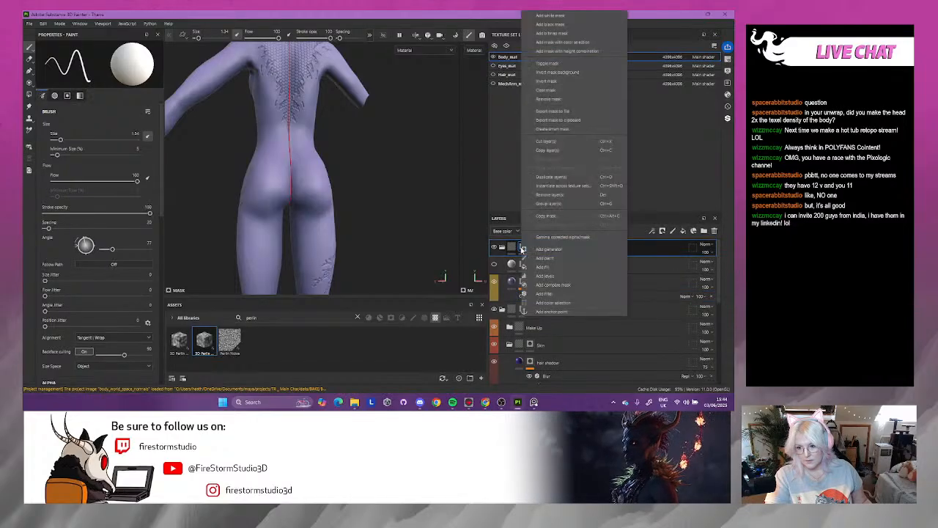
{"action": "left_click", "coordinate": [639, 298]}
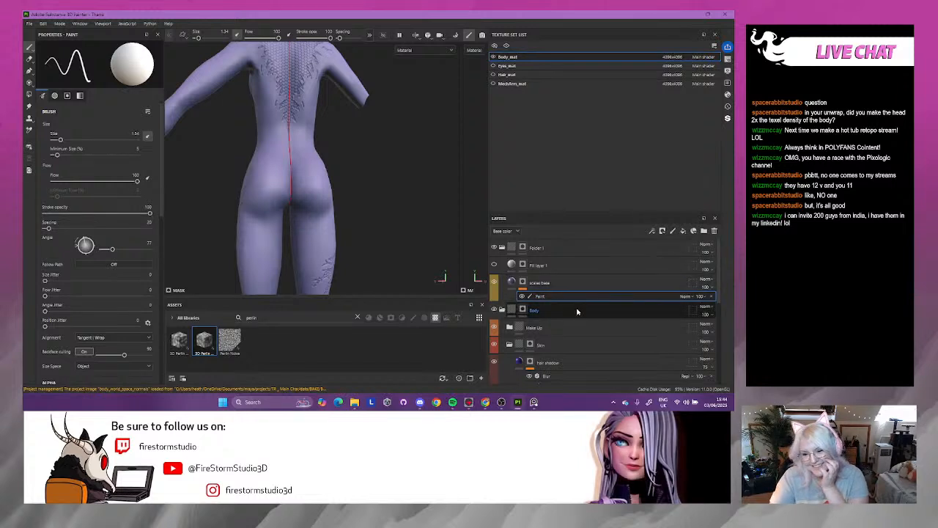
{"action": "right_click", "coordinate": [525, 286]}
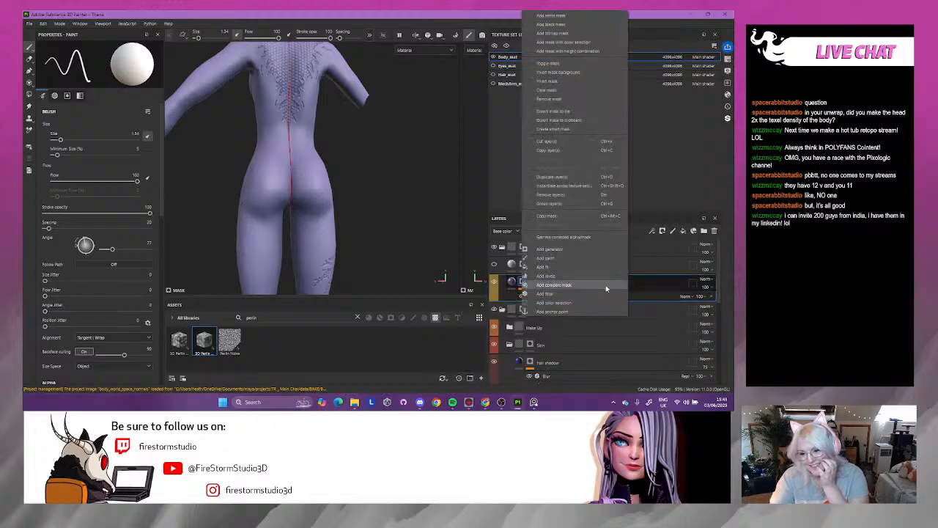
{"action": "left_click", "coordinate": [640, 282]}
{"action": "right_click", "coordinate": [525, 286]}
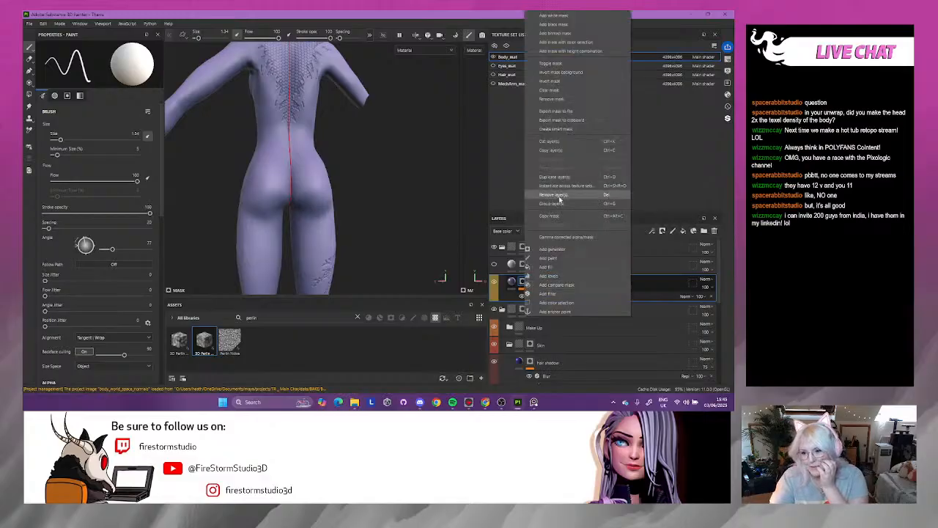
{"action": "left_click", "coordinate": [563, 219]}
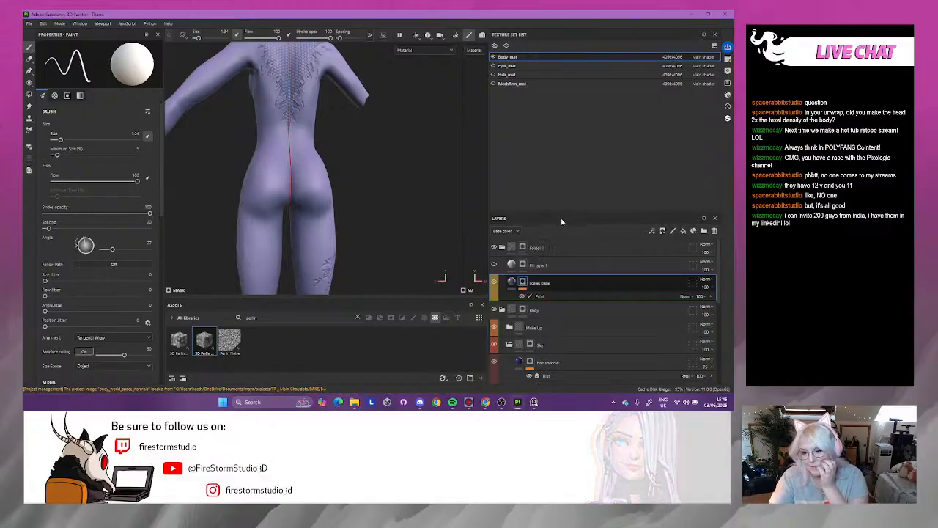
{"action": "right_click", "coordinate": [525, 248]}
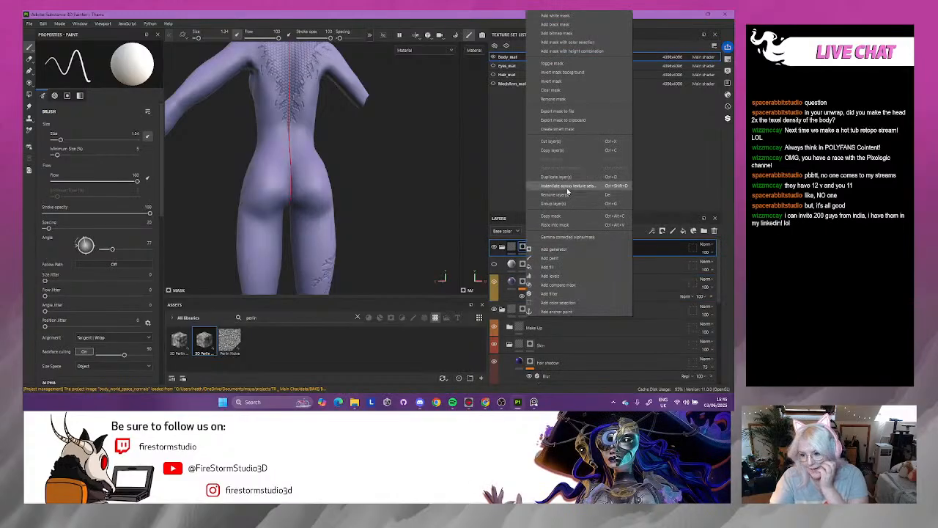
{"action": "left_click", "coordinate": [567, 224]}
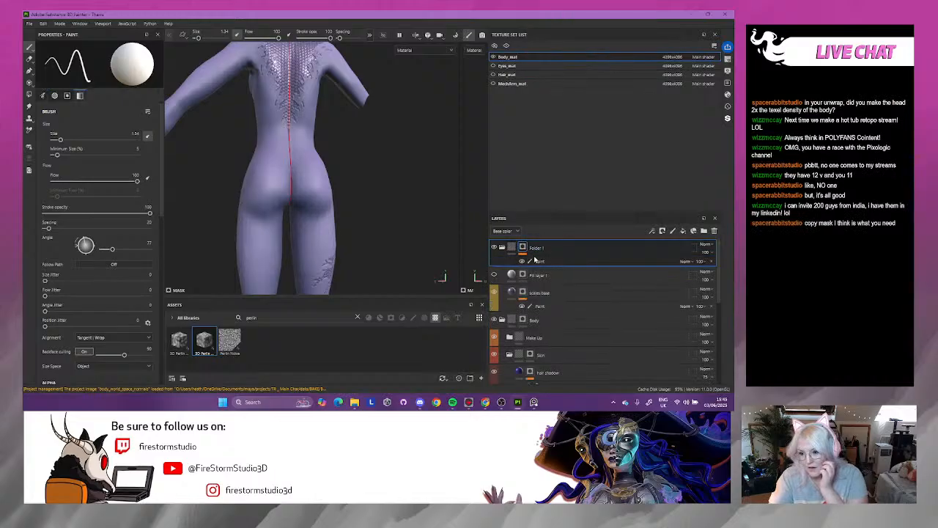
- Compare the scales with the pasted paint effect in Folder 1's mask on and off, and delete that effect
{"action": "left_click", "coordinate": [522, 262]}
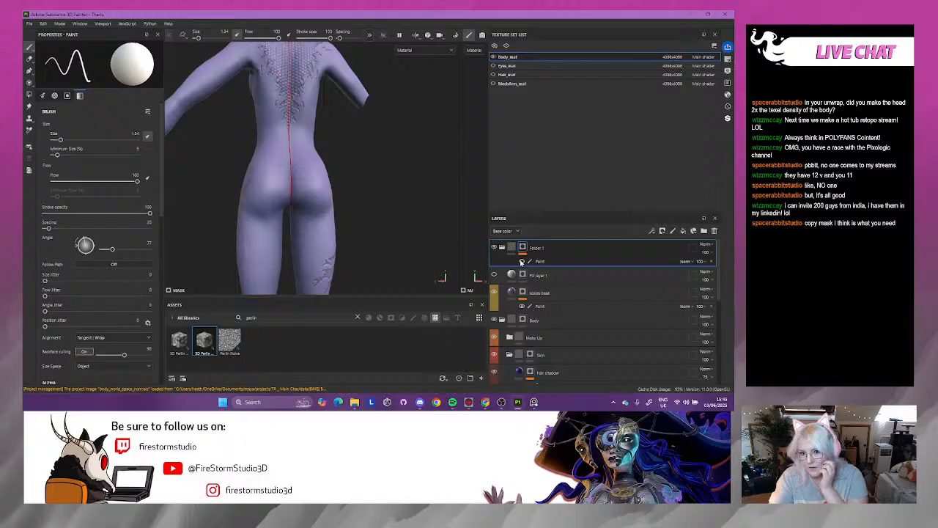
{"action": "left_click", "coordinate": [522, 262]}
{"action": "left_click", "coordinate": [522, 262]}
{"action": "left_click", "coordinate": [522, 262]}
{"action": "left_click", "coordinate": [522, 262]}
{"action": "left_click", "coordinate": [523, 262]}
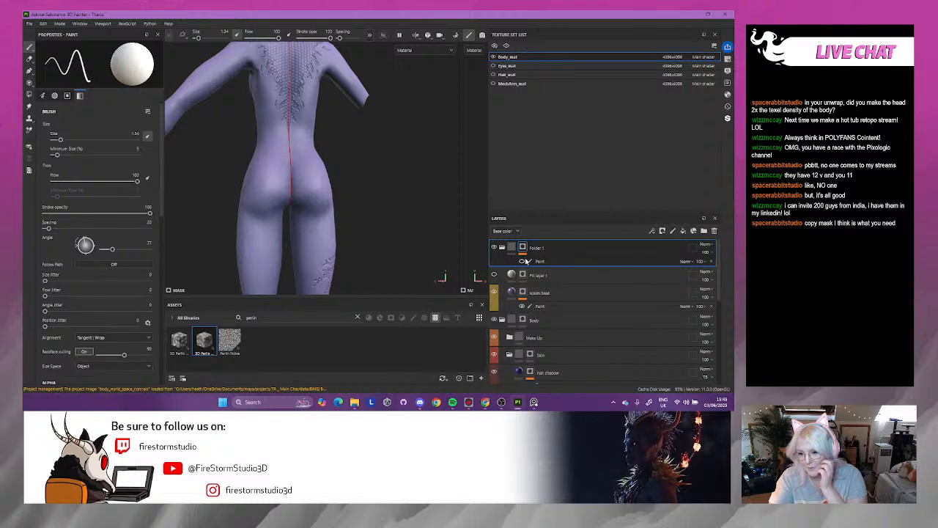
{"action": "left_click", "coordinate": [524, 261]}
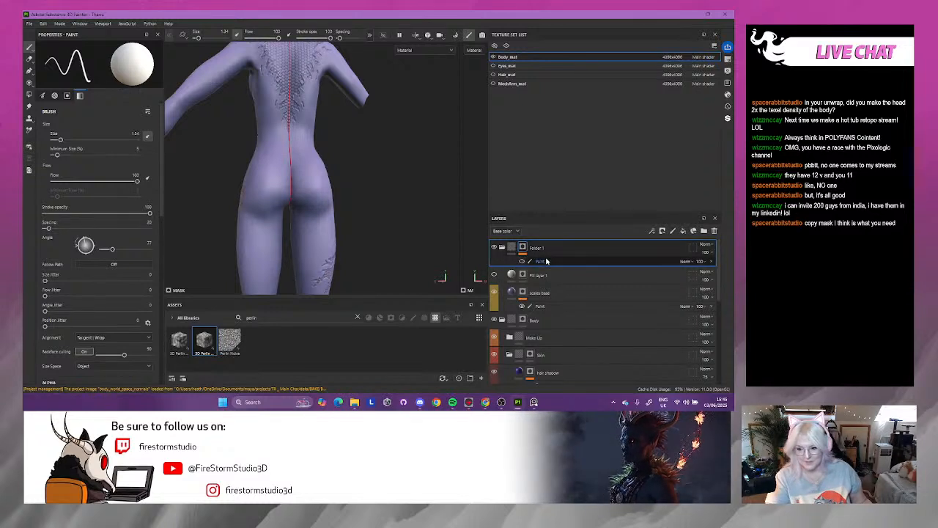
{"action": "left_click", "coordinate": [524, 261]}
{"action": "left_click", "coordinate": [524, 260]}
{"action": "left_click", "coordinate": [524, 261]}
{"action": "left_click", "coordinate": [524, 260]}
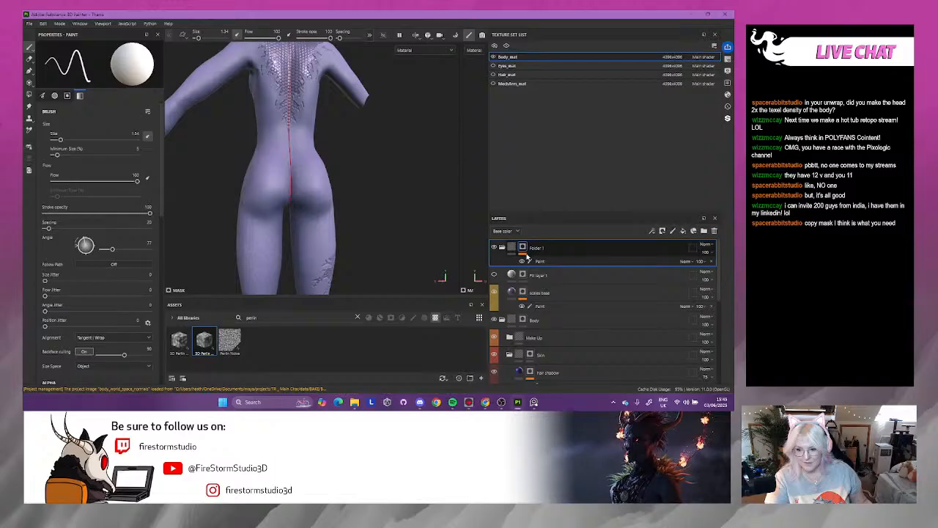
{"action": "key", "text": "Delete"}
- Copy the mask of the scales base layer and paste it into Folder 1's mask again
{"action": "right_click", "coordinate": [522, 249]}
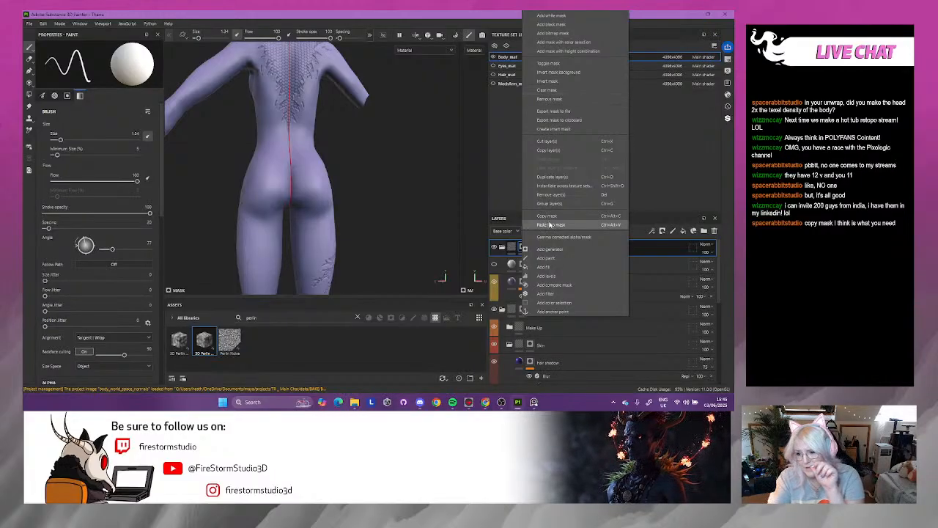
{"action": "left_click", "coordinate": [522, 286]}
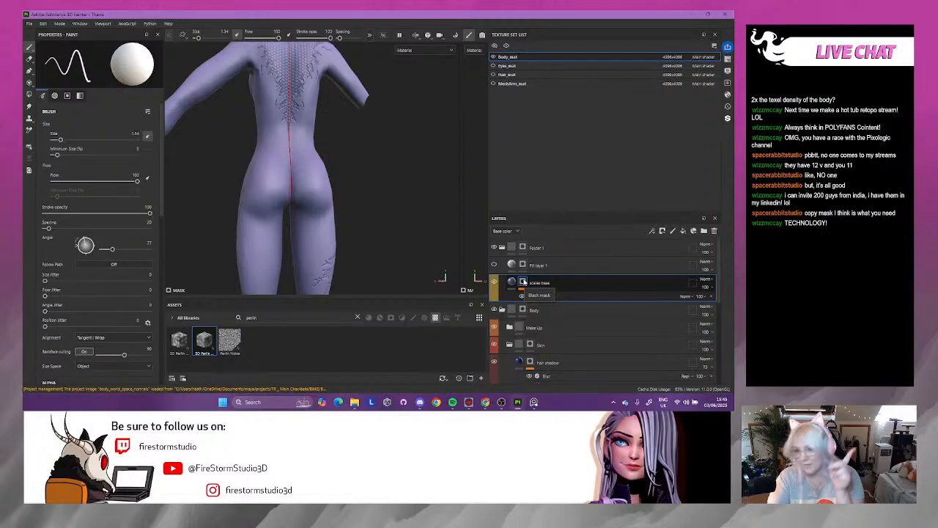
{"action": "right_click", "coordinate": [524, 281]}
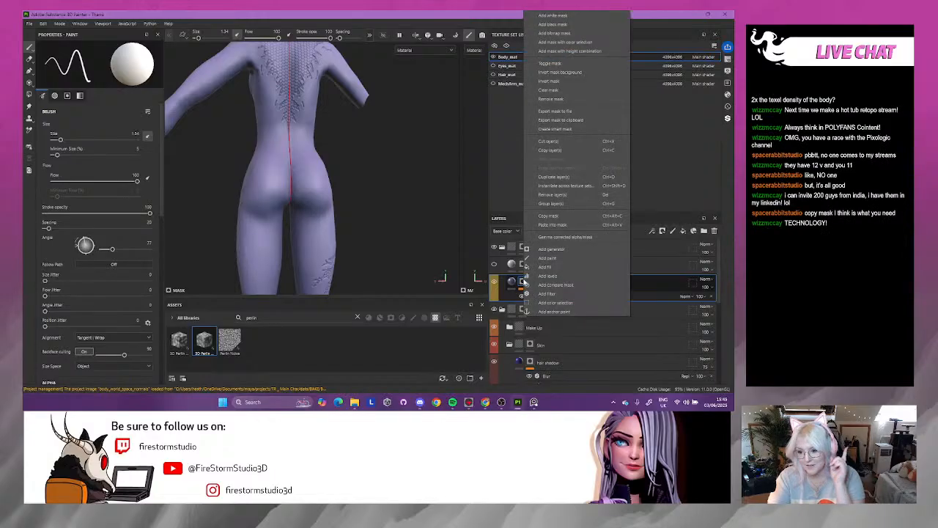
{"action": "left_click", "coordinate": [550, 216]}
{"action": "left_click", "coordinate": [563, 225]}
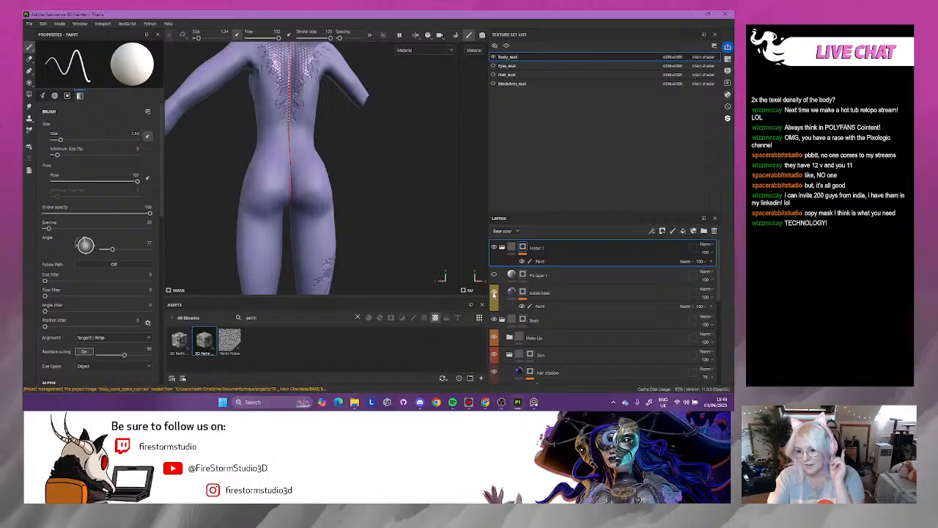
- Clear the scales base layer's own mask and make Fill layer 1 visible again
{"action": "left_click", "coordinate": [493, 294]}
{"action": "right_click", "coordinate": [523, 294]}
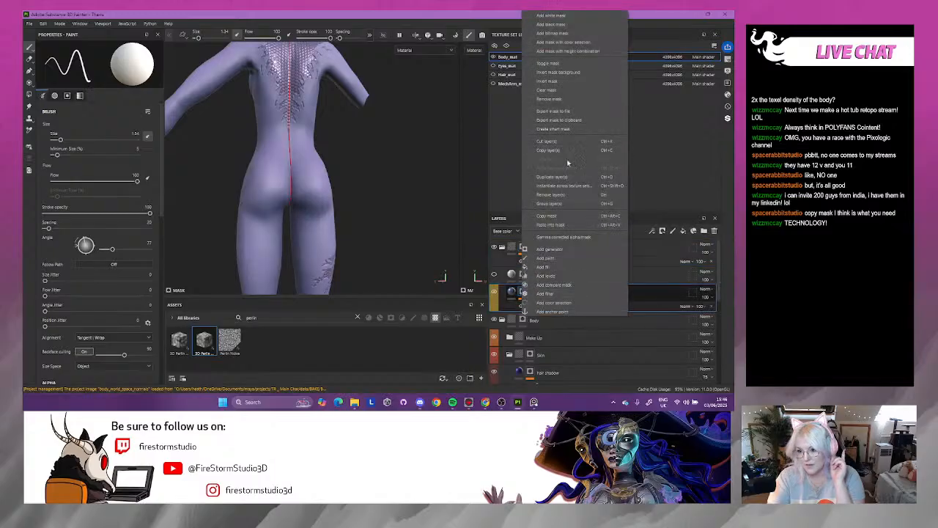
{"action": "left_click", "coordinate": [558, 90]}
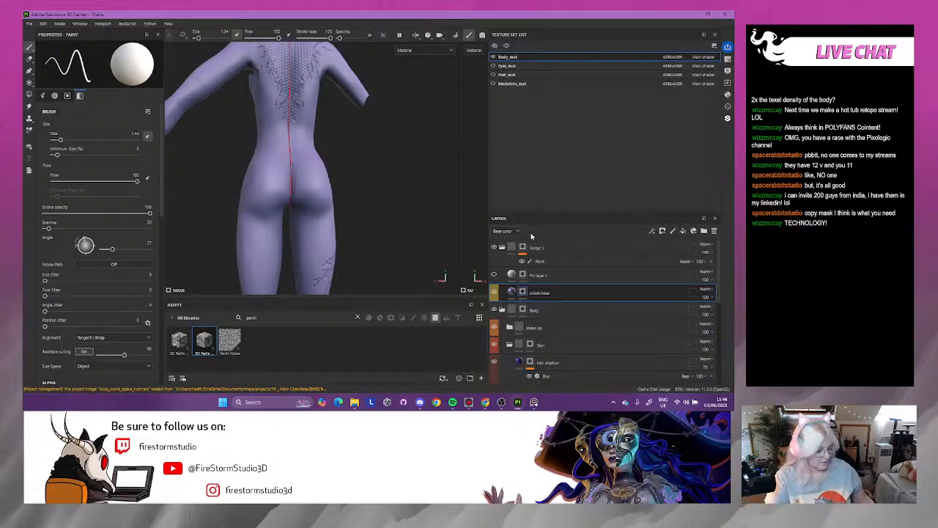
{"action": "left_click", "coordinate": [523, 292]}
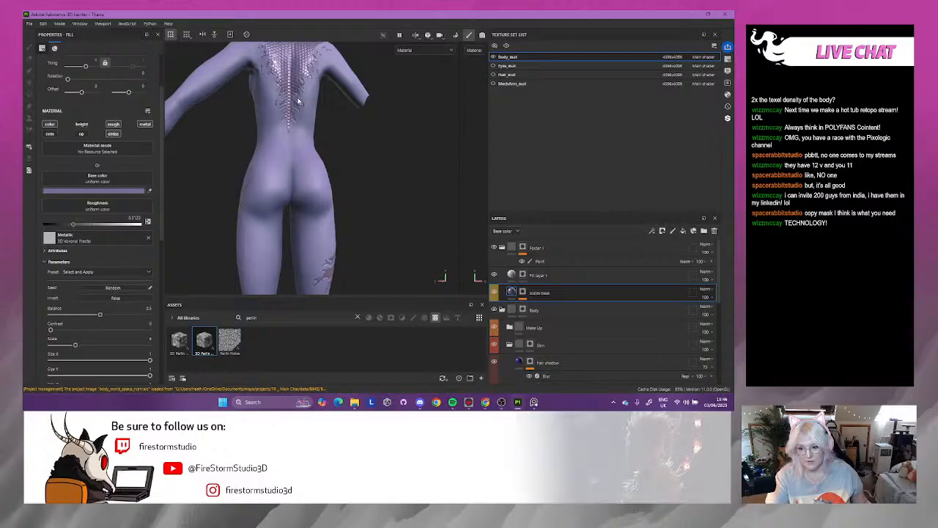
- Remove the black mask from Fill layer 1 so the fill covers all the scales on the back
{"action": "scroll", "coordinate": [297, 99], "scroll_direction": "up", "scroll_amount": 2}
{"action": "scroll", "coordinate": [297, 100], "scroll_direction": "up", "scroll_amount": 3}
{"action": "middle_click_drag", "start_coordinate": [297, 99], "coordinate": [311, 208], "text": "alt"}
{"action": "right_click", "coordinate": [522, 274]}
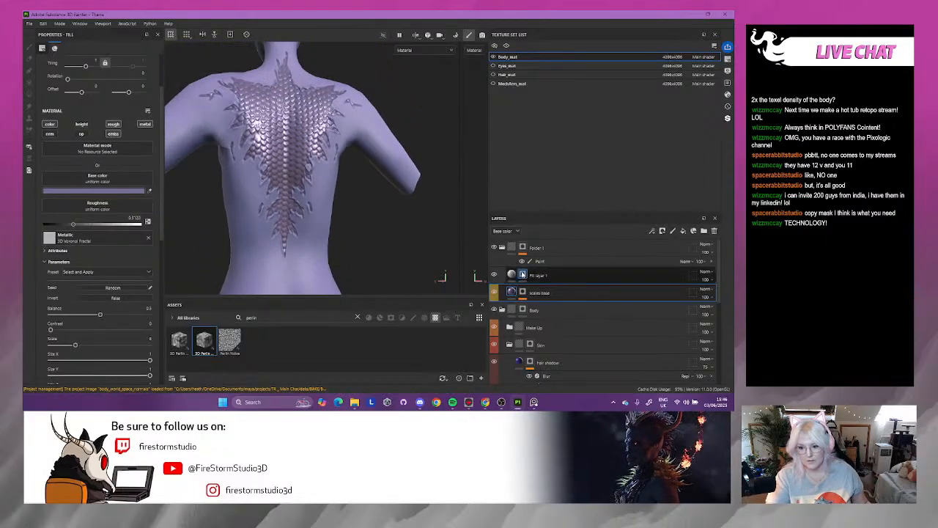
{"action": "left_click", "coordinate": [549, 185]}
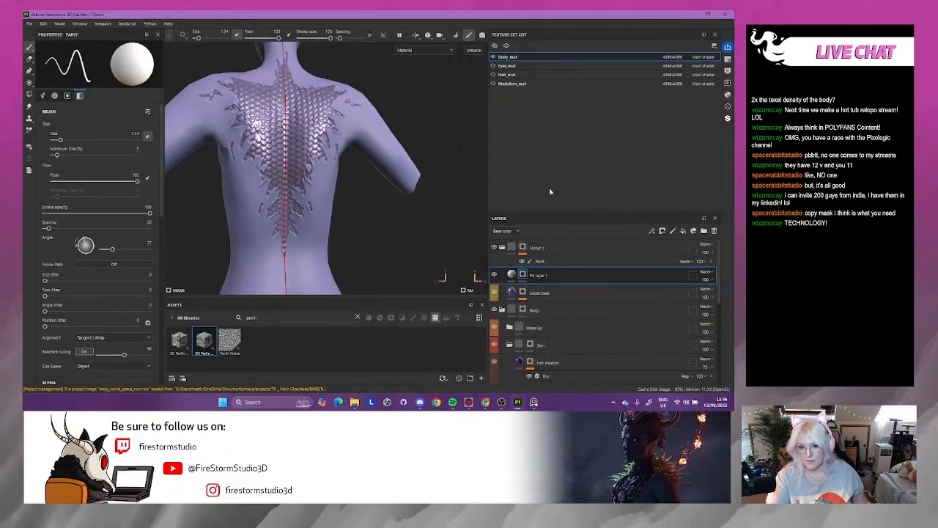
{"action": "right_click", "coordinate": [523, 274]}
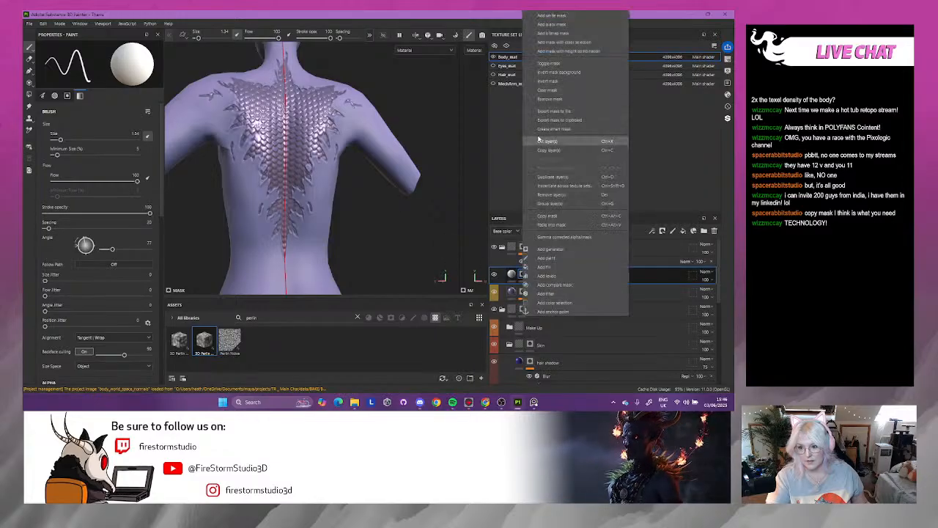
{"action": "left_click", "coordinate": [555, 101]}
- Set the base color of Fill layer 1 to a dark, muted blue-violet
{"action": "left_click_drag", "start_coordinate": [425, 157], "coordinate": [280, 172], "text": "alt"}
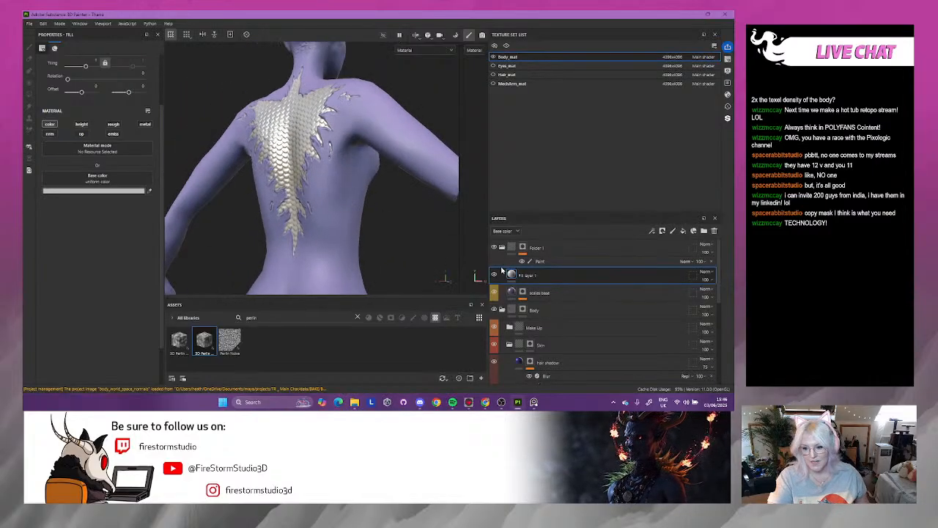
{"action": "left_click", "coordinate": [103, 191]}
{"action": "left_click", "coordinate": [173, 137]}
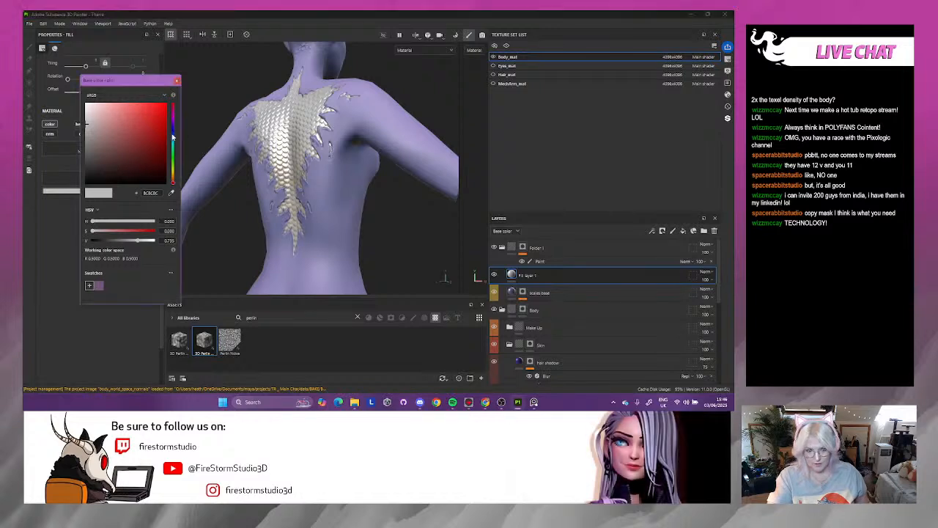
{"action": "left_click_drag", "start_coordinate": [173, 137], "coordinate": [173, 134]}
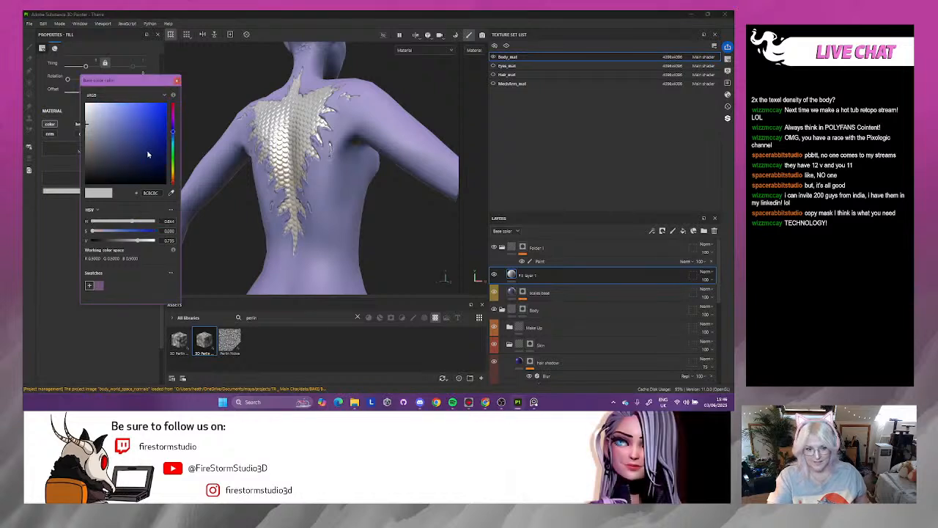
{"action": "left_click", "coordinate": [148, 154]}
{"action": "left_click_drag", "start_coordinate": [246, 148], "coordinate": [284, 148], "text": "alt"}
{"action": "middle_click_drag", "start_coordinate": [283, 123], "coordinate": [286, 152], "text": "alt"}
{"action": "left_click", "coordinate": [174, 132]}
{"action": "left_click_drag", "start_coordinate": [174, 131], "coordinate": [171, 130]}
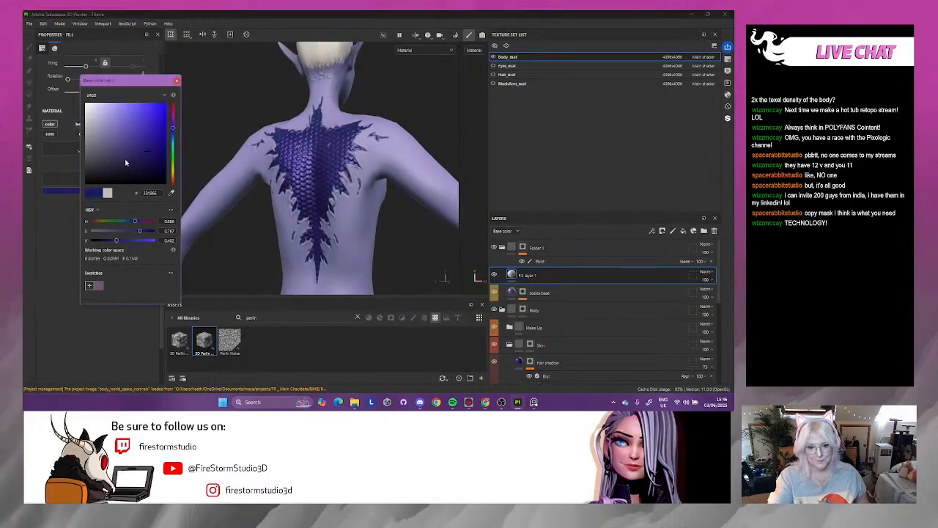
{"action": "left_click", "coordinate": [126, 162]}
{"action": "left_click", "coordinate": [178, 80]}
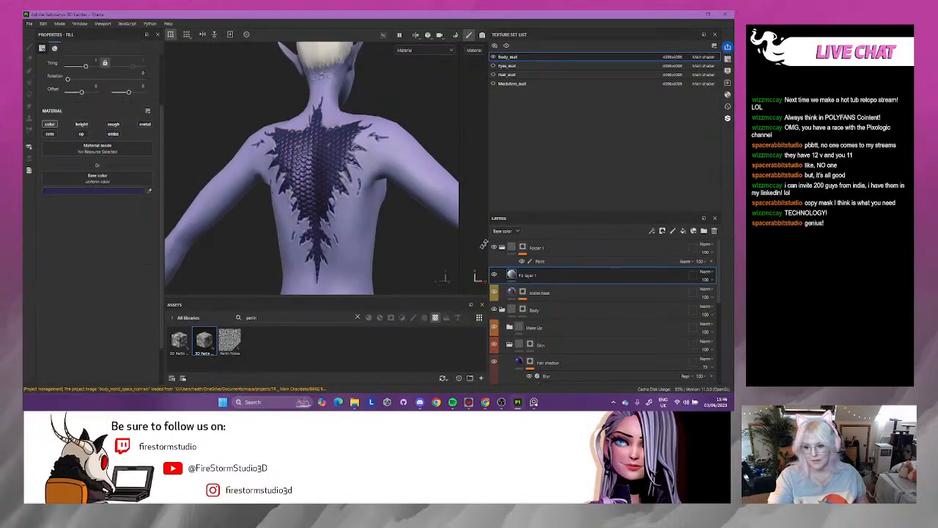
- Add a new black mask to the dark Fill layer 1 inside Folder 1
{"action": "left_click", "coordinate": [540, 262]}
{"action": "left_click", "coordinate": [532, 276]}
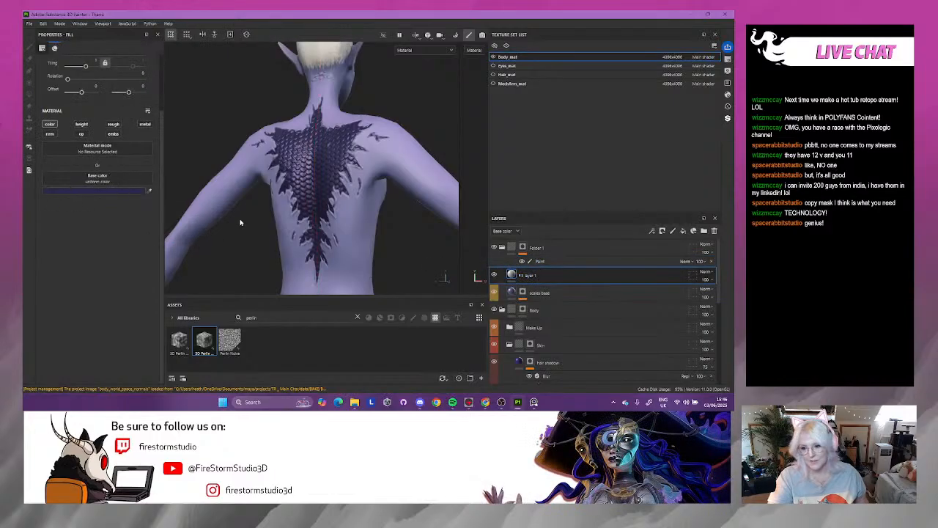
{"action": "right_click", "coordinate": [529, 277]}
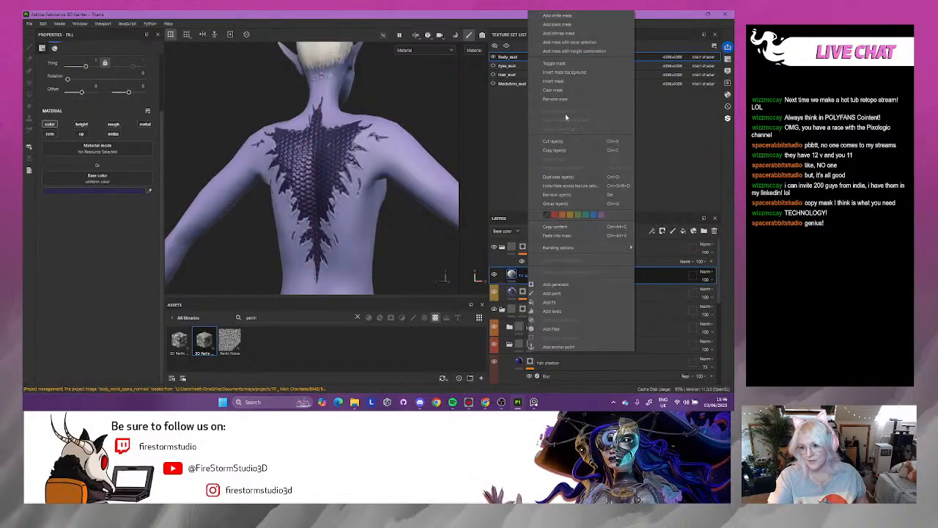
{"action": "left_click", "coordinate": [557, 24]}
- Add a generator to Fill layer 1's mask and choose Ambient Occlusion for it
{"action": "right_click", "coordinate": [525, 275]}
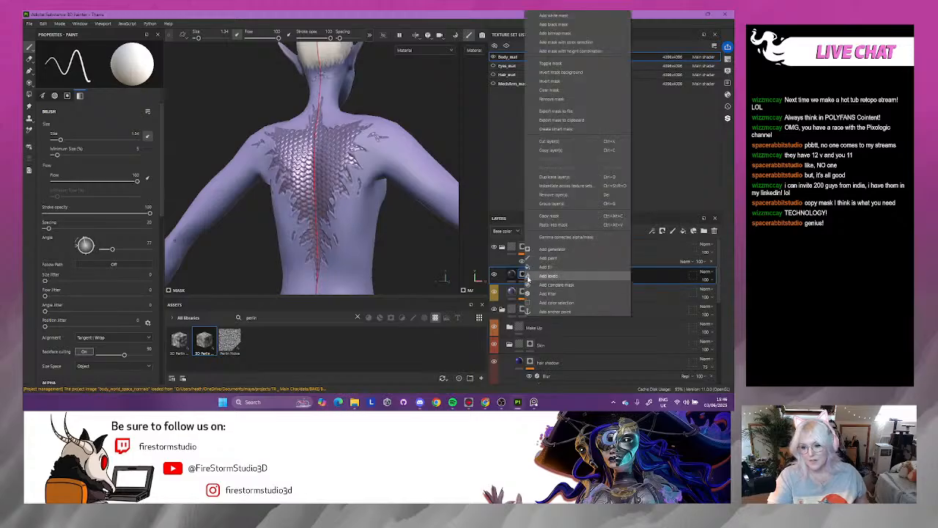
{"action": "left_click", "coordinate": [559, 251]}
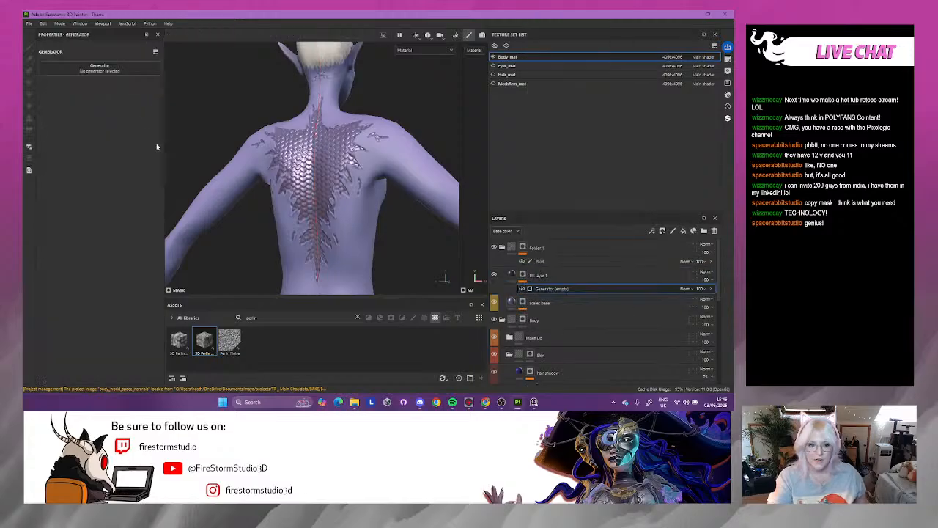
{"action": "left_click", "coordinate": [101, 71]}
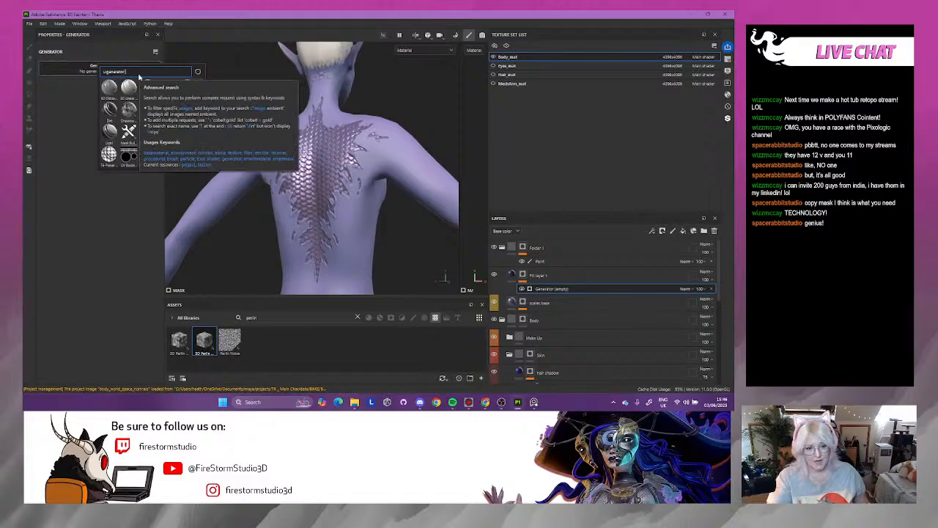
{"action": "type", "text": "a"}
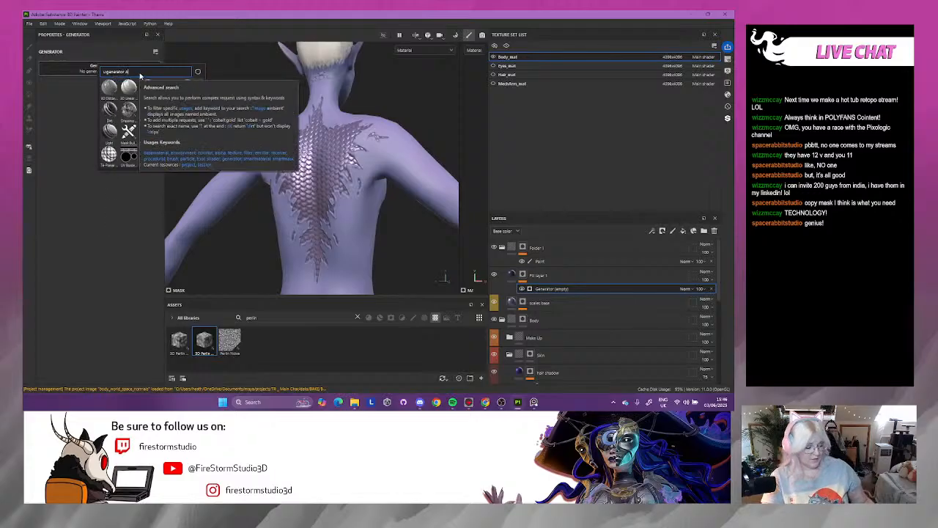
{"action": "type", "text": "m"}
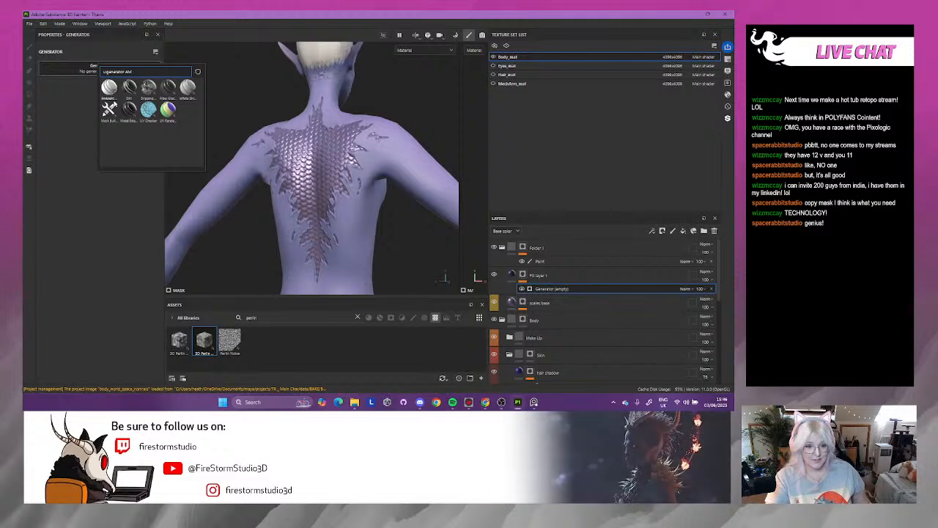
{"action": "left_click", "coordinate": [110, 93]}
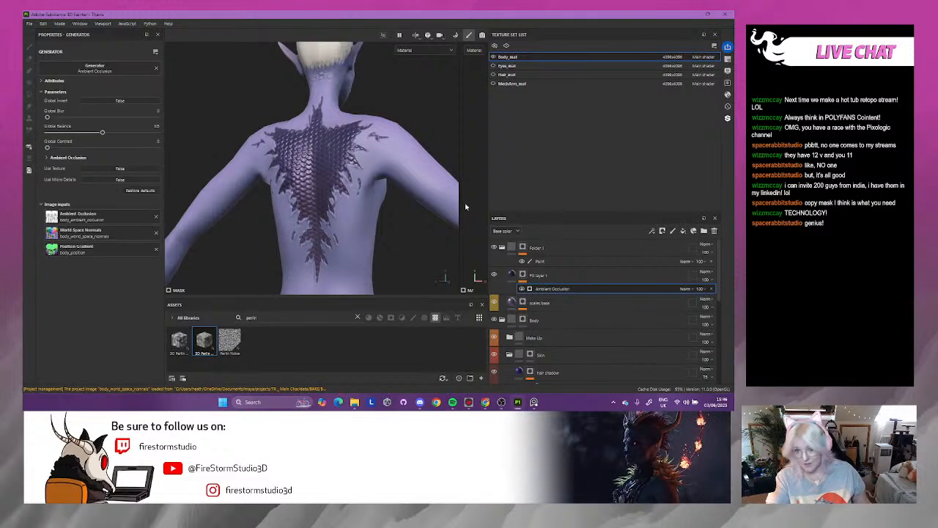
- Invert the Ambient Occlusion generator on Fill layer 1's mask, with global balance at 0.27 and global contrast at 0.31
{"action": "scroll", "coordinate": [343, 208], "scroll_direction": "up", "scroll_amount": 5}
{"action": "left_click_drag", "start_coordinate": [317, 198], "coordinate": [357, 208], "text": "alt"}
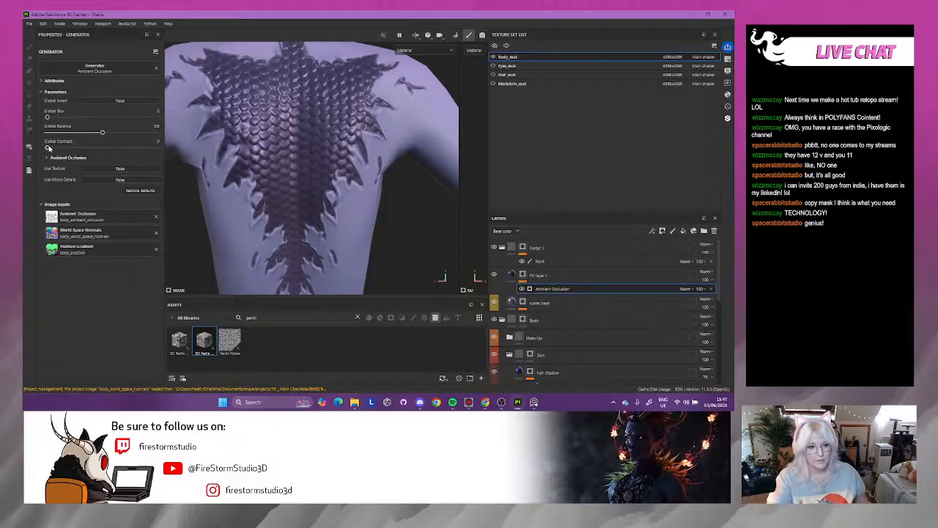
{"action": "mouse_move", "coordinate": [105, 150]}
{"action": "left_mouse_down"}
{"action": "mouse_move", "coordinate": [142, 149]}
{"action": "mouse_move", "coordinate": [38, 149]}
{"action": "mouse_move", "coordinate": [67, 148]}
{"action": "left_mouse_up"}
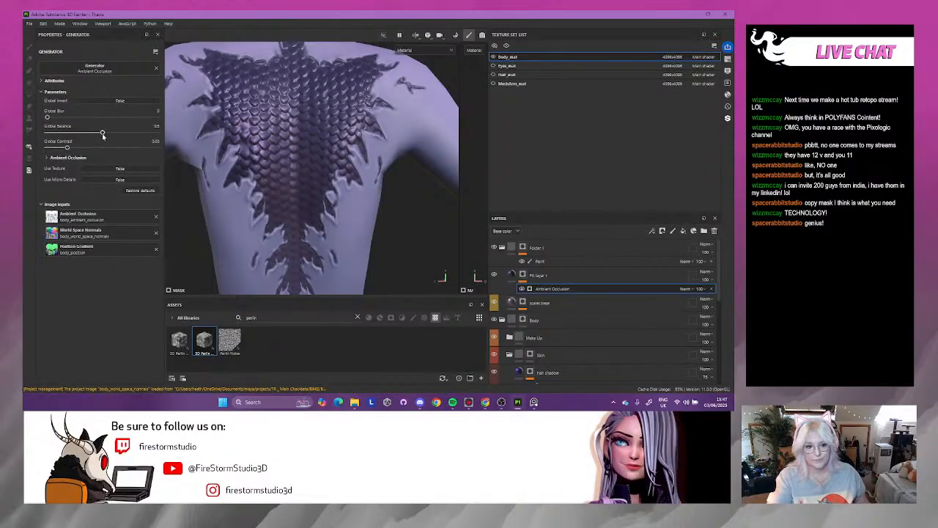
{"action": "left_click_drag", "start_coordinate": [62, 133], "coordinate": [77, 134]}
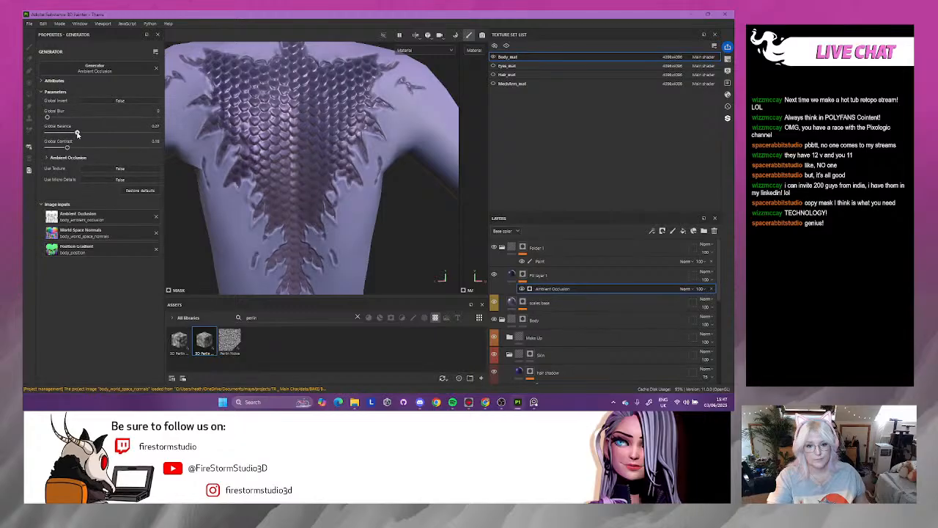
{"action": "left_click", "coordinate": [122, 101]}
{"action": "mouse_move", "coordinate": [283, 158]}
{"action": "left_mouse_down", "text": "alt"}
{"action": "mouse_move", "coordinate": [292, 176]}
{"action": "mouse_move", "coordinate": [296, 158]}
{"action": "mouse_move", "coordinate": [276, 180]}
{"action": "mouse_move", "coordinate": [283, 199]}
{"action": "mouse_move", "coordinate": [279, 167]}
{"action": "mouse_move", "coordinate": [253, 160]}
{"action": "mouse_move", "coordinate": [271, 163]}
{"action": "left_mouse_up", "text": "alt"}
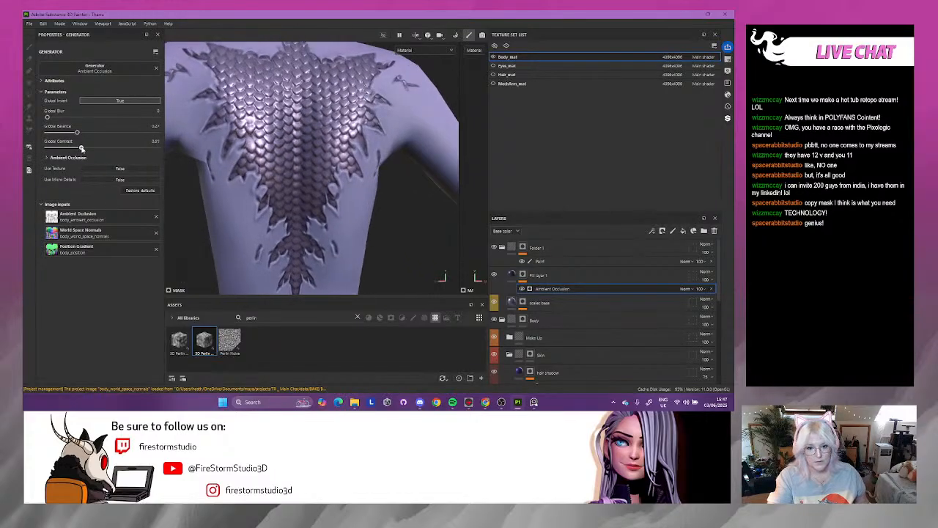
- Review Fill layer 1's fill properties, its mask and the settings of its Ambient Occlusion generator
{"action": "left_click", "coordinate": [511, 276]}
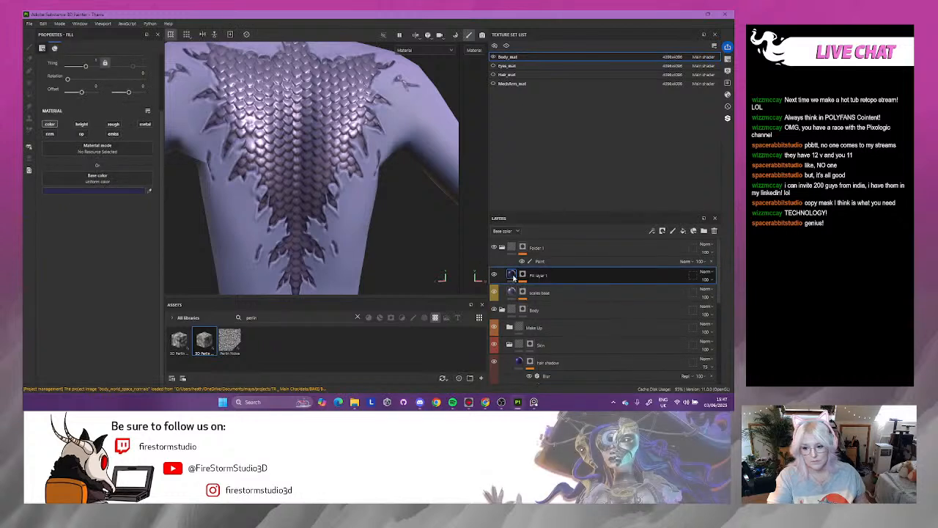
{"action": "left_click", "coordinate": [523, 276]}
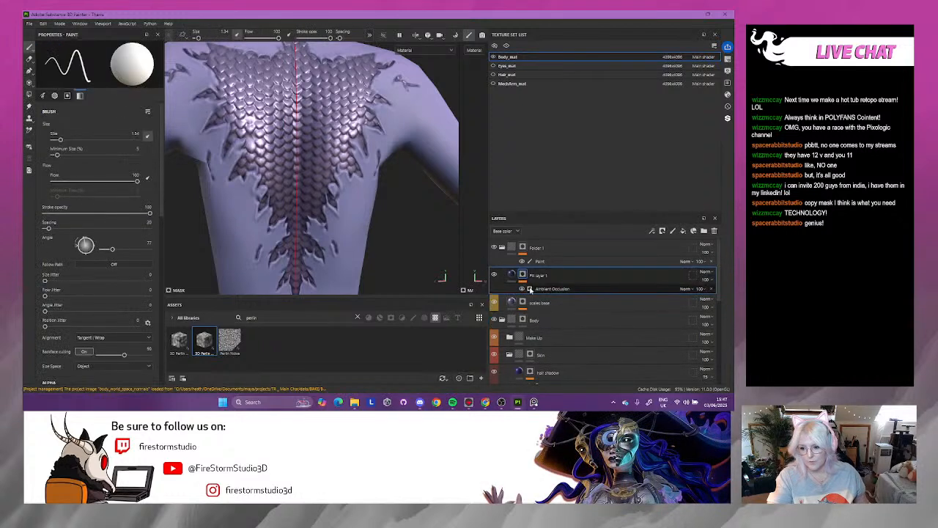
{"action": "left_click", "coordinate": [546, 291]}
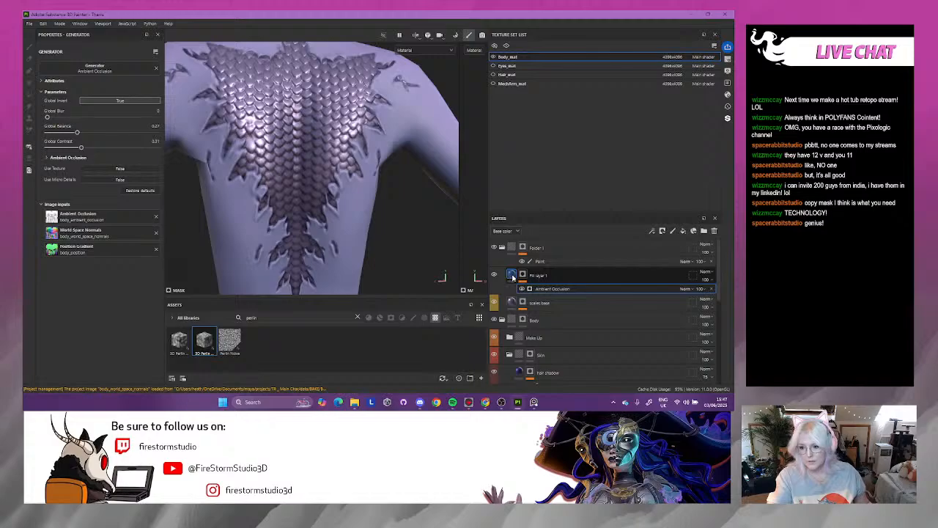
{"action": "left_click", "coordinate": [524, 276]}
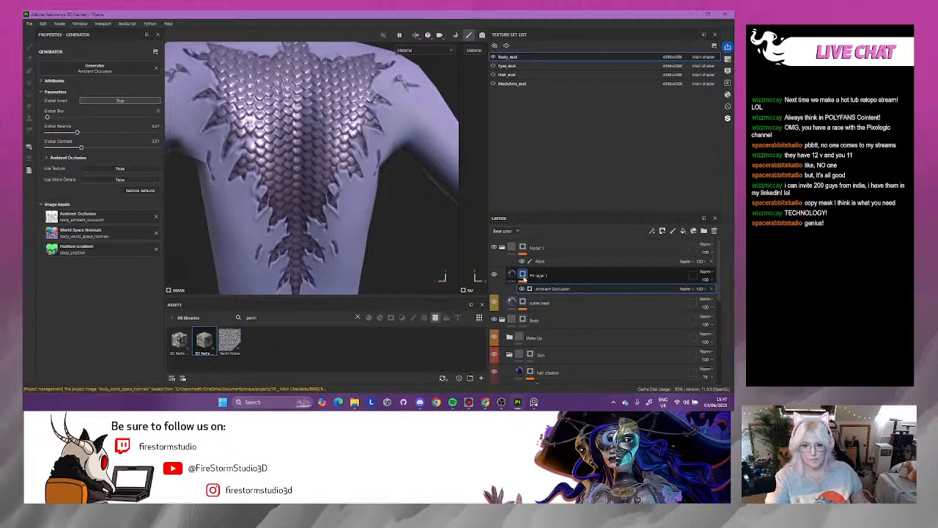
{"action": "left_click_drag", "start_coordinate": [338, 227], "coordinate": [355, 227], "text": "alt"}
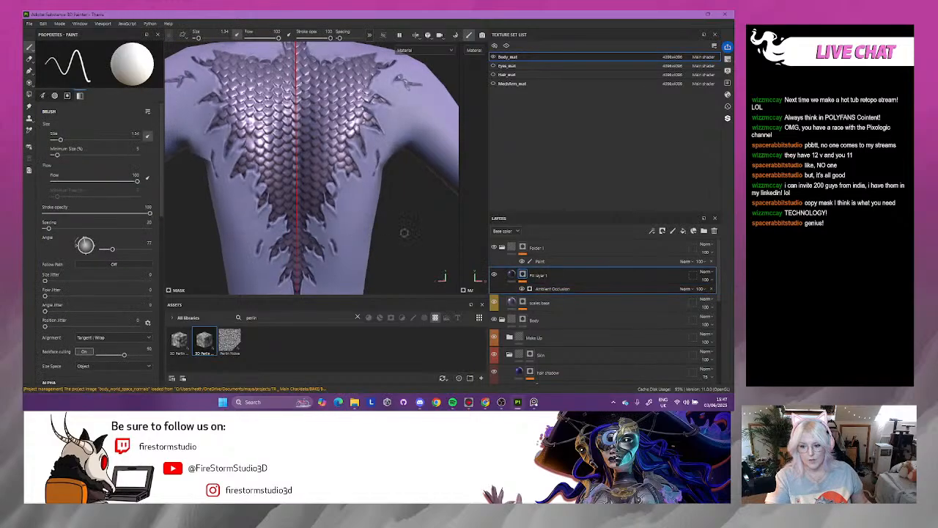
{"action": "left_click", "coordinate": [548, 290]}
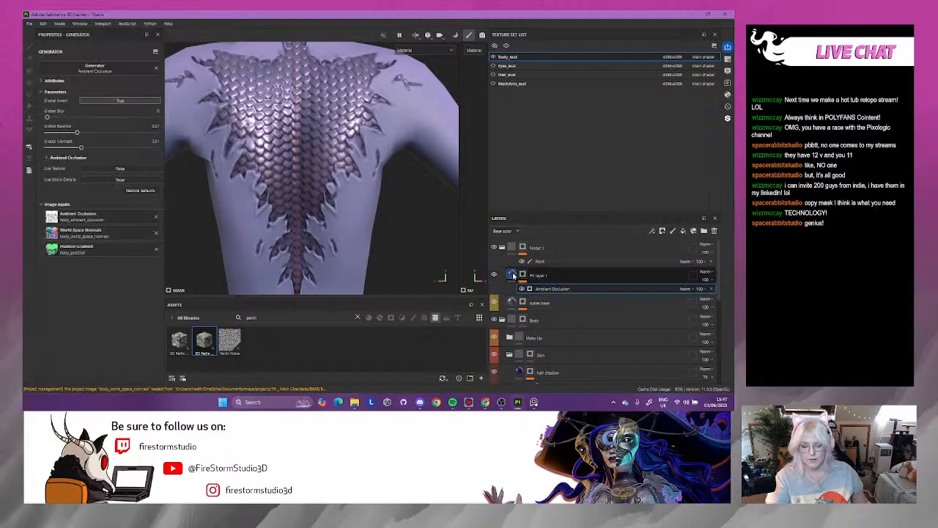
{"action": "left_click", "coordinate": [513, 275]}
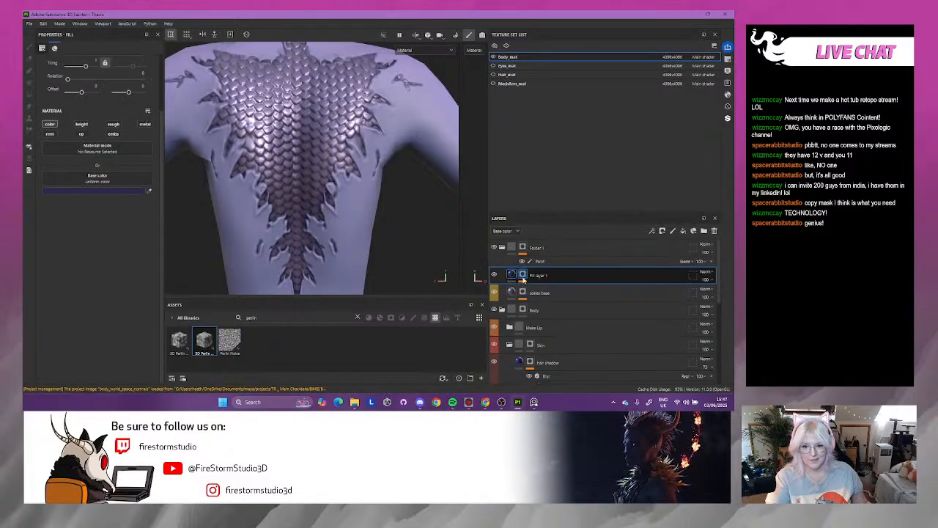
{"action": "left_click", "coordinate": [524, 276]}
{"action": "left_click", "coordinate": [545, 289]}
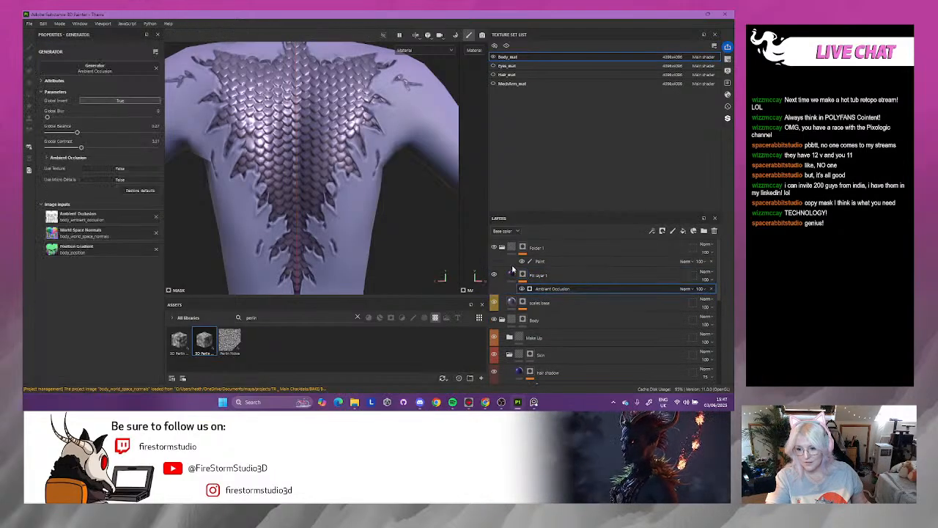
{"action": "left_click", "coordinate": [511, 274]}
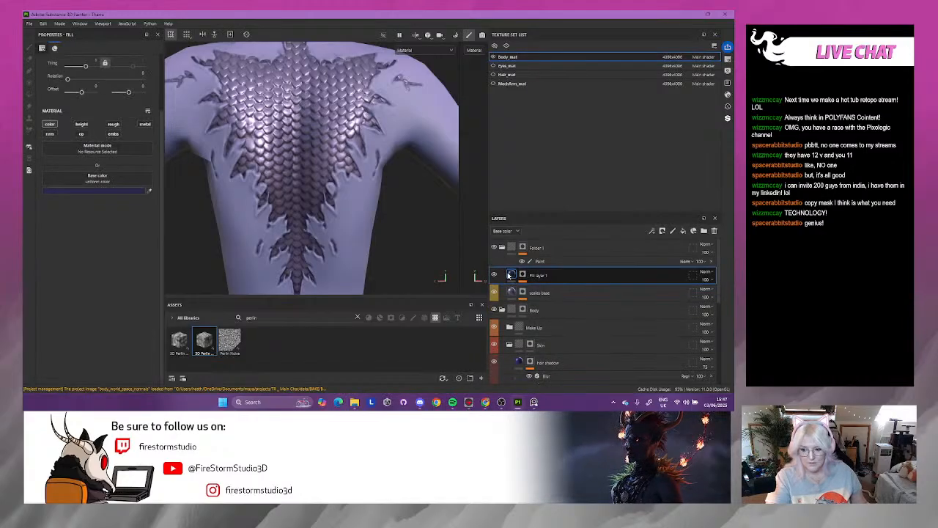
{"action": "right_click", "coordinate": [514, 277]}
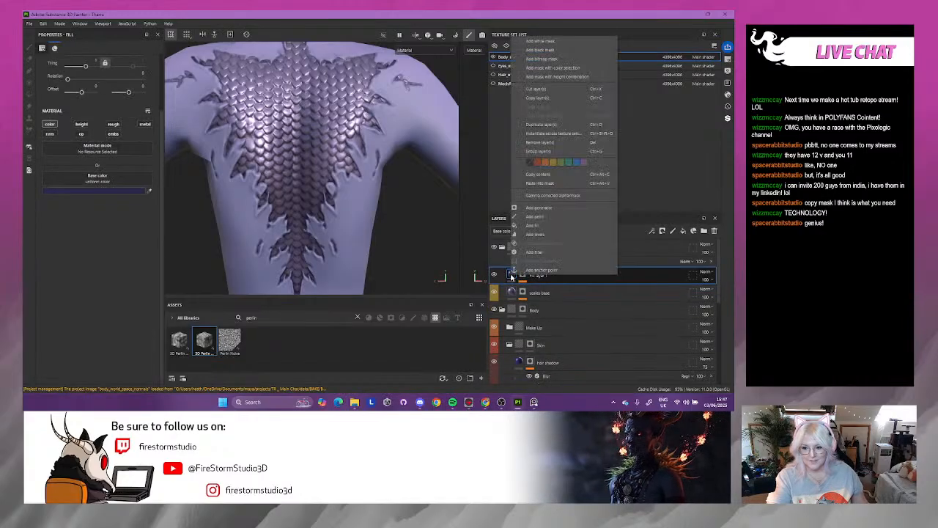
{"action": "left_click", "coordinate": [554, 284]}
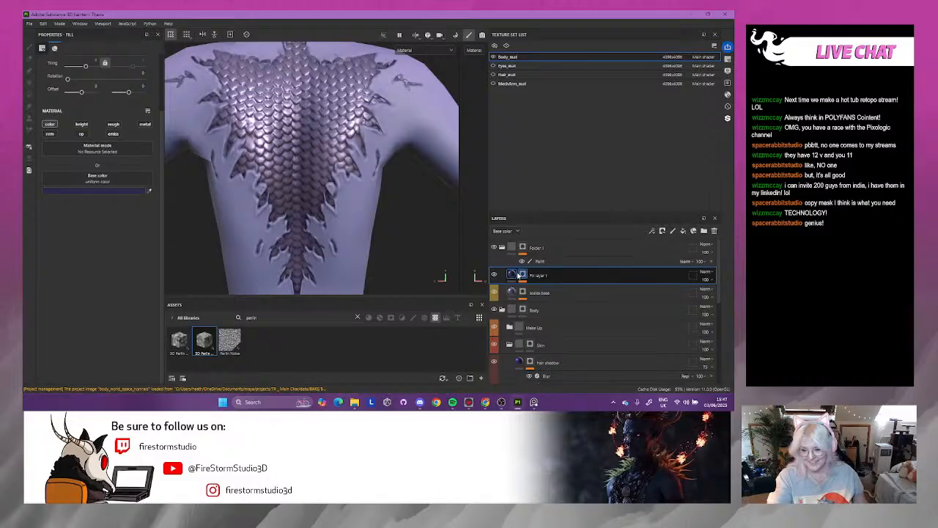
{"action": "right_click", "coordinate": [520, 276]}
{"action": "left_click", "coordinate": [623, 281]}
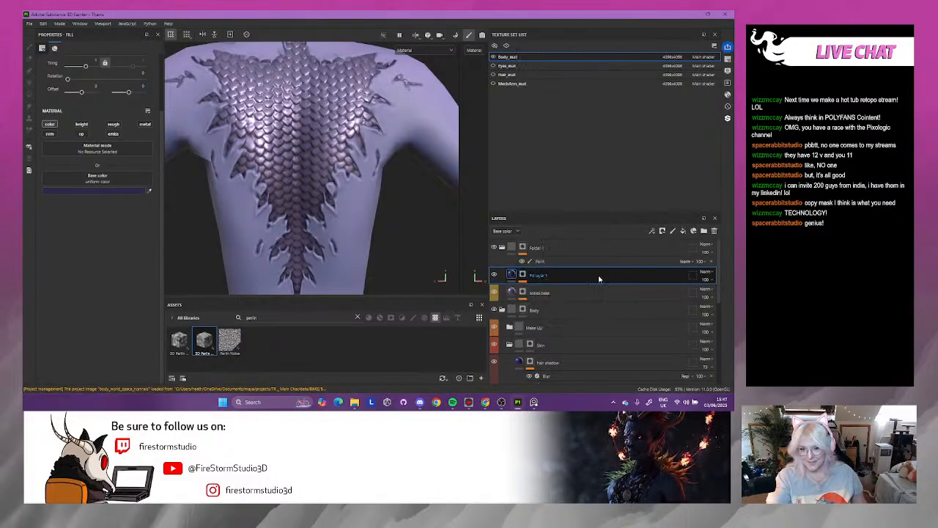
- Display the baked Ambient occlusion mesh map on the model to examine the shading between the back scales
{"action": "left_click", "coordinate": [437, 49]}
{"action": "scroll", "coordinate": [414, 110], "scroll_direction": "down", "scroll_amount": 5}
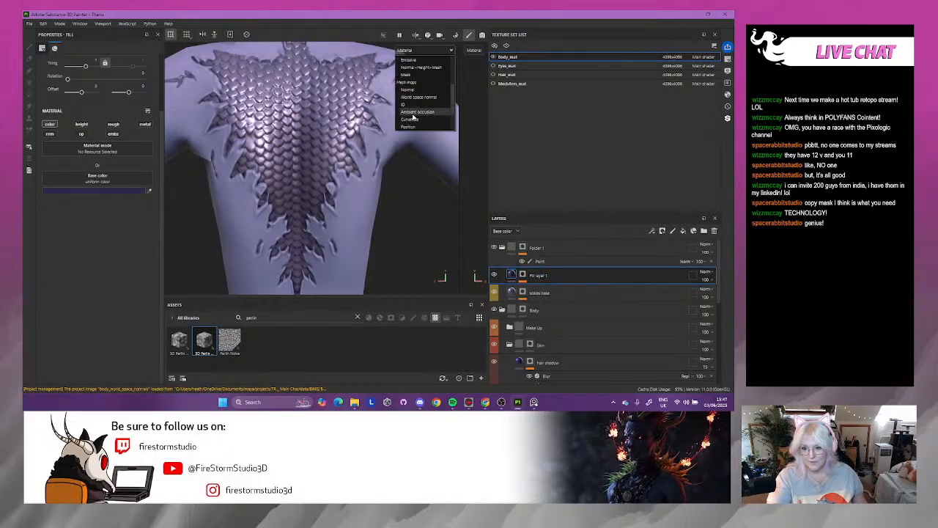
{"action": "left_click", "coordinate": [413, 118]}
{"action": "left_click_drag", "start_coordinate": [318, 138], "coordinate": [323, 139], "text": "alt"}
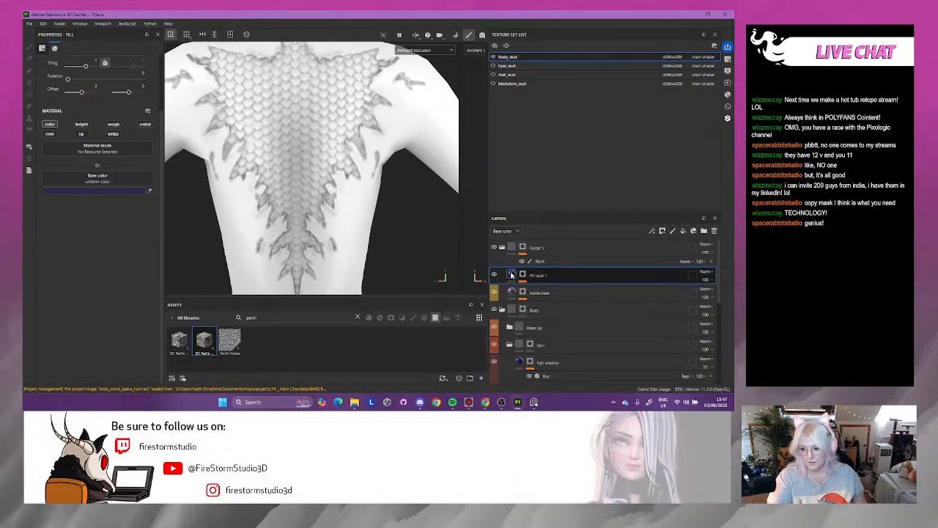
- Set the Ambient Occlusion generator's global contrast to 0.36 and global balance to 0.35, and restore the Material display in the viewport
{"action": "left_click", "coordinate": [523, 276]}
{"action": "left_click", "coordinate": [545, 292]}
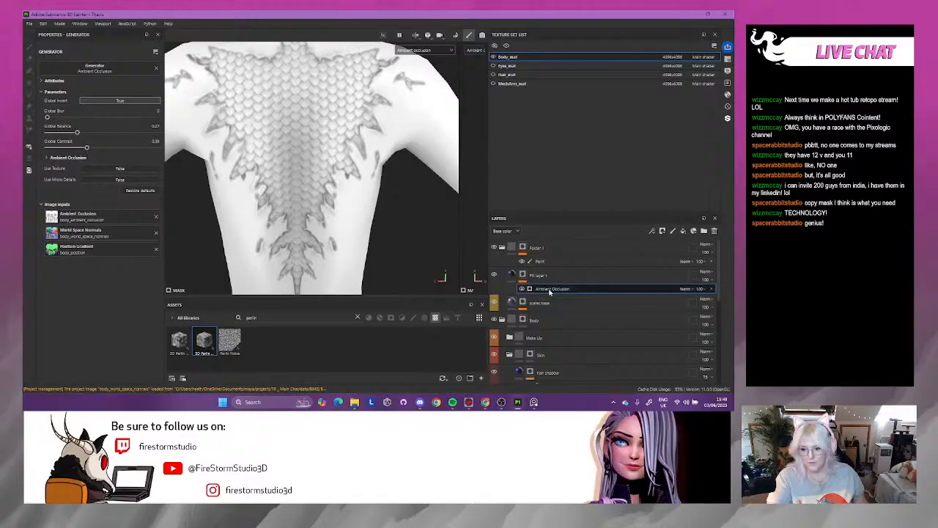
{"action": "left_click", "coordinate": [513, 275]}
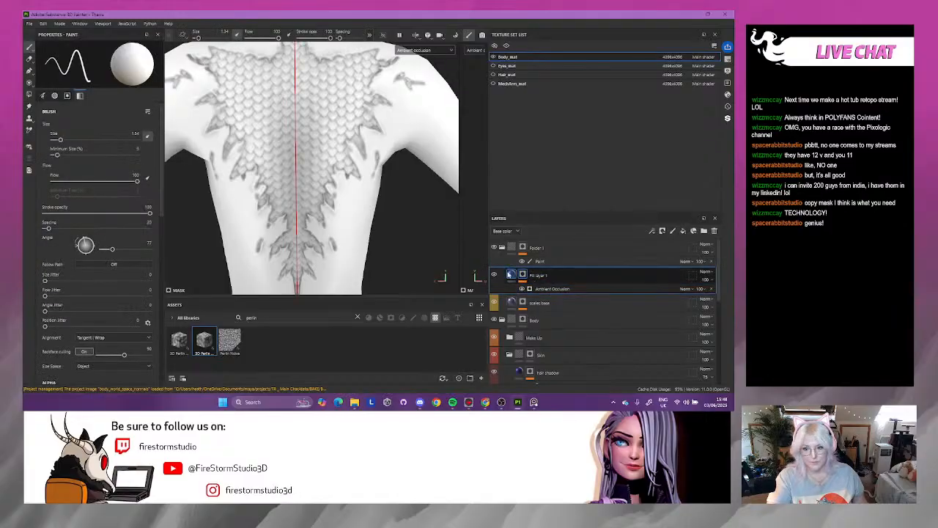
{"action": "left_click", "coordinate": [515, 275]}
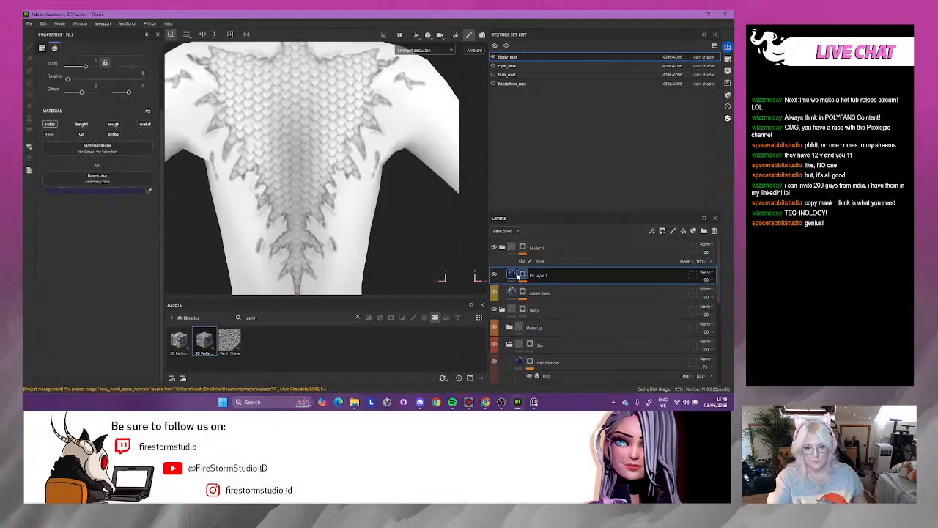
{"action": "left_click", "coordinate": [523, 275]}
{"action": "left_click", "coordinate": [512, 288]}
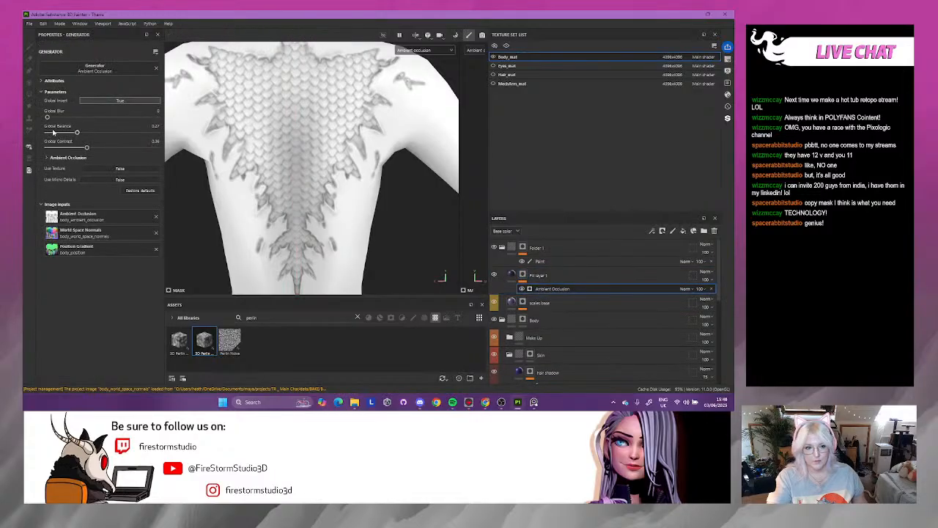
{"action": "left_click", "coordinate": [426, 51]}
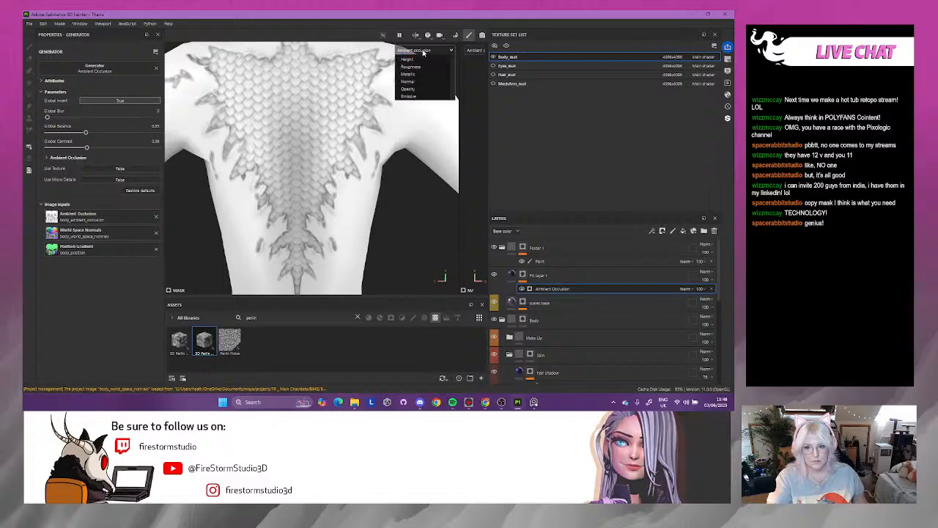
{"action": "left_click", "coordinate": [423, 66]}
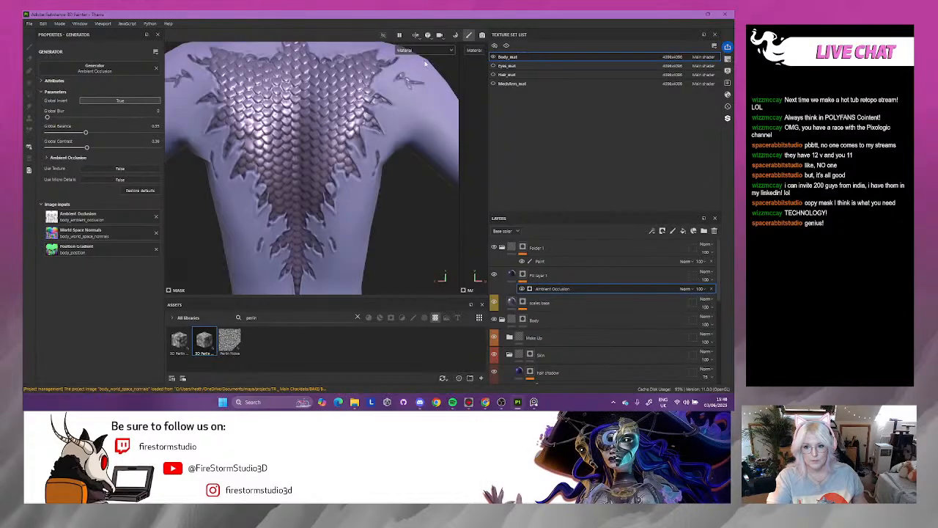
- Set the Ambient Occlusion generator's global balance to 0.26 and its global contrast to 0.3
{"action": "scroll", "coordinate": [167, 140], "scroll_direction": "up", "scroll_amount": 1}
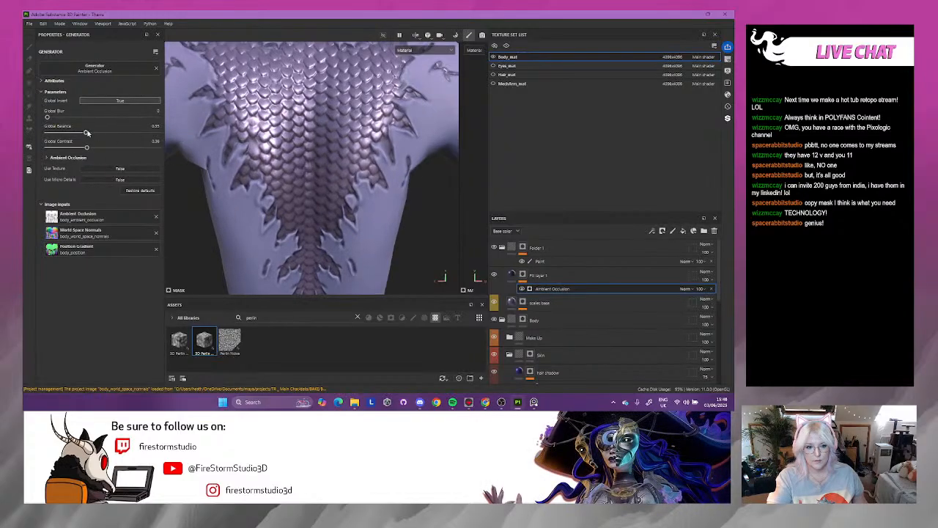
{"action": "left_click_drag", "start_coordinate": [98, 132], "coordinate": [108, 133]}
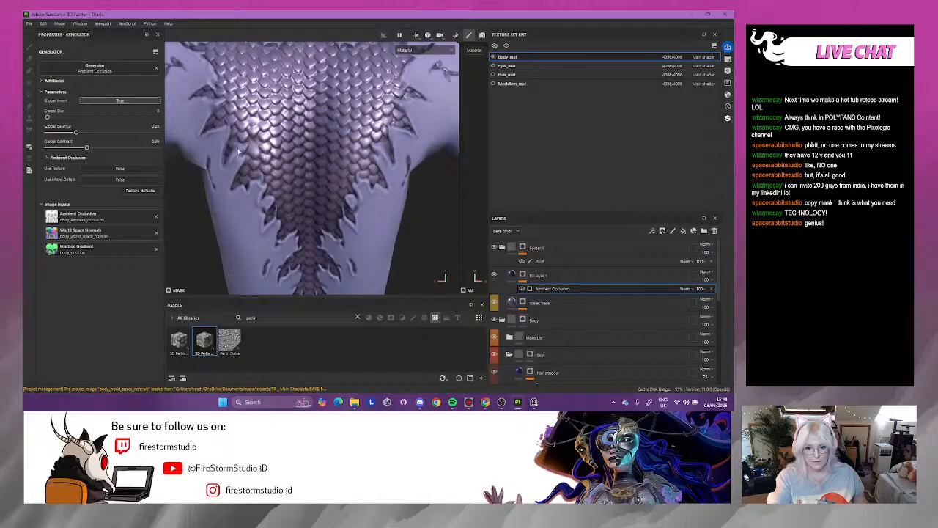
{"action": "middle_click_drag", "start_coordinate": [236, 152], "coordinate": [241, 226], "text": "alt"}
{"action": "mouse_move", "coordinate": [241, 226]}
{"action": "left_mouse_down", "text": "alt"}
{"action": "mouse_move", "coordinate": [198, 223]}
{"action": "mouse_move", "coordinate": [238, 209]}
{"action": "mouse_move", "coordinate": [236, 224]}
{"action": "left_mouse_up", "text": "alt"}
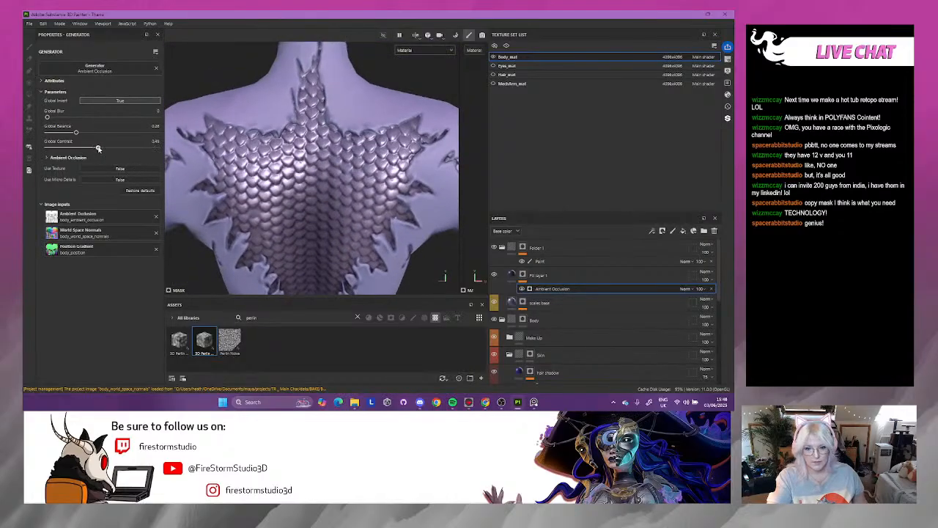
{"action": "left_click_drag", "start_coordinate": [96, 148], "coordinate": [80, 148]}
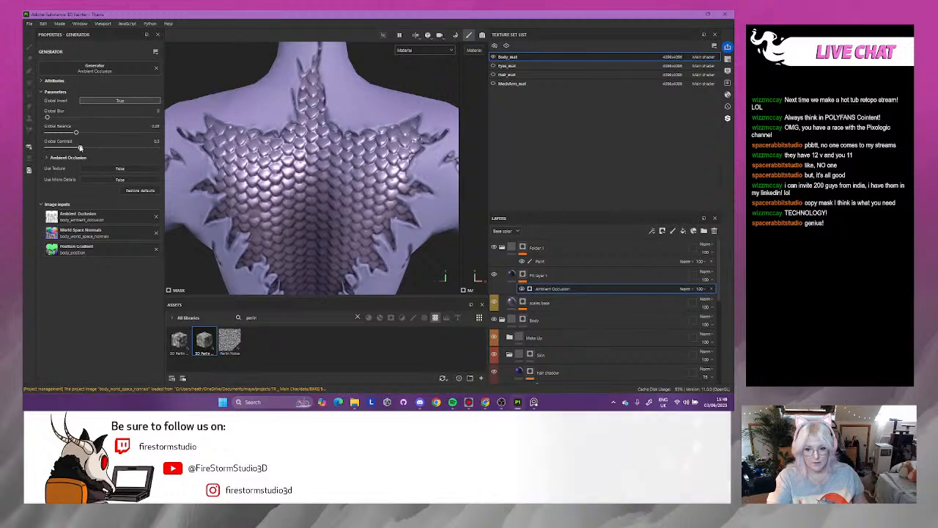
- Set the Ambient Occlusion generator's global contrast to 0.18, judging the shading on the thigh scales, with global blur at 0
{"action": "scroll", "coordinate": [361, 200], "scroll_direction": "down", "scroll_amount": 3}
{"action": "middle_click_drag", "start_coordinate": [356, 206], "coordinate": [318, 173], "text": "alt"}
{"action": "left_click_drag", "start_coordinate": [318, 173], "coordinate": [255, 170], "text": "alt"}
{"action": "scroll", "coordinate": [286, 168], "scroll_direction": "up", "scroll_amount": 1}
{"action": "middle_click_drag", "start_coordinate": [286, 168], "coordinate": [339, 199], "text": "alt"}
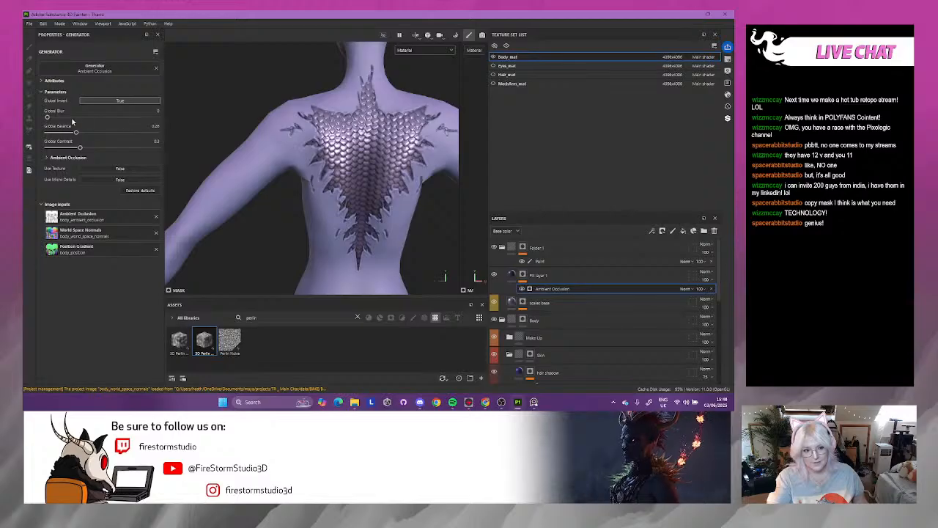
{"action": "left_click_drag", "start_coordinate": [48, 117], "coordinate": [46, 120]}
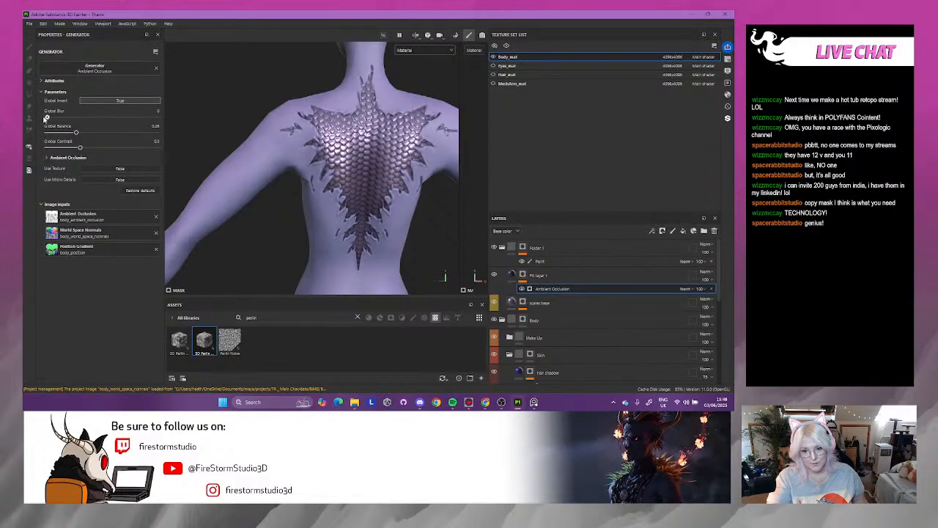
{"action": "mouse_move", "coordinate": [278, 153]}
{"action": "left_mouse_down", "text": "alt"}
{"action": "mouse_move", "coordinate": [298, 167]}
{"action": "mouse_move", "coordinate": [289, 146]}
{"action": "left_mouse_up", "text": "alt"}
{"action": "scroll", "coordinate": [352, 172], "scroll_direction": "up", "scroll_amount": 6}
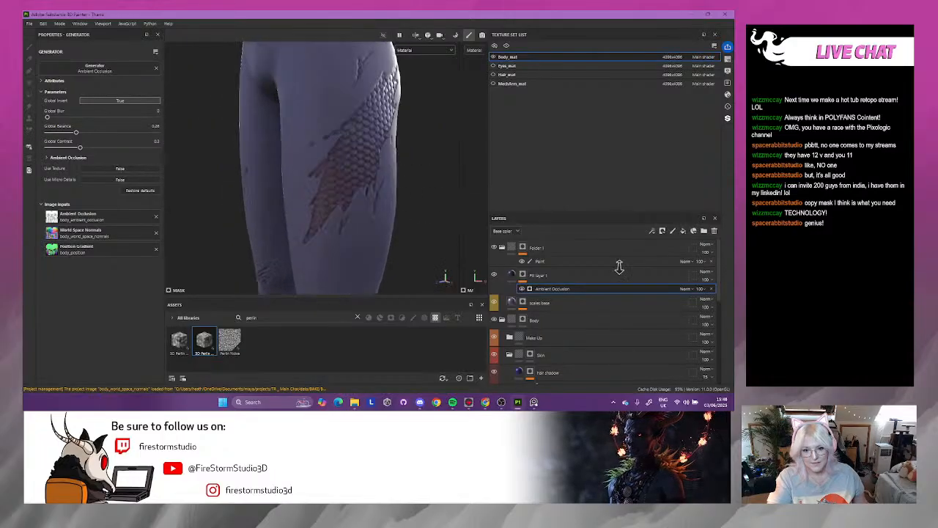
{"action": "left_click_drag", "start_coordinate": [418, 190], "coordinate": [214, 217], "text": "alt"}
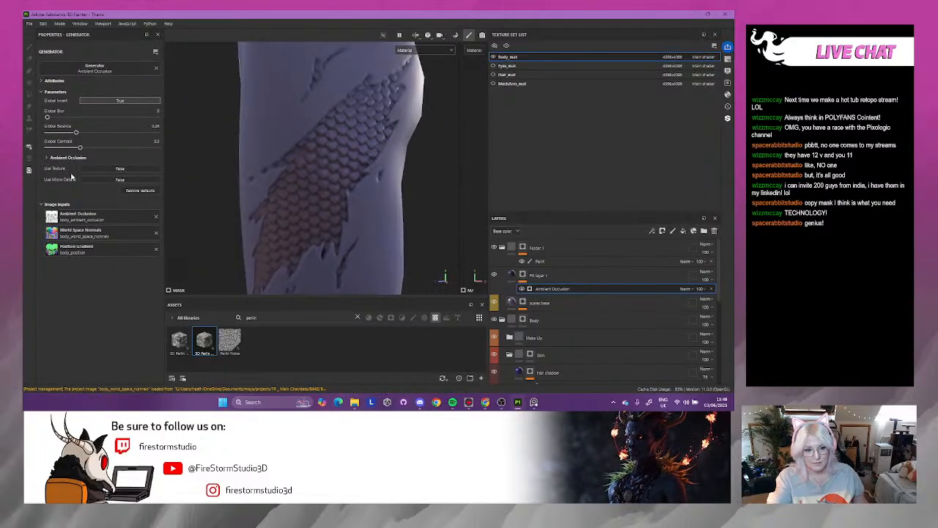
{"action": "left_click_drag", "start_coordinate": [82, 148], "coordinate": [106, 146]}
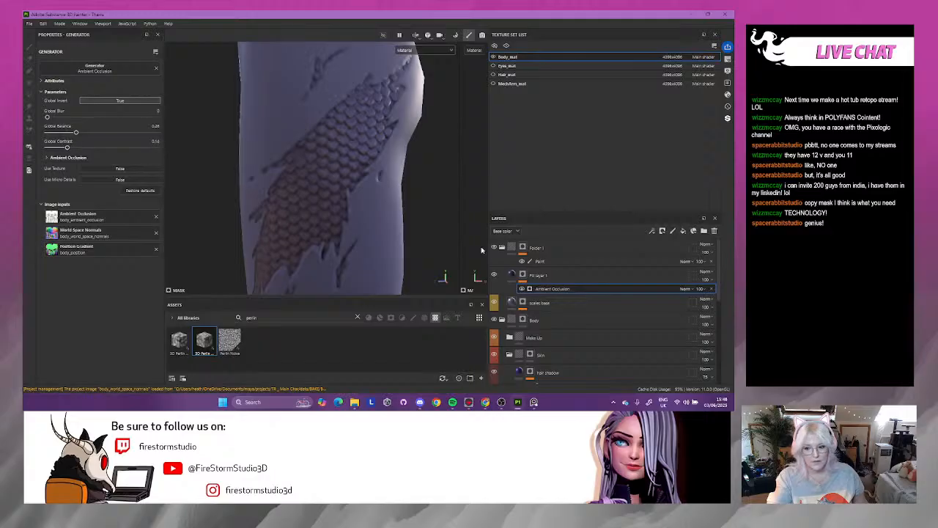
- Add a new fill layer above the ambient-occlusion fill and give it a black mask
{"action": "left_click", "coordinate": [555, 275]}
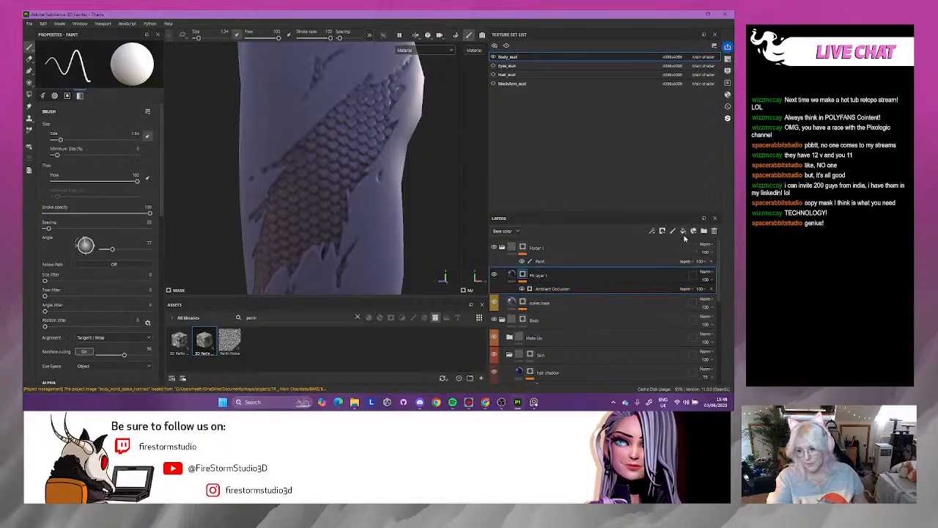
{"action": "left_click", "coordinate": [512, 274]}
{"action": "right_click", "coordinate": [528, 275]}
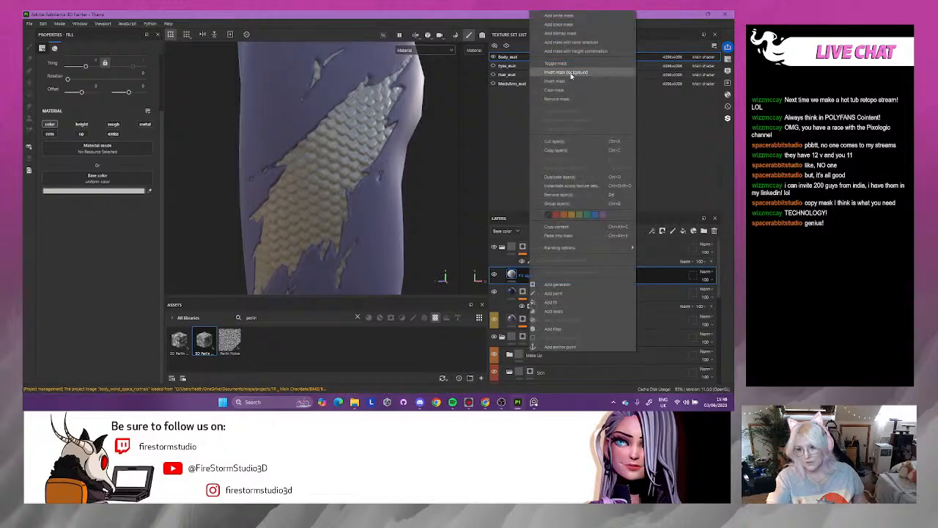
{"action": "left_click", "coordinate": [551, 34]}
- Add a Curvature generator to the new fill layer's mask
{"action": "right_click", "coordinate": [528, 276]}
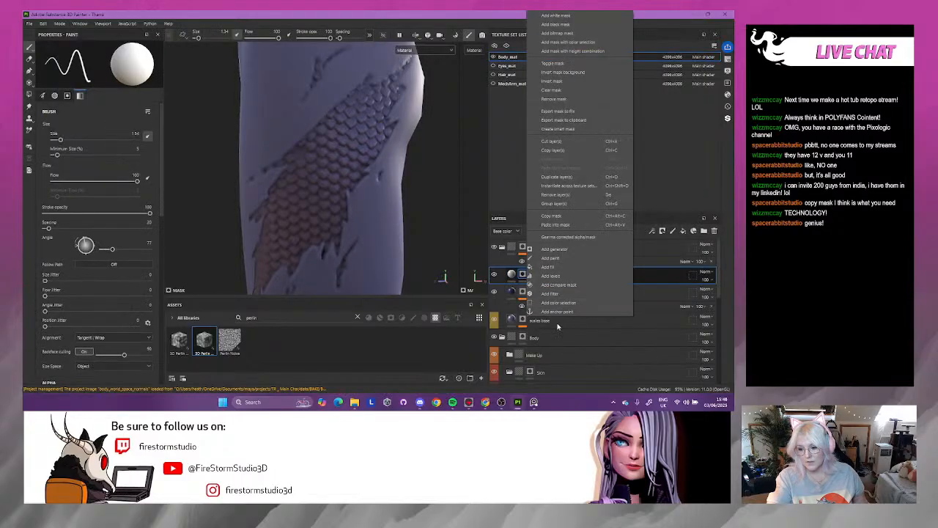
{"action": "left_click", "coordinate": [555, 249]}
{"action": "left_click", "coordinate": [128, 73]}
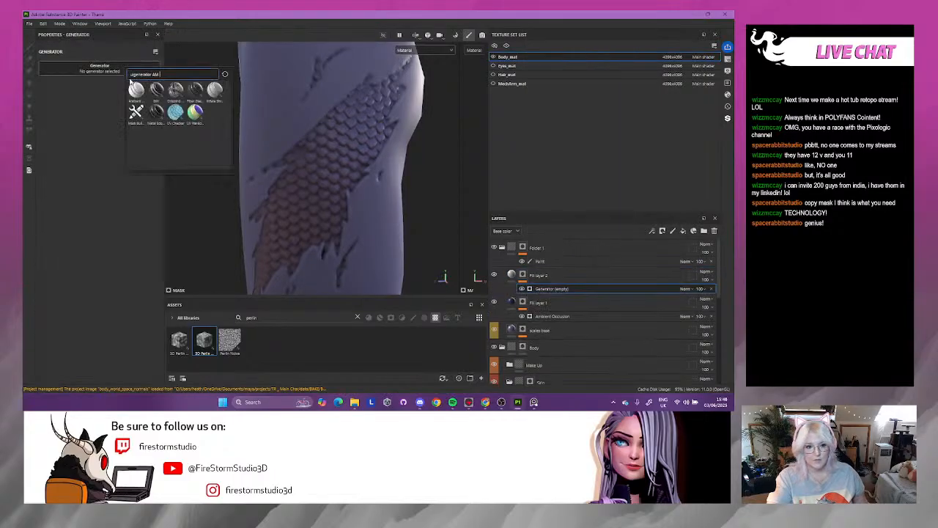
{"action": "left_click_drag", "start_coordinate": [160, 76], "coordinate": [153, 77]}
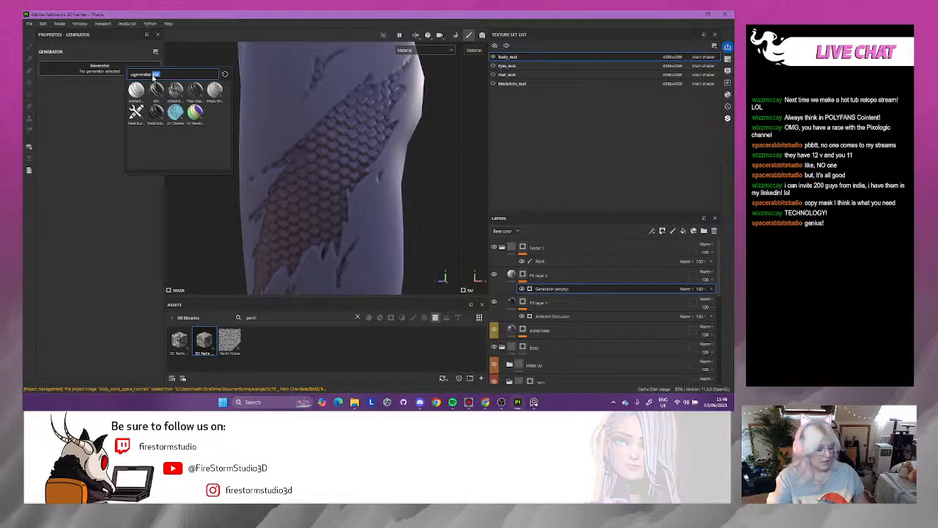
{"action": "type", "text": "cu"}
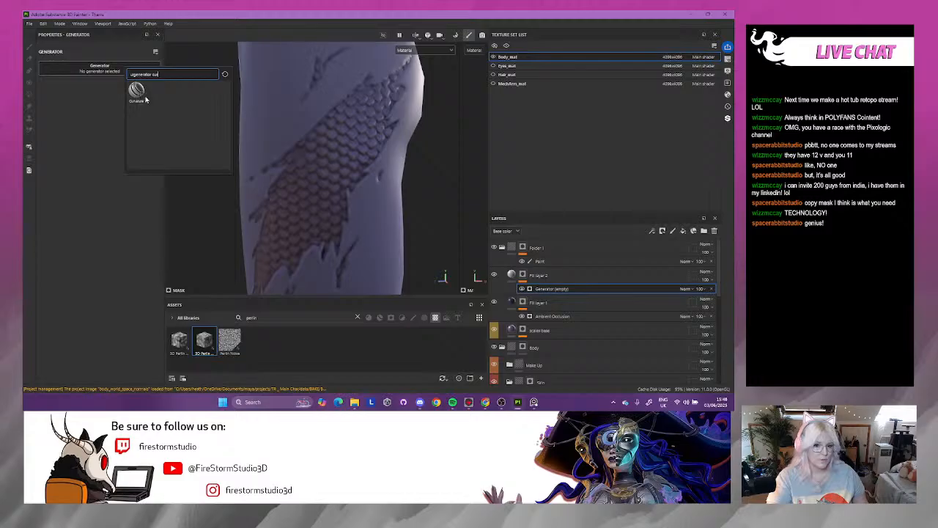
{"action": "key", "text": "Return"}
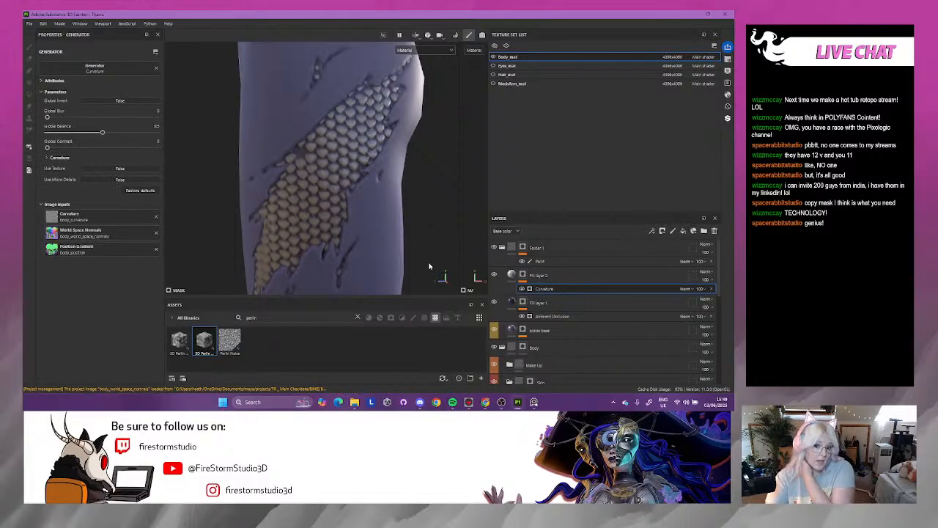
- Invert the Curvature generator and set global blur to 0.16, global balance to about 0.74 and global contrast to 0.65
{"action": "left_click", "coordinate": [121, 101]}
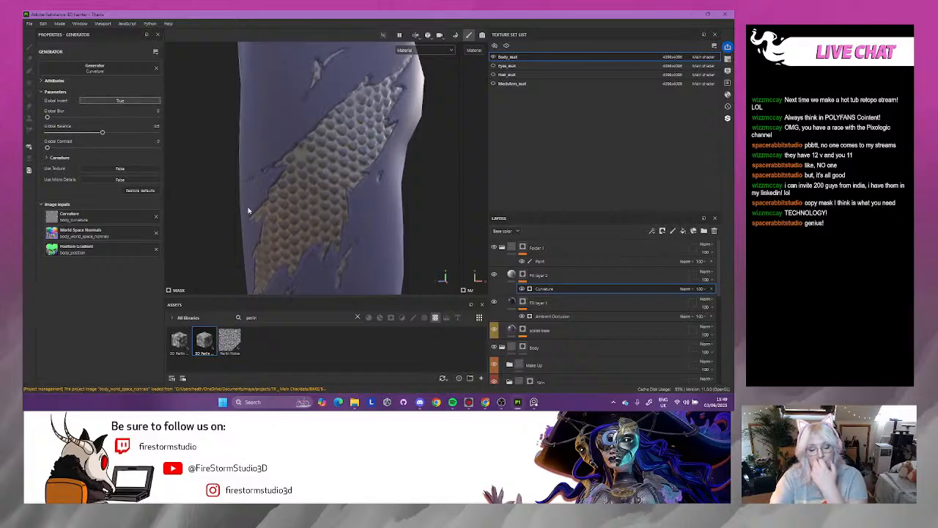
{"action": "left_click_drag", "start_coordinate": [96, 134], "coordinate": [129, 134]}
{"action": "left_click_drag", "start_coordinate": [57, 120], "coordinate": [50, 118]}
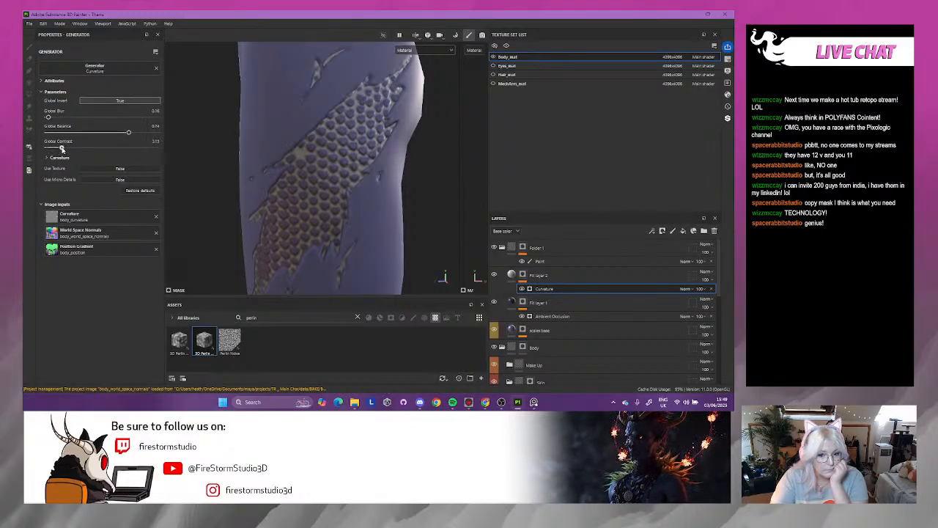
{"action": "left_click_drag", "start_coordinate": [74, 149], "coordinate": [84, 149]}
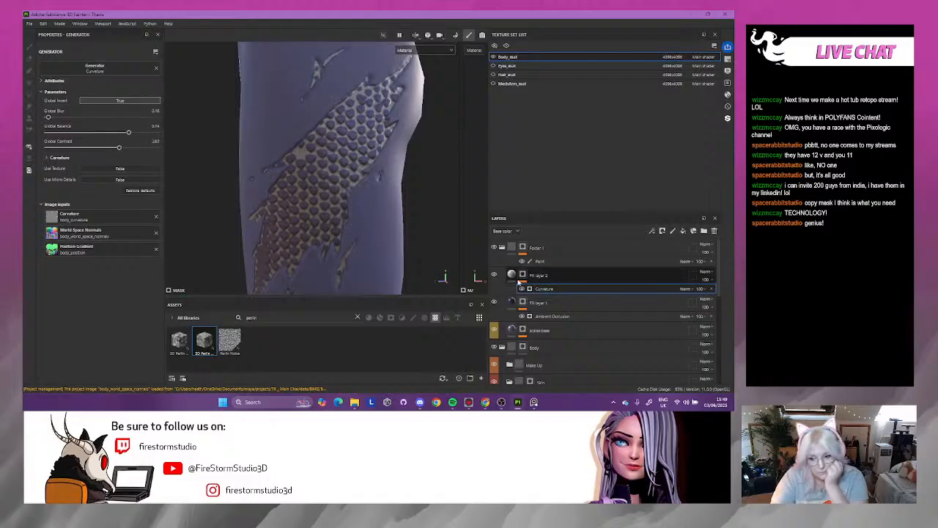
- Sample a dark purple from the model for the curvature fill's base color and lighten it to a muted grey-purple
{"action": "left_click", "coordinate": [511, 275]}
{"action": "left_click", "coordinate": [104, 192]}
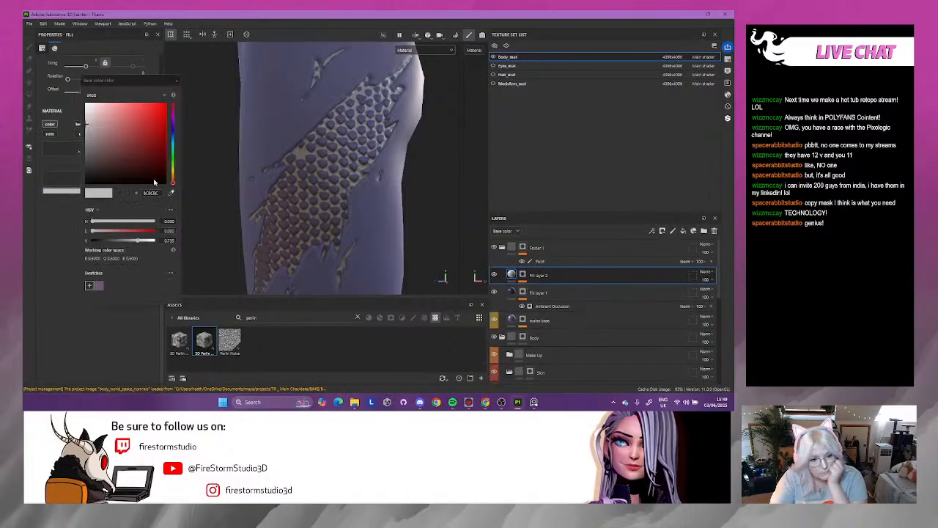
{"action": "left_click", "coordinate": [170, 191]}
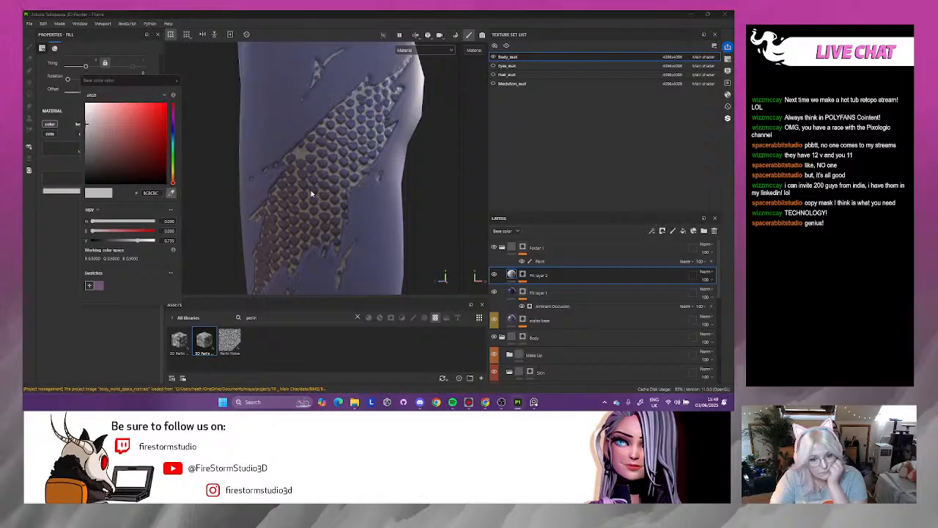
{"action": "left_click", "coordinate": [361, 213]}
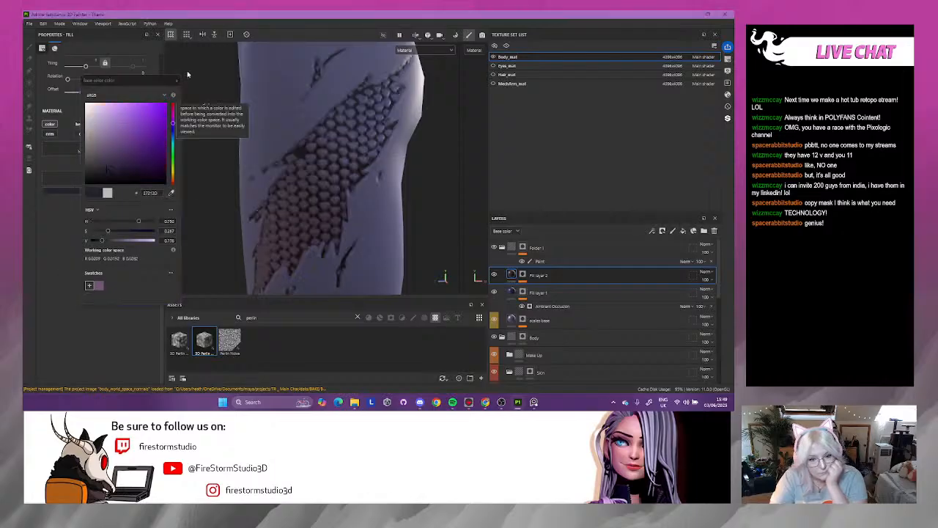
{"action": "left_click", "coordinate": [105, 152]}
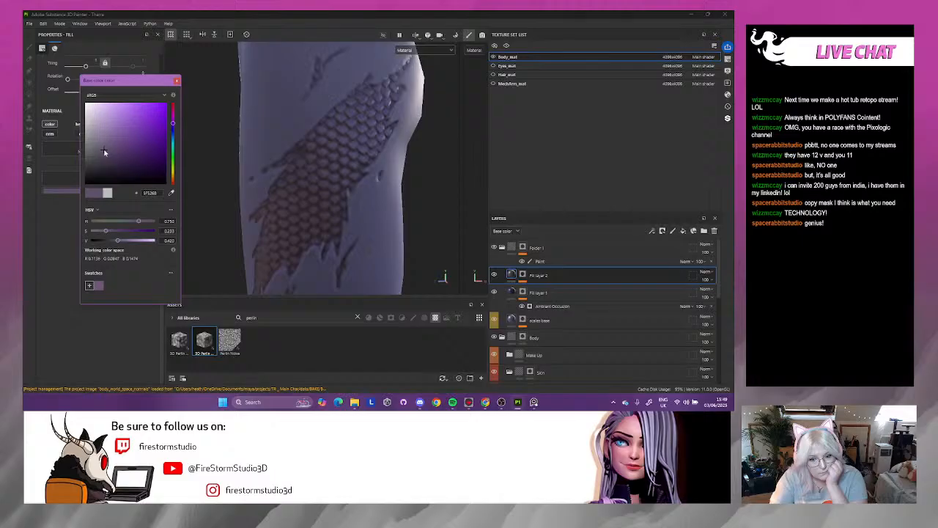
{"action": "left_click", "coordinate": [177, 80]}
- Add a Blur filter above the Curvature generator in the fill layer's mask
{"action": "left_click", "coordinate": [523, 276]}
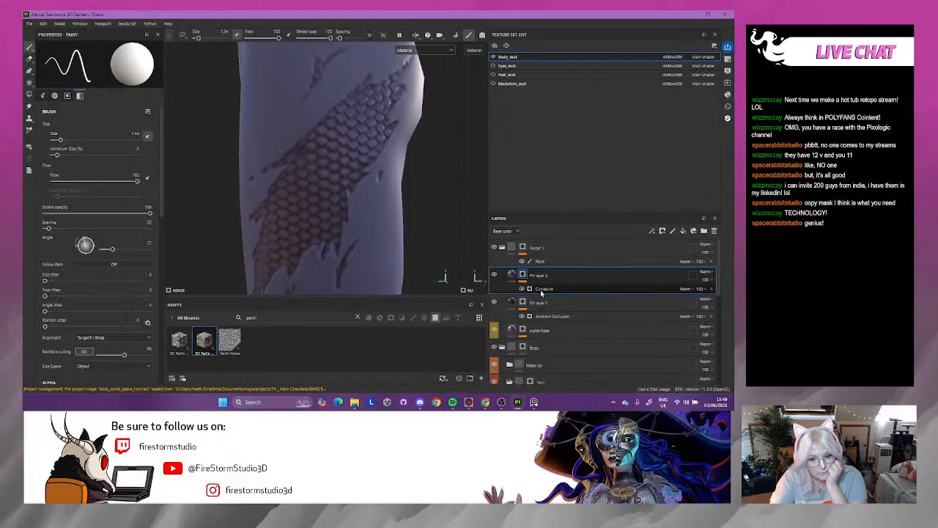
{"action": "right_click", "coordinate": [542, 290]}
{"action": "left_click", "coordinate": [564, 267]}
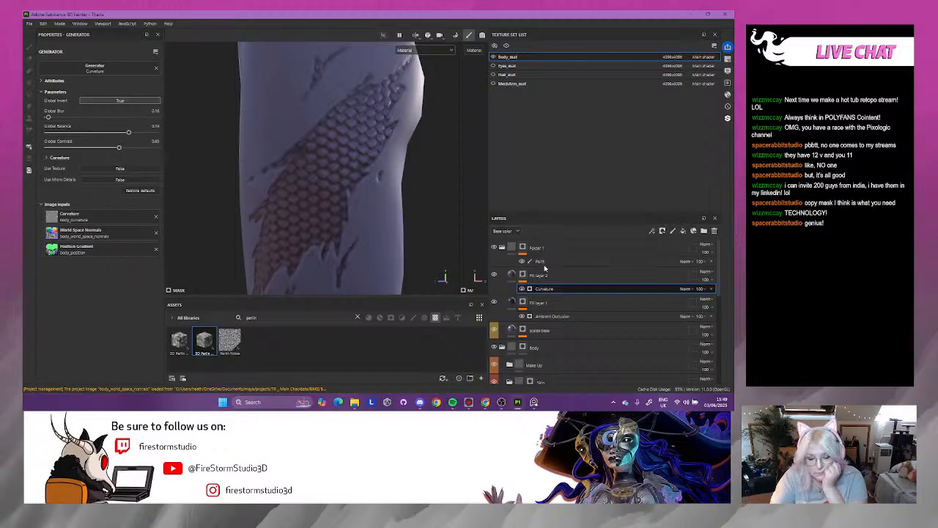
{"action": "left_click", "coordinate": [99, 68]}
{"action": "left_click", "coordinate": [132, 124]}
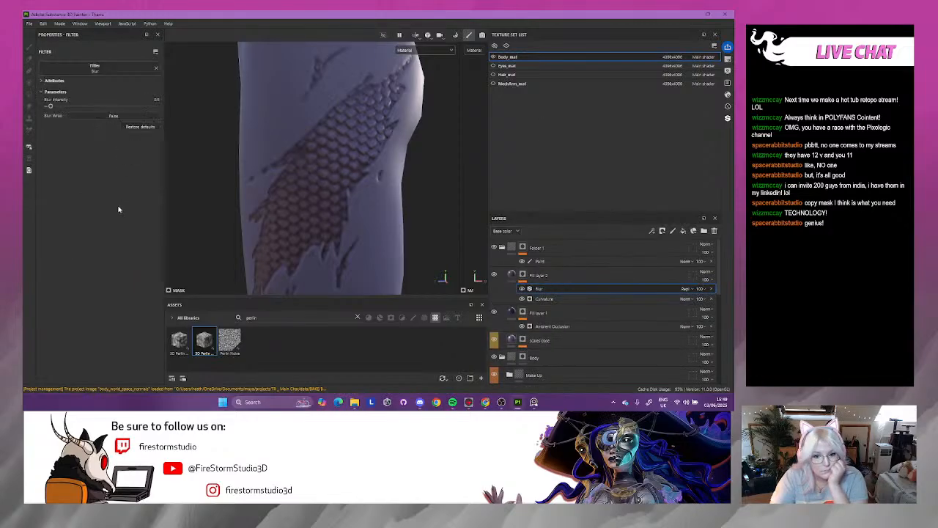
- Examine the blurred curvature shading on the leg scales up close, from a distance and from several angles
{"action": "scroll", "coordinate": [321, 172], "scroll_direction": "down", "scroll_amount": 6}
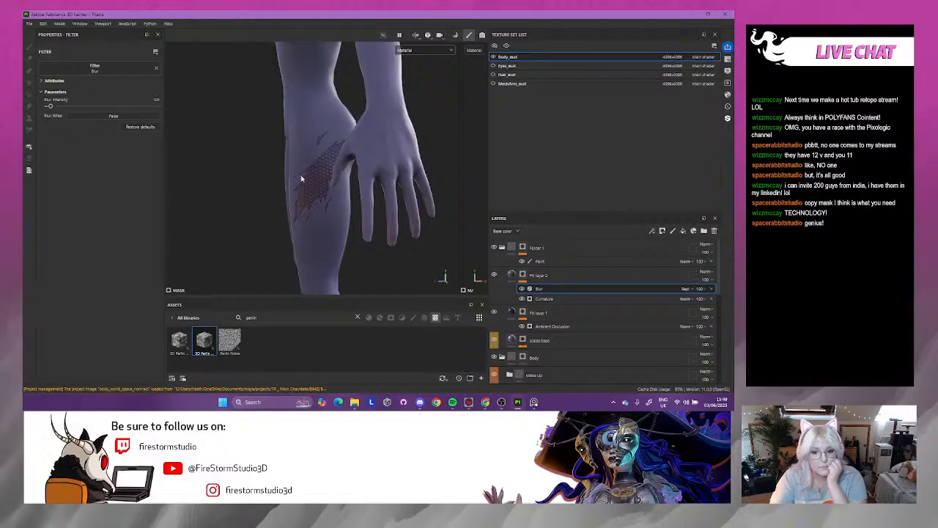
{"action": "scroll", "coordinate": [288, 195], "scroll_direction": "up", "scroll_amount": 7}
{"action": "left_click_drag", "start_coordinate": [287, 197], "coordinate": [320, 206], "text": "alt"}
{"action": "scroll", "coordinate": [321, 204], "scroll_direction": "up", "scroll_amount": 3}
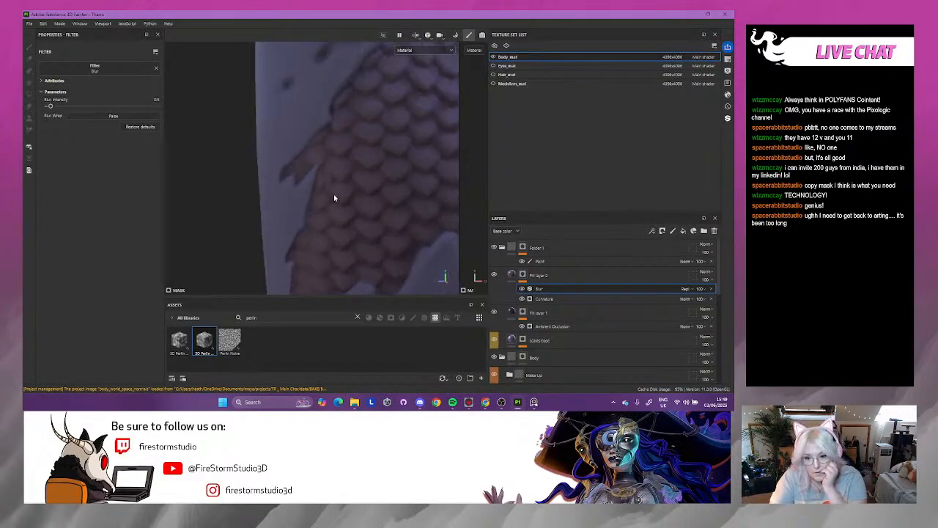
{"action": "scroll", "coordinate": [337, 189], "scroll_direction": "down", "scroll_amount": 2}
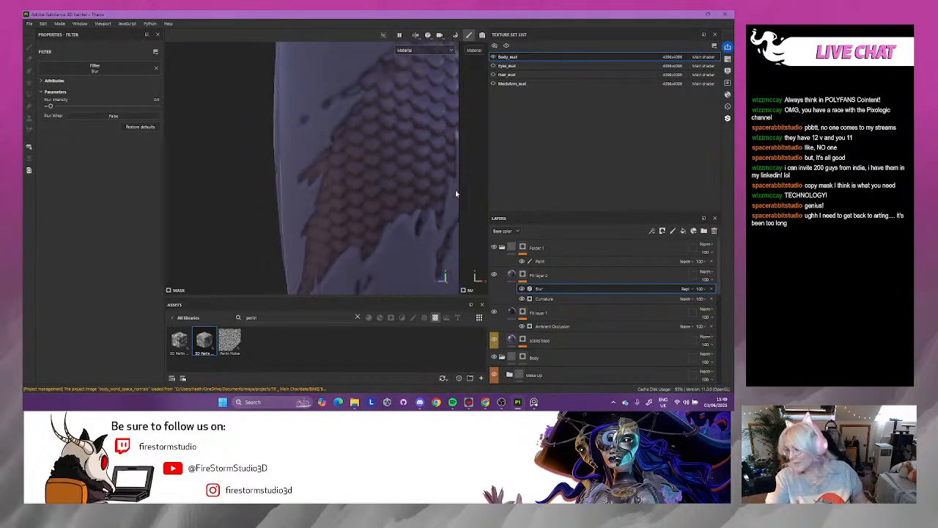
{"action": "scroll", "coordinate": [406, 143], "scroll_direction": "down", "scroll_amount": 8}
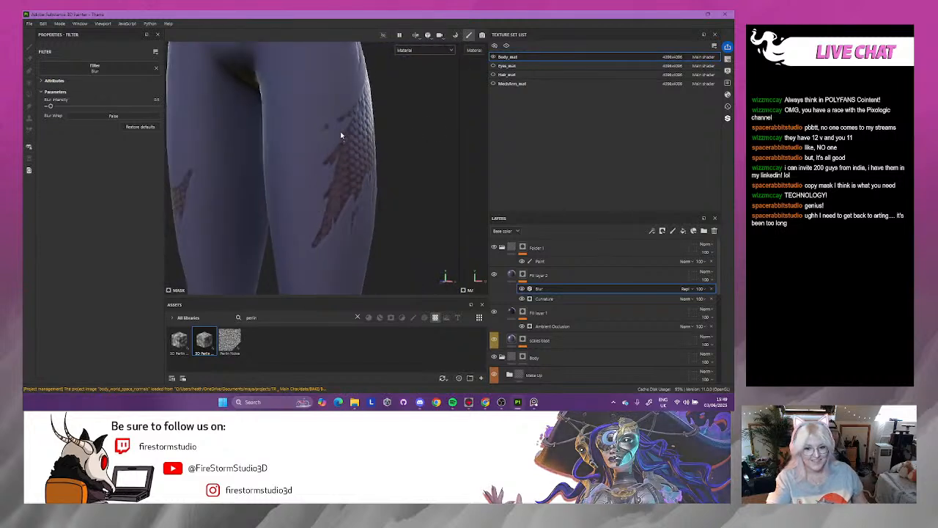
{"action": "left_click_drag", "start_coordinate": [330, 106], "coordinate": [298, 132], "text": "alt"}
{"action": "right_click_drag", "start_coordinate": [298, 132], "coordinate": [300, 139], "text": "shift"}
{"action": "left_click_drag", "start_coordinate": [286, 138], "coordinate": [374, 139], "text": "alt"}
{"action": "right_click_drag", "start_coordinate": [374, 139], "coordinate": [350, 210], "text": "alt"}
{"action": "middle_click_drag", "start_coordinate": [231, 177], "coordinate": [275, 131], "text": "alt"}
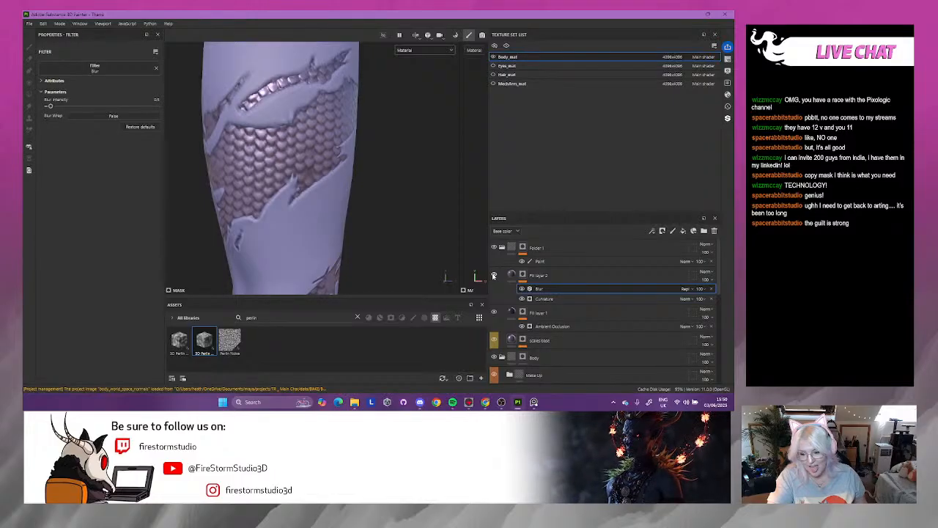
- Duplicate the curvature-masked fill layer and turn off Global Invert in the copy's Curvature generator
{"action": "left_click", "coordinate": [578, 278]}
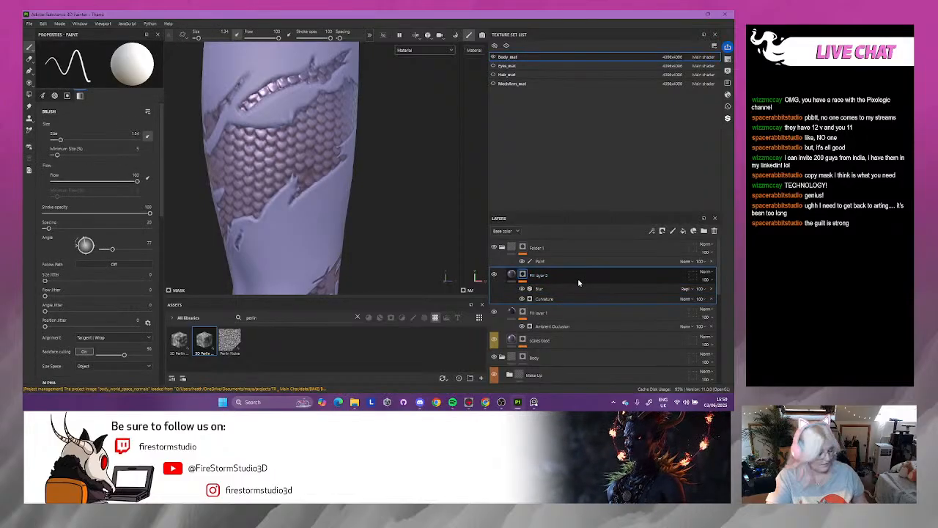
{"action": "key", "text": "ctrl+d"}
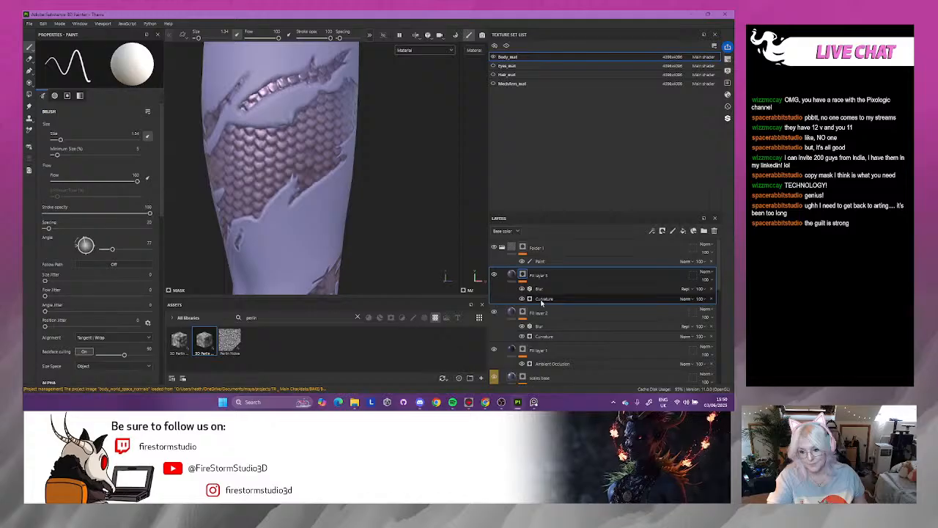
{"action": "left_click", "coordinate": [543, 299]}
{"action": "left_click_drag", "start_coordinate": [223, 156], "coordinate": [285, 210], "text": "alt"}
- Set the duplicated fill layer's base color to a light lilac after trying a dark saturated purple, checking it on the leg scales
{"action": "left_click", "coordinate": [503, 275]}
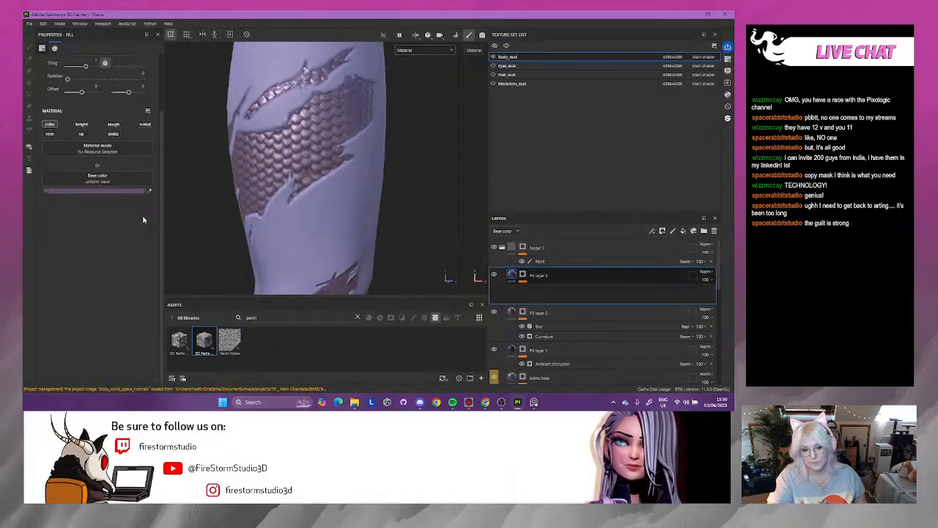
{"action": "left_click", "coordinate": [88, 192]}
{"action": "left_click", "coordinate": [147, 157]}
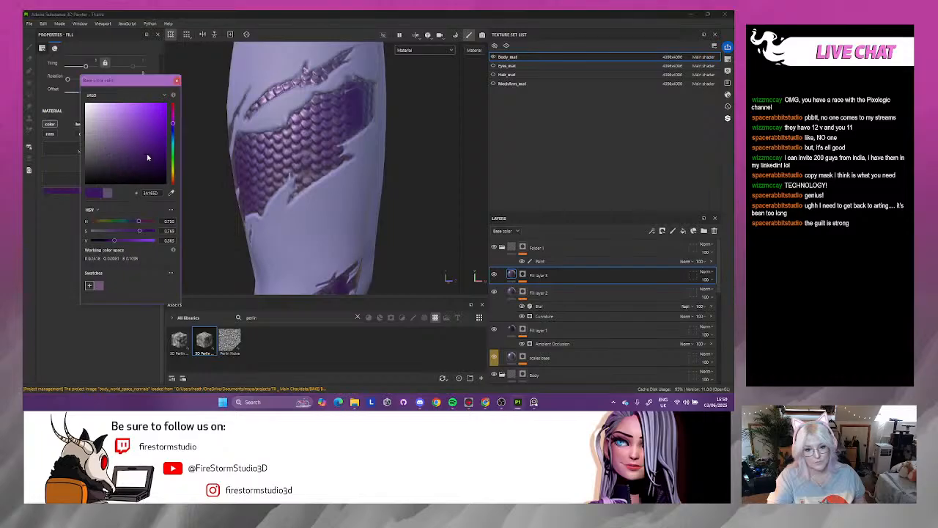
{"action": "left_click_drag", "start_coordinate": [216, 162], "coordinate": [282, 161], "text": "alt"}
{"action": "left_click", "coordinate": [107, 108]}
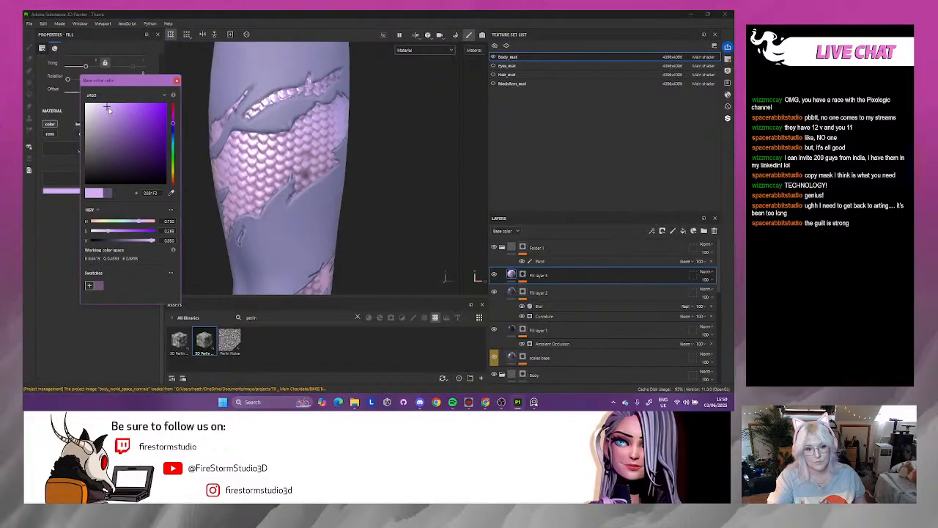
{"action": "left_click", "coordinate": [177, 80]}
{"action": "left_click_drag", "start_coordinate": [264, 139], "coordinate": [203, 171], "text": "alt"}
{"action": "middle_click_drag", "start_coordinate": [288, 172], "coordinate": [278, 197], "text": "alt"}
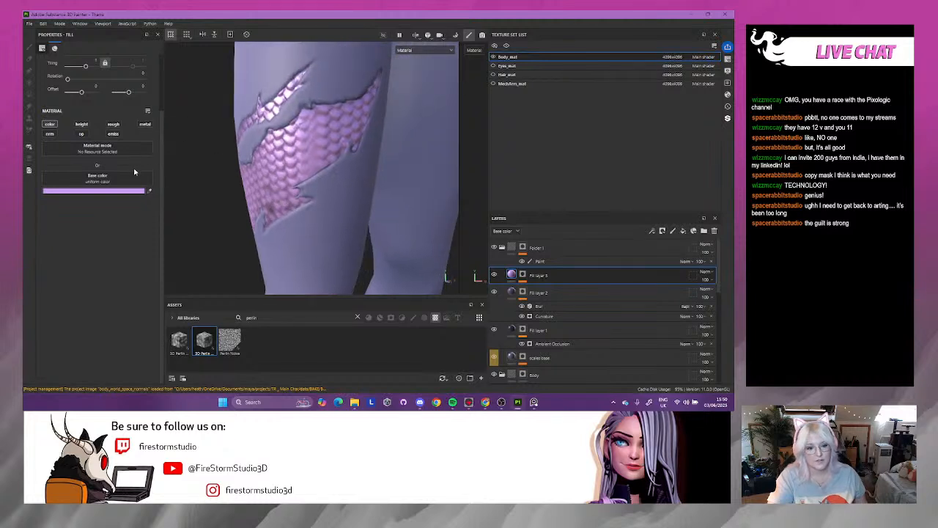
- Set the lilac layer's Curvature generator to a global balance of 0.24 and a global contrast of about 0.36
{"action": "left_click", "coordinate": [523, 275]}
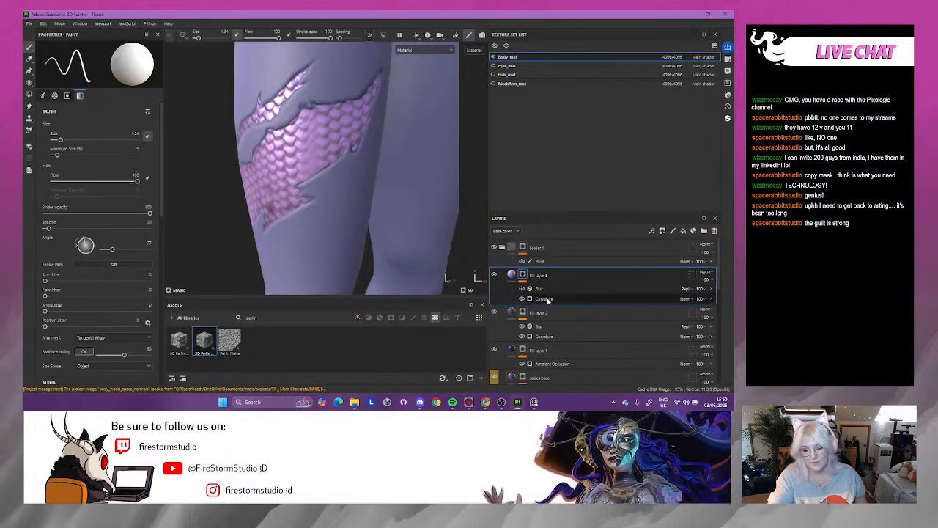
{"action": "left_click", "coordinate": [544, 299]}
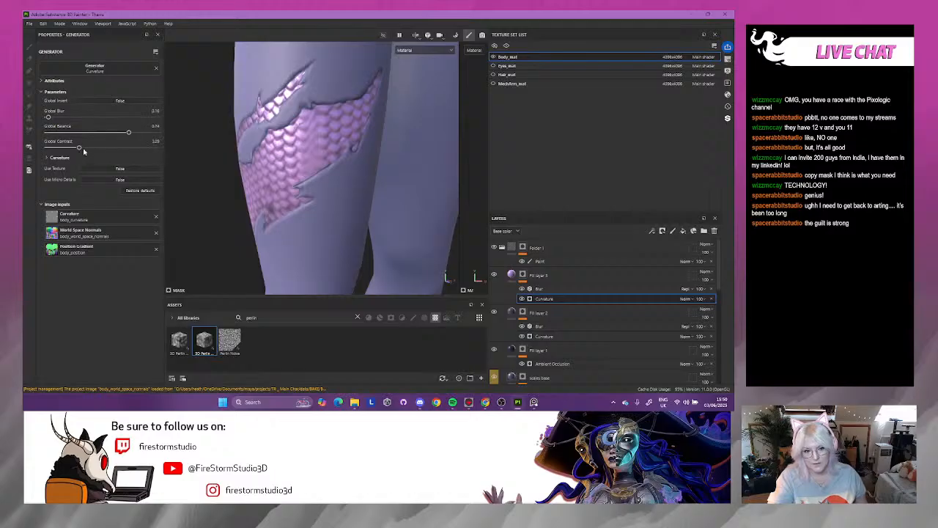
{"action": "left_click_drag", "start_coordinate": [56, 133], "coordinate": [50, 133]}
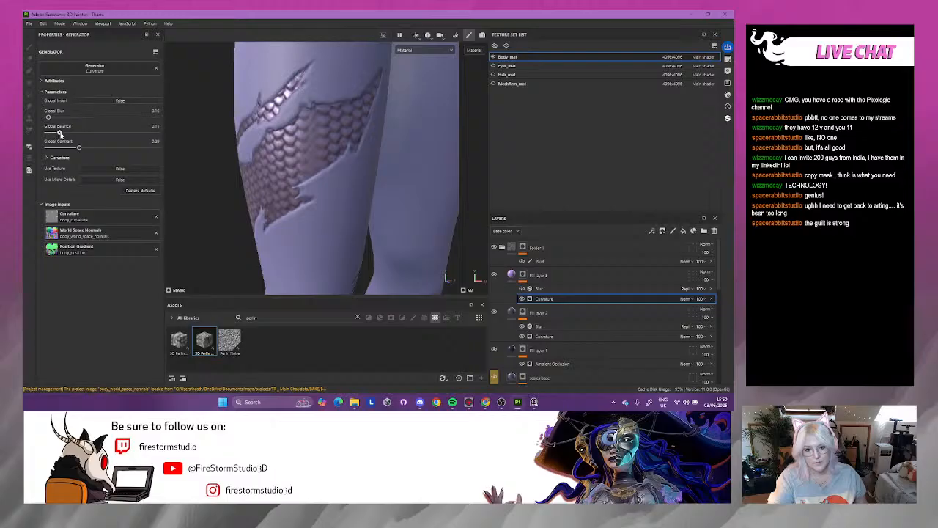
{"action": "left_click_drag", "start_coordinate": [287, 153], "coordinate": [396, 162], "text": "alt"}
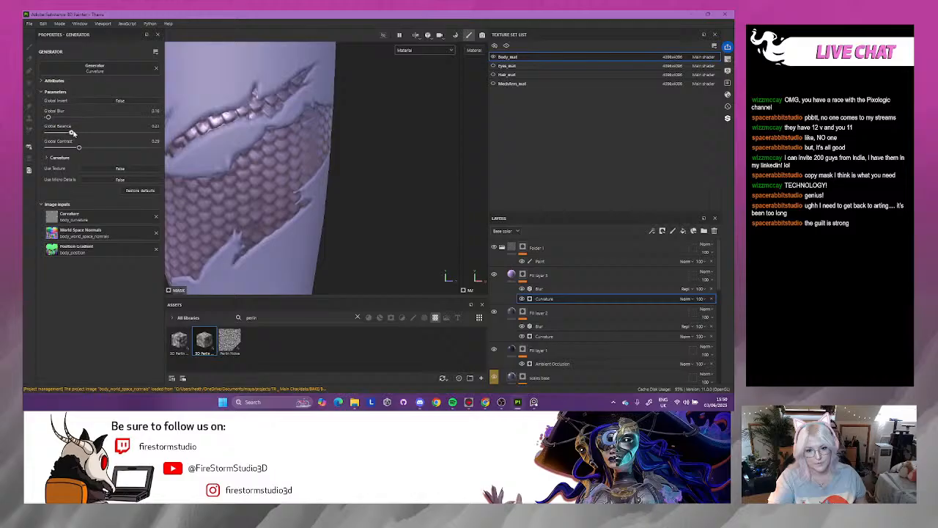
{"action": "left_click_drag", "start_coordinate": [77, 132], "coordinate": [85, 149]}
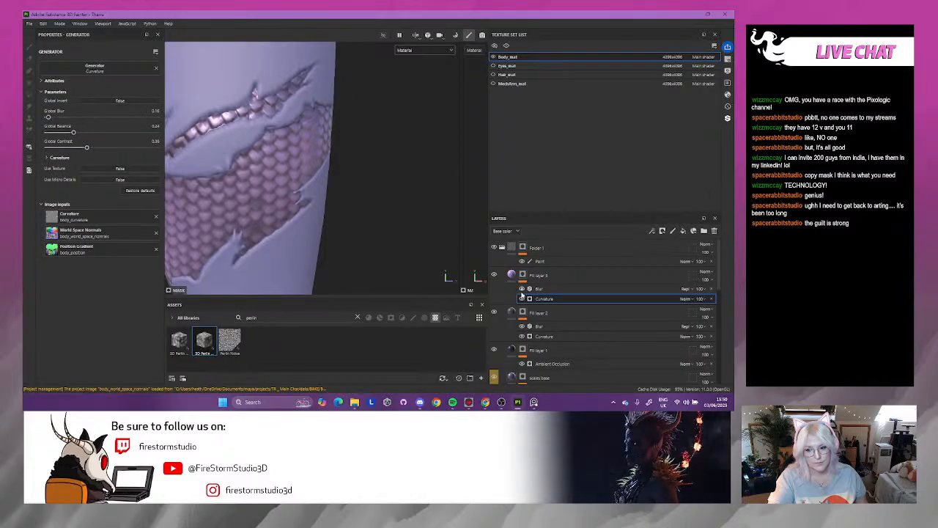
- Enable the metallic channel on the lilac fill layer, set it to about 0.77, and check the leg scales up close
{"action": "left_click", "coordinate": [512, 275]}
{"action": "left_click", "coordinate": [144, 124]}
{"action": "left_click", "coordinate": [101, 225]}
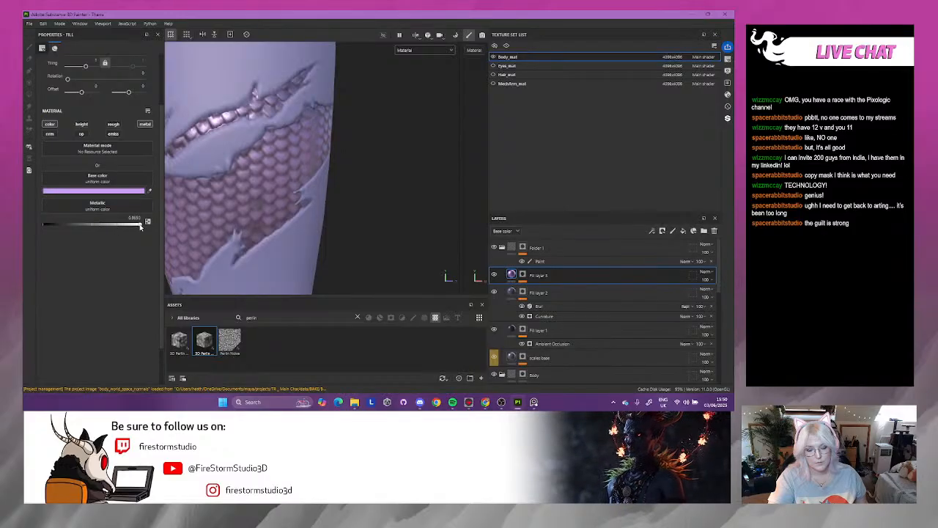
{"action": "left_click_drag", "start_coordinate": [260, 207], "coordinate": [229, 192], "text": "alt"}
{"action": "right_click_drag", "start_coordinate": [229, 192], "coordinate": [279, 173], "text": "alt"}
- Enable the lilac layer's roughness channel, set it to 0, and check the shine on the leg scales from several distances
{"action": "left_click", "coordinate": [113, 124]}
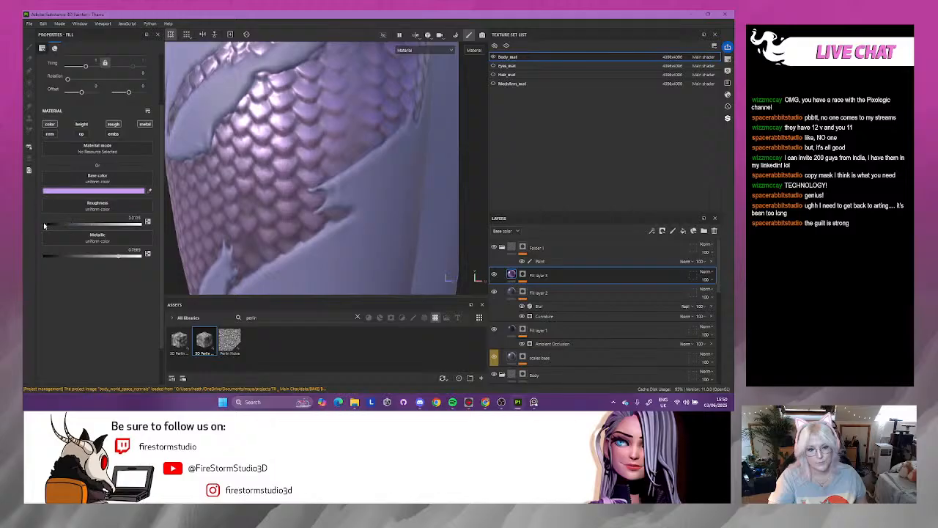
{"action": "right_click_drag", "start_coordinate": [286, 191], "coordinate": [283, 193], "text": "alt"}
{"action": "scroll", "coordinate": [283, 193], "scroll_direction": "down", "scroll_amount": 12}
{"action": "mouse_move", "coordinate": [201, 204]}
{"action": "left_mouse_down", "text": "alt"}
{"action": "mouse_move", "coordinate": [255, 204]}
{"action": "mouse_move", "coordinate": [198, 207]}
{"action": "left_mouse_up", "text": "alt"}
{"action": "left_click_drag", "start_coordinate": [293, 166], "coordinate": [264, 176], "text": "alt"}
{"action": "right_click_drag", "start_coordinate": [293, 187], "coordinate": [389, 228], "text": "alt"}
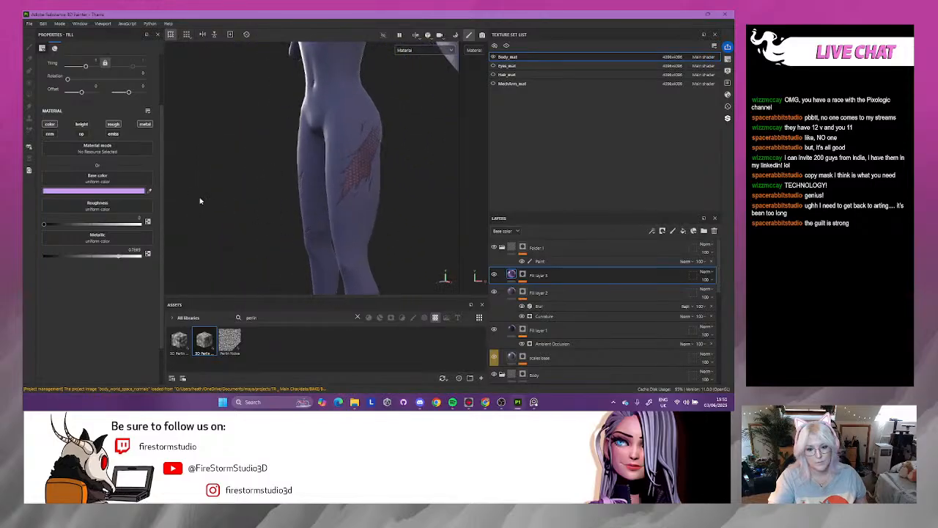
- Darken and slightly desaturate the lilac layer's base color to a brightness of about 0.78, checking it on the thigh scales
{"action": "left_click", "coordinate": [121, 192]}
{"action": "left_click_drag", "start_coordinate": [147, 241], "coordinate": [143, 243]}
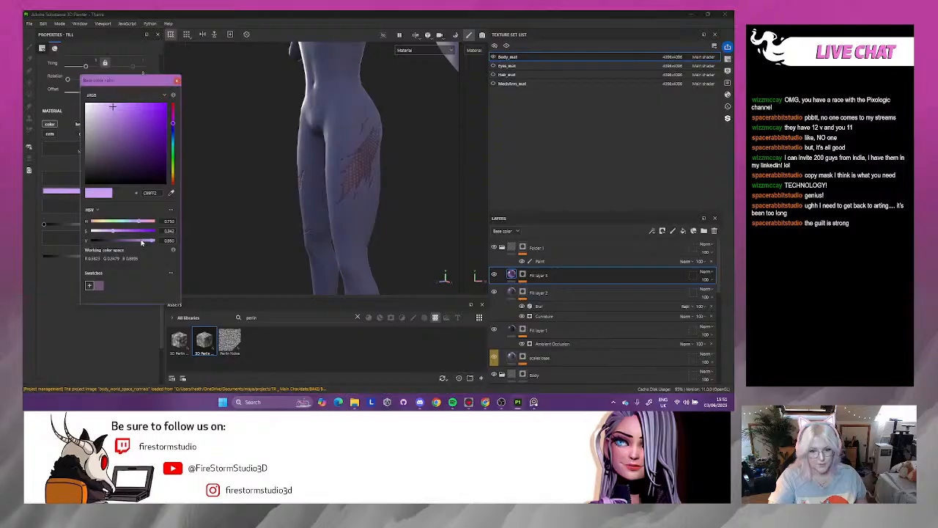
{"action": "scroll", "coordinate": [349, 157], "scroll_direction": "up", "scroll_amount": 5}
{"action": "scroll", "coordinate": [254, 189], "scroll_direction": "up", "scroll_amount": 3}
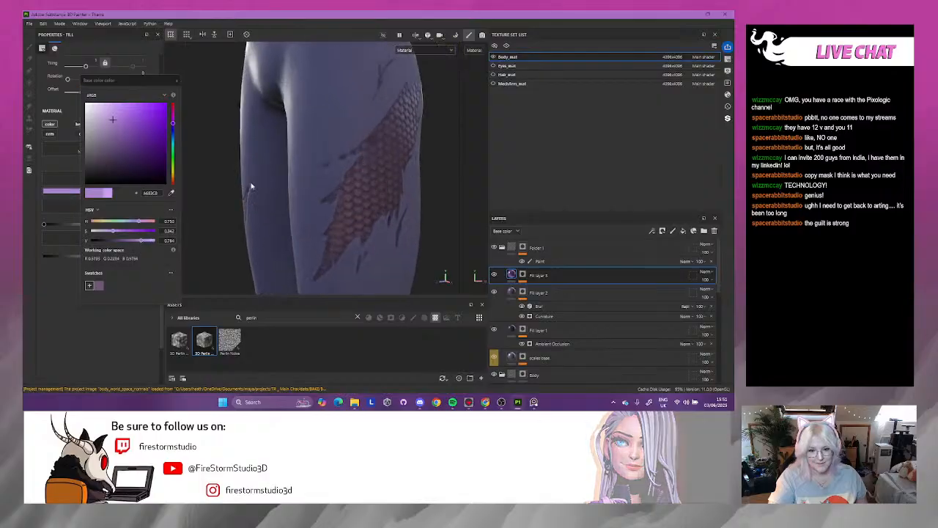
{"action": "left_click", "coordinate": [108, 118]}
{"action": "left_click_drag", "start_coordinate": [363, 157], "coordinate": [309, 163], "text": "alt"}
{"action": "mouse_move", "coordinate": [368, 175]}
{"action": "right_mouse_down", "text": "shift"}
{"action": "mouse_move", "coordinate": [417, 187]}
{"action": "mouse_move", "coordinate": [377, 192]}
{"action": "right_mouse_up", "text": "shift"}
{"action": "left_click_drag", "start_coordinate": [377, 192], "coordinate": [396, 195], "text": "alt"}
- Try a lighter greyish purple base color on Fill layer 2, with saturation 0.14 and value 0.55, checking it on the leg scales
{"action": "left_click", "coordinate": [511, 294]}
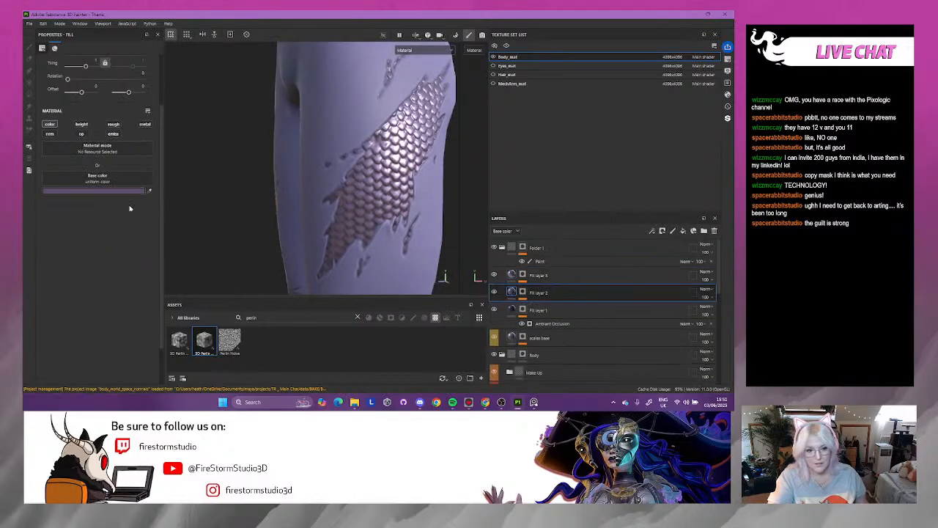
{"action": "left_click", "coordinate": [120, 192]}
{"action": "left_click", "coordinate": [128, 242]}
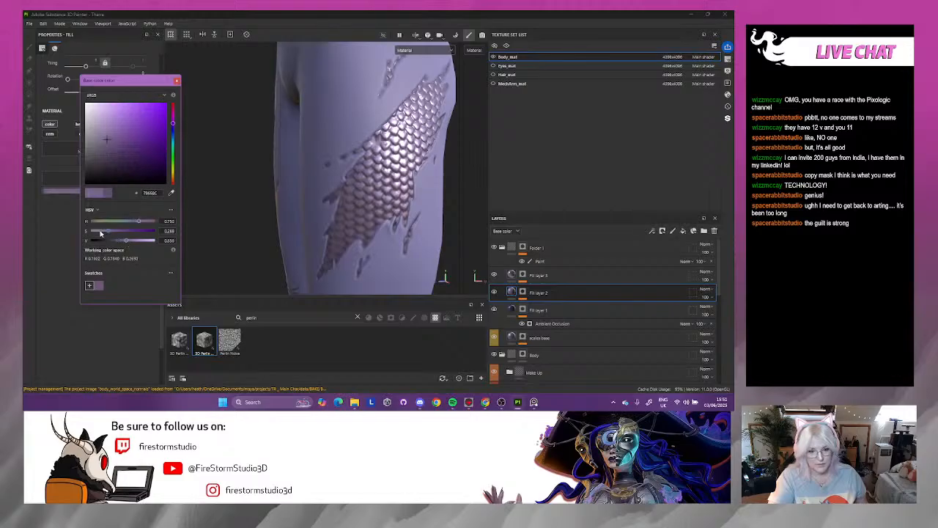
{"action": "left_click_drag", "start_coordinate": [333, 185], "coordinate": [300, 181], "text": "alt"}
{"action": "right_click_drag", "start_coordinate": [337, 179], "coordinate": [364, 181], "text": "shift"}
{"action": "left_click_drag", "start_coordinate": [327, 192], "coordinate": [359, 176], "text": "alt"}
{"action": "middle_click_drag", "start_coordinate": [398, 137], "coordinate": [322, 146], "text": "alt"}
{"action": "left_click_drag", "start_coordinate": [308, 198], "coordinate": [348, 221], "text": "alt"}
{"action": "scroll", "coordinate": [358, 234], "scroll_direction": "up", "scroll_amount": 4}
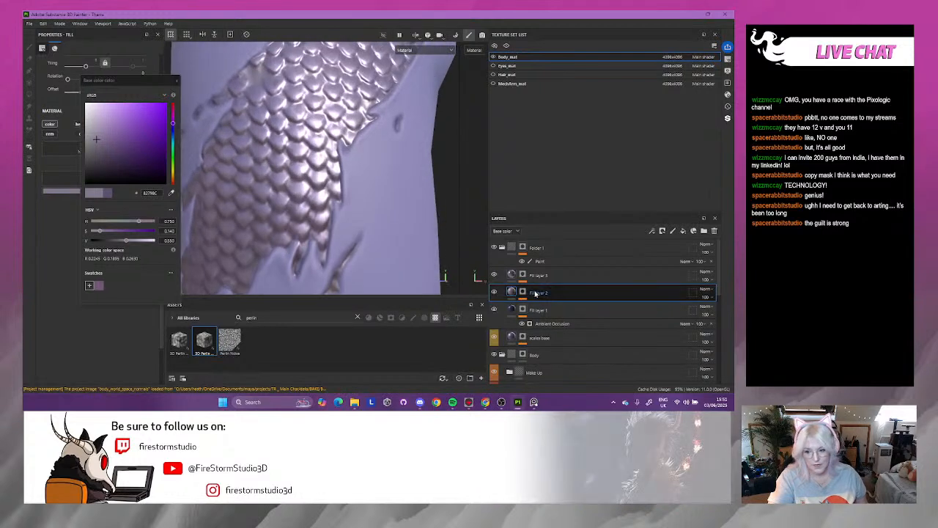
- Enable roughness on Fill layer 2 at about 0.67 and darken its base color to a dark grey-purple with a value of about 0.39
{"action": "left_click", "coordinate": [176, 82]}
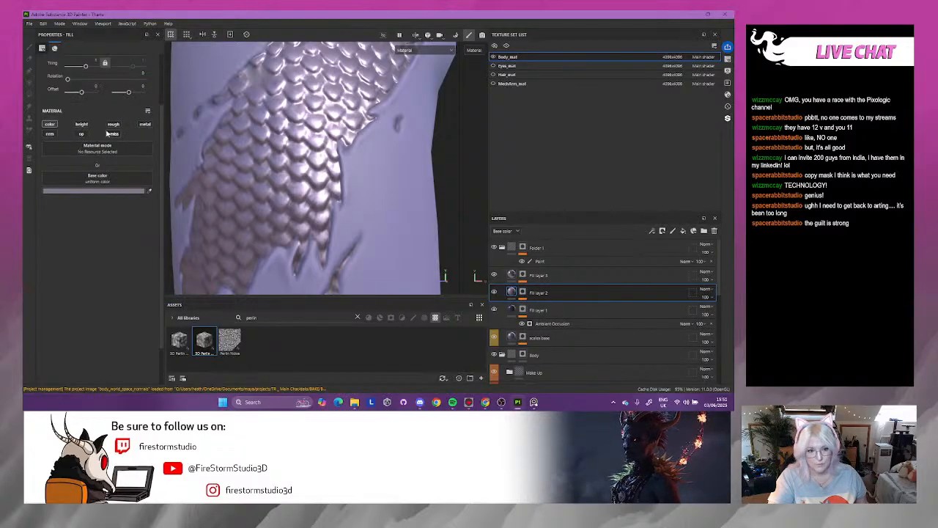
{"action": "left_click_drag", "start_coordinate": [138, 229], "coordinate": [116, 226]}
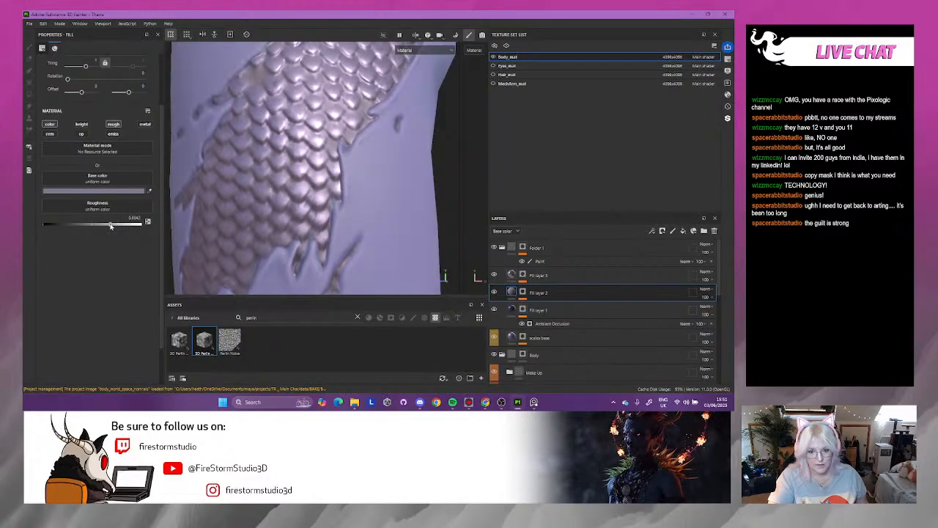
{"action": "left_click_drag", "start_coordinate": [358, 192], "coordinate": [284, 165], "text": "alt"}
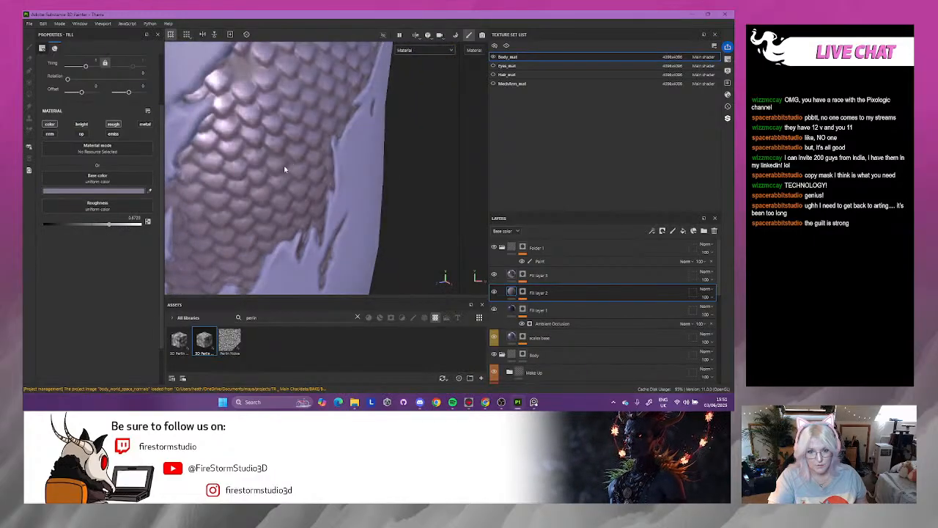
{"action": "left_click", "coordinate": [110, 190]}
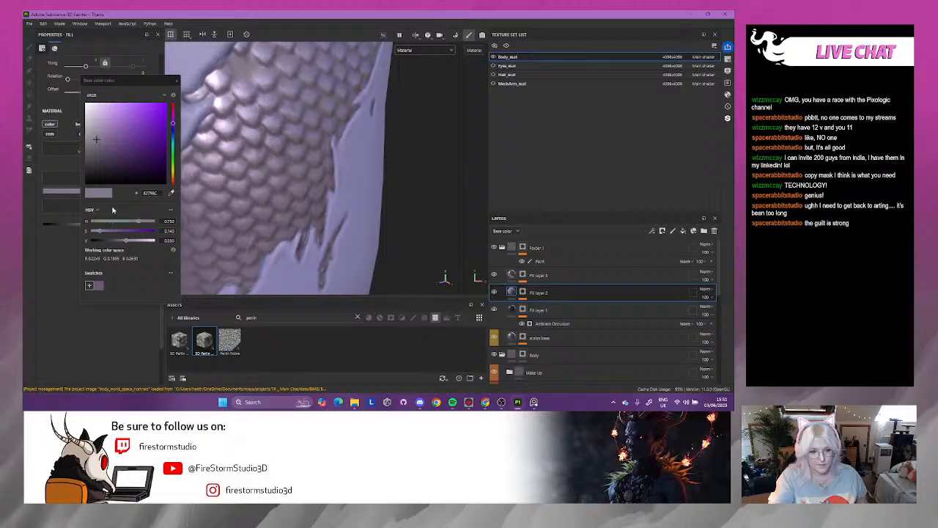
{"action": "scroll", "coordinate": [344, 165], "scroll_direction": "down", "scroll_amount": 8}
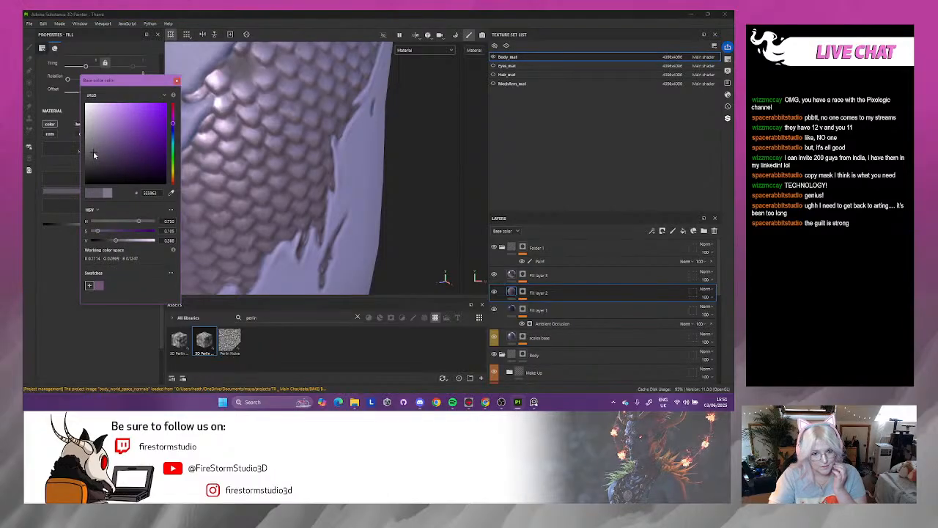
- Examine the scale shading across the whole body, from the thighs and torso to the large patch on the back
{"action": "left_click_drag", "start_coordinate": [347, 150], "coordinate": [314, 122], "text": "alt"}
{"action": "middle_click_drag", "start_coordinate": [315, 122], "coordinate": [340, 217], "text": "alt"}
{"action": "left_click_drag", "start_coordinate": [340, 217], "coordinate": [356, 199], "text": "alt"}
{"action": "right_click_drag", "start_coordinate": [356, 199], "coordinate": [478, 257], "text": "alt"}
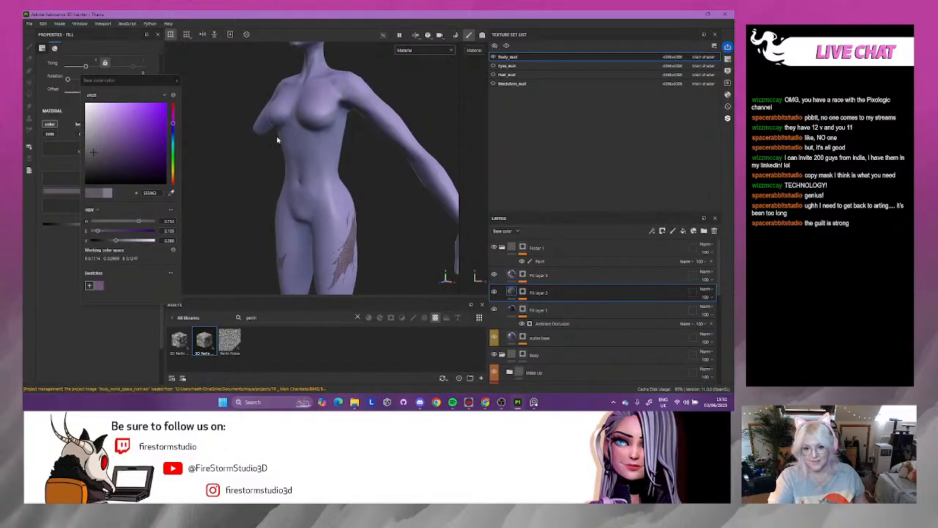
{"action": "middle_click_drag", "start_coordinate": [277, 140], "coordinate": [291, 237], "text": "alt"}
{"action": "left_click_drag", "start_coordinate": [291, 237], "coordinate": [312, 213], "text": "alt"}
{"action": "middle_click_drag", "start_coordinate": [311, 213], "coordinate": [320, 98], "text": "alt"}
{"action": "left_click_drag", "start_coordinate": [321, 98], "coordinate": [325, 158], "text": "alt"}
{"action": "scroll", "coordinate": [312, 208], "scroll_direction": "up", "scroll_amount": 4}
{"action": "left_click_drag", "start_coordinate": [306, 213], "coordinate": [242, 176], "text": "alt"}
{"action": "right_click_drag", "start_coordinate": [243, 176], "coordinate": [421, 227], "text": "alt"}
{"action": "middle_click_drag", "start_coordinate": [312, 163], "coordinate": [302, 211], "text": "alt"}
{"action": "left_click_drag", "start_coordinate": [302, 211], "coordinate": [386, 203], "text": "alt"}
{"action": "right_click_drag", "start_coordinate": [386, 203], "coordinate": [355, 178], "text": "shift"}
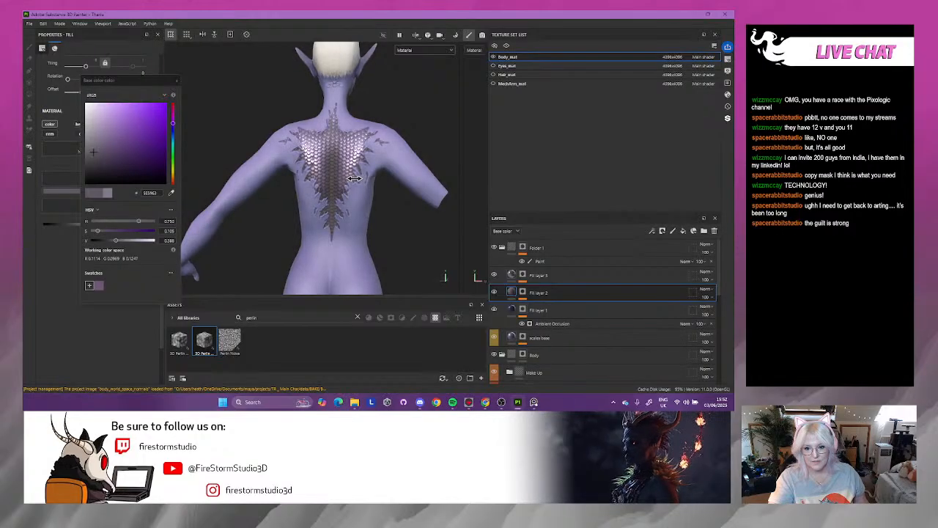
{"action": "mouse_move", "coordinate": [316, 212]}
{"action": "left_mouse_down", "text": "alt"}
{"action": "mouse_move", "coordinate": [311, 257]}
{"action": "mouse_move", "coordinate": [320, 214]}
{"action": "left_mouse_up", "text": "alt"}
{"action": "scroll", "coordinate": [286, 213], "scroll_direction": "up", "scroll_amount": 4}
{"action": "middle_click_drag", "start_coordinate": [347, 163], "coordinate": [291, 213], "text": "alt"}
{"action": "mouse_move", "coordinate": [292, 213]}
{"action": "left_mouse_down", "text": "alt"}
{"action": "mouse_move", "coordinate": [299, 253]}
{"action": "mouse_move", "coordinate": [292, 196]}
{"action": "left_mouse_up", "text": "alt"}
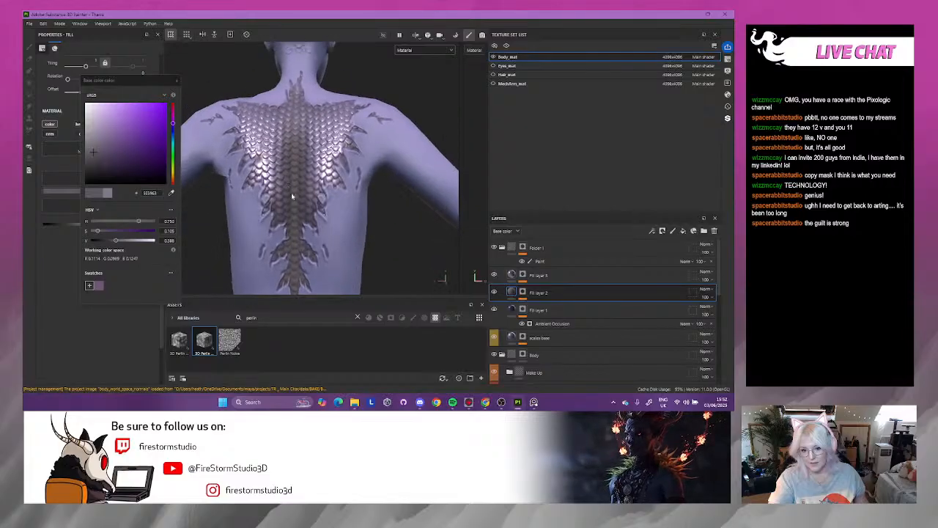
- Add a white mask to Fill layer 2, try a black stroke down the spine scales, and undo the stroke
{"action": "right_click", "coordinate": [551, 296]}
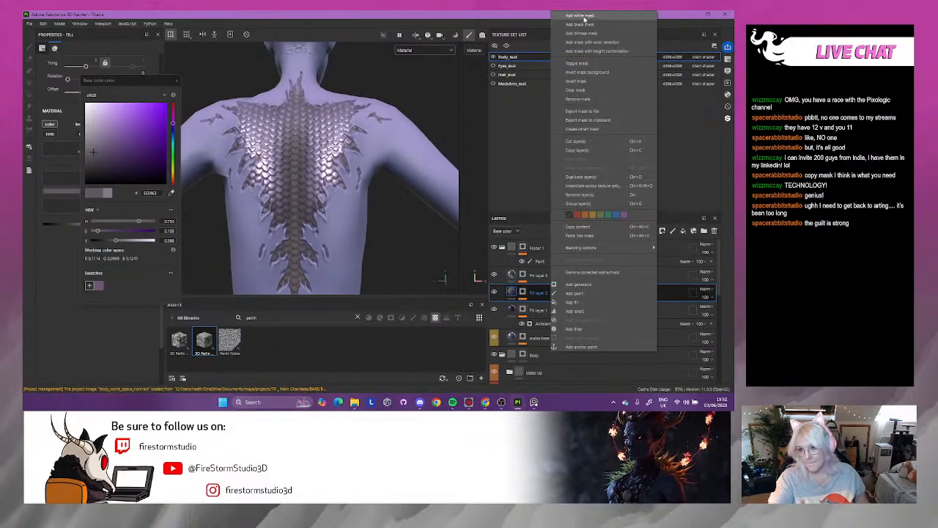
{"action": "left_click", "coordinate": [590, 21]}
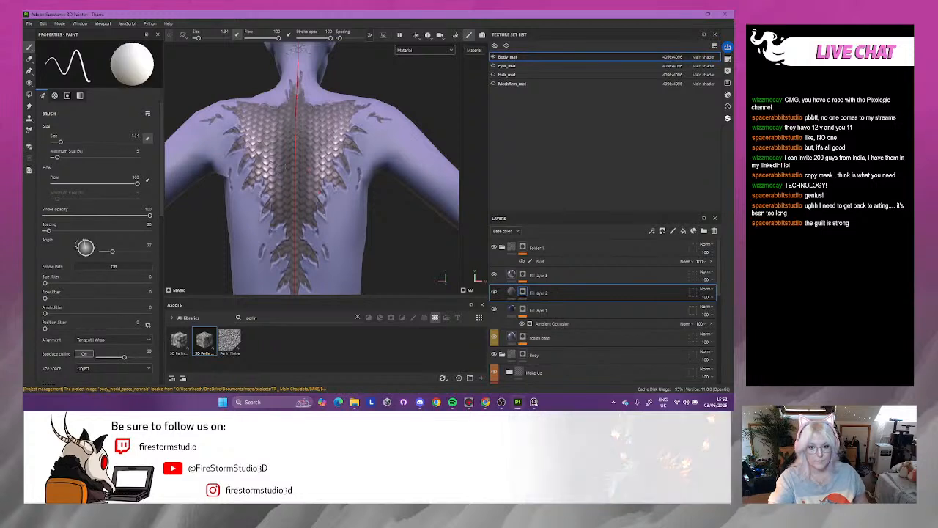
{"action": "key", "text": "x"}
{"action": "left_click_drag", "start_coordinate": [295, 126], "coordinate": [297, 222]}
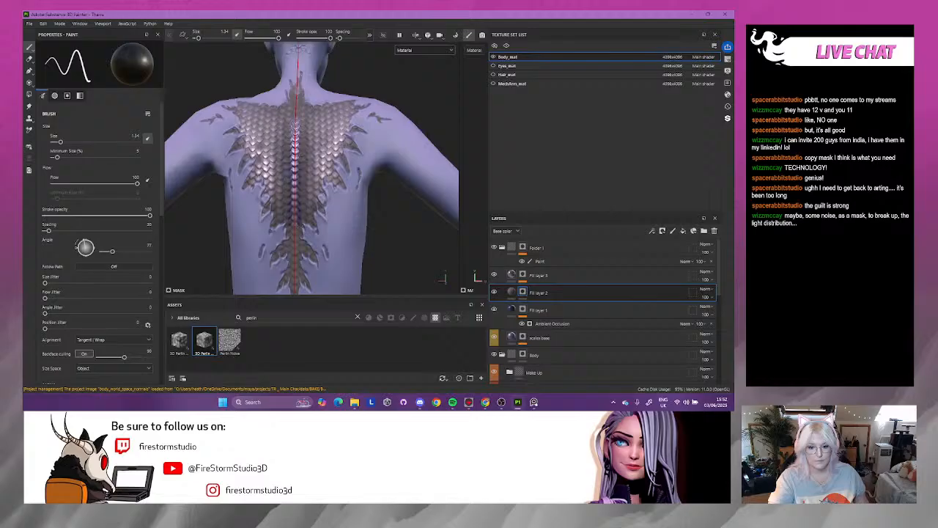
{"action": "key", "text": "ctrl+z"}
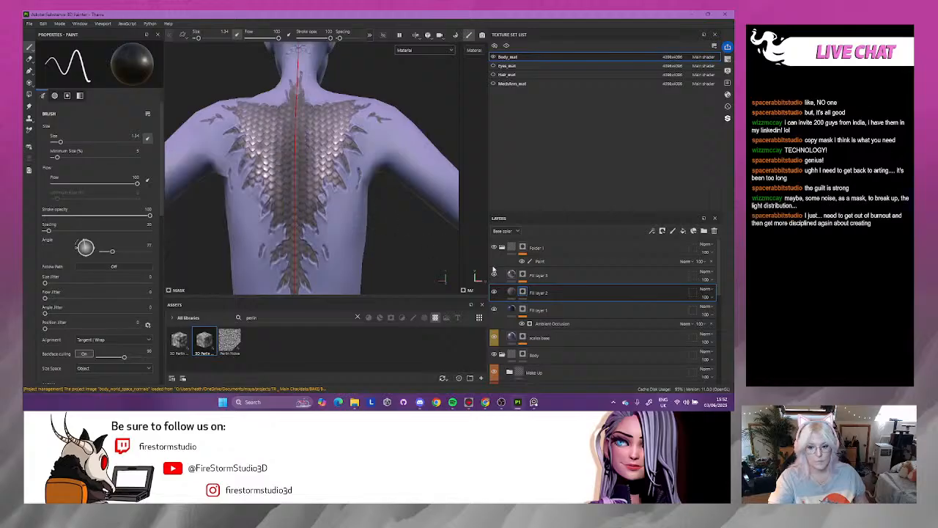
- Hide Fill layer 2 to compare the scales without it, and delete the layer
{"action": "left_click", "coordinate": [495, 293]}
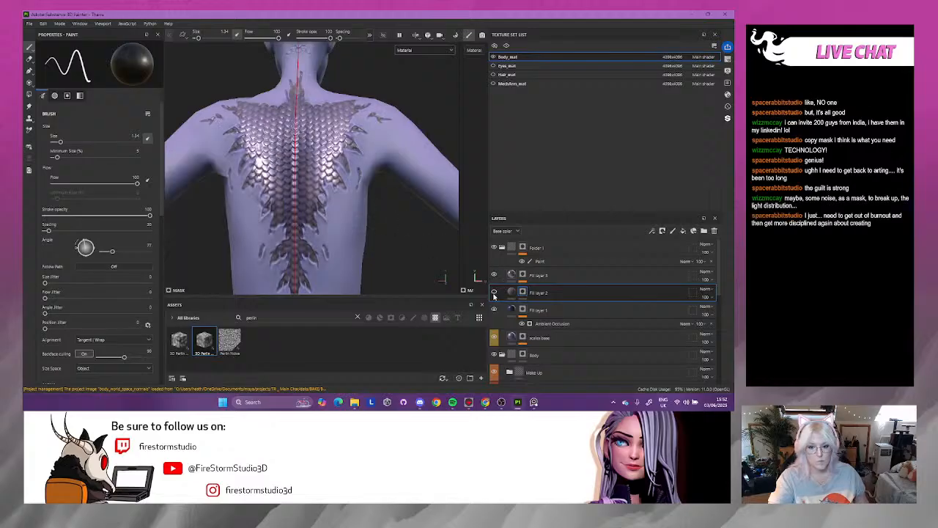
{"action": "left_click", "coordinate": [494, 294]}
{"action": "mouse_move", "coordinate": [297, 245]}
{"action": "left_mouse_down", "text": "alt"}
{"action": "mouse_move", "coordinate": [357, 261]}
{"action": "mouse_move", "coordinate": [237, 138]}
{"action": "mouse_move", "coordinate": [251, 100]}
{"action": "mouse_move", "coordinate": [231, 193]}
{"action": "mouse_move", "coordinate": [208, 198]}
{"action": "mouse_move", "coordinate": [317, 183]}
{"action": "left_mouse_up", "text": "alt"}
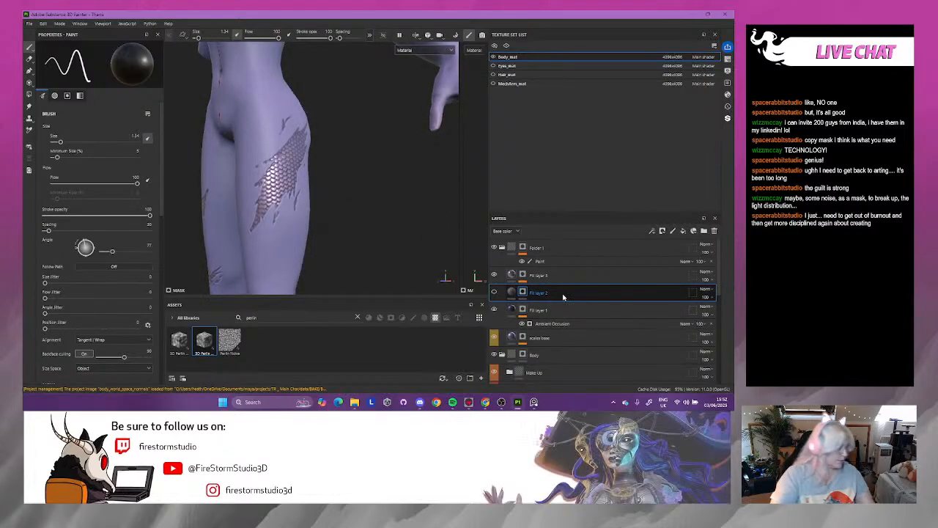
{"action": "key", "text": "Delete"}
- Examine the remaining scale shading on the whole figure and close up on the thigh
{"action": "scroll", "coordinate": [327, 176], "scroll_direction": "down", "scroll_amount": 4}
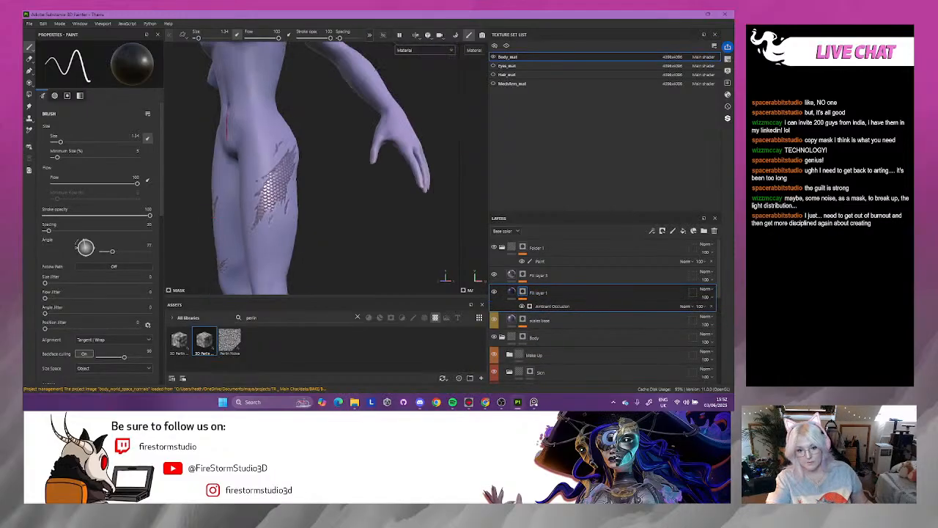
{"action": "middle_click_drag", "start_coordinate": [323, 179], "coordinate": [342, 231], "text": "alt"}
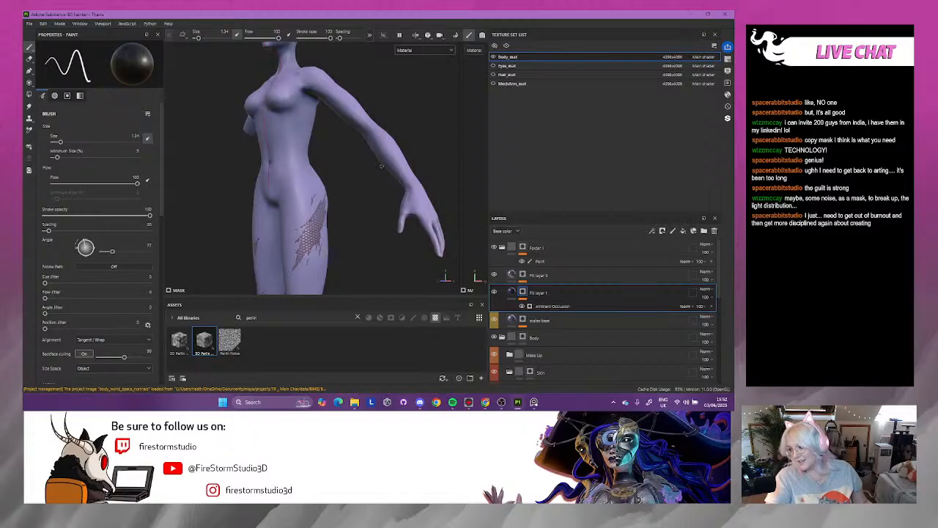
{"action": "mouse_move", "coordinate": [438, 138]}
{"action": "left_mouse_down", "text": "alt"}
{"action": "mouse_move", "coordinate": [377, 135]}
{"action": "mouse_move", "coordinate": [372, 155]}
{"action": "left_mouse_up", "text": "alt"}
{"action": "mouse_move", "coordinate": [398, 198]}
{"action": "left_mouse_down", "text": "alt"}
{"action": "mouse_move", "coordinate": [298, 195]}
{"action": "mouse_move", "coordinate": [299, 211]}
{"action": "mouse_move", "coordinate": [402, 213]}
{"action": "left_mouse_up", "text": "alt"}
{"action": "middle_click_drag", "start_coordinate": [283, 259], "coordinate": [278, 159], "text": "alt"}
{"action": "right_click_drag", "start_coordinate": [285, 149], "coordinate": [399, 241], "text": "alt"}
{"action": "right_click_drag", "start_coordinate": [319, 163], "coordinate": [386, 229], "text": "alt"}
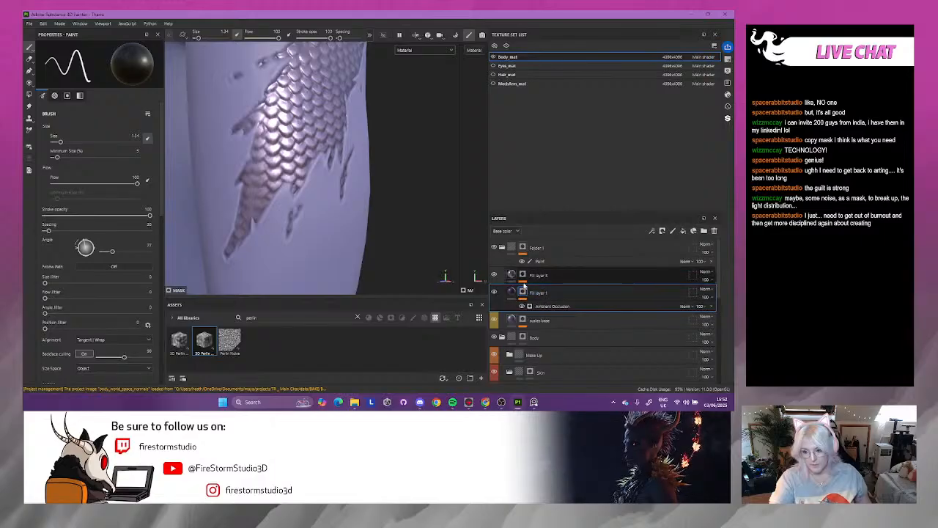
- Add a new fill layer above the lilac layer with only its roughness channel active
{"action": "left_click", "coordinate": [582, 279]}
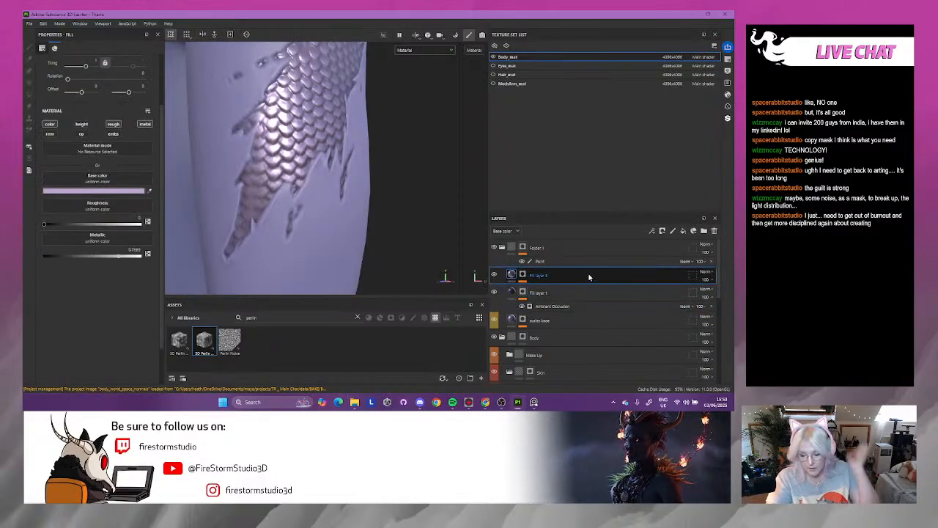
{"action": "left_click", "coordinate": [683, 231]}
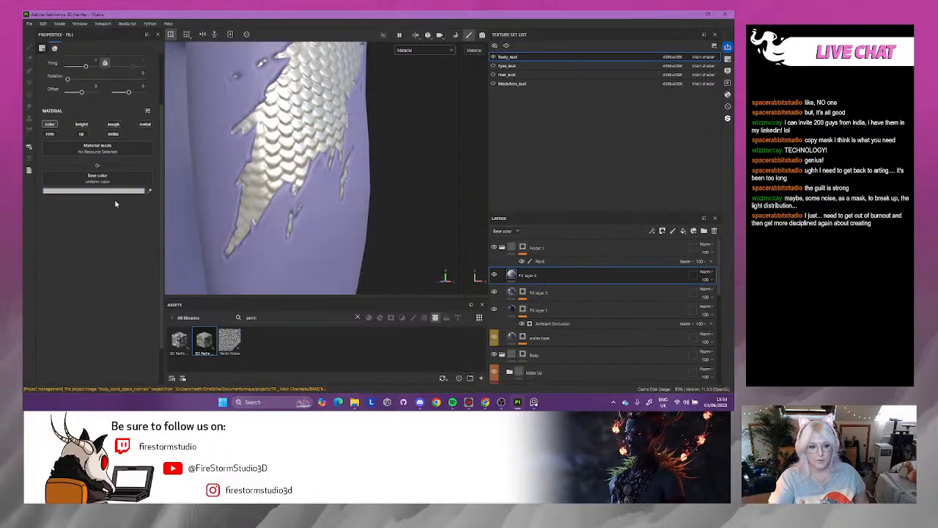
{"action": "left_click", "coordinate": [49, 124]}
{"action": "left_click", "coordinate": [113, 124]}
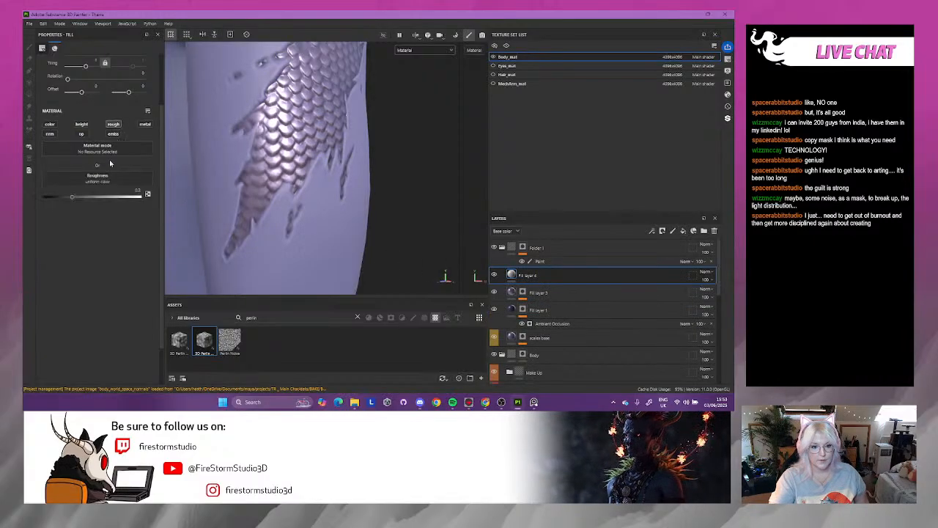
- Apply Perlin Noise to the new layer's roughness with a contrast of about 0.38 and a scale of about 46
{"action": "left_click_drag", "start_coordinate": [230, 341], "coordinate": [96, 179]}
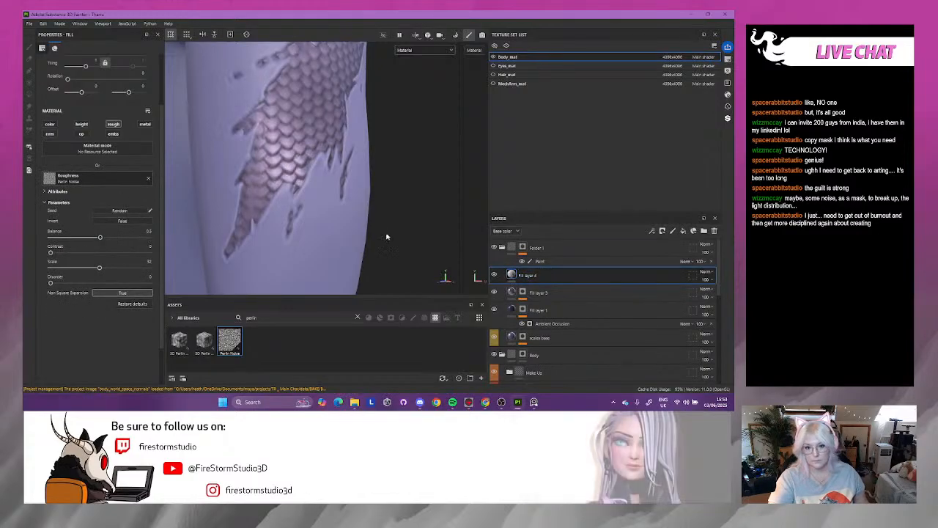
{"action": "left_click_drag", "start_coordinate": [389, 238], "coordinate": [336, 221], "text": "alt"}
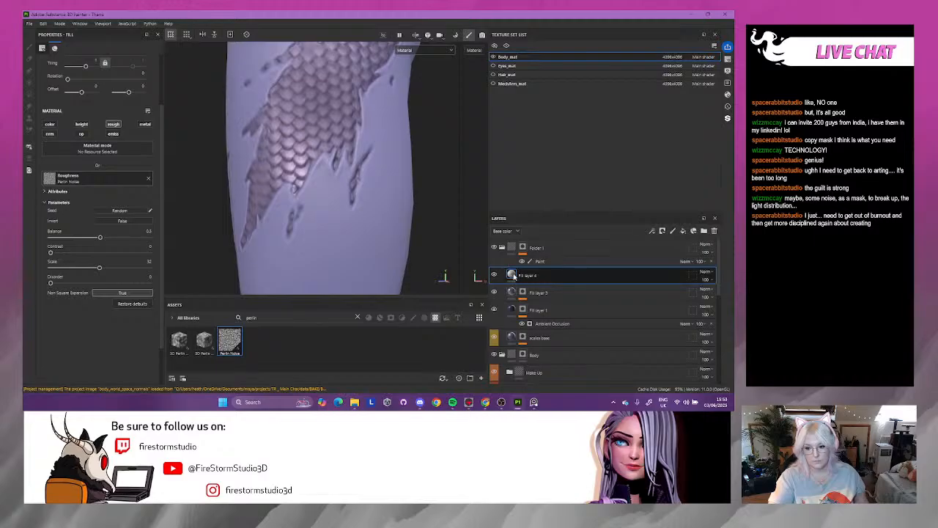
{"action": "right_click", "coordinate": [514, 275]}
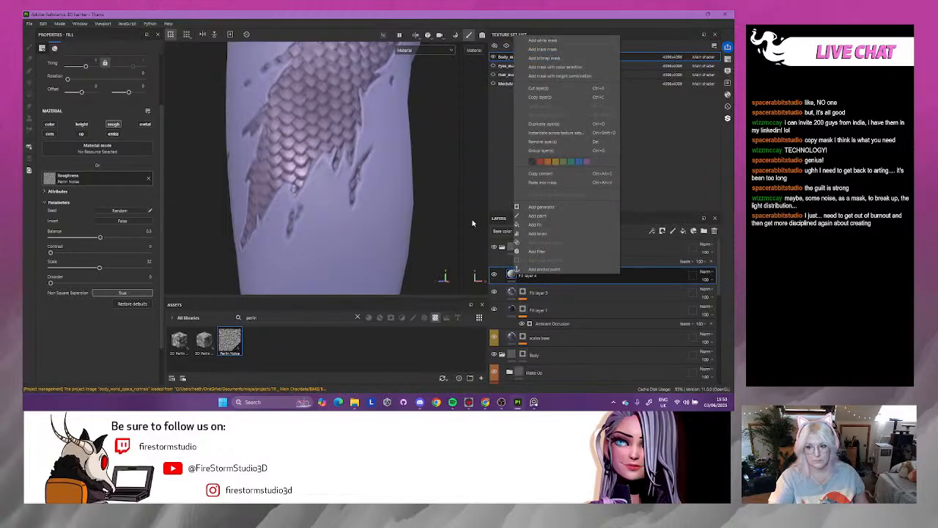
{"action": "left_click", "coordinate": [462, 197]}
{"action": "left_click_drag", "start_coordinate": [315, 178], "coordinate": [53, 262], "text": "alt"}
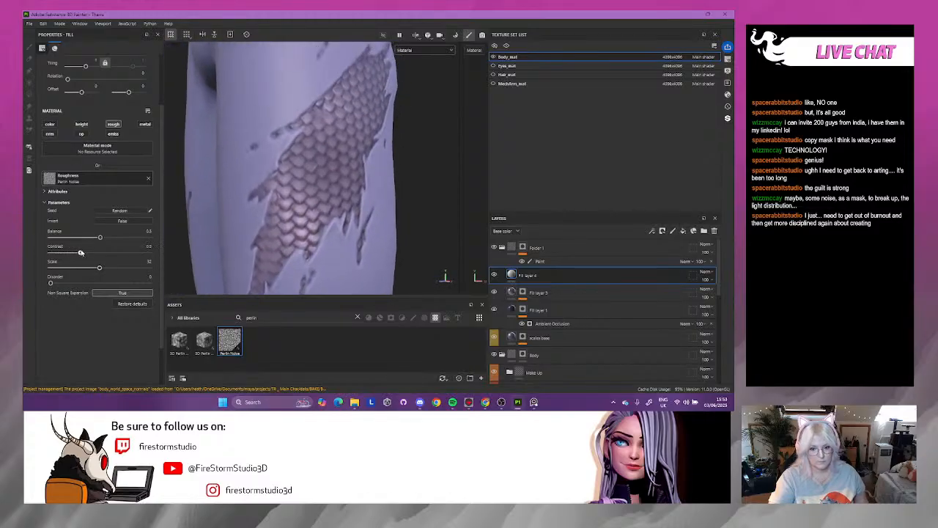
{"action": "mouse_move", "coordinate": [99, 270]}
{"action": "left_mouse_down"}
{"action": "mouse_move", "coordinate": [163, 253]}
{"action": "mouse_move", "coordinate": [135, 267]}
{"action": "mouse_move", "coordinate": [66, 268]}
{"action": "mouse_move", "coordinate": [122, 268]}
{"action": "left_mouse_up"}
- Switch the roughness layer to tri-planar projection and raise the Perlin Noise scale to 64
{"action": "scroll", "coordinate": [59, 223], "scroll_direction": "up", "scroll_amount": 3}
{"action": "left_click", "coordinate": [94, 76]}
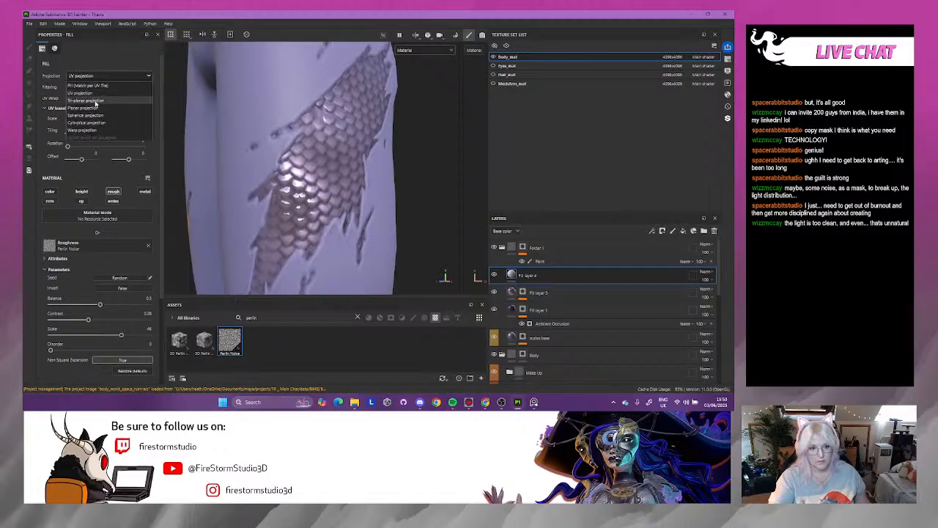
{"action": "left_click", "coordinate": [96, 101]}
{"action": "scroll", "coordinate": [118, 255], "scroll_direction": "down", "scroll_amount": 5}
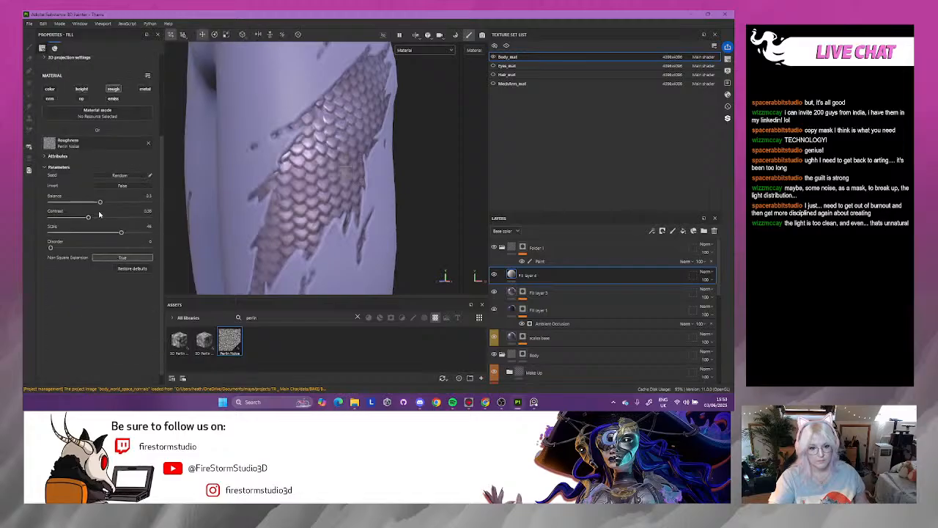
{"action": "left_click_drag", "start_coordinate": [134, 232], "coordinate": [155, 230]}
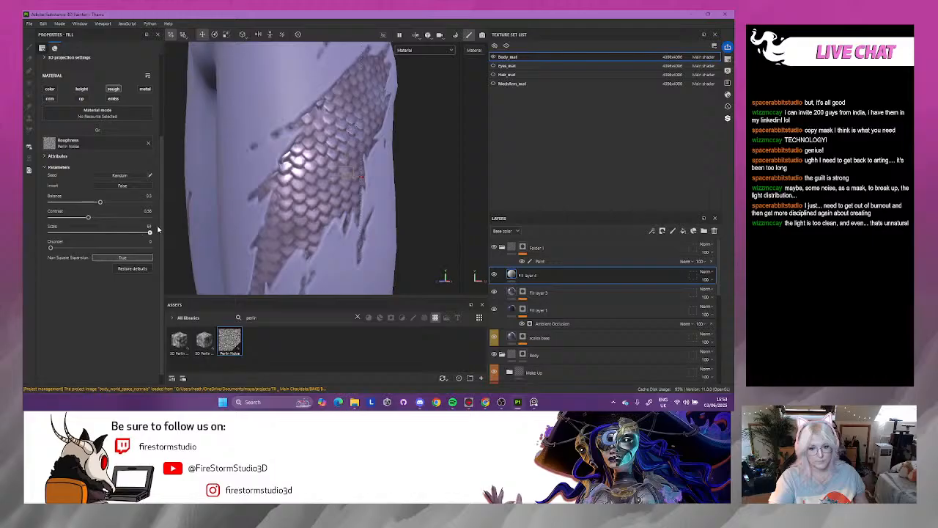
- Replace the roughness layer's Perlin Noise with 3D Perlin Noise Fractal and check it on the thigh scales
{"action": "scroll", "coordinate": [266, 220], "scroll_direction": "down", "scroll_amount": 2}
{"action": "mouse_move", "coordinate": [266, 219]}
{"action": "left_mouse_down", "text": "alt"}
{"action": "mouse_move", "coordinate": [246, 214]}
{"action": "mouse_move", "coordinate": [262, 206]}
{"action": "mouse_move", "coordinate": [240, 209]}
{"action": "mouse_move", "coordinate": [249, 212]}
{"action": "left_mouse_up", "text": "alt"}
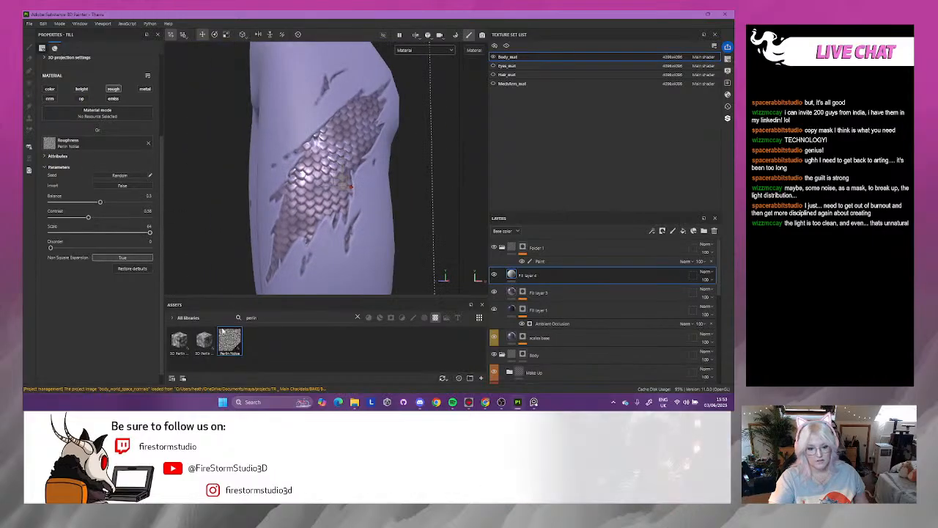
{"action": "left_click_drag", "start_coordinate": [203, 340], "coordinate": [82, 141]}
{"action": "mouse_move", "coordinate": [279, 242]}
{"action": "left_mouse_down", "text": "alt"}
{"action": "mouse_move", "coordinate": [272, 249]}
{"action": "mouse_move", "coordinate": [232, 228]}
{"action": "mouse_move", "coordinate": [272, 243]}
{"action": "left_mouse_up", "text": "alt"}
{"action": "right_click_drag", "start_coordinate": [273, 198], "coordinate": [296, 193], "text": "shift"}
{"action": "left_click_drag", "start_coordinate": [296, 193], "coordinate": [329, 209], "text": "alt"}
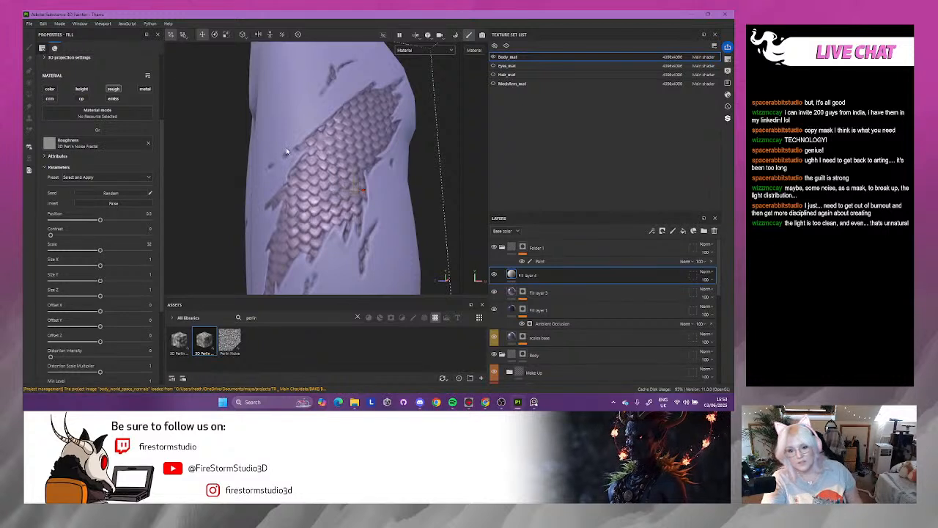
{"action": "left_click_drag", "start_coordinate": [274, 146], "coordinate": [302, 204], "text": "alt"}
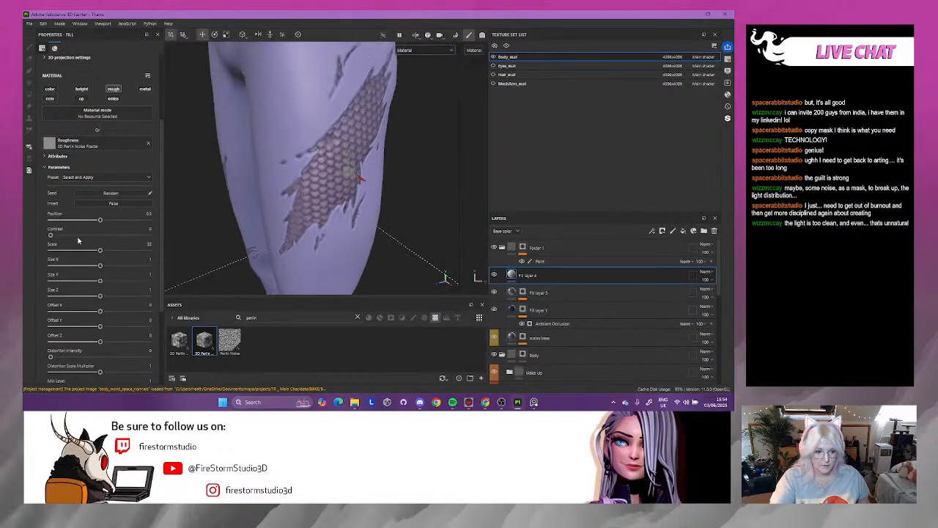
- Set the 3D Perlin Noise Fractal contrast to about 0.59, comparing the highlights on the scales
{"action": "left_click_drag", "start_coordinate": [61, 235], "coordinate": [126, 235]}
{"action": "mouse_move", "coordinate": [308, 187]}
{"action": "left_mouse_down", "text": "alt"}
{"action": "mouse_move", "coordinate": [258, 178]}
{"action": "mouse_move", "coordinate": [266, 186]}
{"action": "mouse_move", "coordinate": [286, 161]}
{"action": "mouse_move", "coordinate": [315, 187]}
{"action": "left_mouse_up", "text": "alt"}
{"action": "right_click_drag", "start_coordinate": [316, 188], "coordinate": [327, 206], "text": "alt"}
{"action": "middle_click_drag", "start_coordinate": [327, 207], "coordinate": [359, 203], "text": "alt"}
{"action": "mouse_move", "coordinate": [359, 203]}
{"action": "left_mouse_down", "text": "alt"}
{"action": "mouse_move", "coordinate": [374, 197]}
{"action": "mouse_move", "coordinate": [357, 201]}
{"action": "mouse_move", "coordinate": [373, 211]}
{"action": "left_mouse_up", "text": "alt"}
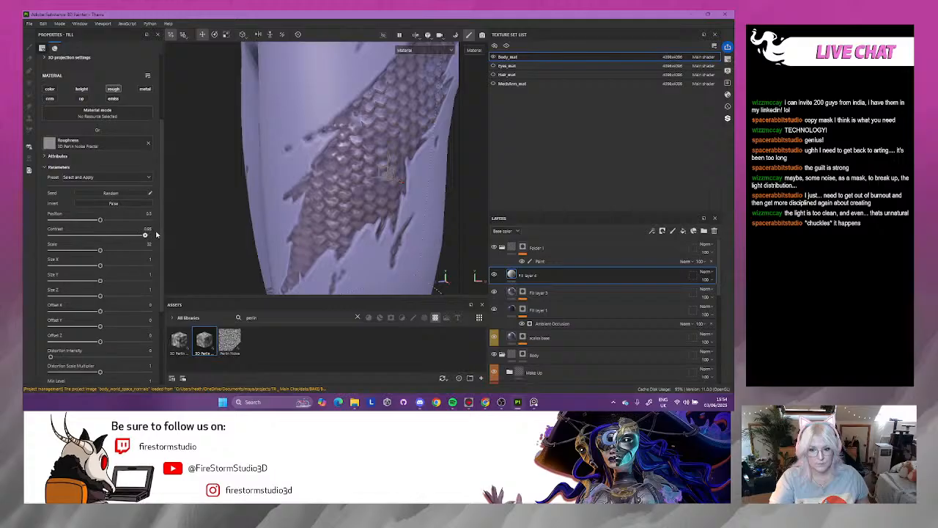
{"action": "left_click_drag", "start_coordinate": [146, 234], "coordinate": [126, 236]}
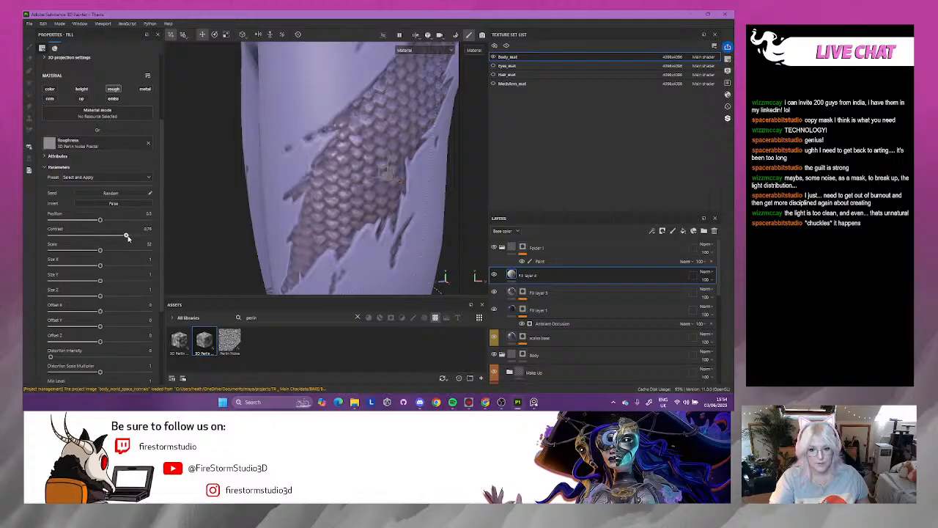
{"action": "left_click_drag", "start_coordinate": [271, 196], "coordinate": [194, 220], "text": "alt"}
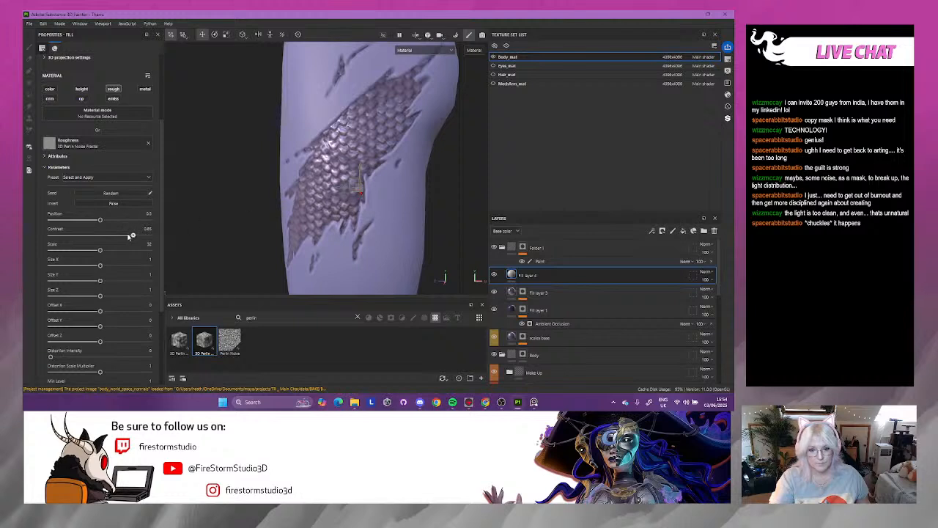
{"action": "left_click_drag", "start_coordinate": [108, 236], "coordinate": [110, 236]}
- Examine how the fractal noise roughness reads on the scales and across the whole figure
{"action": "left_click_drag", "start_coordinate": [272, 203], "coordinate": [343, 159], "text": "alt"}
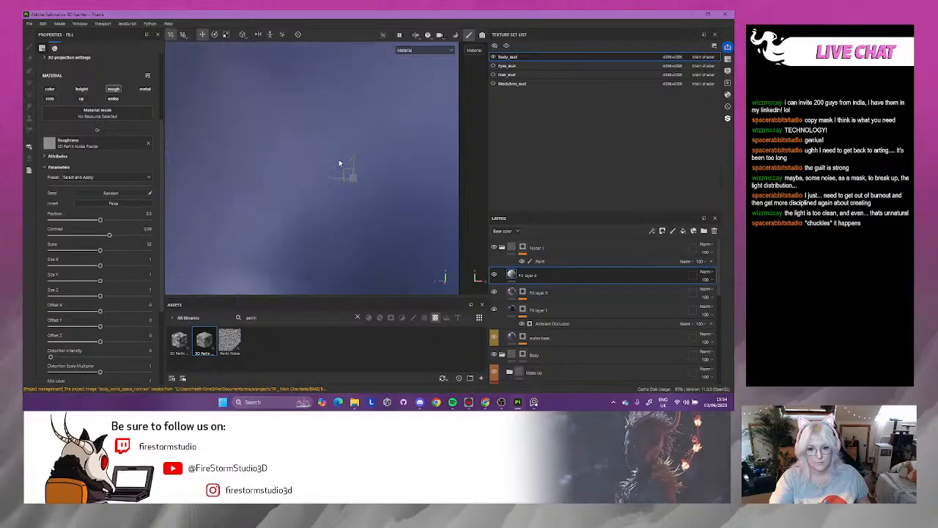
{"action": "scroll", "coordinate": [302, 204], "scroll_direction": "down", "scroll_amount": 10}
{"action": "left_click_drag", "start_coordinate": [308, 204], "coordinate": [334, 165], "text": "alt"}
{"action": "scroll", "coordinate": [283, 178], "scroll_direction": "down", "scroll_amount": 6}
{"action": "left_click_drag", "start_coordinate": [272, 186], "coordinate": [291, 208], "text": "alt"}
{"action": "scroll", "coordinate": [285, 164], "scroll_direction": "up", "scroll_amount": 5}
{"action": "scroll", "coordinate": [266, 210], "scroll_direction": "down", "scroll_amount": 2}
{"action": "scroll", "coordinate": [266, 211], "scroll_direction": "down", "scroll_amount": 2}
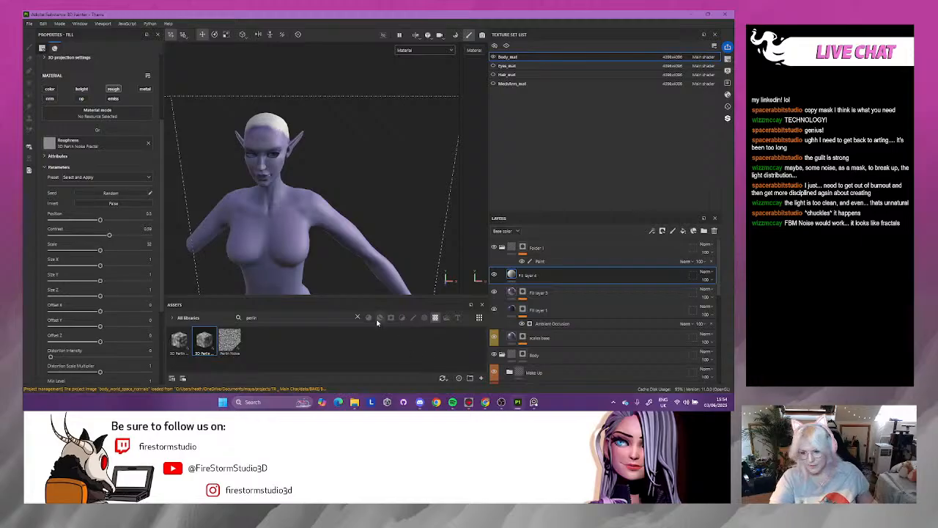
- Search the asset library for "fbm" without the texture filter, and clear the search term
{"action": "type", "text": "fbm"}
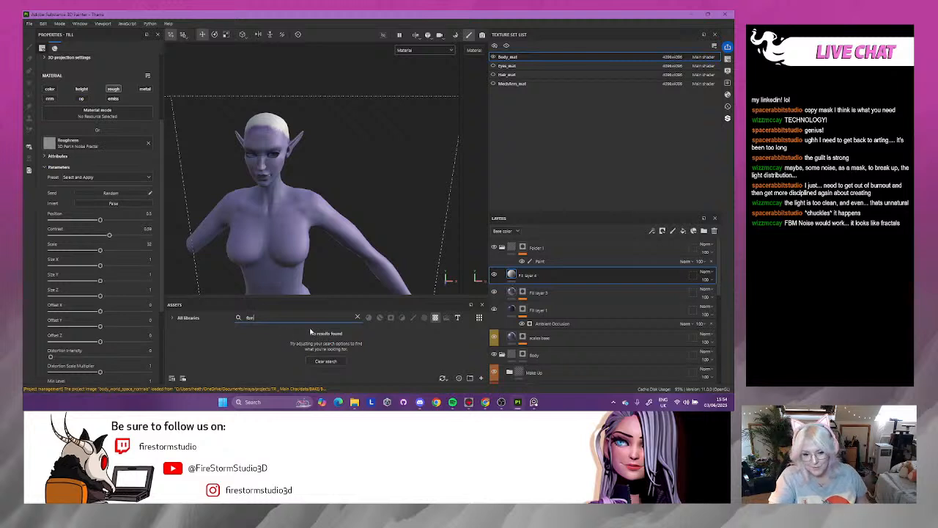
{"action": "left_click", "coordinate": [436, 320]}
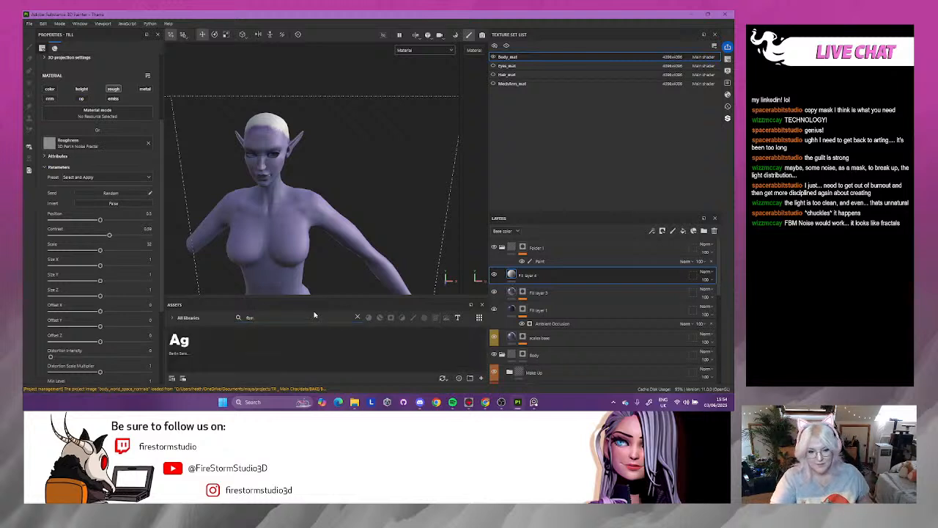
{"action": "key", "text": "BackSpace"}
{"action": "key", "text": "BackSpace"}
{"action": "key", "text": "BackSpace"}
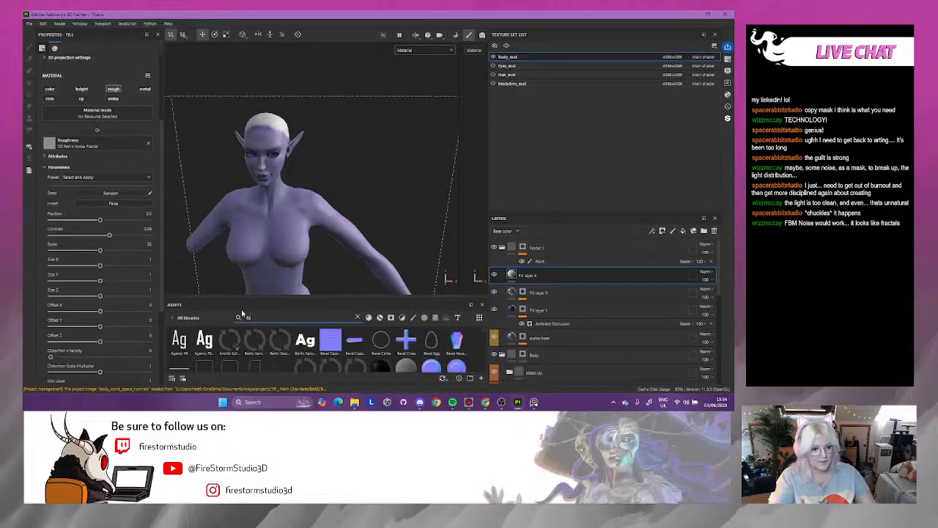
- Search the roughness channel's resources for "fbm" and leave the current noise assigned
{"action": "left_click", "coordinate": [88, 145]}
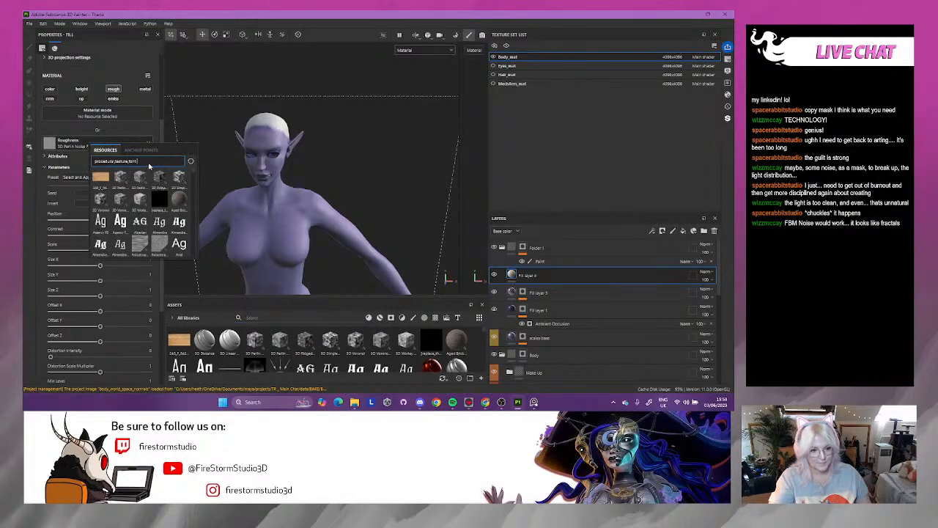
{"action": "type", "text": "fbm"}
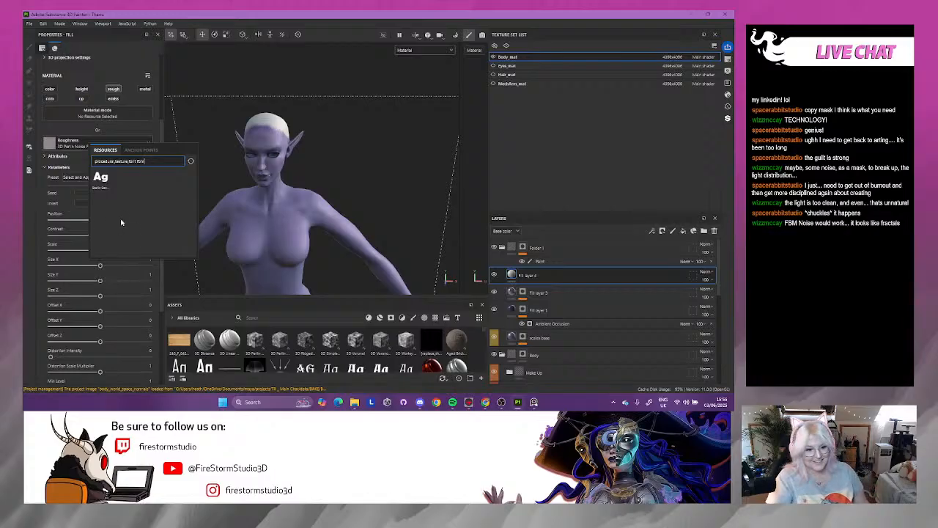
{"action": "key", "text": "BackSpace"}
{"action": "key", "text": "BackSpace"}
{"action": "key", "text": "BackSpace"}
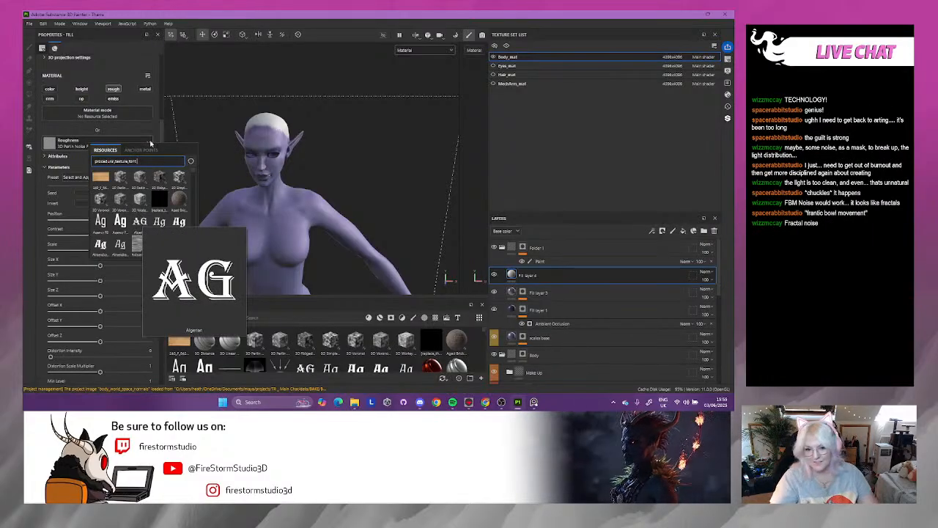
{"action": "left_click", "coordinate": [120, 76]}
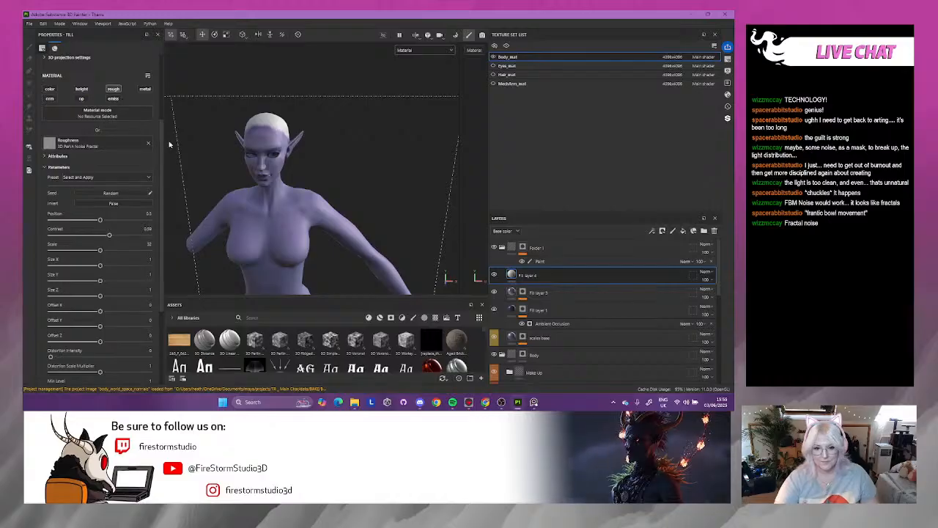
- Search the asset library for "fract" to find fractal noise textures
{"action": "scroll", "coordinate": [272, 209], "scroll_direction": "down", "scroll_amount": 4}
{"action": "middle_click_drag", "start_coordinate": [275, 226], "coordinate": [273, 122], "text": "alt"}
{"action": "left_click_drag", "start_coordinate": [273, 121], "coordinate": [257, 251], "text": "alt"}
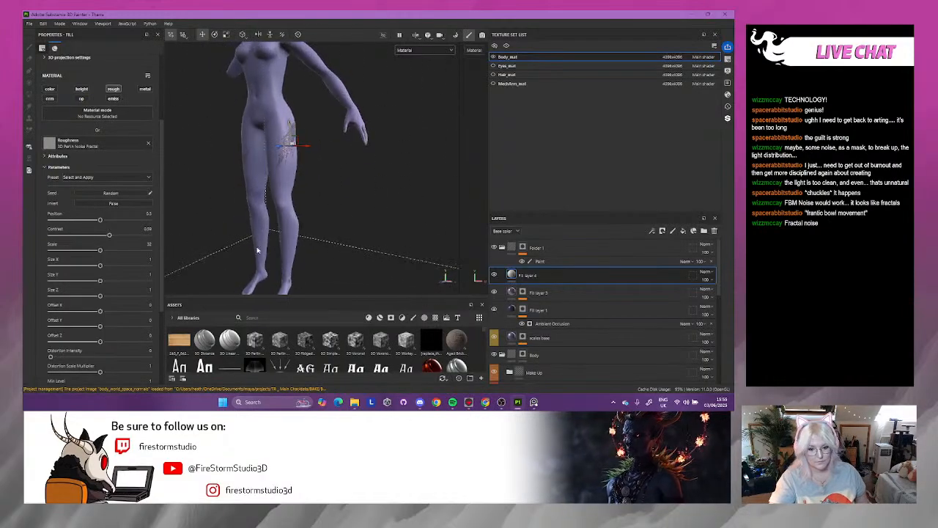
{"action": "left_click", "coordinate": [258, 316]}
{"action": "type", "text": "fract"}
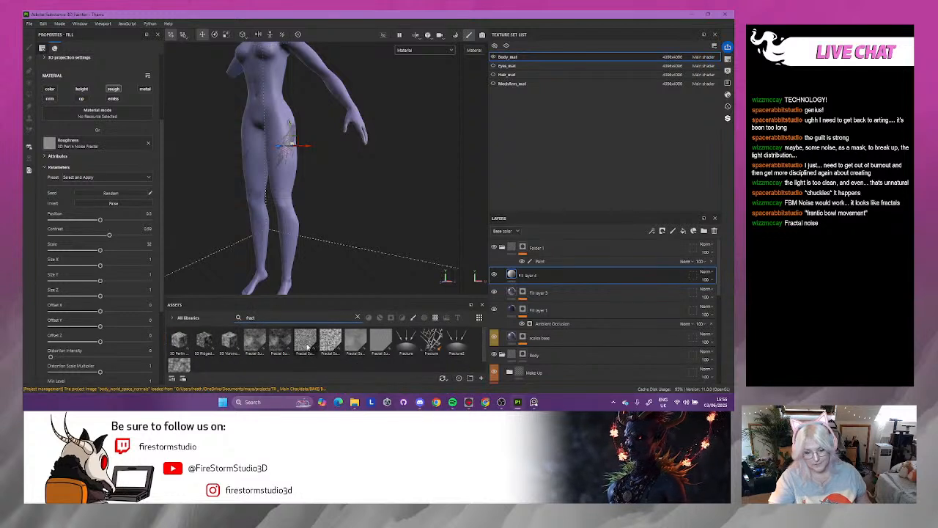
- Try Fractal Sum 3 as the layer's roughness texture with a balance of about 0.54
{"action": "left_click_drag", "start_coordinate": [308, 349], "coordinate": [95, 144]}
{"action": "right_click_drag", "start_coordinate": [265, 137], "coordinate": [352, 183], "text": "alt"}
{"action": "left_click_drag", "start_coordinate": [293, 191], "coordinate": [225, 207], "text": "alt"}
{"action": "right_click_drag", "start_coordinate": [224, 207], "coordinate": [324, 223], "text": "alt"}
{"action": "left_click_drag", "start_coordinate": [325, 223], "coordinate": [286, 194], "text": "alt"}
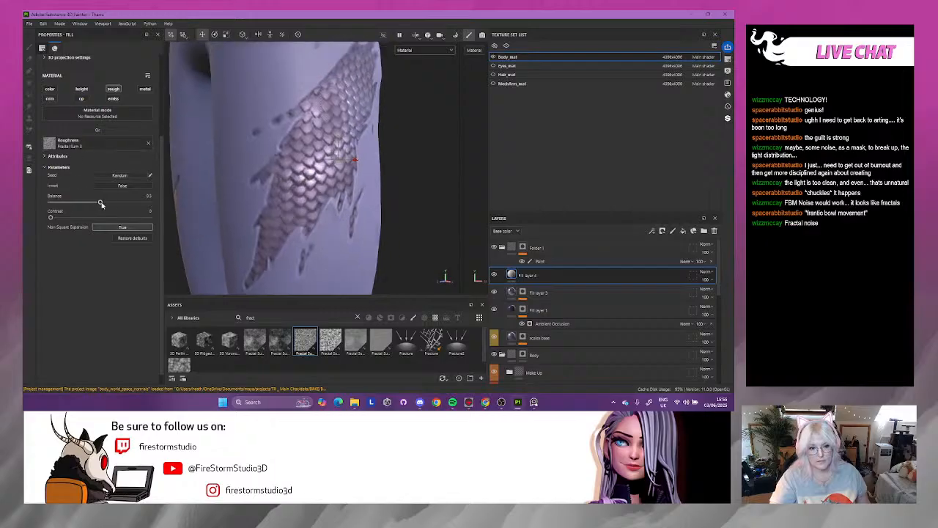
{"action": "left_click_drag", "start_coordinate": [103, 202], "coordinate": [58, 227]}
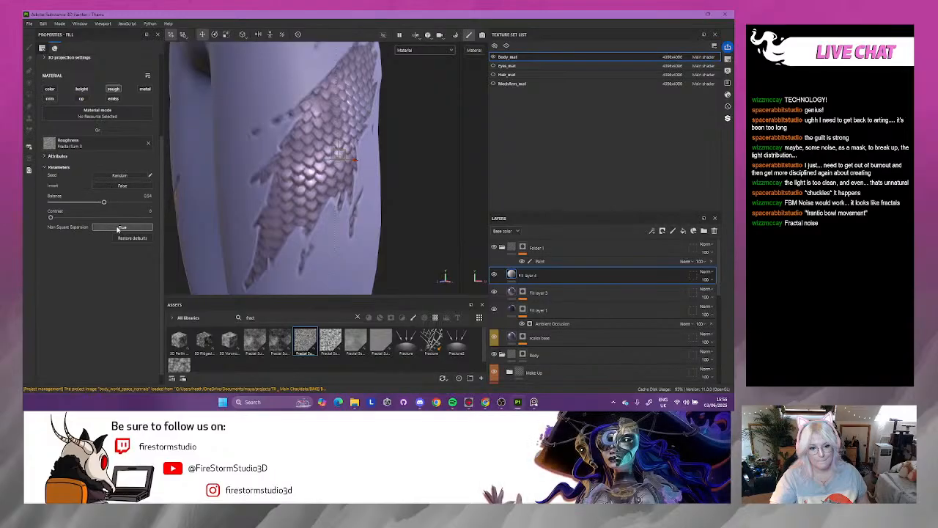
- Try the fractal noise listed between Fractal Sum 1 and Fractal Sum 3 as the roughness texture
{"action": "scroll", "coordinate": [110, 190], "scroll_direction": "up", "scroll_amount": 3}
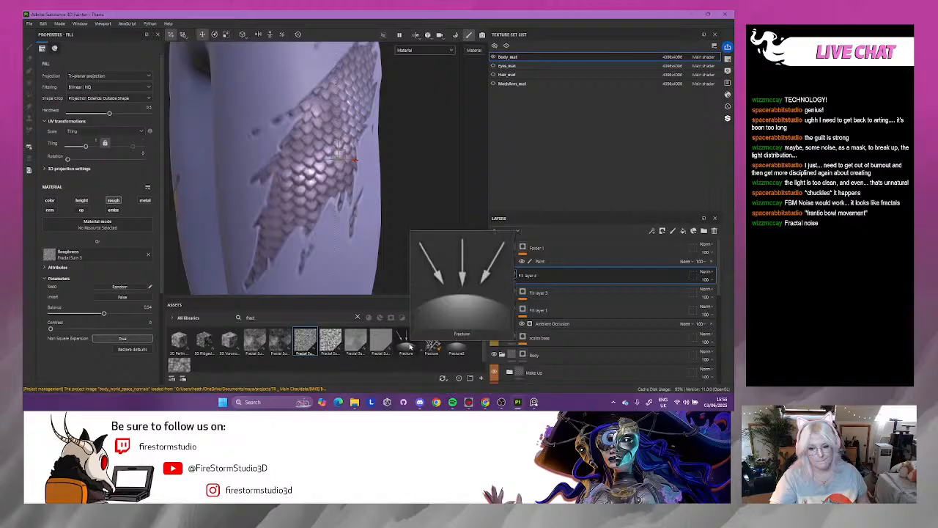
{"action": "left_click_drag", "start_coordinate": [280, 346], "coordinate": [94, 252]}
{"action": "left_click_drag", "start_coordinate": [279, 346], "coordinate": [99, 252]}
{"action": "scroll", "coordinate": [321, 216], "scroll_direction": "down", "scroll_amount": 2}
{"action": "mouse_move", "coordinate": [322, 216]}
{"action": "left_mouse_down", "text": "alt"}
{"action": "mouse_move", "coordinate": [239, 201]}
{"action": "mouse_move", "coordinate": [303, 219]}
{"action": "left_mouse_up", "text": "alt"}
- Assign Fractal Sum 1 to the layer's roughness and set its balance to about 0.62
{"action": "left_click_drag", "start_coordinate": [255, 342], "coordinate": [99, 259]}
{"action": "left_click_drag", "start_coordinate": [243, 242], "coordinate": [289, 199], "text": "alt"}
{"action": "left_click_drag", "start_coordinate": [100, 314], "coordinate": [112, 314]}
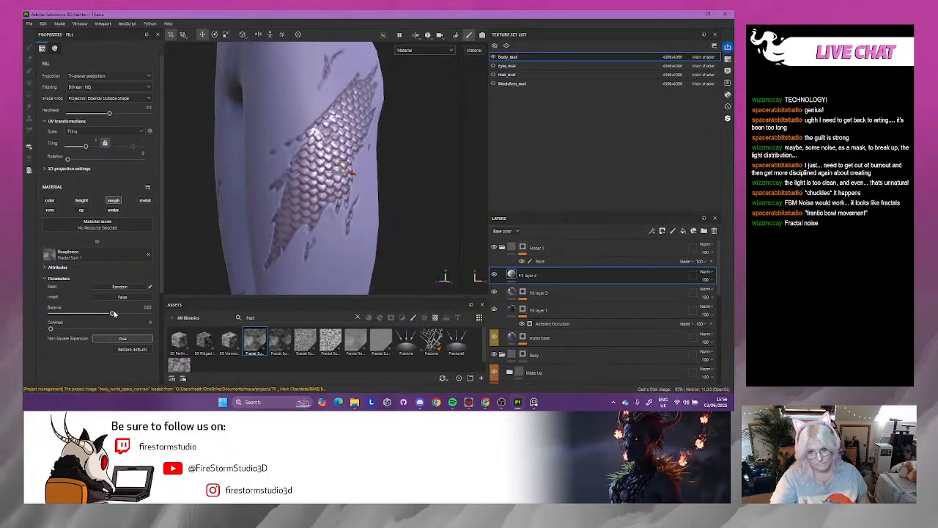
- Examine the scales' roughness variation on the whole figure from several angles
{"action": "scroll", "coordinate": [305, 241], "scroll_direction": "down", "scroll_amount": 10}
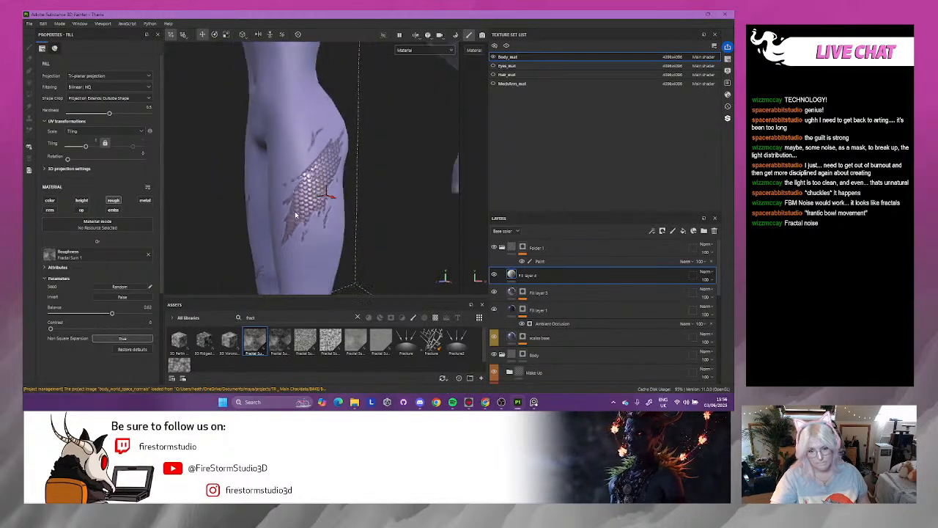
{"action": "left_click_drag", "start_coordinate": [298, 224], "coordinate": [336, 205], "text": "alt"}
{"action": "right_click_drag", "start_coordinate": [268, 191], "coordinate": [269, 195], "text": "shift"}
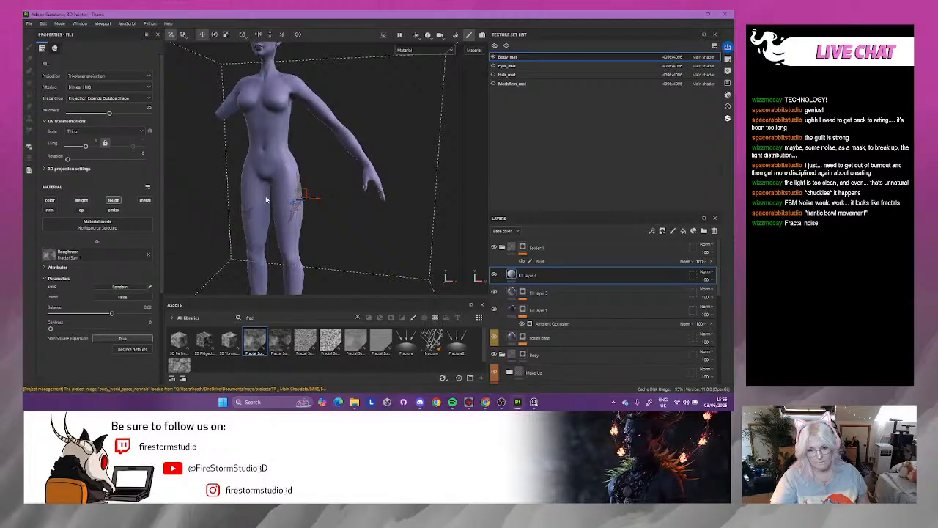
{"action": "left_click_drag", "start_coordinate": [269, 195], "coordinate": [233, 178], "text": "alt"}
{"action": "right_click_drag", "start_coordinate": [233, 178], "coordinate": [245, 178], "text": "shift"}
{"action": "left_click_drag", "start_coordinate": [245, 178], "coordinate": [301, 180], "text": "alt"}
{"action": "middle_click_drag", "start_coordinate": [318, 172], "coordinate": [322, 229], "text": "alt"}
{"action": "left_click_drag", "start_coordinate": [322, 229], "coordinate": [273, 212], "text": "alt"}
- Rename the roughness fill layer "roughness adj" and save the project
{"action": "double_click", "coordinate": [533, 277]}
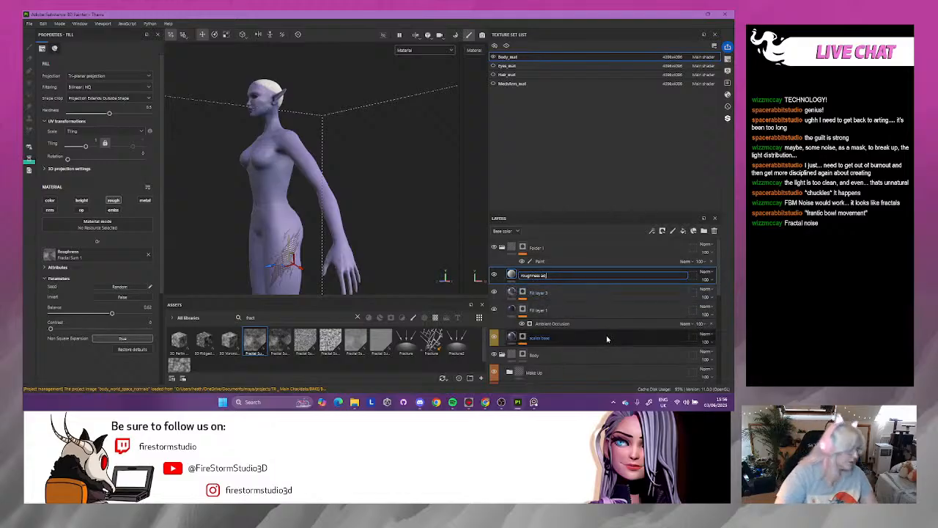
{"action": "key", "text": "Return"}
{"action": "scroll", "coordinate": [530, 256], "scroll_direction": "down", "scroll_amount": 3}
{"action": "scroll", "coordinate": [259, 206], "scroll_direction": "down", "scroll_amount": 4}
{"action": "scroll", "coordinate": [258, 206], "scroll_direction": "down", "scroll_amount": 3}
{"action": "left_click_drag", "start_coordinate": [267, 250], "coordinate": [306, 183], "text": "alt"}
{"action": "right_click_drag", "start_coordinate": [306, 183], "coordinate": [323, 186], "text": "shift"}
{"action": "left_click_drag", "start_coordinate": [310, 188], "coordinate": [314, 183], "text": "alt"}
{"action": "key", "text": "ctrl+s"}
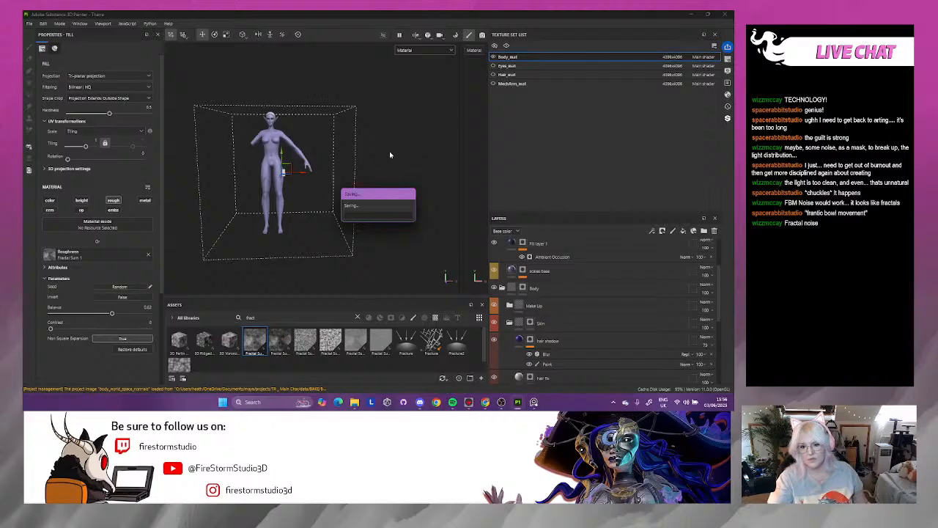
- Add a fill layer with a black mask above the hair shadow layer in the Skin folder
{"action": "scroll", "coordinate": [395, 169], "scroll_direction": "up", "scroll_amount": 2}
{"action": "scroll", "coordinate": [548, 295], "scroll_direction": "down", "scroll_amount": 3}
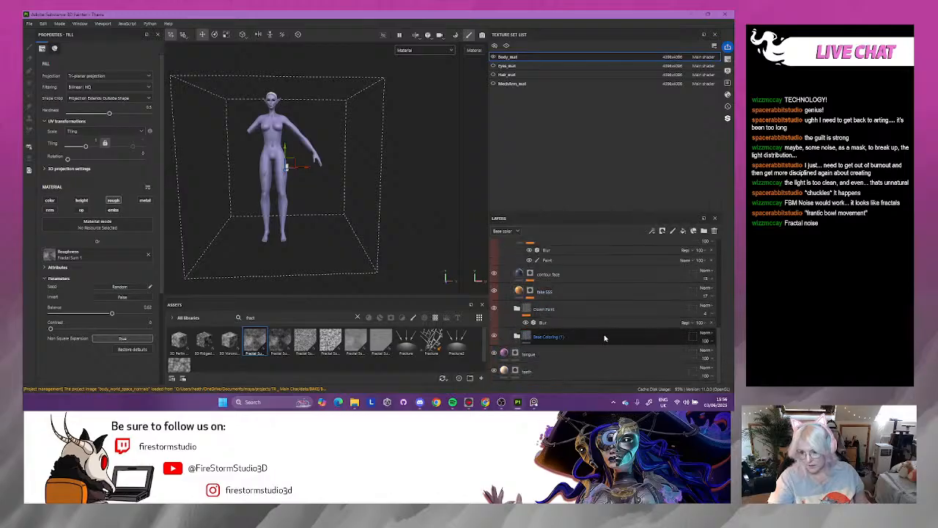
{"action": "scroll", "coordinate": [609, 336], "scroll_direction": "up", "scroll_amount": 5}
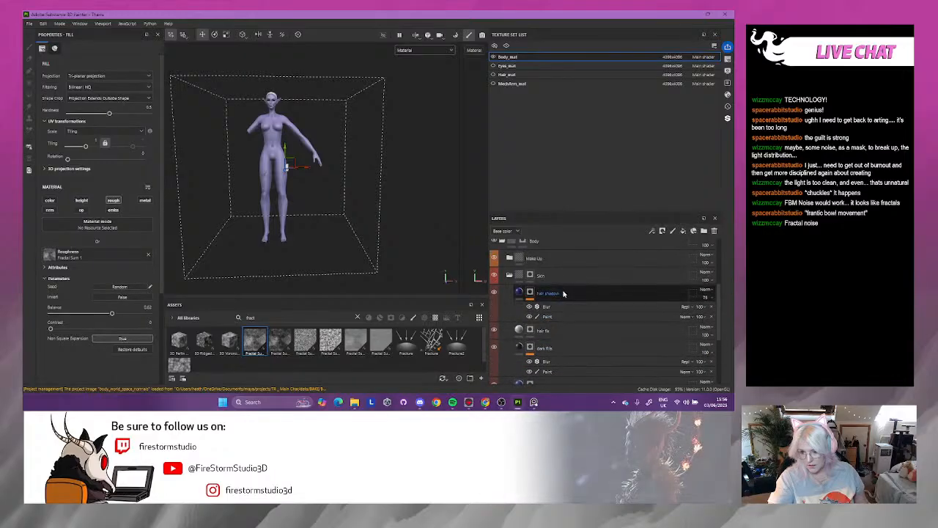
{"action": "left_click", "coordinate": [591, 293]}
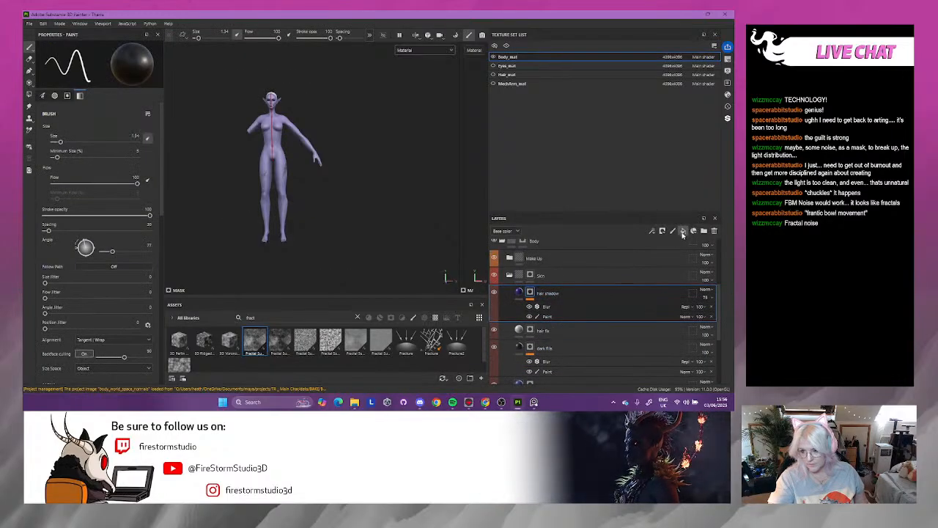
{"action": "left_click", "coordinate": [682, 231]}
{"action": "right_click", "coordinate": [543, 293]}
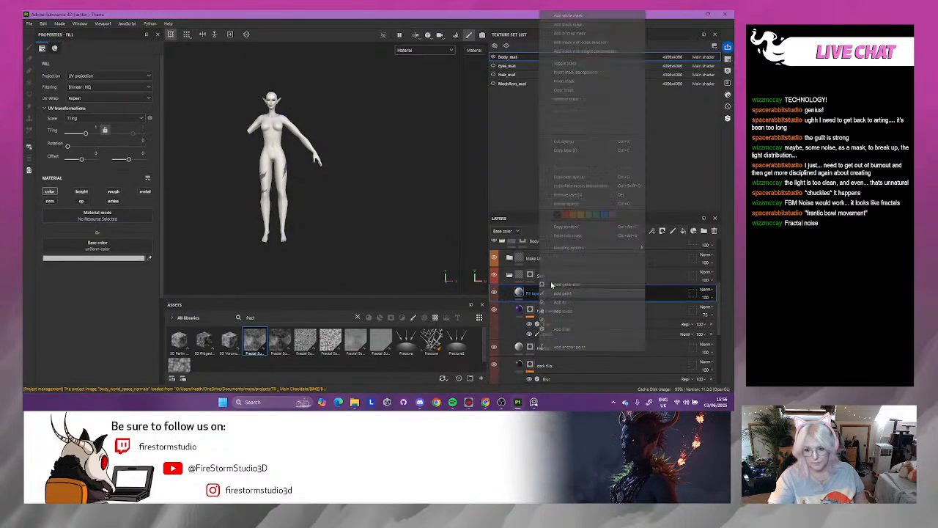
{"action": "left_click", "coordinate": [558, 28]}
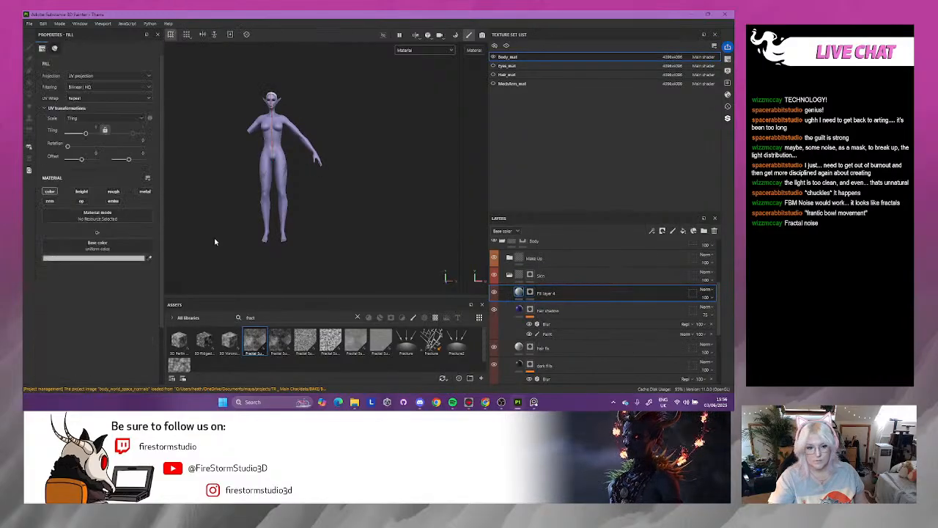
- Set the new fill layer's base color to a dark blue-violet
{"action": "left_click", "coordinate": [117, 257]}
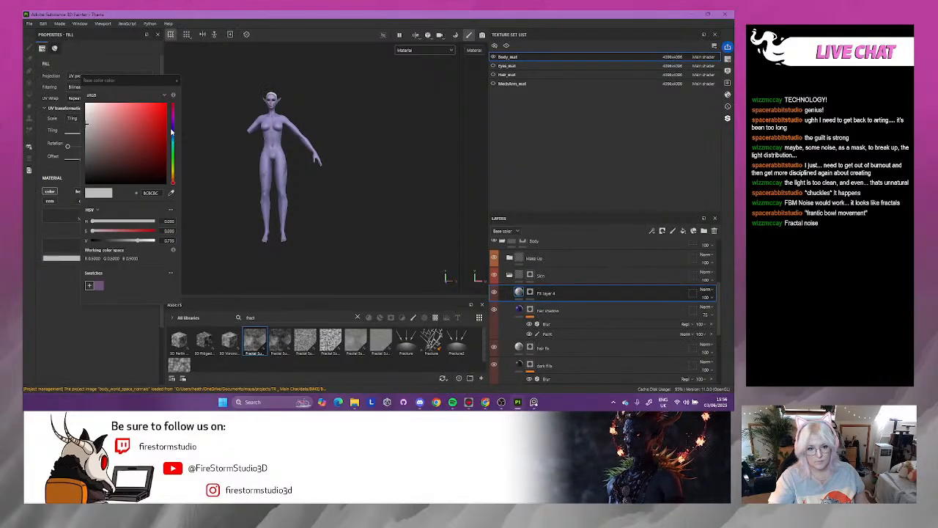
{"action": "left_click", "coordinate": [173, 130]}
{"action": "left_click", "coordinate": [132, 147]}
{"action": "left_click", "coordinate": [177, 81]}
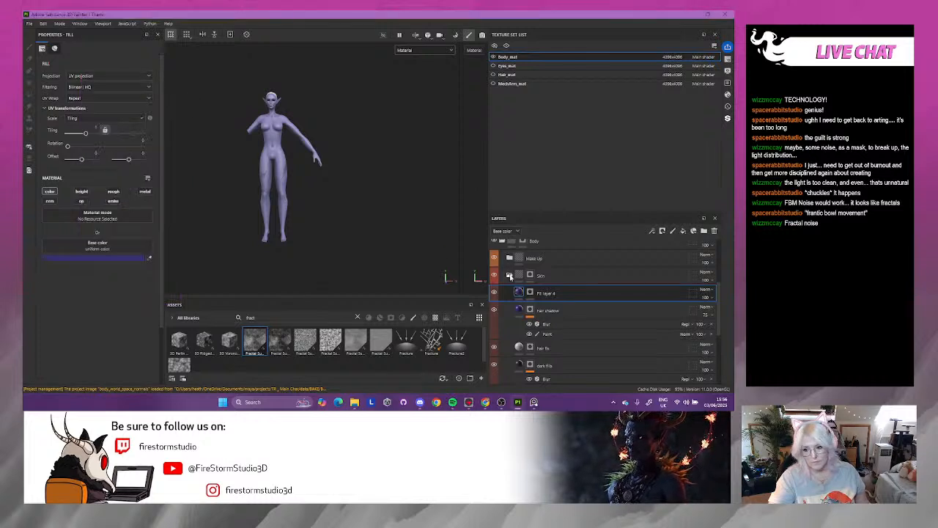
- Add a generator to the black mask of the new fill layer in the Skin folder
{"action": "right_click", "coordinate": [544, 294]}
{"action": "left_click", "coordinate": [573, 24]}
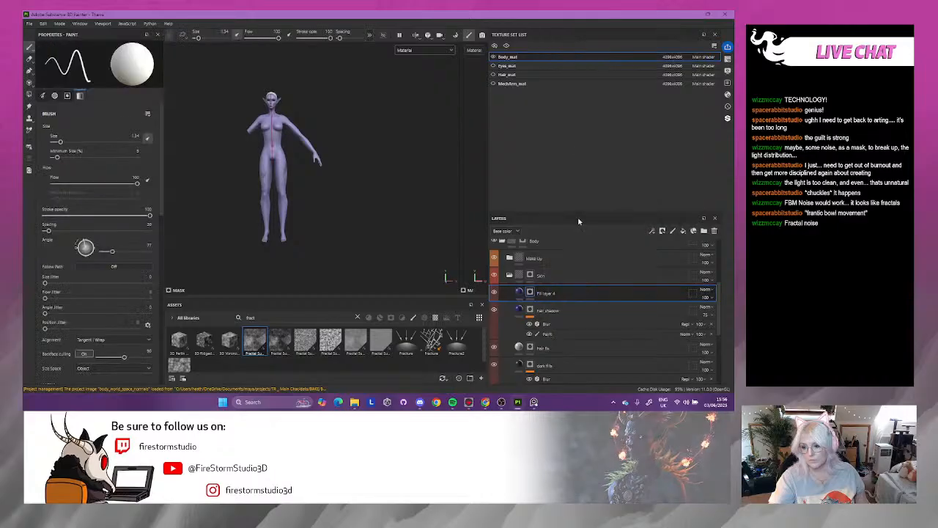
{"action": "right_click", "coordinate": [573, 300]}
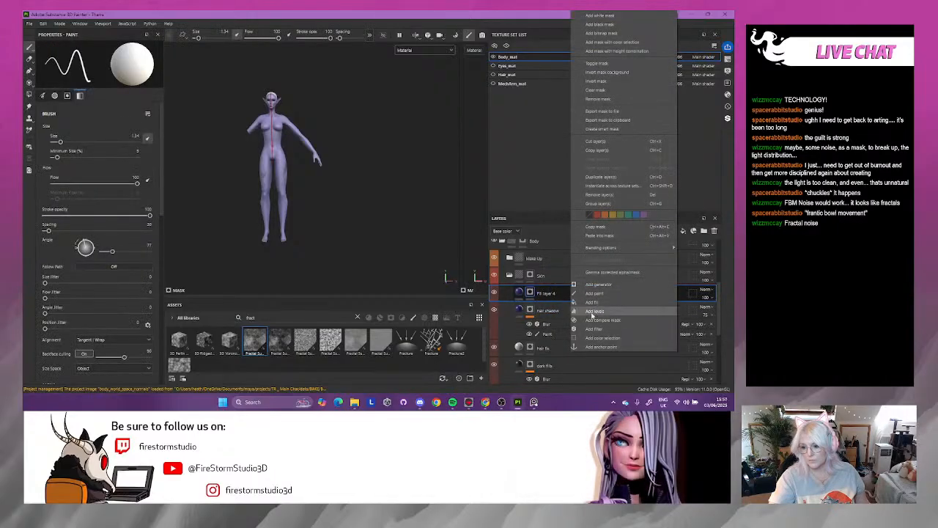
{"action": "left_click", "coordinate": [603, 285]}
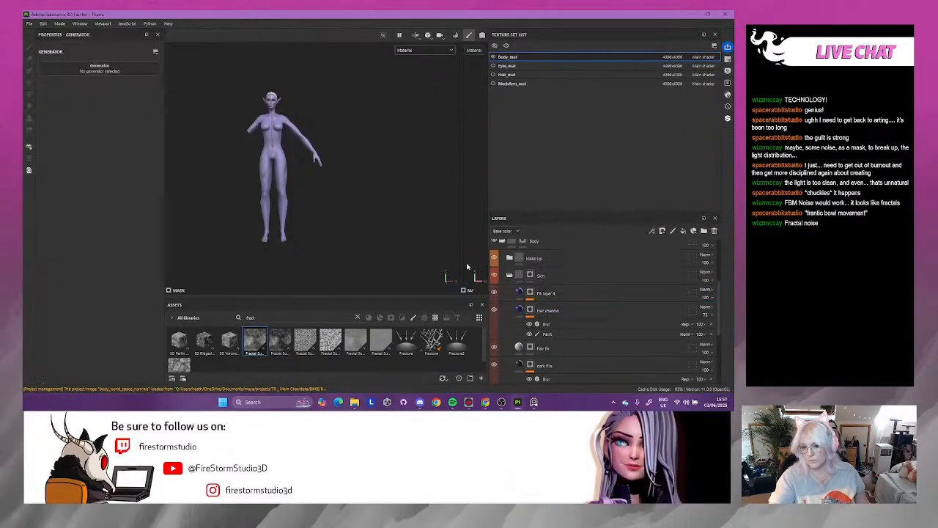
- Load the 3D Linear Gradient into the mask's empty generator and set its Invert option to True
{"action": "left_click", "coordinate": [103, 69]}
{"action": "type", "text": "cur"}
{"action": "key", "text": "BackSpace"}
{"action": "key", "text": "BackSpace"}
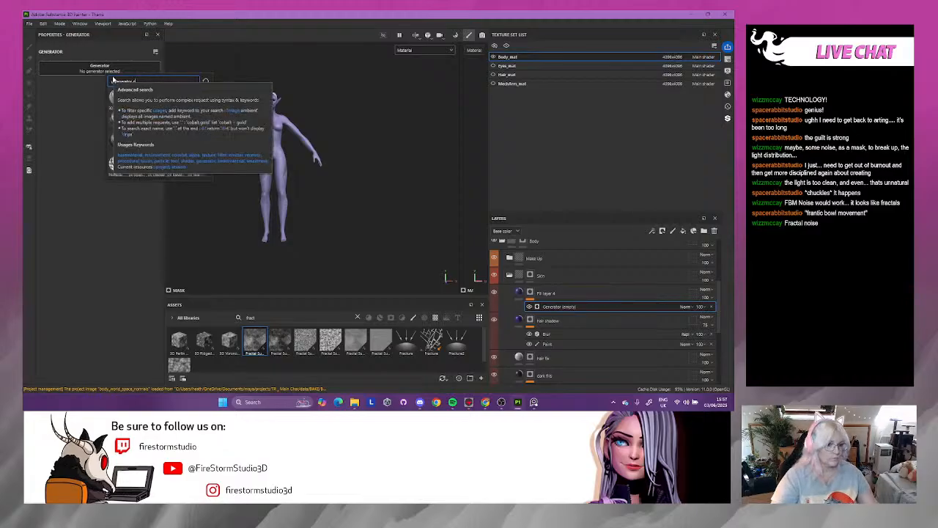
{"action": "type", "text": "l"}
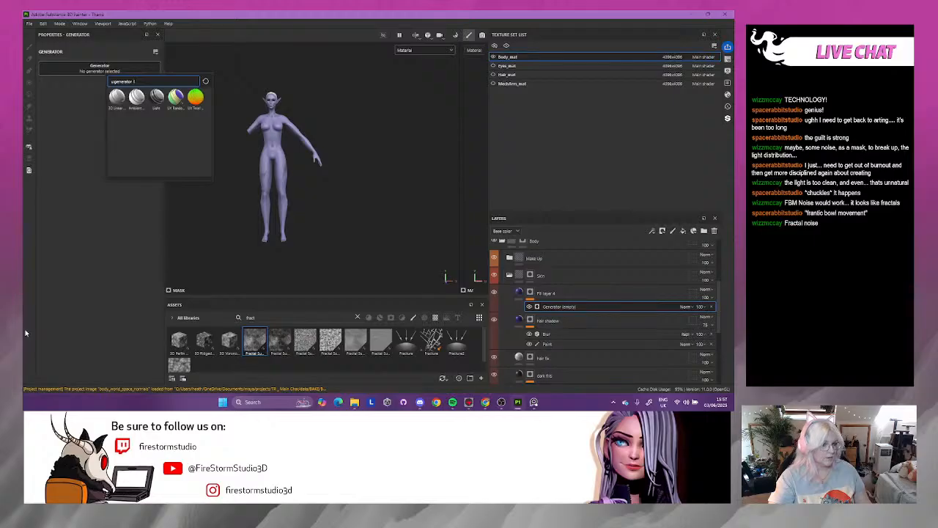
{"action": "left_click", "coordinate": [120, 102]}
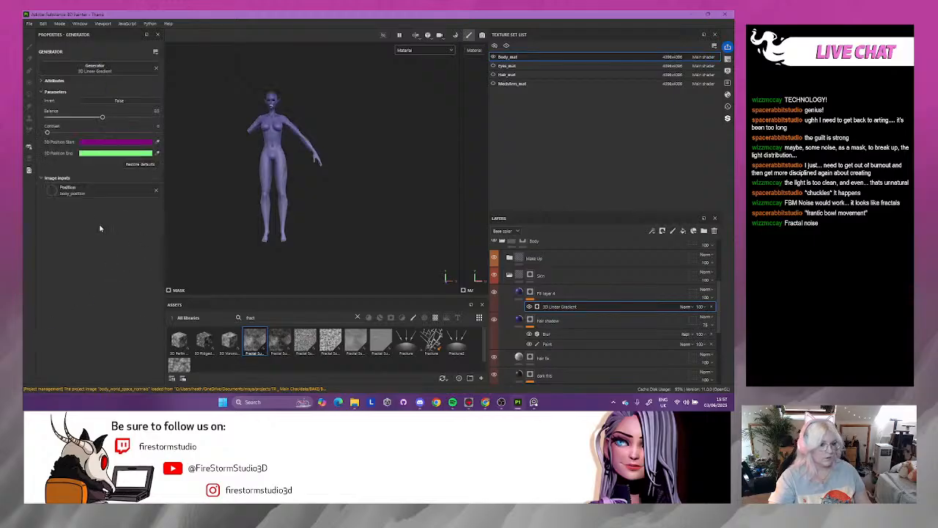
{"action": "left_click", "coordinate": [118, 101]}
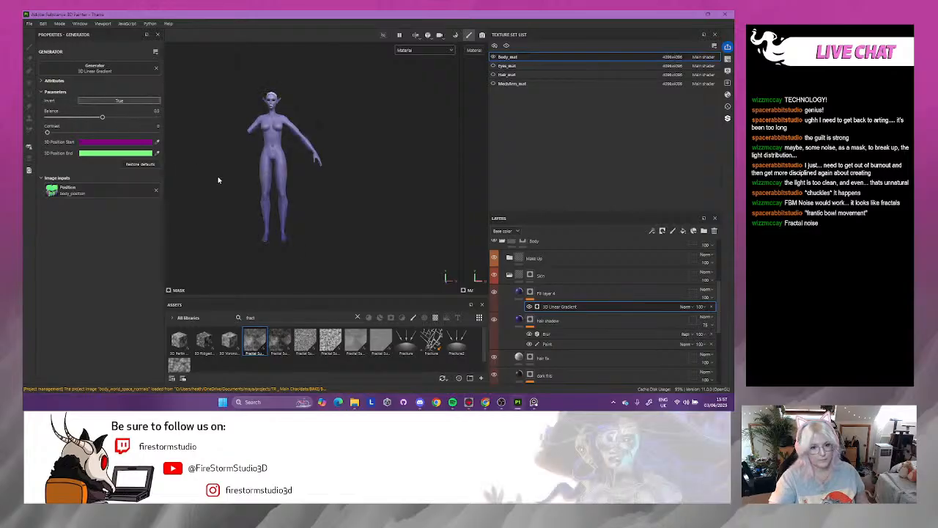
- Lighten the fill layer's base color to a softer blue-violet, with saturation about 0.42 and value about 0.56
{"action": "right_click_drag", "start_coordinate": [276, 137], "coordinate": [413, 243], "text": "alt"}
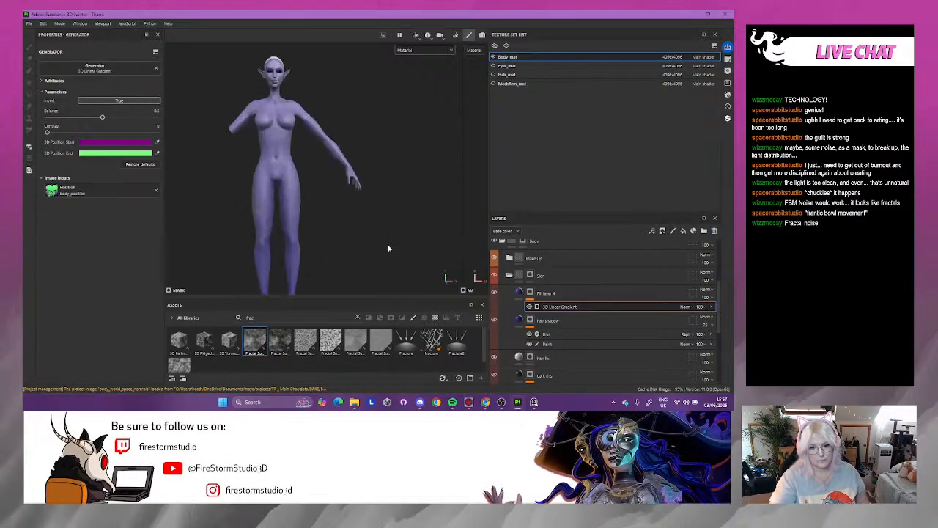
{"action": "middle_click_drag", "start_coordinate": [295, 233], "coordinate": [290, 177], "text": "alt"}
{"action": "left_click", "coordinate": [519, 292]}
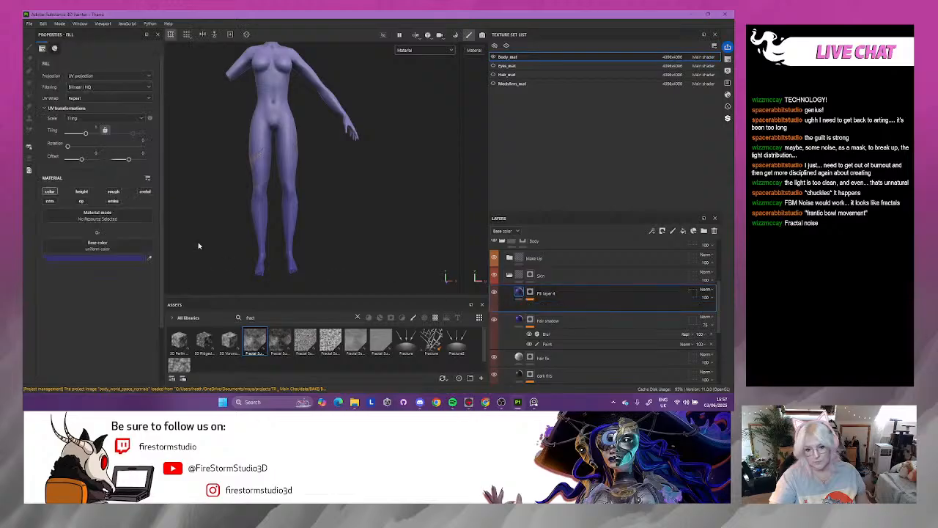
{"action": "left_click", "coordinate": [99, 258]}
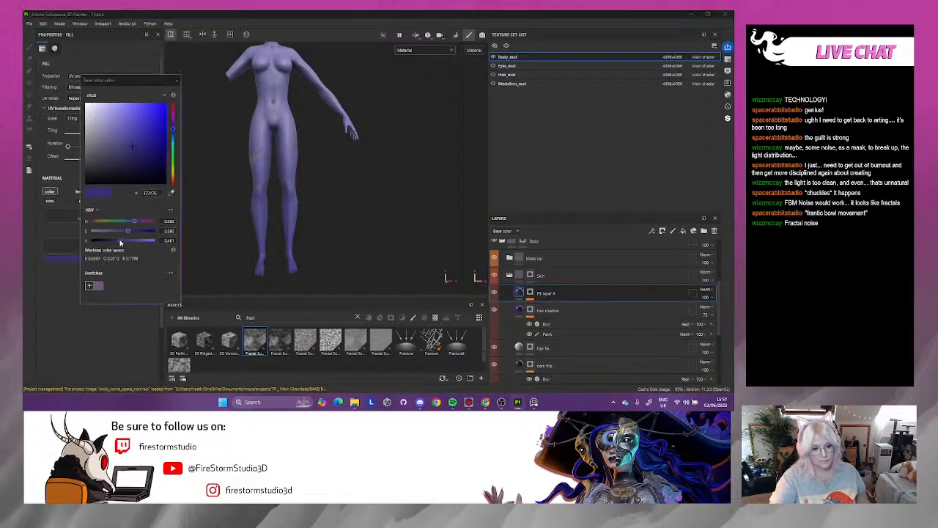
{"action": "left_click", "coordinate": [127, 242]}
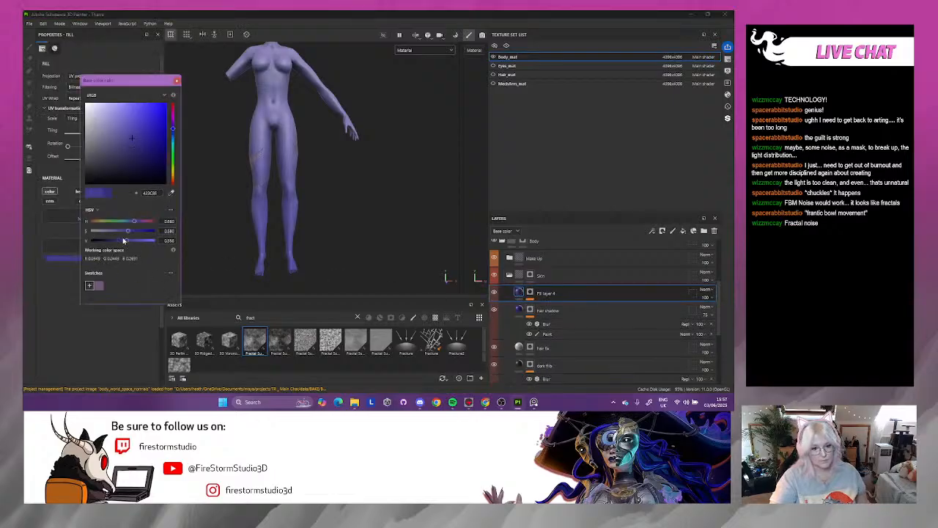
{"action": "left_click", "coordinate": [117, 231]}
{"action": "mouse_move", "coordinate": [283, 209]}
{"action": "left_mouse_down", "text": "alt"}
{"action": "mouse_move", "coordinate": [303, 216]}
{"action": "mouse_move", "coordinate": [249, 213]}
{"action": "mouse_move", "coordinate": [299, 202]}
{"action": "left_mouse_up", "text": "alt"}
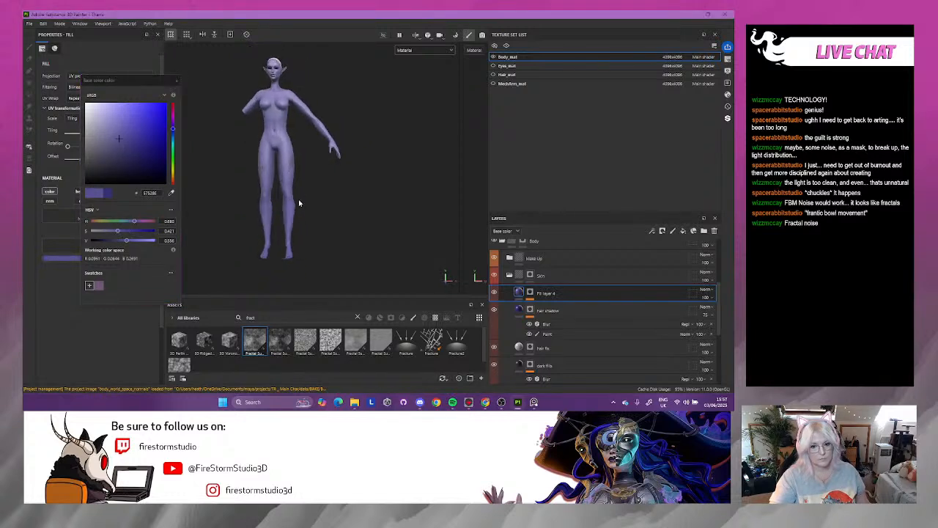
{"action": "left_click", "coordinate": [177, 82]}
- Make the Eyes_mat and Hair_mat texture sets visible together with the body
{"action": "mouse_move", "coordinate": [292, 164]}
{"action": "left_mouse_down", "text": "alt"}
{"action": "mouse_move", "coordinate": [276, 180]}
{"action": "mouse_move", "coordinate": [307, 176]}
{"action": "mouse_move", "coordinate": [207, 165]}
{"action": "mouse_move", "coordinate": [307, 165]}
{"action": "mouse_move", "coordinate": [329, 153]}
{"action": "left_mouse_up", "text": "alt"}
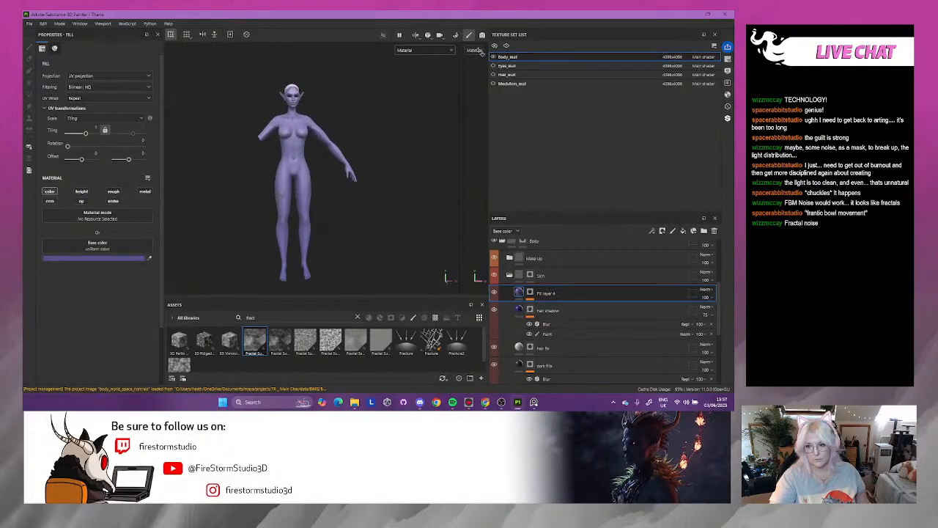
{"action": "left_click", "coordinate": [493, 66]}
{"action": "left_click_drag", "start_coordinate": [275, 142], "coordinate": [299, 144], "text": "alt"}
{"action": "right_click_drag", "start_coordinate": [300, 145], "coordinate": [364, 161], "text": "alt"}
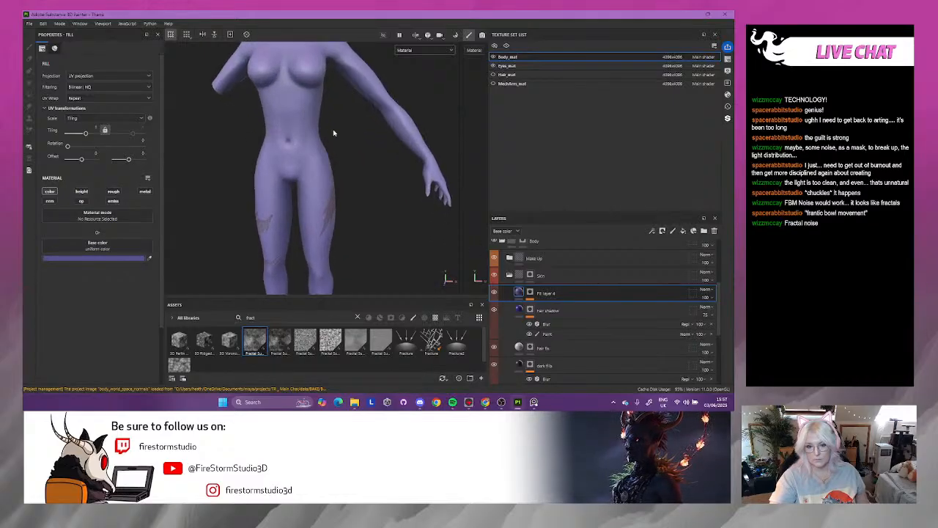
{"action": "middle_click_drag", "start_coordinate": [364, 162], "coordinate": [296, 287], "text": "alt"}
{"action": "left_click_drag", "start_coordinate": [296, 210], "coordinate": [275, 204], "text": "alt"}
{"action": "right_click_drag", "start_coordinate": [275, 205], "coordinate": [465, 277], "text": "alt"}
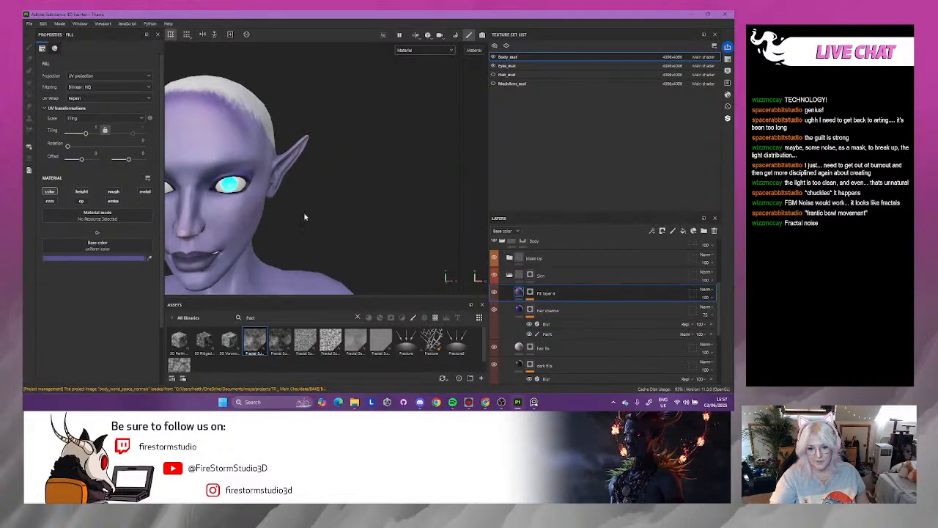
{"action": "left_click_drag", "start_coordinate": [465, 276], "coordinate": [445, 110], "text": "alt"}
{"action": "middle_click_drag", "start_coordinate": [444, 110], "coordinate": [475, 84], "text": "alt"}
{"action": "left_click", "coordinate": [494, 75]}
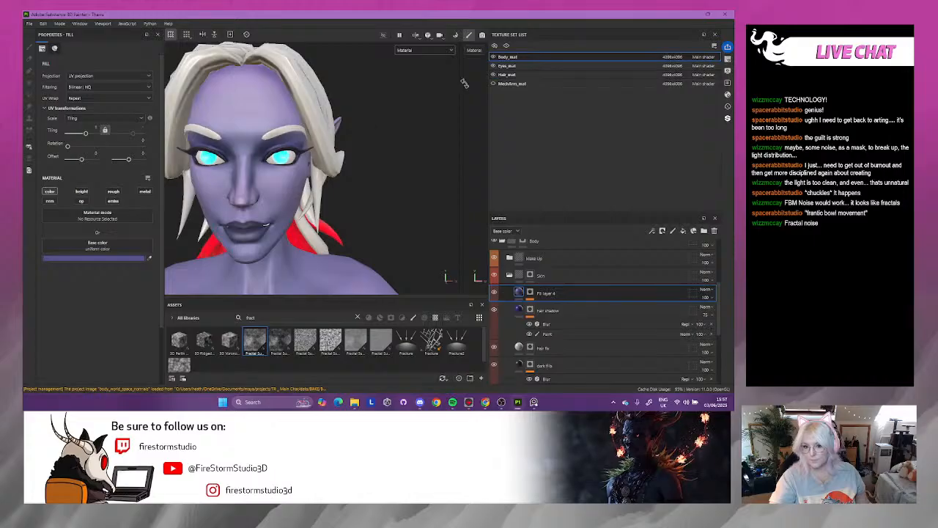
- Examine the skin's color gradient on the figure from the side and front, from head to thighs
{"action": "scroll", "coordinate": [379, 205], "scroll_direction": "down", "scroll_amount": 5}
{"action": "scroll", "coordinate": [379, 204], "scroll_direction": "down", "scroll_amount": 5}
{"action": "left_click_drag", "start_coordinate": [380, 199], "coordinate": [183, 205], "text": "alt"}
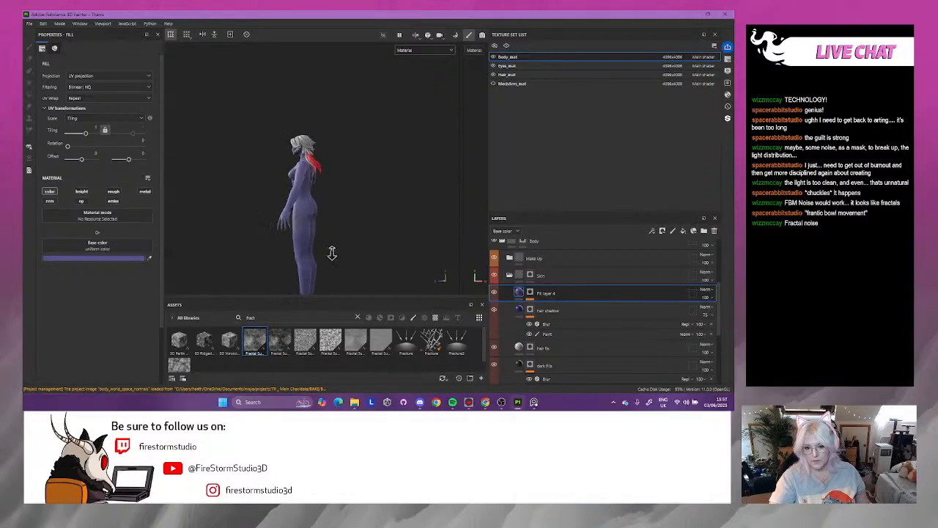
{"action": "scroll", "coordinate": [314, 244], "scroll_direction": "up", "scroll_amount": 5}
{"action": "middle_click_drag", "start_coordinate": [325, 230], "coordinate": [319, 132], "text": "alt"}
{"action": "left_click_drag", "start_coordinate": [265, 127], "coordinate": [375, 123], "text": "alt"}
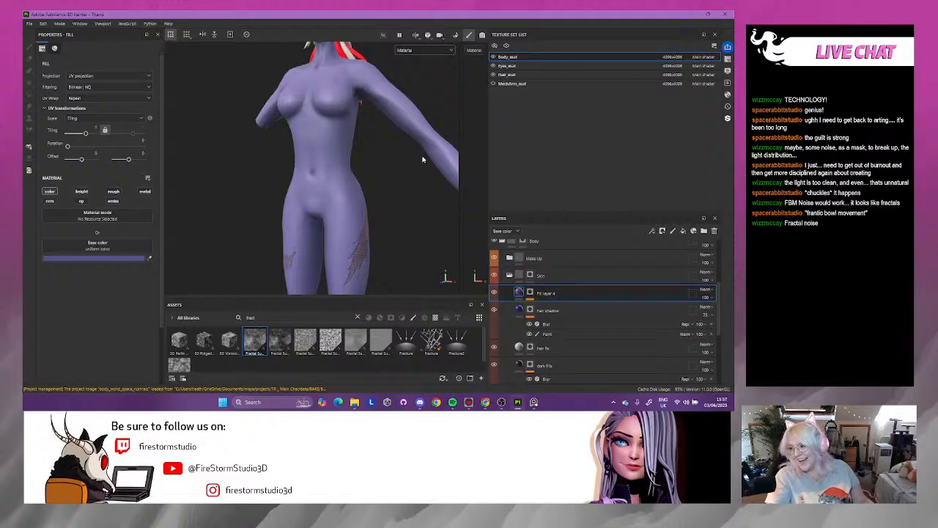
- Switch to the Eyes_mat texture set and frame the character's face from the front
{"action": "middle_click_drag", "start_coordinate": [376, 114], "coordinate": [341, 193], "text": "alt"}
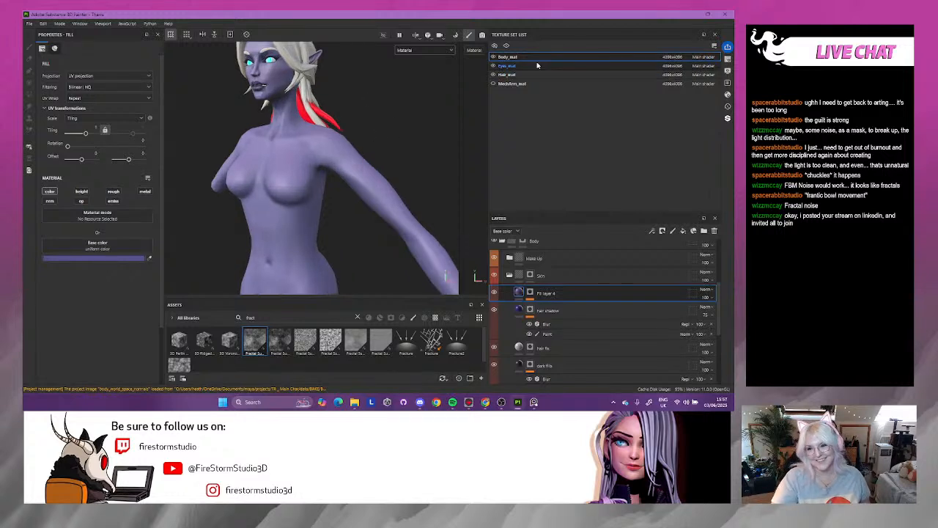
{"action": "left_click", "coordinate": [513, 65]}
{"action": "left_click_drag", "start_coordinate": [371, 170], "coordinate": [360, 198], "text": "alt"}
{"action": "right_click_drag", "start_coordinate": [360, 198], "coordinate": [365, 222], "text": "alt"}
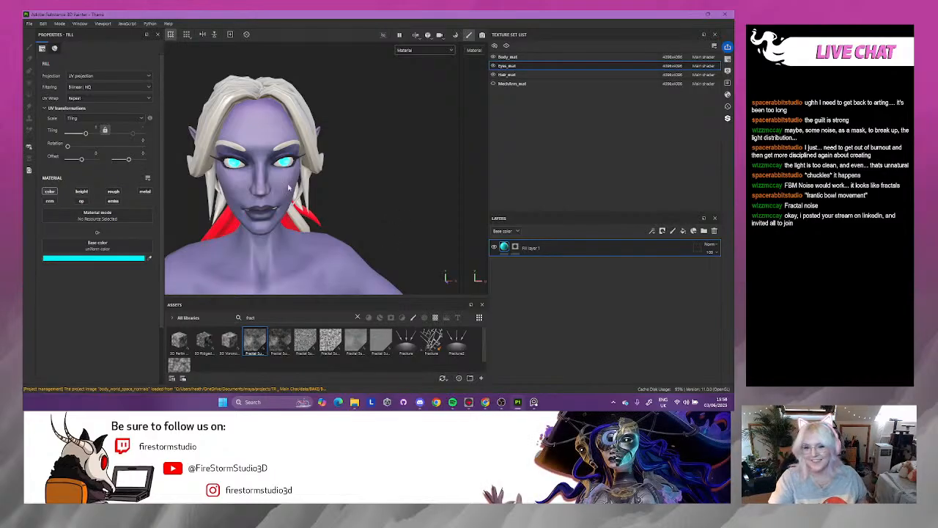
{"action": "middle_click_drag", "start_coordinate": [256, 178], "coordinate": [309, 195], "text": "alt"}
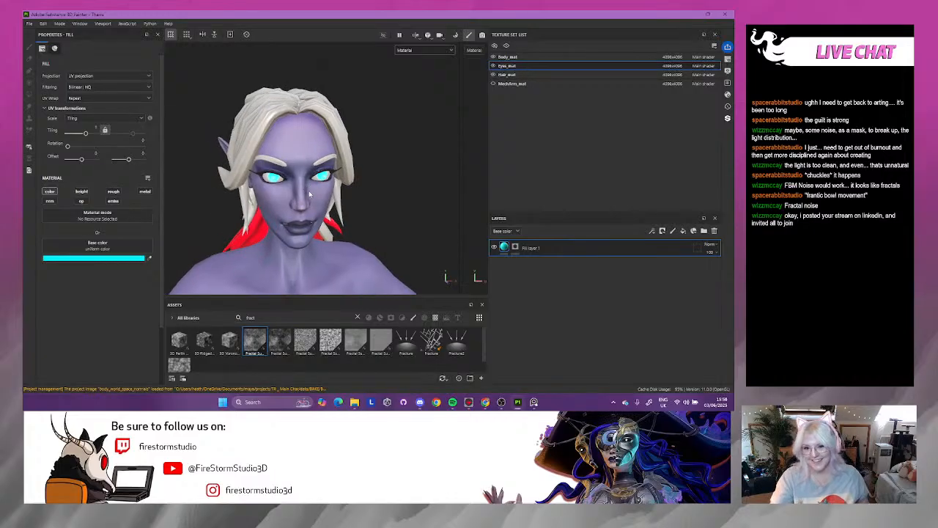
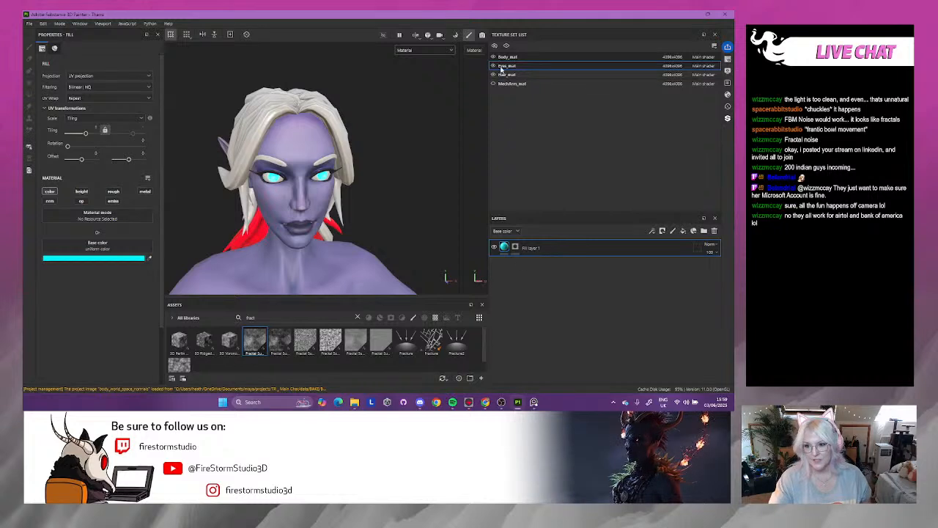
- In the Body_mat texture set, rename the topmost layer folder, Folder 1, as "scales"
{"action": "left_click", "coordinate": [507, 57]}
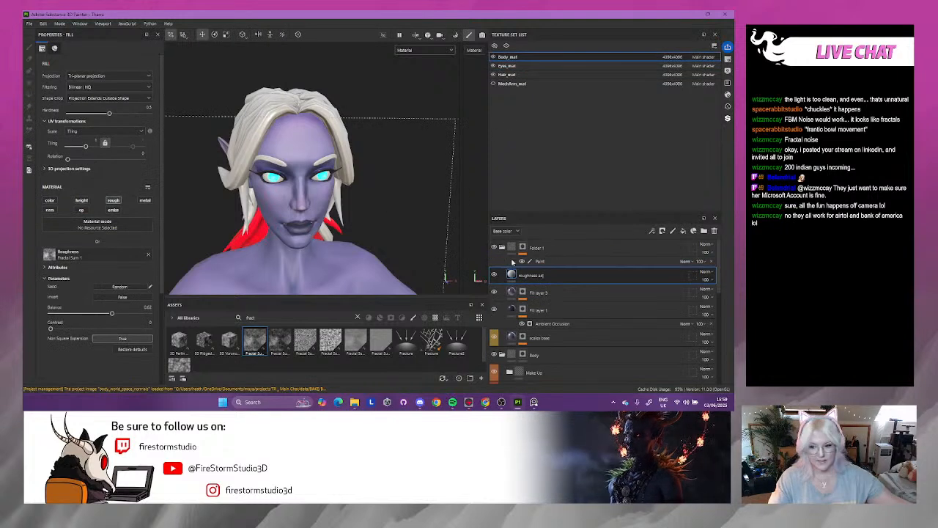
{"action": "scroll", "coordinate": [530, 311], "scroll_direction": "up", "scroll_amount": 1}
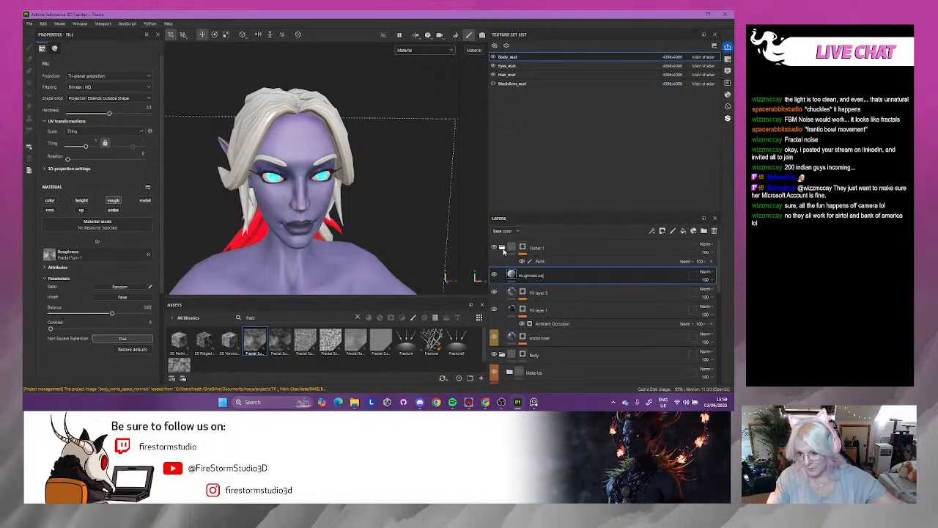
{"action": "left_click", "coordinate": [538, 249]}
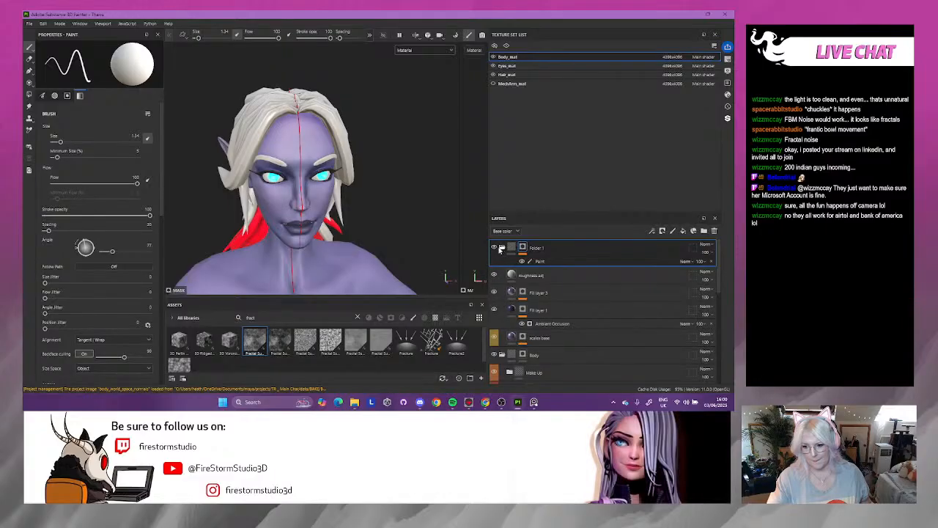
{"action": "scroll", "coordinate": [539, 285], "scroll_direction": "down", "scroll_amount": 1}
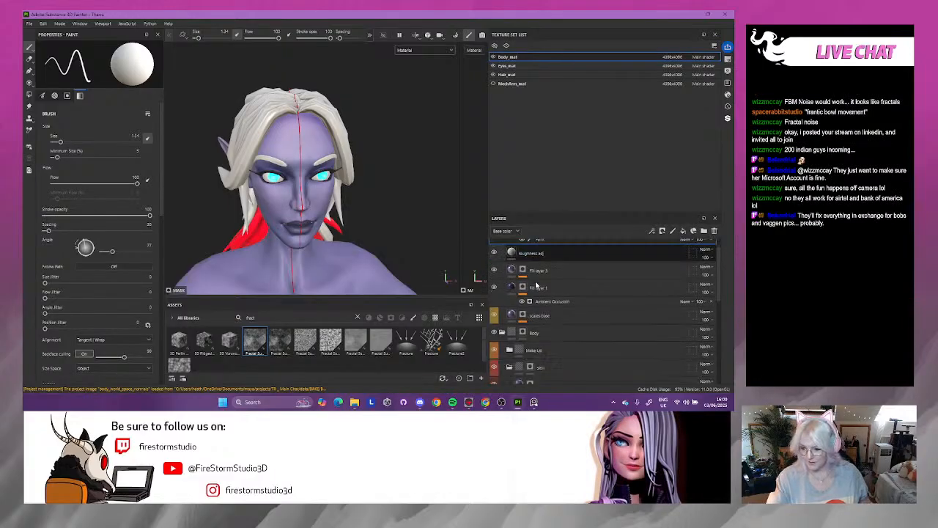
{"action": "scroll", "coordinate": [538, 287], "scroll_direction": "up", "scroll_amount": 1}
{"action": "double_click", "coordinate": [539, 248]}
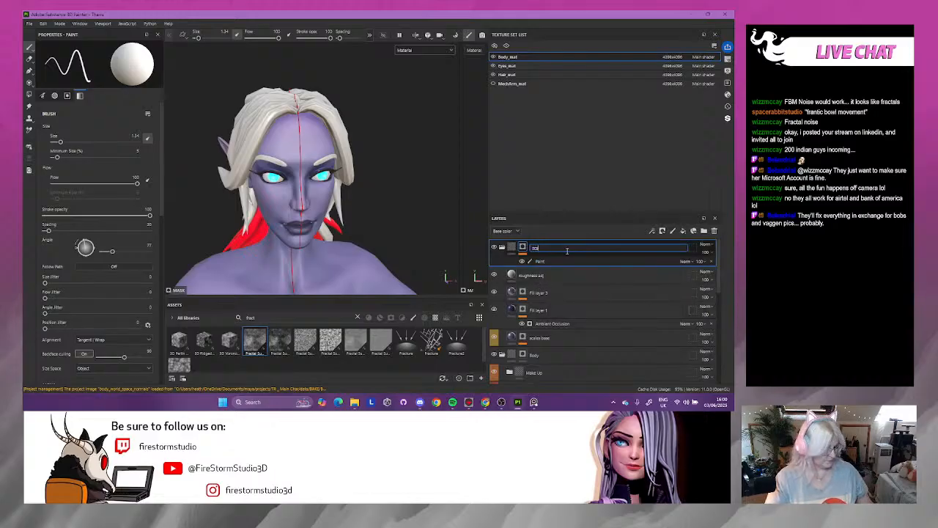
{"action": "type", "text": "scales"}
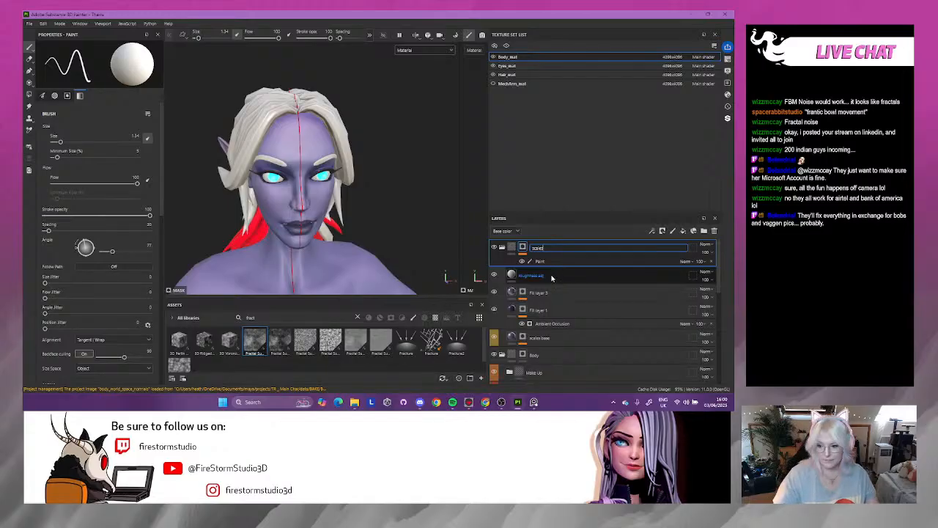
{"action": "key", "text": "Return"}
- Rename Fill layer 4 inside the Skin folder as "gradient"
{"action": "scroll", "coordinate": [514, 272], "scroll_direction": "down", "scroll_amount": 4}
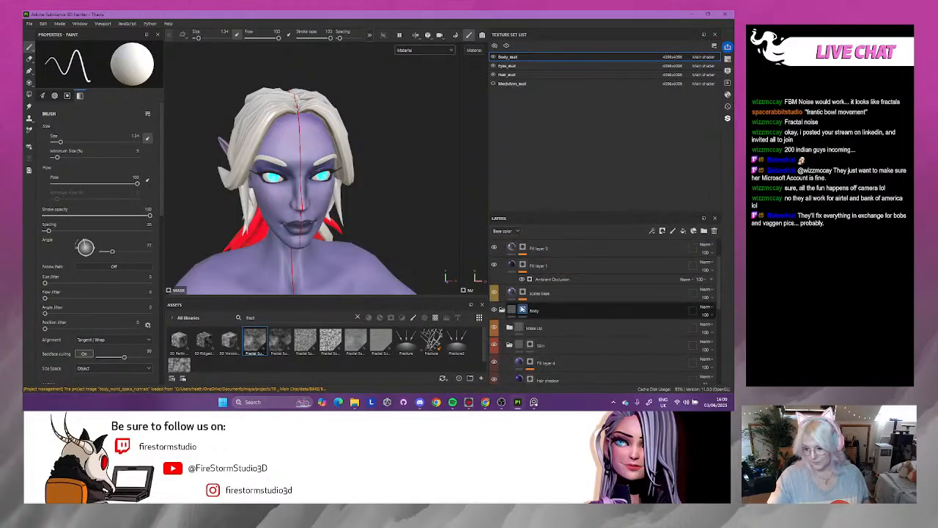
{"action": "scroll", "coordinate": [517, 282], "scroll_direction": "down", "scroll_amount": 1}
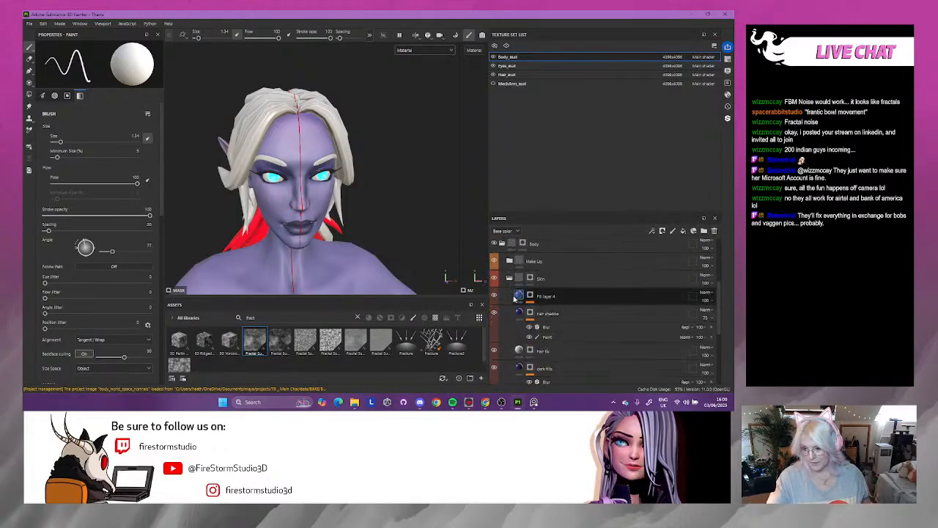
{"action": "left_click", "coordinate": [529, 283]}
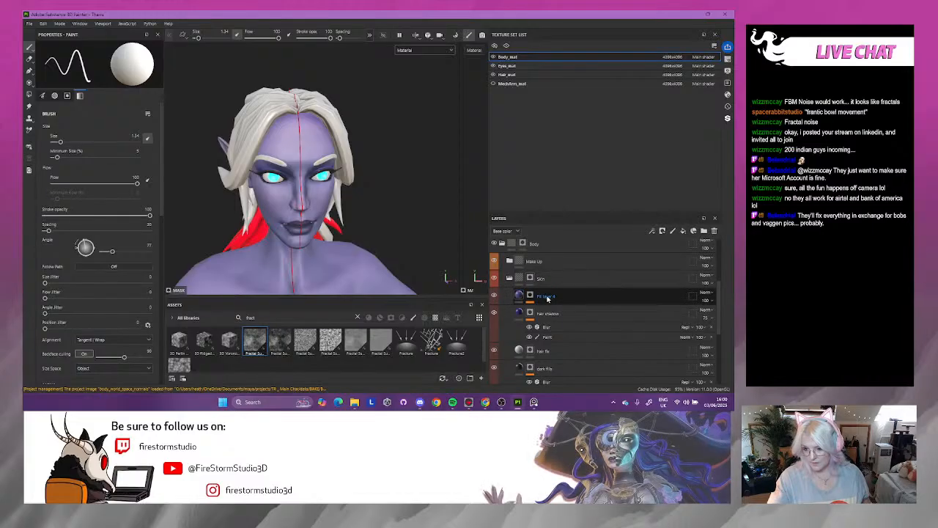
{"action": "double_click", "coordinate": [547, 296]}
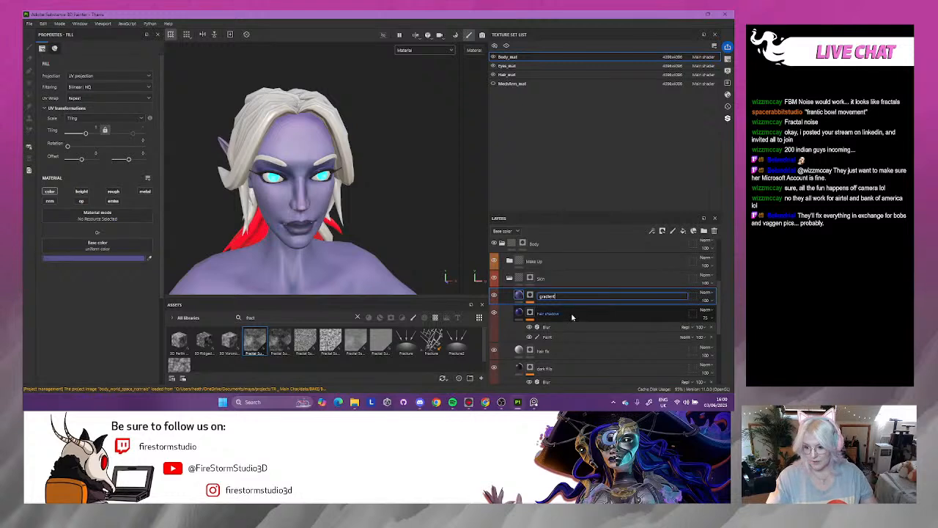
{"action": "key", "text": "Return"}
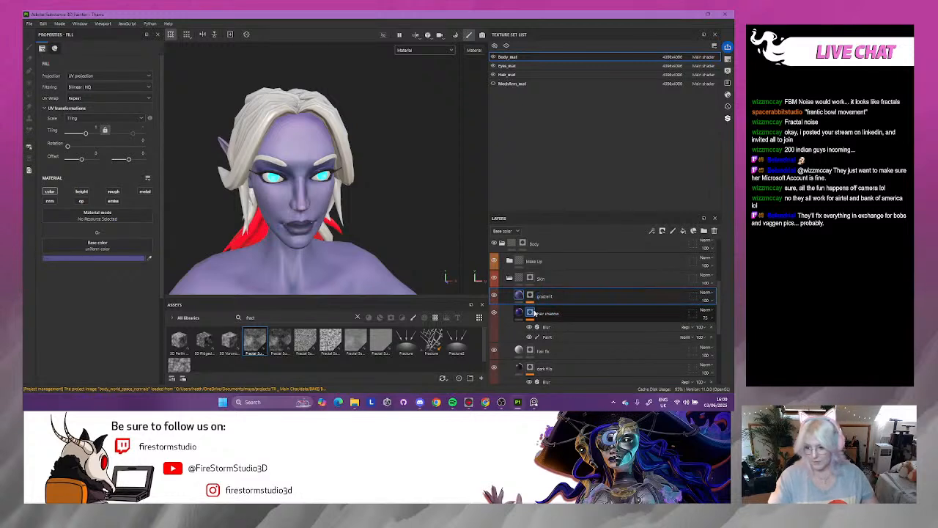
- Collapse the Skin folder and expand the Make Up folder to show its lipstick layers
{"action": "scroll", "coordinate": [537, 313], "scroll_direction": "down", "scroll_amount": 5}
{"action": "scroll", "coordinate": [522, 307], "scroll_direction": "down", "scroll_amount": 1}
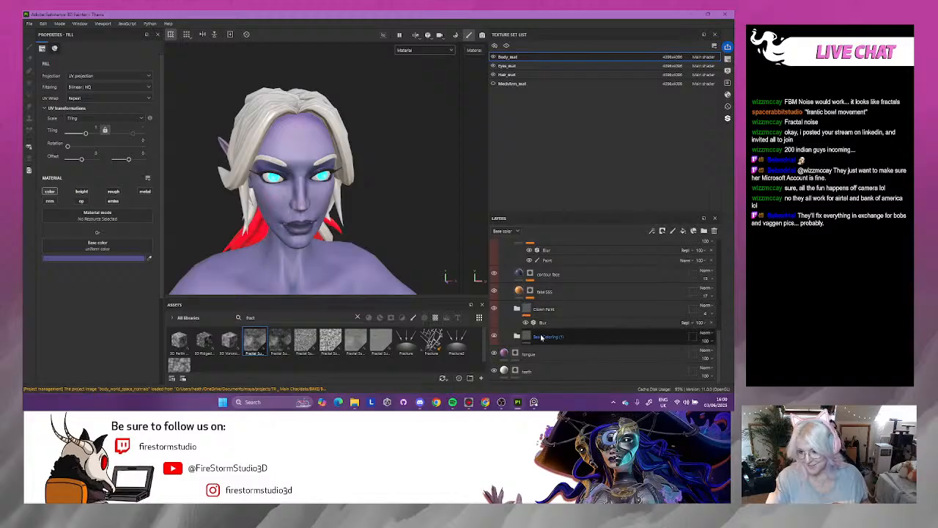
{"action": "scroll", "coordinate": [529, 322], "scroll_direction": "up", "scroll_amount": 1}
{"action": "scroll", "coordinate": [530, 316], "scroll_direction": "up", "scroll_amount": 3}
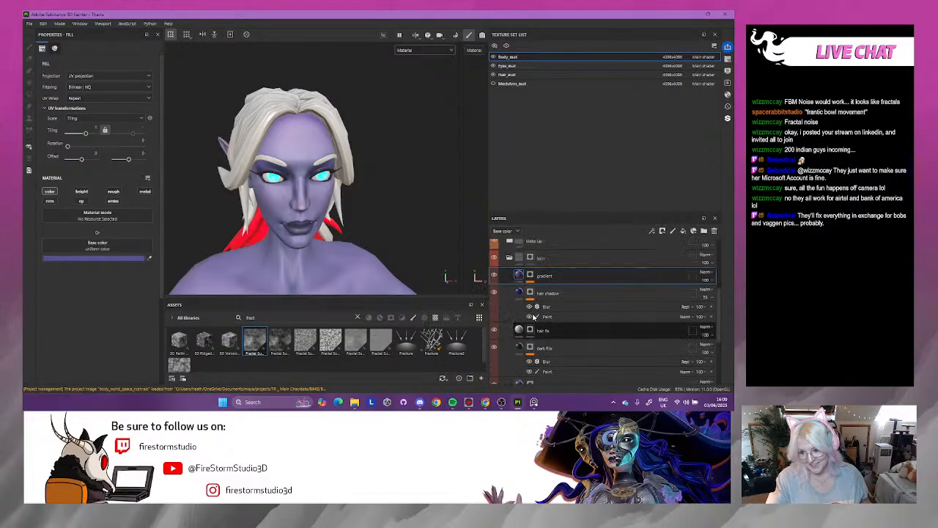
{"action": "left_click", "coordinate": [509, 262]}
{"action": "scroll", "coordinate": [530, 302], "scroll_direction": "up", "scroll_amount": 1}
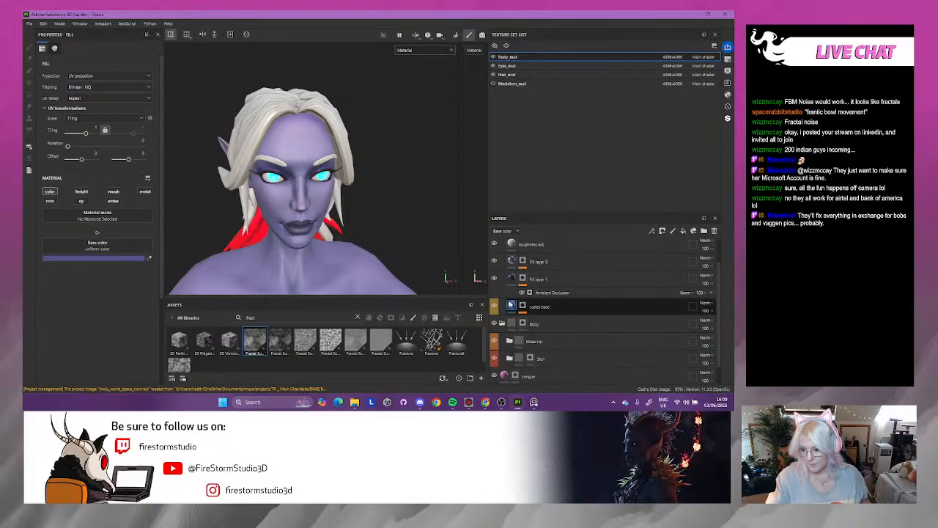
{"action": "left_click", "coordinate": [510, 341]}
{"action": "scroll", "coordinate": [539, 315], "scroll_direction": "down", "scroll_amount": 3}
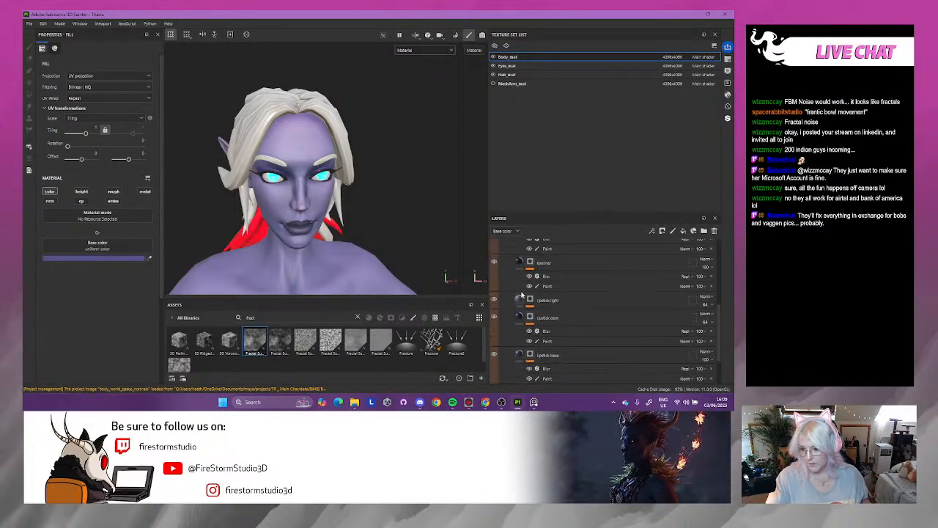
- Enable the roughness channel on the lipstick dark fill layer and set its roughness to about 0.23
{"action": "left_click", "coordinate": [550, 341]}
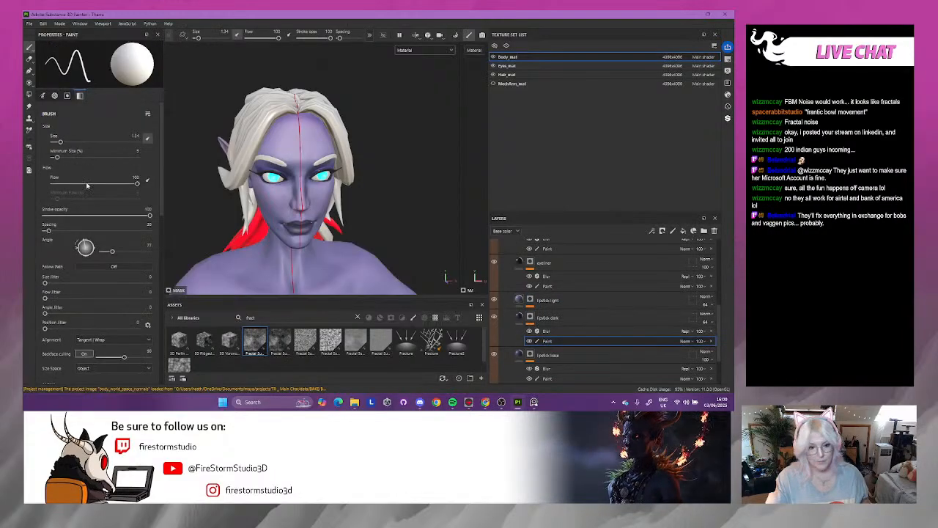
{"action": "left_click", "coordinate": [517, 318]}
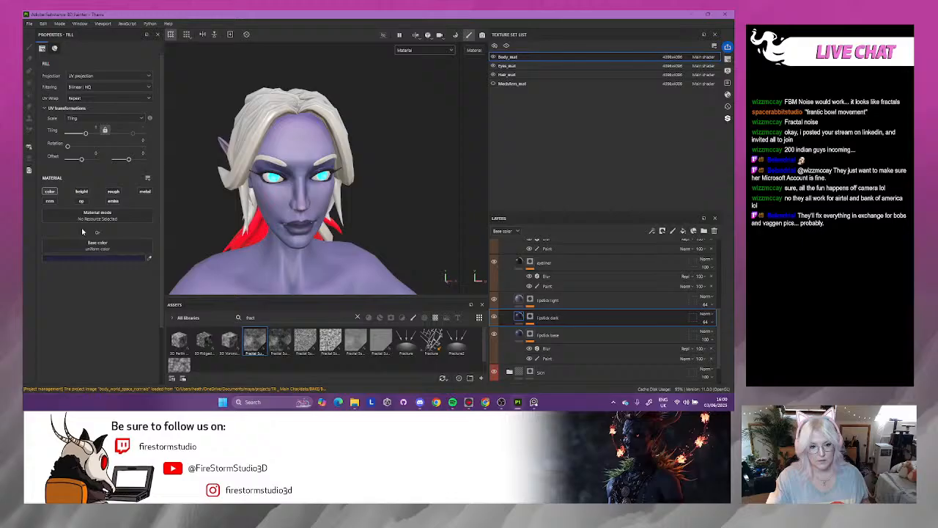
{"action": "left_click", "coordinate": [115, 194]}
{"action": "scroll", "coordinate": [296, 277], "scroll_direction": "up", "scroll_amount": 3}
{"action": "left_click_drag", "start_coordinate": [281, 224], "coordinate": [170, 271], "text": "alt"}
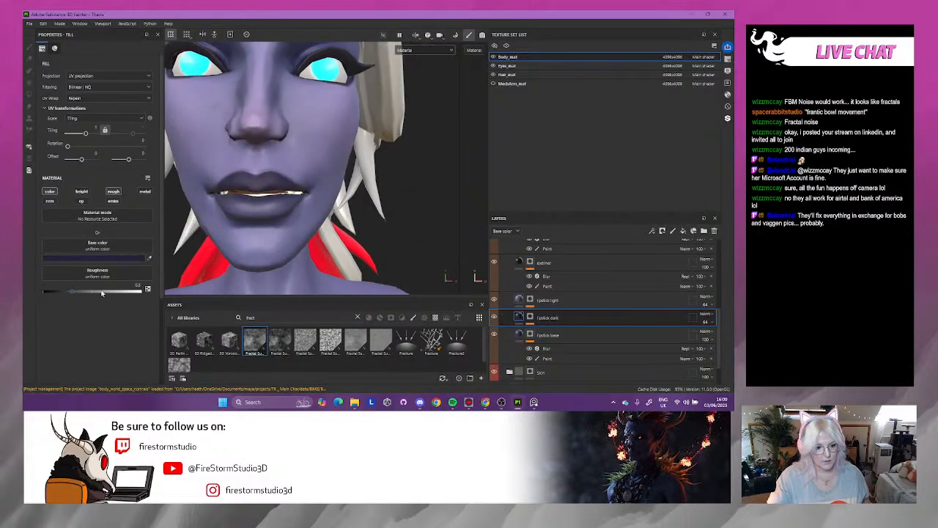
{"action": "left_click_drag", "start_coordinate": [54, 295], "coordinate": [60, 292]}
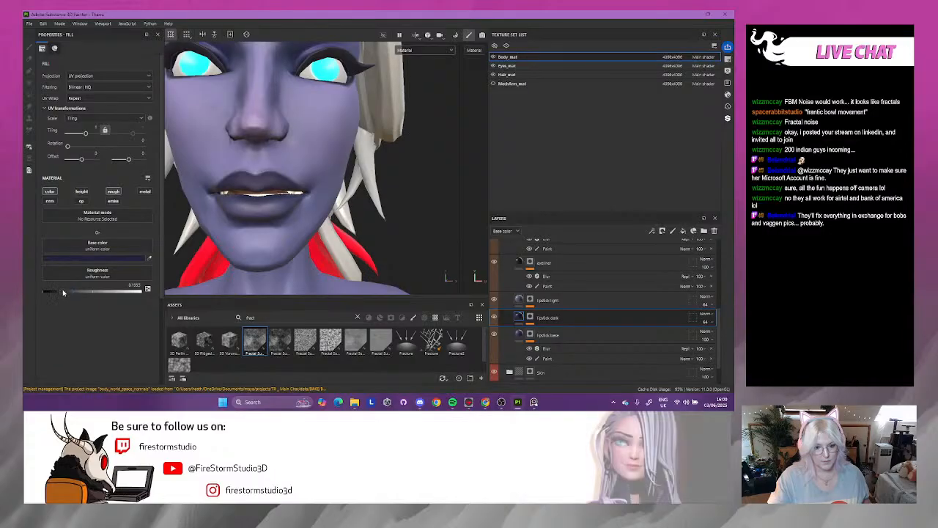
{"action": "left_click_drag", "start_coordinate": [273, 230], "coordinate": [236, 218], "text": "alt"}
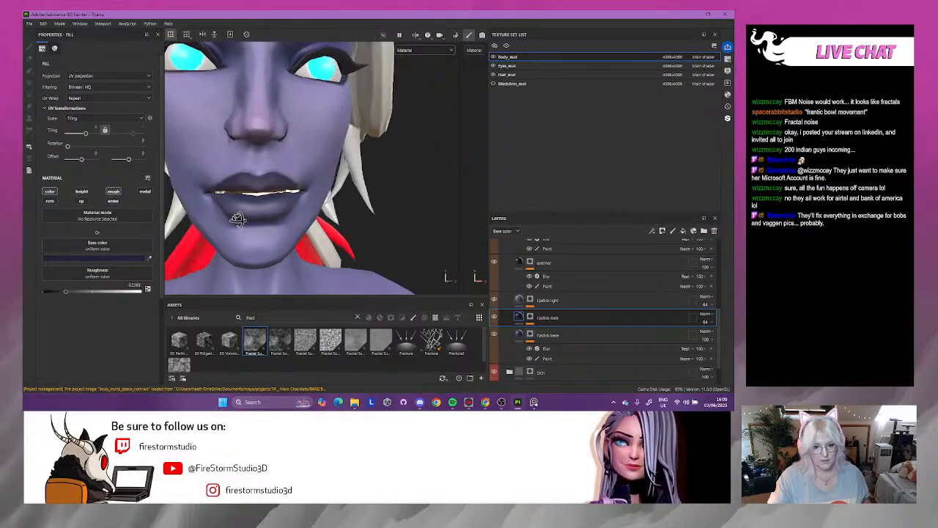
{"action": "scroll", "coordinate": [246, 216], "scroll_direction": "up", "scroll_amount": 1}
- Enable roughness on the lipstick light fill layer and lower its value to about 0.2
{"action": "left_click", "coordinate": [528, 300]}
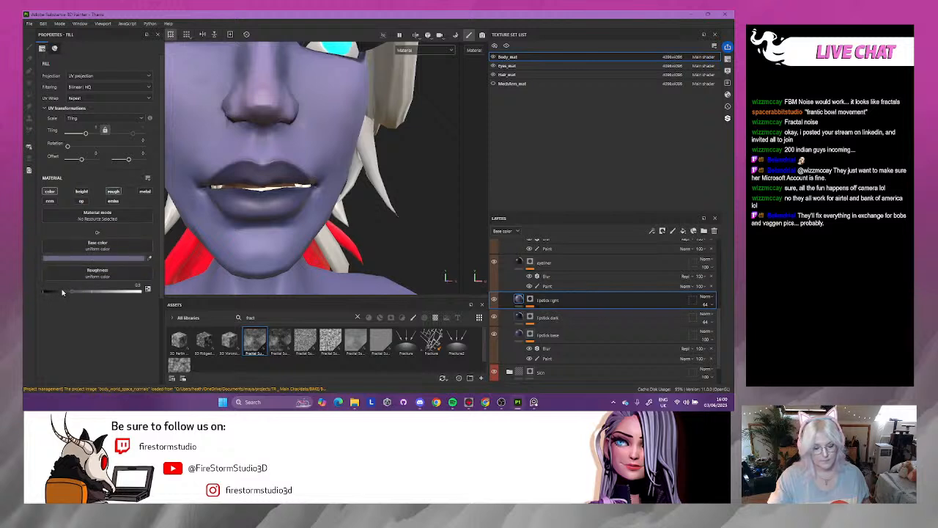
{"action": "scroll", "coordinate": [521, 293], "scroll_direction": "up", "scroll_amount": 2}
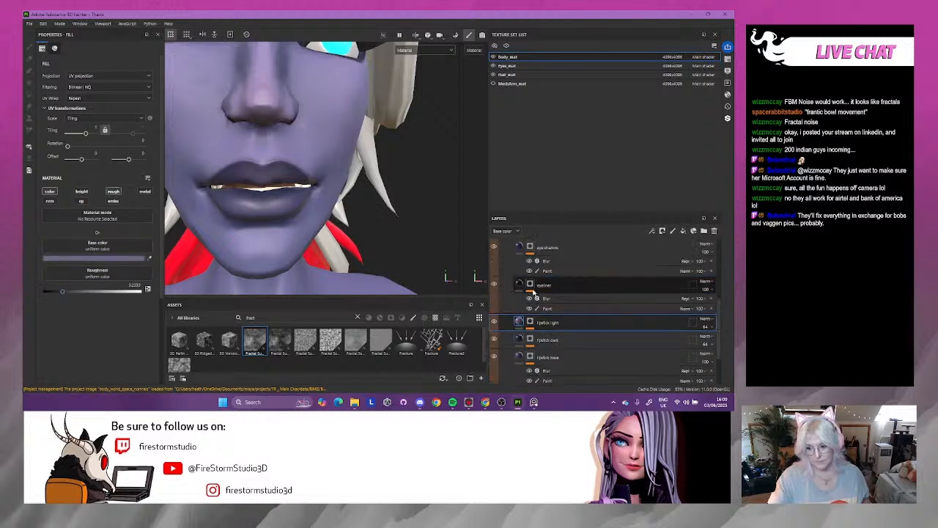
{"action": "left_click_drag", "start_coordinate": [315, 207], "coordinate": [286, 205], "text": "alt"}
{"action": "right_click_drag", "start_coordinate": [285, 205], "coordinate": [289, 206], "text": "shift"}
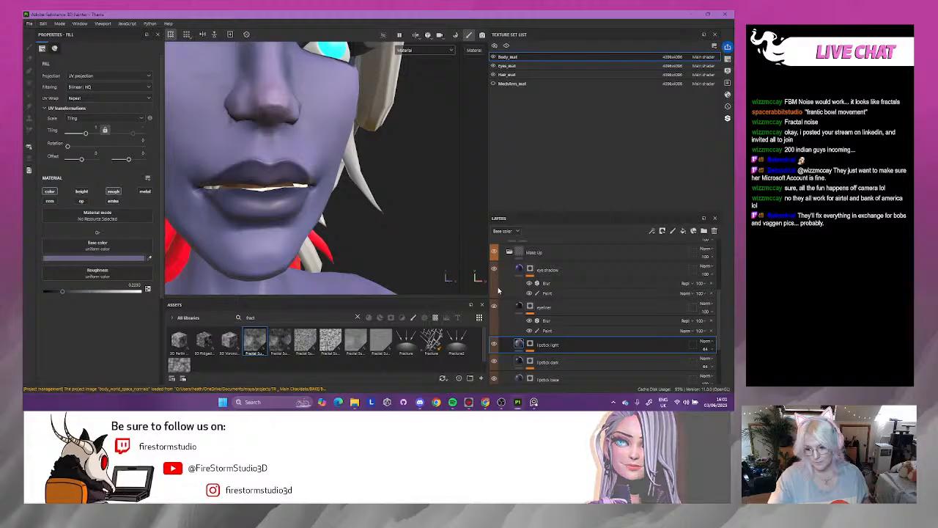
- Enable roughness on the lipstick base fill layer and set it to about 0.29, checking the lip highlights up close
{"action": "scroll", "coordinate": [528, 343], "scroll_direction": "down", "scroll_amount": 1}
{"action": "scroll", "coordinate": [528, 343], "scroll_direction": "down", "scroll_amount": 1}
{"action": "left_click", "coordinate": [528, 338]}
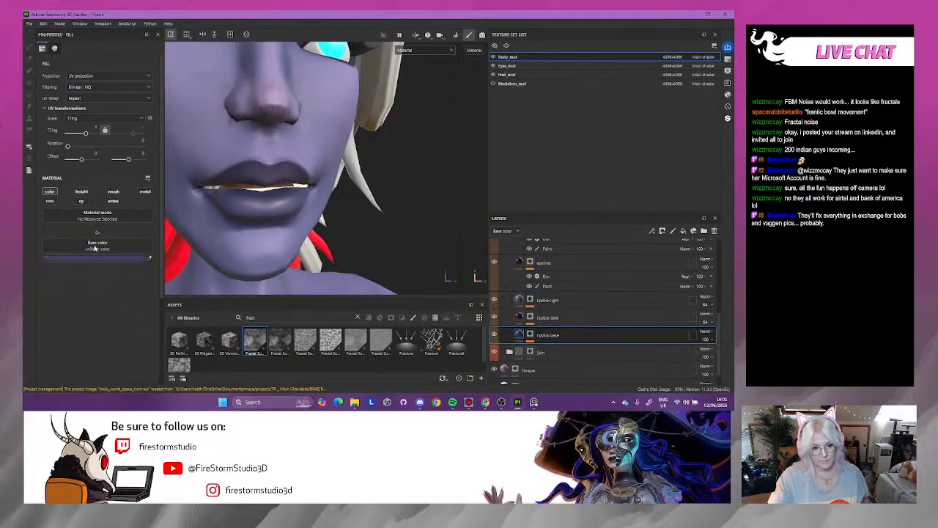
{"action": "left_click", "coordinate": [113, 192]}
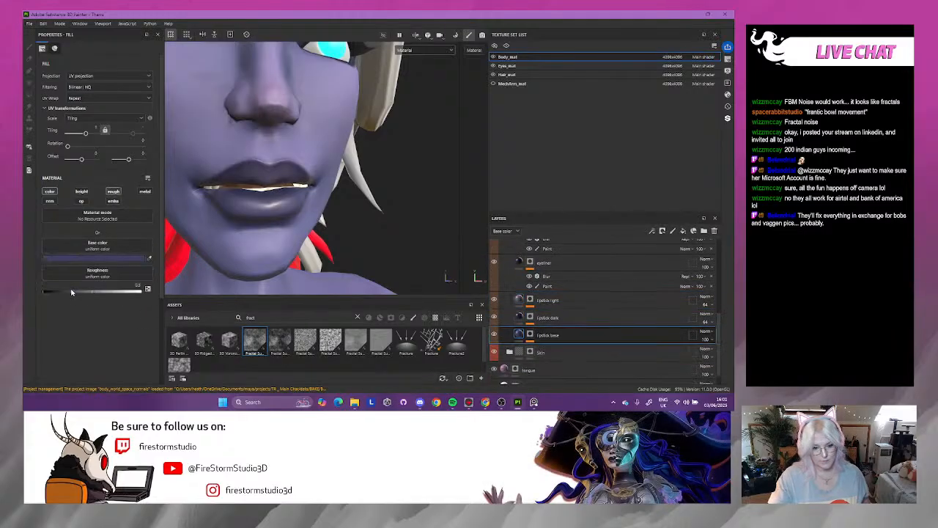
{"action": "left_click_drag", "start_coordinate": [70, 292], "coordinate": [68, 292]}
{"action": "left_click_drag", "start_coordinate": [221, 253], "coordinate": [323, 204], "text": "alt"}
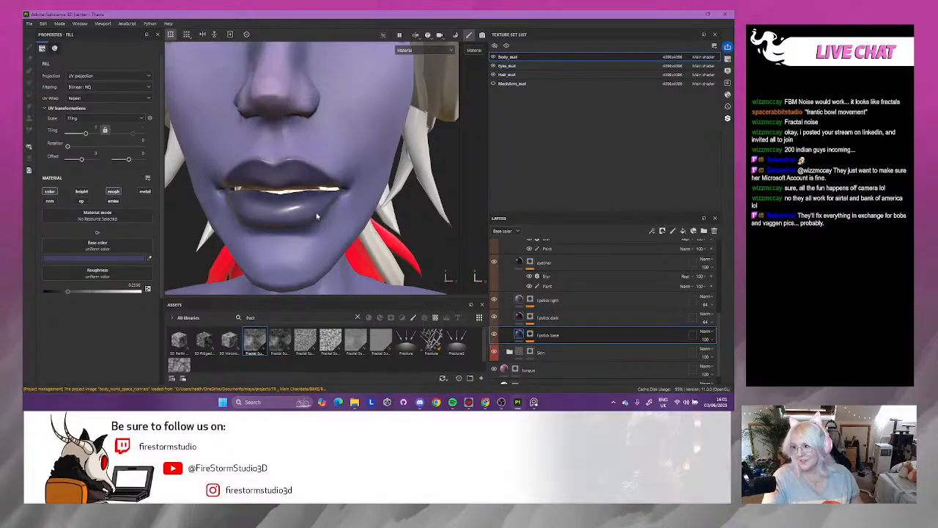
{"action": "middle_click_drag", "start_coordinate": [326, 192], "coordinate": [313, 176], "text": "alt"}
{"action": "left_click_drag", "start_coordinate": [313, 176], "coordinate": [322, 195], "text": "alt"}
{"action": "right_click_drag", "start_coordinate": [322, 195], "coordinate": [386, 272], "text": "alt"}
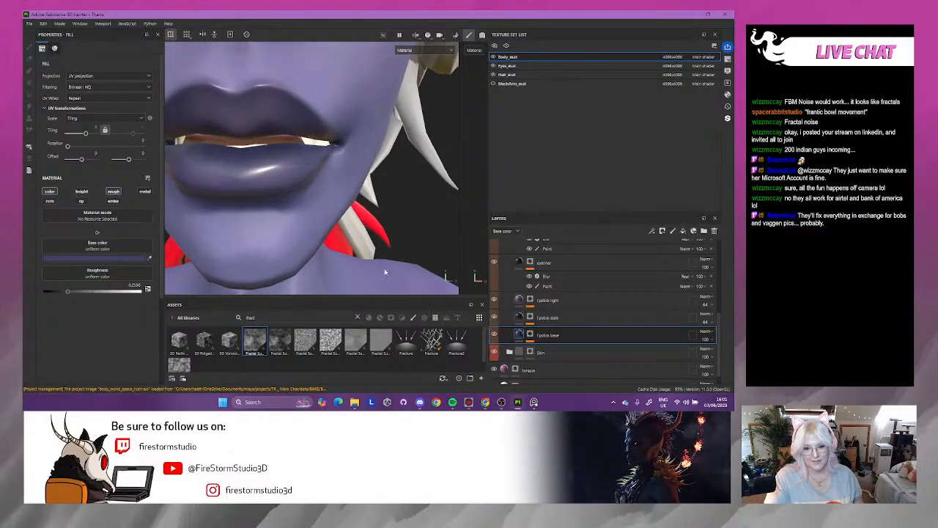
{"action": "left_click_drag", "start_coordinate": [386, 272], "coordinate": [344, 220], "text": "alt"}
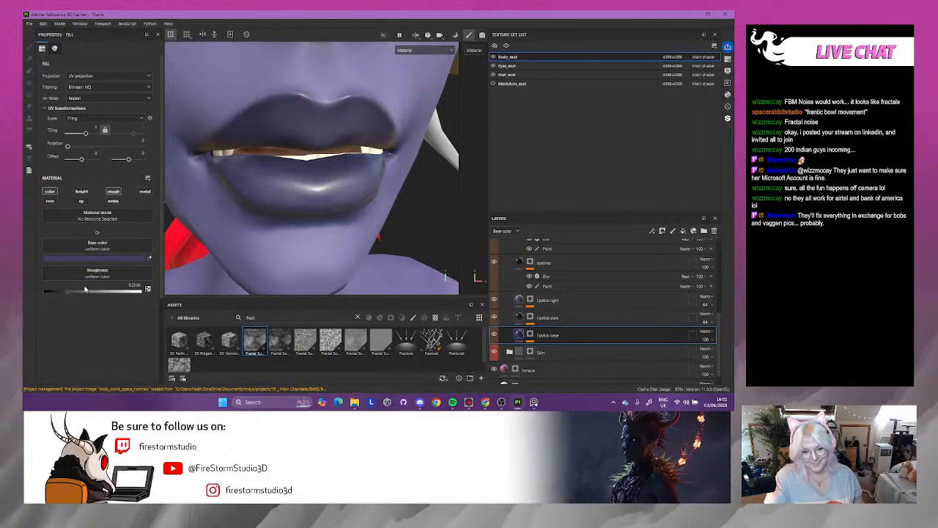
{"action": "left_click_drag", "start_coordinate": [74, 293], "coordinate": [72, 293]}
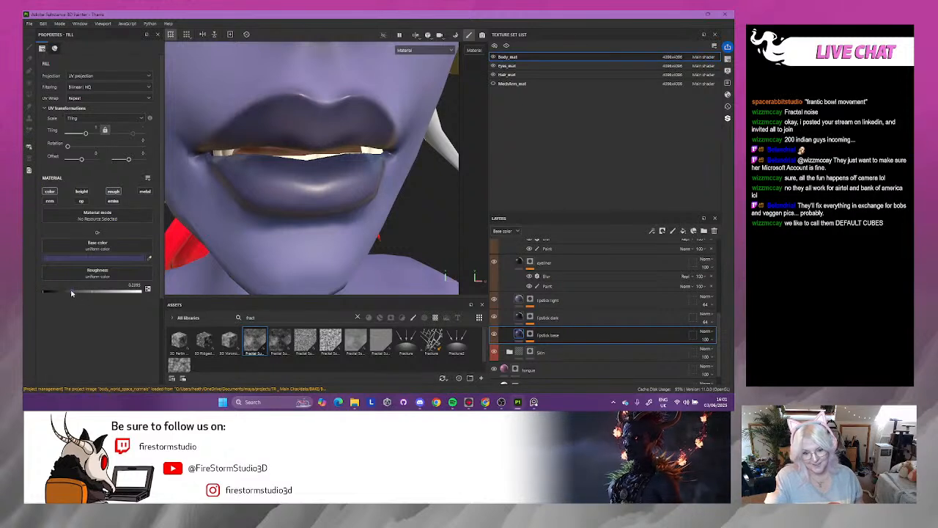
- Enable the metallic channel on the lipstick base layer and set it to about 0.6, judging it on the whole face
{"action": "left_click", "coordinate": [145, 191]}
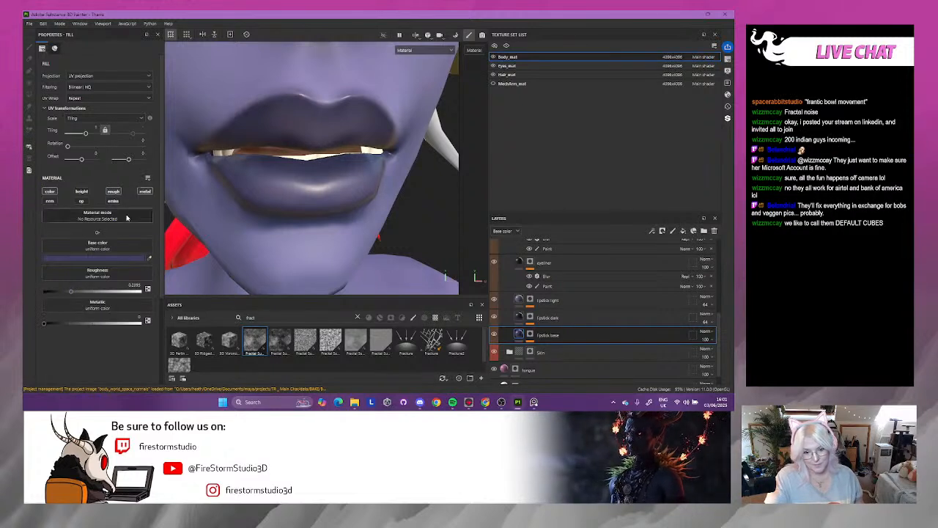
{"action": "left_click", "coordinate": [101, 323]}
{"action": "scroll", "coordinate": [283, 246], "scroll_direction": "down", "scroll_amount": 5}
{"action": "left_click_drag", "start_coordinate": [325, 226], "coordinate": [281, 211], "text": "alt"}
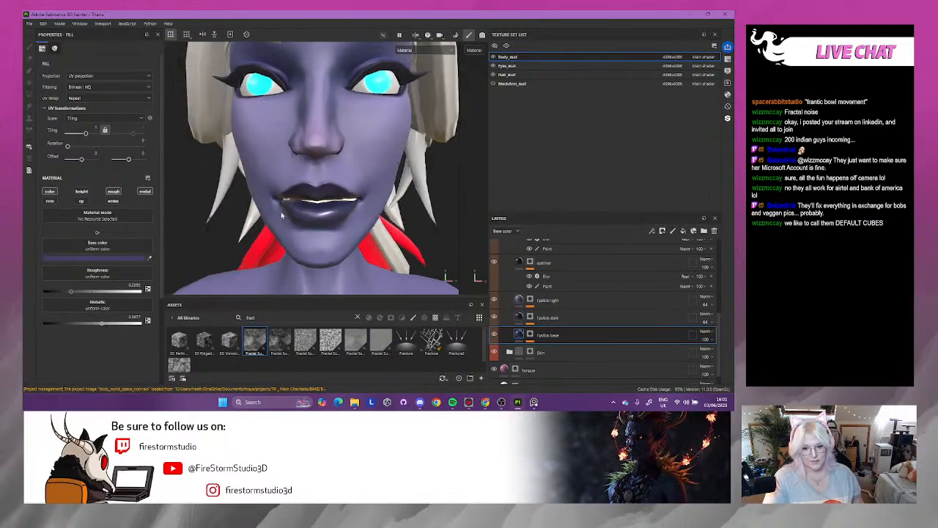
- Switch to the Eyes_mat texture set and select the mask of its cyan fill layer for work on the irises
{"action": "mouse_move", "coordinate": [281, 211]}
{"action": "right_mouse_down", "text": "shift"}
{"action": "mouse_move", "coordinate": [307, 210]}
{"action": "mouse_move", "coordinate": [280, 212]}
{"action": "right_mouse_up", "text": "shift"}
{"action": "scroll", "coordinate": [294, 197], "scroll_direction": "down", "scroll_amount": 3}
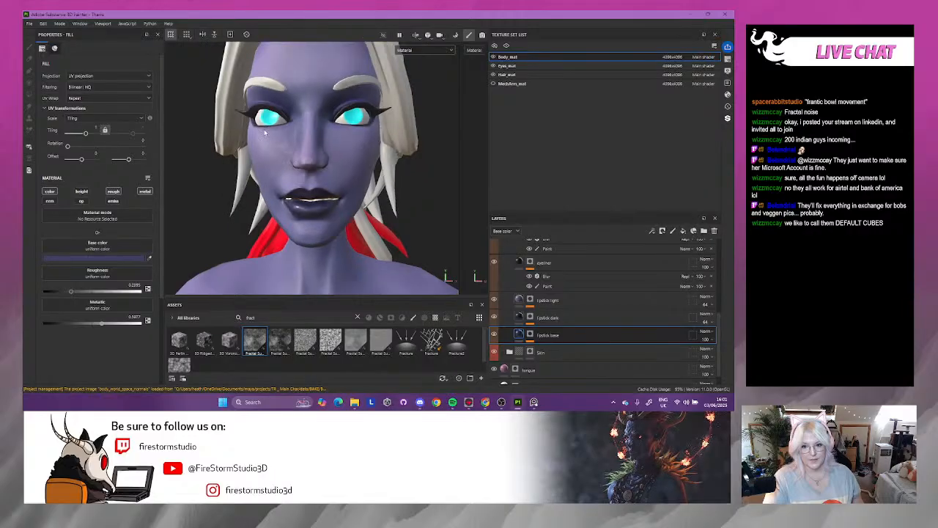
{"action": "left_click_drag", "start_coordinate": [294, 197], "coordinate": [279, 172], "text": "alt"}
{"action": "scroll", "coordinate": [279, 173], "scroll_direction": "down", "scroll_amount": 6}
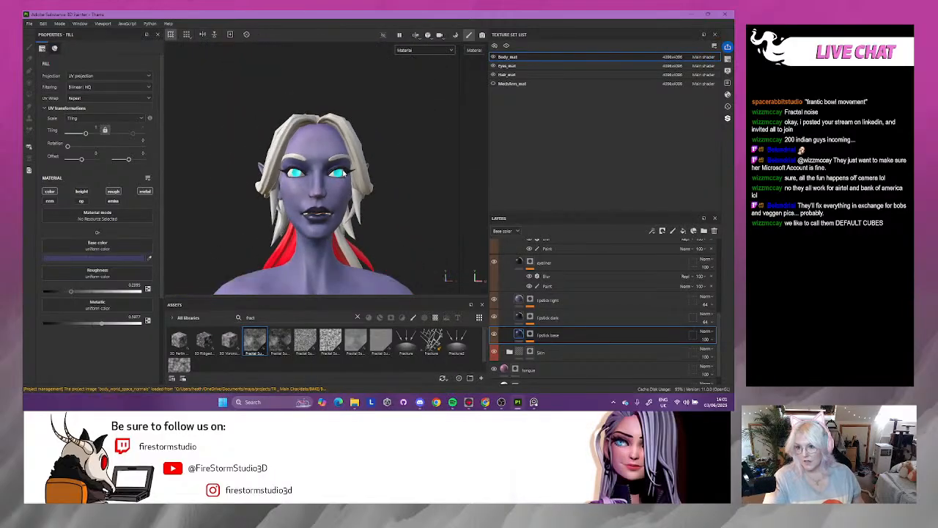
{"action": "left_click", "coordinate": [507, 65]}
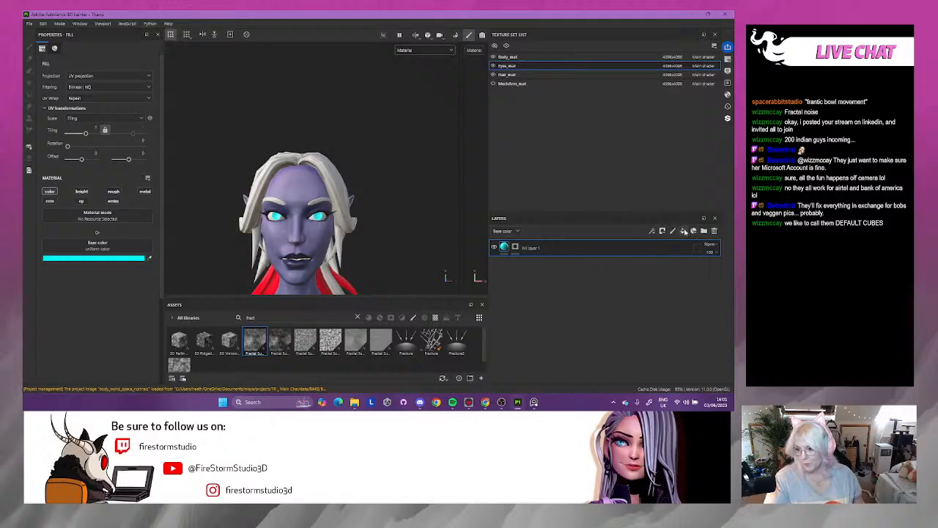
{"action": "left_click", "coordinate": [514, 248]}
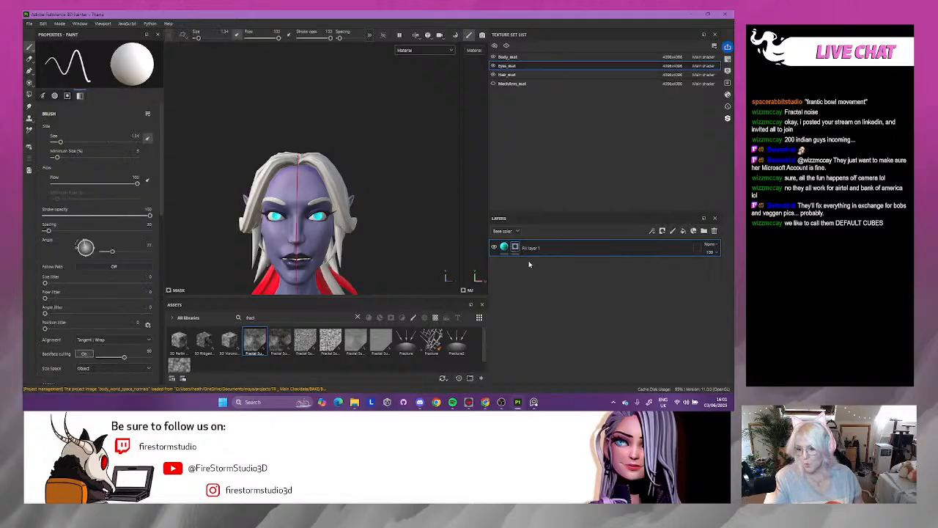
{"action": "scroll", "coordinate": [272, 226], "scroll_direction": "up", "scroll_amount": 5}
{"action": "left_click_drag", "start_coordinate": [312, 242], "coordinate": [289, 229], "text": "alt"}
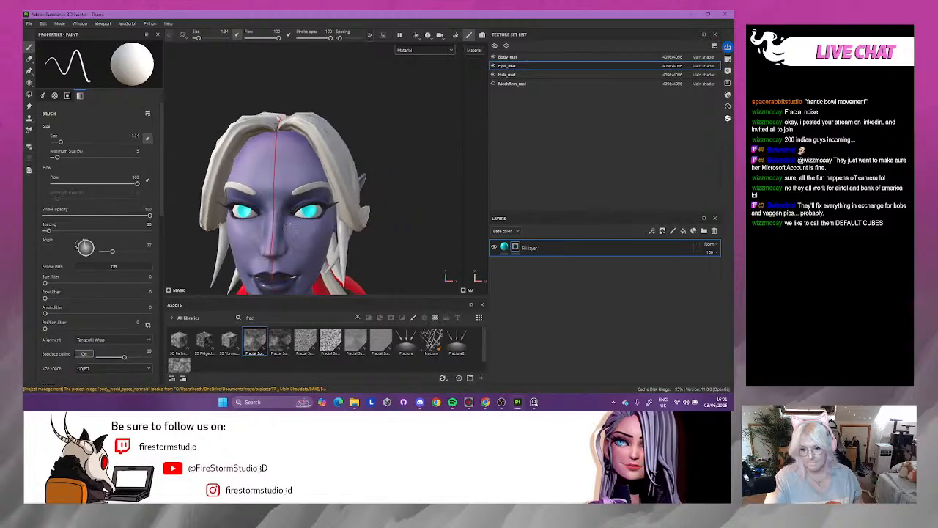
{"action": "scroll", "coordinate": [297, 229], "scroll_direction": "up", "scroll_amount": 6}
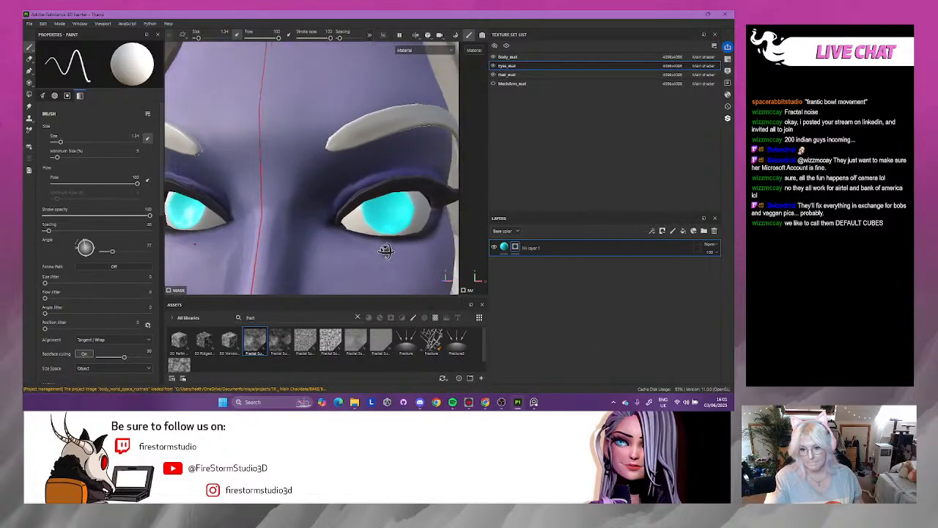
{"action": "left_click_drag", "start_coordinate": [386, 251], "coordinate": [394, 252], "text": "alt"}
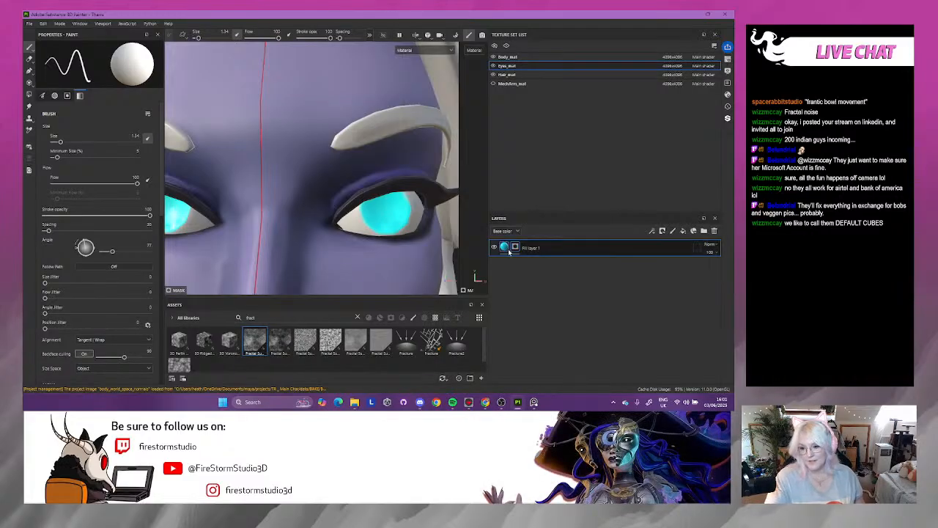
- Isolate the eyeballs by hiding the Body_mat and Hair_mat texture sets, and frame one eye from the front
{"action": "scroll", "coordinate": [74, 252], "scroll_direction": "down", "scroll_amount": 5}
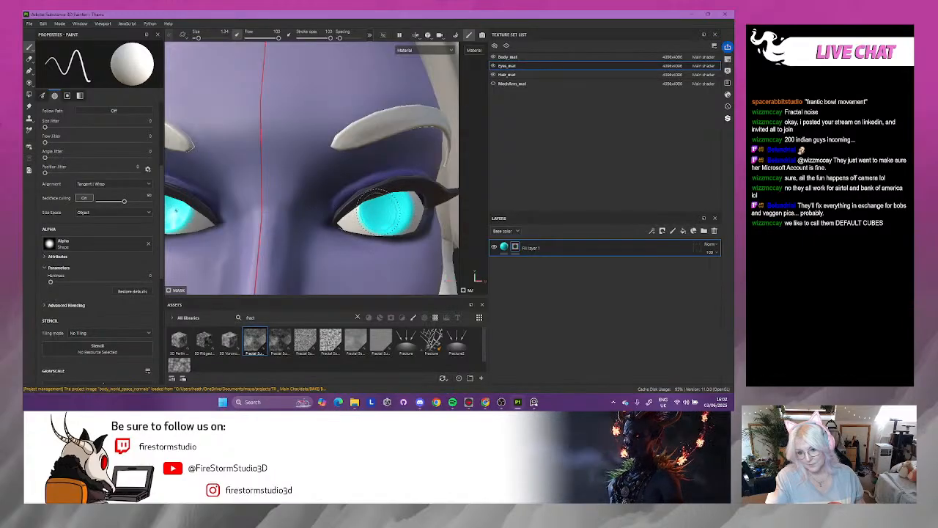
{"action": "scroll", "coordinate": [378, 211], "scroll_direction": "down", "scroll_amount": 3}
{"action": "scroll", "coordinate": [391, 211], "scroll_direction": "down", "scroll_amount": 2}
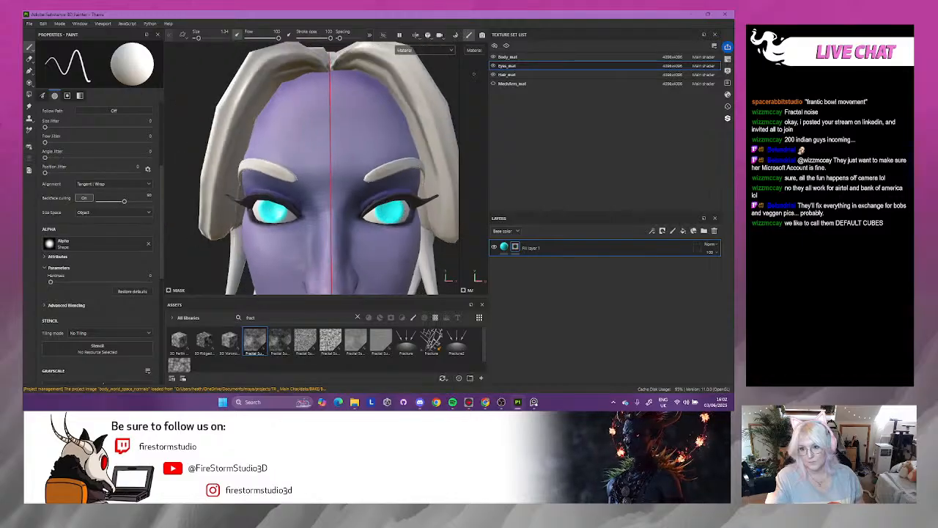
{"action": "left_click", "coordinate": [493, 57]}
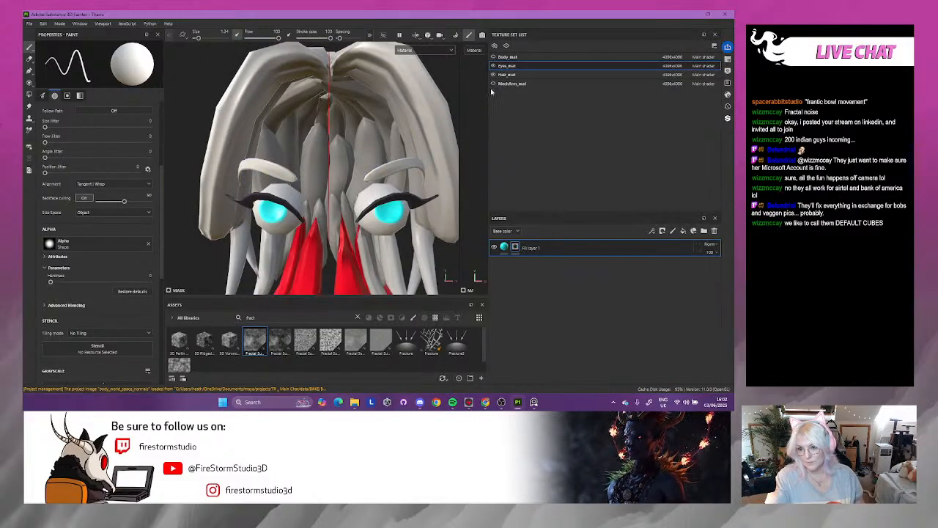
{"action": "left_click", "coordinate": [493, 75]}
{"action": "mouse_move", "coordinate": [421, 150]}
{"action": "left_mouse_down", "text": "alt"}
{"action": "mouse_move", "coordinate": [323, 162]}
{"action": "mouse_move", "coordinate": [392, 247]}
{"action": "mouse_move", "coordinate": [362, 254]}
{"action": "mouse_move", "coordinate": [318, 222]}
{"action": "mouse_move", "coordinate": [338, 196]}
{"action": "left_mouse_up", "text": "alt"}
{"action": "right_click_drag", "start_coordinate": [339, 196], "coordinate": [706, 325], "text": "alt"}
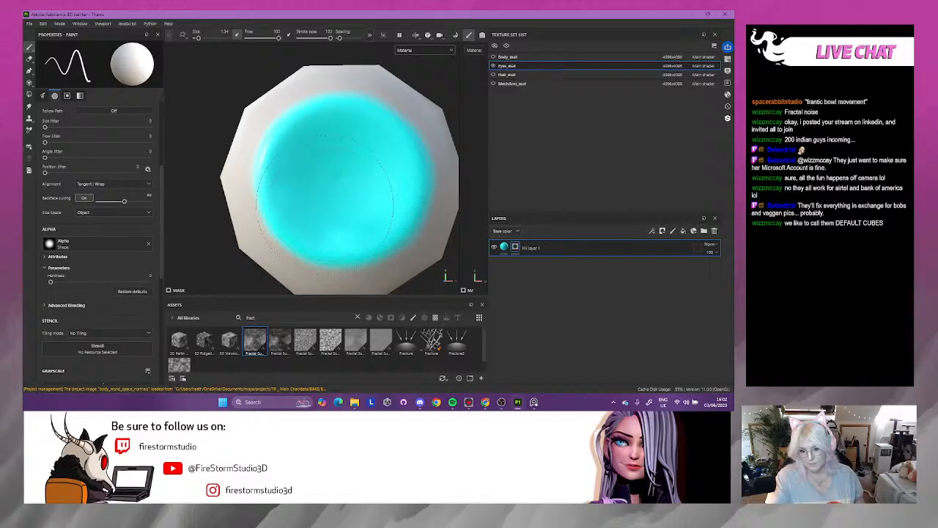
{"action": "left_click_drag", "start_coordinate": [347, 160], "coordinate": [327, 155], "text": "alt"}
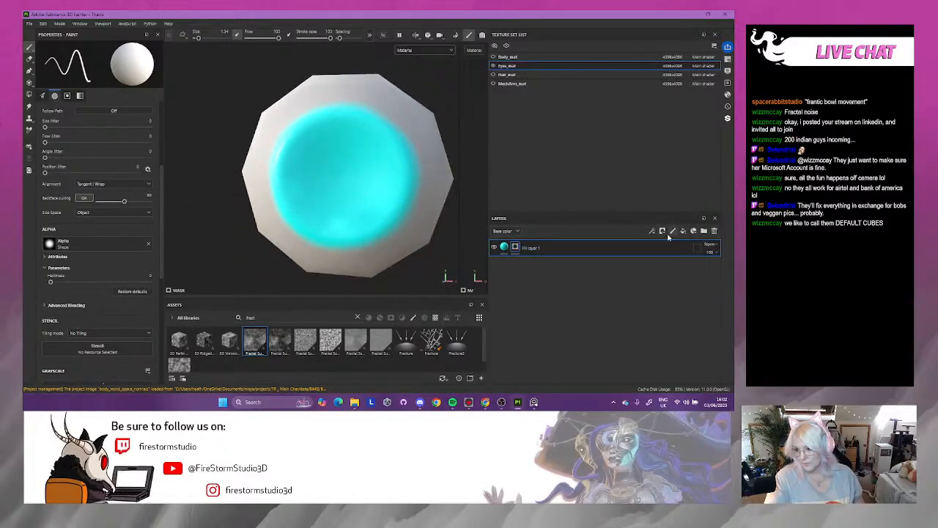
- Rename the cyan eye fill layer as Iris base
{"action": "double_click", "coordinate": [548, 249]}
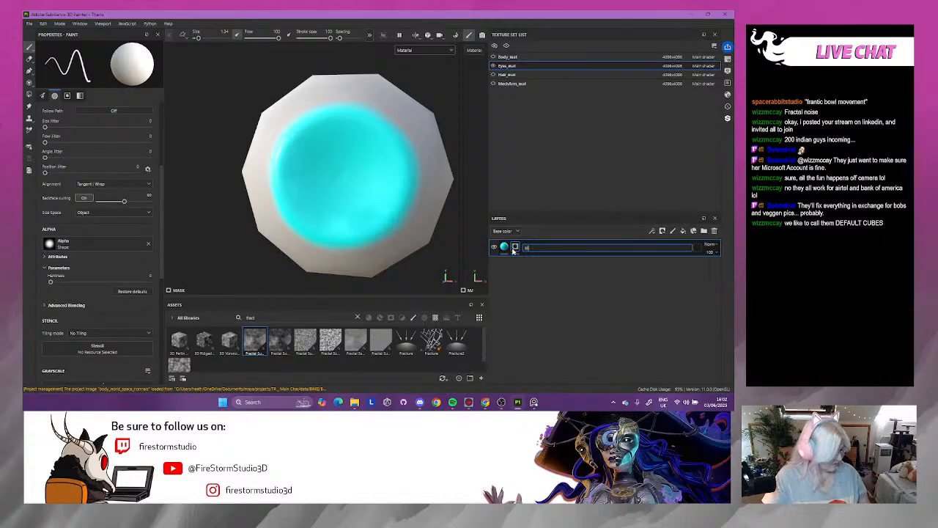
{"action": "type", "text": "Iris base"}
{"action": "key", "text": "Return"}
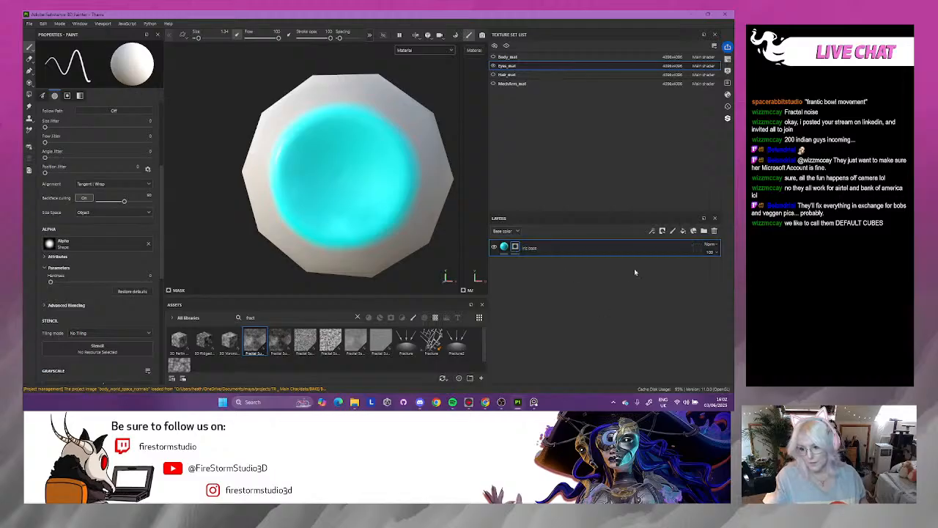
- Add a fill layer with a black mask above the iris layer and name it "pupil base"
{"action": "left_click", "coordinate": [683, 231]}
{"action": "right_click", "coordinate": [572, 248]}
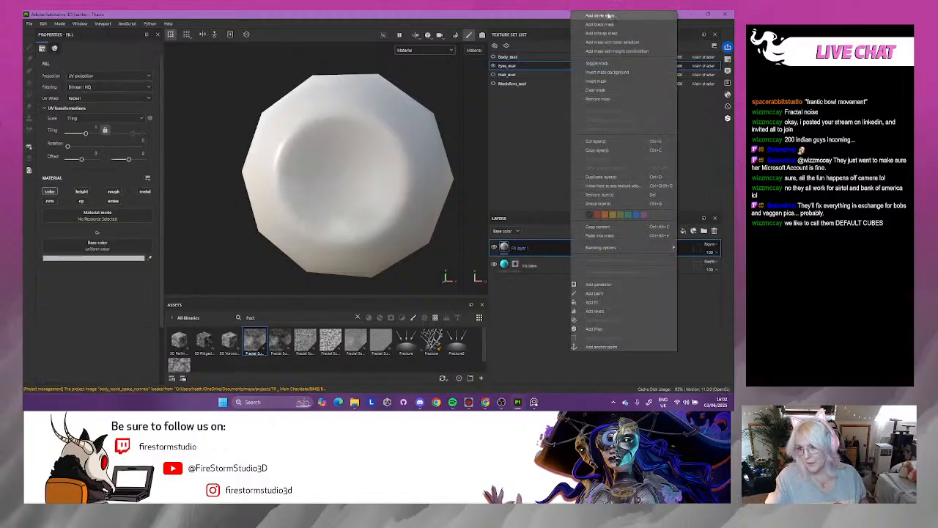
{"action": "left_click", "coordinate": [601, 25]}
{"action": "double_click", "coordinate": [522, 248]}
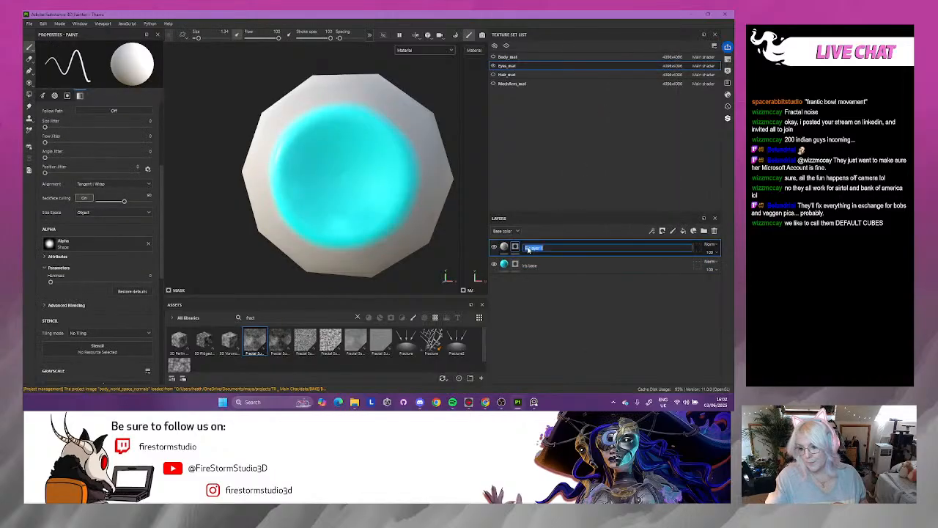
{"action": "type", "text": "pu"}
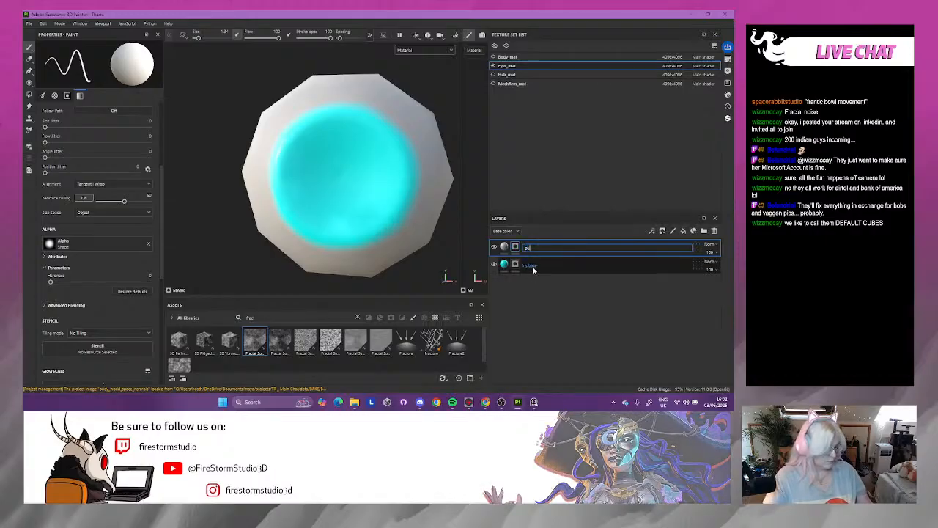
{"action": "type", "text": "pil base"}
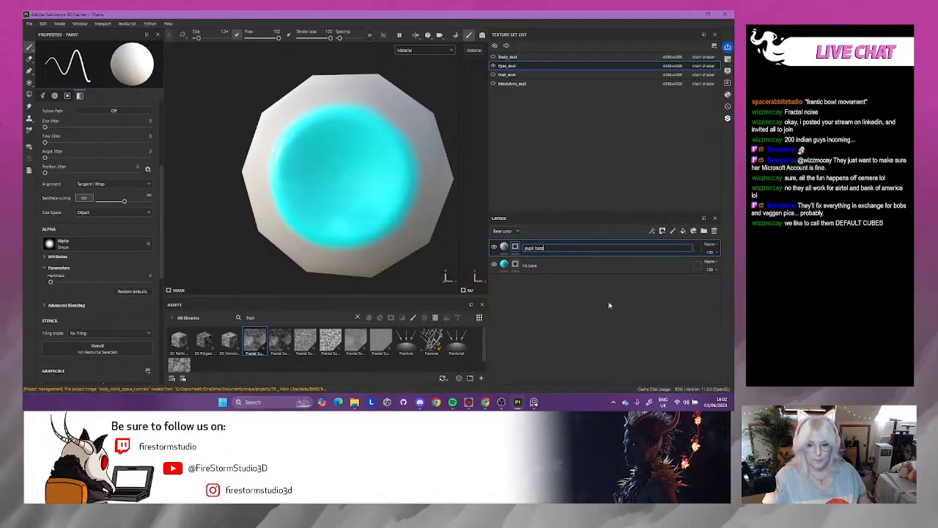
{"action": "key", "text": "Return"}
- Set the pupil base layer's base color to a very dark navy blue
{"action": "left_click", "coordinate": [139, 258]}
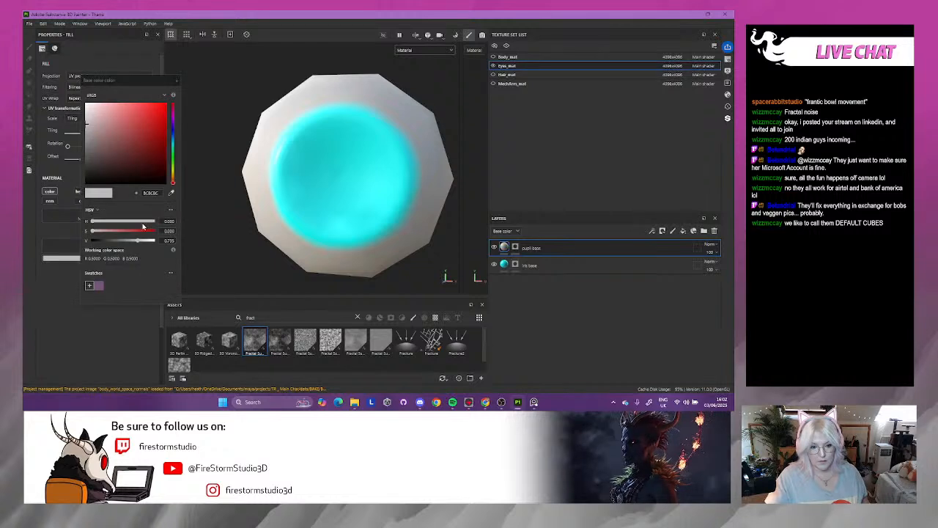
{"action": "left_click", "coordinate": [173, 133]}
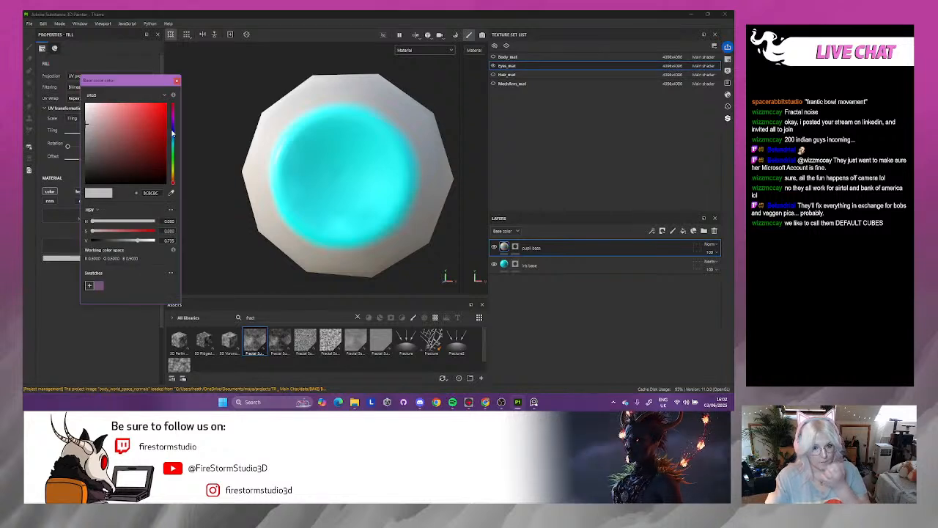
{"action": "left_click", "coordinate": [173, 129]}
{"action": "left_click", "coordinate": [155, 170]}
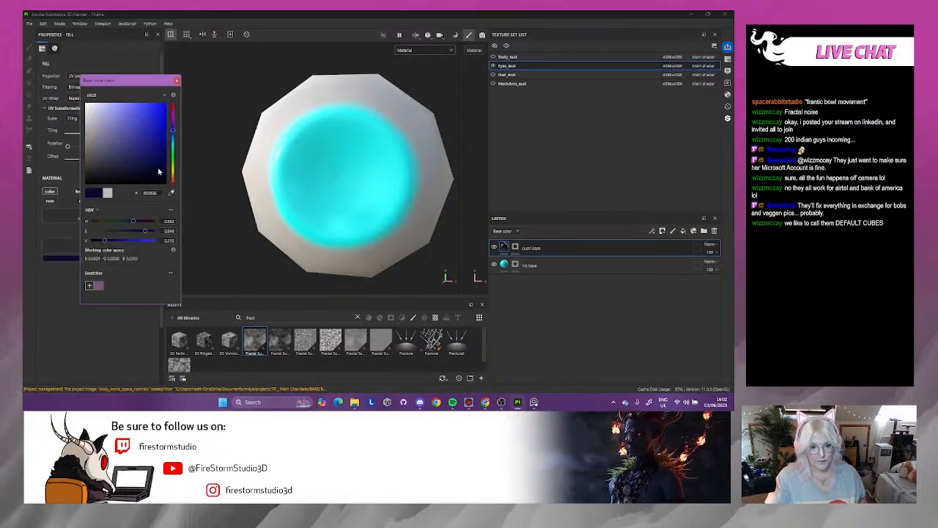
{"action": "left_click_drag", "start_coordinate": [166, 178], "coordinate": [161, 184]}
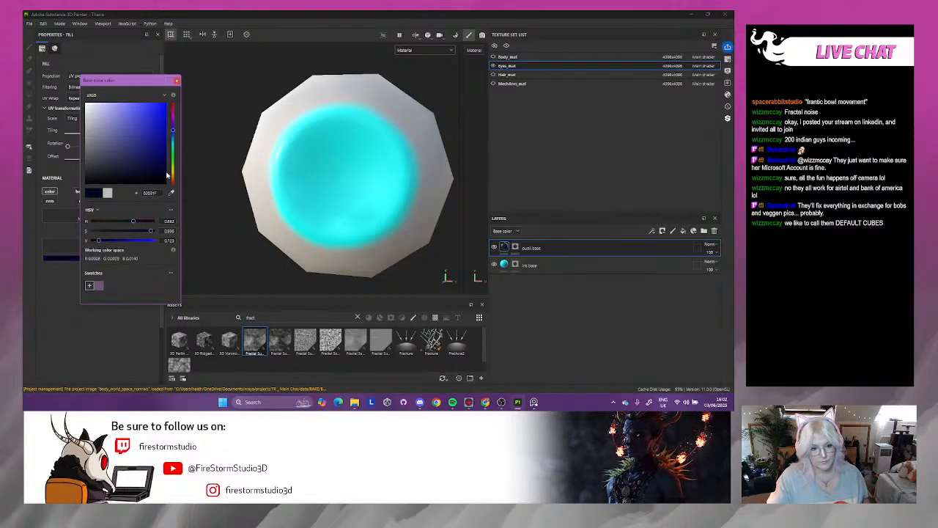
{"action": "left_click", "coordinate": [176, 80]}
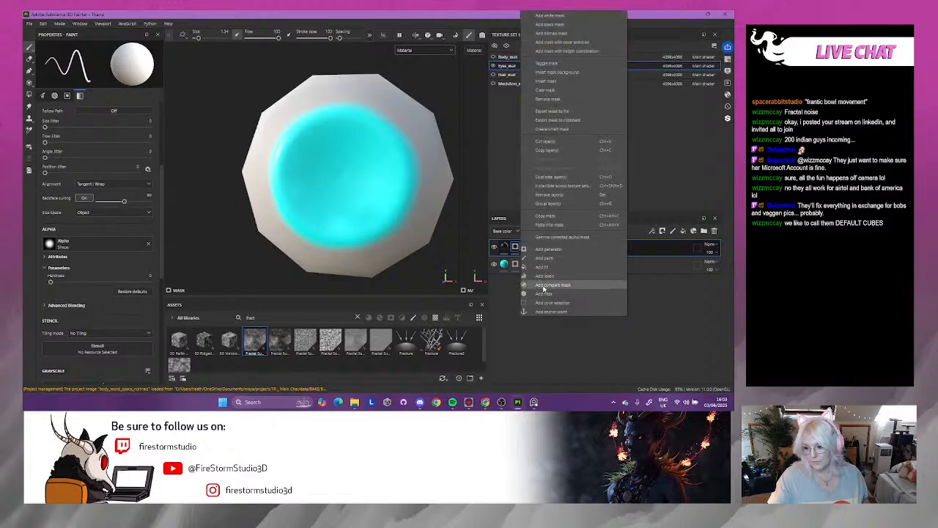
- Add a paint effect to the pupil base mask and try painting a dark pupil, briefly showing Hair_mat for reference
{"action": "left_click", "coordinate": [482, 243]}
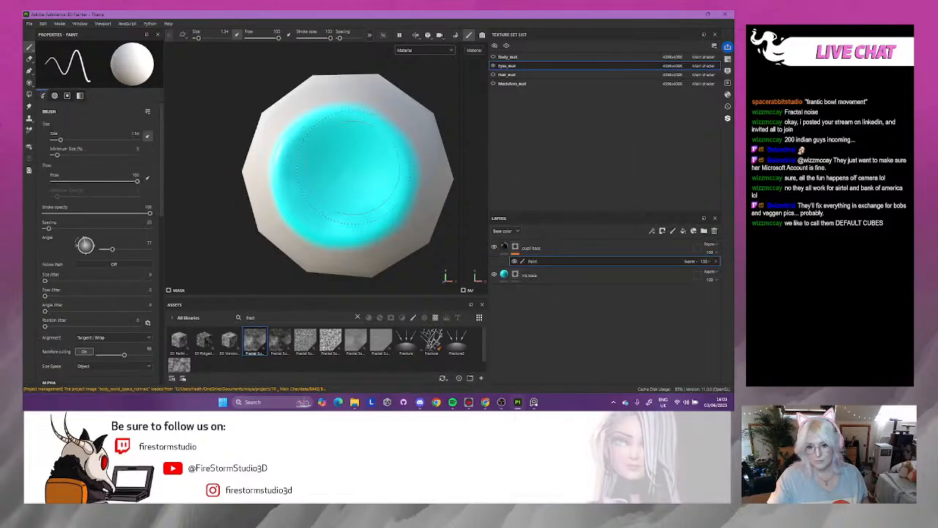
{"action": "left_click", "coordinate": [492, 70]}
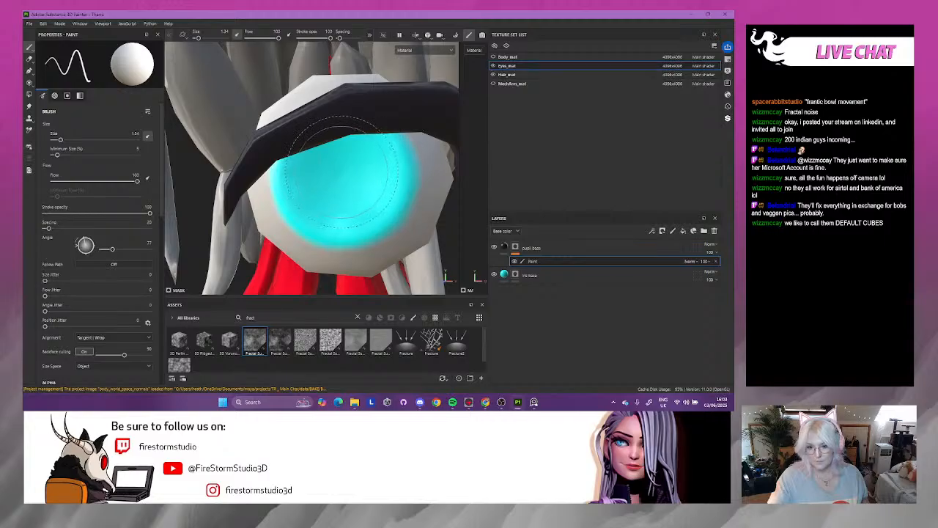
{"action": "left_click_drag", "start_coordinate": [341, 168], "coordinate": [341, 167]}
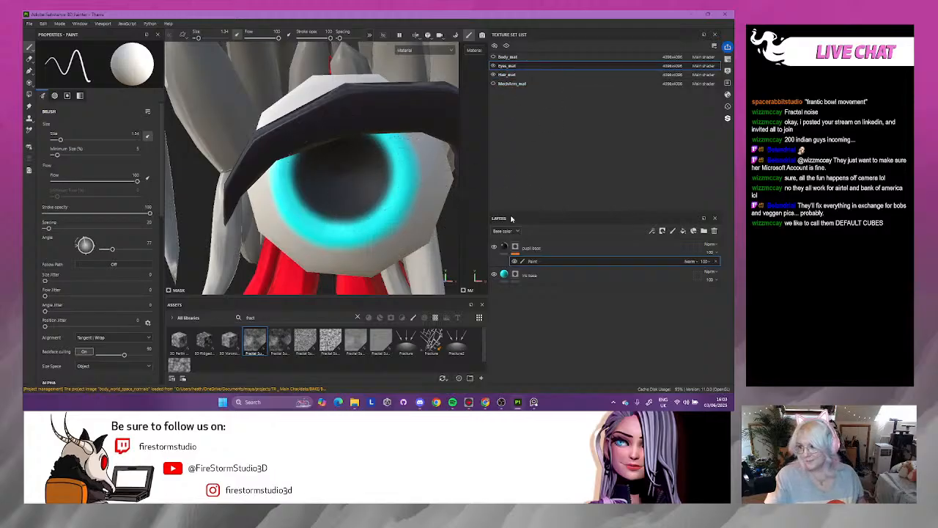
{"action": "left_click", "coordinate": [494, 74]}
{"action": "scroll", "coordinate": [340, 186], "scroll_direction": "down", "scroll_amount": 3}
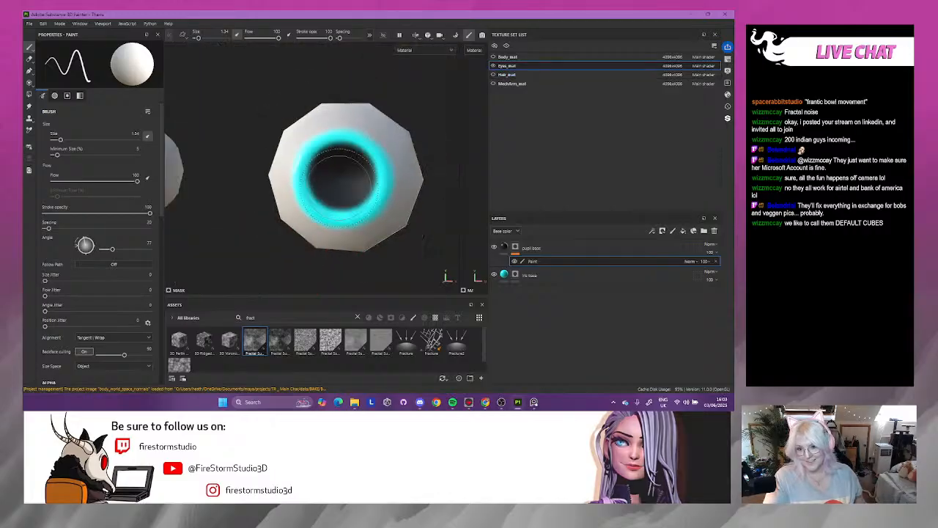
{"action": "scroll", "coordinate": [340, 187], "scroll_direction": "down", "scroll_amount": 3}
{"action": "mouse_move", "coordinate": [276, 215]}
{"action": "left_mouse_down", "text": "alt"}
{"action": "mouse_move", "coordinate": [281, 237]}
{"action": "mouse_move", "coordinate": [270, 222]}
{"action": "mouse_move", "coordinate": [276, 203]}
{"action": "left_mouse_up", "text": "alt"}
{"action": "scroll", "coordinate": [277, 203], "scroll_direction": "up", "scroll_amount": 3}
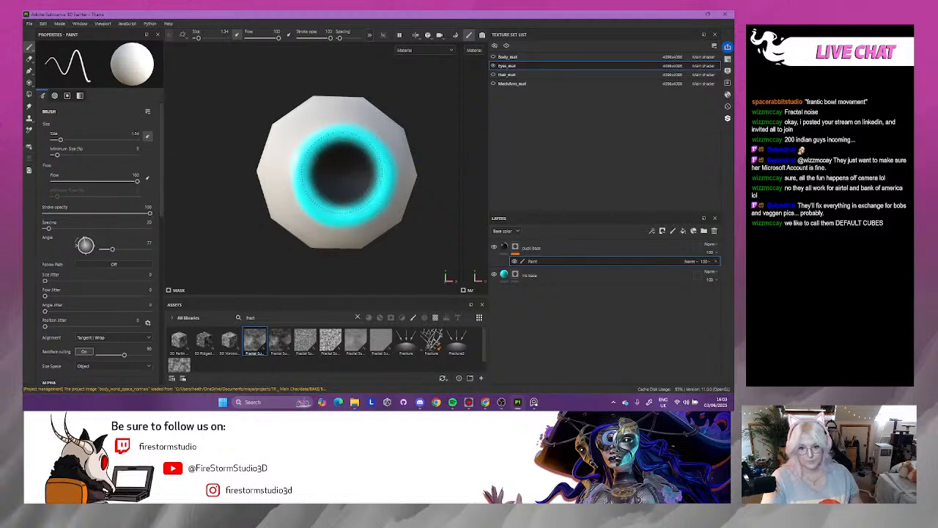
{"action": "mouse_move", "coordinate": [342, 178]}
{"action": "left_mouse_down"}
{"action": "mouse_move", "coordinate": [315, 194]}
{"action": "mouse_move", "coordinate": [378, 193]}
{"action": "left_mouse_up"}
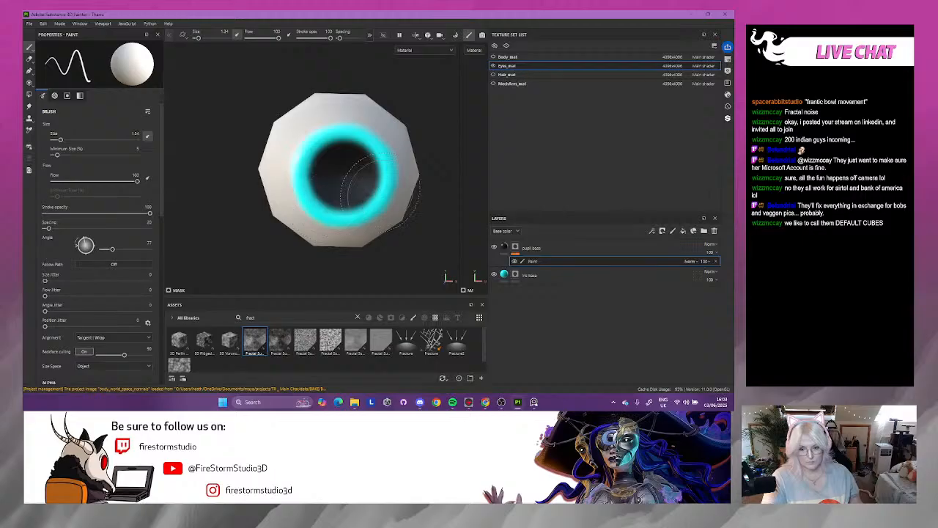
- Delete the paint effect on the pupil base mask and add a fresh one
{"action": "left_click", "coordinate": [716, 261]}
{"action": "right_click", "coordinate": [532, 249]}
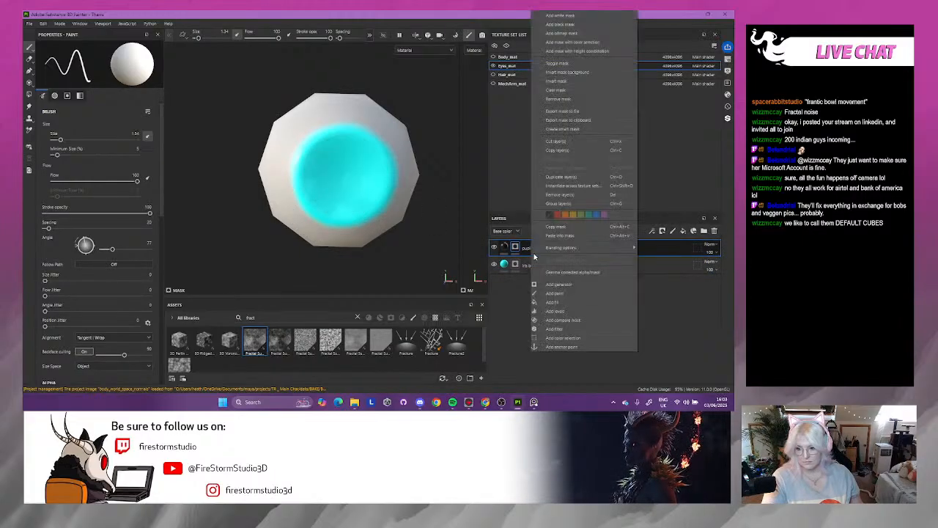
{"action": "left_click", "coordinate": [575, 294]}
- Paint a large, soft-edged dark pupil in the centre of the iris on the pupil base mask
{"action": "scroll", "coordinate": [325, 174], "scroll_direction": "up", "scroll_amount": 3}
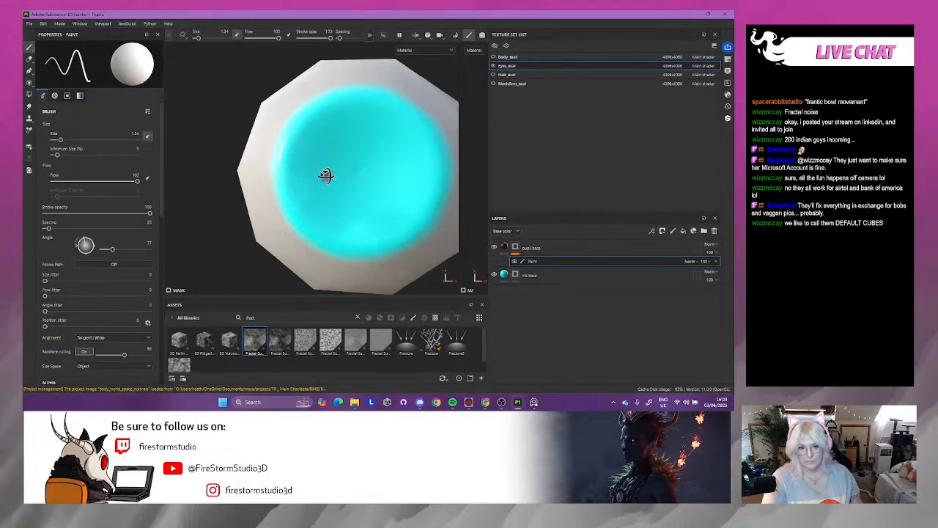
{"action": "left_click_drag", "start_coordinate": [280, 165], "coordinate": [291, 152], "text": "alt"}
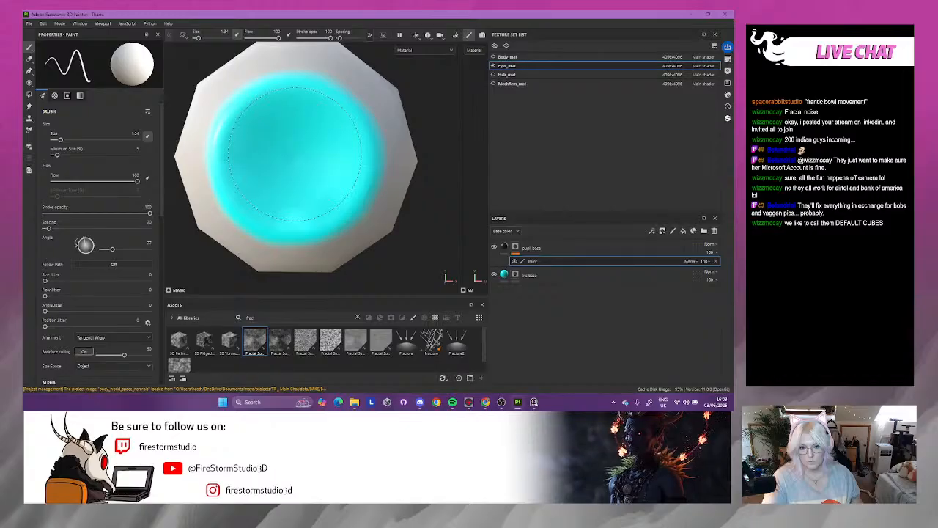
{"action": "left_click", "coordinate": [292, 154]}
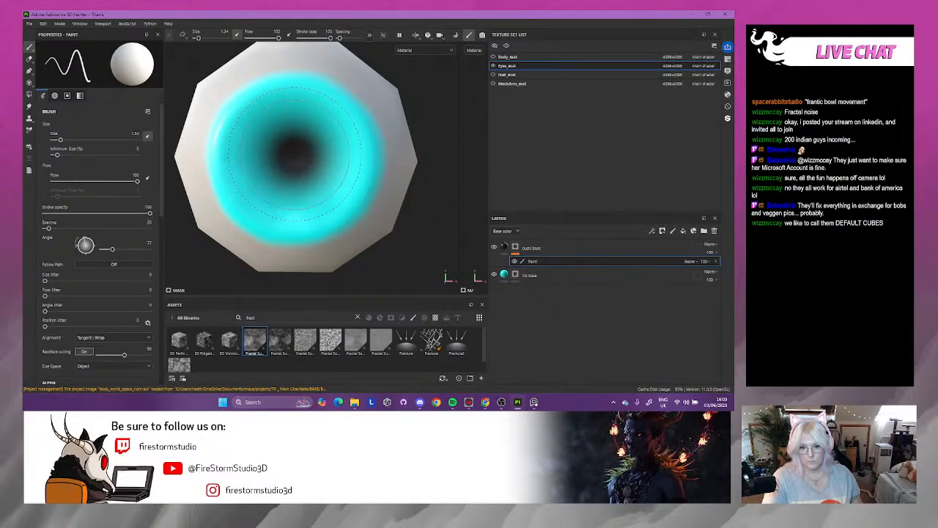
{"action": "left_click_drag", "start_coordinate": [291, 157], "coordinate": [295, 156]}
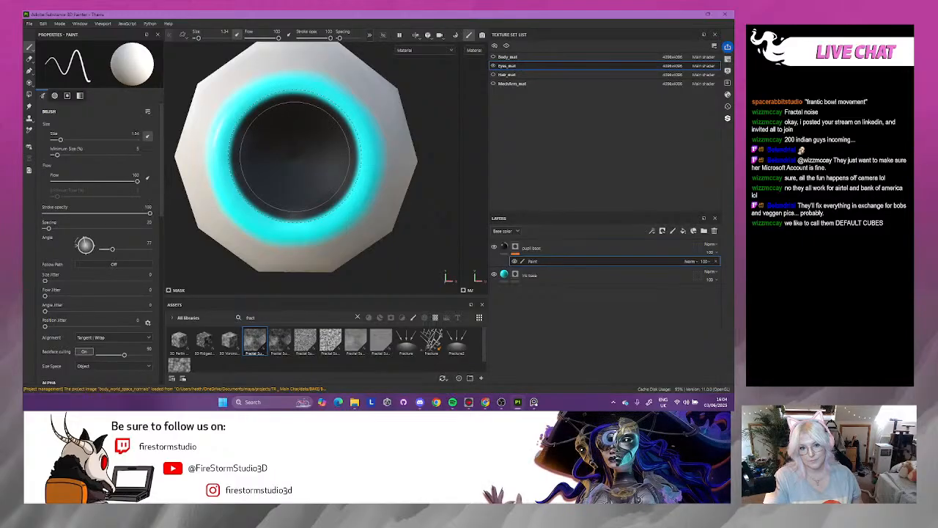
{"action": "scroll", "coordinate": [346, 253], "scroll_direction": "down", "scroll_amount": 6}
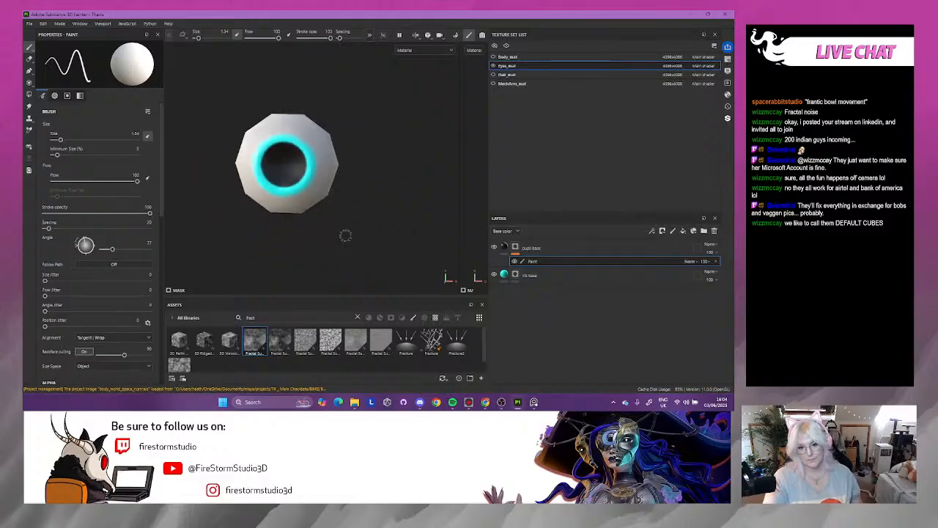
- Show the Body_mat texture set around the eye and delete the paint effect from the pupil base mask
{"action": "mouse_move", "coordinate": [345, 235]}
{"action": "left_mouse_down", "text": "alt"}
{"action": "mouse_move", "coordinate": [364, 235]}
{"action": "mouse_move", "coordinate": [350, 219]}
{"action": "mouse_move", "coordinate": [396, 66]}
{"action": "left_mouse_up", "text": "alt"}
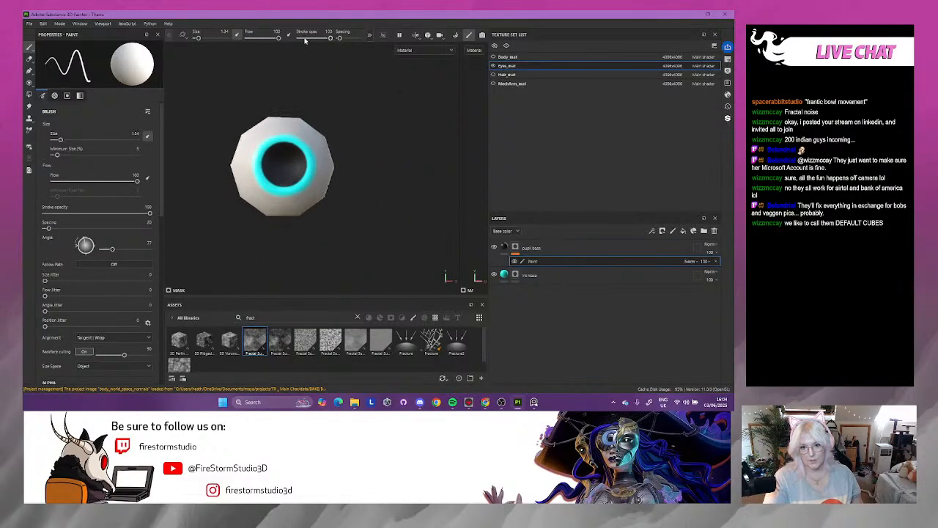
{"action": "left_click", "coordinate": [494, 57]}
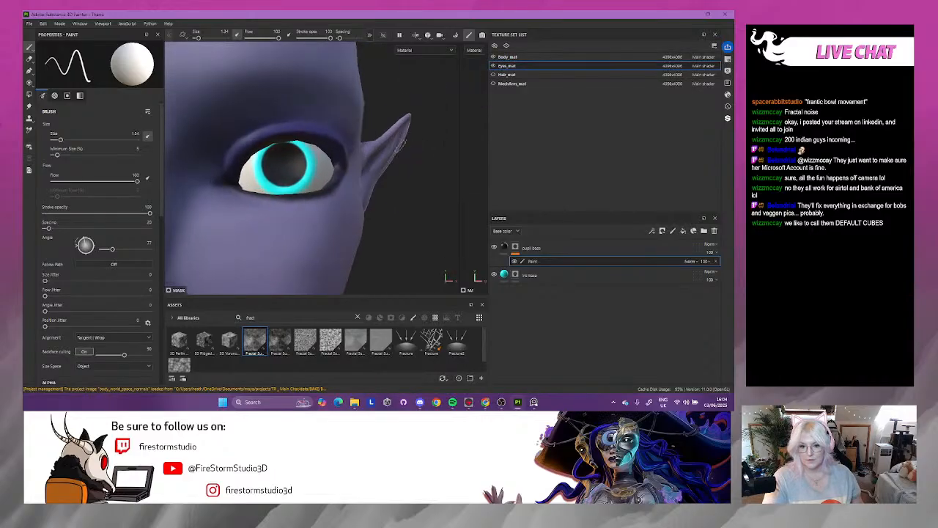
{"action": "scroll", "coordinate": [363, 171], "scroll_direction": "down", "scroll_amount": 4}
{"action": "scroll", "coordinate": [355, 174], "scroll_direction": "down", "scroll_amount": 2}
{"action": "left_click_drag", "start_coordinate": [355, 173], "coordinate": [271, 183], "text": "alt"}
{"action": "scroll", "coordinate": [269, 183], "scroll_direction": "up", "scroll_amount": 5}
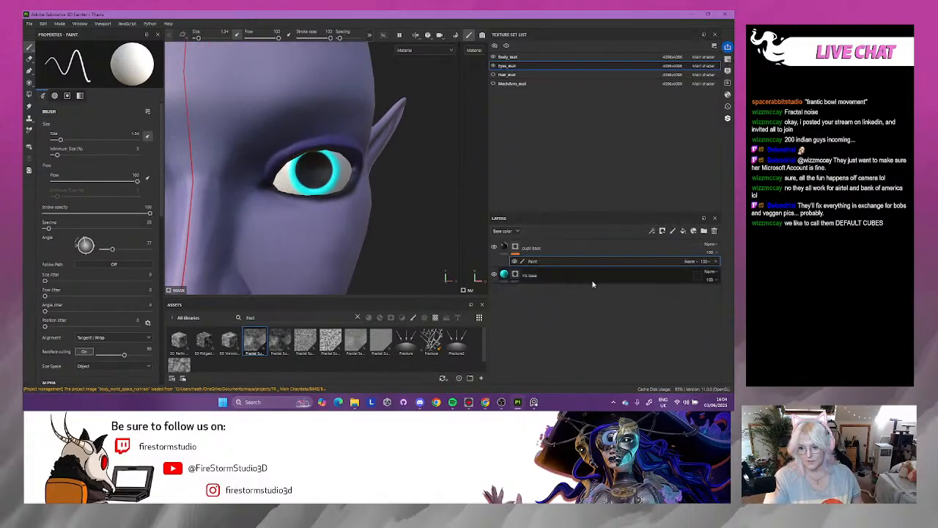
{"action": "key", "text": "Delete"}
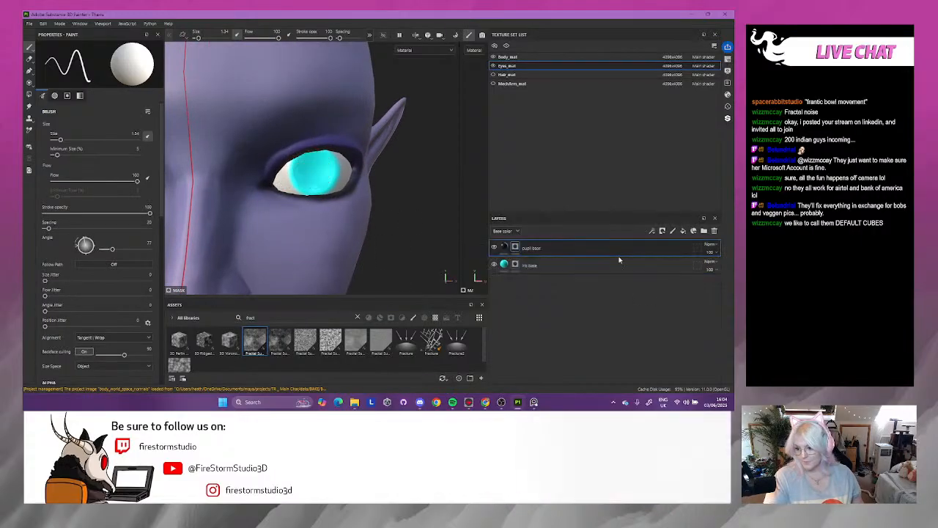
- Add a new paint effect to the pupil base mask and try a smaller pupil with brush size 1
{"action": "right_click", "coordinate": [530, 248]}
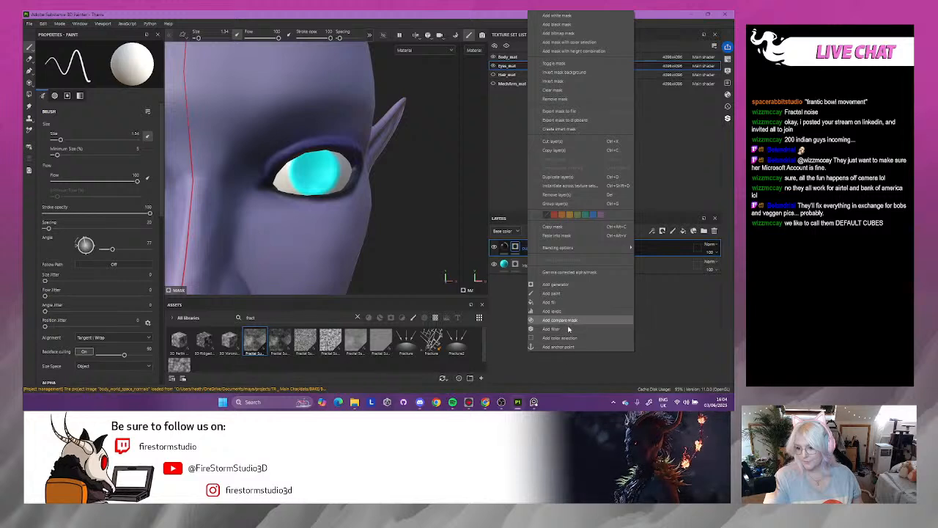
{"action": "left_click", "coordinate": [587, 293]}
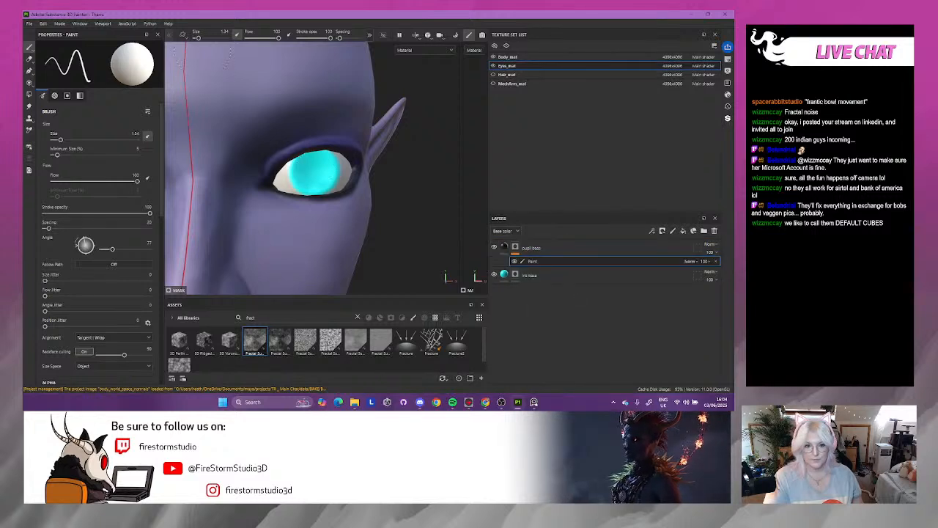
{"action": "left_click", "coordinate": [224, 32]}
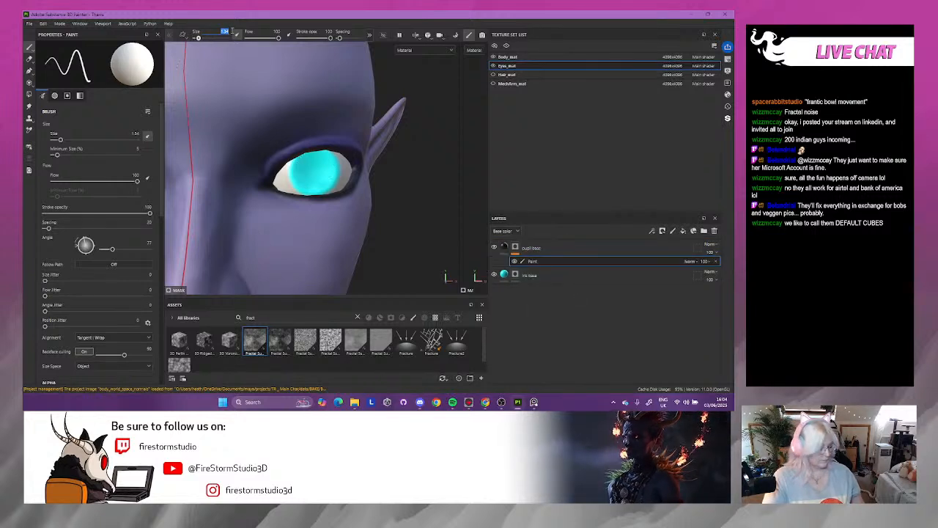
{"action": "type", "text": "1"}
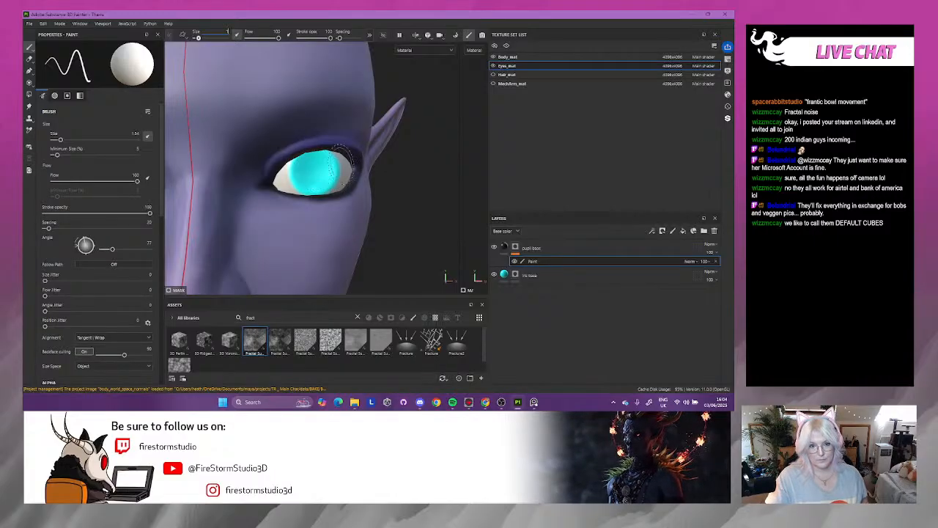
{"action": "key", "text": "Return"}
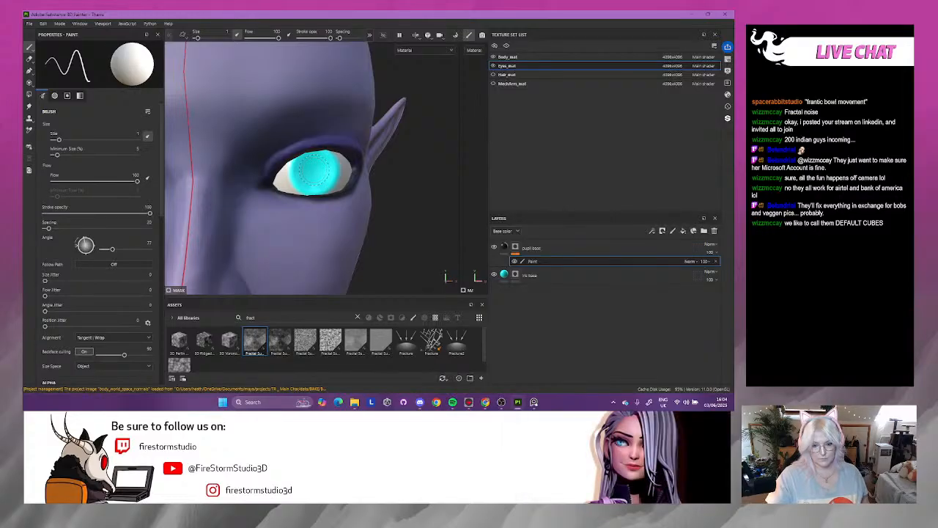
{"action": "left_click_drag", "start_coordinate": [314, 169], "coordinate": [314, 170]}
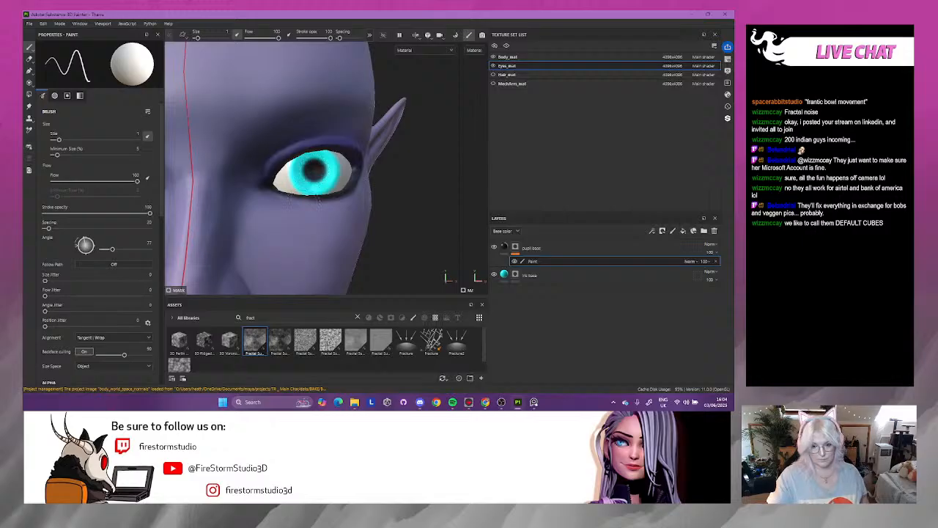
- Undo the small pupil stroke and the paint effect added to the pupil base mask
{"action": "scroll", "coordinate": [315, 194], "scroll_direction": "down", "scroll_amount": 6}
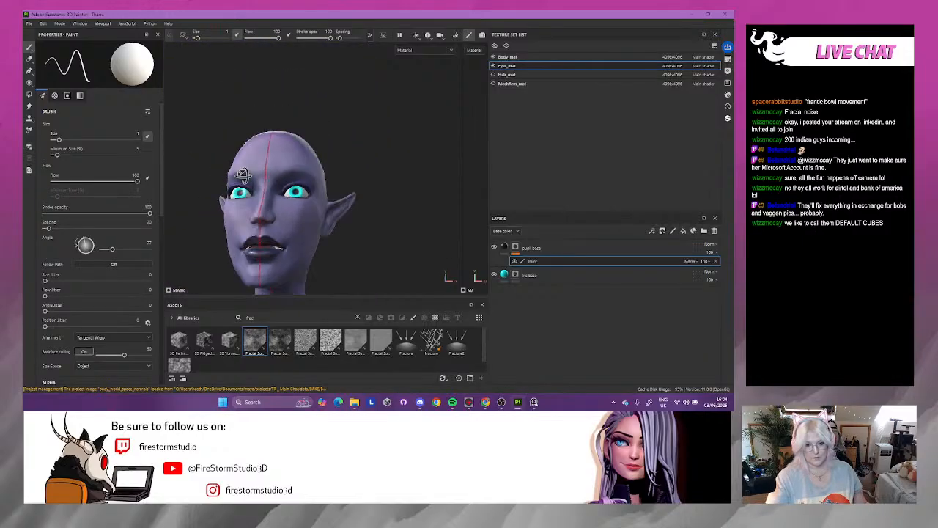
{"action": "mouse_move", "coordinate": [244, 175]}
{"action": "left_mouse_down", "text": "alt"}
{"action": "mouse_move", "coordinate": [229, 228]}
{"action": "mouse_move", "coordinate": [239, 211]}
{"action": "mouse_move", "coordinate": [319, 228]}
{"action": "left_mouse_up", "text": "alt"}
{"action": "mouse_move", "coordinate": [320, 228]}
{"action": "right_mouse_down", "text": "alt"}
{"action": "mouse_move", "coordinate": [371, 284]}
{"action": "mouse_move", "coordinate": [355, 200]}
{"action": "right_mouse_up", "text": "alt"}
{"action": "middle_click_drag", "start_coordinate": [352, 203], "coordinate": [157, 200], "text": "alt"}
{"action": "right_click_drag", "start_coordinate": [157, 199], "coordinate": [274, 282], "text": "alt"}
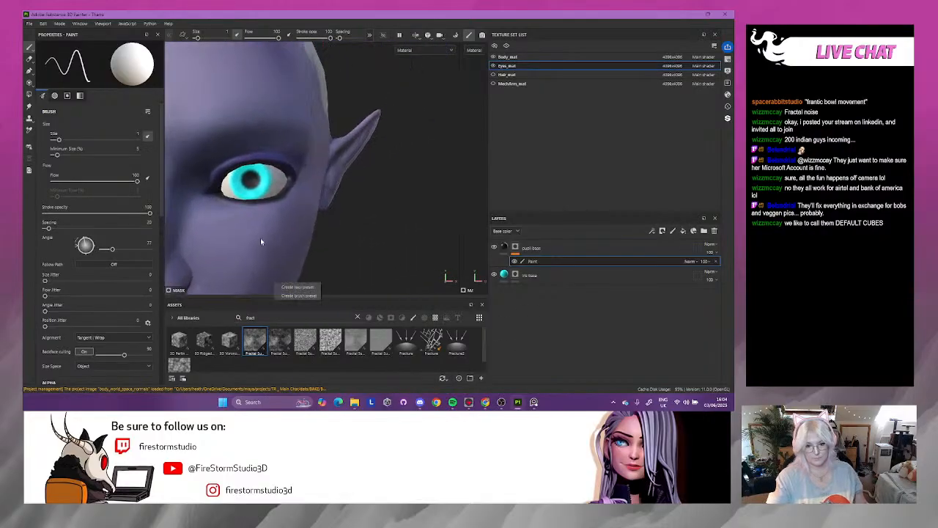
{"action": "key", "text": "ctrl+z"}
{"action": "key", "text": "ctrl+z"}
{"action": "key", "text": "ctrl+z"}
{"action": "key", "text": "ctrl+z"}
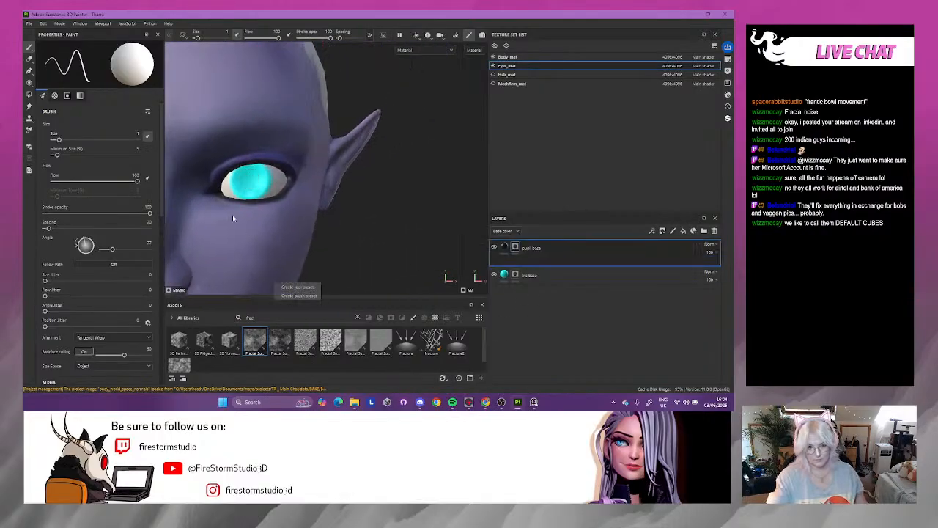
- Fill the ring of faces around the iris centre on the pupil base mask using Polygon Fill in quad mode
{"action": "mouse_move", "coordinate": [233, 214]}
{"action": "left_mouse_down", "text": "alt"}
{"action": "mouse_move", "coordinate": [254, 215]}
{"action": "mouse_move", "coordinate": [245, 232]}
{"action": "left_mouse_up", "text": "alt"}
{"action": "left_click", "coordinate": [29, 94]}
{"action": "right_click_drag", "start_coordinate": [245, 232], "coordinate": [293, 257], "text": "alt"}
{"action": "middle_click_drag", "start_coordinate": [242, 159], "coordinate": [251, 197], "text": "alt"}
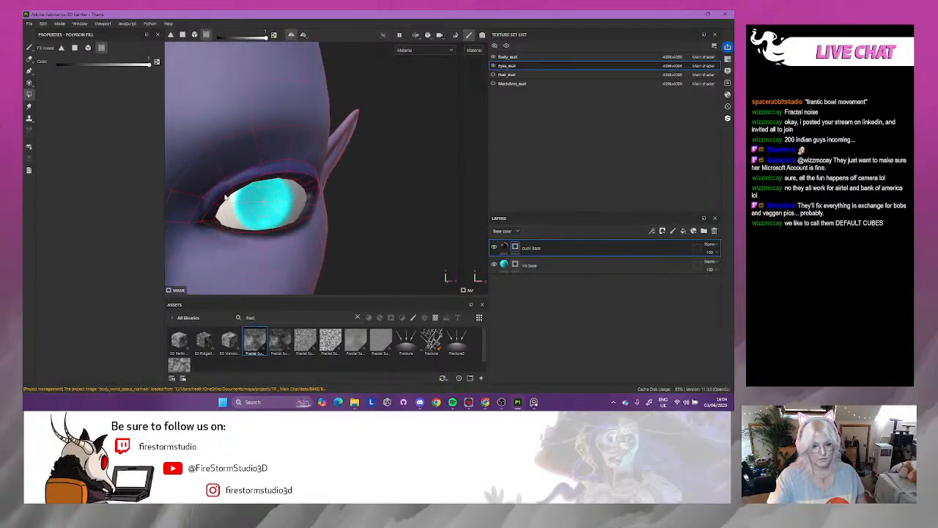
{"action": "right_click_drag", "start_coordinate": [367, 250], "coordinate": [500, 349], "text": "alt"}
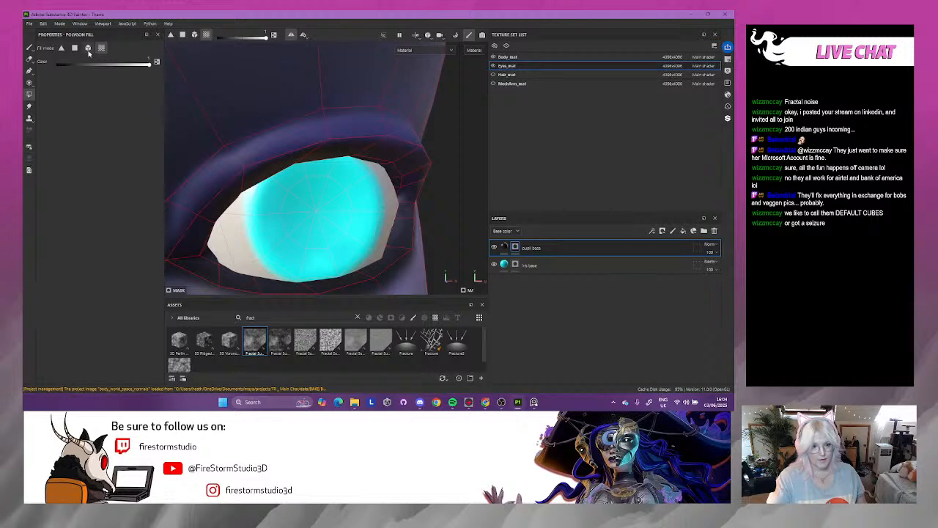
{"action": "left_click", "coordinate": [75, 49]}
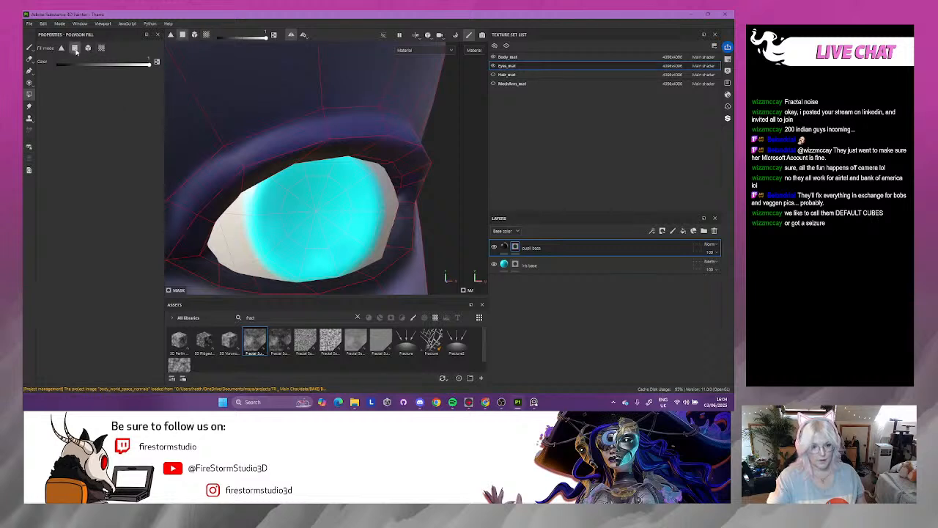
{"action": "left_click", "coordinate": [298, 195]}
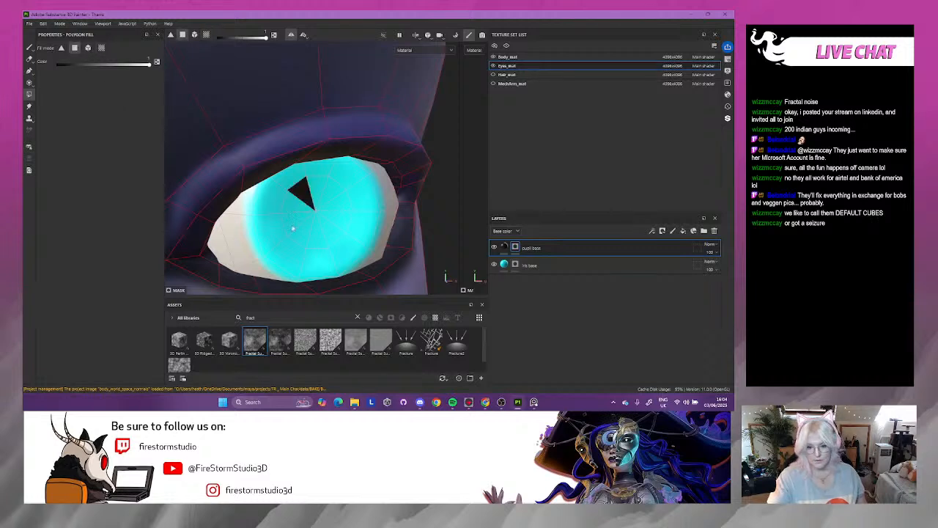
{"action": "mouse_move", "coordinate": [292, 209]}
{"action": "left_mouse_down"}
{"action": "mouse_move", "coordinate": [315, 242]}
{"action": "mouse_move", "coordinate": [341, 220]}
{"action": "mouse_move", "coordinate": [331, 229]}
{"action": "mouse_move", "coordinate": [316, 195]}
{"action": "mouse_move", "coordinate": [322, 212]}
{"action": "mouse_move", "coordinate": [286, 196]}
{"action": "mouse_move", "coordinate": [308, 213]}
{"action": "left_mouse_up"}
{"action": "scroll", "coordinate": [320, 215], "scroll_direction": "down", "scroll_amount": 3}
{"action": "right_click_drag", "start_coordinate": [308, 213], "coordinate": [366, 262], "text": "alt"}
{"action": "left_click_drag", "start_coordinate": [366, 262], "coordinate": [279, 178], "text": "alt"}
{"action": "right_click_drag", "start_coordinate": [278, 179], "coordinate": [359, 250], "text": "alt"}
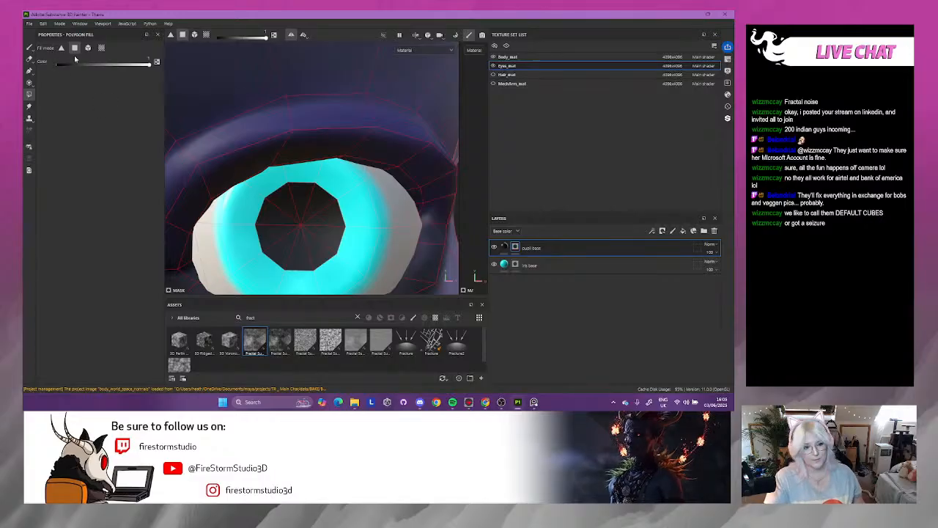
- Round off the polygonal pupil on the pupil base mask with the size 1 brush and check the eyes on the face
{"action": "key", "text": "1"}
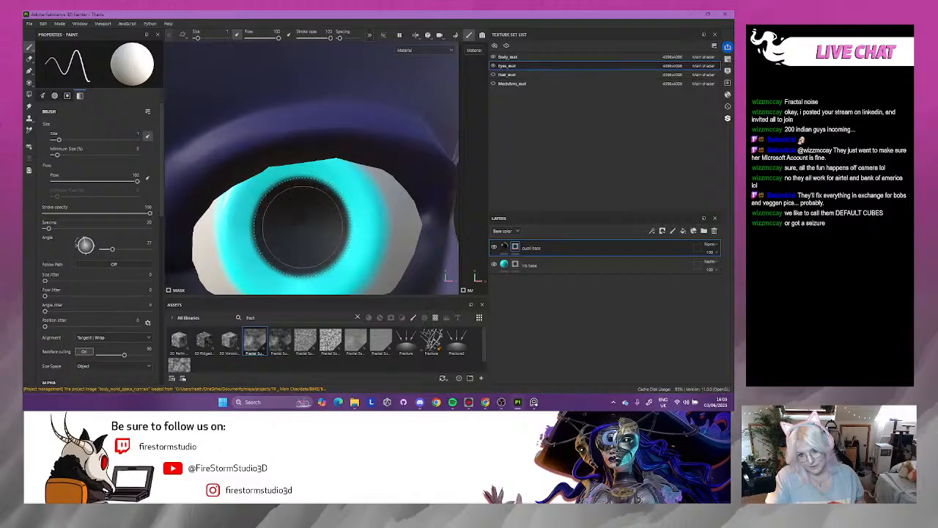
{"action": "key", "text": "f"}
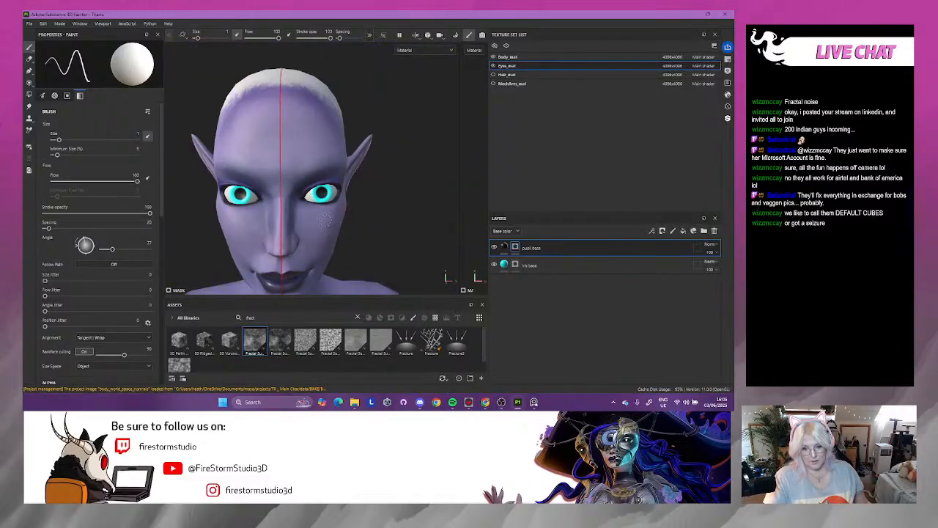
{"action": "mouse_move", "coordinate": [299, 222]}
{"action": "right_mouse_down", "text": "alt"}
{"action": "mouse_move", "coordinate": [259, 209]}
{"action": "mouse_move", "coordinate": [273, 201]}
{"action": "right_mouse_up", "text": "alt"}
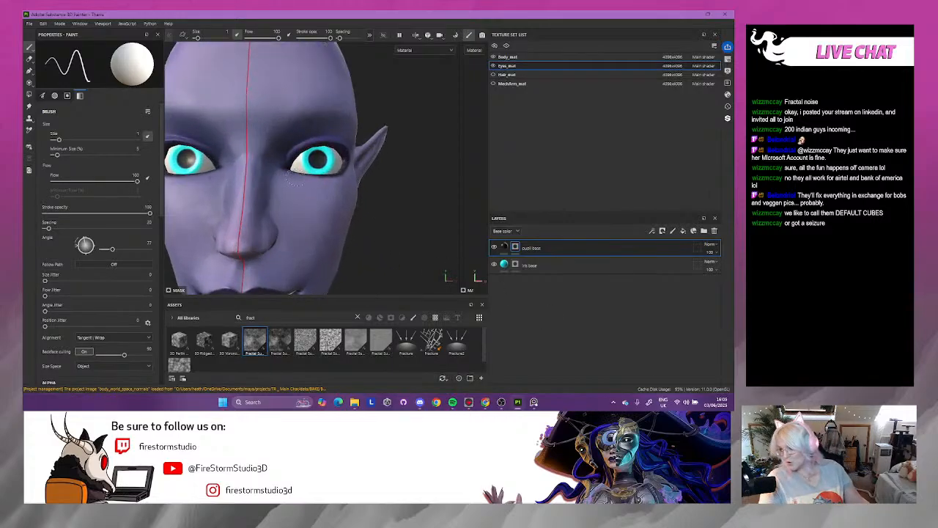
{"action": "right_click_drag", "start_coordinate": [279, 141], "coordinate": [292, 136], "text": "alt"}
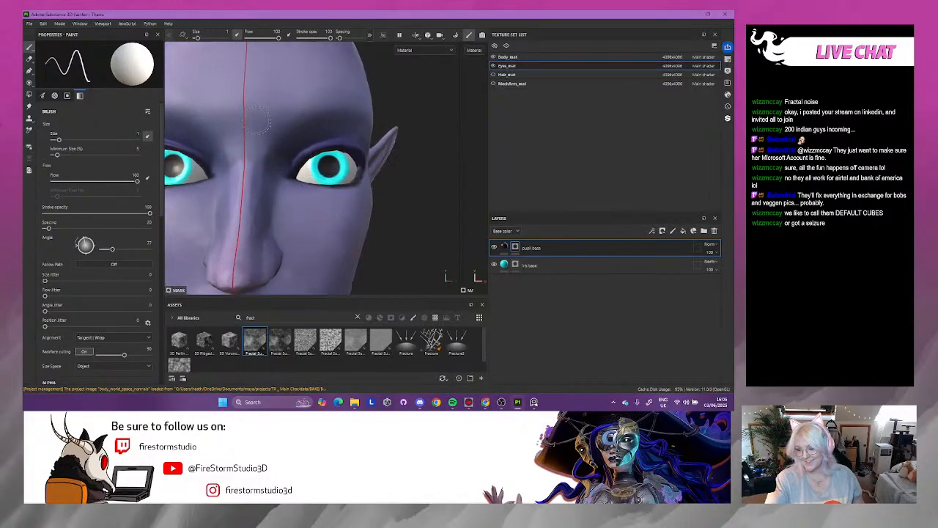
{"action": "left_click_drag", "start_coordinate": [286, 139], "coordinate": [257, 147], "text": "alt"}
{"action": "right_click_drag", "start_coordinate": [286, 184], "coordinate": [329, 201], "text": "alt"}
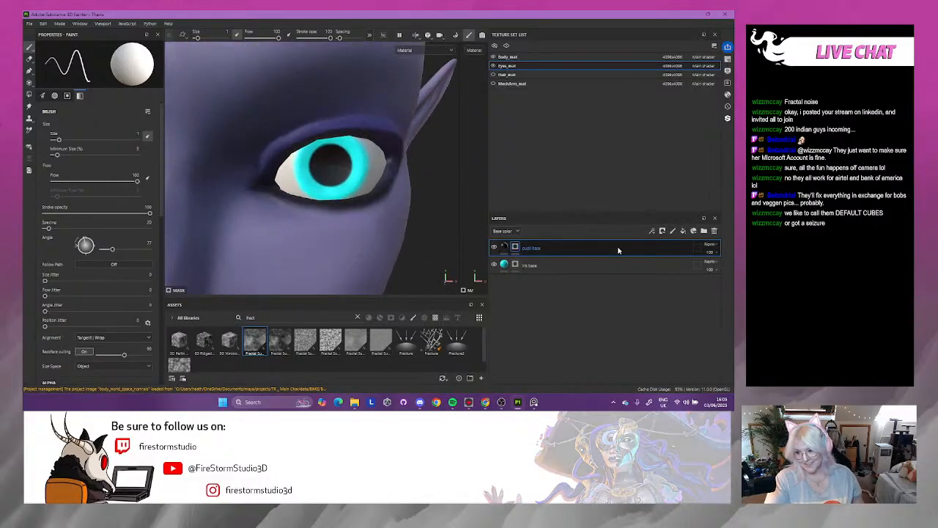
- Add a fill layer above the pupil base and name it "lid shadow"
{"action": "left_click", "coordinate": [684, 231]}
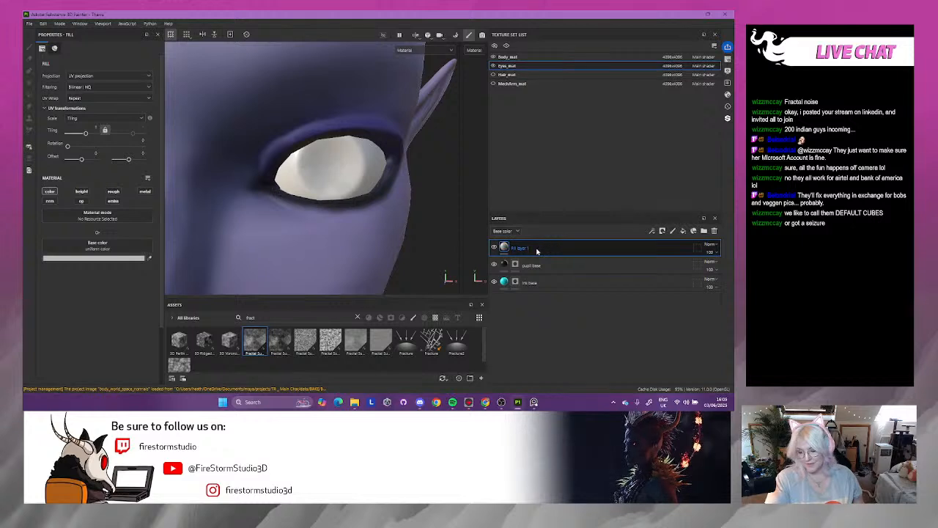
{"action": "double_click", "coordinate": [522, 247]}
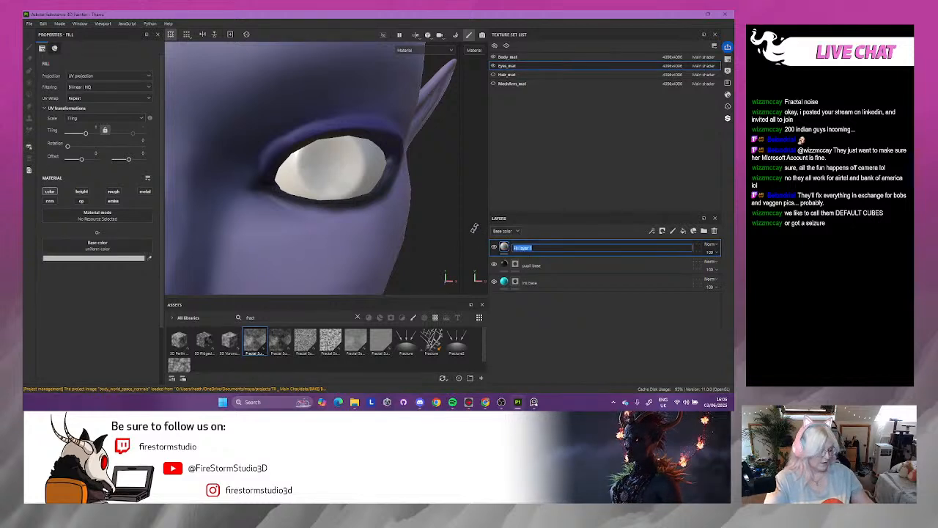
{"action": "type", "text": "lid shad"}
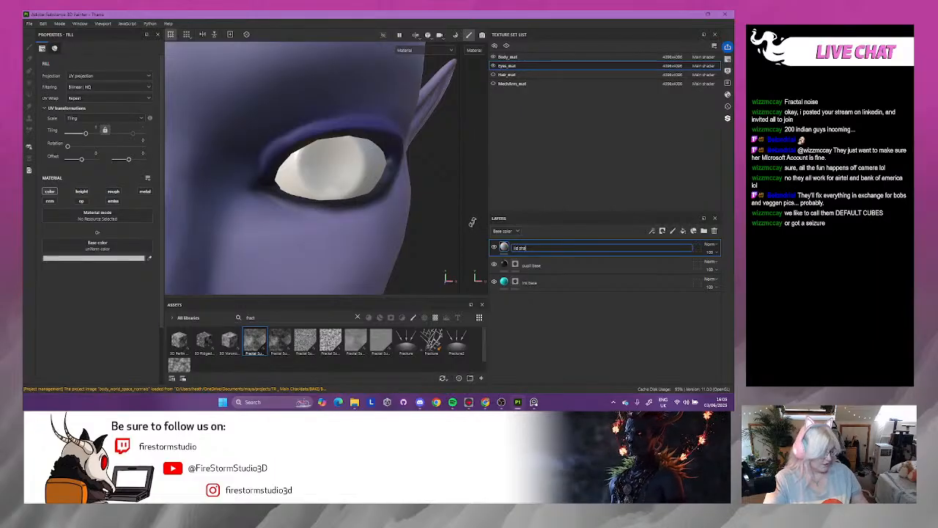
{"action": "type", "text": "ow"}
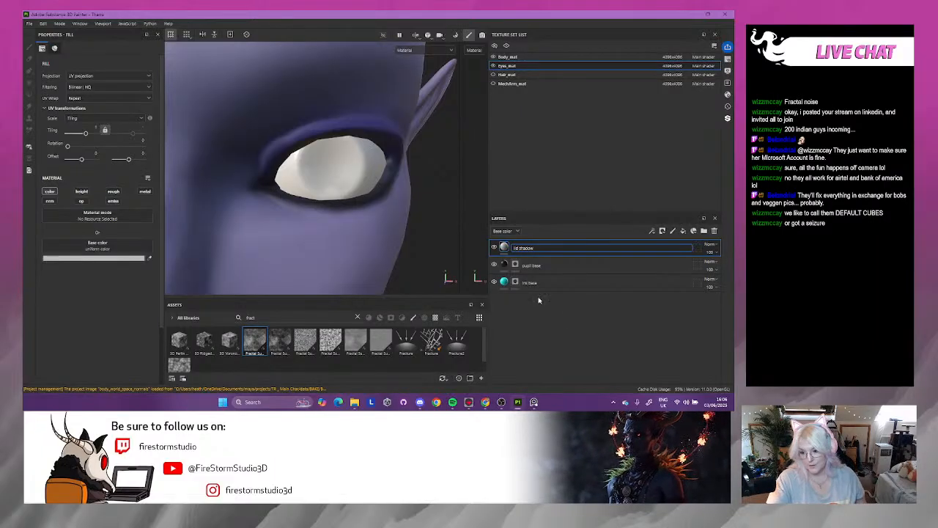
{"action": "key", "text": "Return"}
- Set the lid shadow layer's base color to a very dark, desaturated purple
{"action": "left_click", "coordinate": [95, 258]}
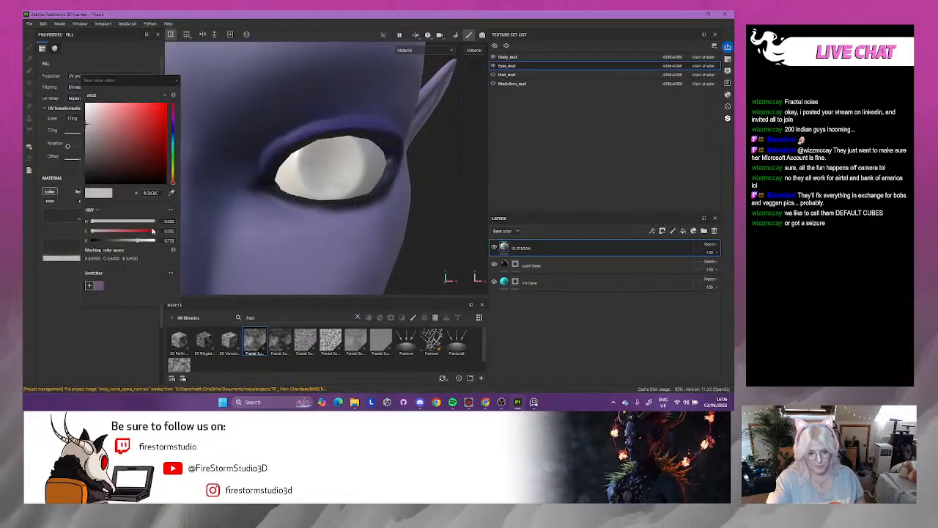
{"action": "left_click", "coordinate": [138, 156]}
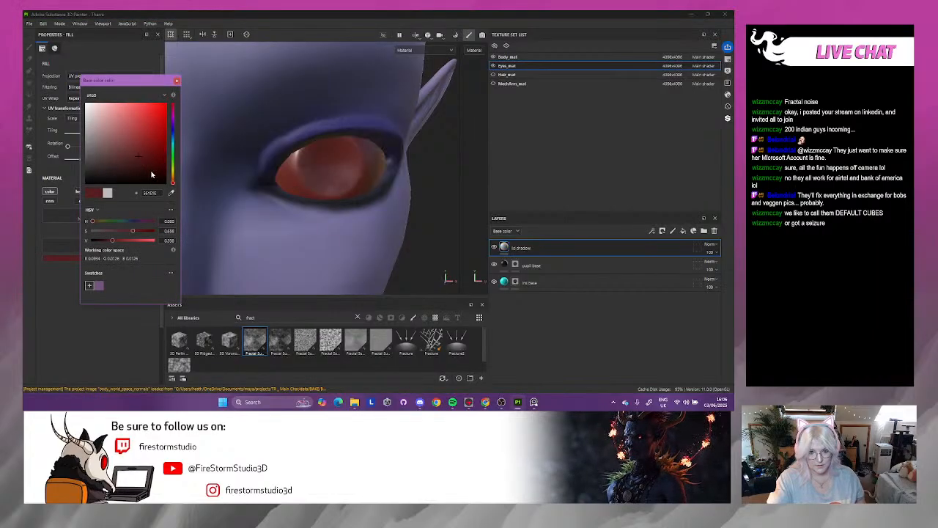
{"action": "left_click", "coordinate": [151, 174]}
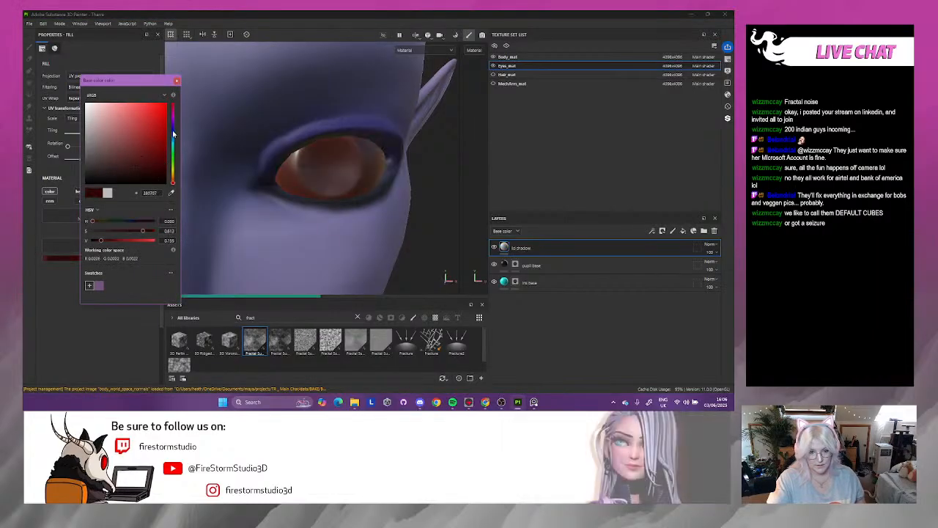
{"action": "left_click", "coordinate": [173, 129]}
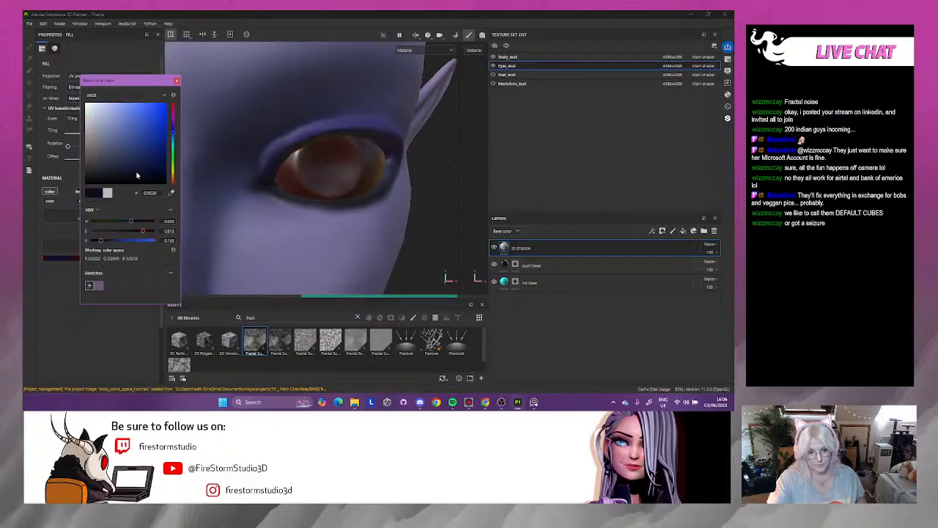
{"action": "left_click", "coordinate": [173, 123]}
{"action": "left_click", "coordinate": [131, 172]}
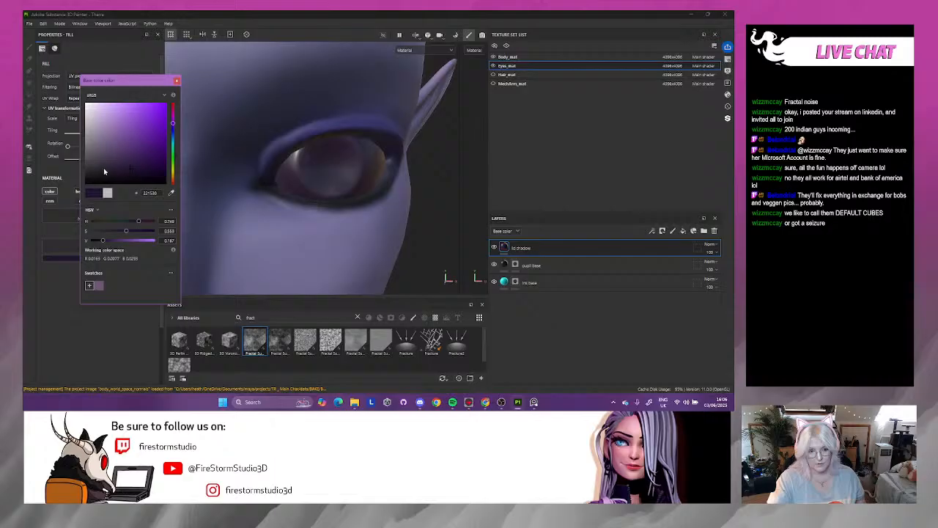
{"action": "left_click", "coordinate": [103, 170]}
- Switch to Marmoset Toolbag and close it, returning to the eye in the texturing project
{"action": "left_click", "coordinate": [469, 402]}
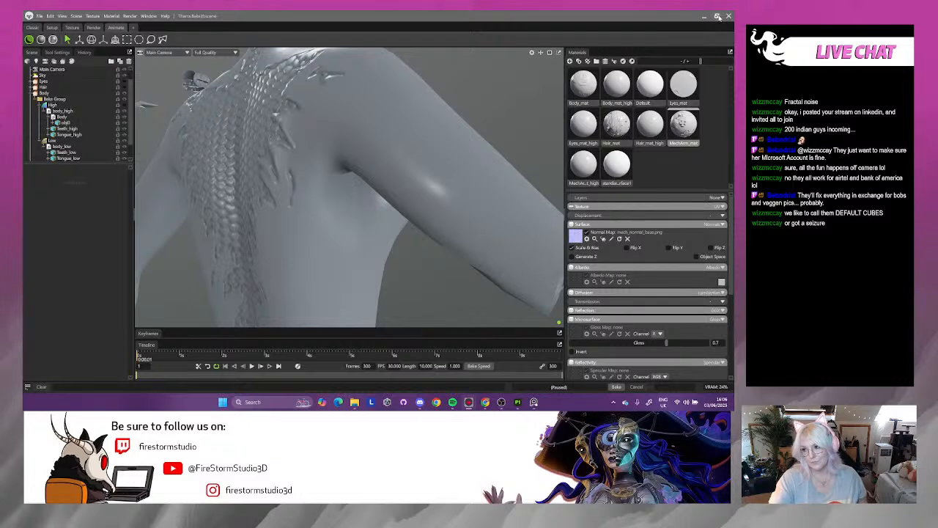
{"action": "left_click", "coordinate": [729, 16]}
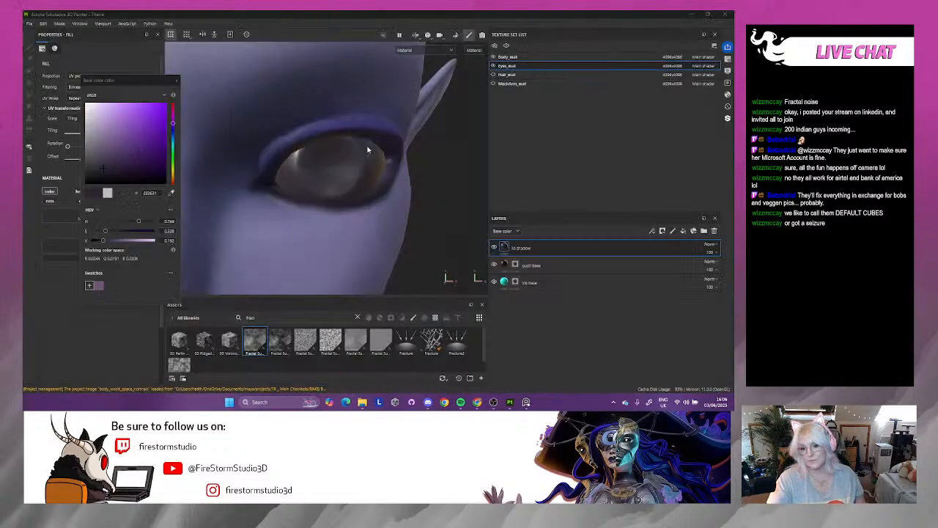
{"action": "scroll", "coordinate": [336, 174], "scroll_direction": "down", "scroll_amount": 5}
{"action": "mouse_move", "coordinate": [335, 175]}
{"action": "left_mouse_down", "text": "alt"}
{"action": "mouse_move", "coordinate": [290, 152]}
{"action": "mouse_move", "coordinate": [358, 184]}
{"action": "mouse_move", "coordinate": [329, 178]}
{"action": "left_mouse_up", "text": "alt"}
{"action": "right_click_drag", "start_coordinate": [330, 178], "coordinate": [493, 242], "text": "alt"}
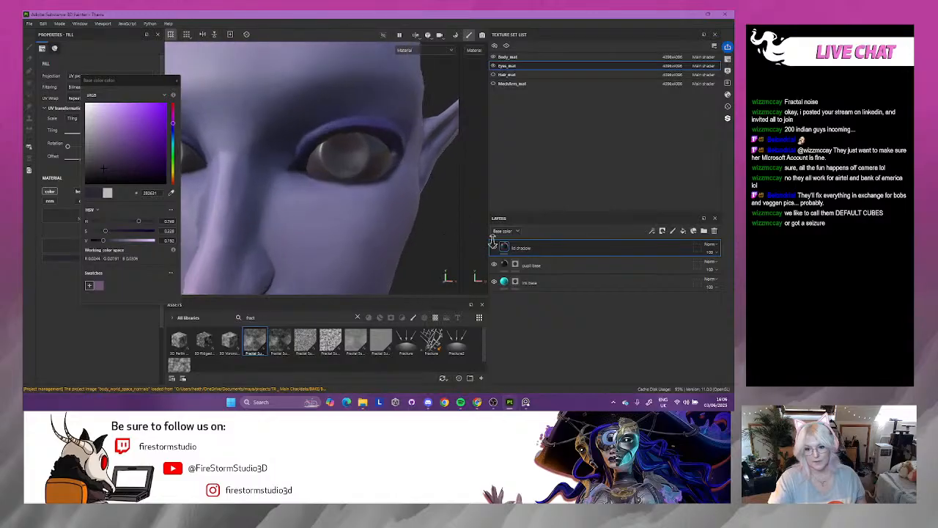
- Add a black mask to the lid shadow layer and put a paint effect on that mask
{"action": "left_click", "coordinate": [534, 264]}
{"action": "left_click", "coordinate": [553, 247]}
{"action": "right_click", "coordinate": [554, 247]}
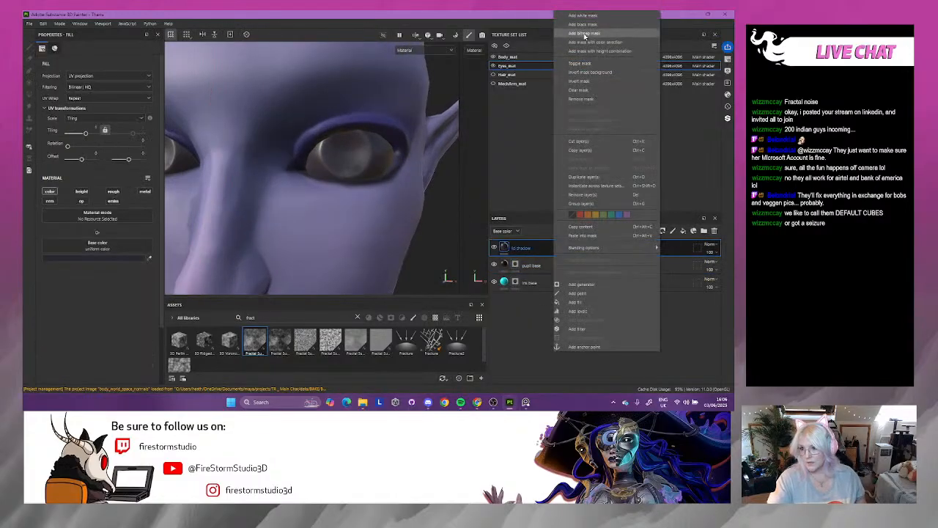
{"action": "left_click", "coordinate": [535, 243]}
{"action": "right_click", "coordinate": [535, 244]}
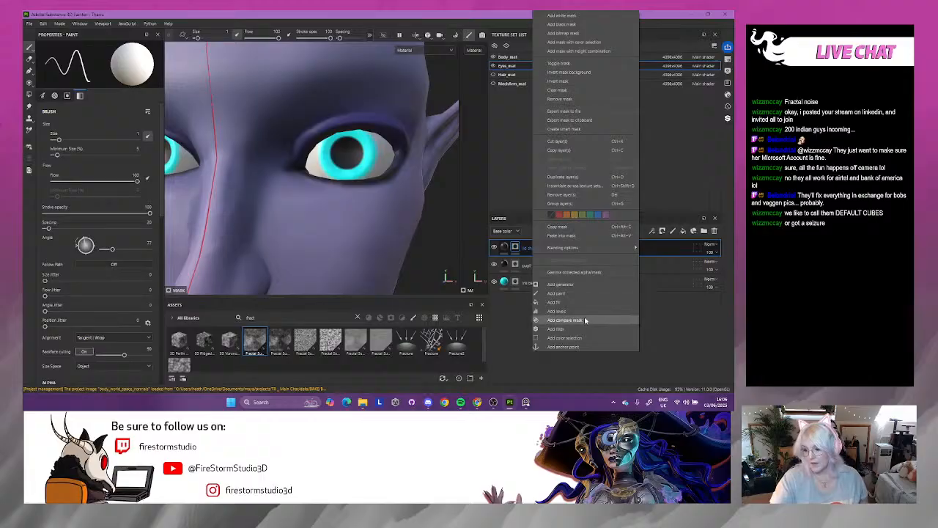
{"action": "left_click", "coordinate": [579, 294]}
- Paint the lid shadow mask along the upper lid edge from the inner to the outer eye corner
{"action": "mouse_move", "coordinate": [317, 147]}
{"action": "left_mouse_down"}
{"action": "mouse_move", "coordinate": [382, 134]}
{"action": "mouse_move", "coordinate": [367, 220]}
{"action": "mouse_move", "coordinate": [349, 192]}
{"action": "left_mouse_up"}
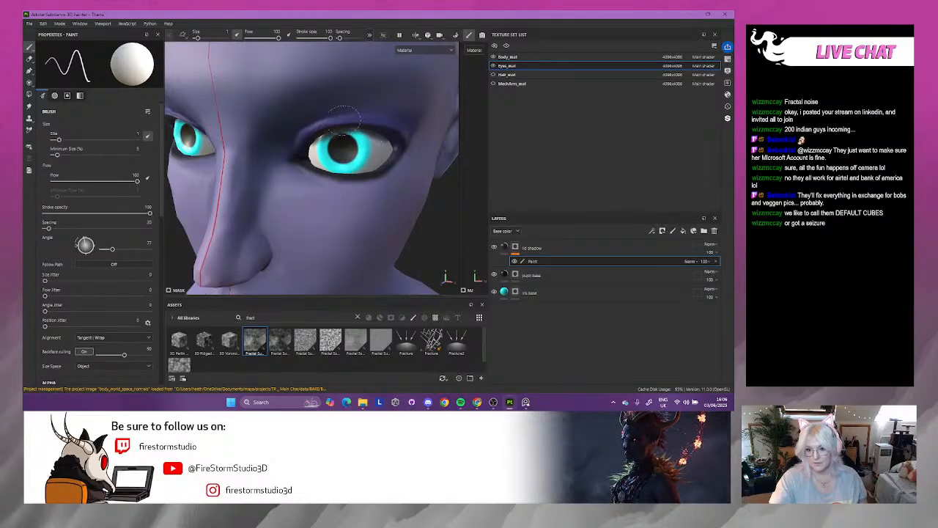
{"action": "mouse_move", "coordinate": [291, 155]}
{"action": "left_mouse_down", "text": "alt"}
{"action": "mouse_move", "coordinate": [367, 128]}
{"action": "mouse_move", "coordinate": [405, 140]}
{"action": "left_mouse_up", "text": "alt"}
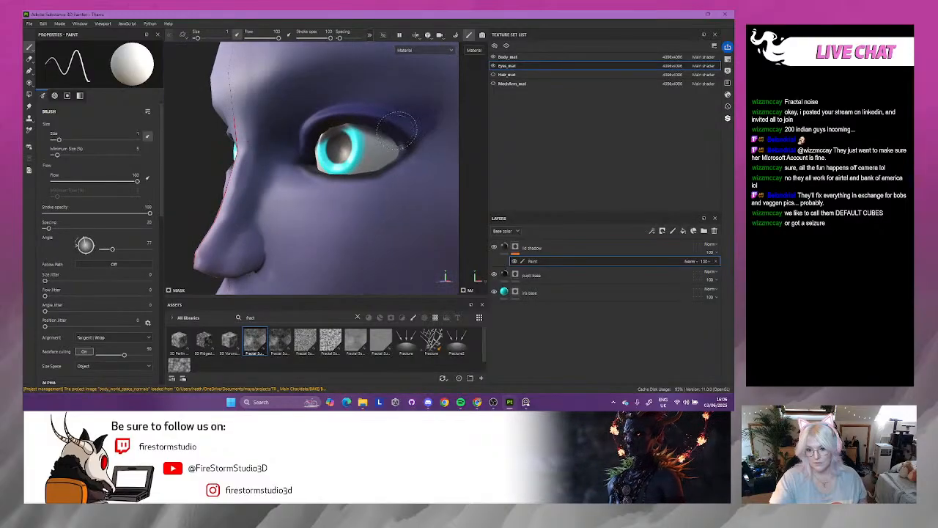
{"action": "mouse_move", "coordinate": [397, 136]}
{"action": "left_mouse_down", "text": "alt"}
{"action": "mouse_move", "coordinate": [470, 140]}
{"action": "mouse_move", "coordinate": [455, 146]}
{"action": "left_mouse_up", "text": "alt"}
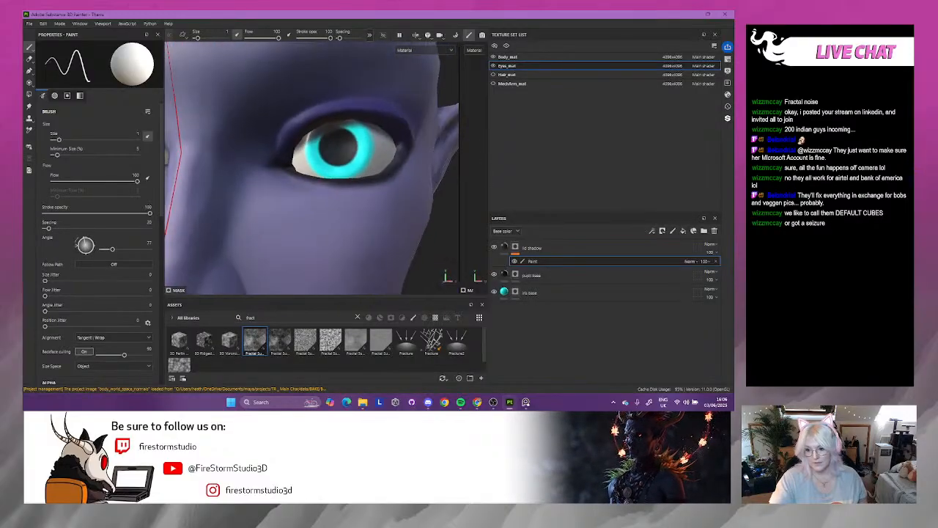
- Add a Blur filter above the paint effect in the lid shadow mask and raise its intensity to about 3.8
{"action": "right_click", "coordinate": [541, 266]}
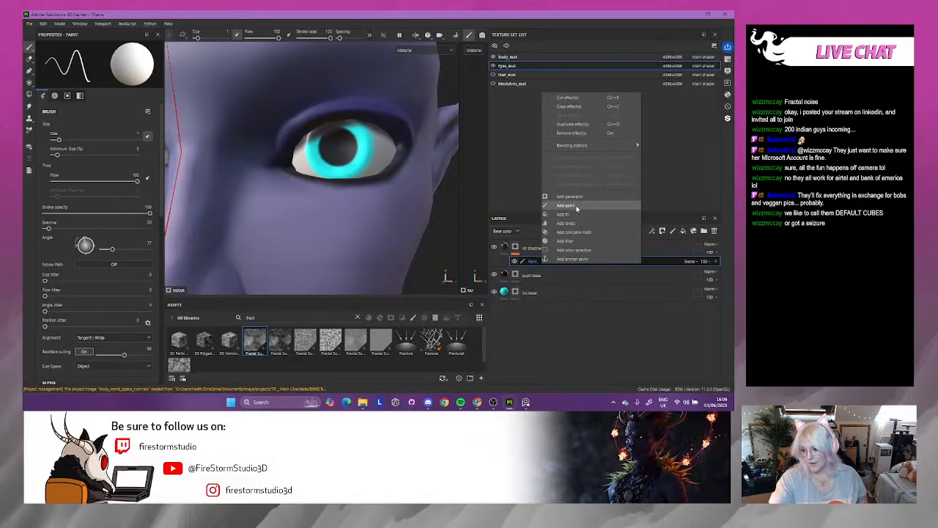
{"action": "left_click", "coordinate": [574, 242]}
{"action": "left_click", "coordinate": [95, 78]}
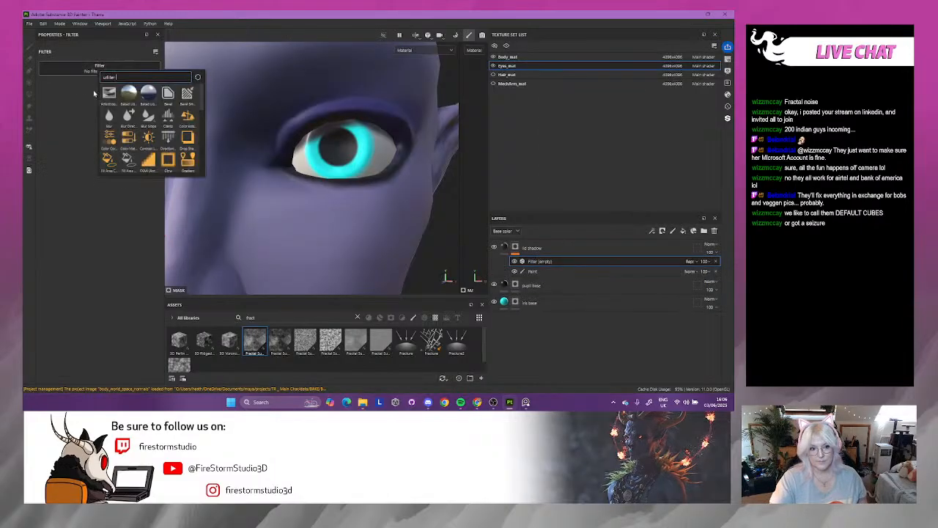
{"action": "left_click", "coordinate": [112, 160]}
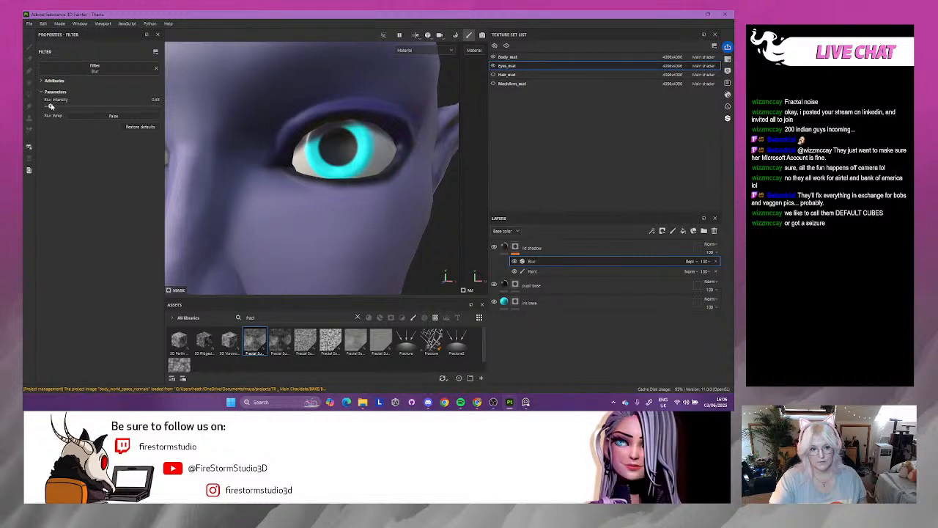
{"action": "left_click_drag", "start_coordinate": [80, 106], "coordinate": [85, 105]}
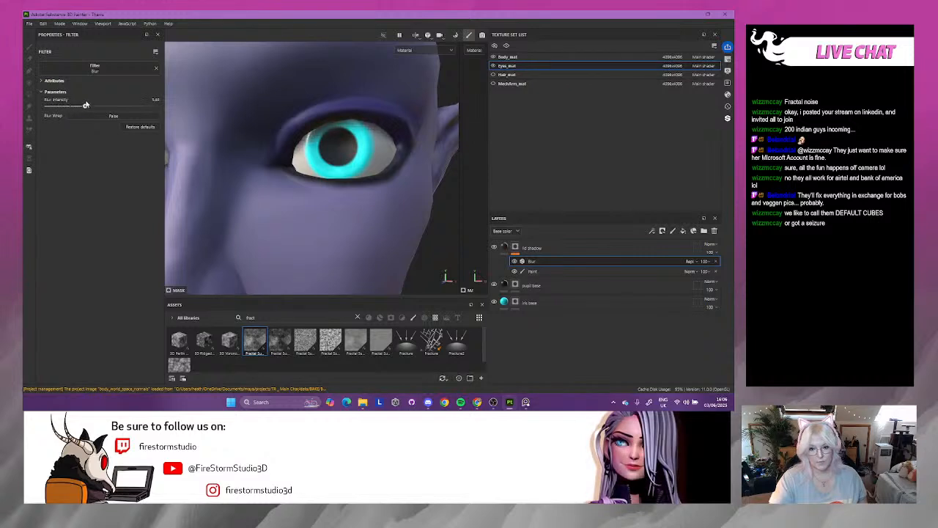
{"action": "mouse_move", "coordinate": [411, 232]}
{"action": "left_mouse_down", "text": "alt"}
{"action": "mouse_move", "coordinate": [356, 230]}
{"action": "mouse_move", "coordinate": [325, 203]}
{"action": "mouse_move", "coordinate": [416, 237]}
{"action": "left_mouse_up", "text": "alt"}
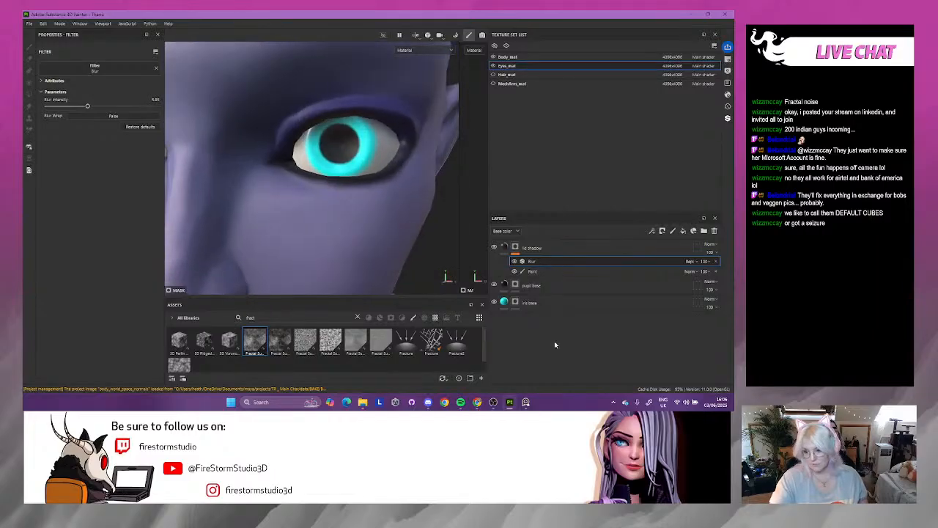
- Add a fill layer, move it beneath the iris base, and set its base color to near white
{"action": "left_click", "coordinate": [559, 249]}
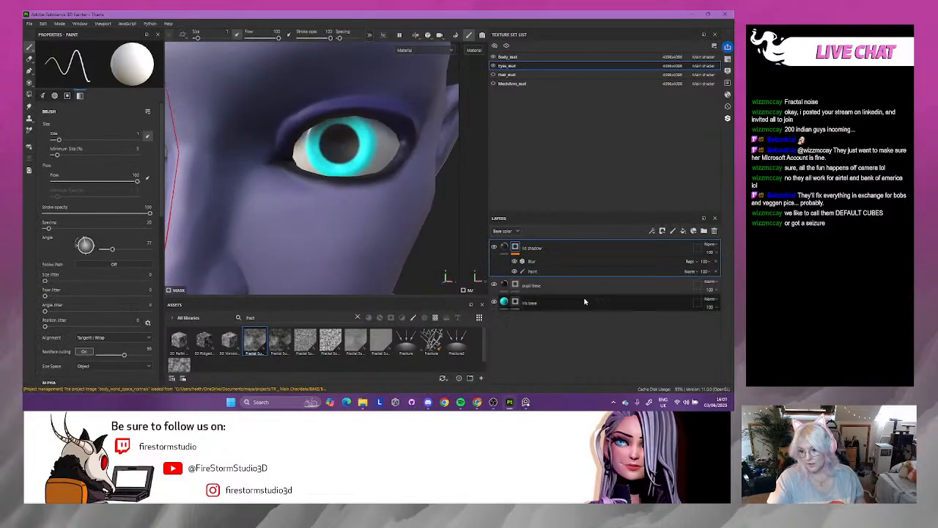
{"action": "left_click", "coordinate": [683, 231]}
{"action": "left_click_drag", "start_coordinate": [542, 248], "coordinate": [551, 322]}
{"action": "left_click", "coordinate": [110, 258]}
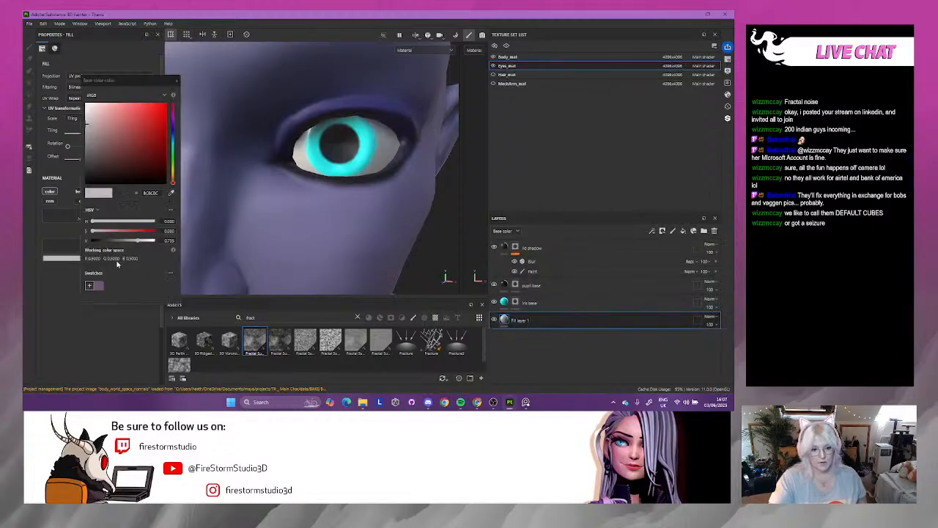
{"action": "mouse_move", "coordinate": [86, 110]}
{"action": "left_mouse_down"}
{"action": "mouse_move", "coordinate": [87, 121]}
{"action": "mouse_move", "coordinate": [85, 105]}
{"action": "left_mouse_up"}
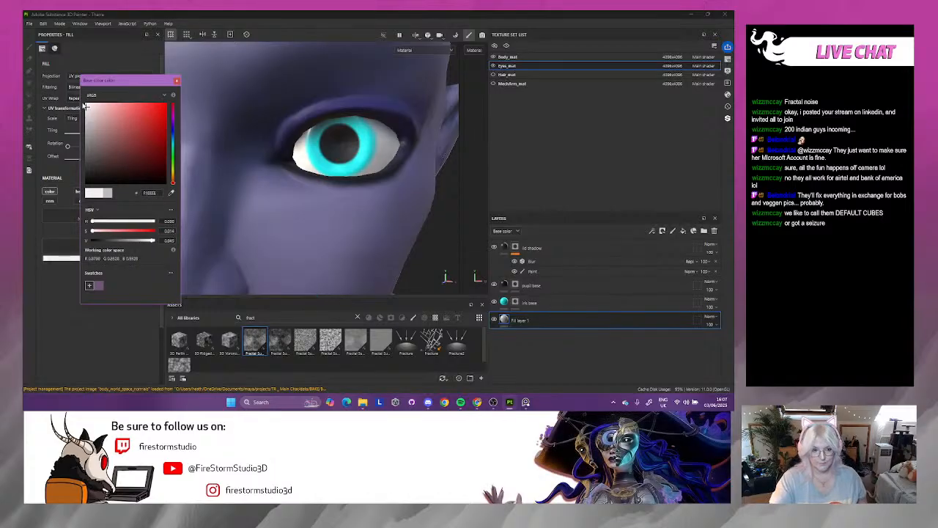
{"action": "left_click", "coordinate": [176, 80]}
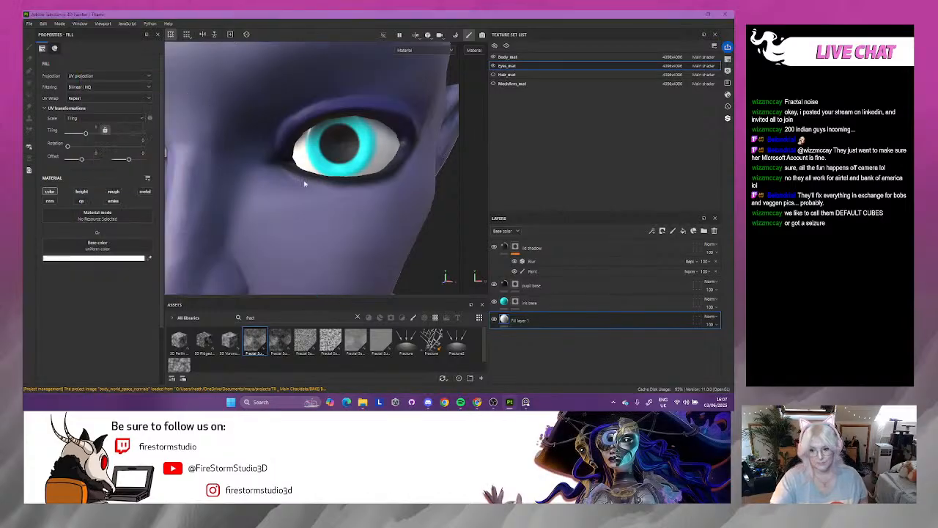
- Rename the near-white fill layer as "eye base"
{"action": "double_click", "coordinate": [521, 321]}
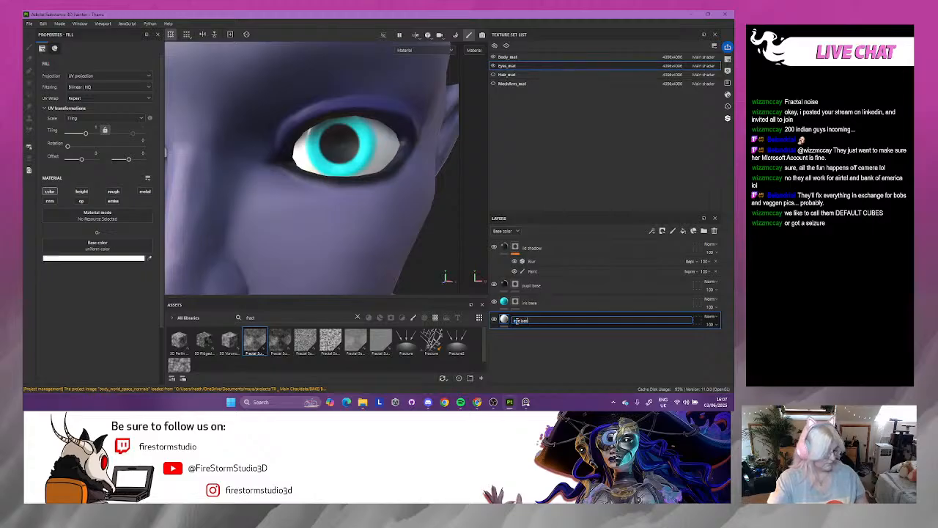
{"action": "type", "text": "eye base"}
{"action": "key", "text": "Return"}
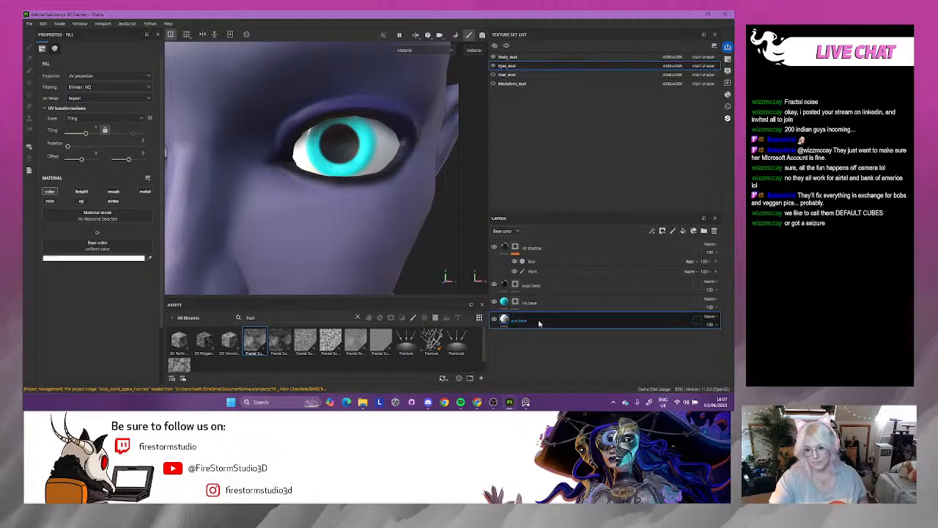
{"action": "right_click", "coordinate": [539, 322]}
{"action": "left_click", "coordinate": [518, 353]}
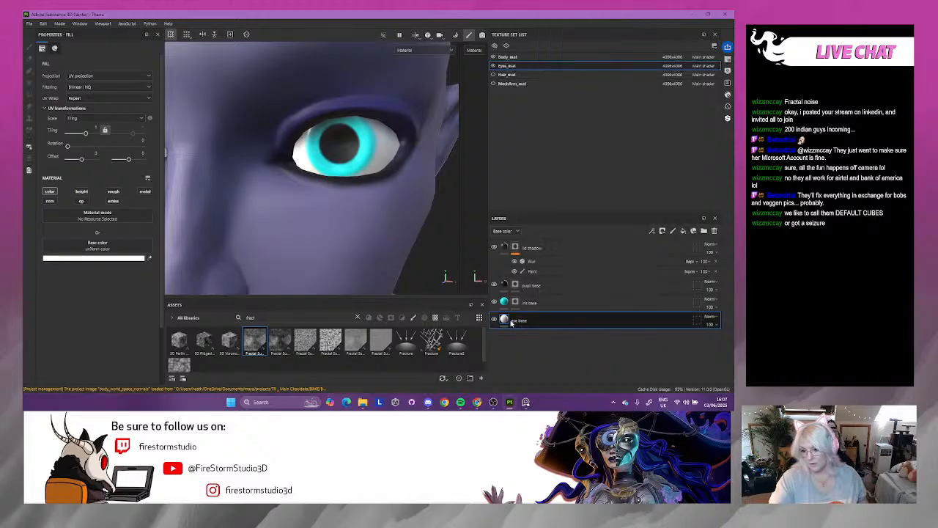
{"action": "right_click", "coordinate": [533, 325]}
{"action": "left_click", "coordinate": [522, 358]}
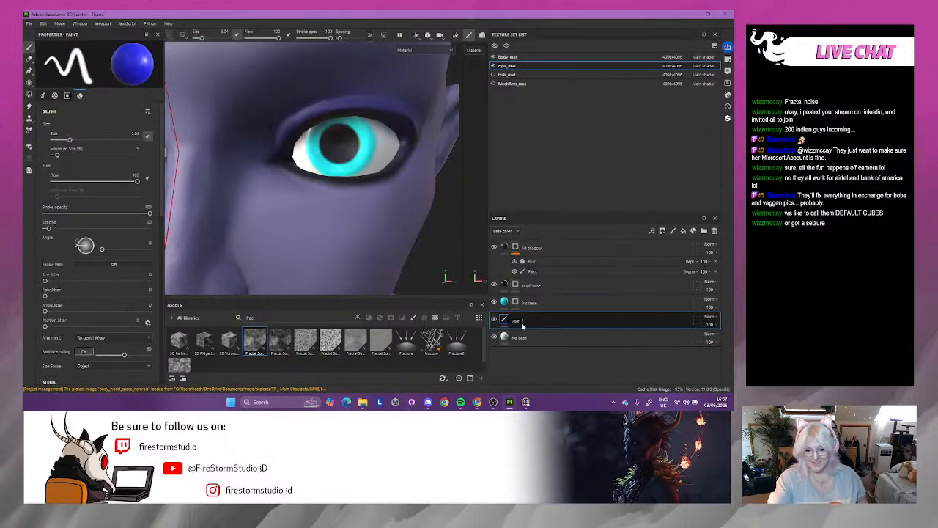
{"action": "double_click", "coordinate": [521, 323]}
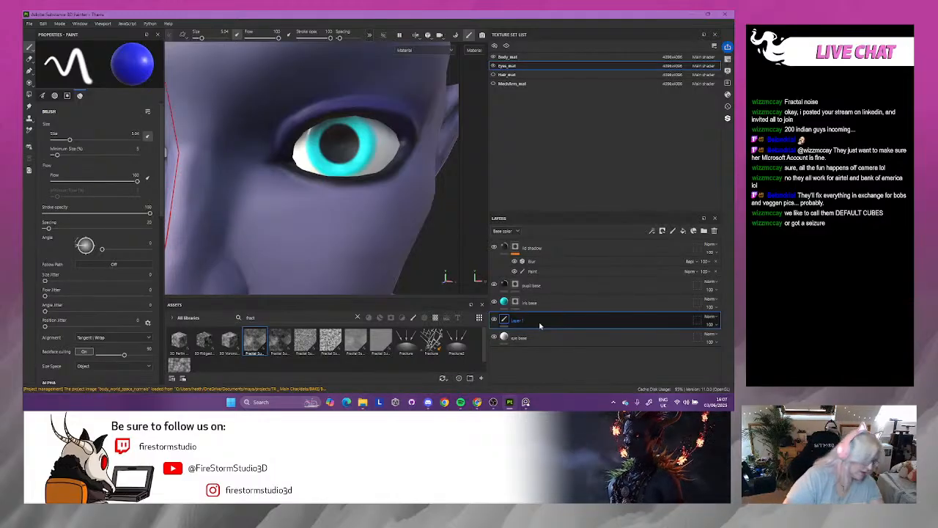
{"action": "key", "text": "Delete"}
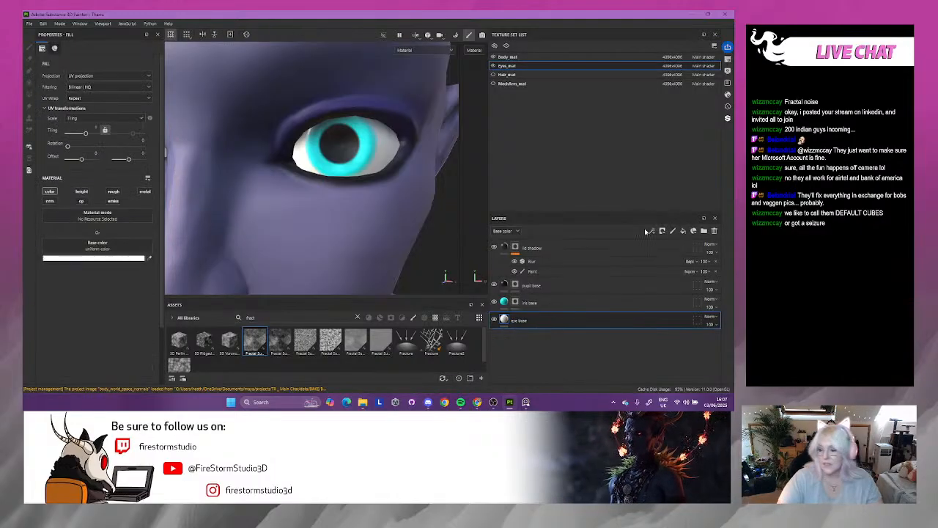
- Add a fill layer with a black mask above the eye base and name it "pink rim"
{"action": "left_click", "coordinate": [682, 231]}
{"action": "right_click", "coordinate": [535, 321]}
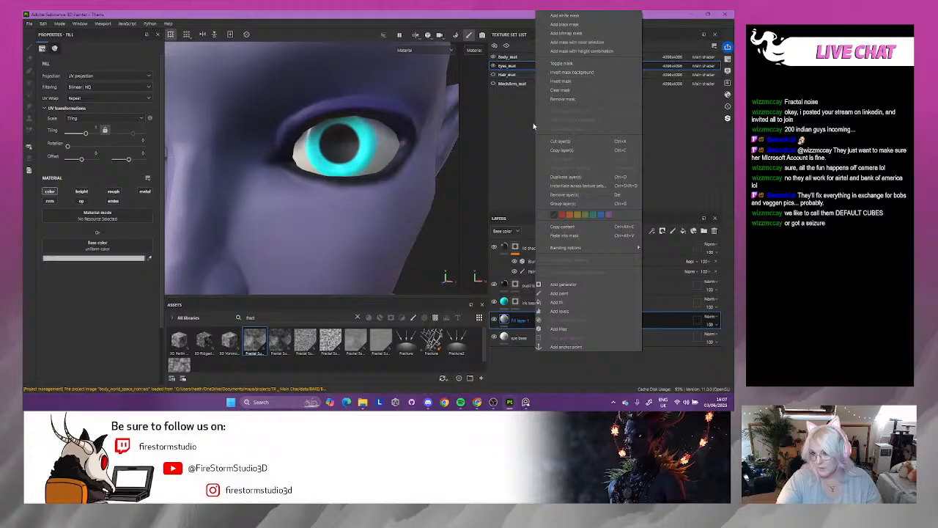
{"action": "left_click", "coordinate": [564, 25]}
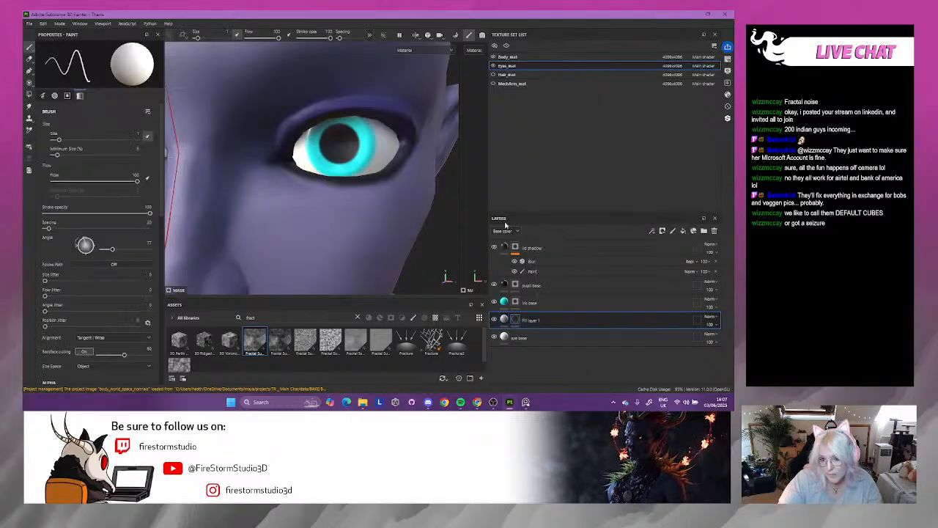
{"action": "double_click", "coordinate": [533, 321]}
{"action": "type", "text": "al"}
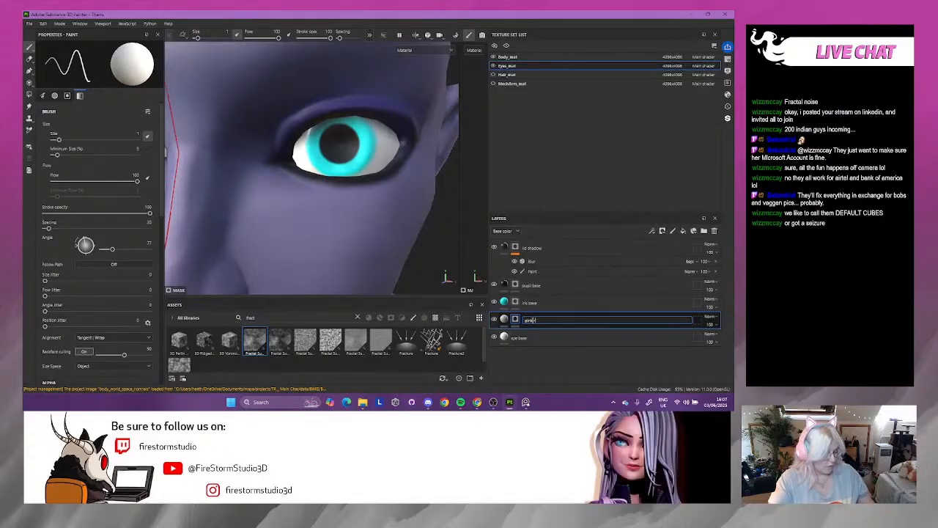
{"action": "type", "text": " rim"}
{"action": "key", "text": "Return"}
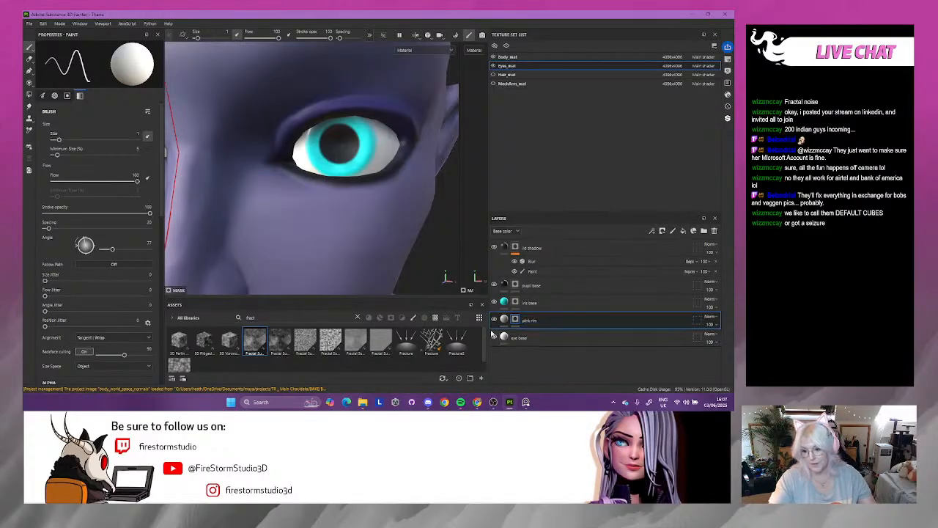
- Set the pink rim layer's base color to a muted, dusty pink
{"action": "left_click", "coordinate": [504, 321]}
{"action": "left_click", "coordinate": [135, 259]}
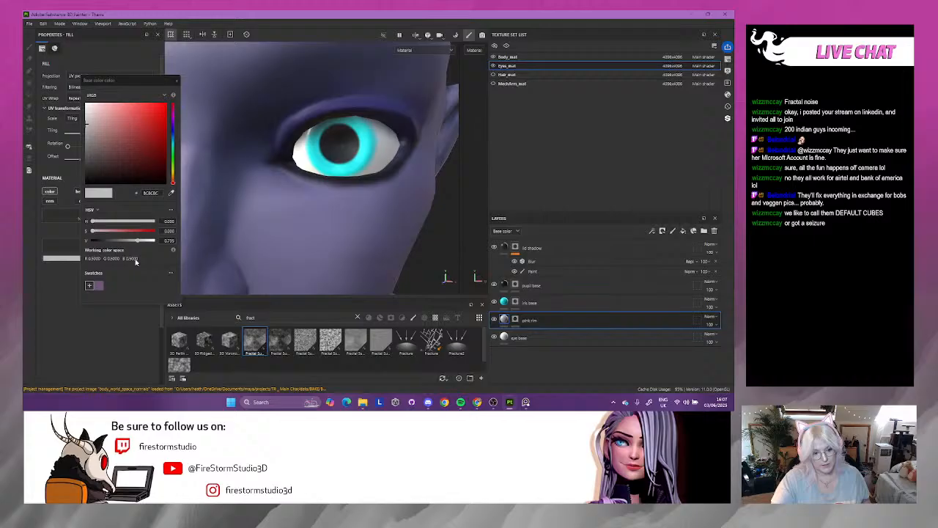
{"action": "left_click", "coordinate": [107, 145]}
{"action": "left_click", "coordinate": [106, 108]}
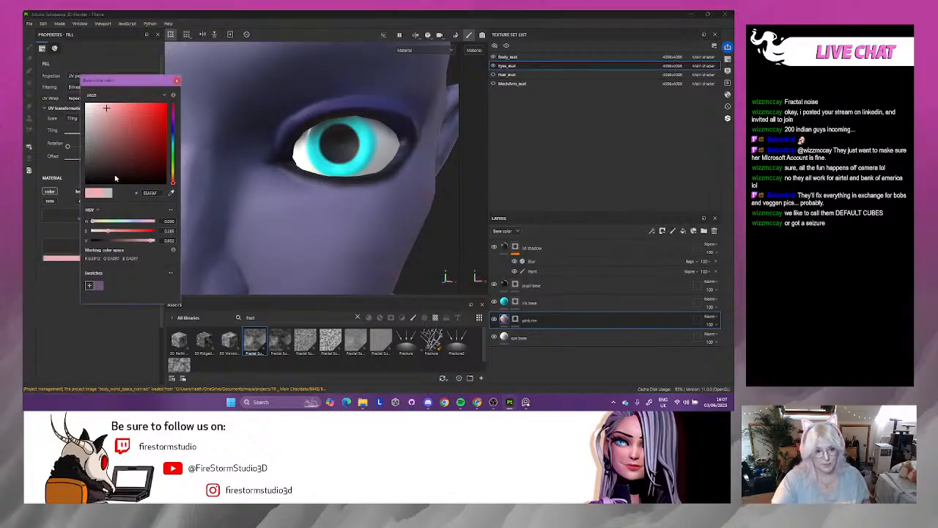
{"action": "left_click_drag", "start_coordinate": [115, 178], "coordinate": [116, 175]}
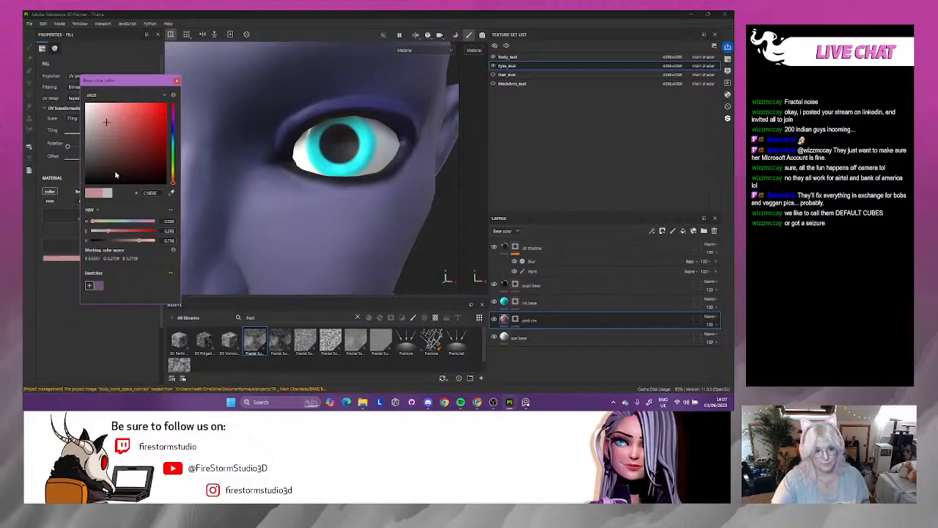
{"action": "left_click", "coordinate": [176, 81]}
- Add a paint effect to the pink rim layer's mask
{"action": "right_click", "coordinate": [543, 322]}
{"action": "left_click", "coordinate": [517, 319]}
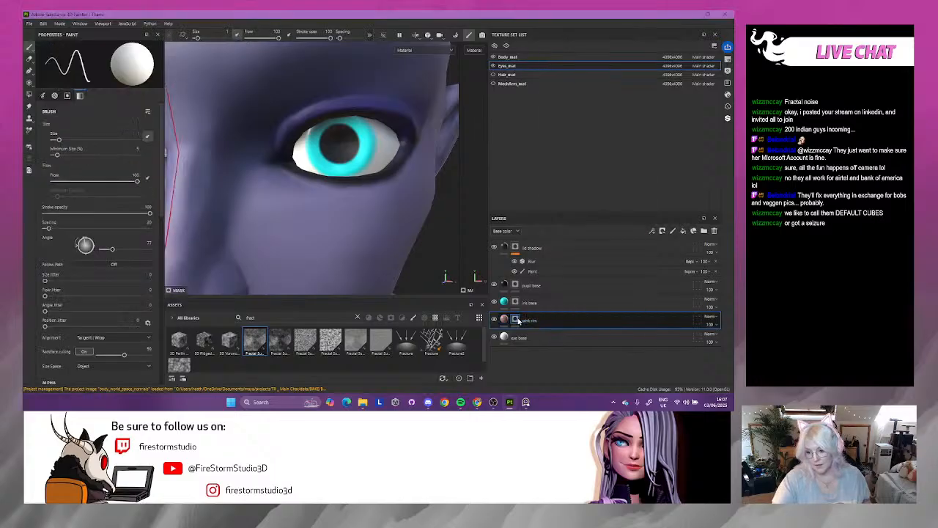
{"action": "right_click", "coordinate": [518, 319]}
{"action": "left_click", "coordinate": [552, 260]}
- Paint pink into the inner and outer corners of the eye on the pink rim mask, trimming the excess with black
{"action": "left_click_drag", "start_coordinate": [308, 184], "coordinate": [396, 195], "text": "alt"}
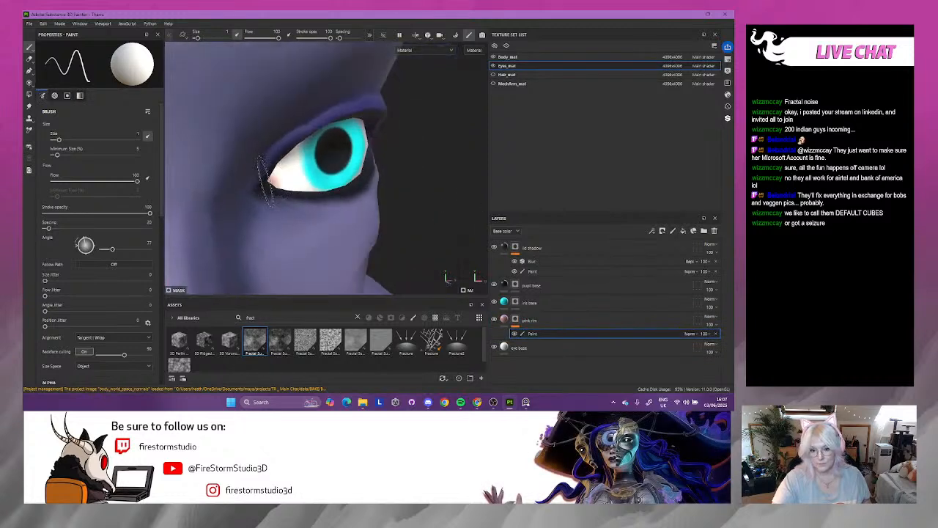
{"action": "mouse_move", "coordinate": [266, 181]}
{"action": "left_mouse_down"}
{"action": "mouse_move", "coordinate": [220, 203]}
{"action": "mouse_move", "coordinate": [413, 195]}
{"action": "left_mouse_up"}
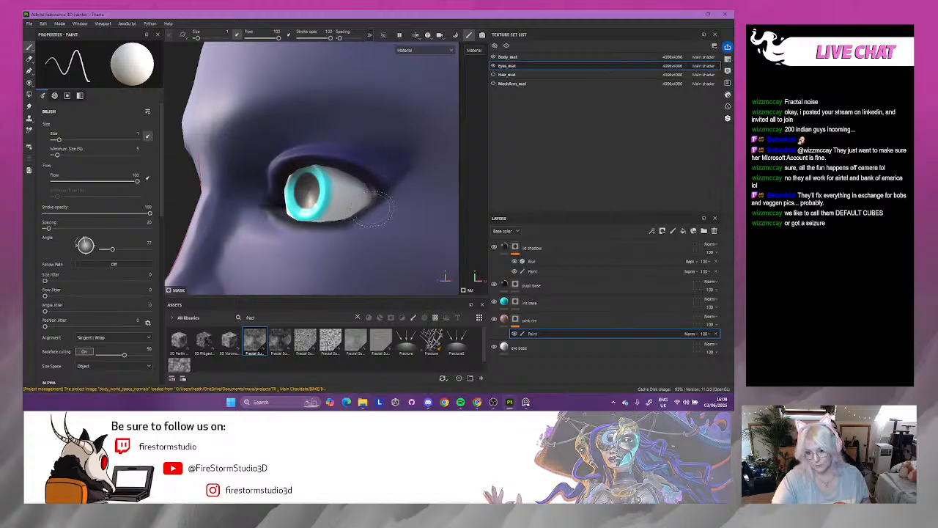
{"action": "mouse_move", "coordinate": [367, 223]}
{"action": "left_mouse_down", "text": "alt"}
{"action": "mouse_move", "coordinate": [345, 198]}
{"action": "mouse_move", "coordinate": [278, 212]}
{"action": "mouse_move", "coordinate": [247, 159]}
{"action": "mouse_move", "coordinate": [282, 183]}
{"action": "left_mouse_up", "text": "alt"}
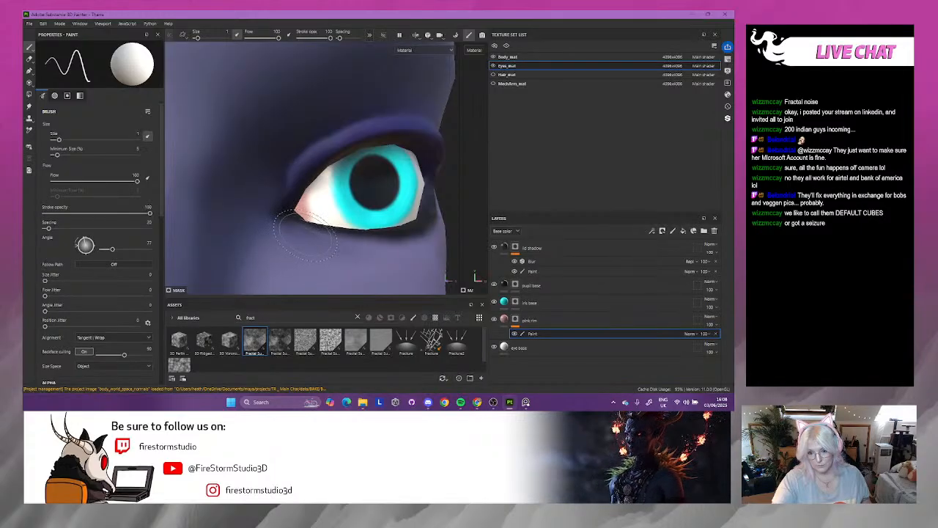
{"action": "mouse_move", "coordinate": [314, 241]}
{"action": "left_mouse_down", "text": "alt"}
{"action": "mouse_move", "coordinate": [271, 260]}
{"action": "mouse_move", "coordinate": [310, 266]}
{"action": "mouse_move", "coordinate": [295, 261]}
{"action": "left_mouse_up", "text": "alt"}
{"action": "key", "text": "x"}
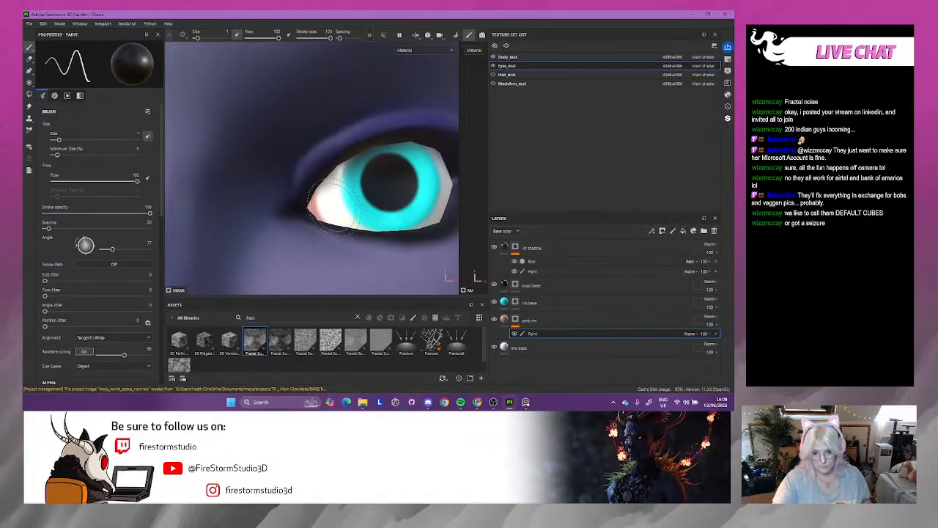
- Add a Blur filter above the paint effect on the pink rim layer's mask
{"action": "right_click", "coordinate": [552, 333]}
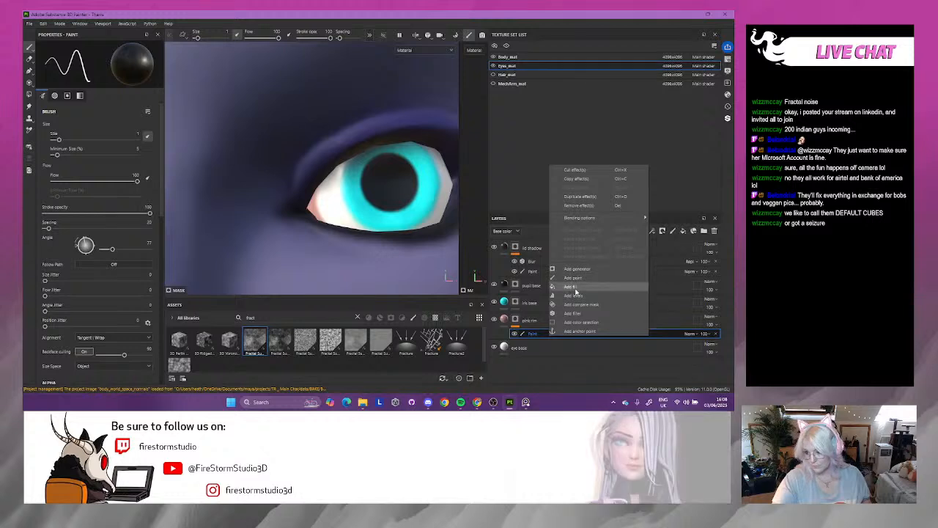
{"action": "left_click", "coordinate": [572, 313]}
{"action": "left_click", "coordinate": [97, 68]}
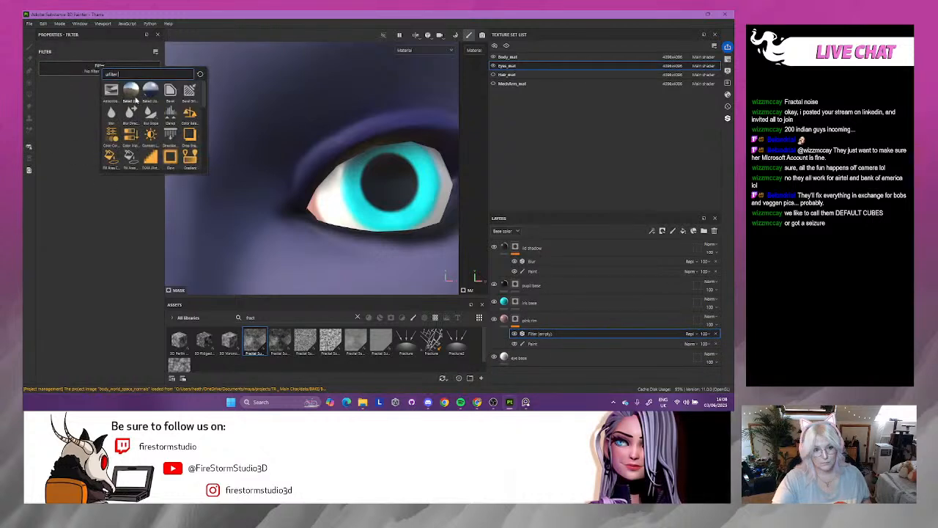
{"action": "left_click", "coordinate": [111, 111]}
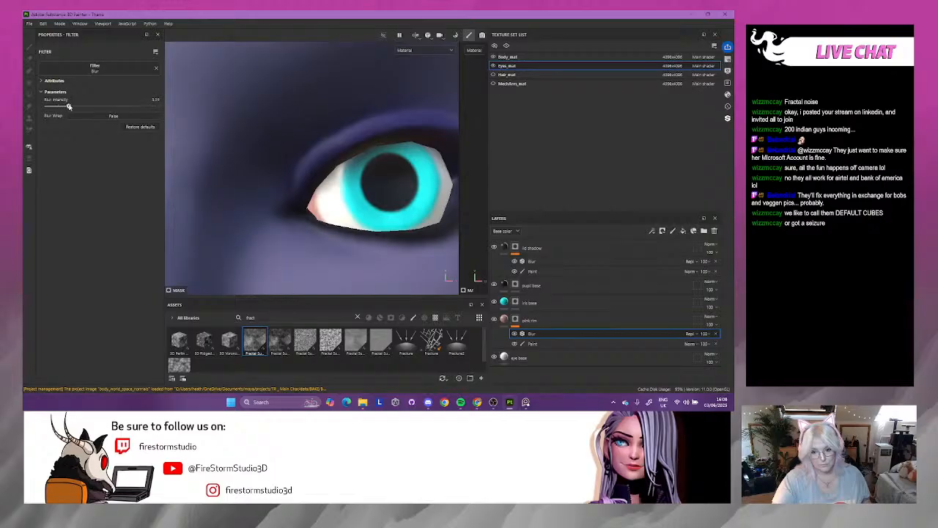
- Examine the blurred pink rim and the lid shadow on the eye from the front, the side and close up
{"action": "scroll", "coordinate": [331, 159], "scroll_direction": "down", "scroll_amount": 10}
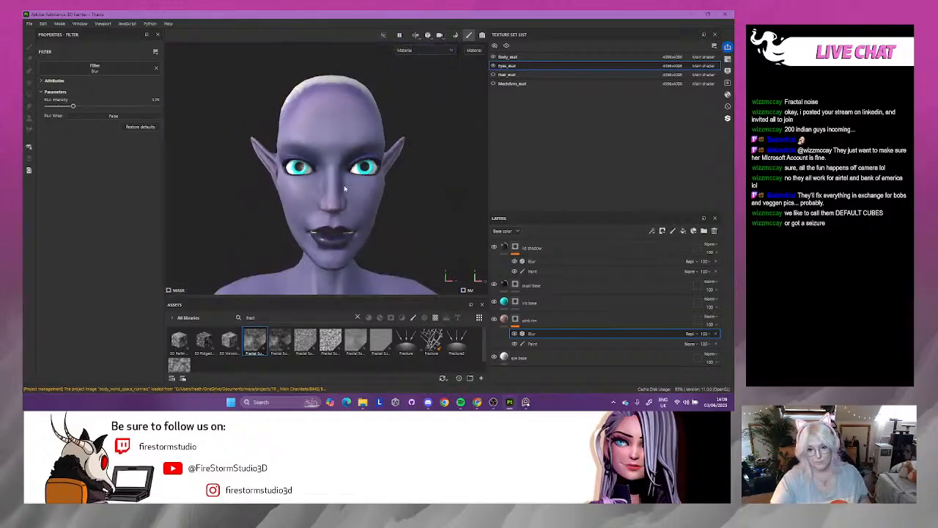
{"action": "left_click_drag", "start_coordinate": [344, 185], "coordinate": [296, 180], "text": "alt"}
{"action": "middle_click_drag", "start_coordinate": [385, 178], "coordinate": [361, 180], "text": "alt"}
{"action": "left_click_drag", "start_coordinate": [361, 180], "coordinate": [332, 206], "text": "alt"}
{"action": "right_click_drag", "start_coordinate": [332, 205], "coordinate": [455, 277], "text": "alt"}
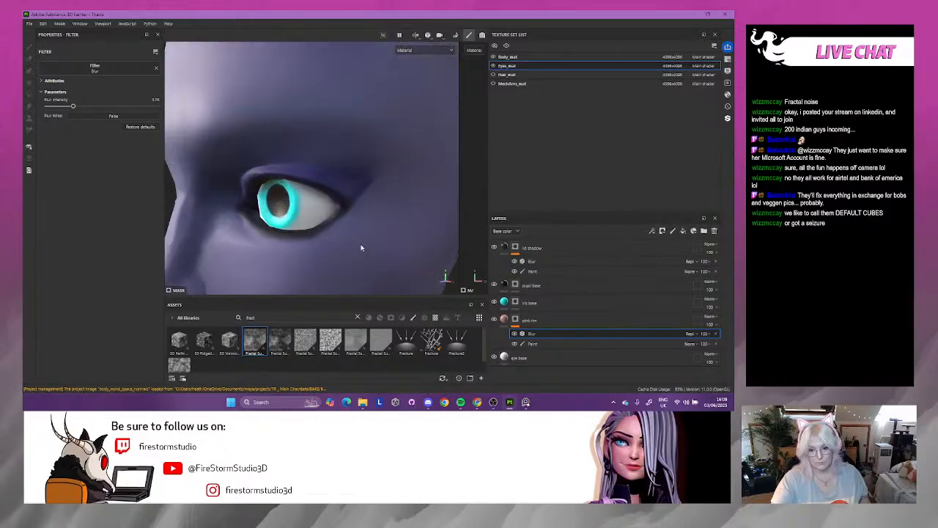
{"action": "left_click_drag", "start_coordinate": [360, 247], "coordinate": [455, 278], "text": "alt"}
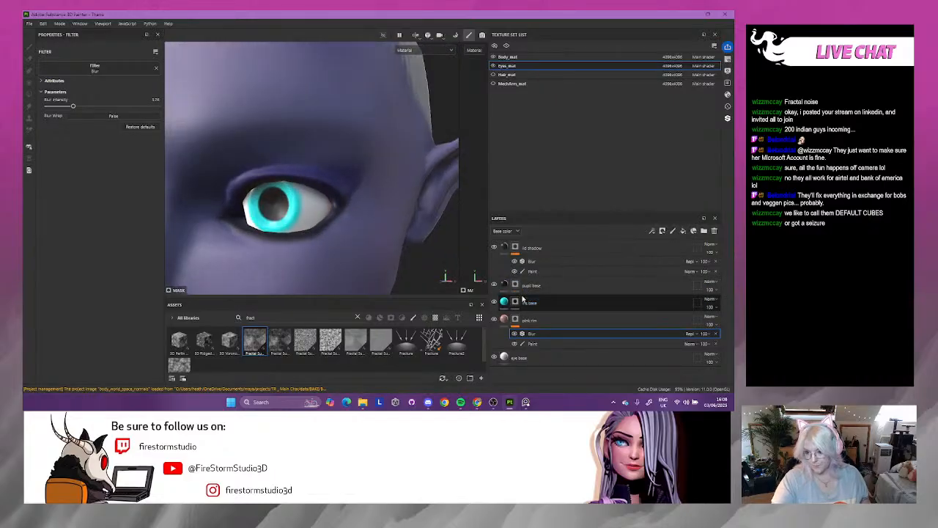
{"action": "left_click", "coordinate": [537, 272]}
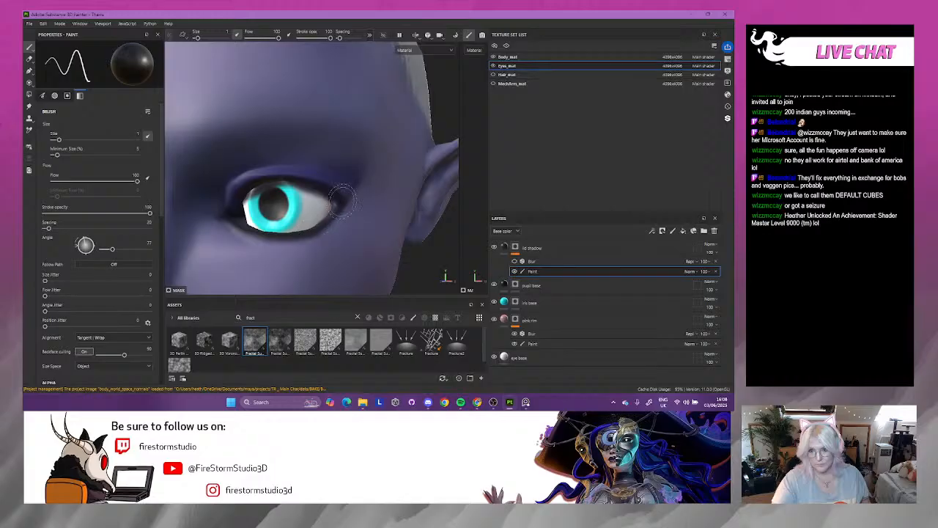
{"action": "scroll", "coordinate": [341, 198], "scroll_direction": "up", "scroll_amount": 2}
{"action": "scroll", "coordinate": [367, 220], "scroll_direction": "up", "scroll_amount": 3}
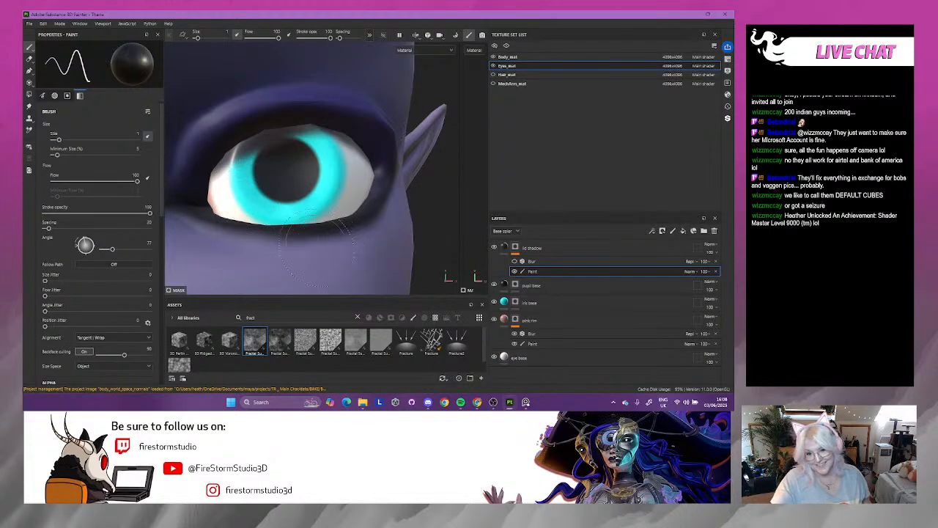
{"action": "left_click_drag", "start_coordinate": [315, 253], "coordinate": [296, 216], "text": "alt"}
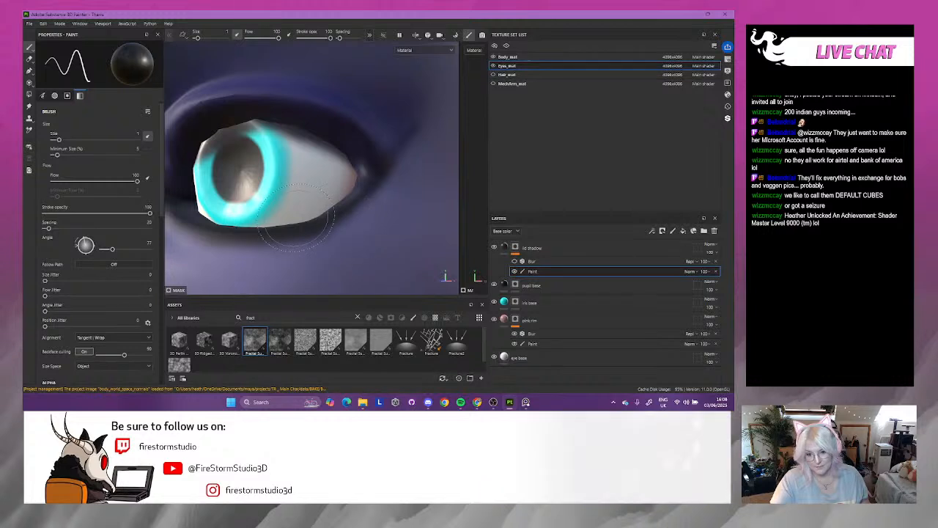
- Enable the roughness channel on the eye base layer, try a much glossier value, and undo that roughness change
{"action": "left_click", "coordinate": [506, 358]}
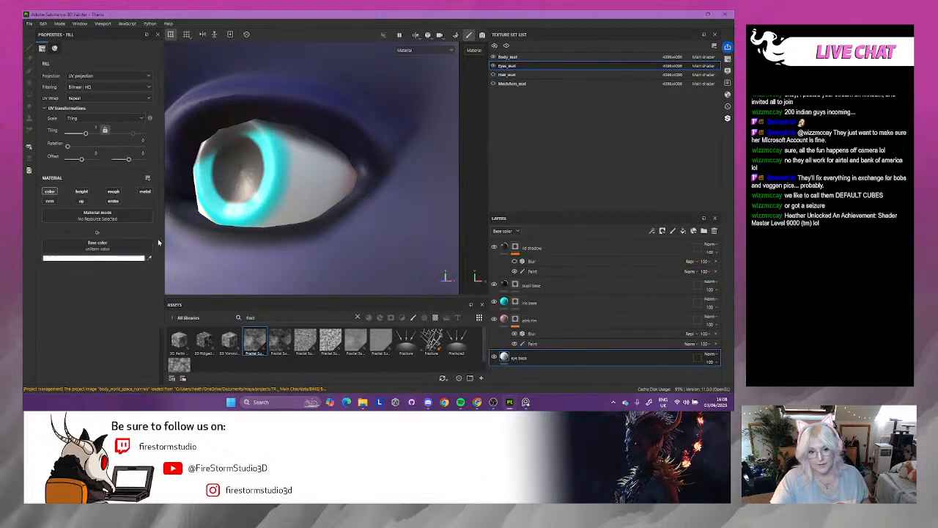
{"action": "left_click", "coordinate": [113, 191]}
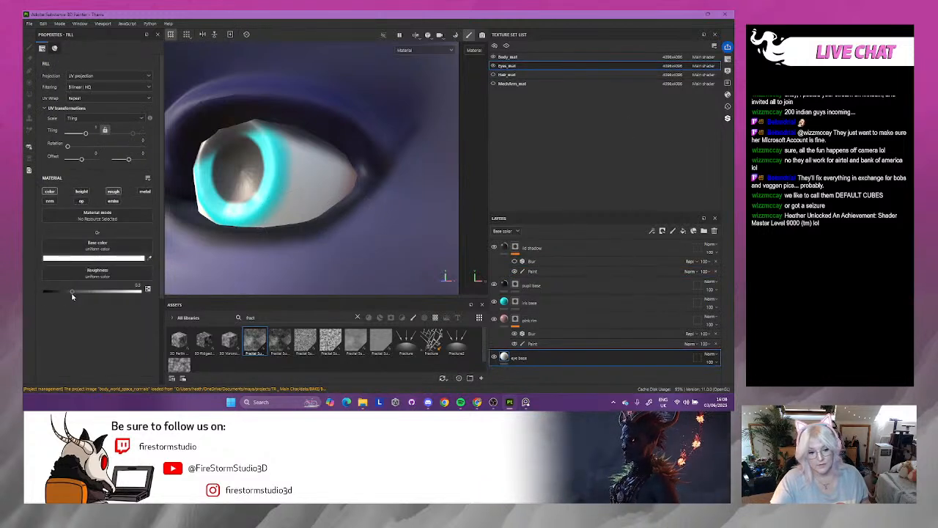
{"action": "left_click_drag", "start_coordinate": [71, 296], "coordinate": [49, 292]}
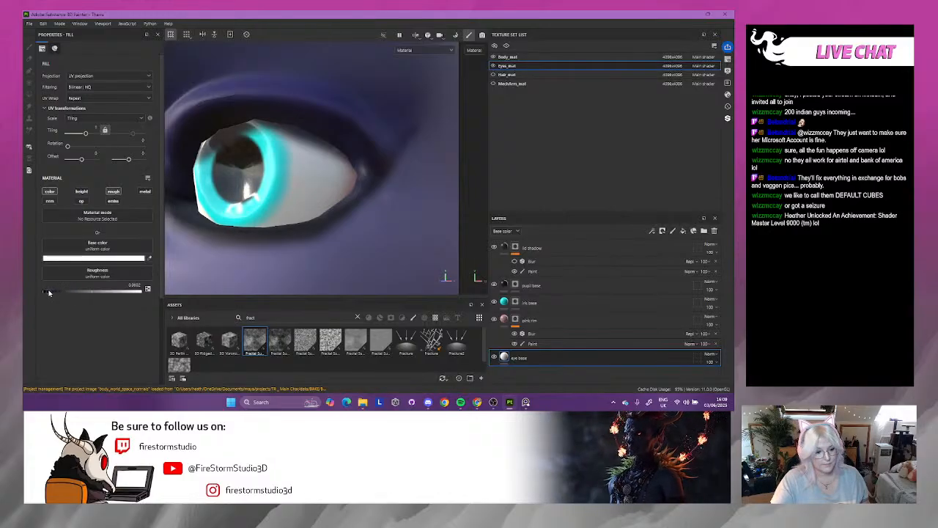
{"action": "left_click_drag", "start_coordinate": [298, 240], "coordinate": [330, 245], "text": "alt"}
{"action": "key", "text": "ctrl+z"}
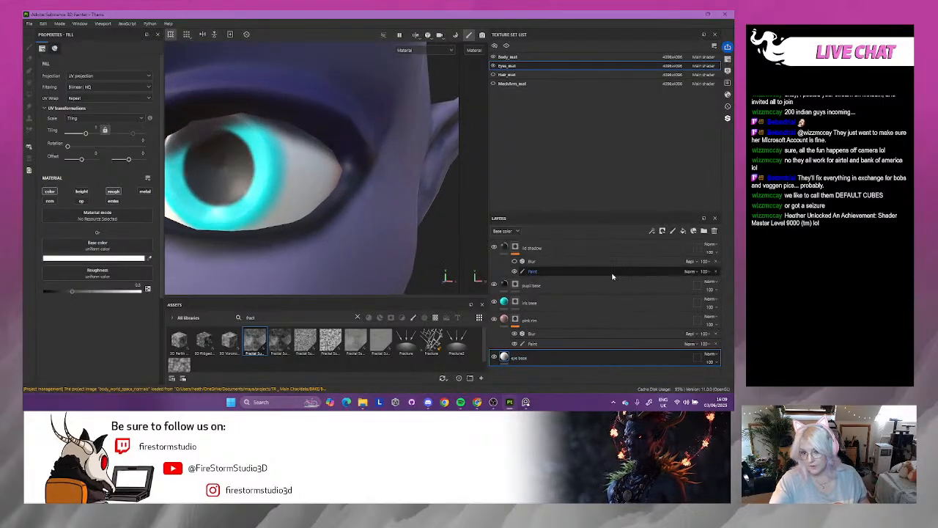
- Add a fill layer above the lid shadow, name it "rough adj", and leave only its roughness channel active
{"action": "left_click", "coordinate": [645, 247]}
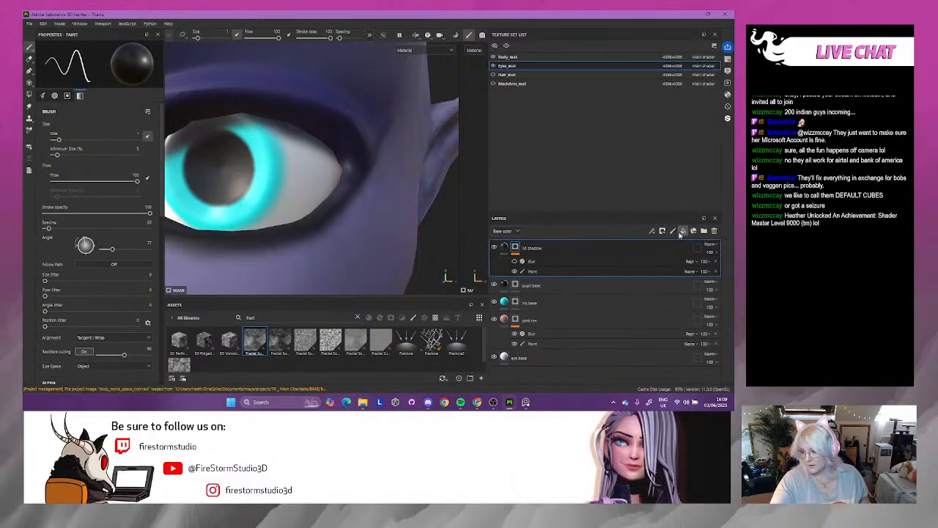
{"action": "left_click", "coordinate": [683, 231]}
{"action": "double_click", "coordinate": [523, 248]}
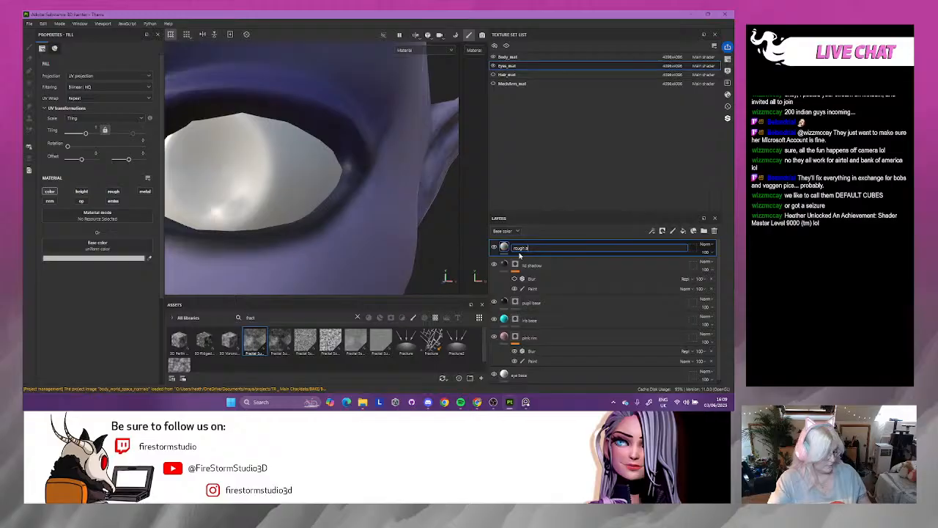
{"action": "key", "text": "Return"}
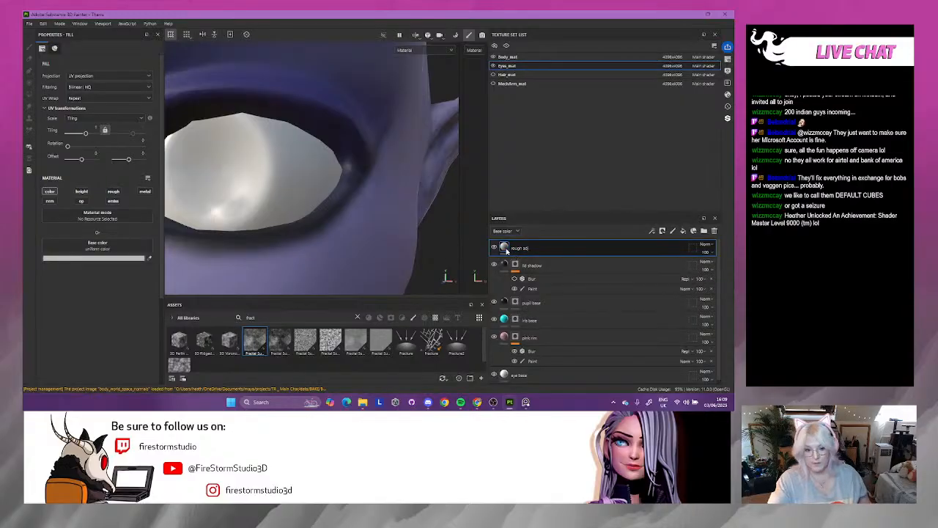
{"action": "left_click", "coordinate": [113, 191]}
{"action": "left_click", "coordinate": [50, 191]}
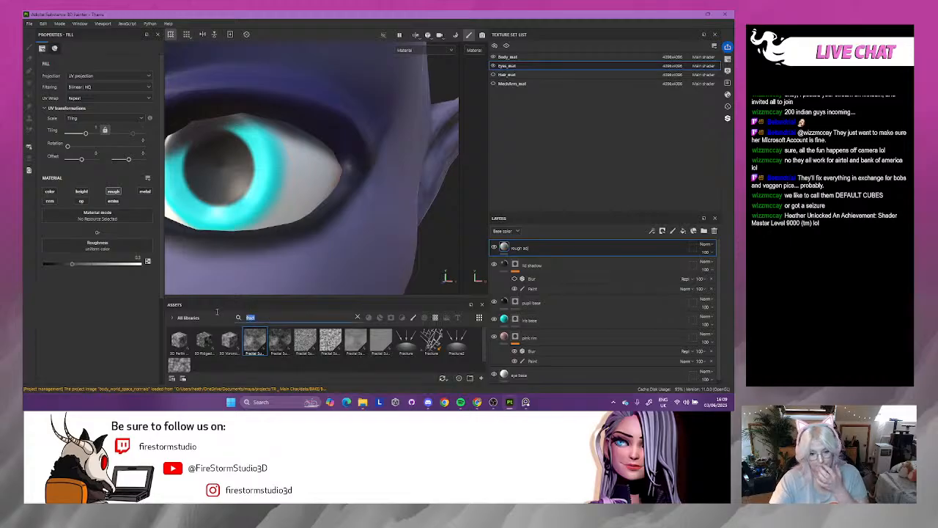
- Apply the 3D Perlin Noise Fractal texture to the rough adj layer's roughness
{"action": "type", "text": "wo"}
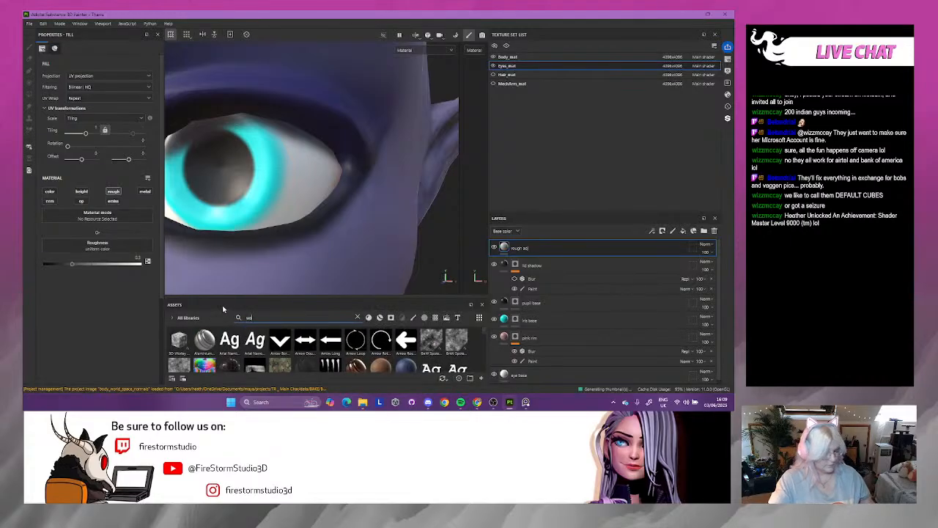
{"action": "type", "text": "oob"}
{"action": "left_click", "coordinate": [326, 360]}
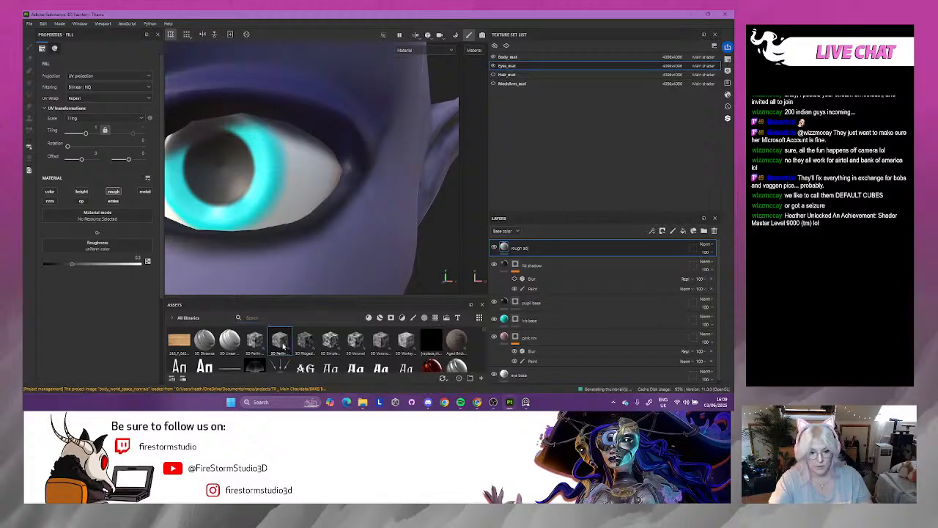
{"action": "left_click_drag", "start_coordinate": [283, 347], "coordinate": [107, 247]}
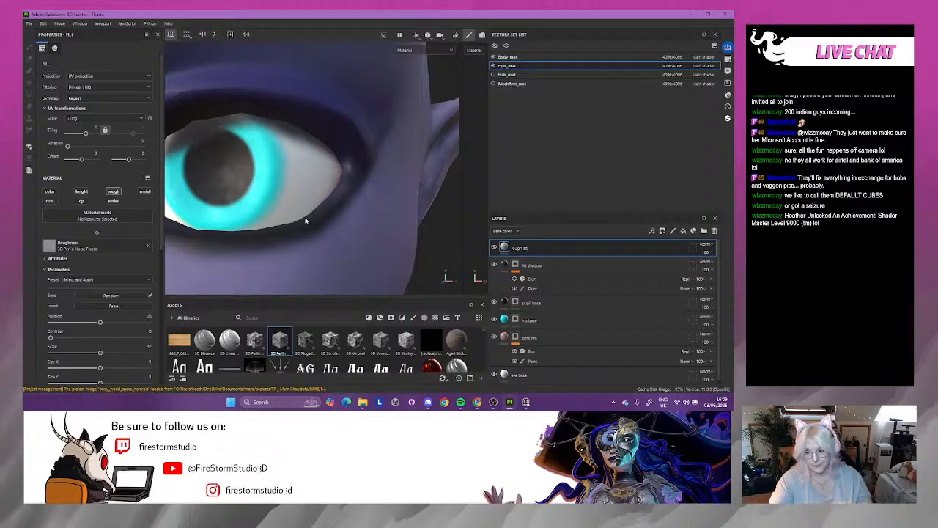
{"action": "left_click_drag", "start_coordinate": [307, 220], "coordinate": [281, 203], "text": "alt"}
{"action": "scroll", "coordinate": [112, 299], "scroll_direction": "down", "scroll_amount": 1}
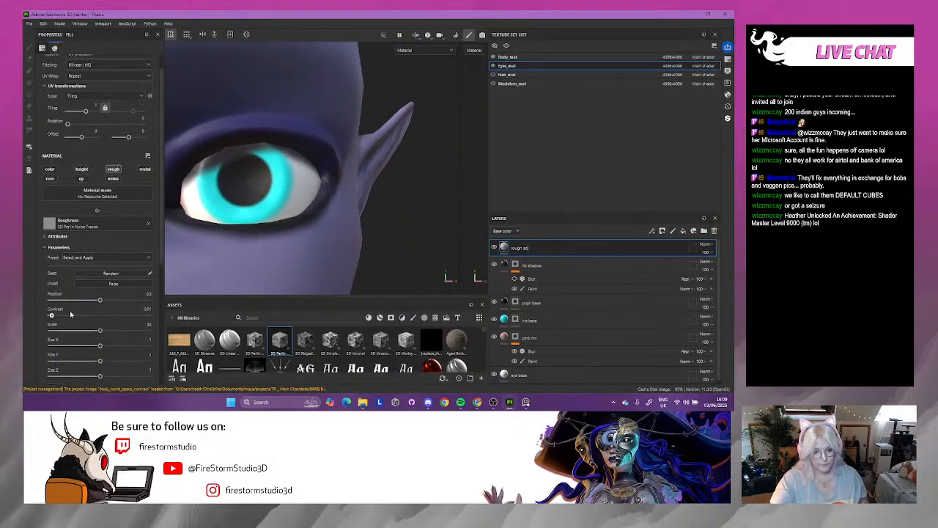
- Raise the contrast of the roughness noise to 0.81, judging the reflections on the pupil and iris
{"action": "left_click_drag", "start_coordinate": [52, 315], "coordinate": [149, 315]}
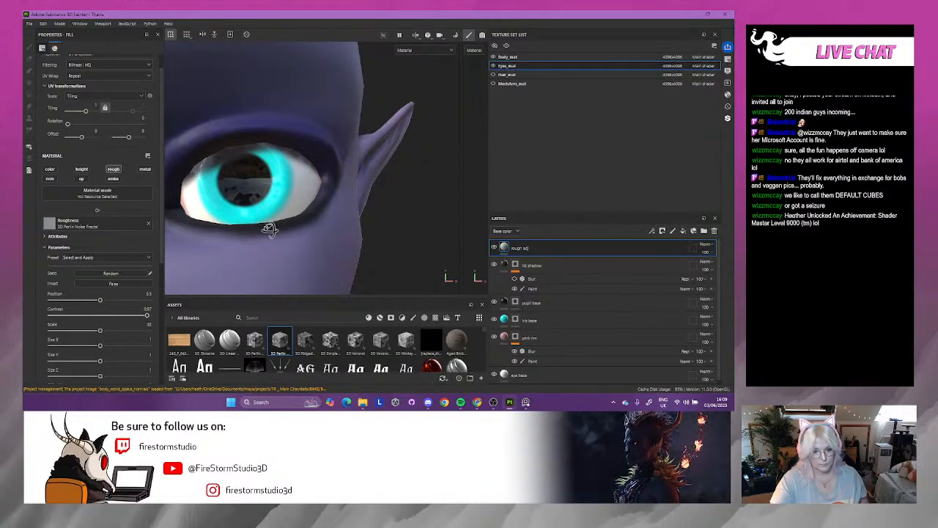
{"action": "left_click_drag", "start_coordinate": [269, 228], "coordinate": [269, 232], "text": "alt"}
{"action": "right_click_drag", "start_coordinate": [259, 237], "coordinate": [334, 249], "text": "alt"}
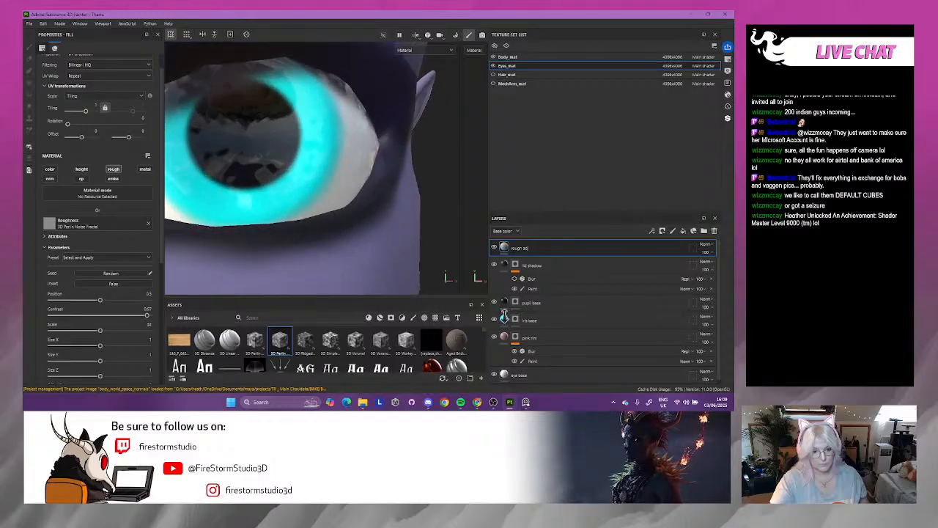
{"action": "mouse_move", "coordinate": [337, 250]}
{"action": "left_mouse_down", "text": "alt"}
{"action": "mouse_move", "coordinate": [391, 253]}
{"action": "mouse_move", "coordinate": [344, 265]}
{"action": "left_mouse_up", "text": "alt"}
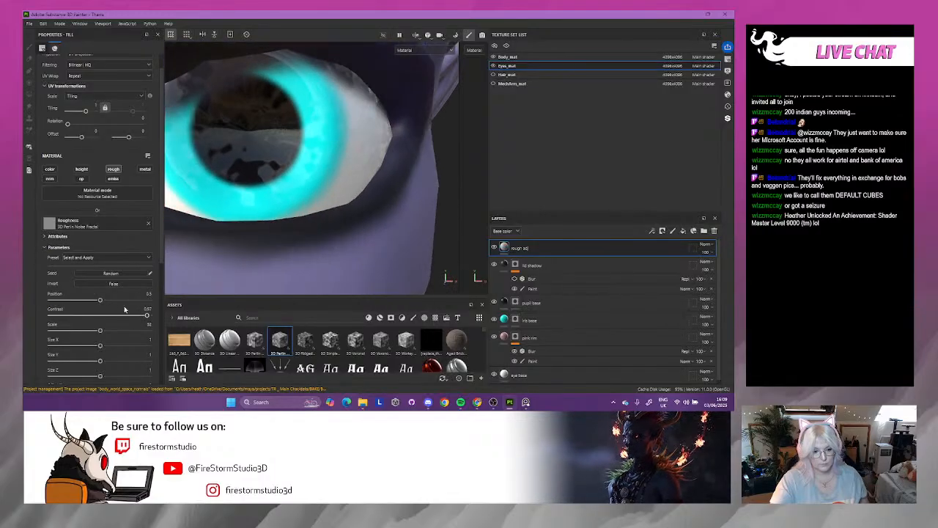
{"action": "left_click_drag", "start_coordinate": [135, 317], "coordinate": [128, 317]}
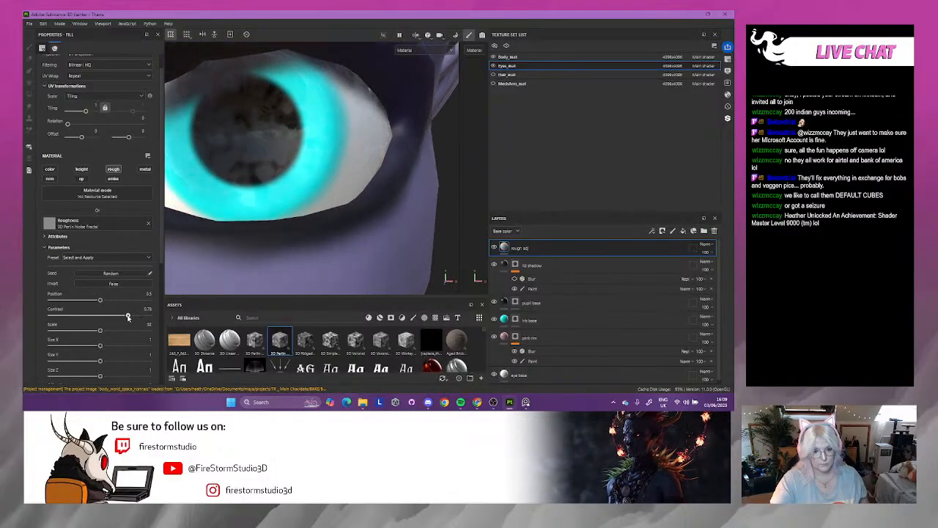
{"action": "scroll", "coordinate": [130, 316], "scroll_direction": "down", "scroll_amount": 3}
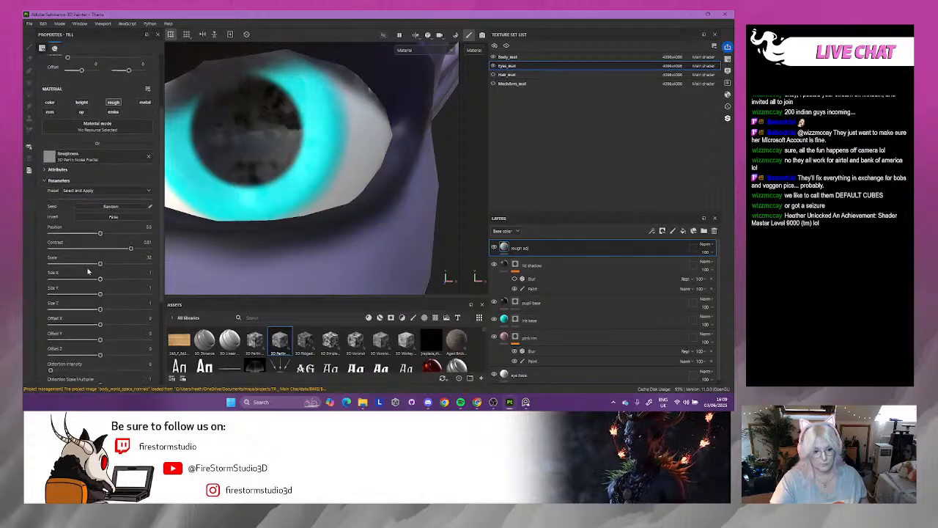
{"action": "mouse_move", "coordinate": [242, 190]}
{"action": "left_mouse_down", "text": "alt"}
{"action": "mouse_move", "coordinate": [268, 183]}
{"action": "mouse_move", "coordinate": [261, 130]}
{"action": "mouse_move", "coordinate": [215, 201]}
{"action": "mouse_move", "coordinate": [263, 180]}
{"action": "mouse_move", "coordinate": [201, 185]}
{"action": "mouse_move", "coordinate": [249, 181]}
{"action": "mouse_move", "coordinate": [233, 181]}
{"action": "left_mouse_up", "text": "alt"}
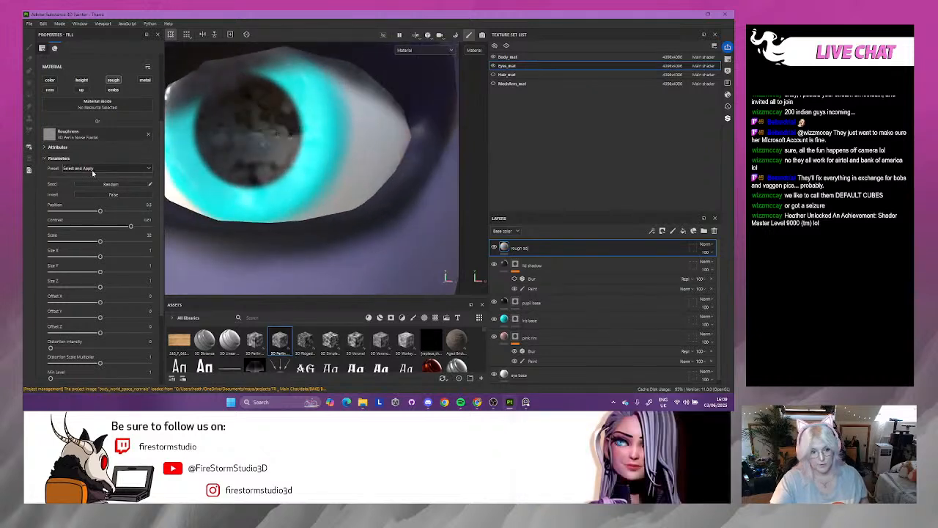
- Remove the noise texture from the rough adj layer's roughness and set its uniform roughness to about 0.08
{"action": "left_click", "coordinate": [147, 136]}
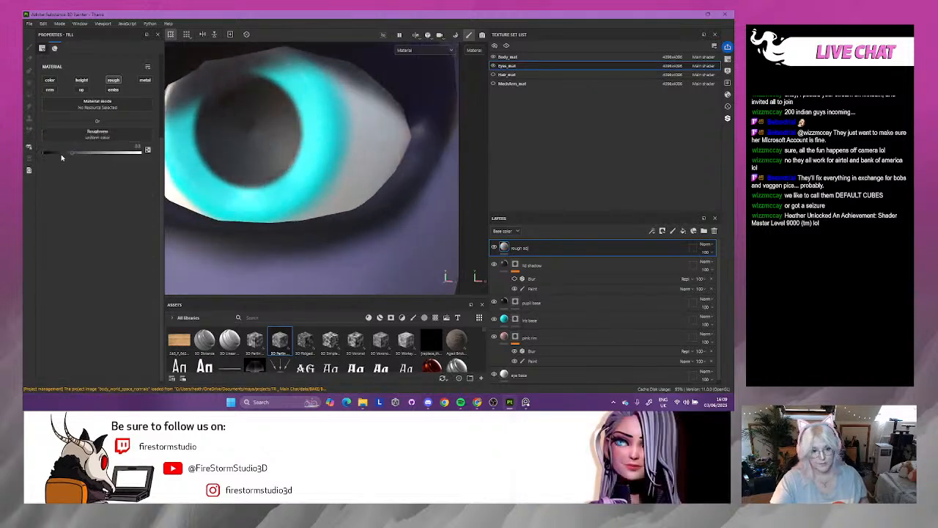
{"action": "left_click_drag", "start_coordinate": [63, 155], "coordinate": [50, 152]}
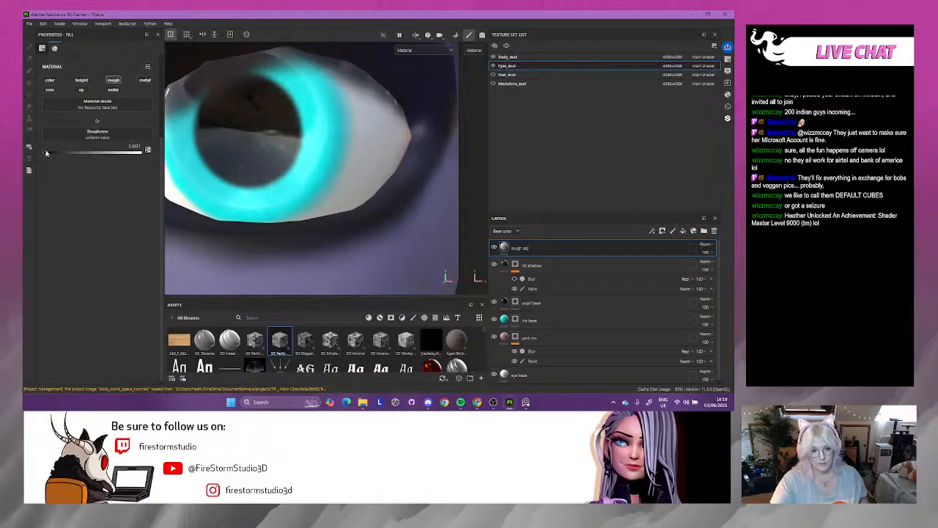
{"action": "scroll", "coordinate": [235, 160], "scroll_direction": "down", "scroll_amount": 5}
{"action": "left_click_drag", "start_coordinate": [242, 162], "coordinate": [336, 189], "text": "alt"}
{"action": "right_click_drag", "start_coordinate": [336, 189], "coordinate": [360, 195], "text": "shift"}
{"action": "left_click_drag", "start_coordinate": [359, 200], "coordinate": [340, 219], "text": "alt"}
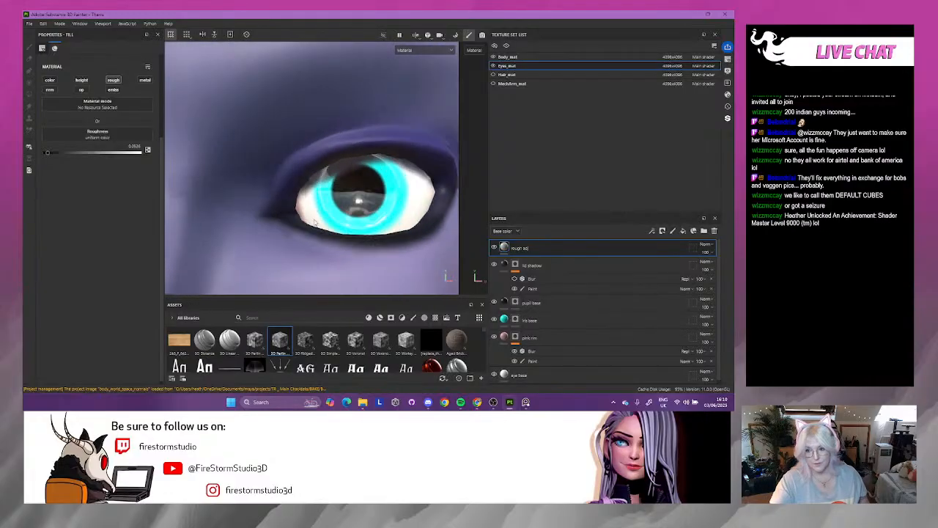
{"action": "middle_click_drag", "start_coordinate": [316, 220], "coordinate": [246, 223], "text": "alt"}
{"action": "left_click_drag", "start_coordinate": [246, 224], "coordinate": [381, 224], "text": "alt"}
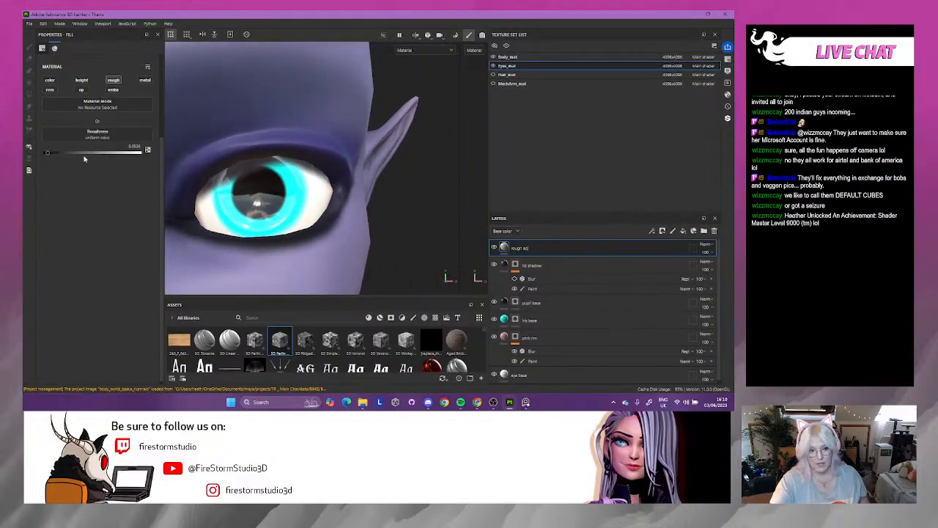
{"action": "left_click_drag", "start_coordinate": [48, 154], "coordinate": [51, 153]}
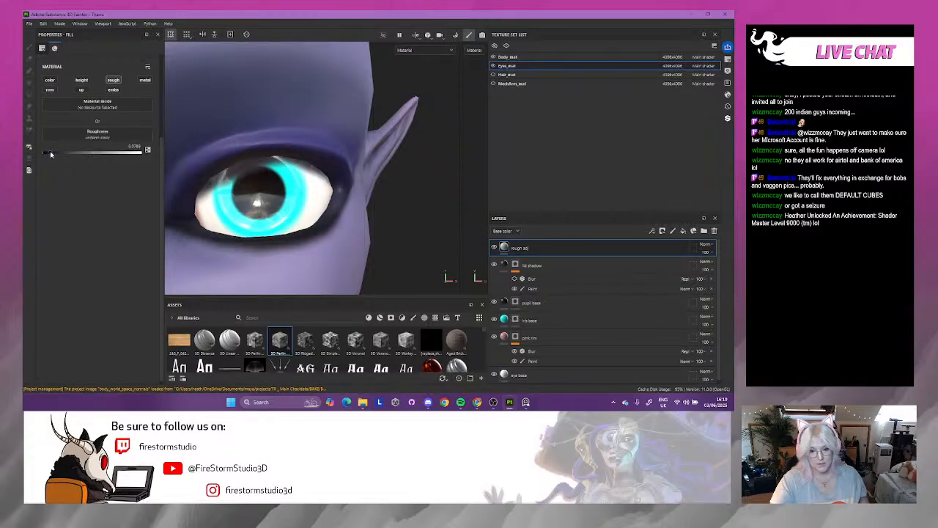
{"action": "mouse_move", "coordinate": [247, 192]}
{"action": "left_mouse_down", "text": "alt"}
{"action": "mouse_move", "coordinate": [298, 189]}
{"action": "mouse_move", "coordinate": [272, 190]}
{"action": "left_mouse_up", "text": "alt"}
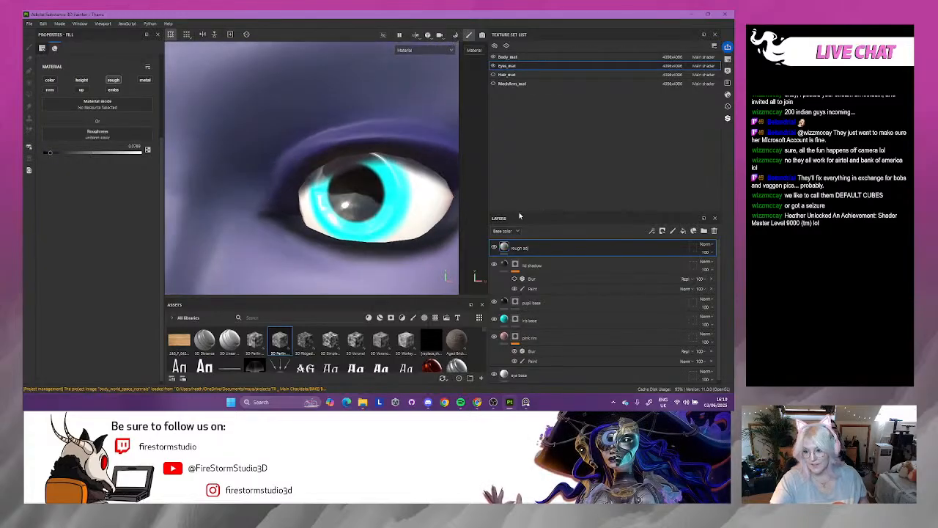
- Paint shadow along the lower edge of the eyeball in the lid shadow layer's mask
{"action": "left_click", "coordinate": [533, 289]}
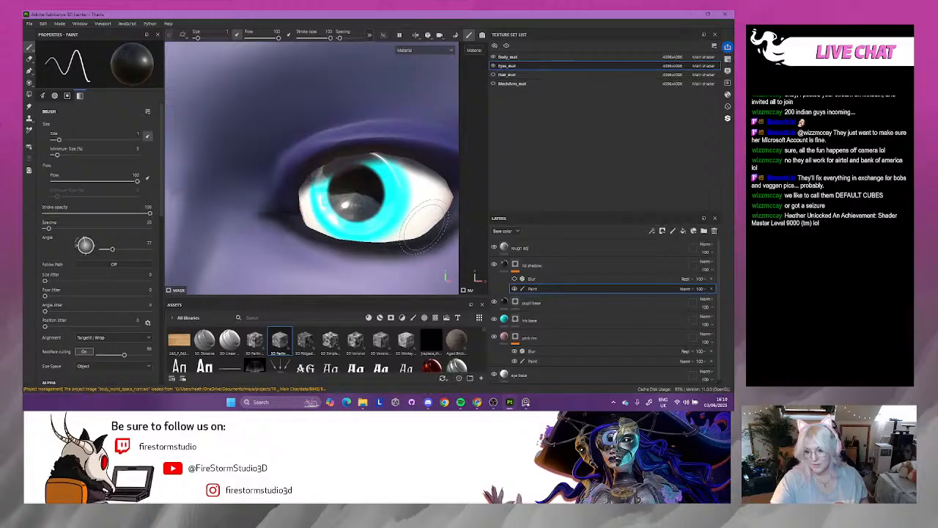
{"action": "key", "text": "x"}
{"action": "mouse_move", "coordinate": [423, 227]}
{"action": "left_mouse_down"}
{"action": "mouse_move", "coordinate": [401, 233]}
{"action": "mouse_move", "coordinate": [426, 234]}
{"action": "left_mouse_up"}
{"action": "key", "text": "ctrl+z"}
{"action": "middle_click_drag", "start_coordinate": [389, 208], "coordinate": [344, 161], "text": "alt"}
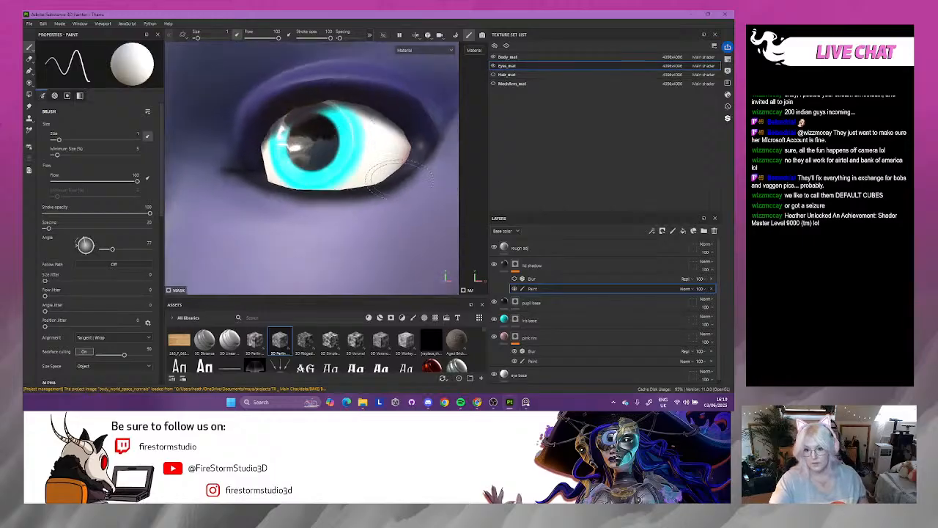
{"action": "left_click_drag", "start_coordinate": [394, 174], "coordinate": [345, 187]}
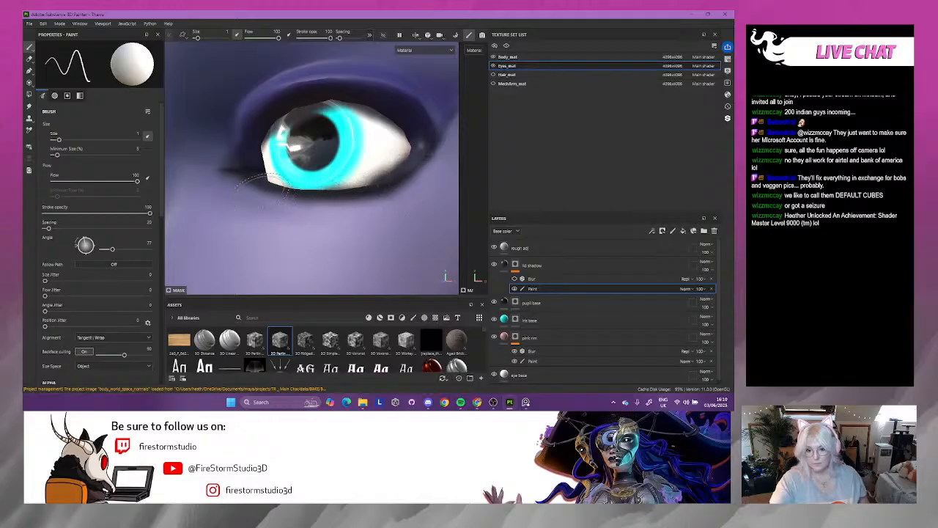
{"action": "left_click_drag", "start_coordinate": [263, 193], "coordinate": [238, 172], "text": "alt"}
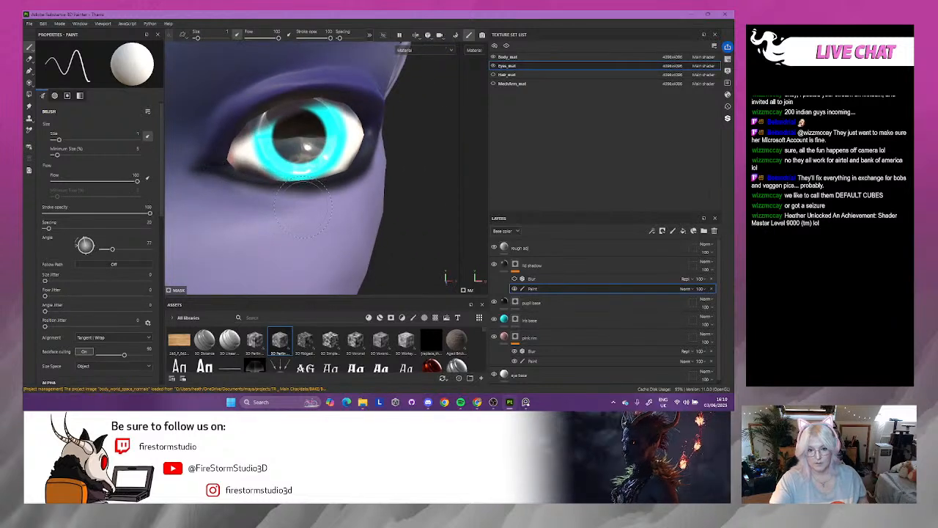
- Turn the lid shadow mask's Blur back on and erase a little shadow near the eye's lower inner edge
{"action": "left_click", "coordinate": [515, 279]}
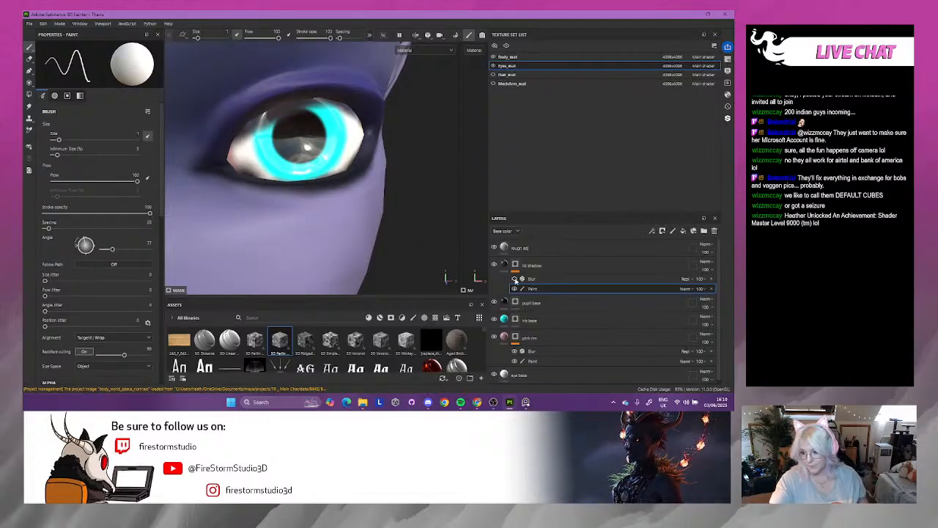
{"action": "left_click_drag", "start_coordinate": [260, 187], "coordinate": [274, 188], "text": "alt"}
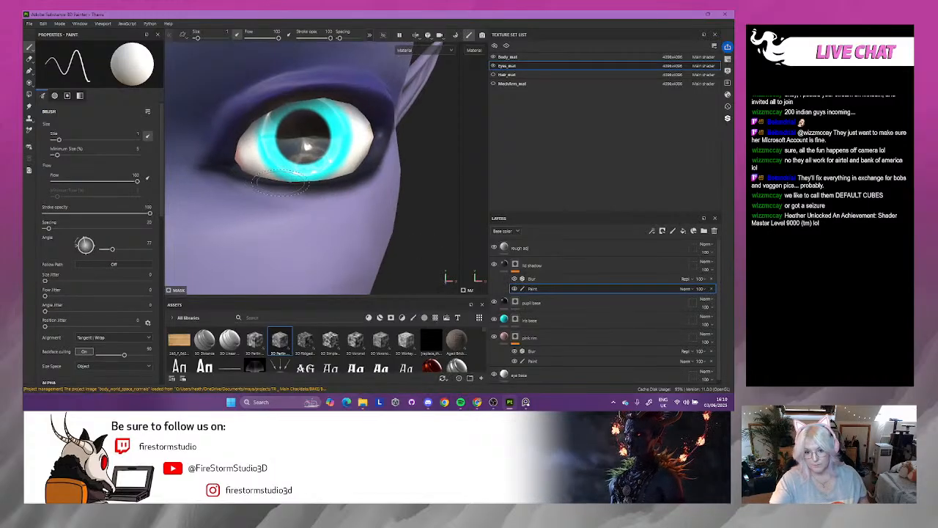
{"action": "right_click_drag", "start_coordinate": [361, 238], "coordinate": [245, 176], "text": "alt"}
{"action": "left_click_drag", "start_coordinate": [246, 176], "coordinate": [266, 190], "text": "alt"}
{"action": "right_click_drag", "start_coordinate": [266, 190], "coordinate": [490, 334], "text": "alt"}
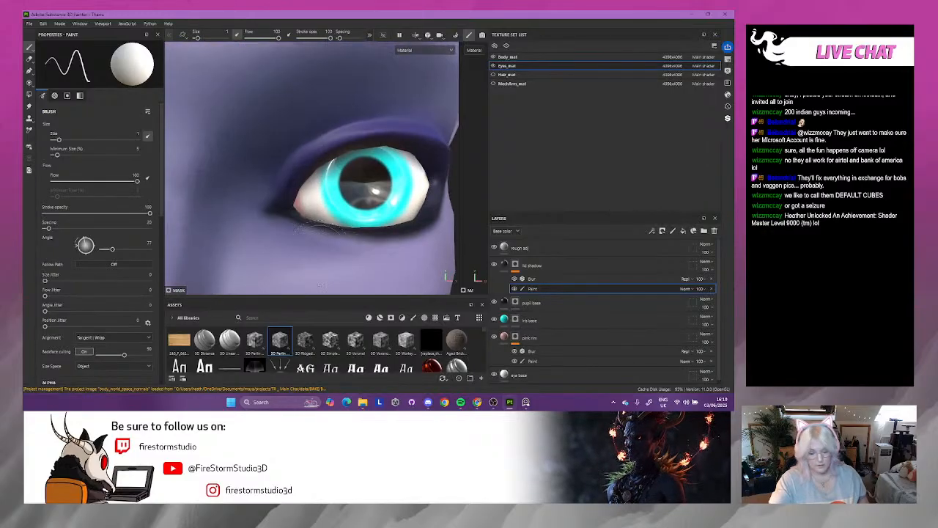
{"action": "key", "text": "x"}
{"action": "left_click_drag", "start_coordinate": [318, 212], "coordinate": [322, 208]}
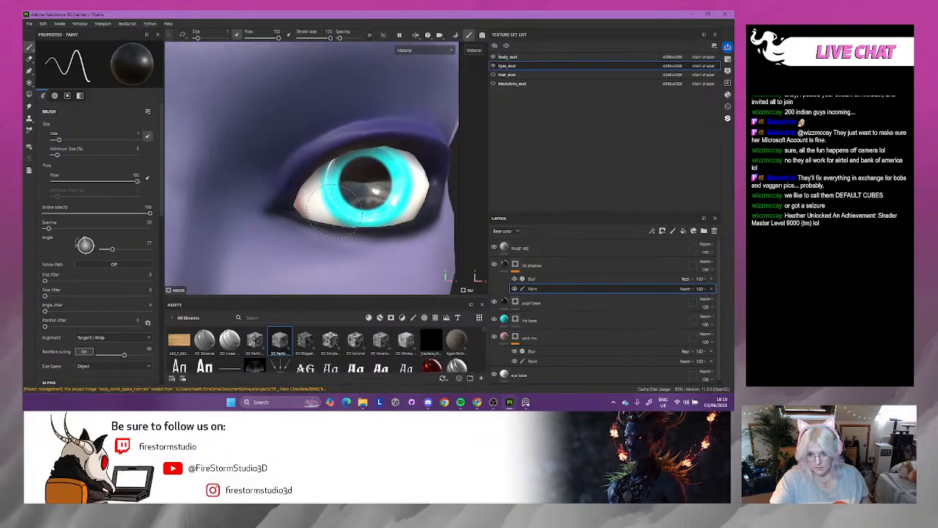
- Change the iris base layer's base colour to a sampled muted teal and judge it on the whole face
{"action": "key", "text": "f"}
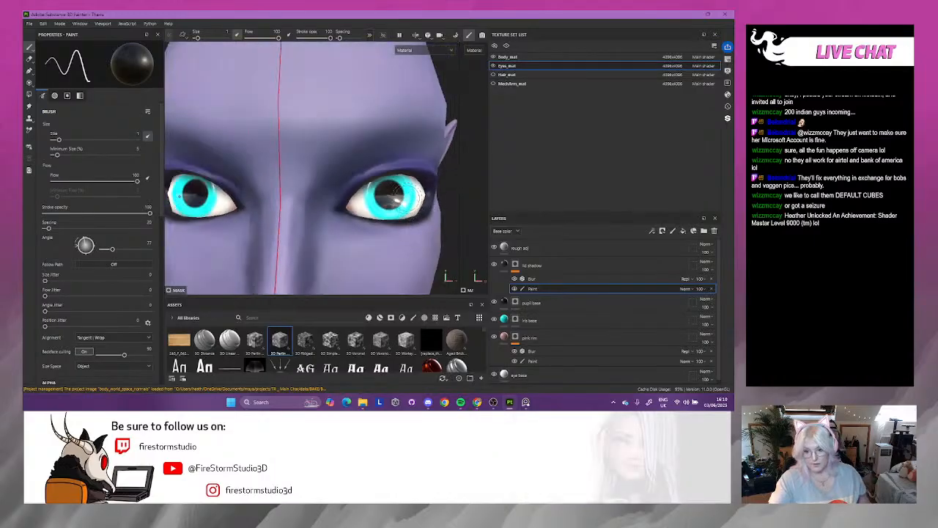
{"action": "right_click_drag", "start_coordinate": [397, 212], "coordinate": [338, 216], "text": "alt"}
{"action": "left_click_drag", "start_coordinate": [337, 216], "coordinate": [286, 232], "text": "alt"}
{"action": "right_click_drag", "start_coordinate": [269, 225], "coordinate": [575, 328], "text": "alt"}
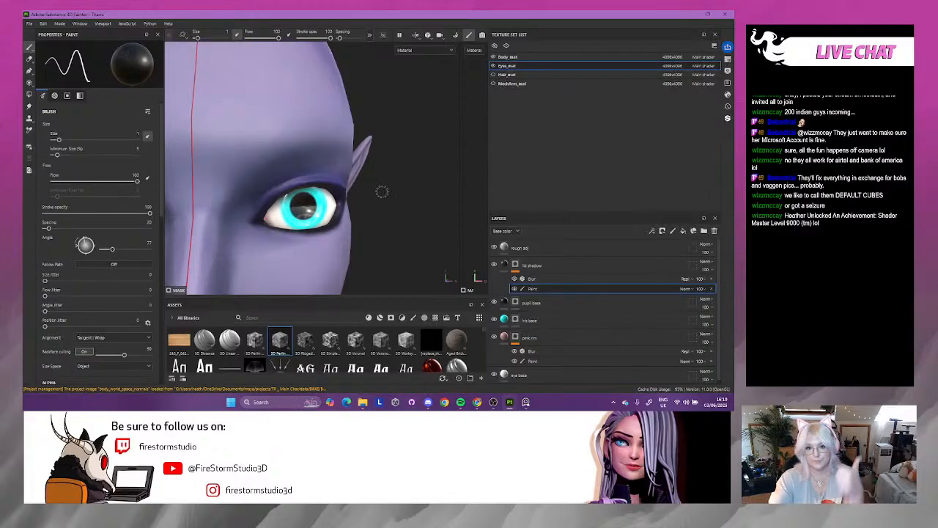
{"action": "right_click_drag", "start_coordinate": [419, 256], "coordinate": [516, 321], "text": "alt"}
{"action": "left_click", "coordinate": [533, 327]}
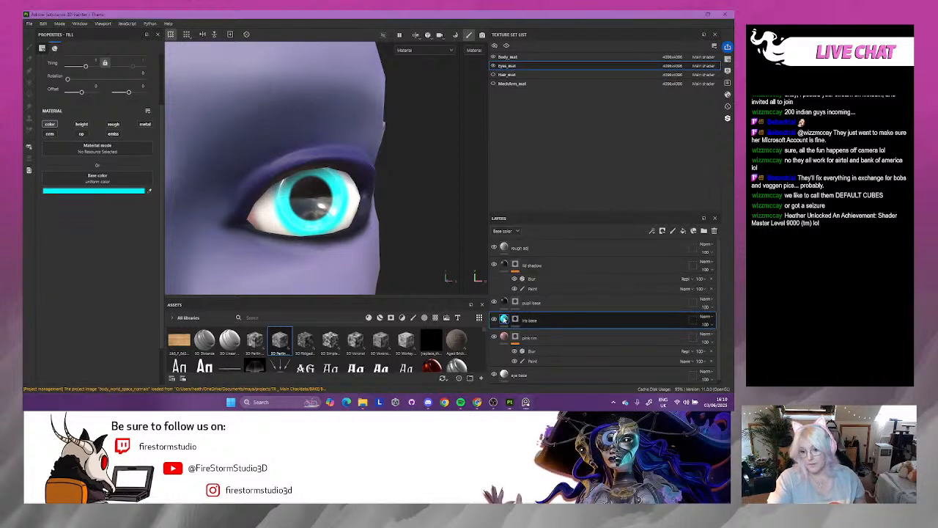
{"action": "left_click", "coordinate": [150, 191]}
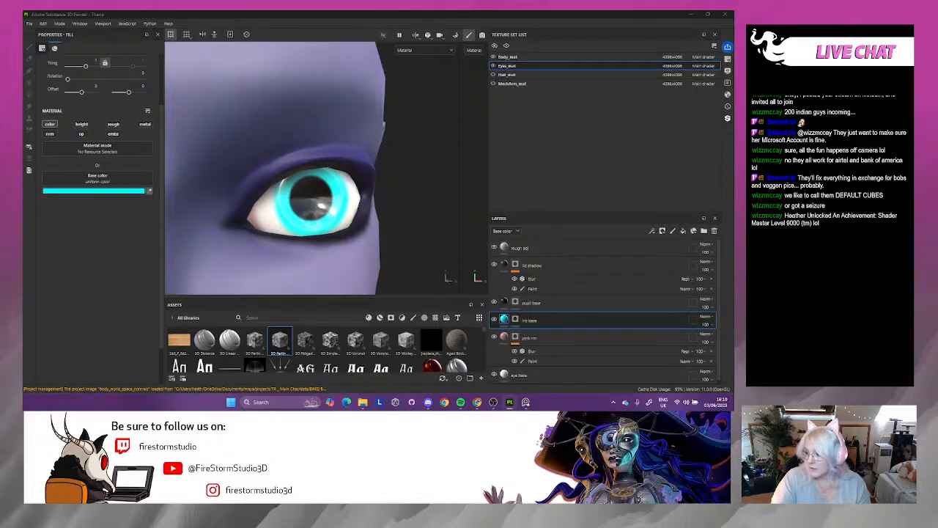
{"action": "left_click", "coordinate": [383, 229]}
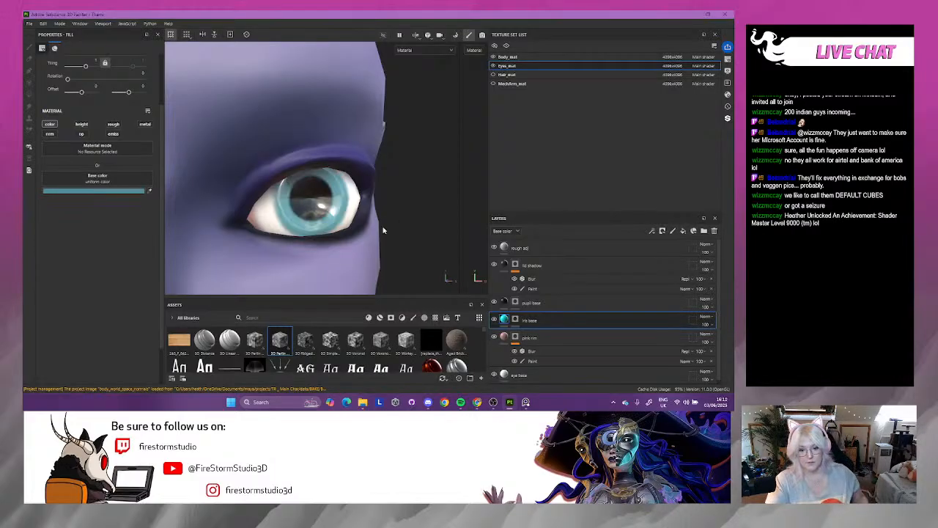
{"action": "right_click_drag", "start_coordinate": [383, 230], "coordinate": [346, 168], "text": "alt"}
{"action": "left_click_drag", "start_coordinate": [345, 167], "coordinate": [329, 185], "text": "alt"}
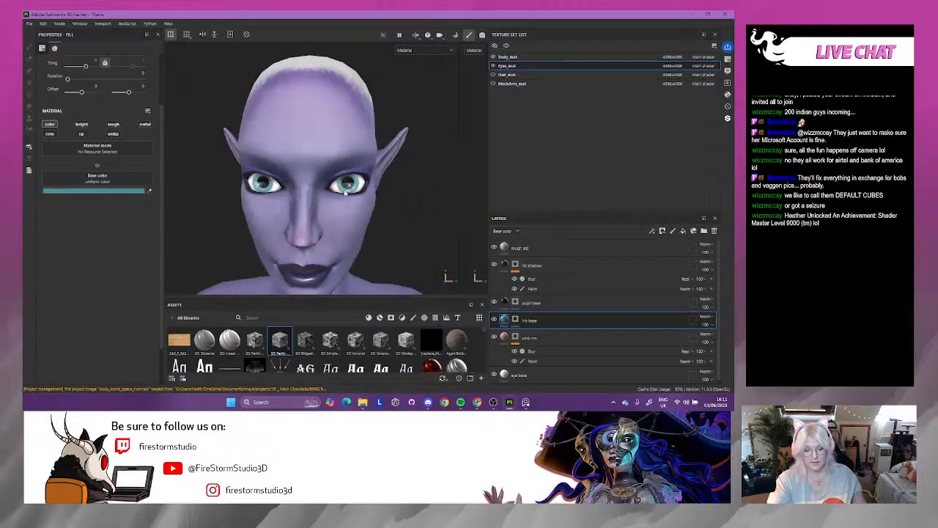
- Hide the rough adj layer to view the iris and pupil without glossy reflections
{"action": "right_click_drag", "start_coordinate": [329, 185], "coordinate": [619, 277], "text": "alt"}
{"action": "left_click_drag", "start_coordinate": [426, 264], "coordinate": [374, 257], "text": "alt"}
{"action": "right_click_drag", "start_coordinate": [411, 264], "coordinate": [506, 303], "text": "alt"}
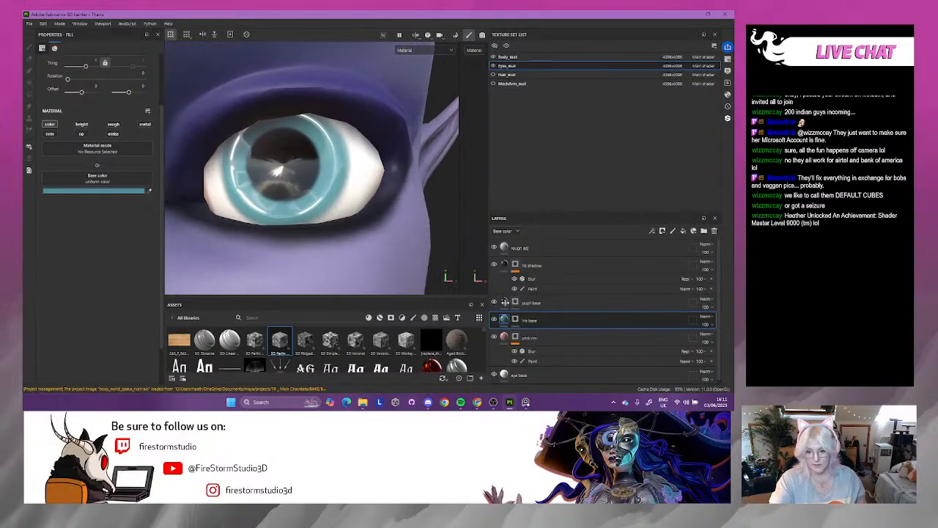
{"action": "left_click", "coordinate": [496, 248]}
{"action": "left_click_drag", "start_coordinate": [256, 229], "coordinate": [285, 204], "text": "alt"}
{"action": "left_click_drag", "start_coordinate": [303, 237], "coordinate": [396, 270], "text": "alt"}
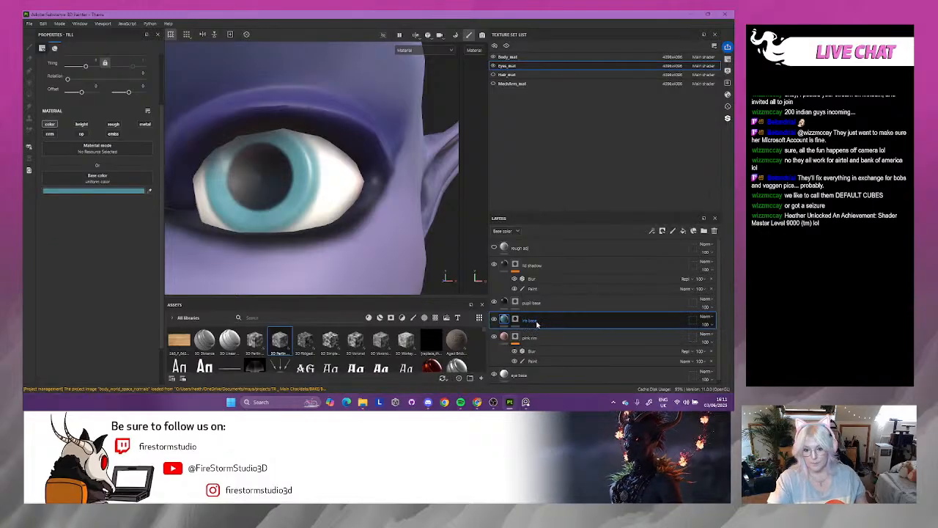
- Add a fill layer above iris base and set its base colour to a sampled bright cyan
{"action": "left_click", "coordinate": [683, 231]}
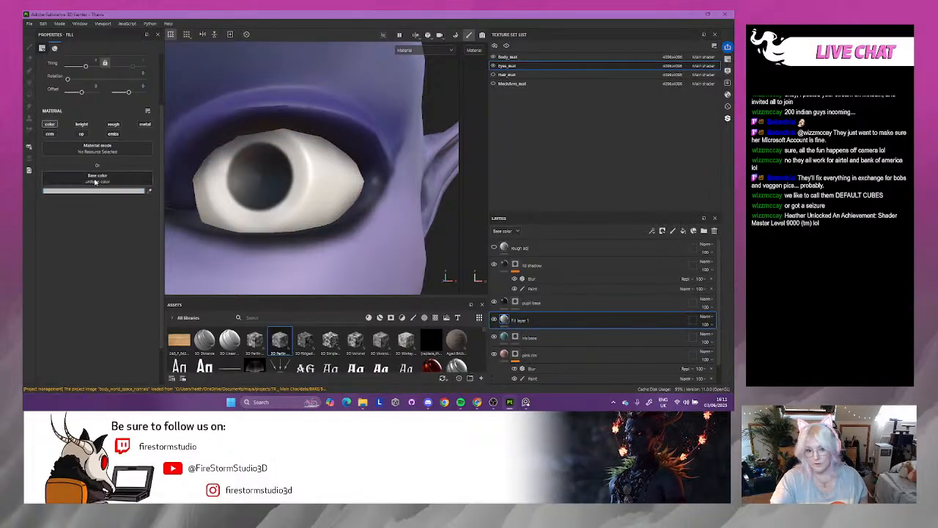
{"action": "left_click", "coordinate": [151, 192]}
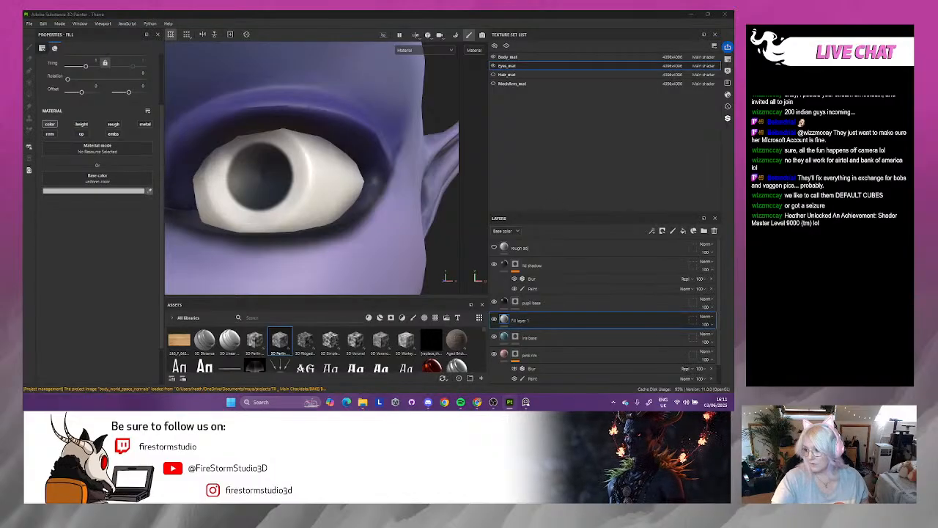
{"action": "left_click_drag", "start_coordinate": [323, 235], "coordinate": [403, 245], "text": "alt"}
- Give the cyan fill layer a black mask and add a paint effect to that mask
{"action": "right_click", "coordinate": [555, 322]}
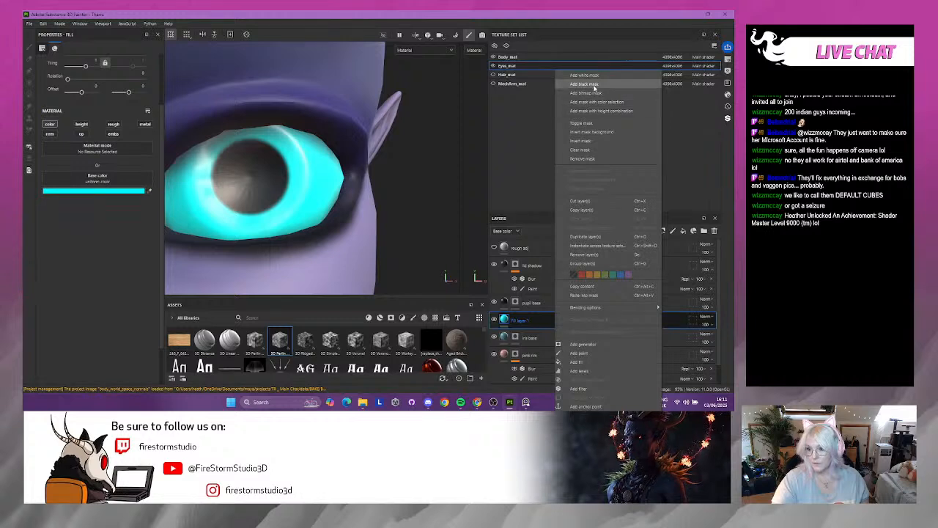
{"action": "left_click", "coordinate": [579, 89]}
{"action": "right_click", "coordinate": [534, 319]}
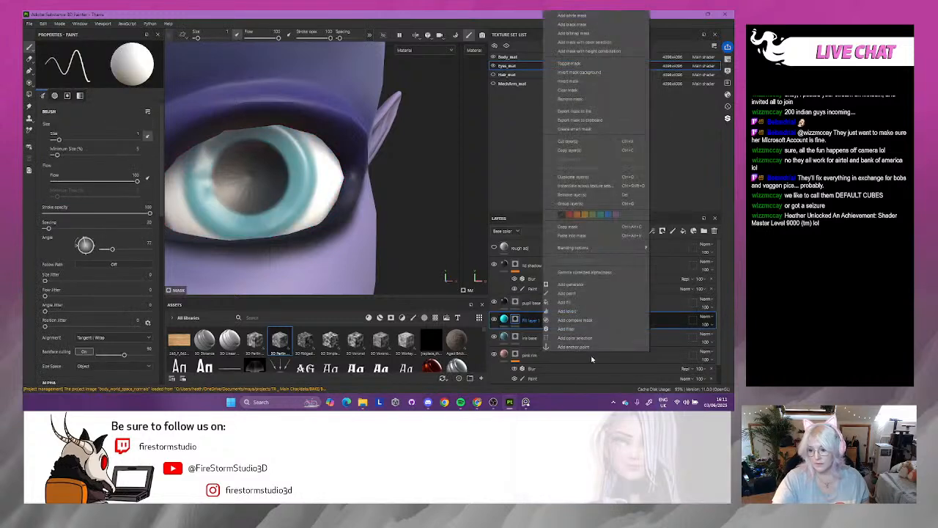
{"action": "left_click", "coordinate": [580, 291]}
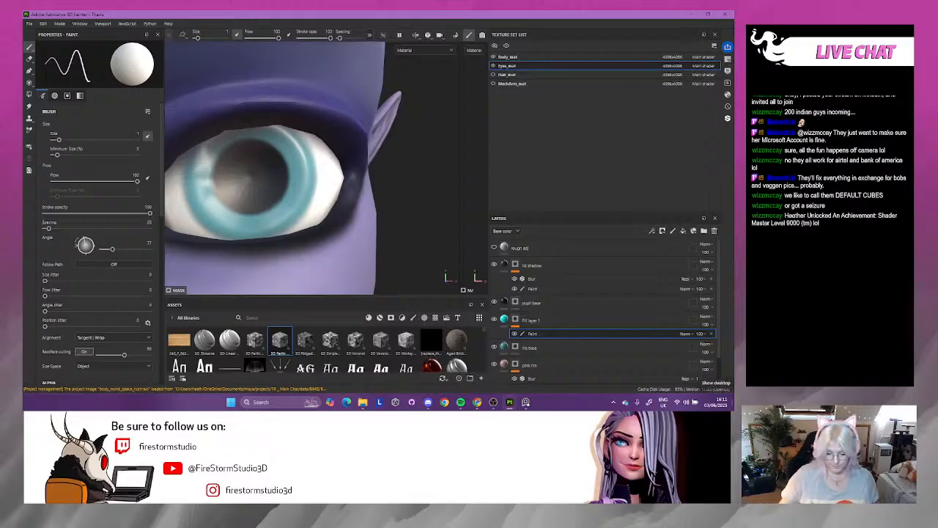
- Paint broken cyan highlight arcs on the iris around the lower half and both sides of the pupil
{"action": "mouse_move", "coordinate": [284, 202]}
{"action": "left_mouse_down"}
{"action": "mouse_move", "coordinate": [297, 189]}
{"action": "mouse_move", "coordinate": [261, 220]}
{"action": "left_mouse_up"}
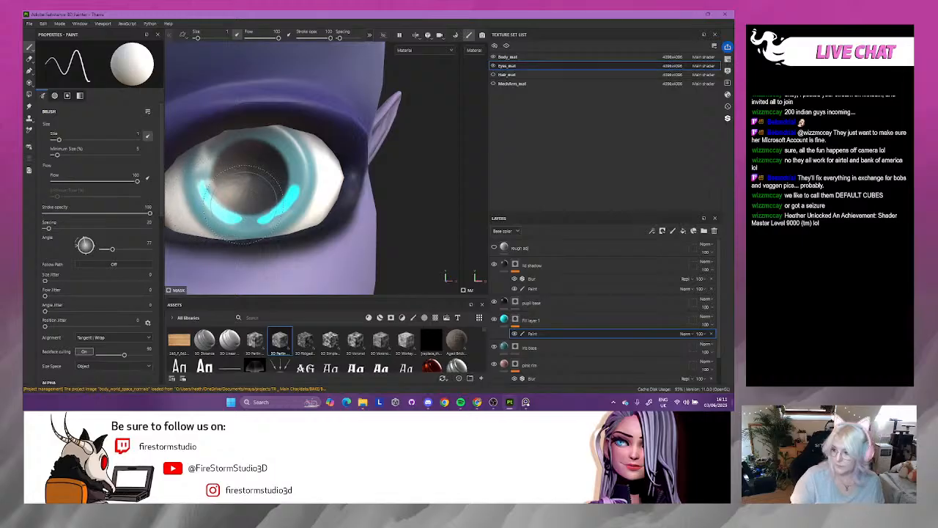
{"action": "left_click_drag", "start_coordinate": [295, 186], "coordinate": [291, 156]}
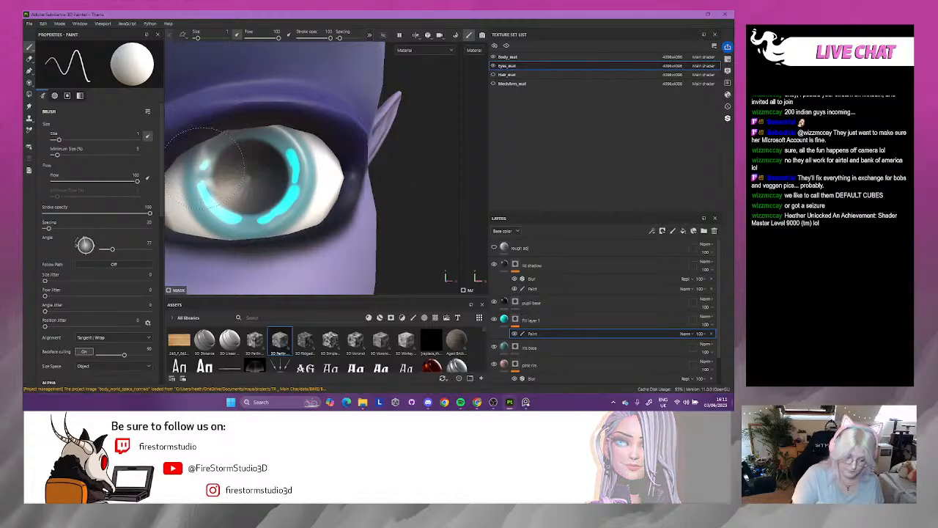
{"action": "left_click_drag", "start_coordinate": [206, 156], "coordinate": [202, 174]}
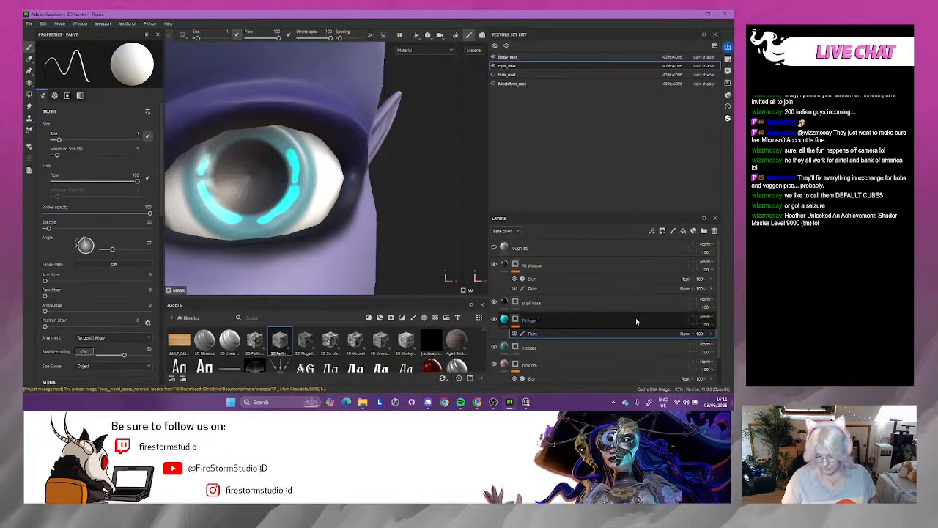
- Add a Blur filter to the cyan layer's mask and raise its intensity to soften the highlight arcs into the iris
{"action": "right_click", "coordinate": [541, 333]}
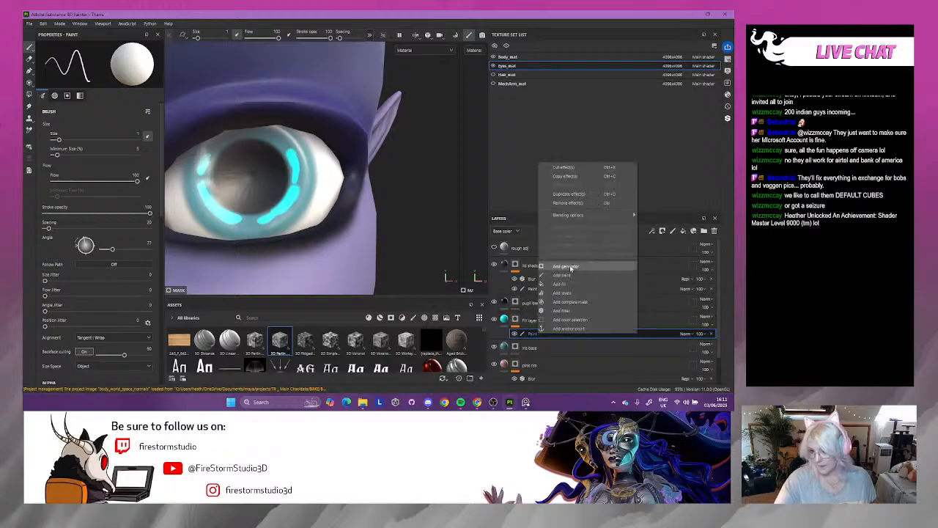
{"action": "left_click", "coordinate": [562, 311]}
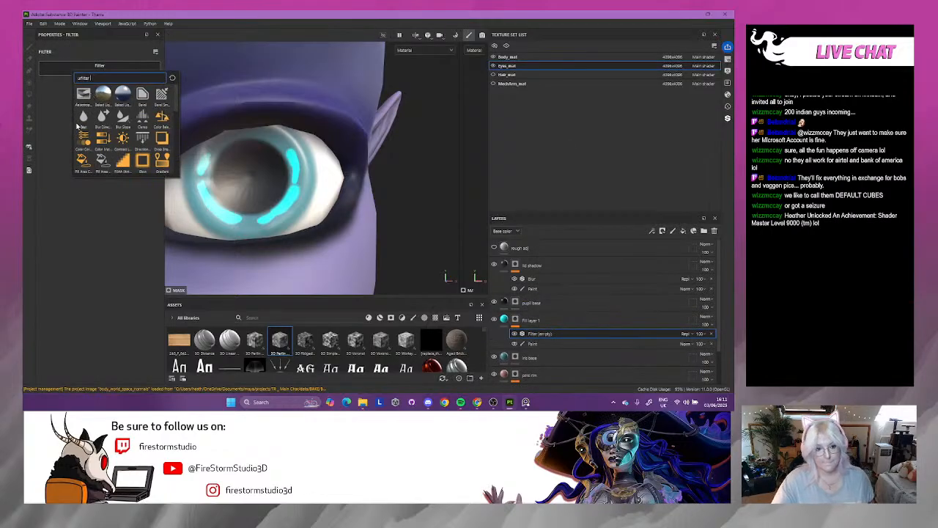
{"action": "left_click", "coordinate": [80, 120]}
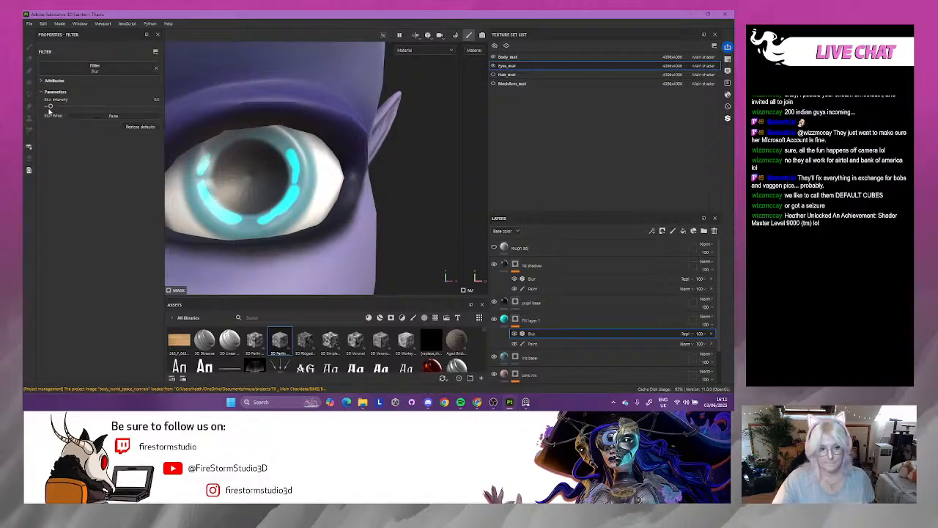
{"action": "left_click_drag", "start_coordinate": [55, 107], "coordinate": [60, 109]}
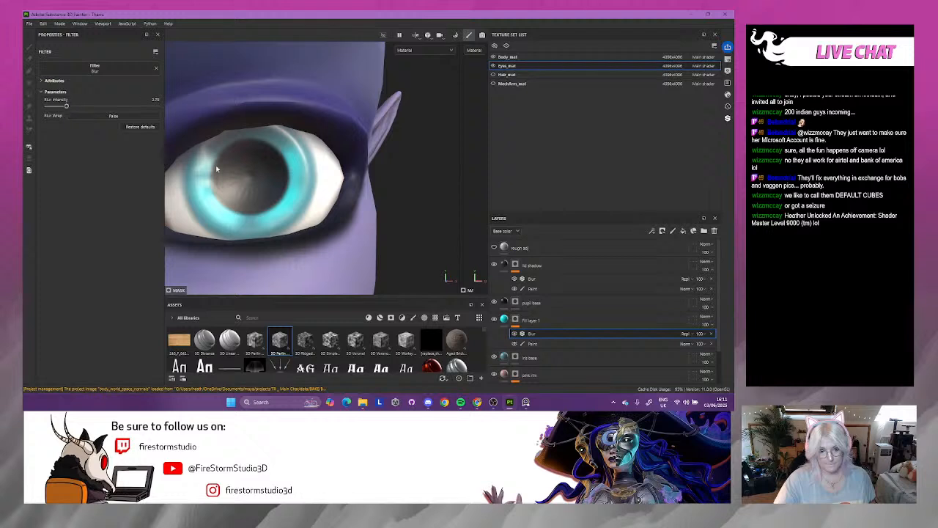
- Examine the blurred cyan iris highlights from a distance and close up from several angles
{"action": "left_click", "coordinate": [521, 359]}
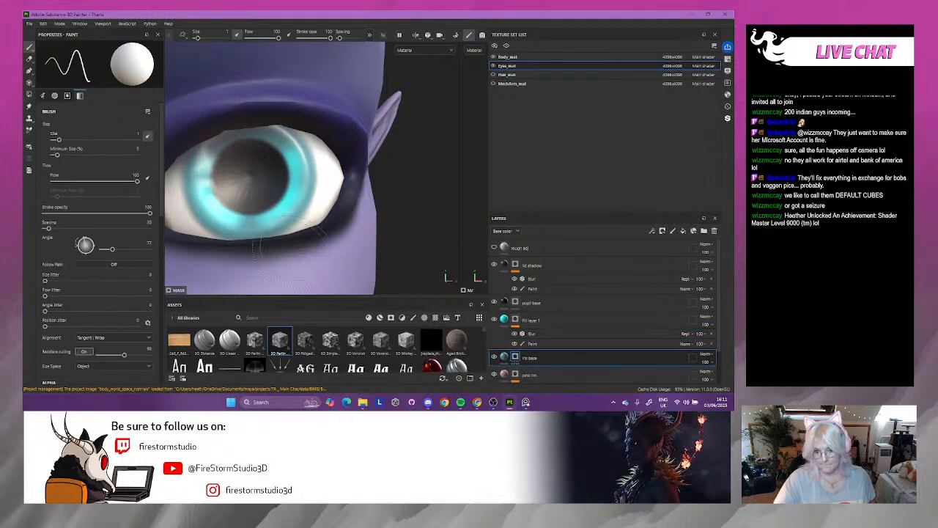
{"action": "scroll", "coordinate": [280, 255], "scroll_direction": "down", "scroll_amount": 9}
{"action": "right_click_drag", "start_coordinate": [289, 262], "coordinate": [262, 210], "text": "alt"}
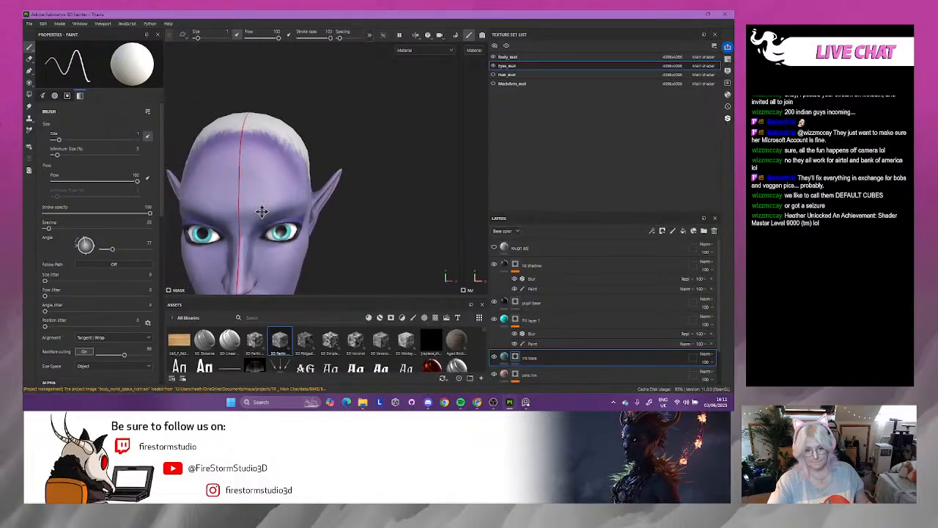
{"action": "left_click_drag", "start_coordinate": [262, 210], "coordinate": [293, 132], "text": "alt"}
{"action": "right_click_drag", "start_coordinate": [245, 145], "coordinate": [411, 248], "text": "alt"}
{"action": "left_click_drag", "start_coordinate": [410, 247], "coordinate": [325, 239], "text": "alt"}
{"action": "middle_click_drag", "start_coordinate": [325, 239], "coordinate": [302, 230], "text": "alt"}
{"action": "left_click_drag", "start_coordinate": [281, 224], "coordinate": [304, 224], "text": "alt"}
{"action": "right_click_drag", "start_coordinate": [304, 225], "coordinate": [583, 354], "text": "alt"}
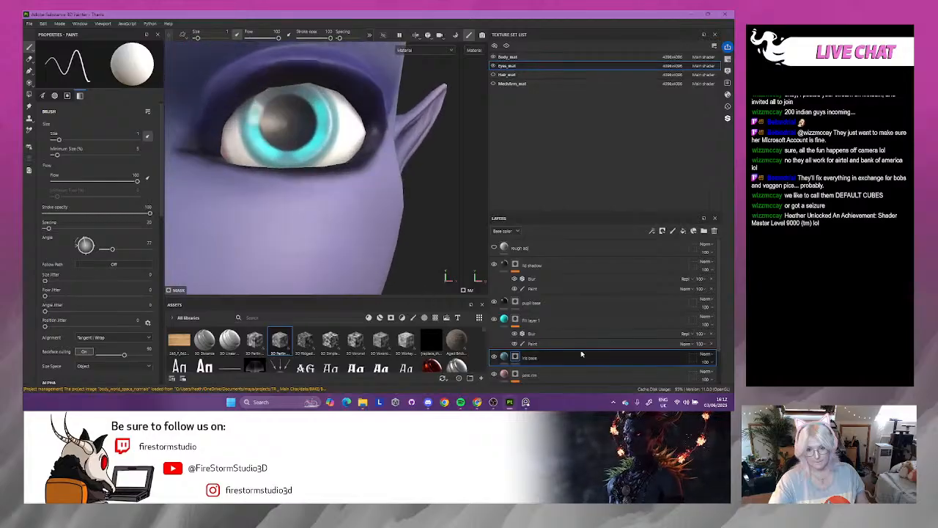
{"action": "left_click_drag", "start_coordinate": [231, 224], "coordinate": [241, 199], "text": "alt"}
{"action": "middle_click_drag", "start_coordinate": [241, 199], "coordinate": [250, 243], "text": "alt"}
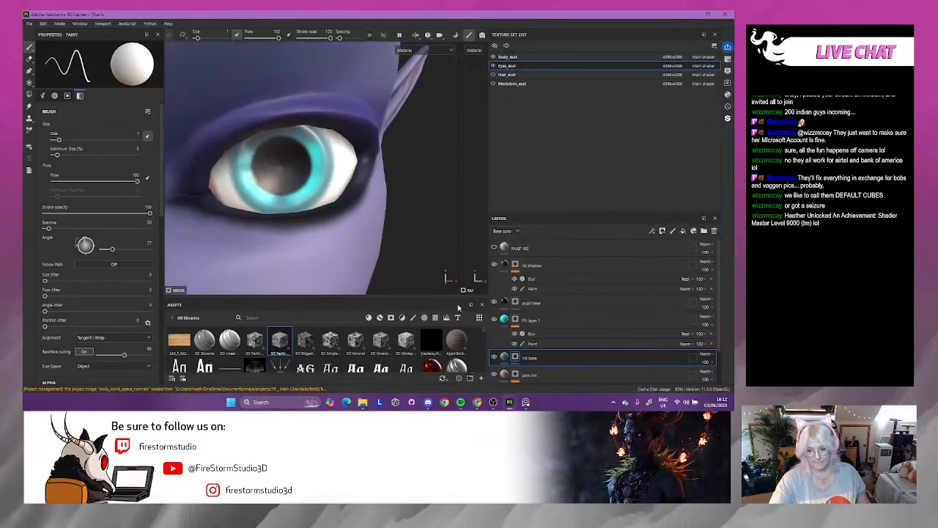
- Add another fill layer directly above the cyan highlight layer
{"action": "right_click", "coordinate": [540, 359]}
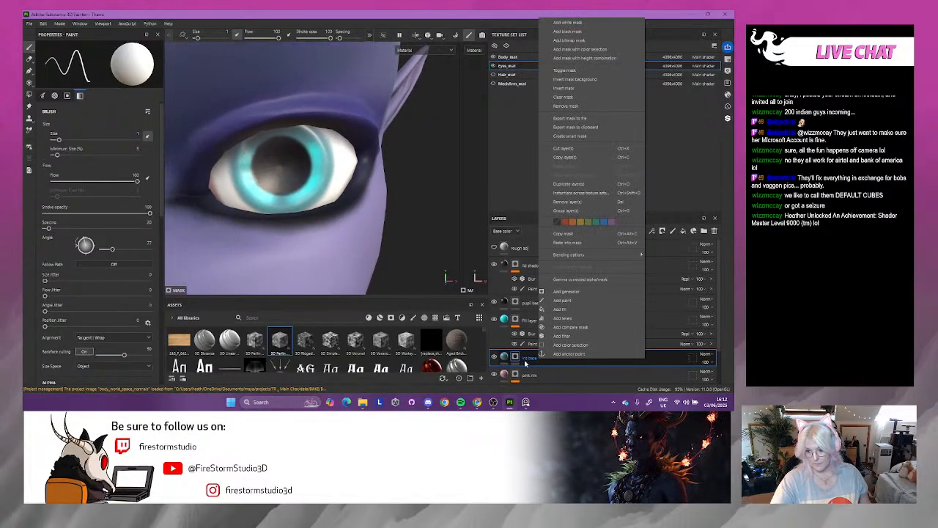
{"action": "left_click", "coordinate": [527, 364]}
{"action": "left_click", "coordinate": [543, 321]}
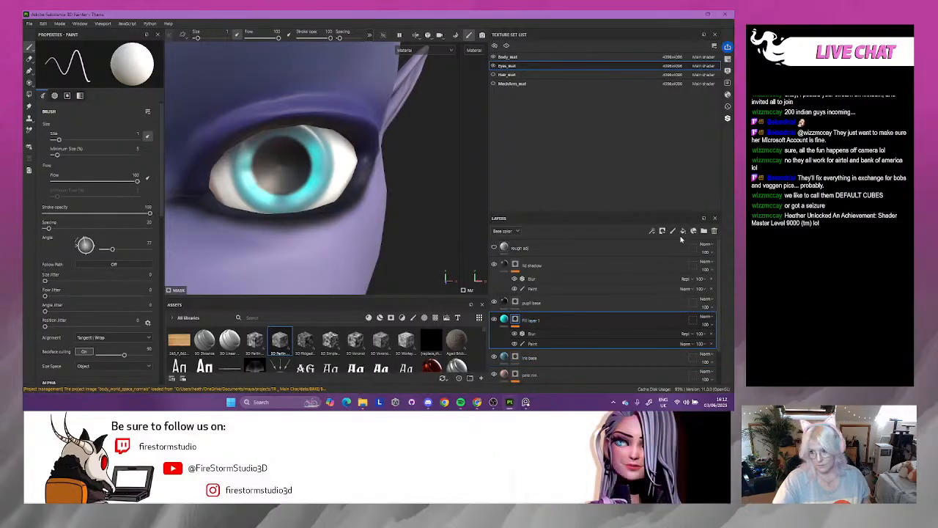
{"action": "left_click", "coordinate": [682, 232]}
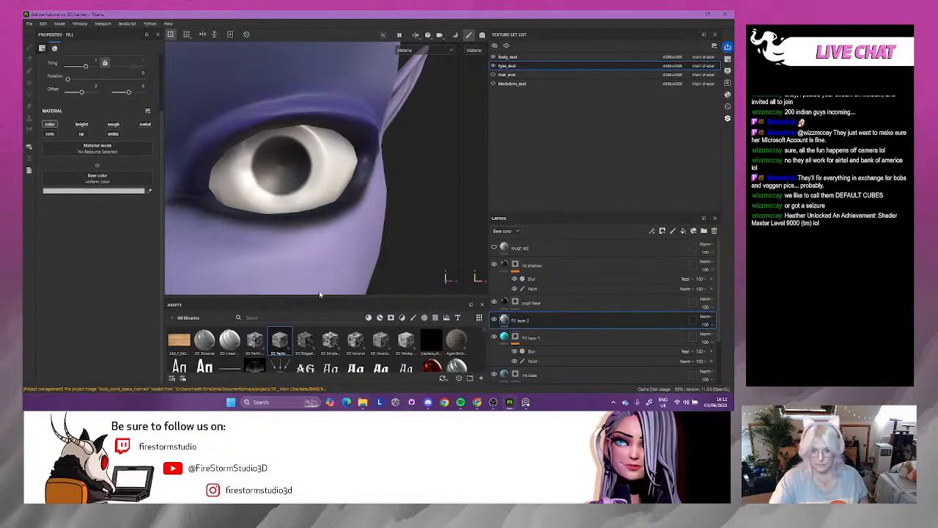
- Set the new fill layer's base color to a muted teal and add a black mask with a paint effect
{"action": "left_click", "coordinate": [149, 192]}
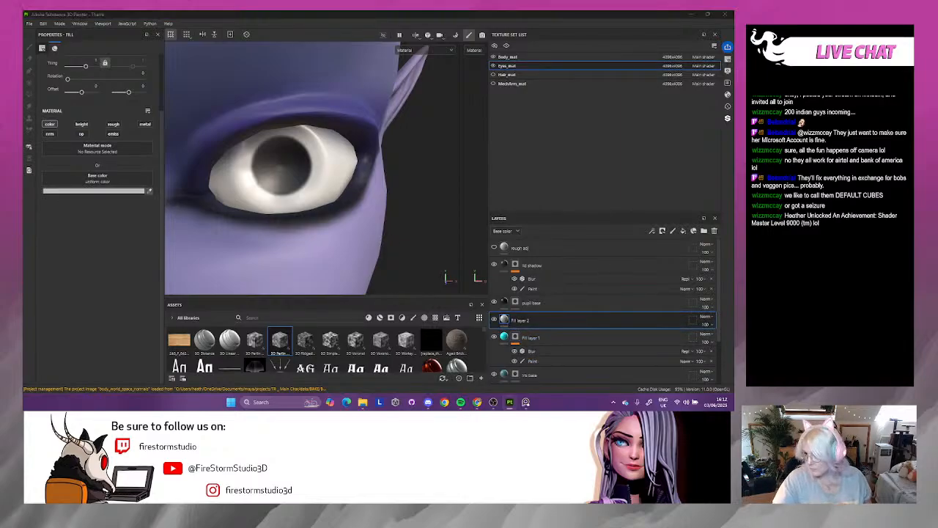
{"action": "left_click", "coordinate": [343, 271]}
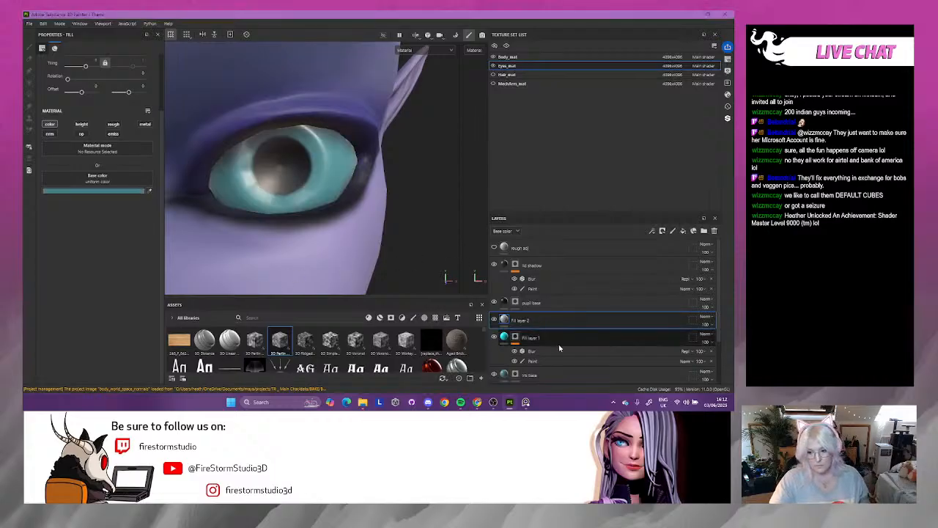
{"action": "right_click", "coordinate": [559, 325]}
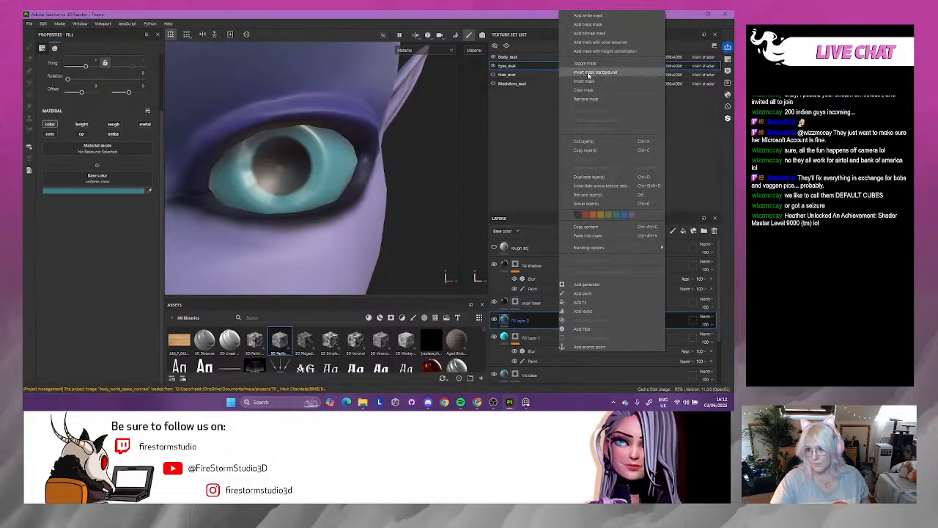
{"action": "left_click", "coordinate": [591, 24]}
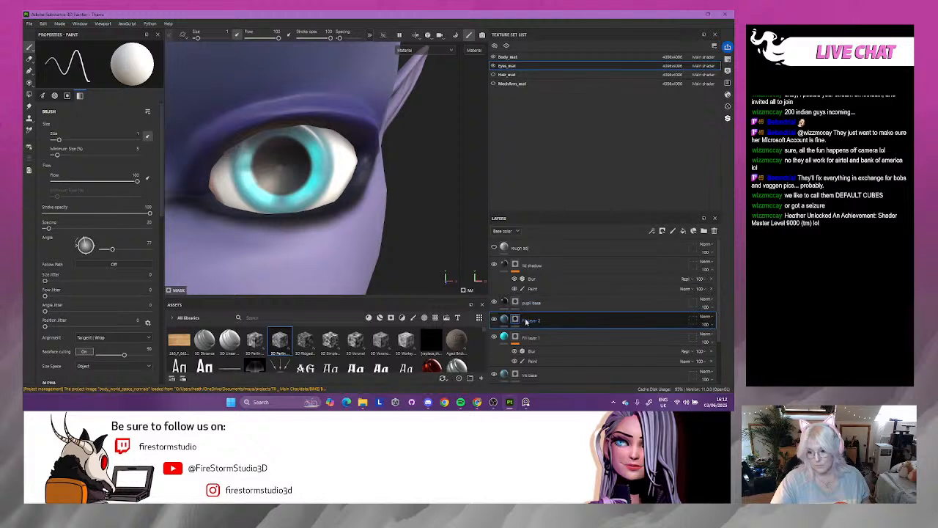
{"action": "right_click", "coordinate": [524, 321]}
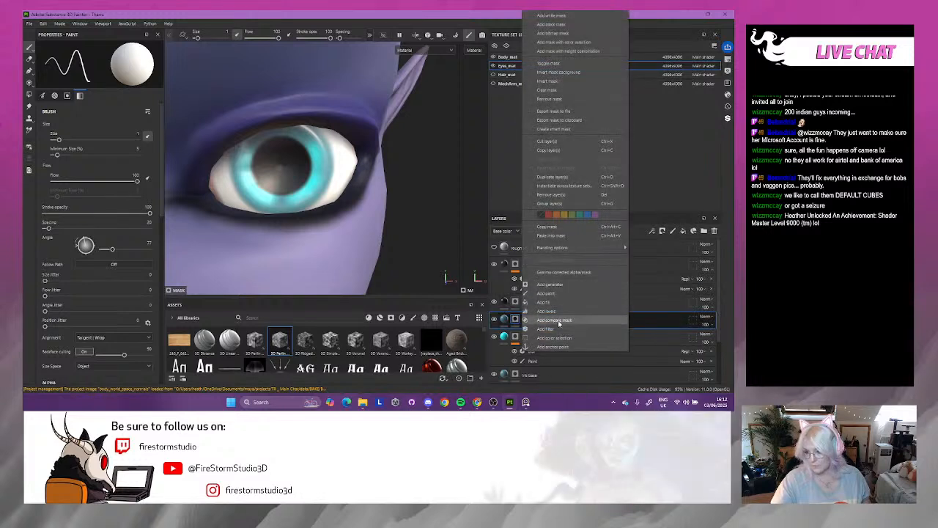
{"action": "left_click", "coordinate": [550, 294]}
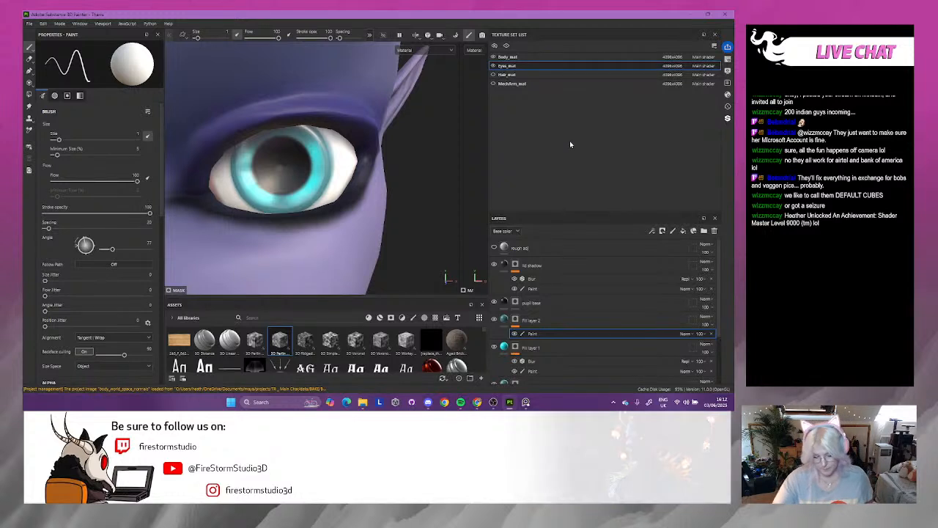
- Add a Blur filter above the paint effect in the muted teal layer's mask and check the iris close up and from afar
{"action": "right_click", "coordinate": [552, 334]}
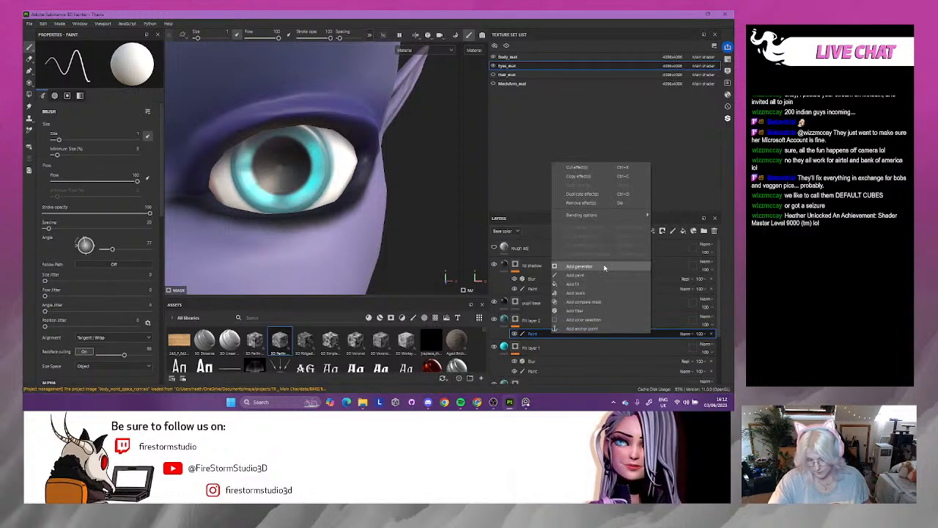
{"action": "left_click", "coordinate": [575, 310]}
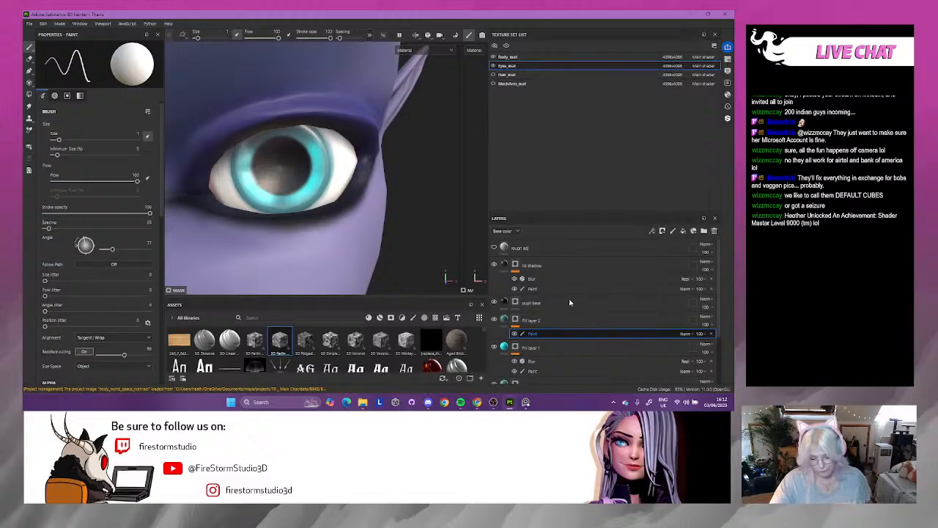
{"action": "left_click", "coordinate": [113, 69]}
{"action": "left_click", "coordinate": [126, 116]}
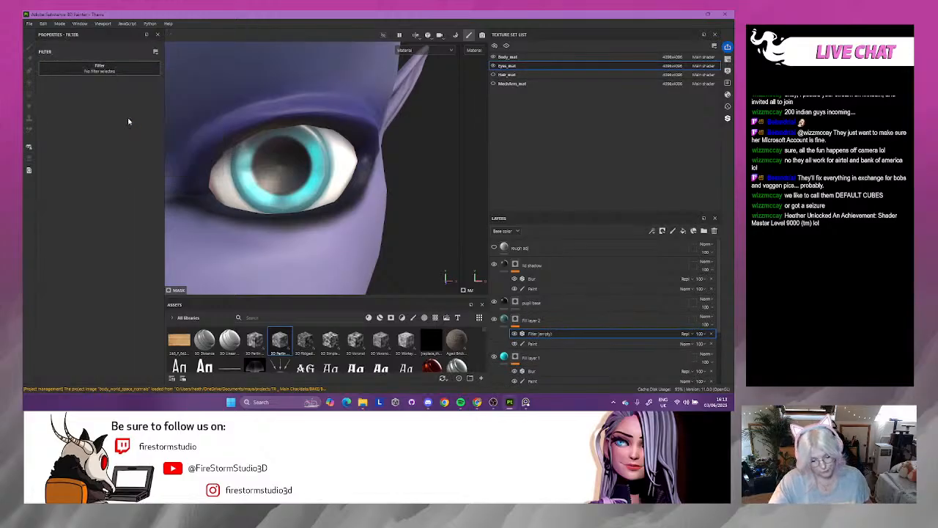
{"action": "scroll", "coordinate": [294, 171], "scroll_direction": "down", "scroll_amount": 10}
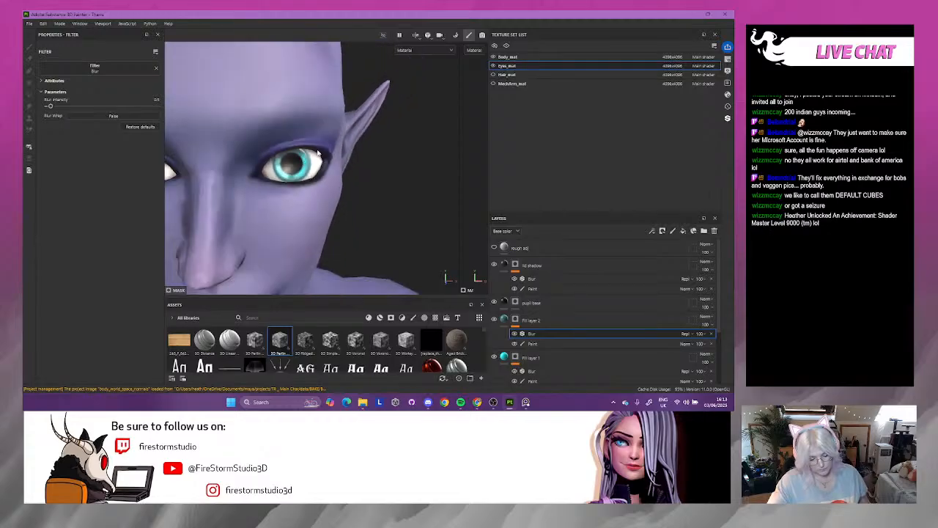
{"action": "scroll", "coordinate": [300, 167], "scroll_direction": "down", "scroll_amount": 10}
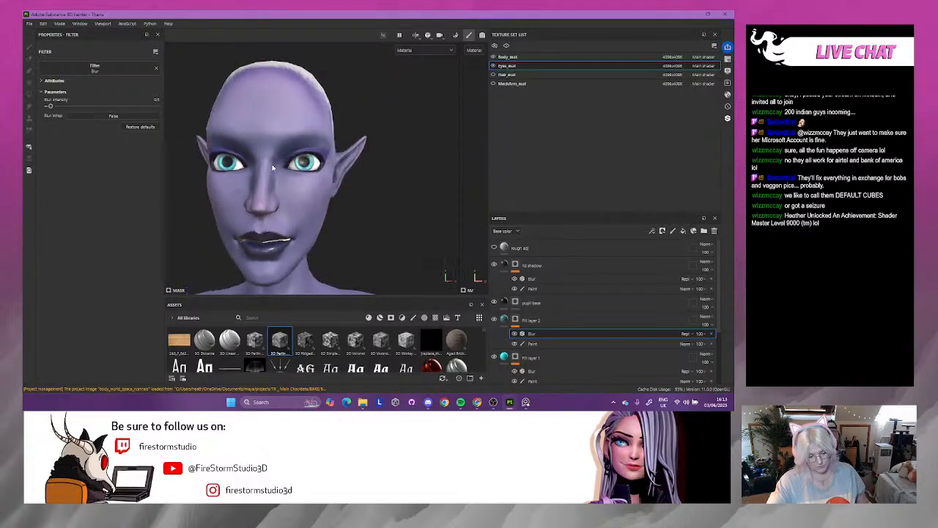
{"action": "scroll", "coordinate": [258, 168], "scroll_direction": "up", "scroll_amount": 10}
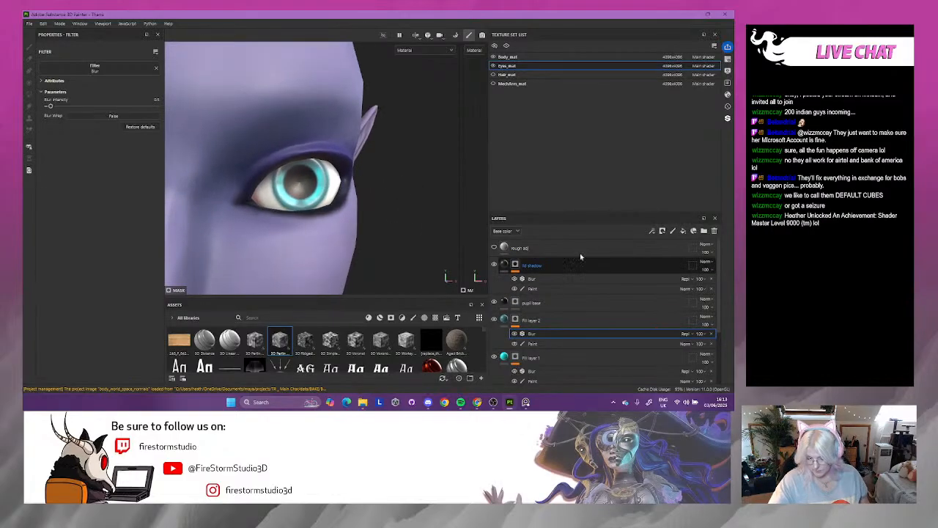
- Add a fill layer above the lid shadow layer and set its base color to white
{"action": "left_click", "coordinate": [683, 231]}
{"action": "scroll", "coordinate": [115, 186], "scroll_direction": "down", "scroll_amount": 3}
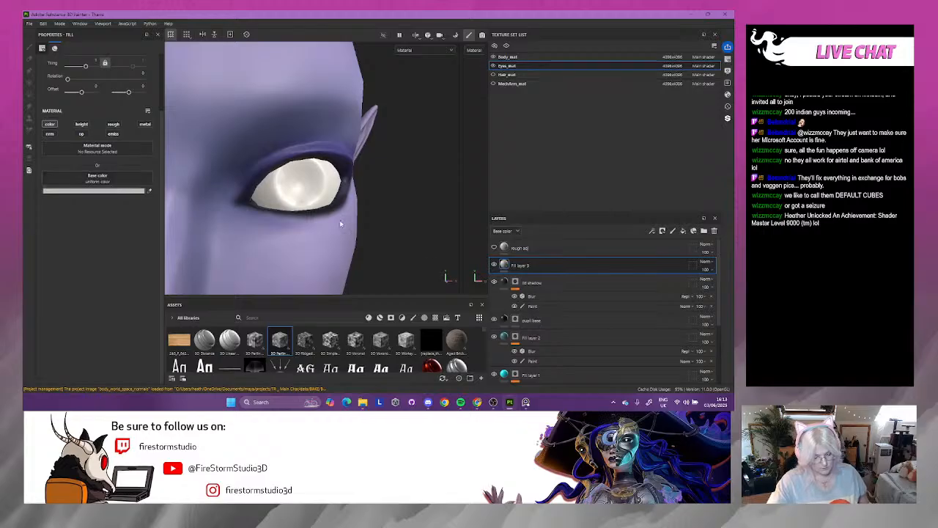
{"action": "left_click", "coordinate": [114, 192]}
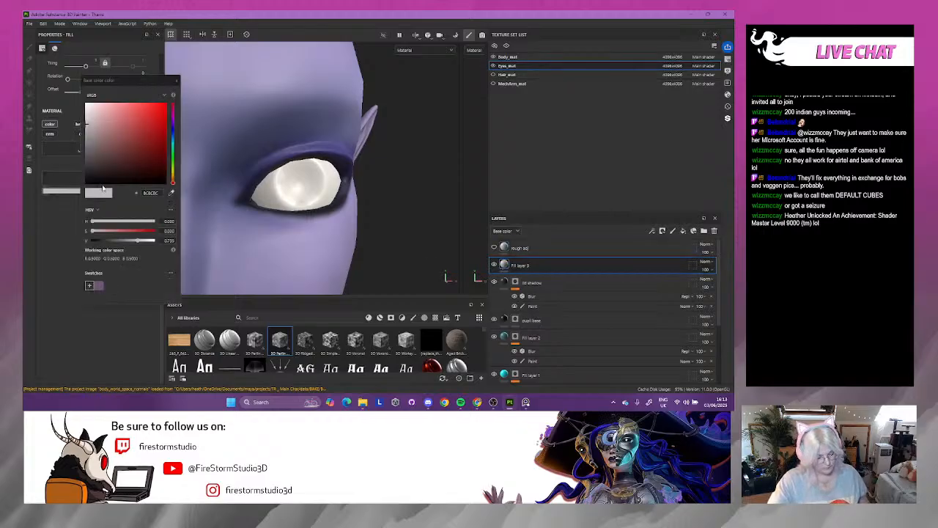
{"action": "left_click", "coordinate": [88, 106]}
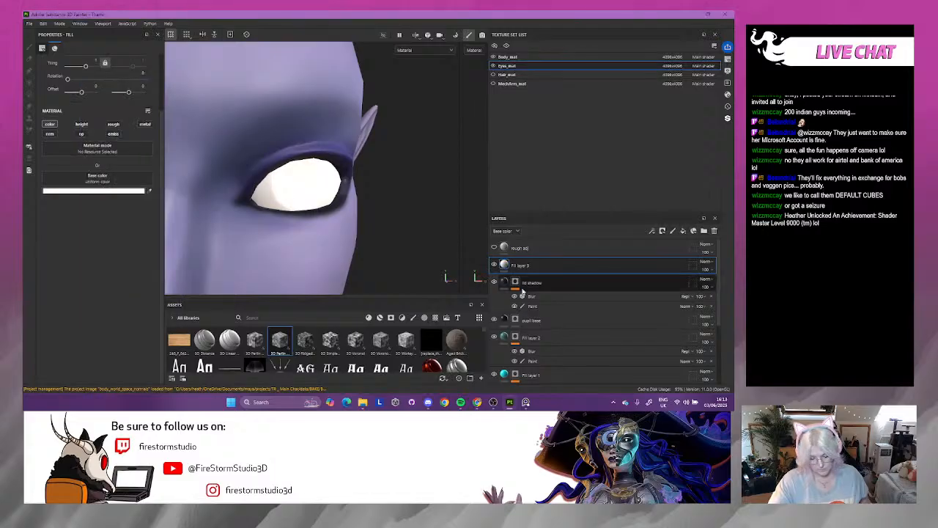
- Add a black mask with a paint effect to the white fill layer
{"action": "right_click", "coordinate": [527, 265]}
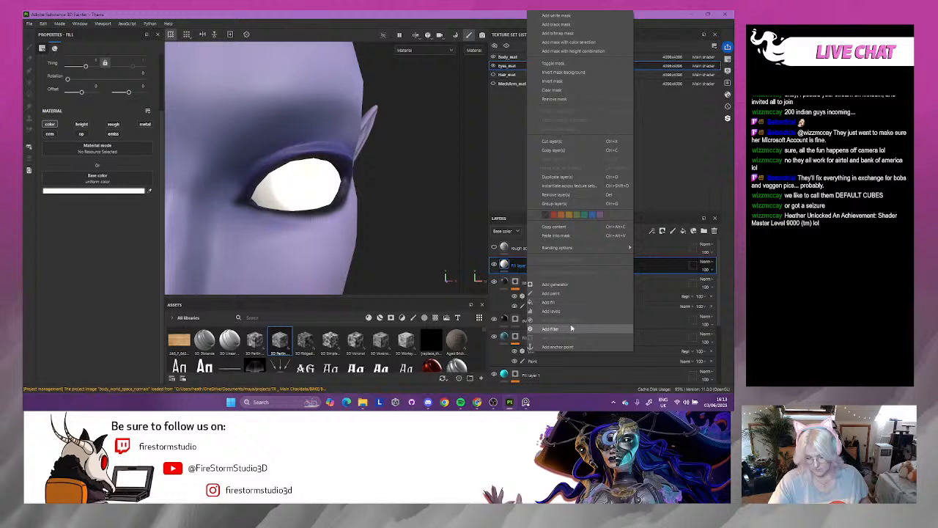
{"action": "left_click", "coordinate": [556, 24]}
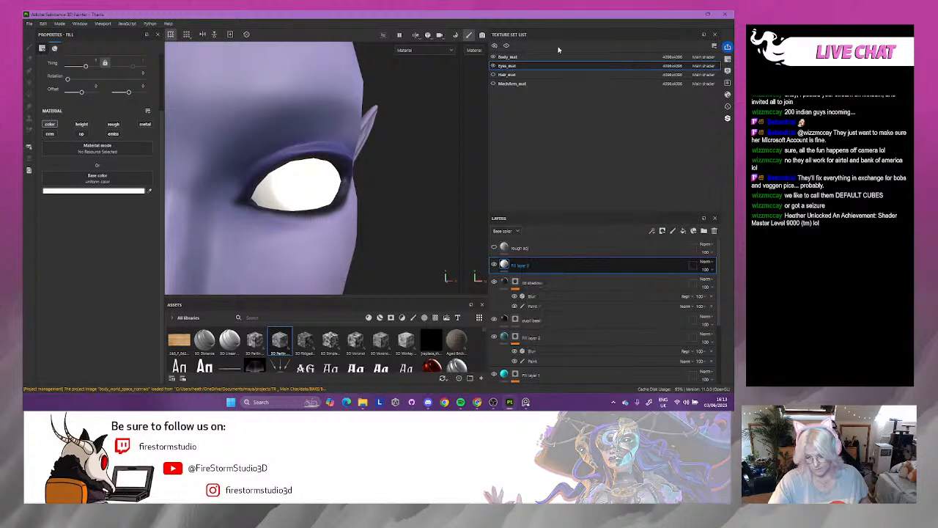
{"action": "right_click", "coordinate": [557, 266]}
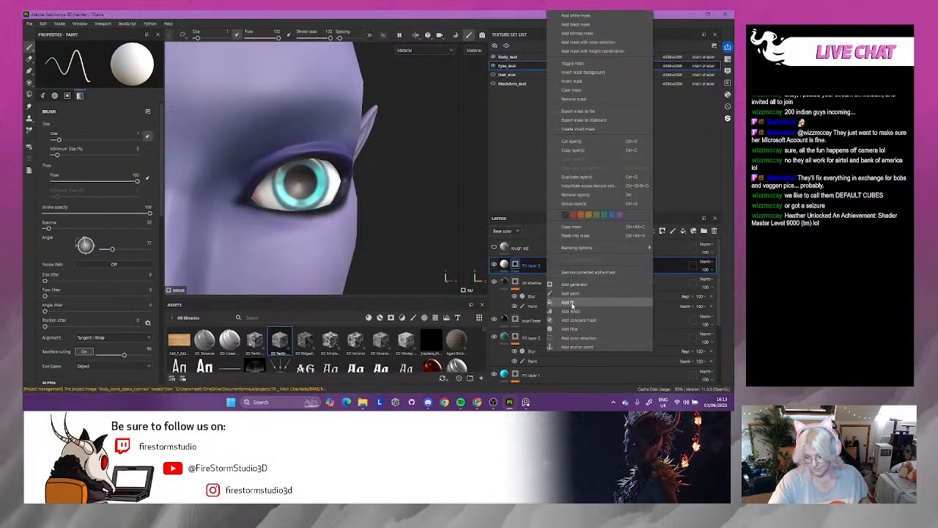
{"action": "left_click", "coordinate": [571, 294]}
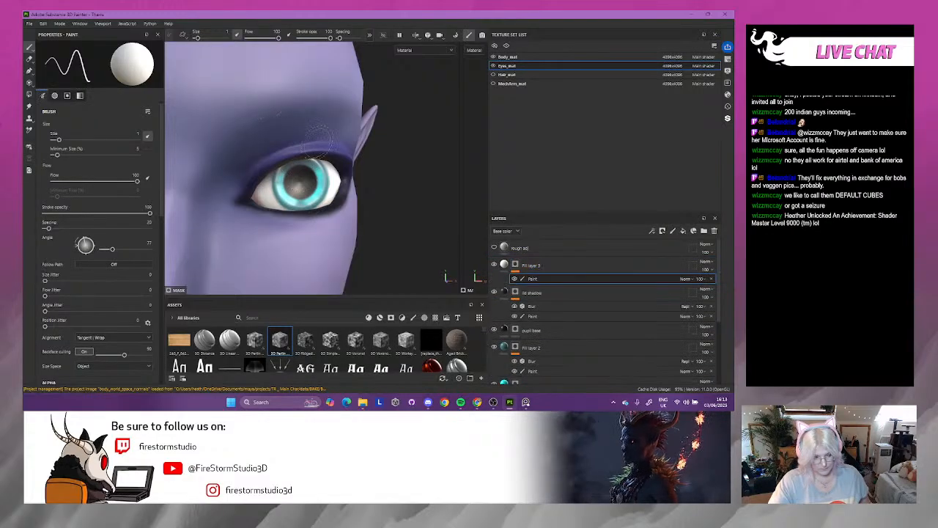
- Widen the 3D viewport and turn off symmetry for painting the white layer's mask
{"action": "scroll", "coordinate": [284, 188], "scroll_direction": "down", "scroll_amount": 5}
{"action": "mouse_move", "coordinate": [284, 188]}
{"action": "left_mouse_down", "text": "alt"}
{"action": "mouse_move", "coordinate": [296, 176]}
{"action": "mouse_move", "coordinate": [303, 188]}
{"action": "left_mouse_up", "text": "alt"}
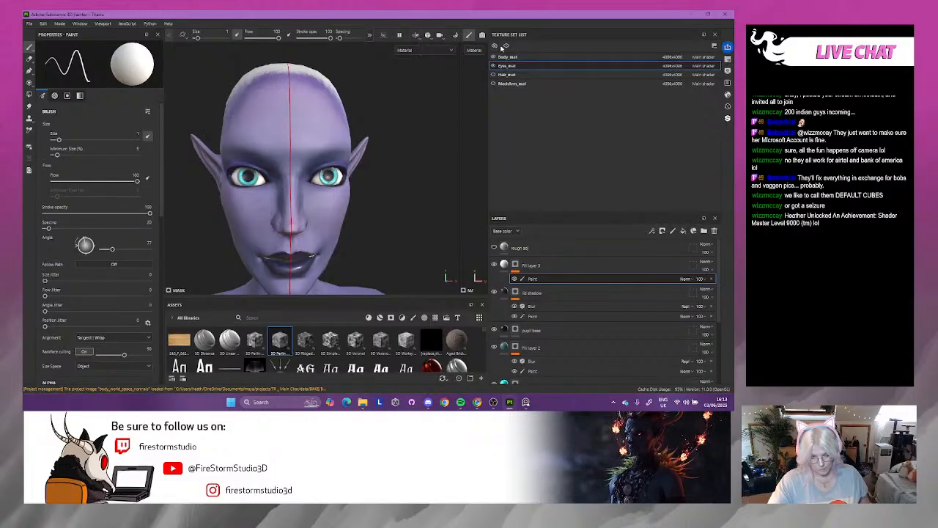
{"action": "left_click_drag", "start_coordinate": [491, 101], "coordinate": [680, 100]}
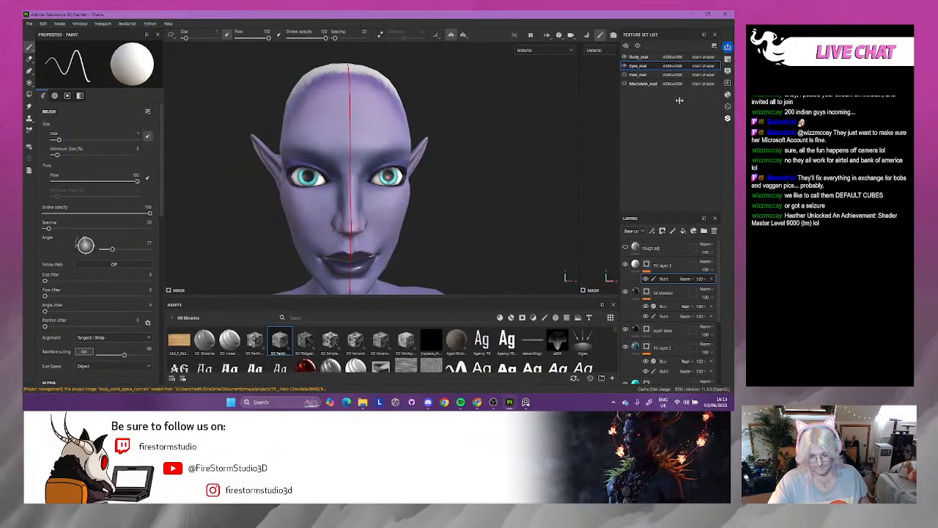
{"action": "scroll", "coordinate": [415, 155], "scroll_direction": "up", "scroll_amount": 4}
{"action": "left_click_drag", "start_coordinate": [415, 157], "coordinate": [427, 54], "text": "alt"}
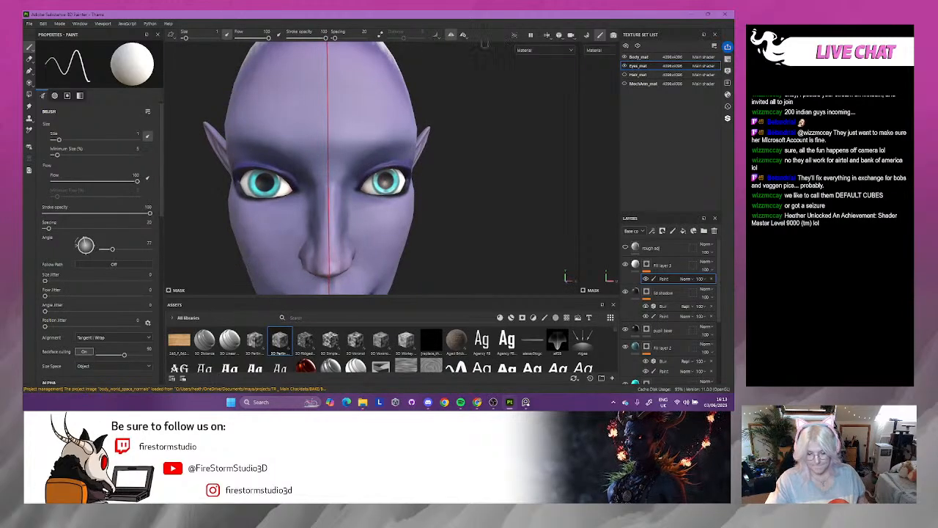
{"action": "left_click", "coordinate": [463, 34]}
{"action": "scroll", "coordinate": [343, 176], "scroll_direction": "up", "scroll_amount": 1}
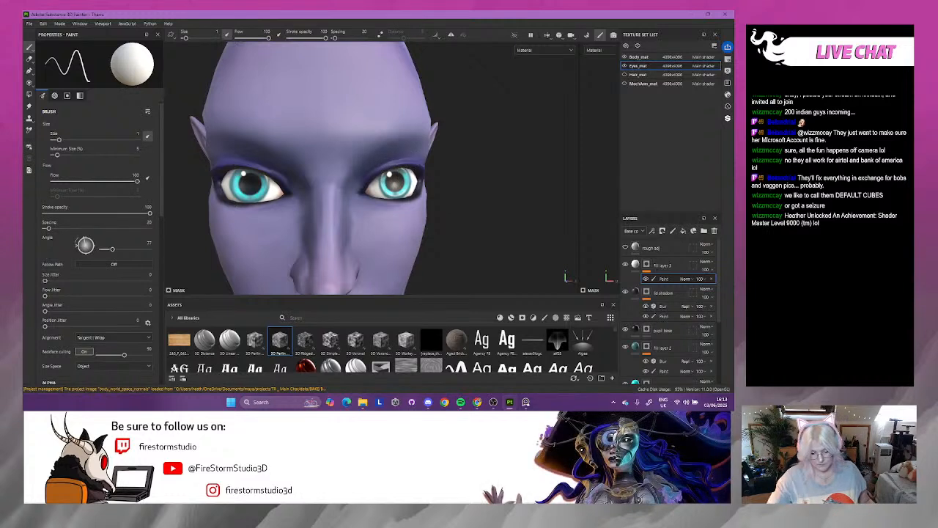
- Examine the eyes against the whole face and upper body from a distance, close up and from slightly different angles
{"action": "scroll", "coordinate": [323, 227], "scroll_direction": "down", "scroll_amount": 5}
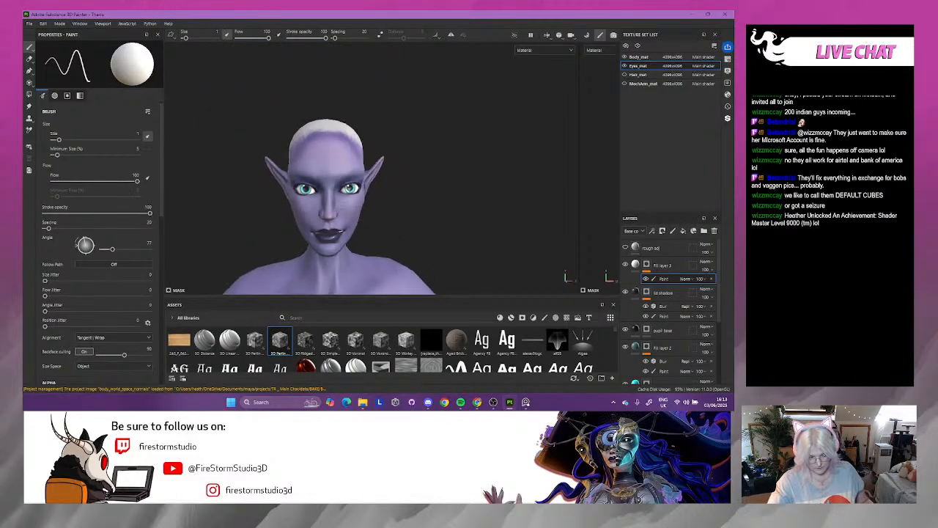
{"action": "mouse_move", "coordinate": [326, 228]}
{"action": "left_mouse_down", "text": "alt"}
{"action": "mouse_move", "coordinate": [330, 238]}
{"action": "mouse_move", "coordinate": [327, 218]}
{"action": "left_mouse_up", "text": "alt"}
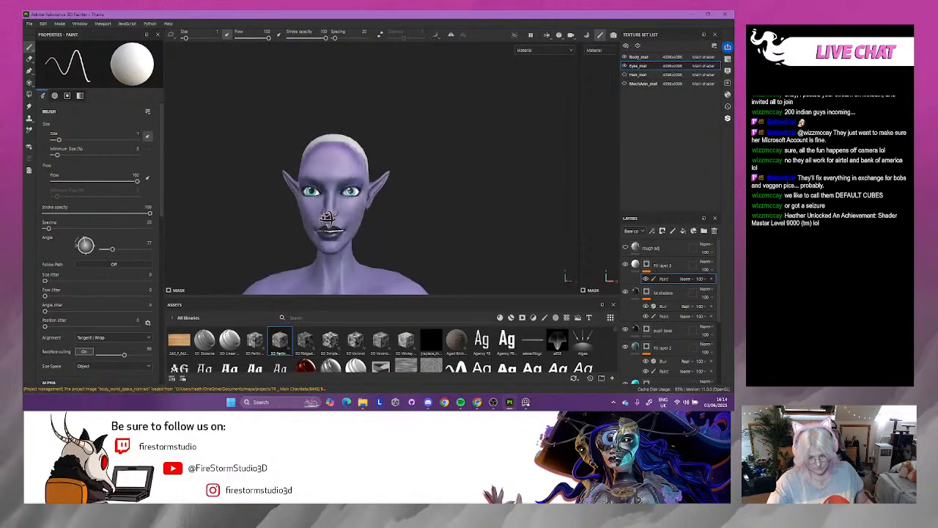
{"action": "scroll", "coordinate": [322, 205], "scroll_direction": "up", "scroll_amount": 1}
{"action": "scroll", "coordinate": [408, 176], "scroll_direction": "up", "scroll_amount": 4}
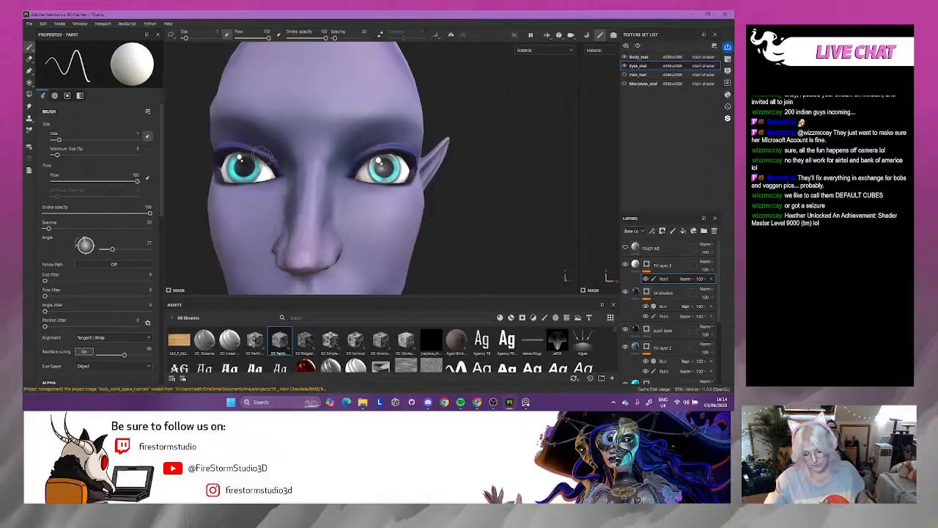
{"action": "scroll", "coordinate": [262, 155], "scroll_direction": "down", "scroll_amount": 6}
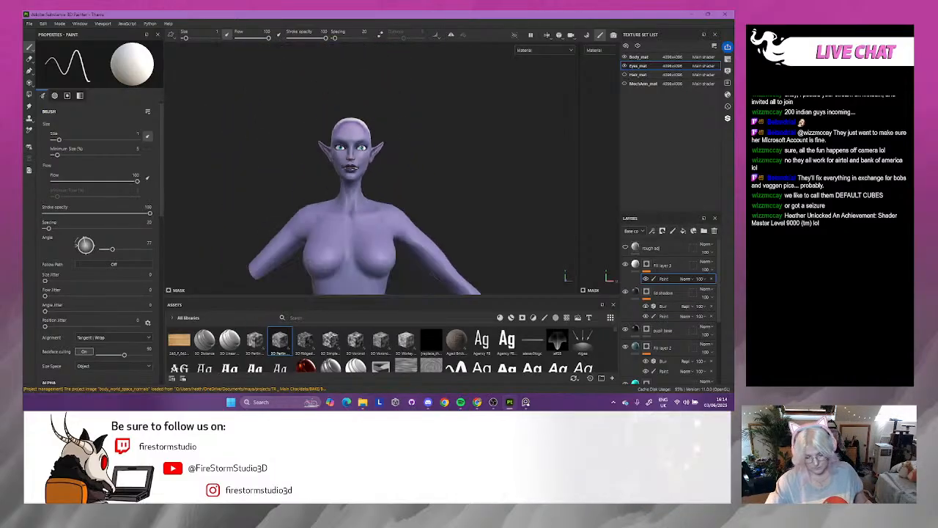
{"action": "left_click_drag", "start_coordinate": [360, 264], "coordinate": [350, 216], "text": "alt"}
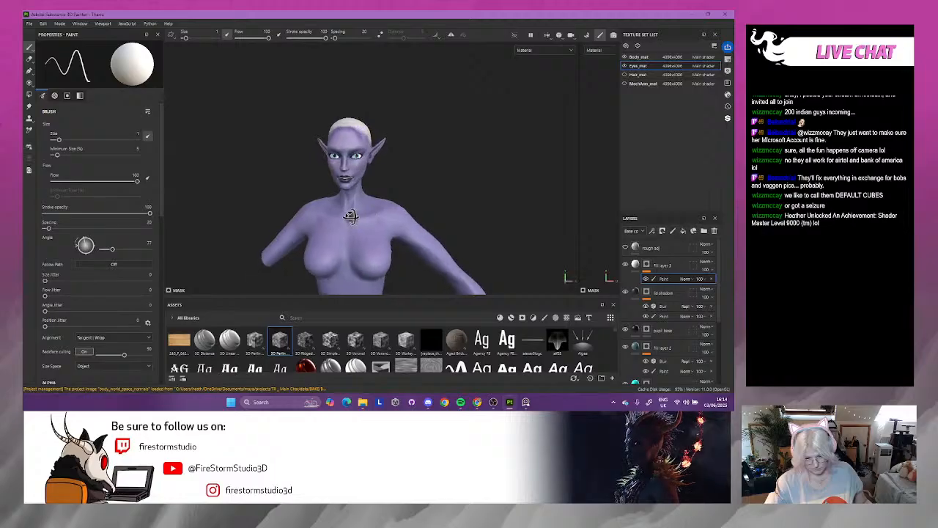
{"action": "left_click_drag", "start_coordinate": [339, 160], "coordinate": [334, 157], "text": "alt"}
{"action": "scroll", "coordinate": [339, 160], "scroll_direction": "up", "scroll_amount": 1}
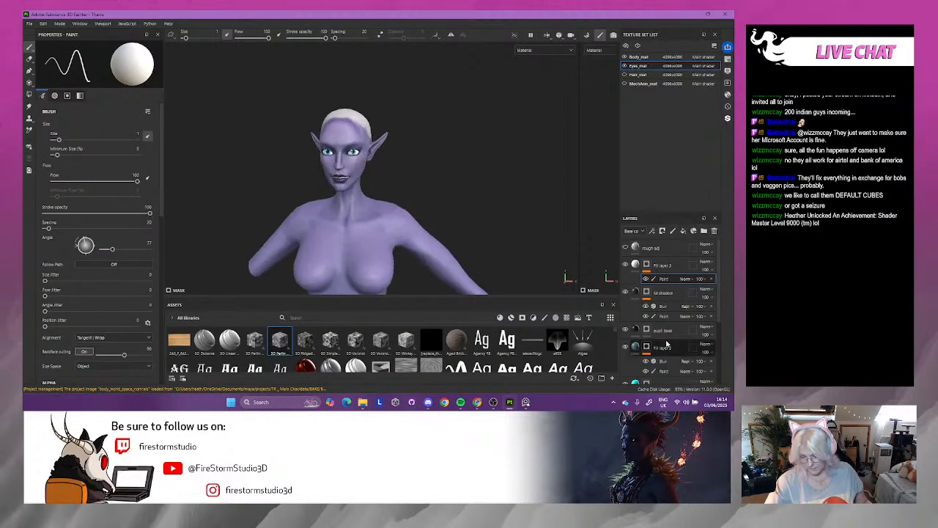
- Add a fill layer between the muted teal layer and the pupil base layer, and give it a black mask
{"action": "left_click", "coordinate": [671, 349]}
{"action": "left_click", "coordinate": [683, 231]}
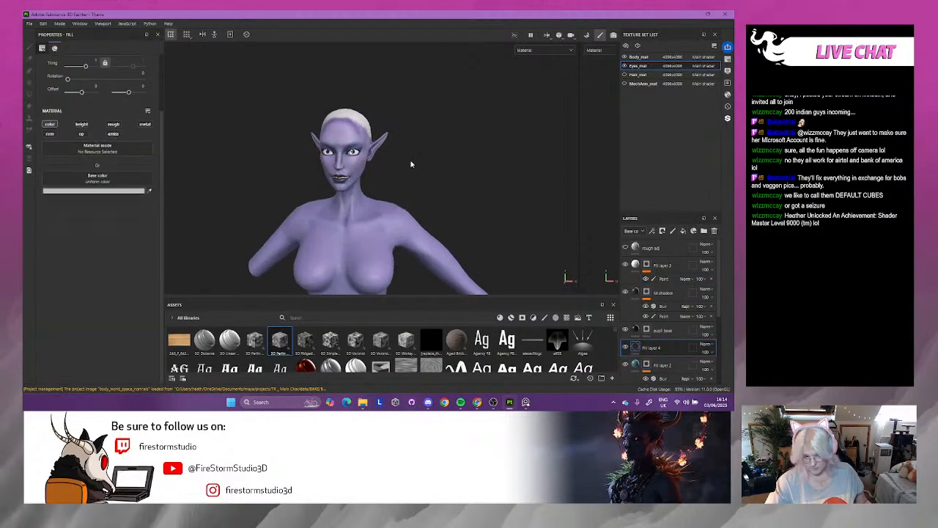
{"action": "scroll", "coordinate": [410, 118], "scroll_direction": "up", "scroll_amount": 4}
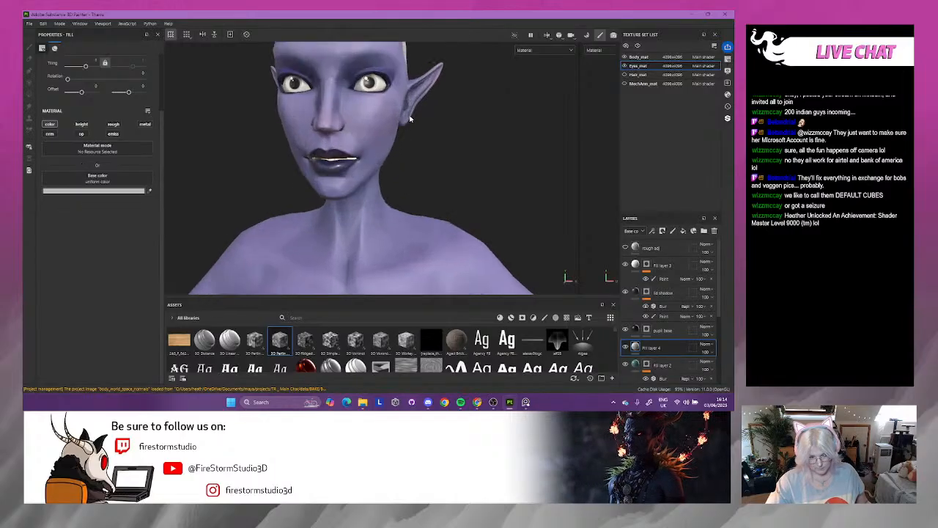
{"action": "scroll", "coordinate": [410, 118], "scroll_direction": "down", "scroll_amount": 2}
{"action": "right_click", "coordinate": [649, 349]}
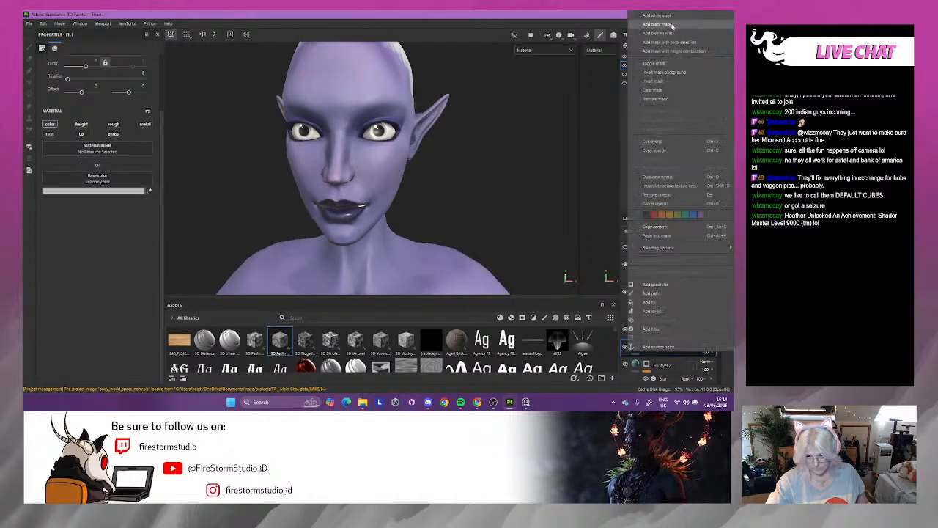
{"action": "left_click", "coordinate": [672, 24]}
{"action": "scroll", "coordinate": [432, 146], "scroll_direction": "up", "scroll_amount": 2}
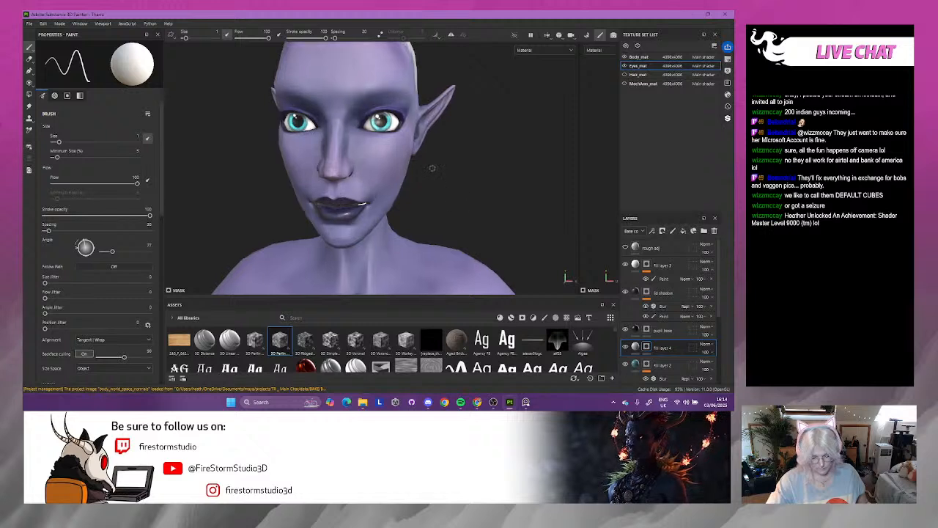
- Examine the iris and white catchlights close up from changing view and lighting angles
{"action": "left_click_drag", "start_coordinate": [431, 146], "coordinate": [374, 243], "text": "alt"}
{"action": "right_click_drag", "start_coordinate": [315, 237], "coordinate": [603, 318], "text": "alt"}
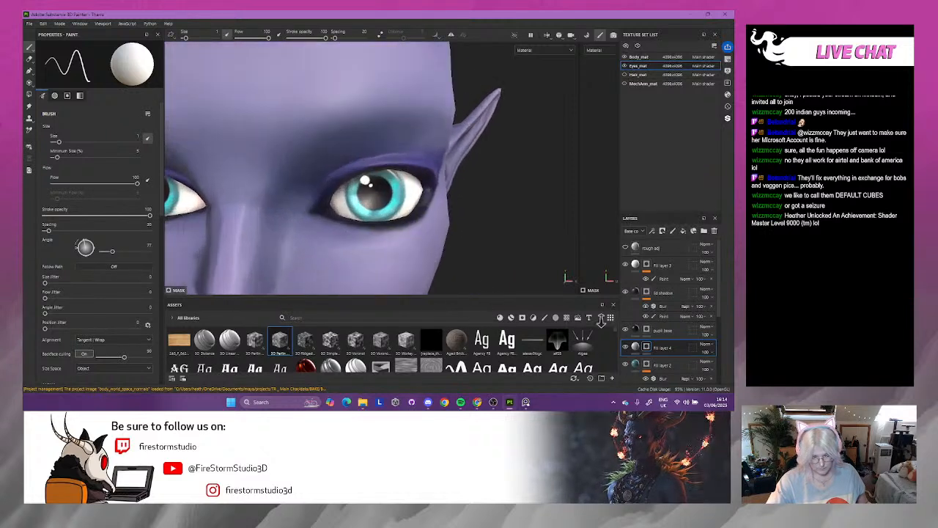
{"action": "left_click_drag", "start_coordinate": [403, 238], "coordinate": [446, 258], "text": "alt"}
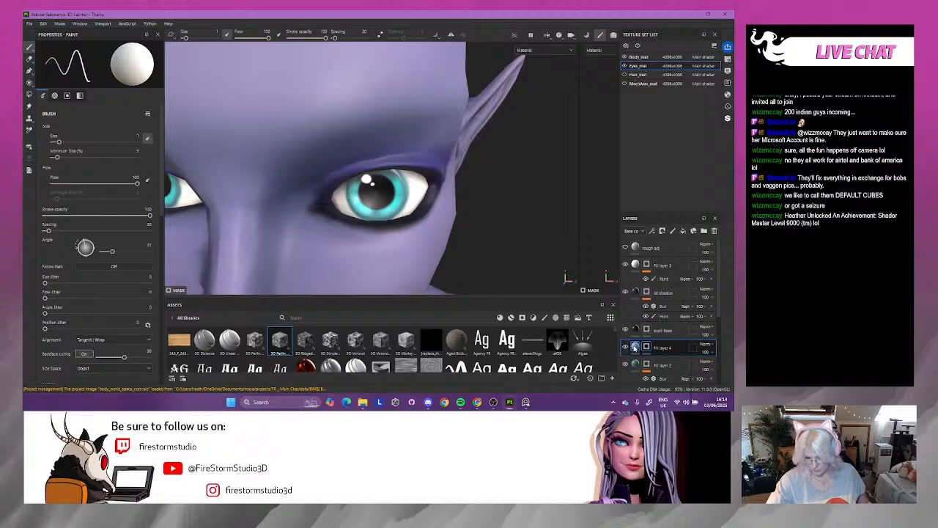
- Set the new fill layer's base color to magenta with only the color channel active, and ready a paint effect on its mask
{"action": "mouse_move", "coordinate": [635, 349]}
{"action": "right_click", "coordinate": [661, 349]}
{"action": "left_click", "coordinate": [661, 293]}
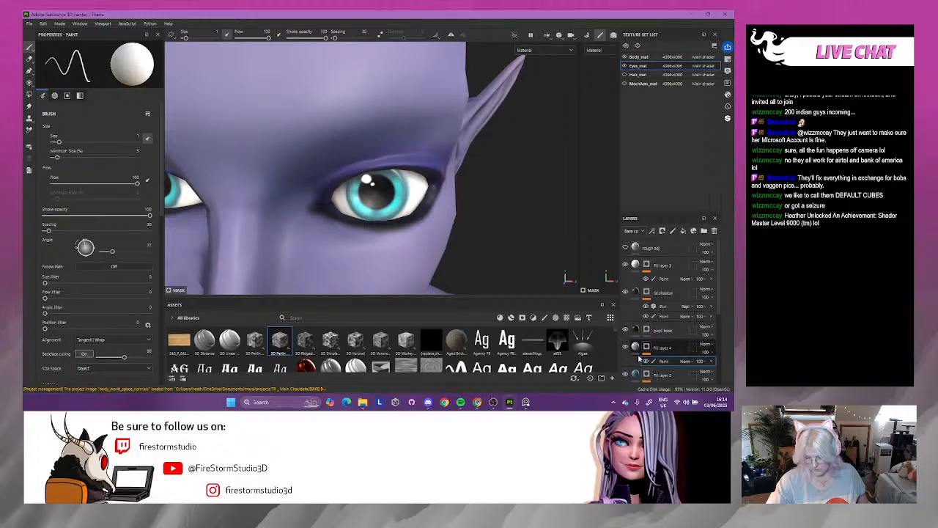
{"action": "key", "text": "ctrl+z"}
{"action": "left_click", "coordinate": [150, 193]}
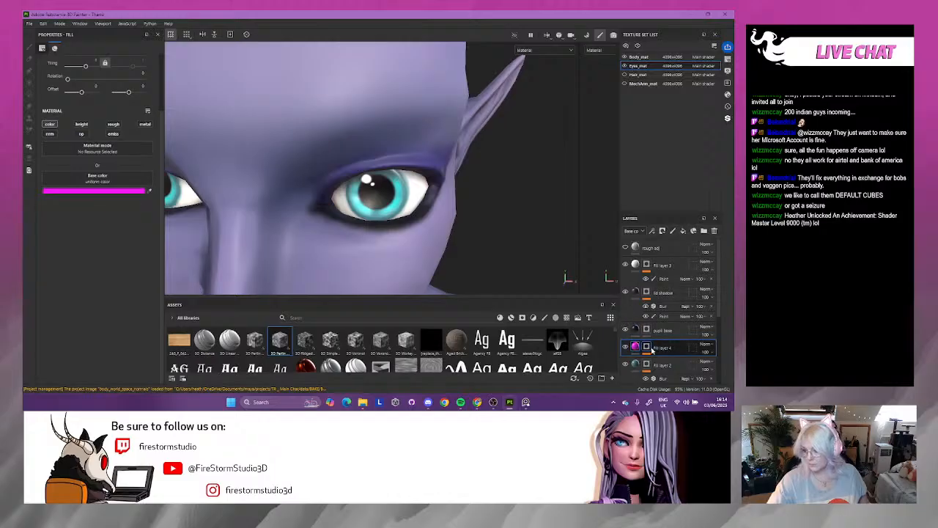
{"action": "left_click", "coordinate": [645, 348]}
{"action": "left_click", "coordinate": [663, 361]}
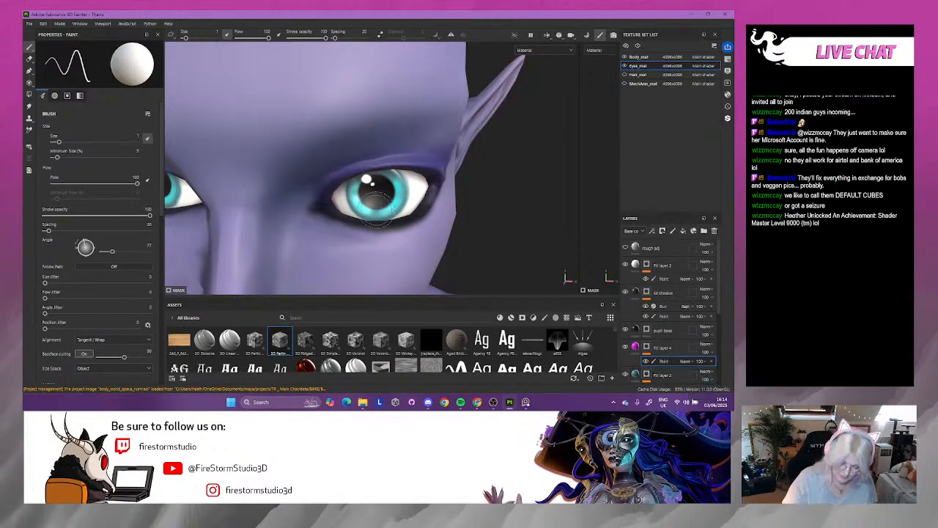
- Turn on symmetry and paint small magenta marks on the iris's lower and outer parts, reducing the brush size to 0.27
{"action": "left_click", "coordinate": [451, 38]}
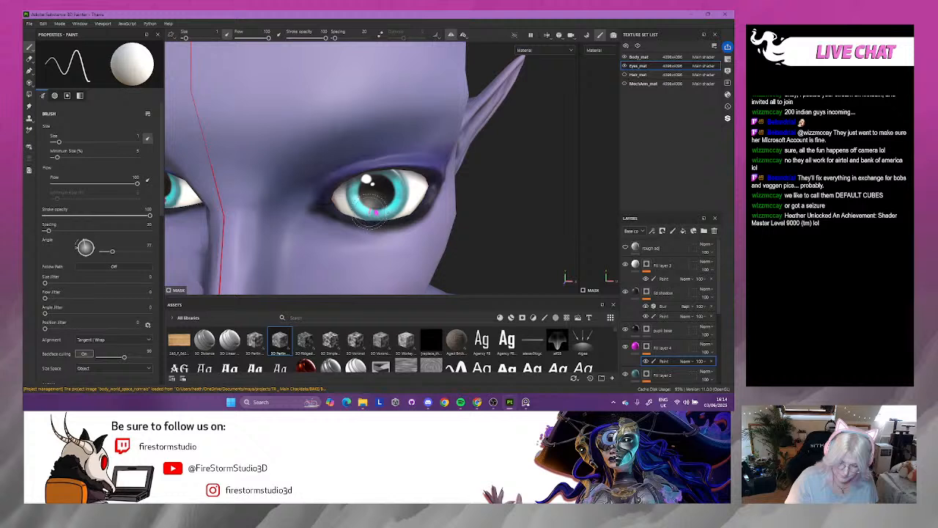
{"action": "key", "text": "ctrl"}
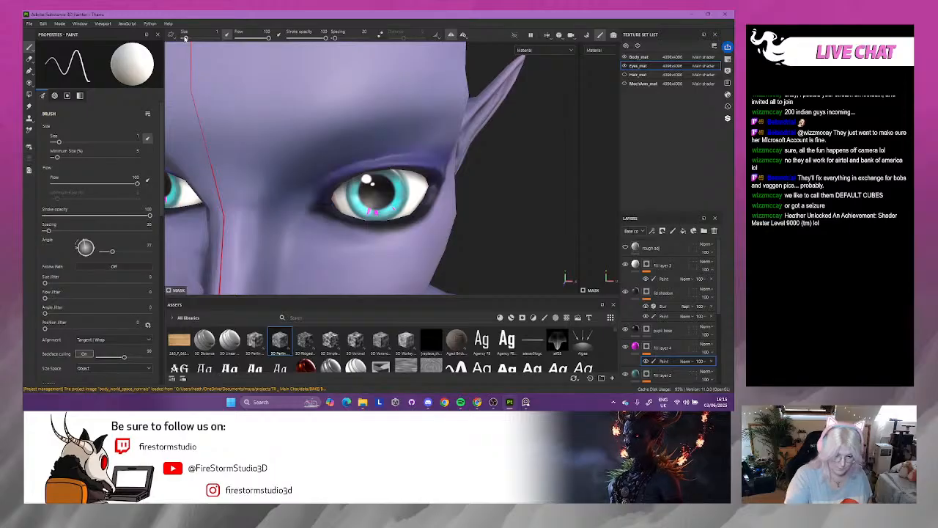
{"action": "left_click_drag", "start_coordinate": [186, 38], "coordinate": [184, 39]}
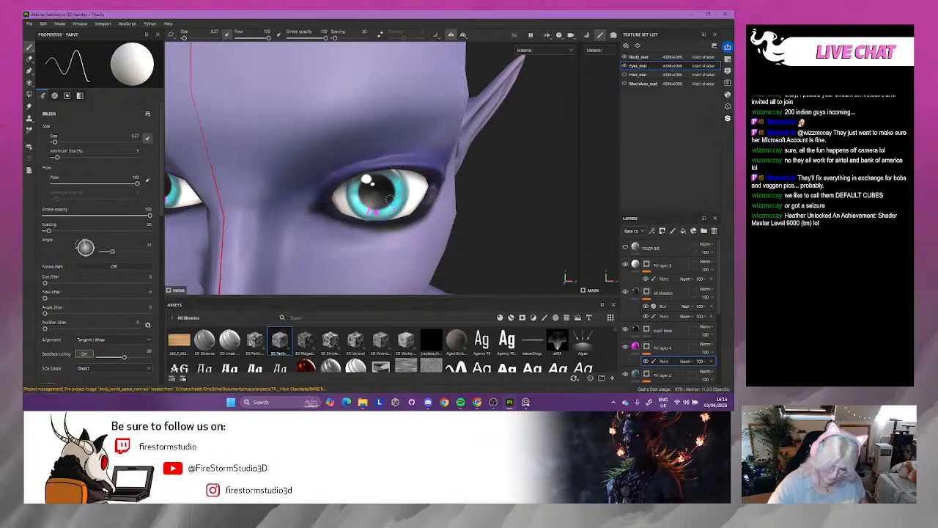
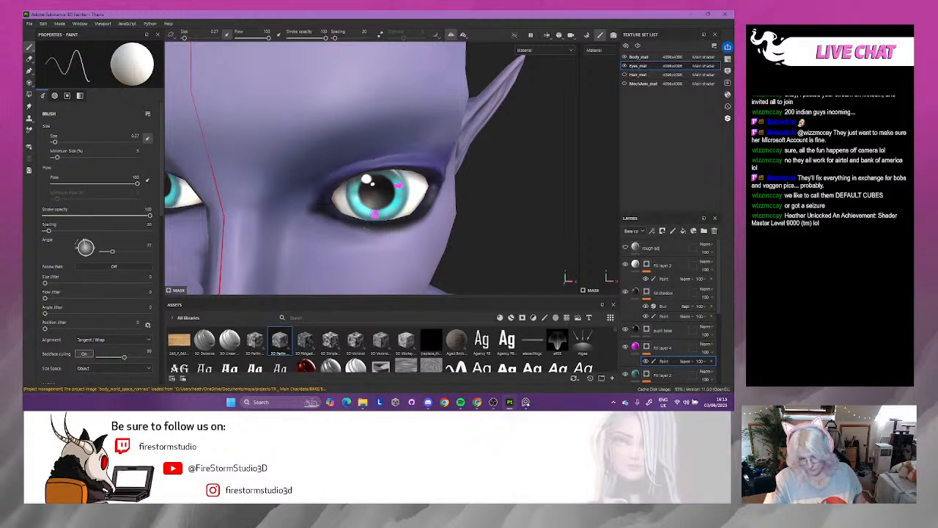
- Try a Blur filter on the magenta layer's mask
{"action": "right_click", "coordinate": [660, 361]}
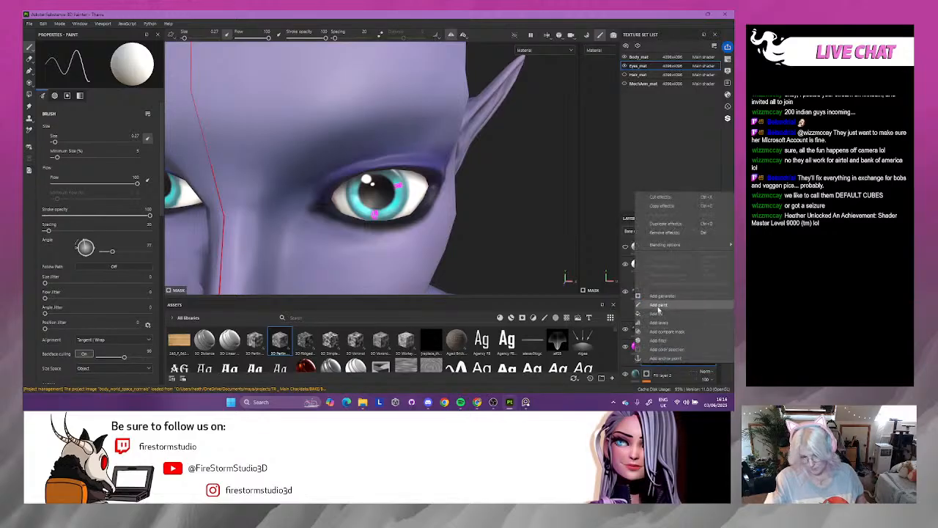
{"action": "left_click", "coordinate": [659, 340]}
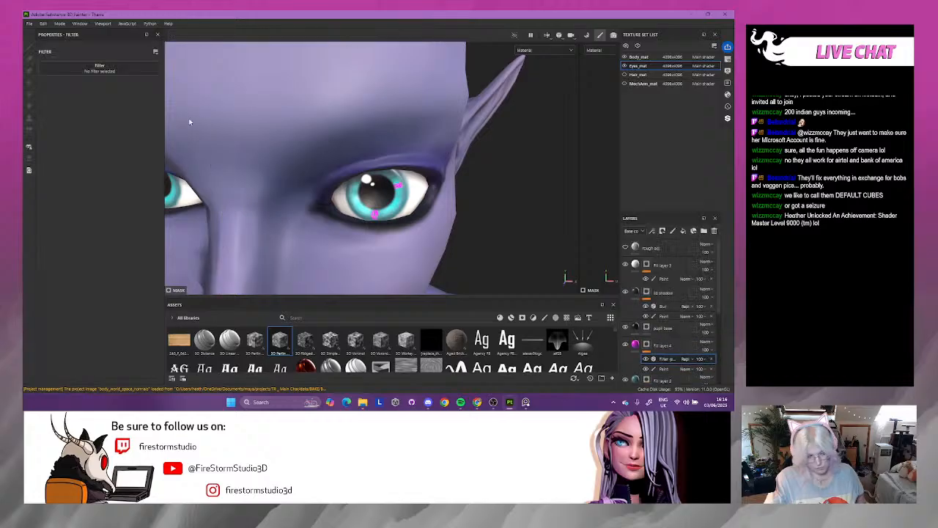
{"action": "left_click", "coordinate": [117, 68]}
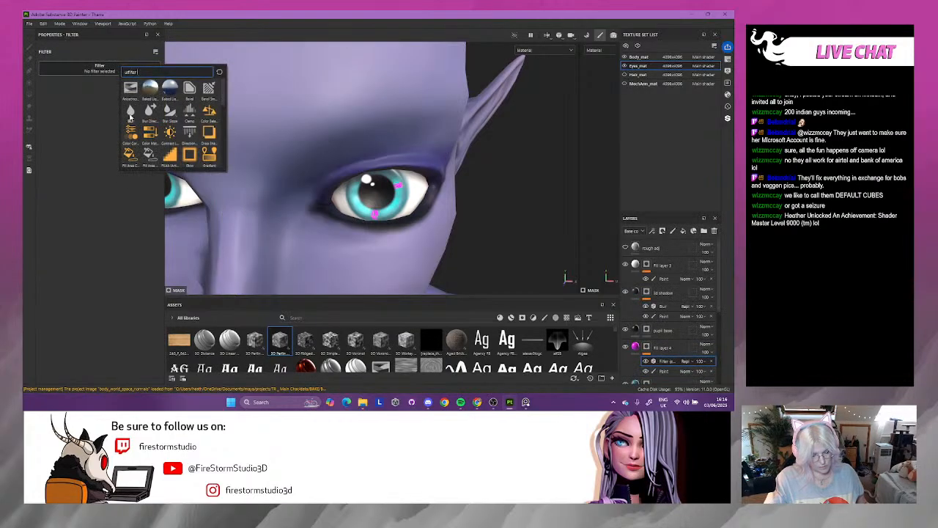
{"action": "left_click", "coordinate": [131, 114]}
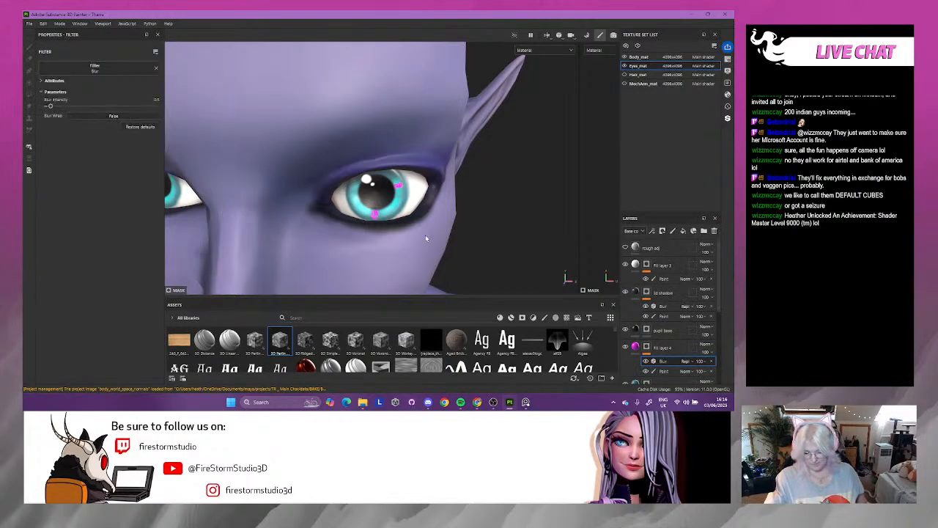
{"action": "key", "text": "ctrl+z"}
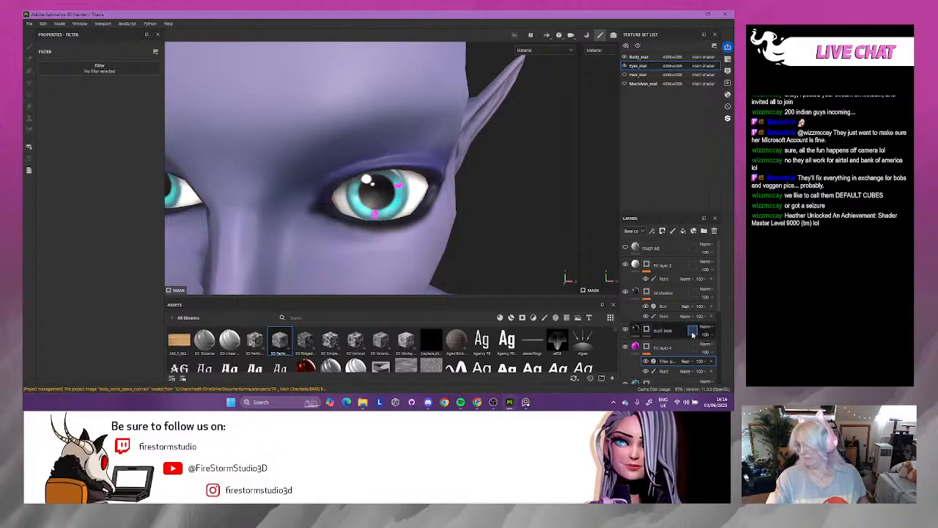
- Undo the added mask filter and the magenta marks painted on the iris
{"action": "scroll", "coordinate": [402, 144], "scroll_direction": "down", "scroll_amount": 5}
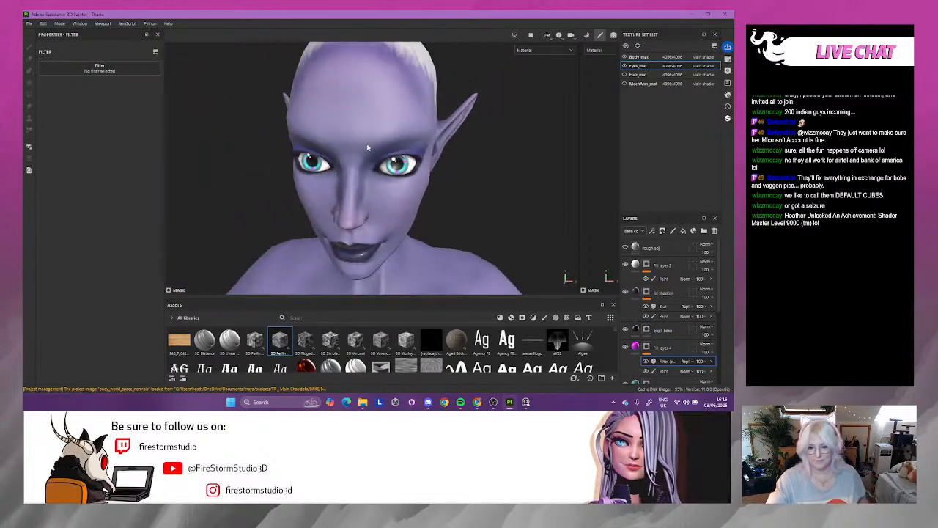
{"action": "mouse_move", "coordinate": [369, 147]}
{"action": "left_mouse_down", "text": "alt"}
{"action": "mouse_move", "coordinate": [413, 163]}
{"action": "mouse_move", "coordinate": [406, 176]}
{"action": "mouse_move", "coordinate": [371, 158]}
{"action": "left_mouse_up", "text": "alt"}
{"action": "scroll", "coordinate": [371, 158], "scroll_direction": "up", "scroll_amount": 1}
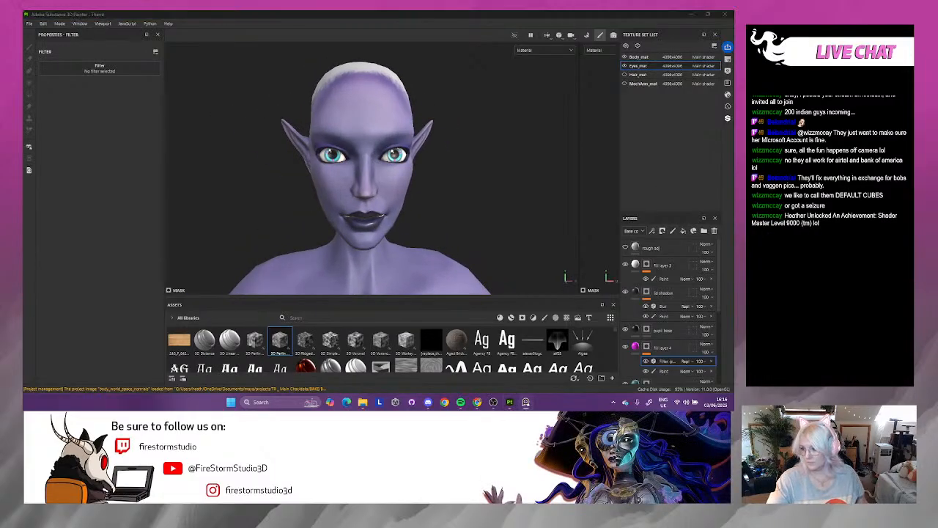
{"action": "scroll", "coordinate": [362, 149], "scroll_direction": "up", "scroll_amount": 4}
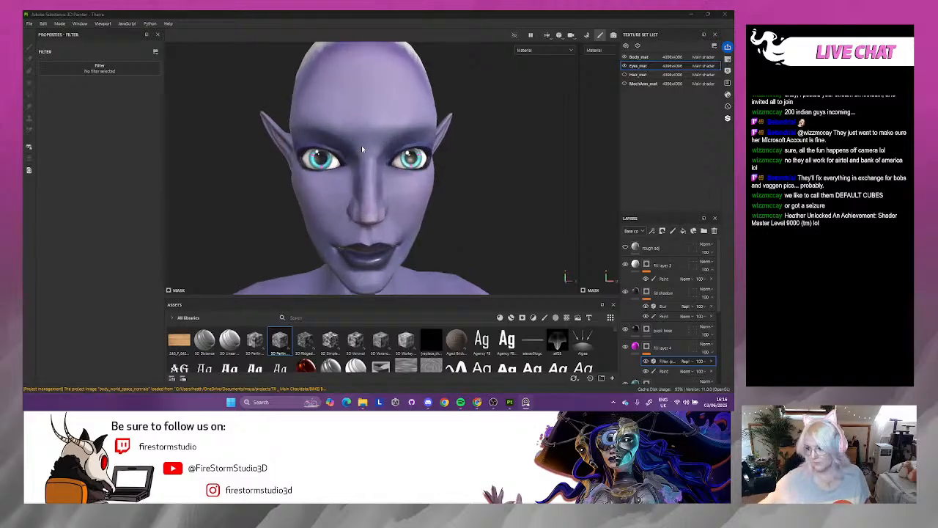
{"action": "scroll", "coordinate": [405, 168], "scroll_direction": "up", "scroll_amount": 10}
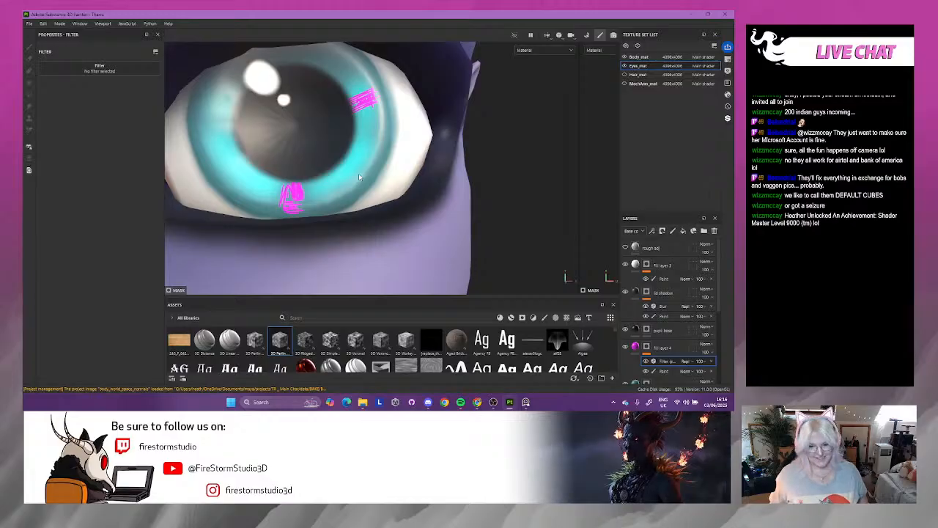
{"action": "key", "text": "ctrl+z"}
{"action": "key", "text": "ctrl+z"}
{"action": "key", "text": "ctrl+z"}
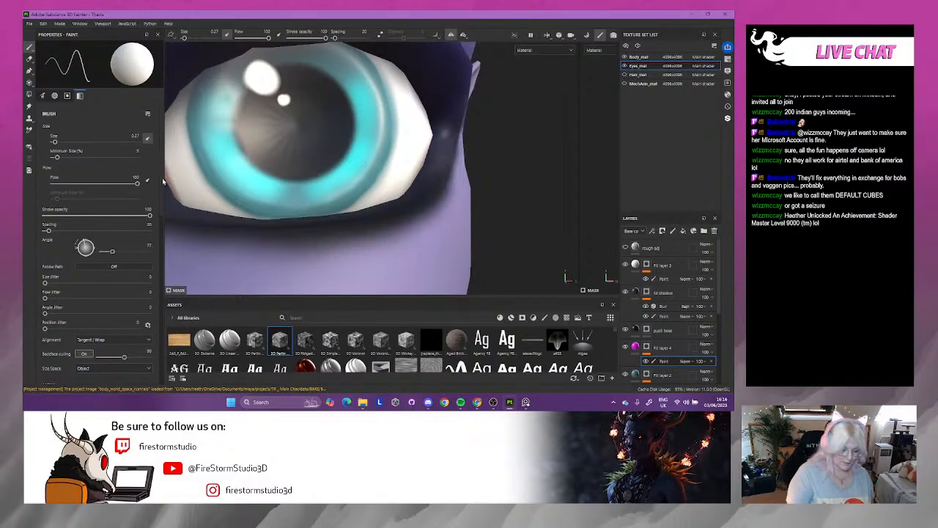
- Set the brush alpha to Shape Star and try a stroke on the lower iris
{"action": "scroll", "coordinate": [103, 176], "scroll_direction": "down", "scroll_amount": 5}
{"action": "left_click", "coordinate": [101, 167]}
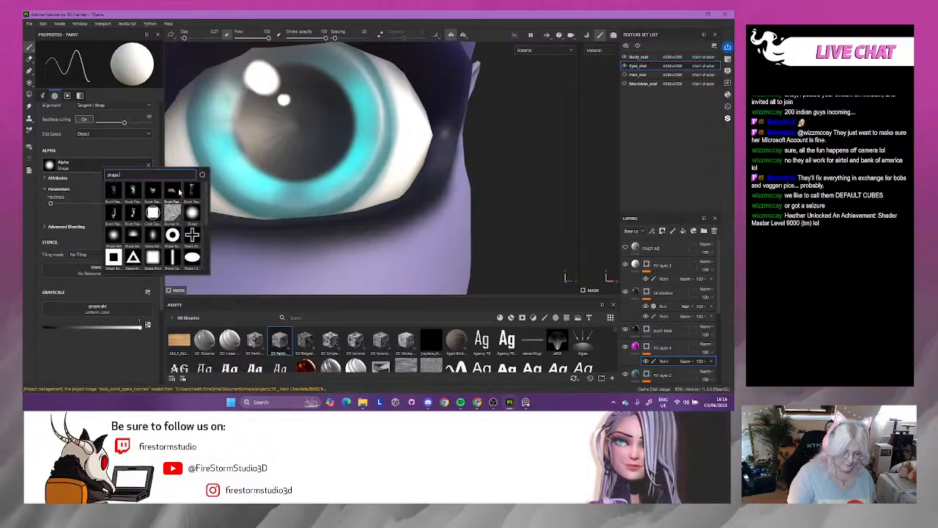
{"action": "scroll", "coordinate": [207, 200], "scroll_direction": "down", "scroll_amount": 2}
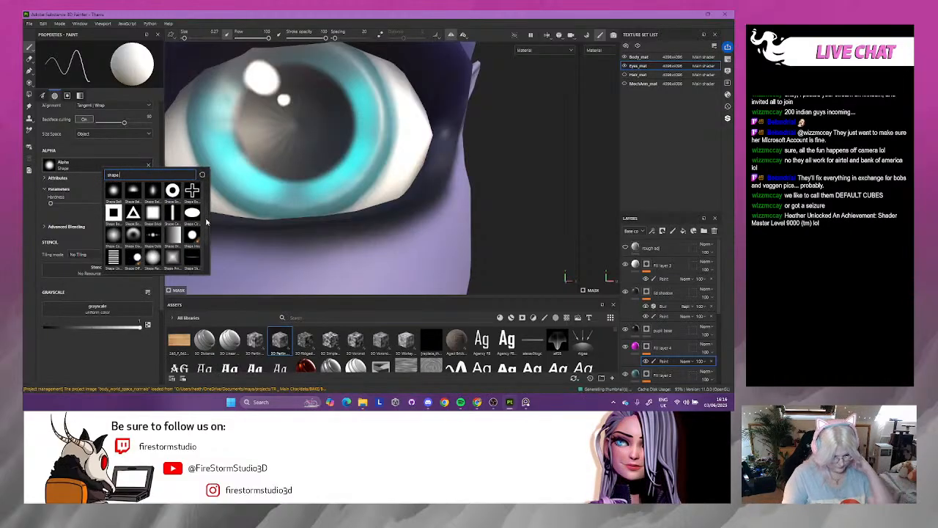
{"action": "scroll", "coordinate": [207, 227], "scroll_direction": "down", "scroll_amount": 3}
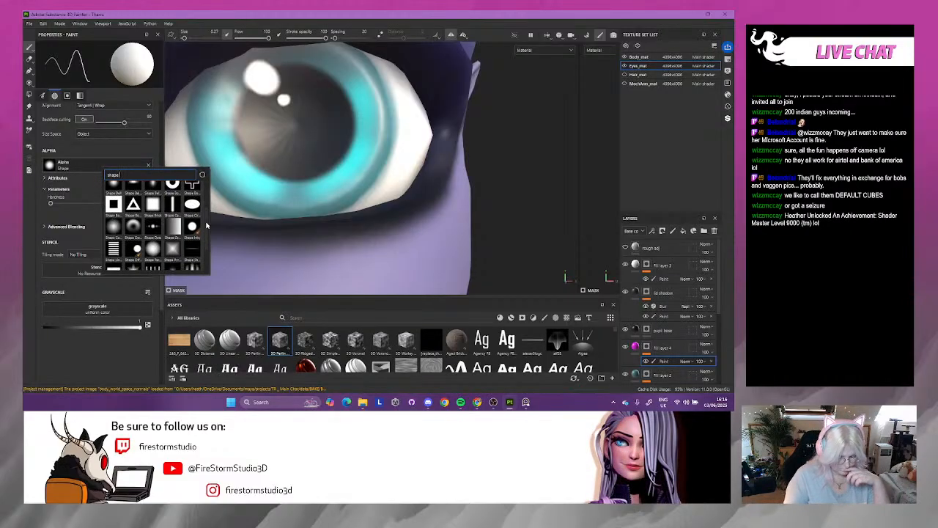
{"action": "scroll", "coordinate": [206, 238], "scroll_direction": "down", "scroll_amount": 2}
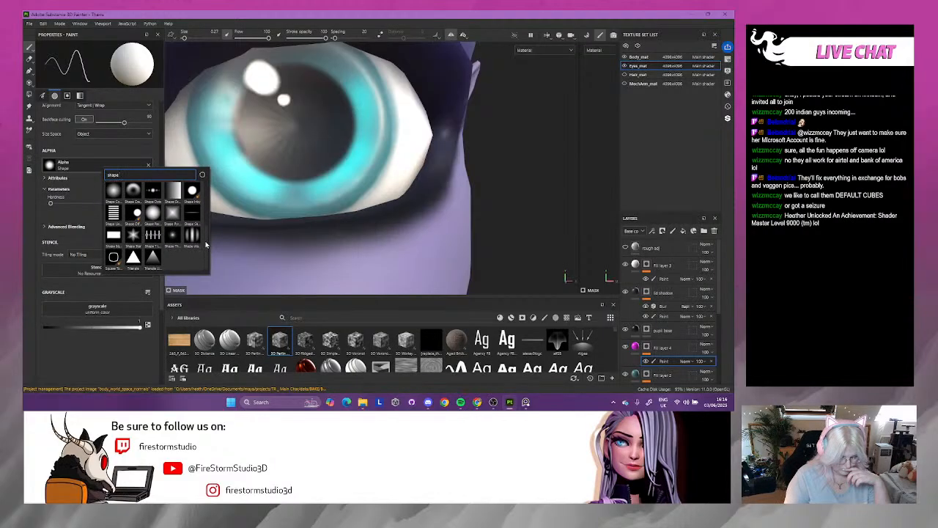
{"action": "left_click", "coordinate": [133, 236]}
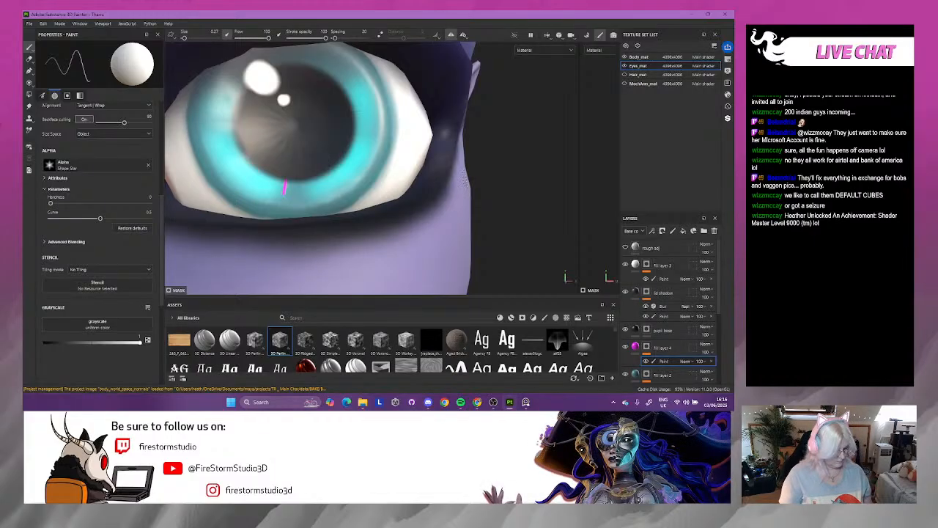
- Set the brush alpha to Shape Bell Ridged with a hardness of 1
{"action": "left_click", "coordinate": [66, 165]}
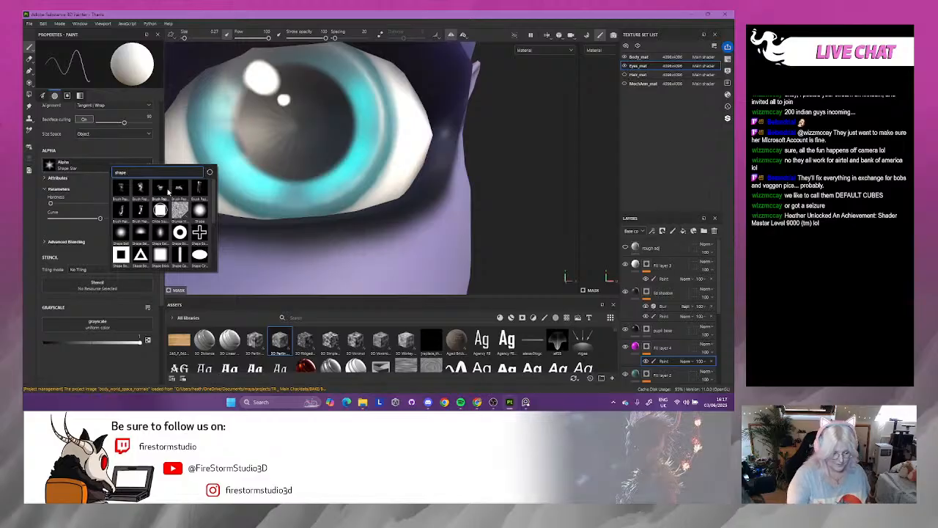
{"action": "scroll", "coordinate": [213, 236], "scroll_direction": "down", "scroll_amount": 5}
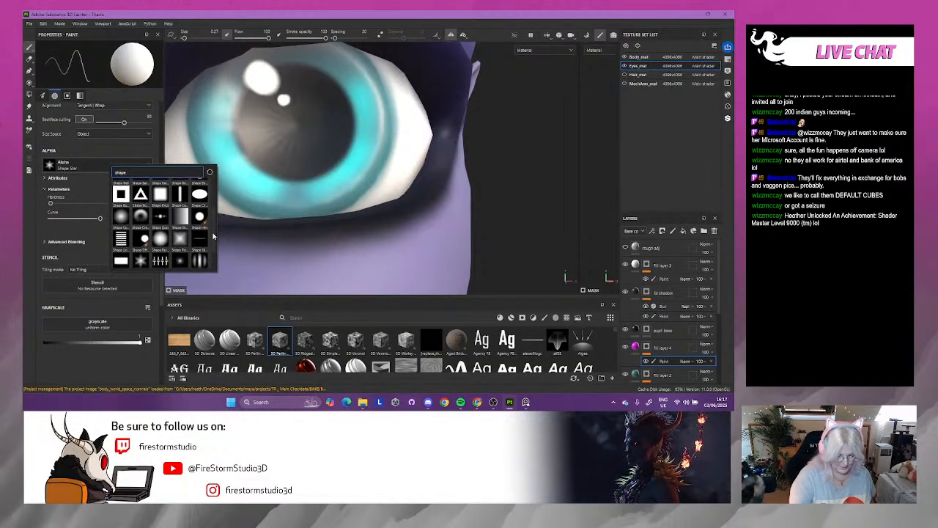
{"action": "scroll", "coordinate": [213, 236], "scroll_direction": "down", "scroll_amount": 2}
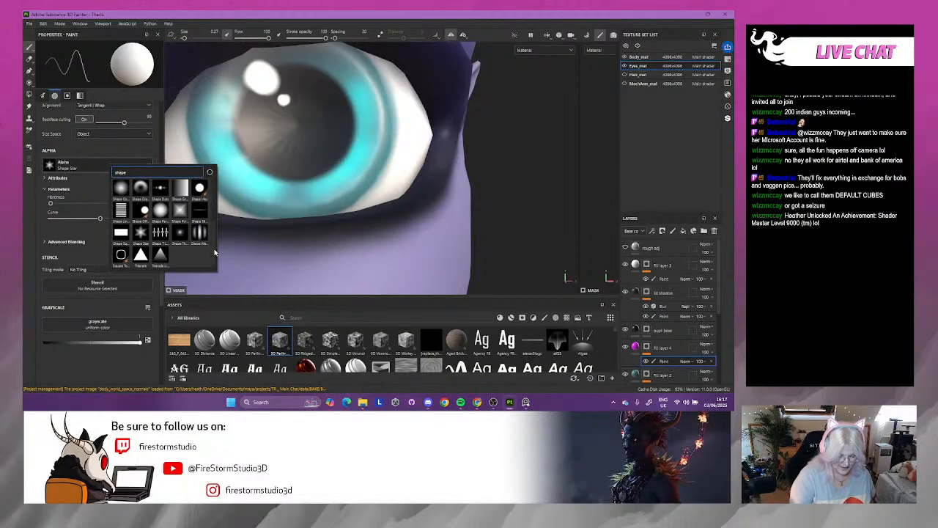
{"action": "scroll", "coordinate": [215, 253], "scroll_direction": "down", "scroll_amount": 5}
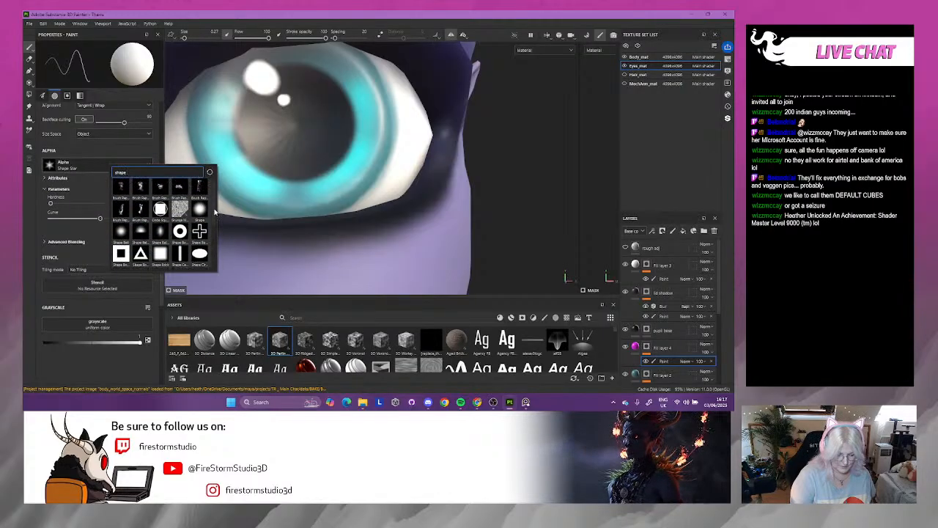
{"action": "left_click", "coordinate": [160, 233]}
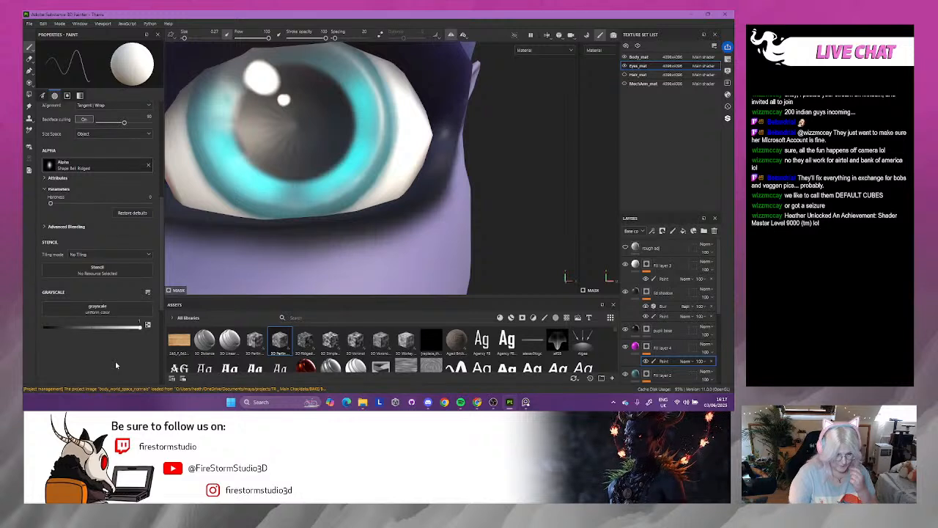
{"action": "left_click_drag", "start_coordinate": [91, 206], "coordinate": [154, 205]}
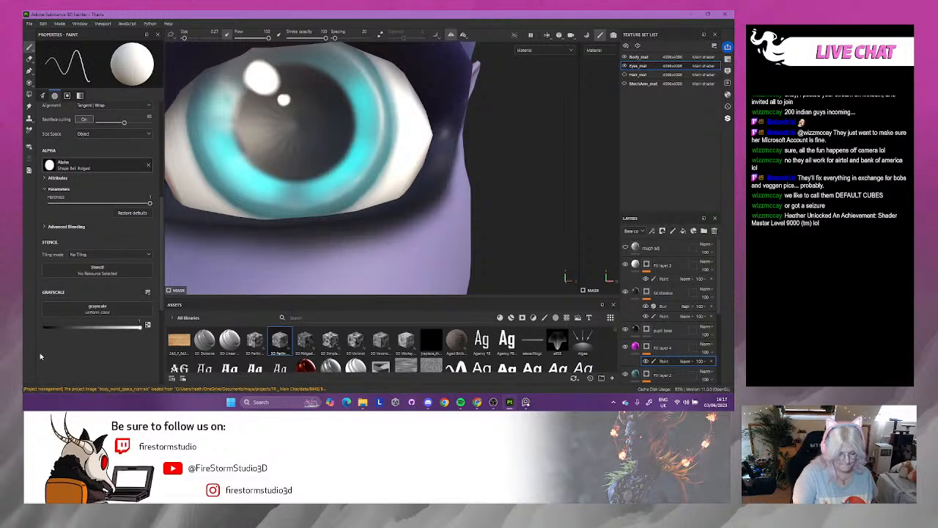
- Reapply the Shape Bell Ridged alpha to the brush and set its hardness to 0.87
{"action": "left_click", "coordinate": [45, 178]}
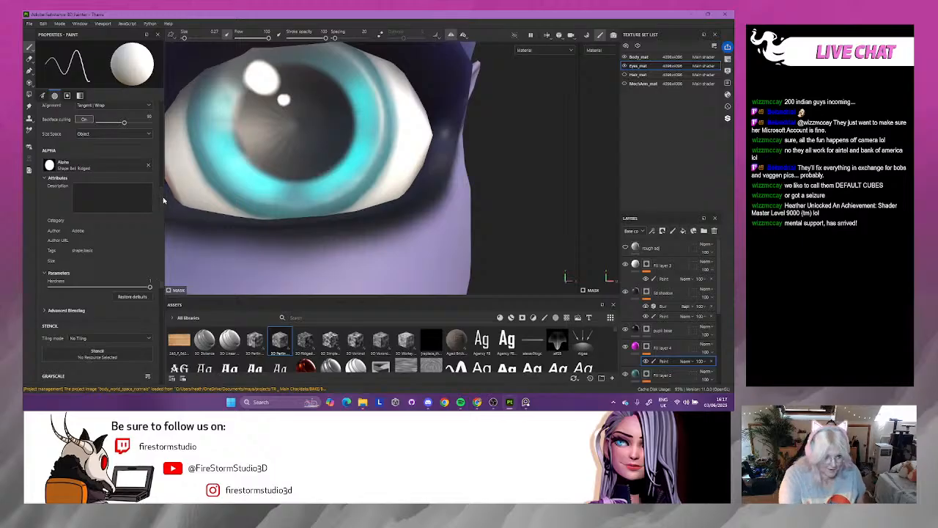
{"action": "mouse_move", "coordinate": [162, 202]}
{"action": "left_mouse_down"}
{"action": "mouse_move", "coordinate": [162, 226]}
{"action": "mouse_move", "coordinate": [160, 122]}
{"action": "mouse_move", "coordinate": [163, 136]}
{"action": "left_mouse_up"}
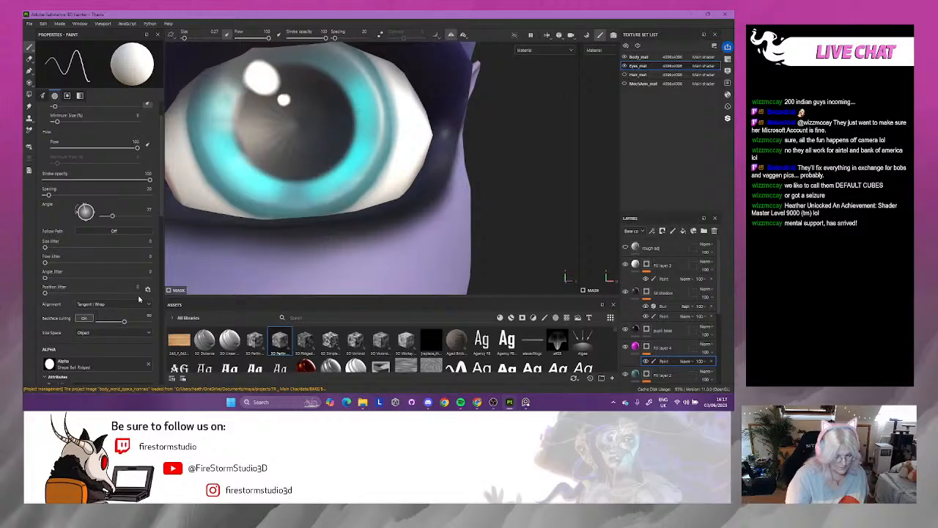
{"action": "scroll", "coordinate": [110, 316], "scroll_direction": "down", "scroll_amount": 3}
{"action": "left_click", "coordinate": [154, 311]}
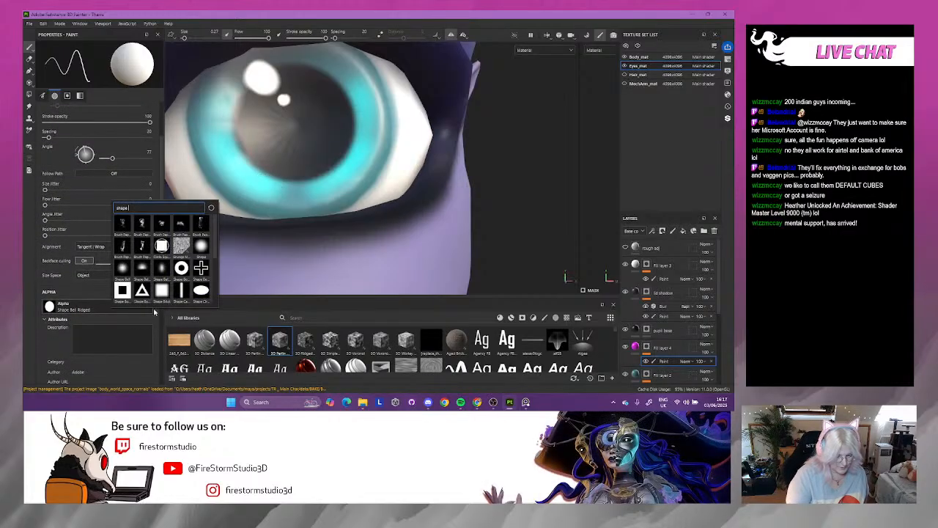
{"action": "left_click", "coordinate": [164, 269]}
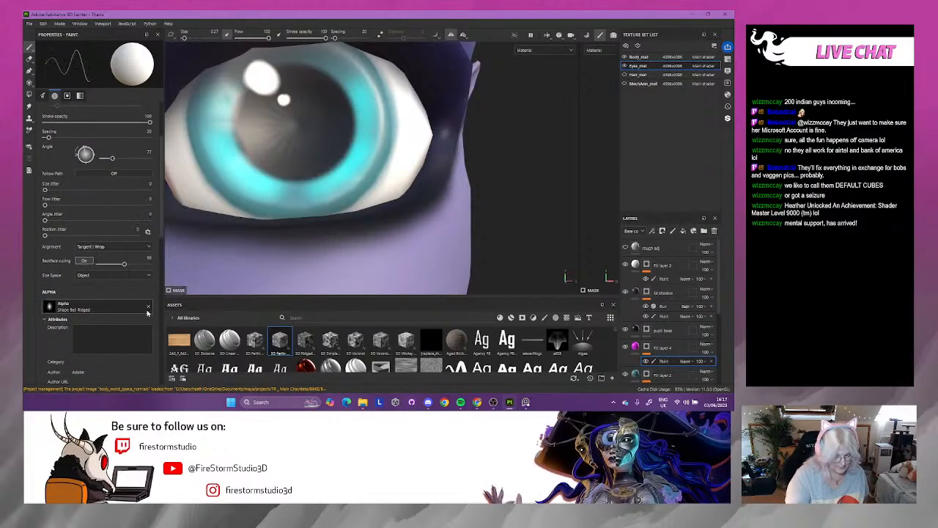
{"action": "scroll", "coordinate": [151, 297], "scroll_direction": "down", "scroll_amount": 5}
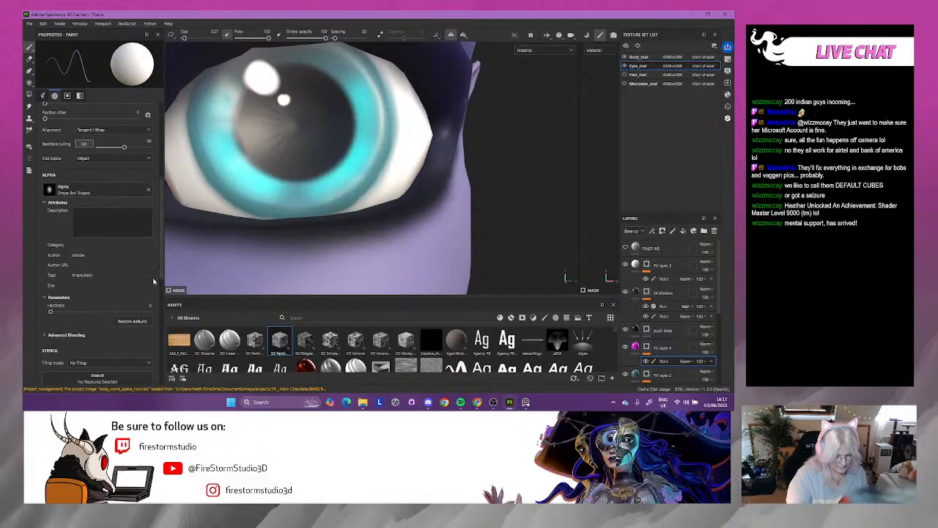
{"action": "left_click", "coordinate": [134, 312]}
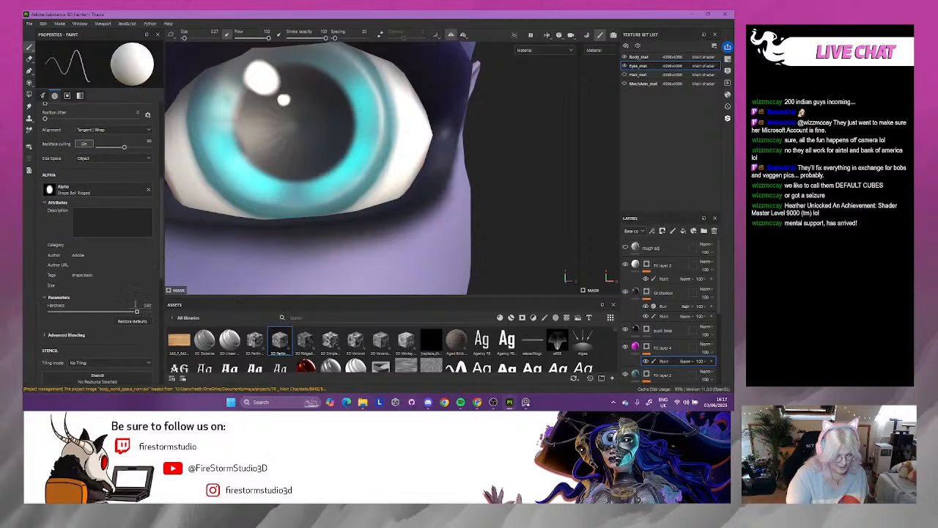
- Clear the "shape" search from the brush alpha library and browse the unfiltered alphas
{"action": "left_click", "coordinate": [128, 192]}
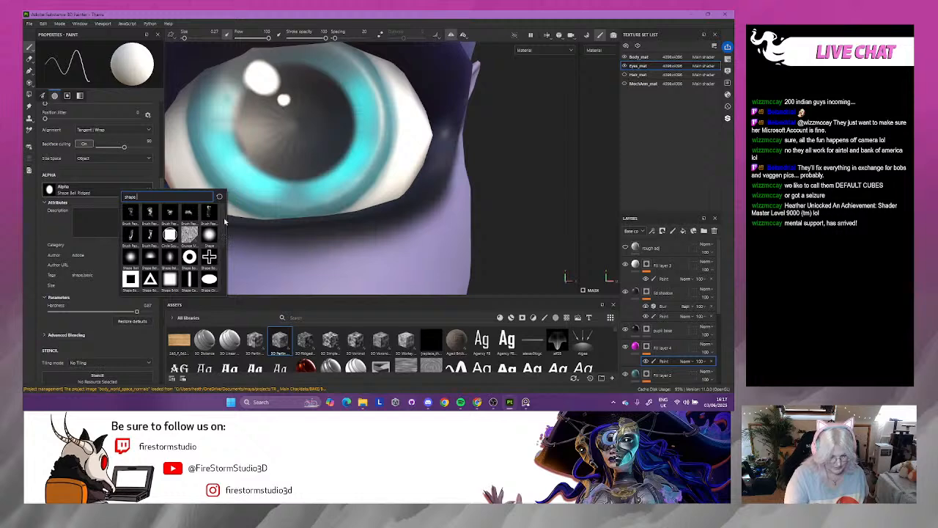
{"action": "mouse_move", "coordinate": [225, 222]}
{"action": "left_mouse_down"}
{"action": "mouse_move", "coordinate": [224, 265]}
{"action": "mouse_move", "coordinate": [222, 203]}
{"action": "left_mouse_up"}
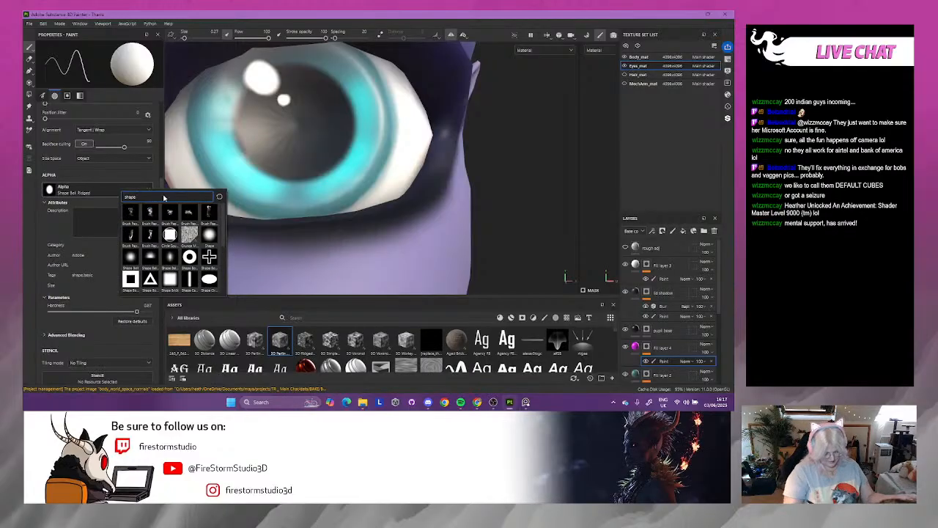
{"action": "left_click", "coordinate": [164, 197]}
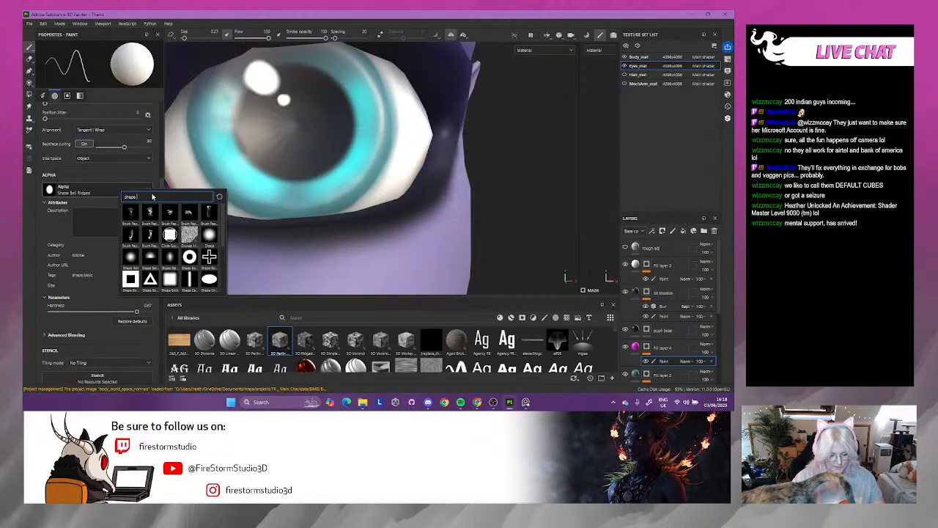
{"action": "key", "text": "BackSpace"}
{"action": "key", "text": "BackSpace"}
{"action": "key", "text": "BackSpace"}
{"action": "key", "text": "BackSpace"}
{"action": "key", "text": "BackSpace"}
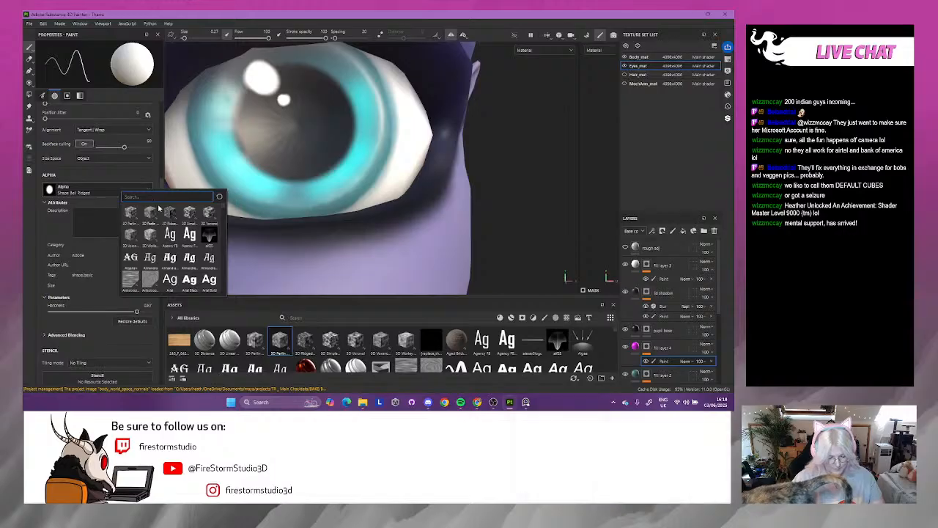
{"action": "scroll", "coordinate": [161, 214], "scroll_direction": "down", "scroll_amount": 3}
{"action": "left_click", "coordinate": [50, 234]}
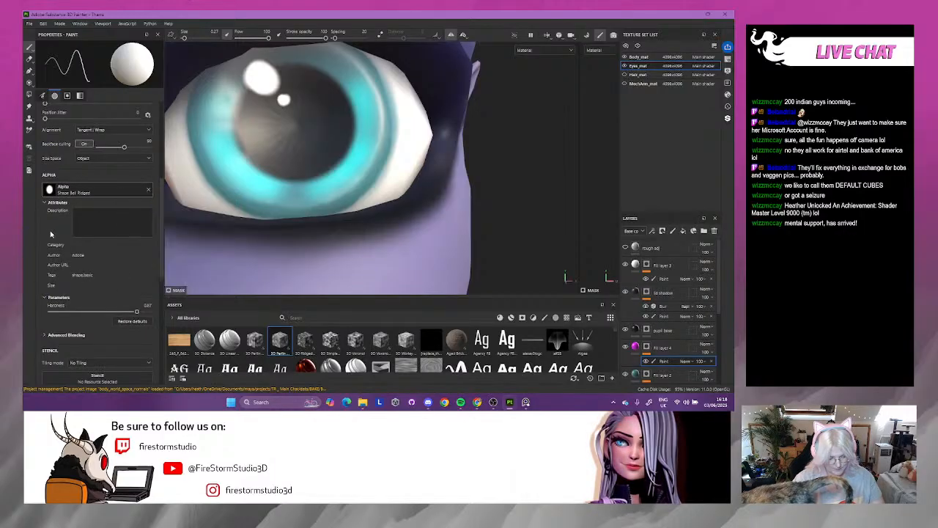
- Set the brush alpha to Brush Long Stroke
{"action": "left_click", "coordinate": [104, 195]}
{"action": "mouse_move", "coordinate": [157, 258]}
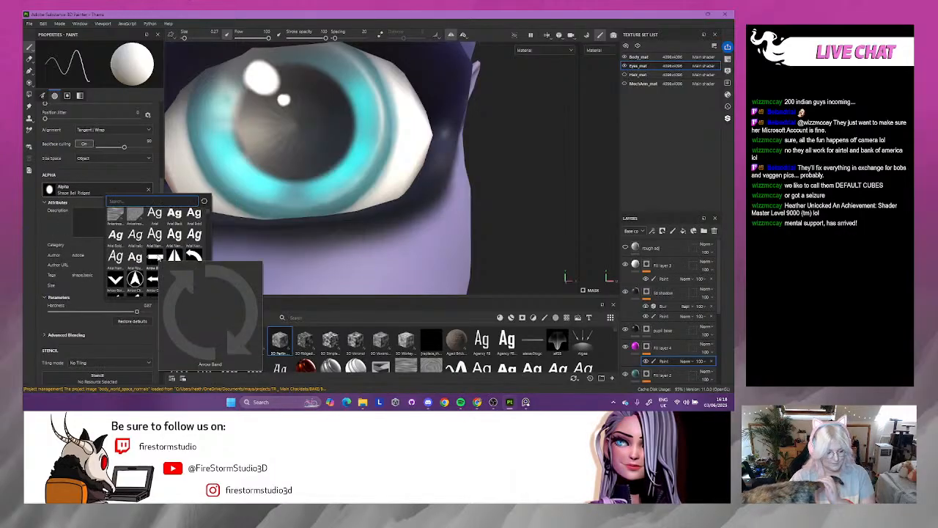
{"action": "scroll", "coordinate": [158, 258], "scroll_direction": "down", "scroll_amount": 5}
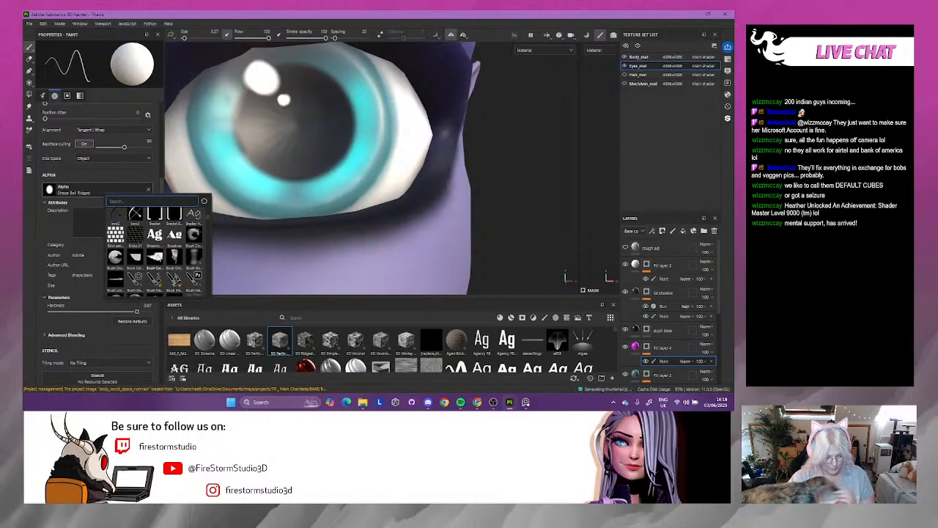
{"action": "scroll", "coordinate": [157, 258], "scroll_direction": "down", "scroll_amount": 1}
{"action": "scroll", "coordinate": [157, 258], "scroll_direction": "up", "scroll_amount": 2}
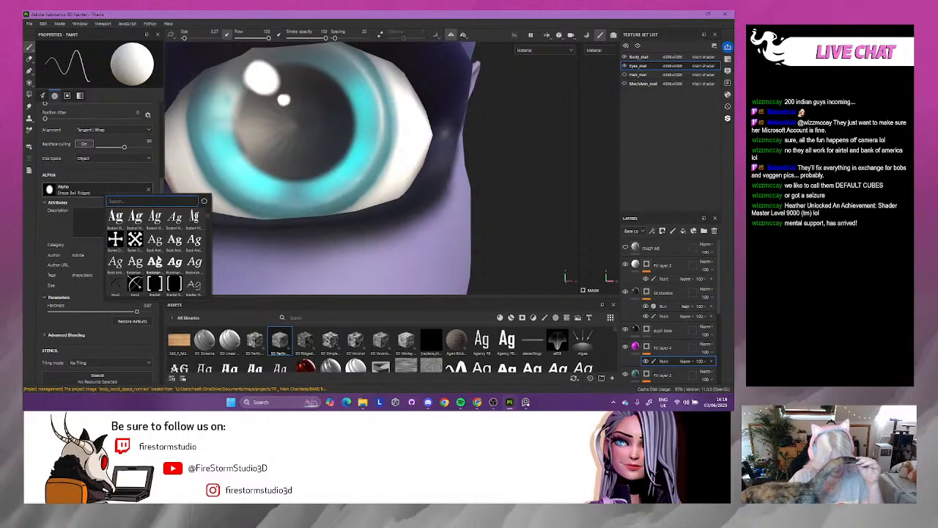
{"action": "scroll", "coordinate": [157, 258], "scroll_direction": "down", "scroll_amount": 1}
{"action": "left_click", "coordinate": [115, 280]}
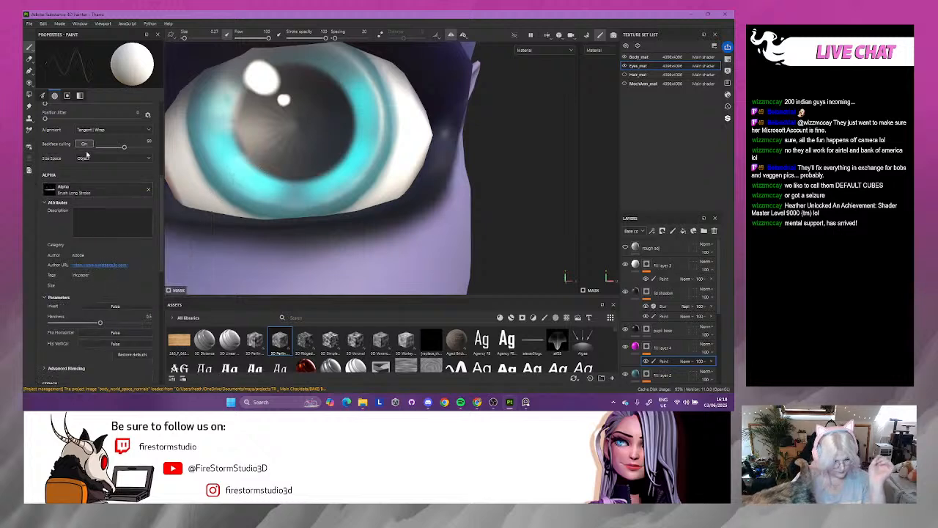
- Set the brush angle to 90 and try a vertical stroke on the lower iris
{"action": "scroll", "coordinate": [91, 169], "scroll_direction": "up", "scroll_amount": 4}
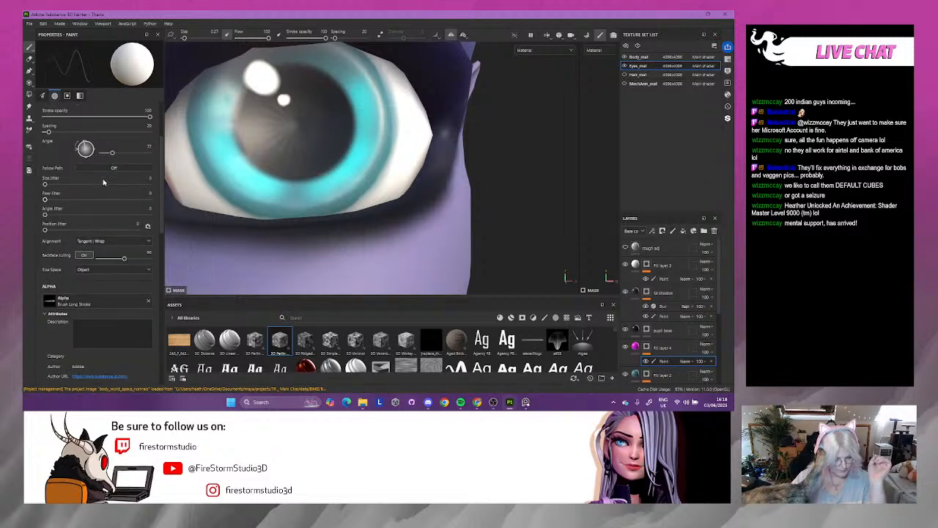
{"action": "left_click", "coordinate": [150, 147]}
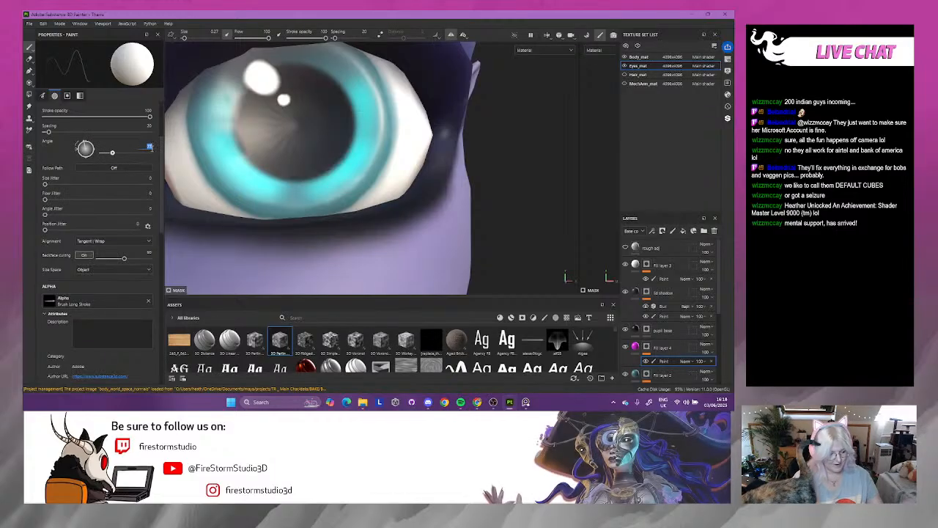
{"action": "type", "text": "90"}
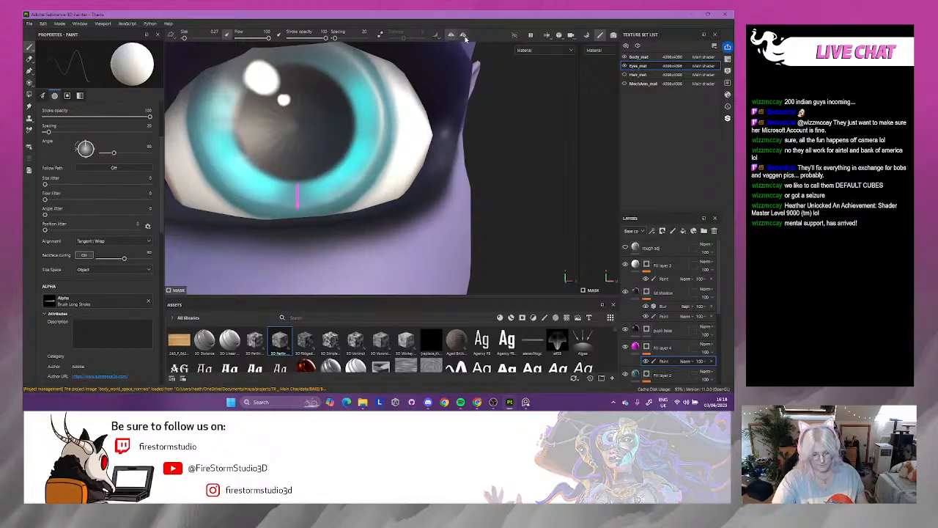
- Switch the symmetry mode to radial, try strokes along the lower iris and undo the test marks
{"action": "left_click", "coordinate": [464, 35]}
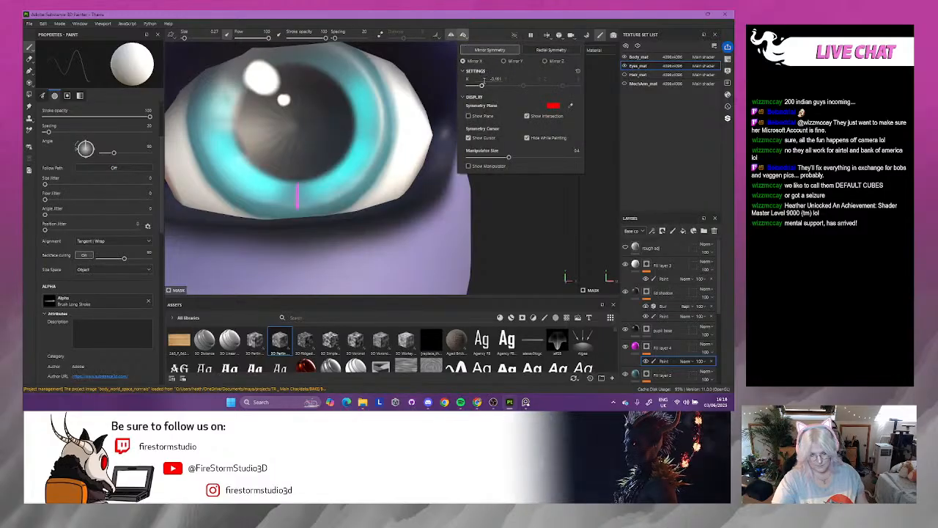
{"action": "left_click", "coordinate": [551, 50]}
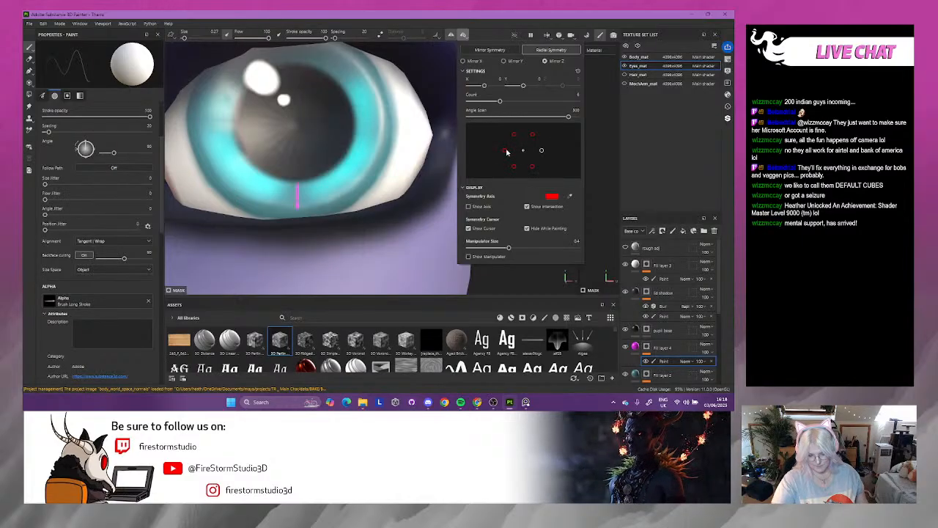
{"action": "left_click", "coordinate": [341, 174]}
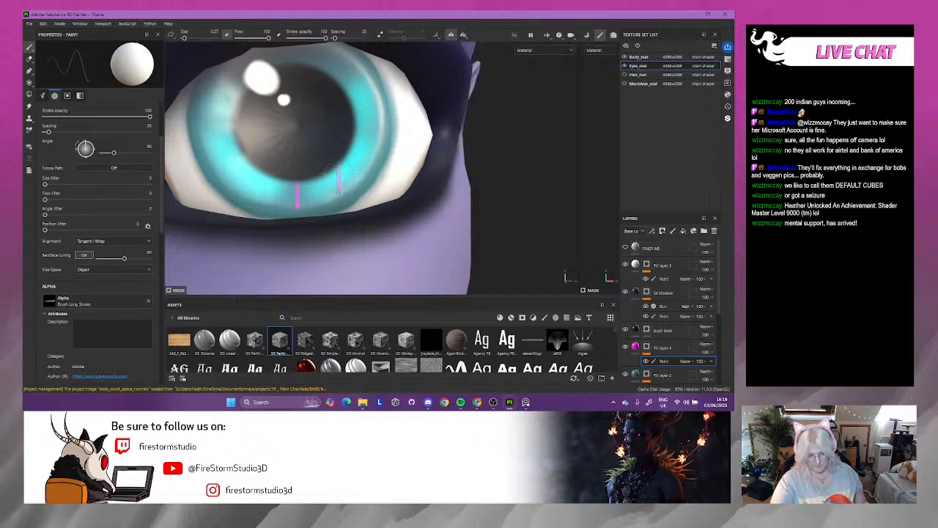
{"action": "key", "text": "ctrl"}
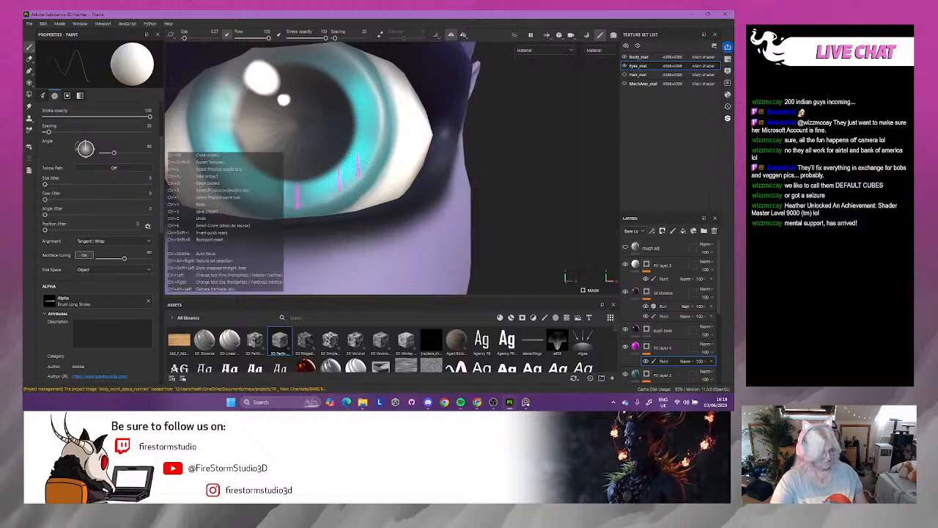
{"action": "key", "text": "ctrl+z"}
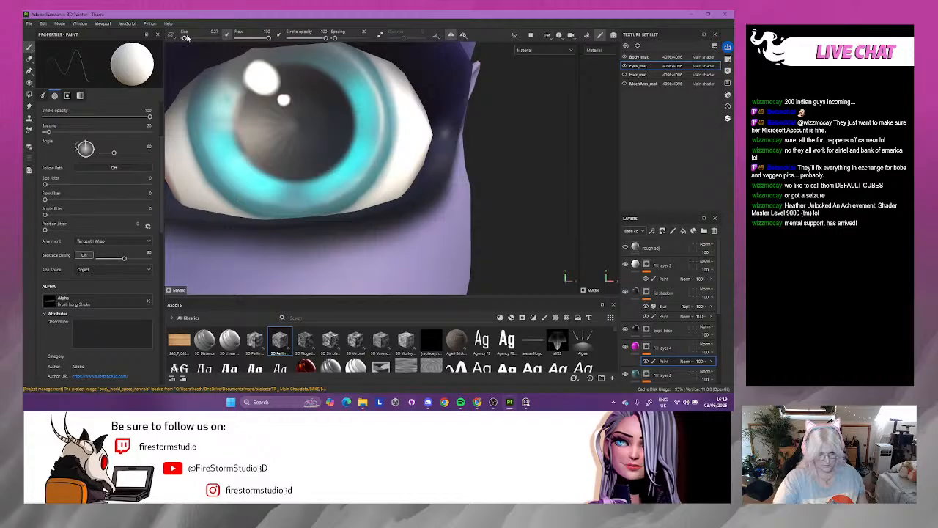
- Paint a vertical magenta stroke across the lower iris at brush size 0.56 and turn the brush angle to 105
{"action": "left_click_drag", "start_coordinate": [187, 38], "coordinate": [185, 39]}
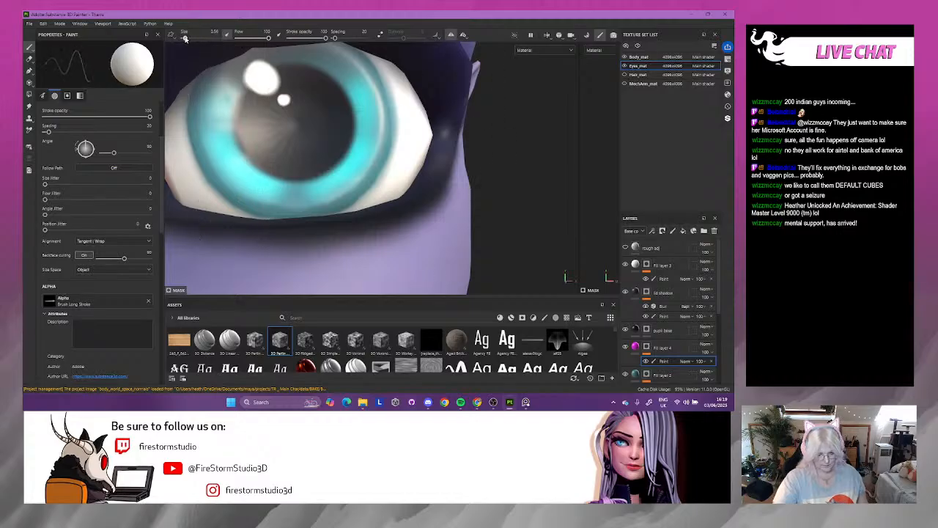
{"action": "left_click_drag", "start_coordinate": [295, 182], "coordinate": [295, 214]}
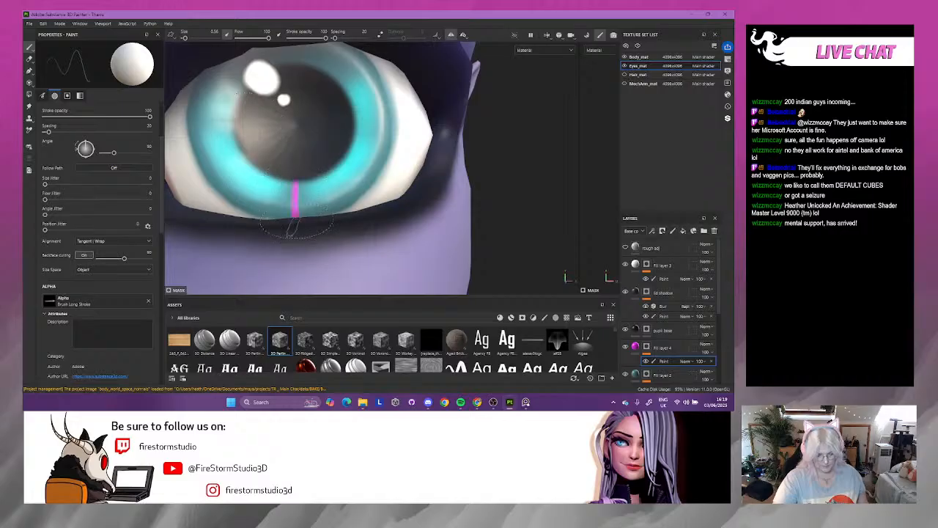
{"action": "scroll", "coordinate": [308, 196], "scroll_direction": "down", "scroll_amount": 10}
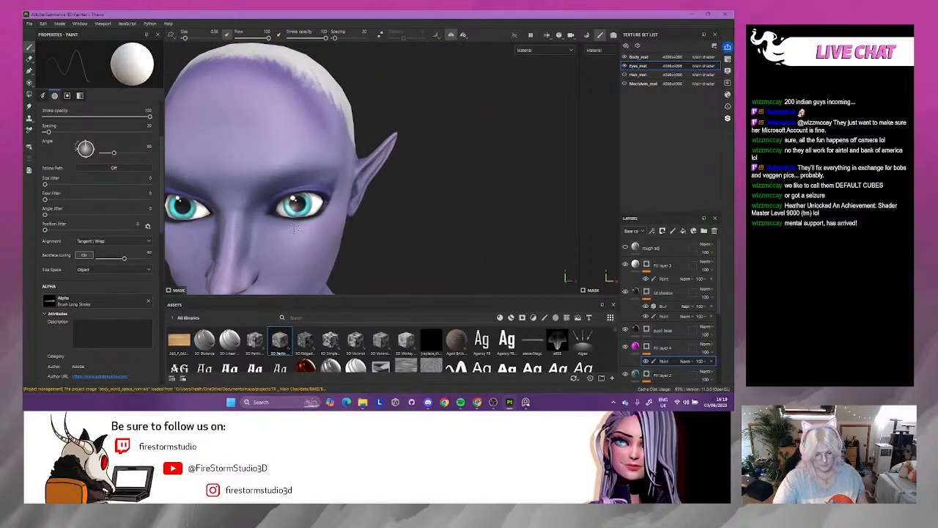
{"action": "left_click_drag", "start_coordinate": [277, 233], "coordinate": [299, 223], "text": "alt"}
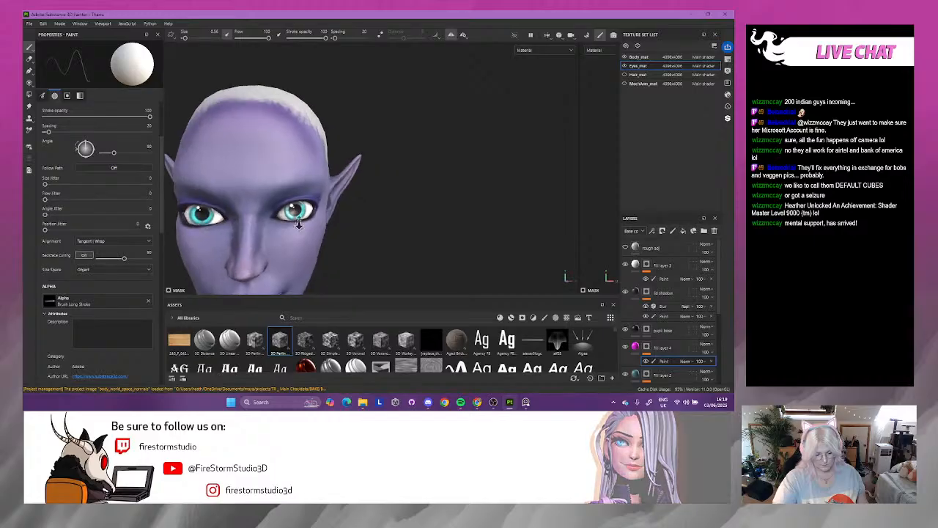
{"action": "right_click_drag", "start_coordinate": [298, 223], "coordinate": [715, 345], "text": "alt"}
{"action": "left_click_drag", "start_coordinate": [350, 223], "coordinate": [318, 232], "text": "alt"}
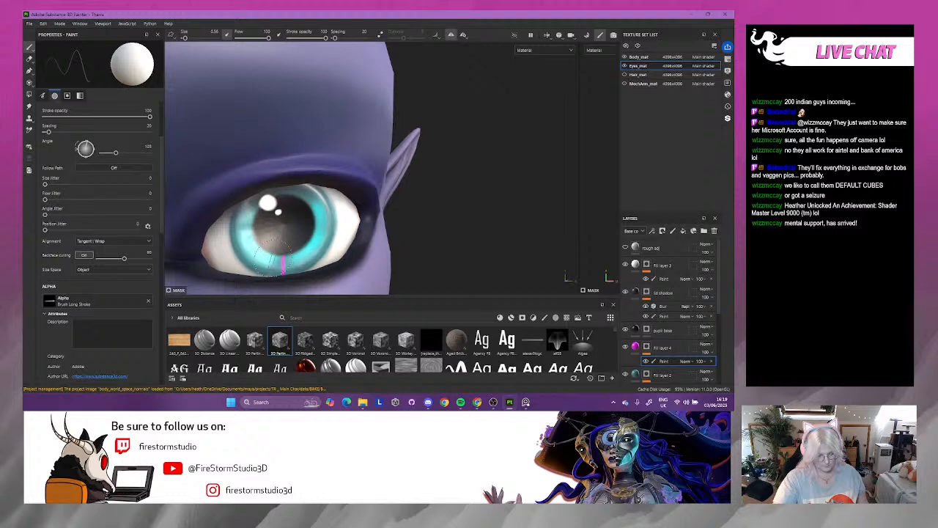
{"action": "scroll", "coordinate": [290, 281], "scroll_direction": "down", "scroll_amount": 3}
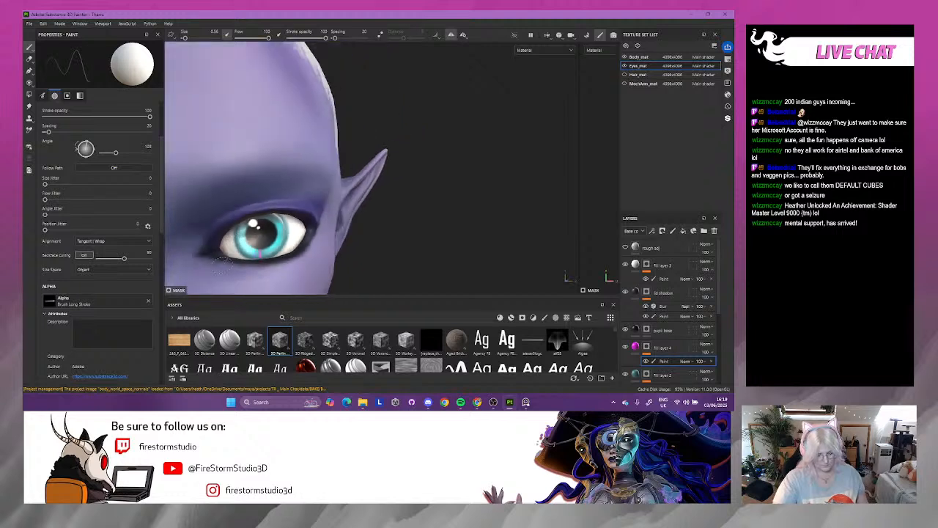
{"action": "scroll", "coordinate": [258, 253], "scroll_direction": "up", "scroll_amount": 5}
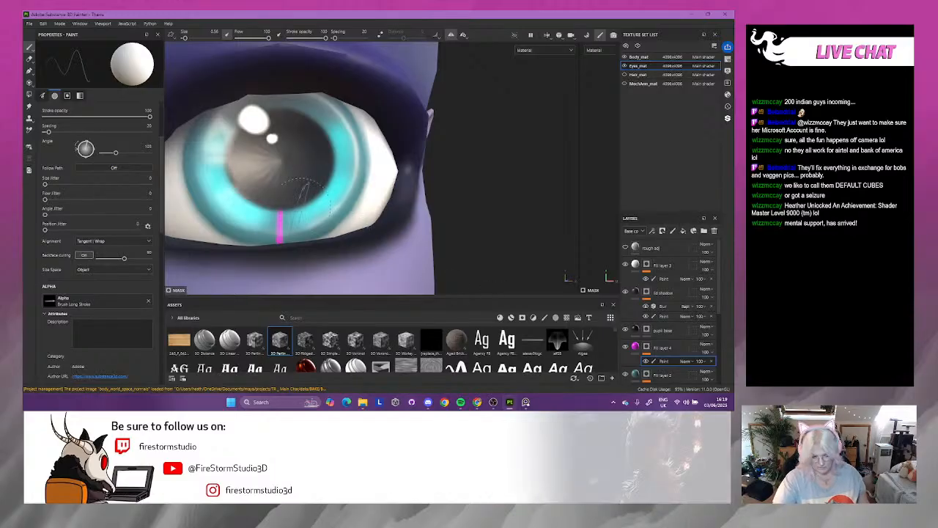
- Set the brush alpha to Circular Spiral Double
{"action": "left_click", "coordinate": [105, 304]}
{"action": "scroll", "coordinate": [170, 358], "scroll_direction": "down", "scroll_amount": 10}
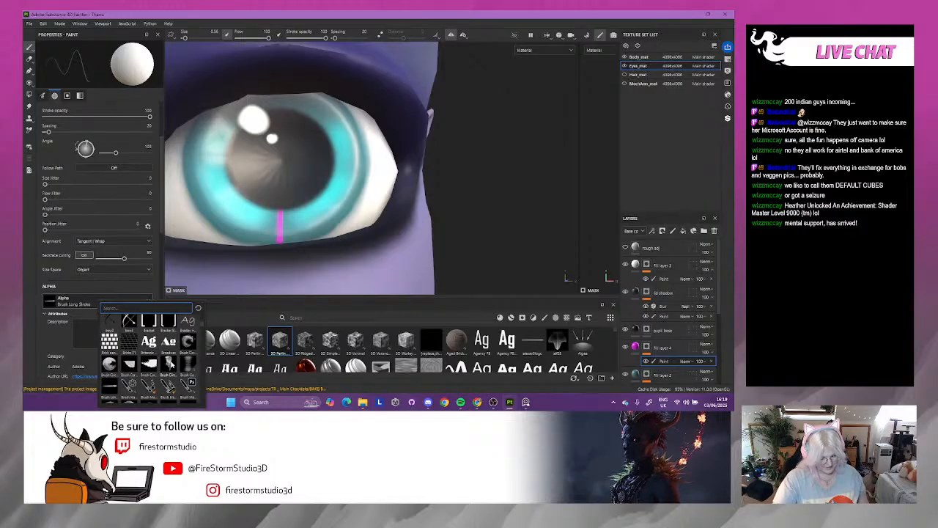
{"action": "scroll", "coordinate": [173, 359], "scroll_direction": "down", "scroll_amount": 8}
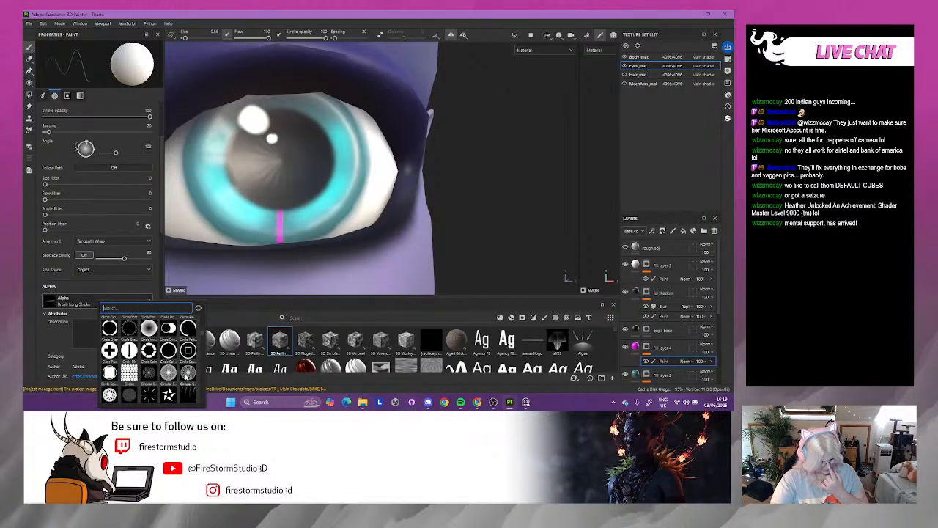
{"action": "left_click", "coordinate": [188, 373]}
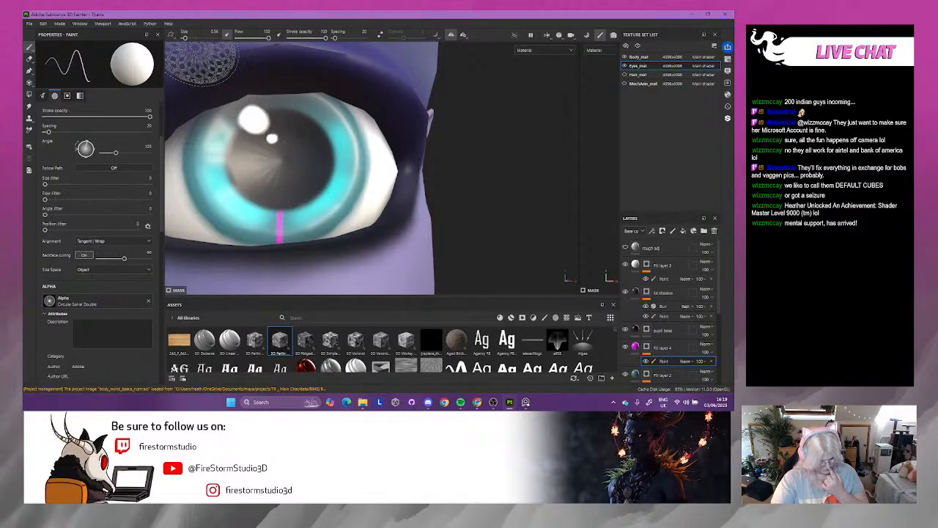
- Set the brush size to about 1.16, try a spiral stamp over the upper iris and undo it
{"action": "left_click_drag", "start_coordinate": [186, 38], "coordinate": [194, 38]}
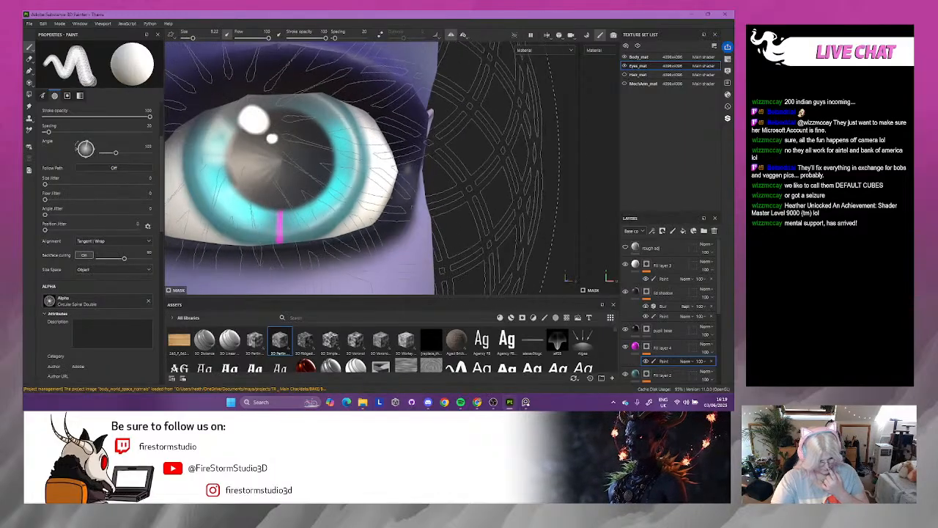
{"action": "left_click_drag", "start_coordinate": [193, 40], "coordinate": [187, 39]}
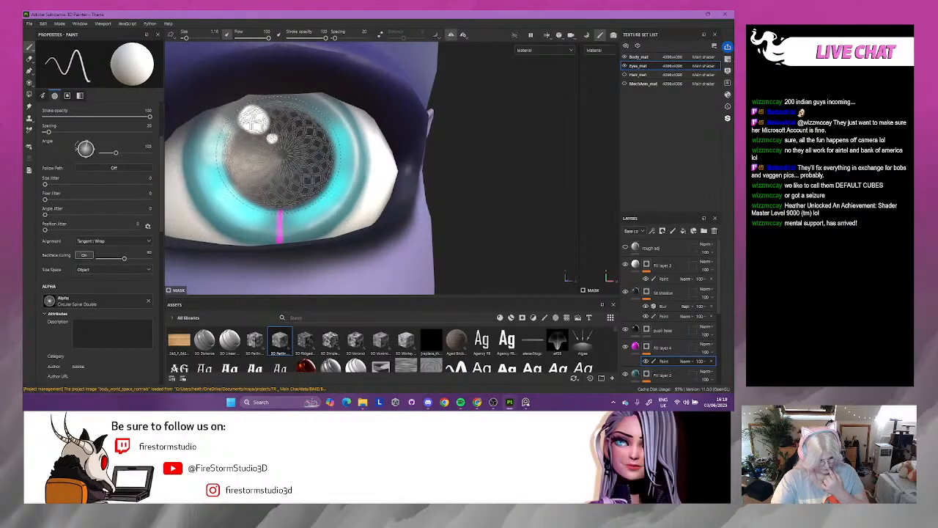
{"action": "left_click", "coordinate": [282, 132]}
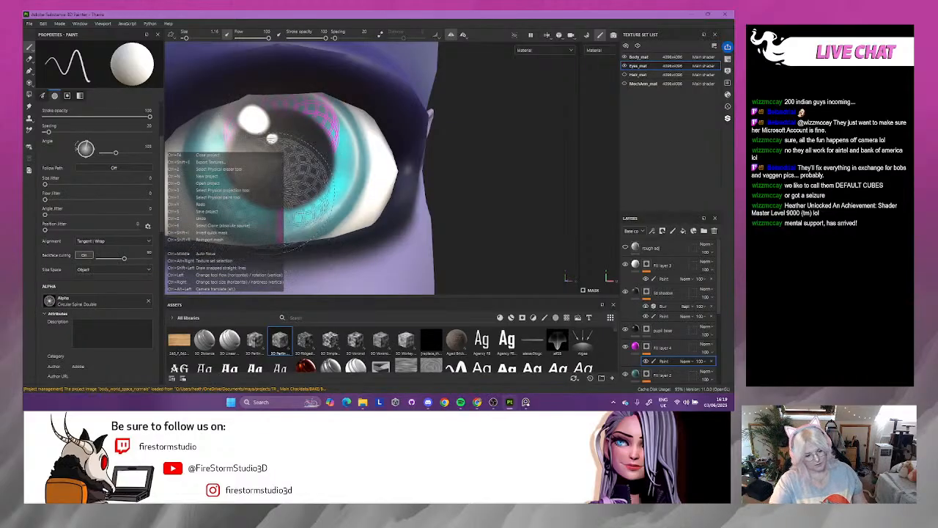
{"action": "key", "text": "ctrl+z"}
- Set the brush alpha to Celtic Cross
{"action": "left_click", "coordinate": [84, 301]}
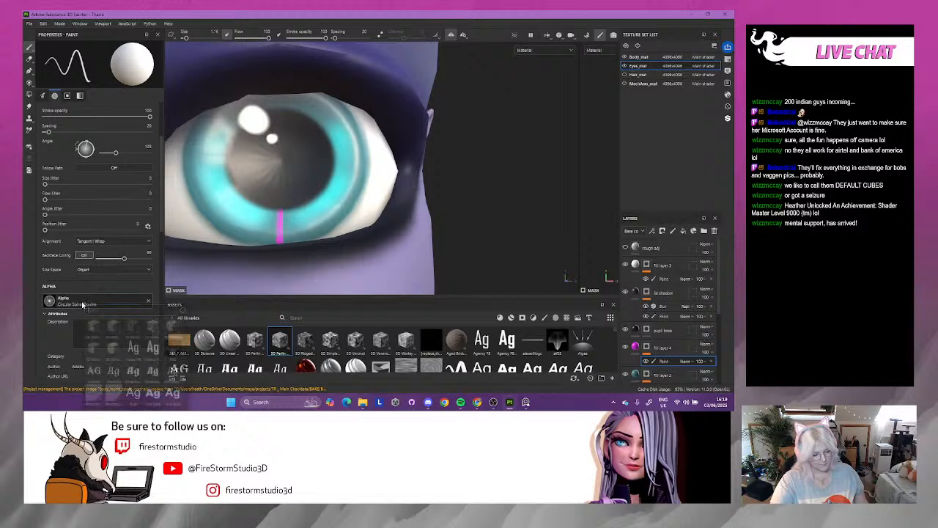
{"action": "scroll", "coordinate": [106, 350], "scroll_direction": "down", "scroll_amount": 5}
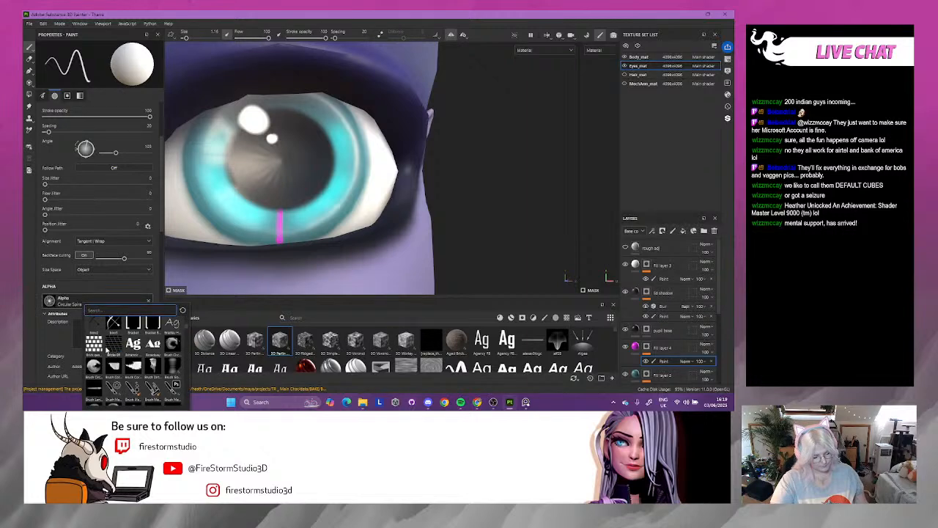
{"action": "scroll", "coordinate": [115, 360], "scroll_direction": "down", "scroll_amount": 3}
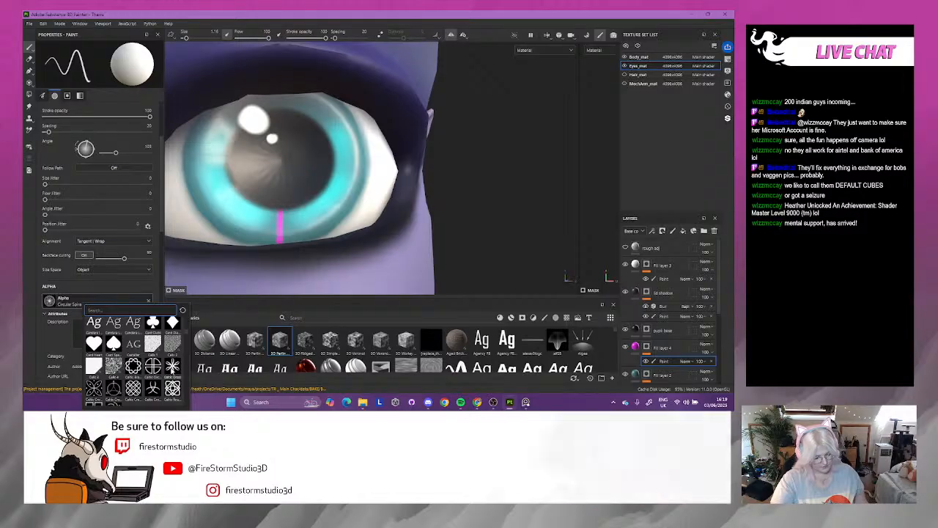
{"action": "mouse_move", "coordinate": [173, 367]}
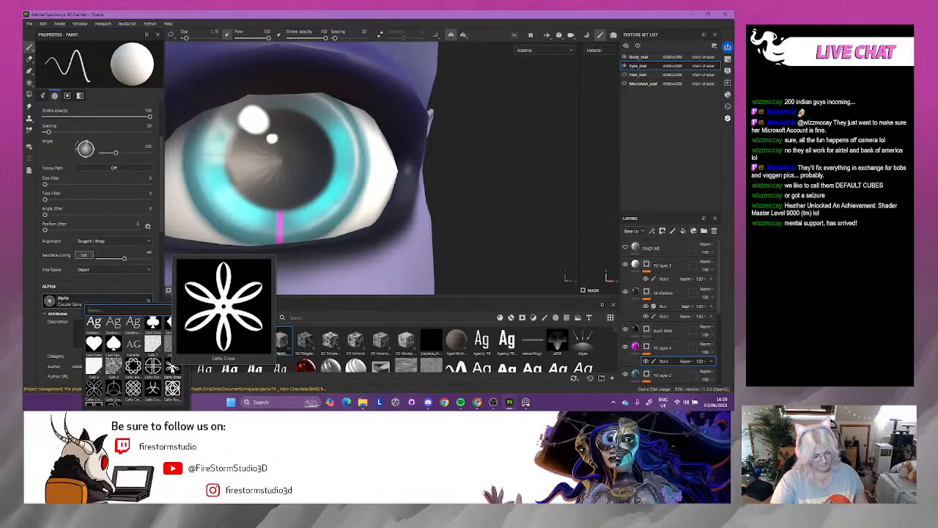
{"action": "left_click", "coordinate": [173, 367]}
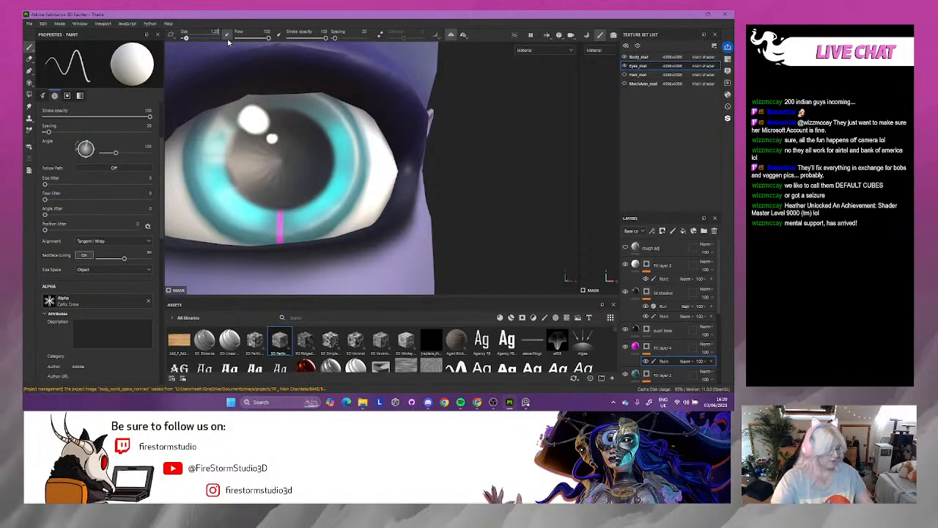
- Try a Celtic Cross stamp over the iris at brush size 1.25 and undo it
{"action": "left_click", "coordinate": [294, 139]}
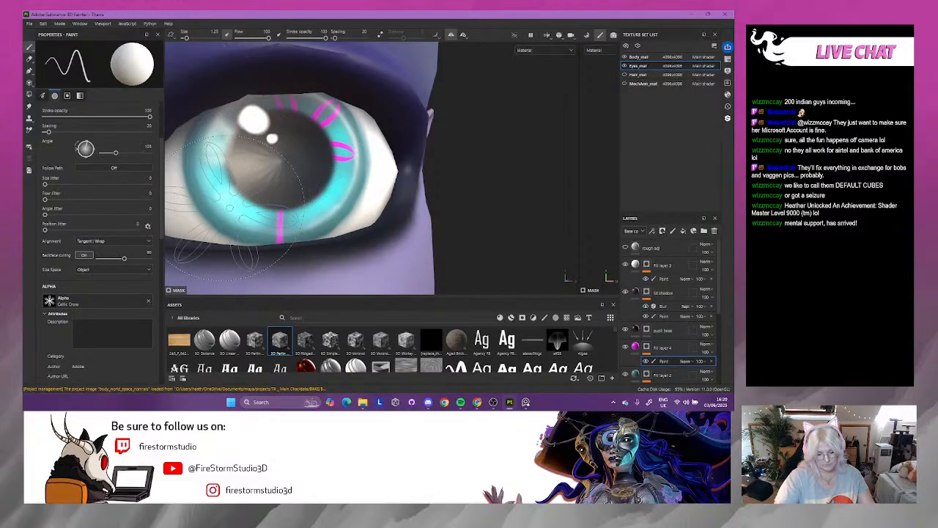
{"action": "key", "text": "ctrl+z"}
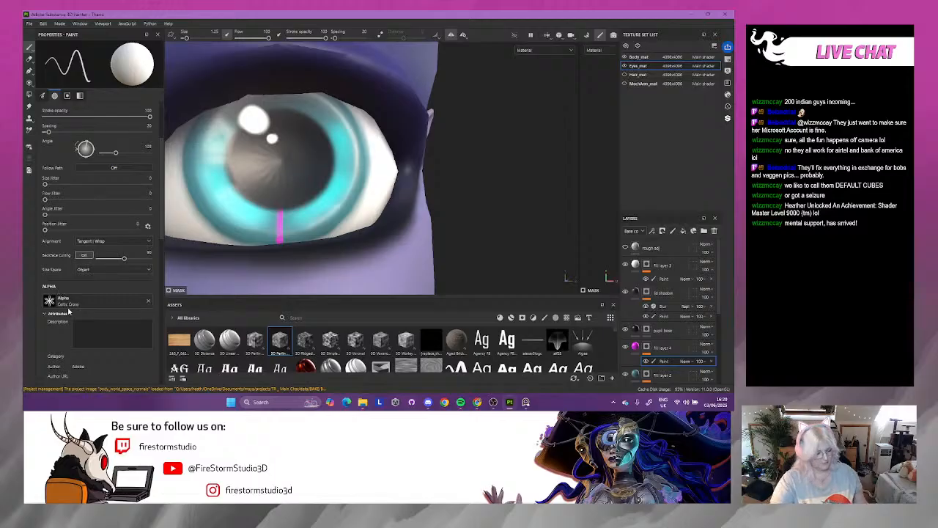
- Look through the available alphas for a radial iris pattern and set the brush alpha to Circle Graduation
{"action": "left_click", "coordinate": [74, 307]}
{"action": "scroll", "coordinate": [134, 276], "scroll_direction": "down", "scroll_amount": 5}
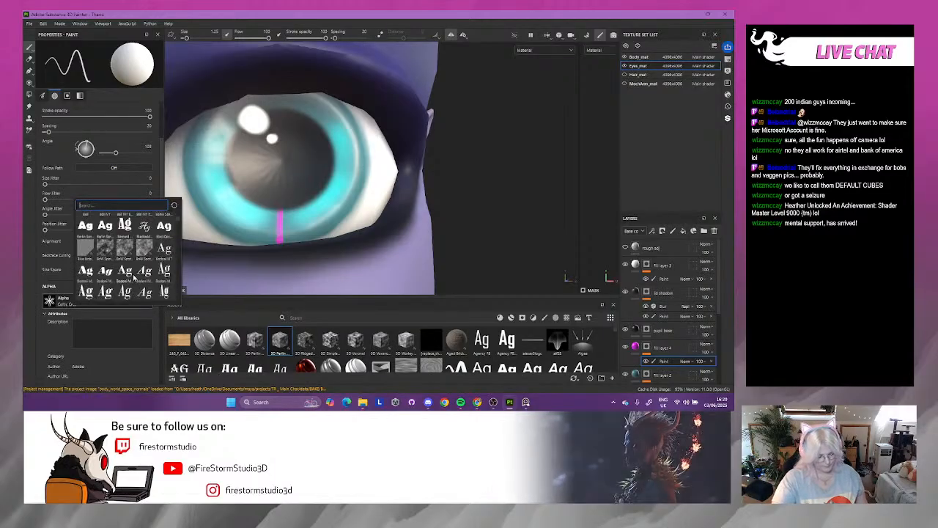
{"action": "scroll", "coordinate": [140, 271], "scroll_direction": "down", "scroll_amount": 5}
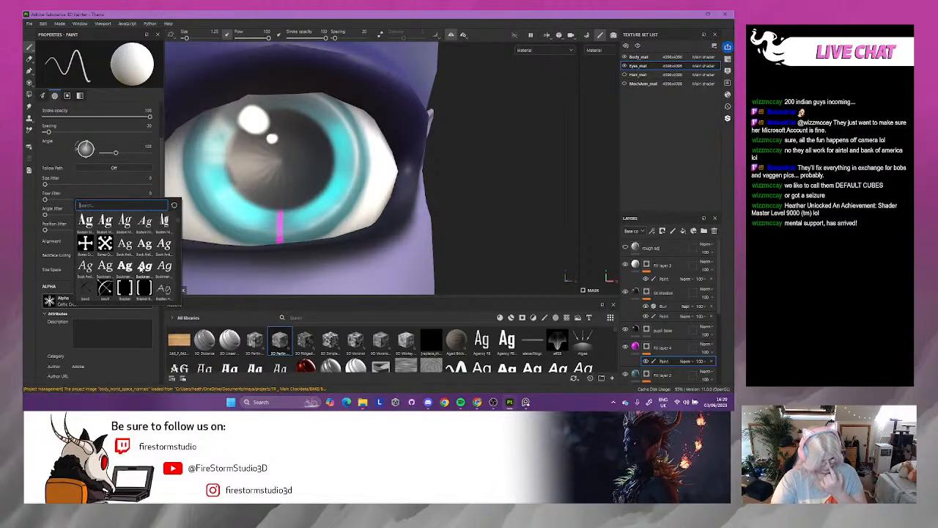
{"action": "scroll", "coordinate": [140, 271], "scroll_direction": "down", "scroll_amount": 4}
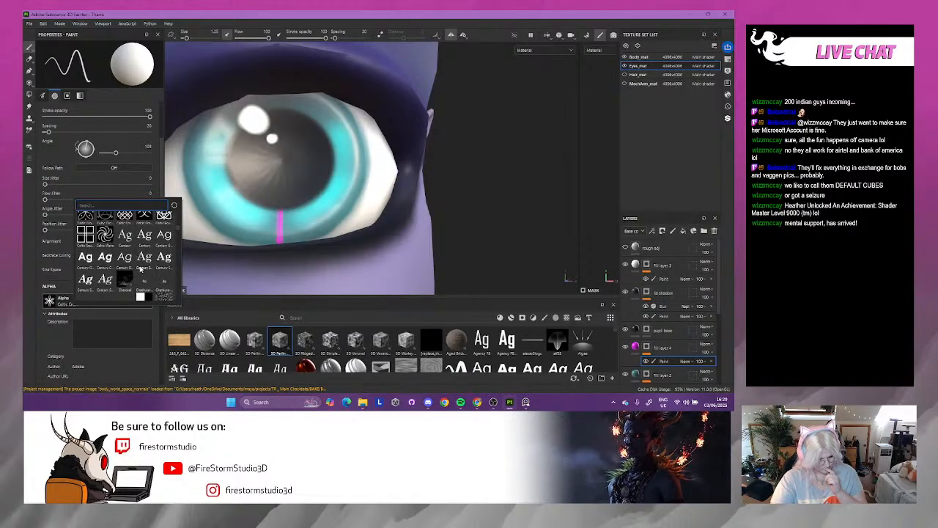
{"action": "scroll", "coordinate": [141, 270], "scroll_direction": "down", "scroll_amount": 4}
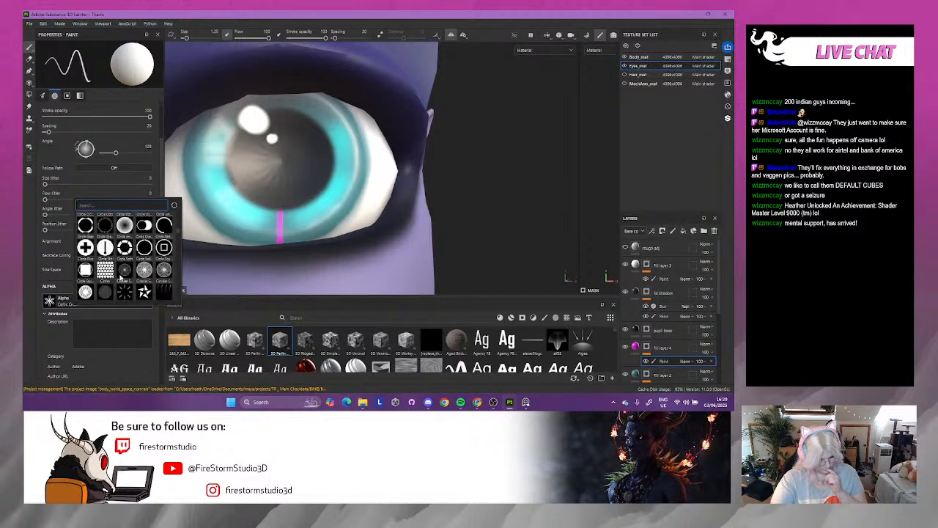
{"action": "scroll", "coordinate": [125, 279], "scroll_direction": "up", "scroll_amount": 4}
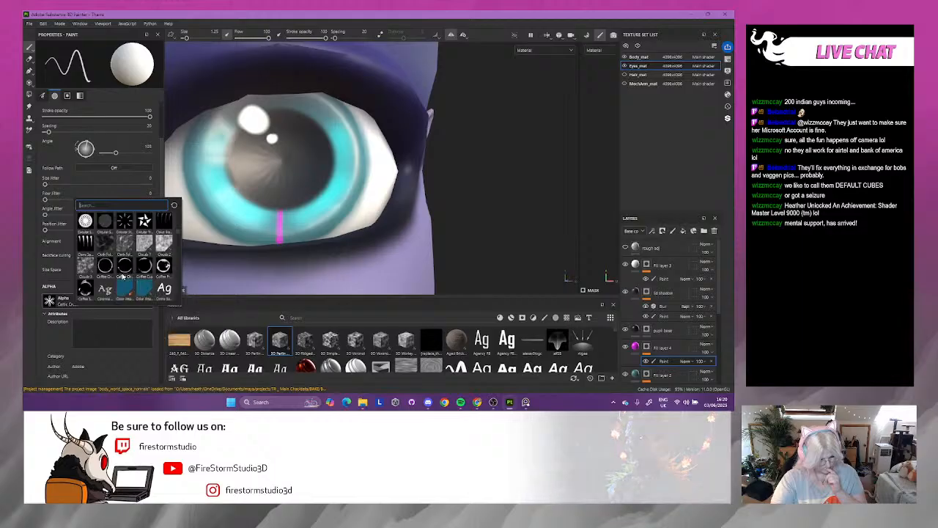
{"action": "scroll", "coordinate": [123, 279], "scroll_direction": "down", "scroll_amount": 5}
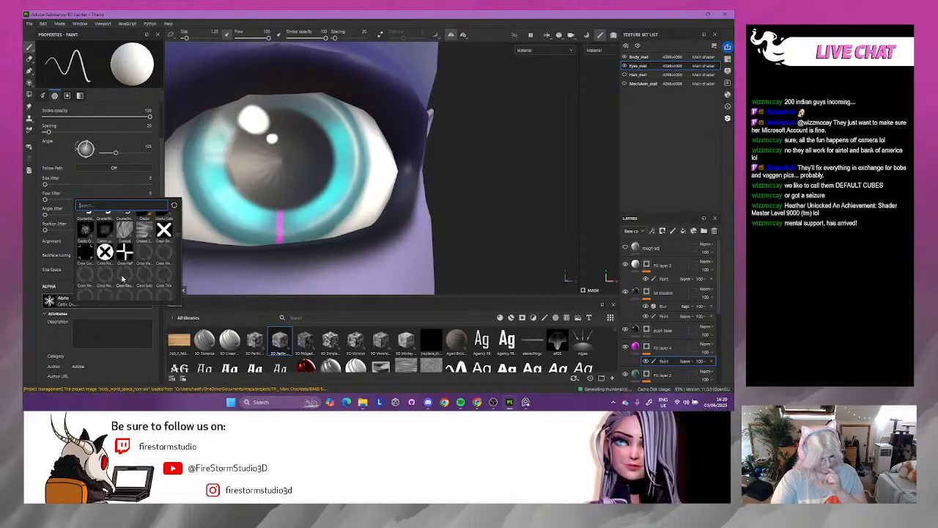
{"action": "scroll", "coordinate": [123, 279], "scroll_direction": "up", "scroll_amount": 3}
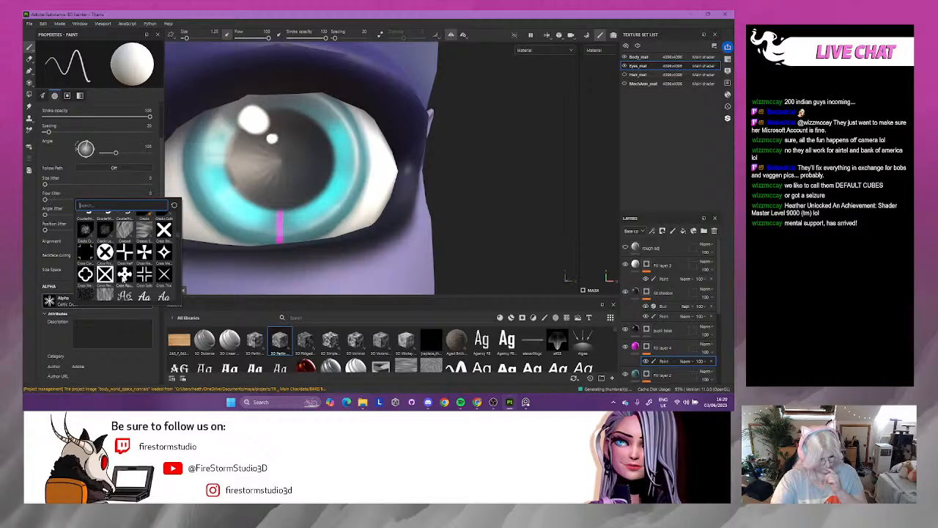
{"action": "scroll", "coordinate": [123, 260], "scroll_direction": "down", "scroll_amount": 3}
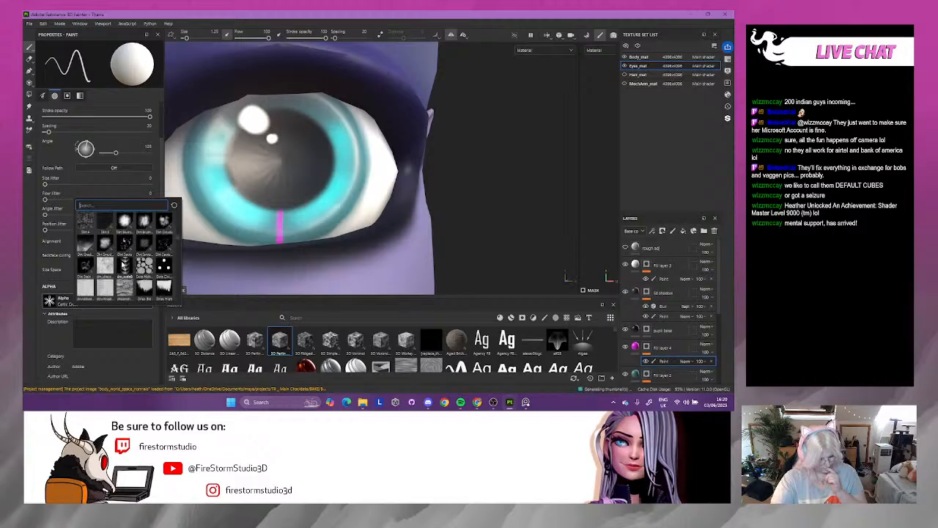
{"action": "mouse_move", "coordinate": [123, 261]}
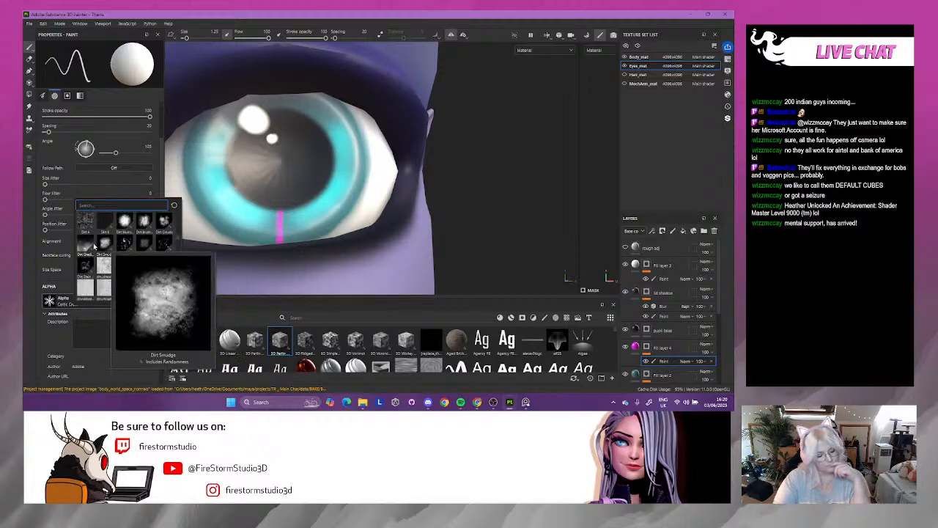
{"action": "scroll", "coordinate": [103, 267], "scroll_direction": "down", "scroll_amount": 3}
{"action": "scroll", "coordinate": [132, 275], "scroll_direction": "down", "scroll_amount": 5}
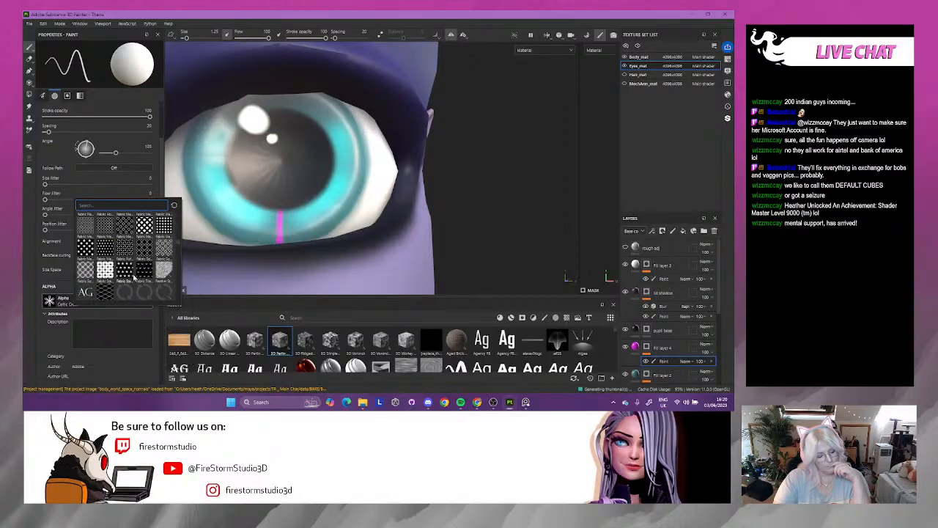
{"action": "scroll", "coordinate": [134, 276], "scroll_direction": "down", "scroll_amount": 6}
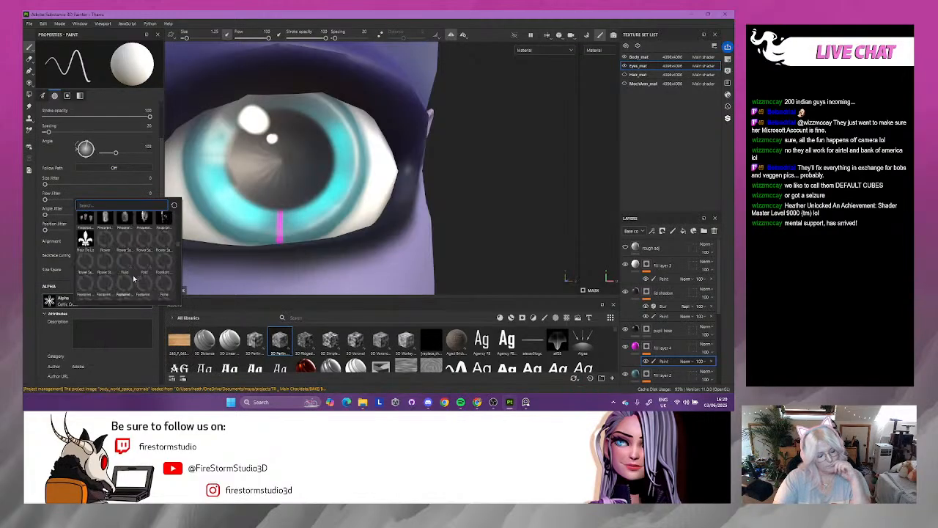
{"action": "scroll", "coordinate": [133, 286], "scroll_direction": "down", "scroll_amount": 6}
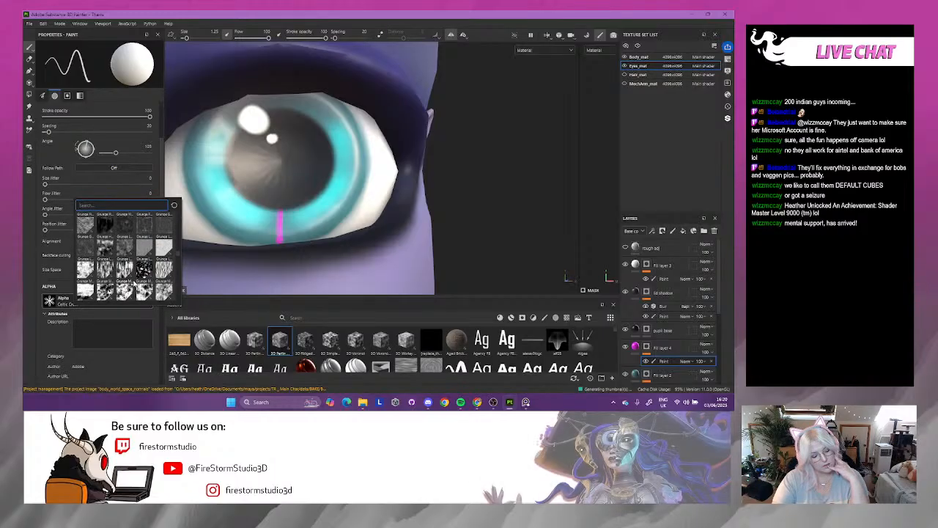
{"action": "scroll", "coordinate": [133, 285], "scroll_direction": "down", "scroll_amount": 3}
{"action": "scroll", "coordinate": [133, 284], "scroll_direction": "up", "scroll_amount": 8}
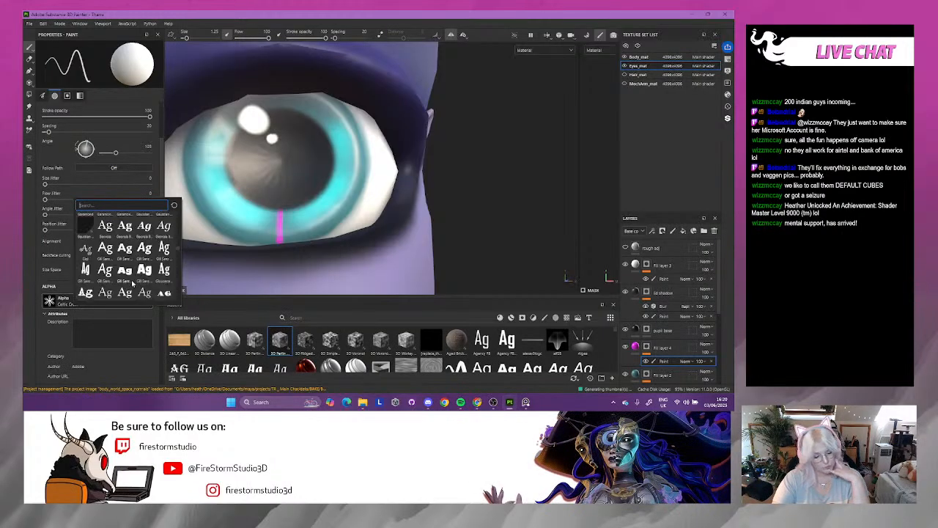
{"action": "scroll", "coordinate": [133, 284], "scroll_direction": "up", "scroll_amount": 3}
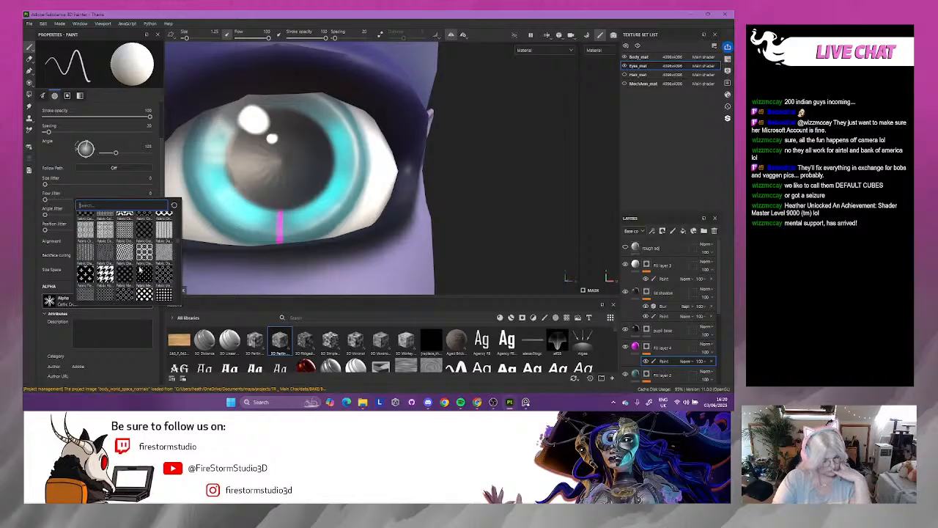
{"action": "scroll", "coordinate": [132, 229], "scroll_direction": "up", "scroll_amount": 3}
{"action": "scroll", "coordinate": [120, 263], "scroll_direction": "up", "scroll_amount": 6}
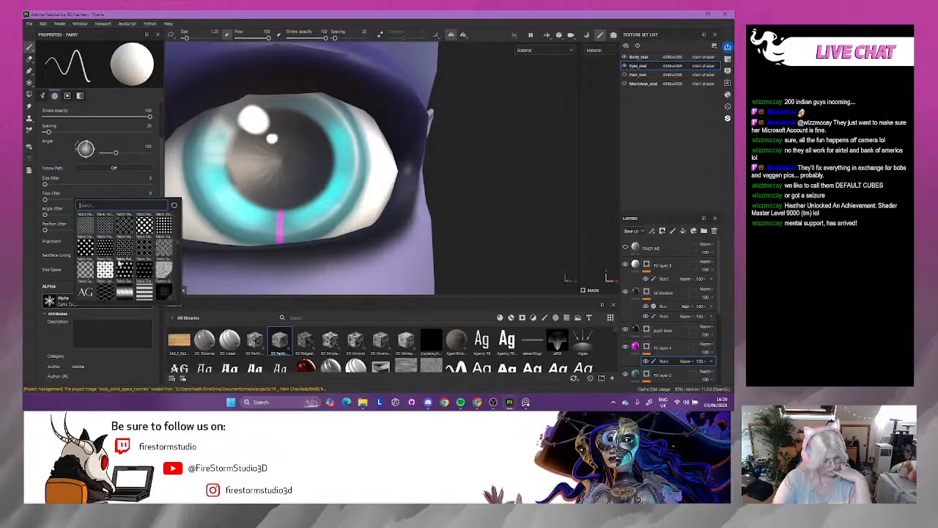
{"action": "scroll", "coordinate": [119, 263], "scroll_direction": "down", "scroll_amount": 4}
{"action": "scroll", "coordinate": [119, 264], "scroll_direction": "up", "scroll_amount": 5}
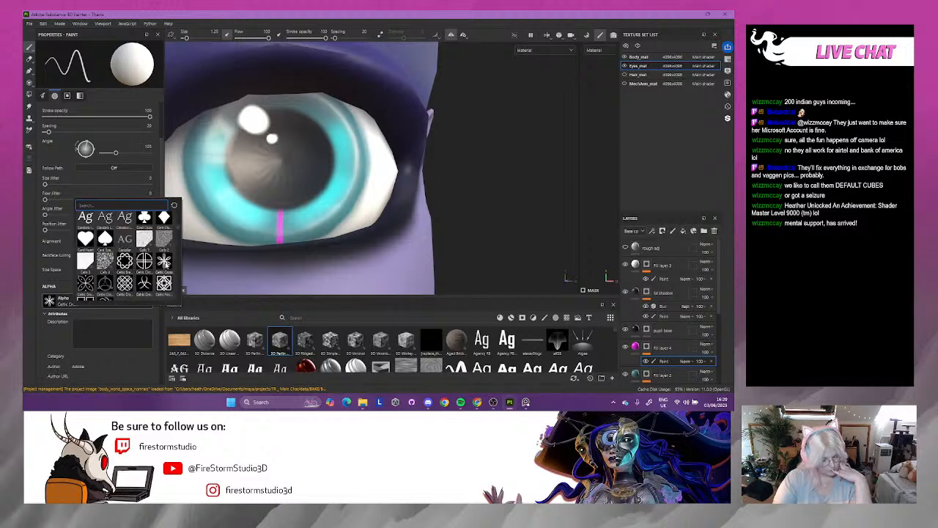
{"action": "scroll", "coordinate": [124, 257], "scroll_direction": "down", "scroll_amount": 5}
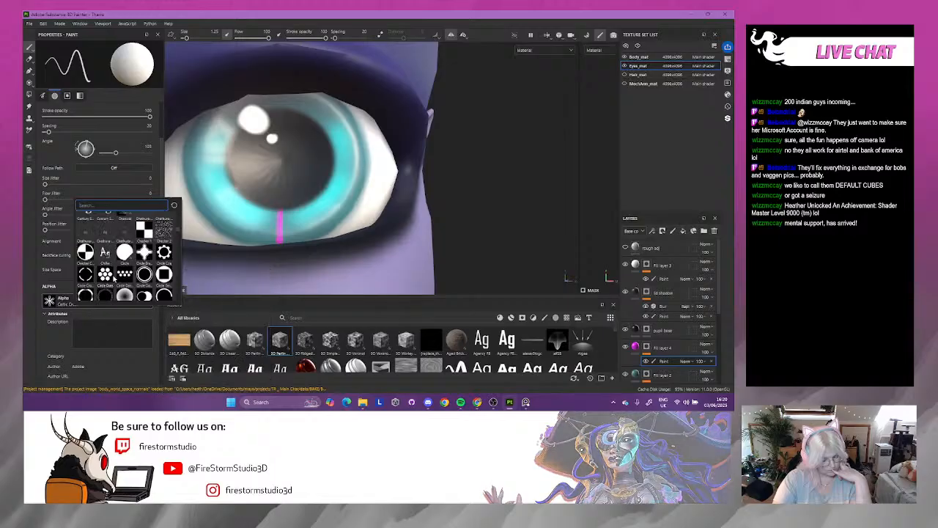
{"action": "scroll", "coordinate": [125, 257], "scroll_direction": "down", "scroll_amount": 3}
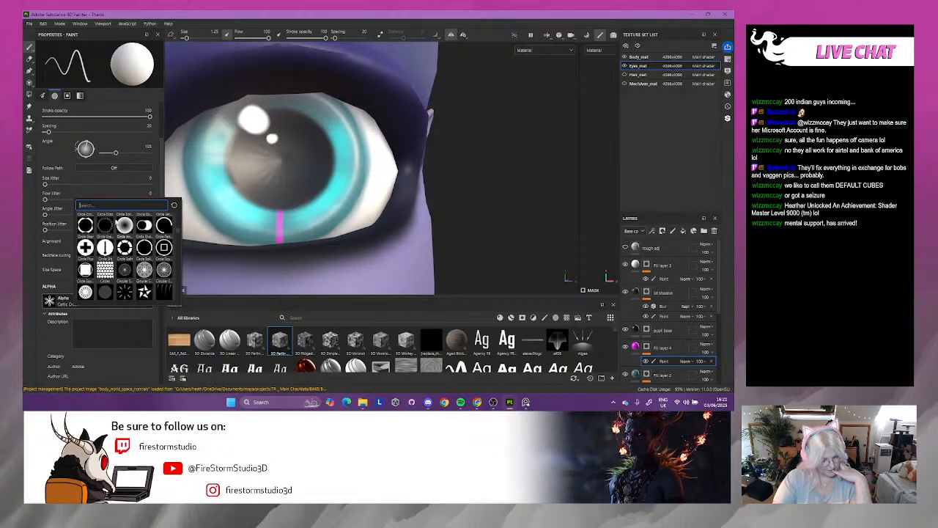
{"action": "left_click", "coordinate": [106, 226]}
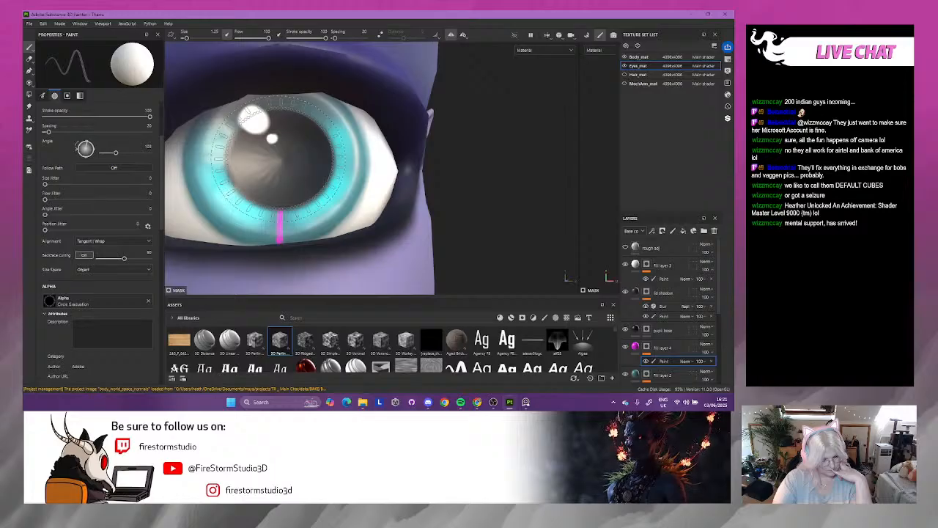
- Try stamping the magenta Circle Graduation ring centred on the pupil at brush size 1.25, redoing the stamp once
{"action": "left_click", "coordinate": [277, 158]}
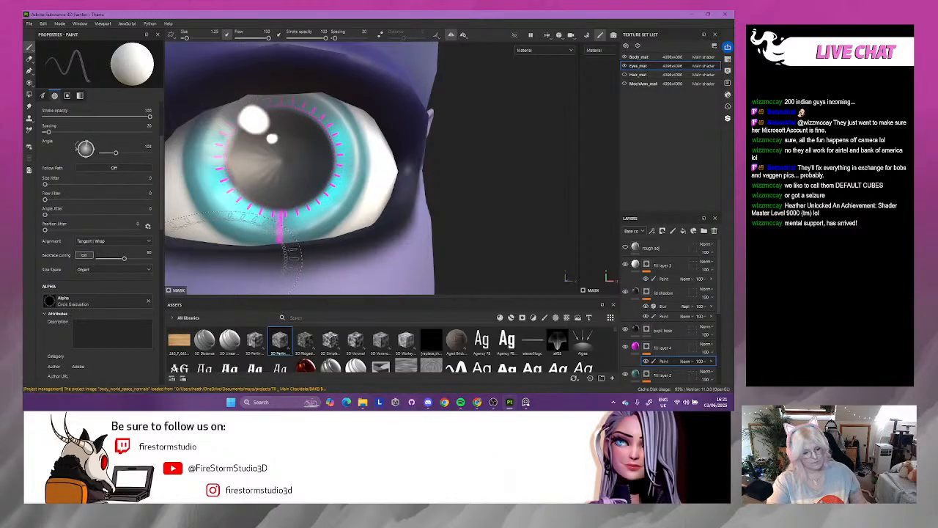
{"action": "key", "text": "ctrl+z"}
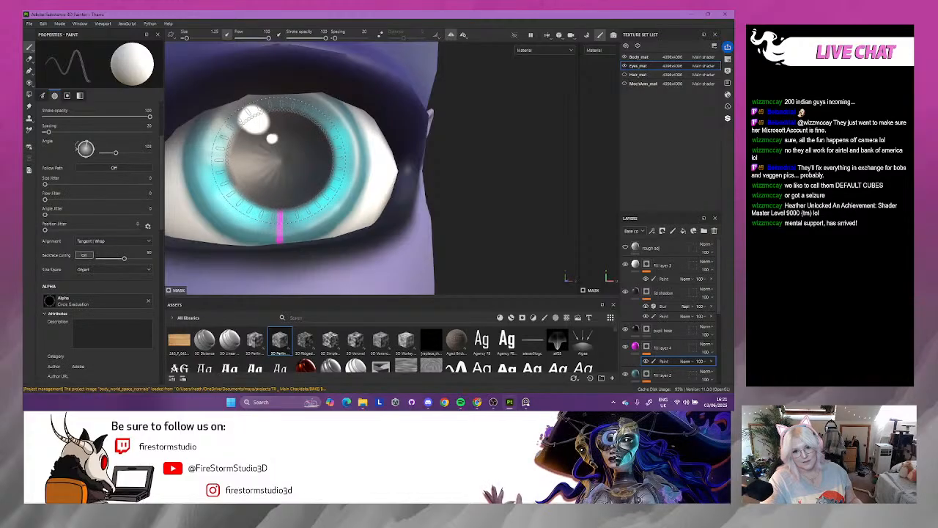
{"action": "left_click", "coordinate": [279, 158]}
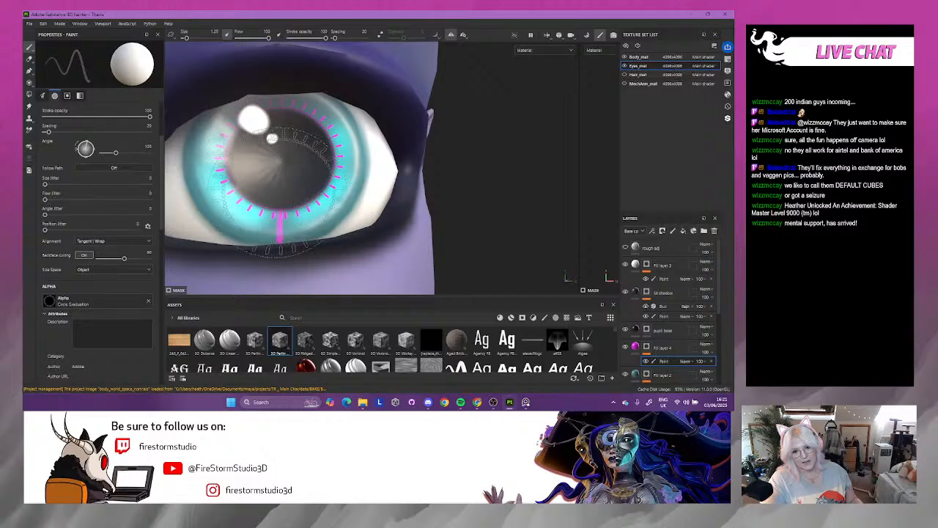
{"action": "scroll", "coordinate": [426, 182], "scroll_direction": "down", "scroll_amount": 10}
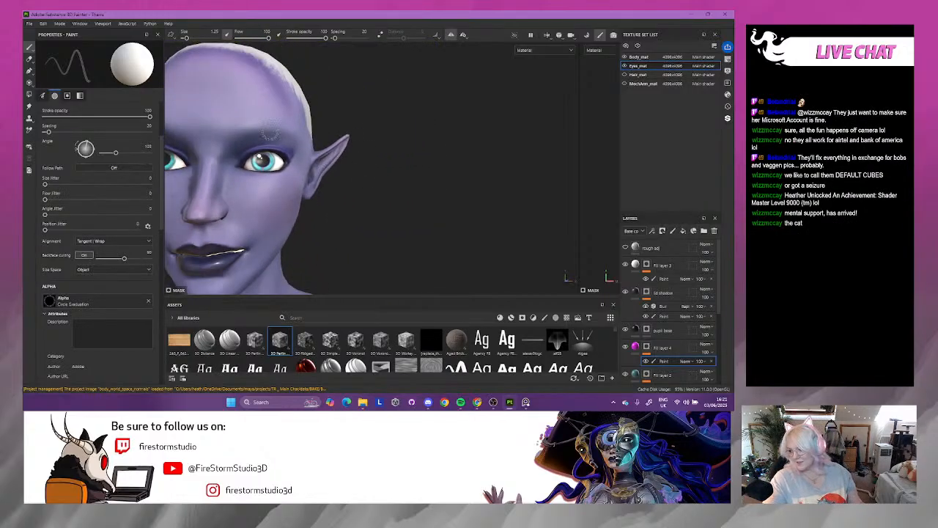
- Stamp the magenta Circle Graduation ring around the pupil at brush size 1.3 and check the eye from farther away
{"action": "scroll", "coordinate": [269, 134], "scroll_direction": "up", "scroll_amount": 10}
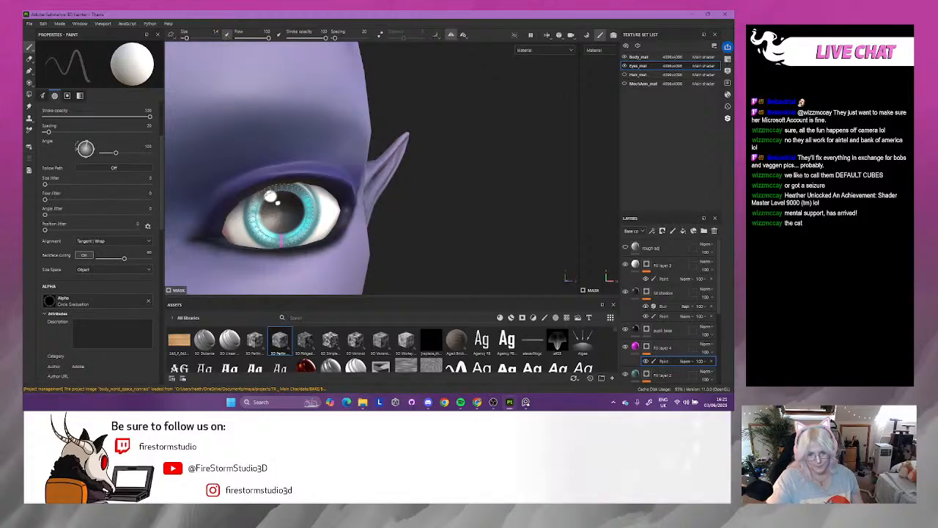
{"action": "scroll", "coordinate": [281, 209], "scroll_direction": "up", "scroll_amount": 5}
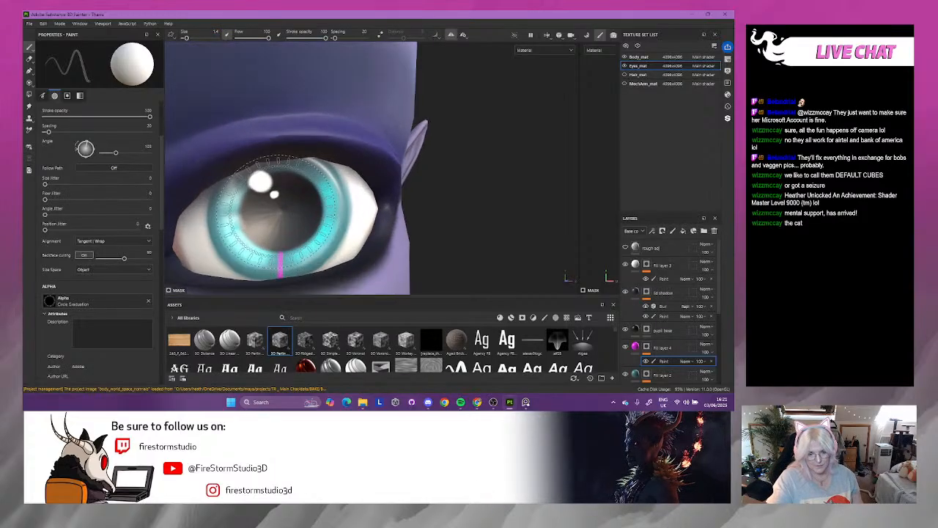
{"action": "scroll", "coordinate": [283, 216], "scroll_direction": "up", "scroll_amount": 1}
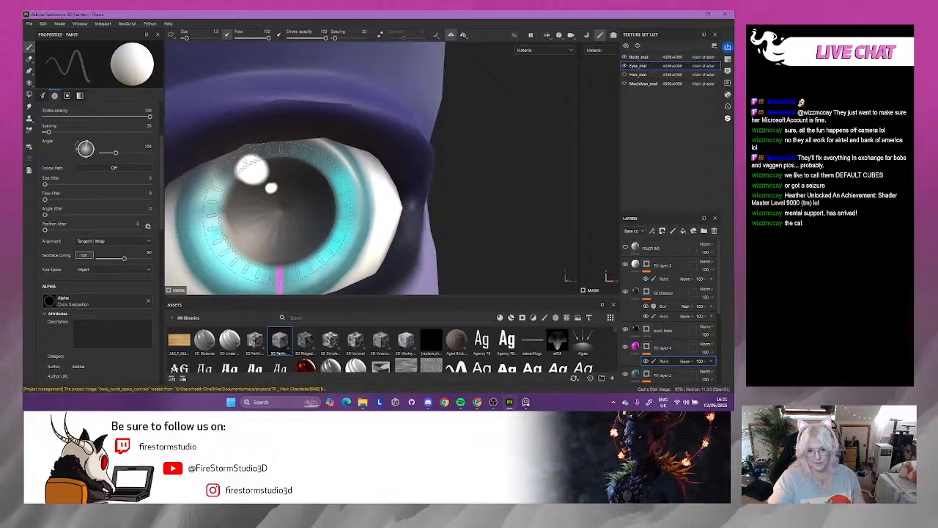
{"action": "left_click", "coordinate": [280, 213]}
{"action": "scroll", "coordinate": [314, 213], "scroll_direction": "down", "scroll_amount": 3}
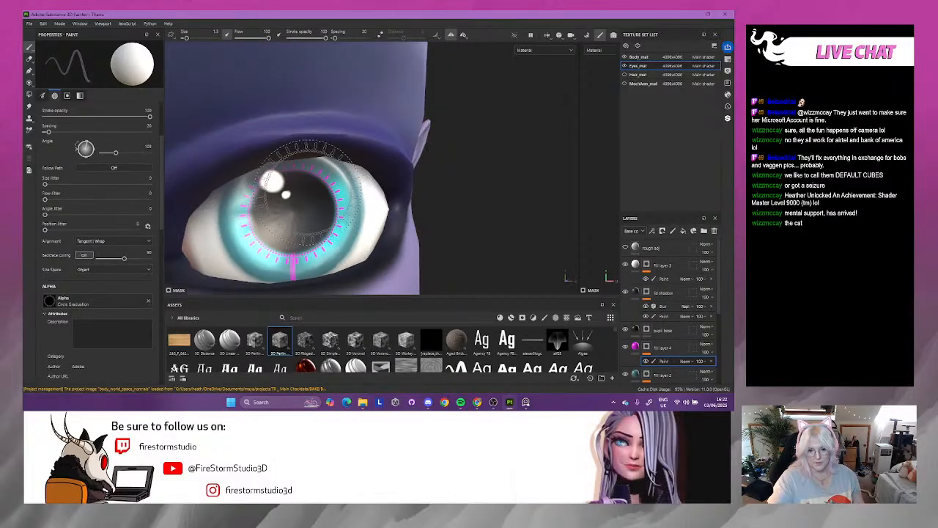
{"action": "right_click_drag", "start_coordinate": [396, 229], "coordinate": [334, 173], "text": "alt"}
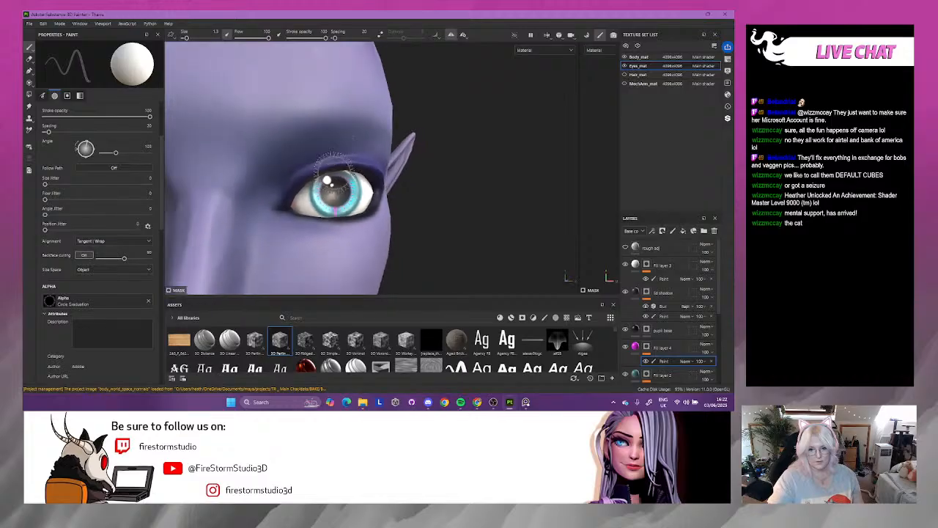
{"action": "mouse_move", "coordinate": [333, 173]}
{"action": "left_mouse_down", "text": "alt"}
{"action": "mouse_move", "coordinate": [385, 185]}
{"action": "mouse_move", "coordinate": [324, 177]}
{"action": "left_mouse_up", "text": "alt"}
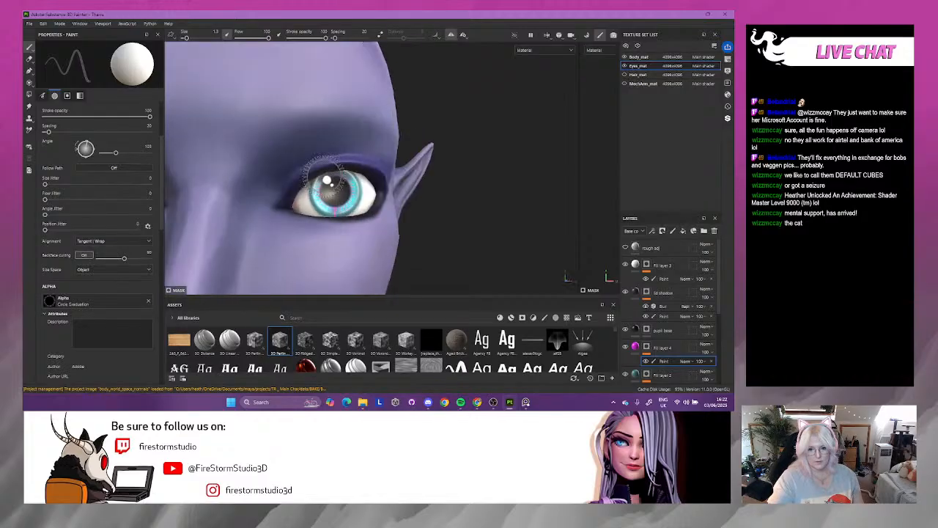
- Look through the available alphas for an iris streak pattern and set the brush alpha to Brush Long Stroke
{"action": "left_click", "coordinate": [99, 301]}
{"action": "scroll", "coordinate": [164, 367], "scroll_direction": "down", "scroll_amount": 5}
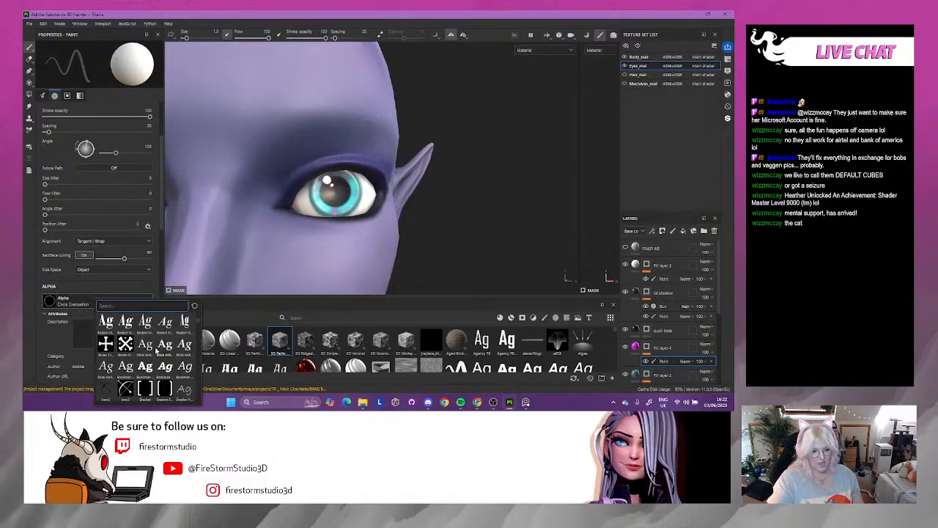
{"action": "scroll", "coordinate": [160, 360], "scroll_direction": "up", "scroll_amount": 5}
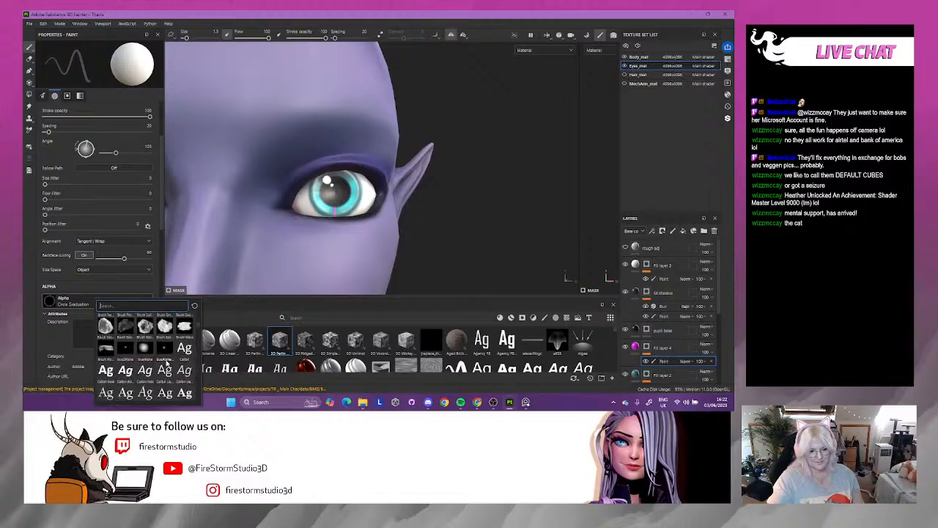
{"action": "scroll", "coordinate": [164, 354], "scroll_direction": "down", "scroll_amount": 5}
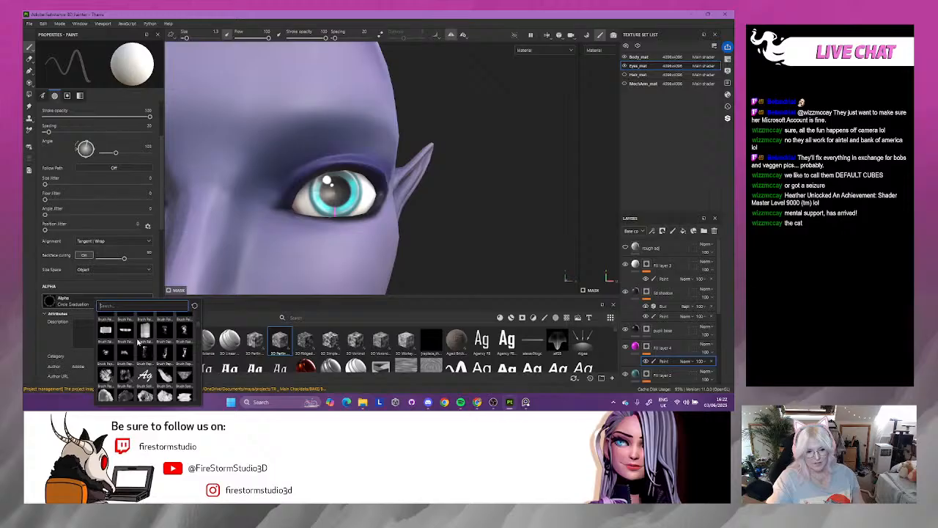
{"action": "scroll", "coordinate": [138, 342], "scroll_direction": "down", "scroll_amount": 5}
{"action": "scroll", "coordinate": [143, 352], "scroll_direction": "up", "scroll_amount": 5}
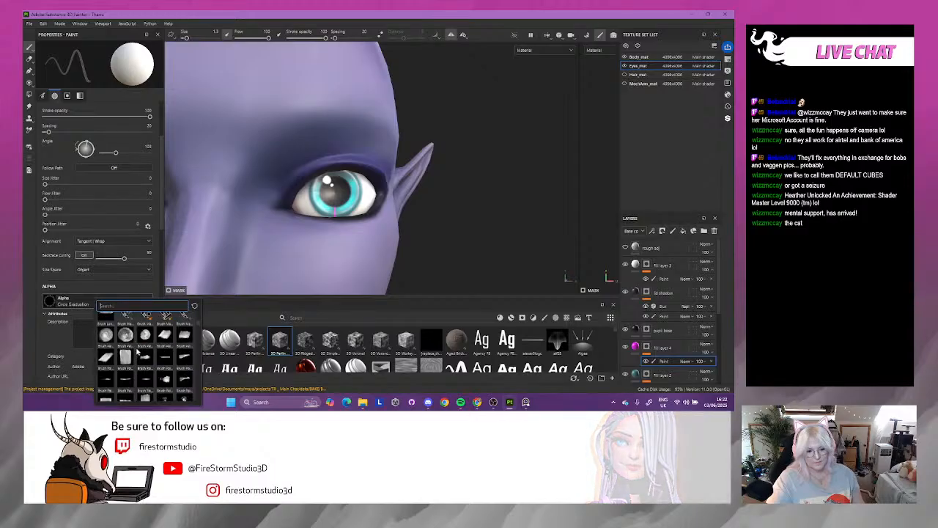
{"action": "scroll", "coordinate": [136, 353], "scroll_direction": "up", "scroll_amount": 3}
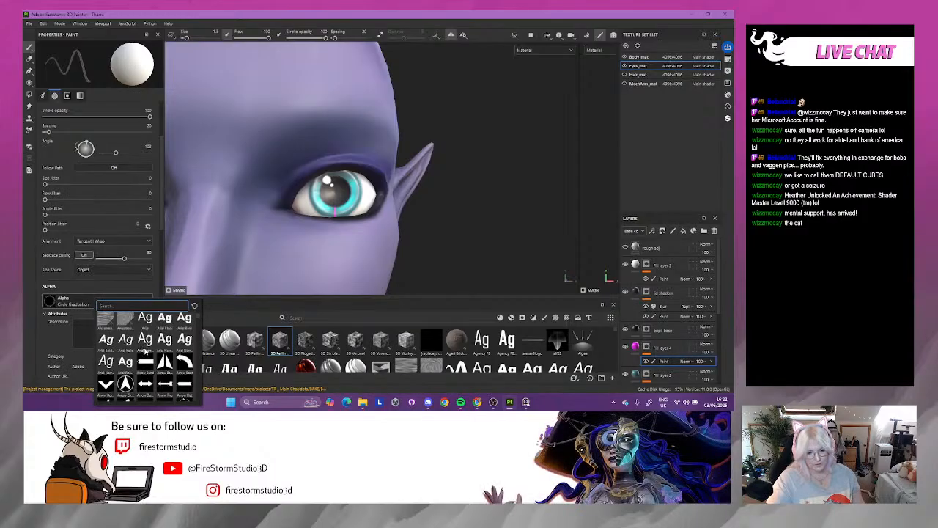
{"action": "scroll", "coordinate": [147, 352], "scroll_direction": "down", "scroll_amount": 2}
{"action": "scroll", "coordinate": [176, 335], "scroll_direction": "down", "scroll_amount": 2}
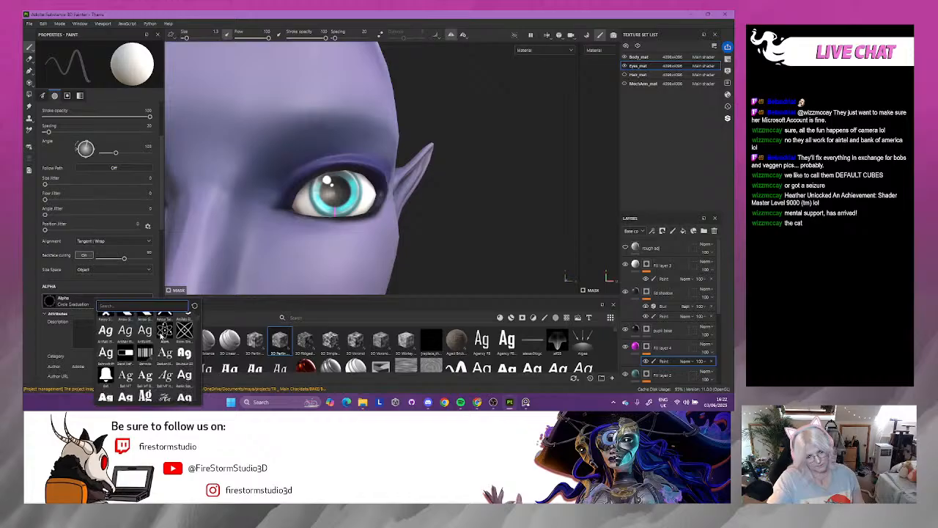
{"action": "scroll", "coordinate": [147, 344], "scroll_direction": "down", "scroll_amount": 5}
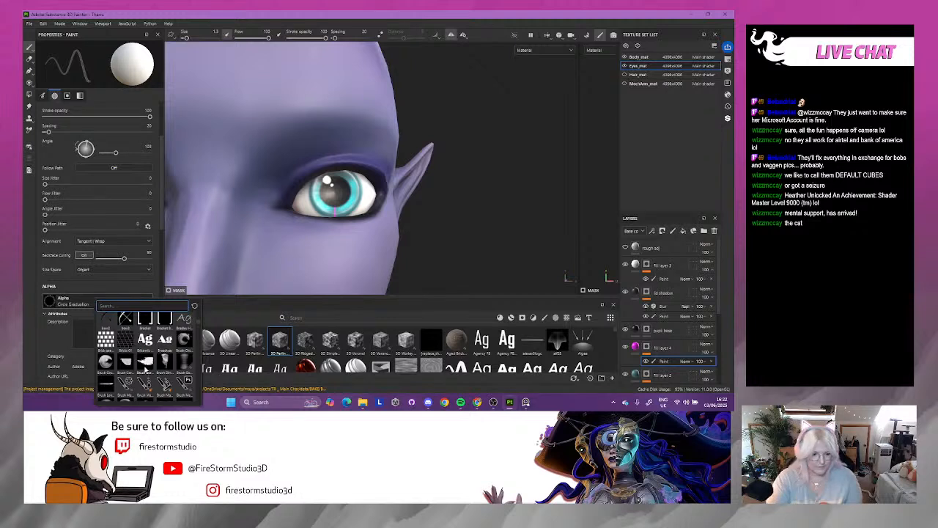
{"action": "left_click", "coordinate": [106, 383]}
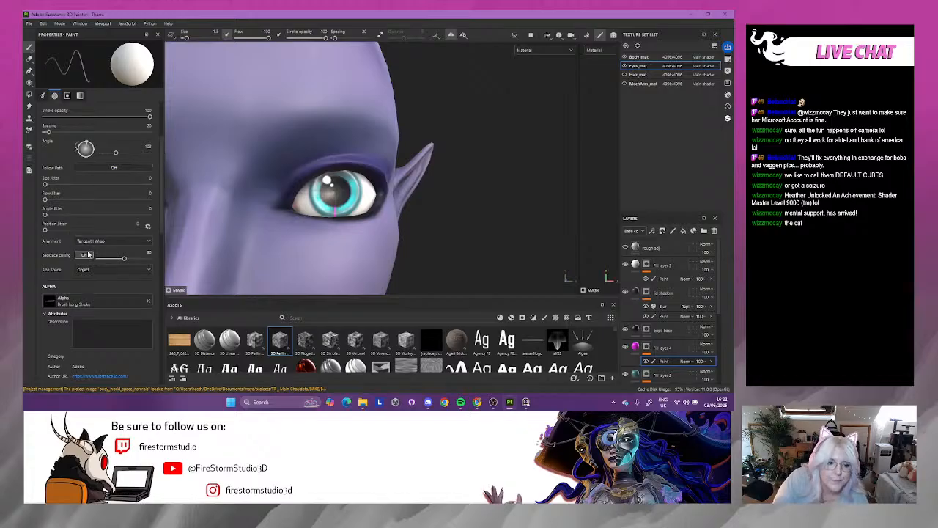
- Set the brush angle to 90 and look through the size space, alignment and alpha parameters for the stroke
{"action": "scroll", "coordinate": [87, 254], "scroll_direction": "up", "scroll_amount": 4}
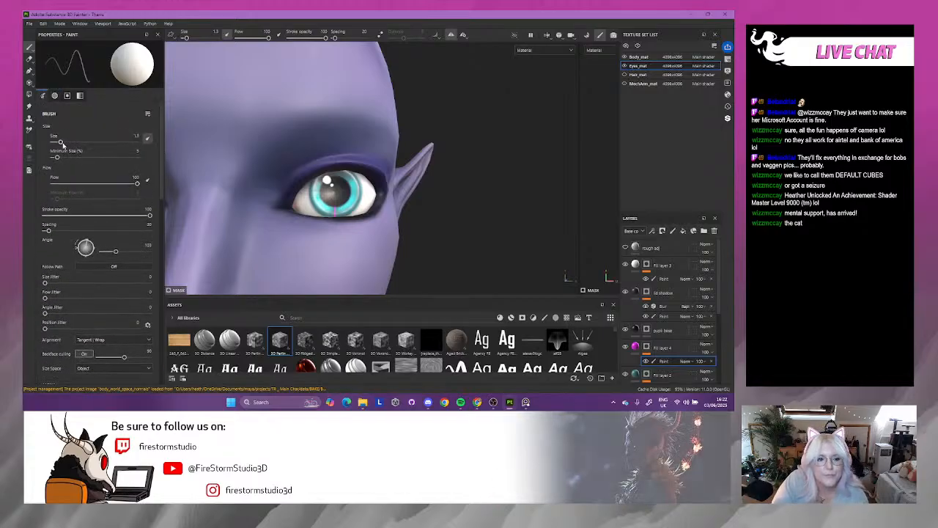
{"action": "scroll", "coordinate": [83, 221], "scroll_direction": "down", "scroll_amount": 1}
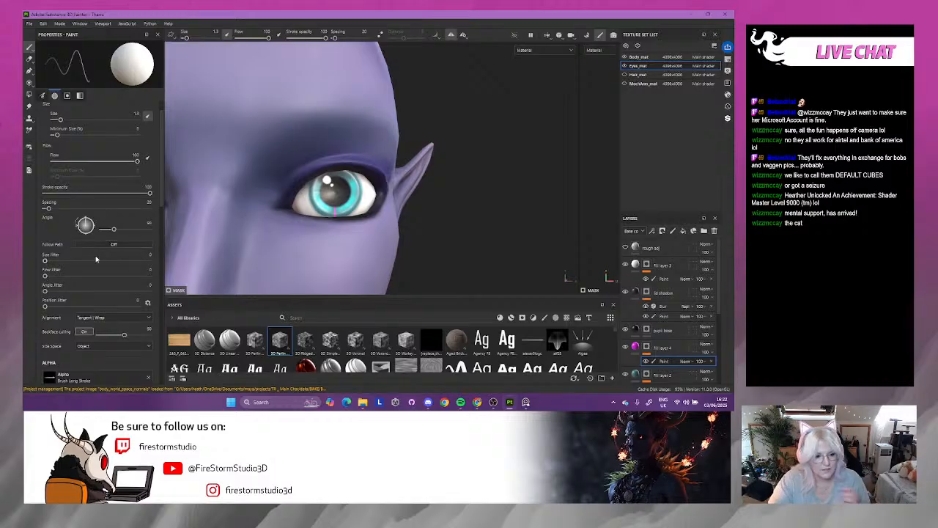
{"action": "scroll", "coordinate": [111, 271], "scroll_direction": "down", "scroll_amount": 1}
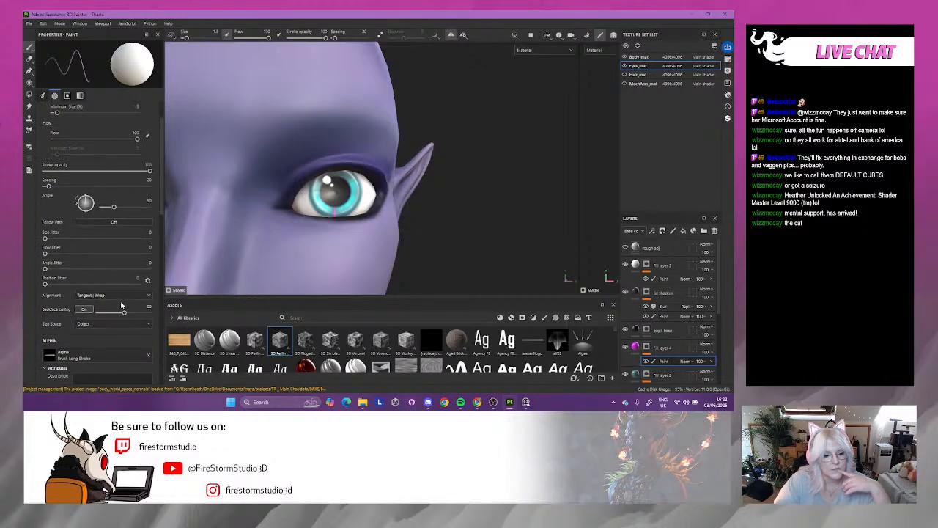
{"action": "scroll", "coordinate": [101, 286], "scroll_direction": "down", "scroll_amount": 4}
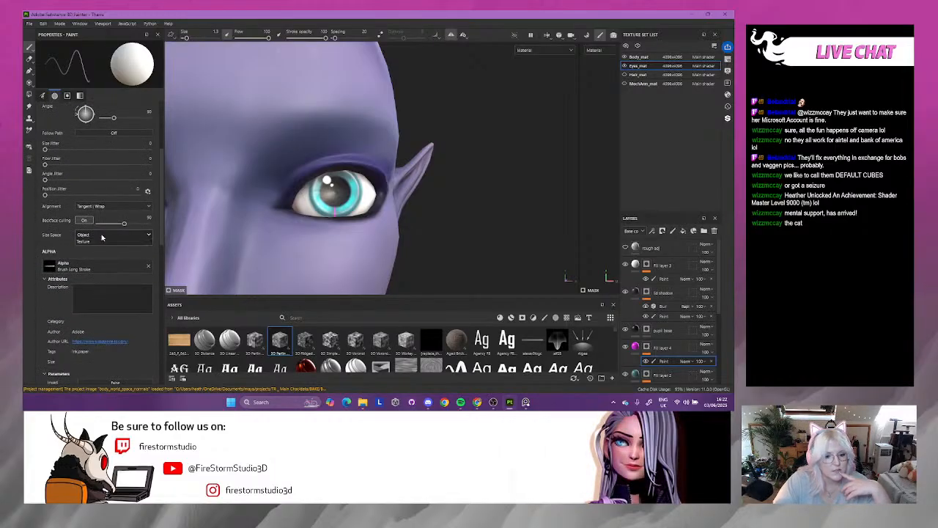
{"action": "left_click", "coordinate": [102, 235]}
{"action": "scroll", "coordinate": [88, 264], "scroll_direction": "down", "scroll_amount": 1}
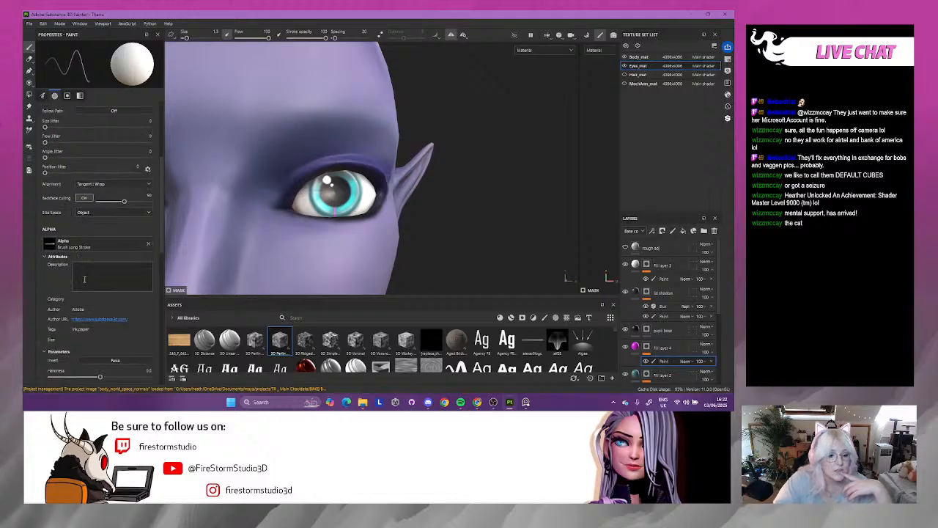
{"action": "scroll", "coordinate": [61, 267], "scroll_direction": "down", "scroll_amount": 3}
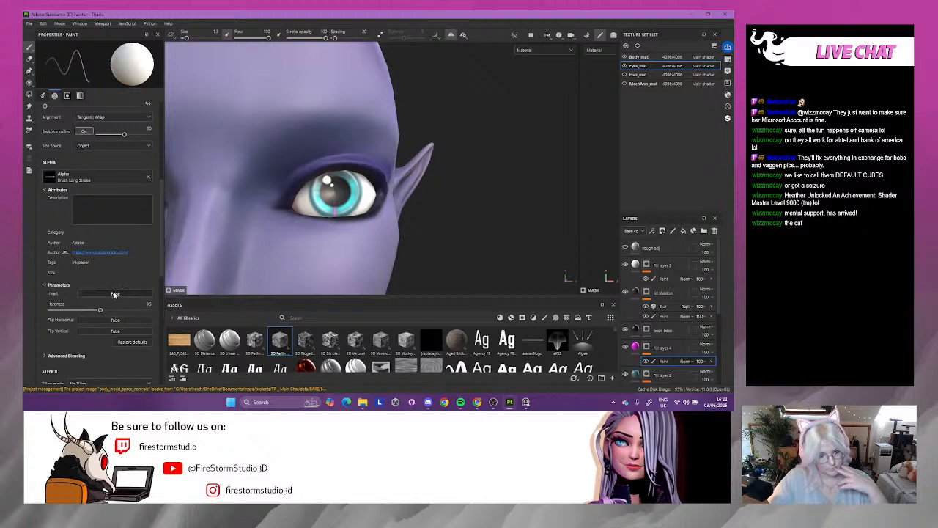
{"action": "scroll", "coordinate": [115, 295], "scroll_direction": "down", "scroll_amount": 2}
{"action": "scroll", "coordinate": [115, 294], "scroll_direction": "down", "scroll_amount": 3}
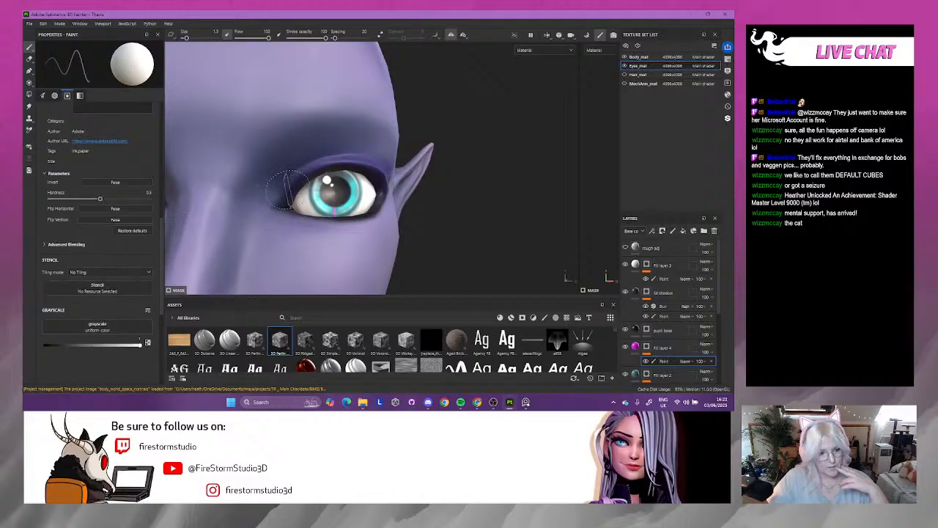
- Reduce the brush size to about 0.56 and turn on Flip Horizontal and Flip Vertical for the alpha
{"action": "scroll", "coordinate": [287, 189], "scroll_direction": "up", "scroll_amount": 6}
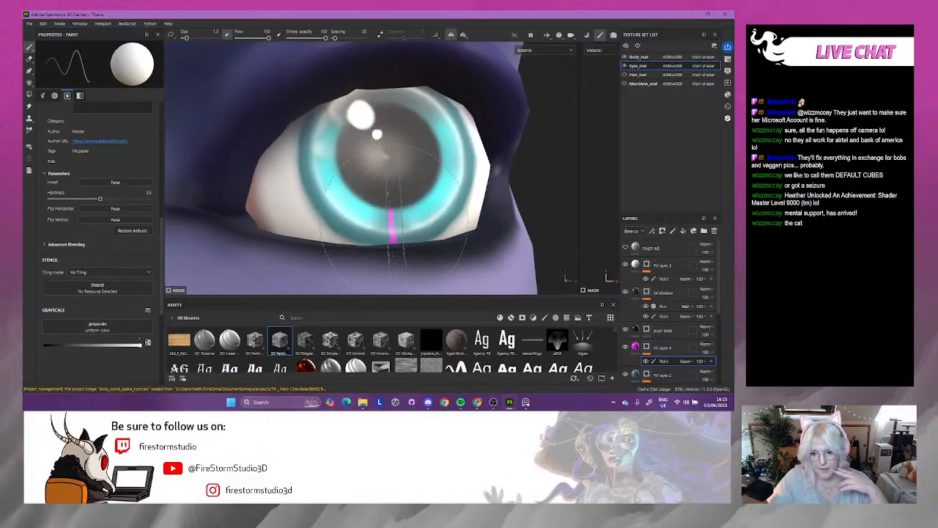
{"action": "left_click_drag", "start_coordinate": [186, 38], "coordinate": [184, 39]}
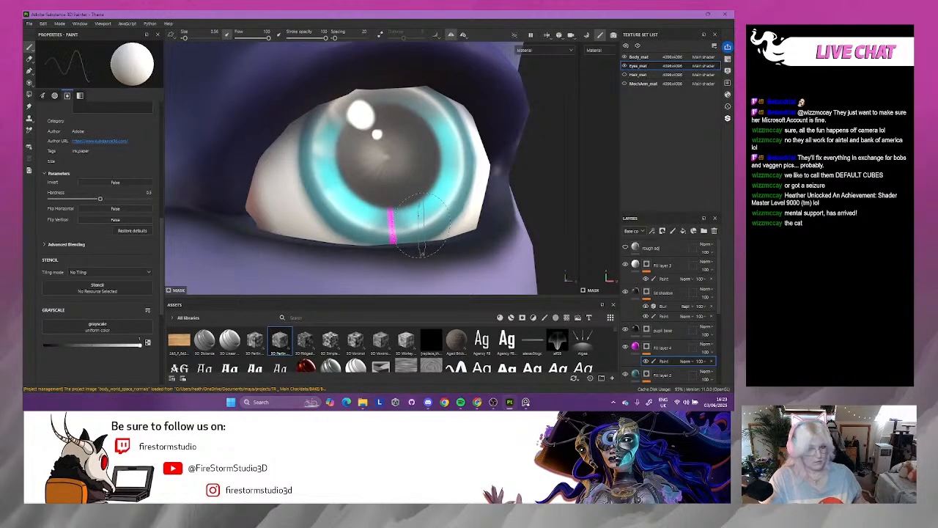
{"action": "scroll", "coordinate": [421, 220], "scroll_direction": "down", "scroll_amount": 2}
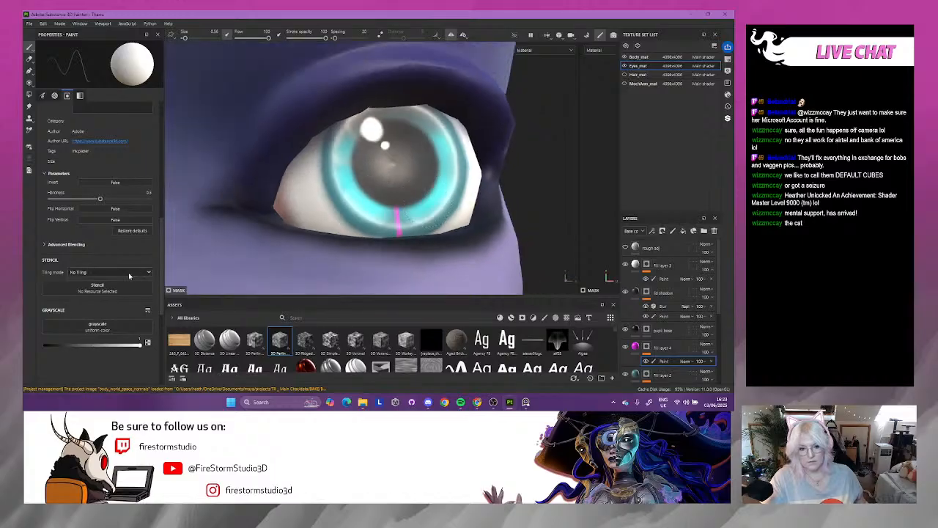
{"action": "left_click", "coordinate": [118, 209]}
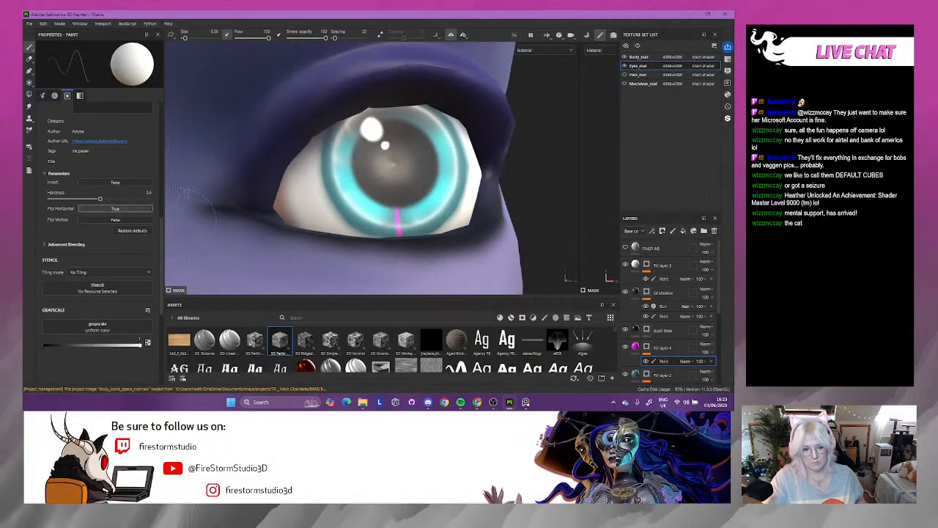
{"action": "left_click", "coordinate": [115, 219]}
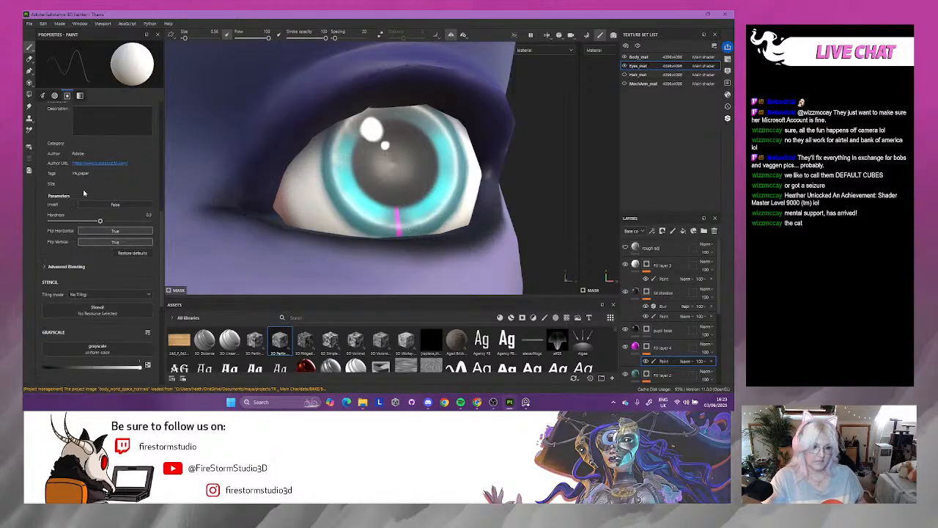
- Set the brush angle to 177, try a magenta streak on the iris's outer side and view both eyes from the front
{"action": "scroll", "coordinate": [83, 189], "scroll_direction": "up", "scroll_amount": 6}
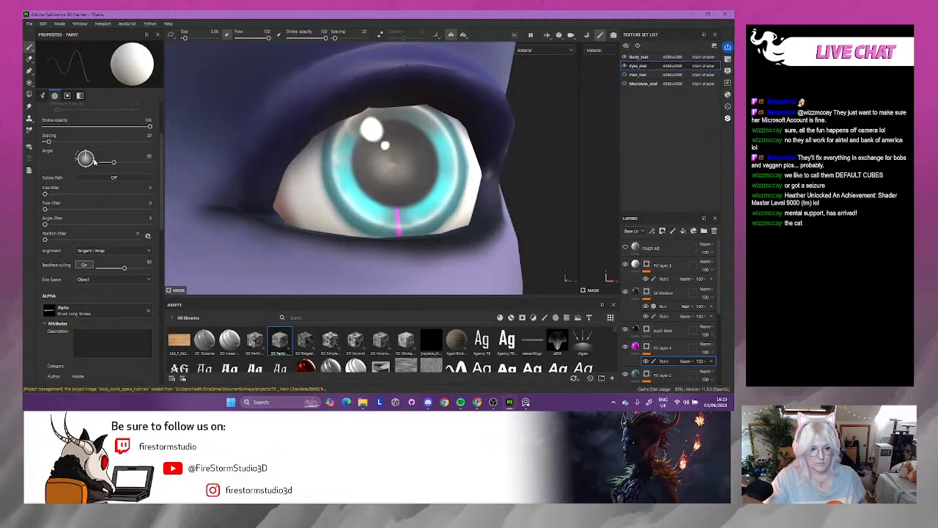
{"action": "left_click_drag", "start_coordinate": [93, 160], "coordinate": [101, 163]}
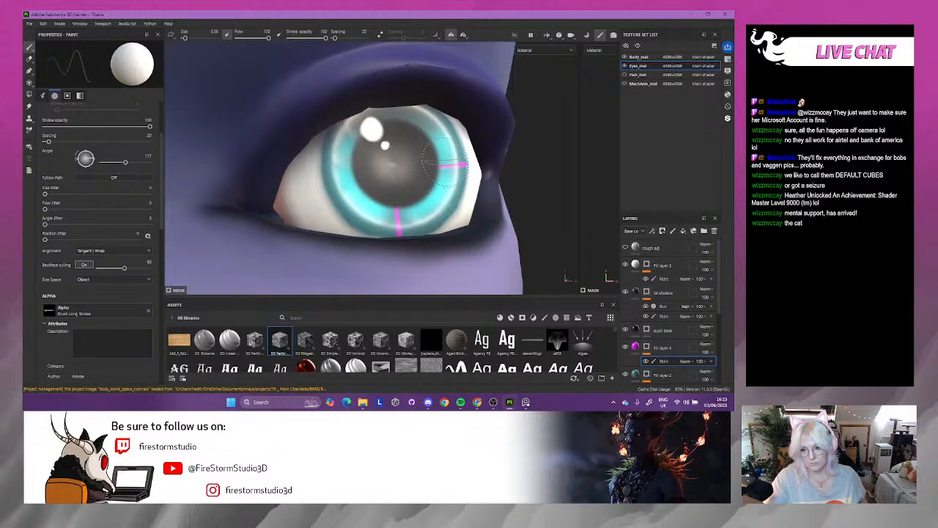
{"action": "scroll", "coordinate": [439, 169], "scroll_direction": "down", "scroll_amount": 5}
{"action": "left_click_drag", "start_coordinate": [407, 187], "coordinate": [441, 193], "text": "alt"}
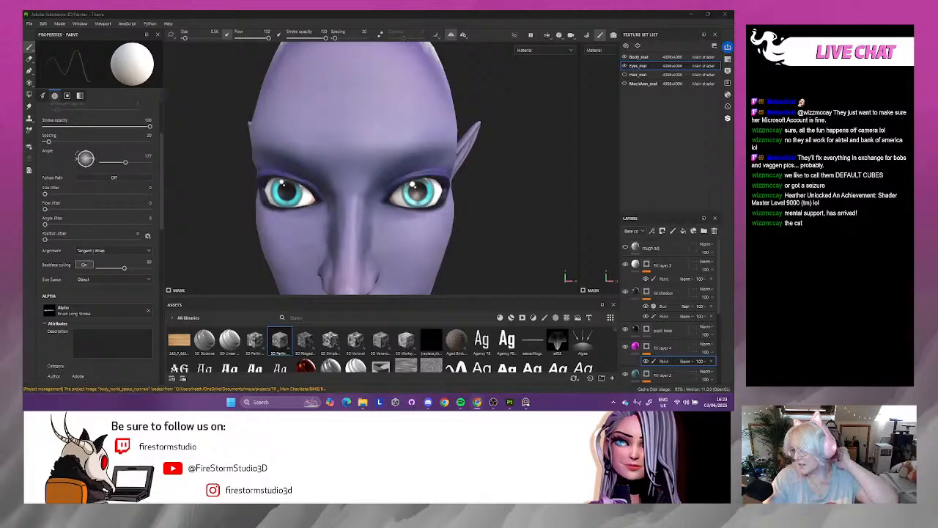
- Bring up the character face reference image in the reference viewer and place it beside the model's eye
{"action": "left_click", "coordinate": [526, 402]}
{"action": "right_click_drag", "start_coordinate": [471, 216], "coordinate": [531, 131]}
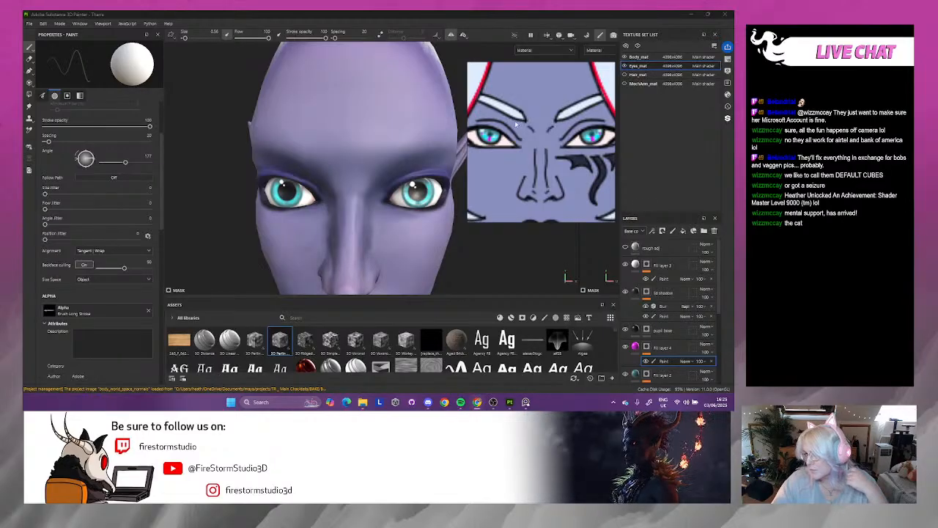
{"action": "left_click_drag", "start_coordinate": [516, 125], "coordinate": [283, 179]}
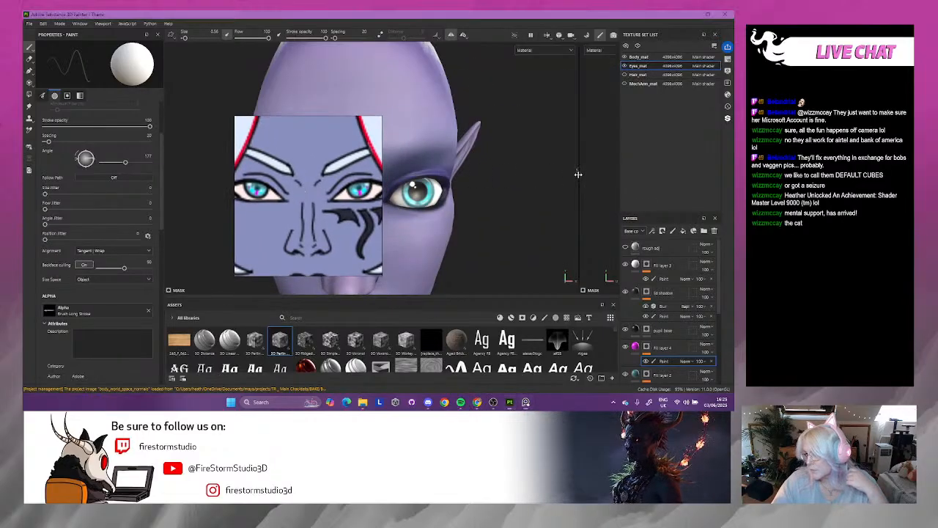
- Enlarge the 2D texture view and compare the eye textures with the reference drawing, up close and at full-portrait scale
{"action": "left_click_drag", "start_coordinate": [579, 174], "coordinate": [168, 179]}
{"action": "scroll", "coordinate": [488, 184], "scroll_direction": "down", "scroll_amount": 4}
{"action": "scroll", "coordinate": [404, 174], "scroll_direction": "up", "scroll_amount": 2}
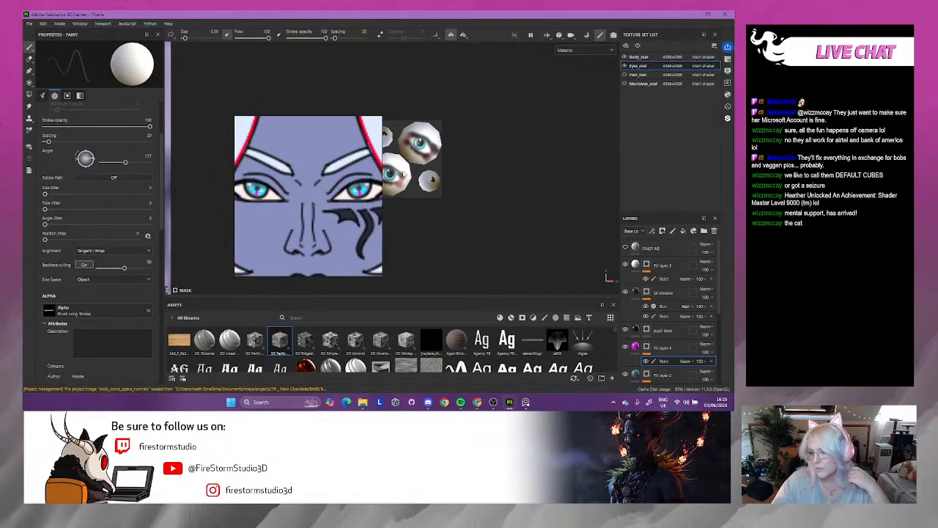
{"action": "scroll", "coordinate": [403, 174], "scroll_direction": "up", "scroll_amount": 8}
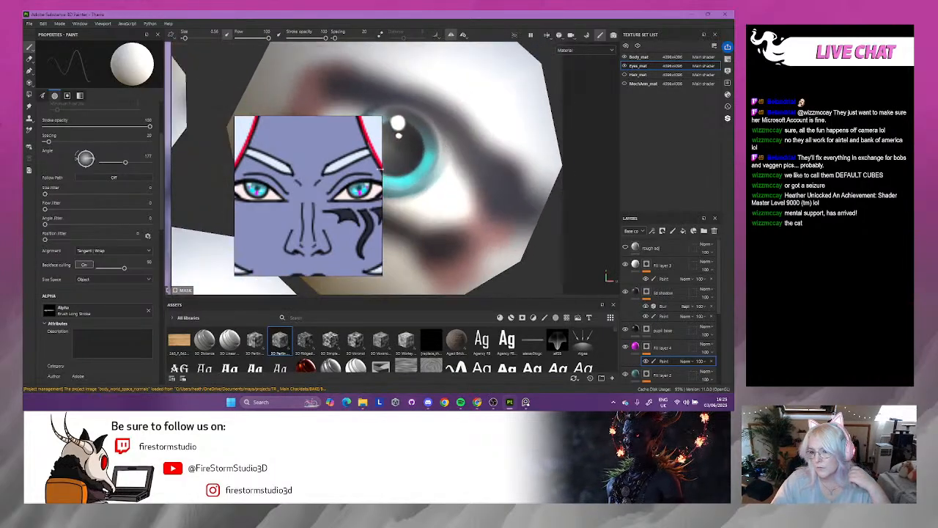
{"action": "scroll", "coordinate": [380, 168], "scroll_direction": "down", "scroll_amount": 4}
{"action": "scroll", "coordinate": [465, 178], "scroll_direction": "down", "scroll_amount": 8}
{"action": "left_click_drag", "start_coordinate": [339, 191], "coordinate": [299, 162]}
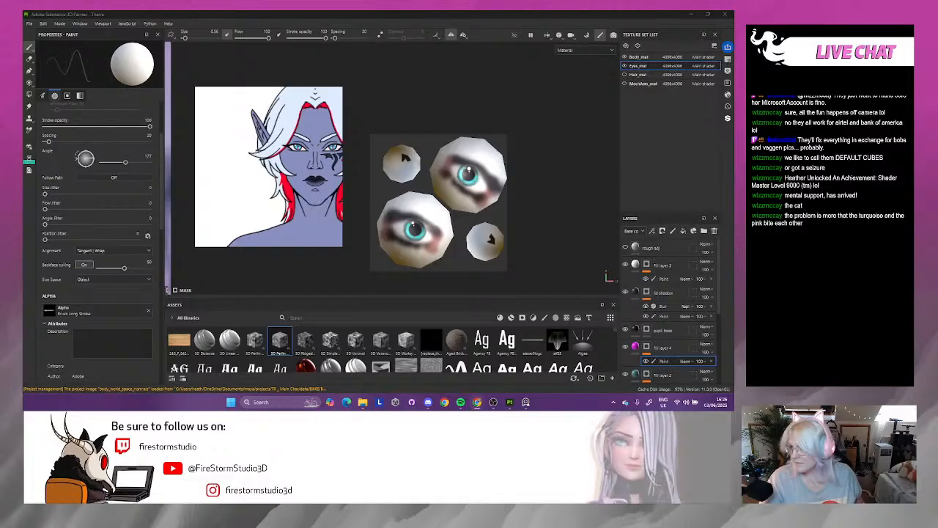
{"action": "scroll", "coordinate": [481, 211], "scroll_direction": "up", "scroll_amount": 5}
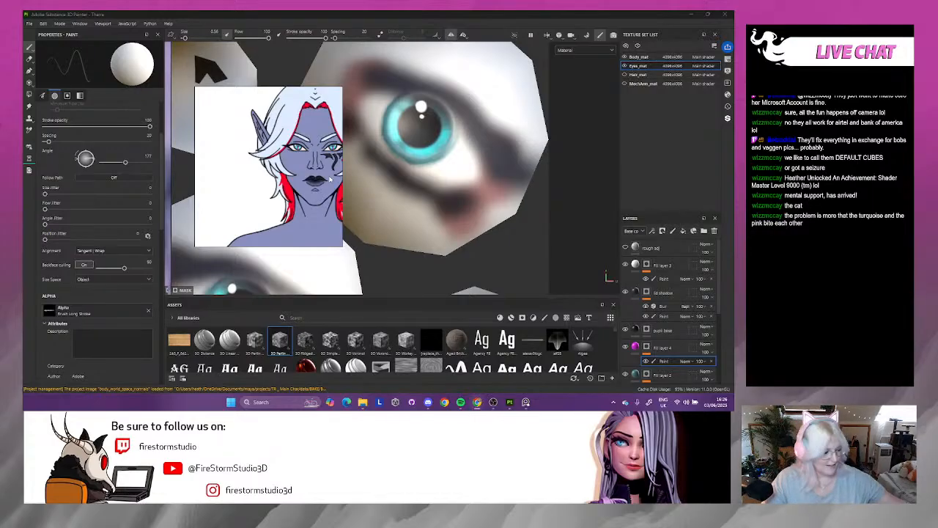
- Save the project and move the reference image out of the way of the 2D view
{"action": "key", "text": "ctrl+s"}
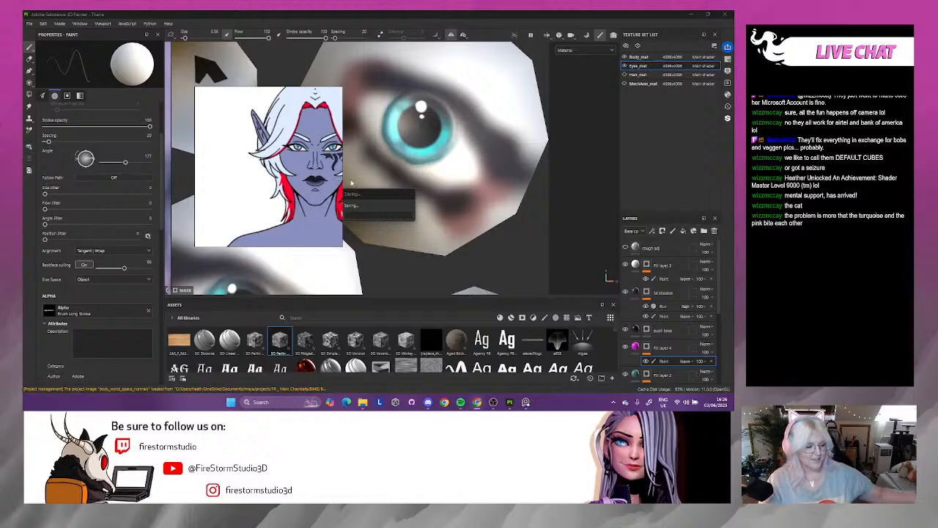
{"action": "right_click_drag", "start_coordinate": [321, 138], "coordinate": [733, 178]}
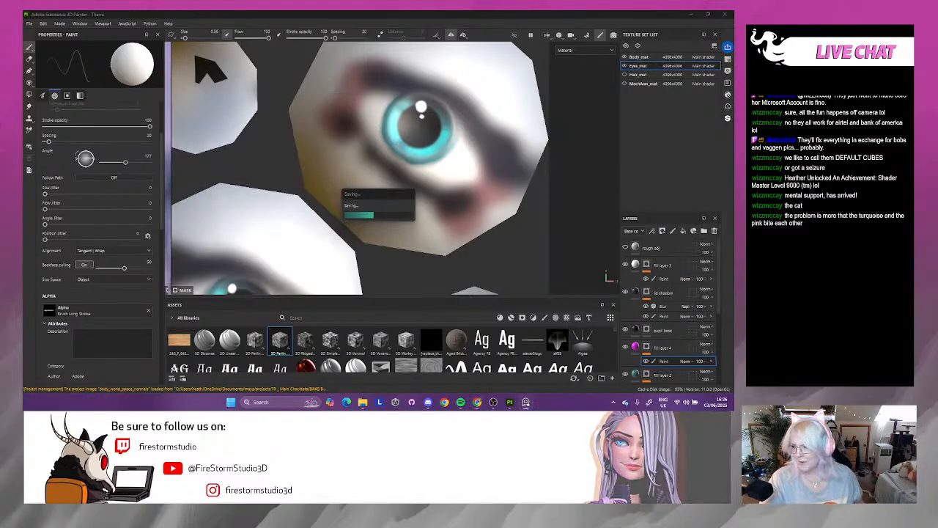
{"action": "scroll", "coordinate": [462, 159], "scroll_direction": "down", "scroll_amount": 5}
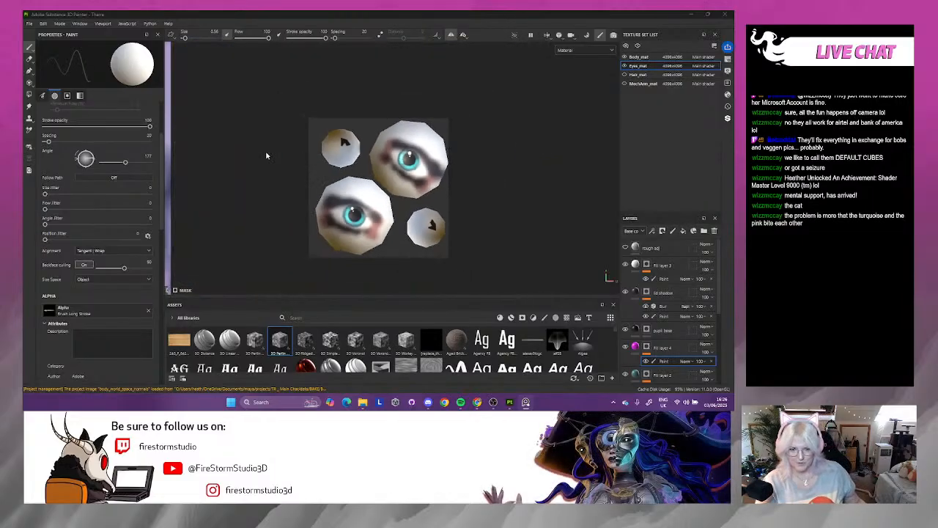
- Enlarge the 3D view, show the Hair_mat texture set and examine the character's upper body from the front and side
{"action": "left_click_drag", "start_coordinate": [170, 144], "coordinate": [559, 160]}
{"action": "scroll", "coordinate": [471, 164], "scroll_direction": "down", "scroll_amount": 6}
{"action": "scroll", "coordinate": [472, 163], "scroll_direction": "down", "scroll_amount": 3}
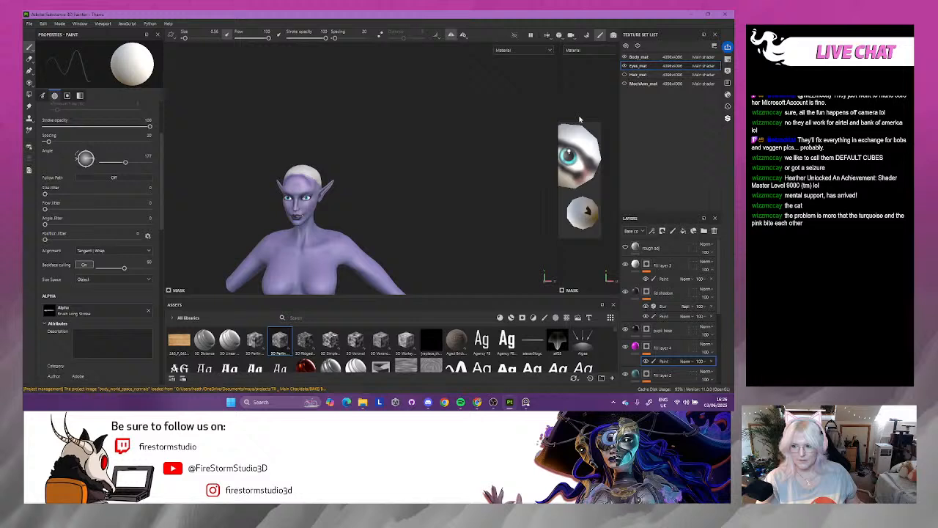
{"action": "left_click", "coordinate": [623, 75]}
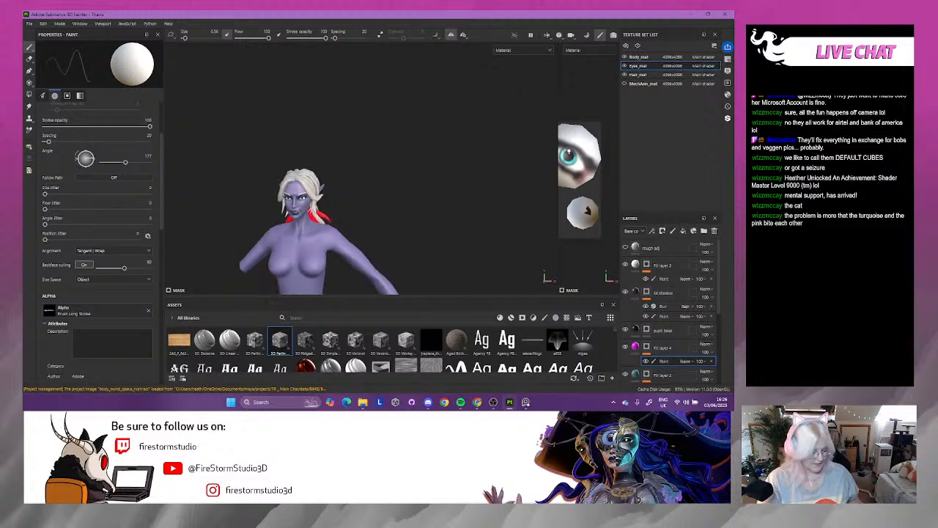
{"action": "left_click_drag", "start_coordinate": [308, 201], "coordinate": [364, 212], "text": "alt"}
{"action": "middle_click_drag", "start_coordinate": [364, 211], "coordinate": [370, 134], "text": "alt"}
{"action": "left_click_drag", "start_coordinate": [369, 134], "coordinate": [229, 170], "text": "alt"}
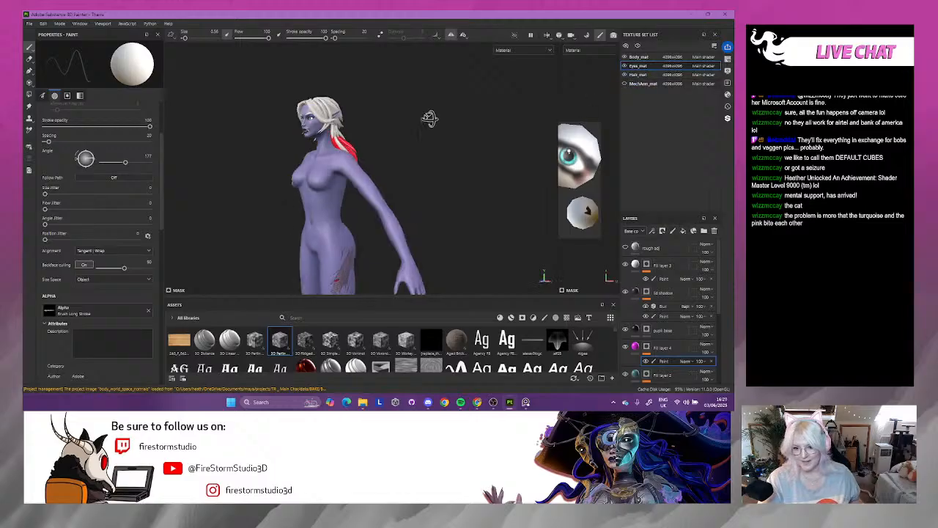
- Examine the scale patch on the character's thigh up close and from several angles, then return to the full body
{"action": "mouse_move", "coordinate": [430, 118]}
{"action": "left_mouse_down", "text": "alt"}
{"action": "mouse_move", "coordinate": [393, 120]}
{"action": "mouse_move", "coordinate": [422, 121]}
{"action": "left_mouse_up", "text": "alt"}
{"action": "middle_click_drag", "start_coordinate": [310, 271], "coordinate": [283, 186], "text": "alt"}
{"action": "left_click_drag", "start_coordinate": [284, 186], "coordinate": [264, 187], "text": "alt"}
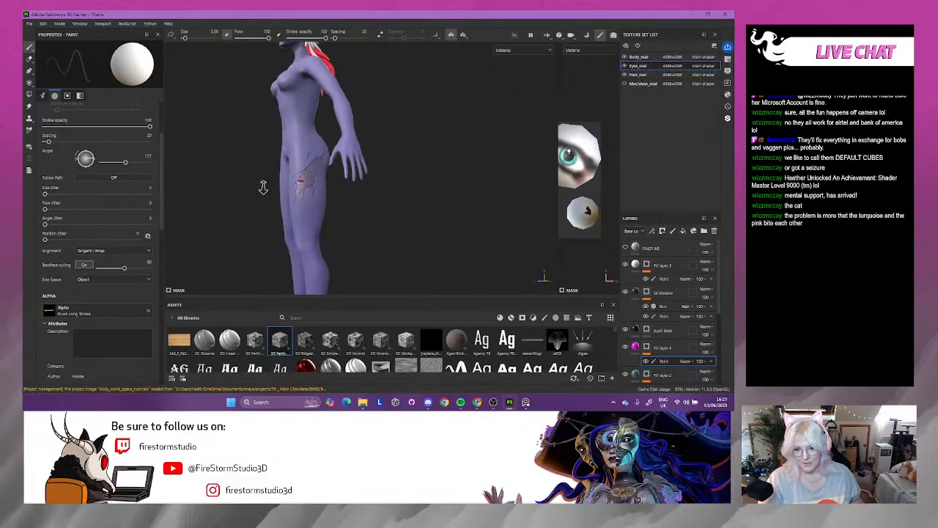
{"action": "right_click_drag", "start_coordinate": [263, 188], "coordinate": [570, 291], "text": "alt"}
{"action": "left_click_drag", "start_coordinate": [570, 291], "coordinate": [330, 267], "text": "alt"}
{"action": "middle_click_drag", "start_coordinate": [330, 267], "coordinate": [312, 110], "text": "alt"}
{"action": "right_click_drag", "start_coordinate": [311, 110], "coordinate": [413, 204], "text": "alt"}
{"action": "left_click_drag", "start_coordinate": [413, 203], "coordinate": [305, 220], "text": "alt"}
{"action": "middle_click_drag", "start_coordinate": [306, 220], "coordinate": [342, 262], "text": "alt"}
{"action": "left_click_drag", "start_coordinate": [342, 262], "coordinate": [298, 145], "text": "alt"}
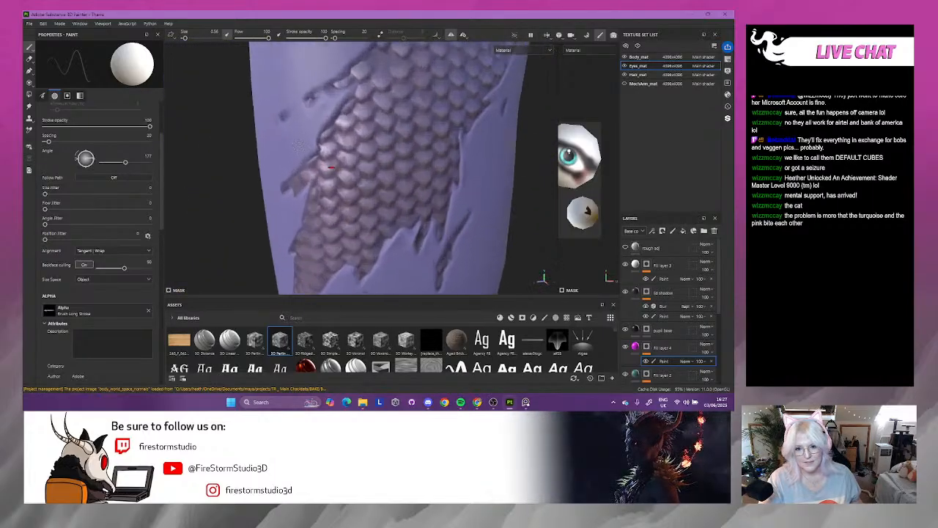
{"action": "right_click_drag", "start_coordinate": [332, 167], "coordinate": [306, 150], "text": "alt"}
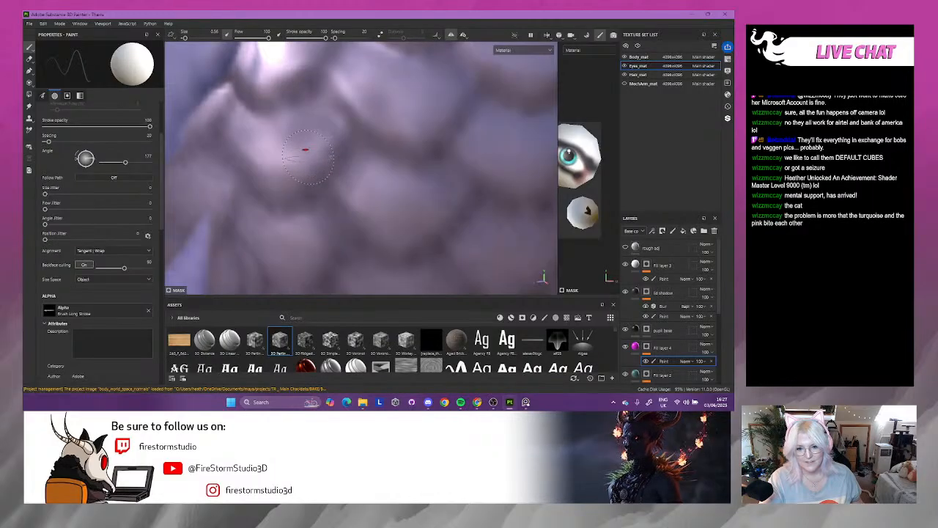
{"action": "left_click_drag", "start_coordinate": [305, 150], "coordinate": [373, 179], "text": "alt"}
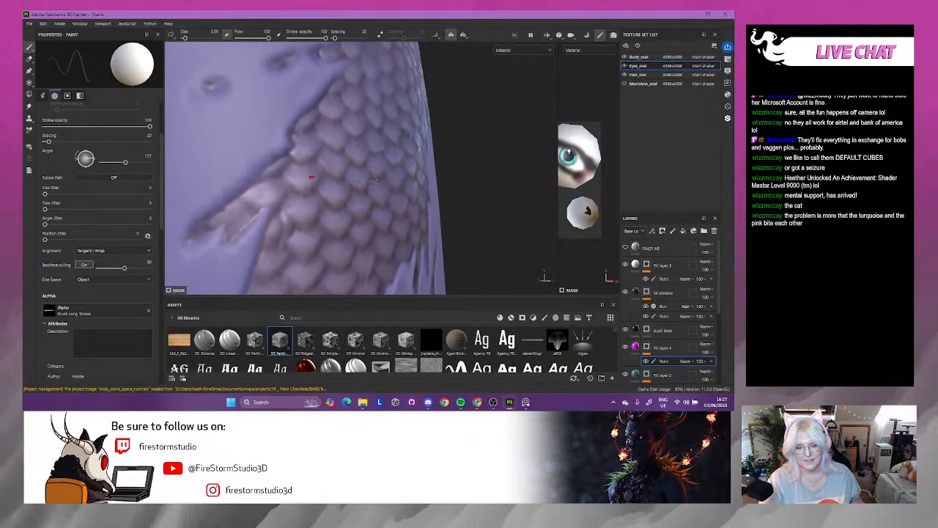
{"action": "right_click_drag", "start_coordinate": [373, 179], "coordinate": [276, 181], "text": "alt"}
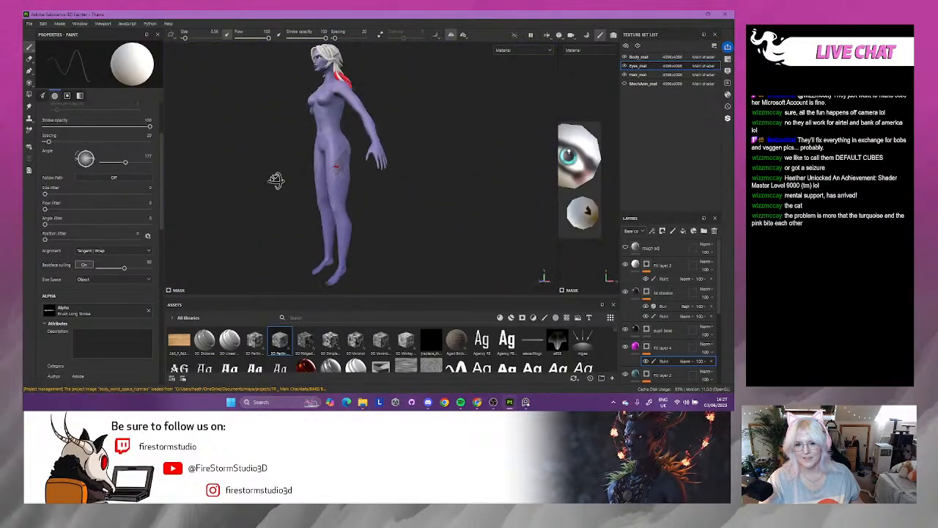
- Briefly show and hide the MechArm_mat texture set while viewing the whole character from the front and at an angle
{"action": "left_click_drag", "start_coordinate": [276, 180], "coordinate": [411, 194], "text": "alt"}
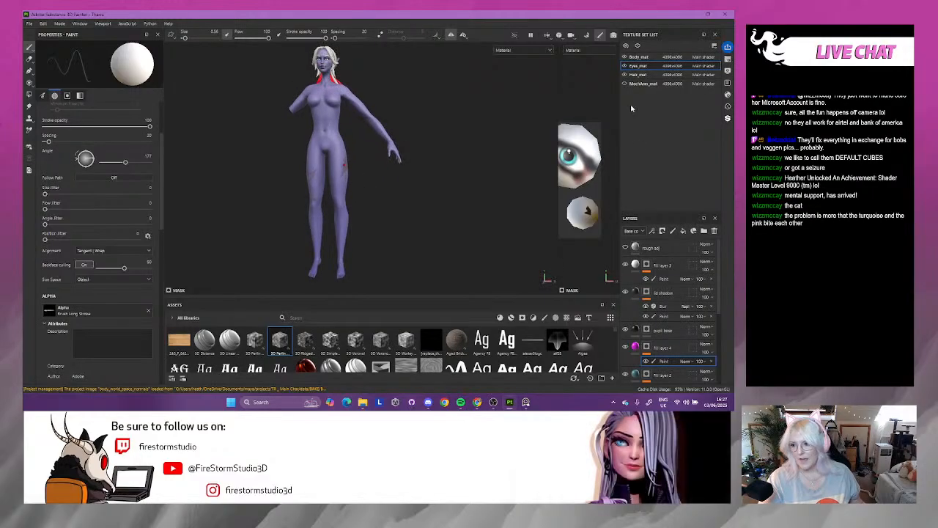
{"action": "left_click_drag", "start_coordinate": [469, 139], "coordinate": [418, 150], "text": "alt"}
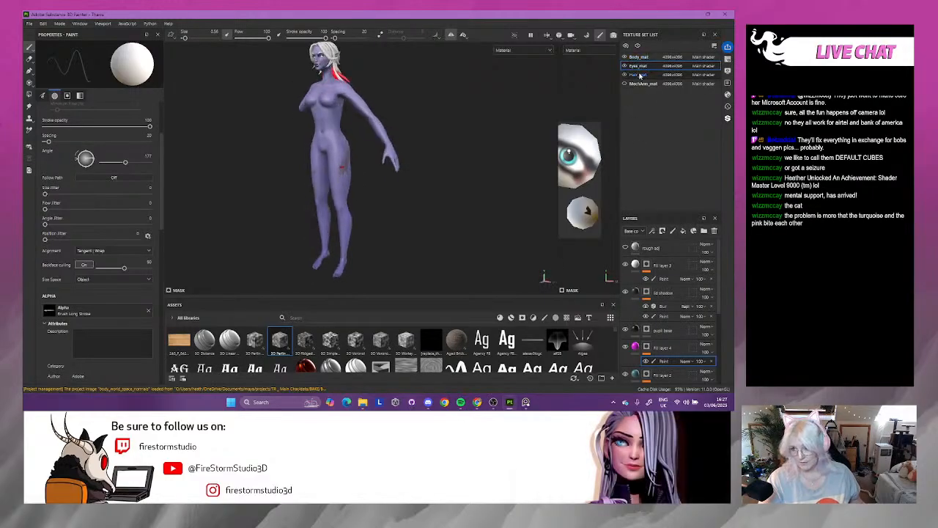
{"action": "left_click", "coordinate": [625, 85]}
{"action": "left_click", "coordinate": [625, 84]}
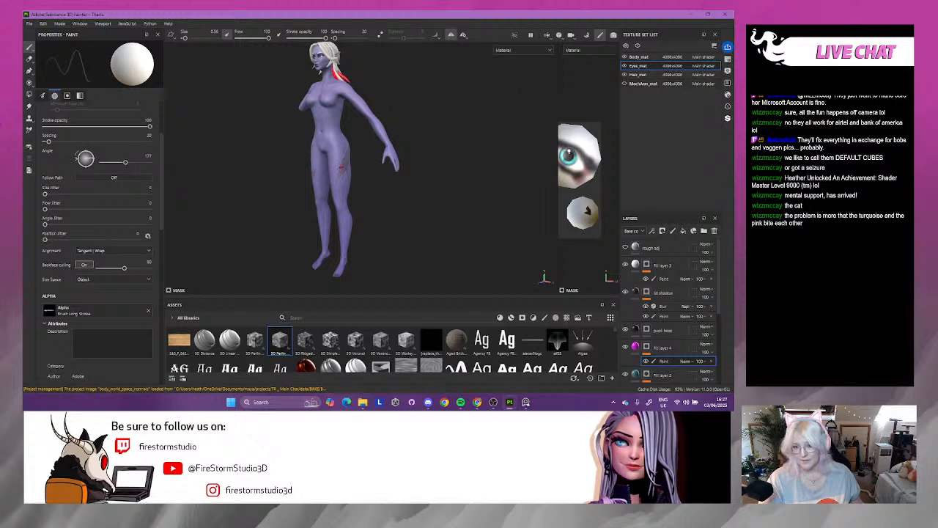
{"action": "left_click_drag", "start_coordinate": [448, 147], "coordinate": [503, 139], "text": "alt"}
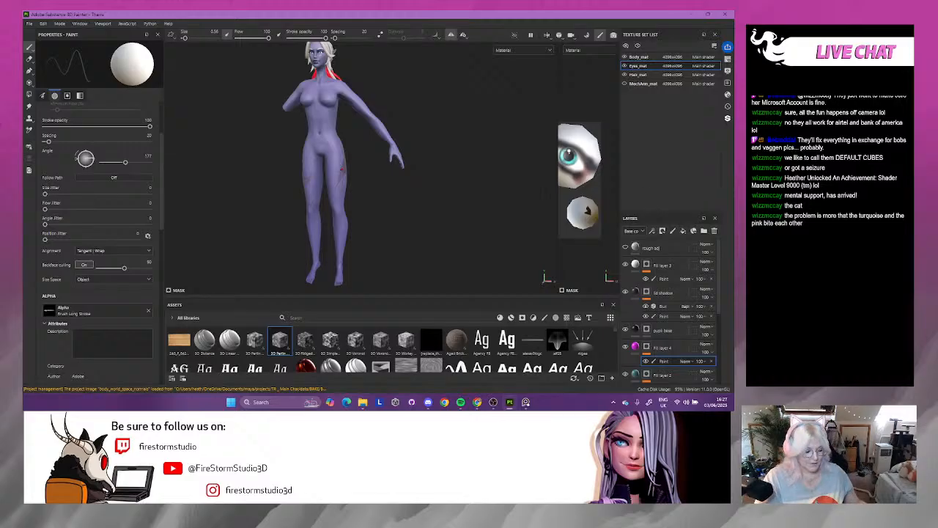
{"action": "scroll", "coordinate": [361, 167], "scroll_direction": "down", "scroll_amount": 2}
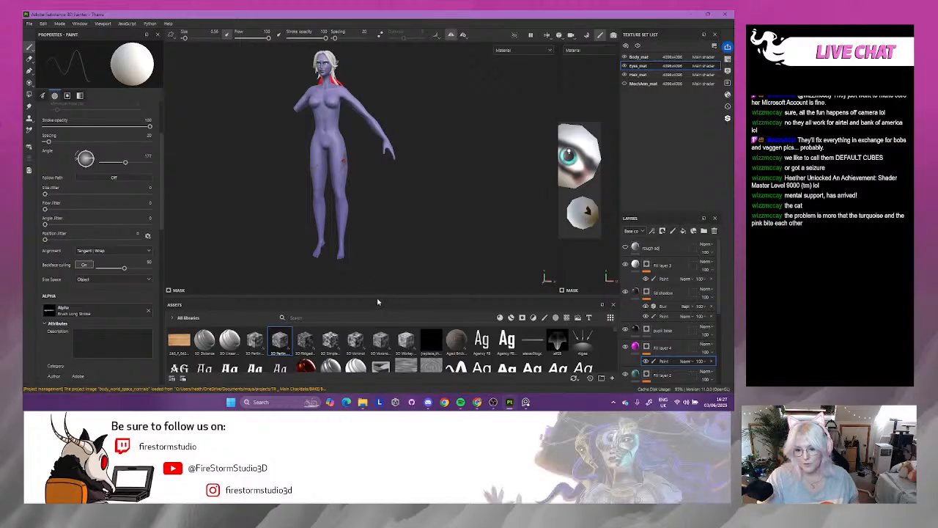
- Shrink the asset library to give the 3D view more height, and set the painting symmetry to Mirror Symmetry
{"action": "left_click_drag", "start_coordinate": [379, 301], "coordinate": [378, 320]}
{"action": "scroll", "coordinate": [407, 204], "scroll_direction": "up", "scroll_amount": 3}
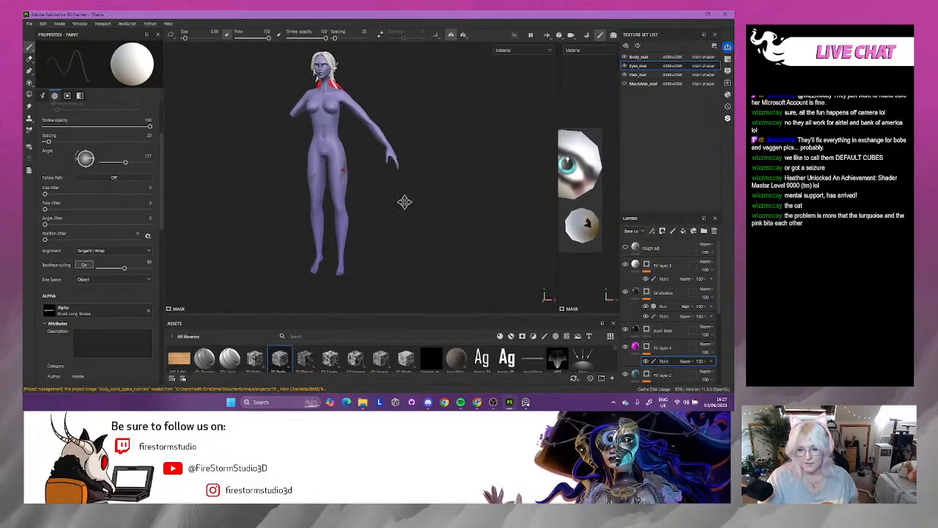
{"action": "left_click_drag", "start_coordinate": [389, 220], "coordinate": [213, 184], "text": "alt"}
{"action": "left_click", "coordinate": [464, 34]}
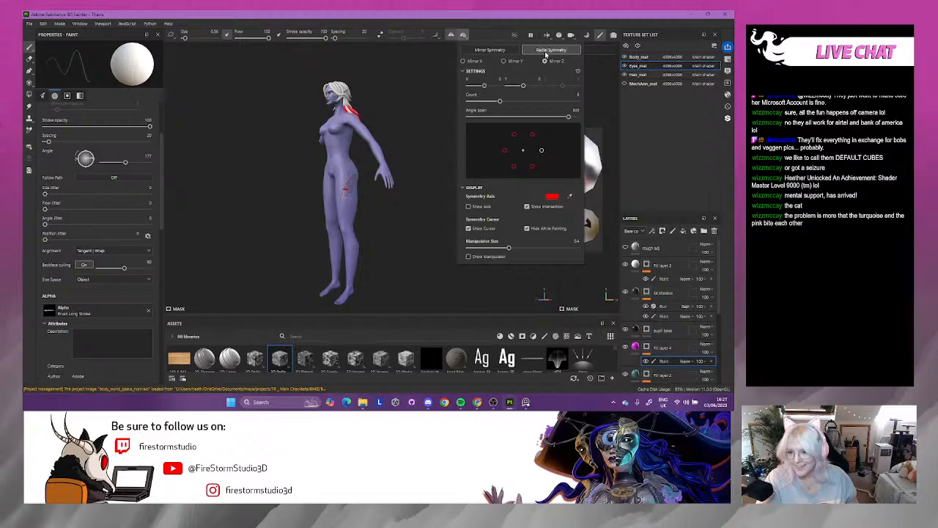
{"action": "left_click", "coordinate": [490, 50]}
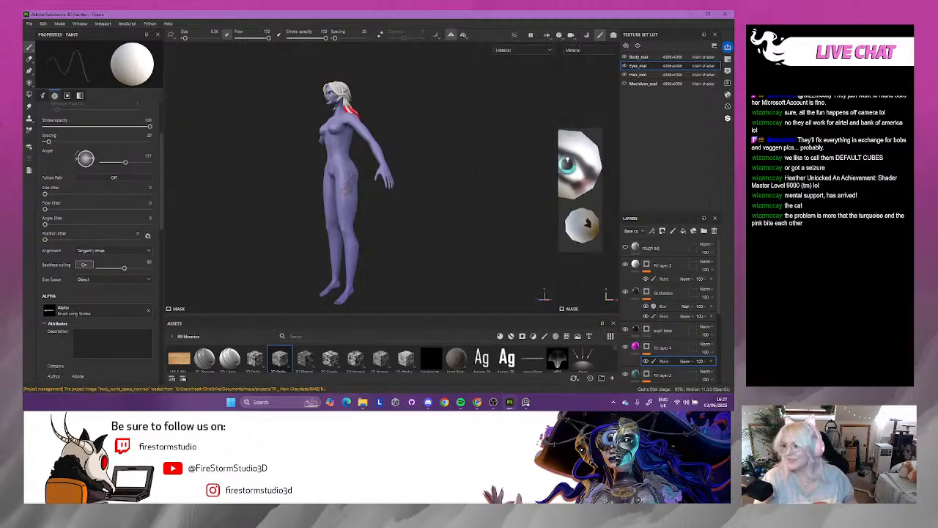